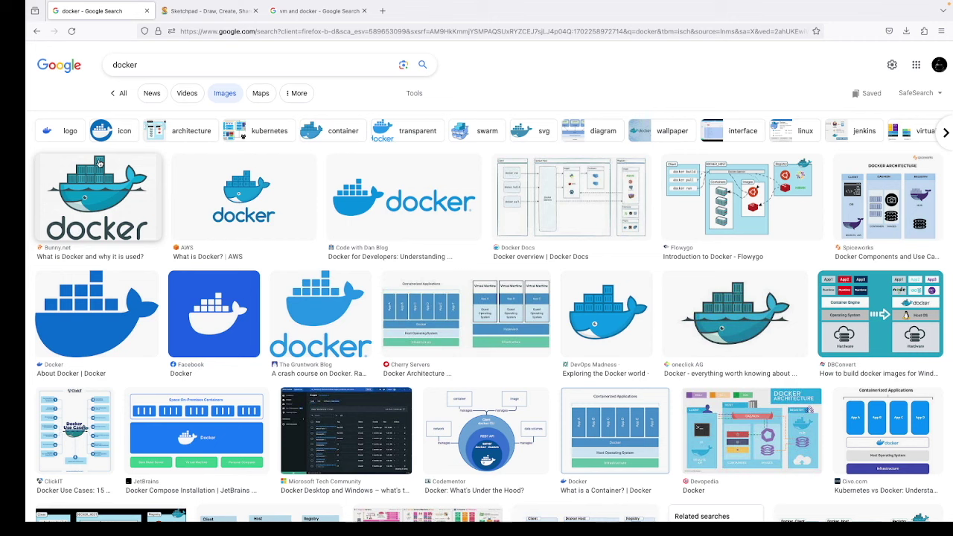
Step: In Sketchpad, draw a large box below the left server box of the VM vs Docker diagram
{"action": "left_click", "coordinate": [180, 12]}
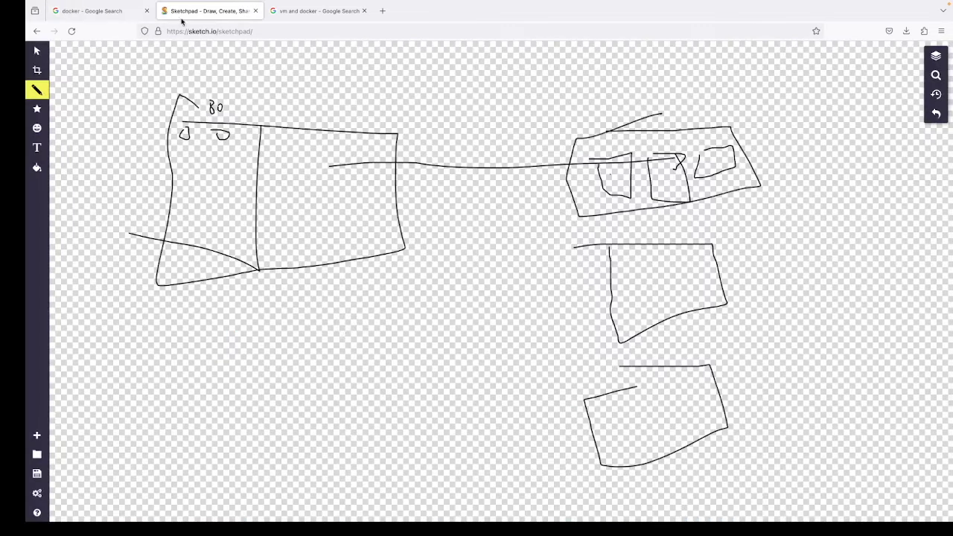
{"action": "mouse_move", "coordinate": [207, 341]}
{"action": "left_mouse_down"}
{"action": "mouse_move", "coordinate": [385, 322]}
{"action": "mouse_move", "coordinate": [249, 437]}
{"action": "mouse_move", "coordinate": [173, 340]}
{"action": "mouse_move", "coordinate": [223, 334]}
{"action": "left_mouse_up"}
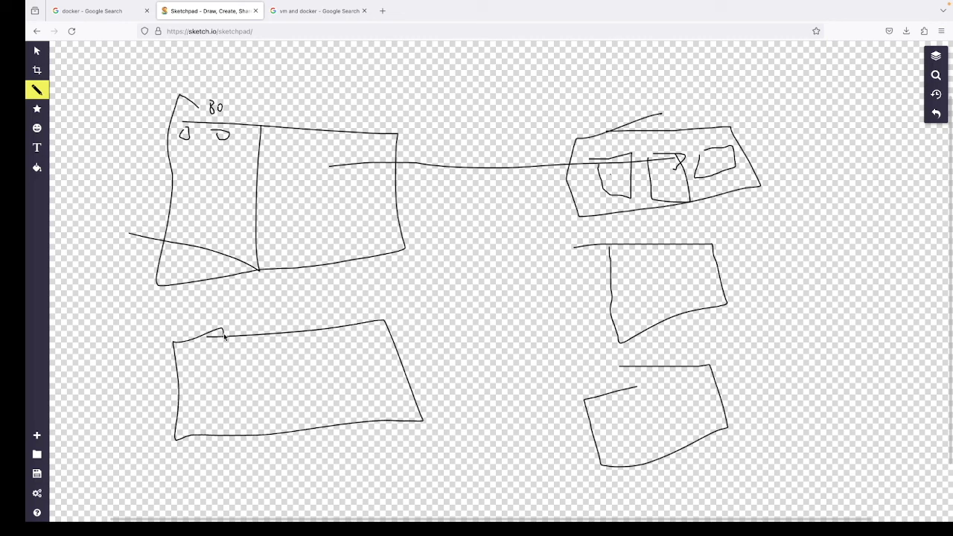
Step: Leave full screen and launch Docker Desktop from Spotlight search
{"action": "mouse_move", "coordinate": [47, 8]}
{"action": "left_click", "coordinate": [51, 18]}
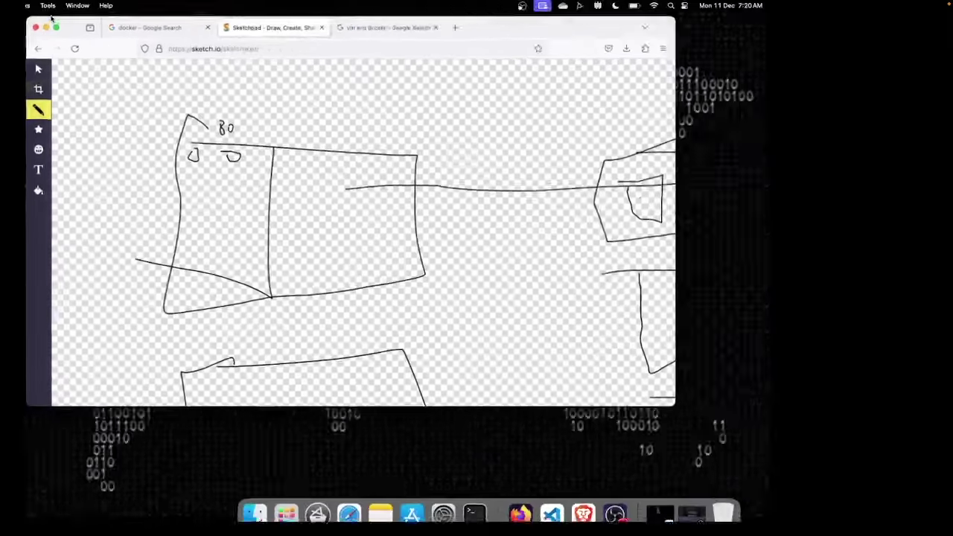
{"action": "key", "text": "super+space"}
{"action": "type", "text": "dp"}
{"action": "key", "text": "BackSpace"}
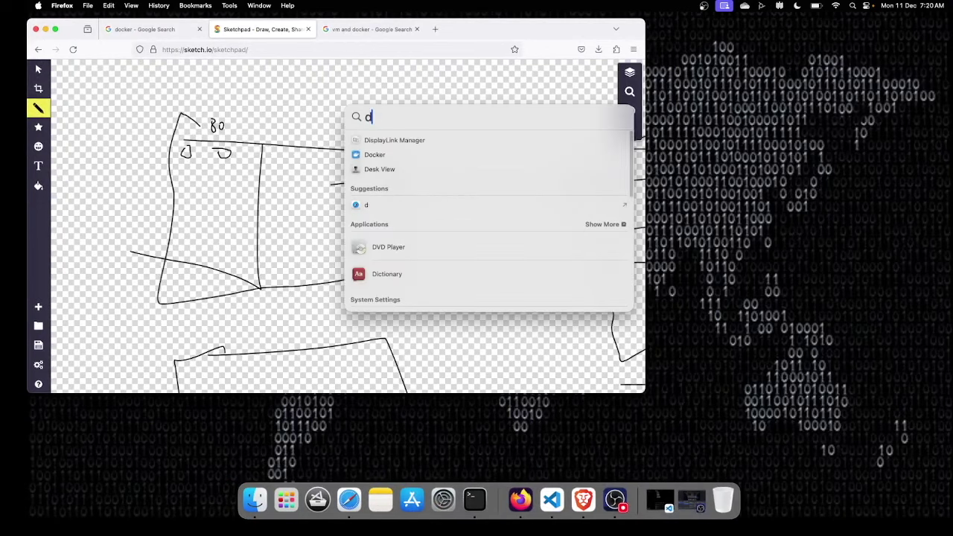
{"action": "type", "text": "ocker"}
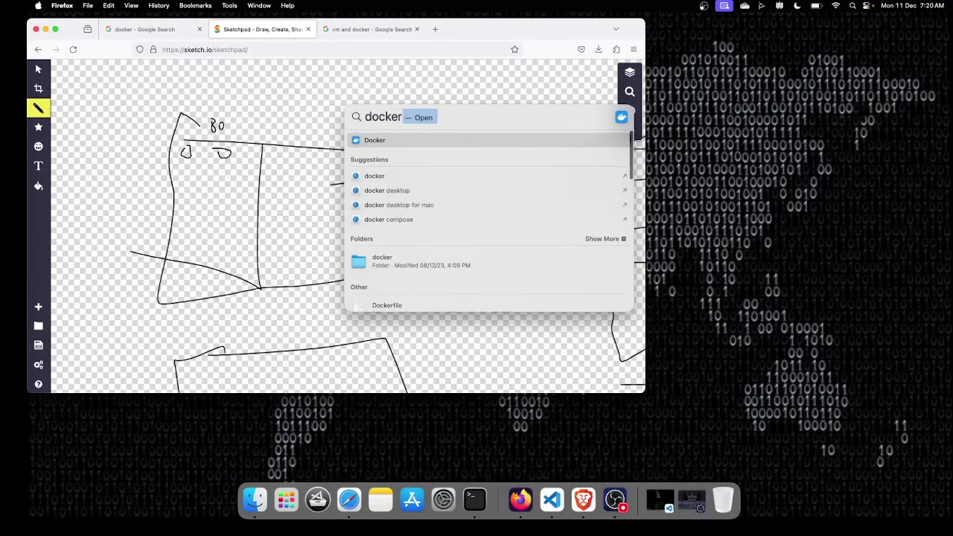
{"action": "key", "text": "Return"}
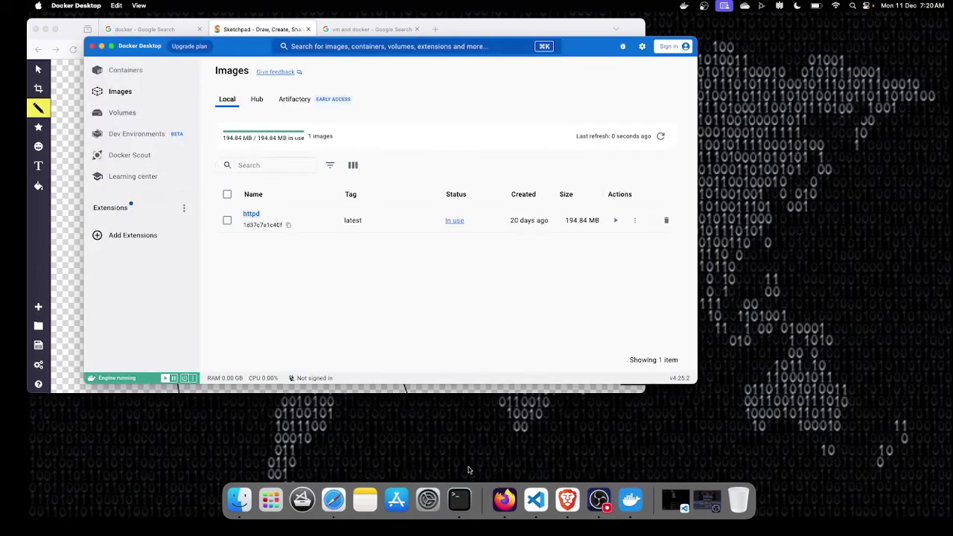
Step: Run 'docker ps' and 'docker images' in Terminal, then minimise Terminal and Docker Desktop
{"action": "left_click", "coordinate": [460, 497]}
{"action": "type", "text": "docker ps"}
{"action": "key", "text": "Return"}
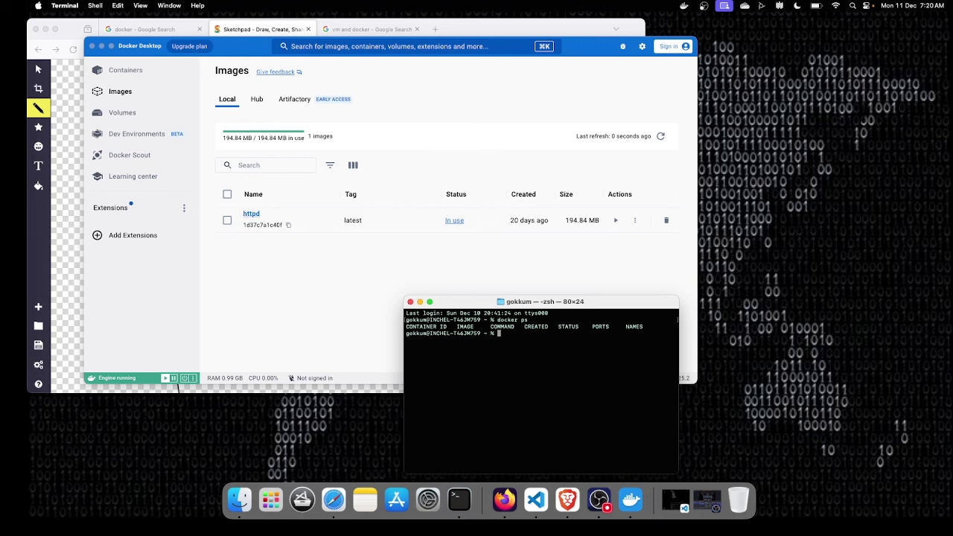
{"action": "type", "text": "docker images"}
{"action": "key", "text": "Return"}
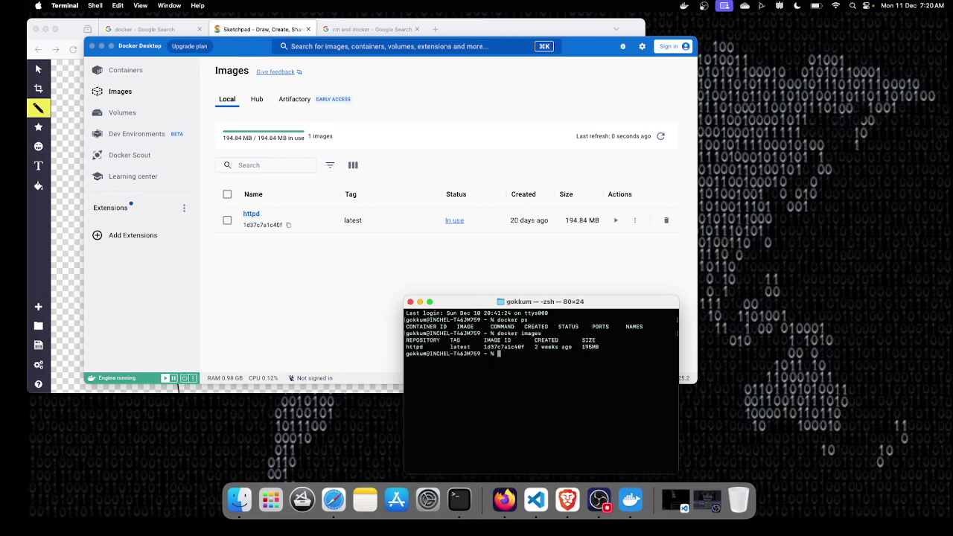
{"action": "left_click", "coordinate": [420, 301]}
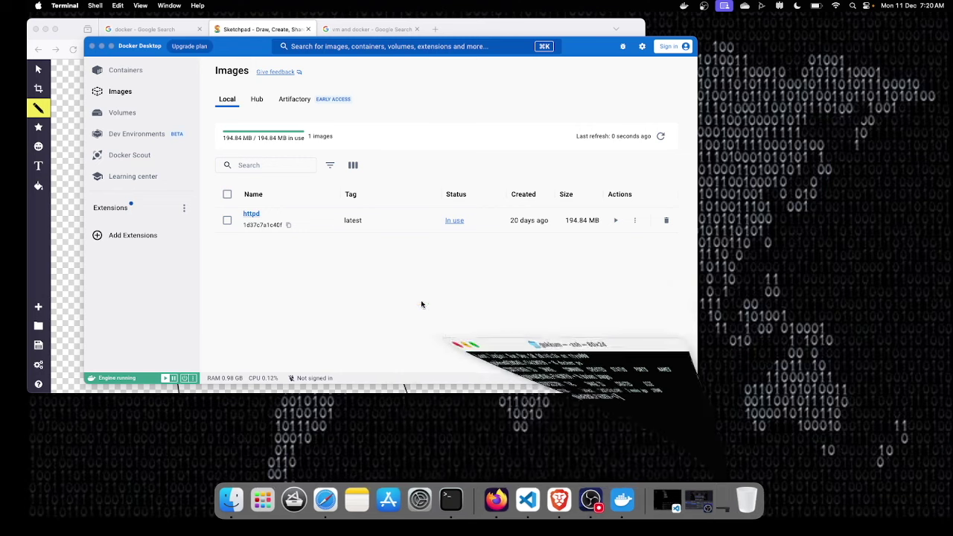
{"action": "left_click", "coordinate": [102, 46]}
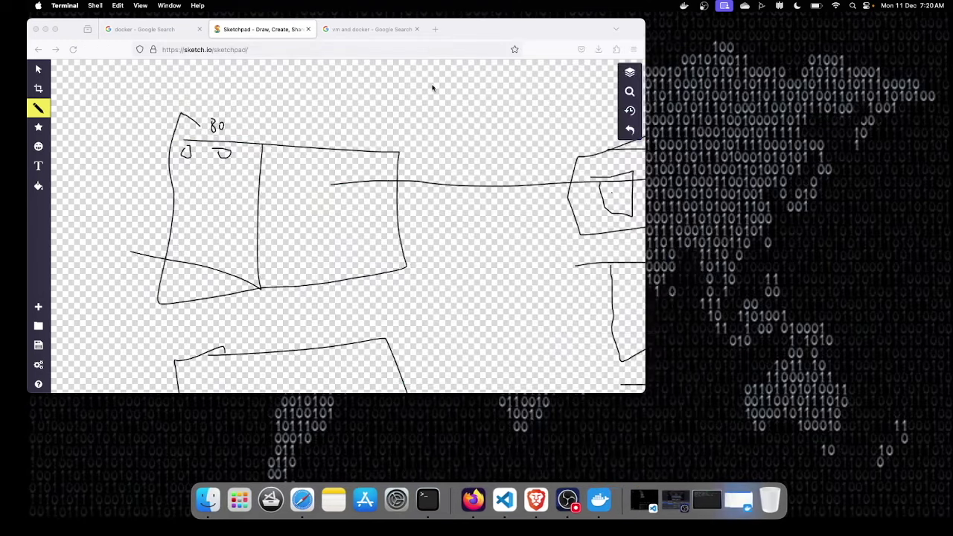
Step: Search the web for 'aws console login' in a new tab
{"action": "left_click", "coordinate": [435, 29]}
{"action": "type", "text": "aws"}
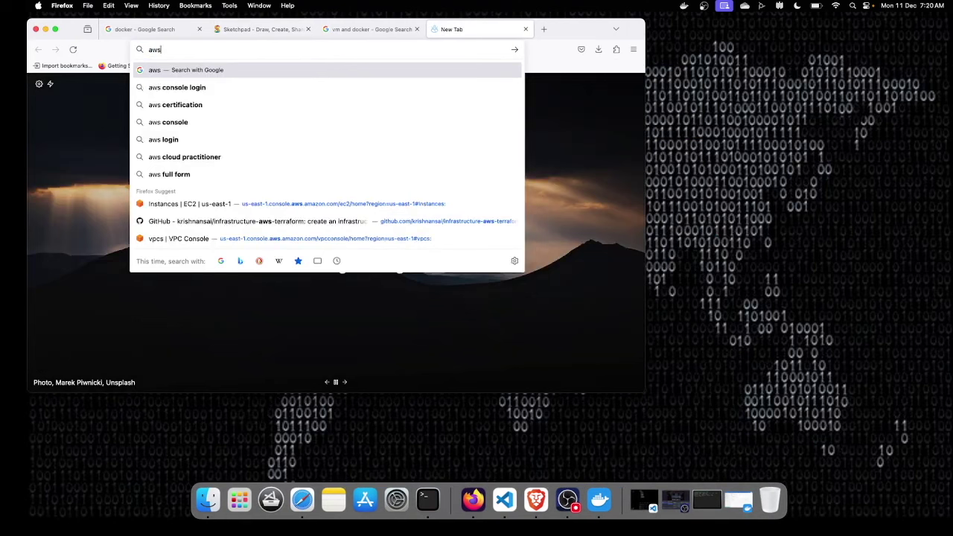
{"action": "key", "text": "Down"}
{"action": "key", "text": "Down"}
{"action": "key", "text": "Down"}
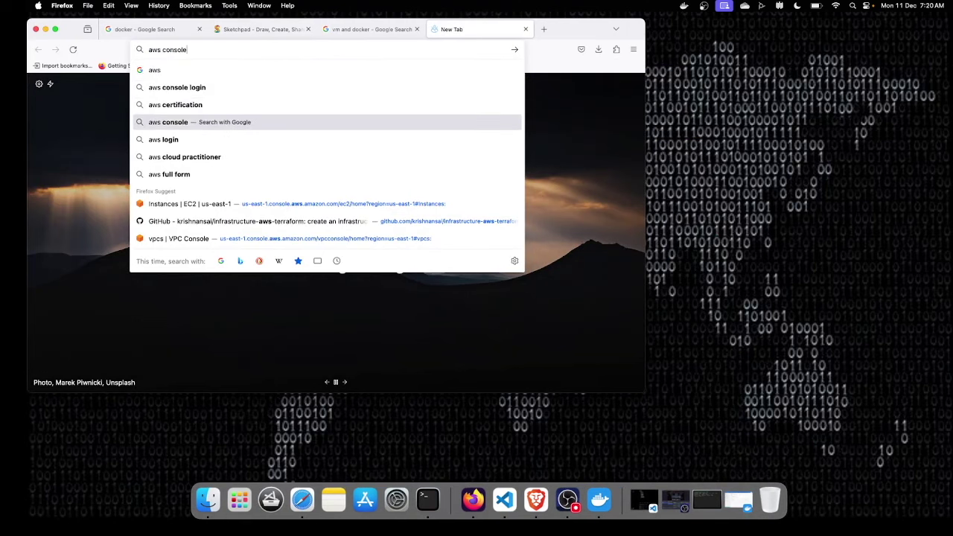
{"action": "type", "text": "lo"}
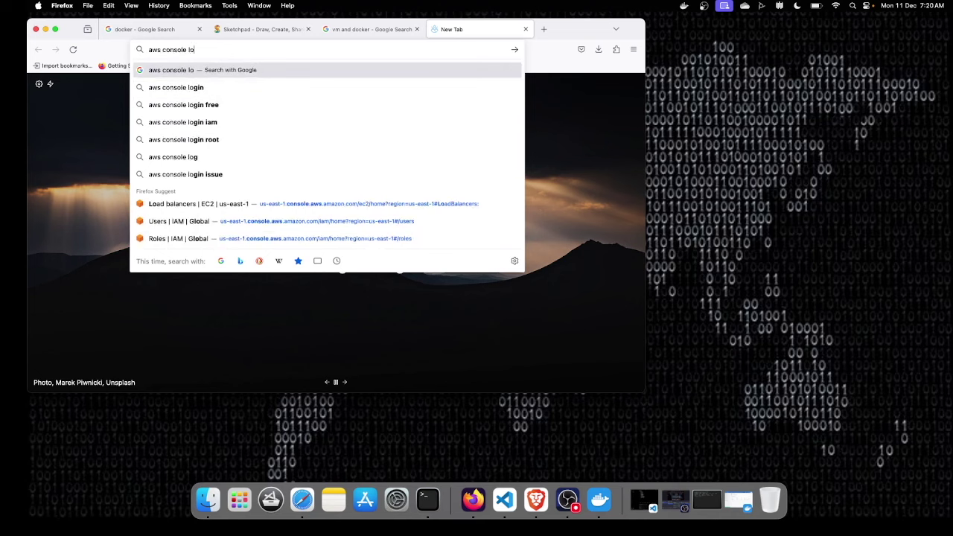
{"action": "type", "text": "gin"}
{"action": "key", "text": "Return"}
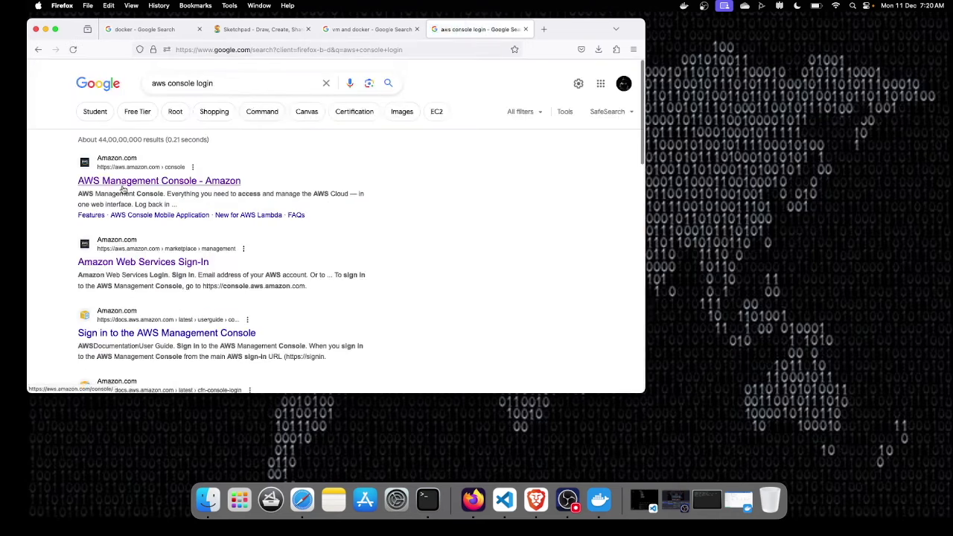
Step: Open the AWS Management Console result full screen and go to its sign-in page
{"action": "left_click", "coordinate": [139, 335]}
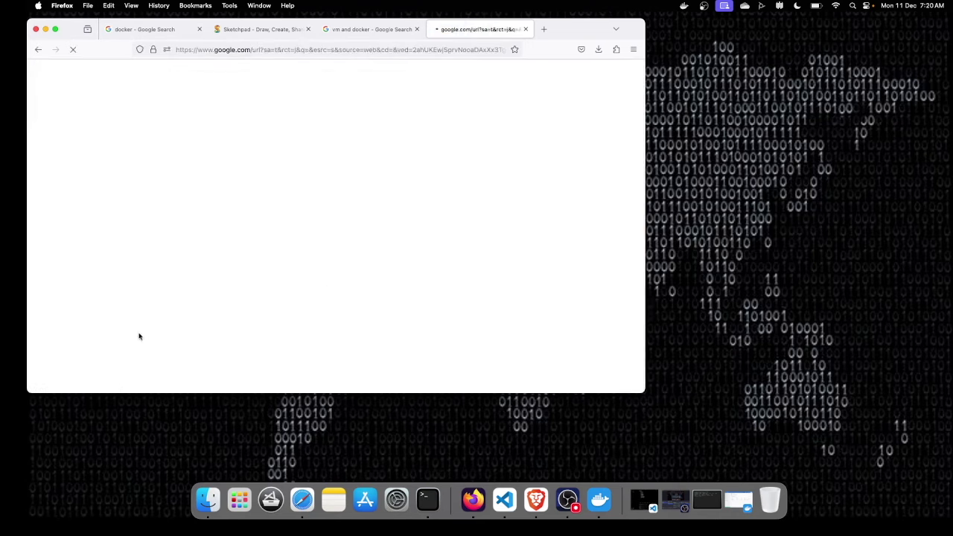
{"action": "scroll", "coordinate": [360, 211], "scroll_direction": "left", "scroll_amount": 5}
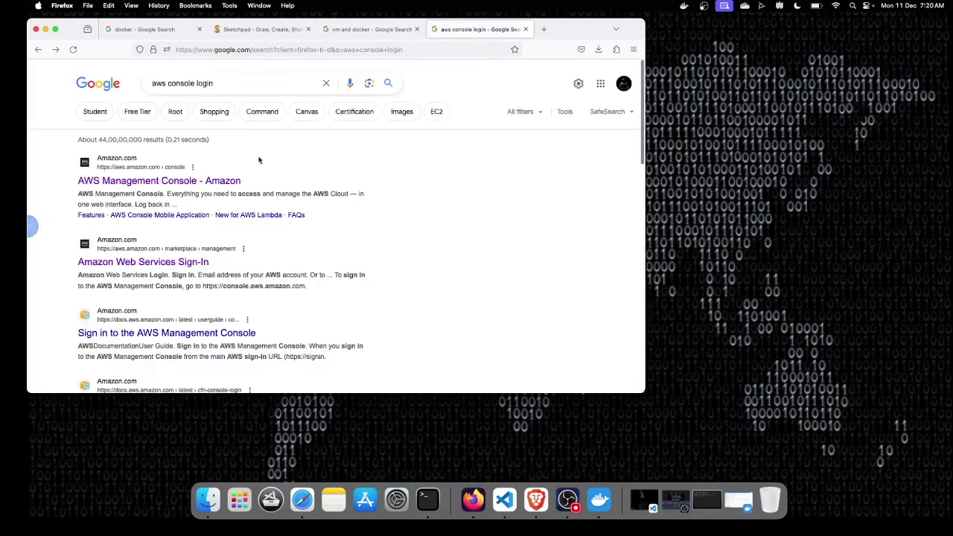
{"action": "left_click", "coordinate": [99, 183]}
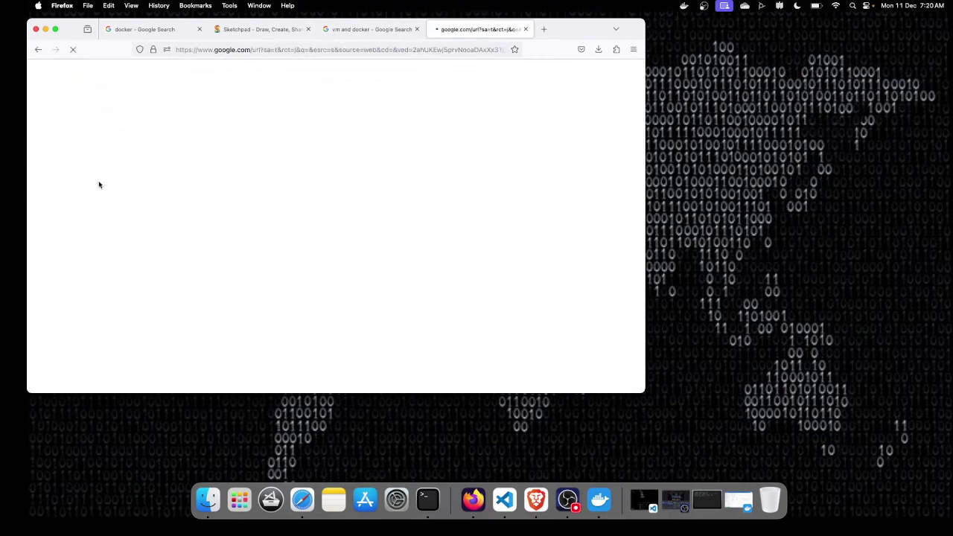
{"action": "left_click", "coordinate": [55, 29]}
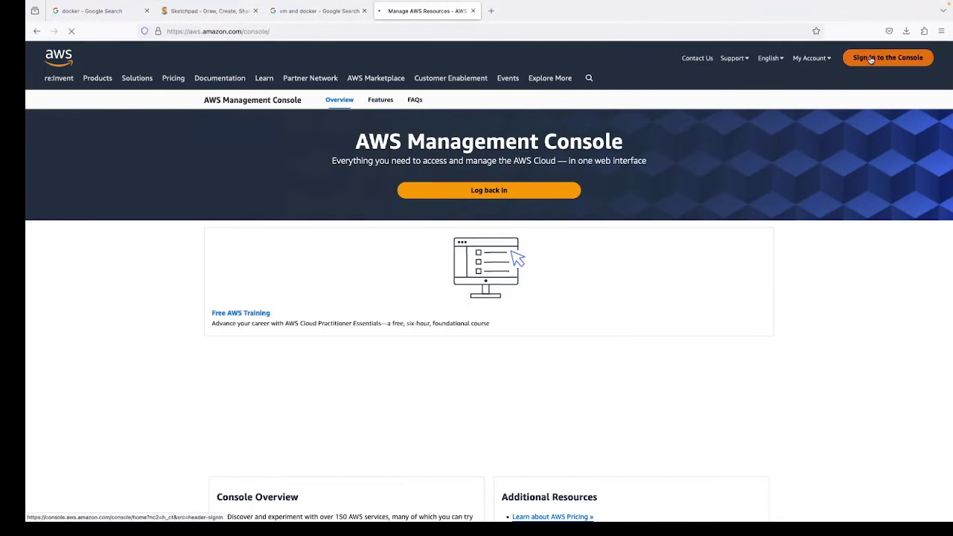
{"action": "left_click", "coordinate": [870, 59]}
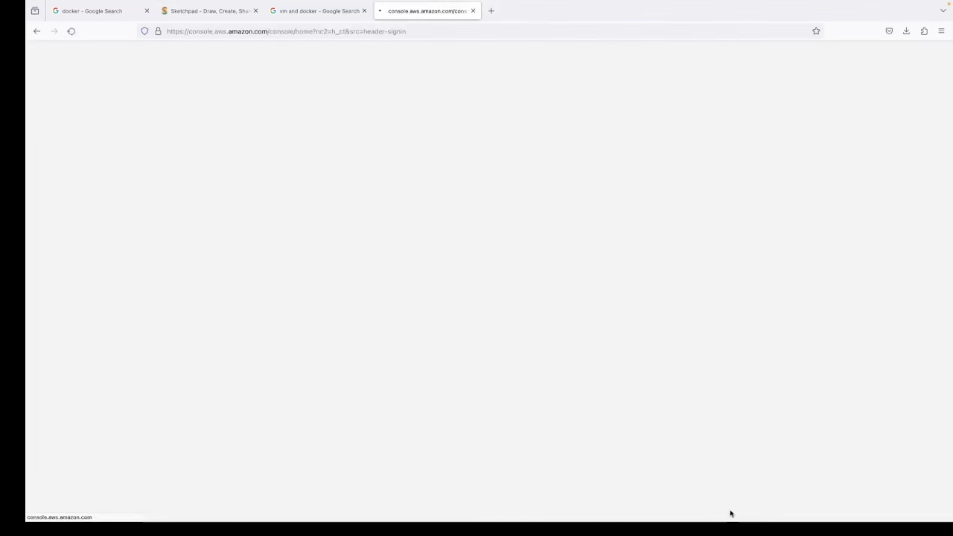
Step: Flip through the open tabs, ending on the docker image search results
{"action": "mouse_move", "coordinate": [494, 4]}
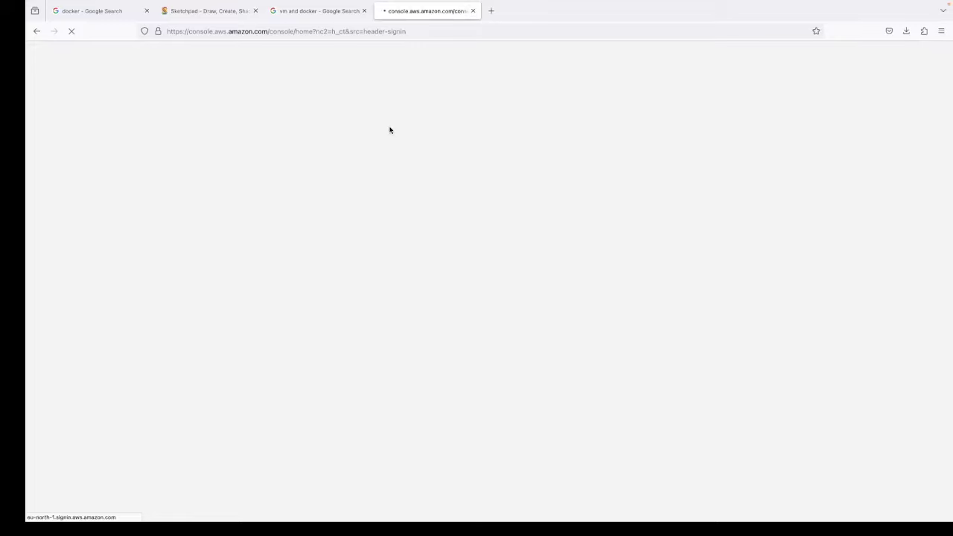
{"action": "left_click", "coordinate": [292, 15]}
{"action": "left_click", "coordinate": [209, 12]}
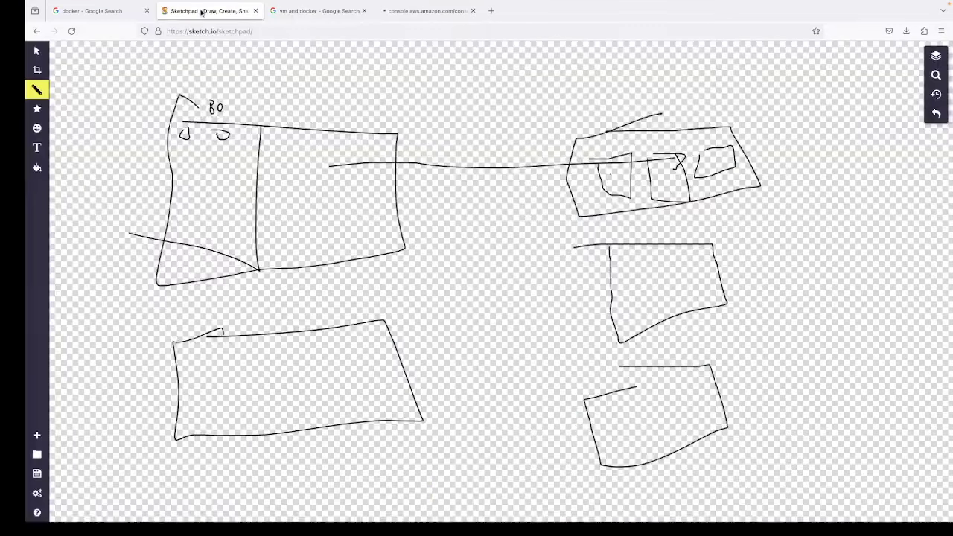
{"action": "left_click", "coordinate": [93, 6]}
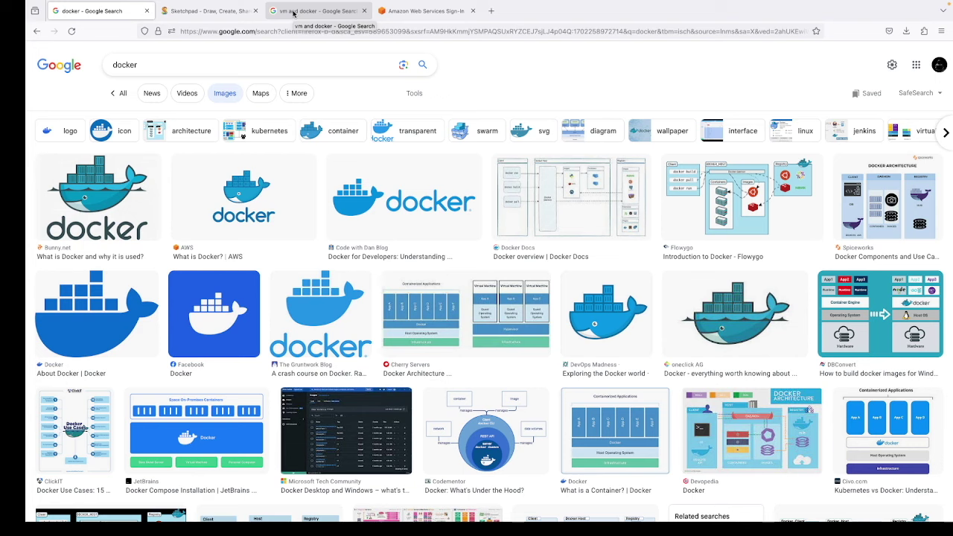
Step: On the AWS sign-in tab, enter the root user's email and password to sign in
{"action": "left_click", "coordinate": [425, 10]}
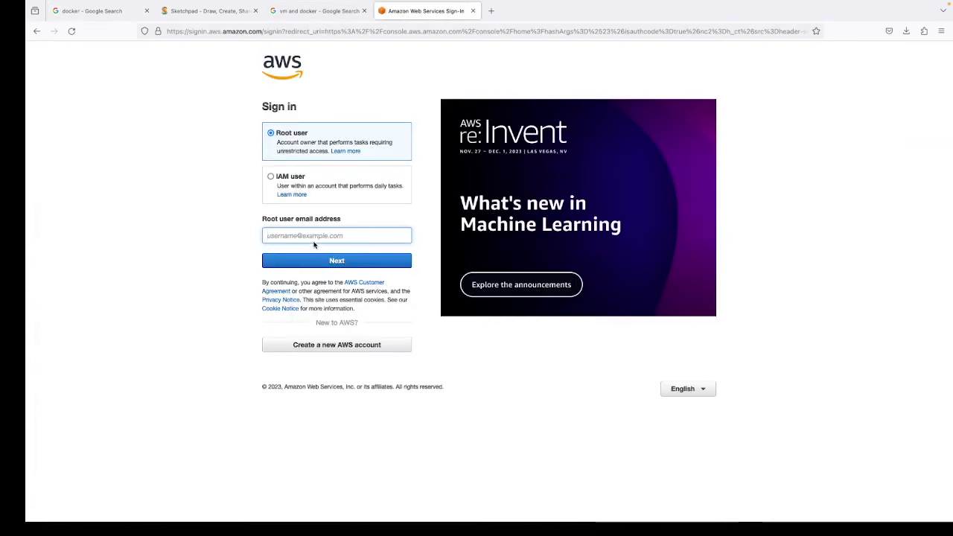
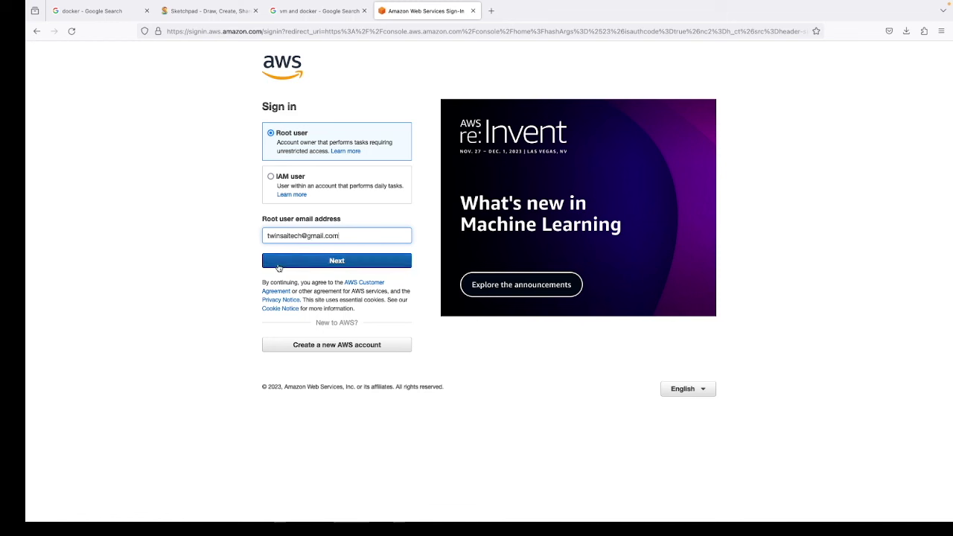
{"action": "left_click", "coordinate": [277, 262]}
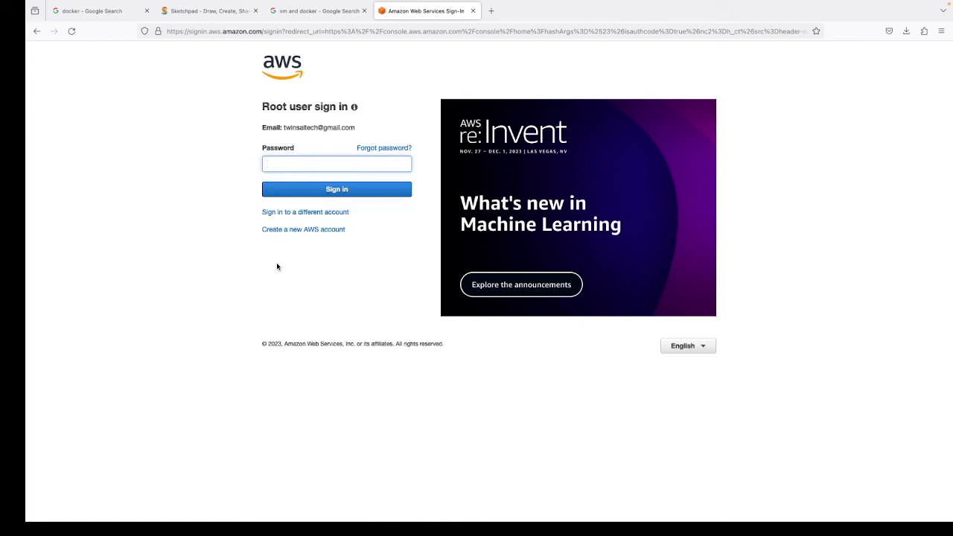
{"action": "type", "text": "•••"}
{"action": "left_click", "coordinate": [313, 189]}
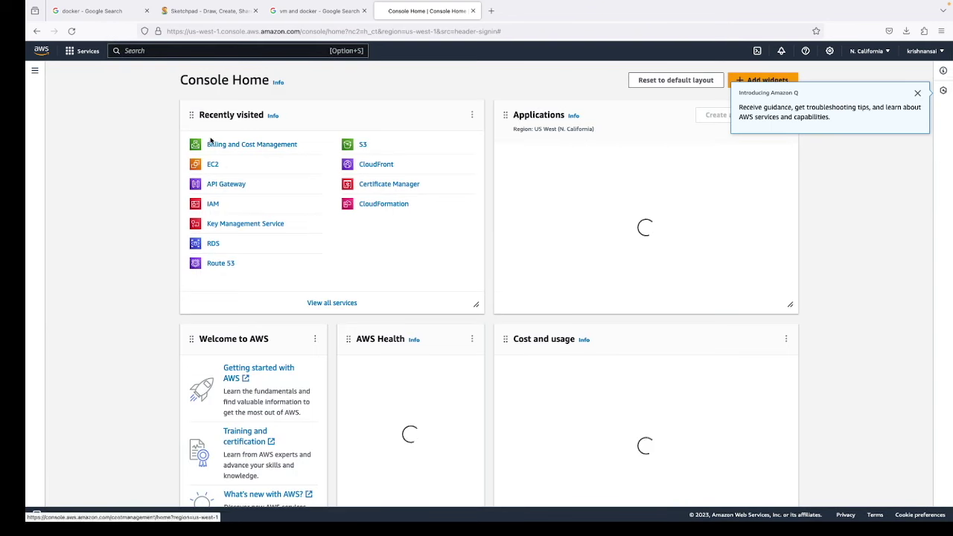
Step: Open EC2 from Recently visited and view the running instances list
{"action": "left_click", "coordinate": [211, 165]}
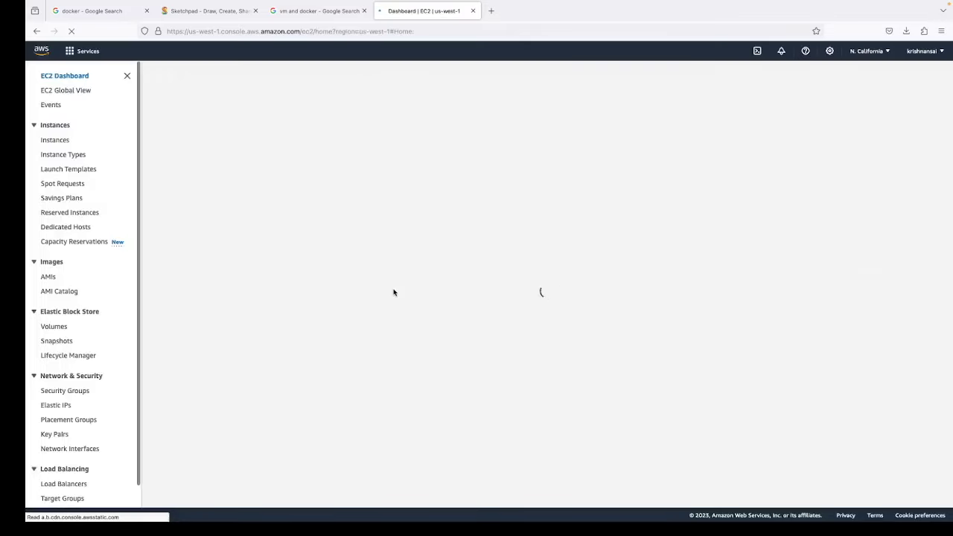
{"action": "scroll", "coordinate": [394, 292], "scroll_direction": "down", "scroll_amount": 1}
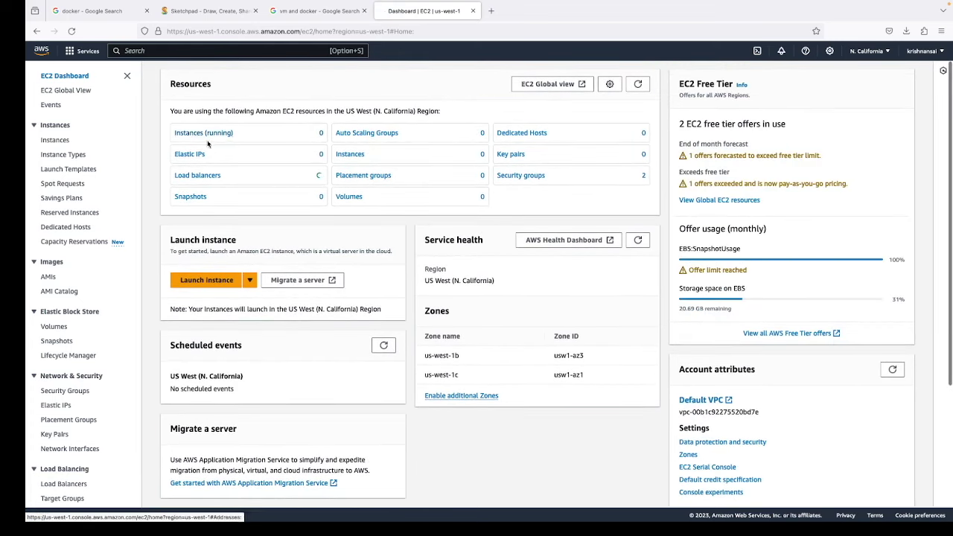
{"action": "left_click", "coordinate": [202, 134]}
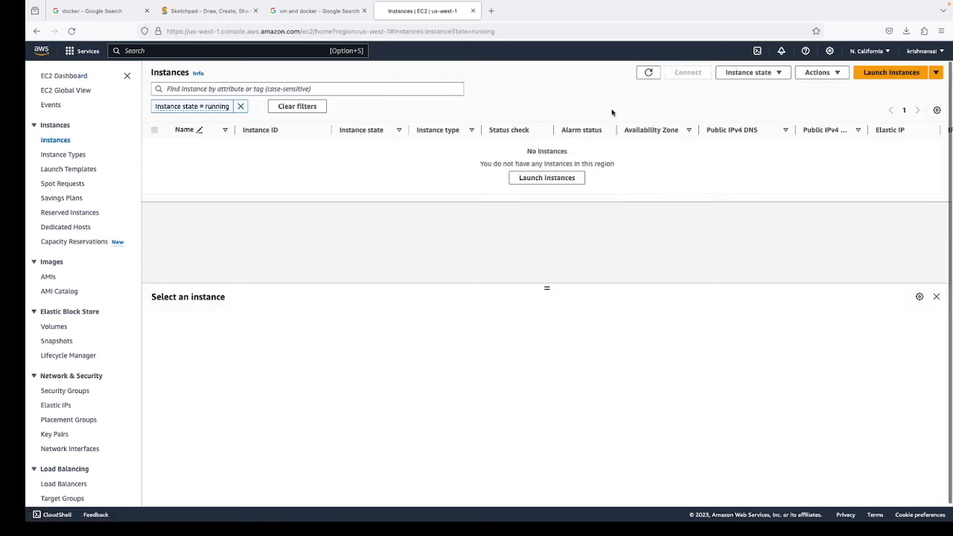
Step: Start a new instance launch named 'docker' using the Ubuntu image
{"action": "left_click", "coordinate": [240, 107]}
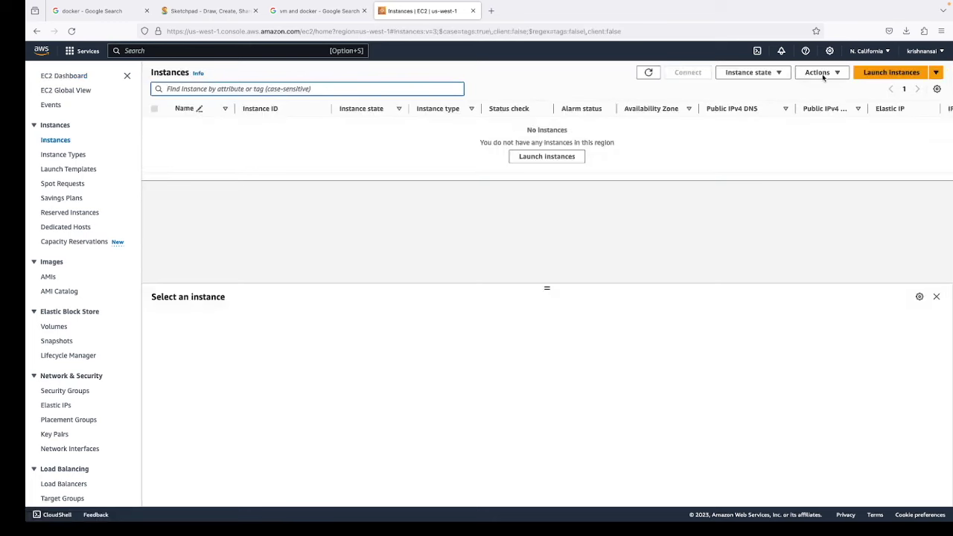
{"action": "left_click", "coordinate": [869, 75]}
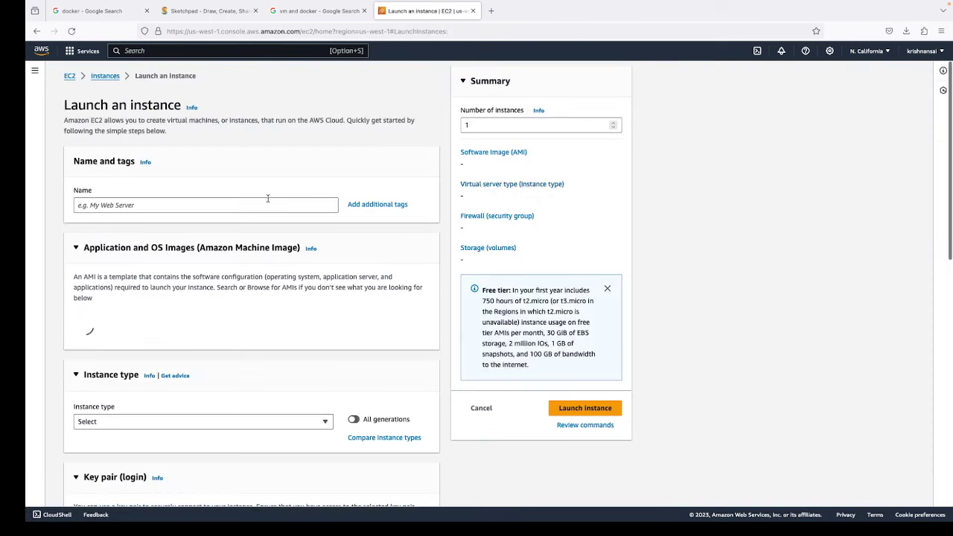
{"action": "left_click", "coordinate": [254, 203]}
{"action": "type", "text": "docker"}
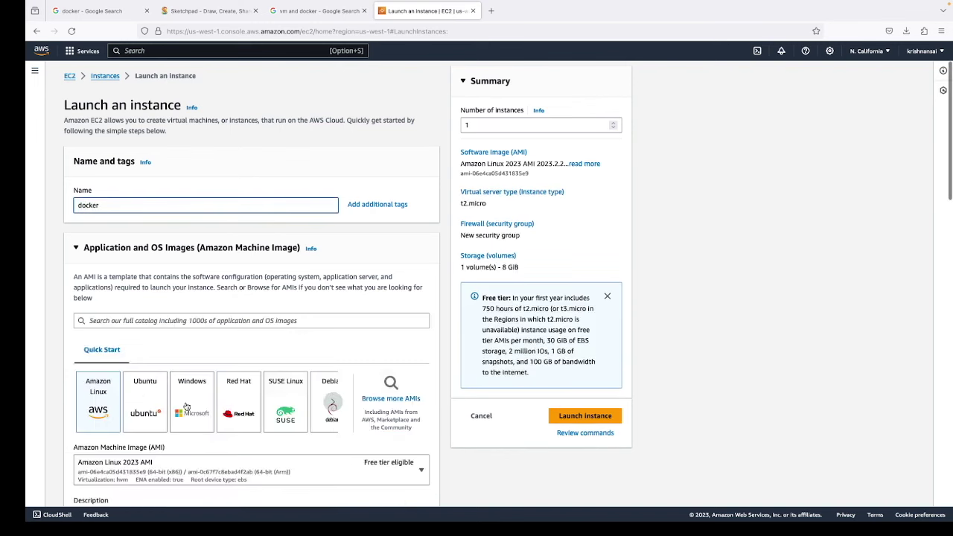
{"action": "scroll", "coordinate": [111, 411], "scroll_direction": "down", "scroll_amount": 1}
{"action": "left_click", "coordinate": [145, 379]}
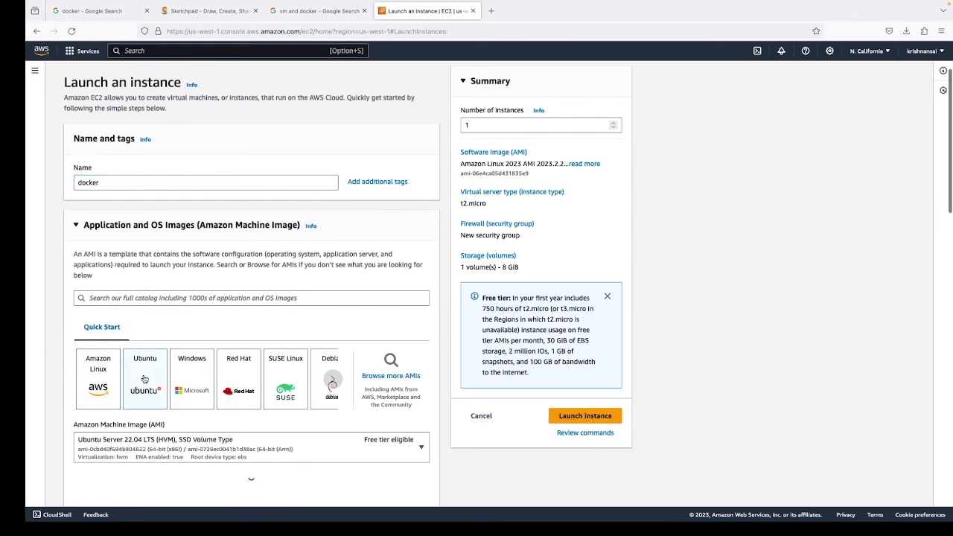
Step: Set the instance type to t2.medium
{"action": "scroll", "coordinate": [321, 285], "scroll_direction": "down", "scroll_amount": 4}
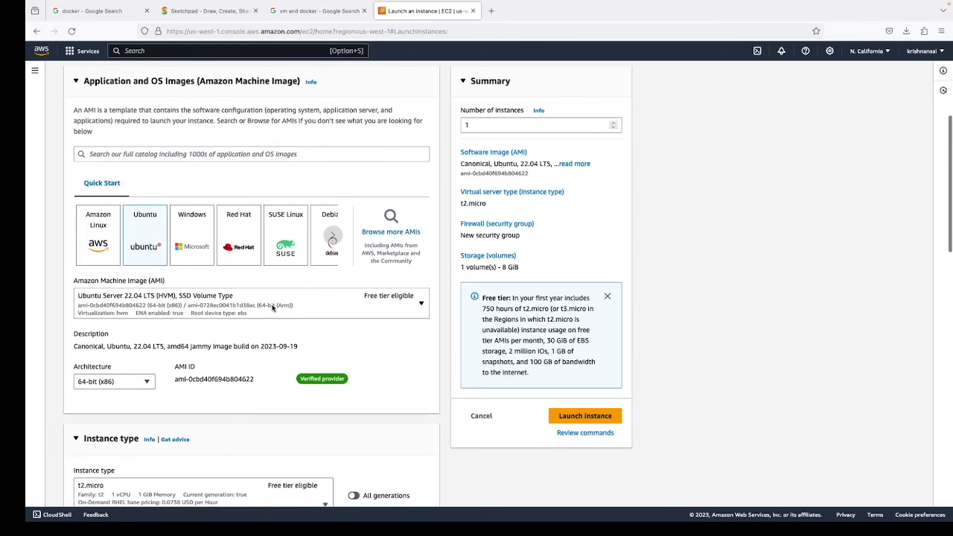
{"action": "scroll", "coordinate": [273, 305], "scroll_direction": "down", "scroll_amount": 2}
{"action": "scroll", "coordinate": [144, 215], "scroll_direction": "down", "scroll_amount": 3}
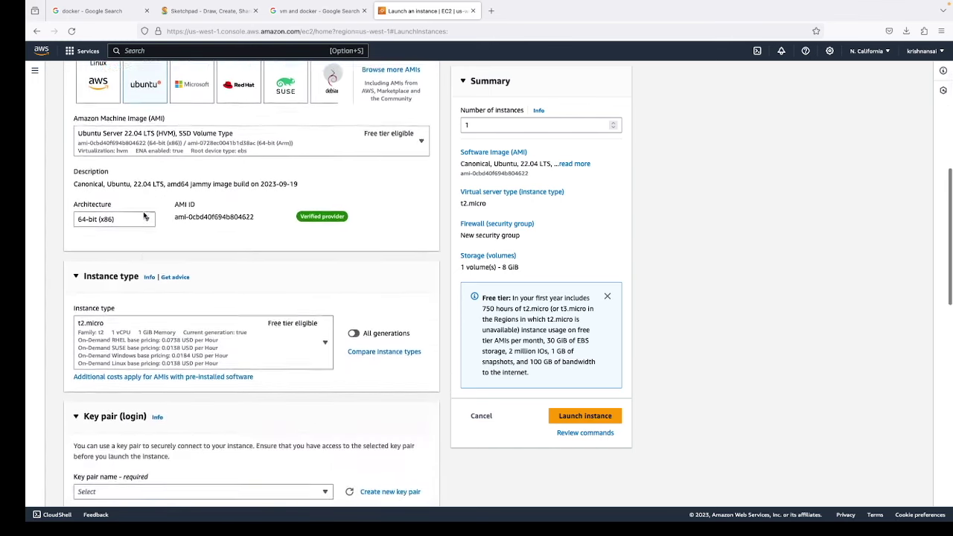
{"action": "left_click", "coordinate": [159, 325]}
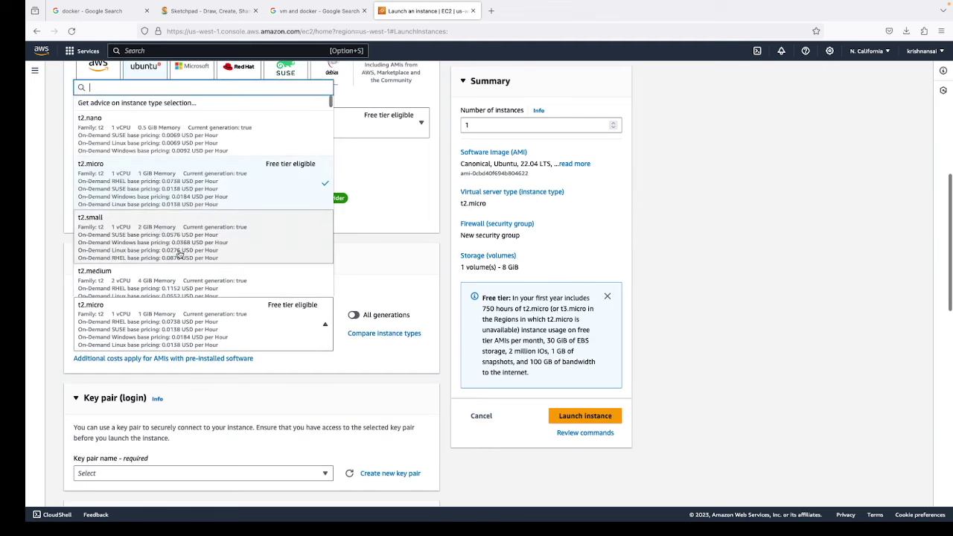
{"action": "left_click", "coordinate": [156, 277]}
Step: Create and download a new key pair named docker
{"action": "scroll", "coordinate": [156, 277], "scroll_direction": "down", "scroll_amount": 3}
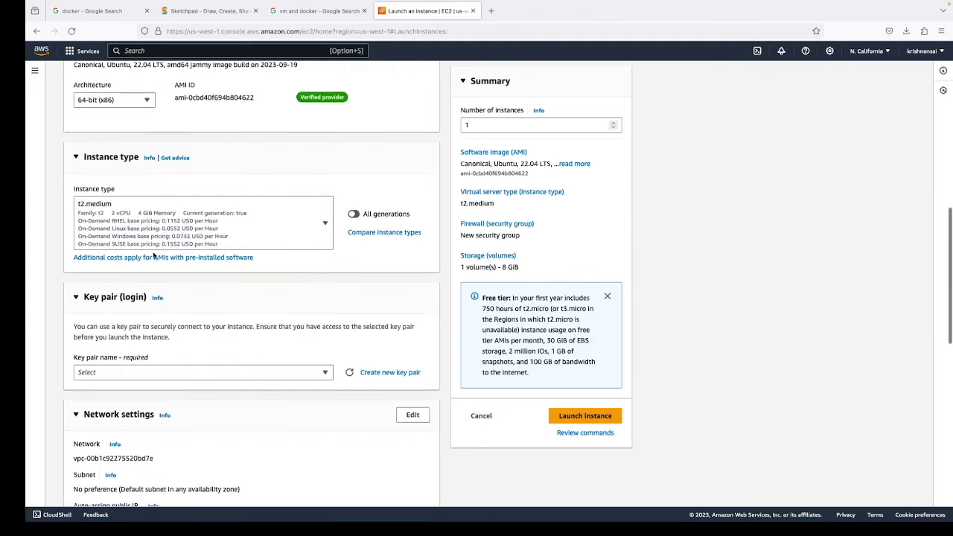
{"action": "scroll", "coordinate": [83, 251], "scroll_direction": "down", "scroll_amount": 2}
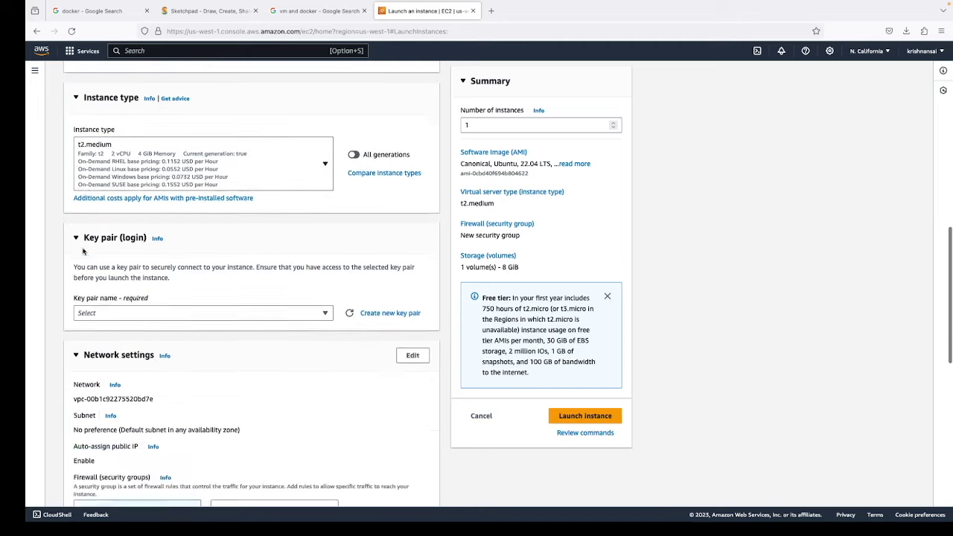
{"action": "left_click", "coordinate": [366, 314]}
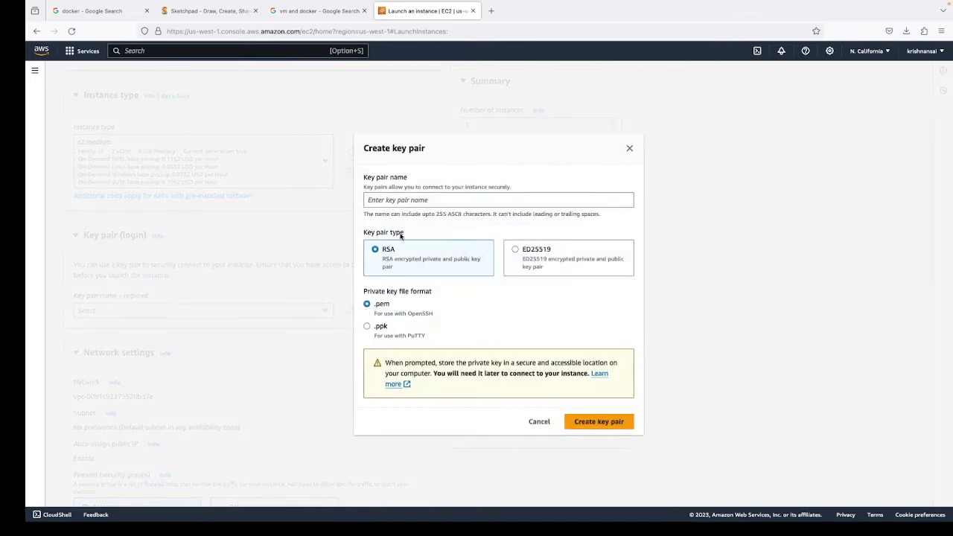
{"action": "left_click", "coordinate": [387, 203]}
{"action": "type", "text": "di"}
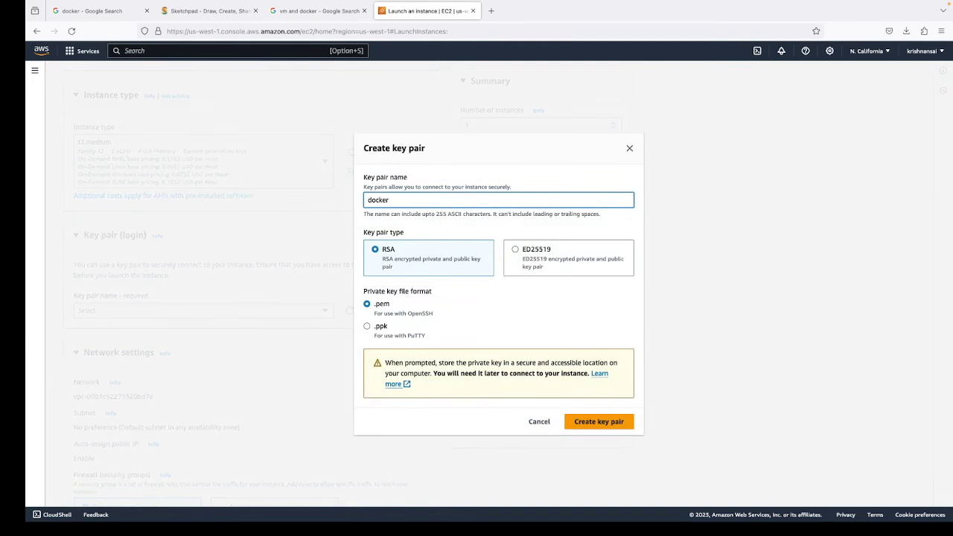
{"action": "left_click", "coordinate": [599, 421]}
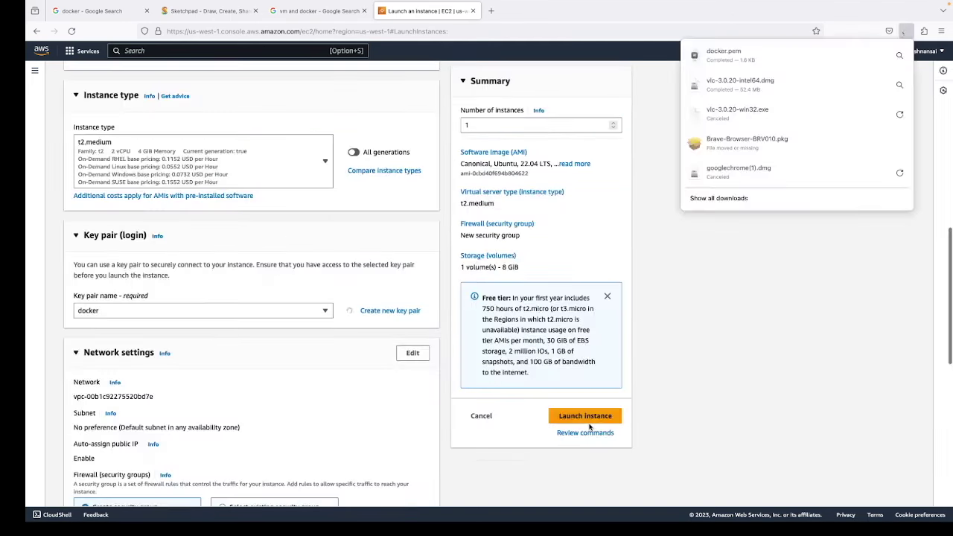
Step: Allow HTTP traffic from the internet, launch the instance, and return to Instances
{"action": "scroll", "coordinate": [400, 247], "scroll_direction": "down", "scroll_amount": 5}
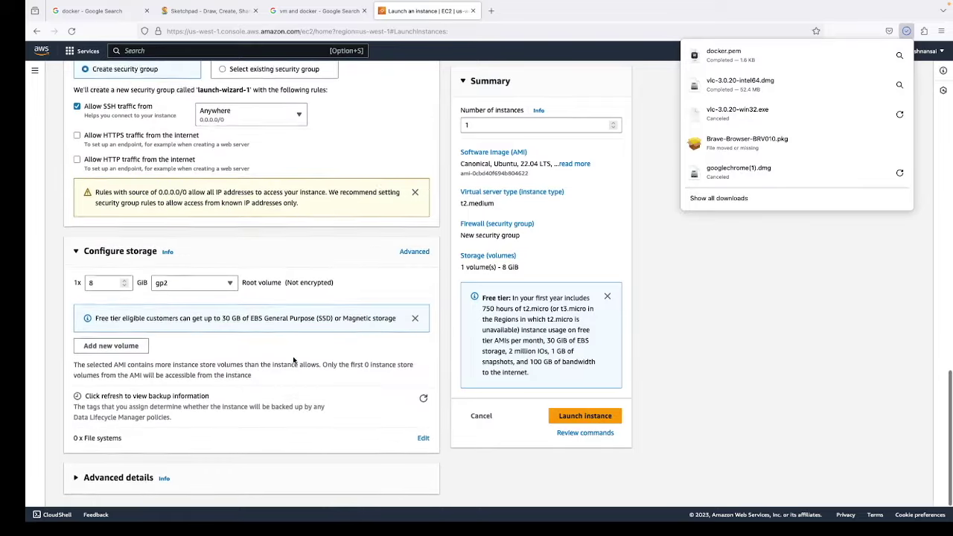
{"action": "scroll", "coordinate": [400, 247], "scroll_direction": "up", "scroll_amount": 3}
{"action": "scroll", "coordinate": [400, 248], "scroll_direction": "down", "scroll_amount": 10}
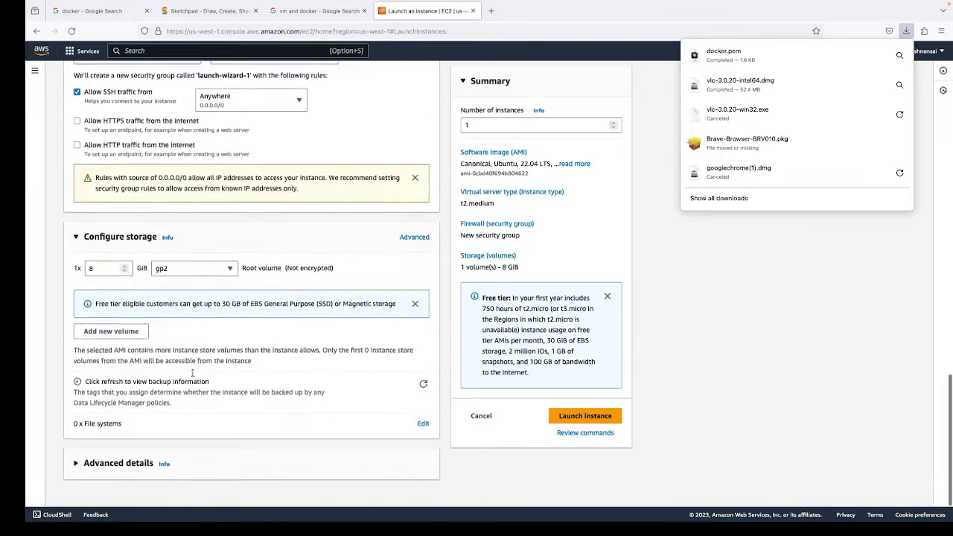
{"action": "scroll", "coordinate": [102, 347], "scroll_direction": "up", "scroll_amount": 3}
{"action": "left_click", "coordinate": [76, 233]}
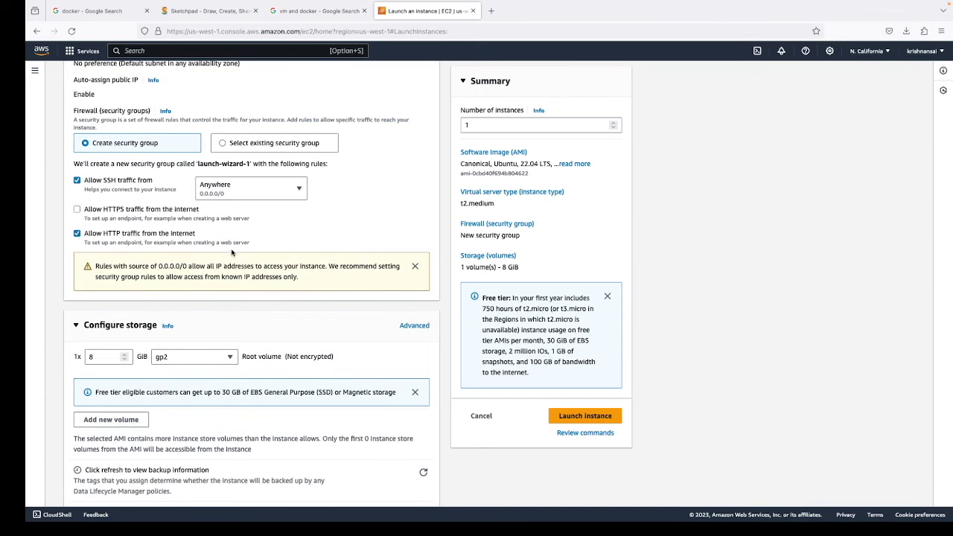
{"action": "scroll", "coordinate": [232, 253], "scroll_direction": "up", "scroll_amount": 15}
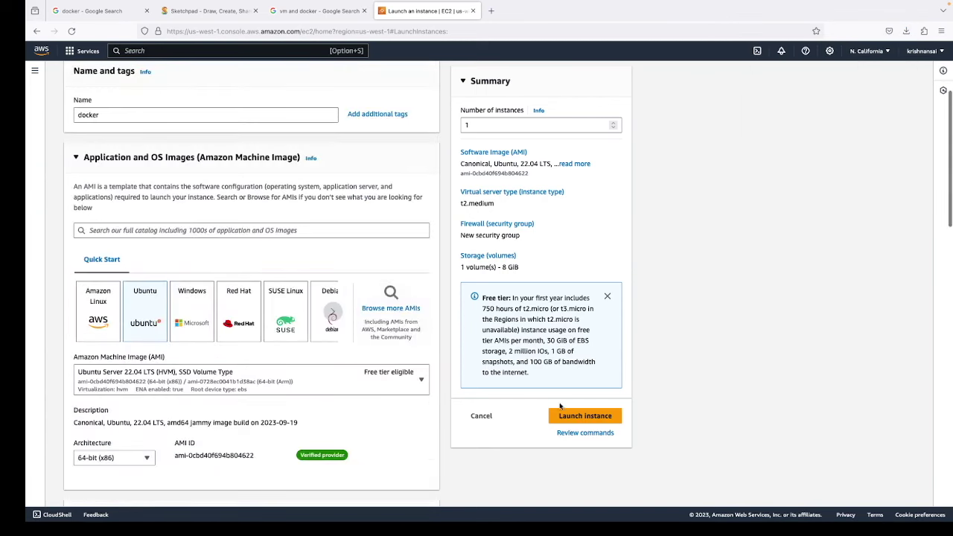
{"action": "left_click", "coordinate": [561, 416]}
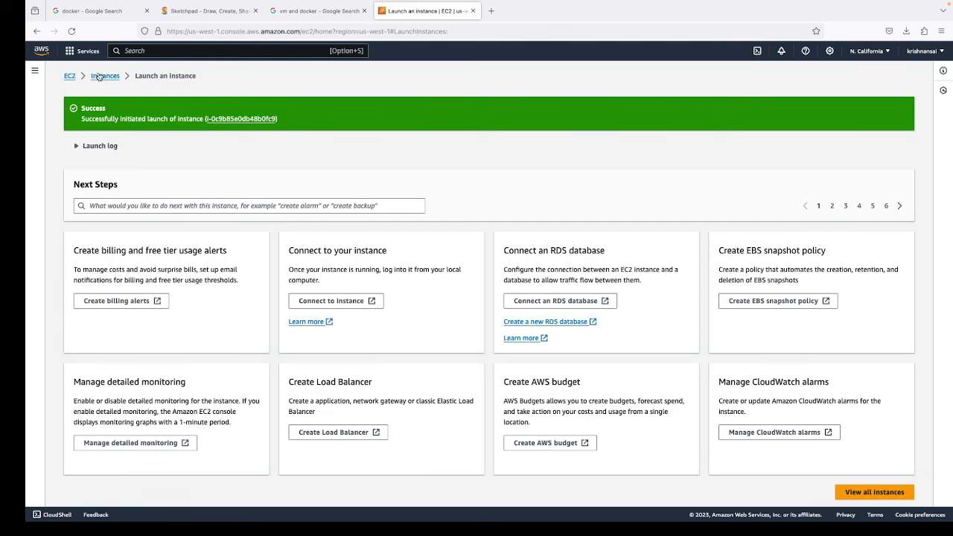
{"action": "left_click", "coordinate": [102, 75]}
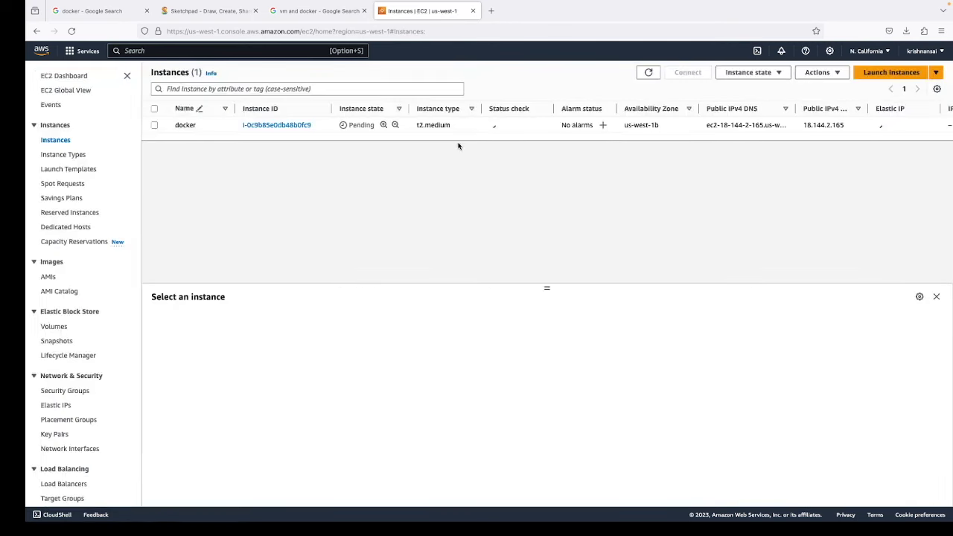
{"action": "left_click", "coordinate": [106, 11]}
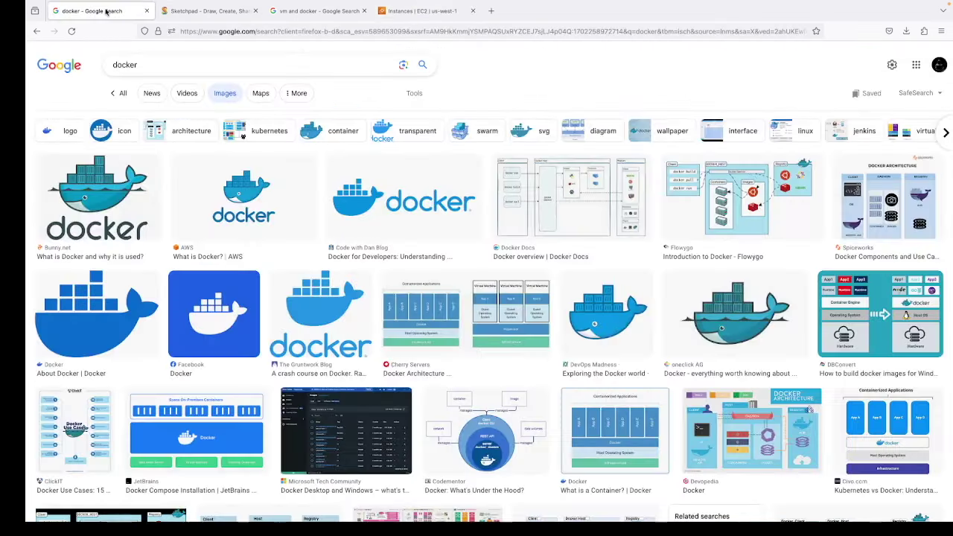
Step: Draw a small triangle, a hooked mark, and a corner box inside the left box
{"action": "left_click", "coordinate": [190, 11]}
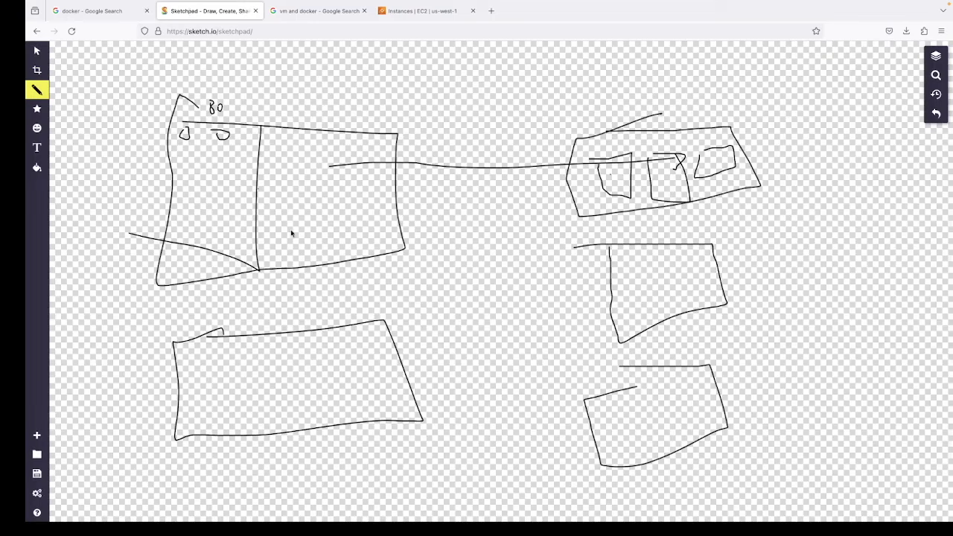
{"action": "scroll", "coordinate": [291, 234], "scroll_direction": "down", "scroll_amount": 2}
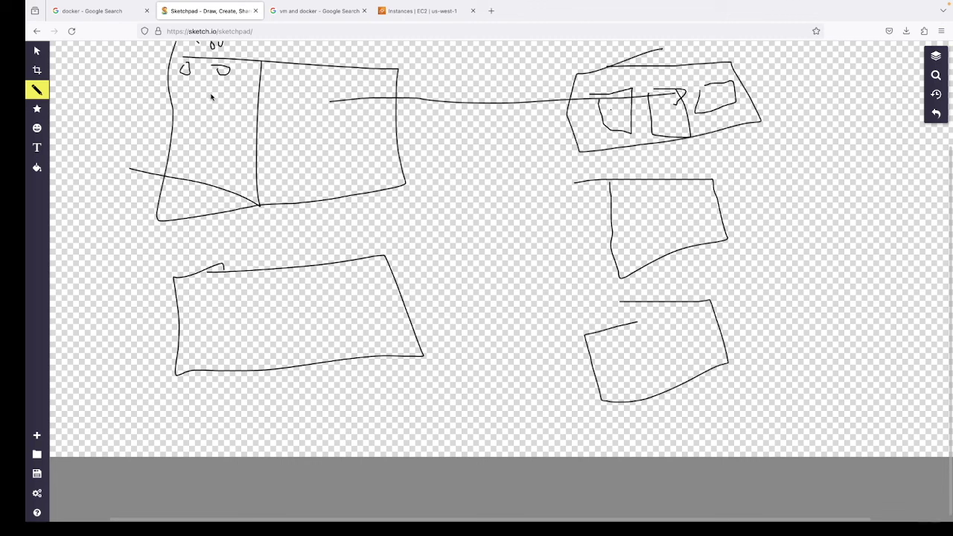
{"action": "mouse_move", "coordinate": [191, 82]}
{"action": "left_mouse_down"}
{"action": "mouse_move", "coordinate": [227, 89]}
{"action": "mouse_move", "coordinate": [193, 81]}
{"action": "left_mouse_up"}
{"action": "mouse_move", "coordinate": [192, 122]}
{"action": "left_mouse_down"}
{"action": "mouse_move", "coordinate": [211, 140]}
{"action": "mouse_move", "coordinate": [200, 131]}
{"action": "left_mouse_up"}
{"action": "mouse_move", "coordinate": [242, 183]}
{"action": "left_mouse_down"}
{"action": "mouse_move", "coordinate": [262, 186]}
{"action": "mouse_move", "coordinate": [247, 208]}
{"action": "mouse_move", "coordinate": [244, 182]}
{"action": "mouse_move", "coordinate": [398, 222]}
{"action": "mouse_move", "coordinate": [402, 201]}
{"action": "mouse_move", "coordinate": [403, 217]}
{"action": "left_mouse_up"}
Step: Add a middle box with an arrow down to a lower box and one from the left box
{"action": "mouse_move", "coordinate": [456, 204]}
{"action": "left_mouse_down"}
{"action": "mouse_move", "coordinate": [517, 199]}
{"action": "mouse_move", "coordinate": [555, 298]}
{"action": "mouse_move", "coordinate": [424, 236]}
{"action": "mouse_move", "coordinate": [463, 211]}
{"action": "left_mouse_up"}
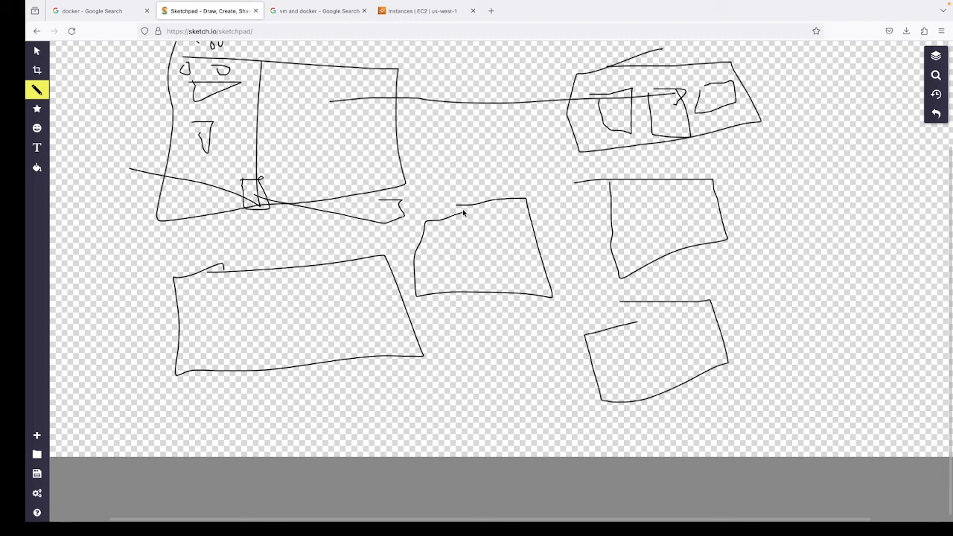
{"action": "mouse_move", "coordinate": [464, 257]}
{"action": "left_mouse_down"}
{"action": "mouse_move", "coordinate": [481, 333]}
{"action": "mouse_move", "coordinate": [480, 302]}
{"action": "left_mouse_up"}
{"action": "mouse_move", "coordinate": [468, 351]}
{"action": "left_mouse_down"}
{"action": "mouse_move", "coordinate": [586, 356]}
{"action": "mouse_move", "coordinate": [485, 414]}
{"action": "mouse_move", "coordinate": [439, 376]}
{"action": "mouse_move", "coordinate": [473, 356]}
{"action": "left_mouse_up"}
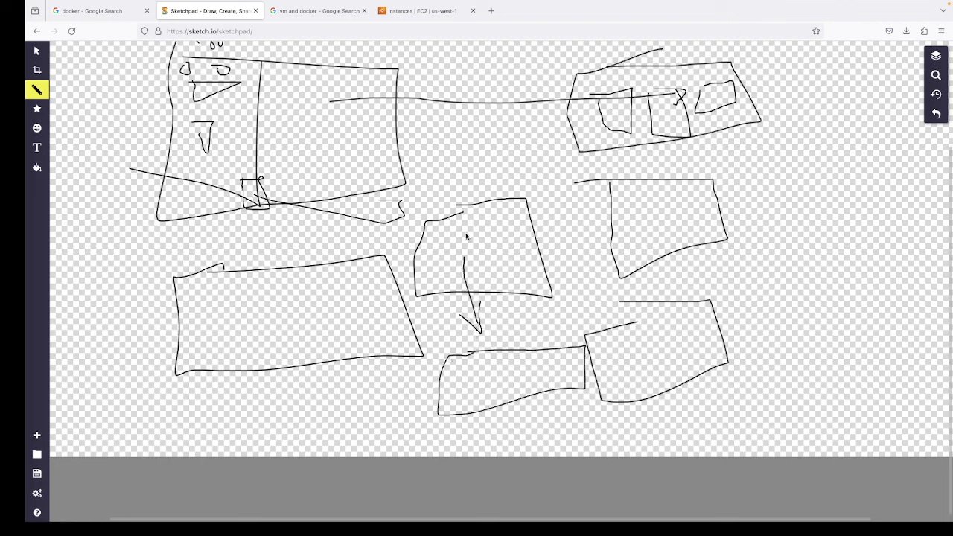
{"action": "mouse_move", "coordinate": [359, 144]}
{"action": "left_mouse_down"}
{"action": "mouse_move", "coordinate": [436, 211]}
{"action": "mouse_move", "coordinate": [400, 214]}
{"action": "left_mouse_up"}
Step: Type 'docker' in a new tab, then search the AWS console services for 'ecr'
{"action": "left_click", "coordinate": [491, 11]}
{"action": "type", "text": "docker"}
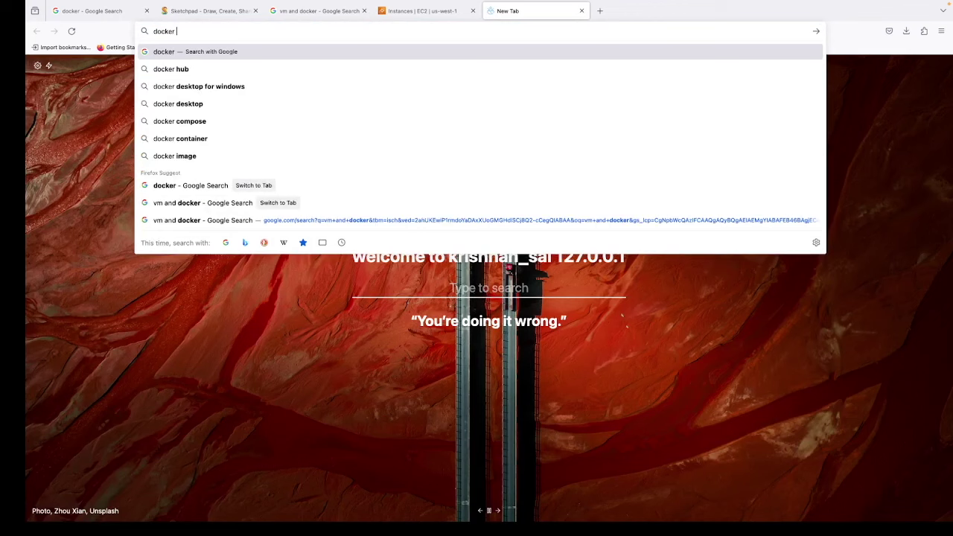
{"action": "left_click", "coordinate": [422, 11]}
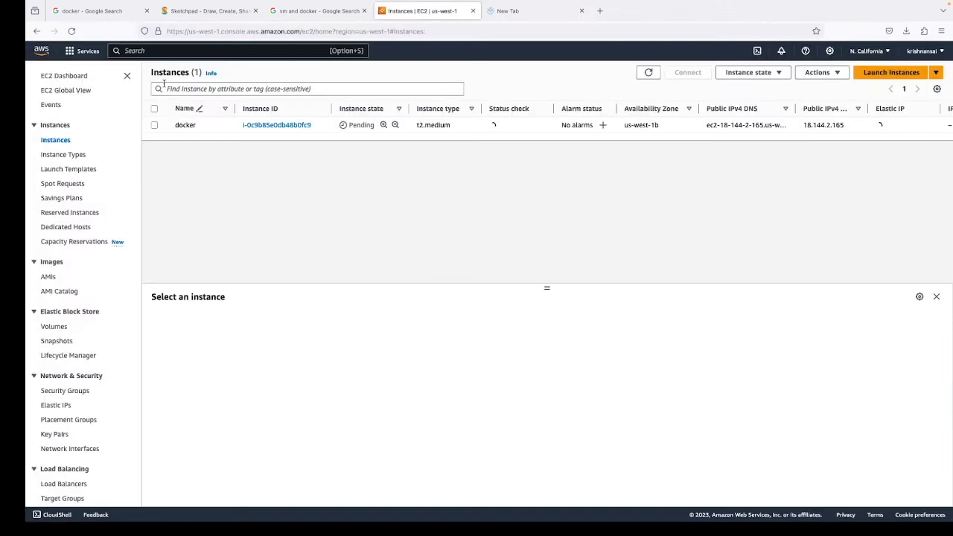
{"action": "left_click", "coordinate": [144, 49]}
{"action": "type", "text": "ecr"}
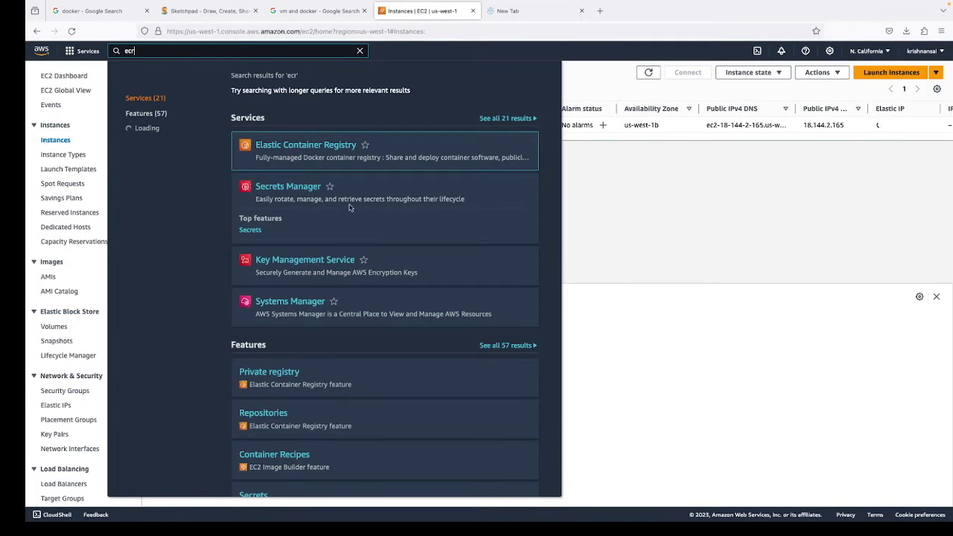
Step: Search Google for 'docker hub login' and open the Docker Hub sign-in result
{"action": "left_click", "coordinate": [508, 11]}
{"action": "type", "text": "docker hub"}
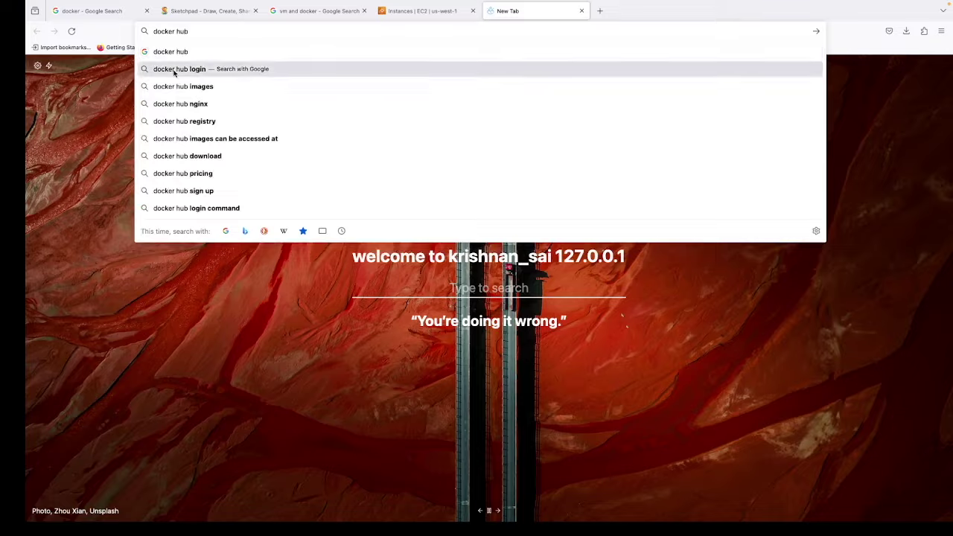
{"action": "left_click", "coordinate": [174, 72]}
{"action": "left_click", "coordinate": [174, 162]}
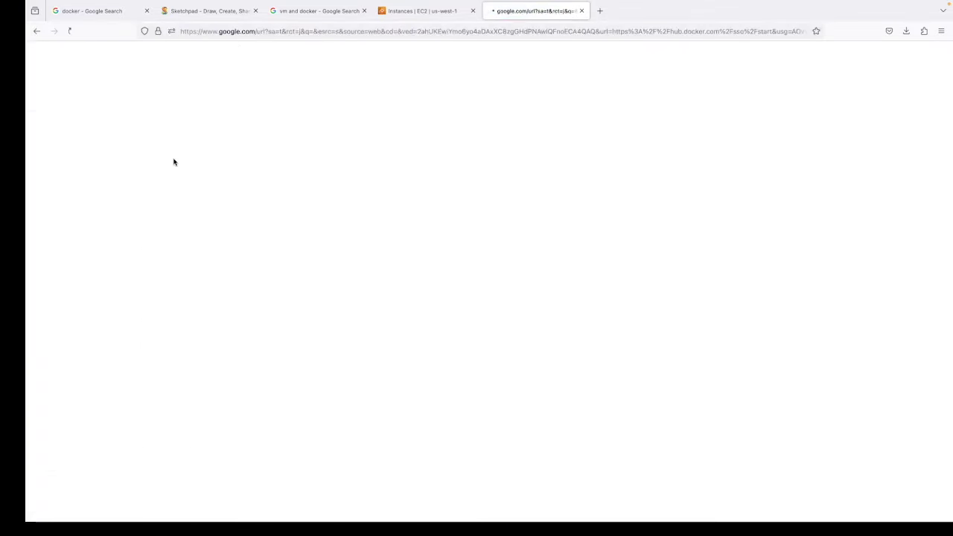
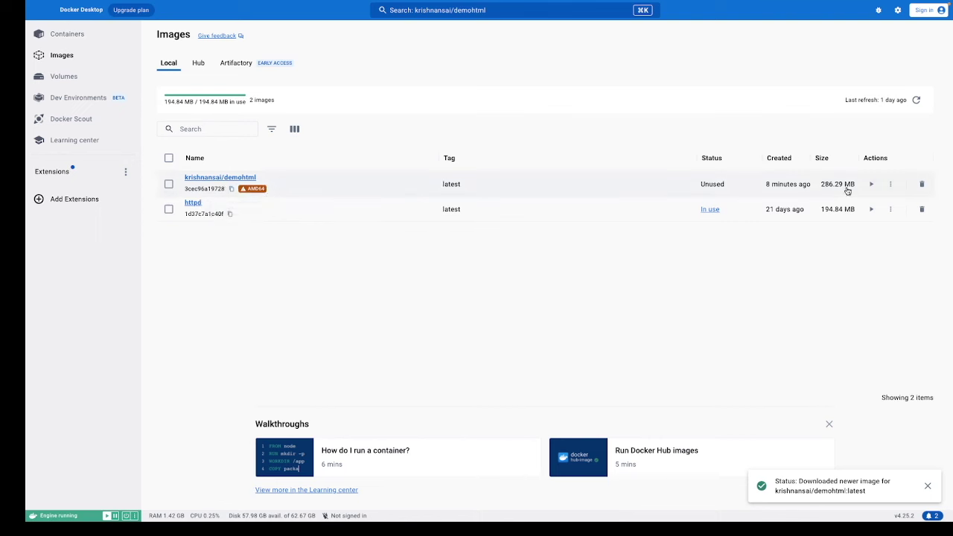
Step: Run a container from demohtml:latest with host port 80, then exit Docker Desktop full screen
{"action": "left_click", "coordinate": [890, 184]}
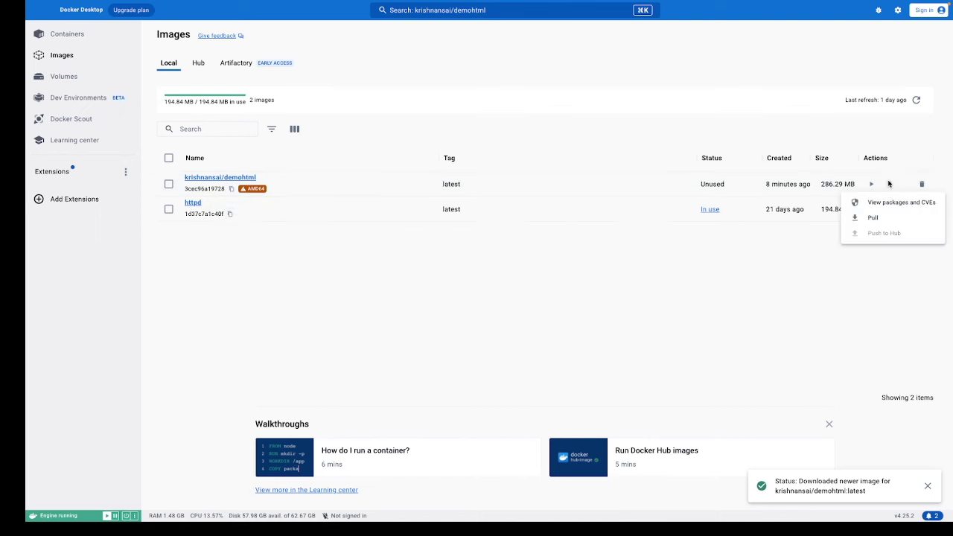
{"action": "left_click", "coordinate": [870, 184]}
{"action": "left_click", "coordinate": [871, 184]}
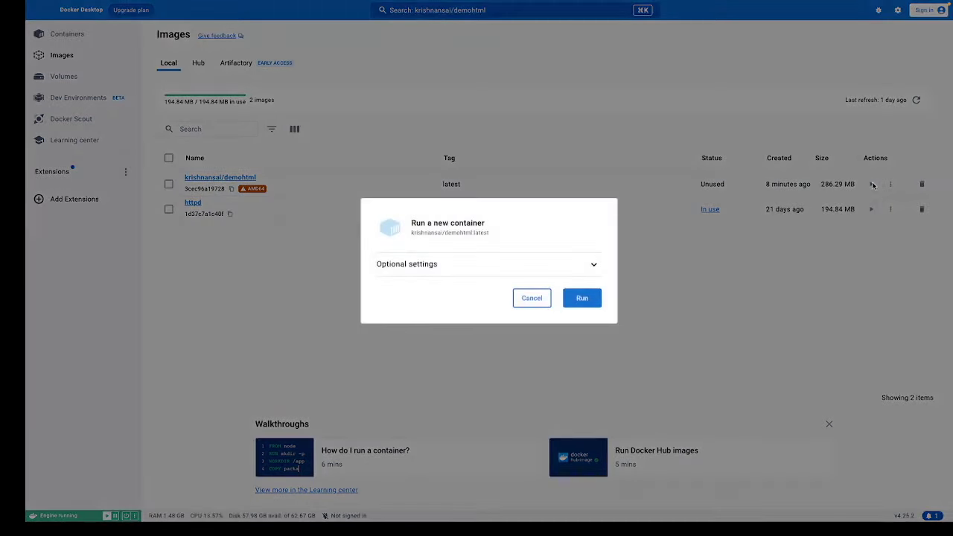
{"action": "left_click", "coordinate": [450, 271]}
{"action": "left_click", "coordinate": [417, 266]}
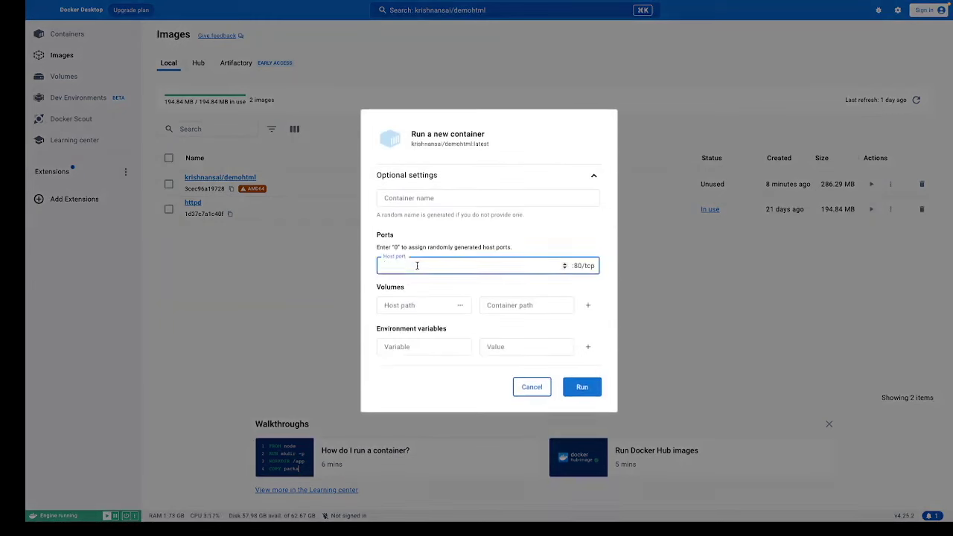
{"action": "type", "text": "80"}
{"action": "left_click", "coordinate": [425, 201]}
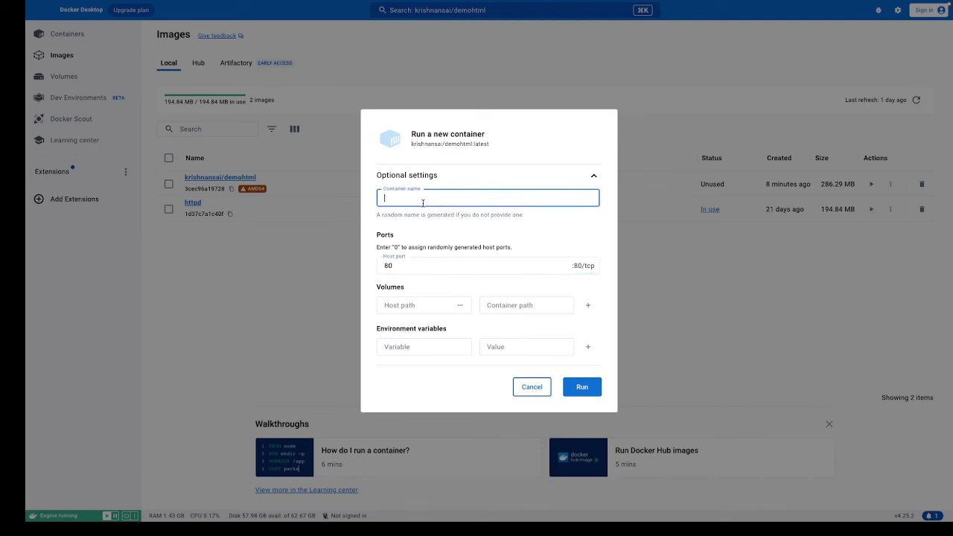
{"action": "left_click", "coordinate": [408, 307]}
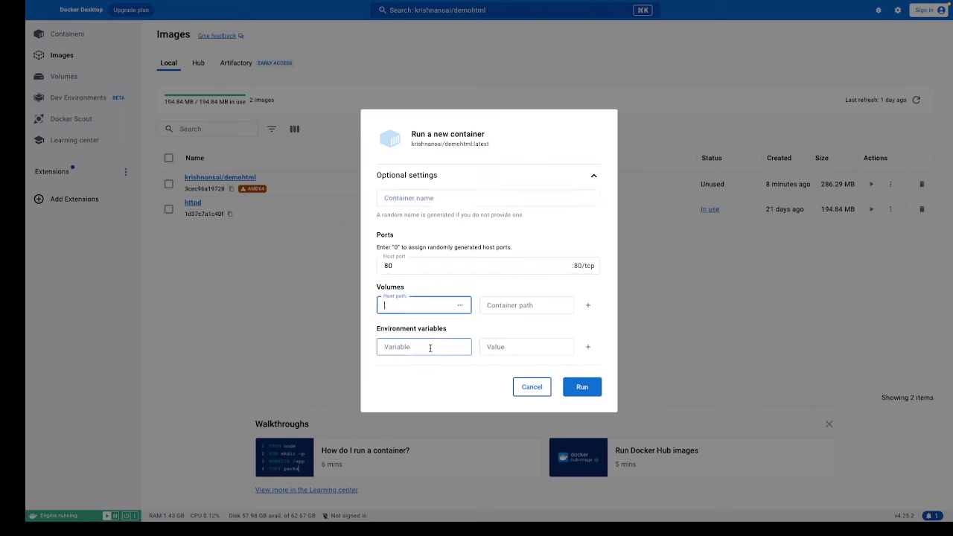
{"action": "left_click", "coordinate": [450, 266]}
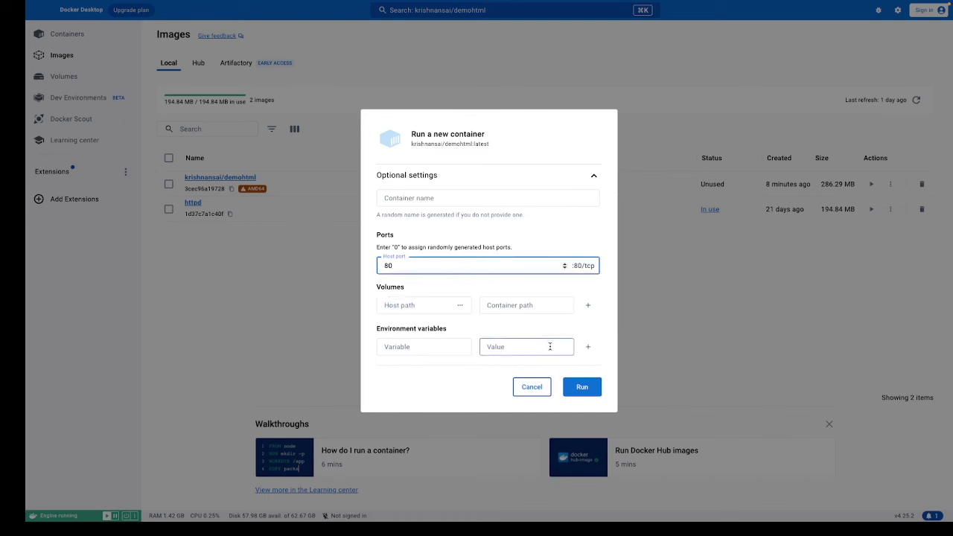
{"action": "left_click", "coordinate": [581, 387]}
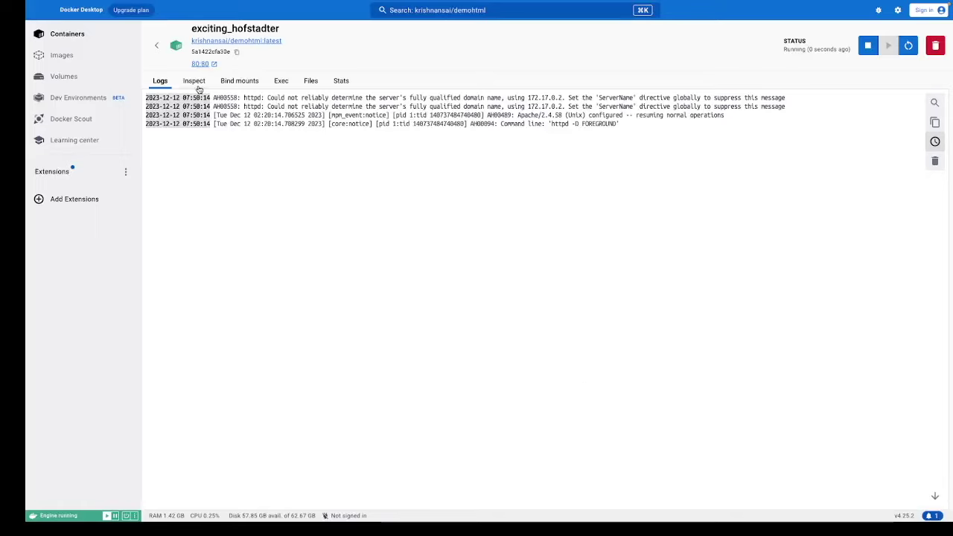
{"action": "mouse_move", "coordinate": [28, 4]}
{"action": "left_click", "coordinate": [52, 18]}
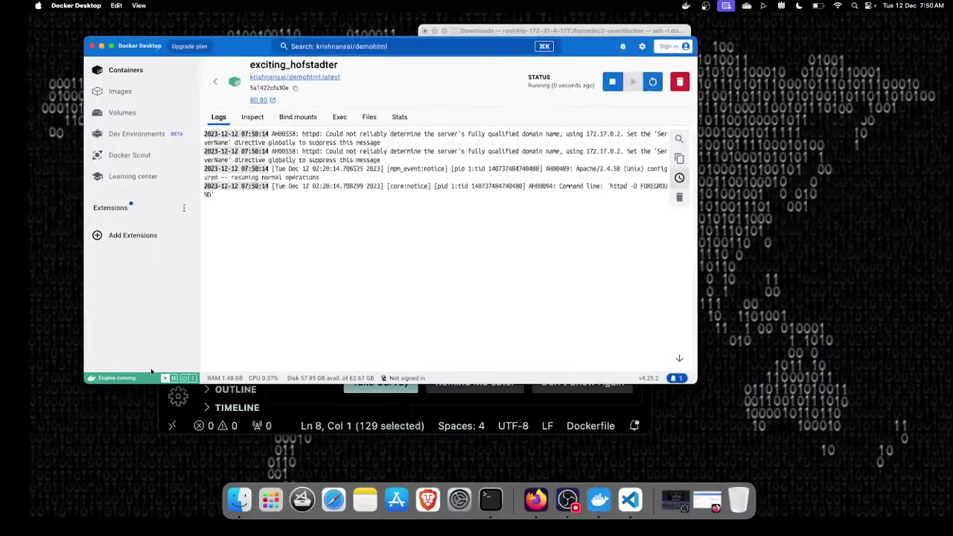
Step: Load 127.0.0.1 in a new Firefox tab
{"action": "left_click", "coordinate": [538, 498]}
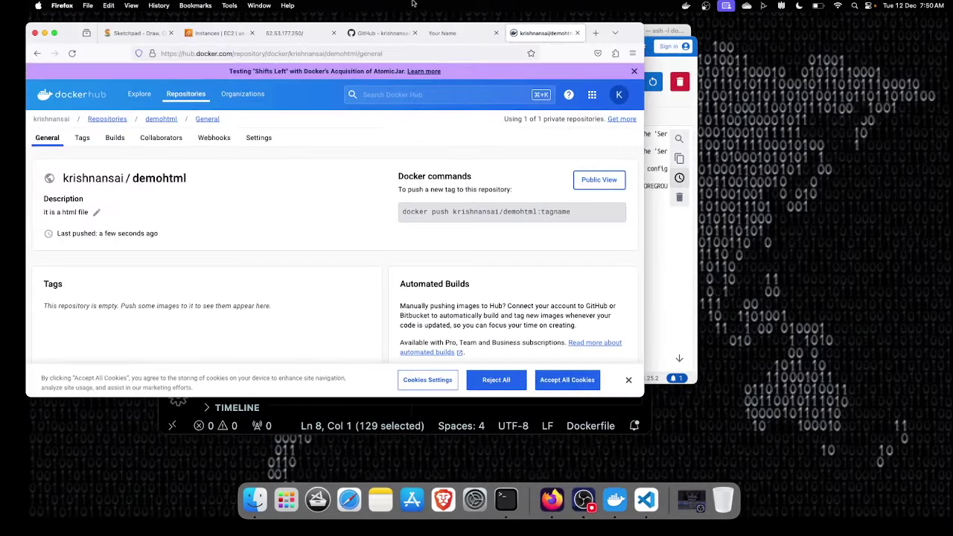
{"action": "left_click", "coordinate": [594, 33]}
{"action": "type", "text": "12"}
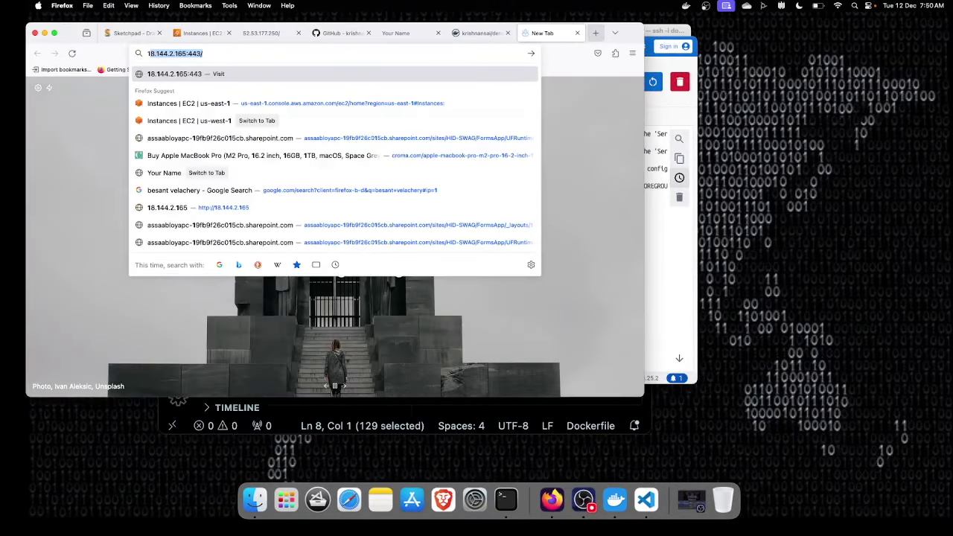
{"action": "type", "text": "7"}
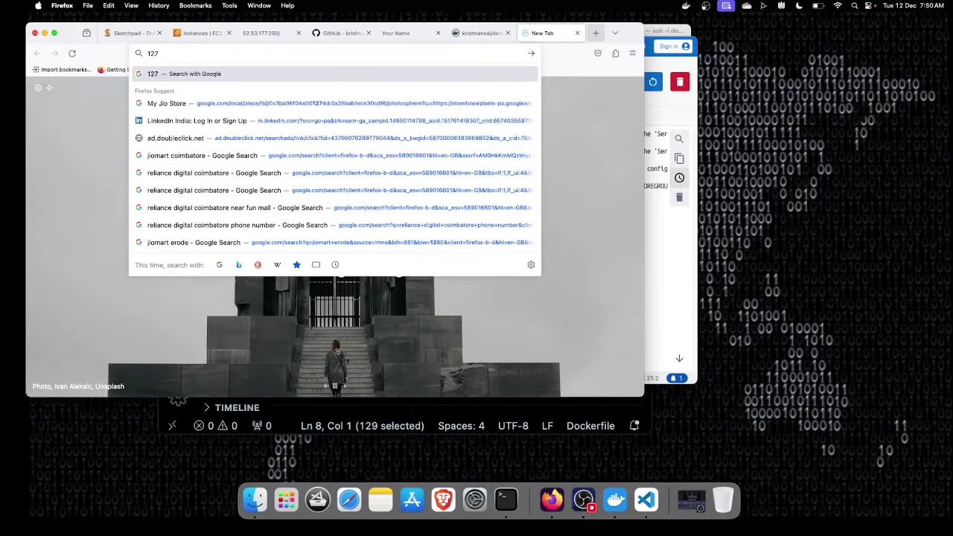
{"action": "type", "text": ".0."}
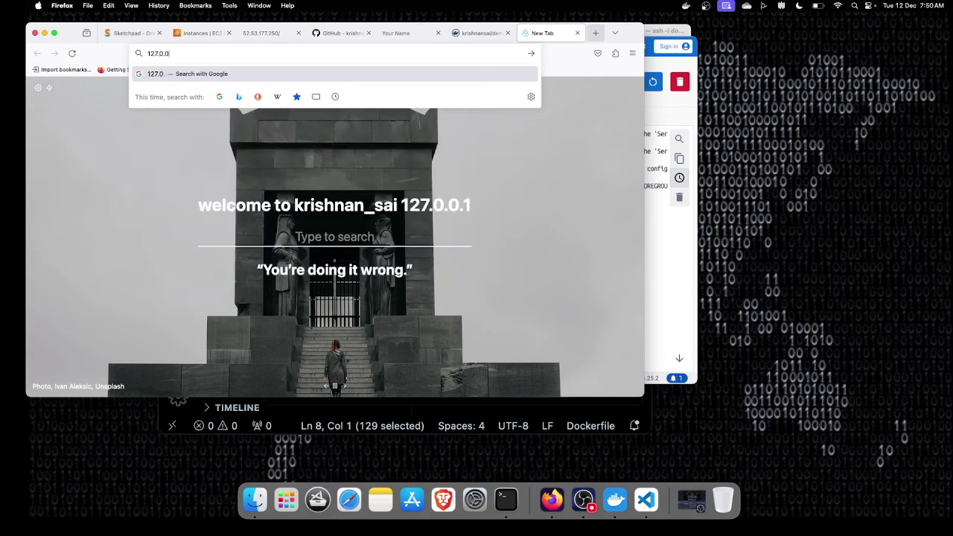
{"action": "type", "text": "0.1:"}
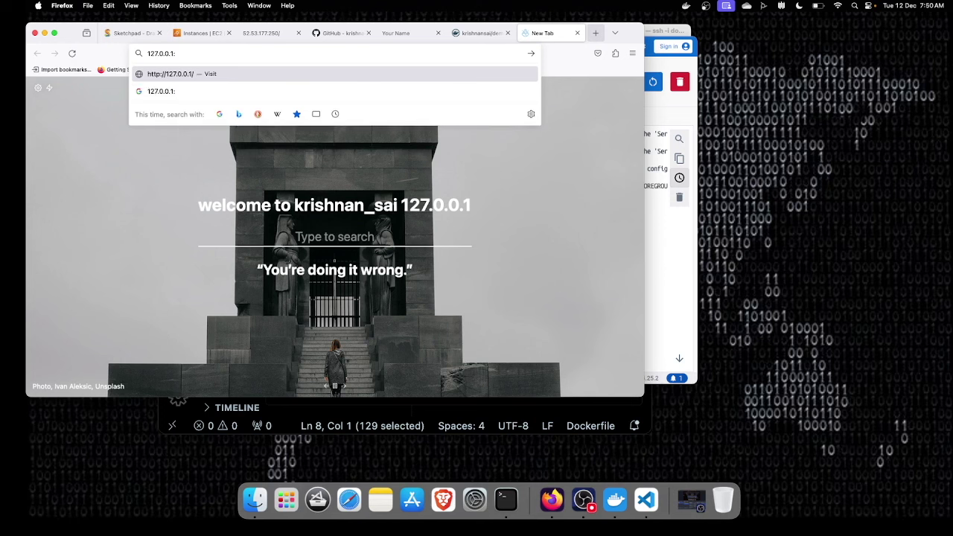
{"action": "key", "text": "BackSpace"}
{"action": "key", "text": "Return"}
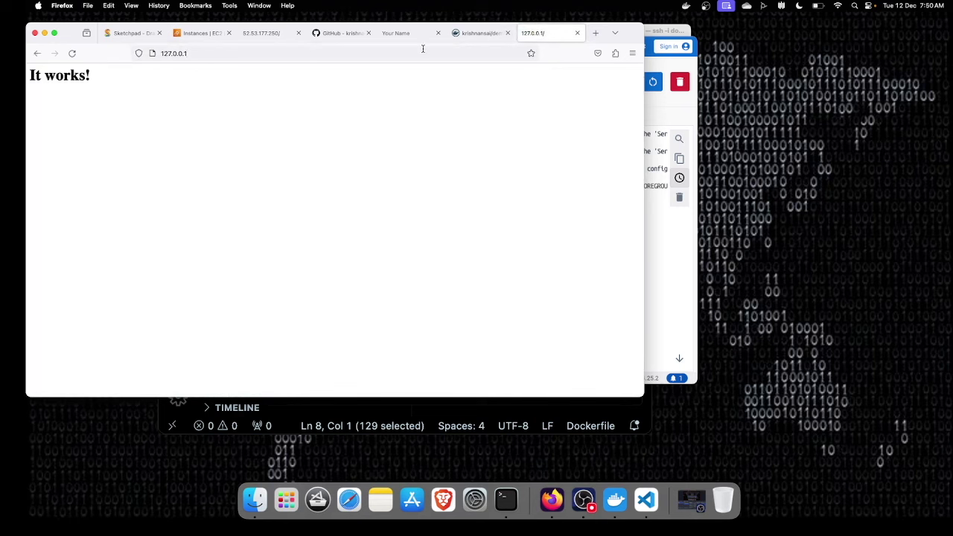
Step: Load 127.0.0.1:80/html, then return to Docker Desktop to check the container logs
{"action": "left_click", "coordinate": [423, 48]}
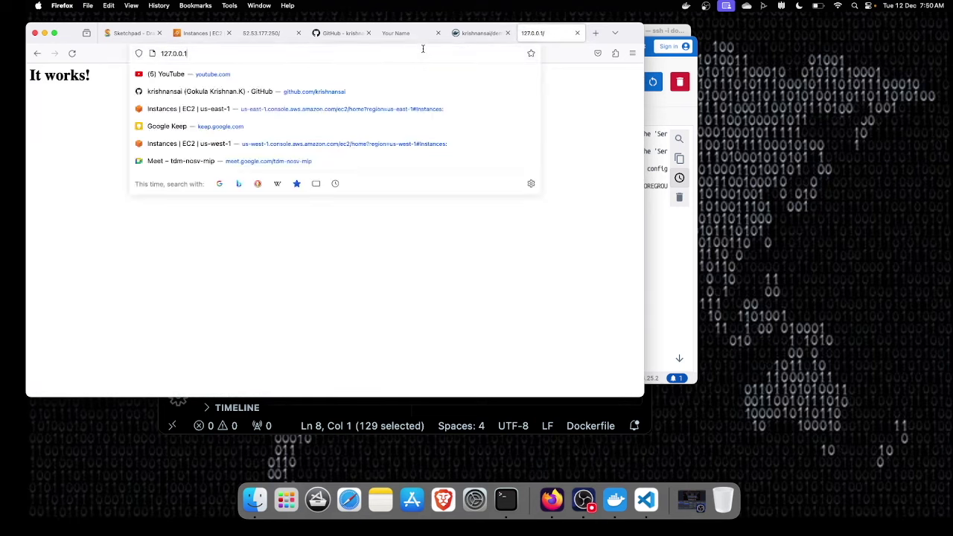
{"action": "type", "text": ":"}
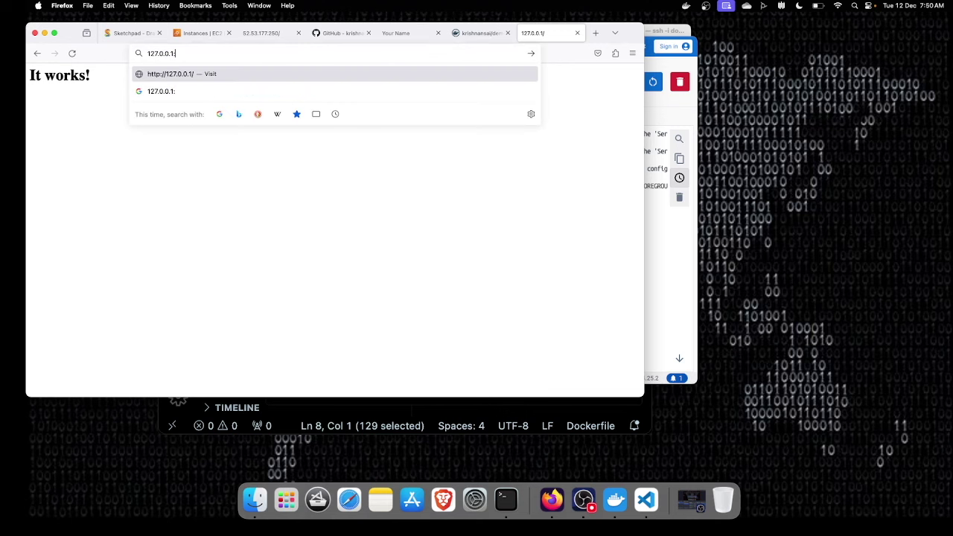
{"action": "type", "text": "80/html"}
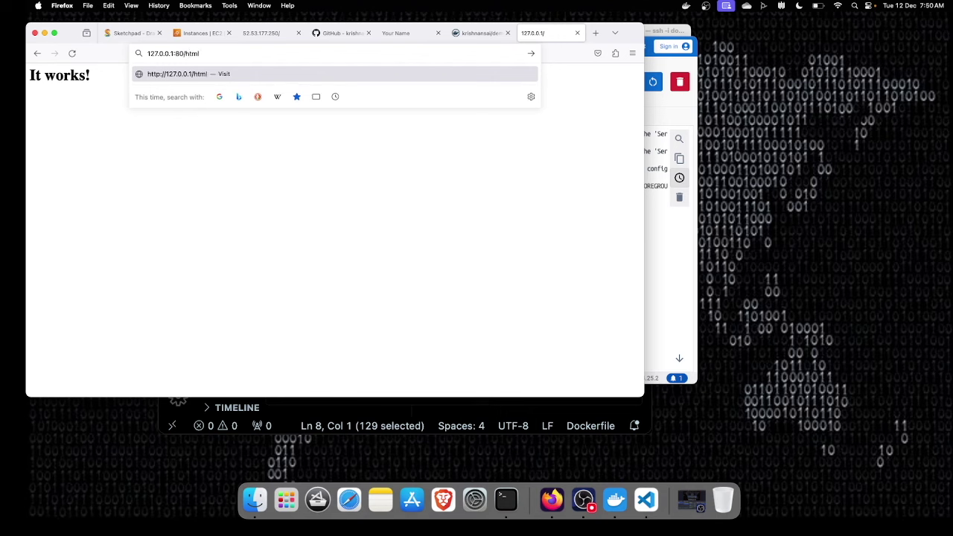
{"action": "key", "text": "Return"}
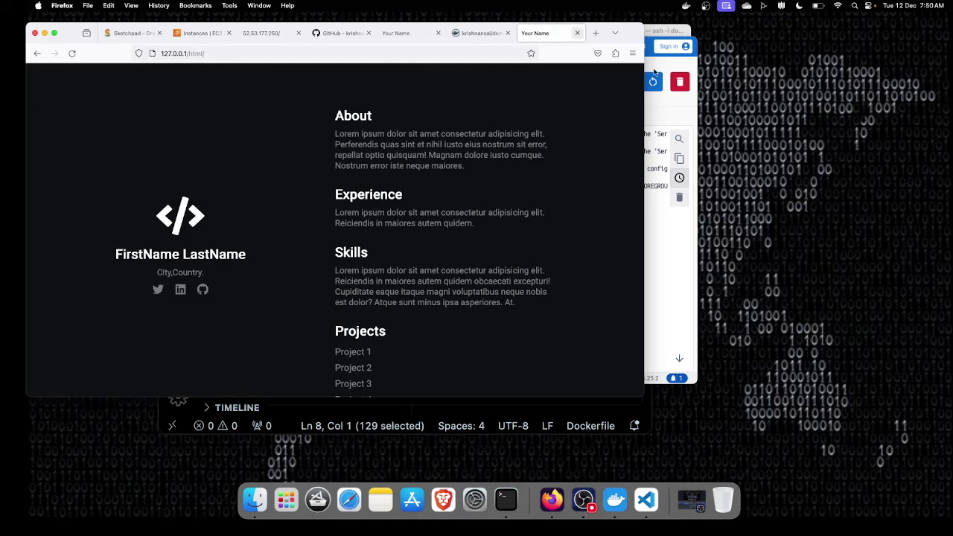
{"action": "left_click", "coordinate": [653, 262]}
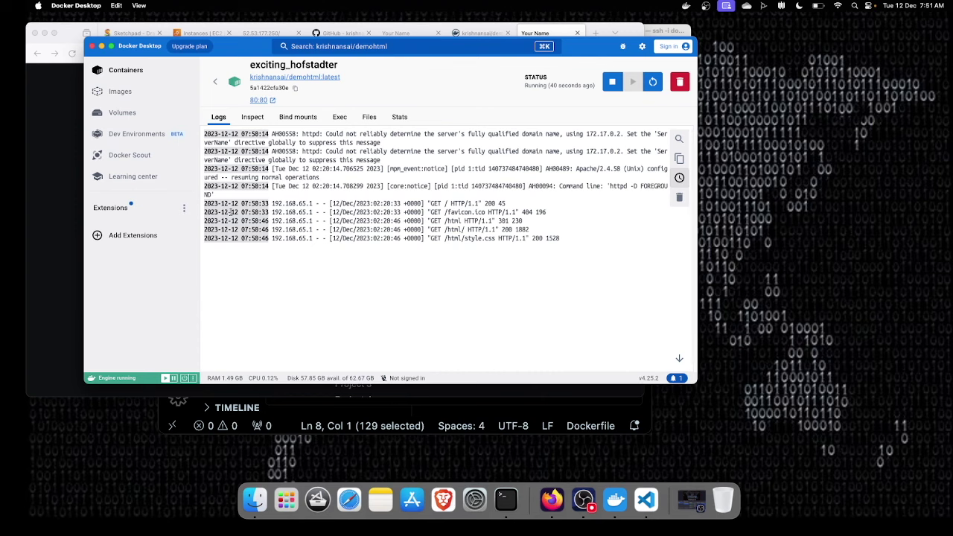
Step: Clear the windows away to reveal the desktop and bring up Spotlight search
{"action": "left_click", "coordinate": [583, 499]}
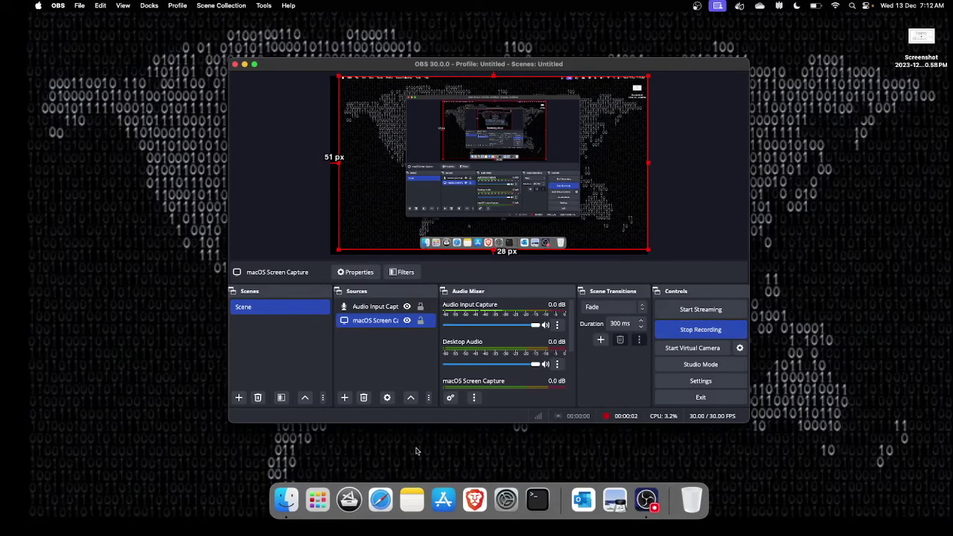
{"action": "left_click", "coordinate": [417, 452]}
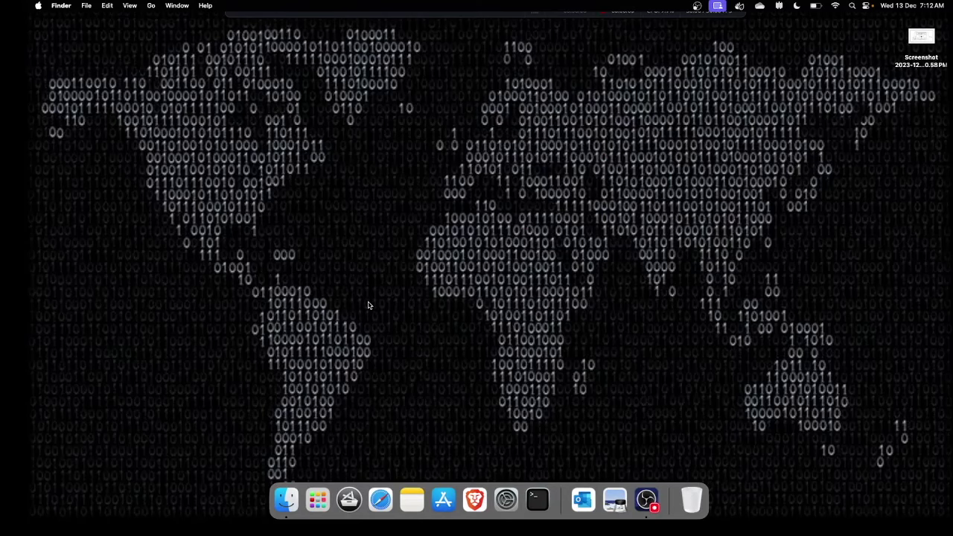
{"action": "key", "text": "super+space"}
Step: Launch Firefox full screen on the us-west-1 EC2 instances console page
{"action": "type", "text": "f"}
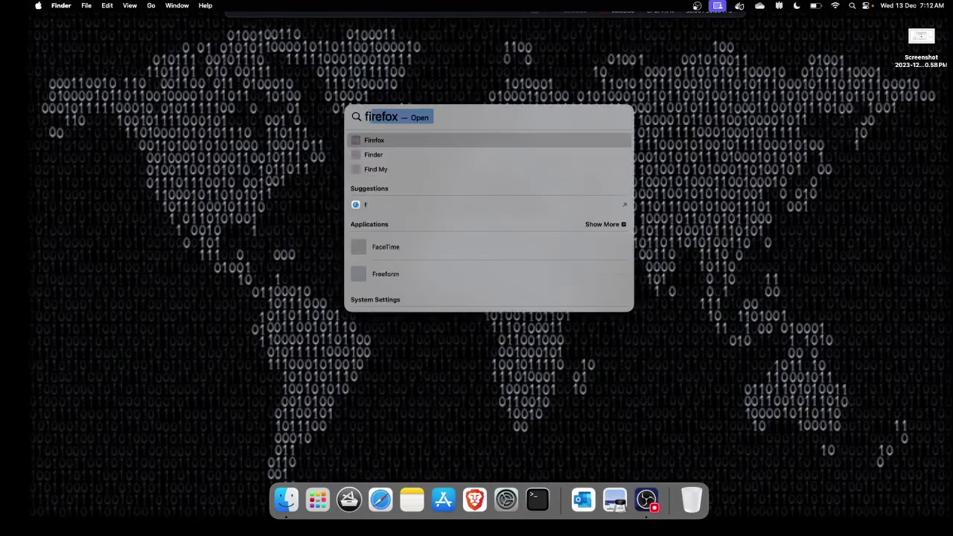
{"action": "key", "text": "Return"}
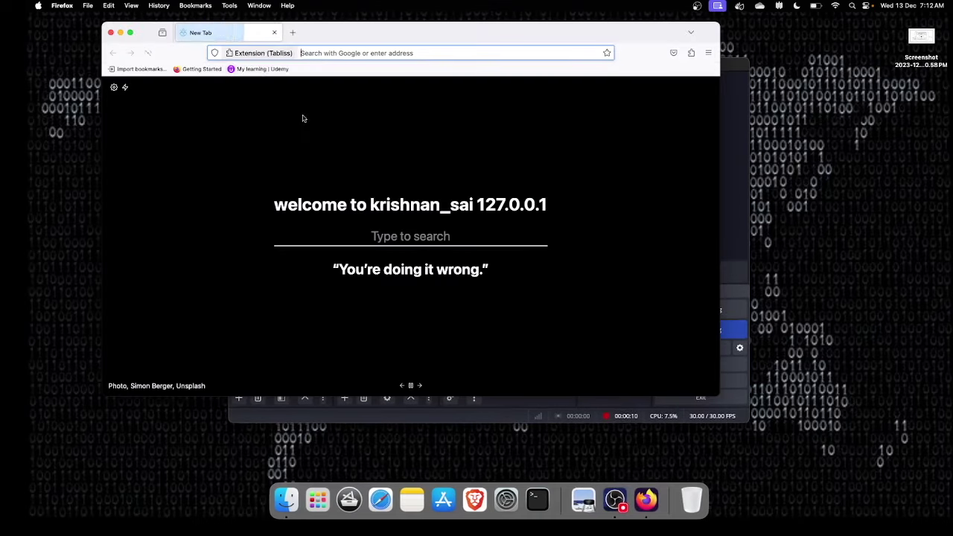
{"action": "type", "text": "a"}
{"action": "key", "text": "BackSpace"}
{"action": "key", "text": "BackSpace"}
{"action": "type", "text": "con"}
{"action": "key", "text": "Down"}
{"action": "key", "text": "Down"}
{"action": "key", "text": "Down"}
{"action": "key", "text": "Down"}
{"action": "key", "text": "Down"}
{"action": "key", "text": "Down"}
{"action": "key", "text": "Down"}
{"action": "key", "text": "Return"}
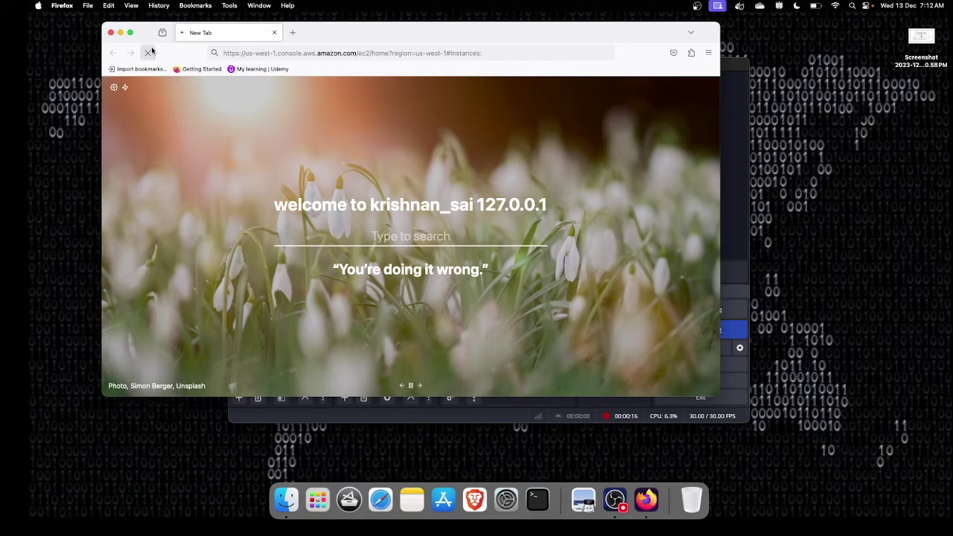
{"action": "key", "text": "ctrl+super+f"}
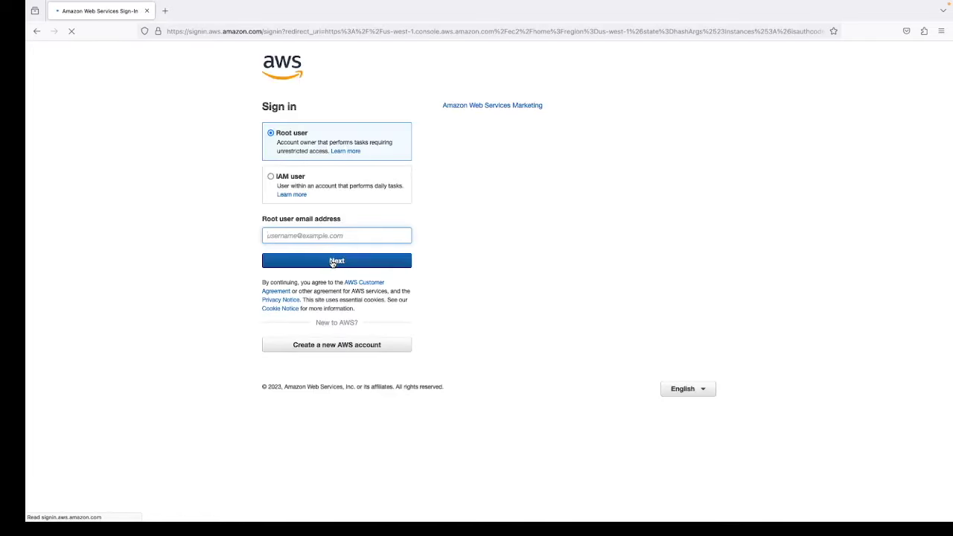
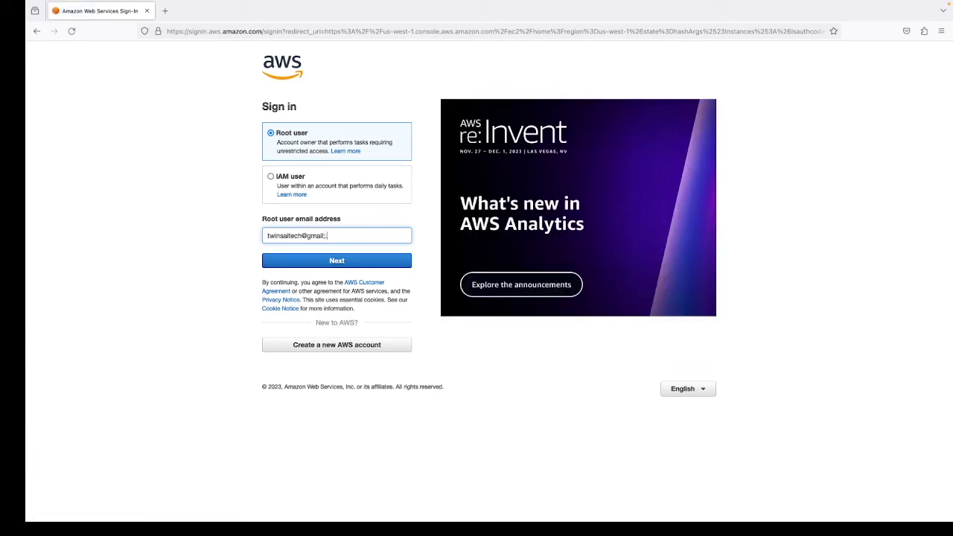
Step: Sign in to AWS as the root user with the account e-mail and password
{"action": "key", "text": "Return"}
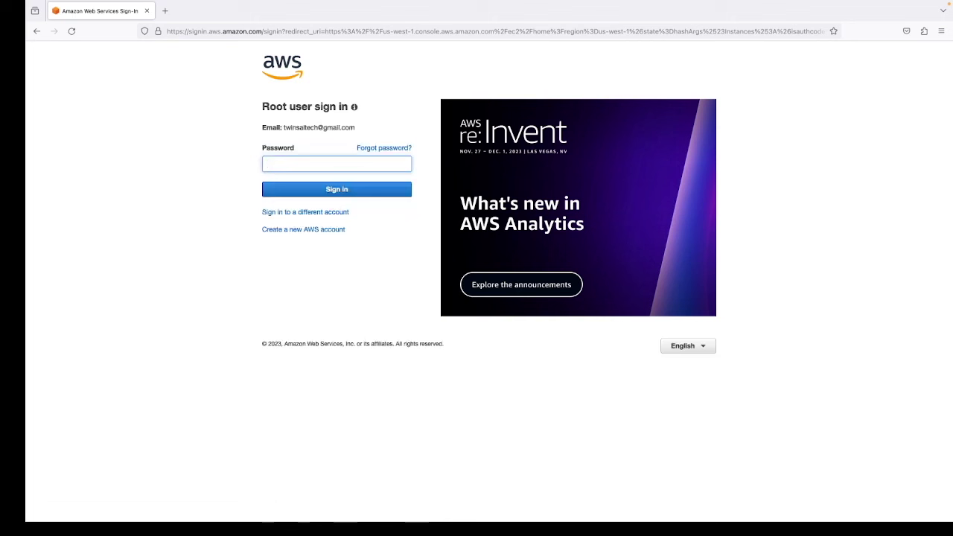
{"action": "type", "text": "•••••••••••••"}
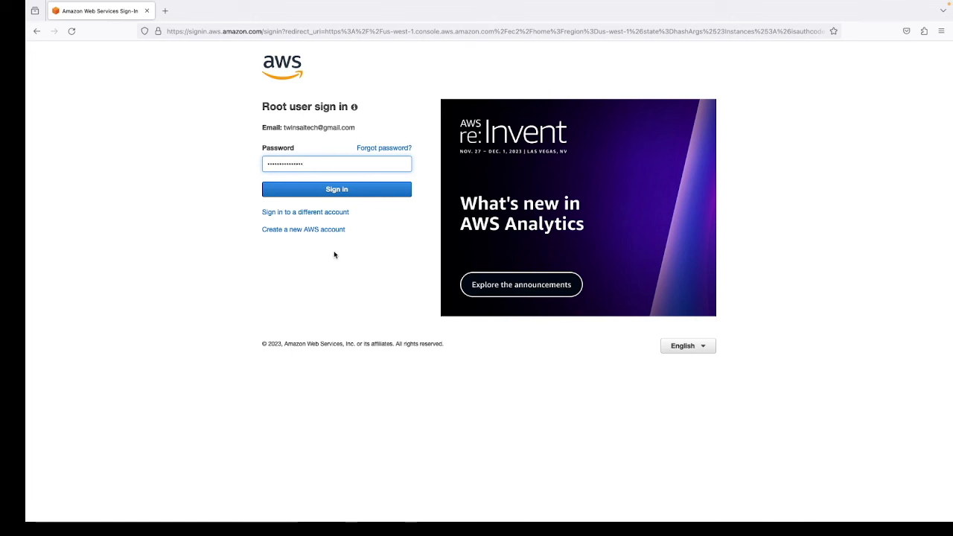
{"action": "left_click", "coordinate": [332, 191]}
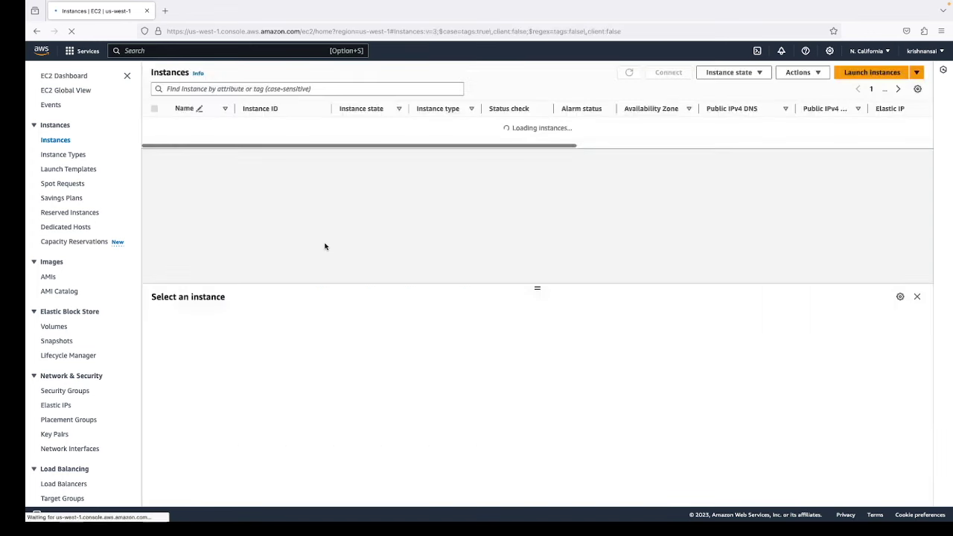
Step: Start a new instance launch and select Ubuntu as the machine image
{"action": "left_click", "coordinate": [849, 74]}
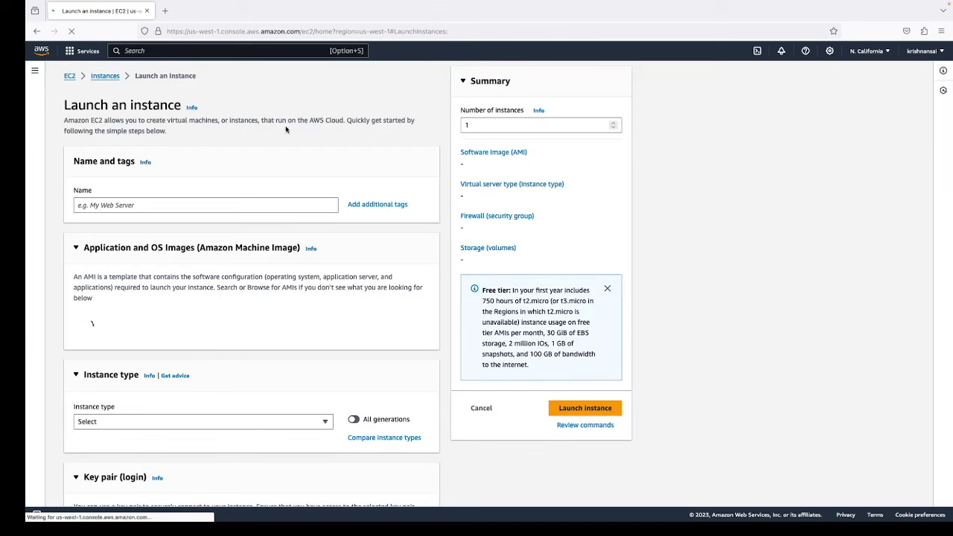
{"action": "scroll", "coordinate": [190, 255], "scroll_direction": "down", "scroll_amount": 2}
{"action": "scroll", "coordinate": [171, 290], "scroll_direction": "down", "scroll_amount": 1}
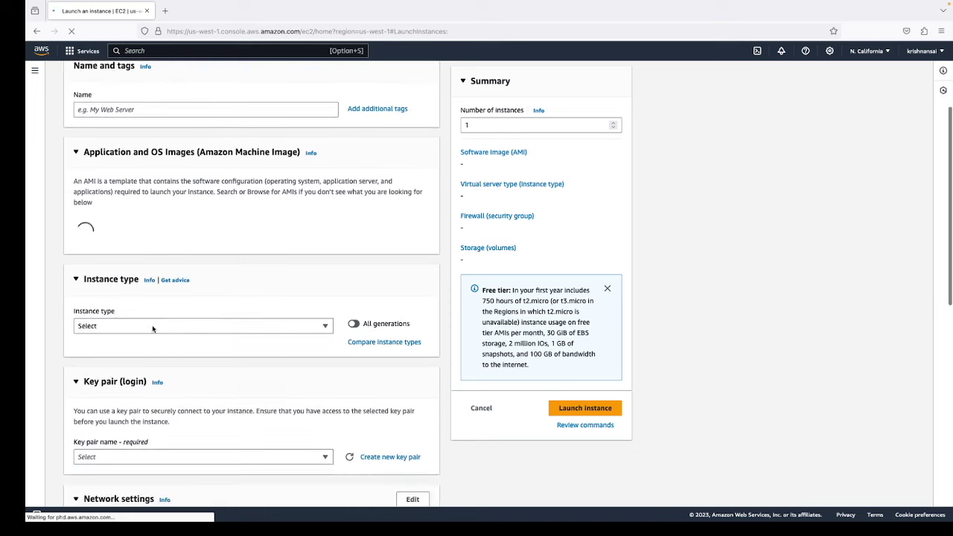
{"action": "left_click", "coordinate": [131, 330]}
{"action": "left_click", "coordinate": [131, 330]}
{"action": "scroll", "coordinate": [419, 281], "scroll_direction": "up", "scroll_amount": 3}
{"action": "scroll", "coordinate": [419, 282], "scroll_direction": "down", "scroll_amount": 1}
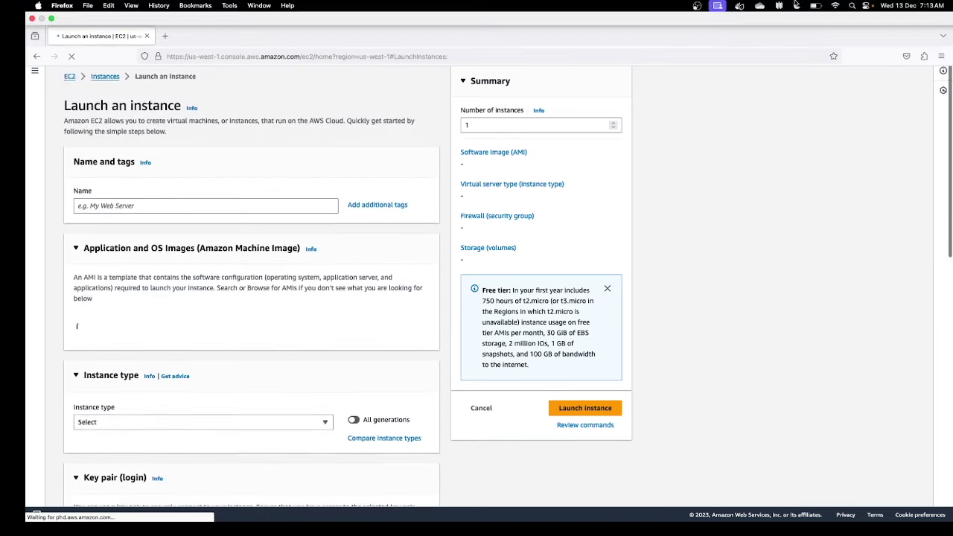
{"action": "left_click", "coordinate": [834, 6]}
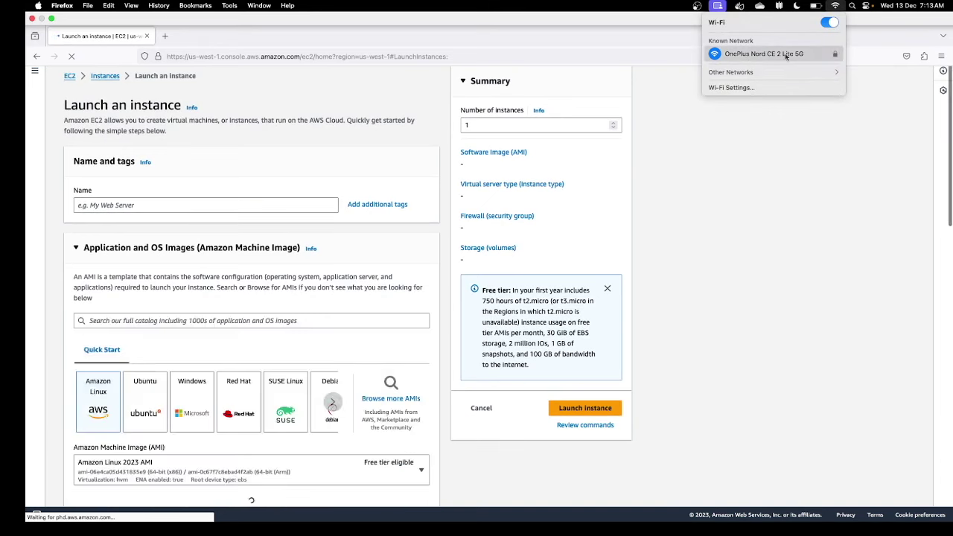
{"action": "left_click", "coordinate": [723, 198]}
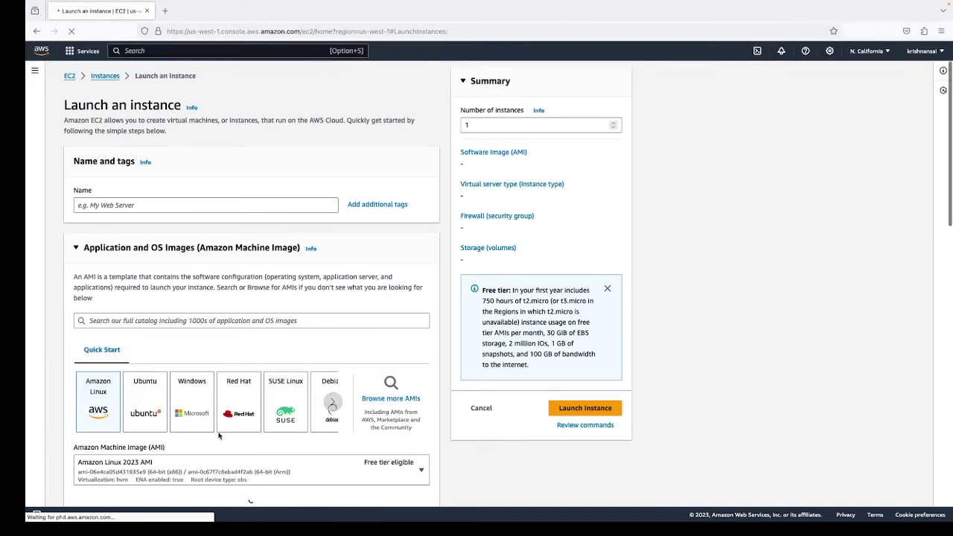
{"action": "left_click", "coordinate": [151, 402]}
Step: Choose instance type t2.medium and the docker key pair
{"action": "scroll", "coordinate": [149, 399], "scroll_direction": "down", "scroll_amount": 3}
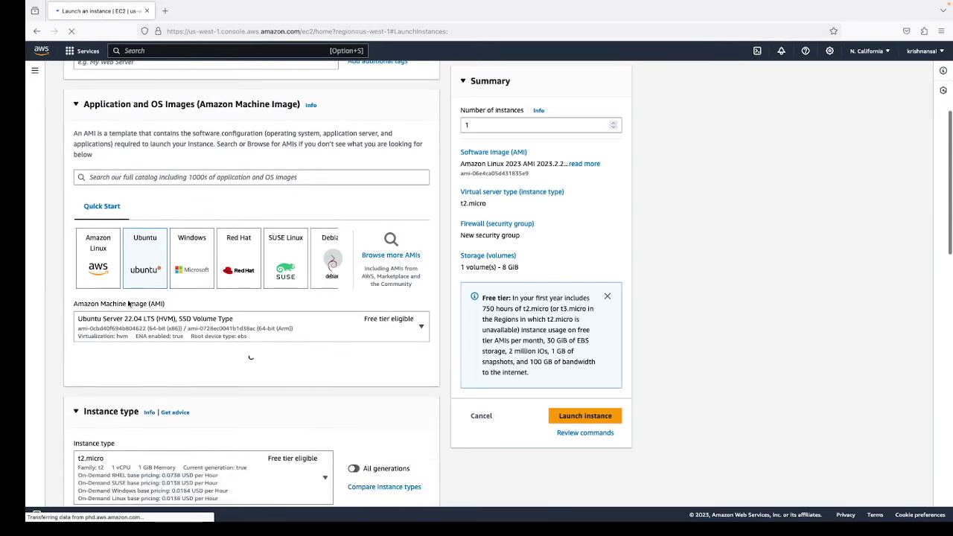
{"action": "scroll", "coordinate": [148, 332], "scroll_direction": "down", "scroll_amount": 6}
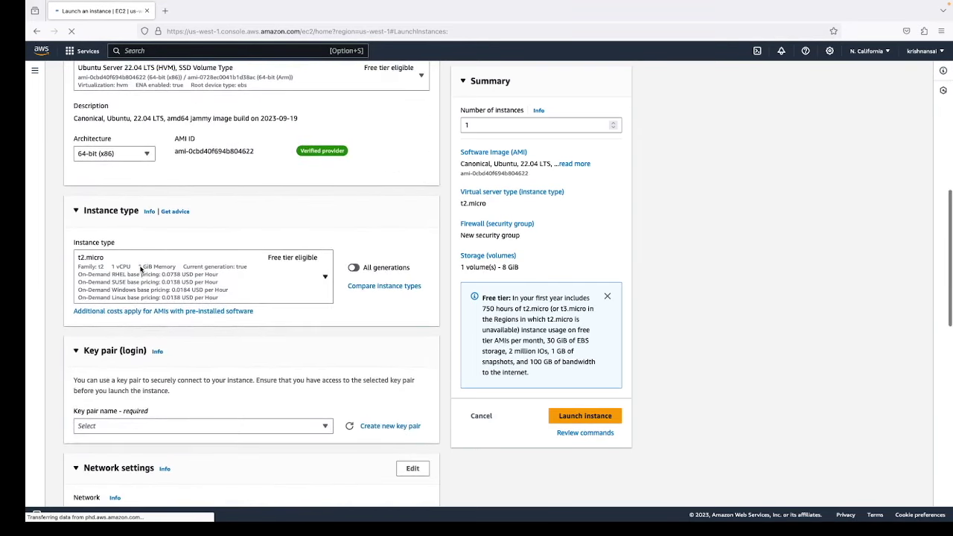
{"action": "left_click", "coordinate": [142, 270]}
{"action": "scroll", "coordinate": [147, 393], "scroll_direction": "down", "scroll_amount": 1}
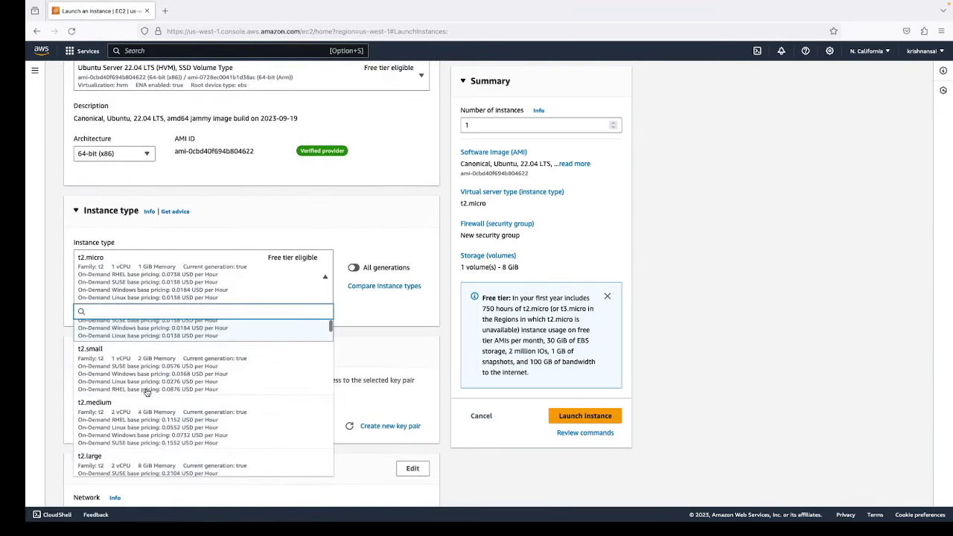
{"action": "left_click", "coordinate": [127, 420]}
{"action": "scroll", "coordinate": [125, 418], "scroll_direction": "down", "scroll_amount": 2}
{"action": "scroll", "coordinate": [125, 417], "scroll_direction": "down", "scroll_amount": 1}
{"action": "left_click", "coordinate": [108, 275]}
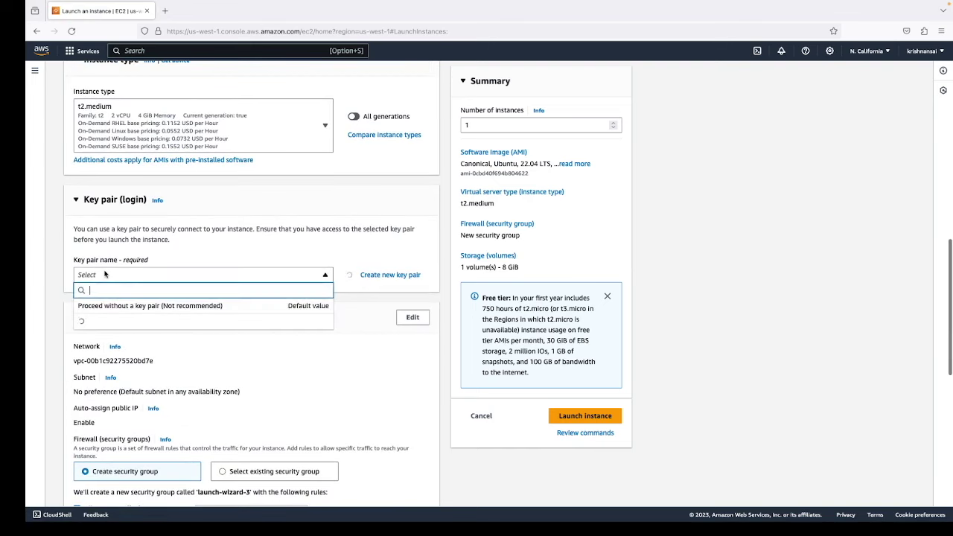
{"action": "left_click", "coordinate": [106, 337]}
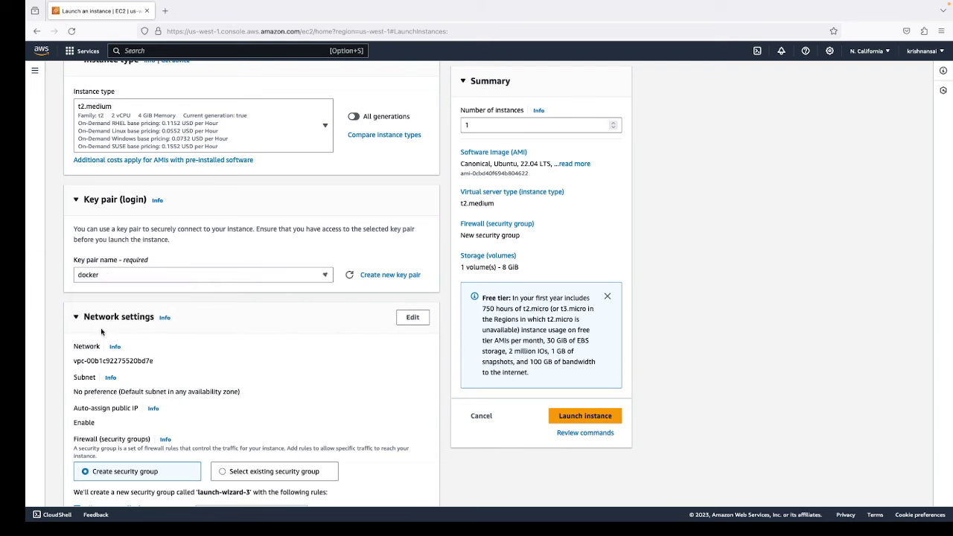
Step: Allow HTTPS and HTTP traffic from the internet and expand Advanced details
{"action": "scroll", "coordinate": [102, 331], "scroll_direction": "down", "scroll_amount": 3}
{"action": "scroll", "coordinate": [102, 333], "scroll_direction": "down", "scroll_amount": 2}
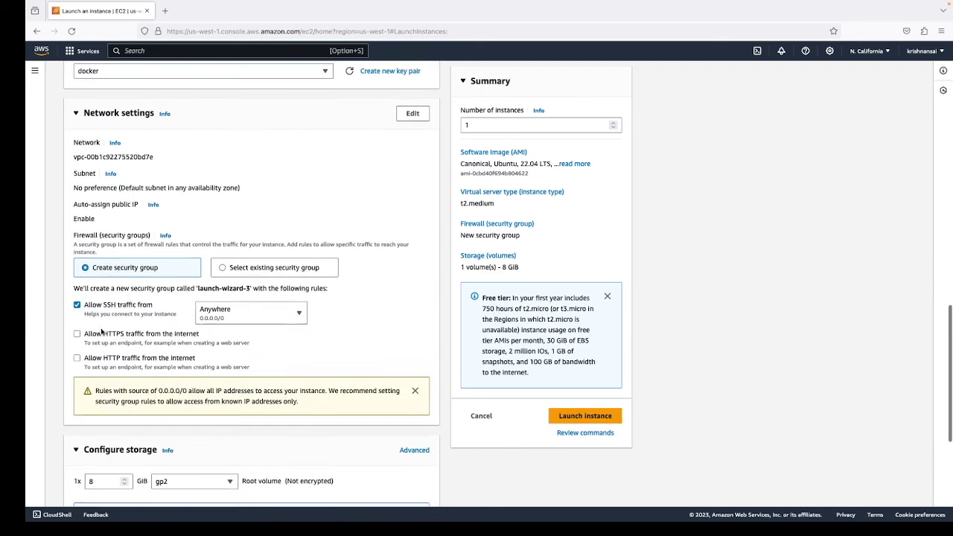
{"action": "left_click", "coordinate": [77, 334]}
{"action": "left_click", "coordinate": [76, 359]}
{"action": "scroll", "coordinate": [79, 362], "scroll_direction": "up", "scroll_amount": 5}
{"action": "scroll", "coordinate": [79, 361], "scroll_direction": "up", "scroll_amount": 2}
{"action": "scroll", "coordinate": [79, 361], "scroll_direction": "down", "scroll_amount": 12}
{"action": "scroll", "coordinate": [221, 403], "scroll_direction": "up", "scroll_amount": 1}
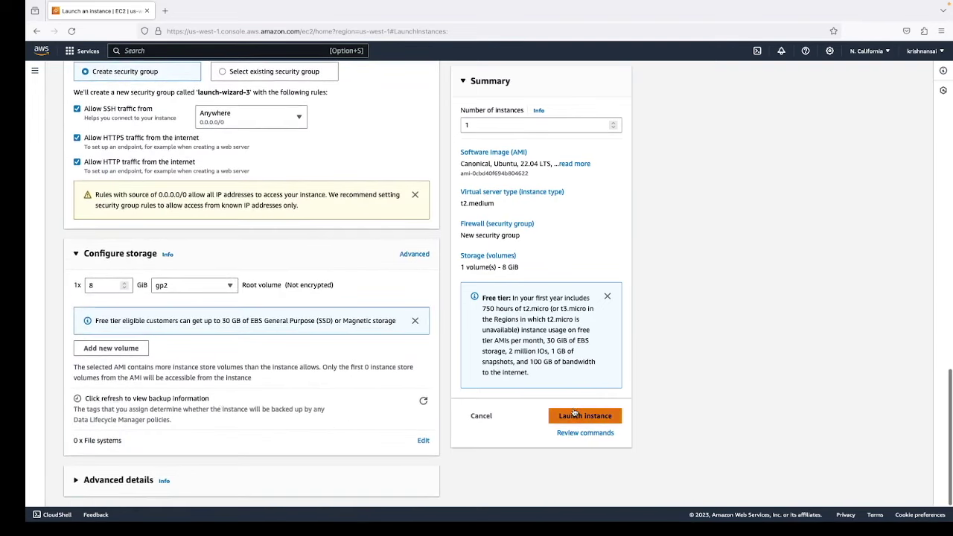
{"action": "left_click", "coordinate": [90, 479]}
{"action": "scroll", "coordinate": [90, 480], "scroll_direction": "down", "scroll_amount": 15}
{"action": "left_click", "coordinate": [102, 366]}
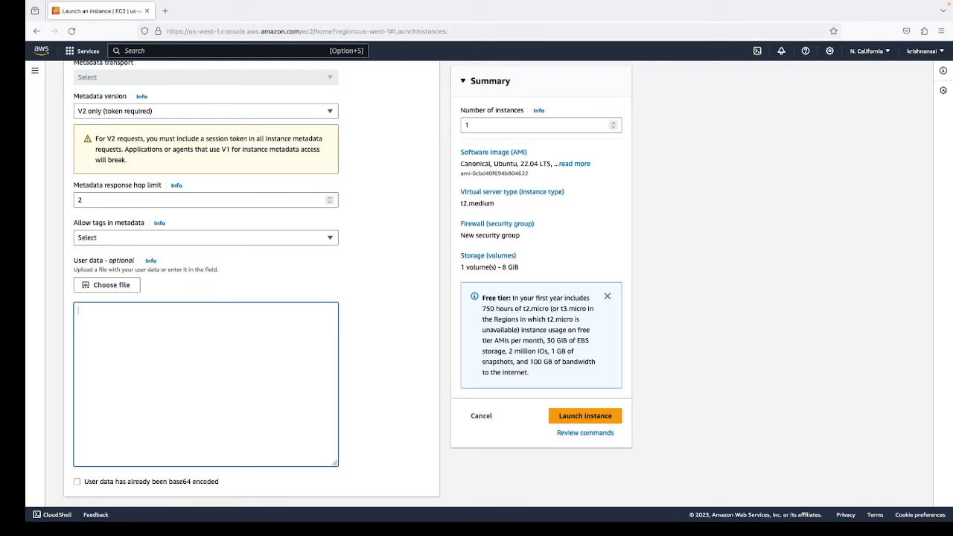
Step: Enter a bash user data script with 'sudo apt update' and 'sudo apt install docker.io -y'
{"action": "type", "text": "/bin/"}
{"action": "type", "text": "bash  "}
{"action": "type", "text": "sudo apt"}
{"action": "type", "text": " upd"}
{"action": "type", "text": "ate"}
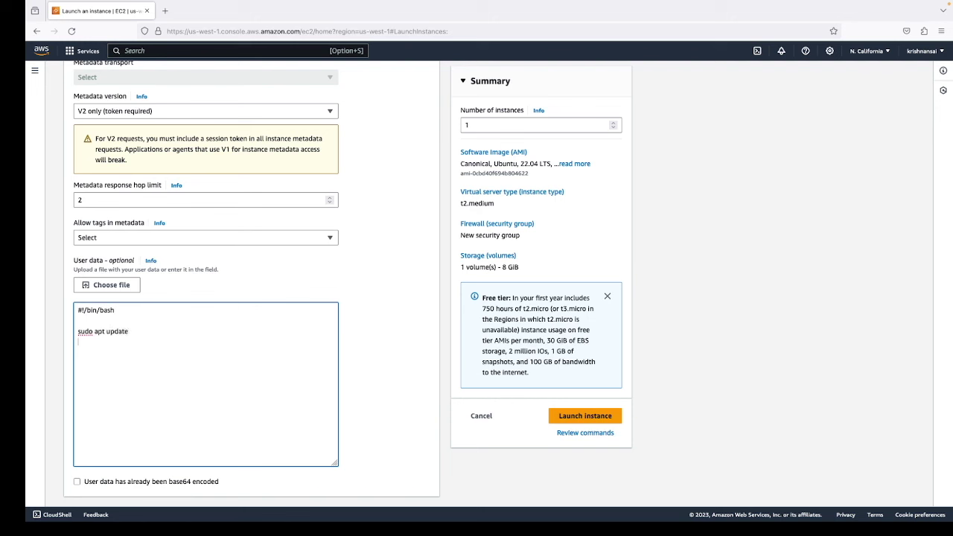
{"action": "key", "text": "Return"}
{"action": "type", "text": "sudo apt install docker.io -y"}
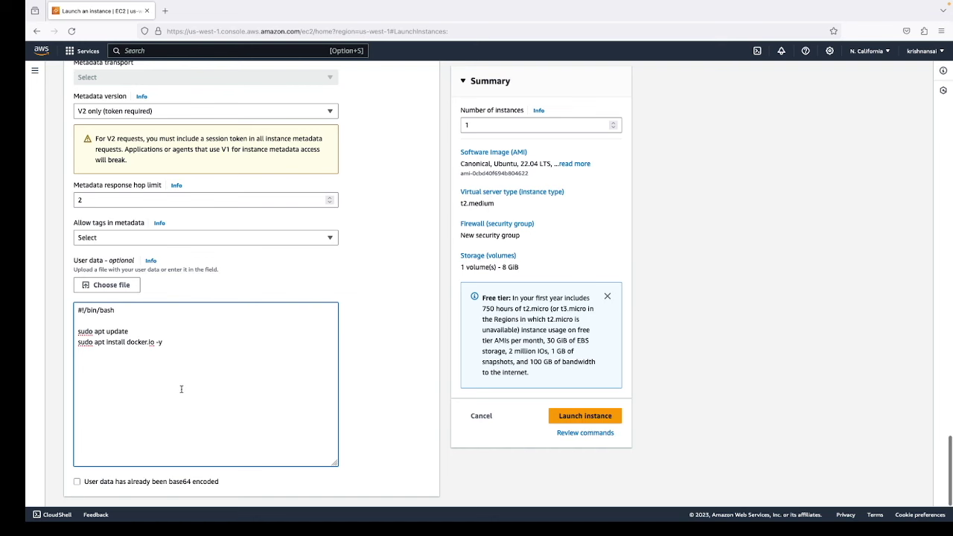
Step: Launch the Ubuntu t2.medium instance, go back to Instances, and start another launch
{"action": "left_click", "coordinate": [573, 421]}
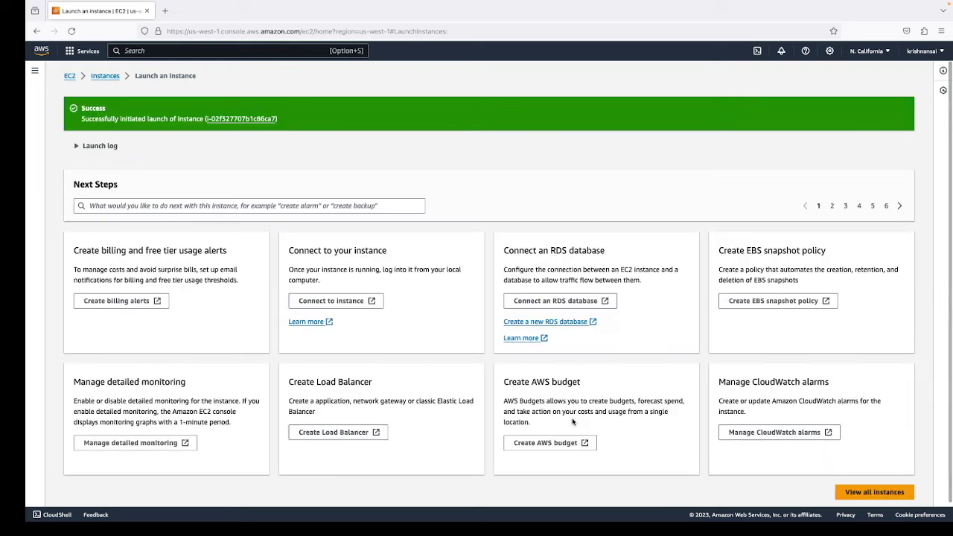
{"action": "left_click", "coordinate": [105, 76]}
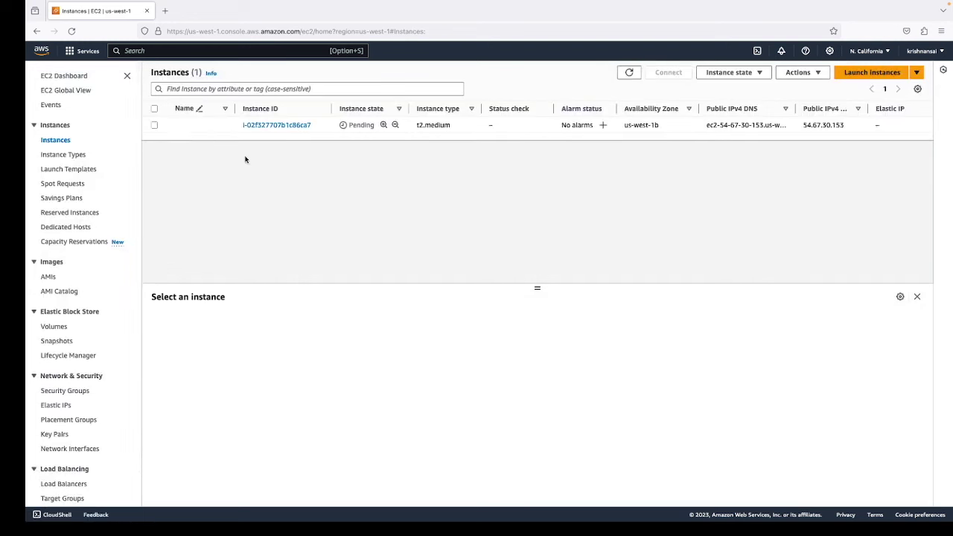
{"action": "left_click", "coordinate": [869, 74]}
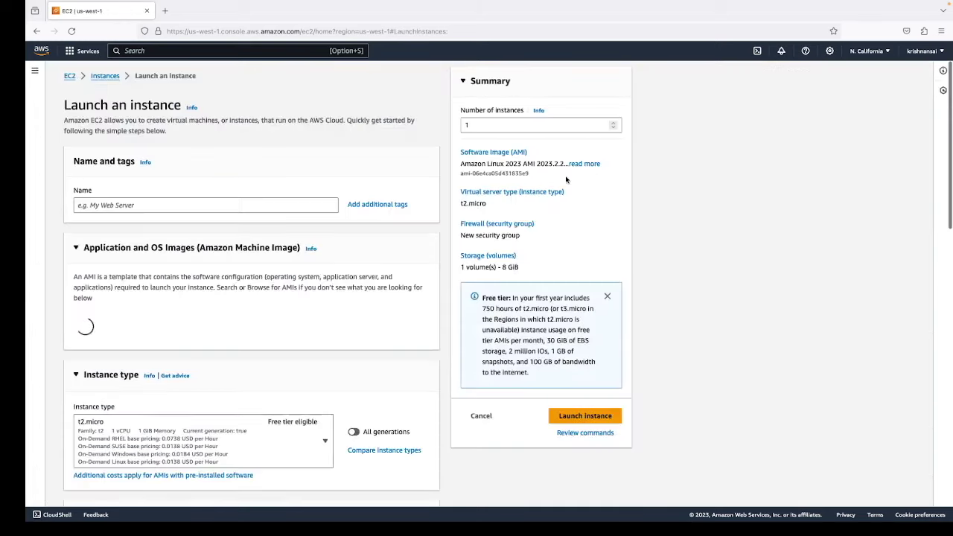
Step: In Advanced details, enter user data '#!/bin/bash', 'sudo apt update', 'sudo apt install docker.io'
{"action": "scroll", "coordinate": [160, 313], "scroll_direction": "down", "scroll_amount": 10}
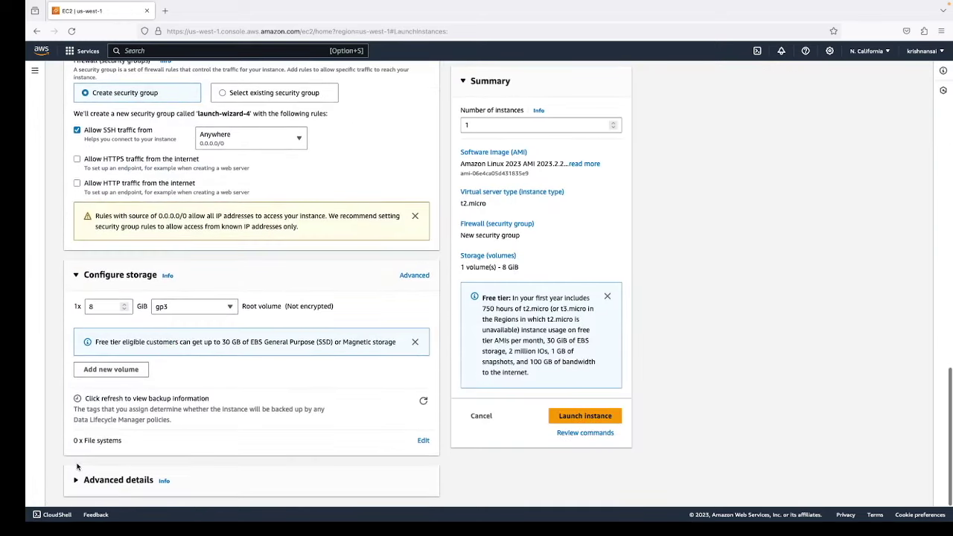
{"action": "left_click", "coordinate": [73, 481]}
{"action": "scroll", "coordinate": [181, 452], "scroll_direction": "down", "scroll_amount": 15}
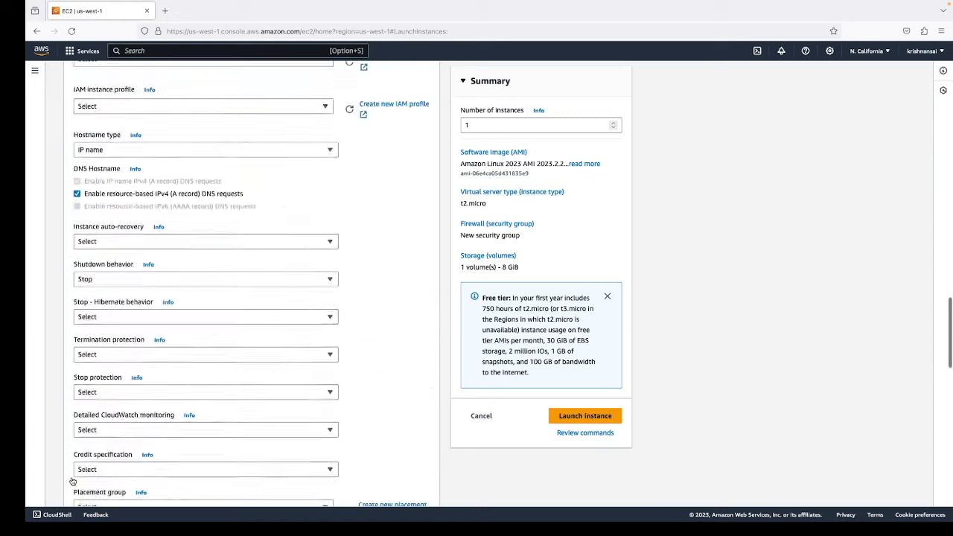
{"action": "left_click", "coordinate": [110, 367]}
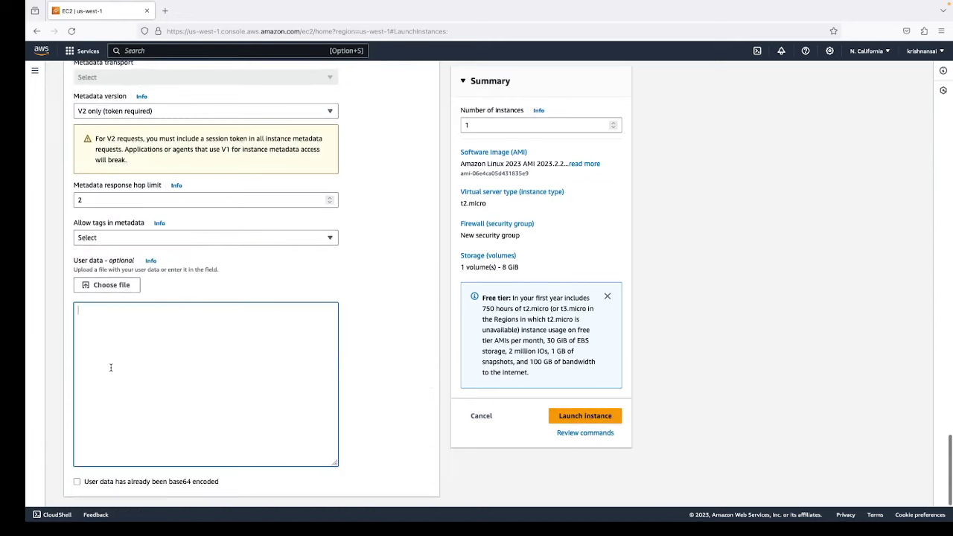
{"action": "type", "text": "#!/bin/bash"}
{"action": "key", "text": "Return"}
{"action": "key", "text": "Return"}
{"action": "type", "text": "sud"}
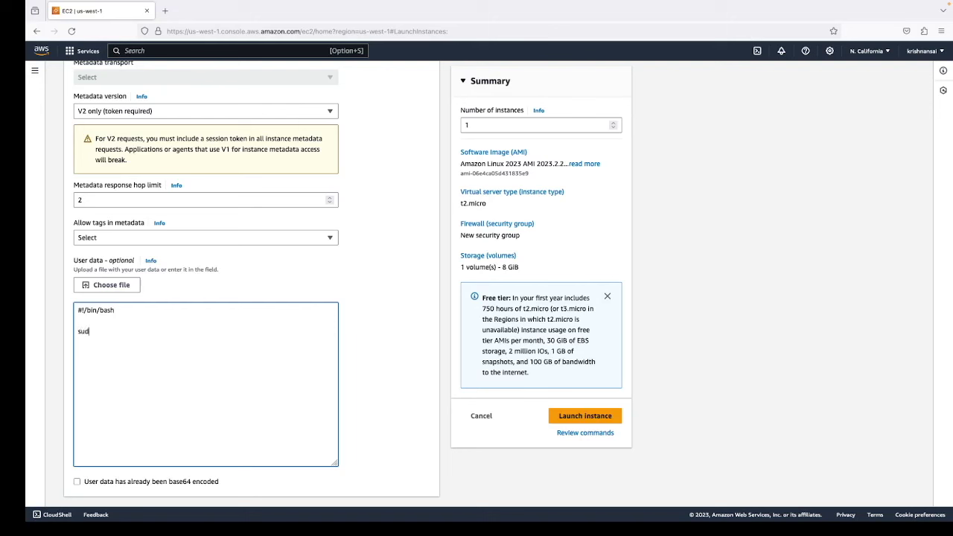
{"action": "type", "text": "o apt update"}
{"action": "key", "text": "Return"}
{"action": "type", "text": "sudo apt inst"}
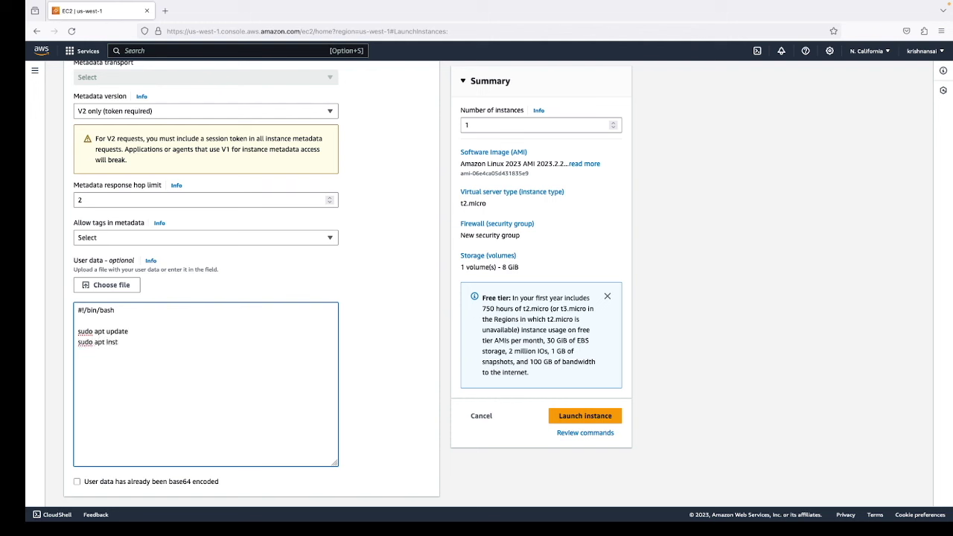
{"action": "type", "text": "all docker.io -y"}
{"action": "left_click_drag", "start_coordinate": [130, 308], "coordinate": [65, 298]}
{"action": "left_click", "coordinate": [120, 318]}
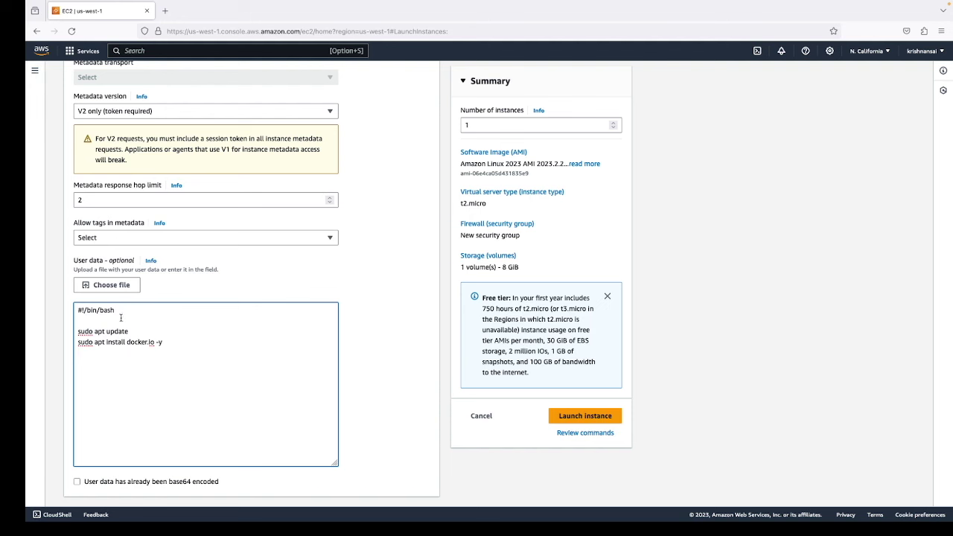
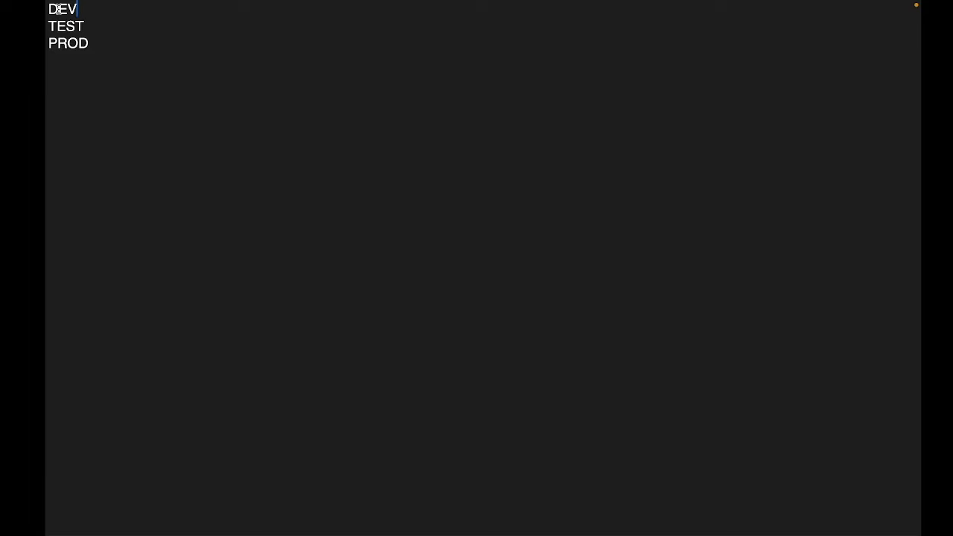
Step: Take Light Notepad out of full screen and bring up the Jenkins setup wizard in Chrome
{"action": "left_click", "coordinate": [77, 23]}
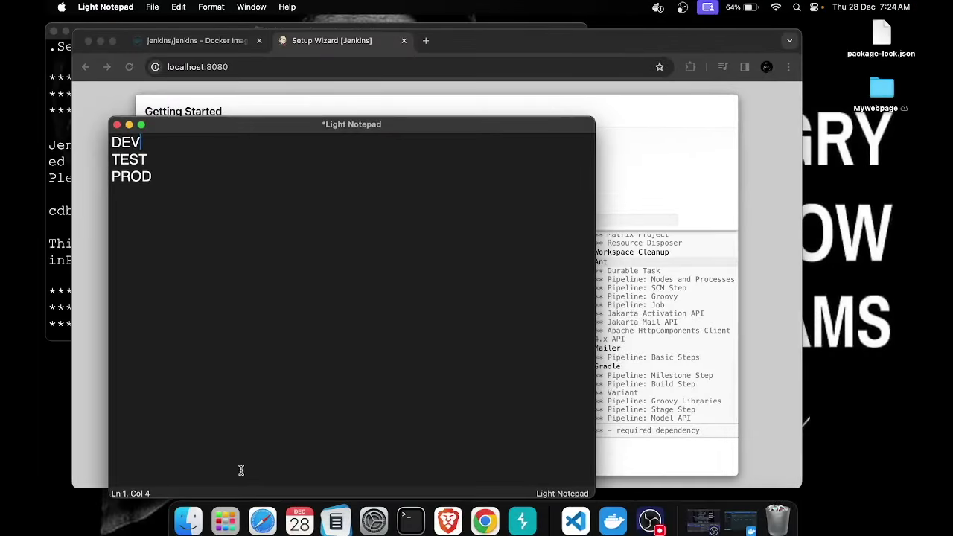
{"action": "key", "text": "super+Tab"}
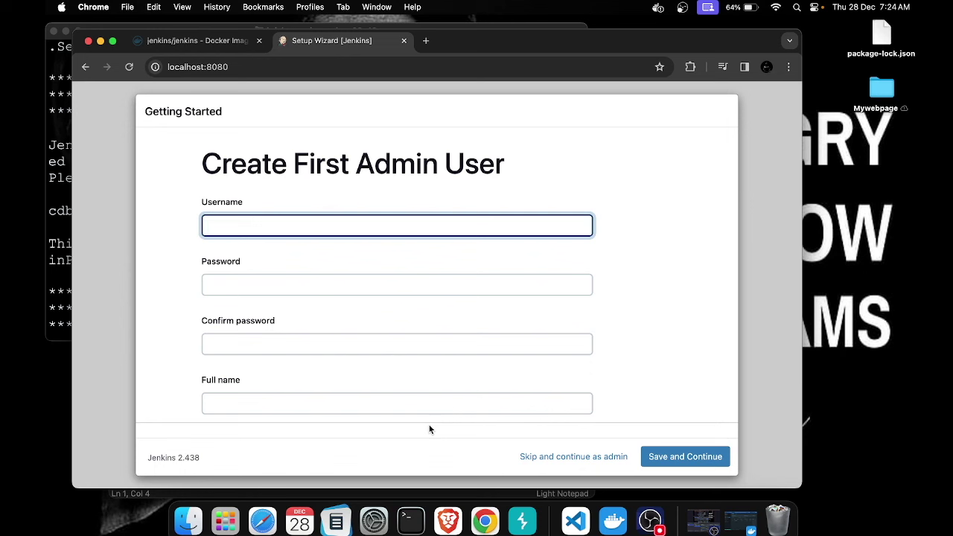
Step: Enter the suggested admin username and type the account password in both password fields
{"action": "type", "text": "admin"}
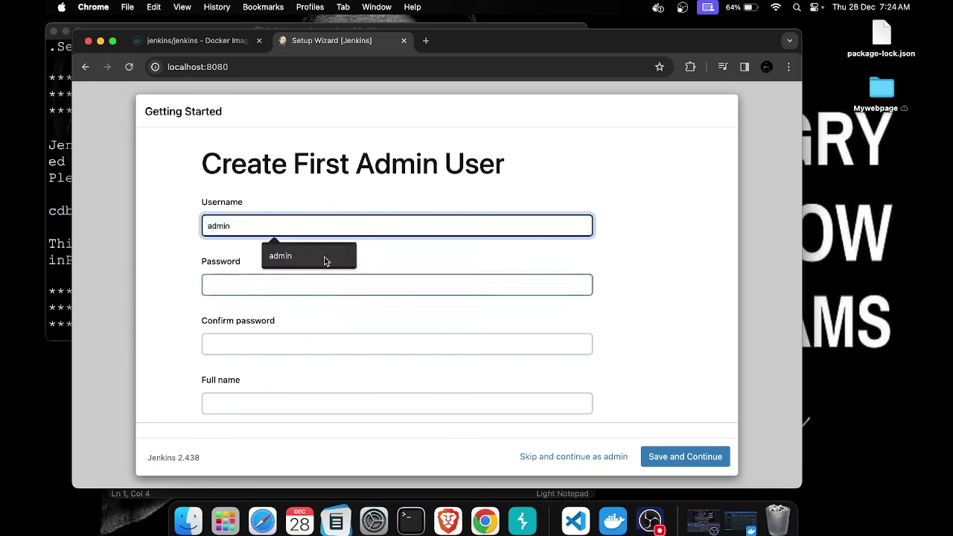
{"action": "left_click", "coordinate": [309, 258]}
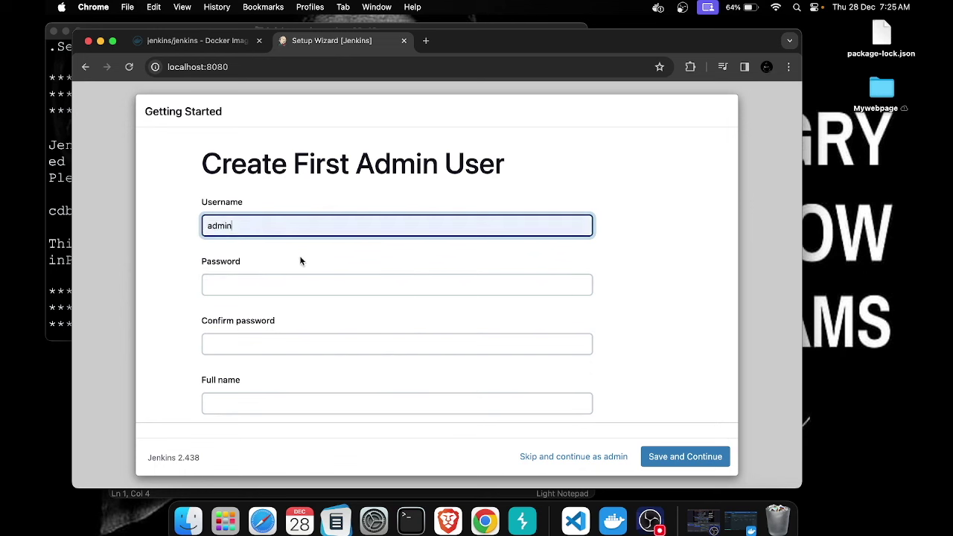
{"action": "left_click", "coordinate": [233, 282]}
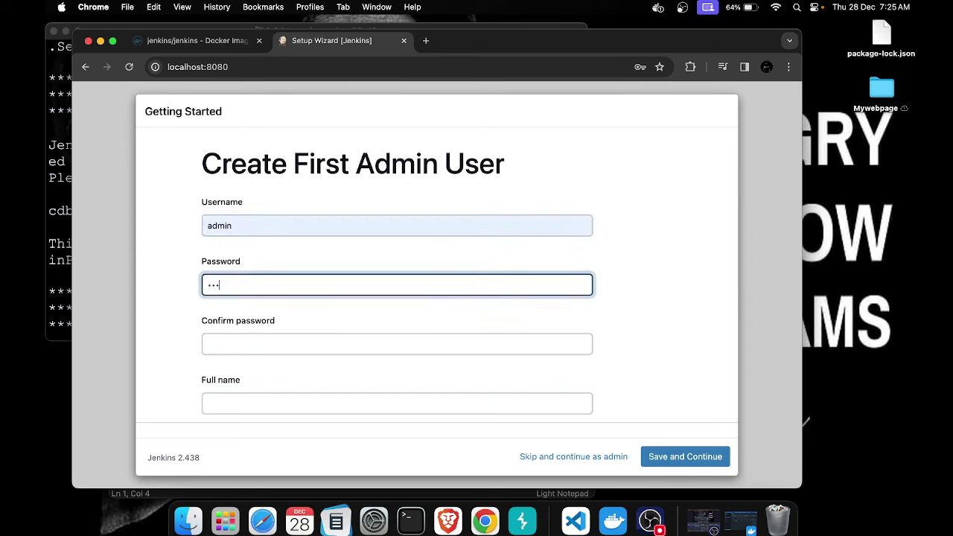
{"action": "left_click", "coordinate": [224, 343]}
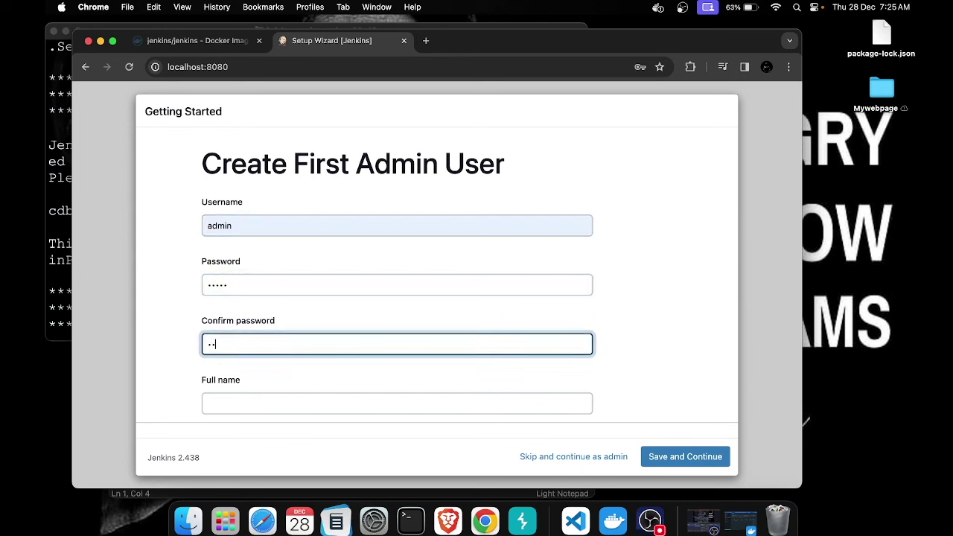
Step: Fill in the suggested full name and e-mail address, then save the admin user
{"action": "left_click", "coordinate": [214, 406]}
{"action": "left_click", "coordinate": [286, 435]}
{"action": "scroll", "coordinate": [305, 335], "scroll_direction": "down", "scroll_amount": 3}
{"action": "left_click", "coordinate": [235, 383]}
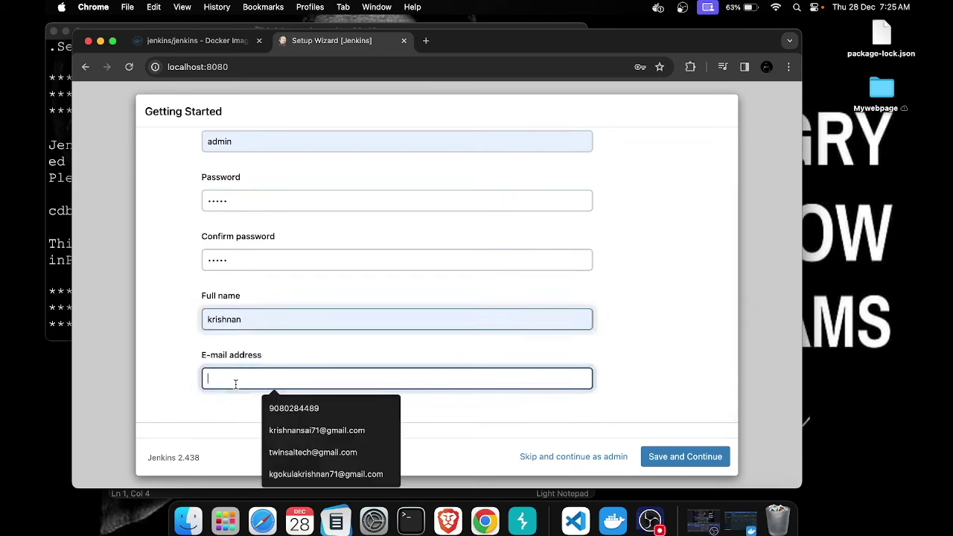
{"action": "left_click", "coordinate": [301, 433]}
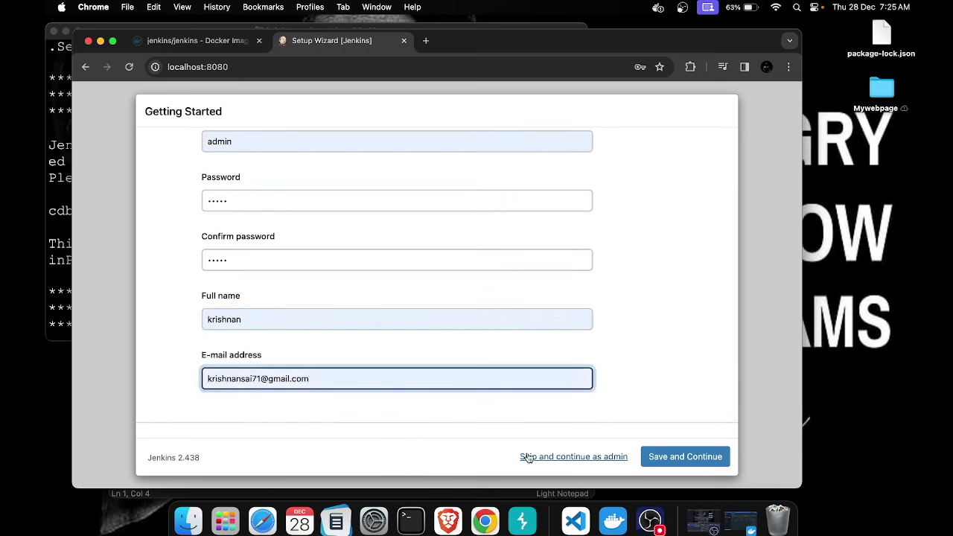
{"action": "left_click", "coordinate": [681, 456]}
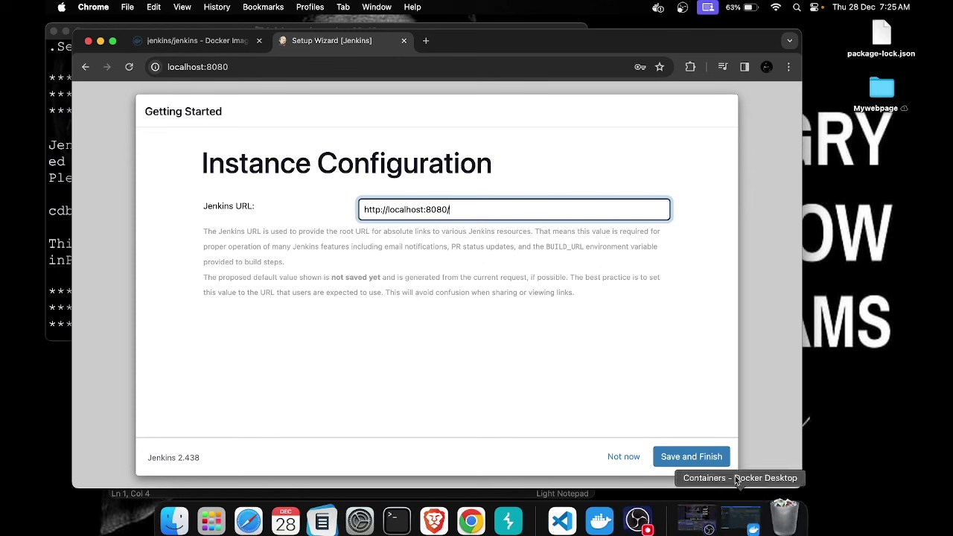
{"action": "left_click", "coordinate": [679, 457]}
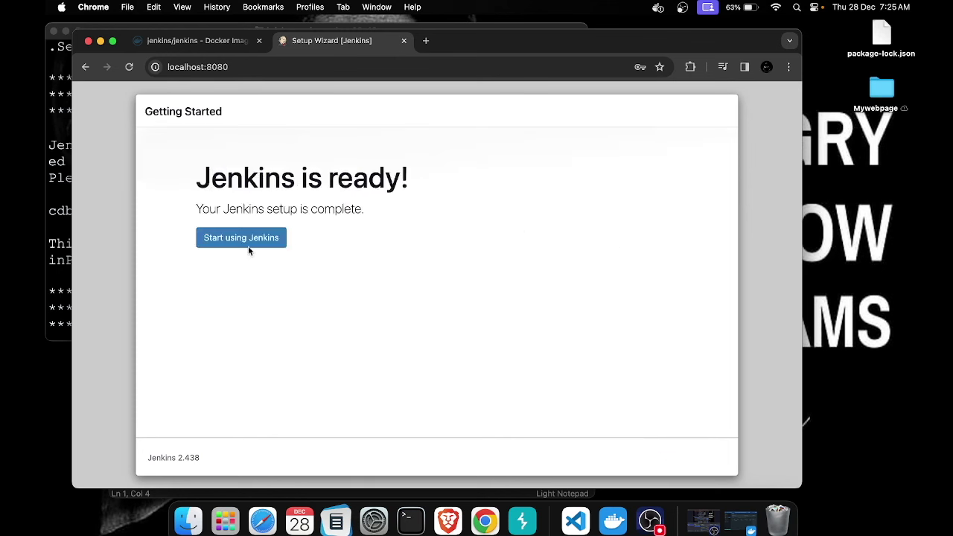
{"action": "left_click", "coordinate": [230, 242]}
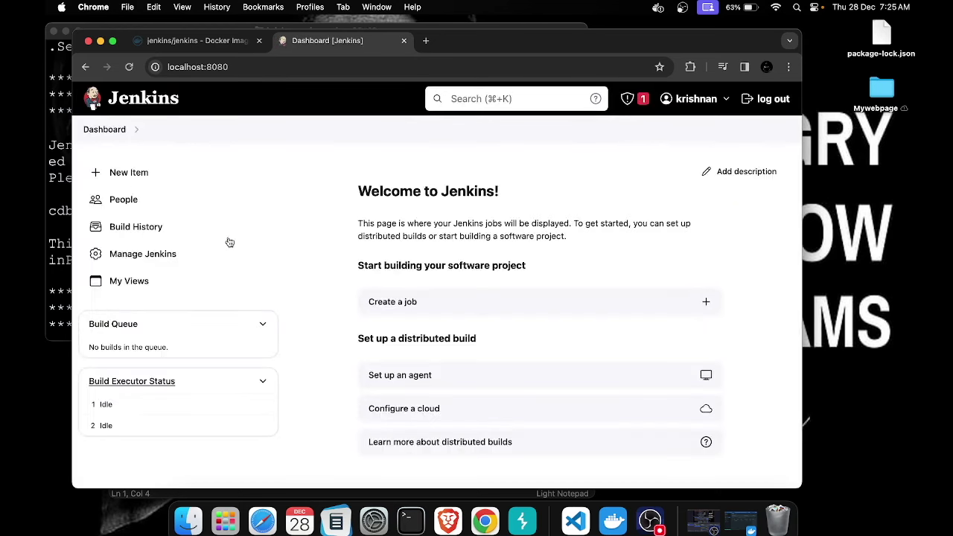
{"action": "left_click", "coordinate": [112, 41]}
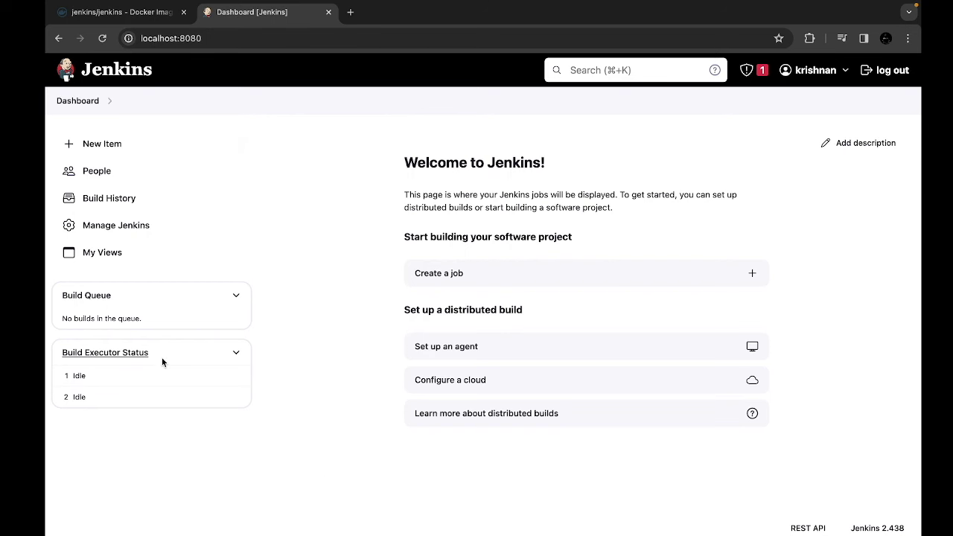
Step: Open the New Item page from the dashboard and name the new item 'Devlopment'
{"action": "left_click", "coordinate": [77, 144]}
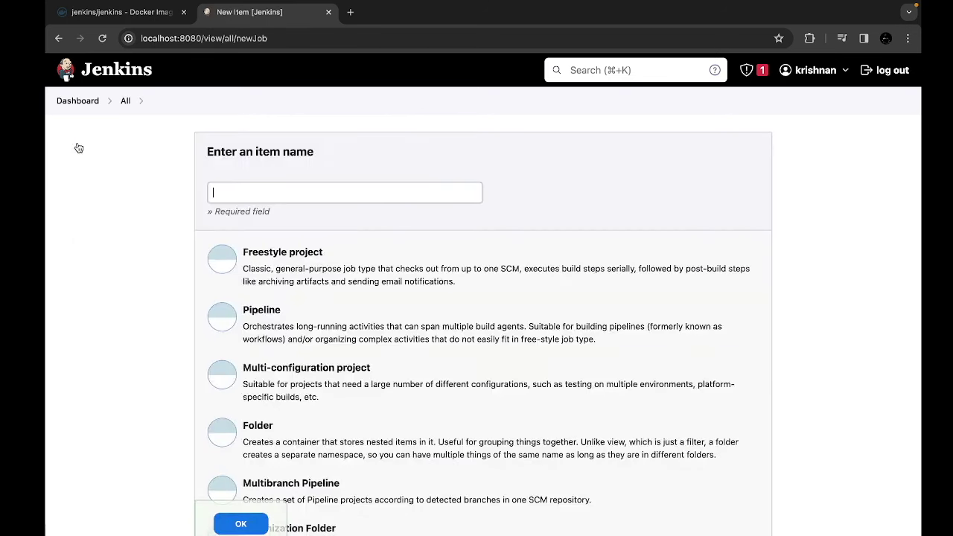
{"action": "scroll", "coordinate": [79, 148], "scroll_direction": "left", "scroll_amount": 5}
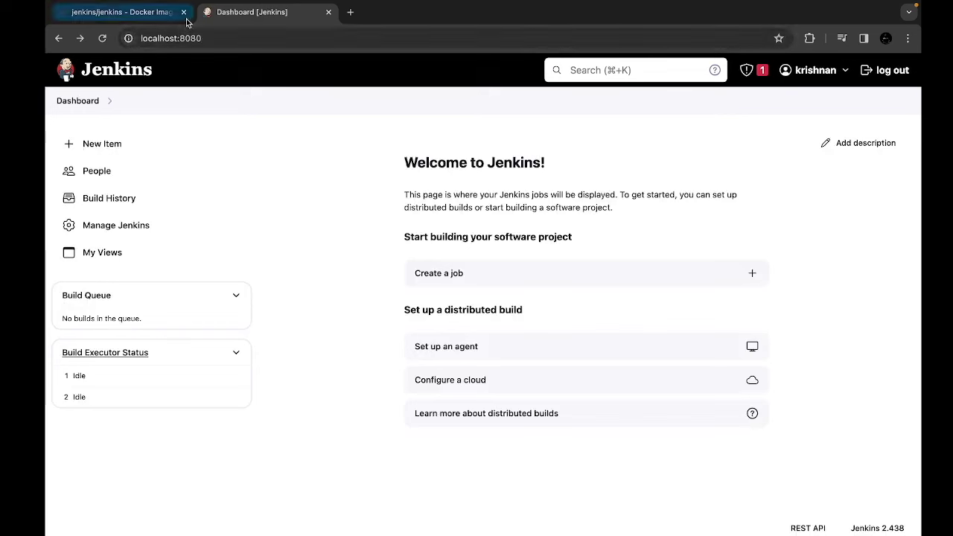
{"action": "left_click_drag", "start_coordinate": [179, 38], "coordinate": [205, 37]}
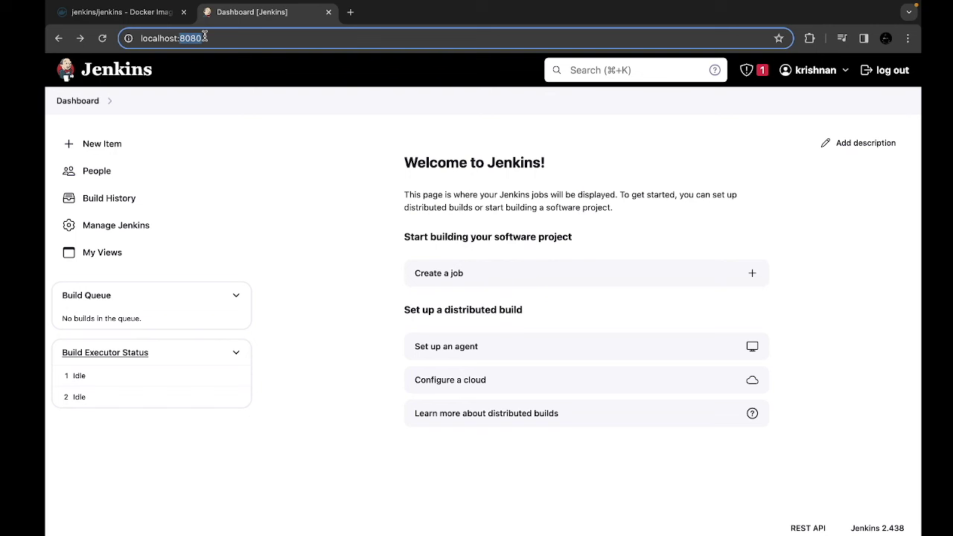
{"action": "left_click", "coordinate": [232, 41]}
{"action": "left_click", "coordinate": [120, 149]}
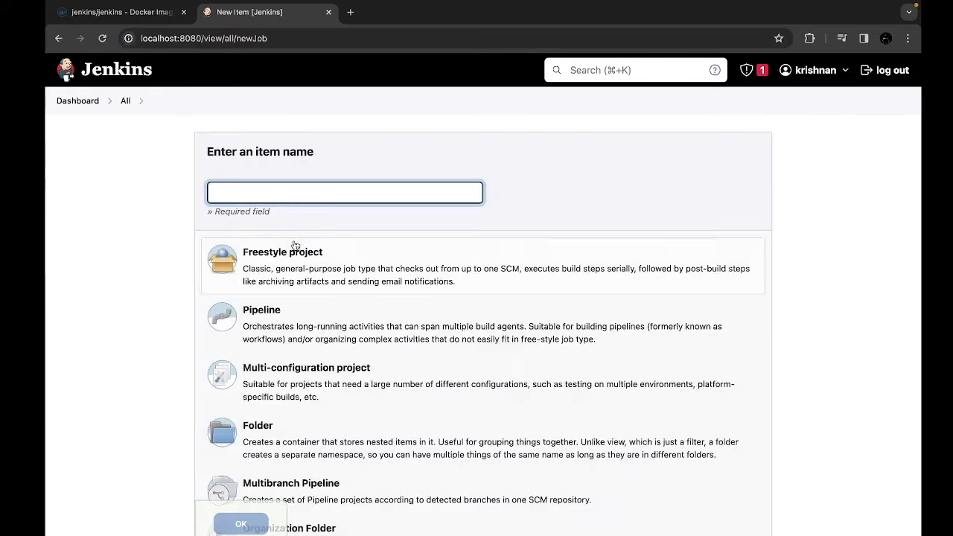
{"action": "scroll", "coordinate": [318, 391], "scroll_direction": "down", "scroll_amount": 3}
{"action": "scroll", "coordinate": [260, 248], "scroll_direction": "up", "scroll_amount": 3}
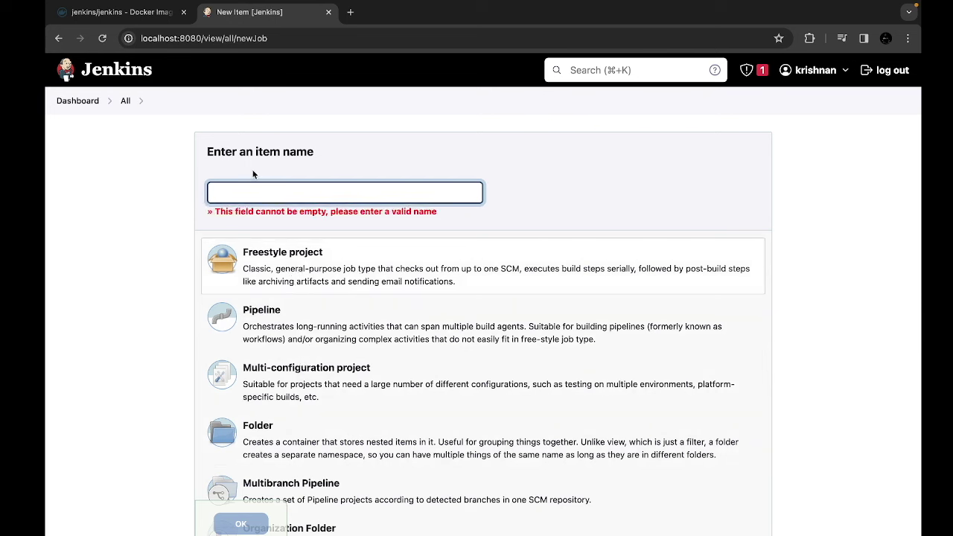
{"action": "left_click", "coordinate": [235, 191]}
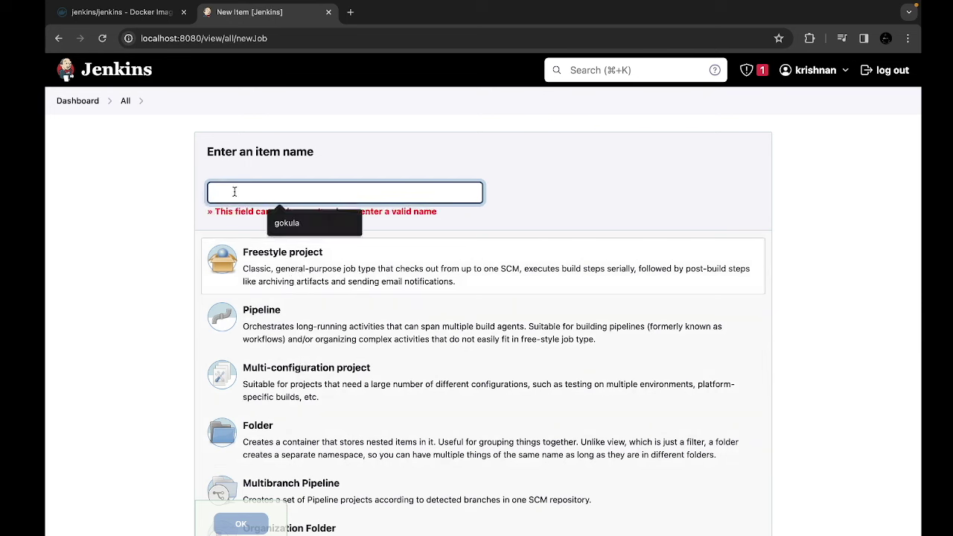
{"action": "type", "text": "Devlopment"}
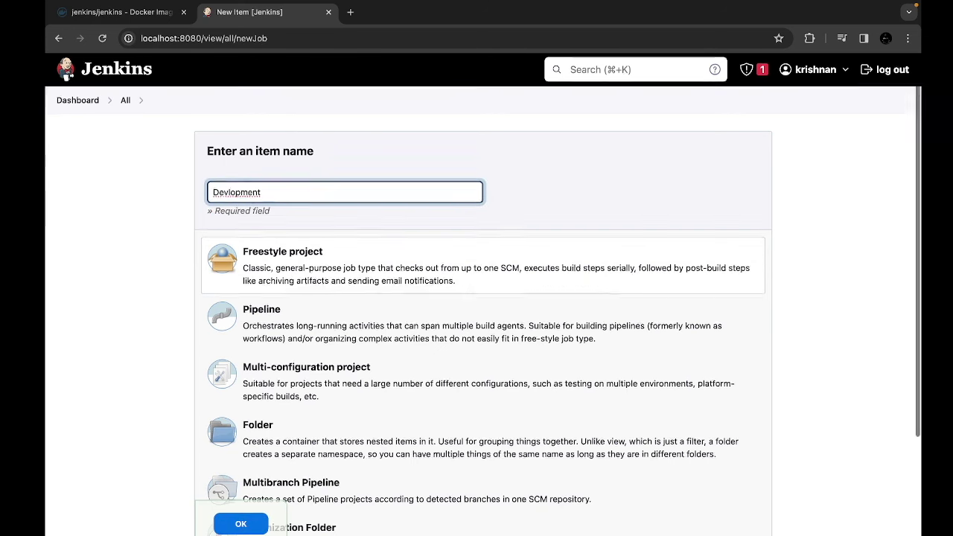
{"action": "scroll", "coordinate": [477, 292], "scroll_direction": "down", "scroll_amount": 4}
Step: Create the Devlopment item, try Git as source control, then set it back to None
{"action": "left_click", "coordinate": [239, 469]}
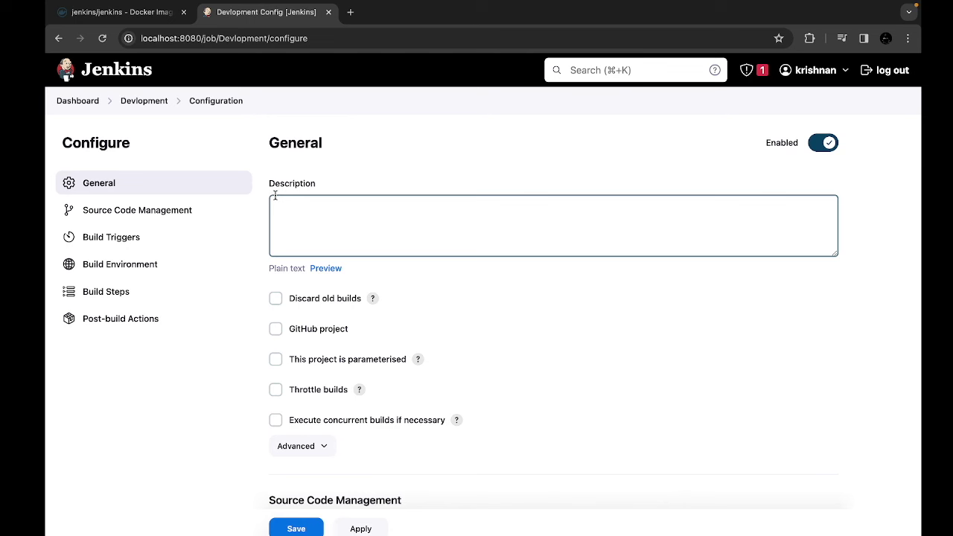
{"action": "left_click", "coordinate": [385, 243]}
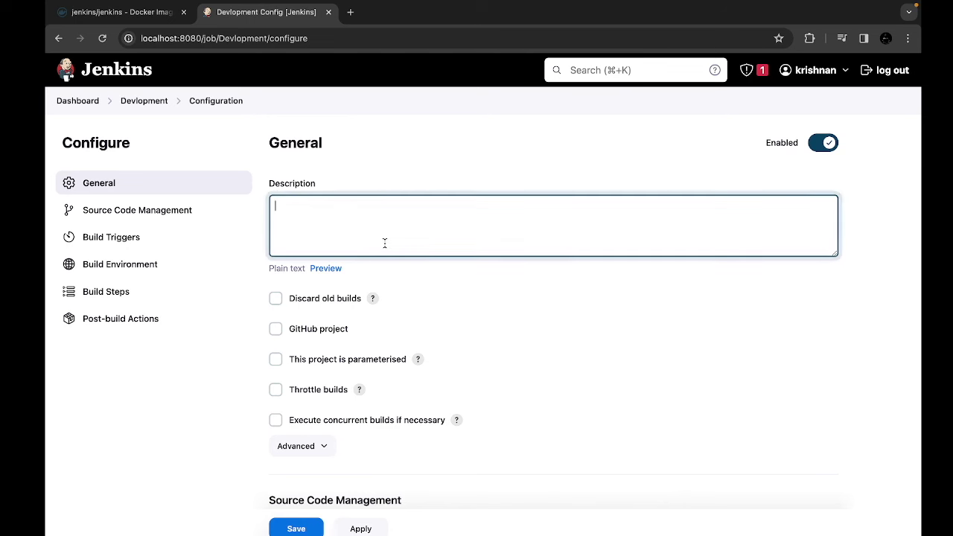
{"action": "scroll", "coordinate": [384, 243], "scroll_direction": "down", "scroll_amount": 3}
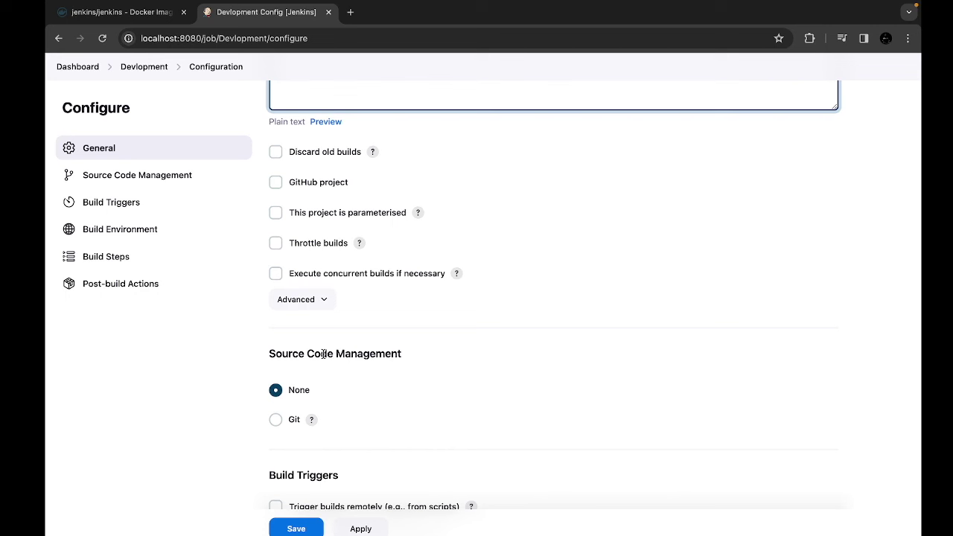
{"action": "left_click", "coordinate": [275, 419]}
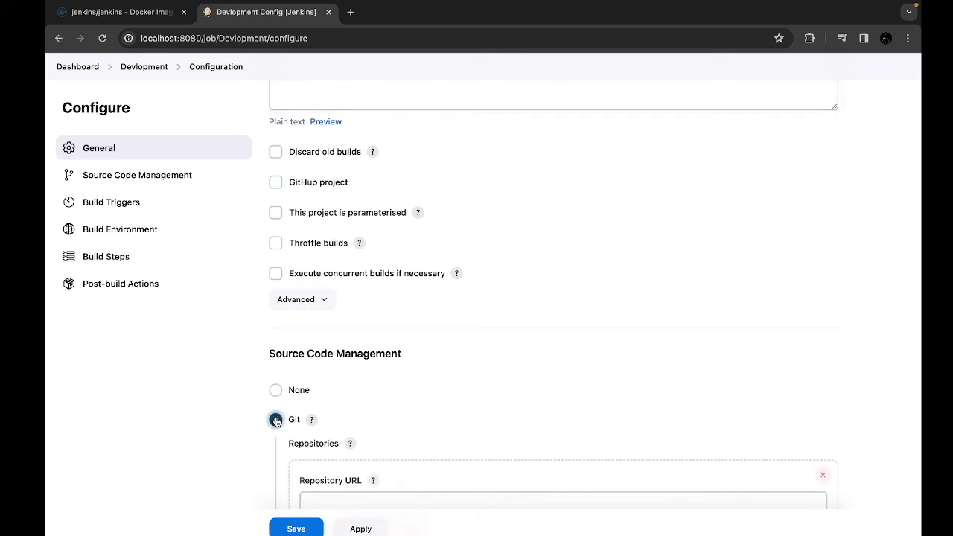
{"action": "scroll", "coordinate": [360, 388], "scroll_direction": "down", "scroll_amount": 3}
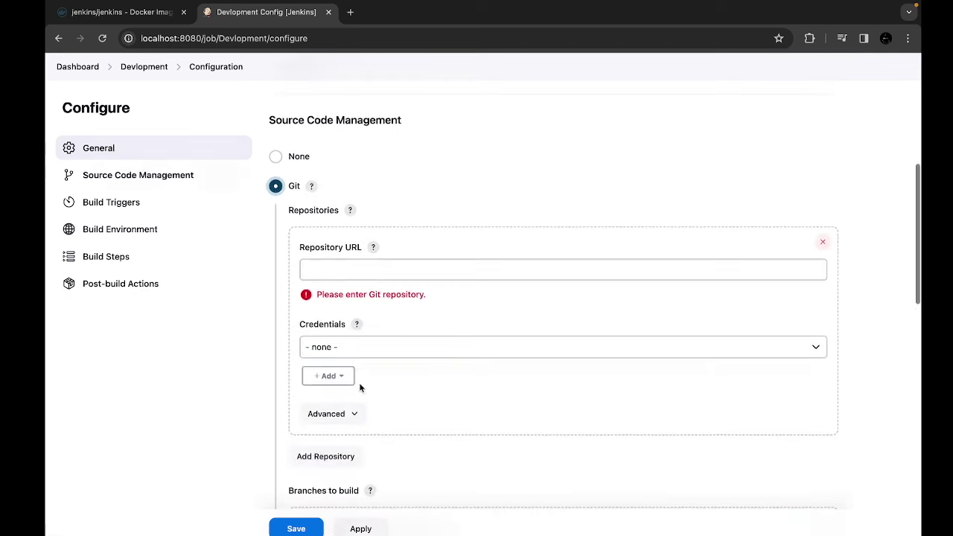
{"action": "scroll", "coordinate": [357, 354], "scroll_direction": "up", "scroll_amount": 1}
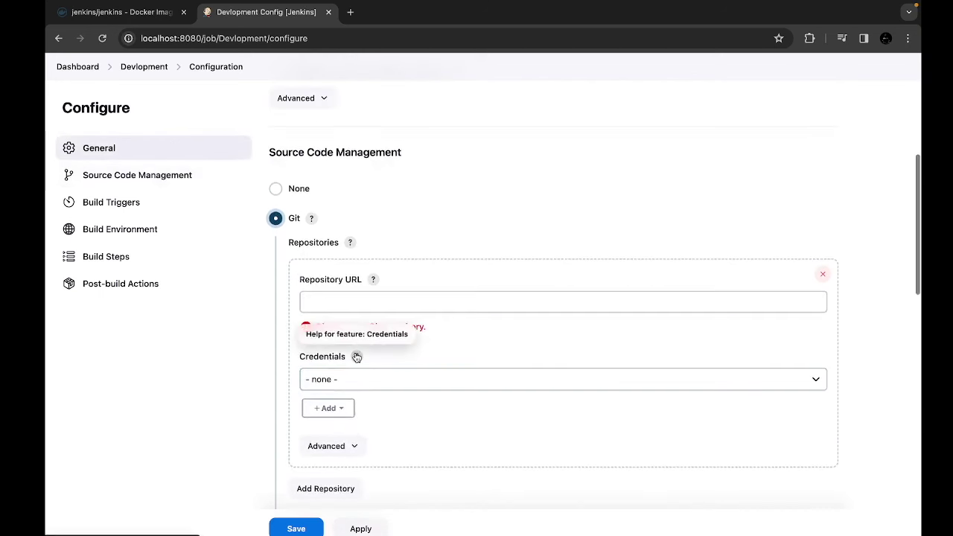
{"action": "scroll", "coordinate": [335, 313], "scroll_direction": "up", "scroll_amount": 1}
{"action": "left_click", "coordinate": [275, 235]}
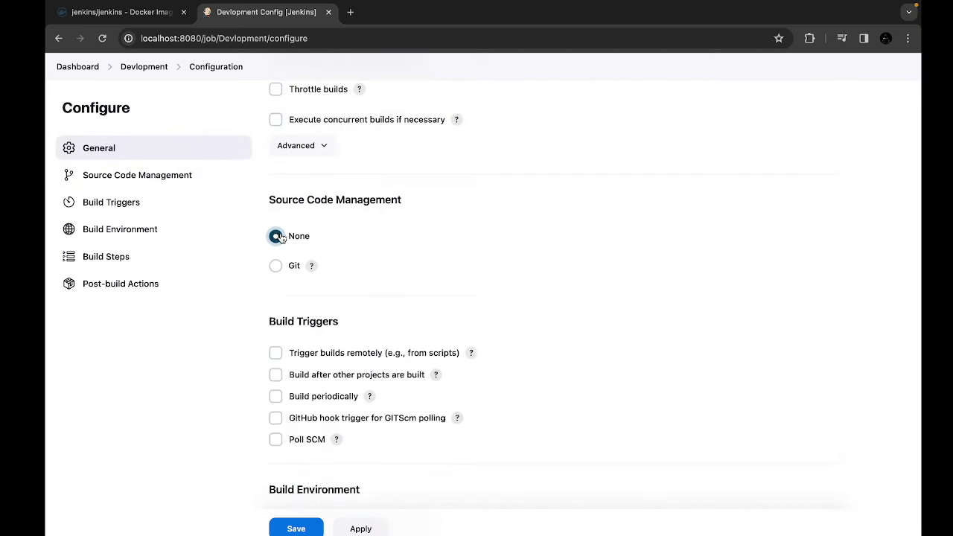
{"action": "scroll", "coordinate": [282, 239], "scroll_direction": "up", "scroll_amount": 1}
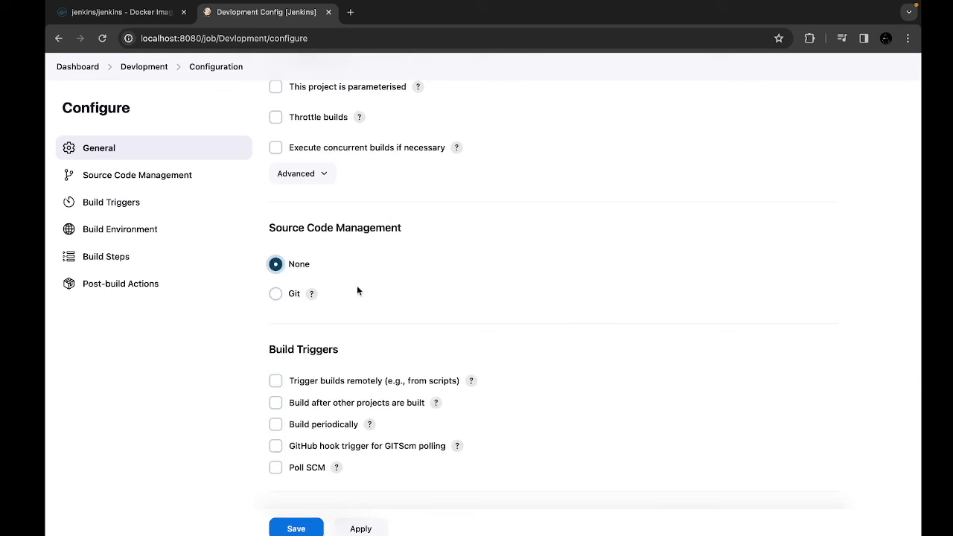
{"action": "scroll", "coordinate": [357, 291], "scroll_direction": "up", "scroll_amount": 5}
Step: Leave the description empty and toggle Build periodically on and back off
{"action": "left_click", "coordinate": [312, 208]}
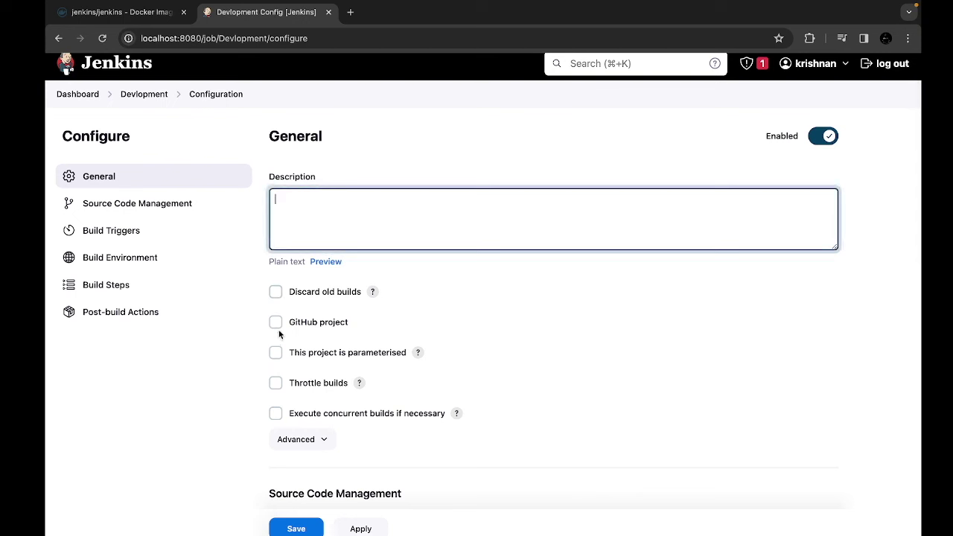
{"action": "scroll", "coordinate": [315, 329], "scroll_direction": "down", "scroll_amount": 6}
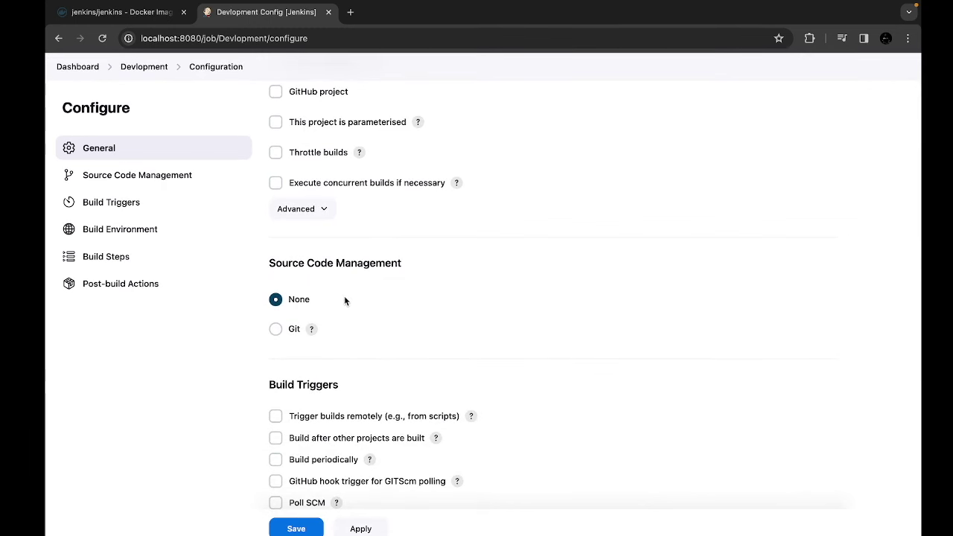
{"action": "scroll", "coordinate": [344, 298], "scroll_direction": "down", "scroll_amount": 2}
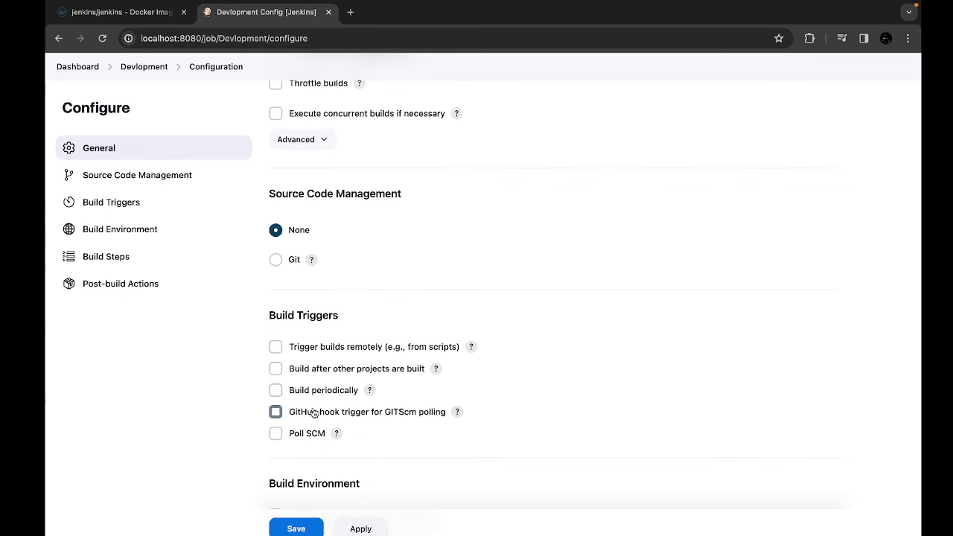
{"action": "scroll", "coordinate": [326, 411], "scroll_direction": "down", "scroll_amount": 1}
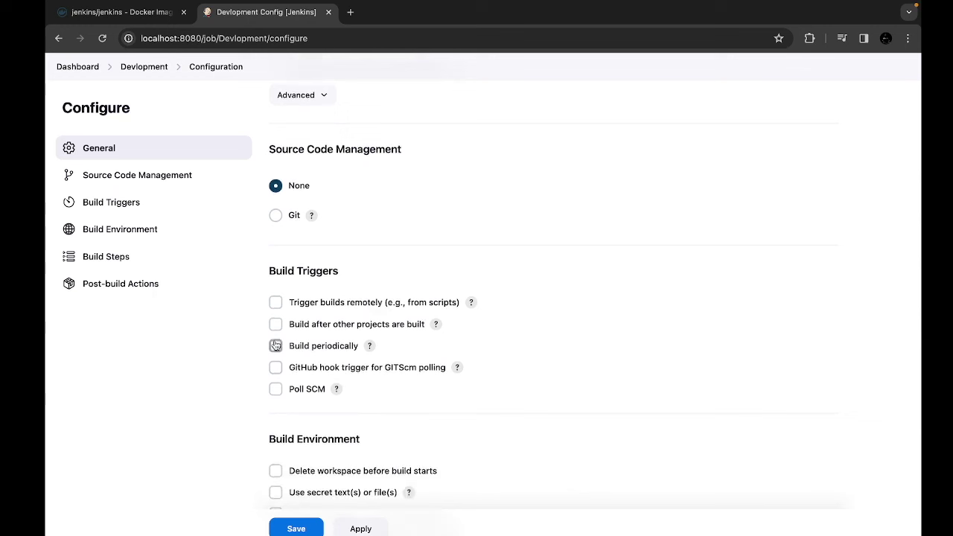
{"action": "left_click", "coordinate": [275, 345]}
{"action": "left_click", "coordinate": [276, 347]}
Step: Open the list of build step types under Build Steps
{"action": "scroll", "coordinate": [276, 345], "scroll_direction": "down", "scroll_amount": 5}
{"action": "scroll", "coordinate": [308, 281], "scroll_direction": "up", "scroll_amount": 1}
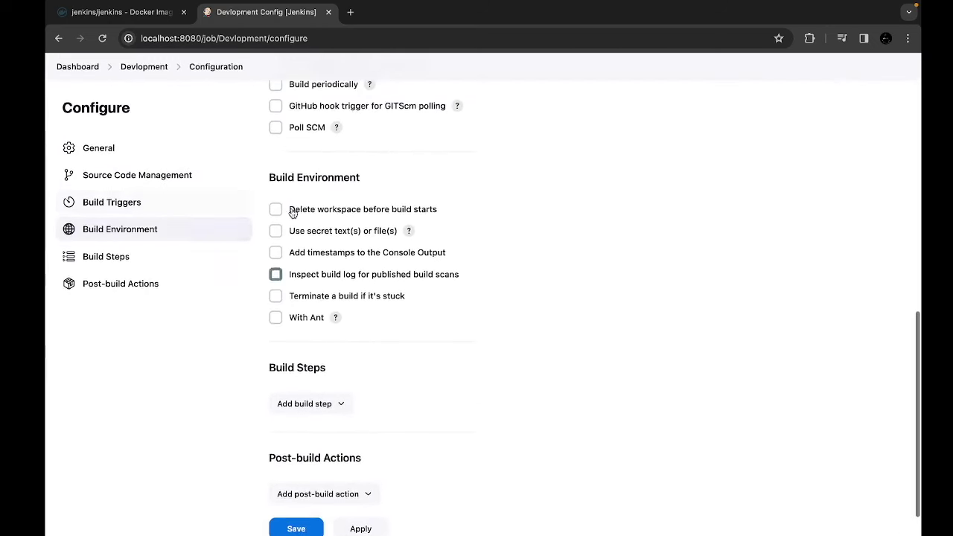
{"action": "scroll", "coordinate": [291, 209], "scroll_direction": "up", "scroll_amount": 2}
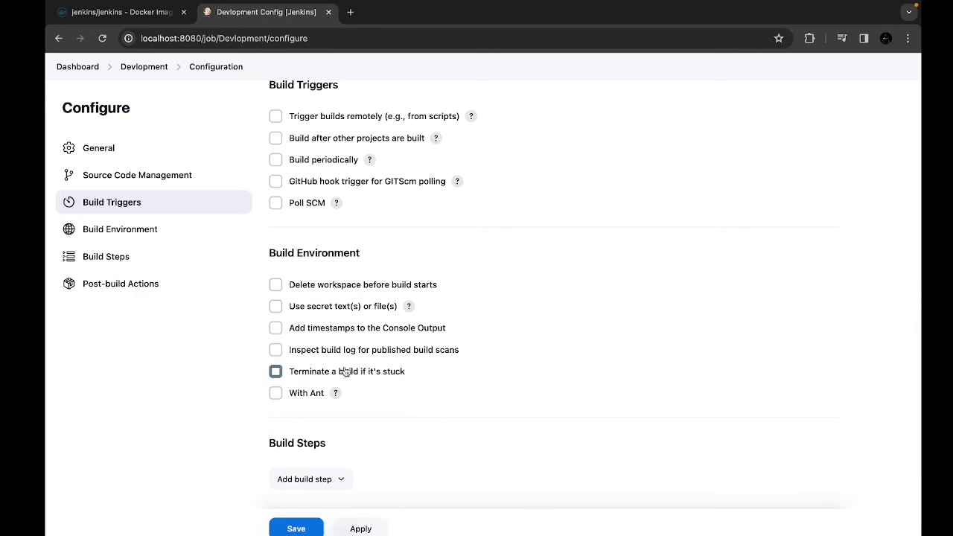
{"action": "scroll", "coordinate": [345, 373], "scroll_direction": "down", "scroll_amount": 2}
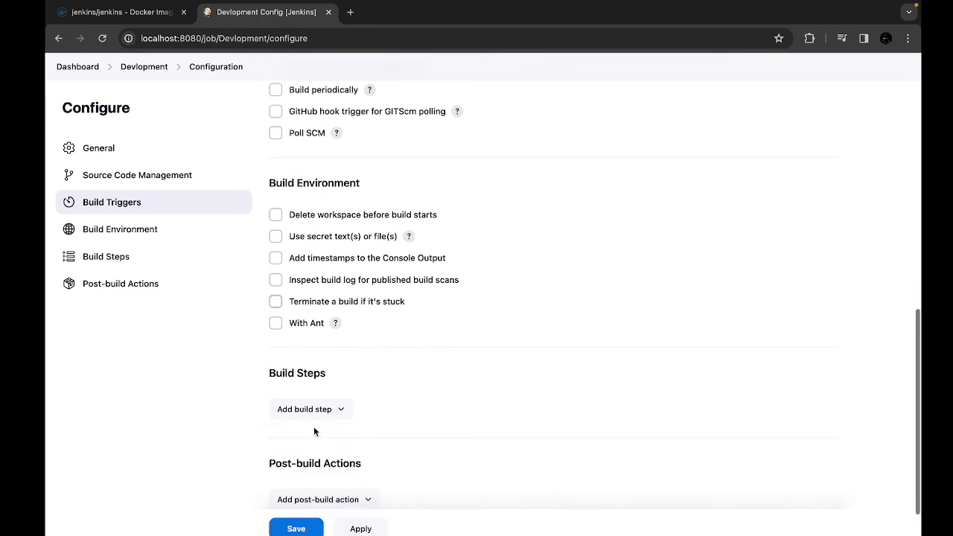
{"action": "scroll", "coordinate": [353, 413], "scroll_direction": "down", "scroll_amount": 2}
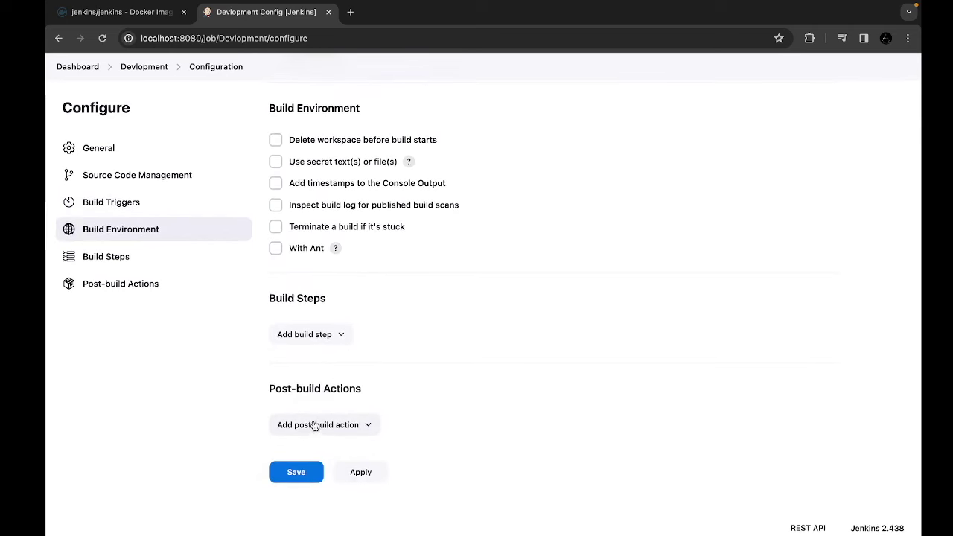
{"action": "left_click", "coordinate": [322, 338]}
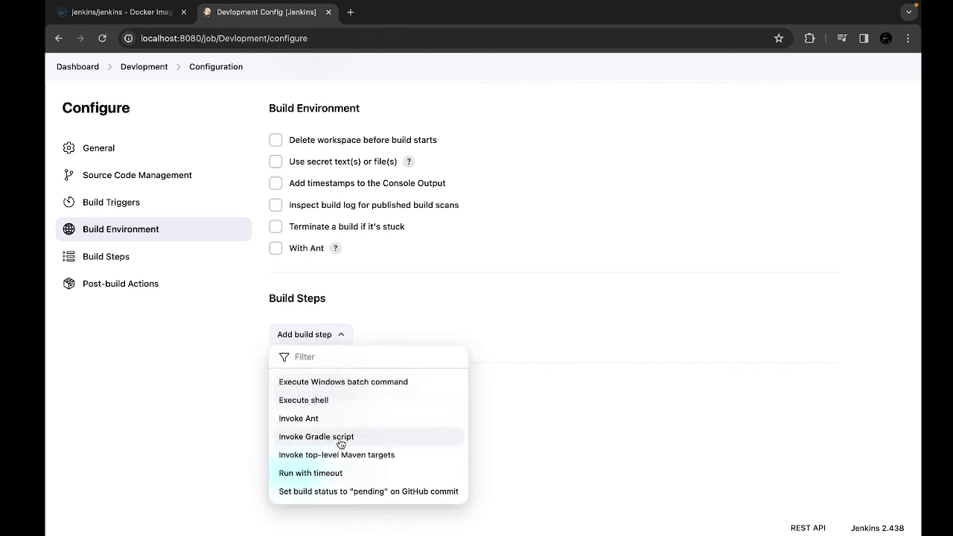
Step: Add an Execute shell build step with the command echo "THis is dev"
{"action": "left_click", "coordinate": [298, 402]}
{"action": "left_click", "coordinate": [338, 406]}
{"action": "type", "text": "ech"}
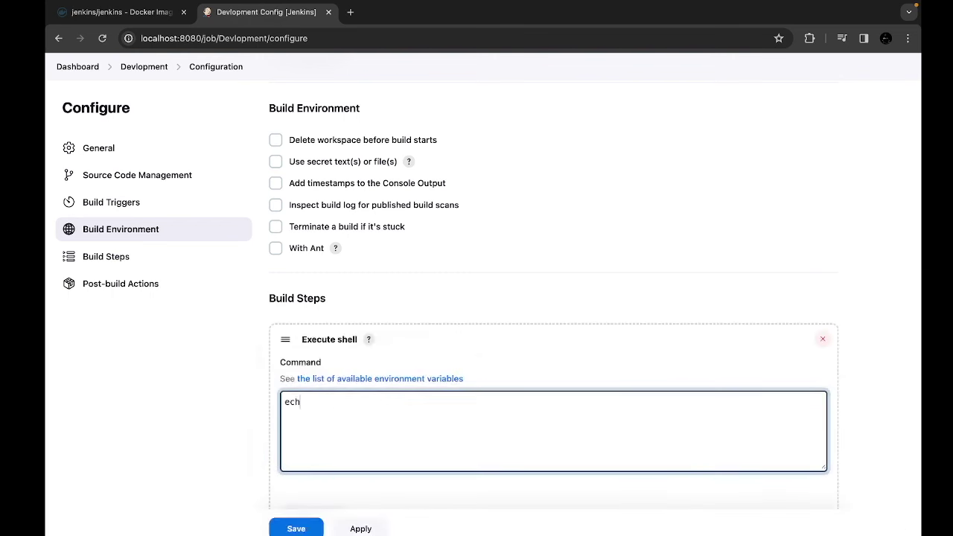
{"action": "type", "text": "o \"THis."}
{"action": "key", "text": "BackSpace"}
{"action": "key", "text": "BackSpace"}
{"action": "type", "text": "is dev\""}
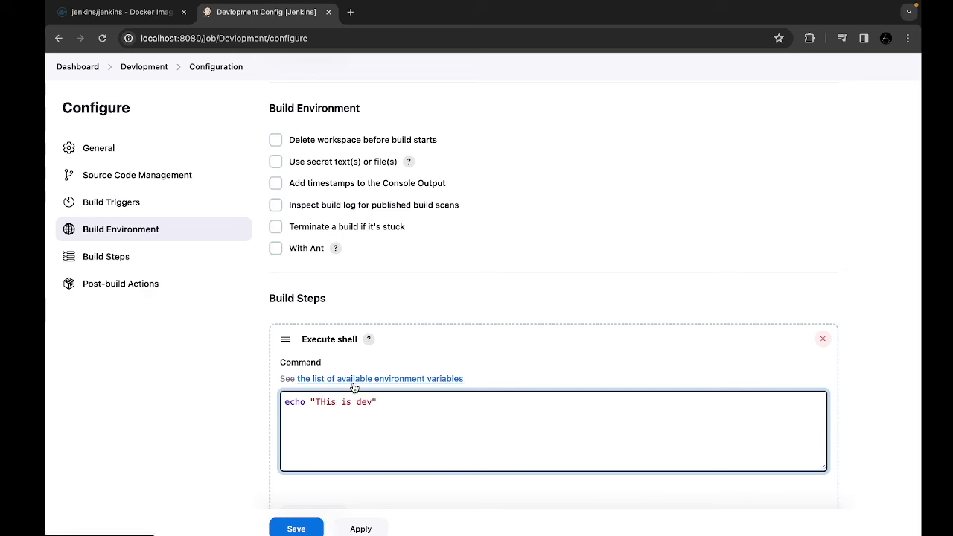
Step: Look at the post-build actions list and close it without adding any
{"action": "scroll", "coordinate": [355, 388], "scroll_direction": "down", "scroll_amount": 5}
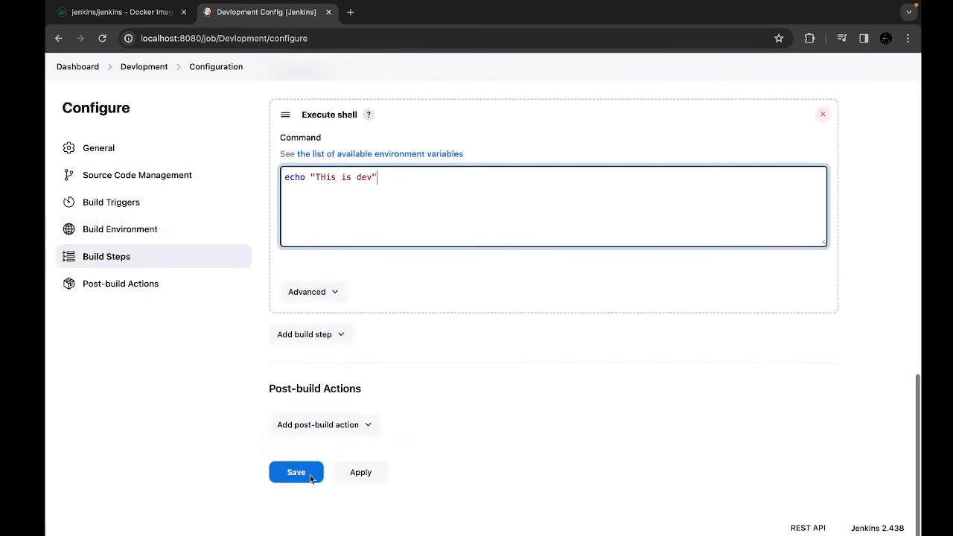
{"action": "left_click", "coordinate": [342, 434]}
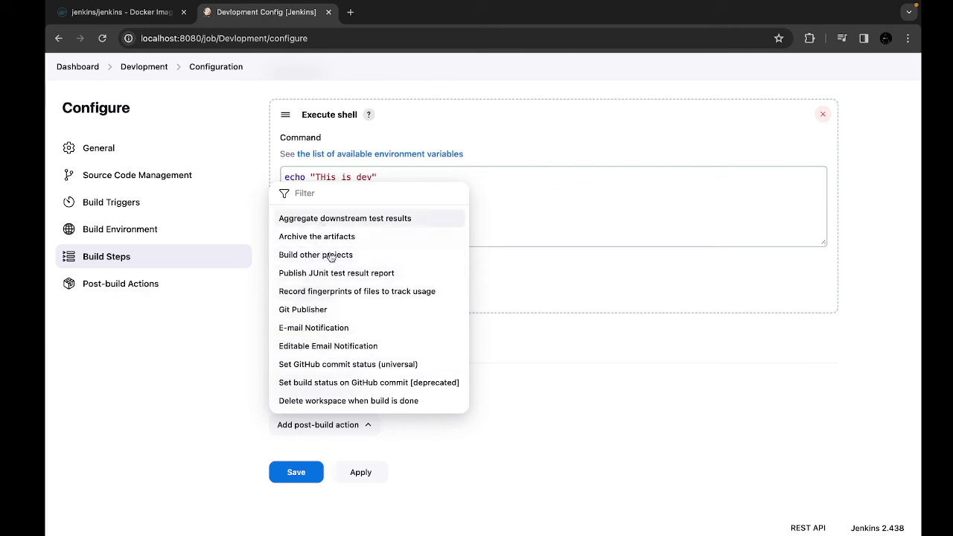
{"action": "left_click", "coordinate": [521, 453]}
{"action": "scroll", "coordinate": [391, 298], "scroll_direction": "up", "scroll_amount": 1}
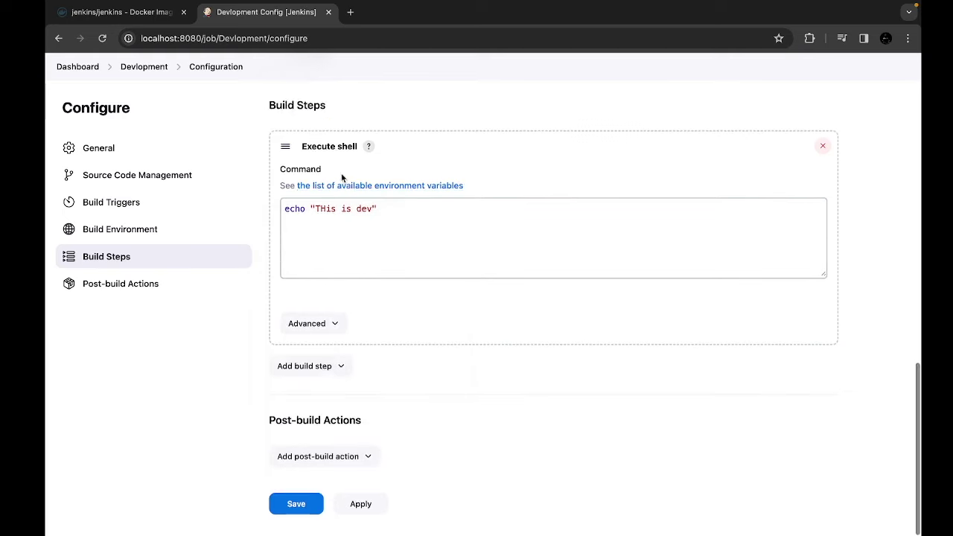
{"action": "scroll", "coordinate": [329, 149], "scroll_direction": "up", "scroll_amount": 5}
{"action": "scroll", "coordinate": [305, 141], "scroll_direction": "down", "scroll_amount": 5}
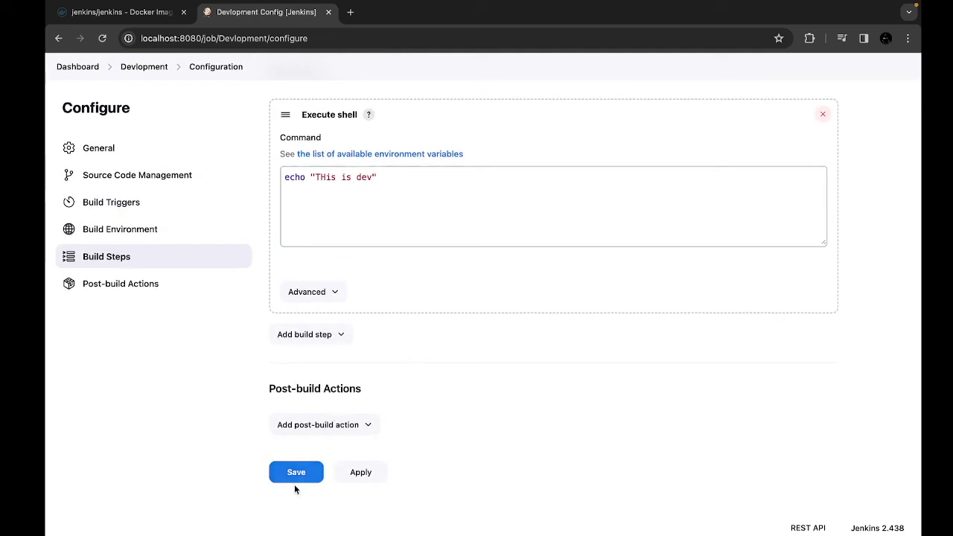
Step: Save the Devlopment job, return to the Dashboard, and open the Devlopment job page
{"action": "left_click", "coordinate": [296, 471]}
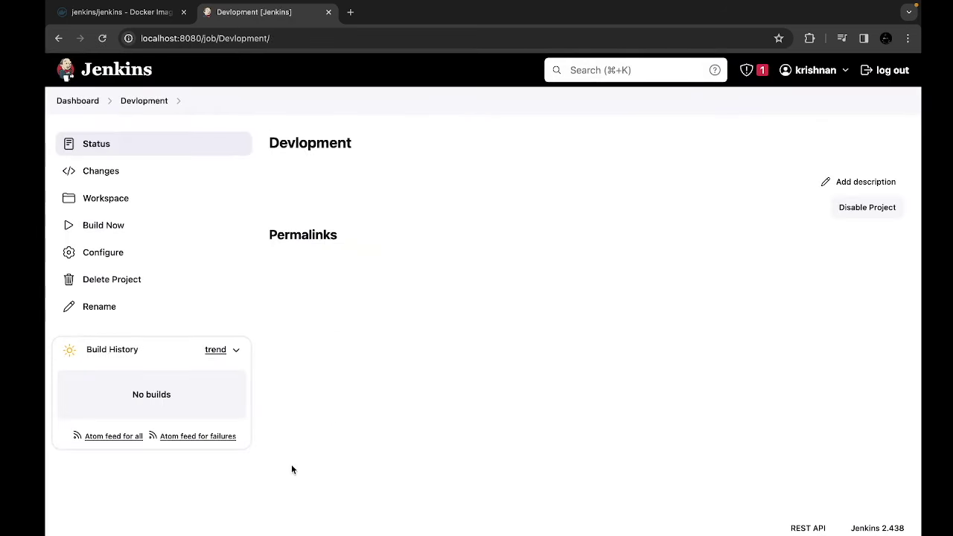
{"action": "left_click", "coordinate": [84, 108]}
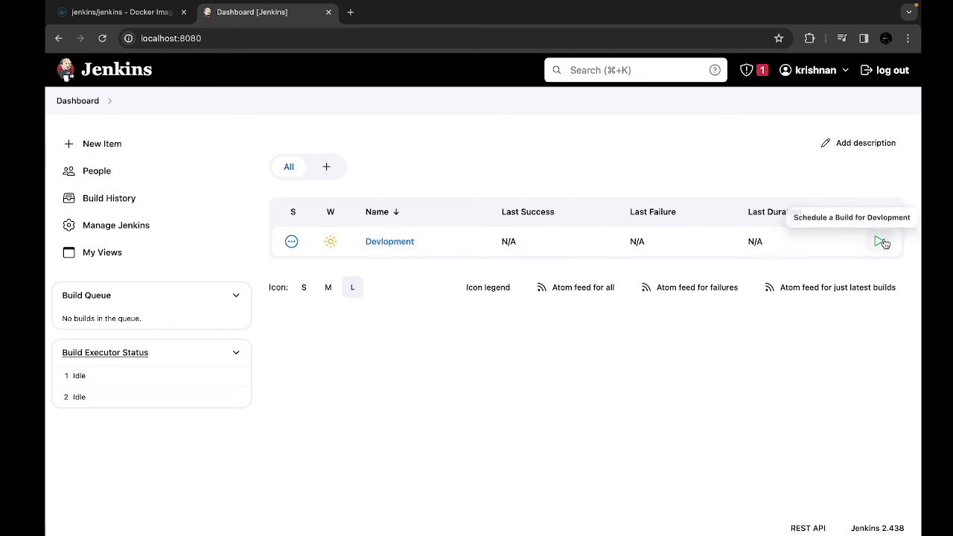
{"action": "left_click", "coordinate": [389, 242]}
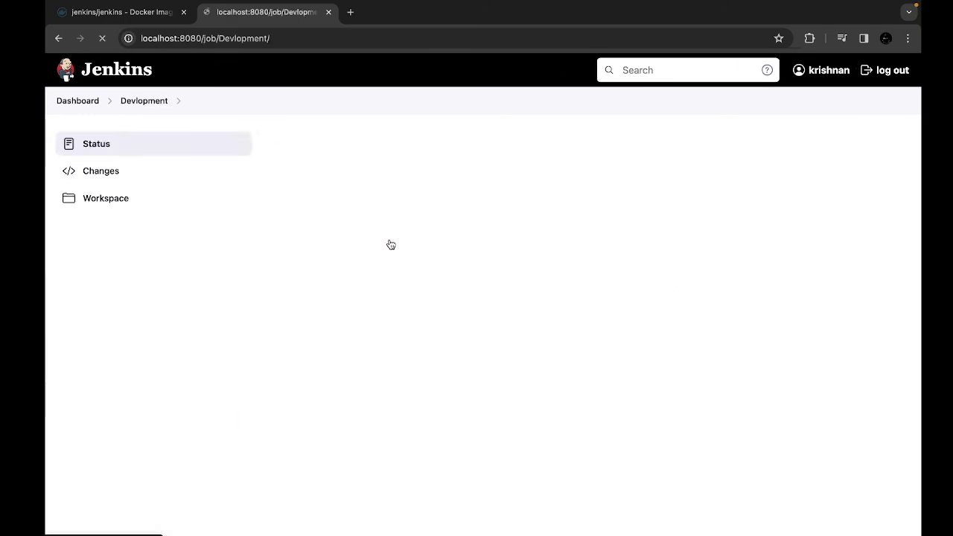
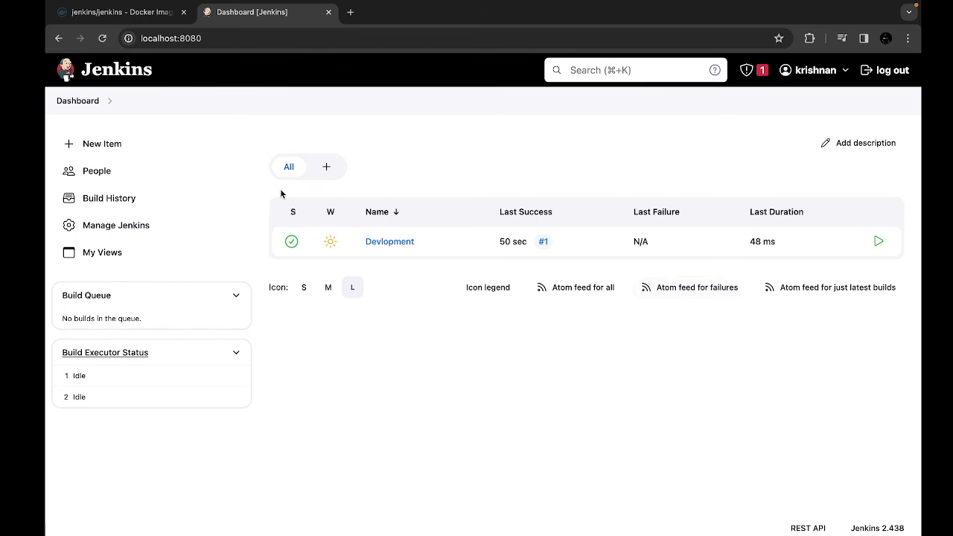
Step: Create a new freestyle project named Testing
{"action": "left_click", "coordinate": [124, 147]}
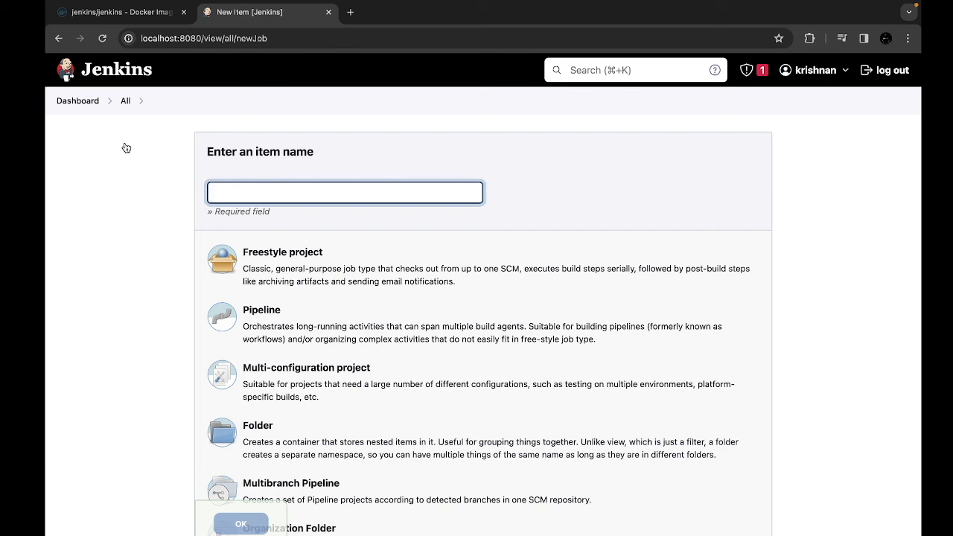
{"action": "left_click", "coordinate": [221, 283]}
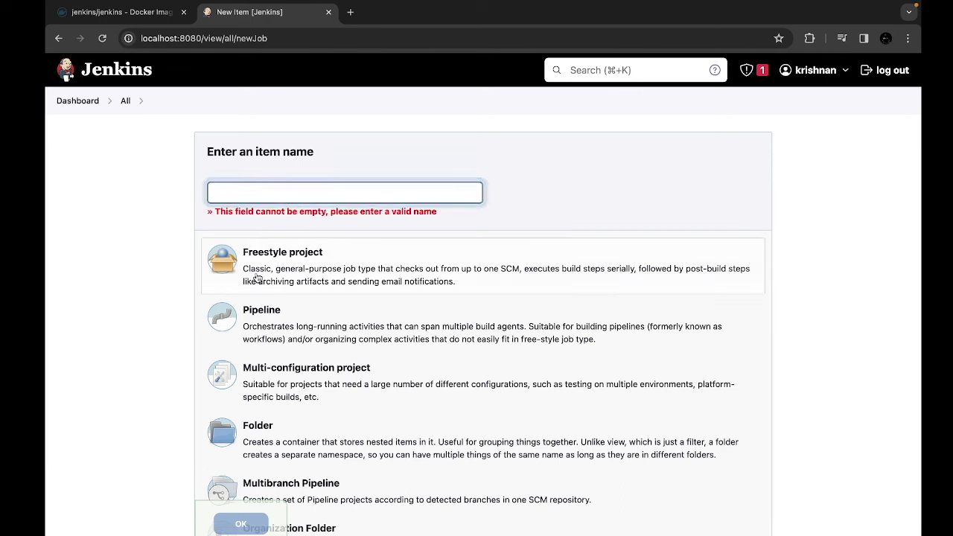
{"action": "left_click", "coordinate": [236, 190]}
{"action": "type", "text": "T"}
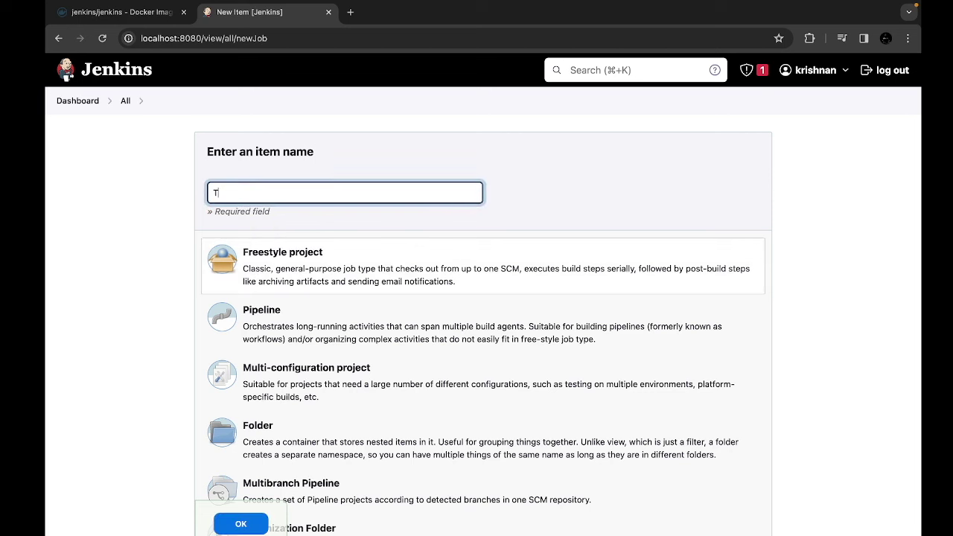
{"action": "type", "text": "esting"}
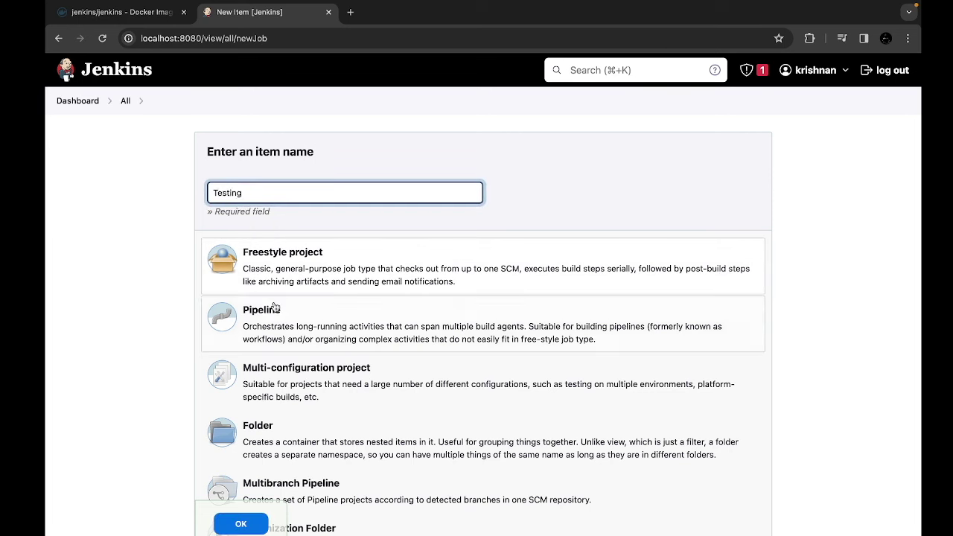
{"action": "left_click", "coordinate": [275, 262]}
{"action": "scroll", "coordinate": [272, 298], "scroll_direction": "down", "scroll_amount": 5}
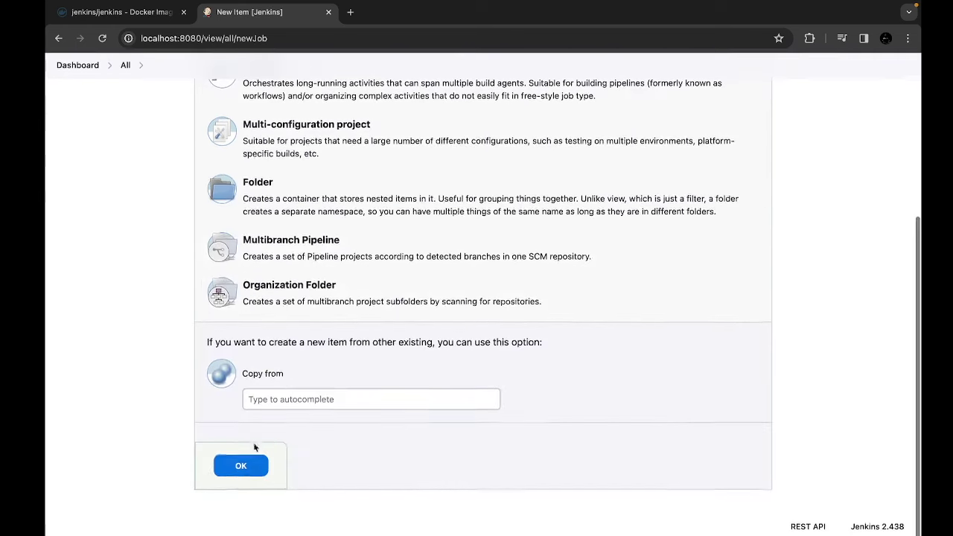
{"action": "left_click", "coordinate": [241, 466]}
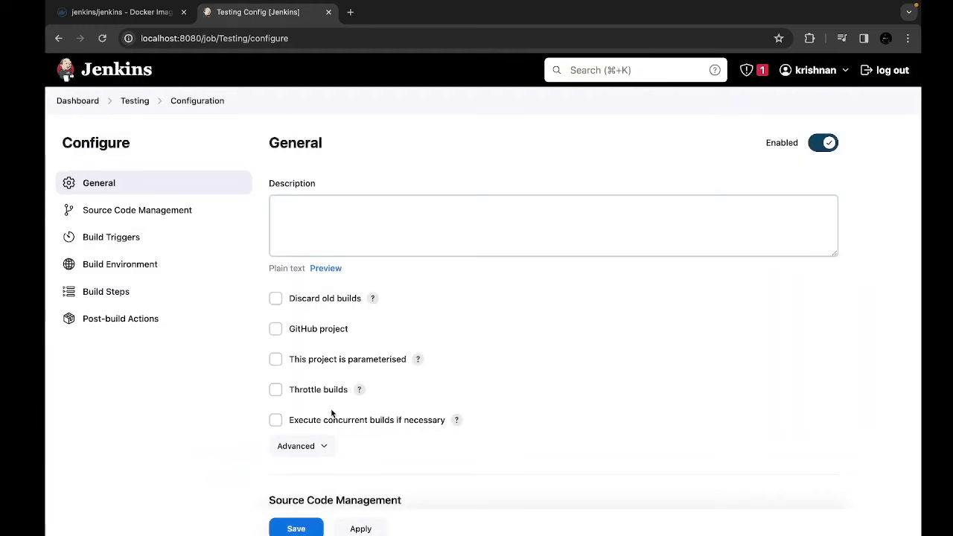
Step: Add an Execute shell step echoing "This is Testing", save, and run build #1
{"action": "scroll", "coordinate": [332, 414], "scroll_direction": "down", "scroll_amount": 10}
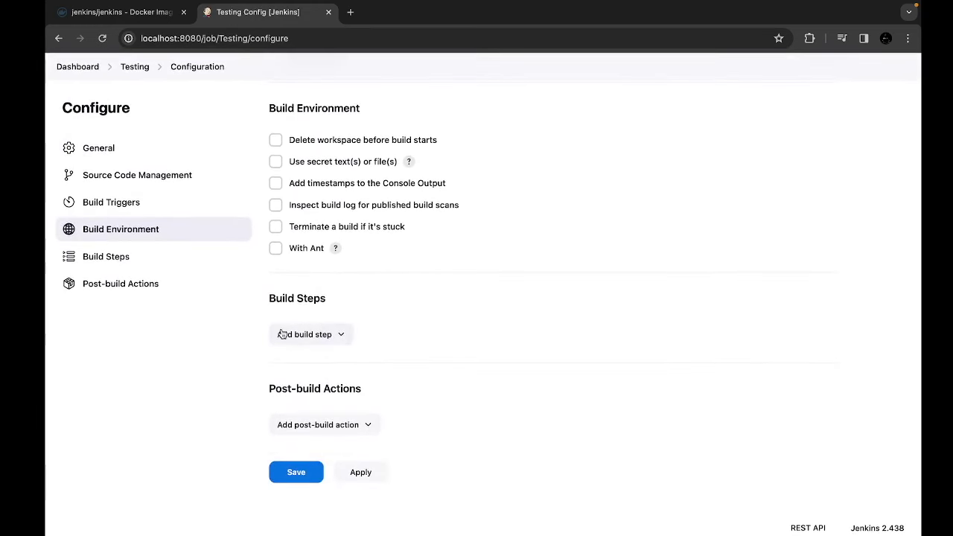
{"action": "left_click", "coordinate": [283, 334]}
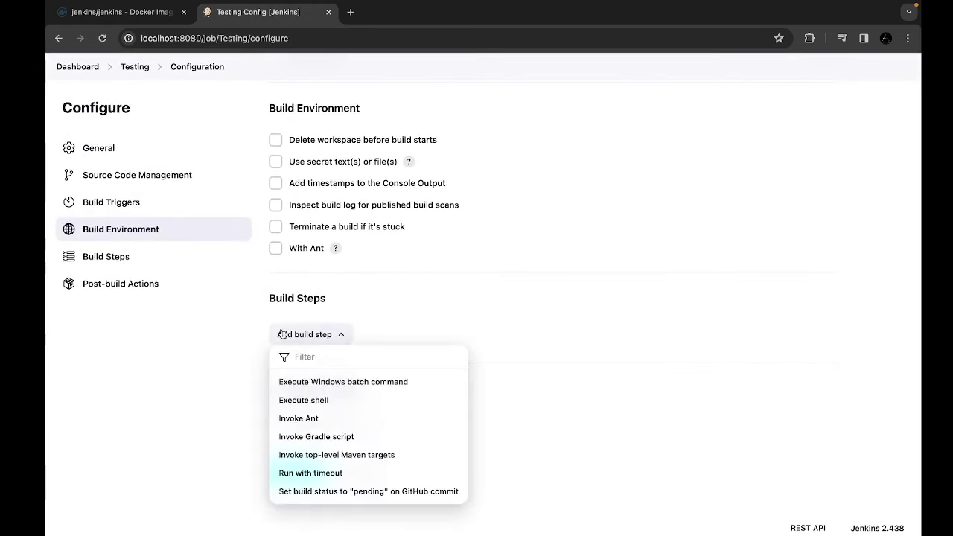
{"action": "left_click", "coordinate": [326, 401]}
{"action": "left_click", "coordinate": [328, 395]}
{"action": "type", "text": "echo \""}
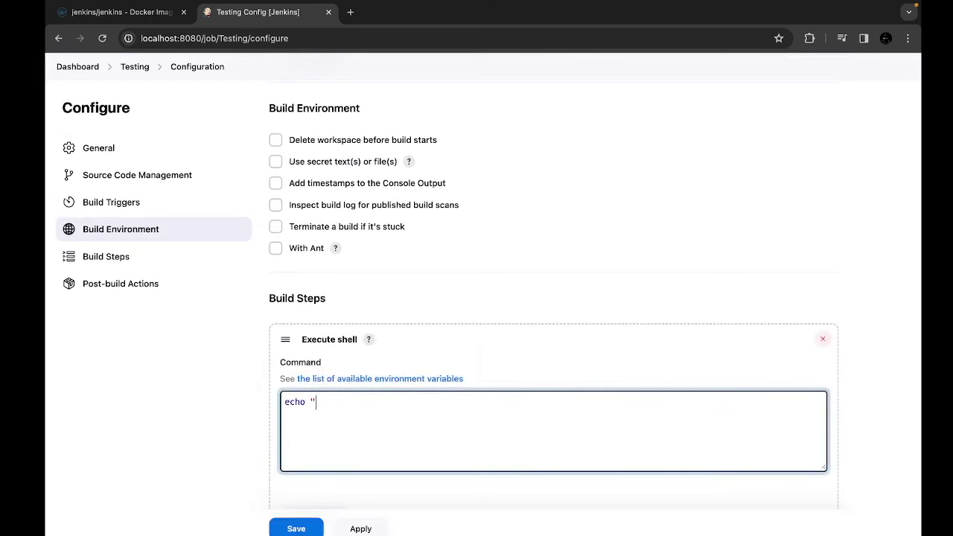
{"action": "type", "text": "This is Testinm"}
{"action": "key", "text": "BackSpace"}
{"action": "type", "text": "g\""}
{"action": "left_click", "coordinate": [296, 529]}
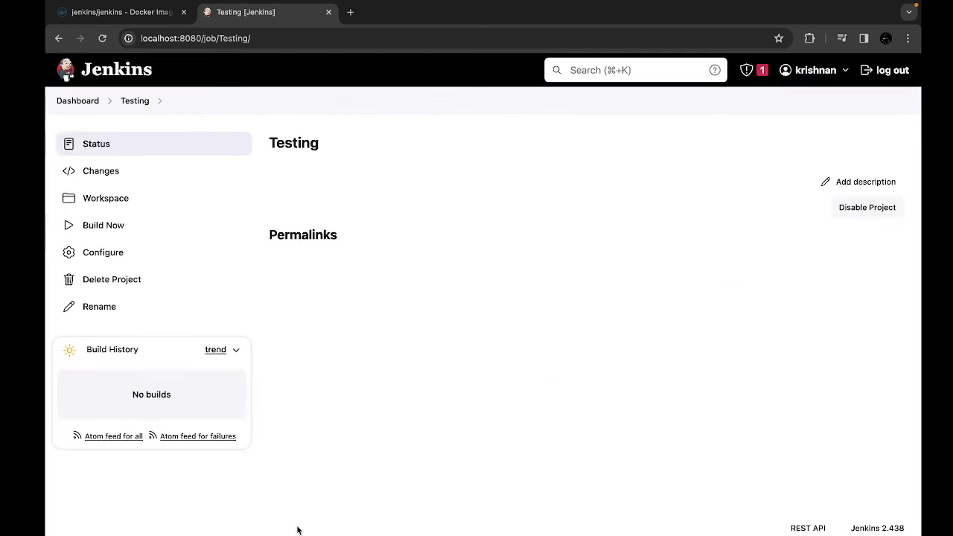
{"action": "left_click", "coordinate": [106, 229]}
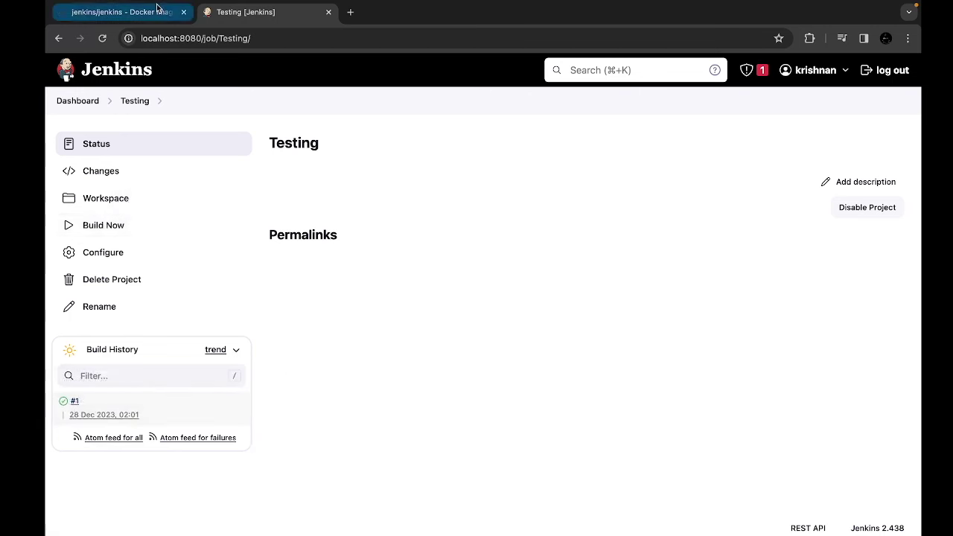
Step: From the dashboard, create a new freestyle project named Production
{"action": "left_click", "coordinate": [65, 102]}
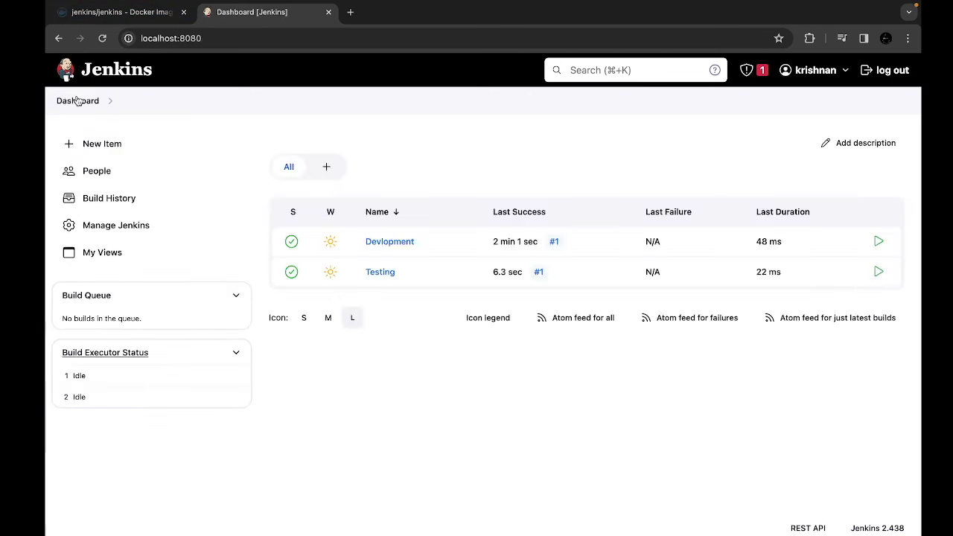
{"action": "left_click", "coordinate": [87, 146]}
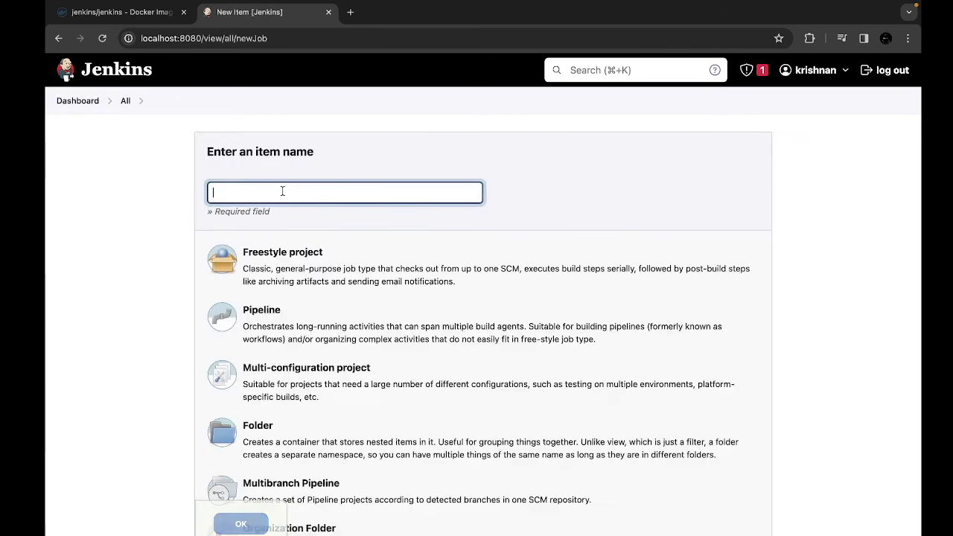
{"action": "type", "text": "Production"}
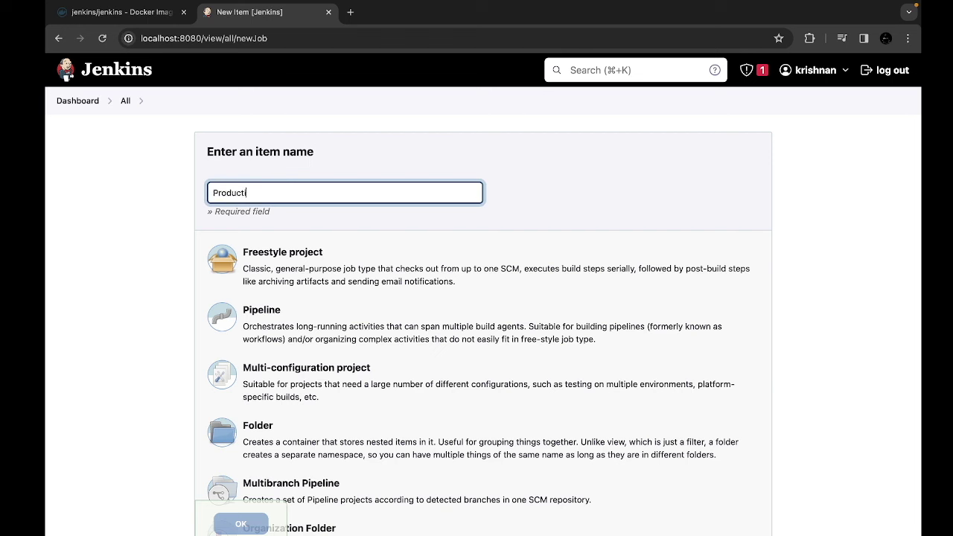
{"action": "left_click", "coordinate": [289, 279]}
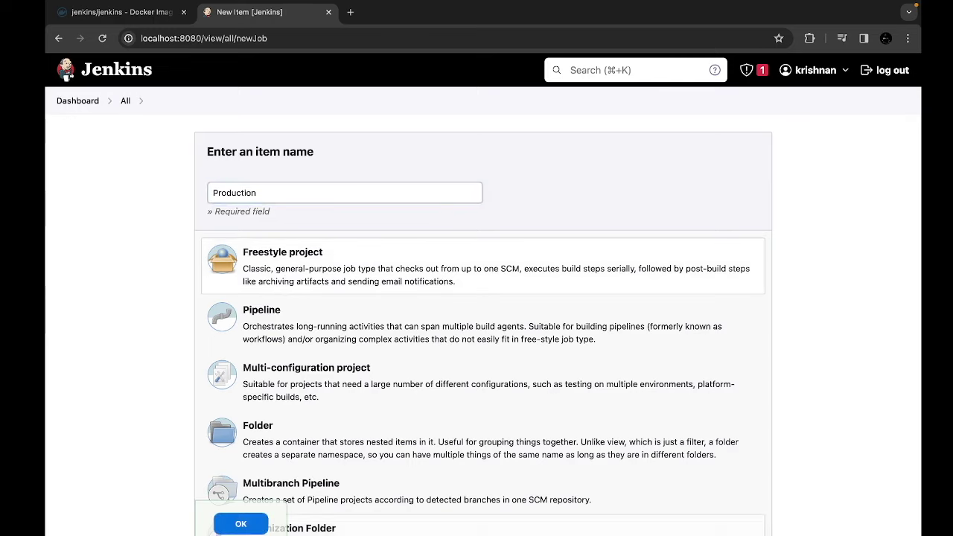
{"action": "scroll", "coordinate": [284, 355], "scroll_direction": "down", "scroll_amount": 3}
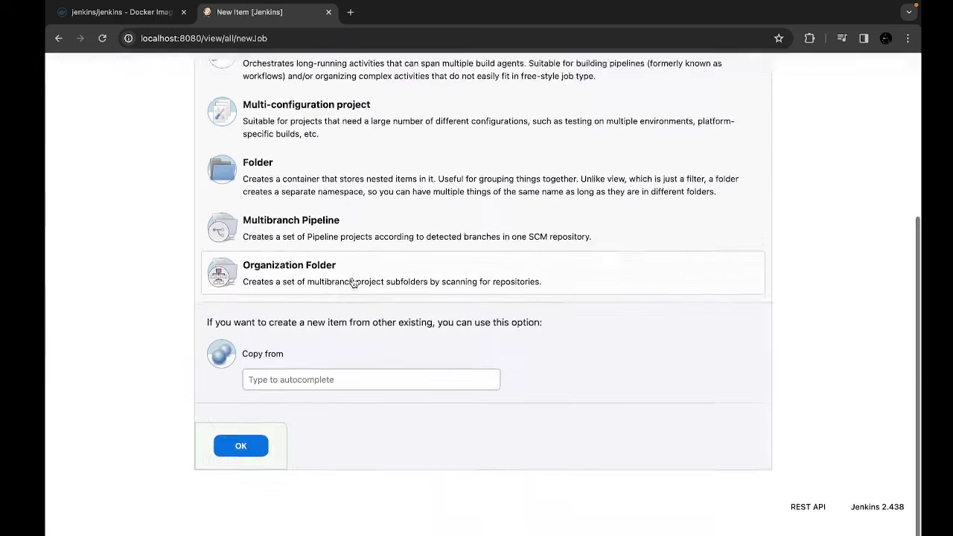
{"action": "scroll", "coordinate": [284, 354], "scroll_direction": "up", "scroll_amount": 3}
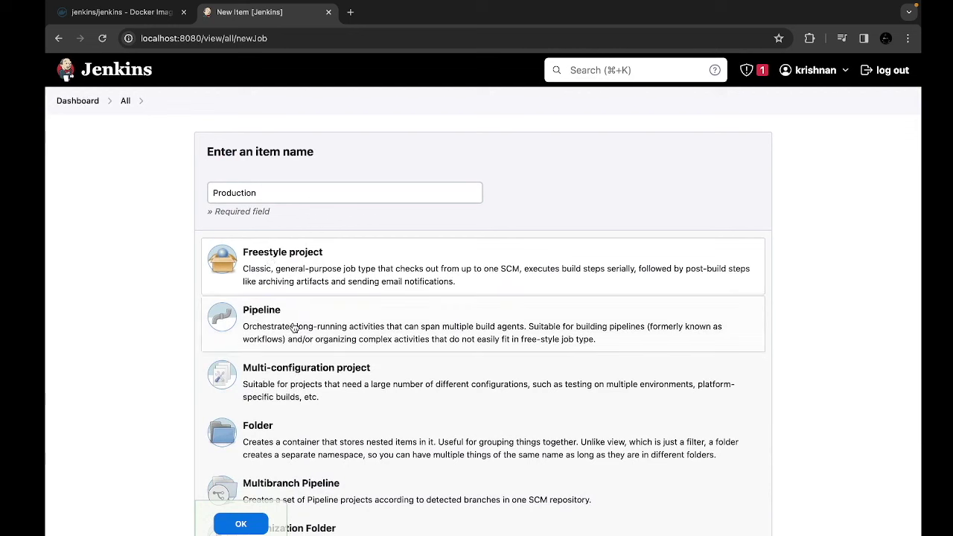
{"action": "scroll", "coordinate": [294, 329], "scroll_direction": "down", "scroll_amount": 3}
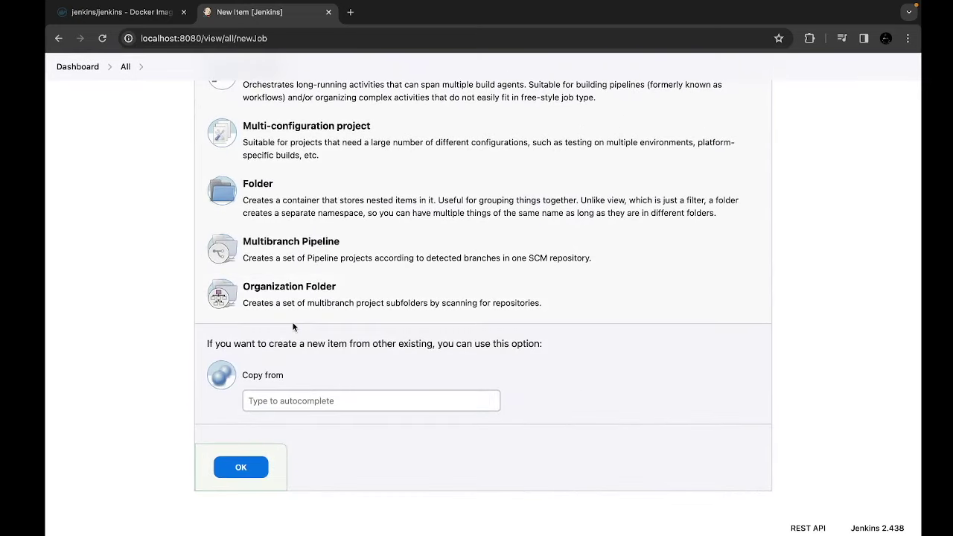
{"action": "left_click", "coordinate": [228, 471]}
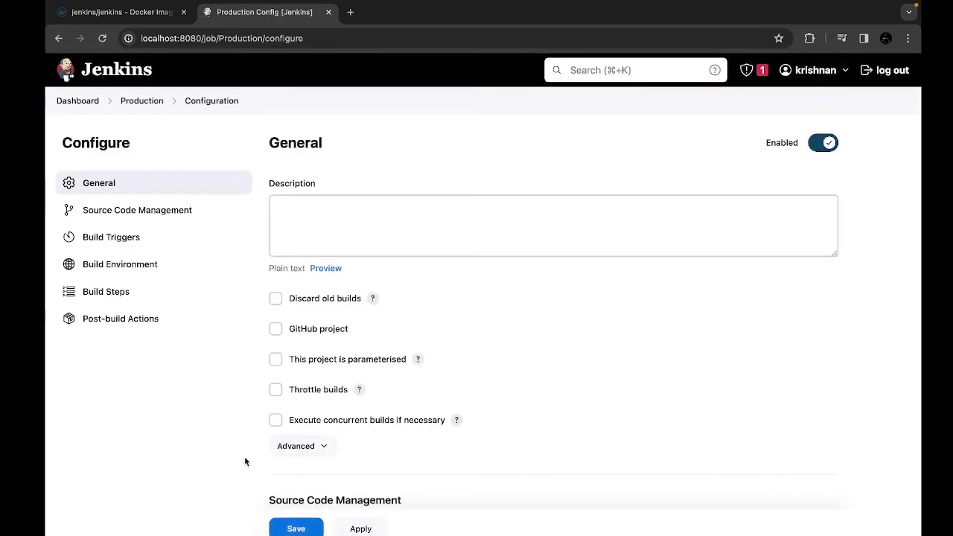
Step: Give Production a shell step echoing "this is Prod", save, build it, and return to the dashboard
{"action": "scroll", "coordinate": [383, 362], "scroll_direction": "down", "scroll_amount": 10}
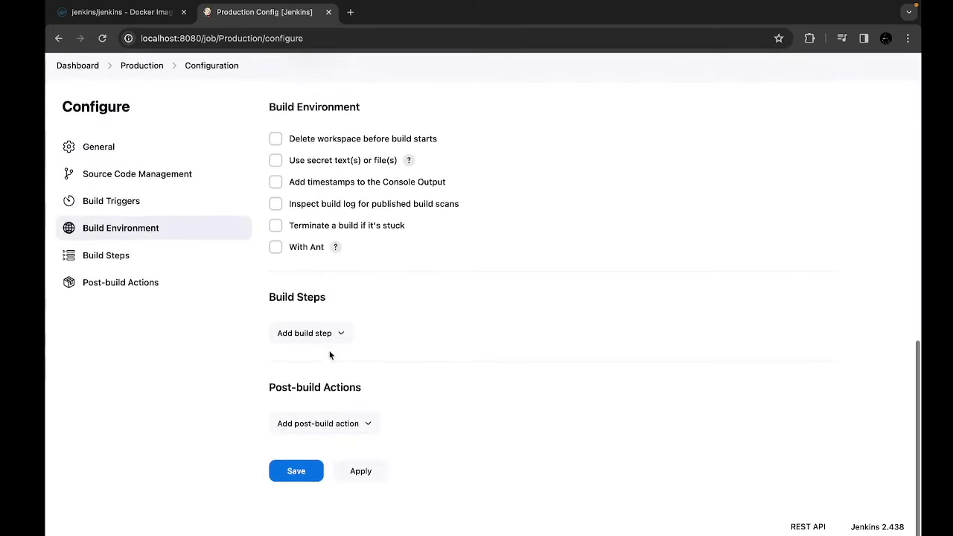
{"action": "left_click", "coordinate": [320, 335]}
{"action": "left_click", "coordinate": [310, 402]}
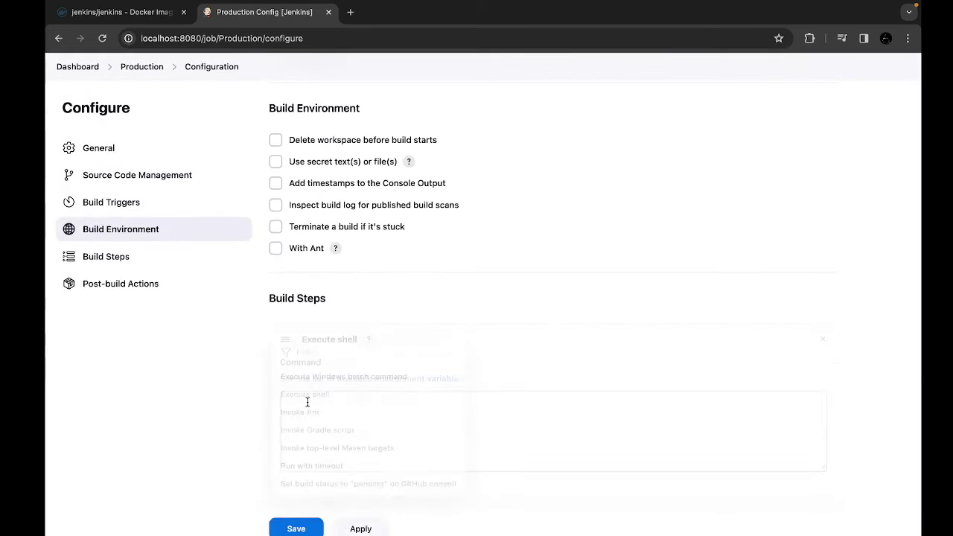
{"action": "left_click", "coordinate": [300, 419]}
{"action": "type", "text": "ech"}
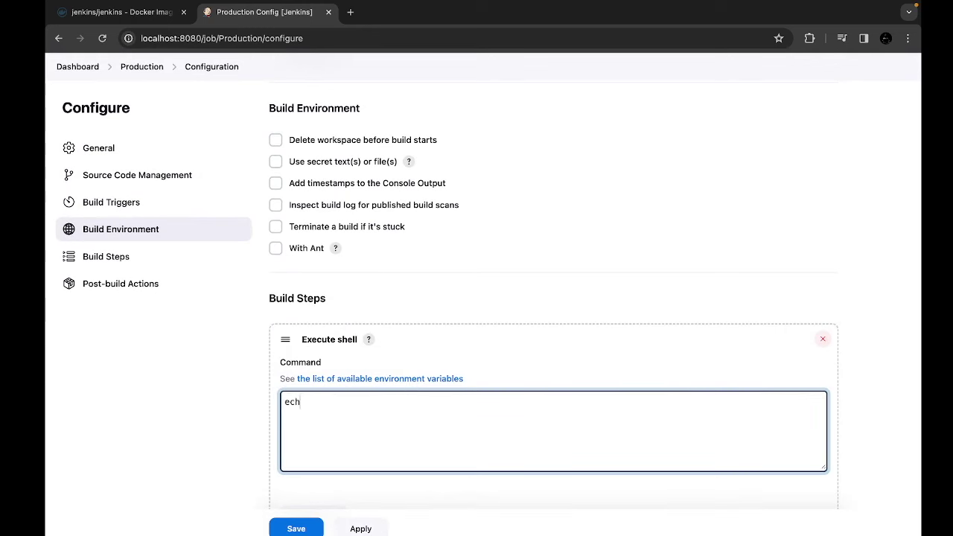
{"action": "type", "text": "o \"this is Prod\""}
{"action": "left_click", "coordinate": [292, 527]}
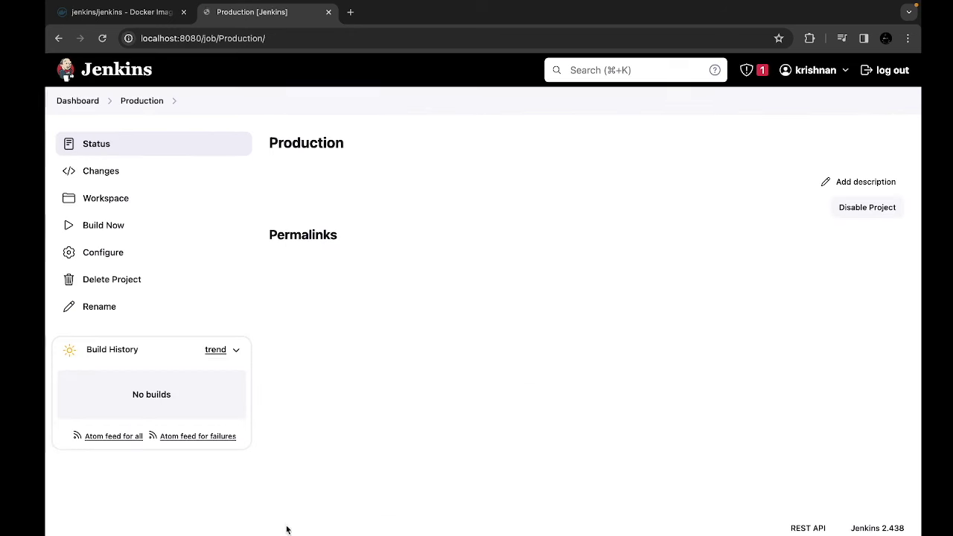
{"action": "left_click", "coordinate": [87, 235]}
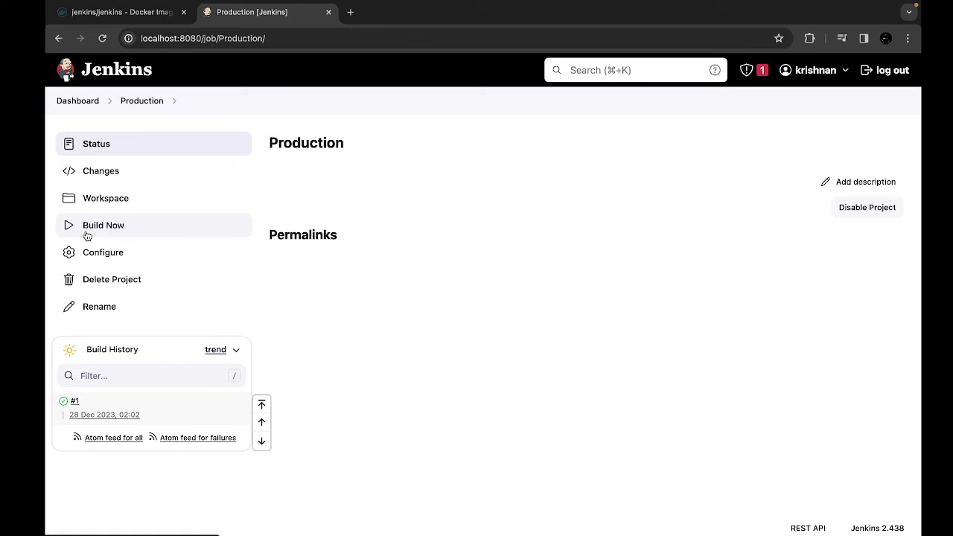
{"action": "left_click", "coordinate": [75, 101]}
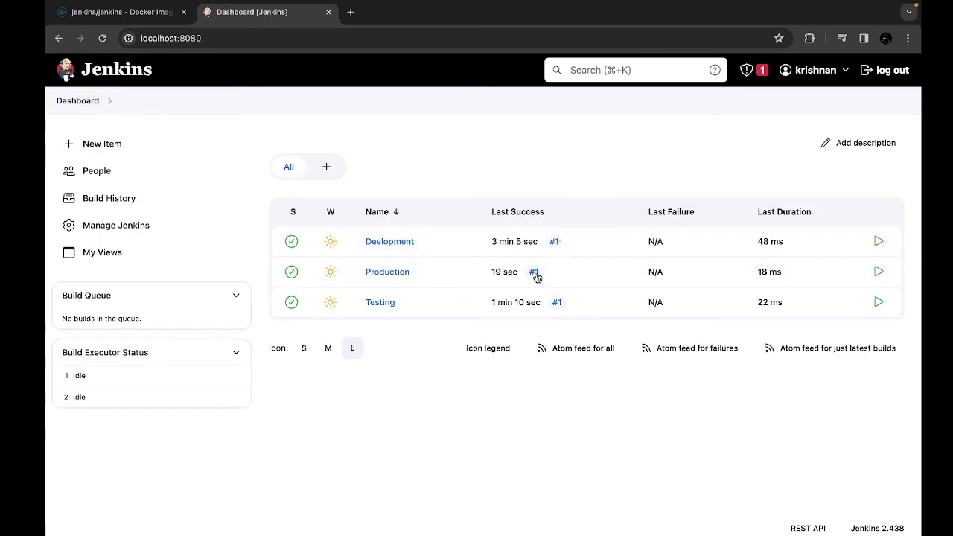
Step: Add a Build other projects post-build action to Devlopment targeting Testing, and save
{"action": "left_click", "coordinate": [388, 244]}
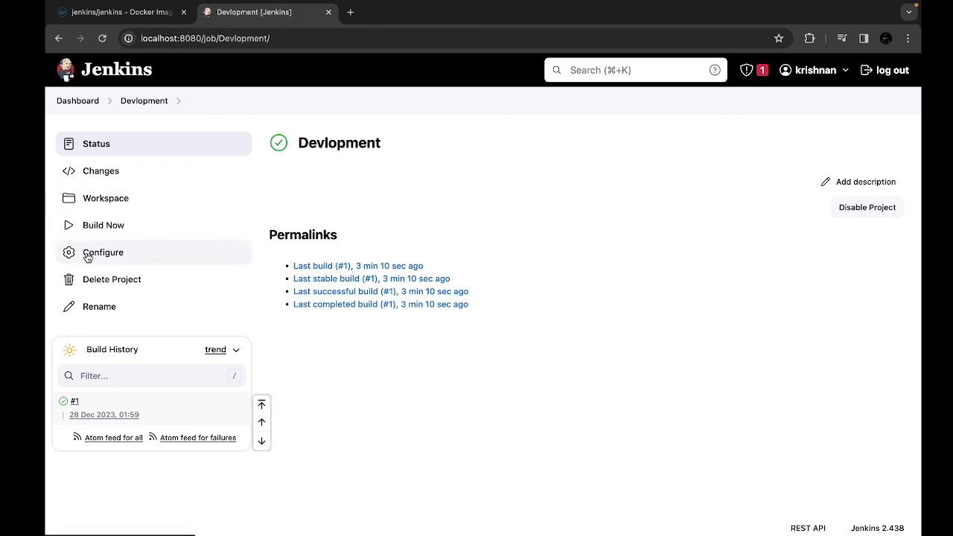
{"action": "left_click", "coordinate": [87, 254]}
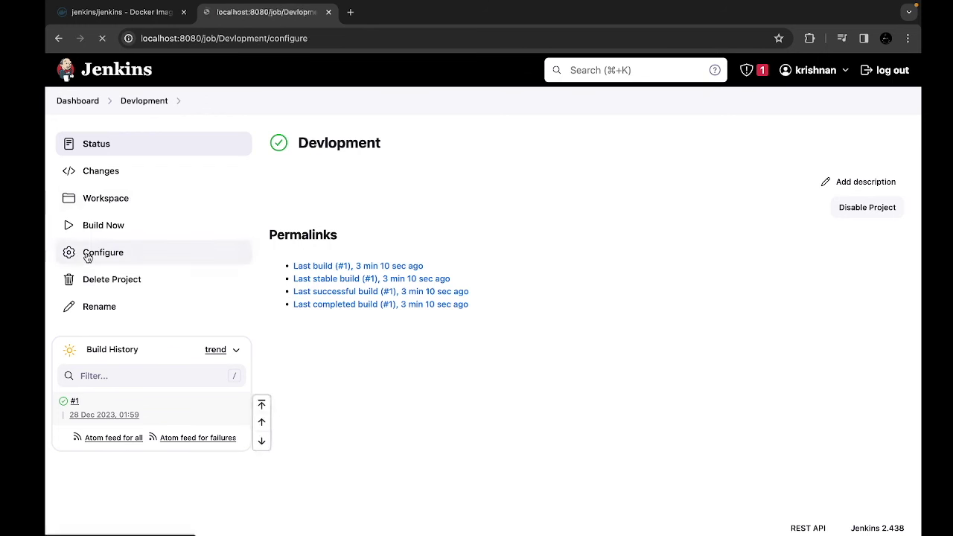
{"action": "scroll", "coordinate": [416, 453], "scroll_direction": "down", "scroll_amount": 15}
{"action": "scroll", "coordinate": [415, 453], "scroll_direction": "up", "scroll_amount": 2}
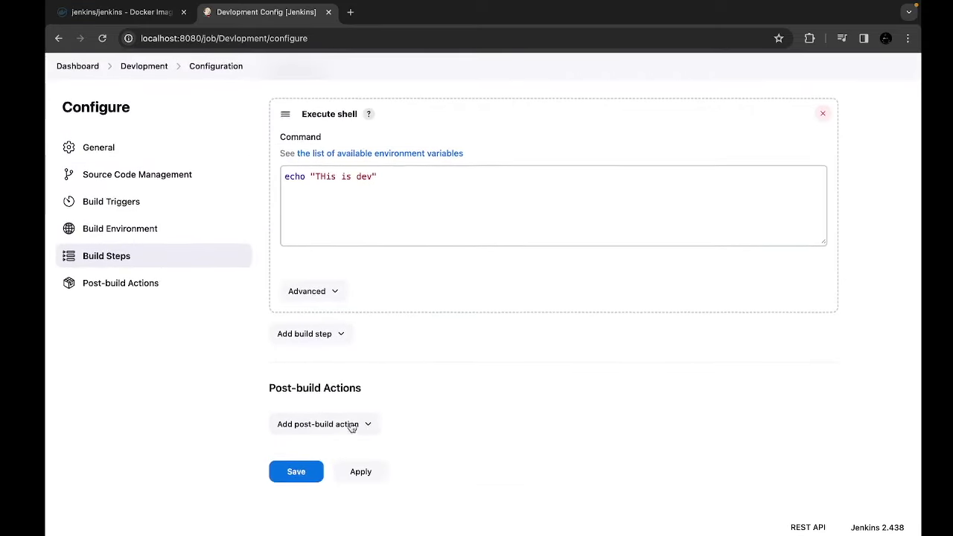
{"action": "left_click", "coordinate": [333, 426]}
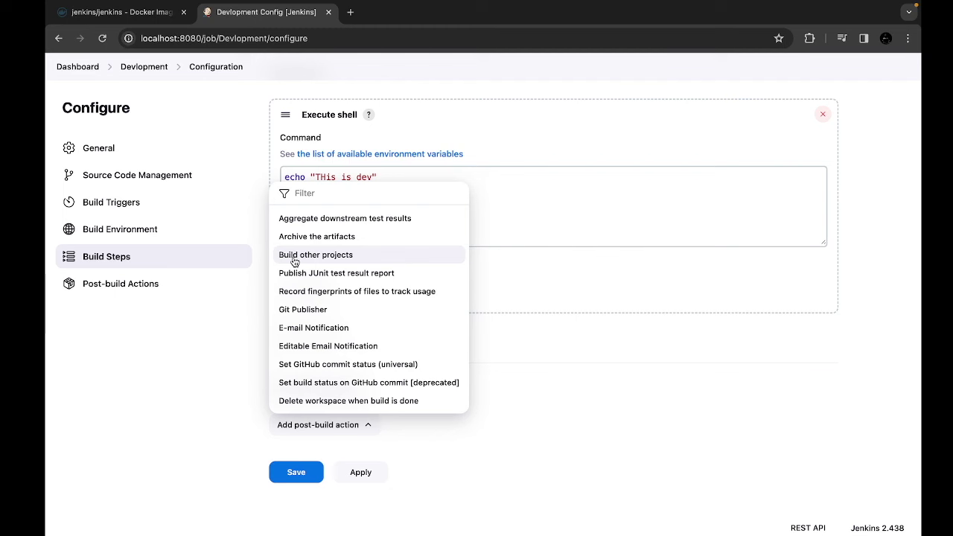
{"action": "left_click", "coordinate": [295, 262]}
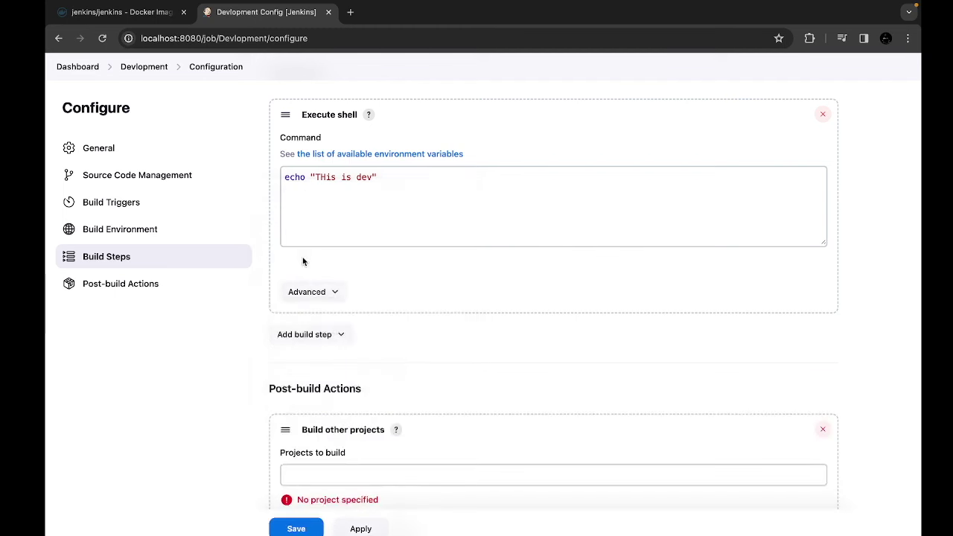
{"action": "scroll", "coordinate": [333, 443], "scroll_direction": "down", "scroll_amount": 4}
{"action": "left_click", "coordinate": [328, 332]}
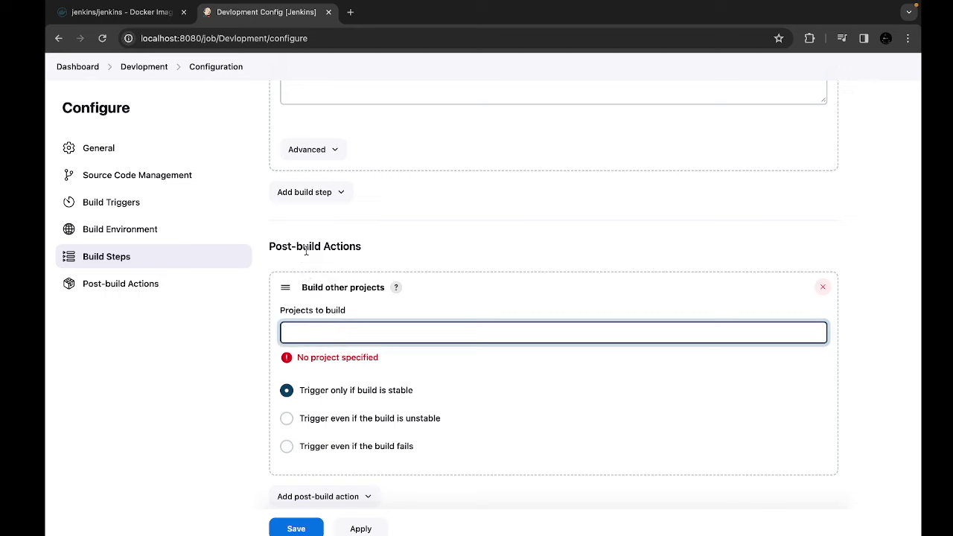
{"action": "scroll", "coordinate": [305, 251], "scroll_direction": "down", "scroll_amount": 2}
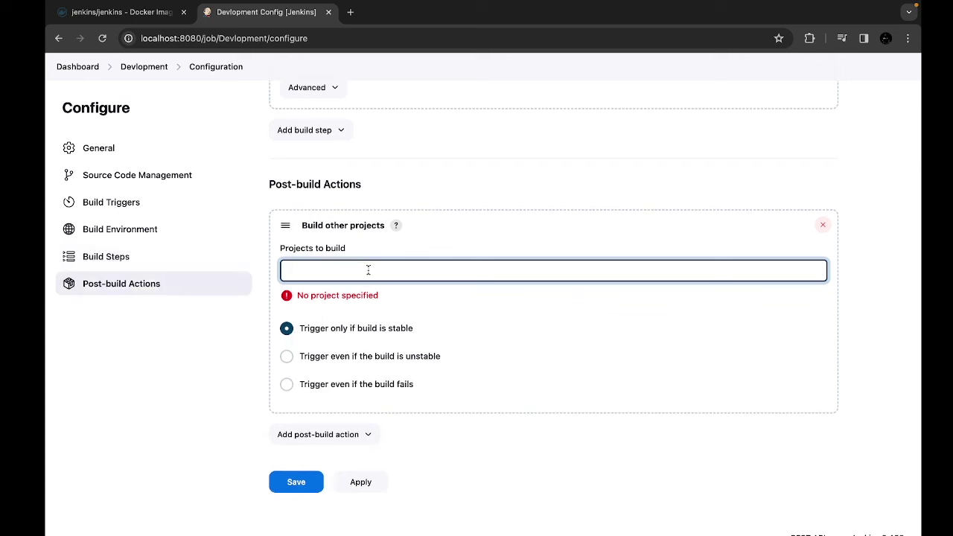
{"action": "type", "text": "T"}
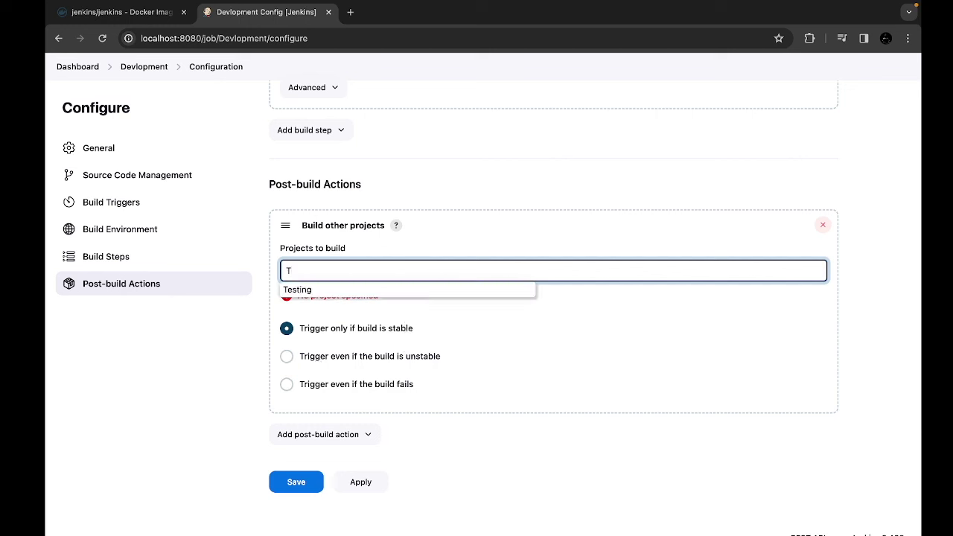
{"action": "left_click", "coordinate": [325, 292]}
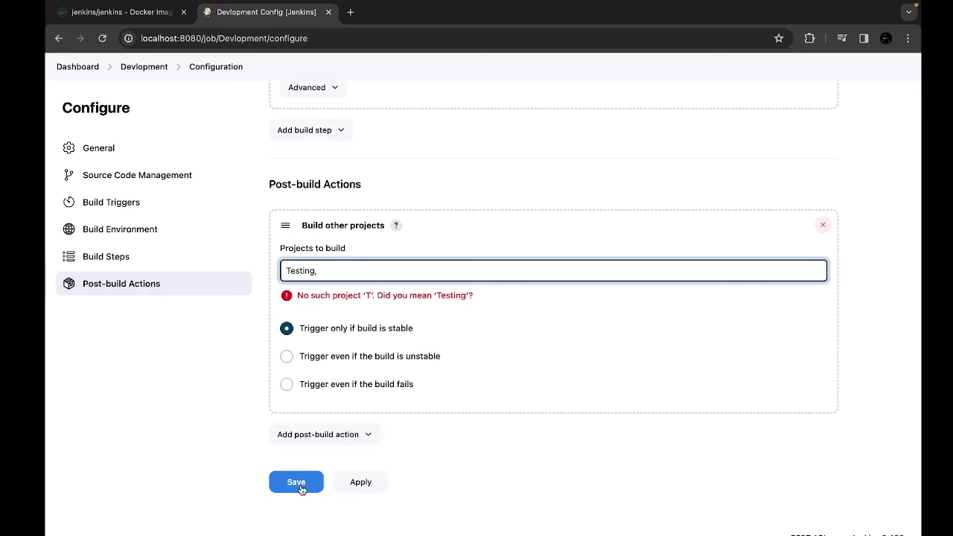
{"action": "left_click", "coordinate": [295, 483]}
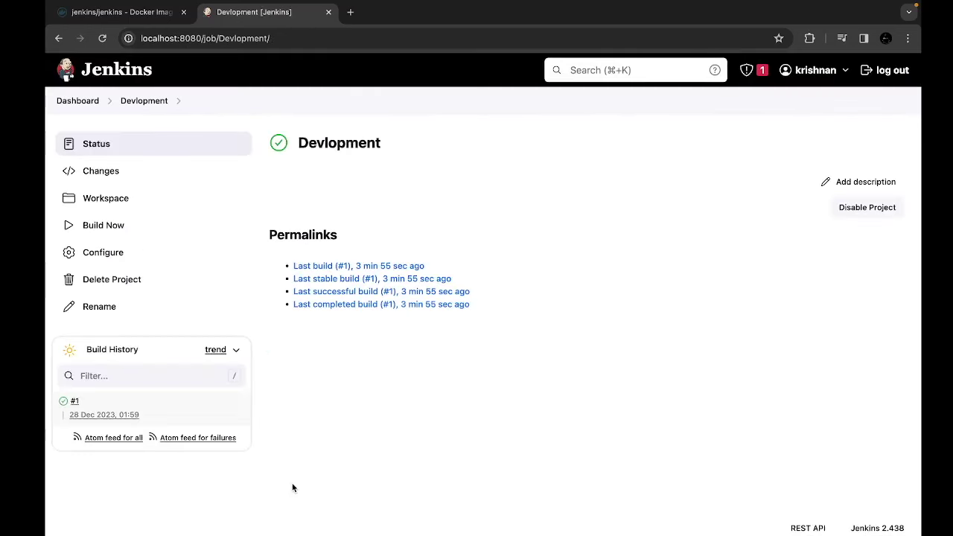
Step: In Testing's configuration, add a Build other projects post-build action targeting Production
{"action": "left_click", "coordinate": [65, 100]}
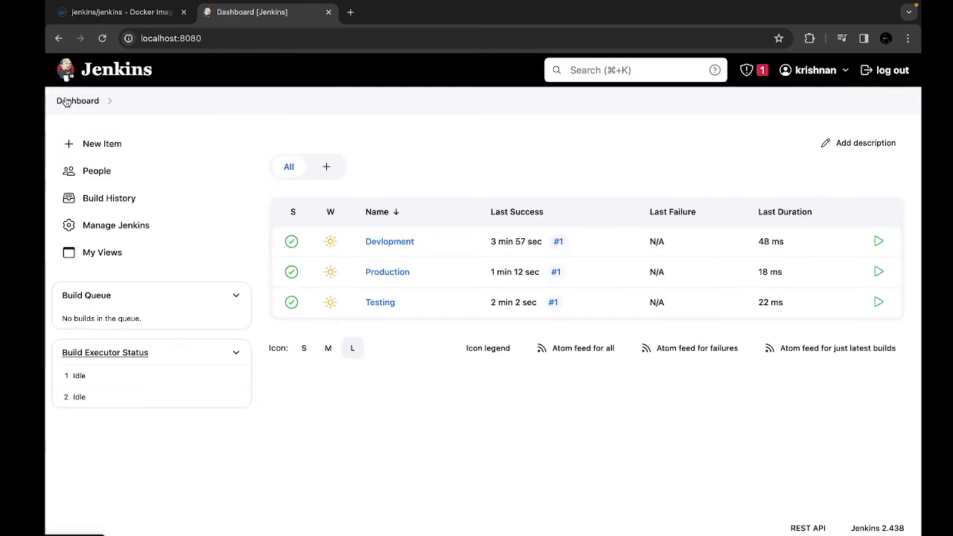
{"action": "left_click", "coordinate": [376, 303]}
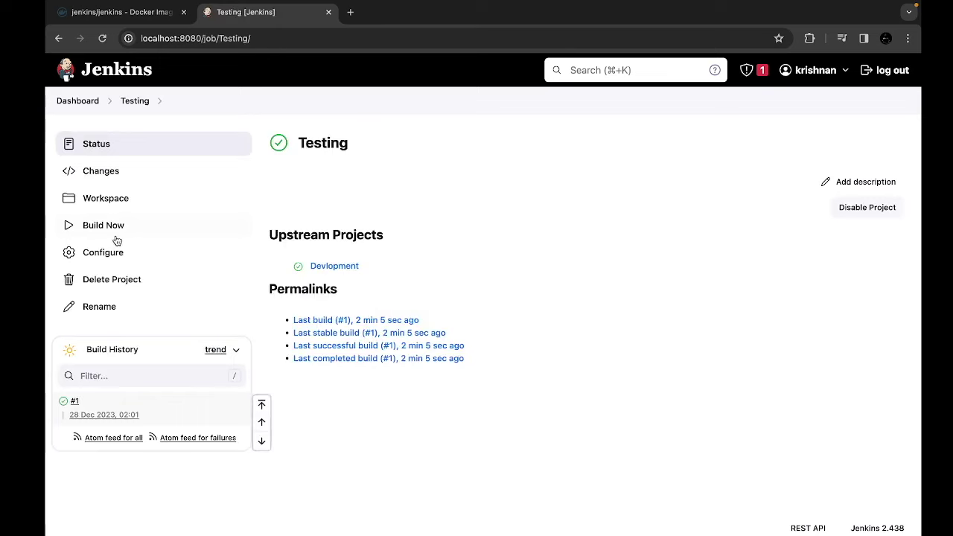
{"action": "left_click", "coordinate": [100, 255]}
{"action": "scroll", "coordinate": [381, 347], "scroll_direction": "down", "scroll_amount": 15}
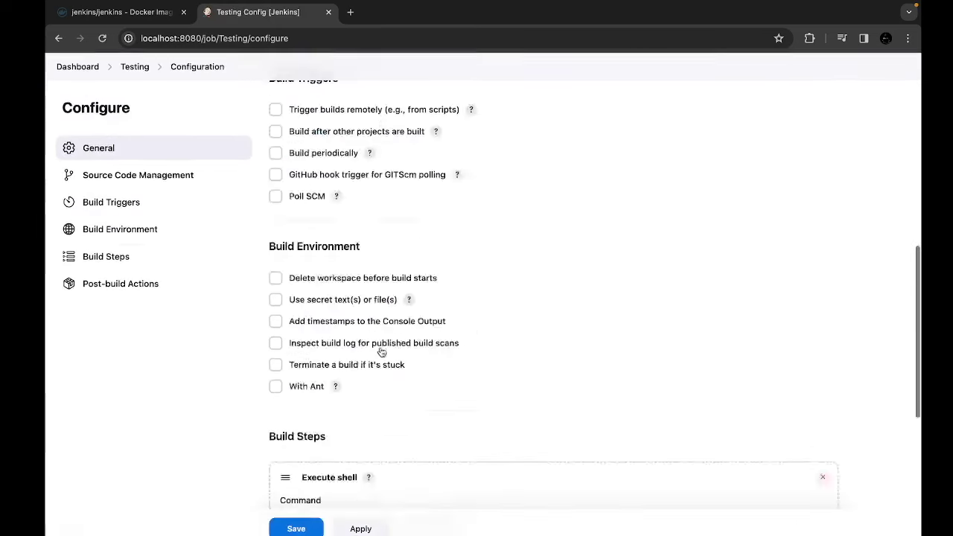
{"action": "left_click", "coordinate": [350, 424]}
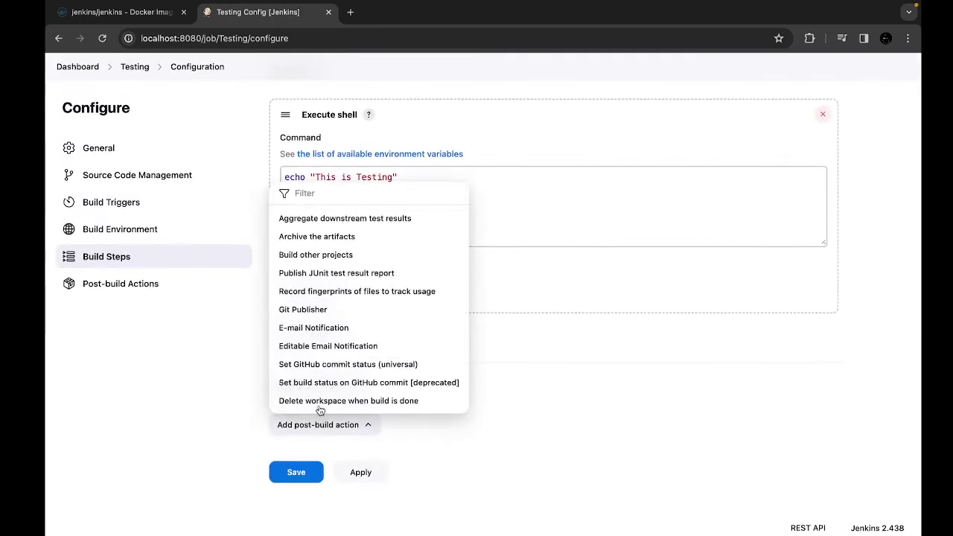
{"action": "left_click", "coordinate": [303, 256]}
{"action": "left_click", "coordinate": [309, 479]}
{"action": "type", "text": "P"}
{"action": "left_click", "coordinate": [308, 494]}
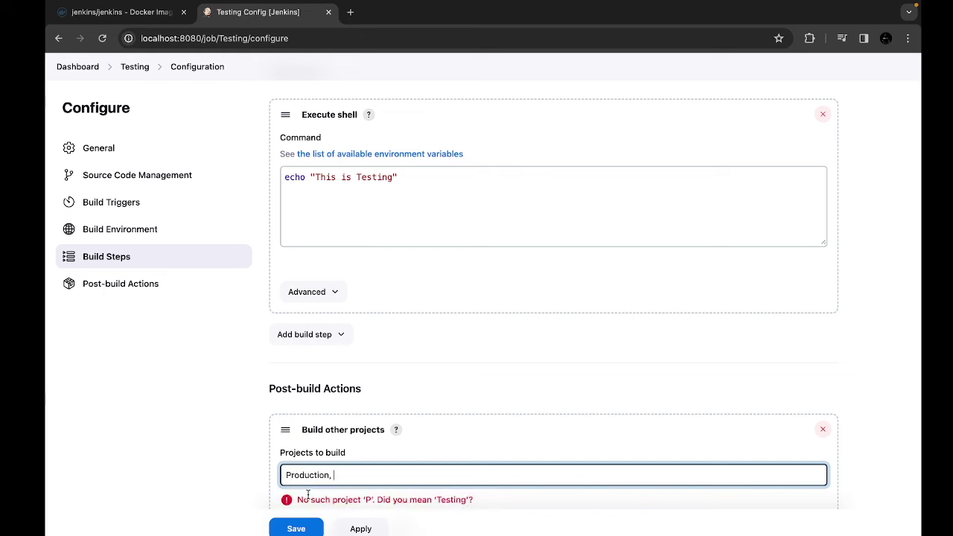
{"action": "scroll", "coordinate": [307, 494], "scroll_direction": "down", "scroll_amount": 3}
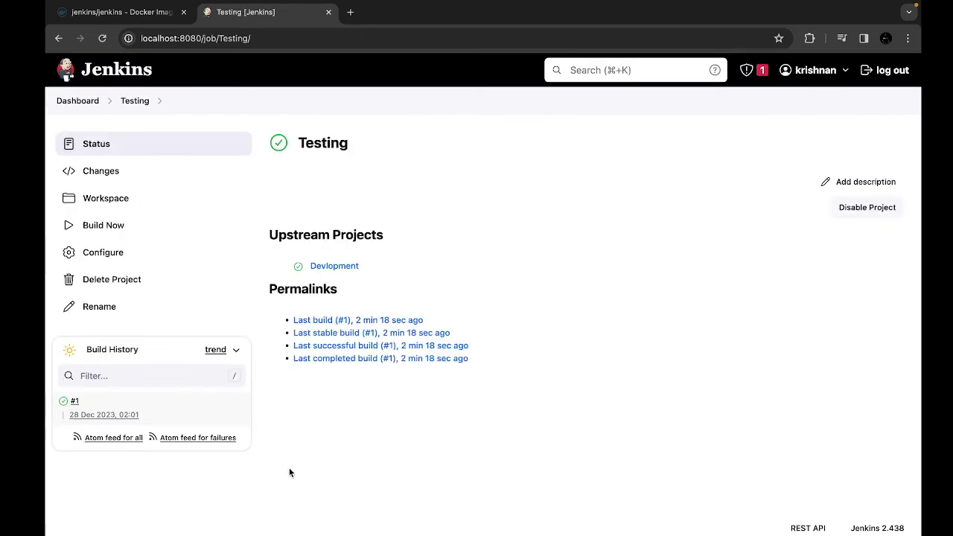
Step: Run Devlopment's build #2 and confirm on the dashboard that Testing is queued
{"action": "left_click", "coordinate": [77, 102]}
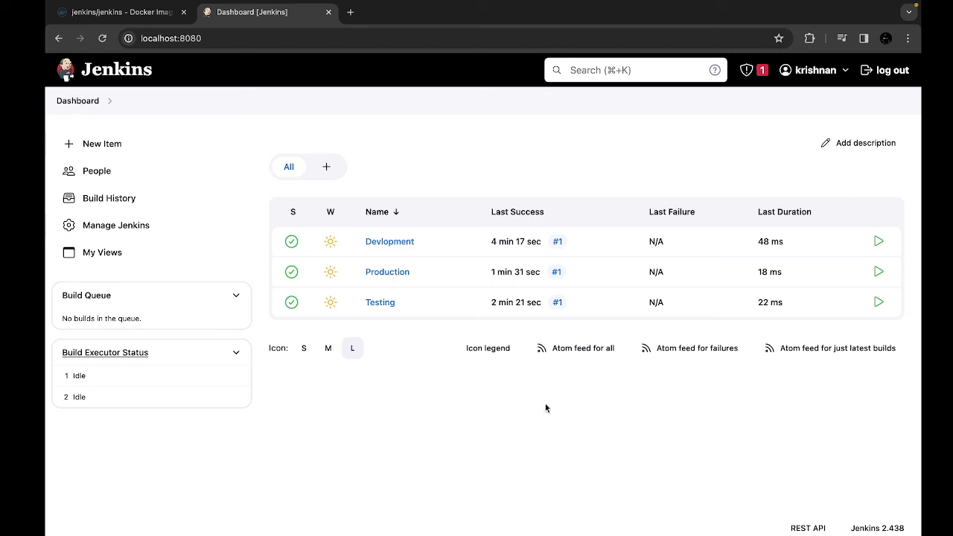
{"action": "mouse_move", "coordinate": [560, 250]}
{"action": "mouse_move", "coordinate": [389, 243]}
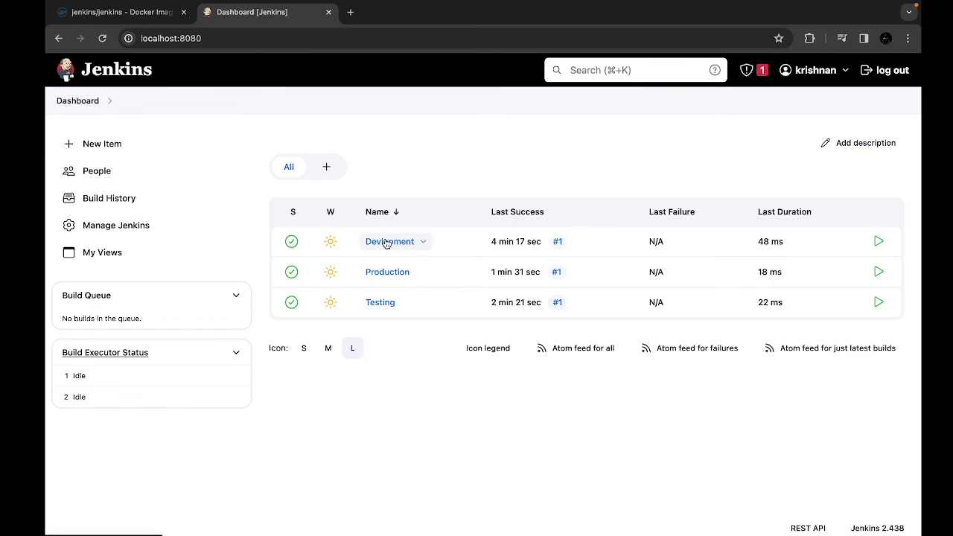
{"action": "left_click", "coordinate": [386, 244]}
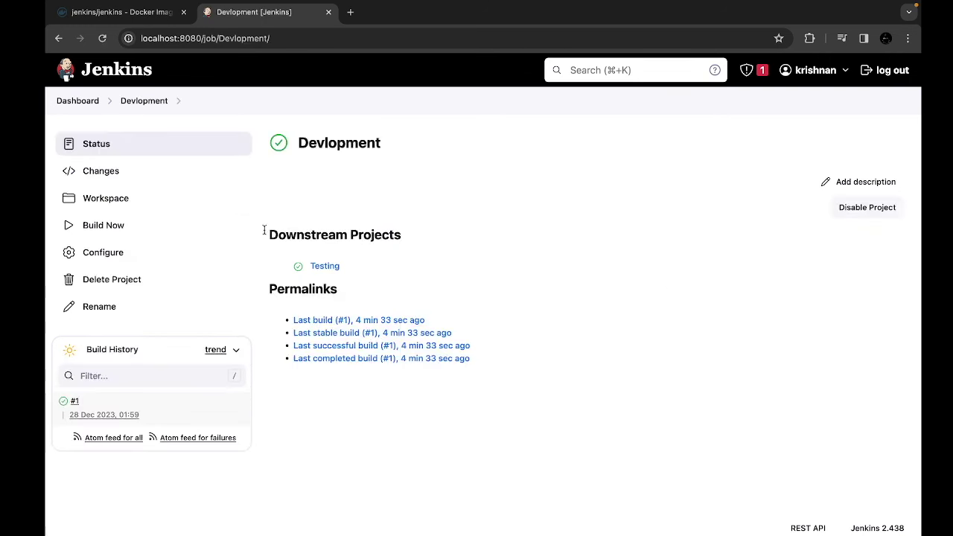
{"action": "left_click", "coordinate": [102, 226]}
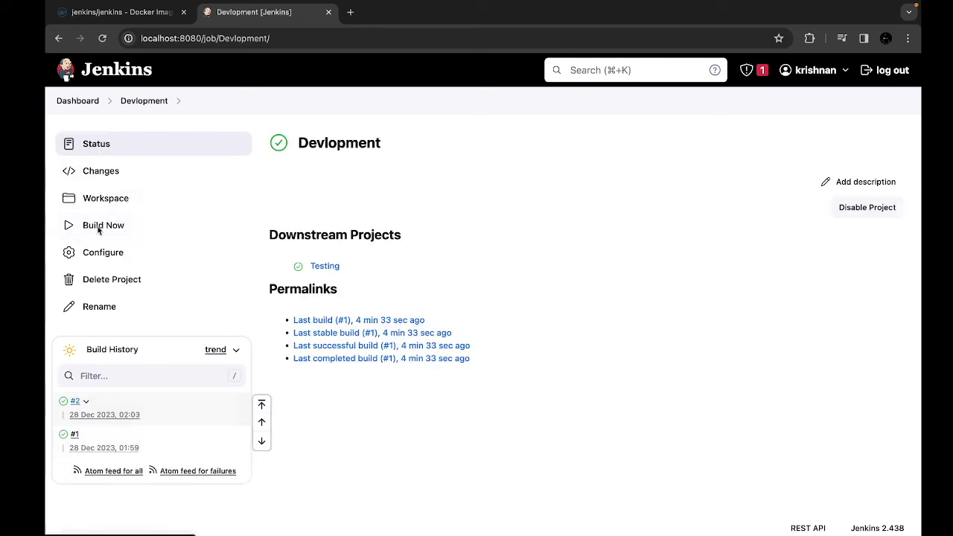
{"action": "left_click", "coordinate": [78, 101]}
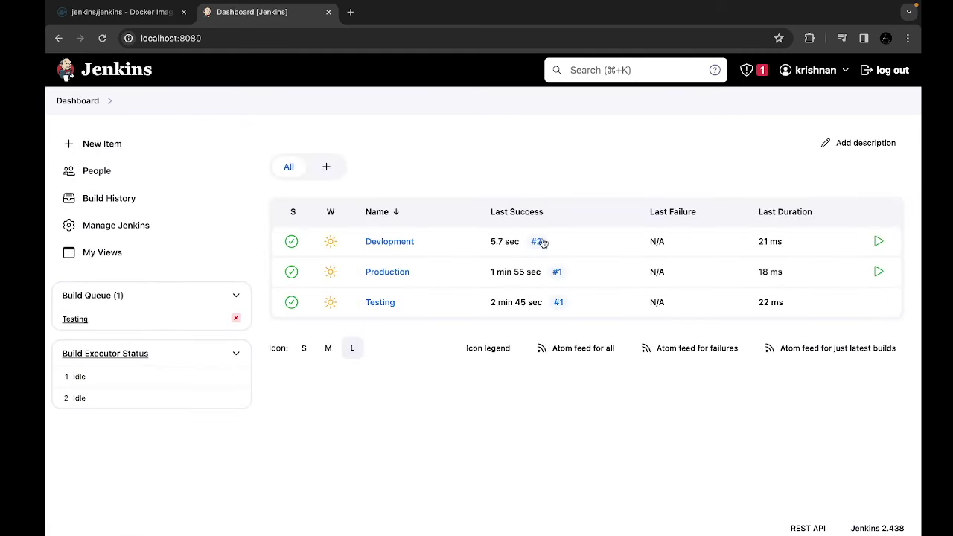
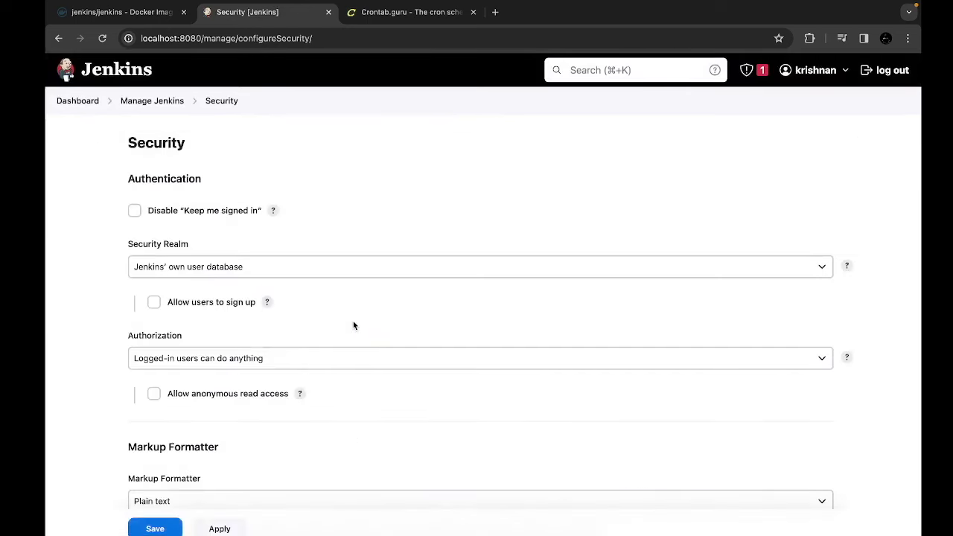
Step: Scroll the Security page to review the Security Realm and Authorization settings
{"action": "scroll", "coordinate": [353, 326], "scroll_direction": "down", "scroll_amount": 1}
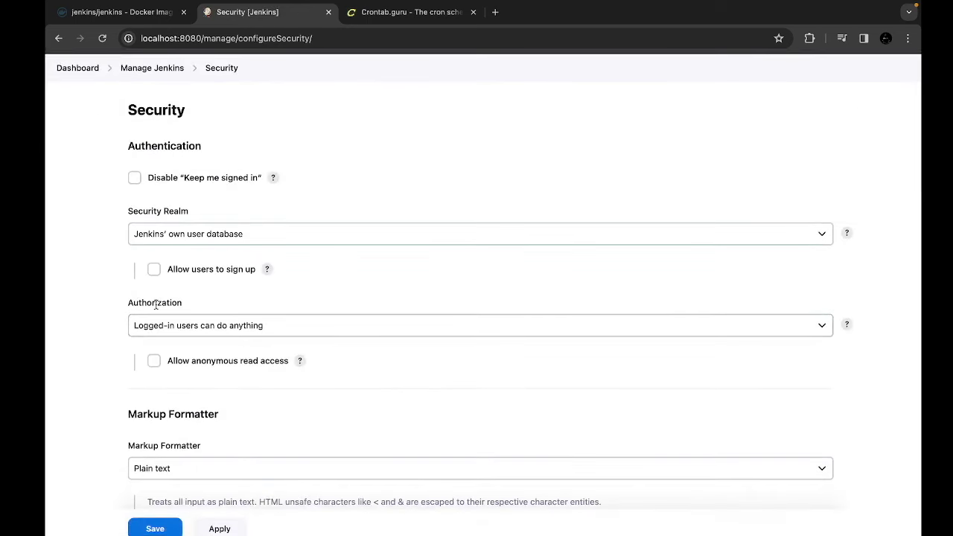
Step: Inspect the authorization strategies, keep 'Logged-in users can do anything', and return to Manage Jenkins
{"action": "left_click", "coordinate": [182, 328]}
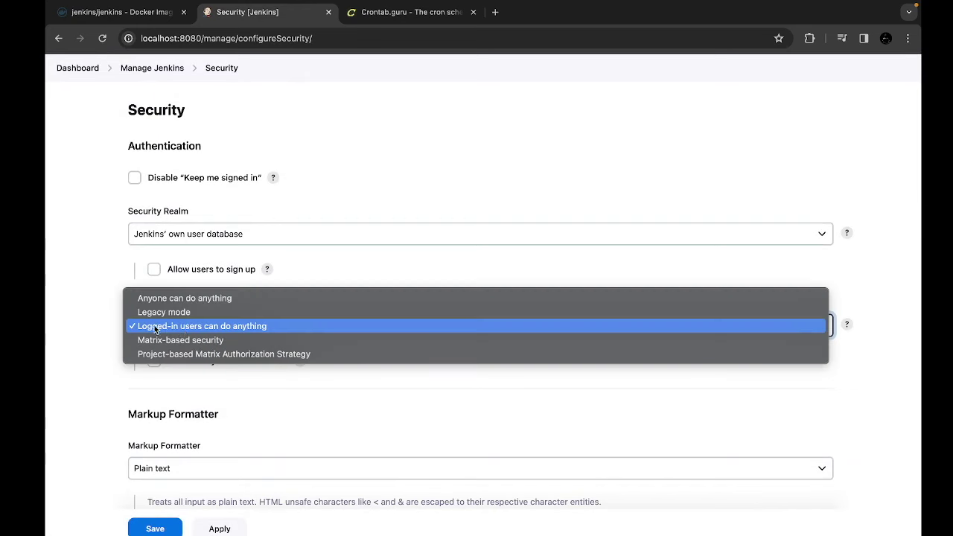
{"action": "left_click", "coordinate": [87, 340]}
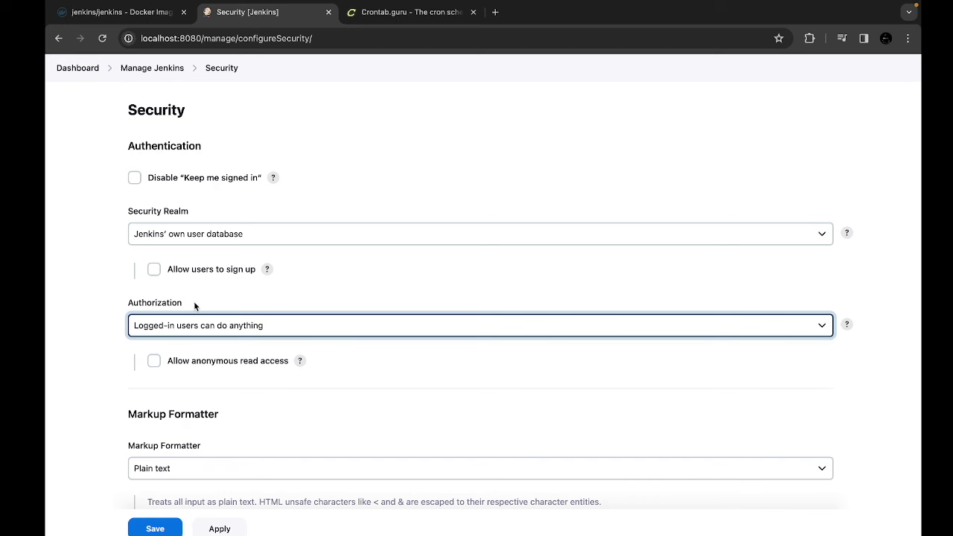
{"action": "left_click", "coordinate": [178, 327]}
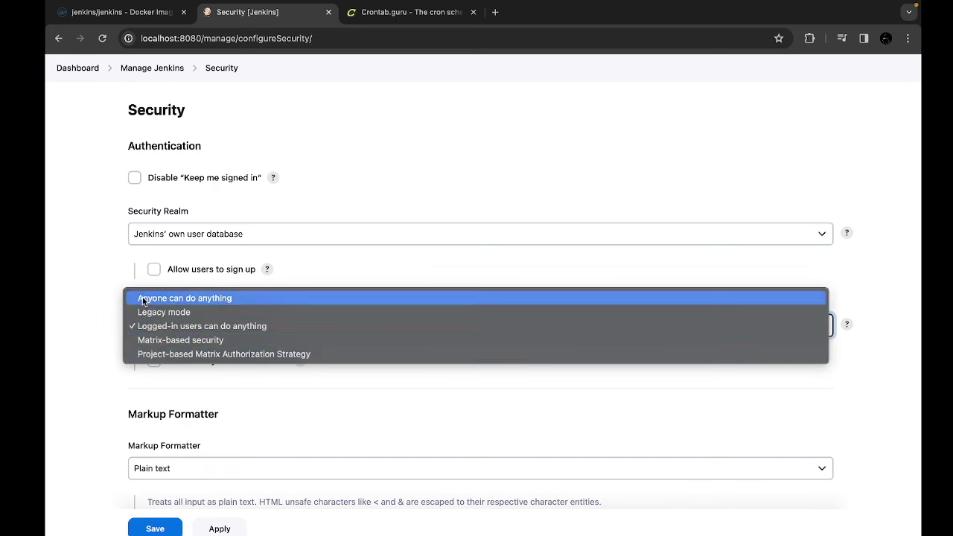
{"action": "left_click", "coordinate": [46, 385]}
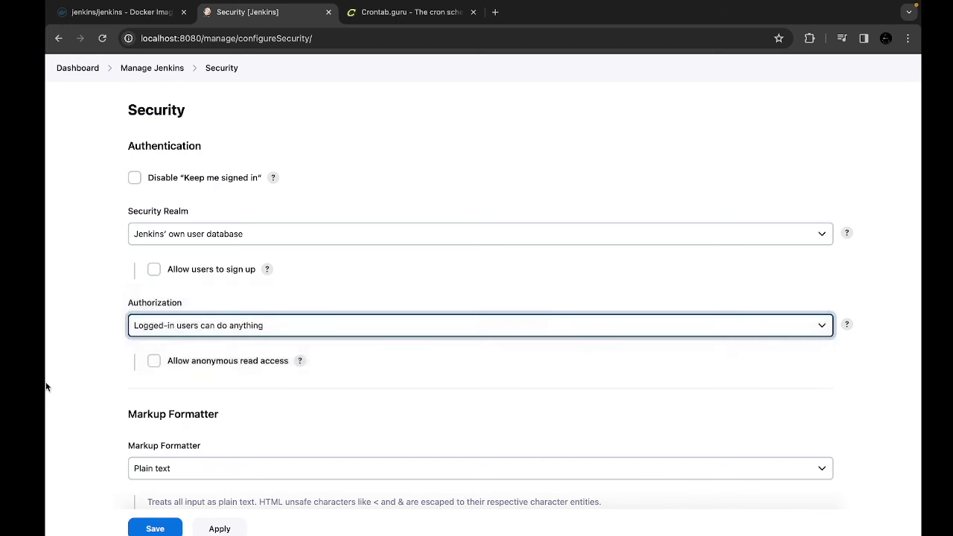
{"action": "key", "text": "super+bracketleft"}
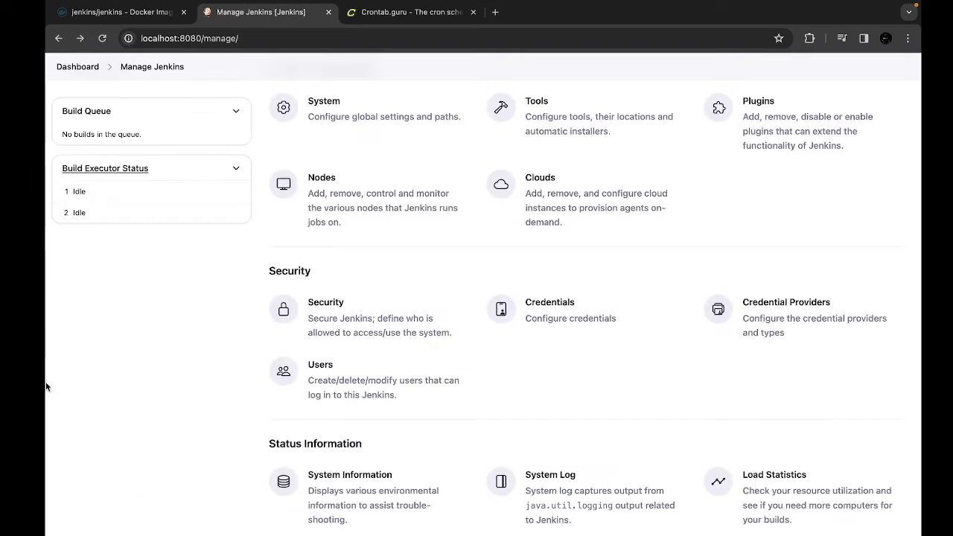
Step: In a new tab, search Google for 'jenkins plugins' and open the Jenkins Plugins Index
{"action": "scroll", "coordinate": [45, 385], "scroll_direction": "up", "scroll_amount": 3}
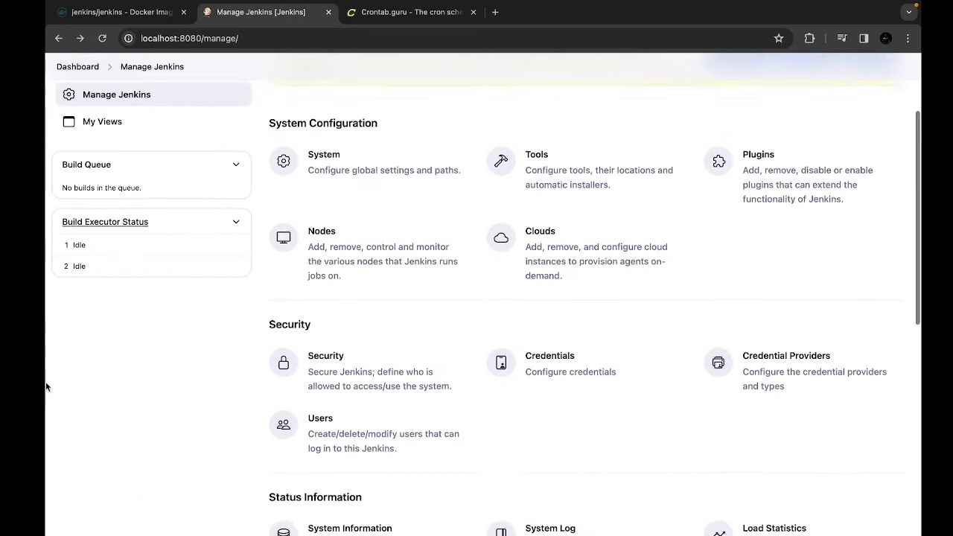
{"action": "left_click", "coordinate": [494, 12]}
{"action": "type", "text": "jenk"}
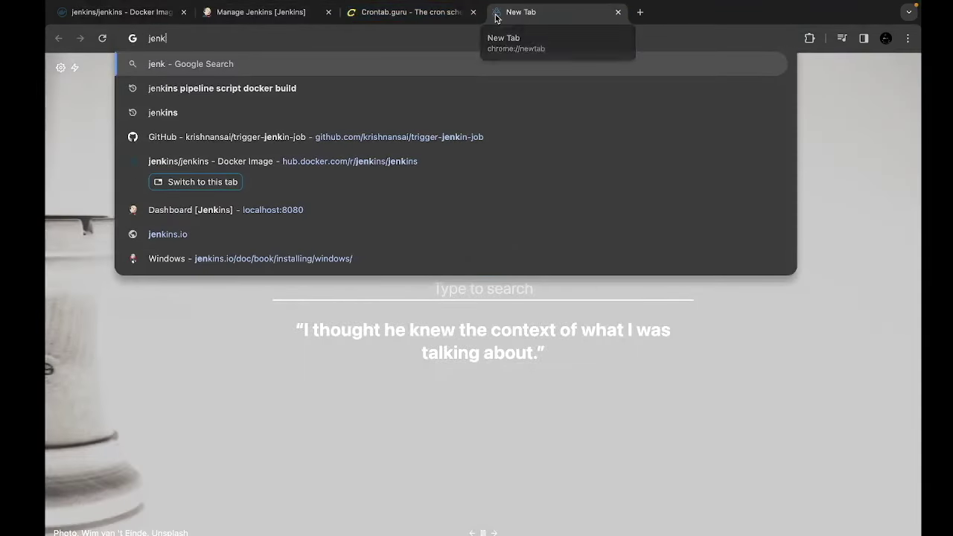
{"action": "type", "text": "ins pl"}
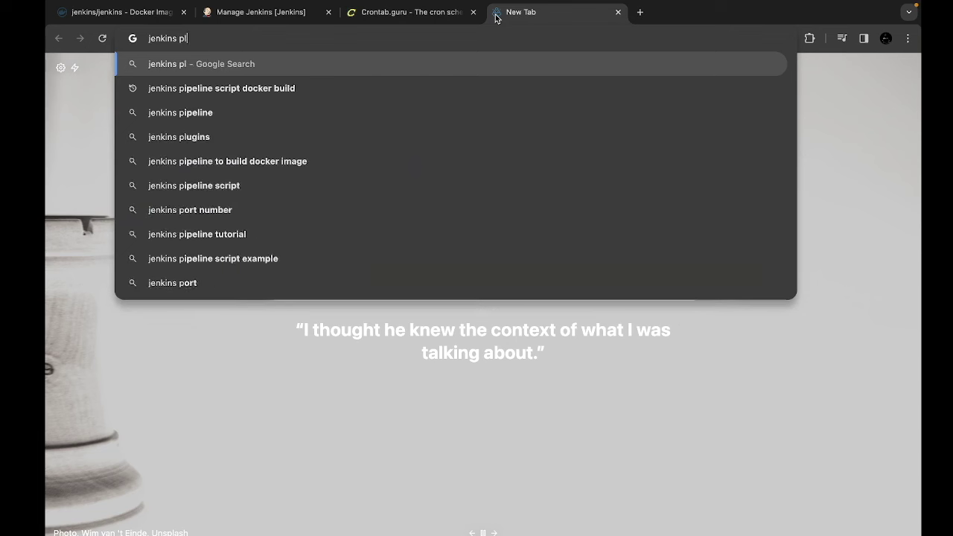
{"action": "key", "text": "Down"}
{"action": "key", "text": "Return"}
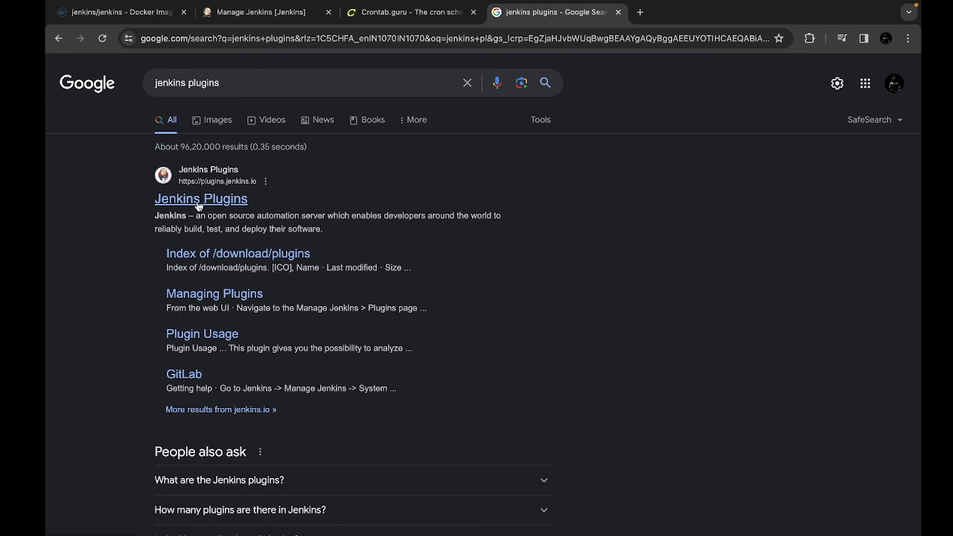
{"action": "left_click", "coordinate": [196, 199]}
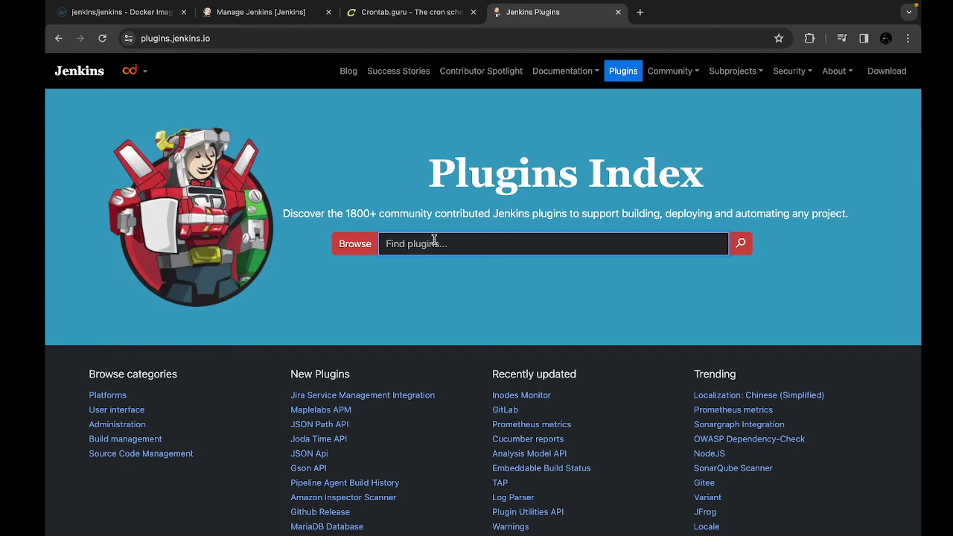
Step: Search the plugin index for 'role' and open the Role-based Authorization Strategy plugin page
{"action": "type", "text": "r"}
{"action": "type", "text": "ola"}
{"action": "type", "text": "l"}
{"action": "key", "text": "Return"}
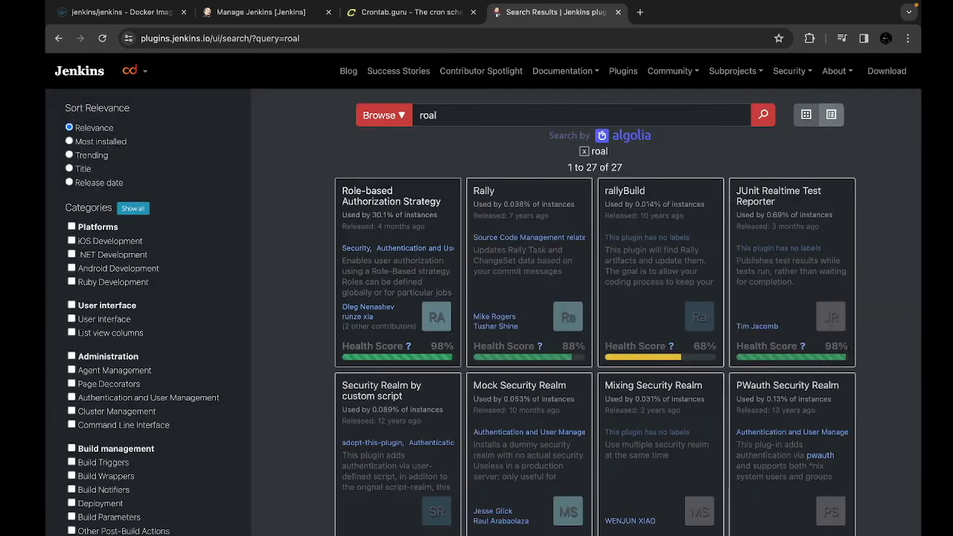
{"action": "left_click", "coordinate": [495, 119]}
{"action": "key", "text": "BackSpace"}
{"action": "key", "text": "BackSpace"}
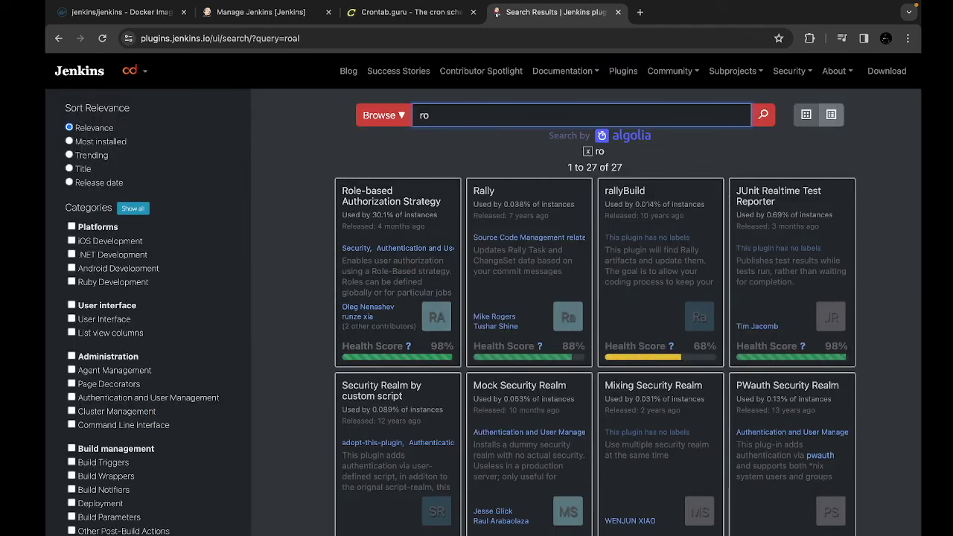
{"action": "type", "text": "le"}
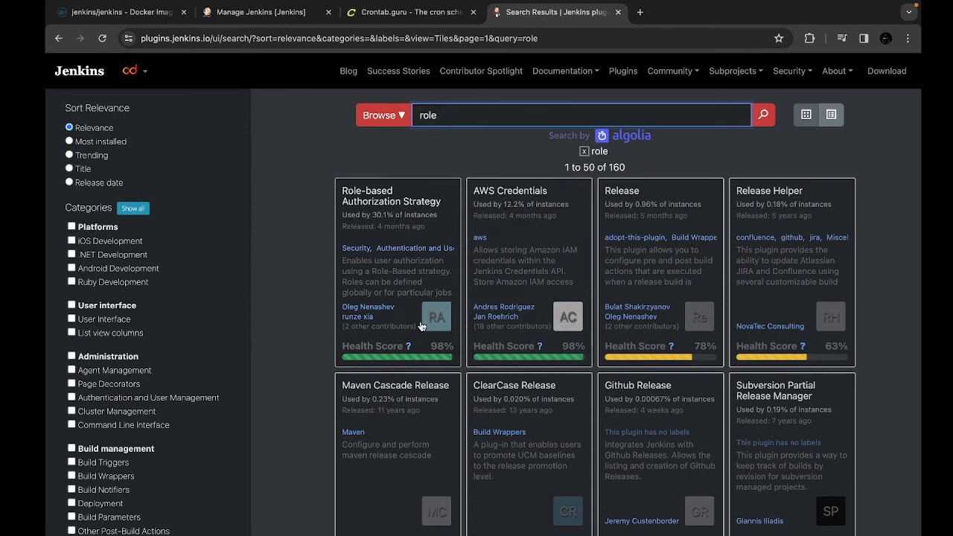
{"action": "left_click", "coordinate": [403, 272]}
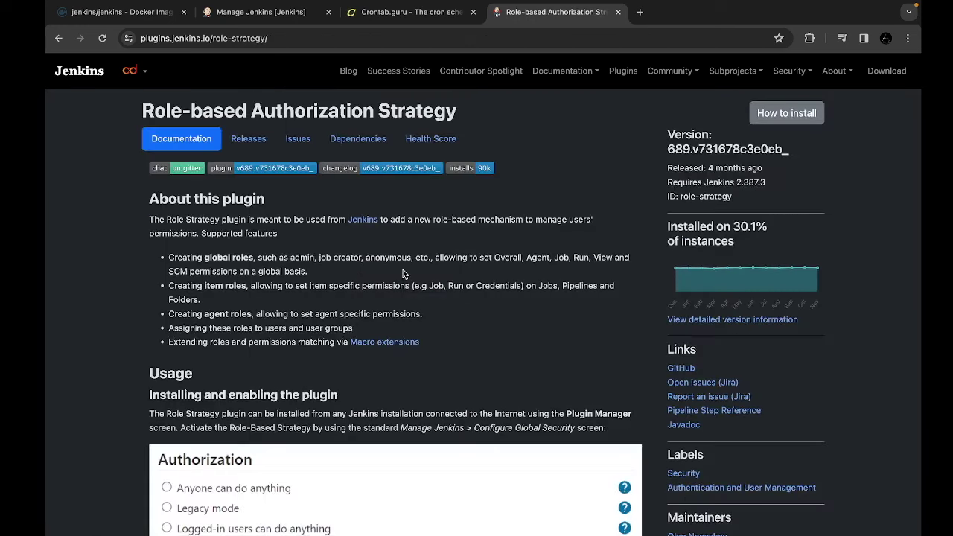
Step: View the plugin's Authorization screenshot, read its documentation, then return to the Manage Jenkins tab
{"action": "scroll", "coordinate": [314, 268], "scroll_direction": "down", "scroll_amount": 2}
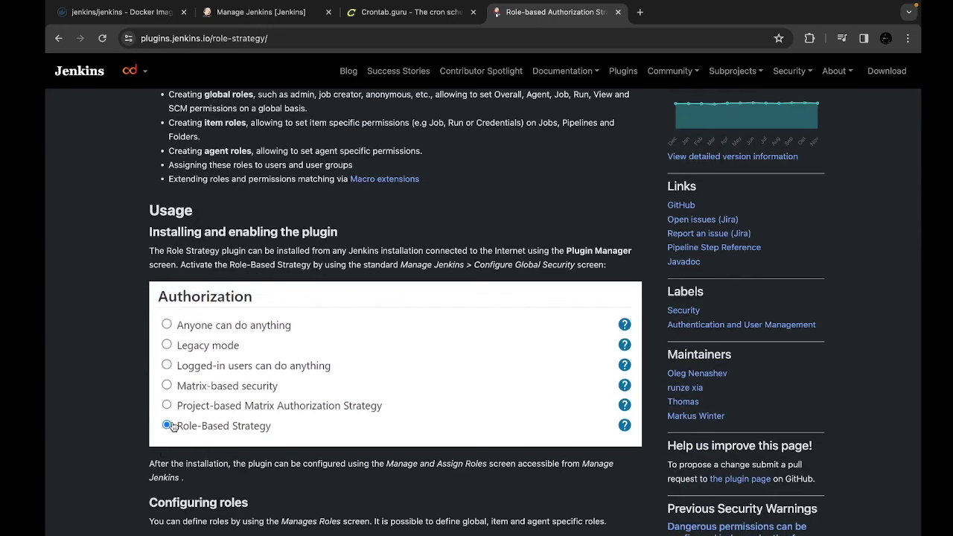
{"action": "left_click", "coordinate": [237, 433]}
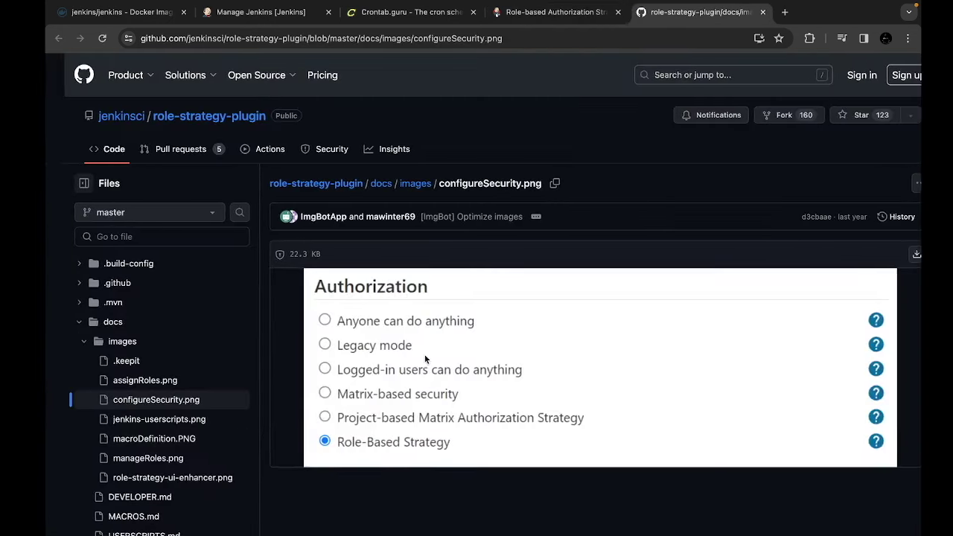
{"action": "left_click", "coordinate": [551, 12]}
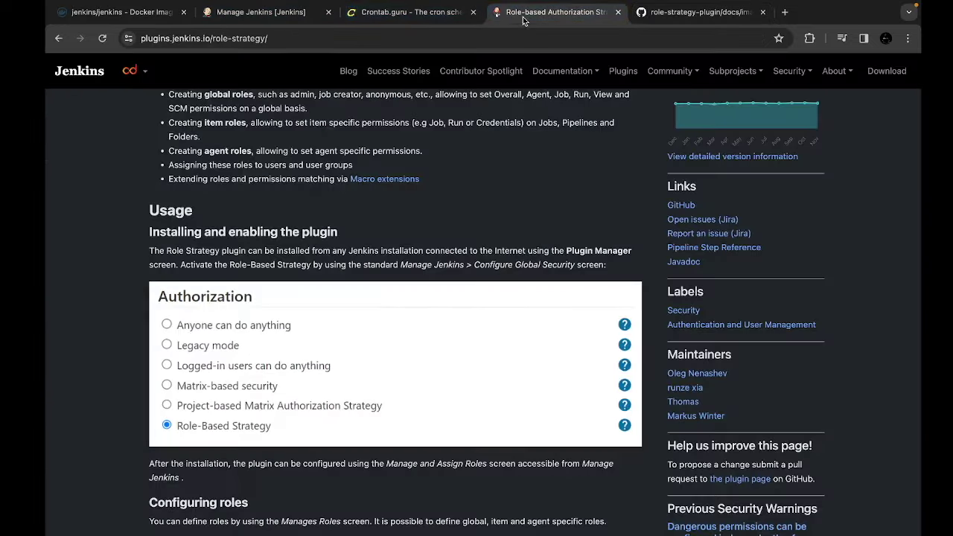
{"action": "scroll", "coordinate": [262, 401], "scroll_direction": "down", "scroll_amount": 7}
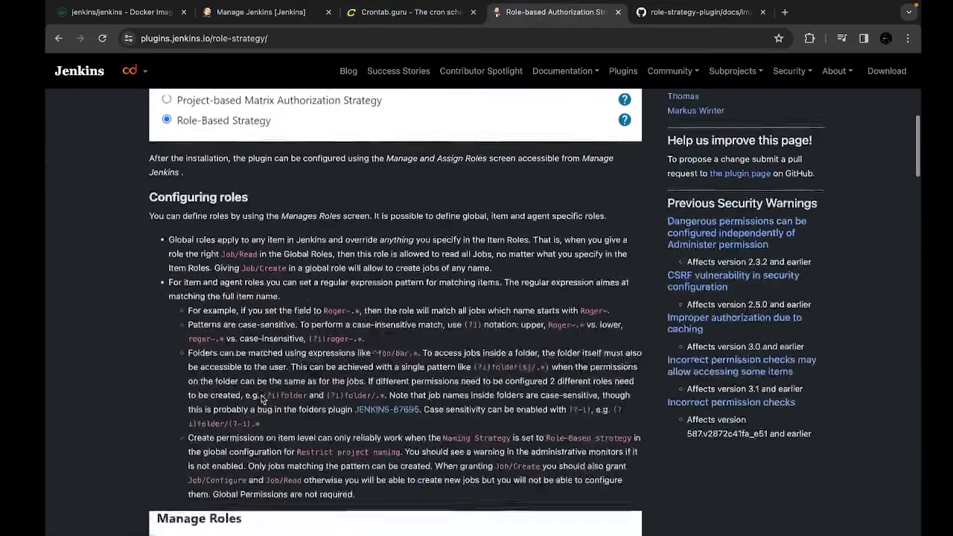
{"action": "scroll", "coordinate": [216, 458], "scroll_direction": "down", "scroll_amount": 10}
{"action": "scroll", "coordinate": [220, 461], "scroll_direction": "down", "scroll_amount": 15}
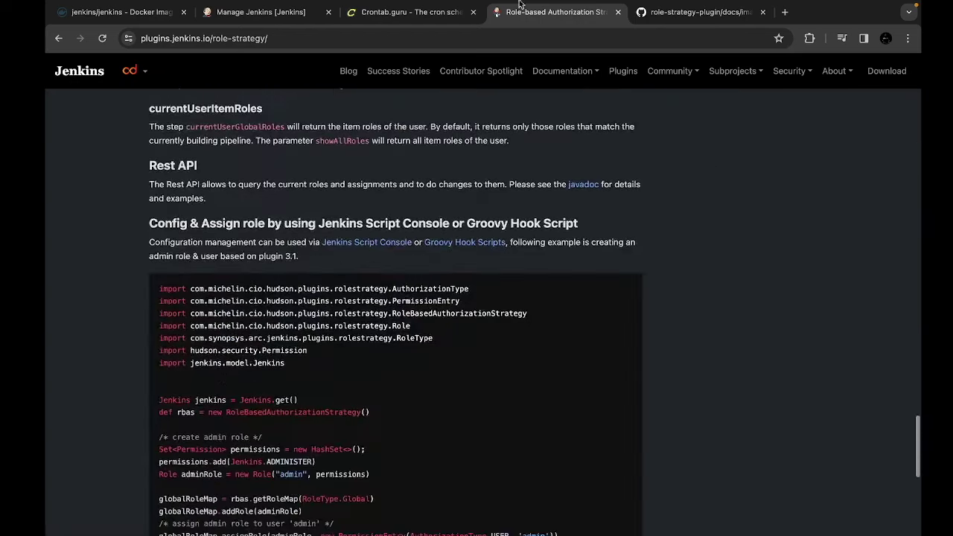
{"action": "left_click", "coordinate": [276, 15]}
{"action": "scroll", "coordinate": [266, 304], "scroll_direction": "up", "scroll_amount": 2}
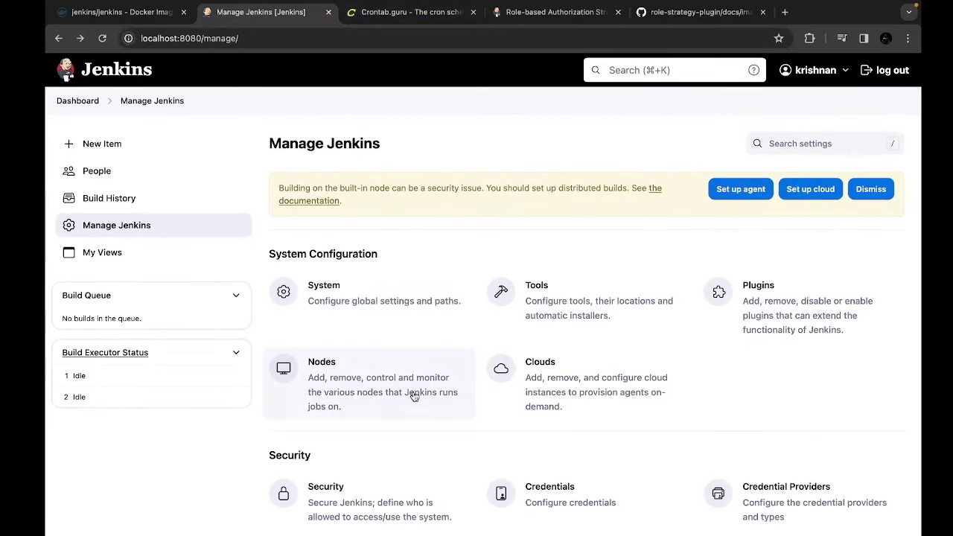
Step: Open the plugin manager and look through the installed plugins
{"action": "left_click", "coordinate": [786, 305]}
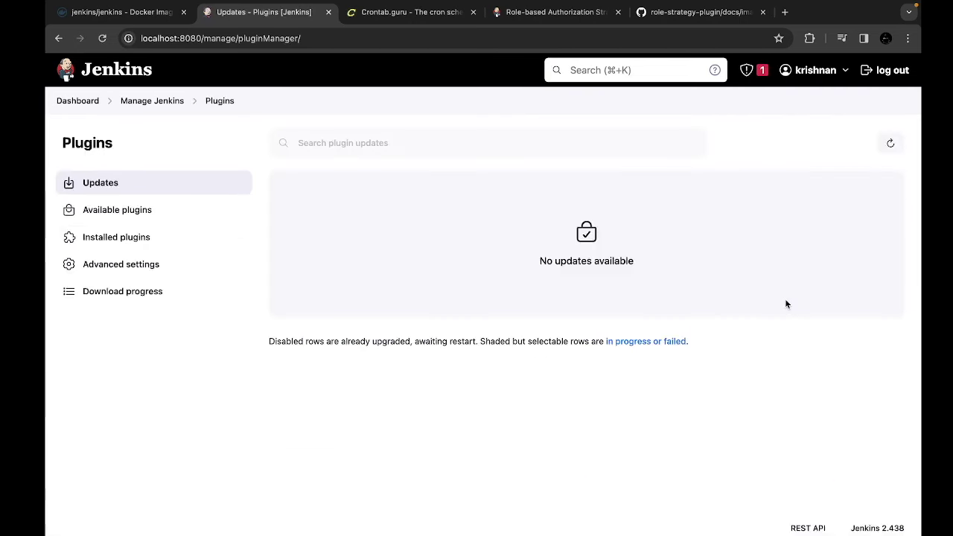
{"action": "left_click", "coordinate": [124, 244]}
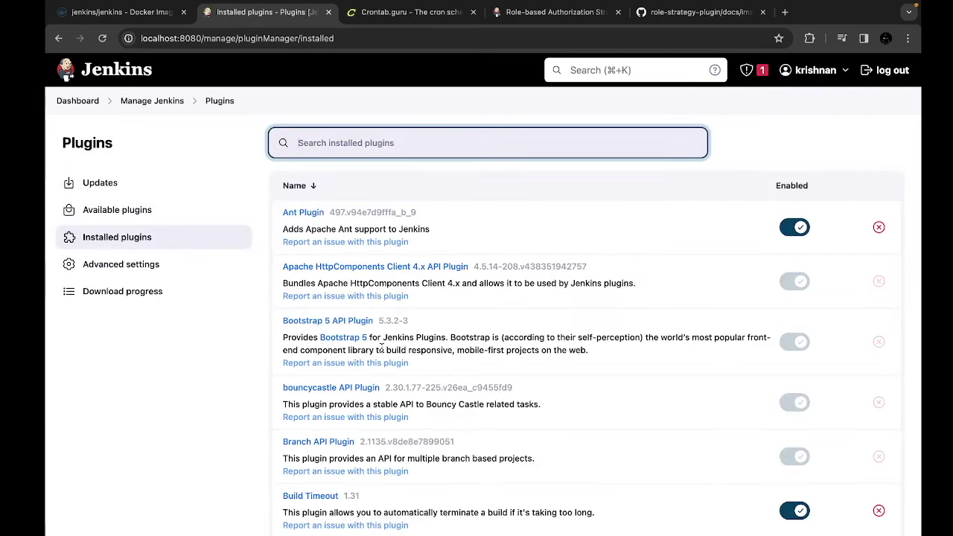
{"action": "scroll", "coordinate": [382, 347], "scroll_direction": "down", "scroll_amount": 10}
{"action": "scroll", "coordinate": [382, 347], "scroll_direction": "down", "scroll_amount": 10}
{"action": "scroll", "coordinate": [379, 347], "scroll_direction": "up", "scroll_amount": 20}
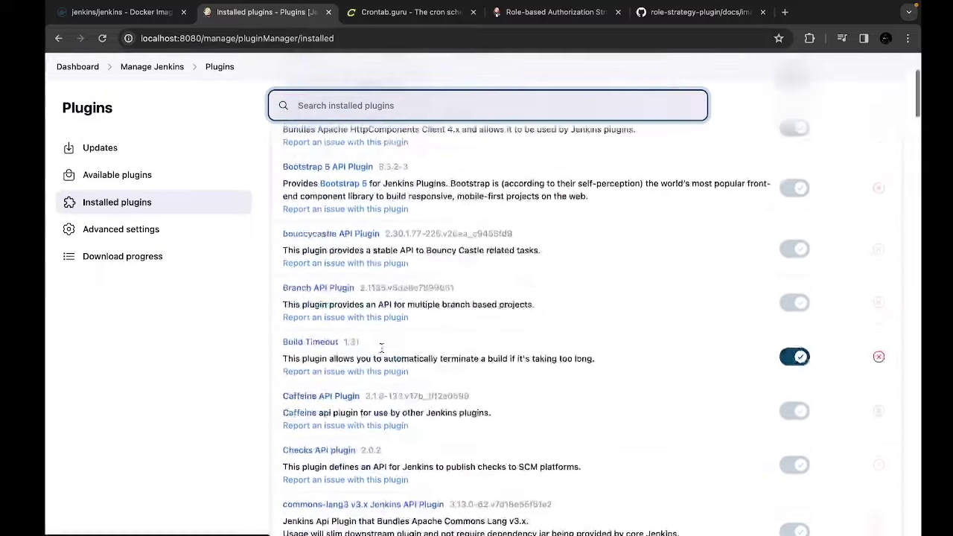
Step: Find Role-based Authorization Strategy under Available plugins by searching 'role', install it, and watch download progress
{"action": "left_click", "coordinate": [113, 213]}
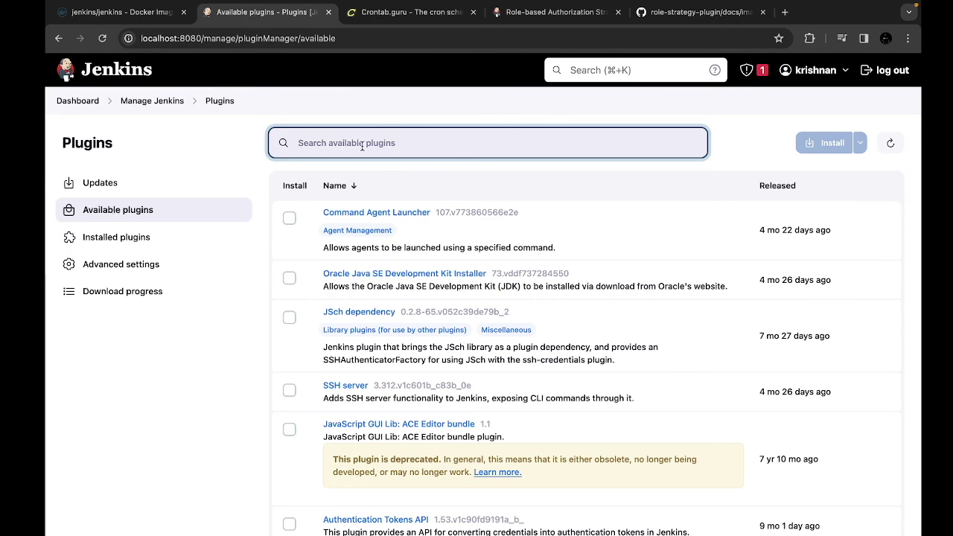
{"action": "type", "text": "role"}
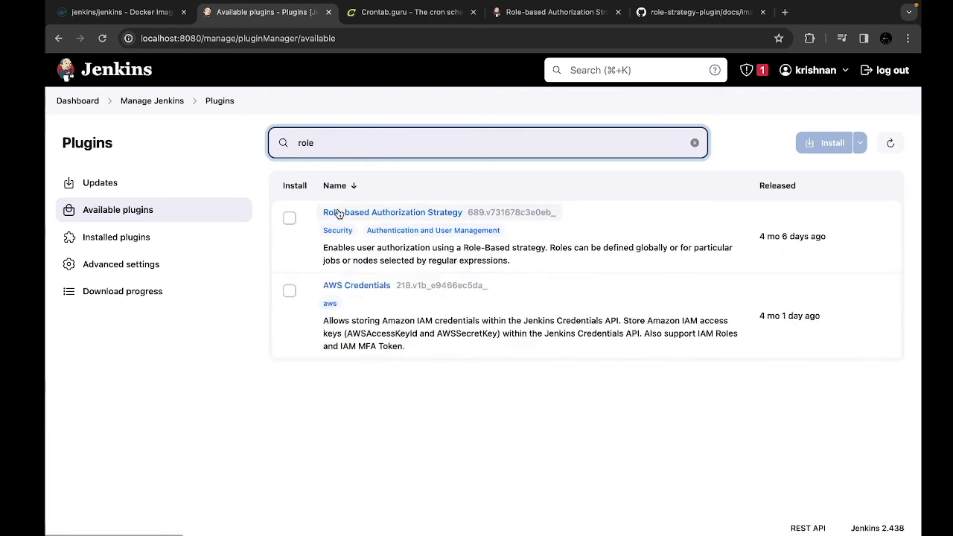
{"action": "left_click", "coordinate": [338, 214]}
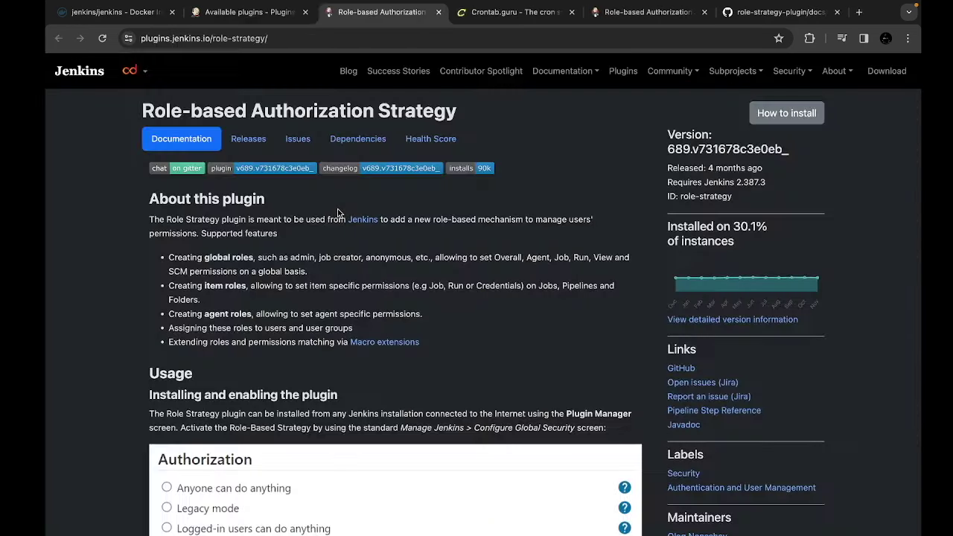
{"action": "left_click", "coordinate": [230, 14]}
{"action": "left_click", "coordinate": [289, 218]}
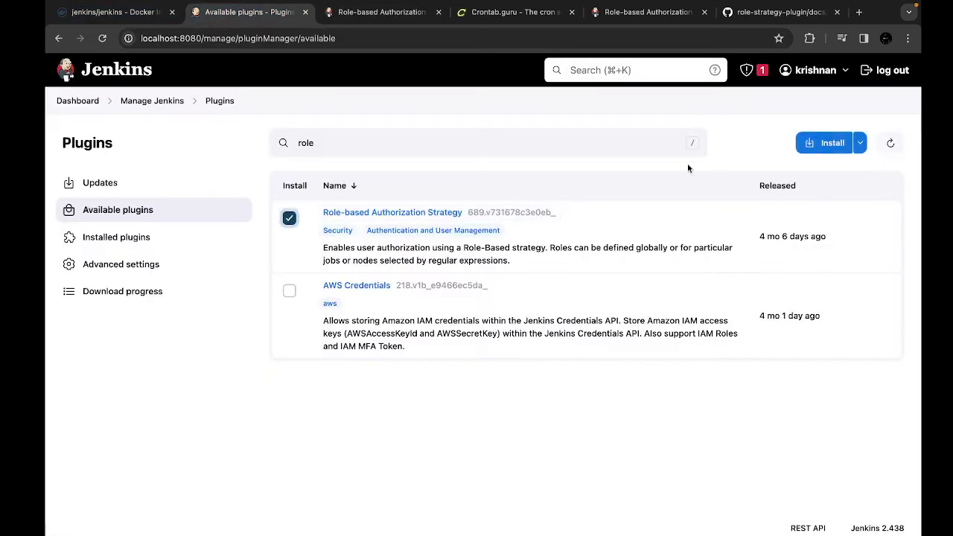
{"action": "left_click", "coordinate": [842, 143]}
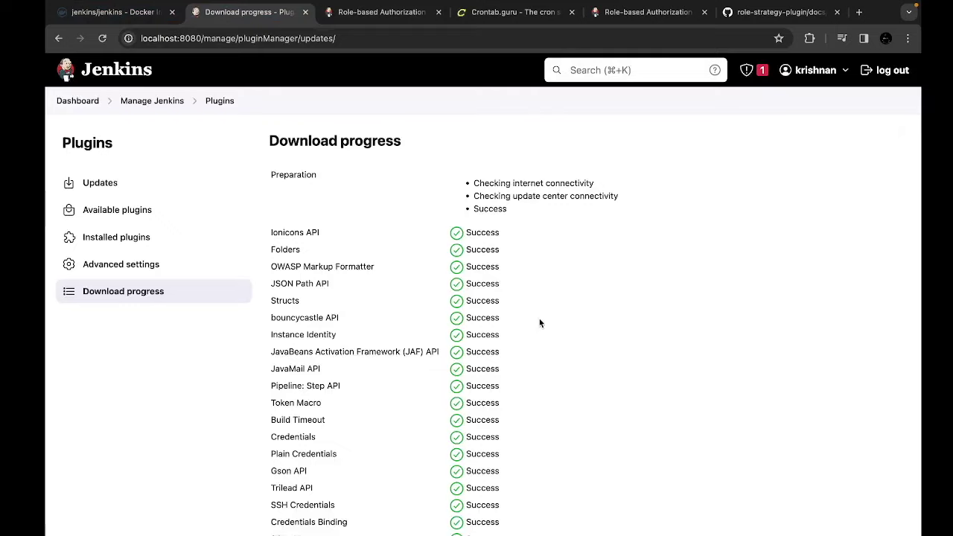
{"action": "scroll", "coordinate": [541, 323], "scroll_direction": "down", "scroll_amount": 10}
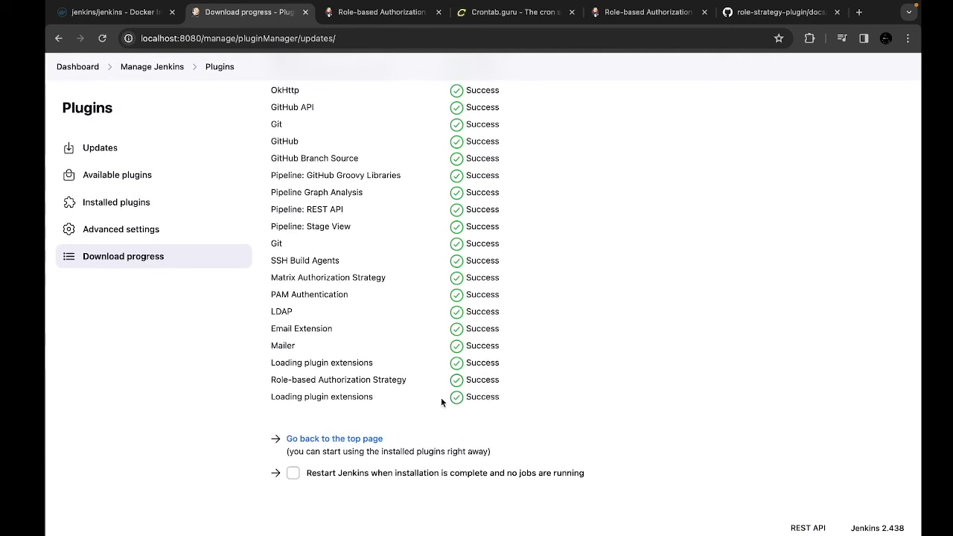
{"action": "scroll", "coordinate": [442, 400], "scroll_direction": "up", "scroll_amount": 1}
{"action": "scroll", "coordinate": [440, 402], "scroll_direction": "up", "scroll_amount": 15}
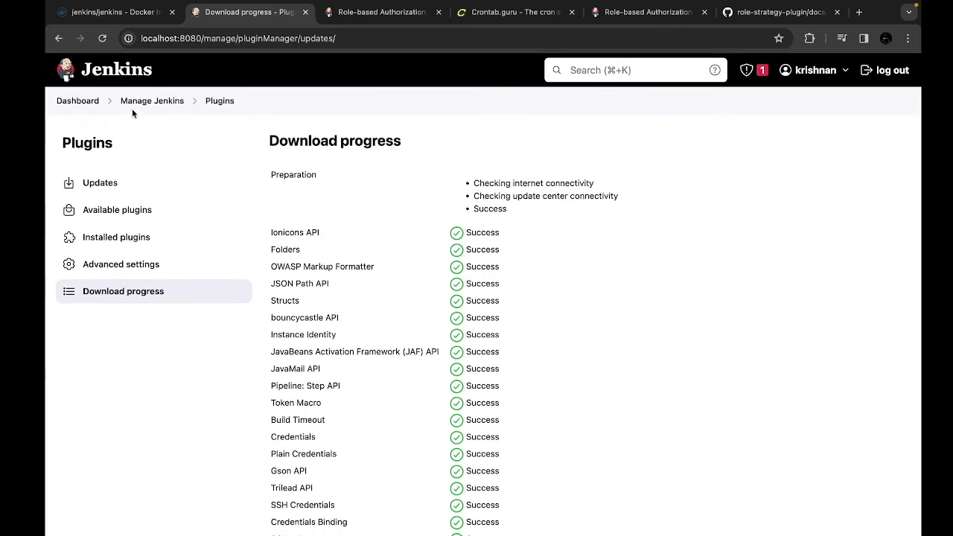
Step: Go from the Dashboard through Manage Jenkins to the Security settings
{"action": "left_click", "coordinate": [75, 102]}
{"action": "left_click", "coordinate": [95, 230]}
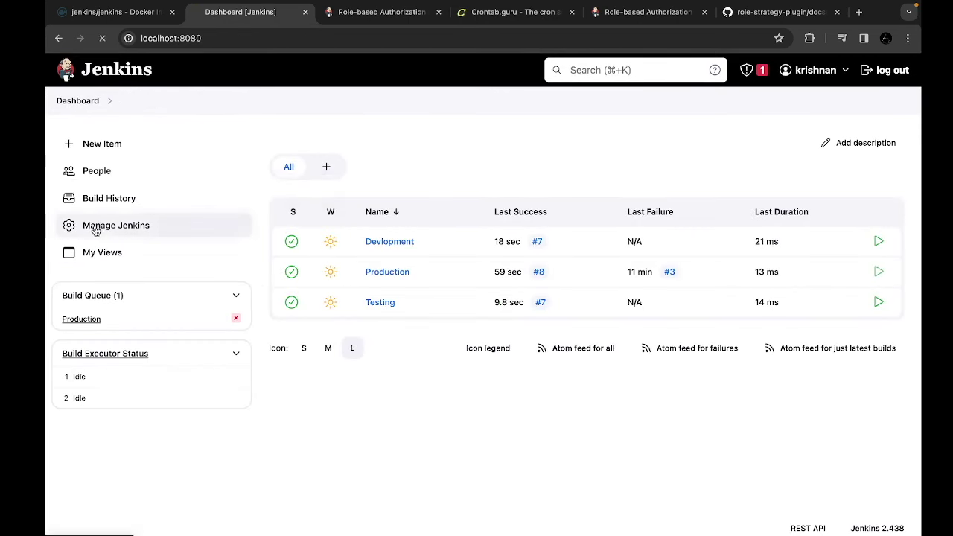
{"action": "scroll", "coordinate": [345, 291], "scroll_direction": "down", "scroll_amount": 5}
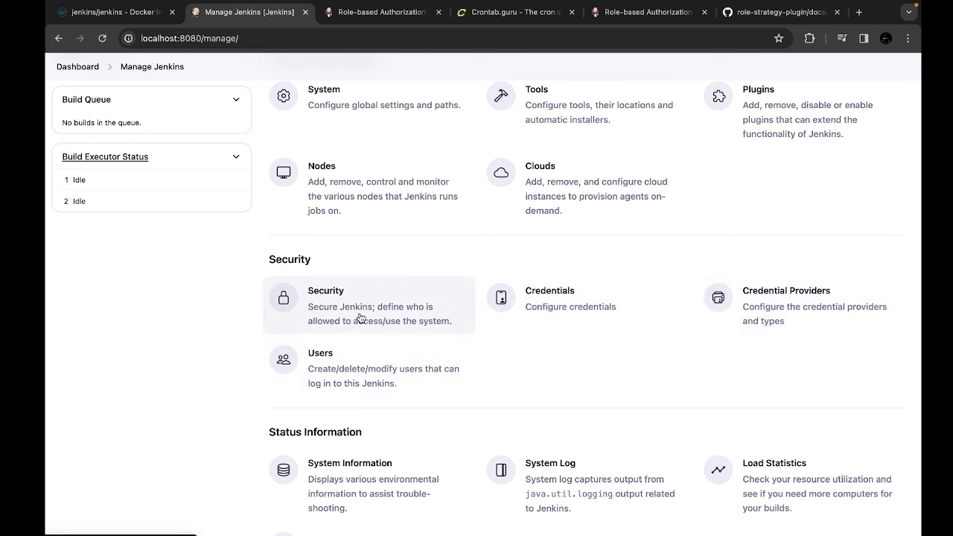
{"action": "left_click", "coordinate": [360, 318]}
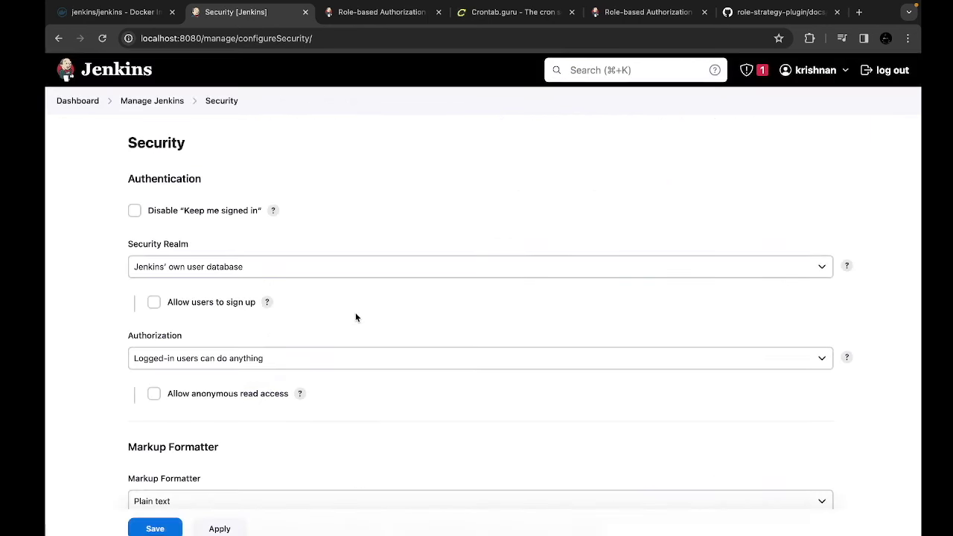
{"action": "scroll", "coordinate": [278, 321], "scroll_direction": "down", "scroll_amount": 1}
Step: Set Authorization to Role-Based Strategy, save, and open the Users list
{"action": "left_click", "coordinate": [212, 342]}
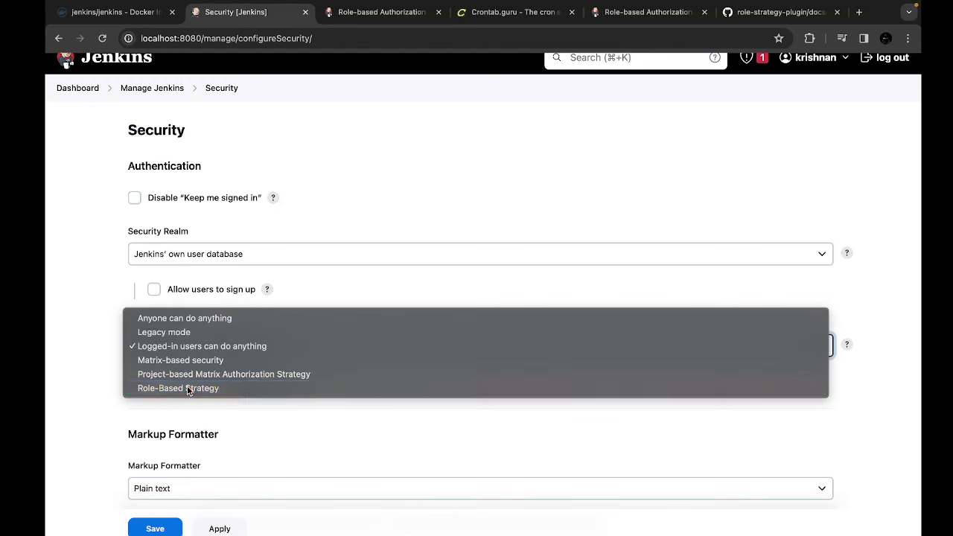
{"action": "left_click", "coordinate": [188, 389]}
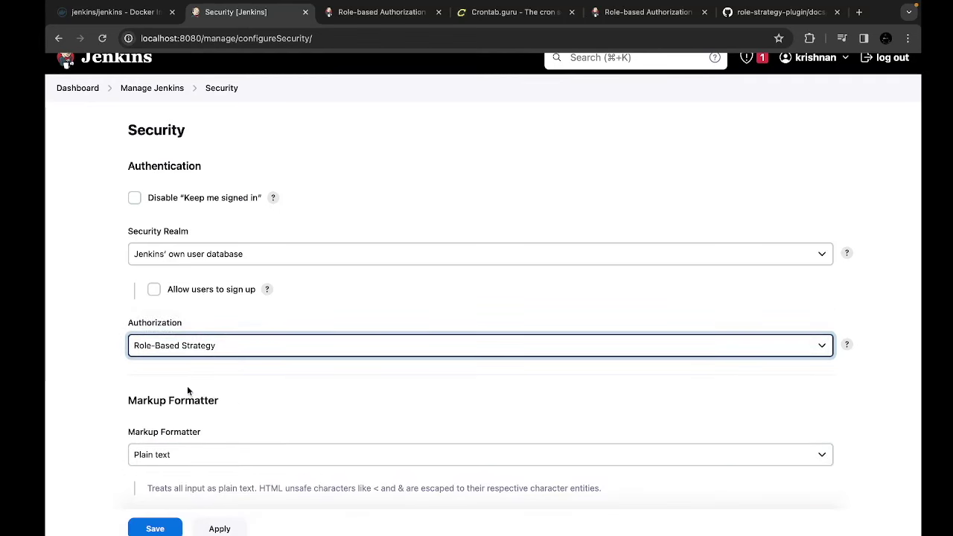
{"action": "left_click", "coordinate": [155, 529]}
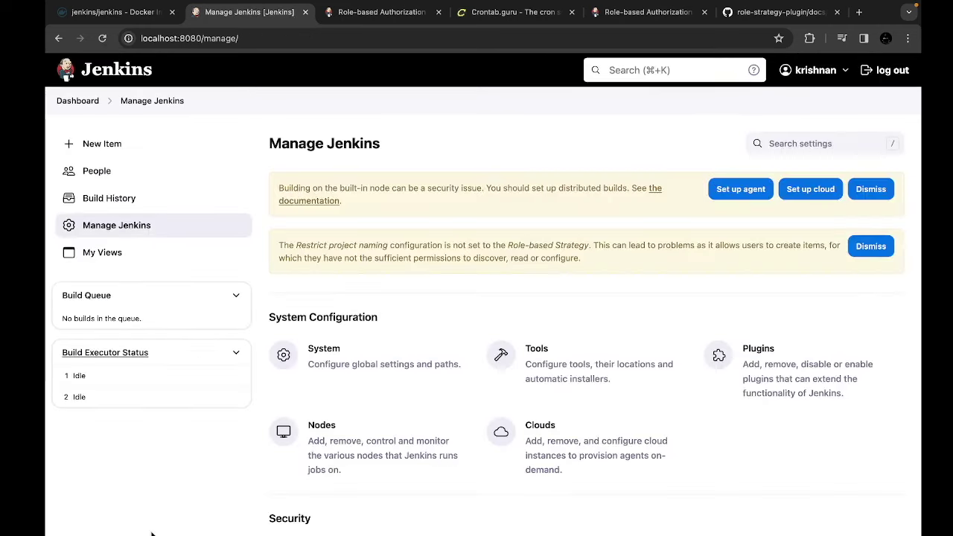
{"action": "scroll", "coordinate": [434, 426], "scroll_direction": "down", "scroll_amount": 5}
{"action": "scroll", "coordinate": [433, 426], "scroll_direction": "up", "scroll_amount": 1}
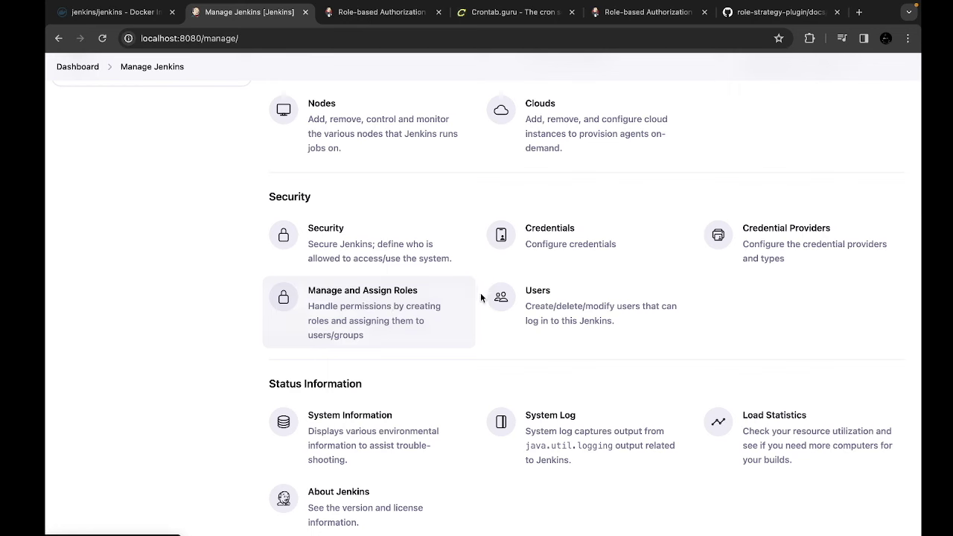
{"action": "left_click", "coordinate": [571, 302]}
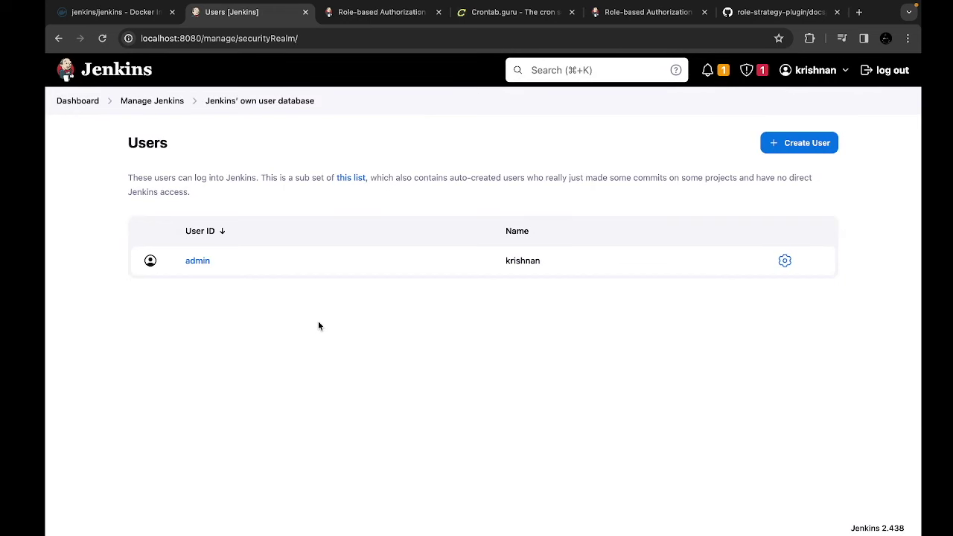
Step: Create user 'user1' with a password, confirmation, the user's full name and e-mail address
{"action": "left_click", "coordinate": [792, 144]}
{"action": "type", "text": "user1"}
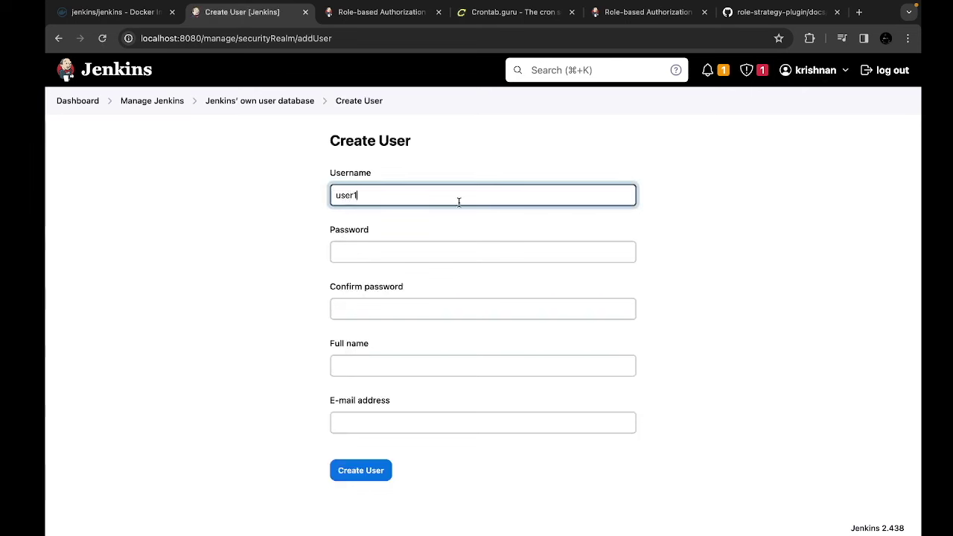
{"action": "left_click", "coordinate": [417, 248]}
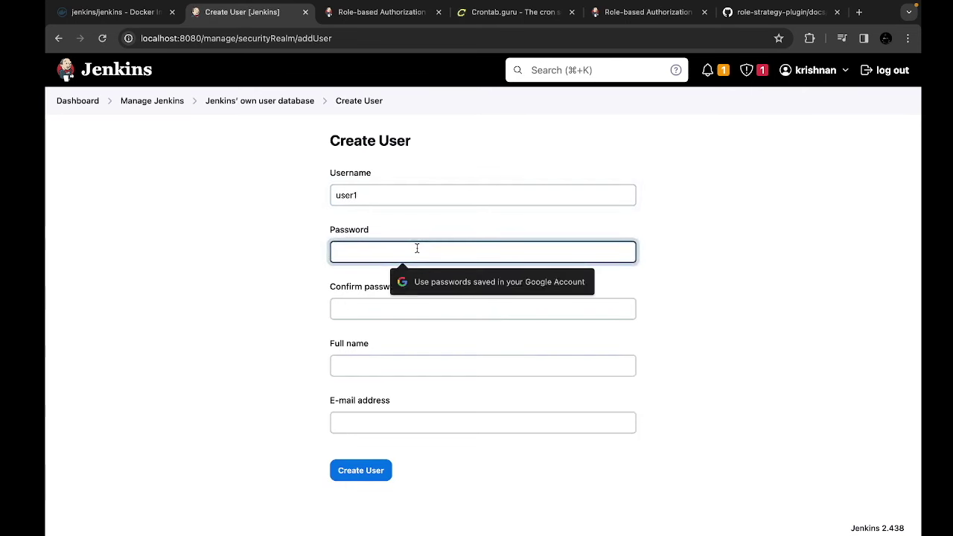
{"action": "left_click", "coordinate": [370, 308]}
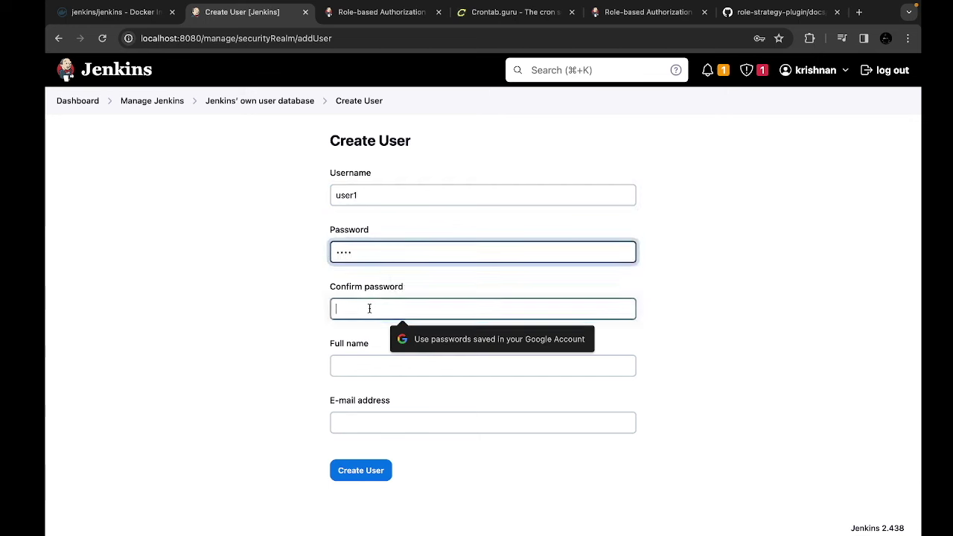
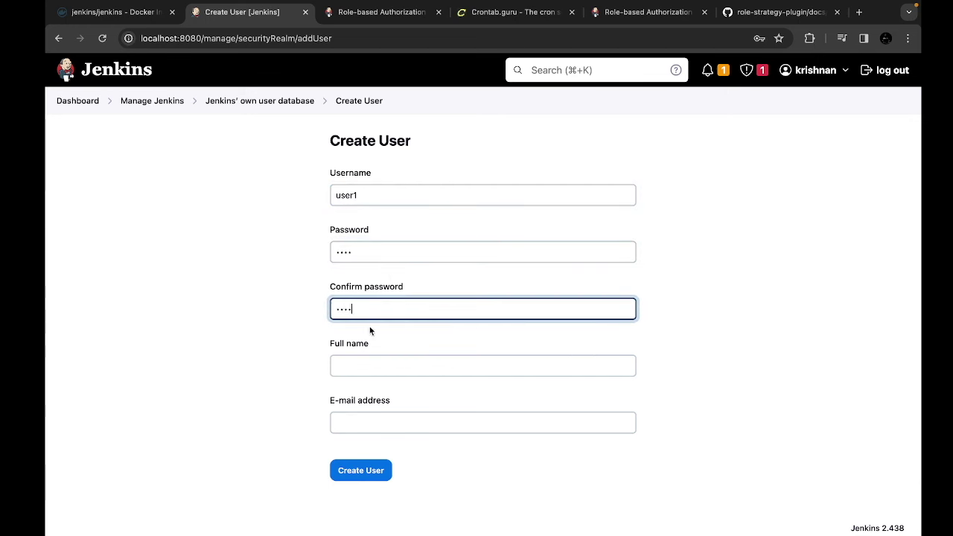
{"action": "left_click", "coordinate": [364, 359]}
{"action": "type", "text": "sai"}
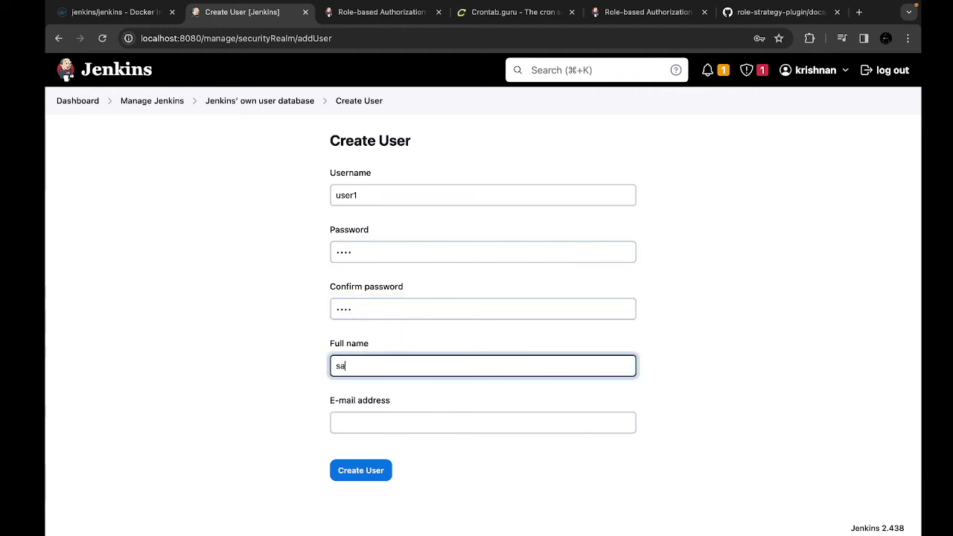
{"action": "left_click", "coordinate": [368, 422]}
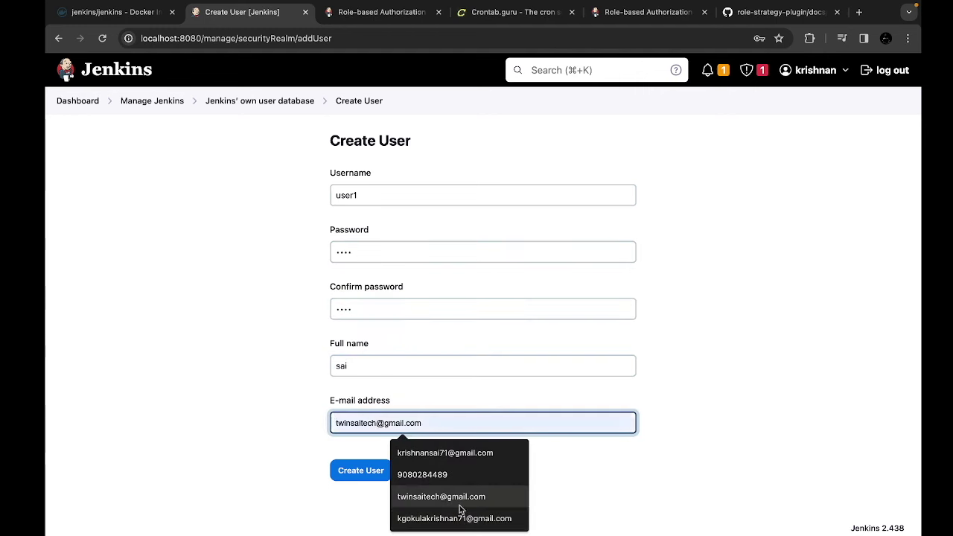
{"action": "left_click", "coordinate": [453, 498]}
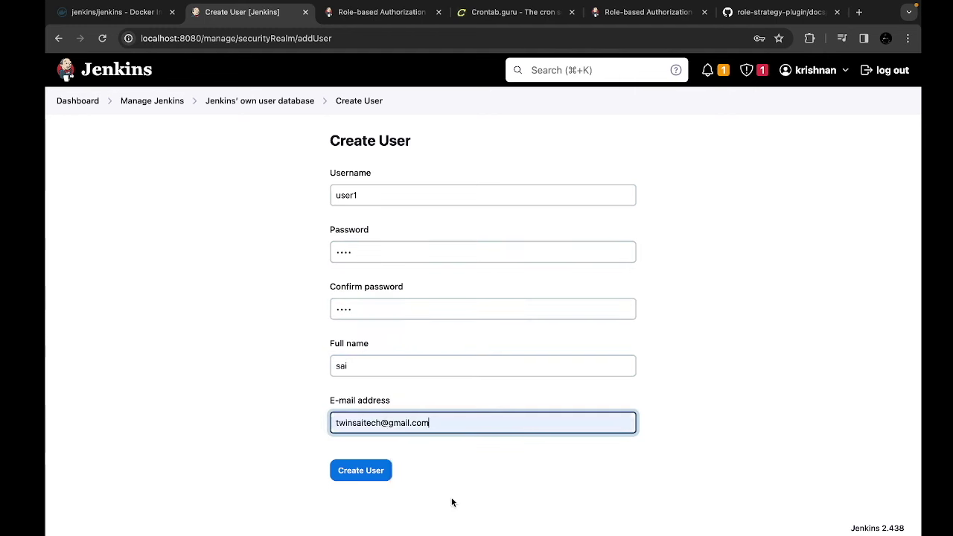
{"action": "left_click", "coordinate": [360, 470]}
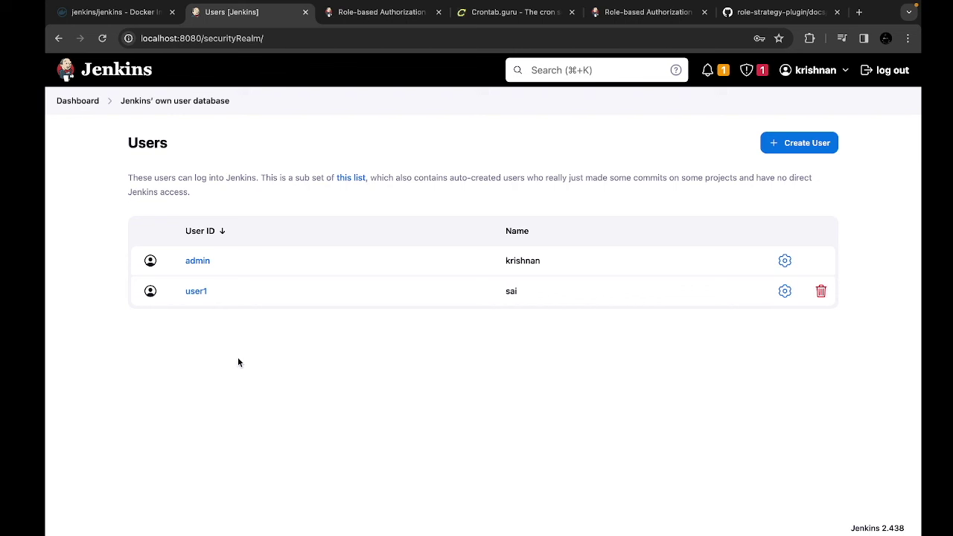
Step: Create user 'user2' with a password, confirmation, the user's full name and a suggested e-mail
{"action": "left_click", "coordinate": [794, 144]}
{"action": "type", "text": "us"}
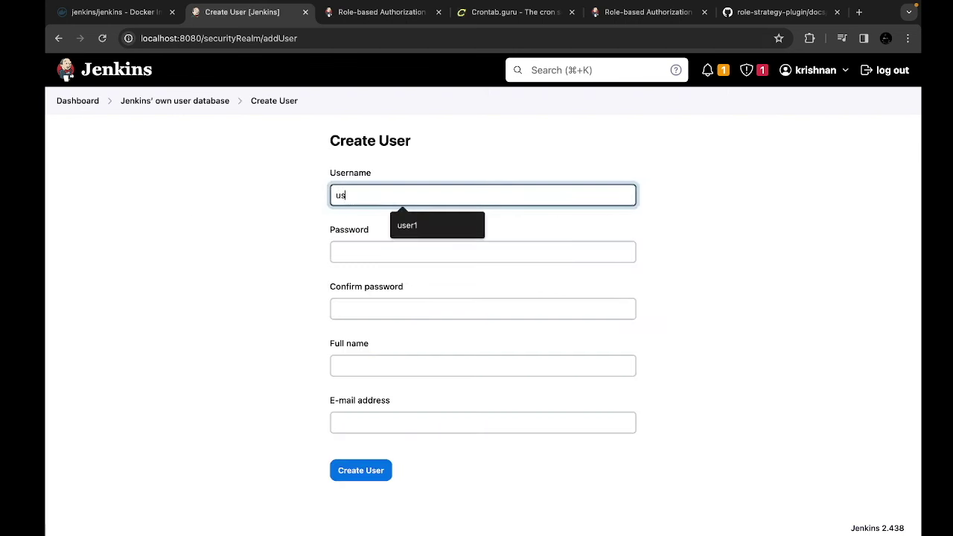
{"action": "type", "text": "er2"}
{"action": "left_click", "coordinate": [569, 257]}
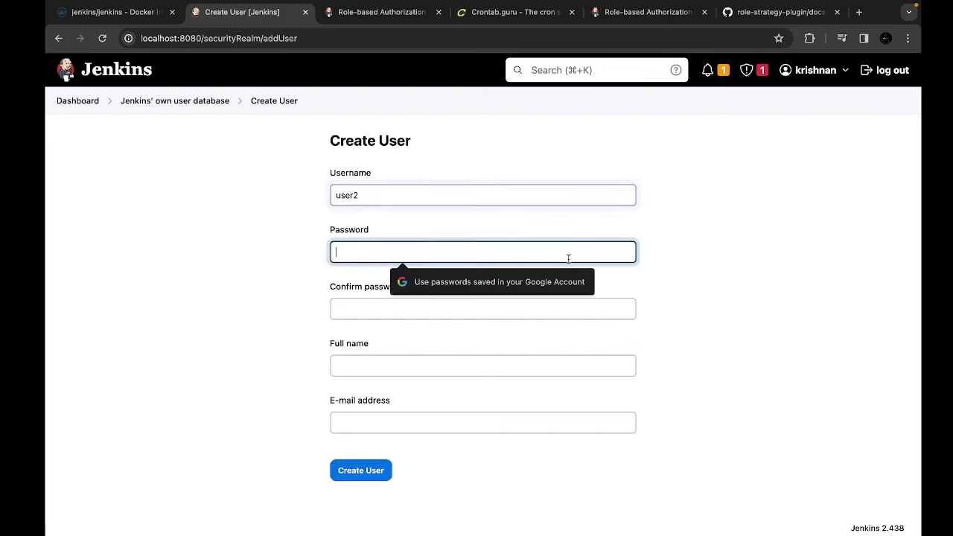
{"action": "left_click", "coordinate": [502, 306]}
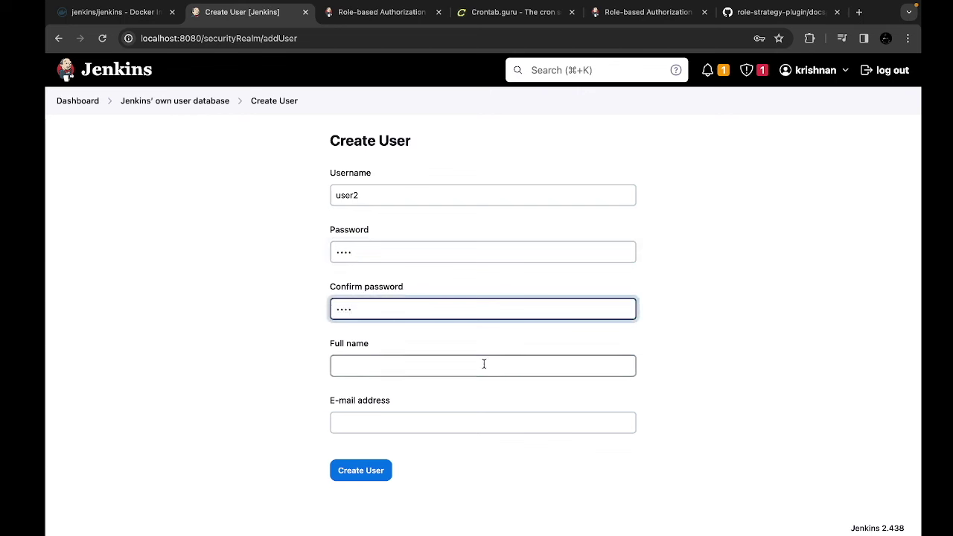
{"action": "left_click", "coordinate": [482, 364]}
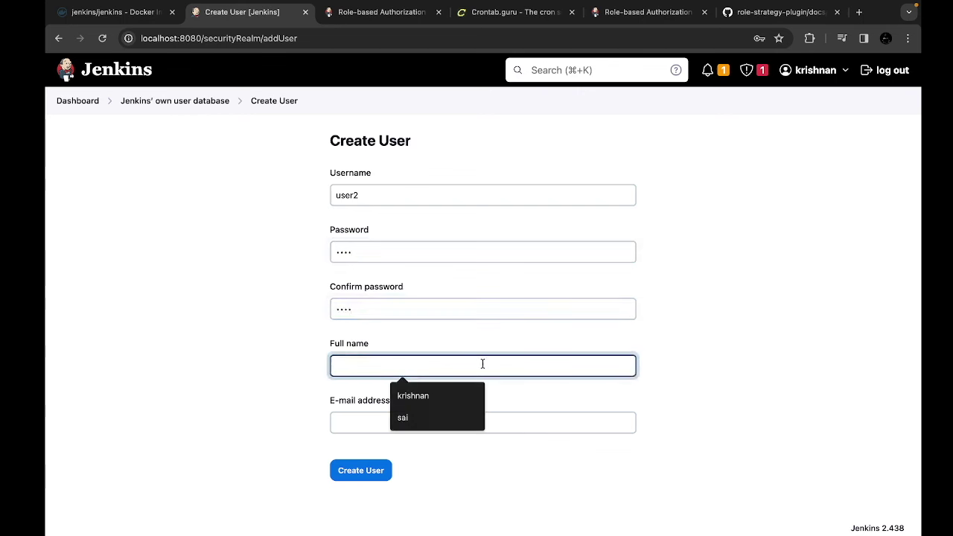
{"action": "type", "text": "gokul"}
{"action": "left_click", "coordinate": [434, 425]}
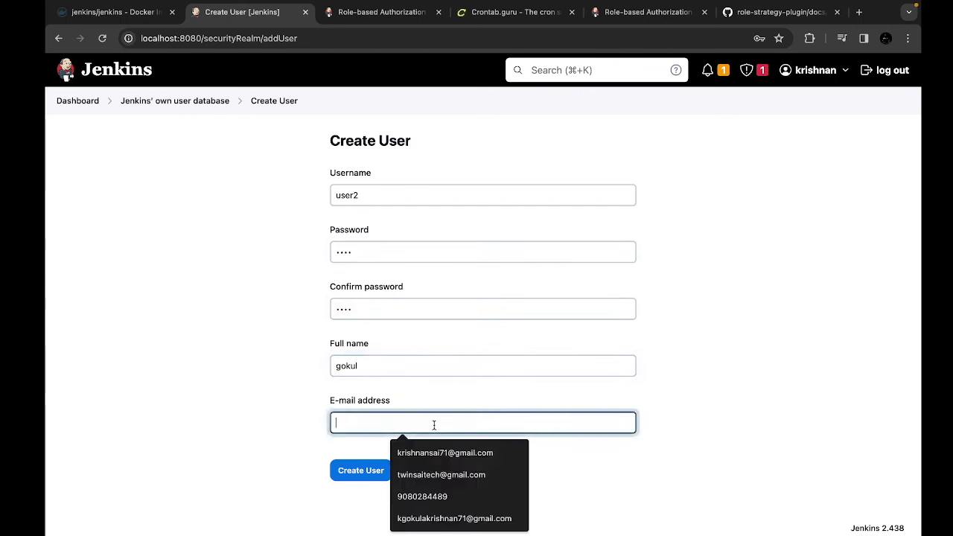
{"action": "left_click", "coordinate": [447, 519]}
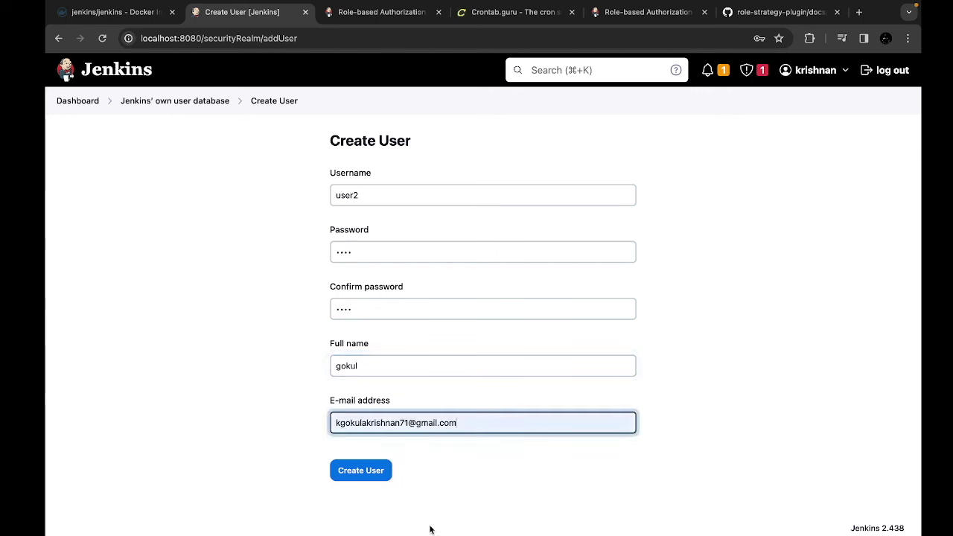
{"action": "left_click", "coordinate": [359, 472]}
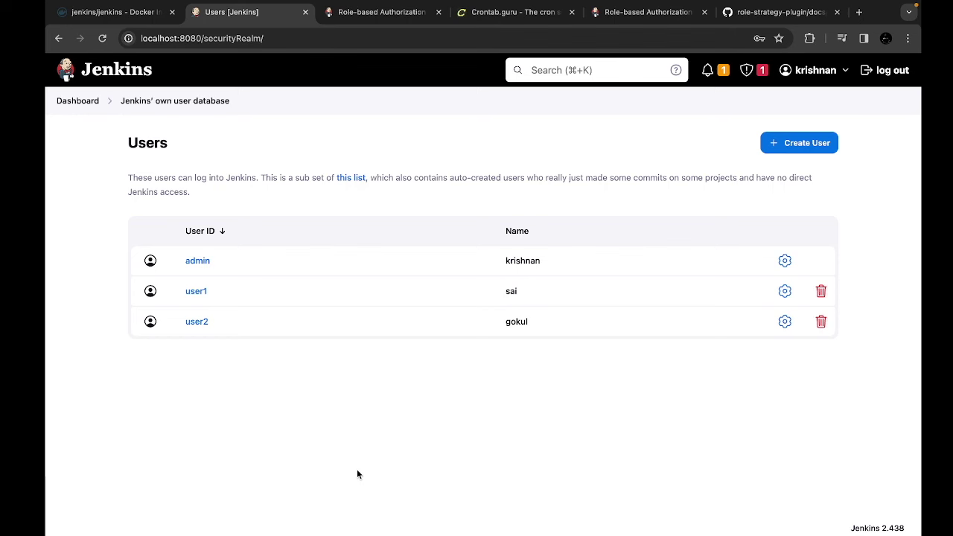
Step: Go from the Dashboard via Manage Jenkins to Manage and Assign Roles > Manage Roles
{"action": "left_click", "coordinate": [67, 102]}
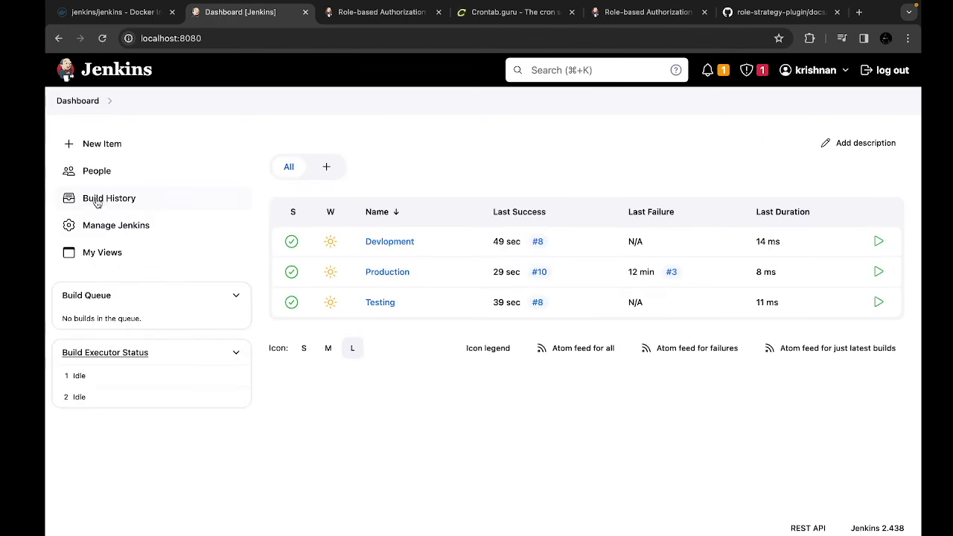
{"action": "left_click", "coordinate": [104, 227]}
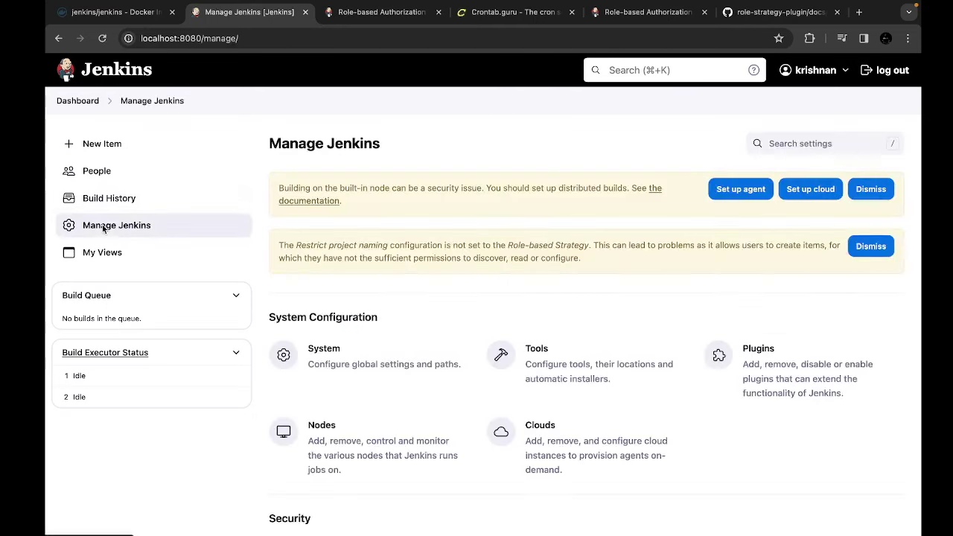
{"action": "scroll", "coordinate": [366, 368], "scroll_direction": "down", "scroll_amount": 5}
{"action": "scroll", "coordinate": [366, 368], "scroll_direction": "down", "scroll_amount": 2}
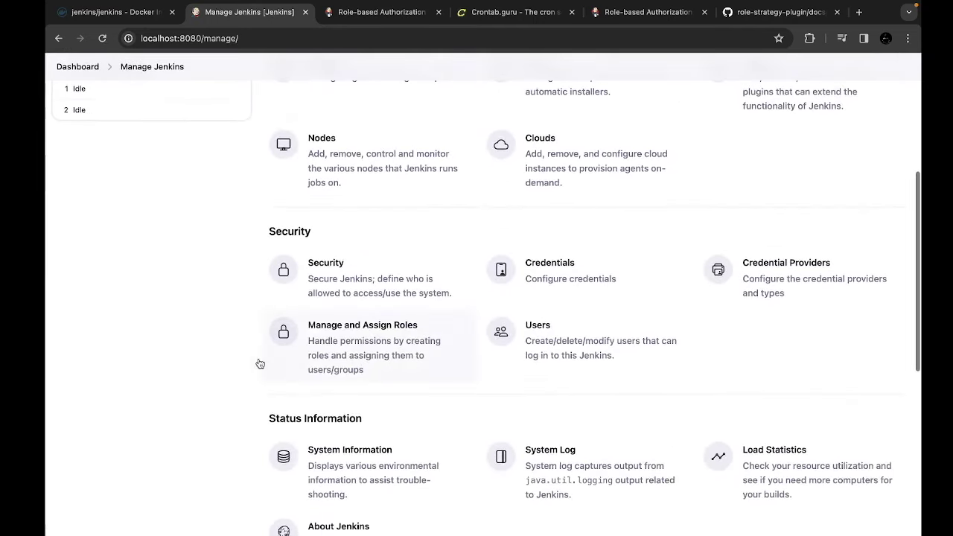
{"action": "left_click", "coordinate": [358, 342]}
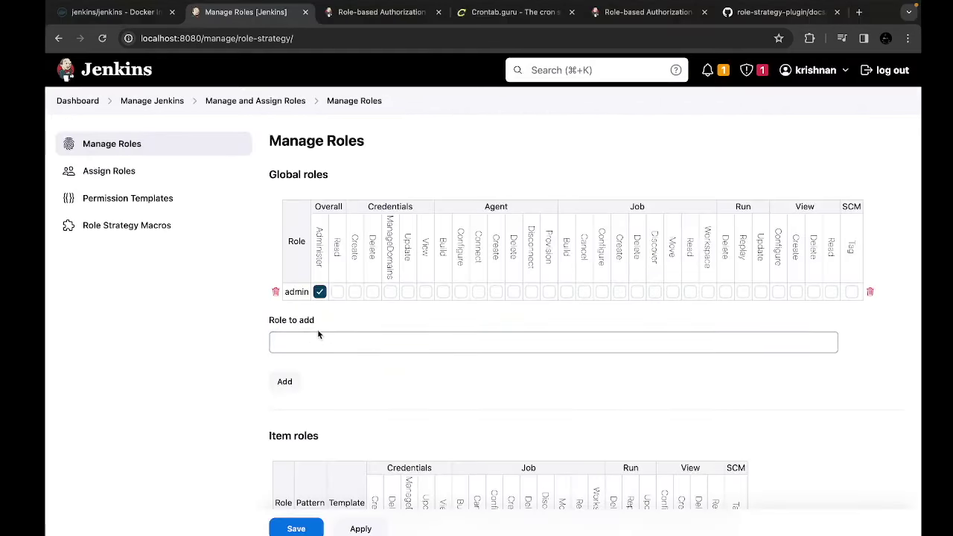
Step: Add a global role named 'devloper' beneath admin in the Global roles table
{"action": "scroll", "coordinate": [317, 329], "scroll_direction": "down", "scroll_amount": 2}
{"action": "left_click", "coordinate": [286, 302]}
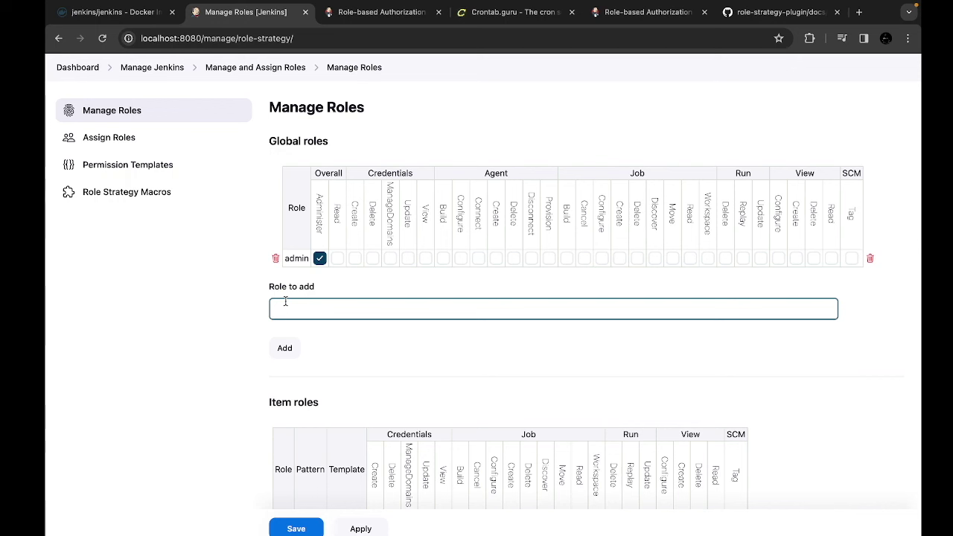
{"action": "left_click", "coordinate": [285, 301]}
{"action": "type", "text": "devo"}
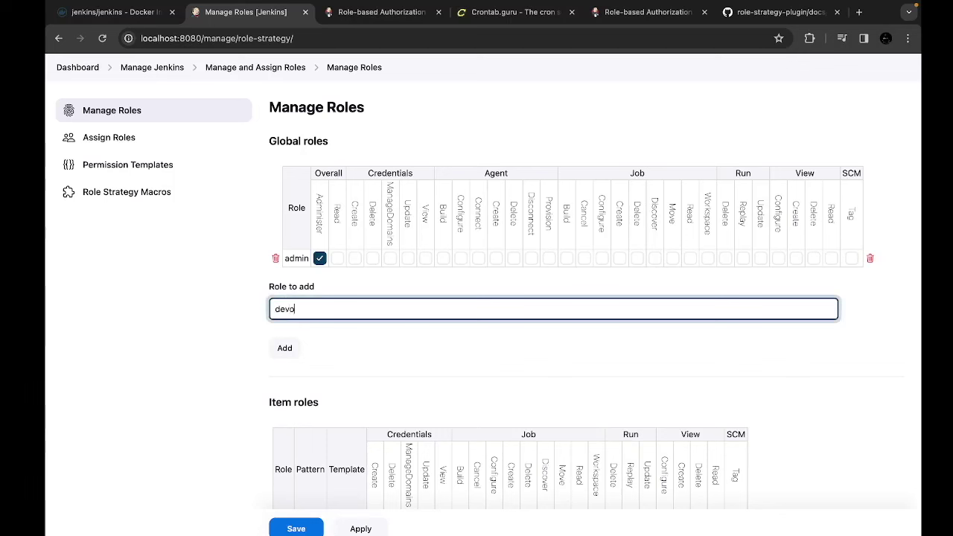
{"action": "key", "text": "BackSpace"}
{"action": "type", "text": "loper"}
{"action": "left_click", "coordinate": [282, 352]}
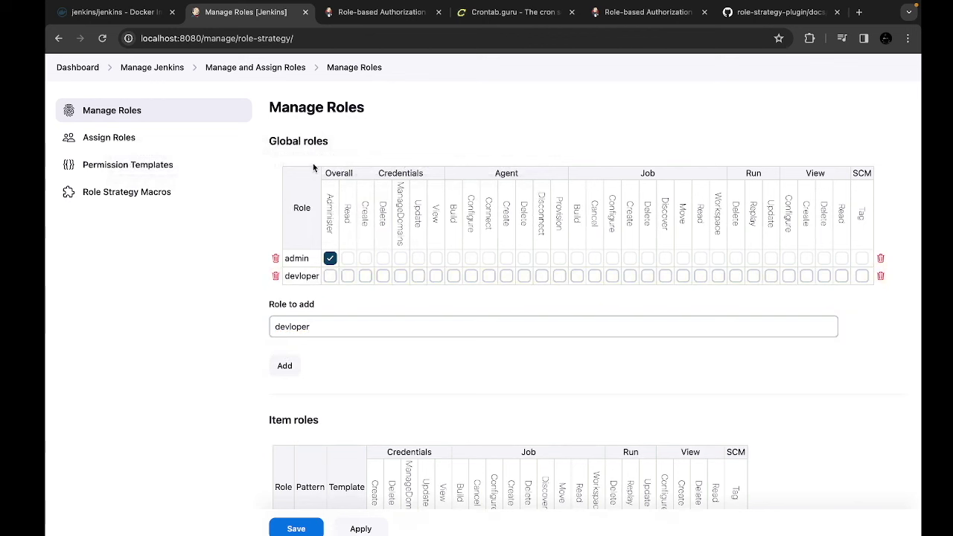
{"action": "triple_click", "coordinate": [308, 141]}
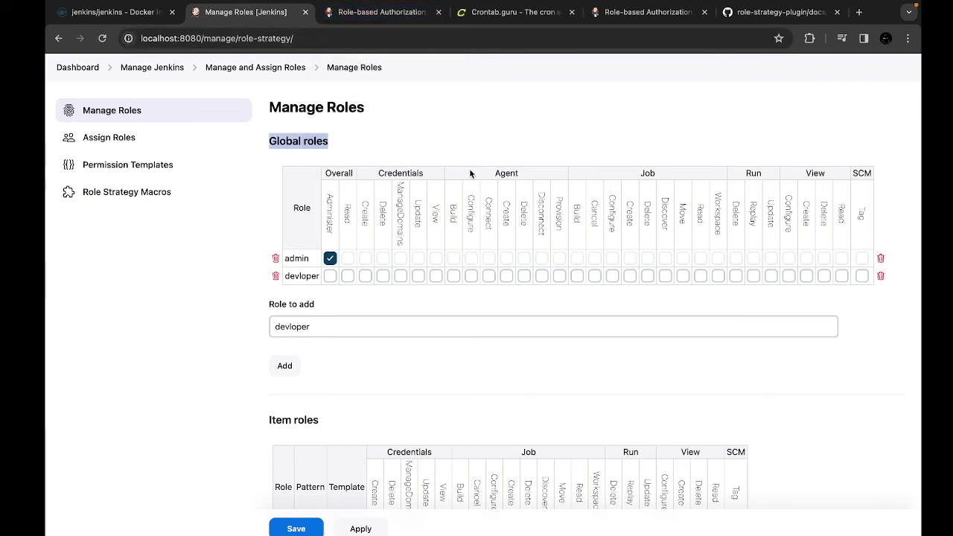
{"action": "scroll", "coordinate": [469, 168], "scroll_direction": "down", "scroll_amount": 3}
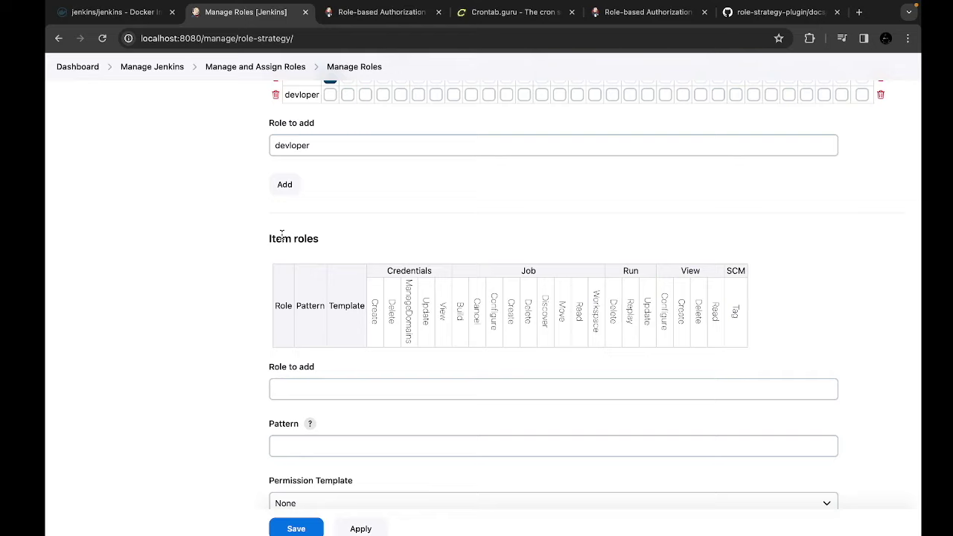
{"action": "scroll", "coordinate": [281, 236], "scroll_direction": "down", "scroll_amount": 6}
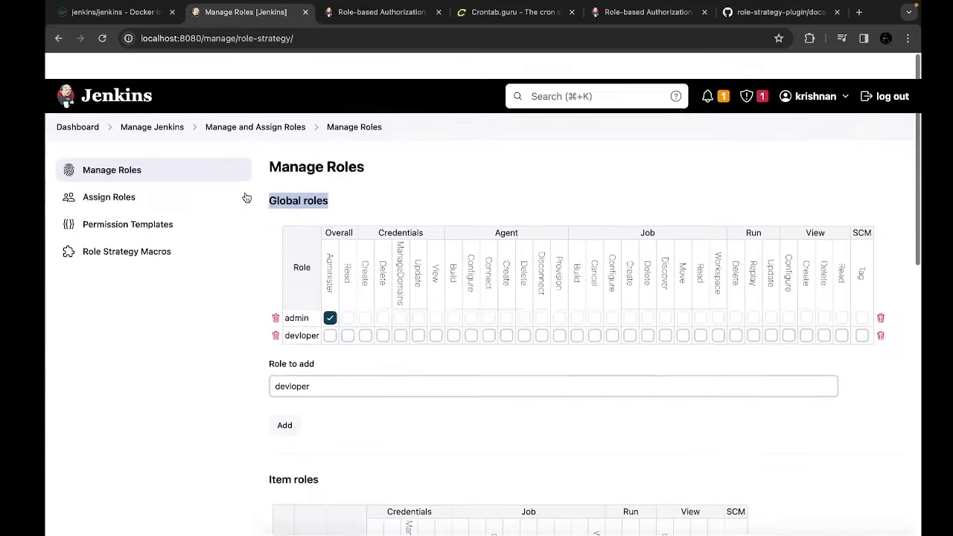
{"action": "scroll", "coordinate": [322, 257], "scroll_direction": "down", "scroll_amount": 1}
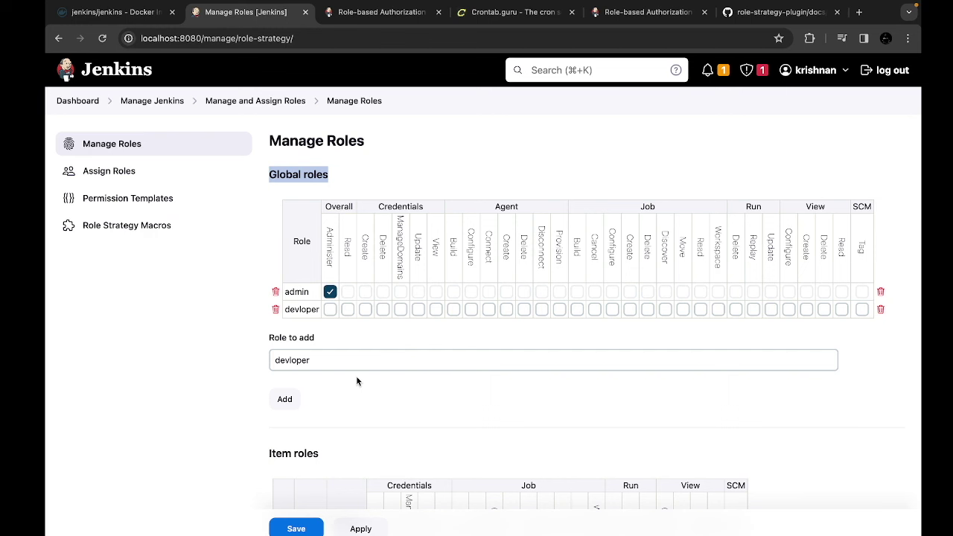
Step: Give the devloper role Overall/Read, then add a 'tester' global role with Overall/Read ticked
{"action": "left_click", "coordinate": [347, 309]}
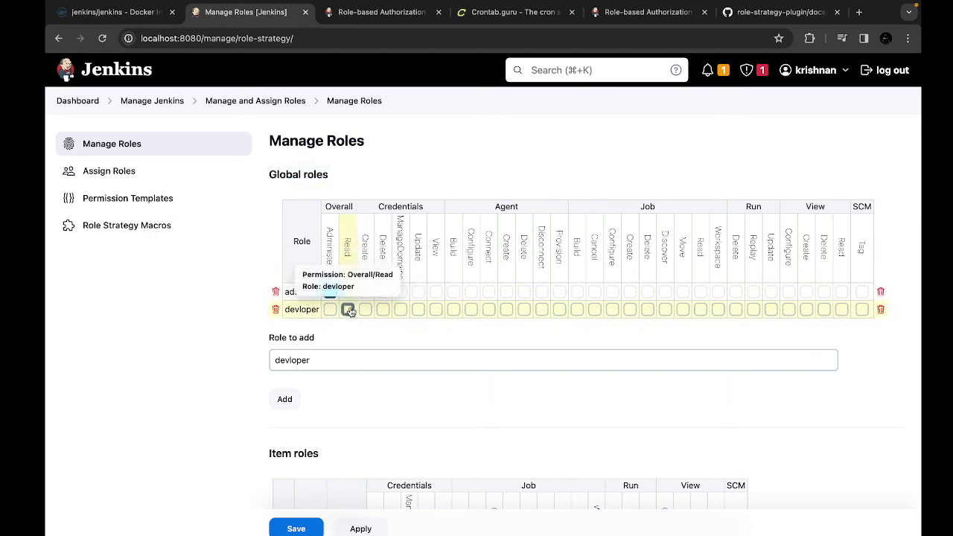
{"action": "double_click", "coordinate": [314, 361]}
{"action": "type", "text": "tester"}
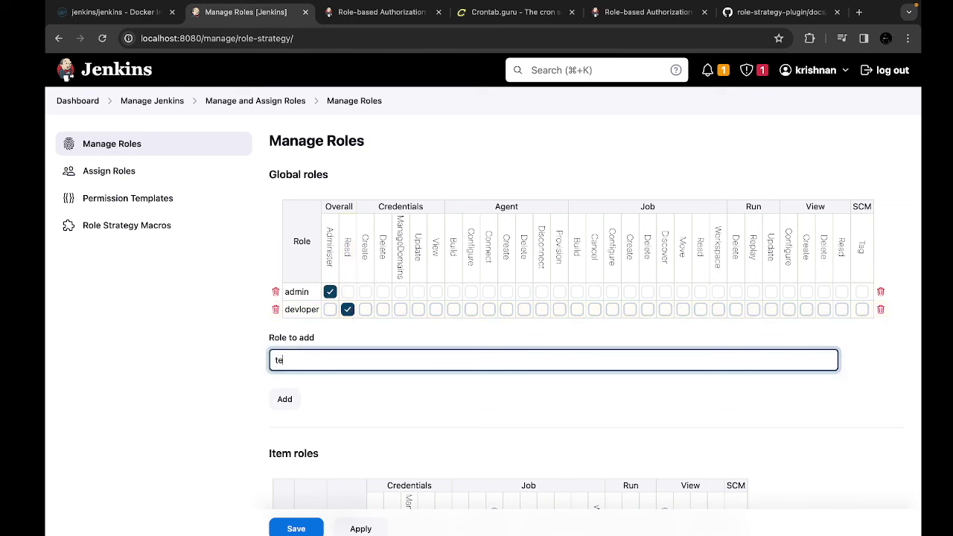
{"action": "left_click", "coordinate": [285, 399]}
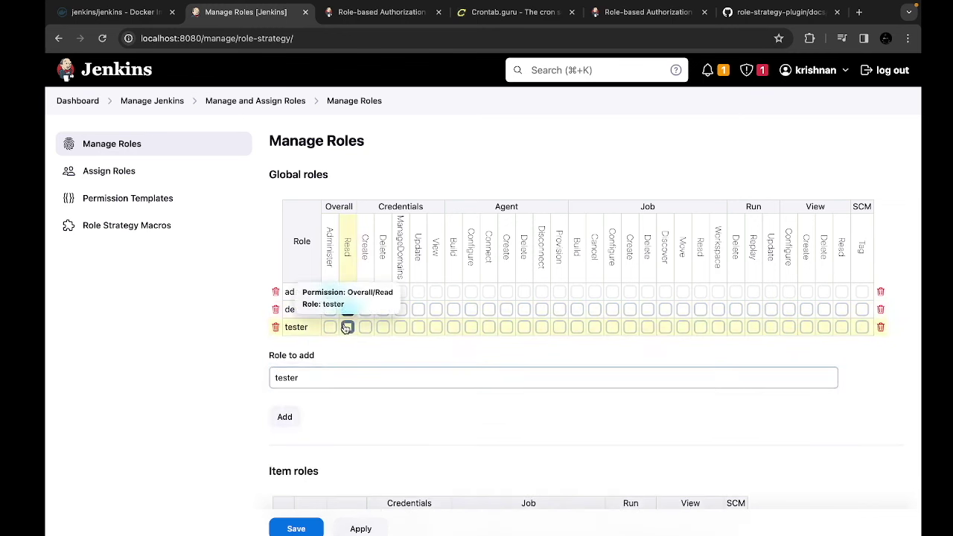
{"action": "left_click", "coordinate": [347, 328]}
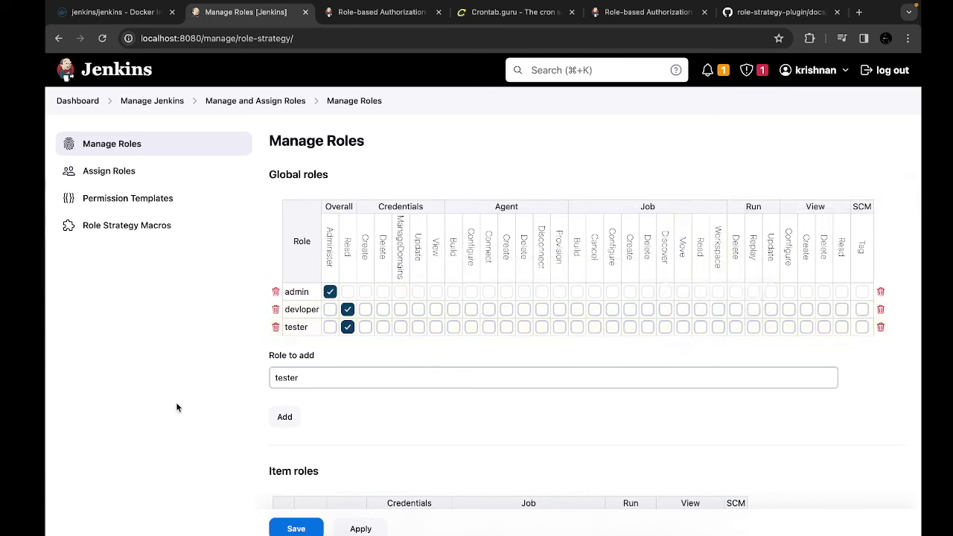
{"action": "scroll", "coordinate": [177, 407], "scroll_direction": "down", "scroll_amount": 5}
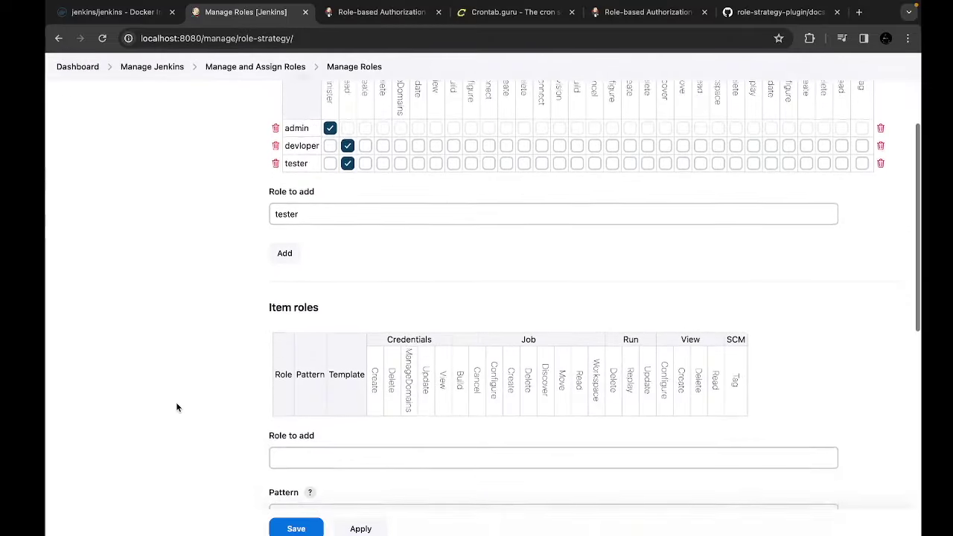
{"action": "left_click", "coordinate": [292, 322]}
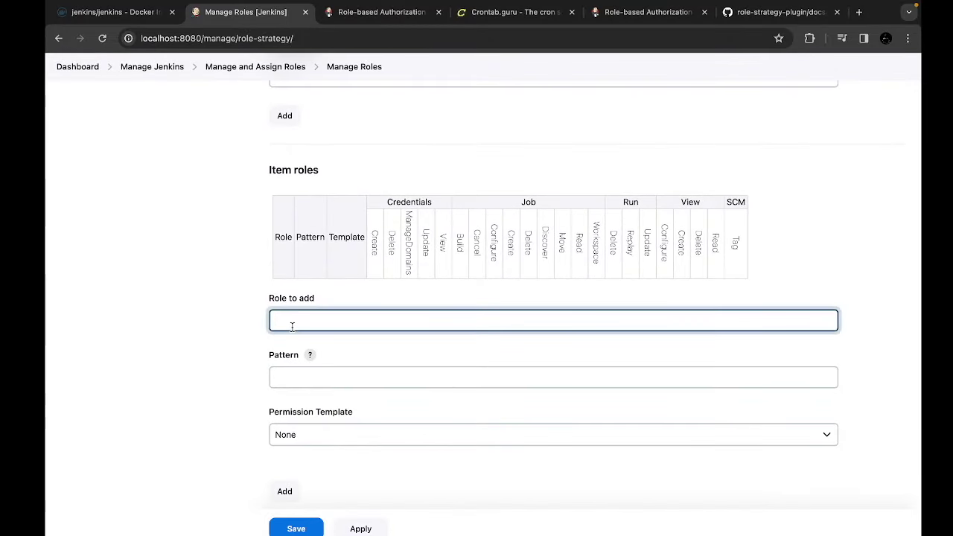
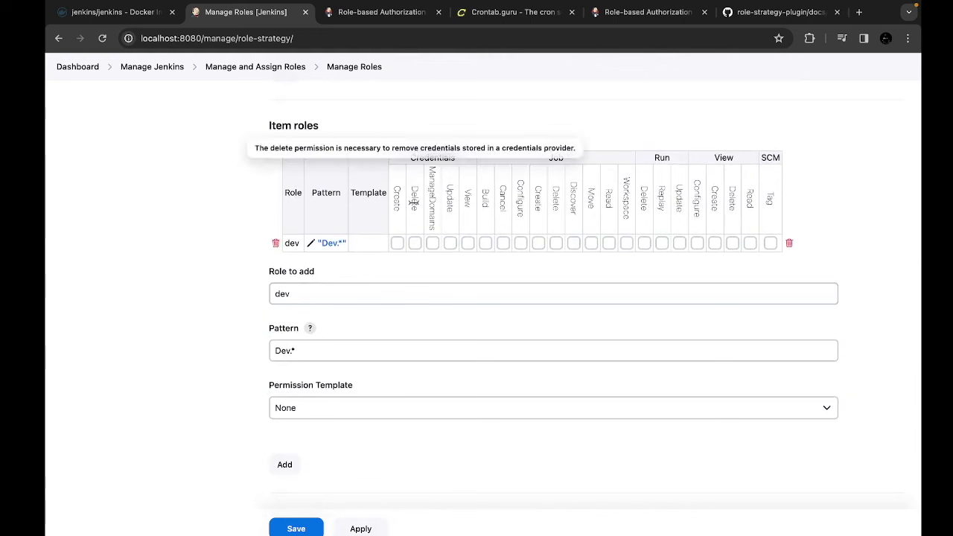
Step: Grant dev all five Credentials permissions plus Job Build, Cancel, Configure, Create and Delete
{"action": "left_click", "coordinate": [397, 242]}
{"action": "left_click", "coordinate": [414, 243]}
{"action": "left_click", "coordinate": [432, 243]}
{"action": "left_click", "coordinate": [467, 242]}
{"action": "left_click", "coordinate": [451, 243]}
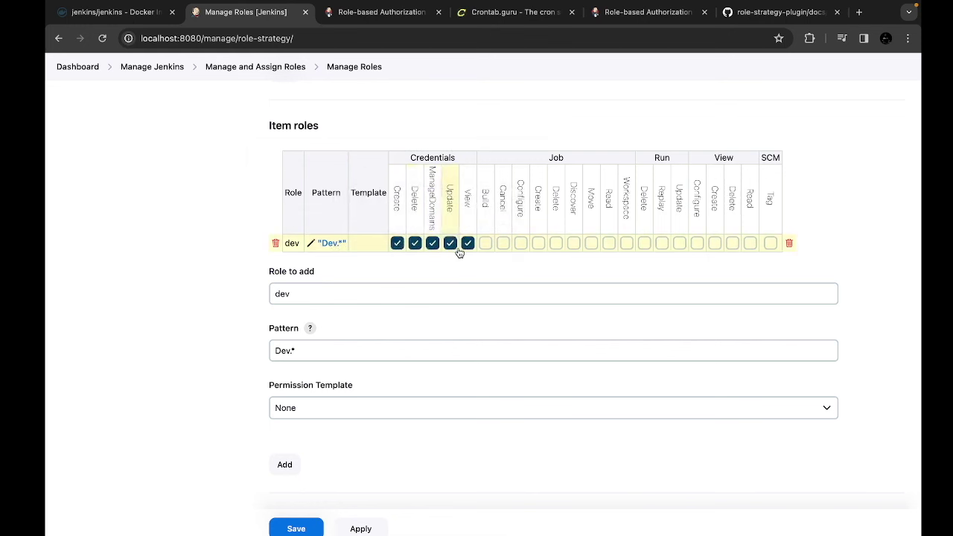
{"action": "left_click", "coordinate": [485, 243]}
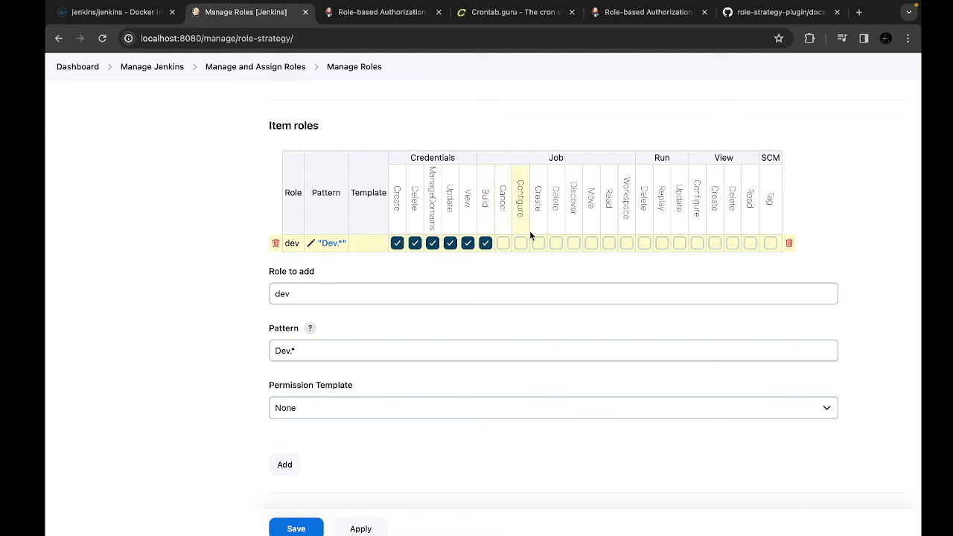
{"action": "left_click", "coordinate": [502, 244]}
{"action": "left_click", "coordinate": [521, 244]}
{"action": "left_click", "coordinate": [539, 244]}
{"action": "left_click", "coordinate": [556, 243]}
Step: Add Job Discover, Move, Read, Workspace, Run Delete, all View permissions and SCM Tag to dev
{"action": "left_click", "coordinate": [573, 243]}
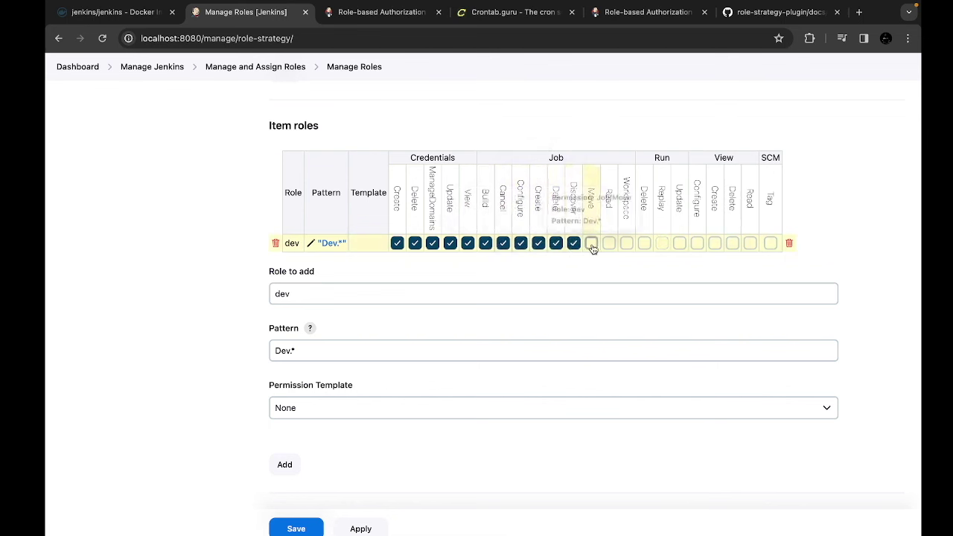
{"action": "left_click", "coordinate": [591, 243]}
{"action": "left_click", "coordinate": [609, 243]}
{"action": "left_click", "coordinate": [626, 244]}
{"action": "left_click", "coordinate": [644, 244]}
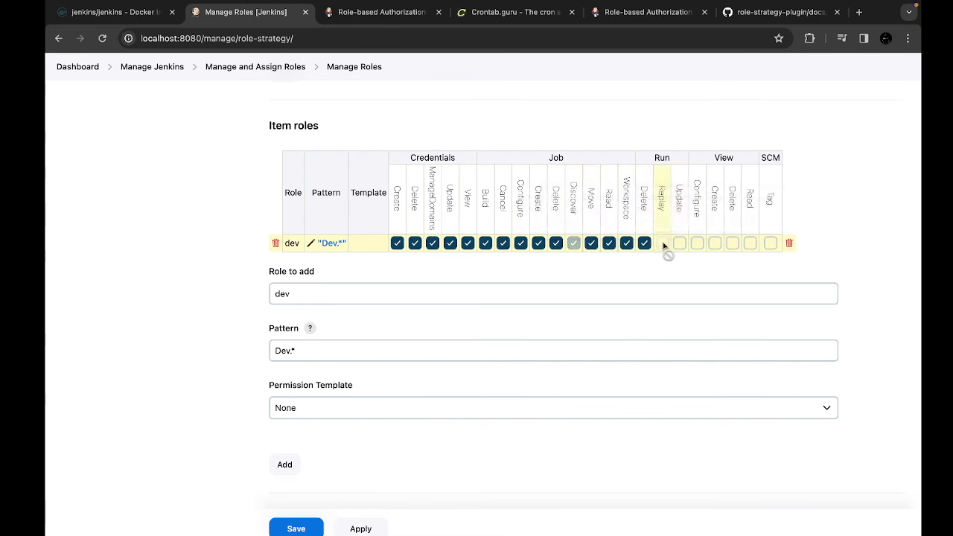
{"action": "left_click", "coordinate": [697, 243]}
{"action": "left_click", "coordinate": [715, 244]}
{"action": "left_click", "coordinate": [732, 244]}
{"action": "left_click", "coordinate": [750, 243]}
{"action": "left_click", "coordinate": [770, 244]}
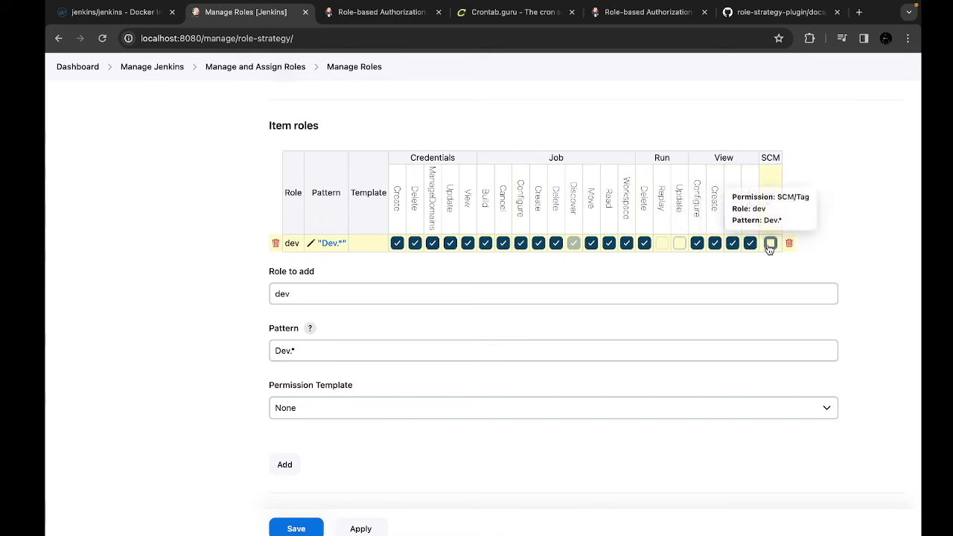
Step: Check the new role's permission template options, leaving it at None
{"action": "left_click", "coordinate": [622, 299]}
{"action": "scroll", "coordinate": [623, 301], "scroll_direction": "down", "scroll_amount": 3}
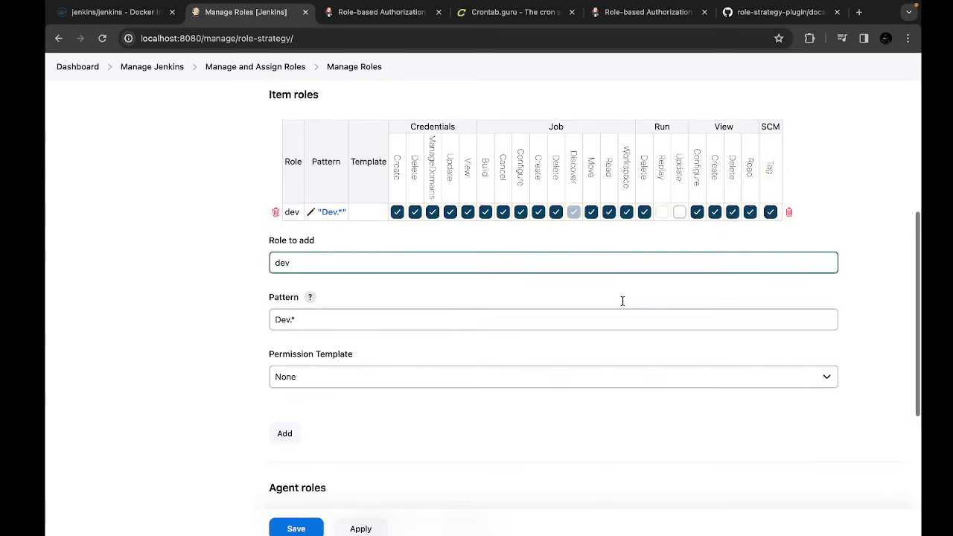
{"action": "left_click", "coordinate": [623, 303]}
{"action": "left_click", "coordinate": [466, 343]}
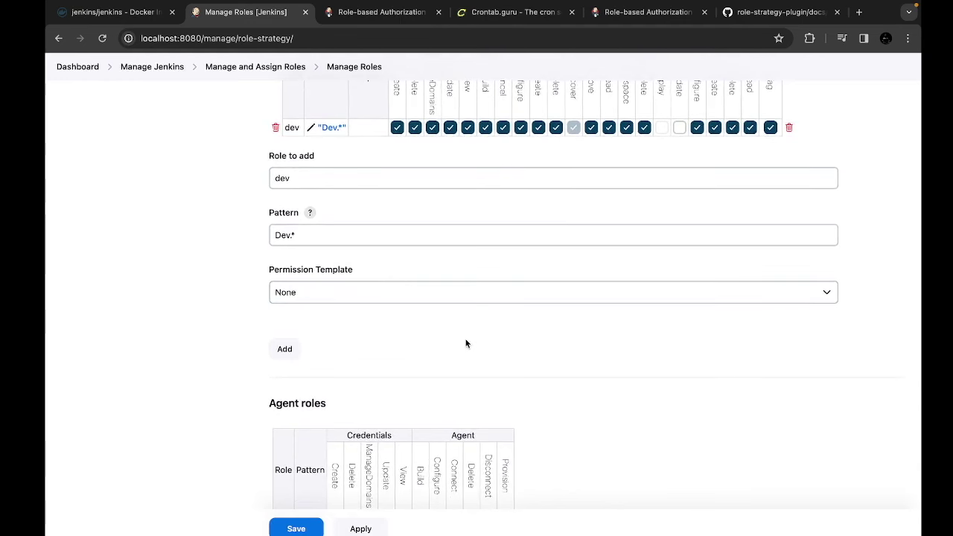
{"action": "scroll", "coordinate": [465, 344], "scroll_direction": "up", "scroll_amount": 1}
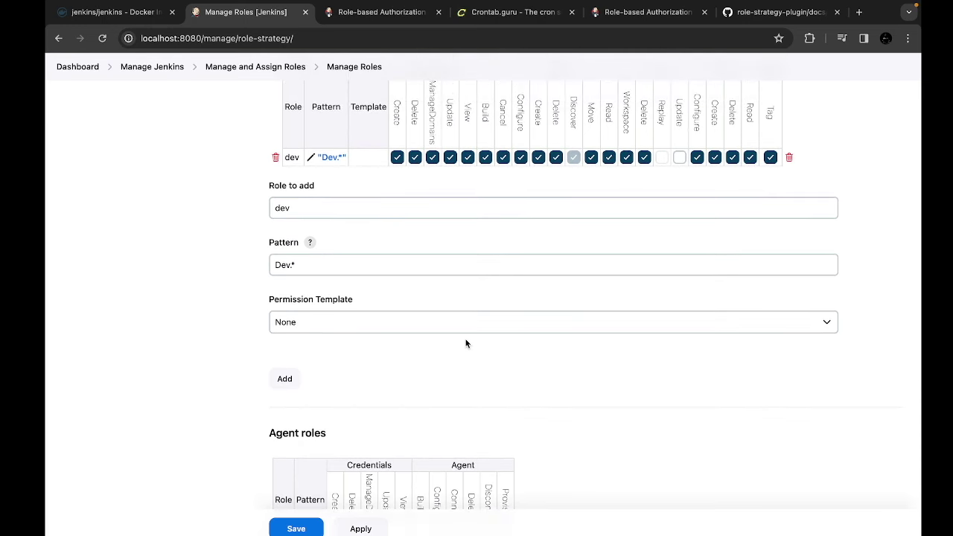
{"action": "scroll", "coordinate": [466, 343], "scroll_direction": "up", "scroll_amount": 1}
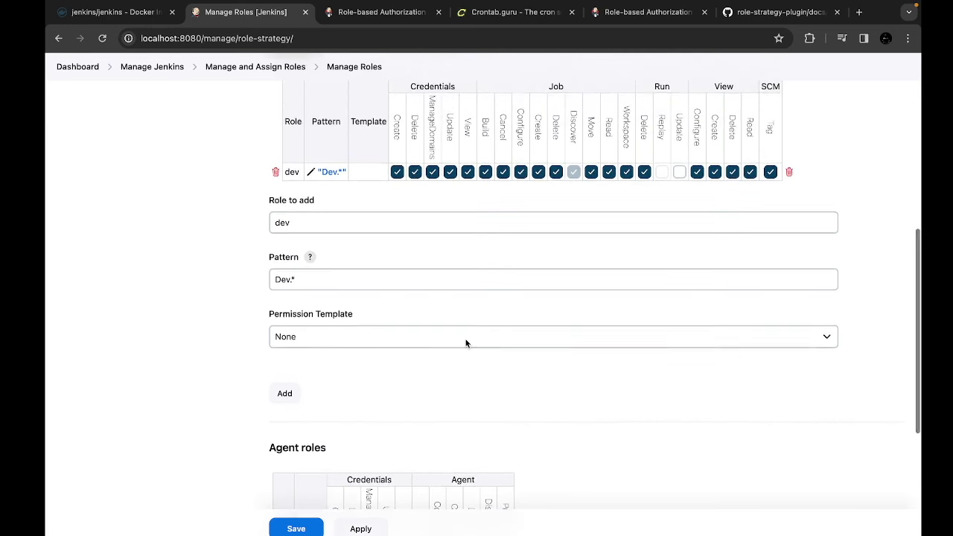
Step: Add a new item role named 'test' with pattern Test.* after the duplicate-dev warning
{"action": "left_click", "coordinate": [286, 395]}
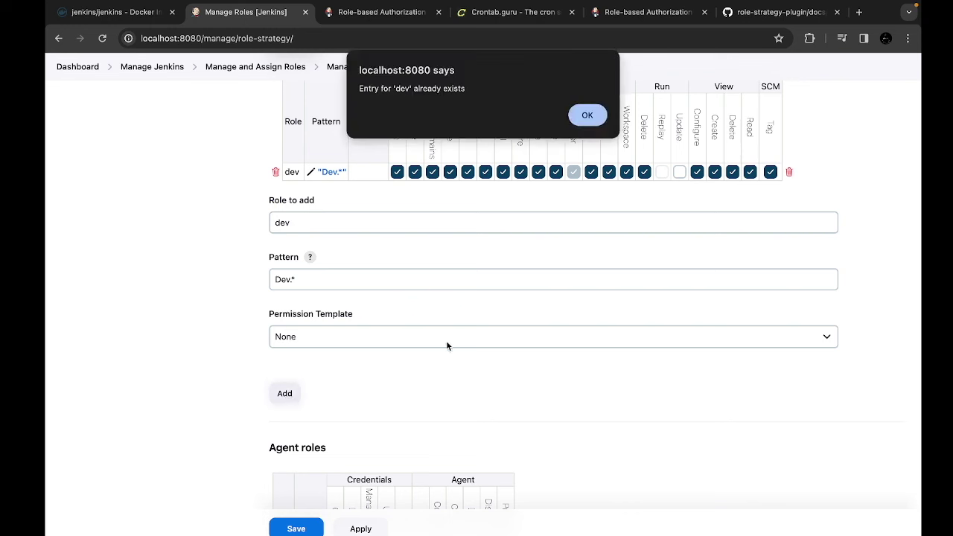
{"action": "left_click", "coordinate": [587, 117]}
{"action": "left_click", "coordinate": [309, 228]}
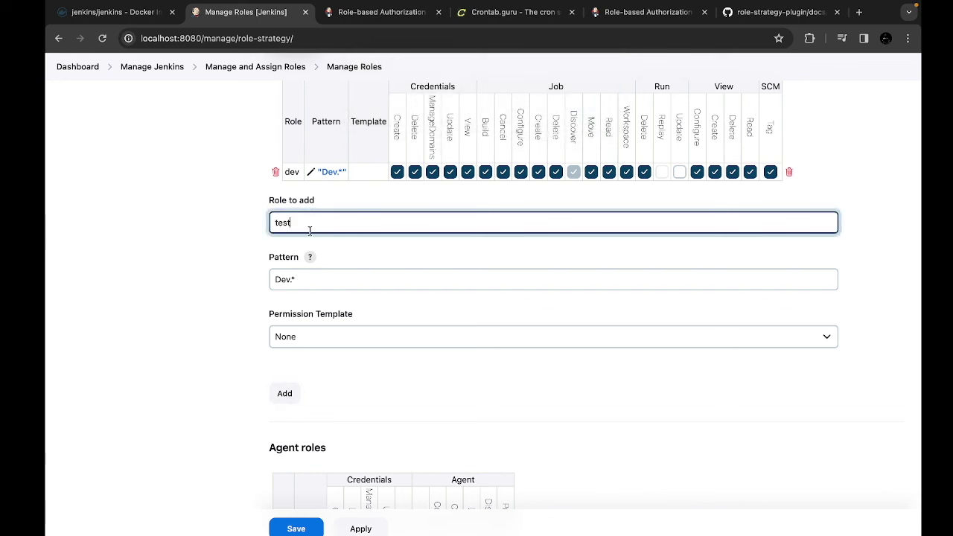
{"action": "left_click", "coordinate": [286, 279]}
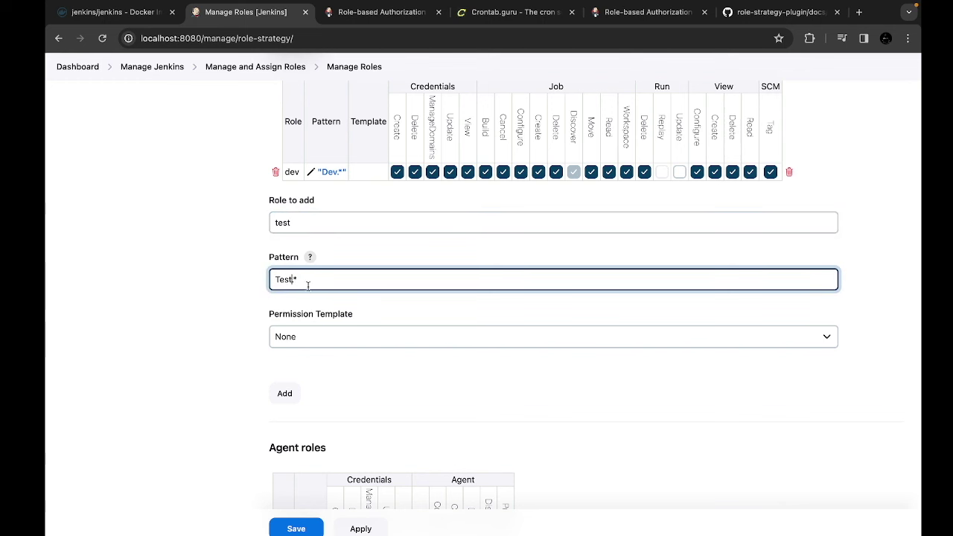
{"action": "left_click", "coordinate": [284, 393]}
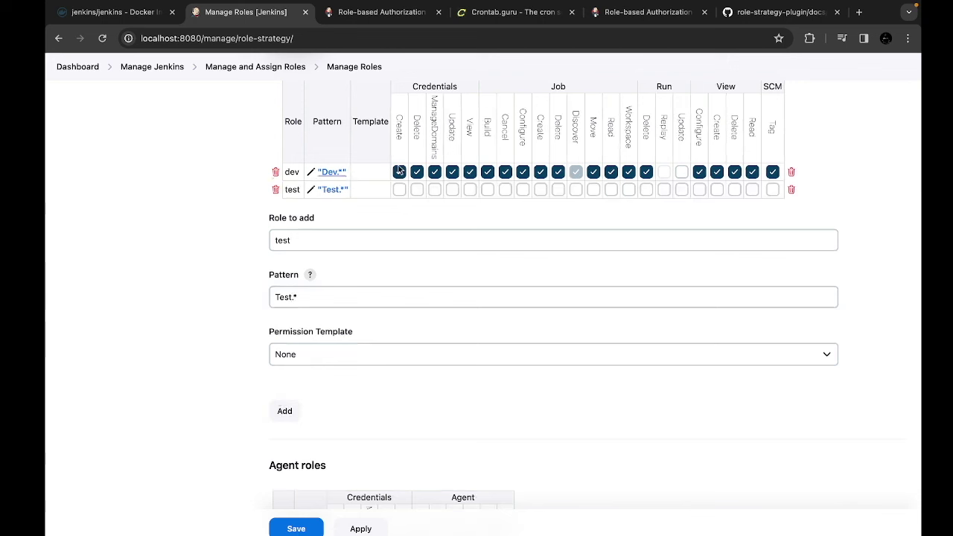
Step: Grant the test role all five Credentials permissions
{"action": "left_click", "coordinate": [400, 190]}
{"action": "left_click", "coordinate": [417, 190]}
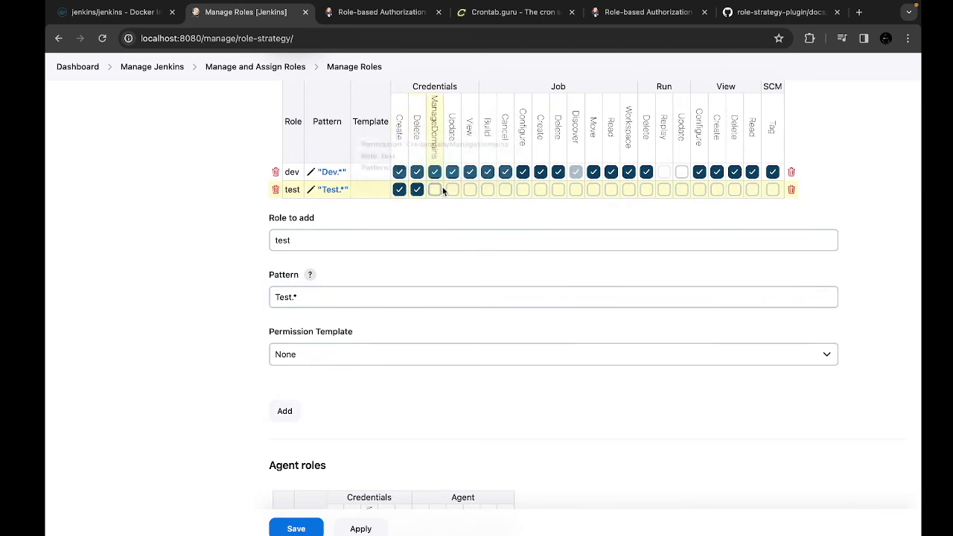
{"action": "left_click", "coordinate": [435, 190]}
{"action": "left_click", "coordinate": [452, 190]}
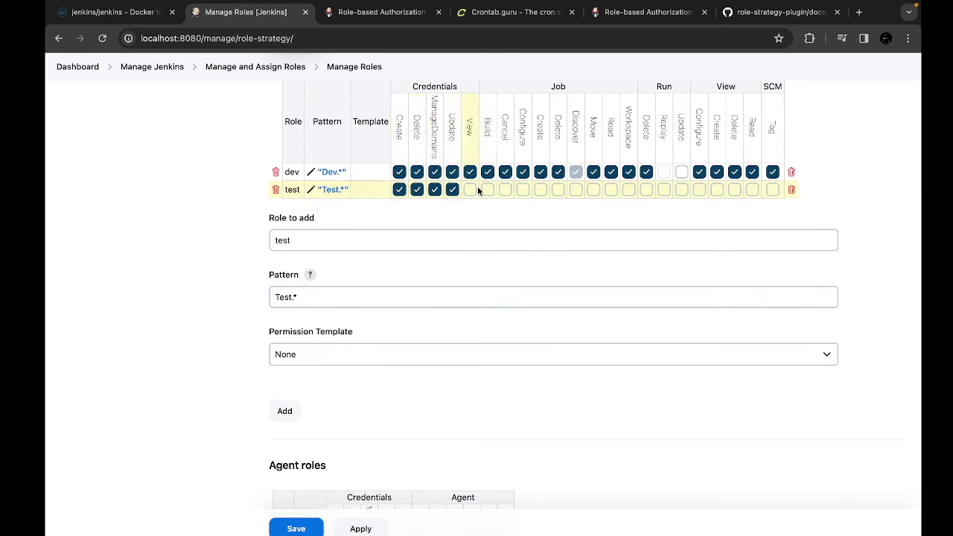
{"action": "left_click", "coordinate": [470, 190]}
Step: Give test every Job permission: Build, Cancel, Configure, Create, Delete, Discover, Move, Read, Workspace
{"action": "left_click", "coordinate": [488, 189]}
{"action": "left_click", "coordinate": [506, 189]}
{"action": "left_click", "coordinate": [522, 190]}
{"action": "left_click", "coordinate": [540, 190]}
{"action": "left_click", "coordinate": [559, 190]}
{"action": "left_click", "coordinate": [575, 190]}
{"action": "left_click", "coordinate": [593, 190]}
{"action": "left_click", "coordinate": [610, 190]}
{"action": "left_click", "coordinate": [628, 190]}
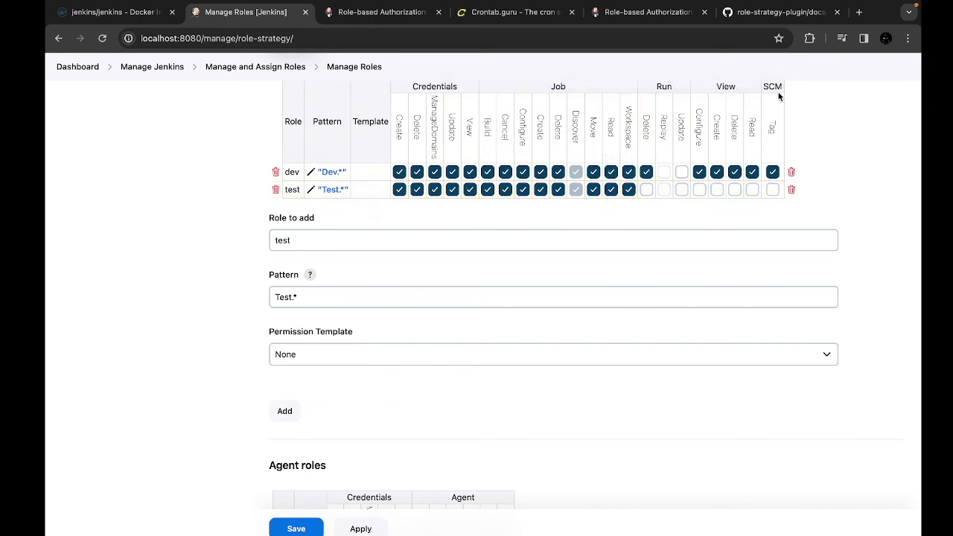
Step: Give test Run Update, all View permissions and SCM Tag, and give dev Run Update
{"action": "left_click", "coordinate": [681, 190]}
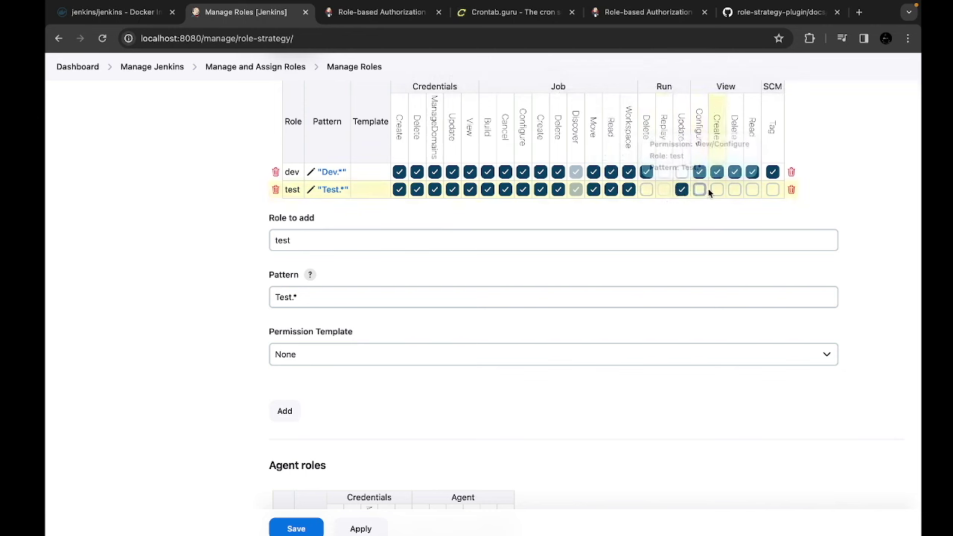
{"action": "left_click", "coordinate": [699, 191]}
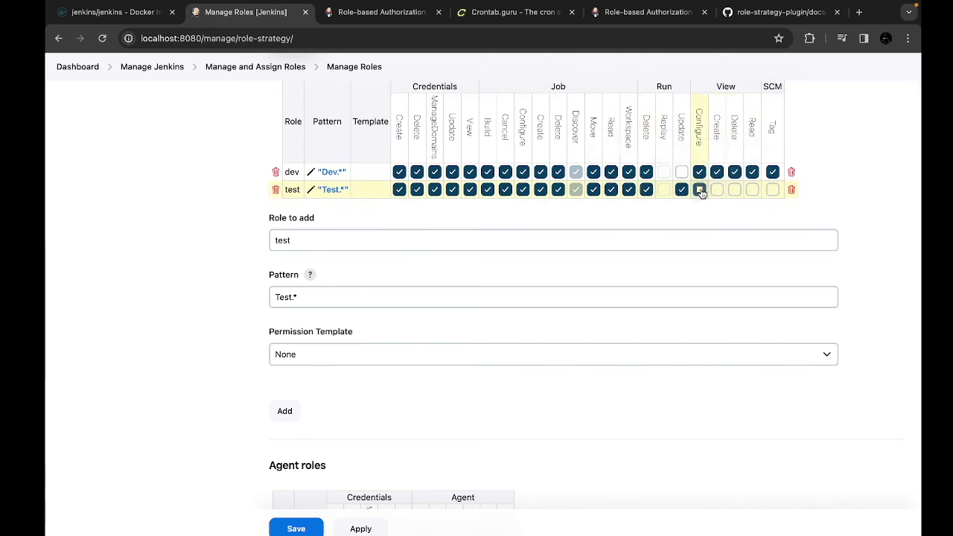
{"action": "left_click", "coordinate": [717, 190]}
{"action": "left_click", "coordinate": [734, 190]}
{"action": "left_click", "coordinate": [752, 190]}
{"action": "left_click", "coordinate": [773, 189]}
{"action": "left_click", "coordinate": [680, 172]}
{"action": "scroll", "coordinate": [585, 298], "scroll_direction": "down", "scroll_amount": 2}
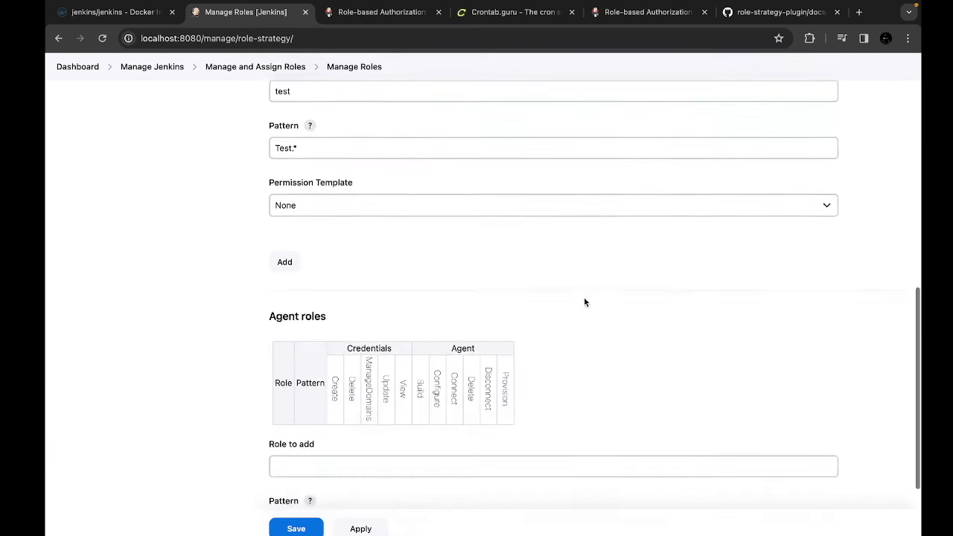
{"action": "scroll", "coordinate": [584, 301], "scroll_direction": "down", "scroll_amount": 2}
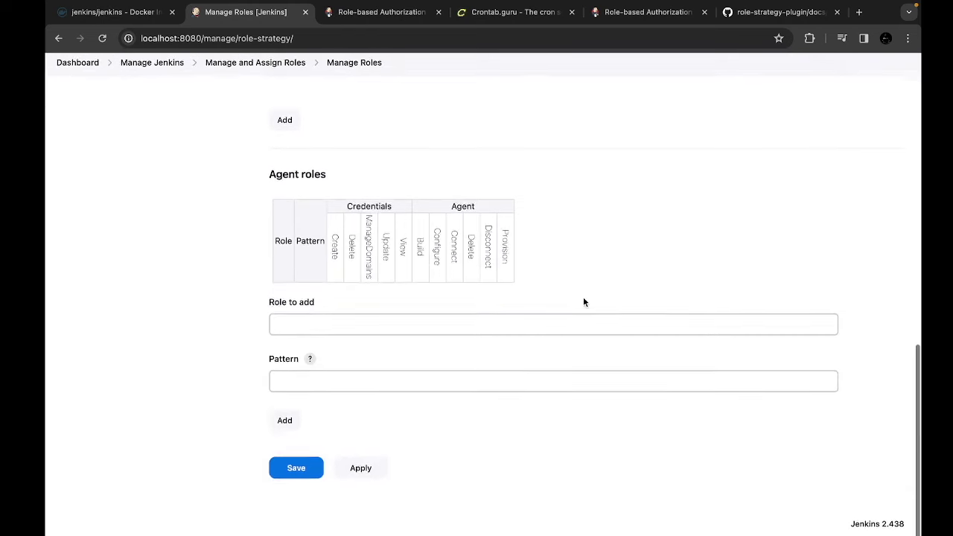
Step: Save the role permissions, then return through Manage Jenkins to the role assignment page
{"action": "left_click", "coordinate": [296, 477]}
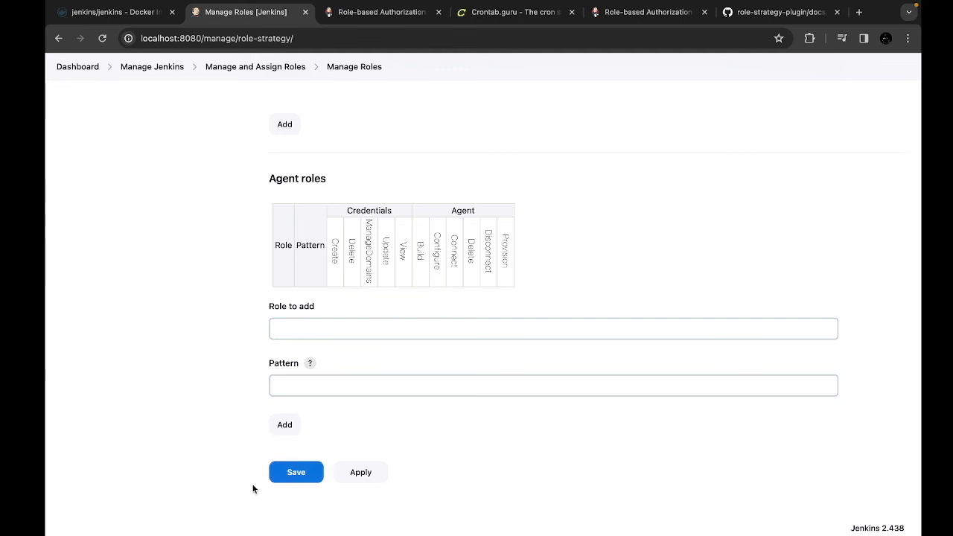
{"action": "left_click", "coordinate": [279, 478]}
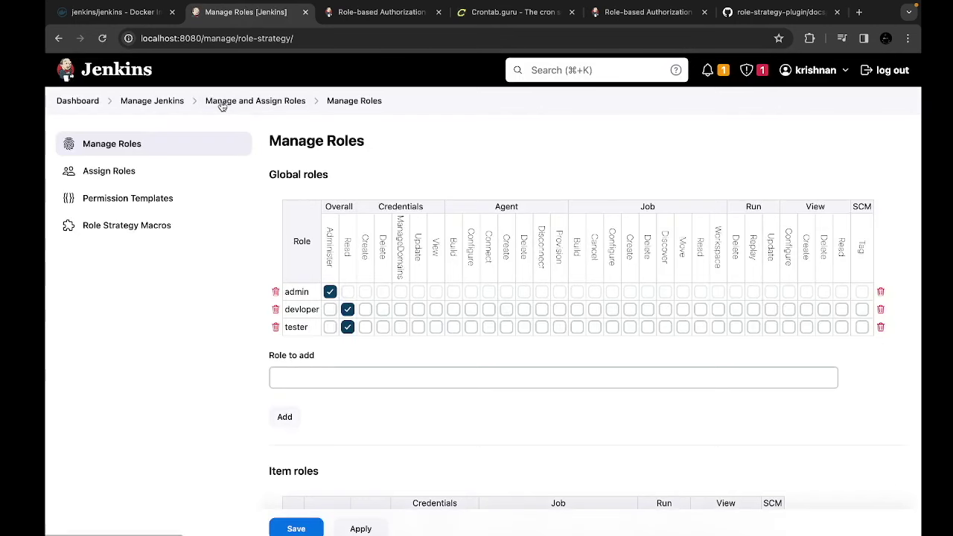
{"action": "left_click", "coordinate": [149, 100]}
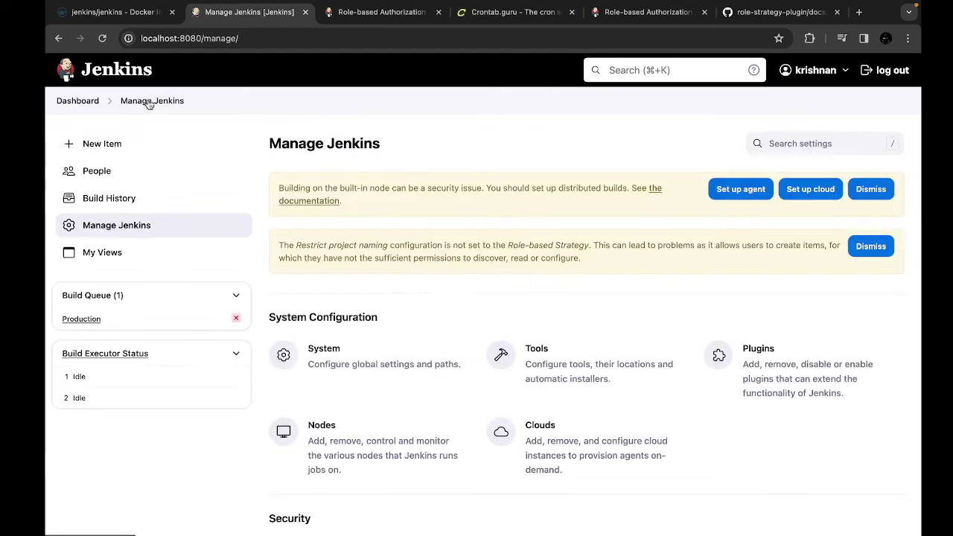
{"action": "scroll", "coordinate": [352, 421], "scroll_direction": "down", "scroll_amount": 6}
{"action": "scroll", "coordinate": [351, 419], "scroll_direction": "down", "scroll_amount": 1}
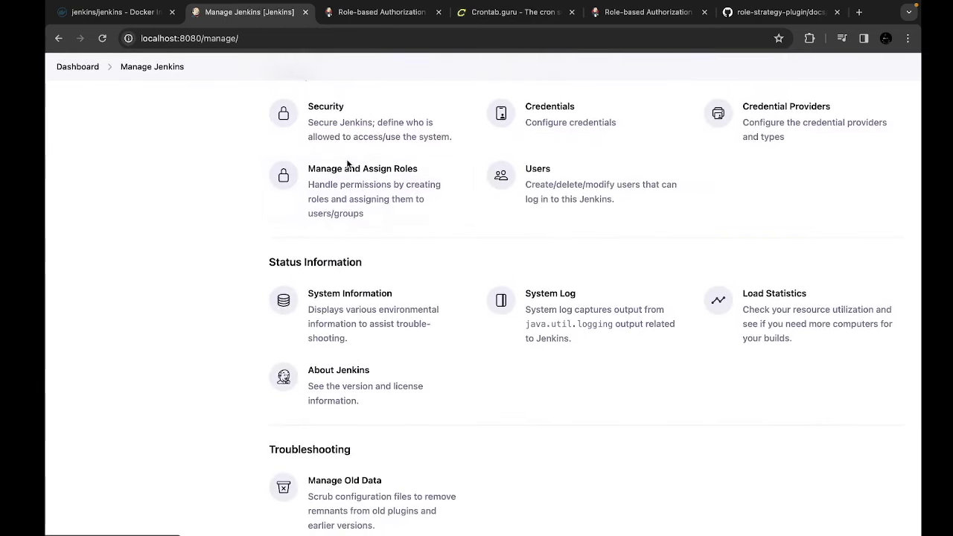
{"action": "left_click", "coordinate": [380, 187]}
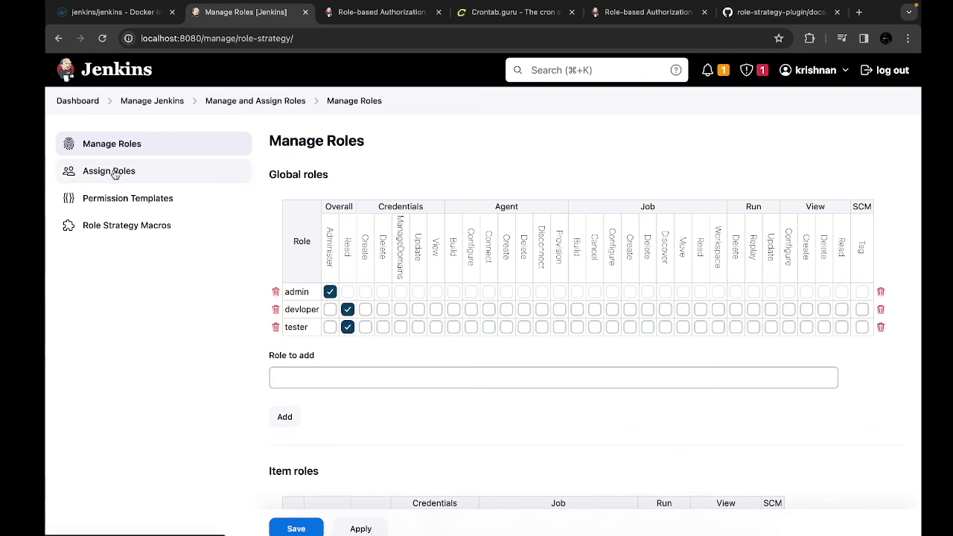
{"action": "left_click", "coordinate": [111, 171]}
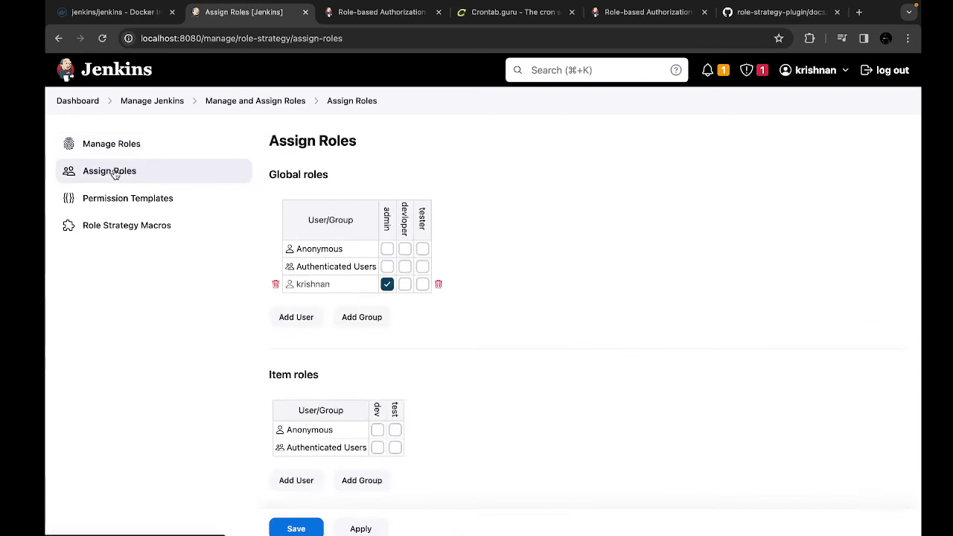
Step: Add user1 to the global roles table with the devloper role
{"action": "left_click", "coordinate": [285, 321]}
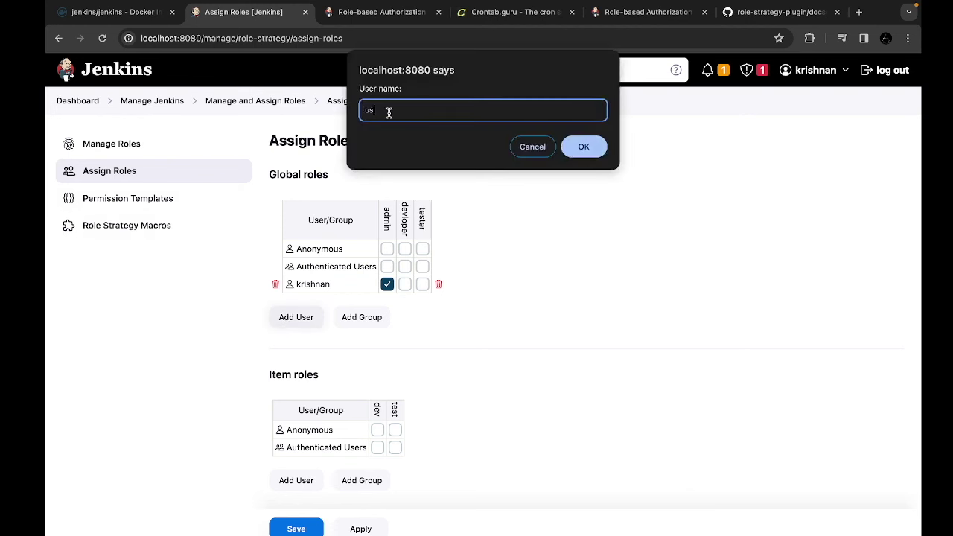
{"action": "type", "text": "user1"}
{"action": "left_click", "coordinate": [584, 147]}
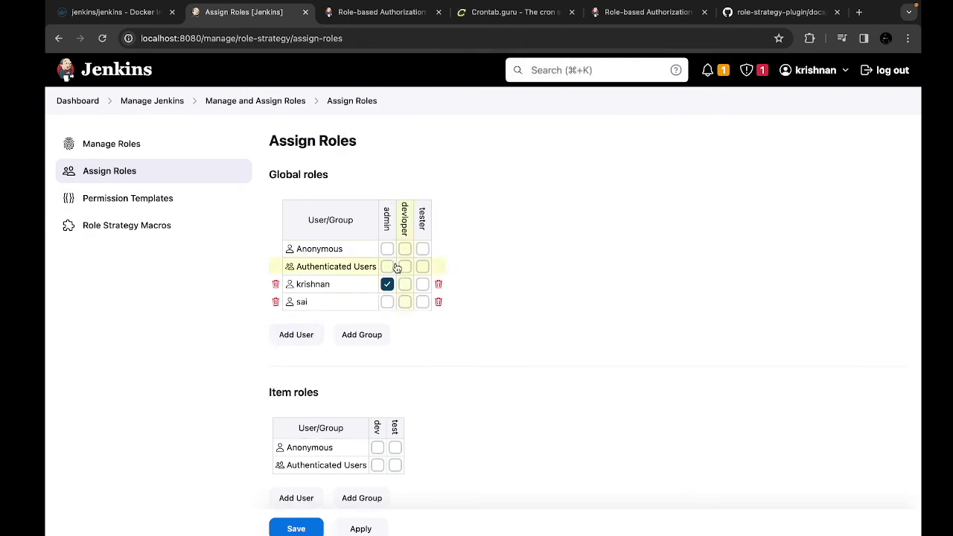
{"action": "left_click", "coordinate": [405, 302]}
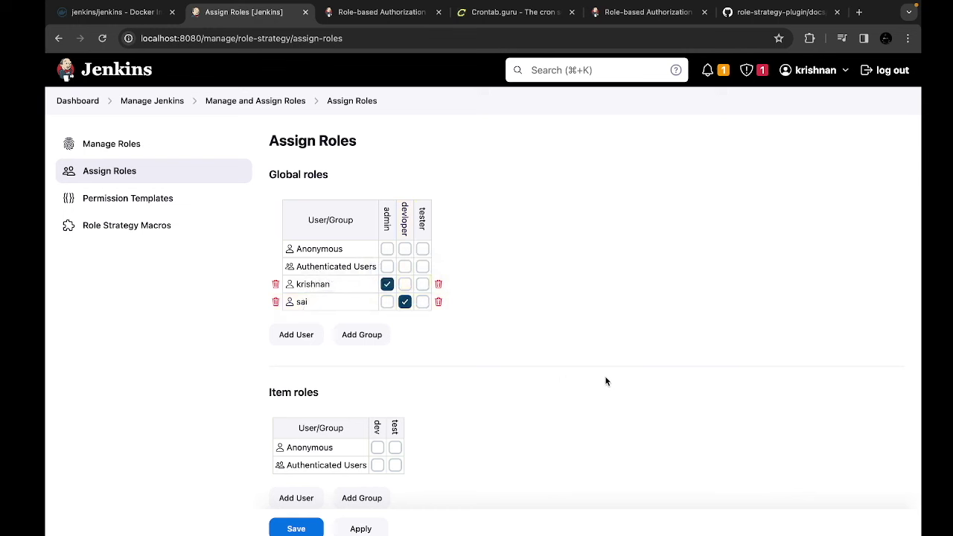
Step: Add 'user' with the tester global role and save the assignments
{"action": "left_click", "coordinate": [294, 335]}
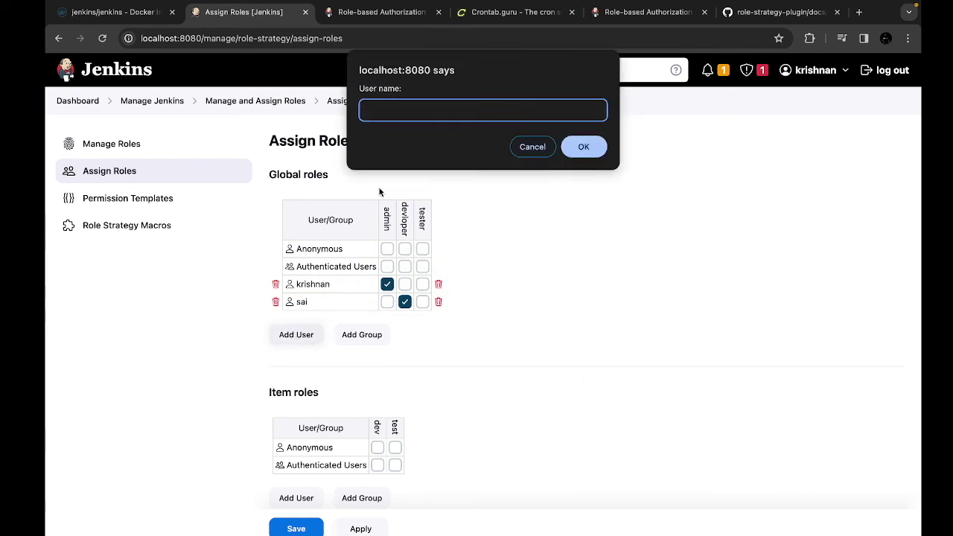
{"action": "type", "text": "user2"}
{"action": "left_click", "coordinate": [584, 147]}
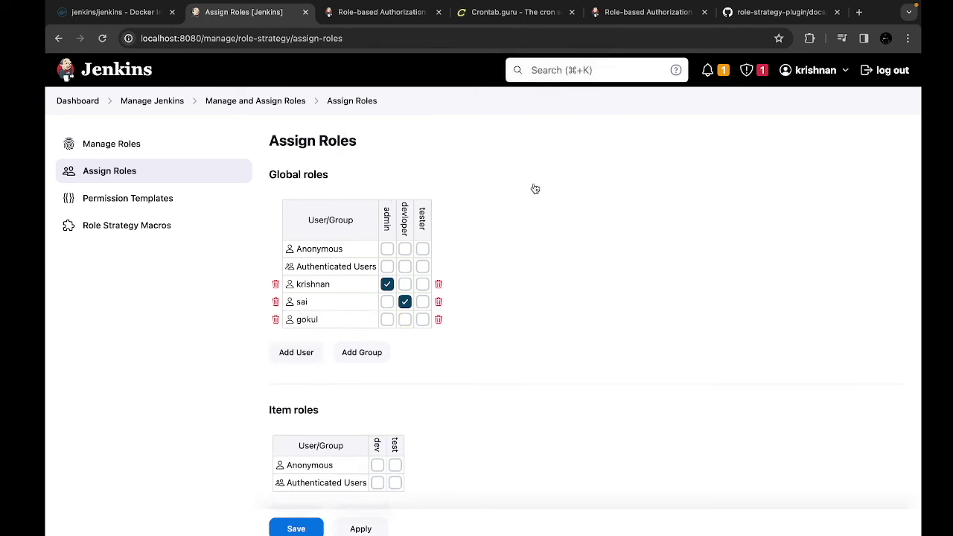
{"action": "left_click", "coordinate": [422, 320]}
{"action": "scroll", "coordinate": [595, 353], "scroll_direction": "down", "scroll_amount": 3}
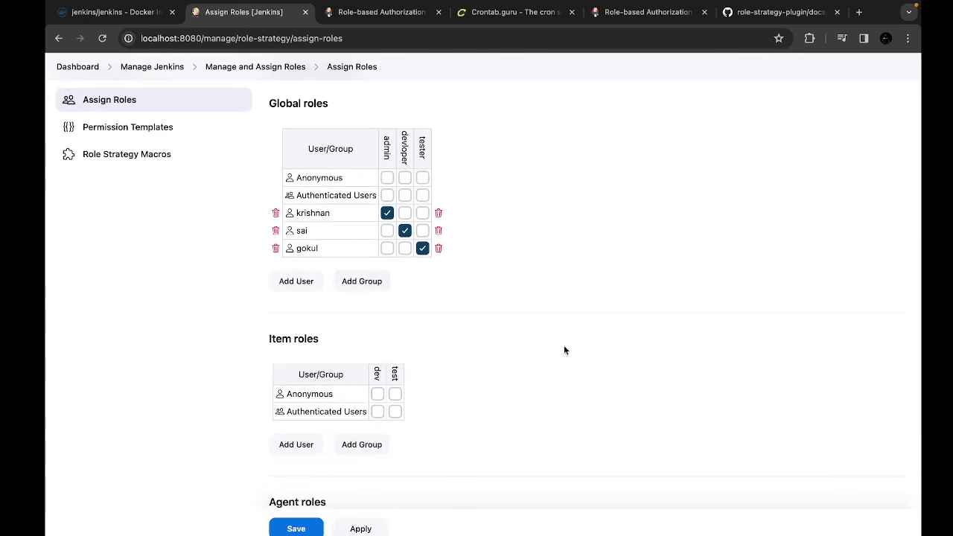
{"action": "scroll", "coordinate": [563, 350], "scroll_direction": "down", "scroll_amount": 5}
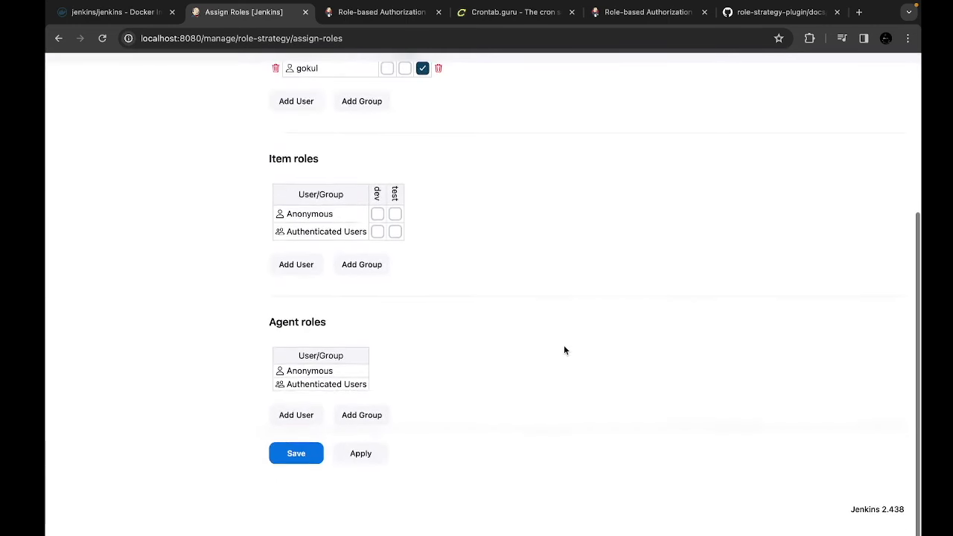
{"action": "left_click", "coordinate": [293, 475]}
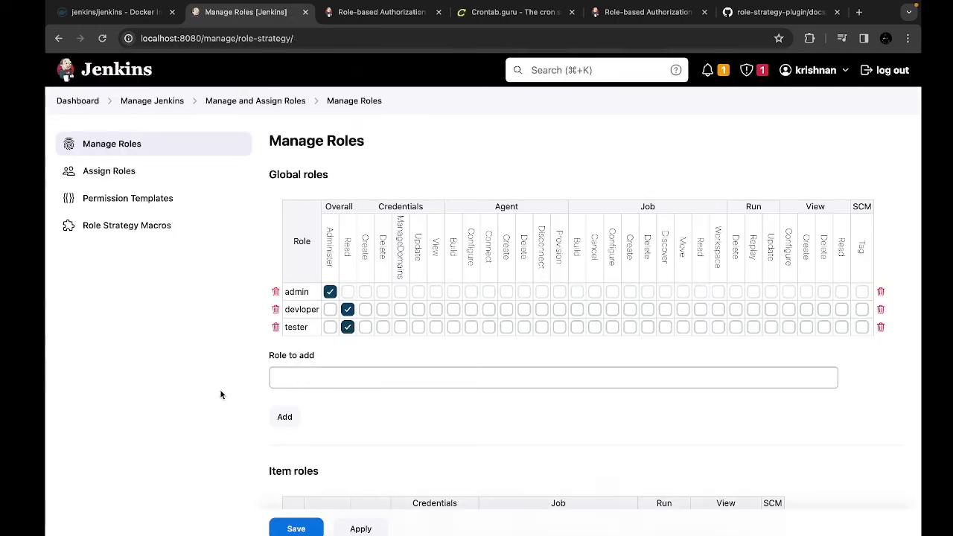
Step: Sign out from the dashboard and sign back in as admin
{"action": "scroll", "coordinate": [262, 266], "scroll_direction": "down", "scroll_amount": 1}
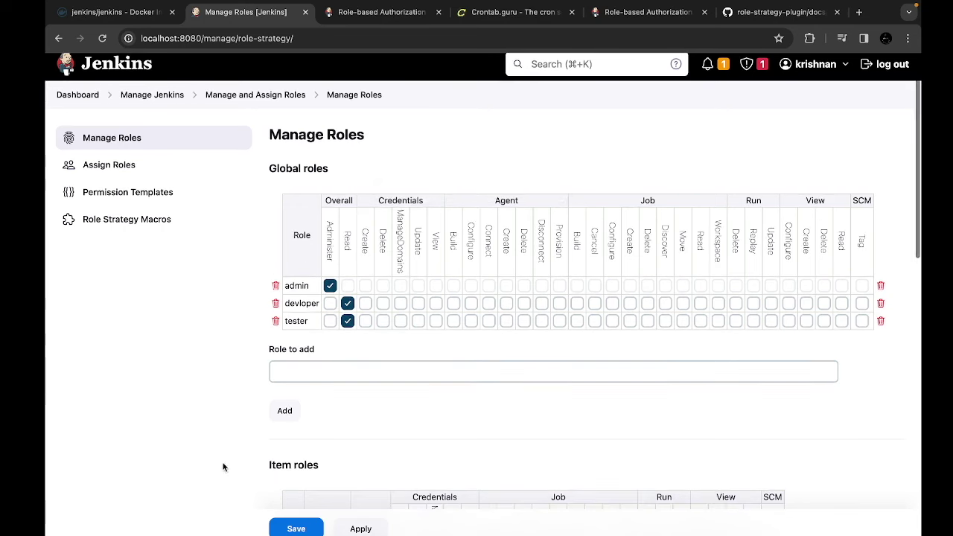
{"action": "scroll", "coordinate": [292, 528], "scroll_direction": "up", "scroll_amount": 1}
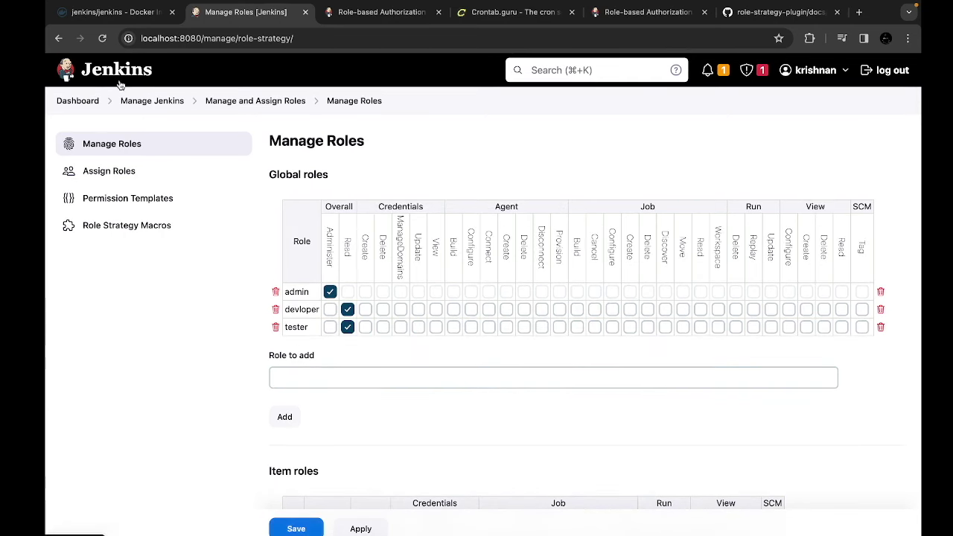
{"action": "left_click", "coordinate": [87, 102]}
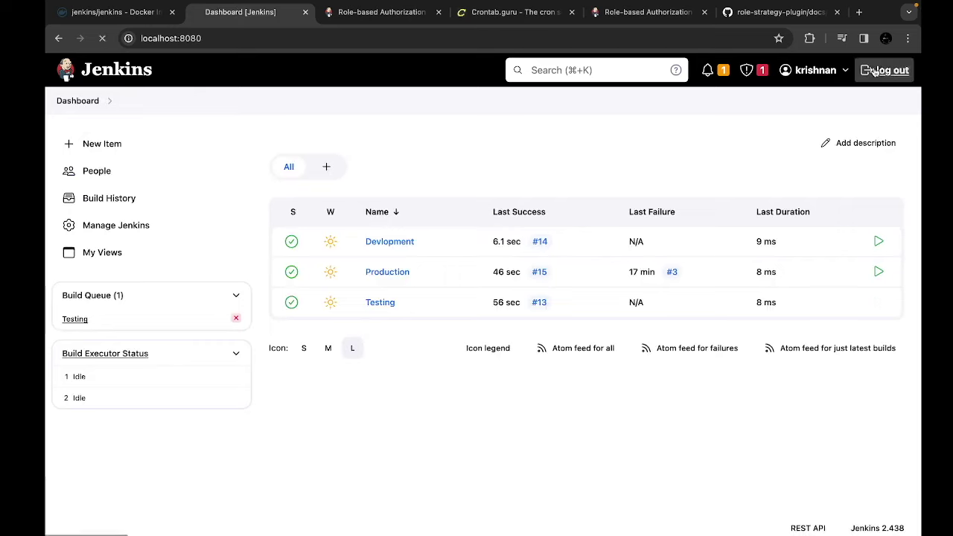
{"action": "left_click", "coordinate": [874, 72]}
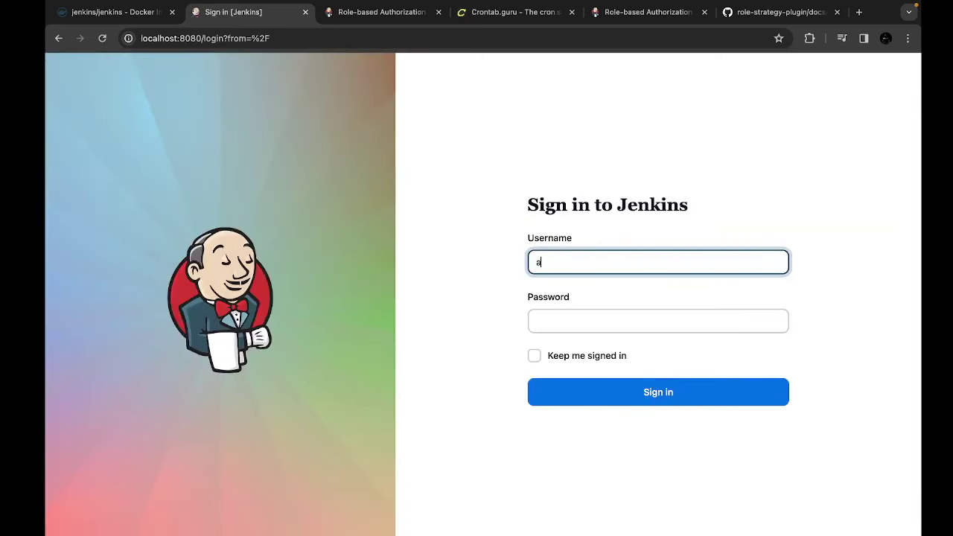
{"action": "left_click", "coordinate": [549, 313]}
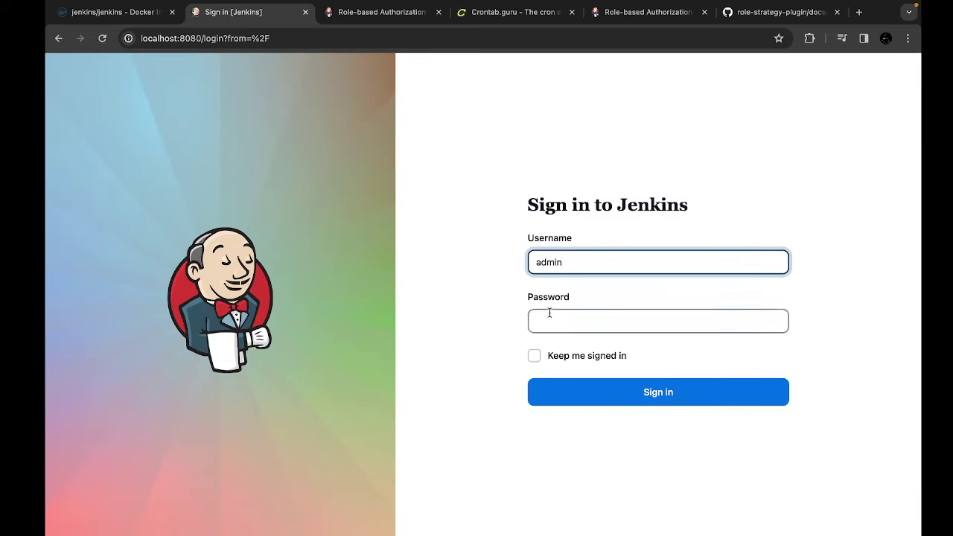
{"action": "type", "text": "a"}
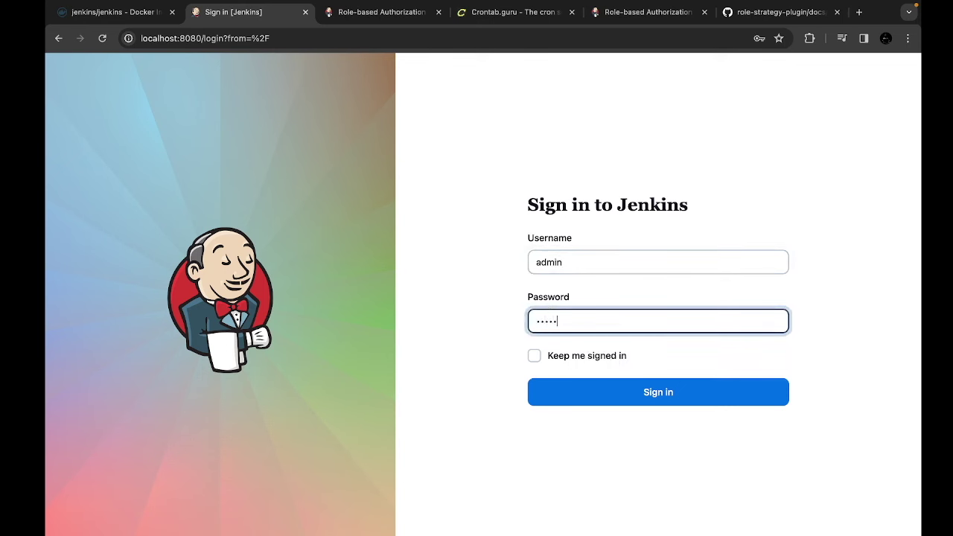
{"action": "left_click", "coordinate": [566, 396]}
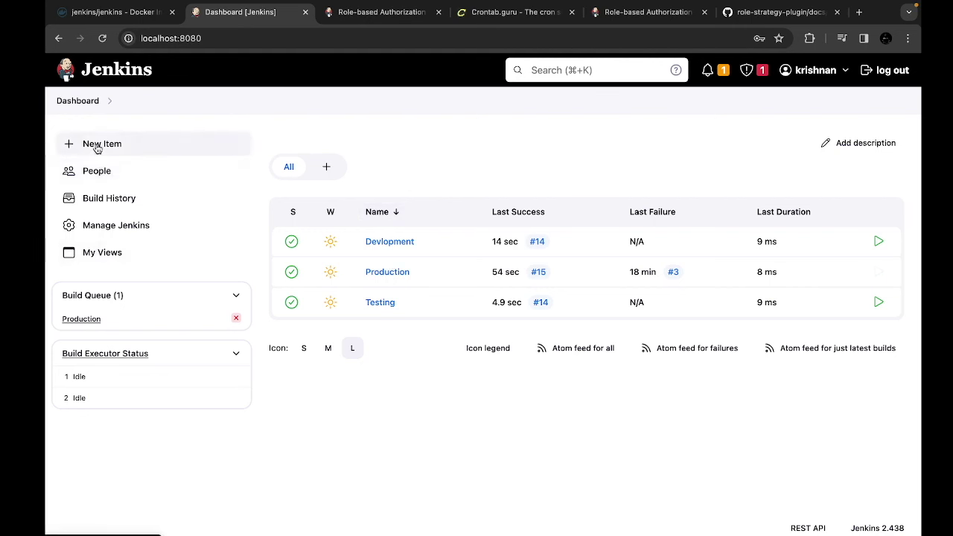
Step: Look over the People list, then sign out of the admin session
{"action": "left_click", "coordinate": [819, 69]}
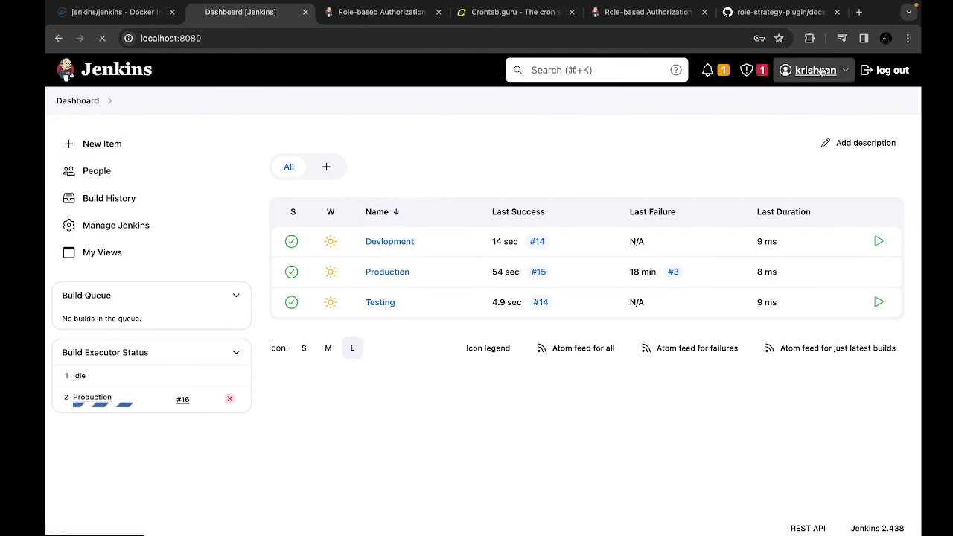
{"action": "left_click", "coordinate": [116, 147]}
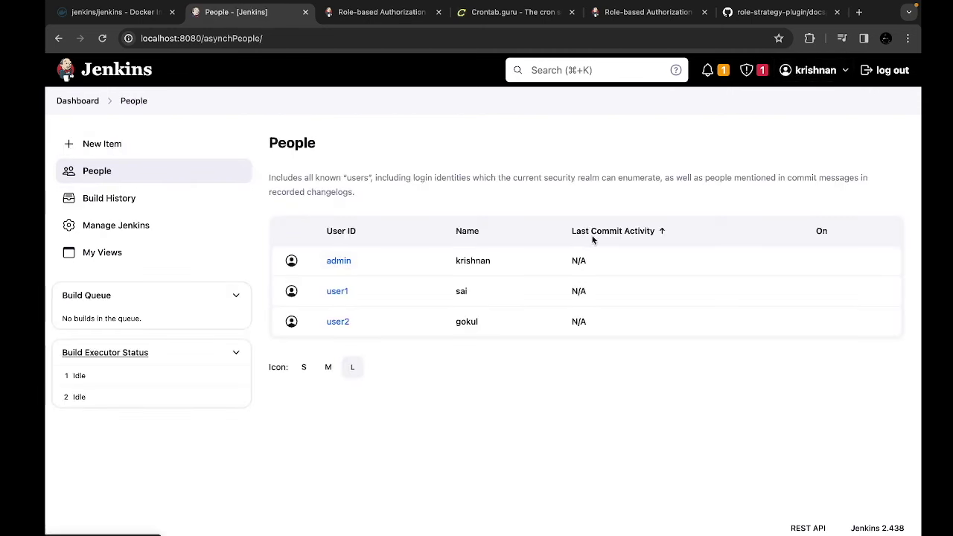
{"action": "left_click", "coordinate": [882, 70]}
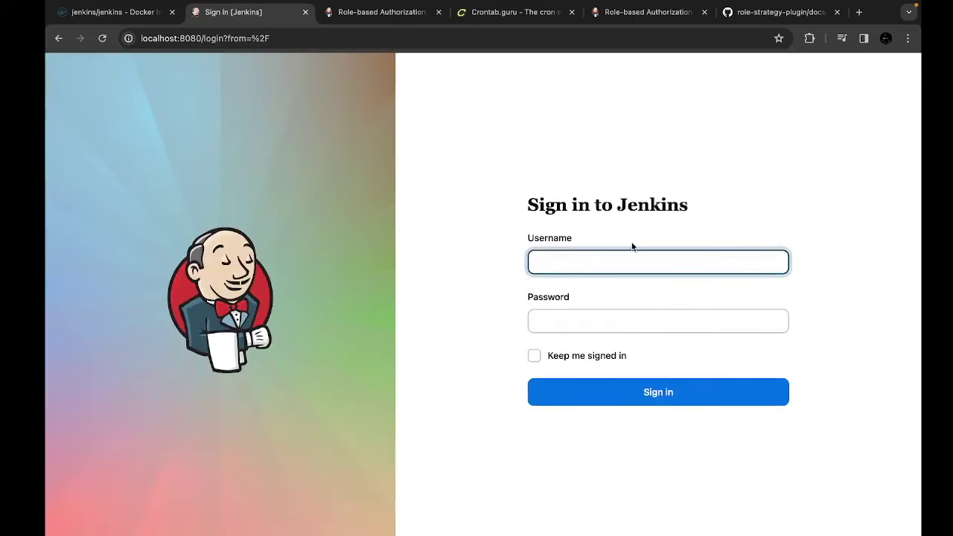
Step: Sign in as user1, look at People, and return to the job-less dashboard
{"action": "left_click", "coordinate": [556, 321]}
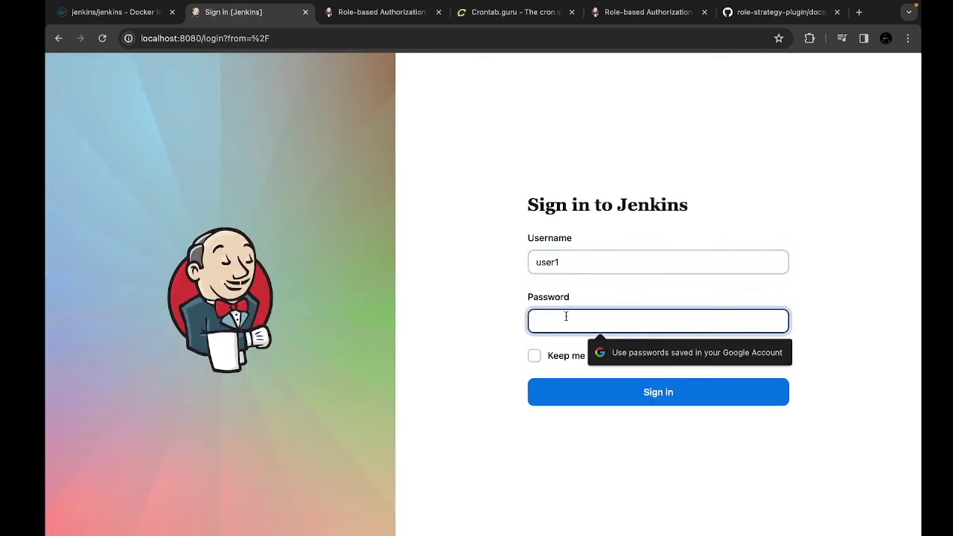
{"action": "type", "text": "••"}
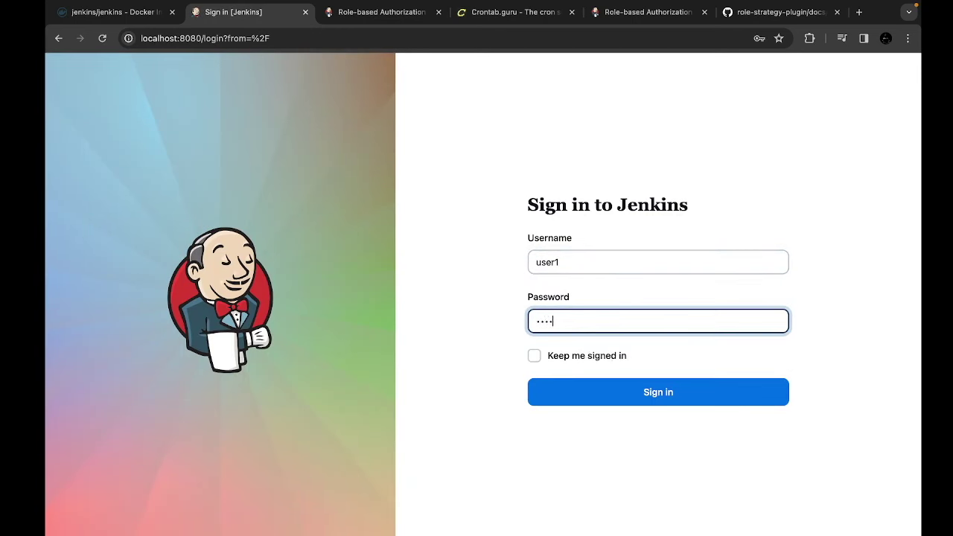
{"action": "left_click", "coordinate": [588, 391]}
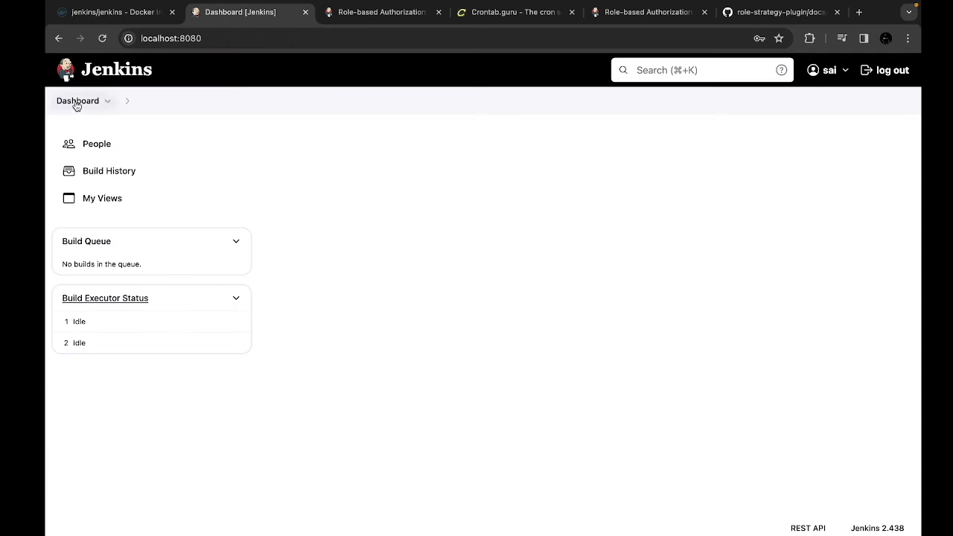
{"action": "left_click", "coordinate": [94, 156]}
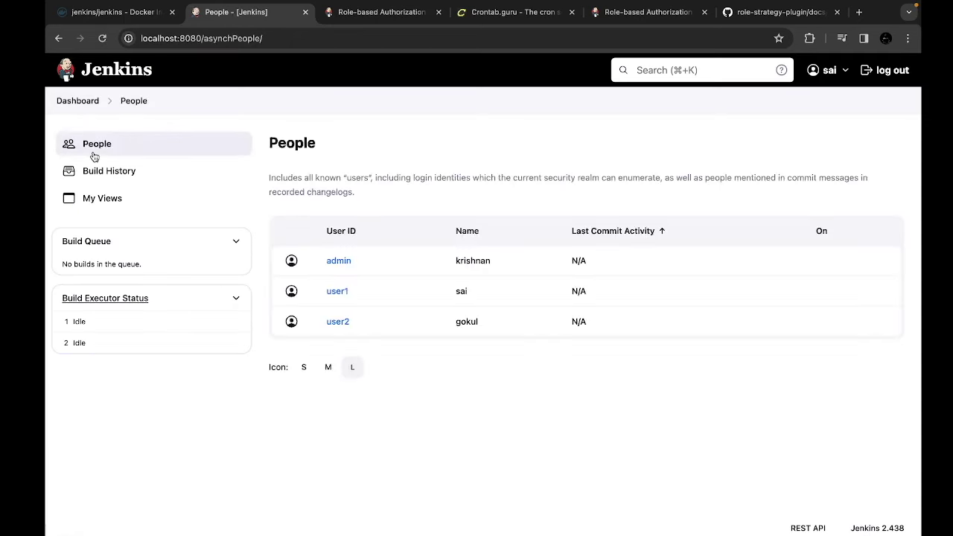
{"action": "left_click", "coordinate": [78, 102]}
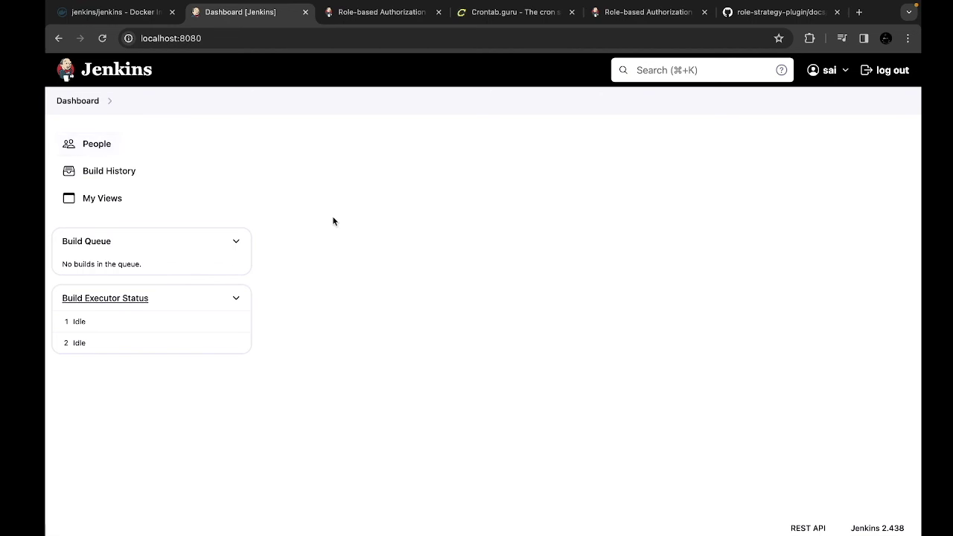
Step: Sign out and sign back in with the admin account
{"action": "left_click", "coordinate": [888, 70]}
{"action": "type", "text": "admin"}
{"action": "left_click", "coordinate": [541, 320]}
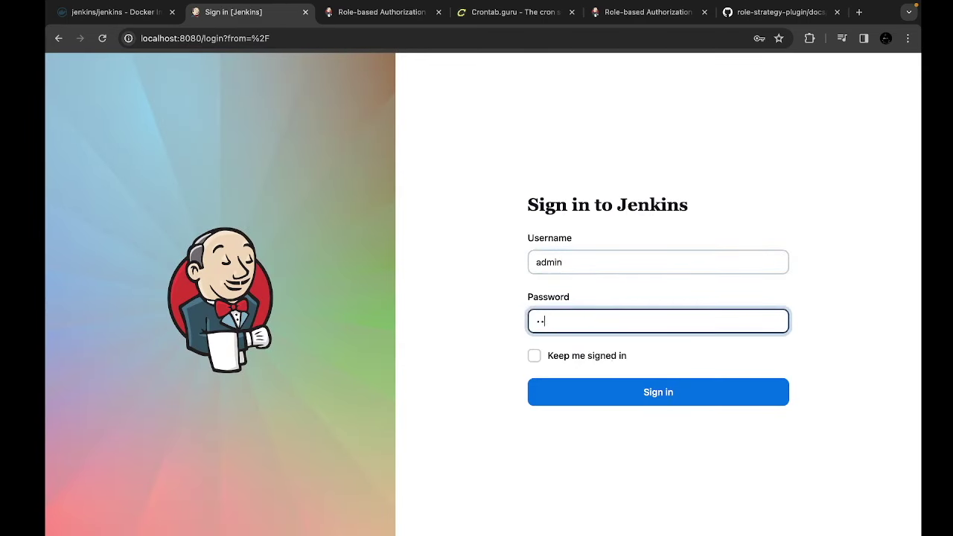
{"action": "left_click", "coordinate": [571, 399]}
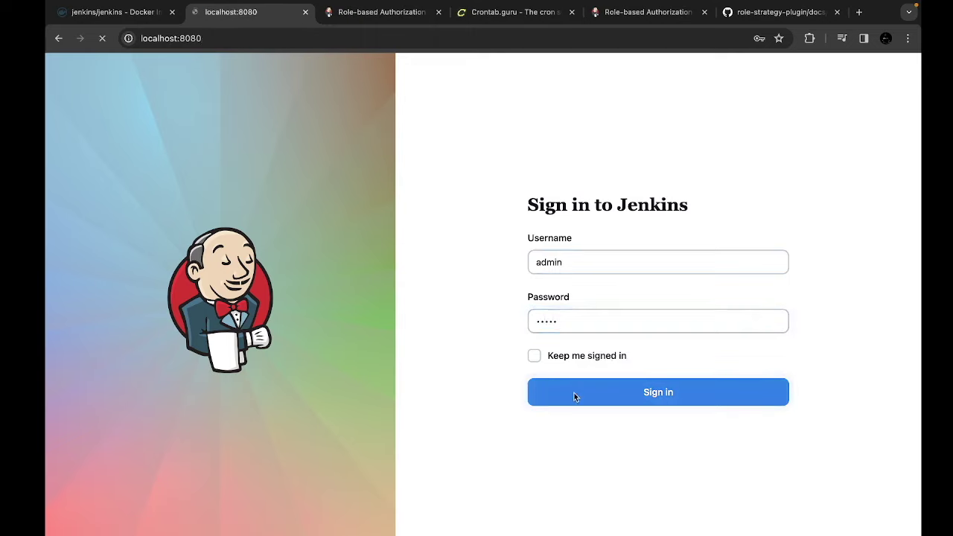
Step: Open Manage Roles, edit the dev role's job pattern, and save
{"action": "left_click", "coordinate": [116, 228]}
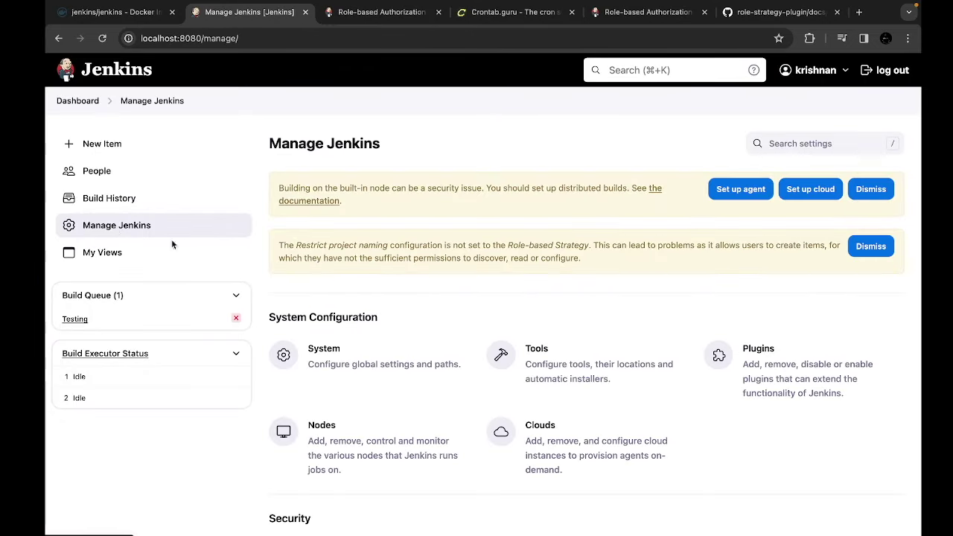
{"action": "scroll", "coordinate": [380, 398], "scroll_direction": "down", "scroll_amount": 5}
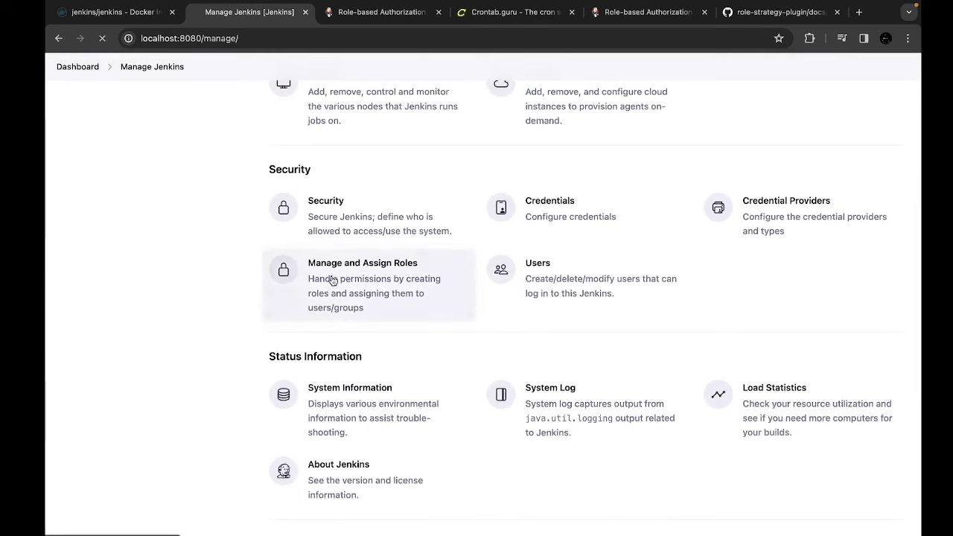
{"action": "left_click", "coordinate": [334, 277]}
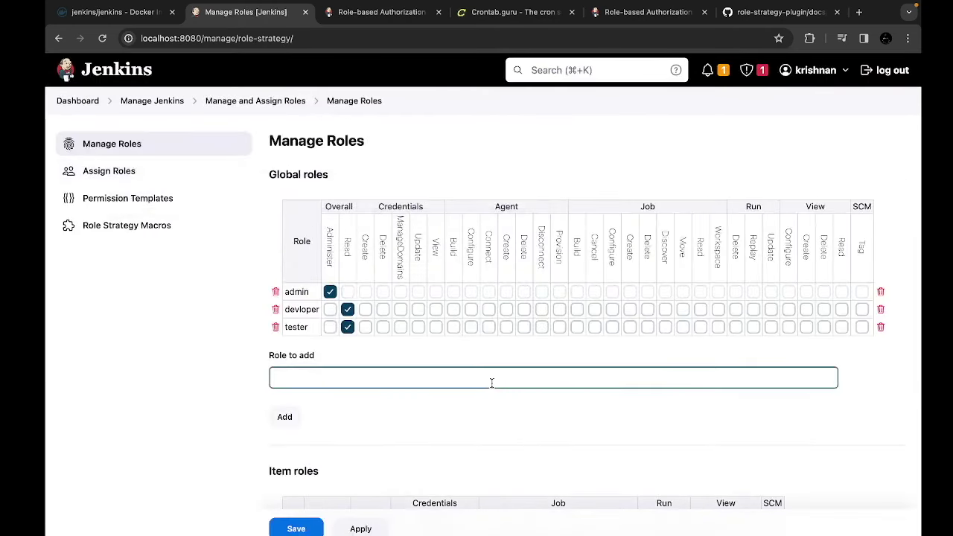
{"action": "scroll", "coordinate": [491, 383], "scroll_direction": "down", "scroll_amount": 5}
{"action": "scroll", "coordinate": [491, 383], "scroll_direction": "up", "scroll_amount": 1}
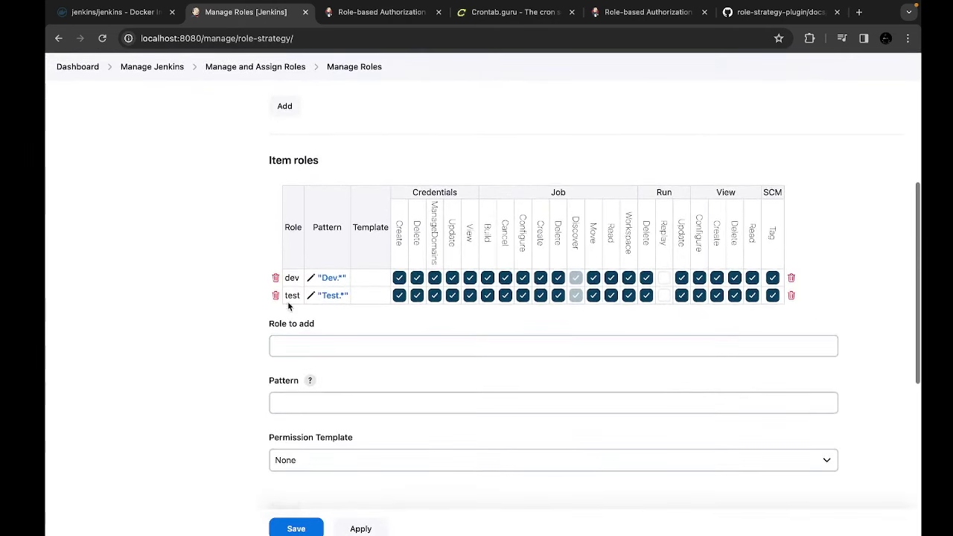
{"action": "left_click", "coordinate": [312, 279]}
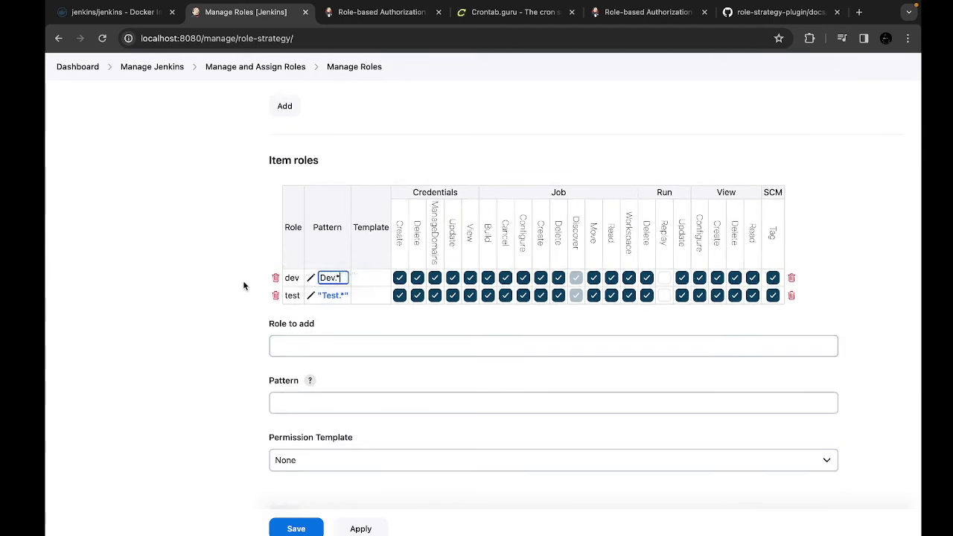
{"action": "scroll", "coordinate": [239, 270], "scroll_direction": "up", "scroll_amount": 2}
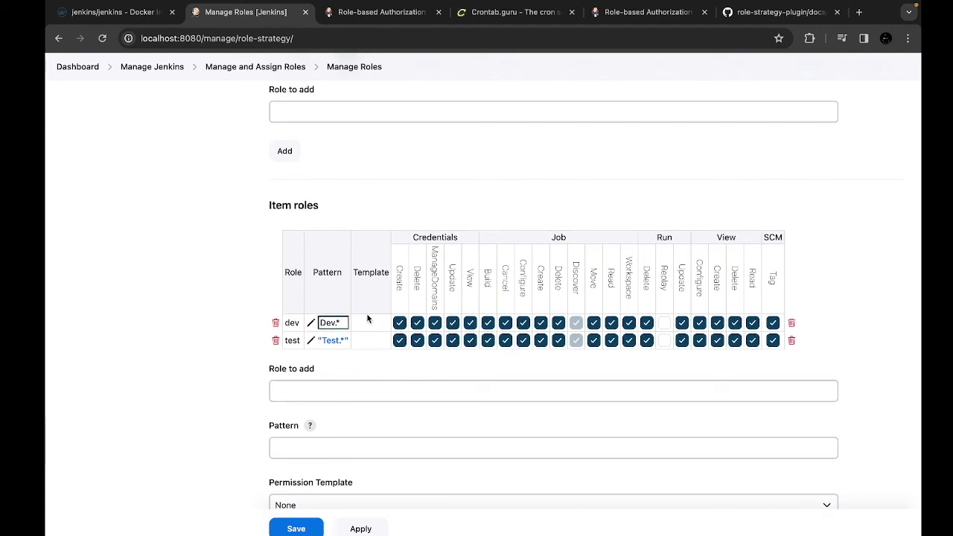
{"action": "left_click", "coordinate": [312, 323]}
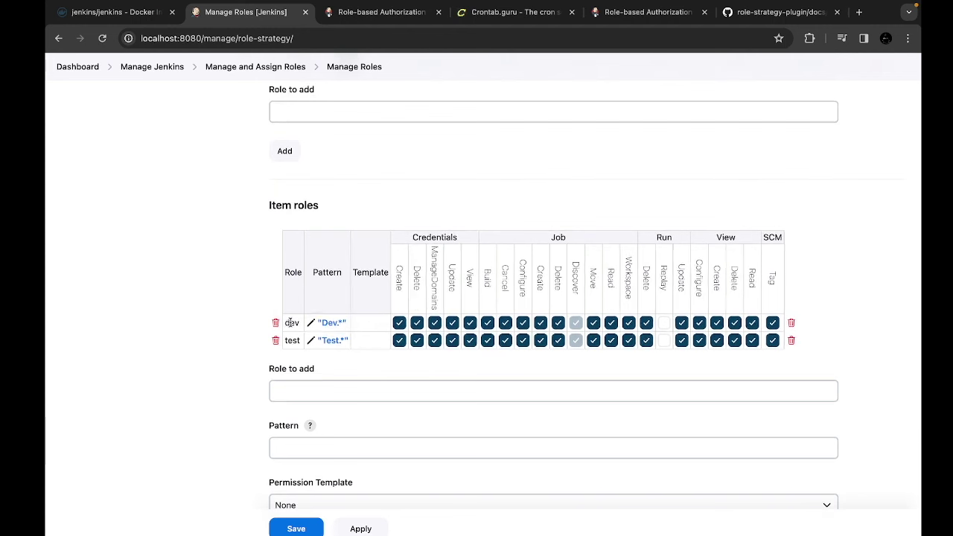
{"action": "left_click", "coordinate": [311, 322]}
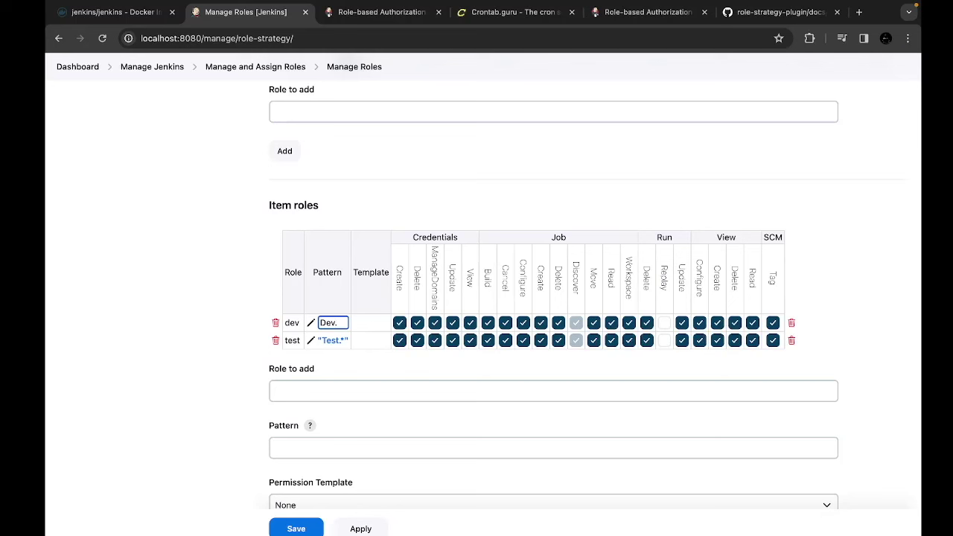
{"action": "type", "text": "\""}
{"action": "type", "text": "\""}
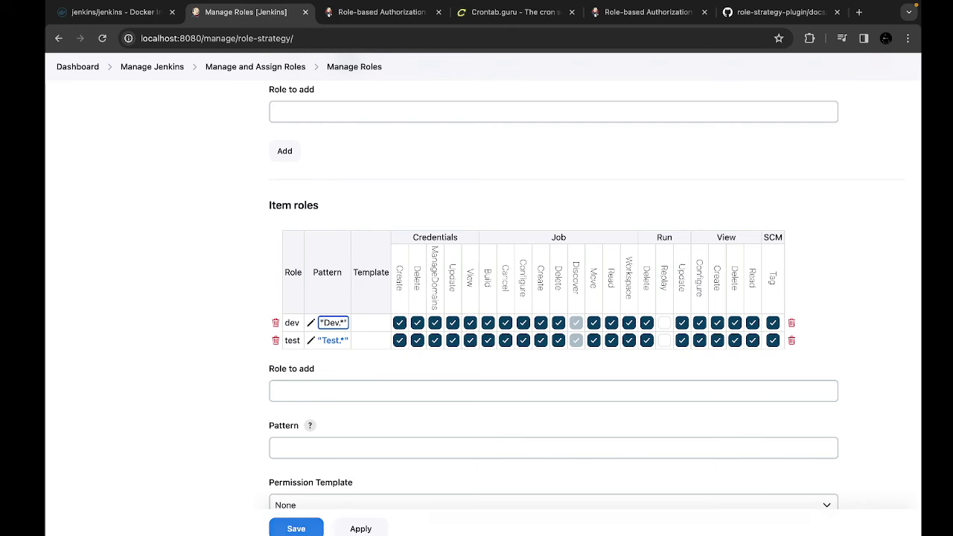
{"action": "left_click", "coordinate": [292, 528]}
Step: Remove the leading D so the dev pattern reads dev.*, and save again
{"action": "scroll", "coordinate": [388, 382], "scroll_direction": "down", "scroll_amount": 2}
{"action": "scroll", "coordinate": [386, 382], "scroll_direction": "down", "scroll_amount": 3}
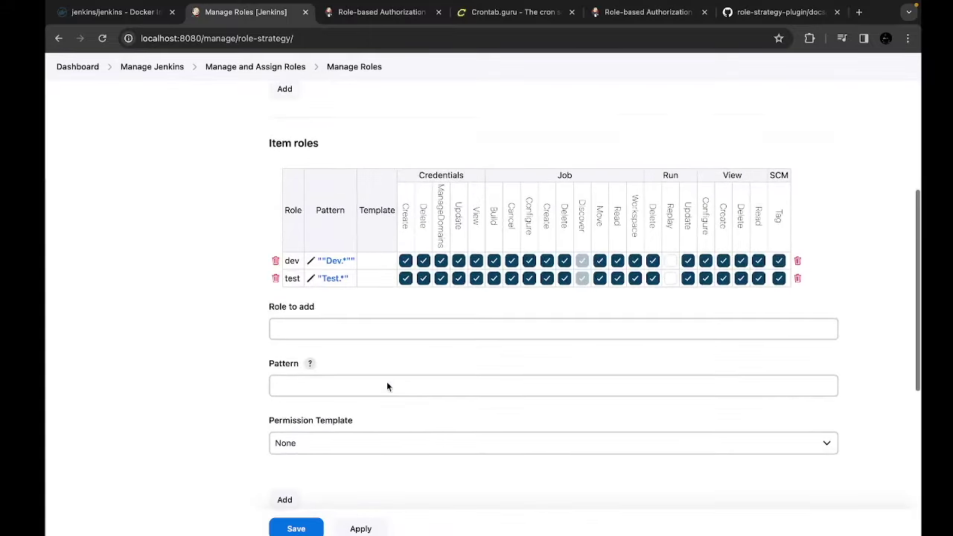
{"action": "scroll", "coordinate": [386, 382], "scroll_direction": "up", "scroll_amount": 4}
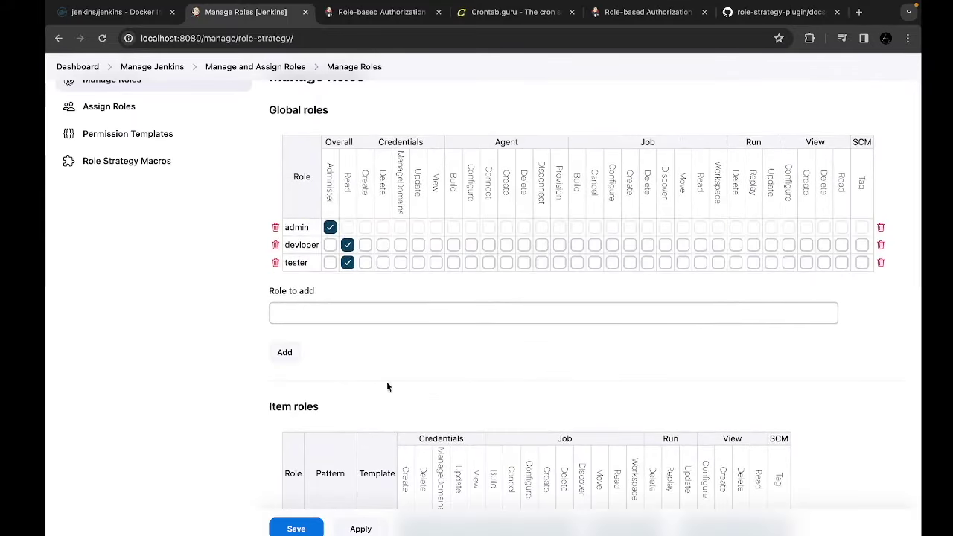
{"action": "scroll", "coordinate": [387, 385], "scroll_direction": "down", "scroll_amount": 1}
{"action": "scroll", "coordinate": [386, 385], "scroll_direction": "down", "scroll_amount": 3}
{"action": "scroll", "coordinate": [386, 386], "scroll_direction": "down", "scroll_amount": 1}
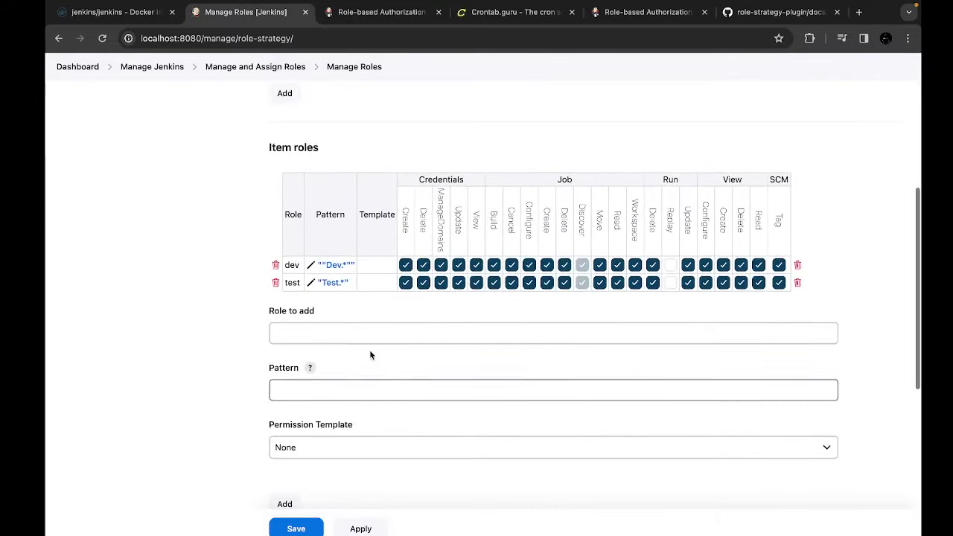
{"action": "left_click", "coordinate": [312, 266]}
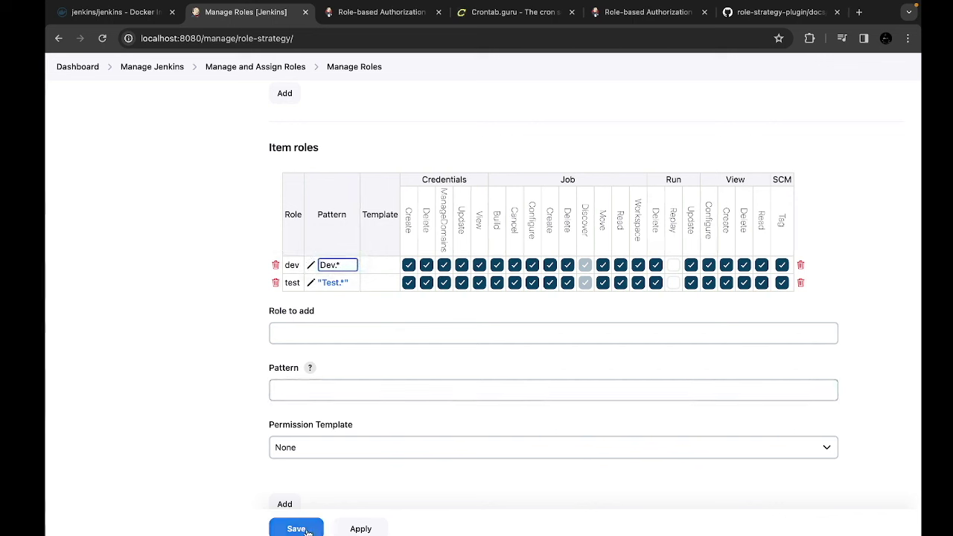
{"action": "key", "text": "BackSpace"}
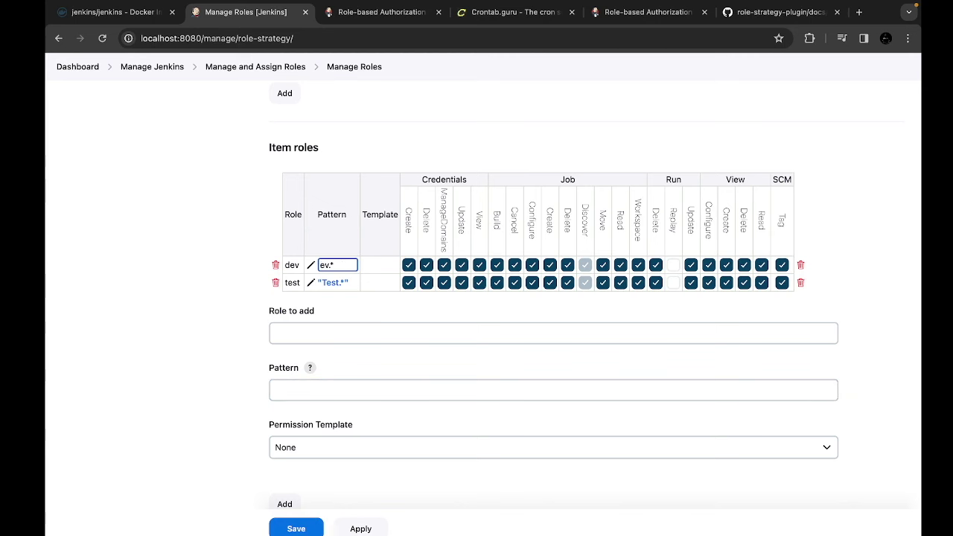
{"action": "left_click", "coordinate": [302, 527]}
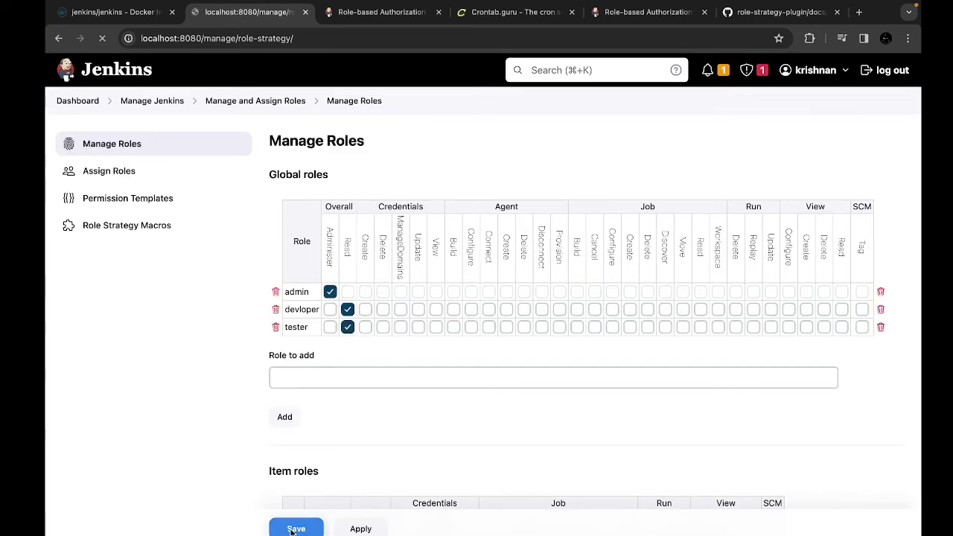
Step: Check the Devlopment job's page from the dashboard, then sign out
{"action": "left_click", "coordinate": [74, 100]}
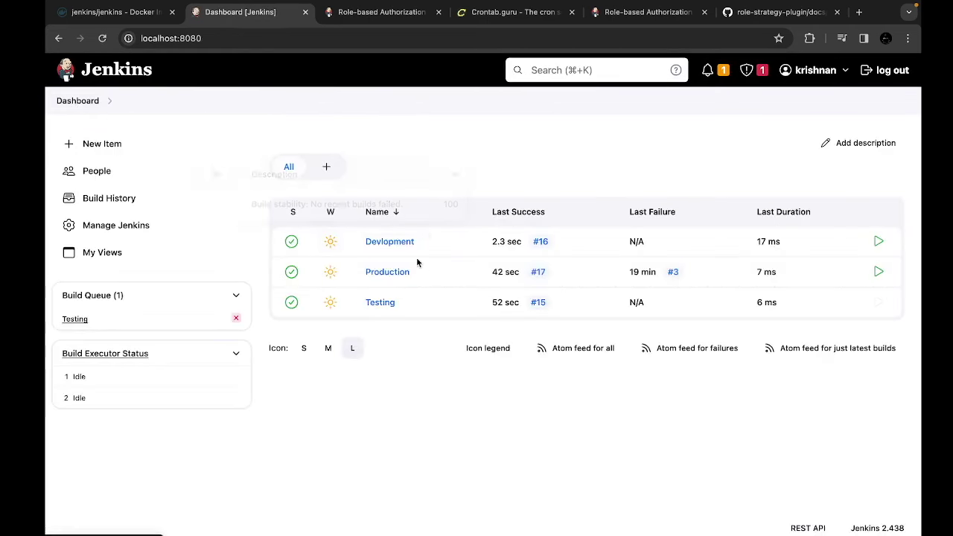
{"action": "left_click", "coordinate": [388, 243]}
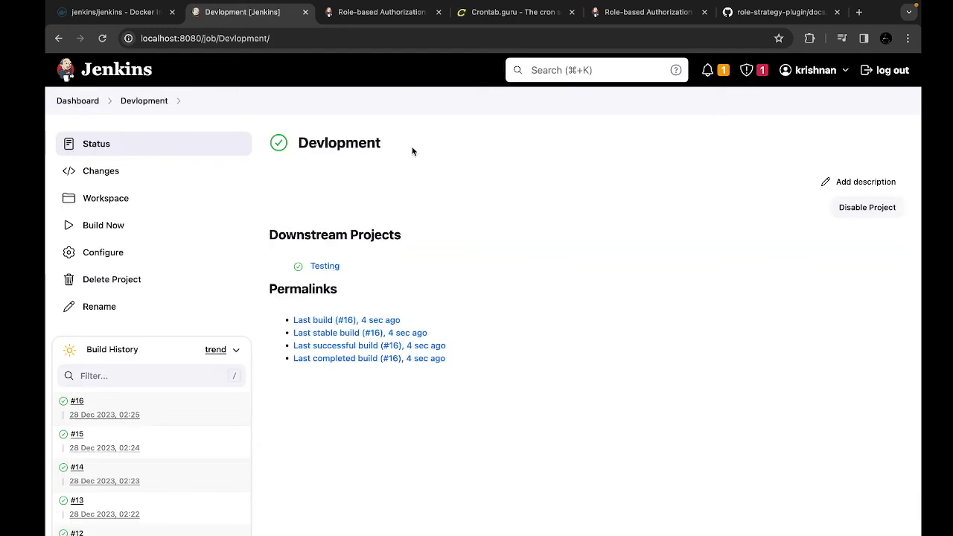
{"action": "left_click", "coordinate": [895, 73]}
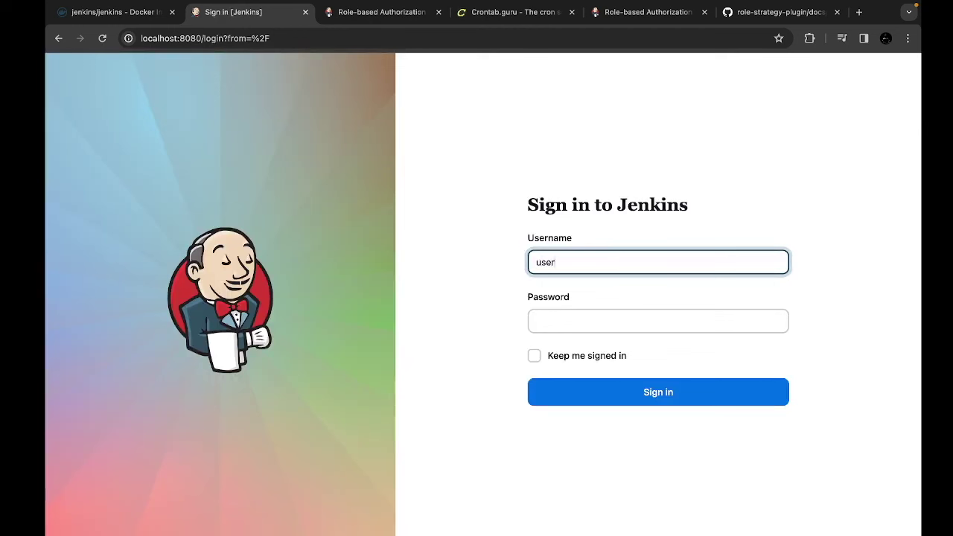
Step: Sign in as the test user, check People, then view Build History from the Dashboard menu
{"action": "left_click", "coordinate": [579, 323]}
{"action": "type", "text": "us"}
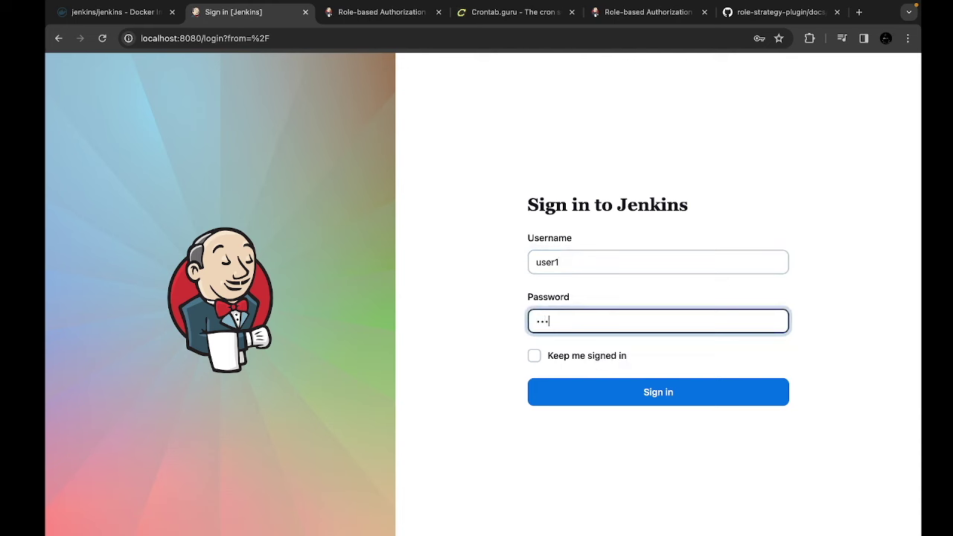
{"action": "type", "text": "er"}
{"action": "left_click", "coordinate": [584, 402]}
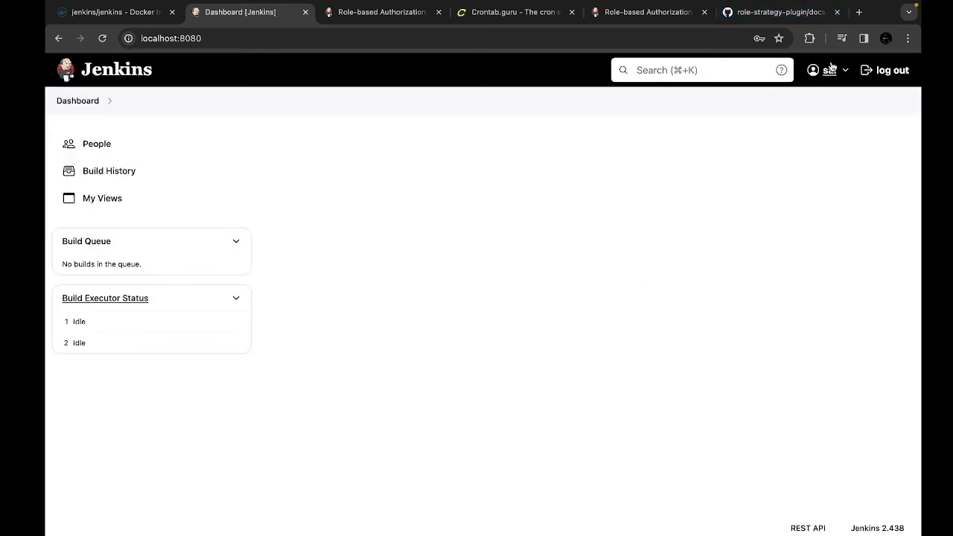
{"action": "left_click", "coordinate": [83, 146]}
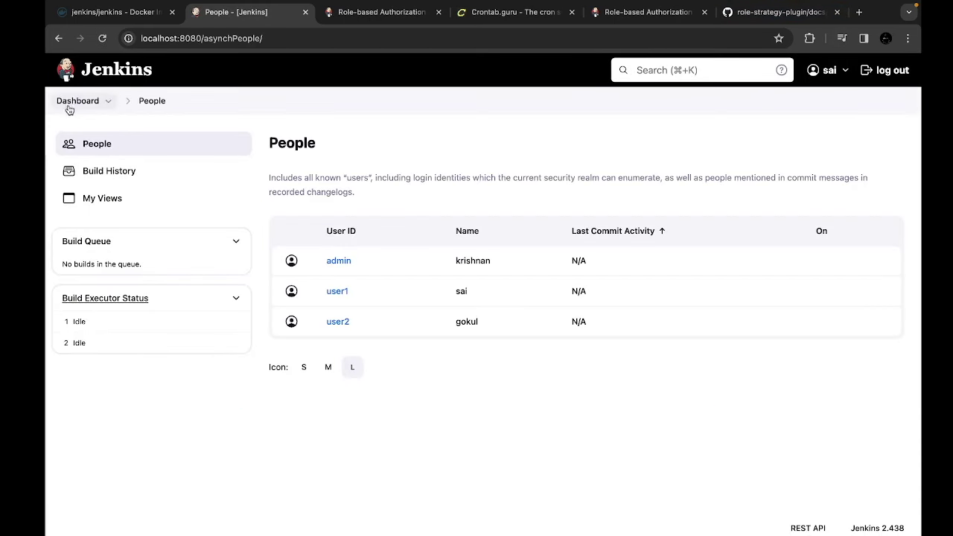
{"action": "left_click", "coordinate": [70, 108]}
{"action": "left_click", "coordinate": [108, 104]}
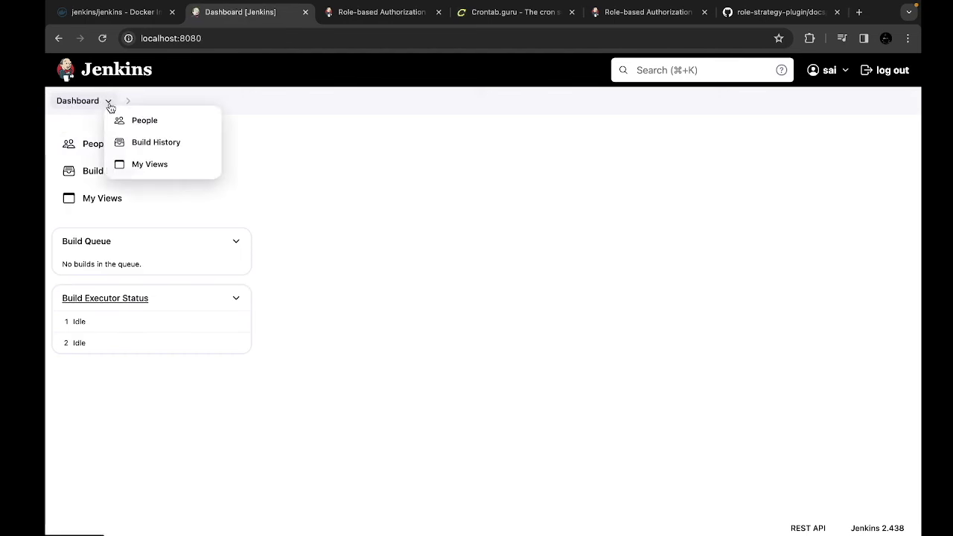
{"action": "left_click", "coordinate": [156, 144]}
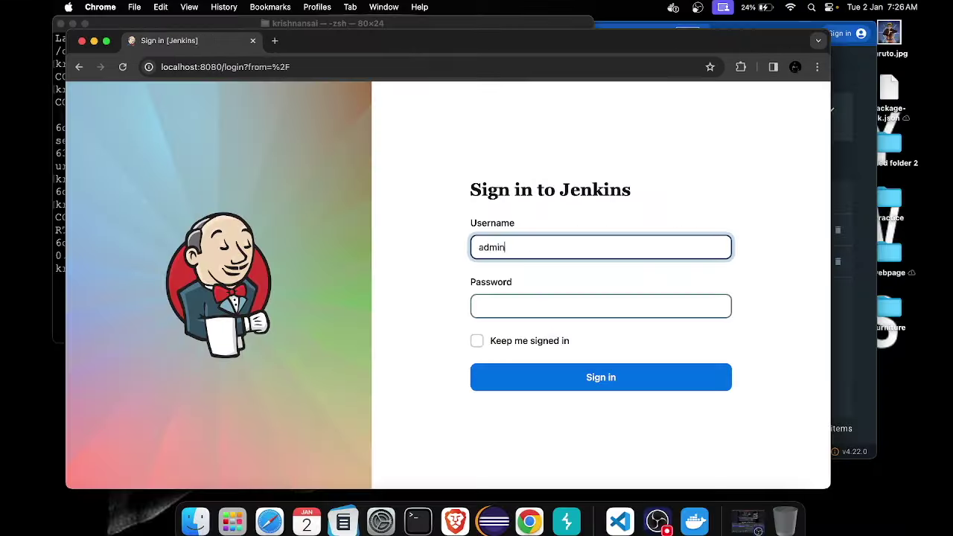
Step: Sign in as administrator and make the browser window full screen
{"action": "left_click", "coordinate": [519, 300]}
{"action": "type", "text": "a"}
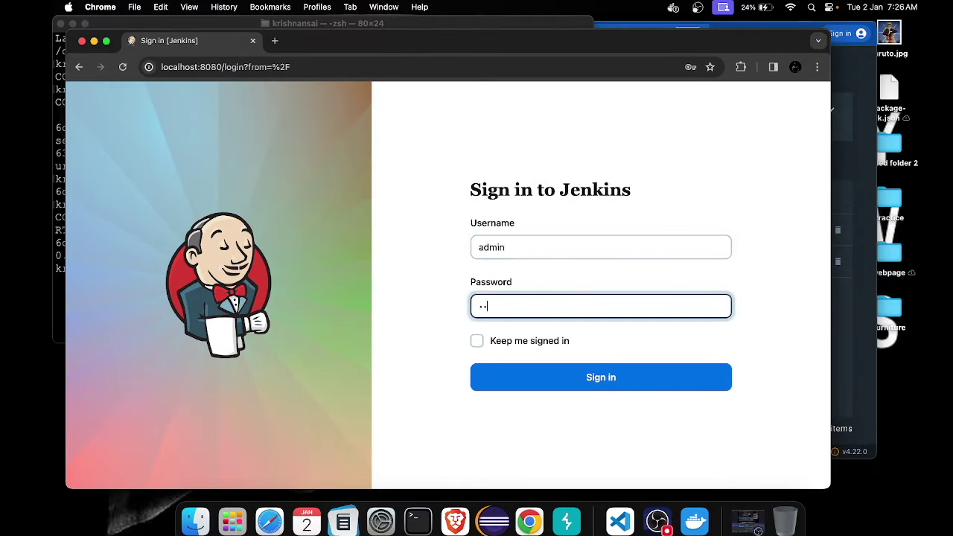
{"action": "left_click", "coordinate": [548, 378]}
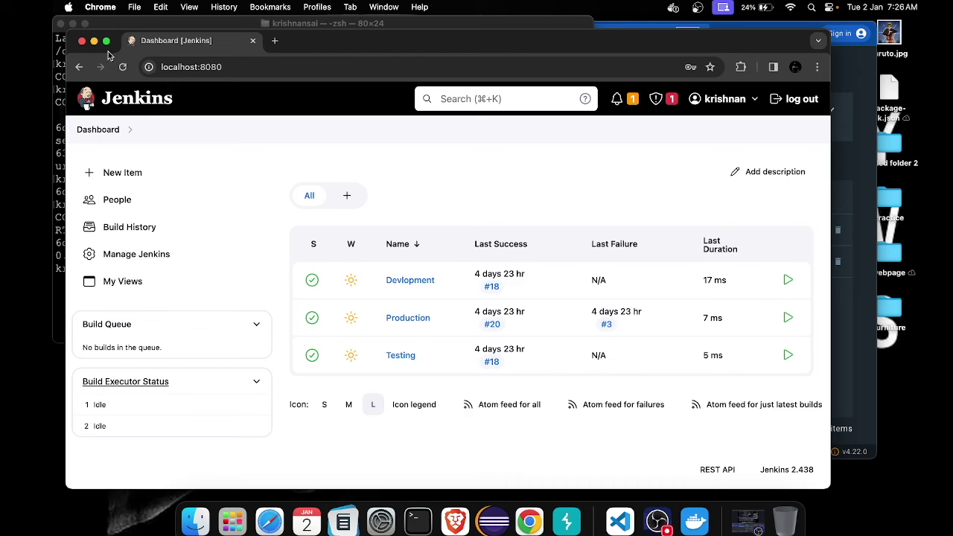
{"action": "left_click", "coordinate": [106, 40]}
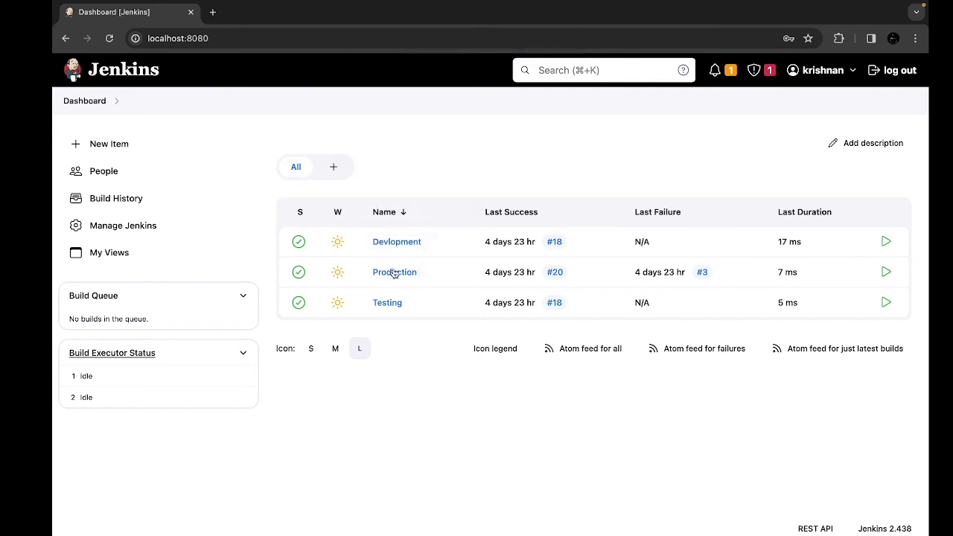
Step: Build the Devlopment job now and return to the dashboard
{"action": "left_click", "coordinate": [383, 243]}
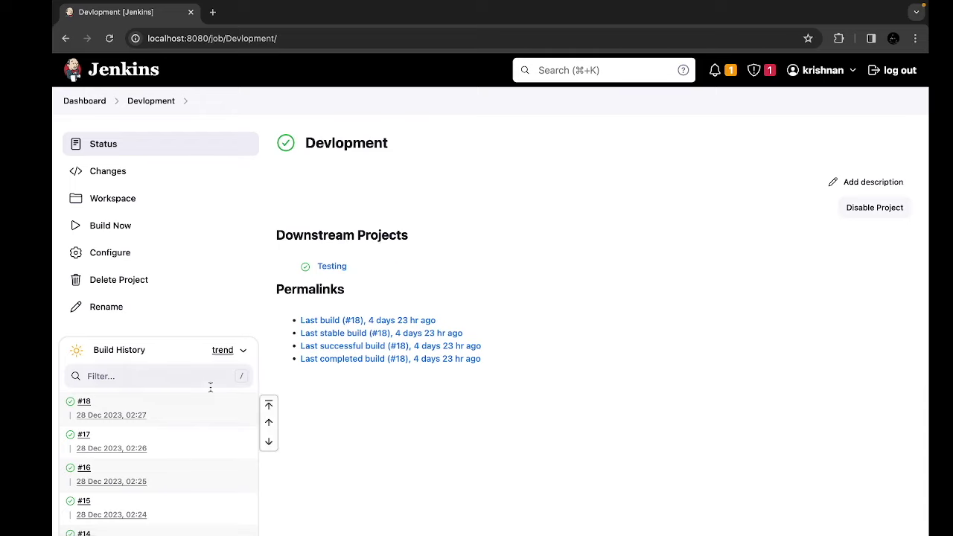
{"action": "scroll", "coordinate": [210, 386], "scroll_direction": "down", "scroll_amount": 2}
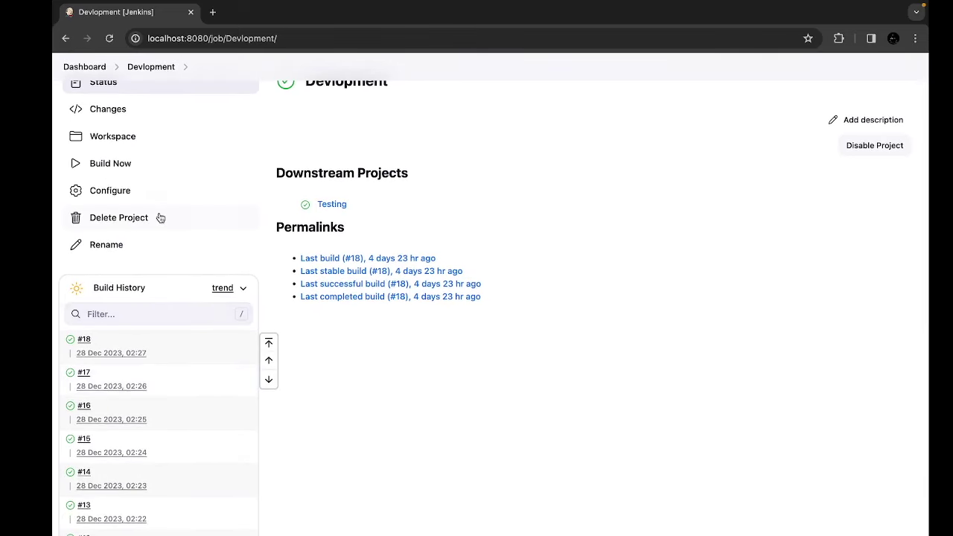
{"action": "scroll", "coordinate": [160, 218], "scroll_direction": "up", "scroll_amount": 2}
{"action": "left_click", "coordinate": [101, 233]}
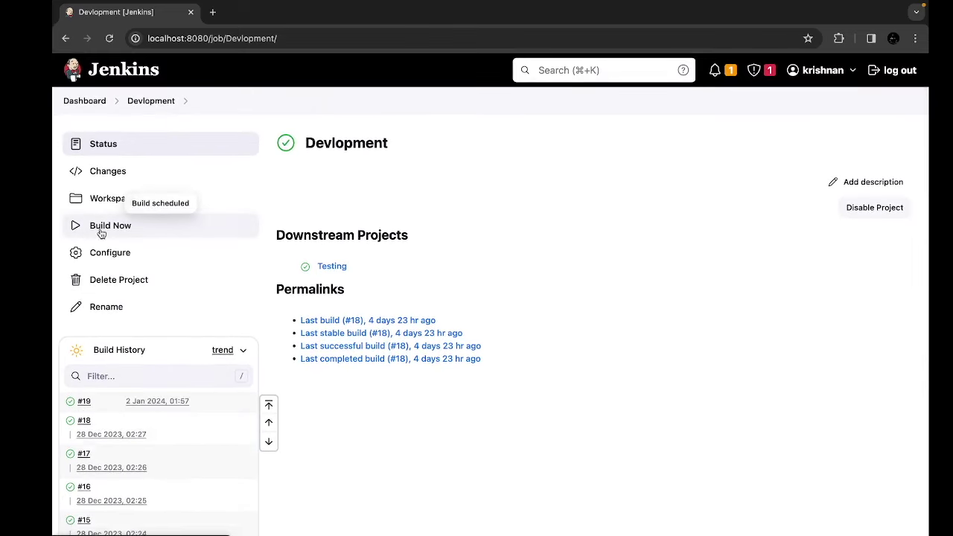
{"action": "left_click", "coordinate": [86, 101]}
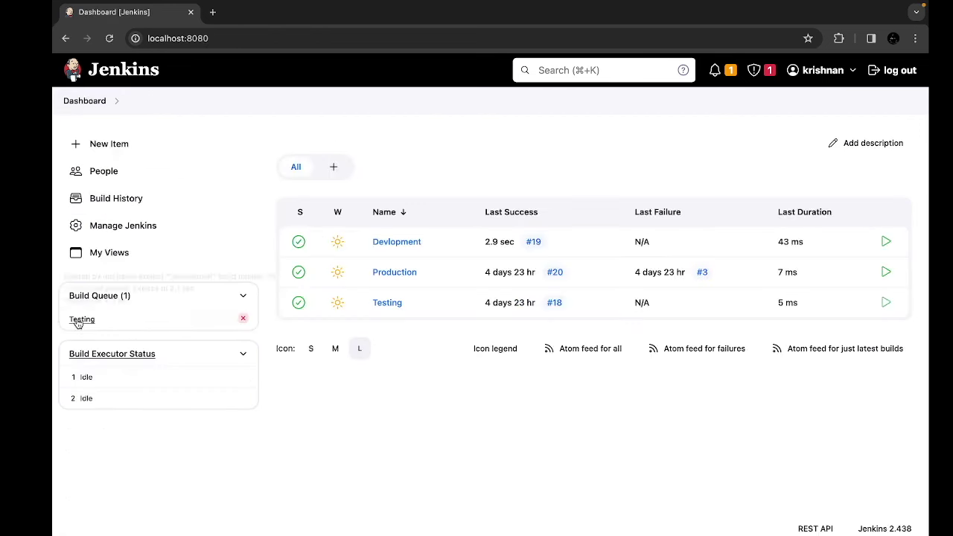
{"action": "mouse_move", "coordinate": [79, 326]}
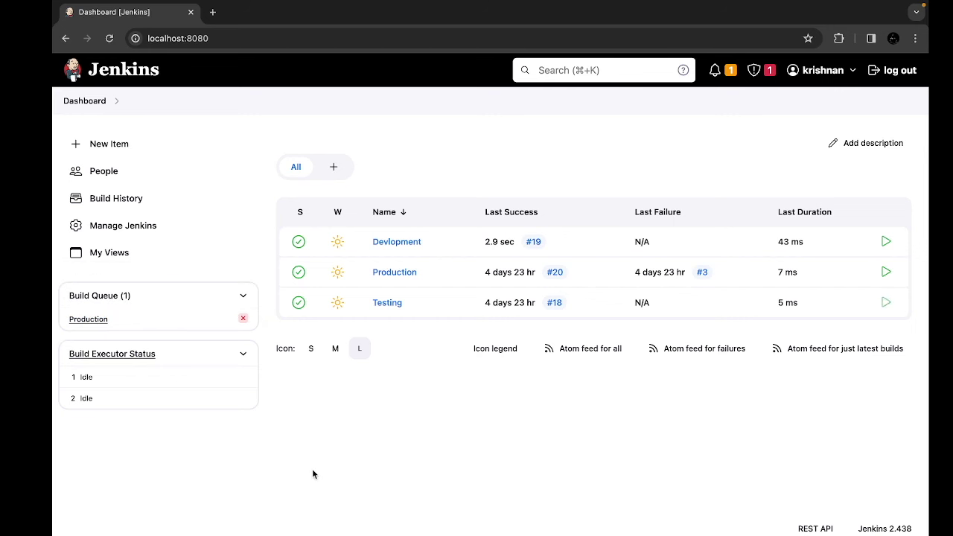
Step: Go to Manage Jenkins > Manage and Assign Roles > Assign Roles
{"action": "left_click", "coordinate": [94, 226]}
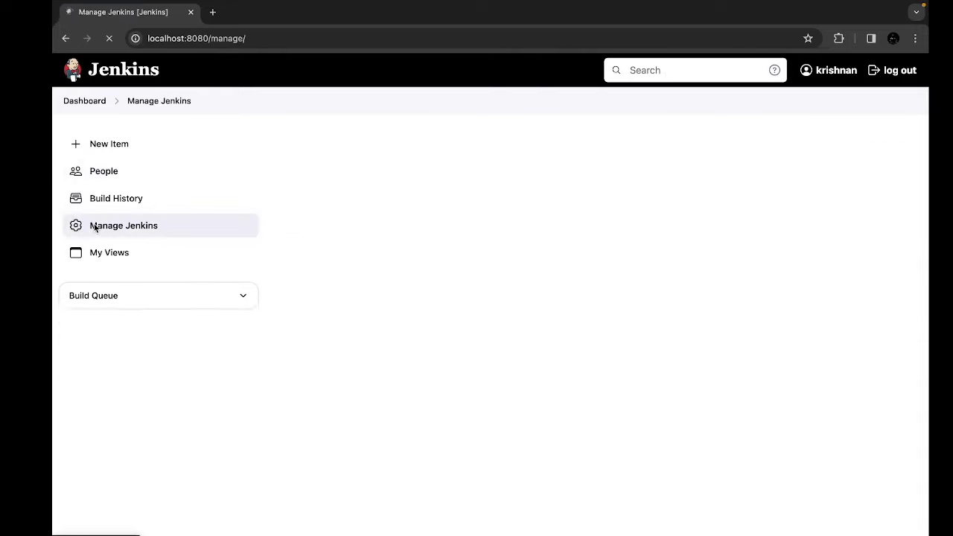
{"action": "scroll", "coordinate": [418, 457], "scroll_direction": "down", "scroll_amount": 6}
{"action": "scroll", "coordinate": [370, 384], "scroll_direction": "up", "scroll_amount": 3}
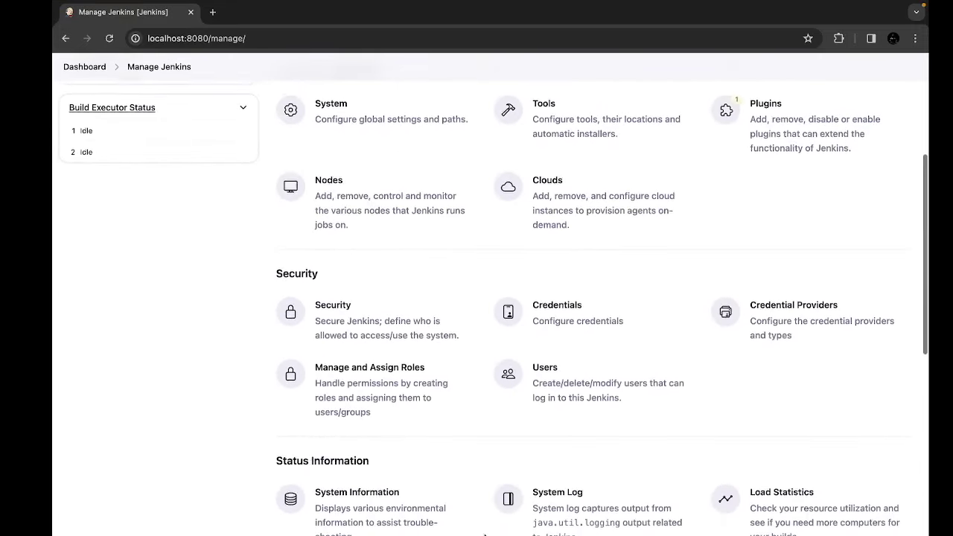
{"action": "left_click", "coordinate": [370, 384]}
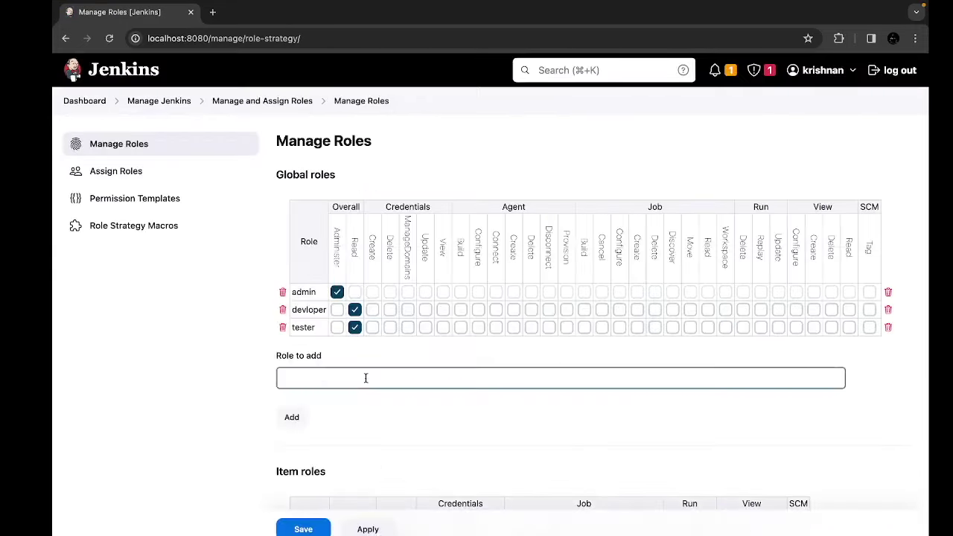
{"action": "scroll", "coordinate": [413, 416], "scroll_direction": "down", "scroll_amount": 1}
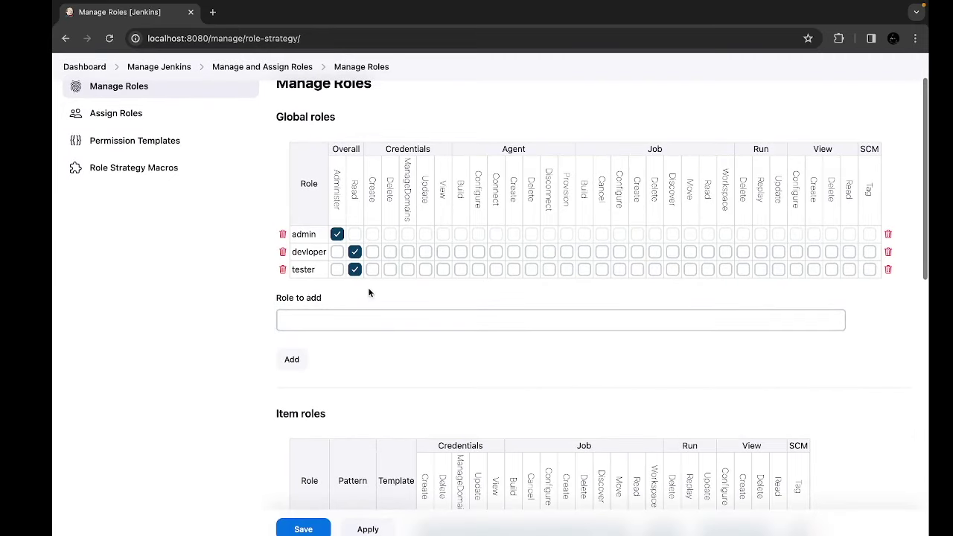
{"action": "scroll", "coordinate": [392, 347], "scroll_direction": "down", "scroll_amount": 4}
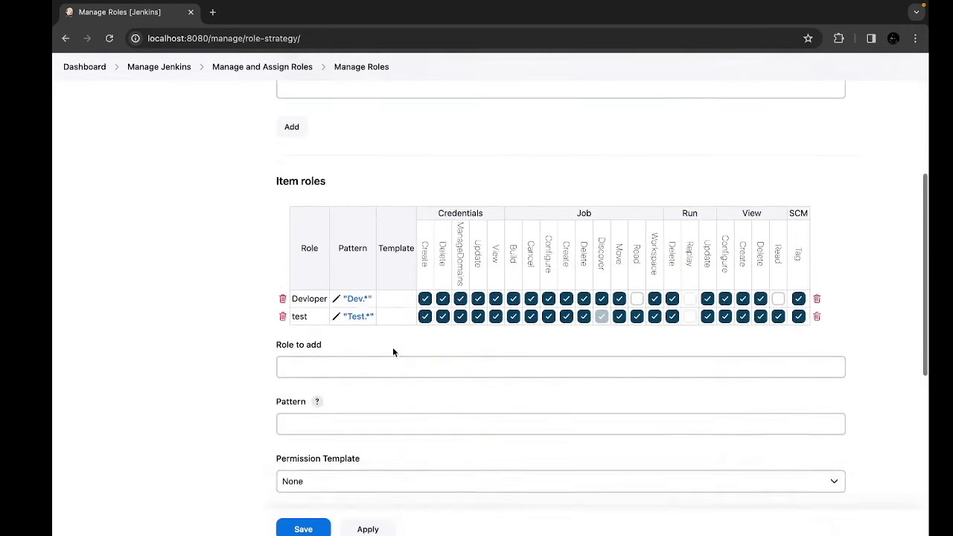
{"action": "scroll", "coordinate": [392, 347], "scroll_direction": "down", "scroll_amount": 3}
{"action": "scroll", "coordinate": [393, 347], "scroll_direction": "up", "scroll_amount": 15}
{"action": "left_click", "coordinate": [108, 170]}
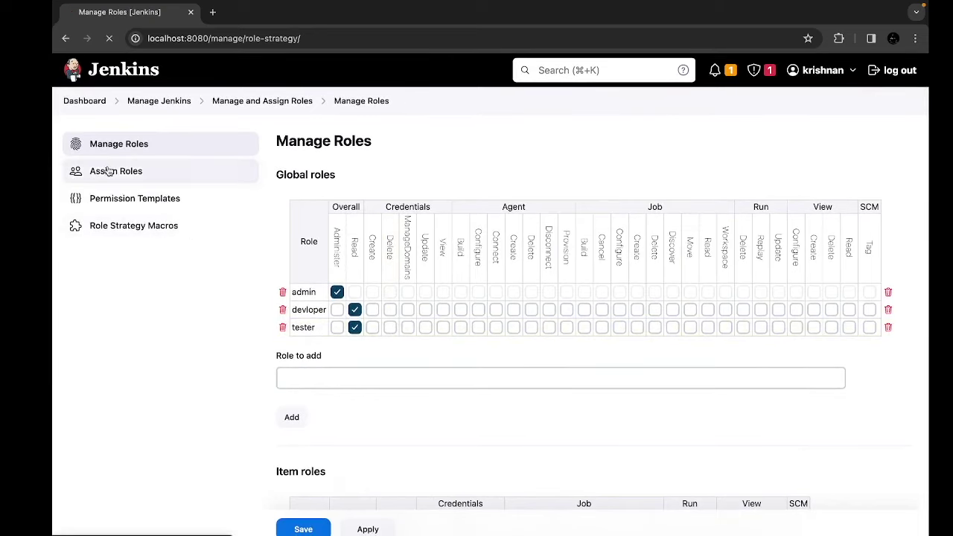
Step: Under Item roles, give Authenticated Users the Devloper and test roles, leaving Anonymous unticked
{"action": "scroll", "coordinate": [470, 328], "scroll_direction": "down", "scroll_amount": 1}
{"action": "left_click", "coordinate": [385, 452]}
{"action": "left_click", "coordinate": [402, 452]}
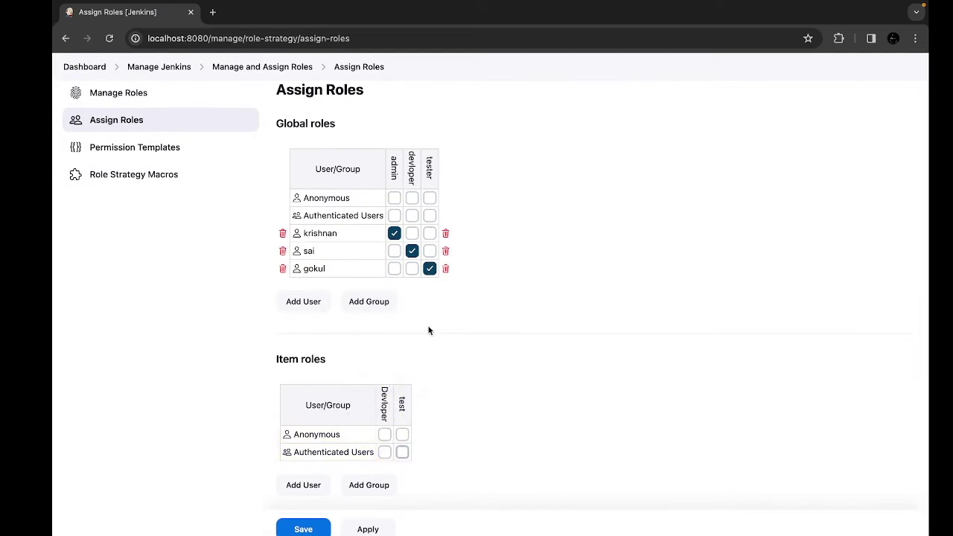
{"action": "scroll", "coordinate": [429, 330], "scroll_direction": "down", "scroll_amount": 1}
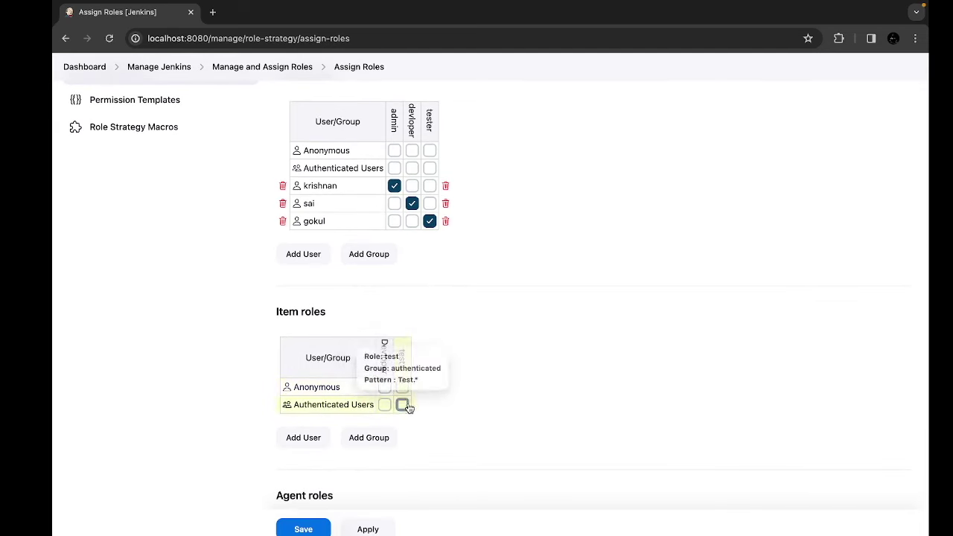
{"action": "left_click", "coordinate": [384, 387]}
{"action": "left_click", "coordinate": [402, 405]}
{"action": "left_click", "coordinate": [385, 404]}
{"action": "left_click", "coordinate": [384, 387]}
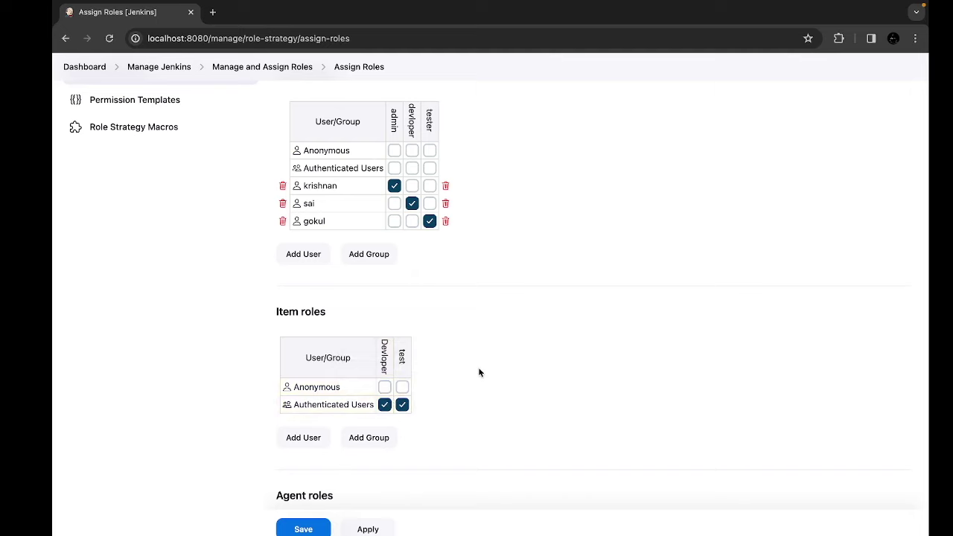
{"action": "scroll", "coordinate": [478, 372], "scroll_direction": "down", "scroll_amount": 3}
{"action": "scroll", "coordinate": [445, 144], "scroll_direction": "up", "scroll_amount": 2}
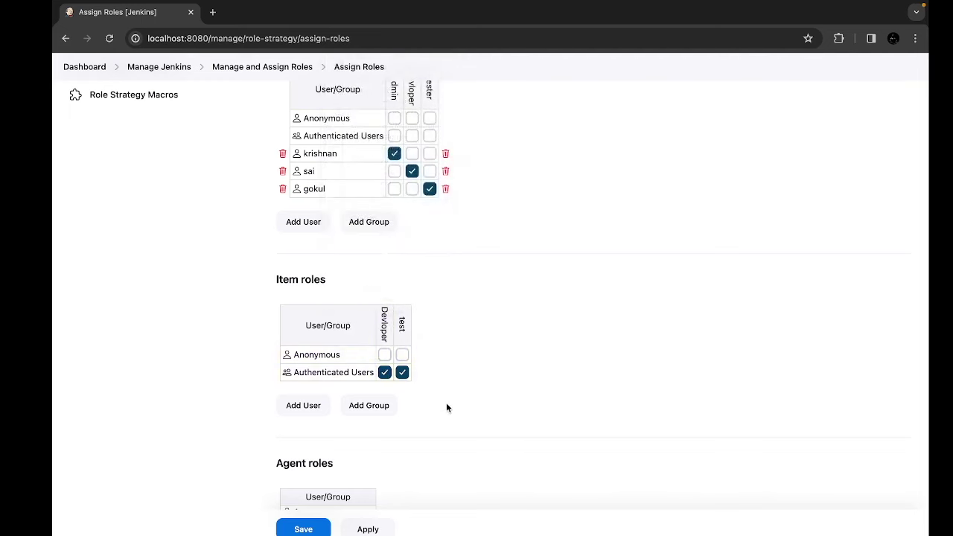
Step: Save the role assignments, then save the Manage Roles page
{"action": "scroll", "coordinate": [447, 406], "scroll_direction": "down", "scroll_amount": 3}
{"action": "left_click", "coordinate": [302, 477]}
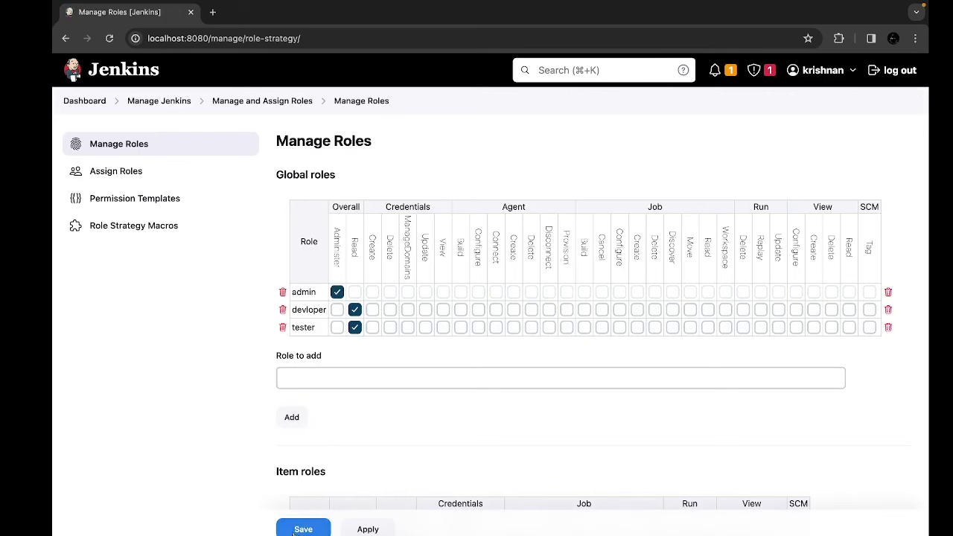
{"action": "scroll", "coordinate": [312, 484], "scroll_direction": "down", "scroll_amount": 10}
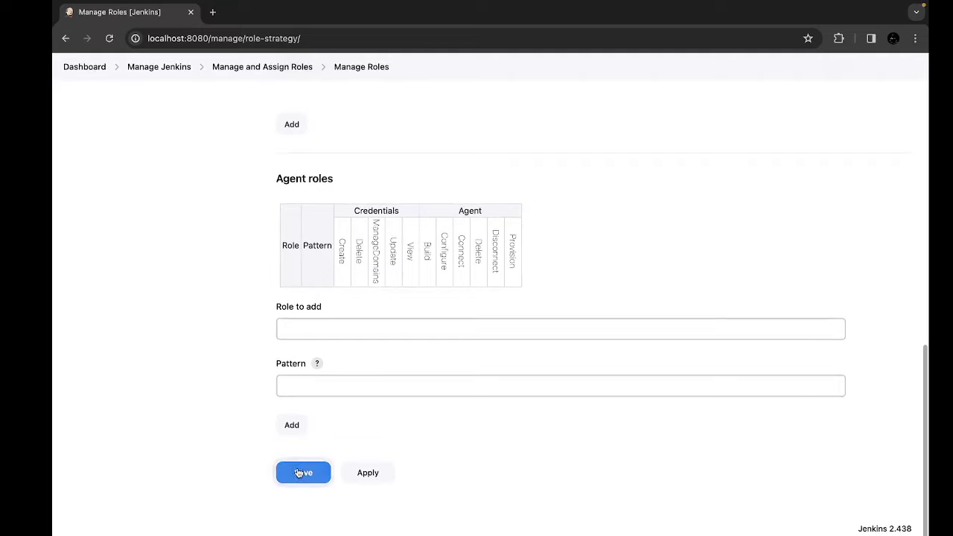
{"action": "left_click", "coordinate": [299, 474]}
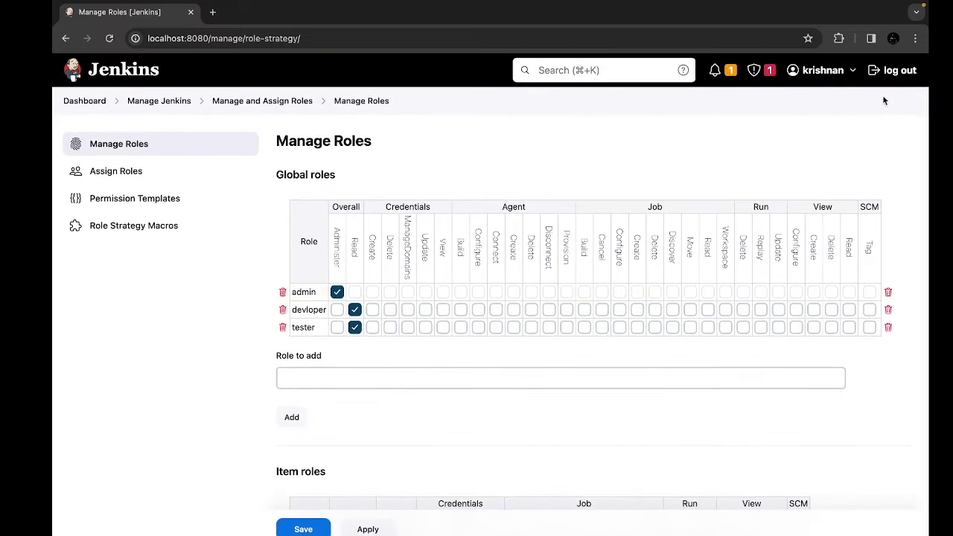
Step: Log out, sign in with the other user's credentials, and run Build Now on the Testing job
{"action": "left_click", "coordinate": [881, 68]}
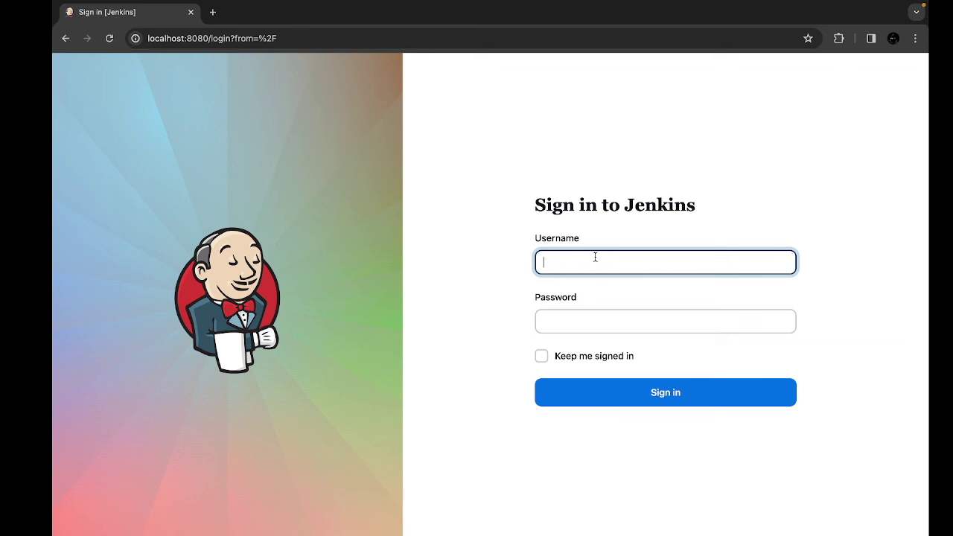
{"action": "left_click", "coordinate": [589, 321]}
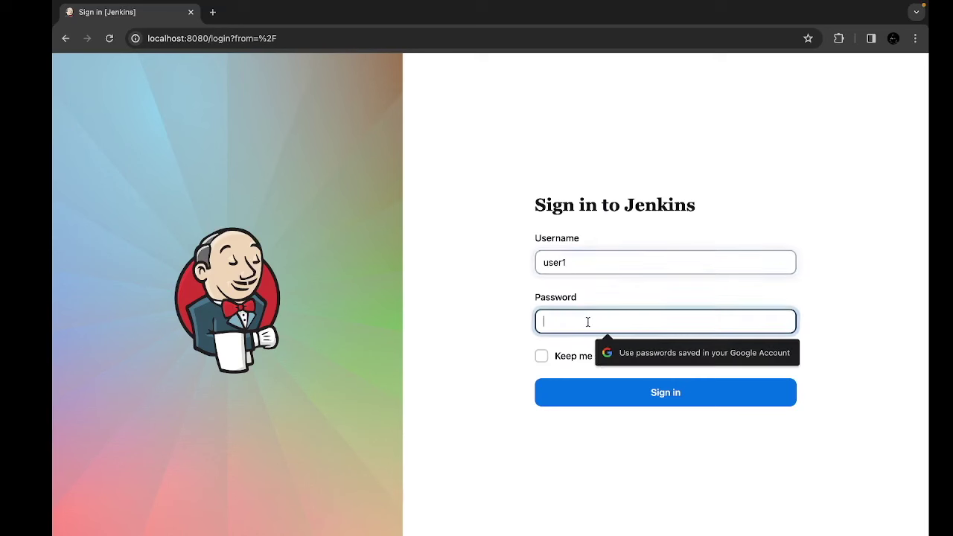
{"action": "type", "text": "us"}
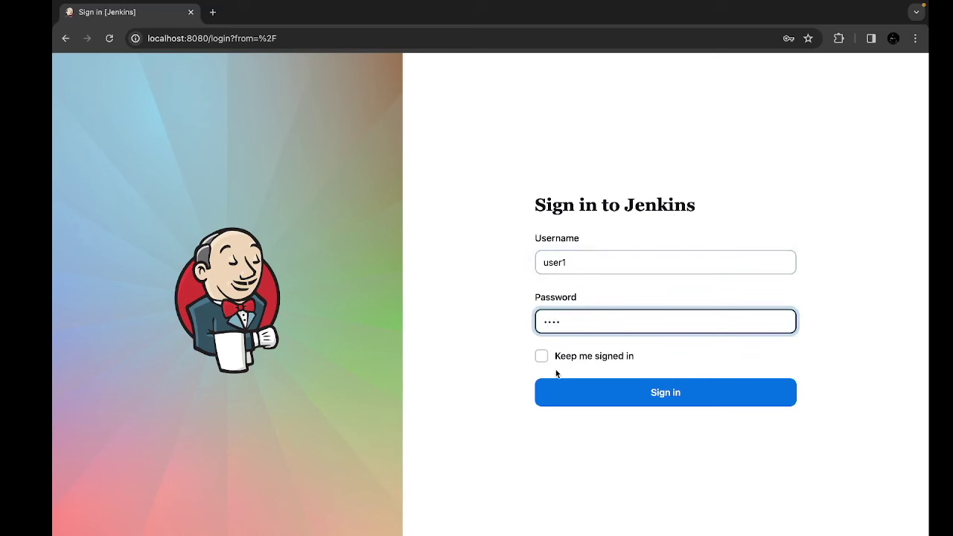
{"action": "left_click", "coordinate": [546, 404]}
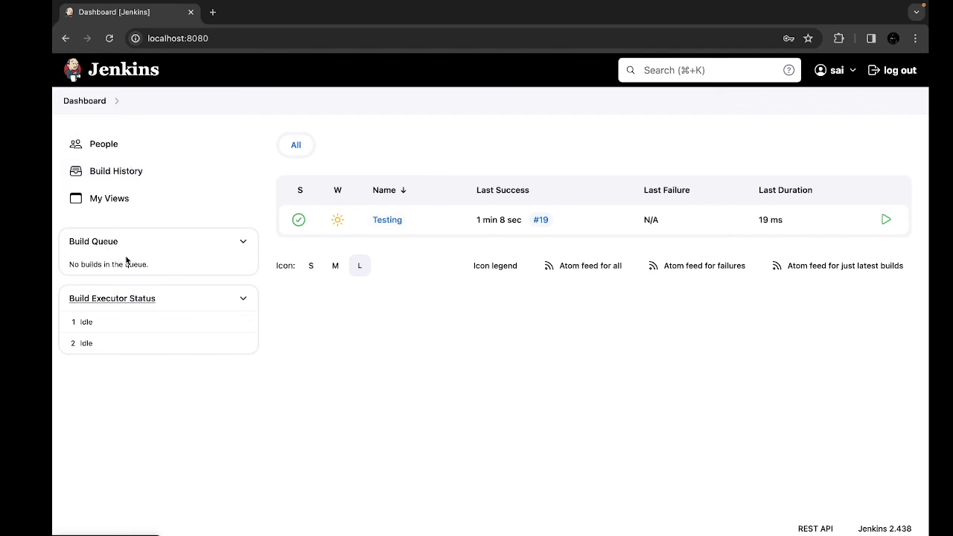
{"action": "left_click", "coordinate": [386, 222]}
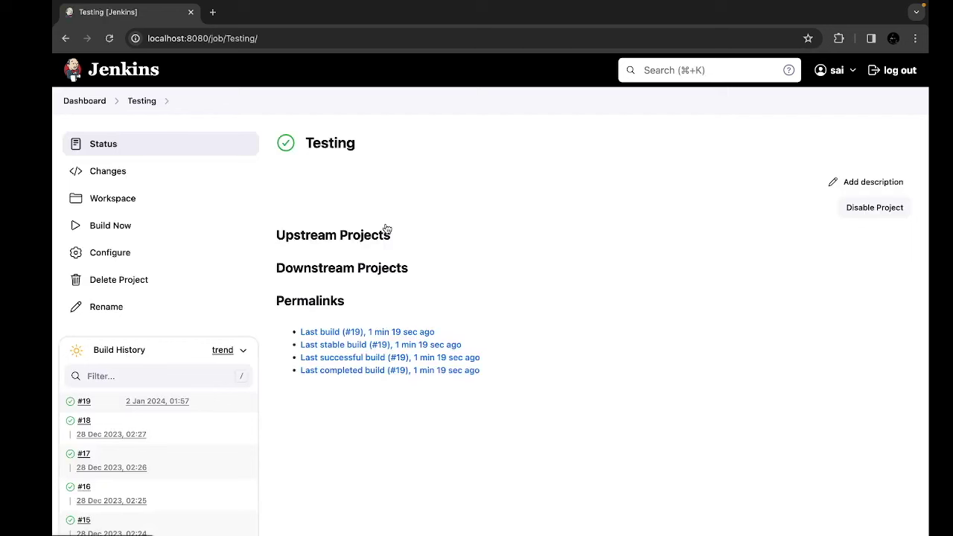
{"action": "left_click", "coordinate": [113, 234]}
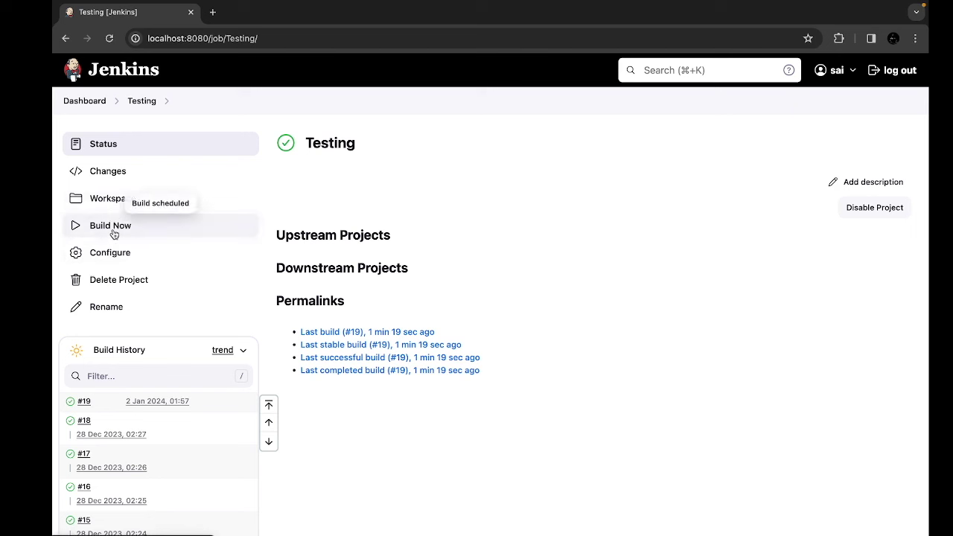
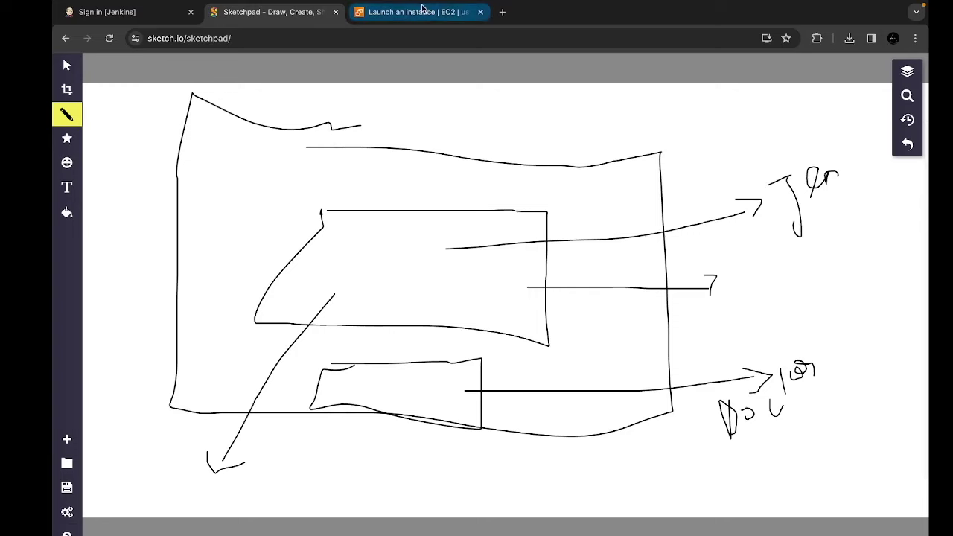
Step: Copy the example ssh command from the jenkins instance's SSH client connection instructions
{"action": "left_click", "coordinate": [400, 12]}
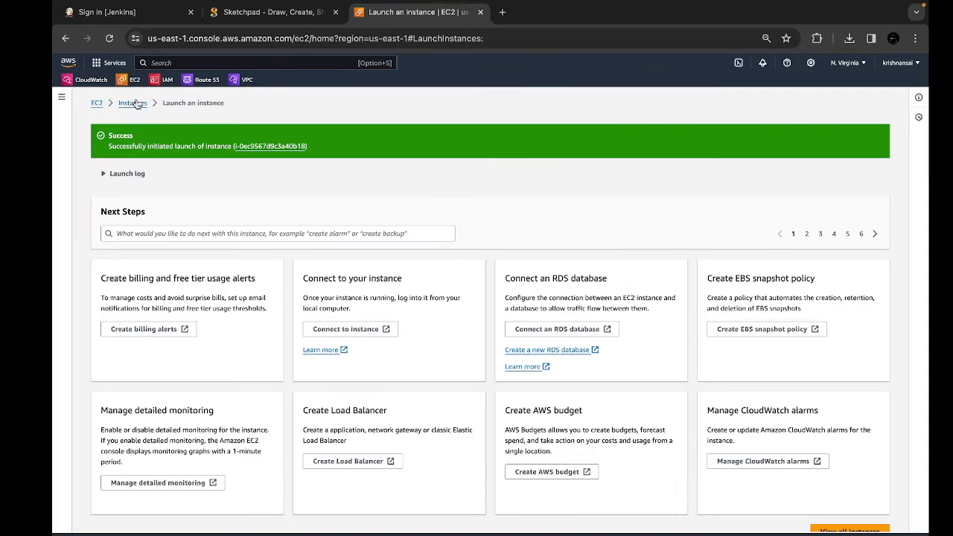
{"action": "left_click", "coordinate": [137, 103]}
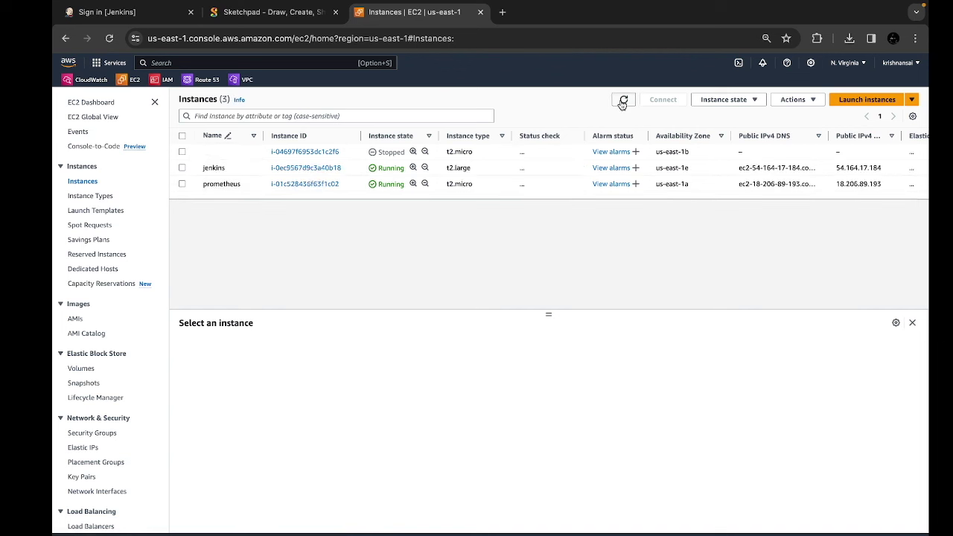
{"action": "left_click", "coordinate": [182, 167]}
{"action": "left_click", "coordinate": [645, 99]}
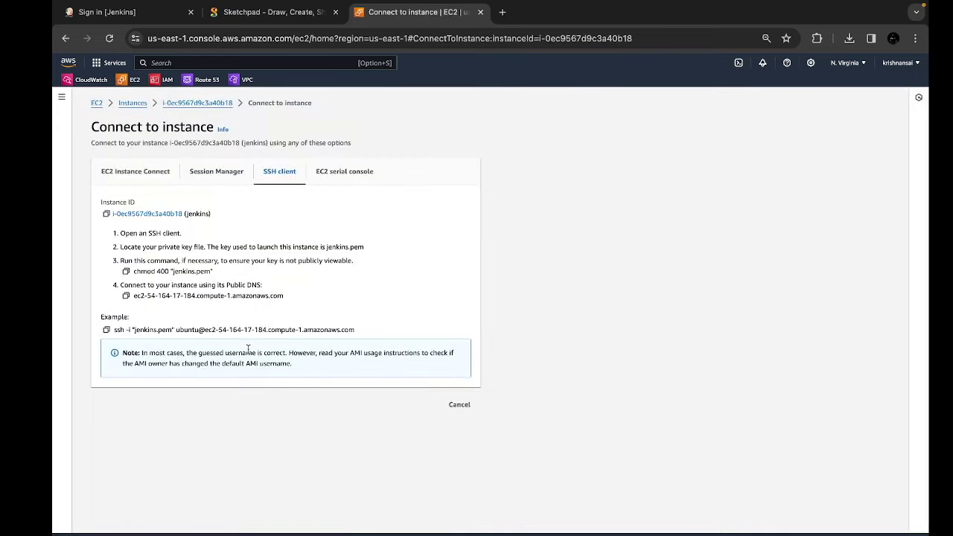
{"action": "left_click", "coordinate": [106, 329]}
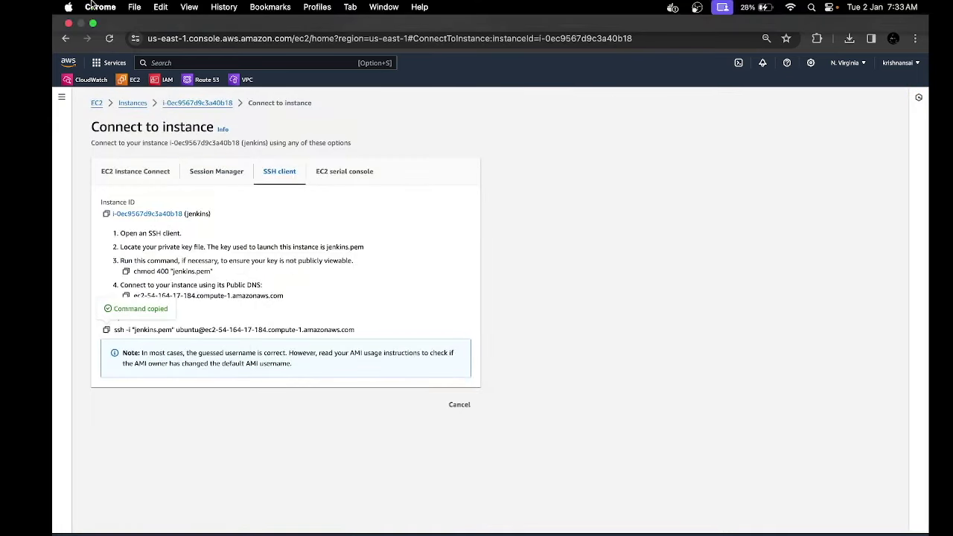
{"action": "left_click", "coordinate": [95, 23]}
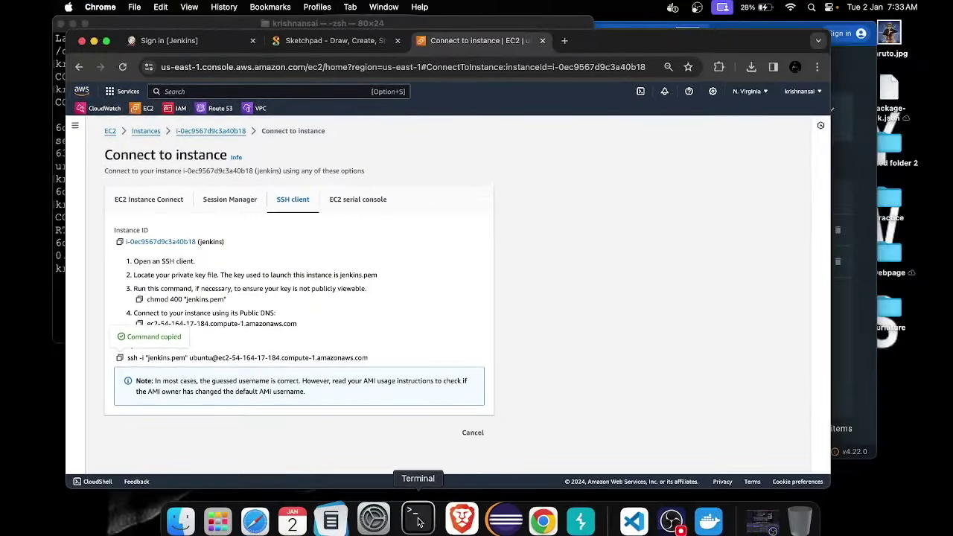
Step: In Terminal, move into Downloads and run chmod 400 on jenkins.pem
{"action": "left_click", "coordinate": [418, 521]}
{"action": "type", "text": "cd Do"}
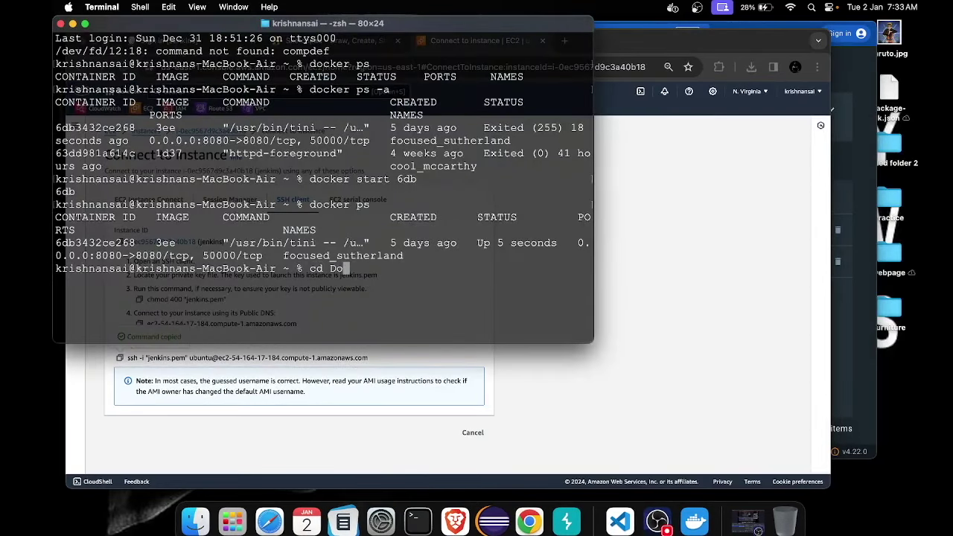
{"action": "key", "text": "Tab"}
{"action": "key", "text": "Return"}
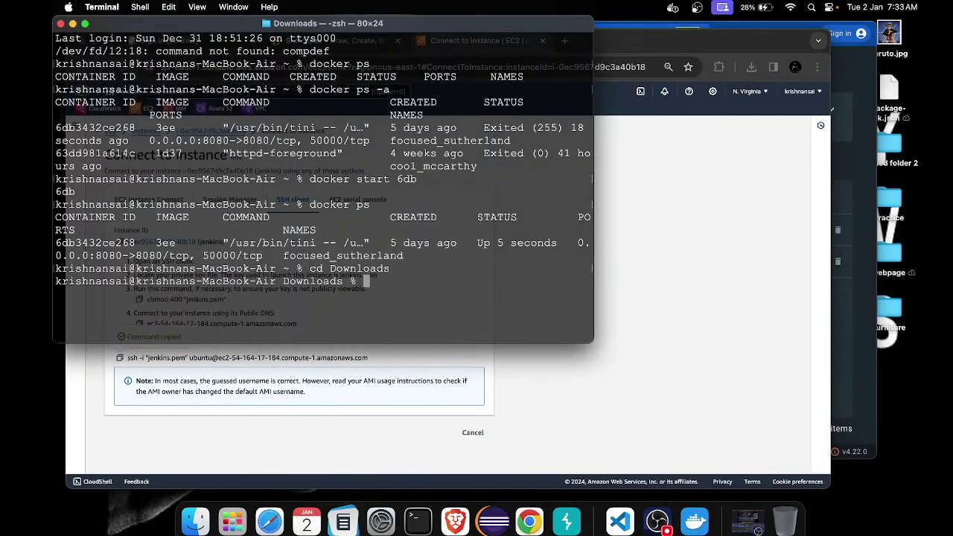
{"action": "type", "text": "chmod 400 jenkins"}
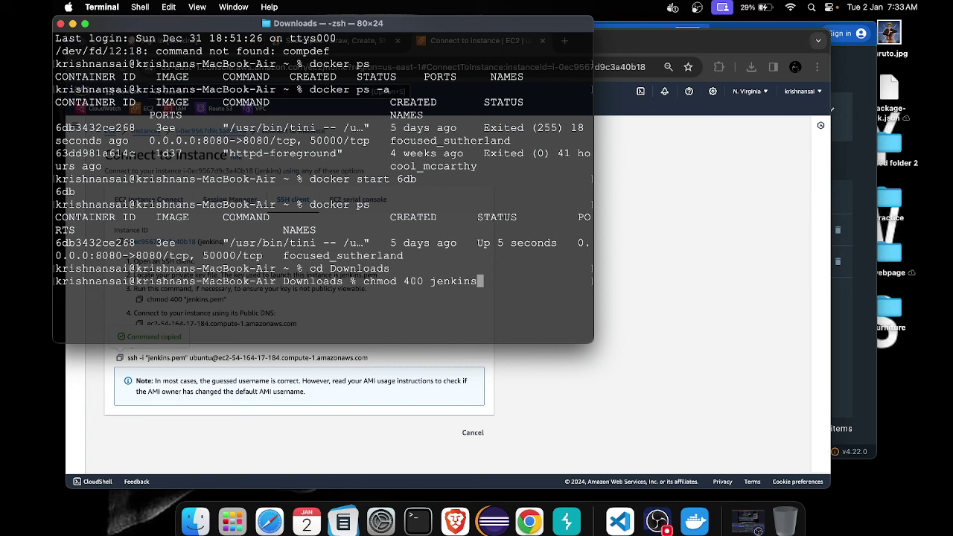
{"action": "type", "text": ".pem"}
{"action": "key", "text": "Return"}
Step: Run the pasted ssh command, accept the host with yes, and retry; both are denied
{"action": "right_click", "coordinate": [438, 263]}
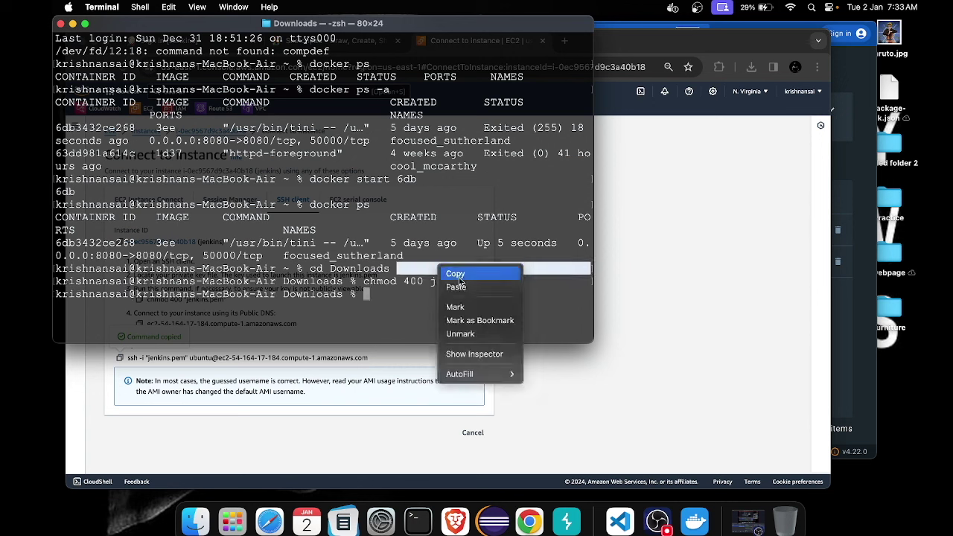
{"action": "left_click", "coordinate": [472, 291]}
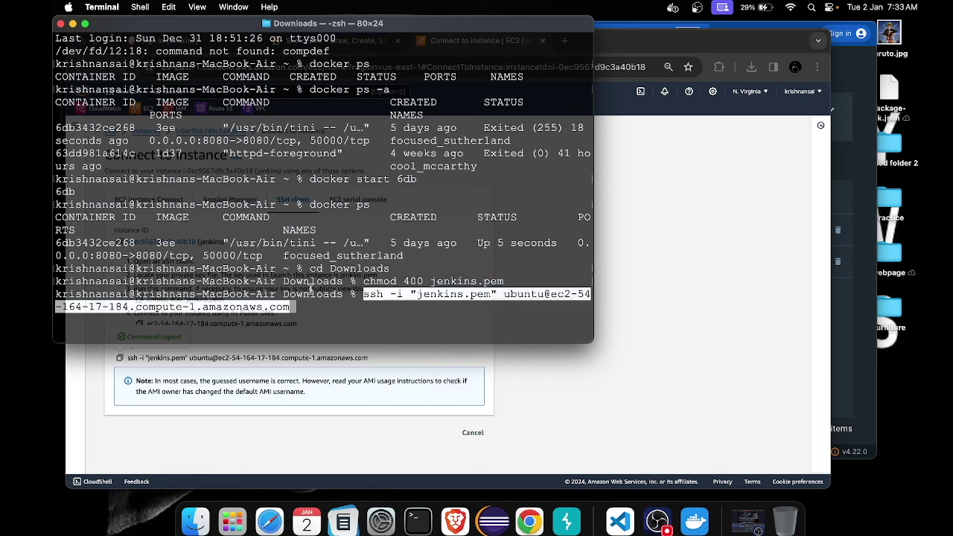
{"action": "key", "text": "Return"}
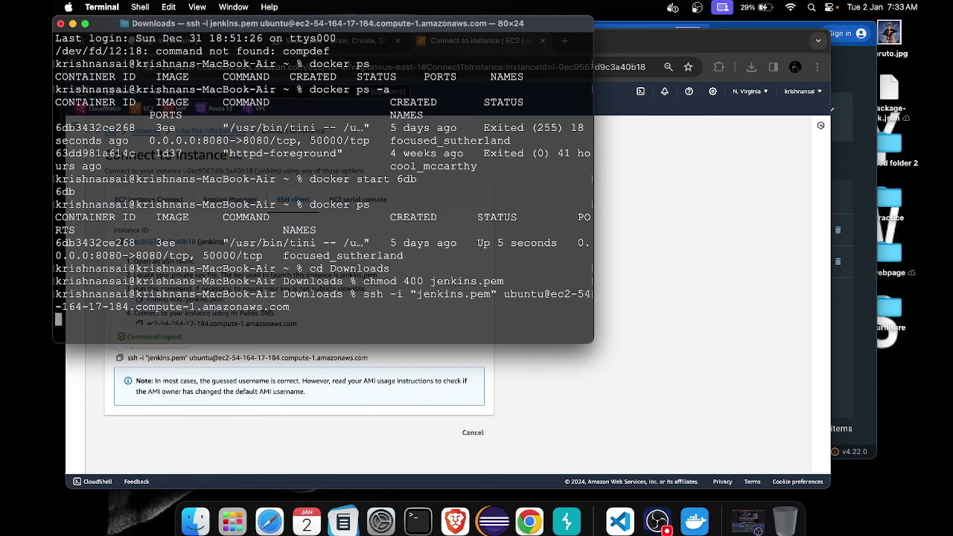
{"action": "type", "text": "yes"}
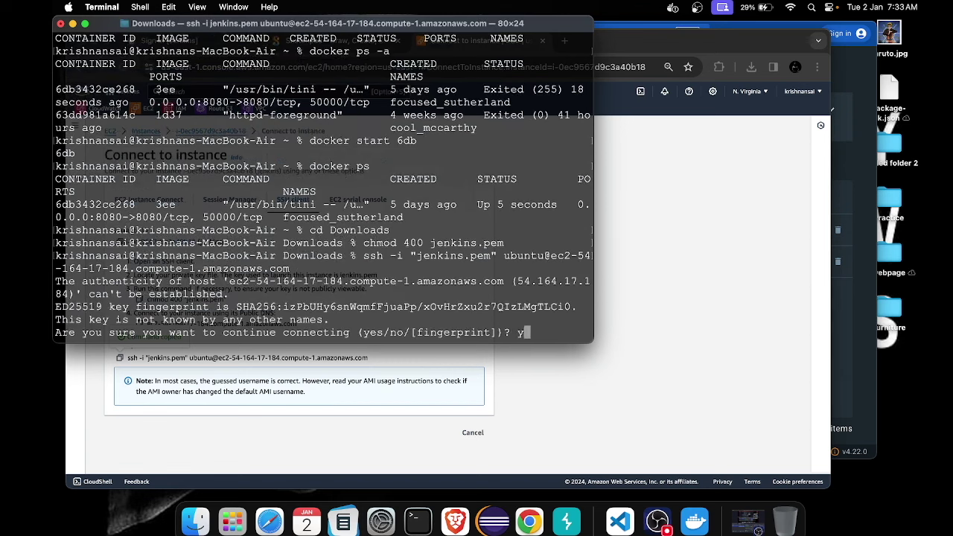
{"action": "key", "text": "Return"}
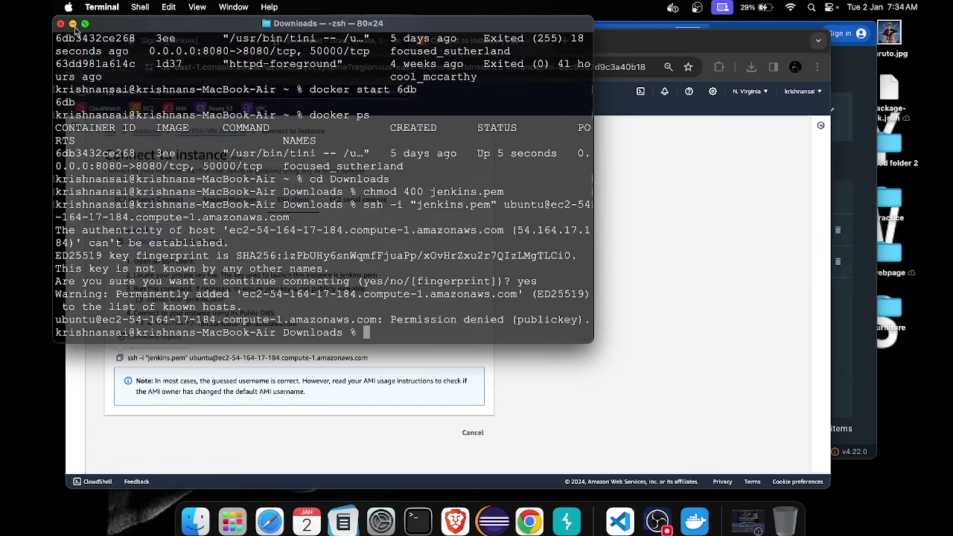
{"action": "left_click", "coordinate": [84, 24]}
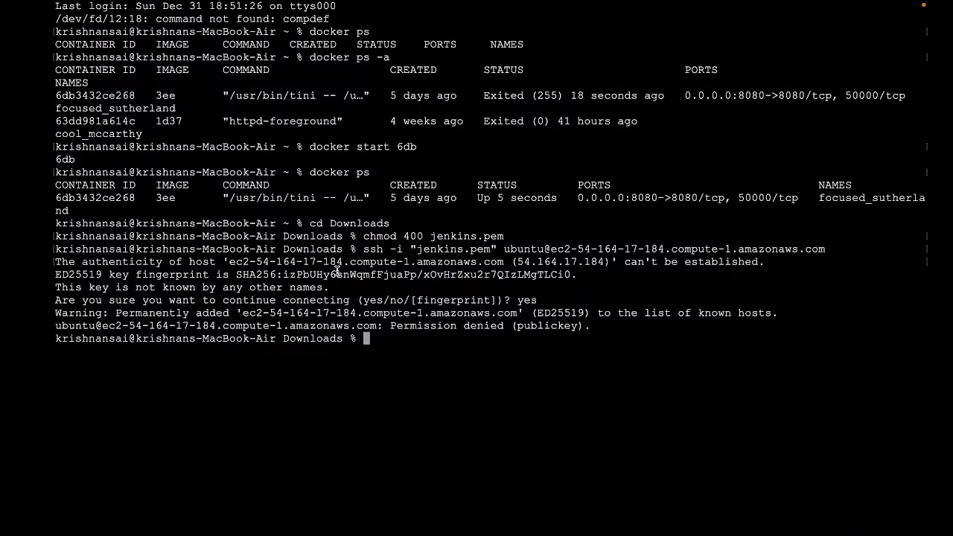
{"action": "key", "text": "Up"}
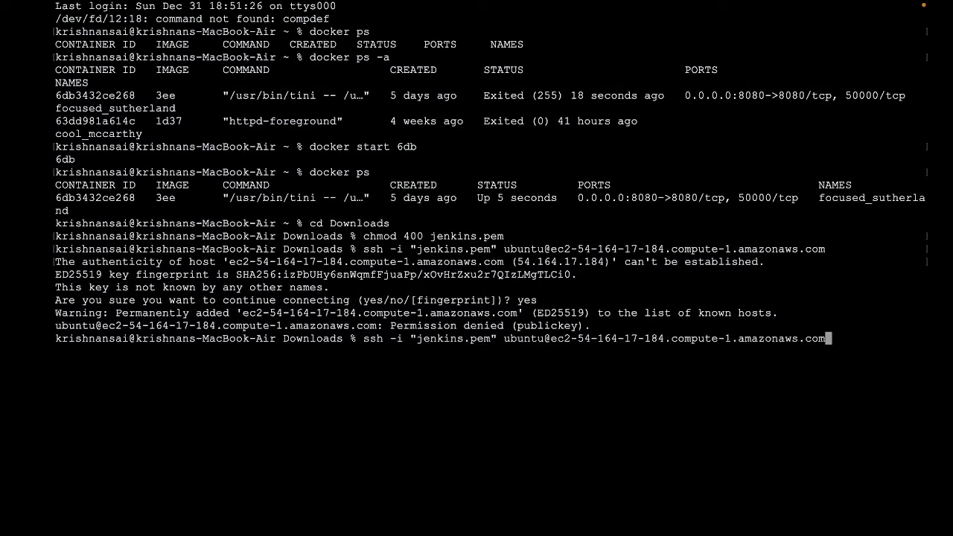
{"action": "key", "text": "Return"}
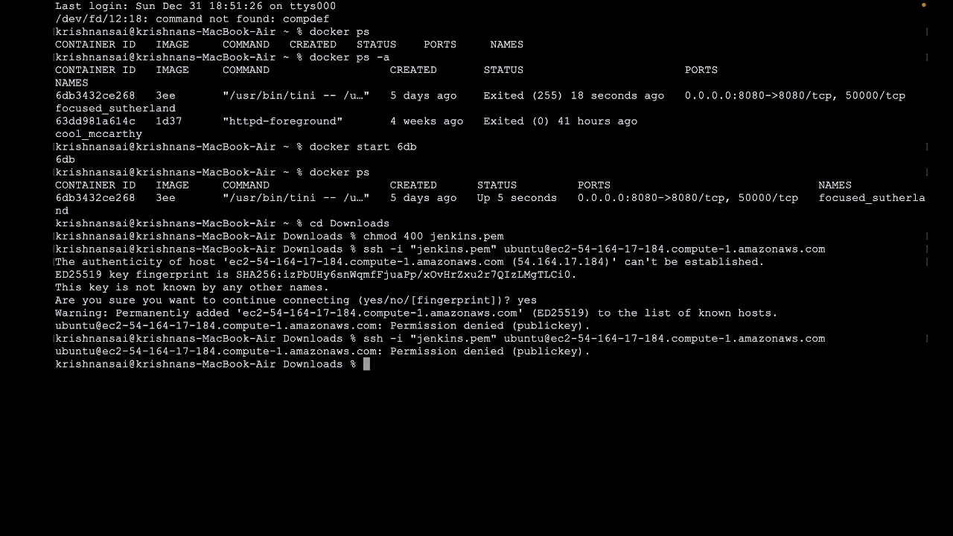
Step: List the .pem key files in Downloads with ls -la | grep .pem
{"action": "type", "text": "ls "}
{"action": "type", "text": "|"}
{"action": "key", "text": "BackSpace"}
{"action": "key", "text": "BackSpace"}
{"action": "type", "text": "-la | grep .pem"}
{"action": "key", "text": "Return"}
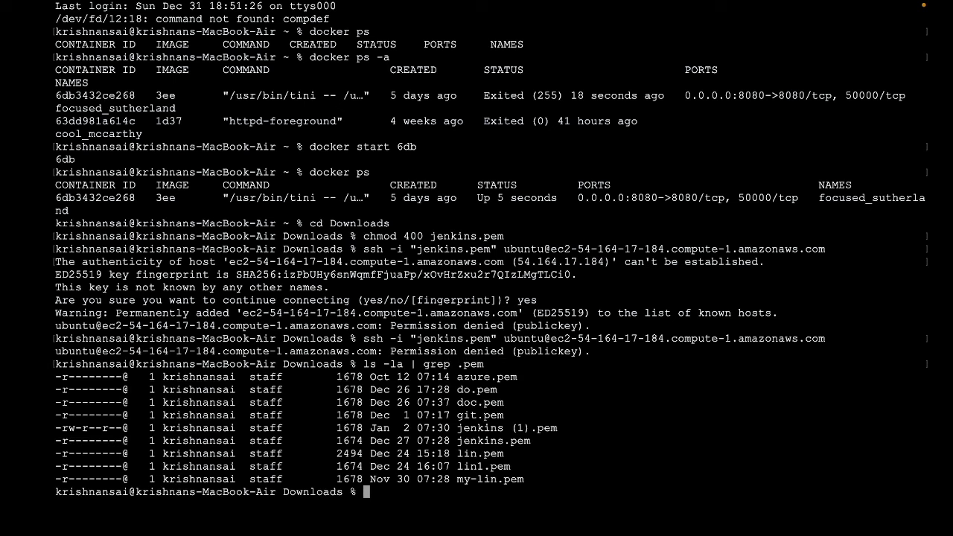
Step: Restrict the jenkins (1).pem key with chmod 400
{"action": "triple_click", "coordinate": [480, 428]}
{"action": "left_click", "coordinate": [480, 429]}
{"action": "key", "text": "Up"}
{"action": "key", "text": "Up"}
{"action": "key", "text": "Up"}
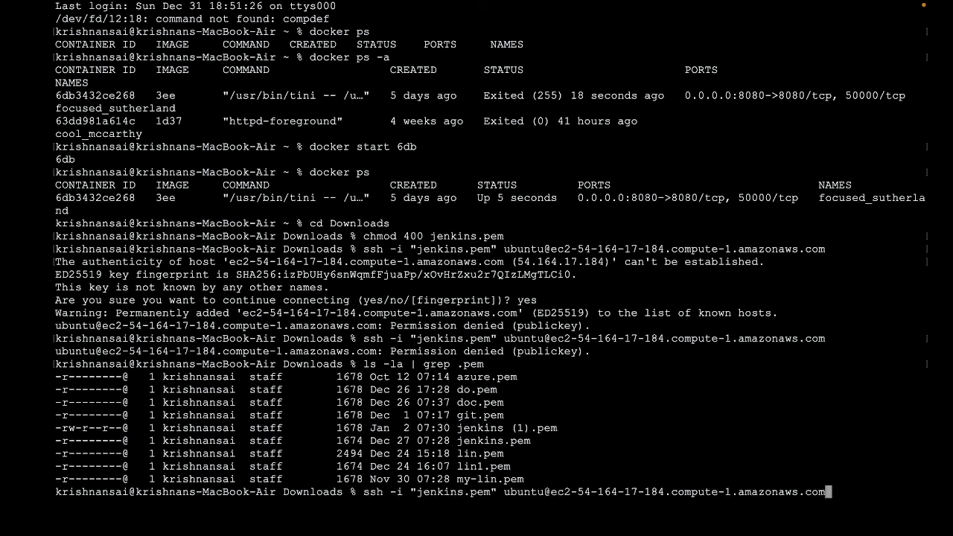
{"action": "key", "text": "BackSpace"}
{"action": "key", "text": "BackSpace"}
{"action": "key", "text": "BackSpace"}
{"action": "key", "text": "BackSpace"}
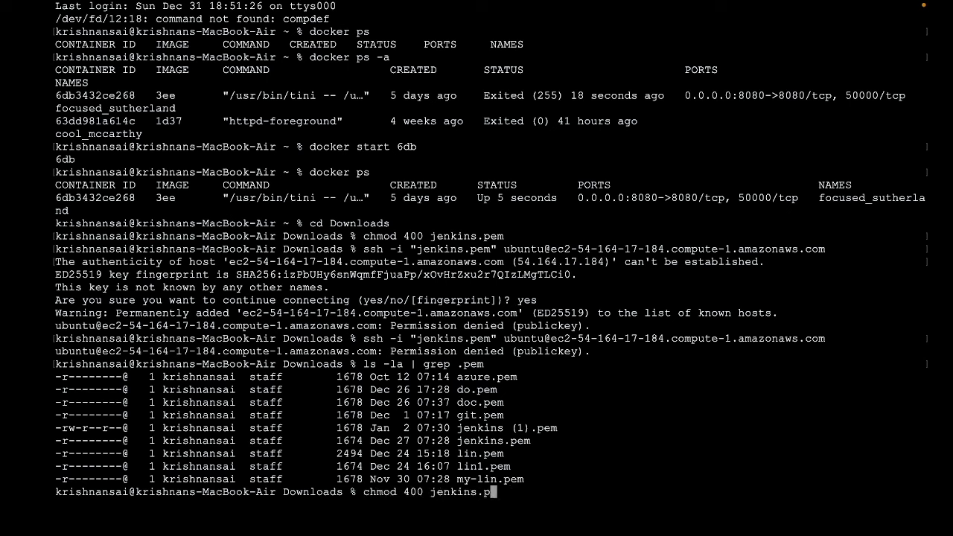
{"action": "key", "text": "Tab"}
{"action": "key", "text": "Tab"}
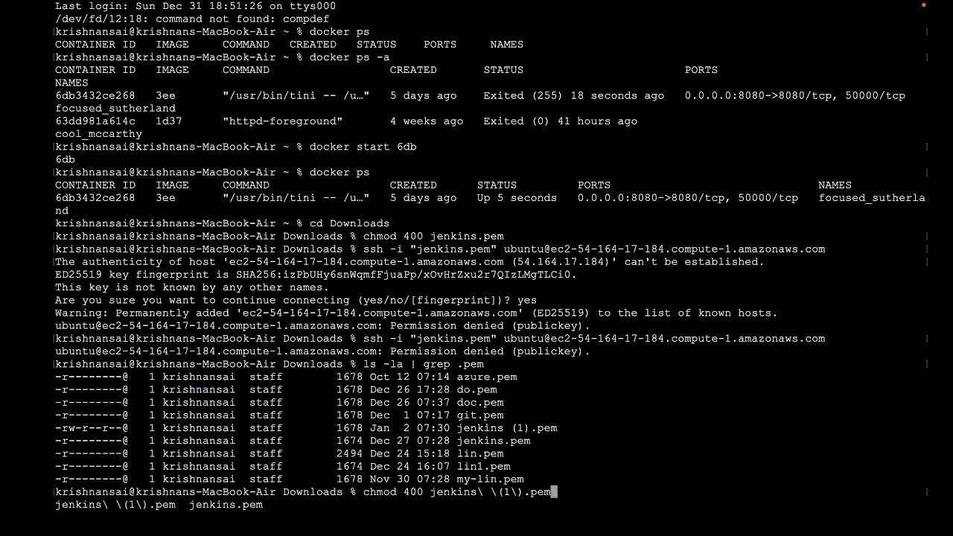
{"action": "key", "text": "Return"}
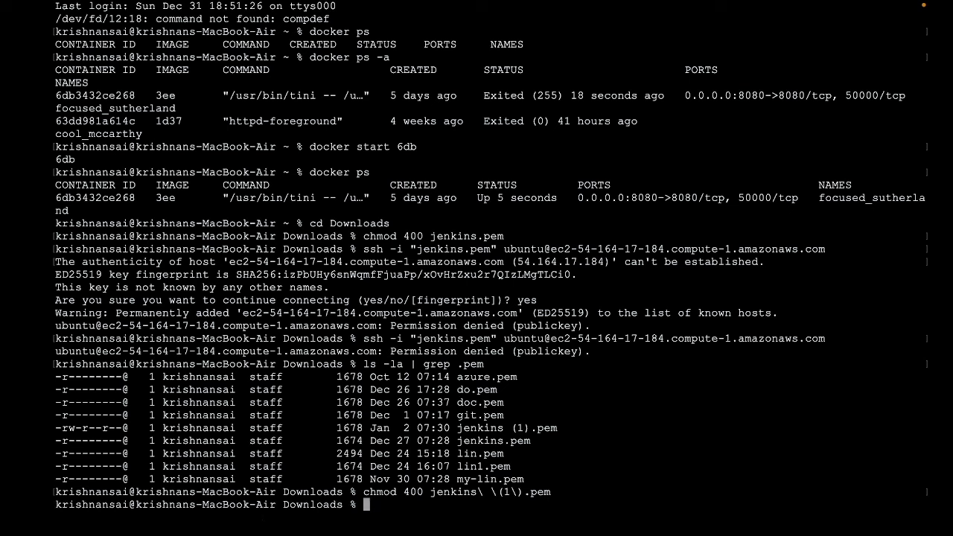
Step: Rerun the ssh command using jenkins (1).pem to log into the Ubuntu 22.04 server
{"action": "key", "text": "Up"}
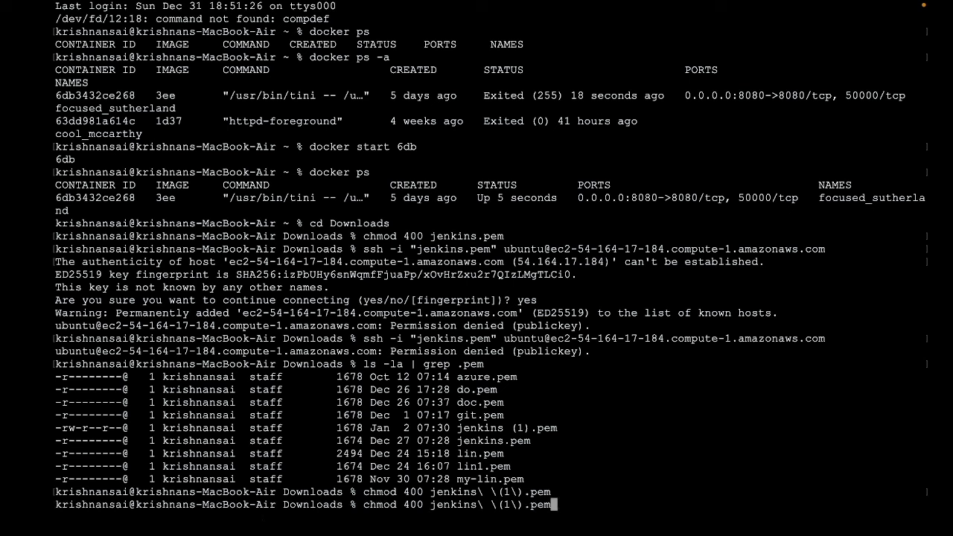
{"action": "key", "text": "Up"}
{"action": "key", "text": "Up"}
{"action": "key", "text": "Left"}
{"action": "key", "text": "Left"}
{"action": "key", "text": "Left"}
{"action": "key", "text": "Left"}
{"action": "key", "text": "Left"}
{"action": "key", "text": "Left"}
{"action": "key", "text": "Left"}
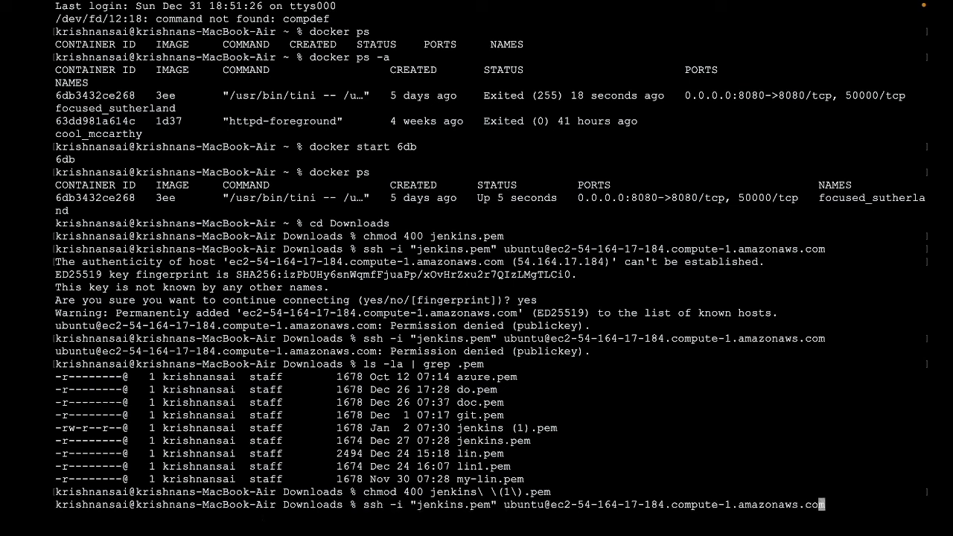
{"action": "key", "text": "Left"}
{"action": "key", "text": "Left"}
{"action": "key", "text": "Left"}
{"action": "key", "text": "Left"}
{"action": "key", "text": "Left"}
{"action": "key", "text": "Left"}
{"action": "key", "text": "Left"}
{"action": "key", "text": "Left"}
{"action": "key", "text": "Left"}
{"action": "key", "text": "Left"}
{"action": "key", "text": "Left"}
{"action": "key", "text": "Left"}
{"action": "key", "text": "Left"}
{"action": "key", "text": "Left"}
{"action": "key", "text": "Left"}
{"action": "key", "text": "Left"}
{"action": "key", "text": "Left"}
{"action": "key", "text": "Left"}
{"action": "key", "text": "Left"}
{"action": "key", "text": "Left"}
{"action": "key", "text": "Left"}
{"action": "key", "text": "Left"}
{"action": "key", "text": "Left"}
{"action": "key", "text": "Left"}
{"action": "key", "text": "Left"}
{"action": "key", "text": "Left"}
{"action": "key", "text": "Left"}
{"action": "key", "text": "Left"}
{"action": "key", "text": "Left"}
{"action": "key", "text": "Left"}
{"action": "key", "text": "Left"}
{"action": "key", "text": "Left"}
{"action": "key", "text": "Left"}
{"action": "key", "text": "Left"}
{"action": "key", "text": "Left"}
{"action": "key", "text": "Left"}
{"action": "key", "text": "Left"}
{"action": "key", "text": "Left"}
{"action": "key", "text": "Left"}
{"action": "key", "text": "BackSpace"}
{"action": "key", "text": "BackSpace"}
{"action": "key", "text": "BackSpace"}
{"action": "key", "text": "BackSpace"}
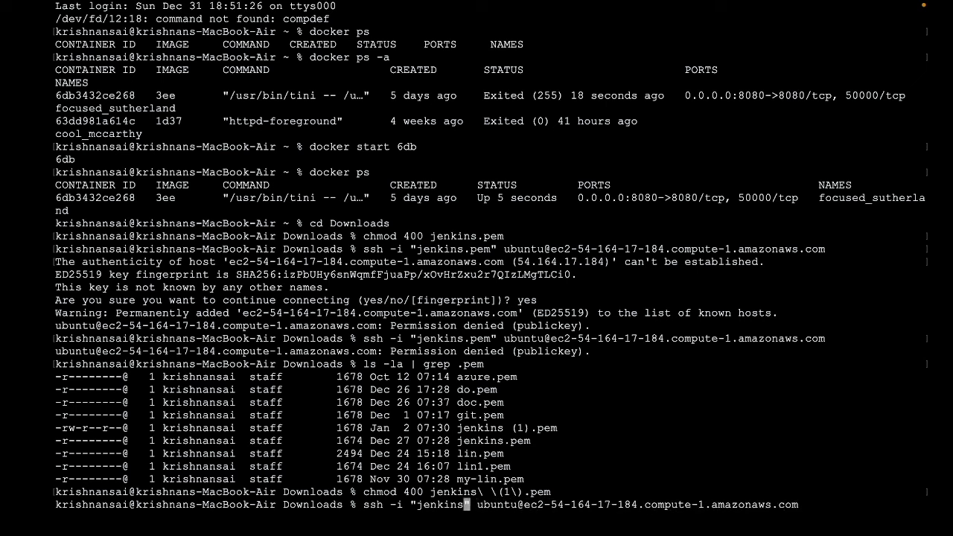
{"action": "key", "text": "Tab"}
{"action": "type", "text": "(1).pem"}
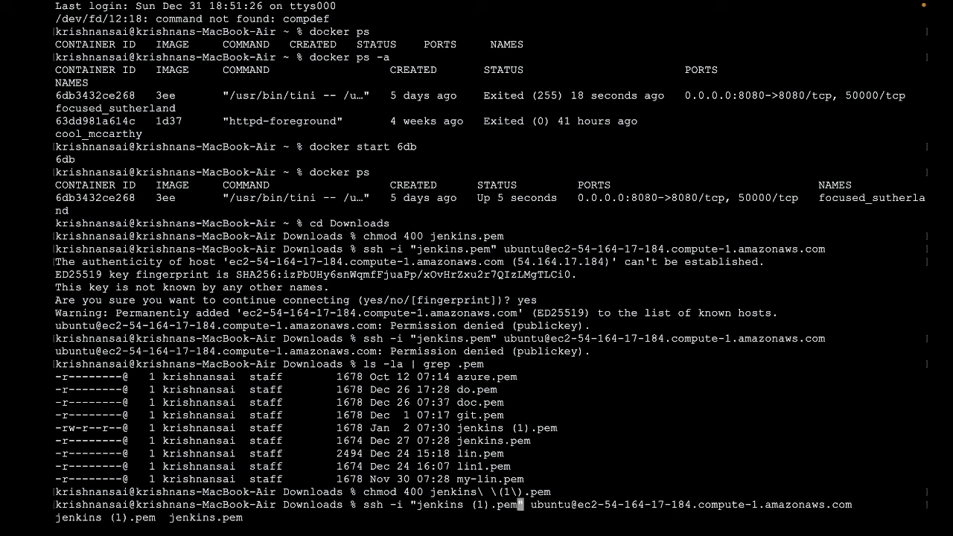
{"action": "key", "text": "Return"}
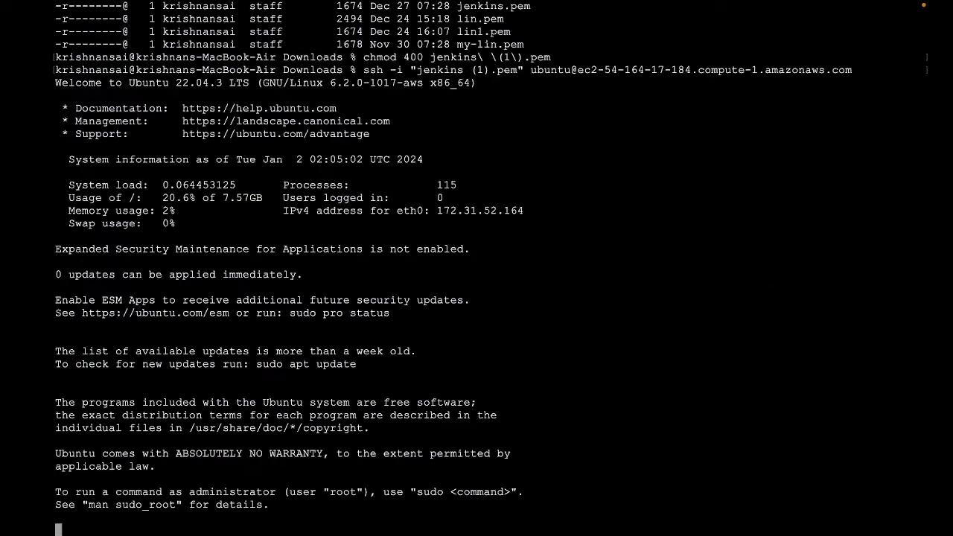
Step: Open a root shell with sudo bash and run apt update
{"action": "type", "text": "sudo bash"}
{"action": "key", "text": "Return"}
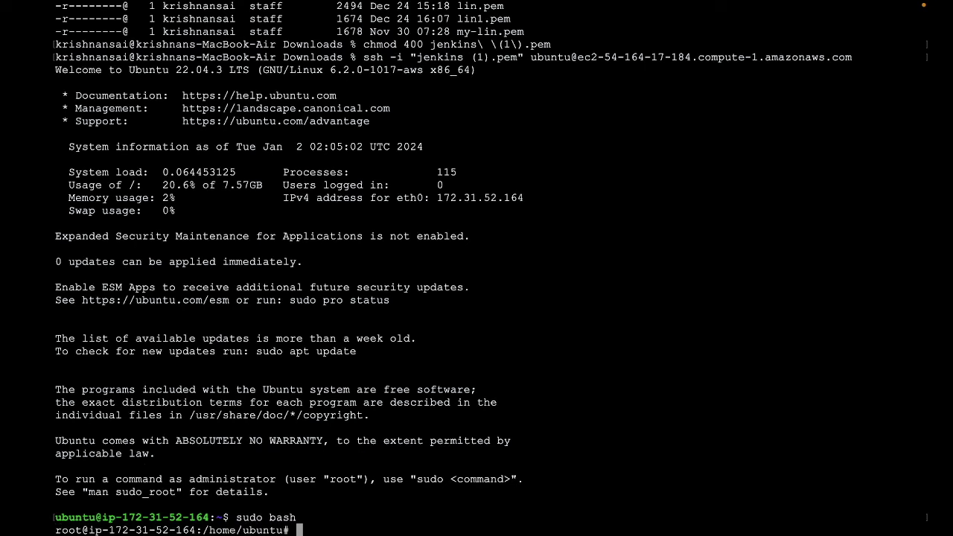
{"action": "type", "text": "apt update"}
{"action": "key", "text": "Return"}
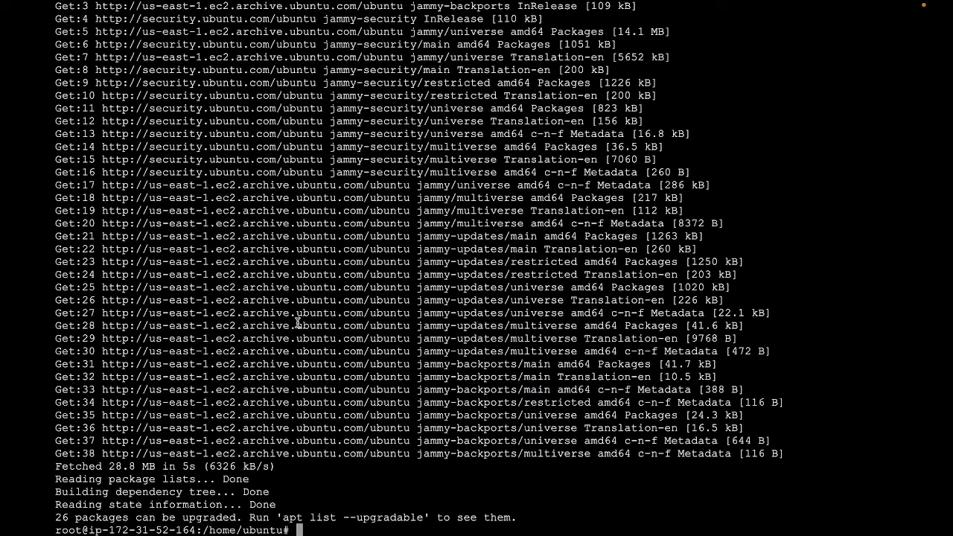
Step: Run apt install docker.io and confirm the installation prompt
{"action": "type", "text": "apt install docker.io"}
{"action": "key", "text": "Return"}
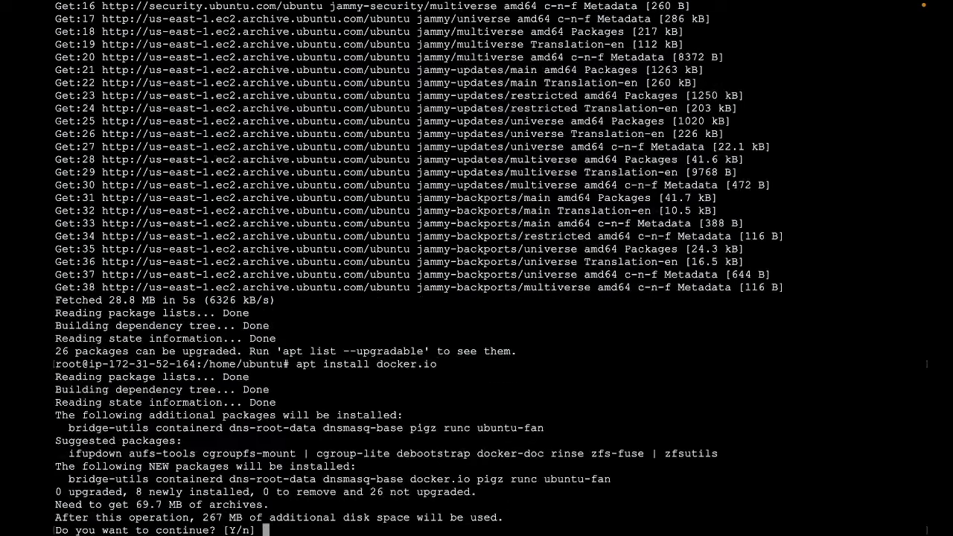
{"action": "key", "text": "Return"}
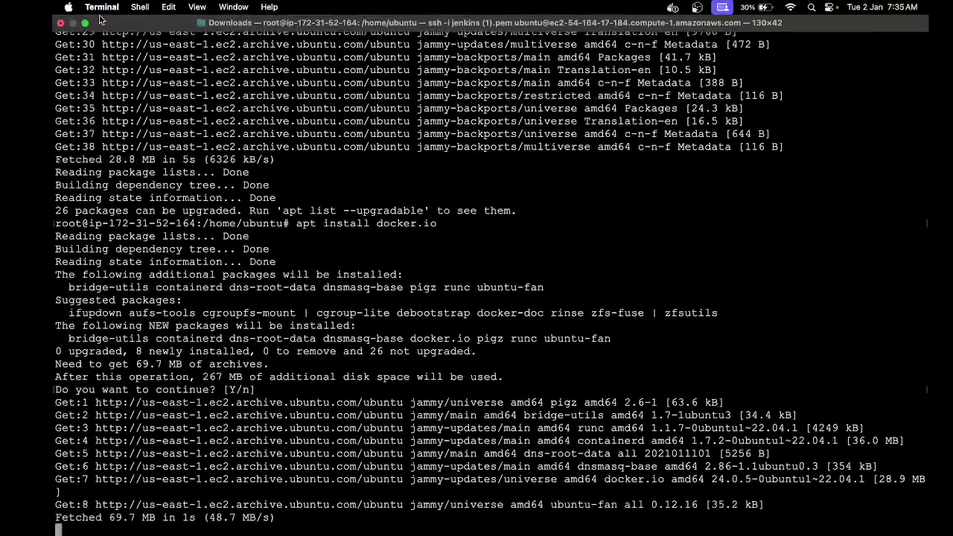
{"action": "left_click", "coordinate": [85, 23]}
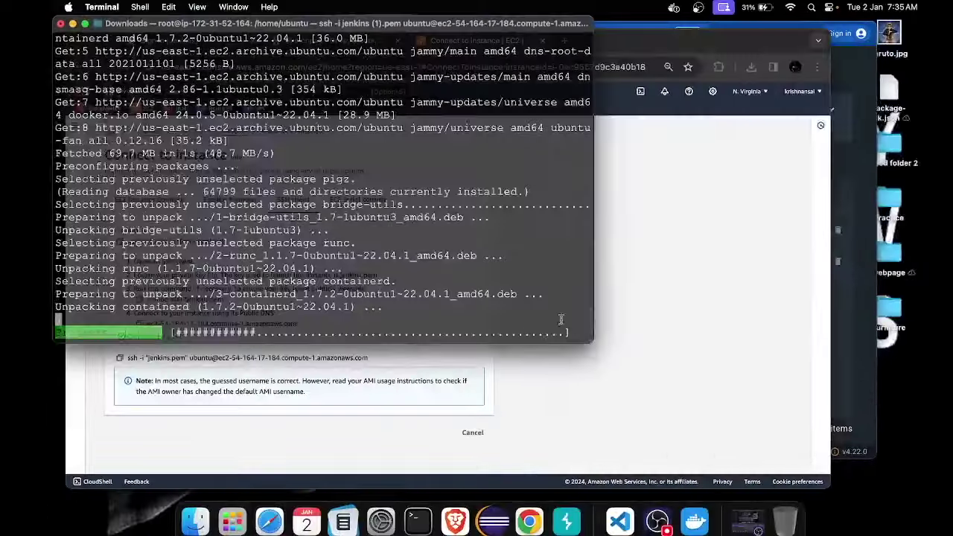
Step: In a new Chrome tab, open the krishnansai/html repository from the GitHub profile's Repositories list
{"action": "left_click", "coordinate": [625, 322]}
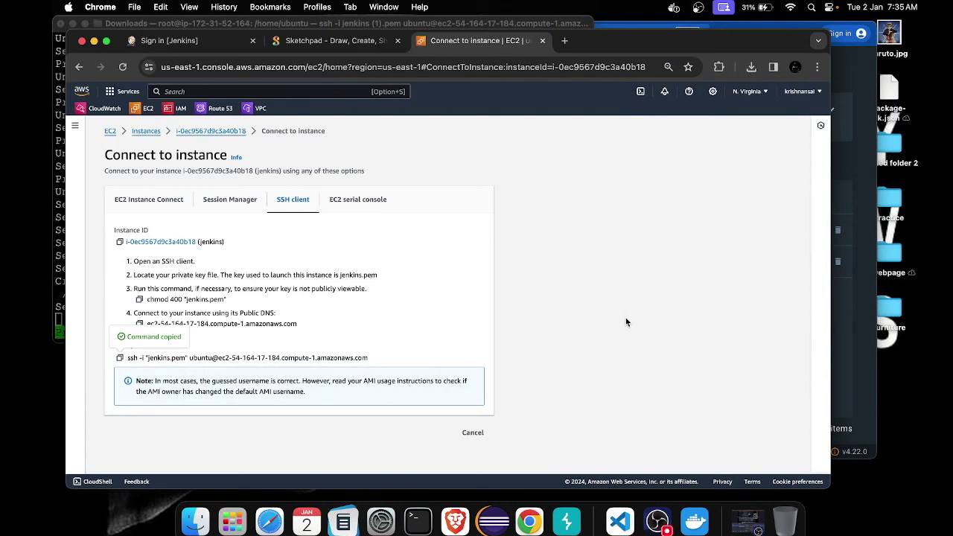
{"action": "left_click", "coordinate": [564, 41]}
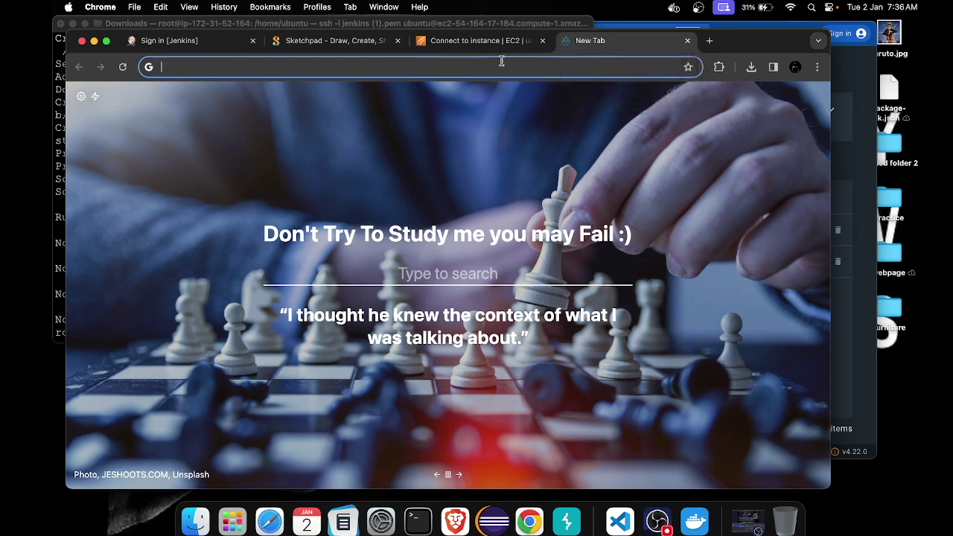
{"action": "type", "text": "github.com/krishnansai"}
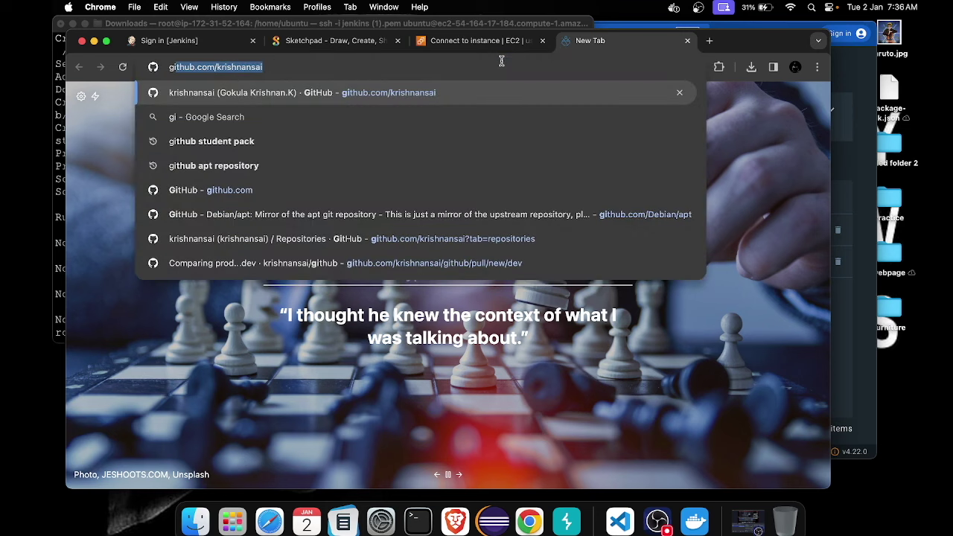
{"action": "key", "text": "Right"}
{"action": "key", "text": "Return"}
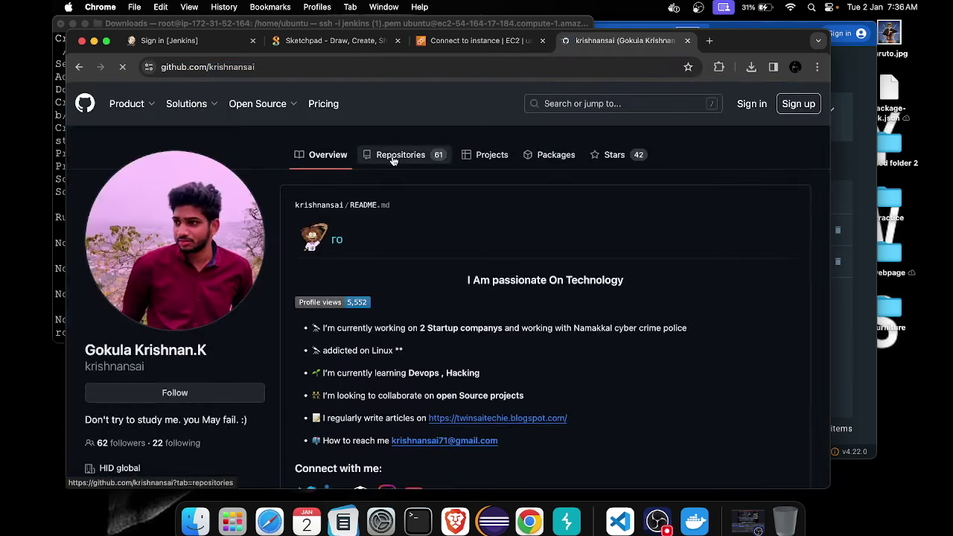
{"action": "left_click", "coordinate": [393, 156]}
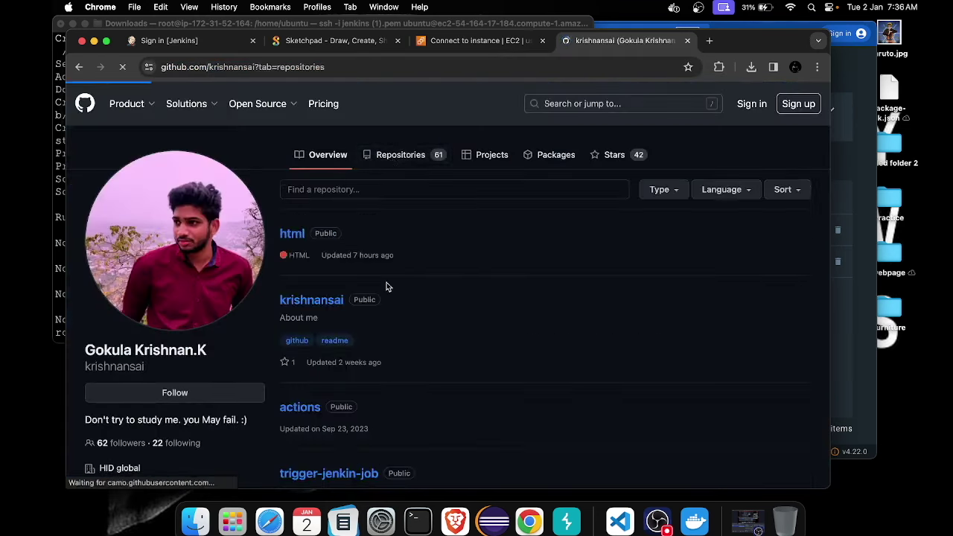
{"action": "left_click", "coordinate": [292, 233]}
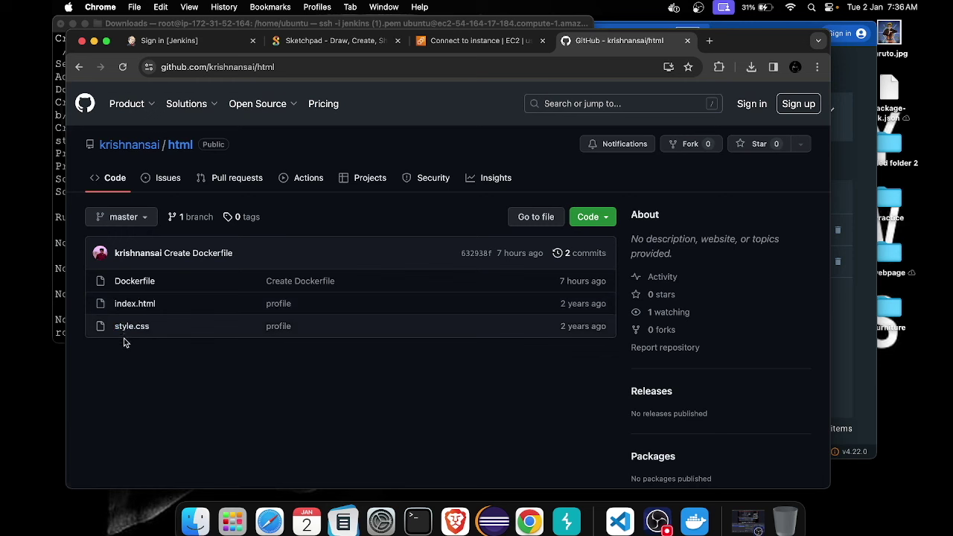
Step: Open the html repo's Dockerfile and review its FROM httpd, apt, git clone and copy lines
{"action": "left_click", "coordinate": [128, 283]}
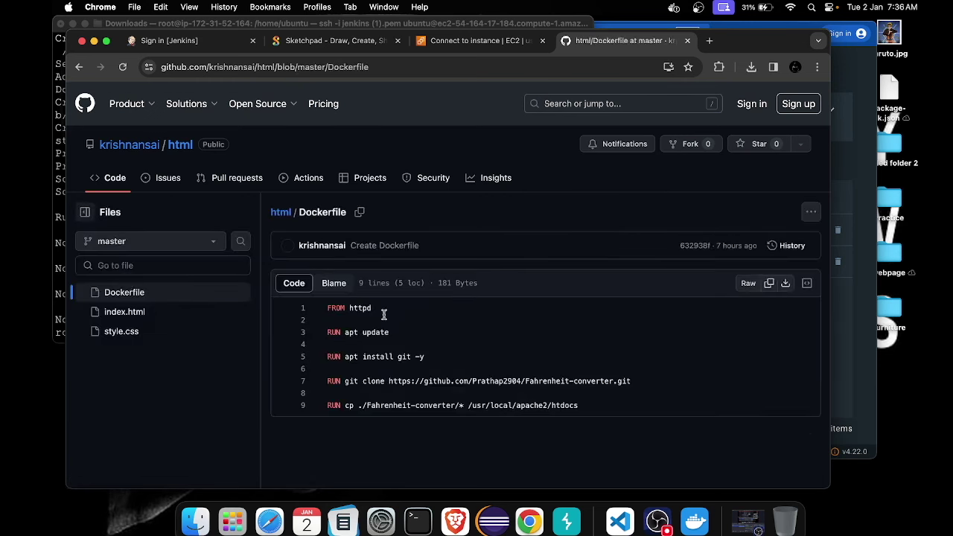
{"action": "triple_click", "coordinate": [352, 310]}
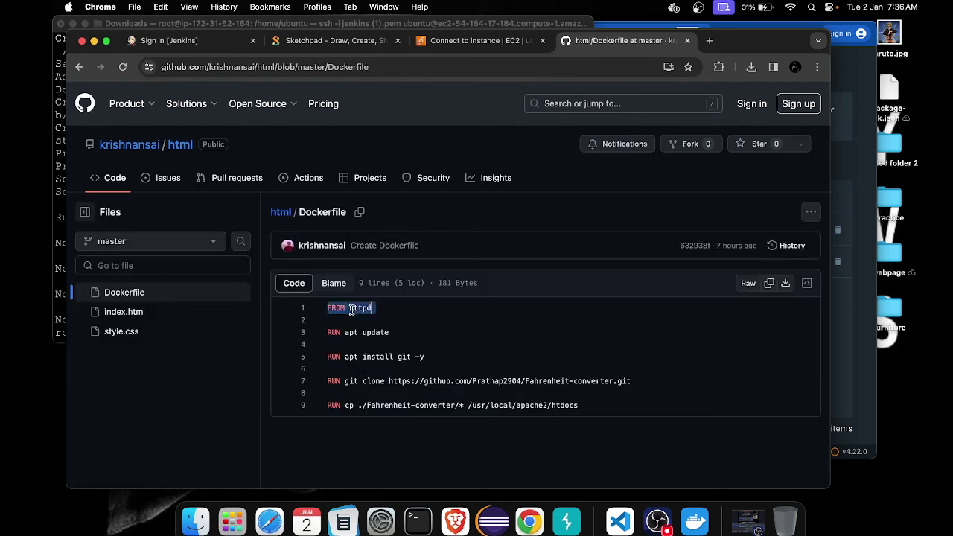
{"action": "left_click", "coordinate": [477, 341]}
{"action": "triple_click", "coordinate": [368, 332]}
{"action": "triple_click", "coordinate": [367, 358]}
{"action": "triple_click", "coordinate": [355, 382]}
{"action": "triple_click", "coordinate": [344, 407]}
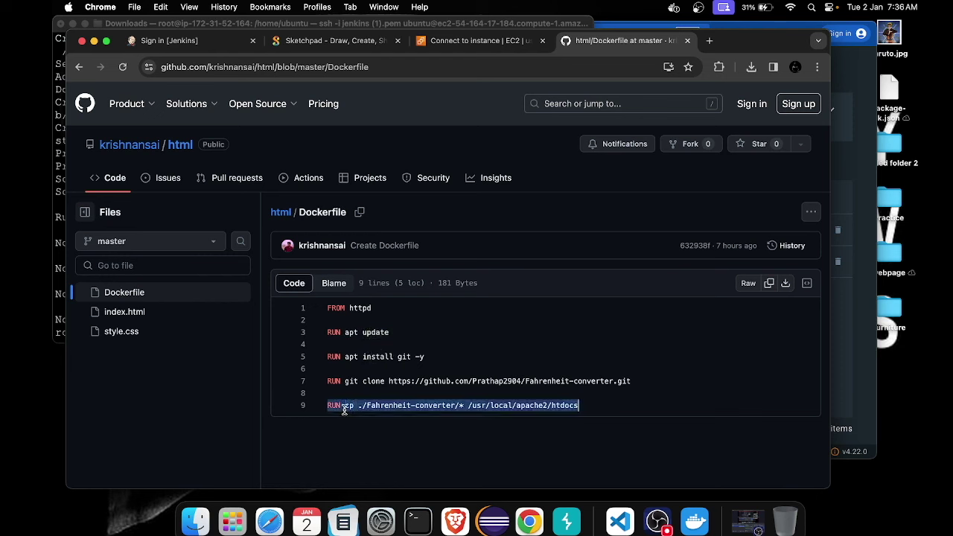
{"action": "left_click", "coordinate": [345, 408]}
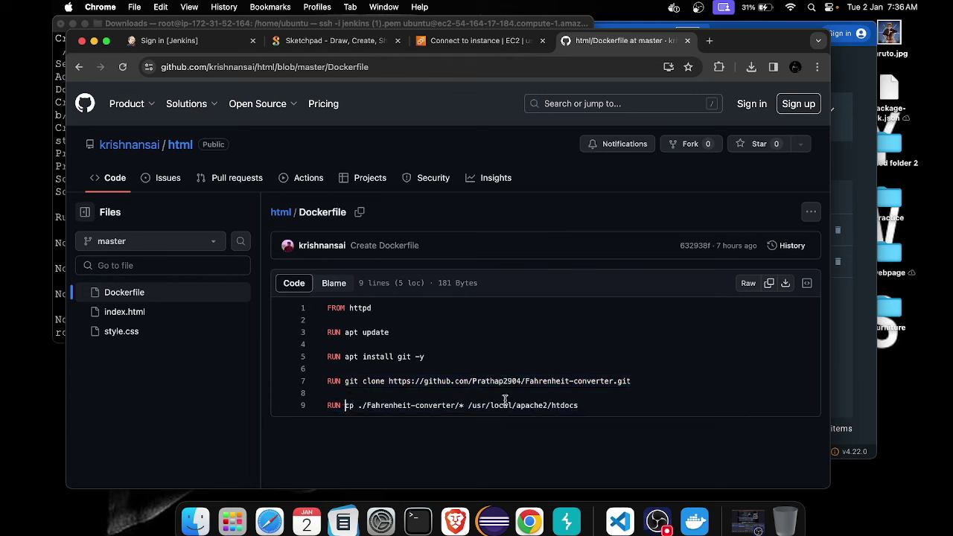
Step: Copy the git clone URL and open the Fahrenheit-converter repository in a new tab
{"action": "left_click_drag", "start_coordinate": [525, 381], "coordinate": [631, 380]}
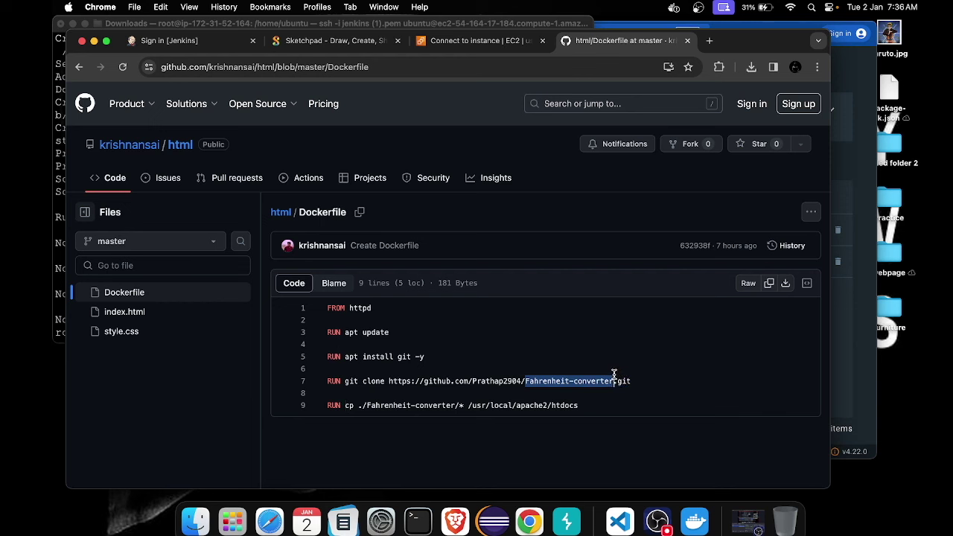
{"action": "left_click", "coordinate": [614, 373]}
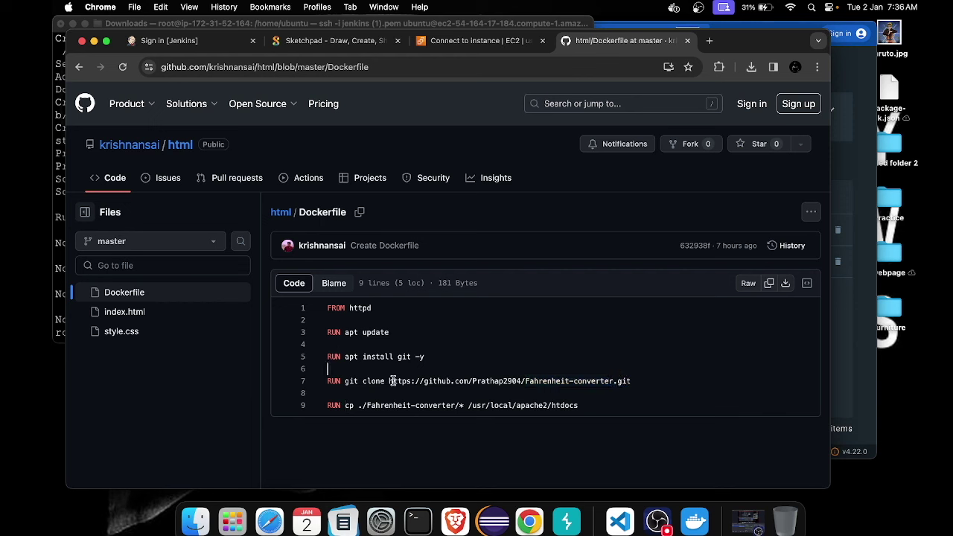
{"action": "mouse_move", "coordinate": [388, 380]}
{"action": "left_mouse_down"}
{"action": "mouse_move", "coordinate": [609, 380]}
{"action": "mouse_move", "coordinate": [388, 380]}
{"action": "left_mouse_up"}
{"action": "key", "text": "super+c"}
{"action": "left_click", "coordinate": [610, 380]}
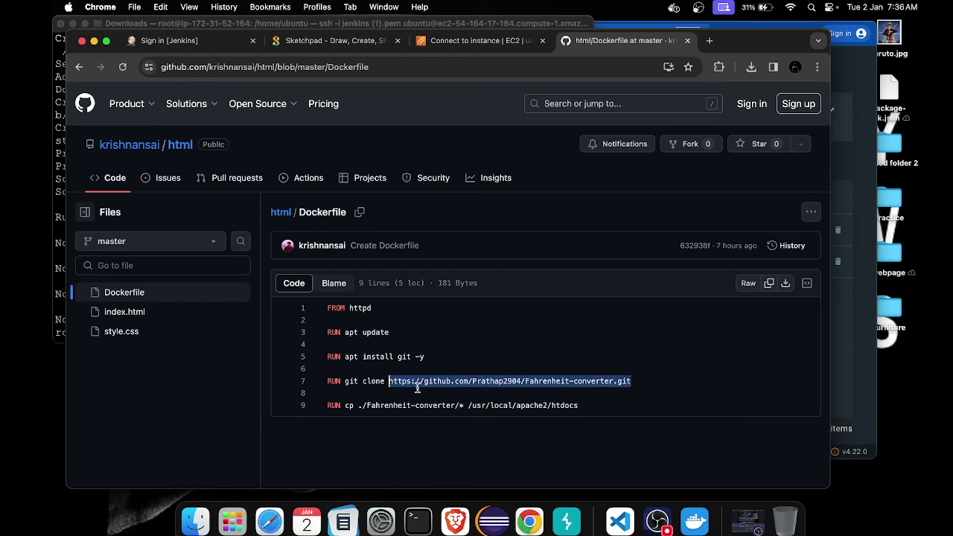
{"action": "left_click", "coordinate": [709, 40]}
{"action": "key", "text": "super+v"}
{"action": "key", "text": "Return"}
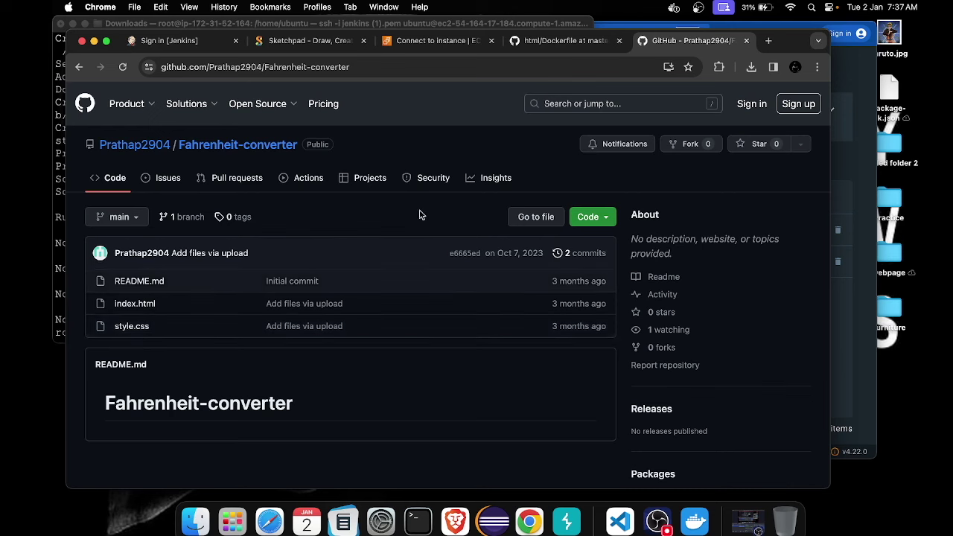
Step: Return to the Dockerfile tab and close the Sign in [Jenkins] tab
{"action": "left_click", "coordinate": [566, 40]}
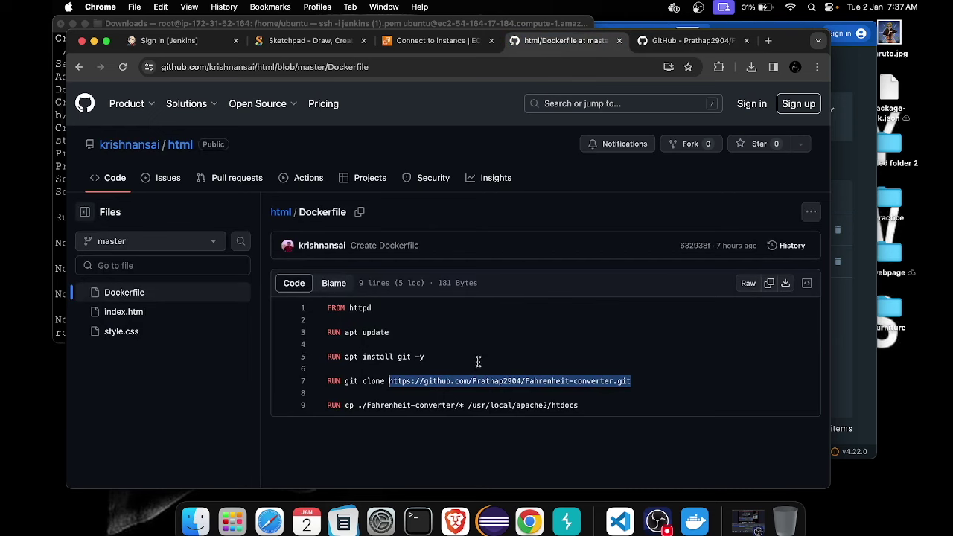
{"action": "left_click", "coordinate": [186, 43]}
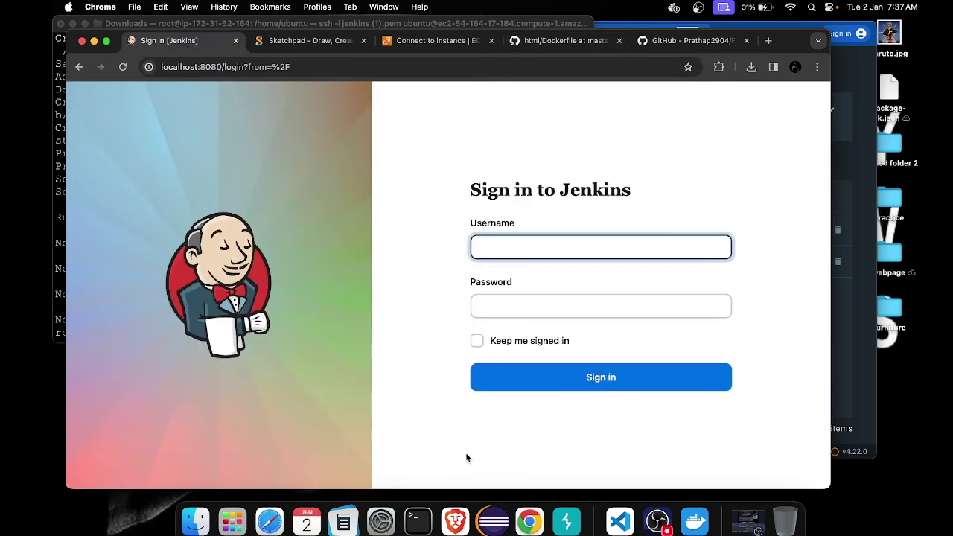
{"action": "left_click", "coordinate": [235, 42]}
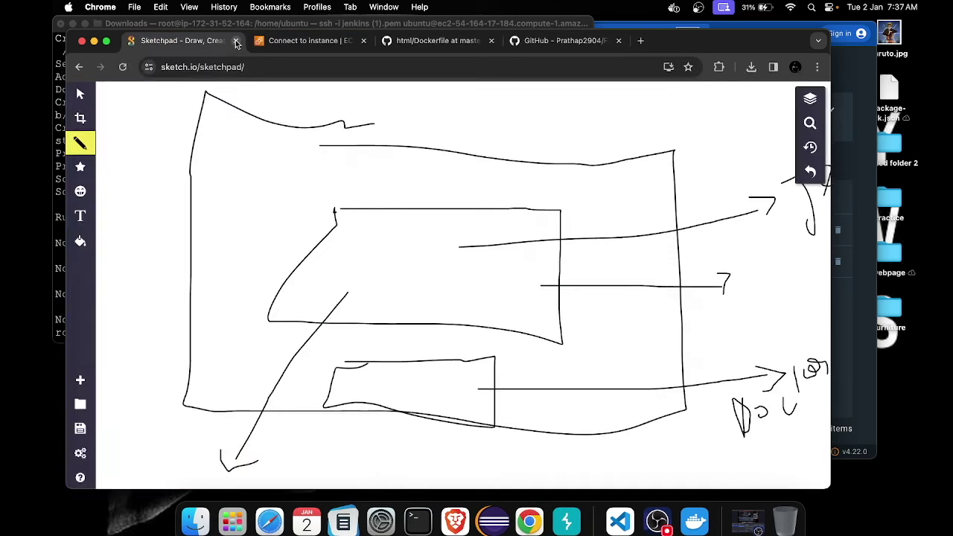
Step: On the server, run docker images (none listed), then docker pull nginx
{"action": "left_click", "coordinate": [417, 521]}
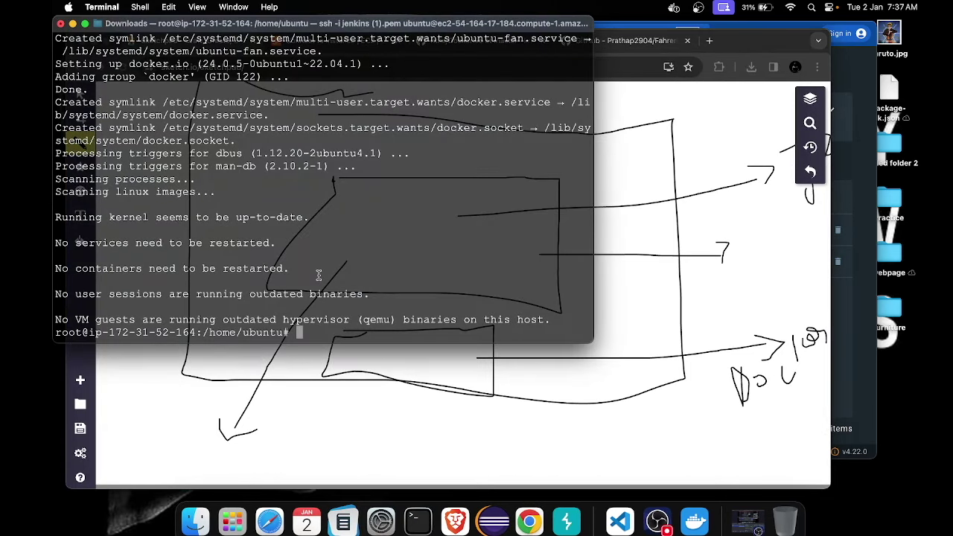
{"action": "type", "text": "docker images"}
{"action": "key", "text": "Return"}
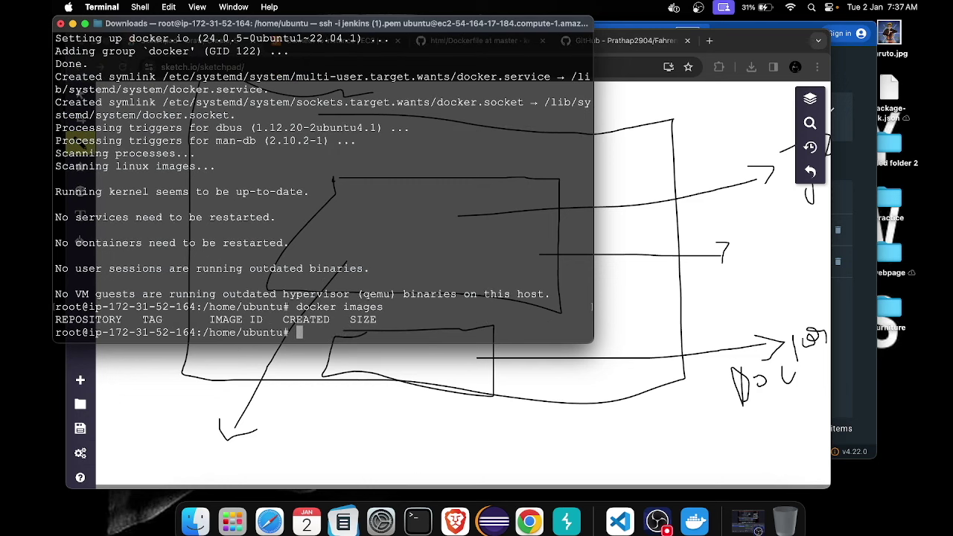
{"action": "type", "text": "docker pull "}
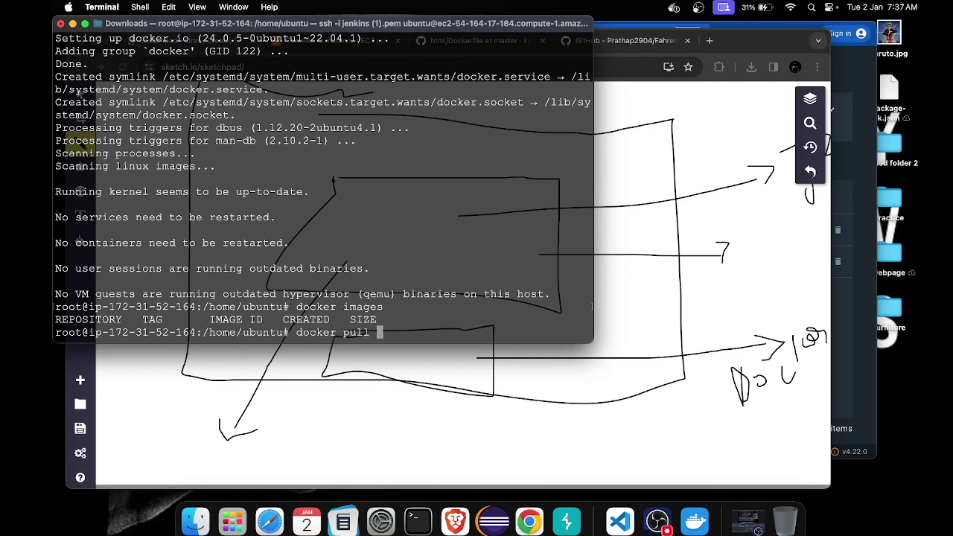
{"action": "type", "text": "nginx"}
{"action": "key", "text": "Return"}
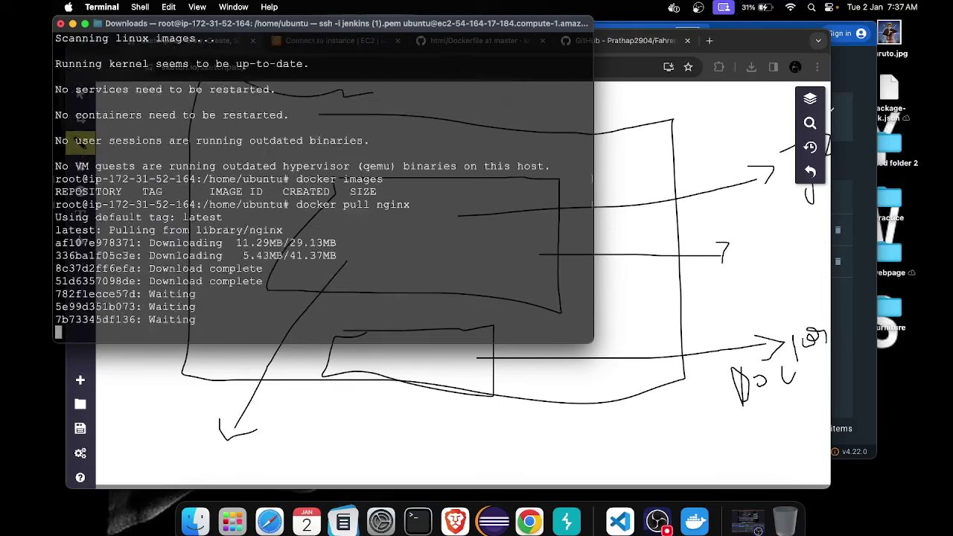
{"action": "left_click", "coordinate": [748, 272]}
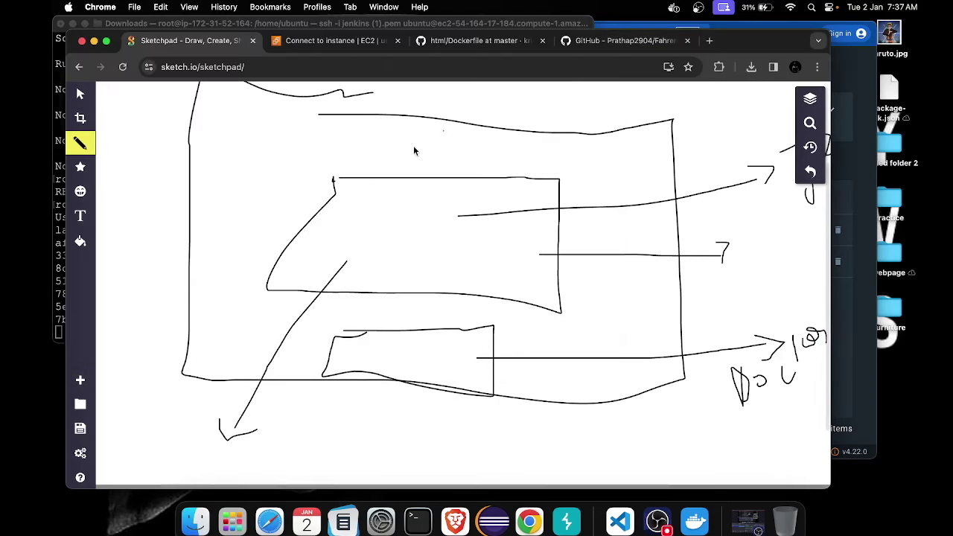
Step: Search 'how to install jenkins in ubuntu' and open the jenkins.io Linux installation guide
{"action": "left_click", "coordinate": [709, 41]}
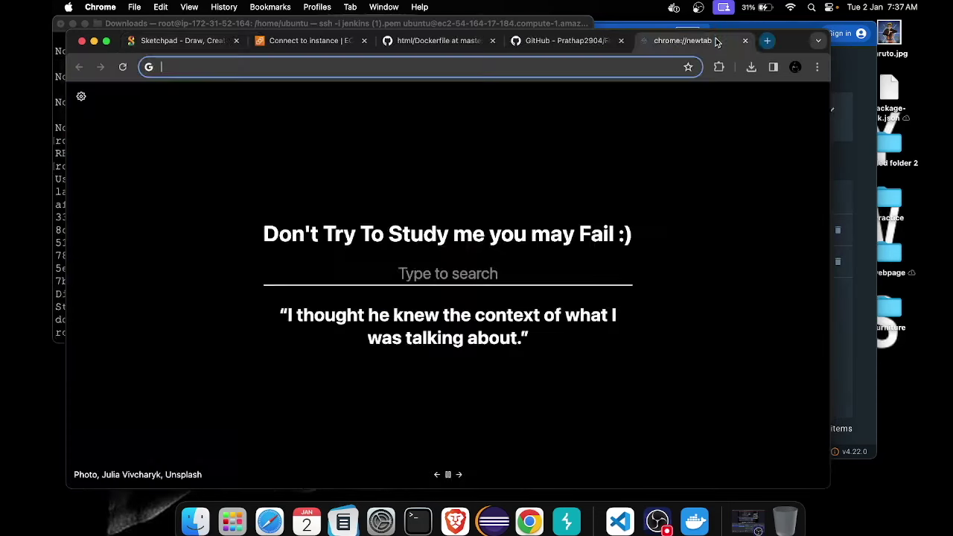
{"action": "type", "text": "how "}
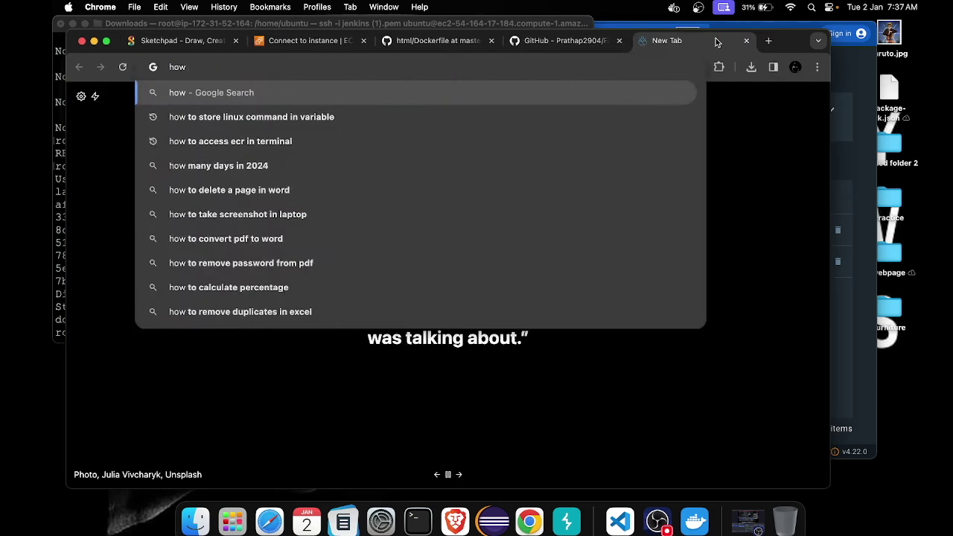
{"action": "type", "text": "to insta"}
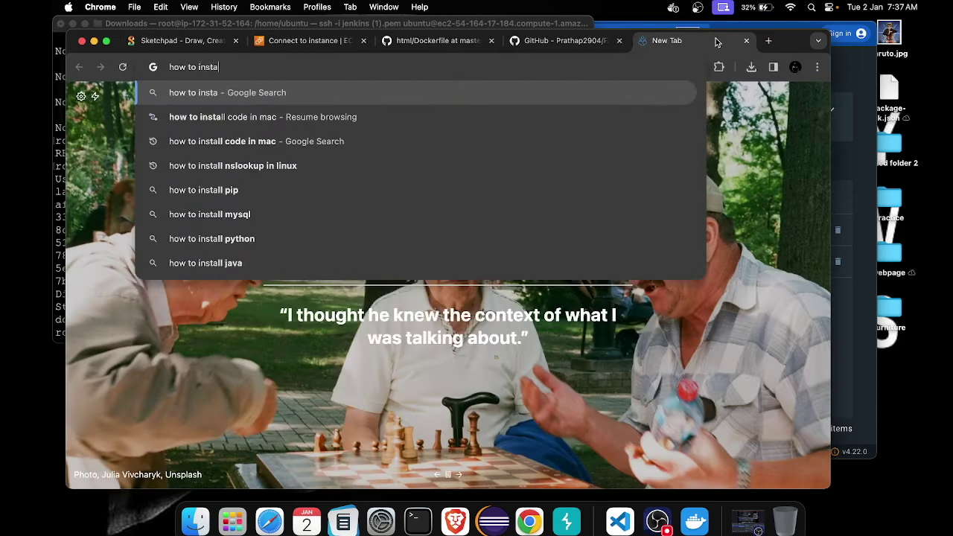
{"action": "type", "text": "ll jen"}
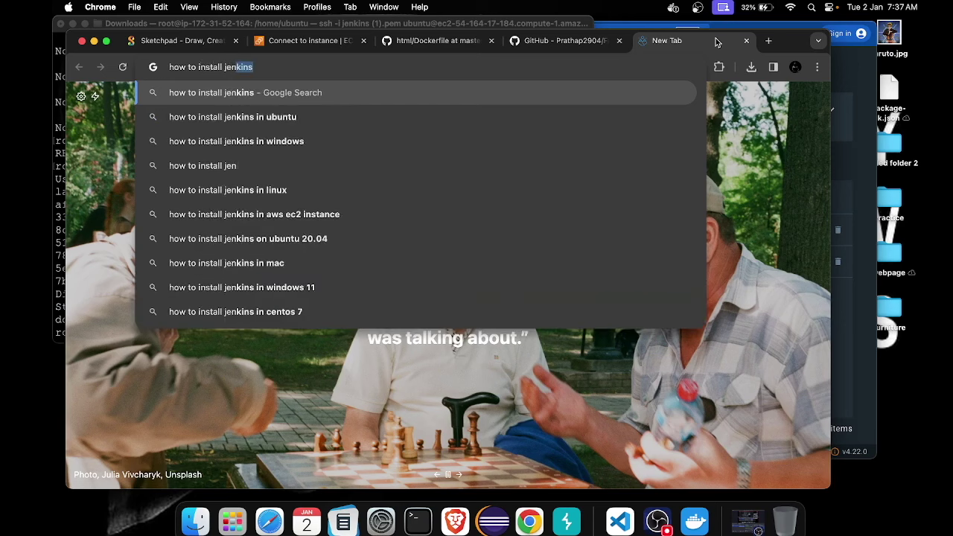
{"action": "key", "text": "Down"}
{"action": "key", "text": "Return"}
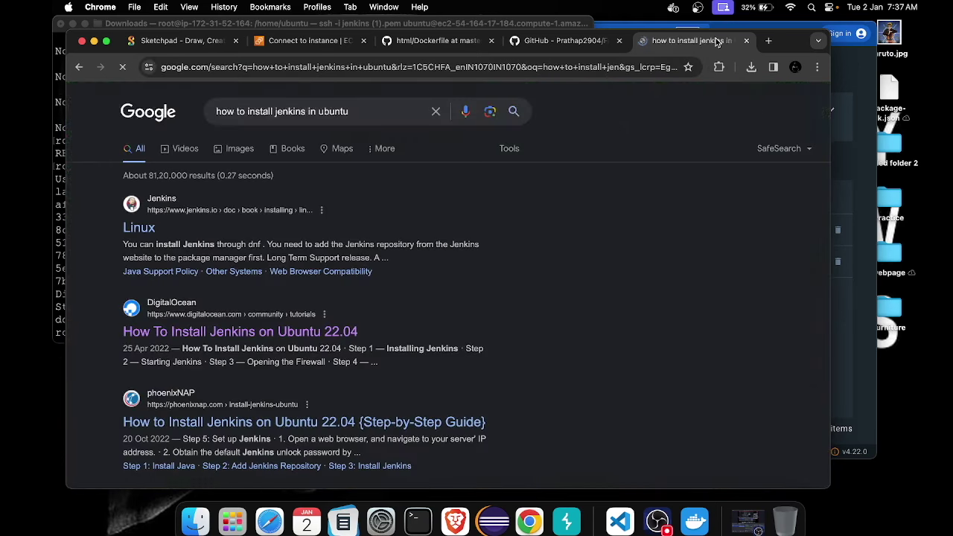
{"action": "left_click", "coordinate": [151, 231]}
Step: Scroll to Installation of Java and copy the 'sudo apt install fontconfig openjdk-17-jre' command
{"action": "scroll", "coordinate": [450, 337], "scroll_direction": "down", "scroll_amount": 5}
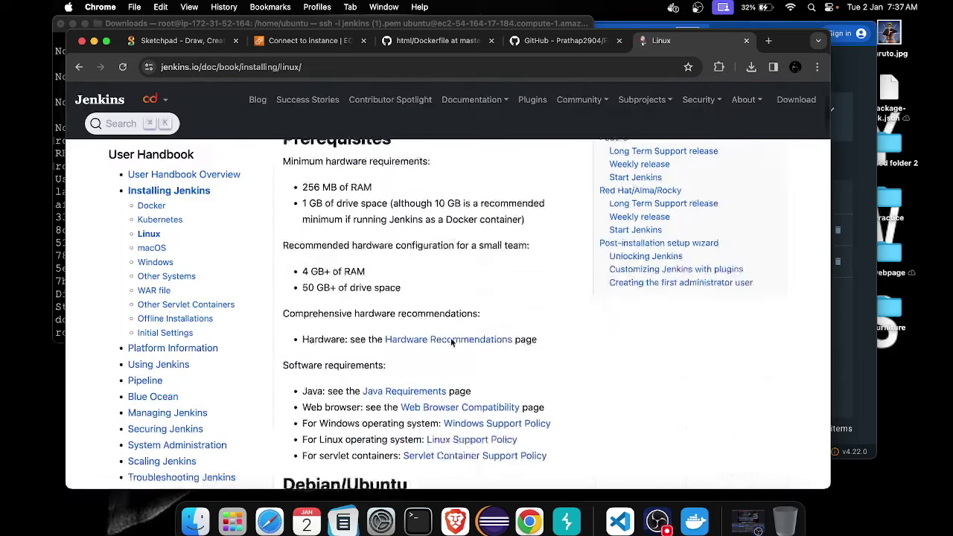
{"action": "scroll", "coordinate": [452, 344], "scroll_direction": "down", "scroll_amount": 7}
{"action": "scroll", "coordinate": [452, 342], "scroll_direction": "up", "scroll_amount": 4}
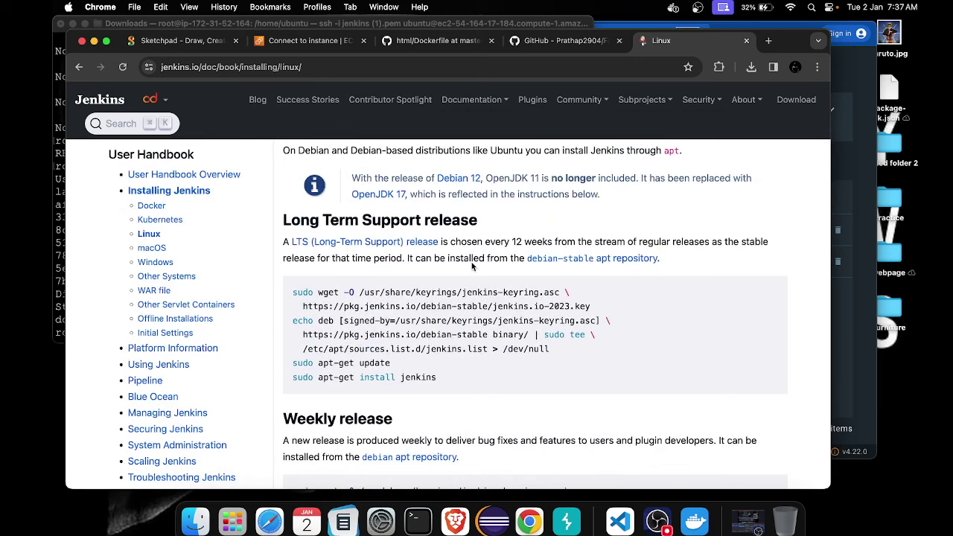
{"action": "scroll", "coordinate": [353, 296], "scroll_direction": "down", "scroll_amount": 3}
{"action": "scroll", "coordinate": [342, 268], "scroll_direction": "up", "scroll_amount": 1}
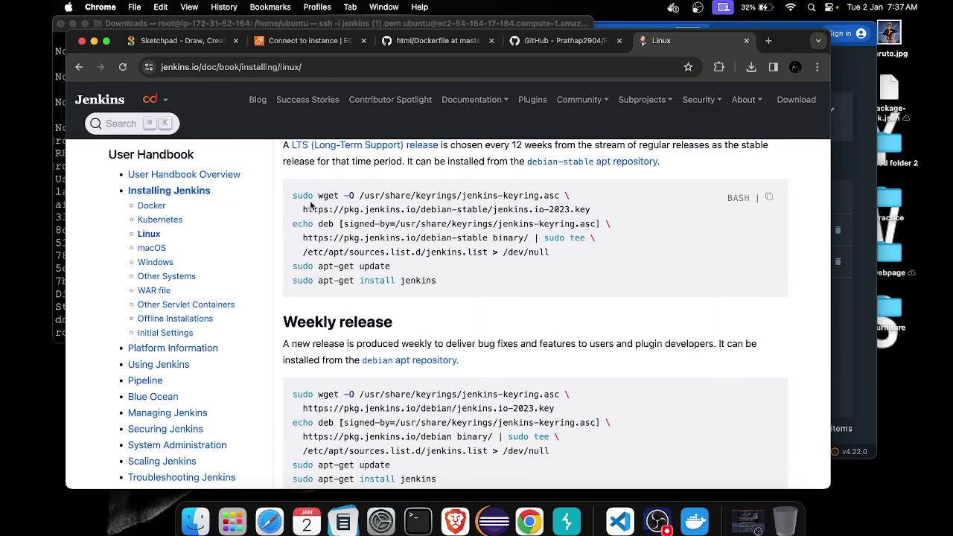
{"action": "left_click_drag", "start_coordinate": [293, 194], "coordinate": [604, 208]}
{"action": "scroll", "coordinate": [603, 212], "scroll_direction": "down", "scroll_amount": 3}
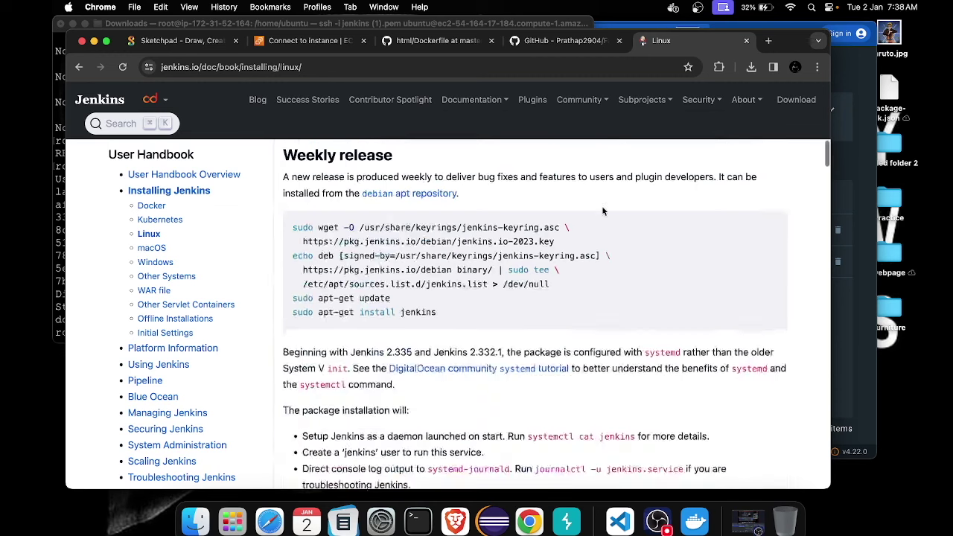
{"action": "scroll", "coordinate": [603, 211], "scroll_direction": "down", "scroll_amount": 5}
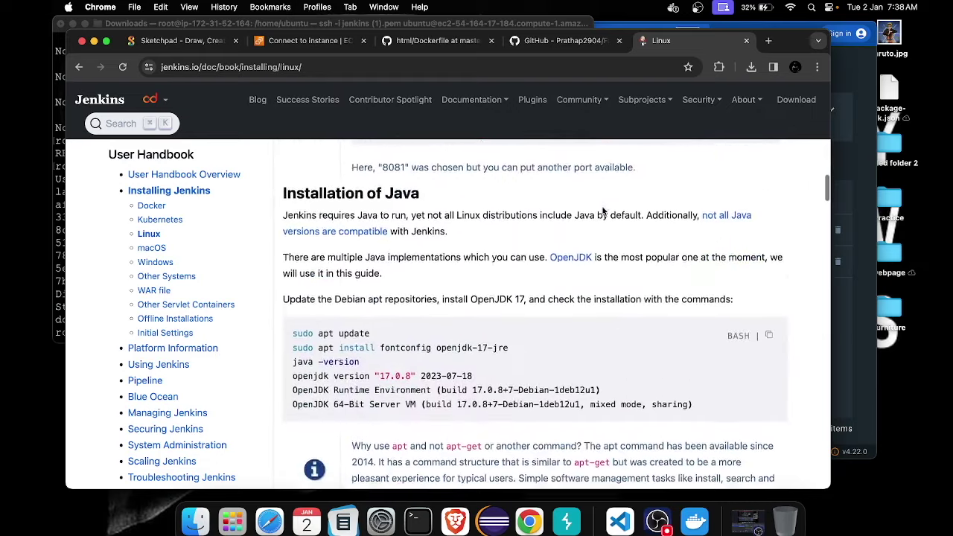
{"action": "scroll", "coordinate": [382, 412], "scroll_direction": "up", "scroll_amount": 5}
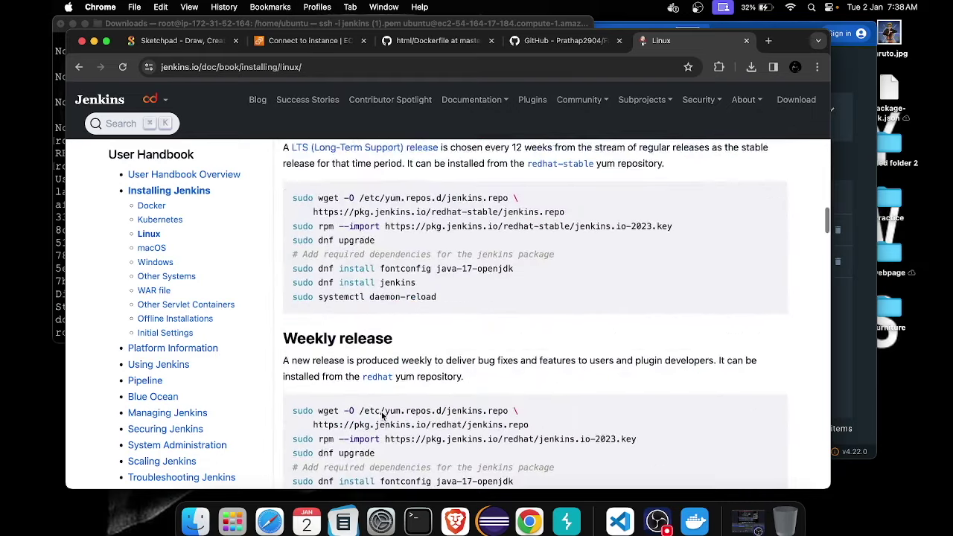
{"action": "scroll", "coordinate": [381, 412], "scroll_direction": "up", "scroll_amount": 2}
{"action": "scroll", "coordinate": [381, 412], "scroll_direction": "down", "scroll_amount": 4}
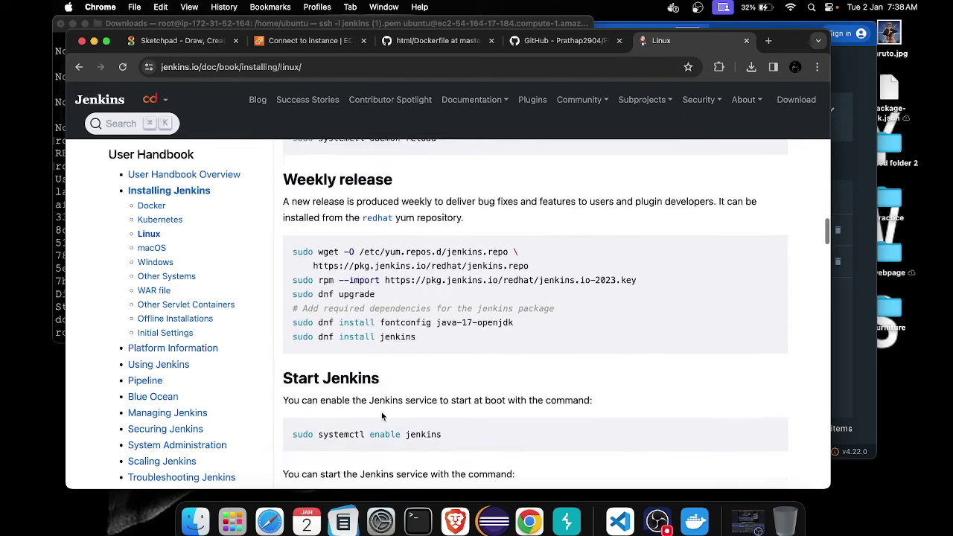
{"action": "scroll", "coordinate": [400, 364], "scroll_direction": "down", "scroll_amount": 5}
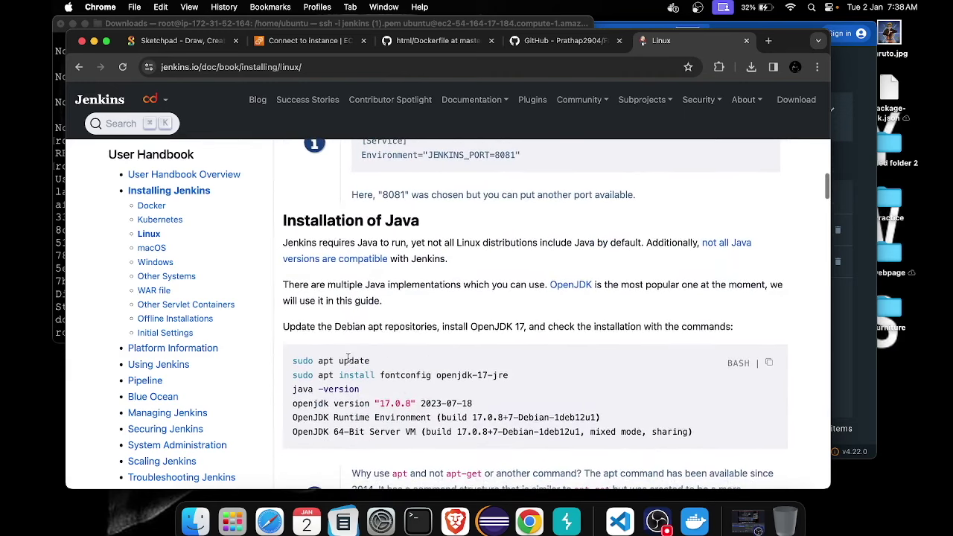
{"action": "triple_click", "coordinate": [341, 360]}
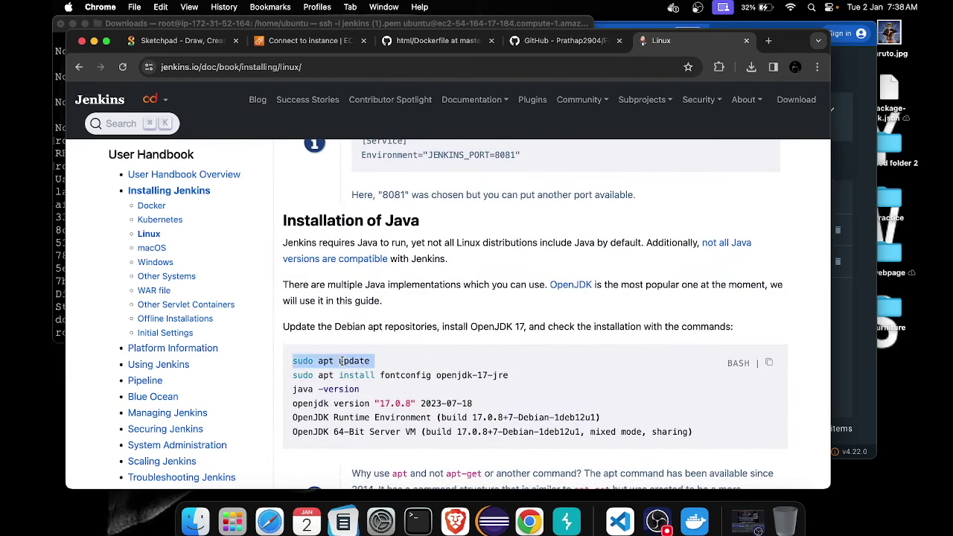
{"action": "triple_click", "coordinate": [320, 375]}
{"action": "key", "text": "super+c"}
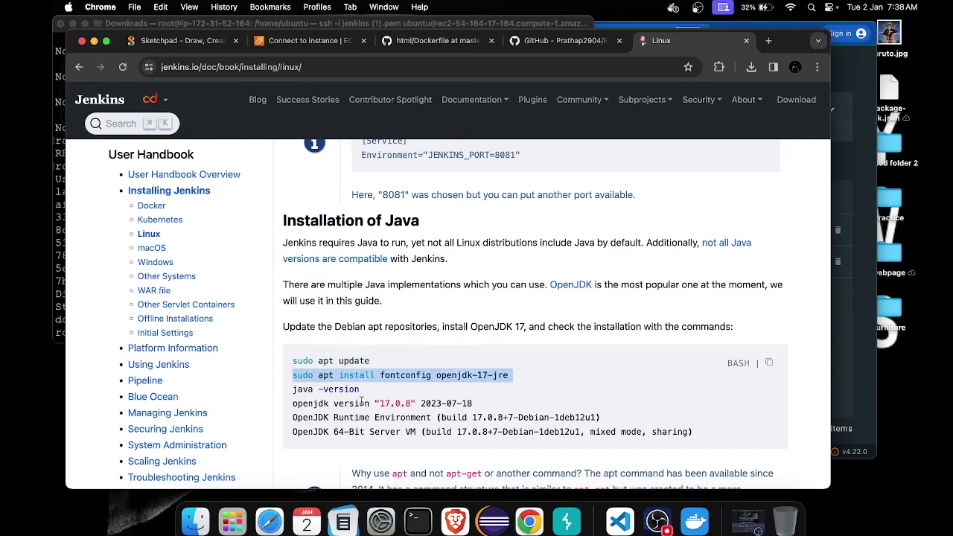
{"action": "left_click", "coordinate": [417, 520]}
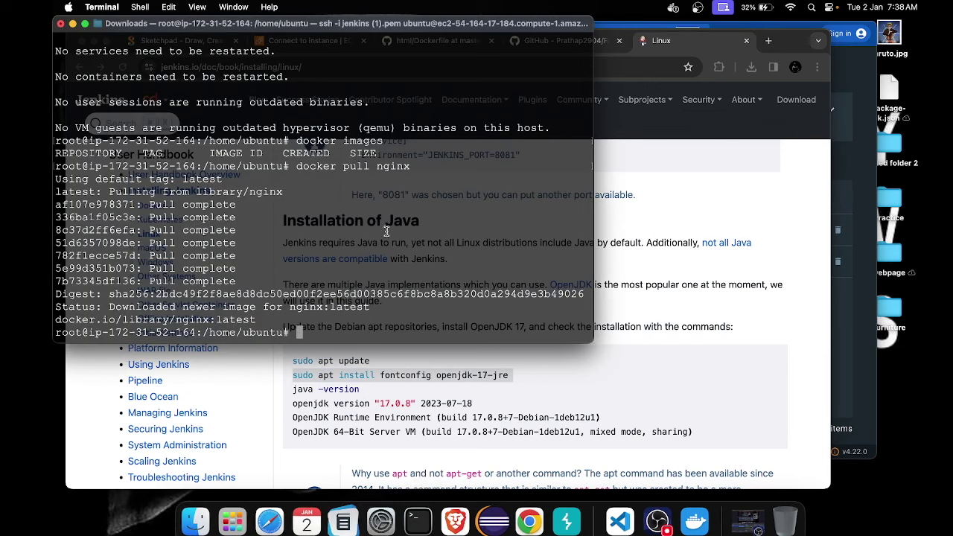
Step: Paste and run the OpenJDK 17 install command on the server, approving the installation
{"action": "right_click", "coordinate": [390, 231]}
{"action": "left_click", "coordinate": [405, 255]}
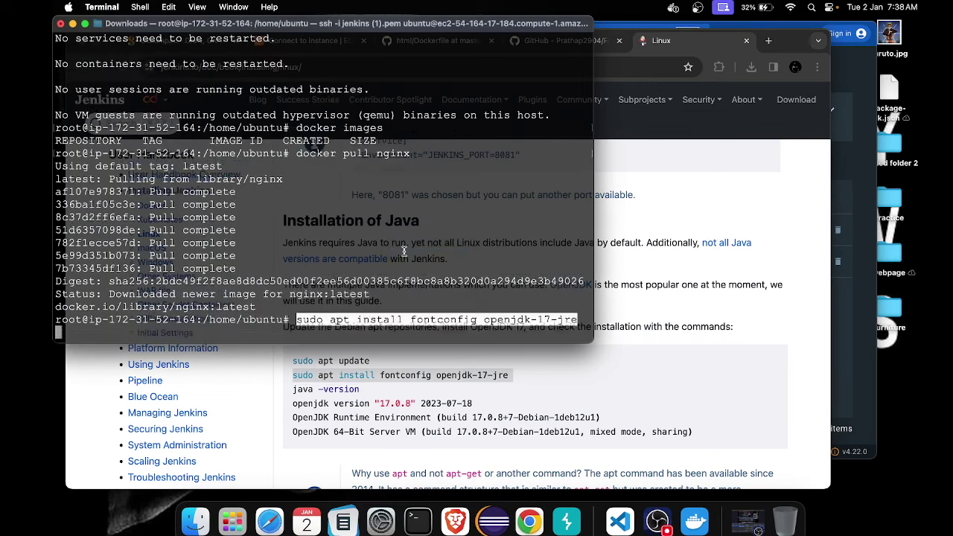
{"action": "key", "text": "Return"}
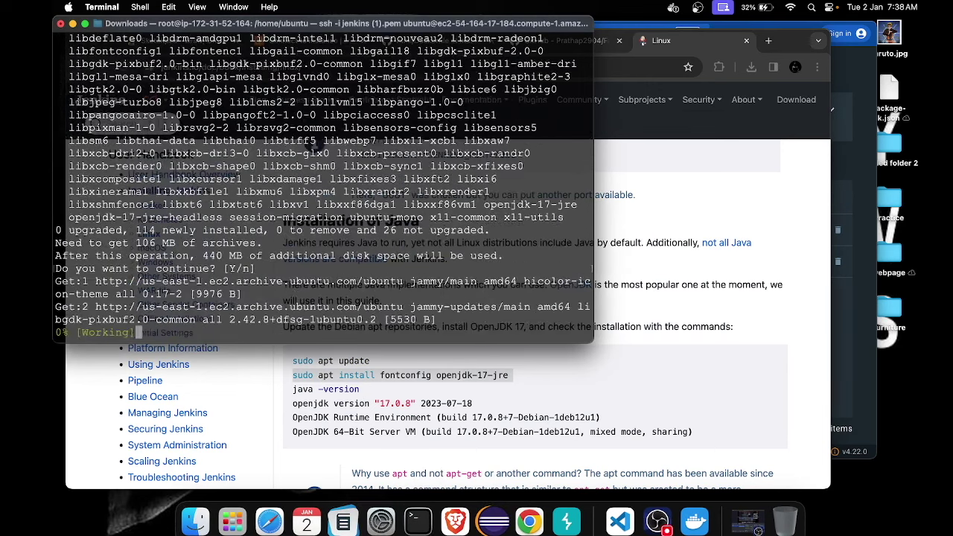
{"action": "left_click", "coordinate": [330, 389]}
{"action": "triple_click", "coordinate": [331, 389]}
{"action": "key", "text": "super+c"}
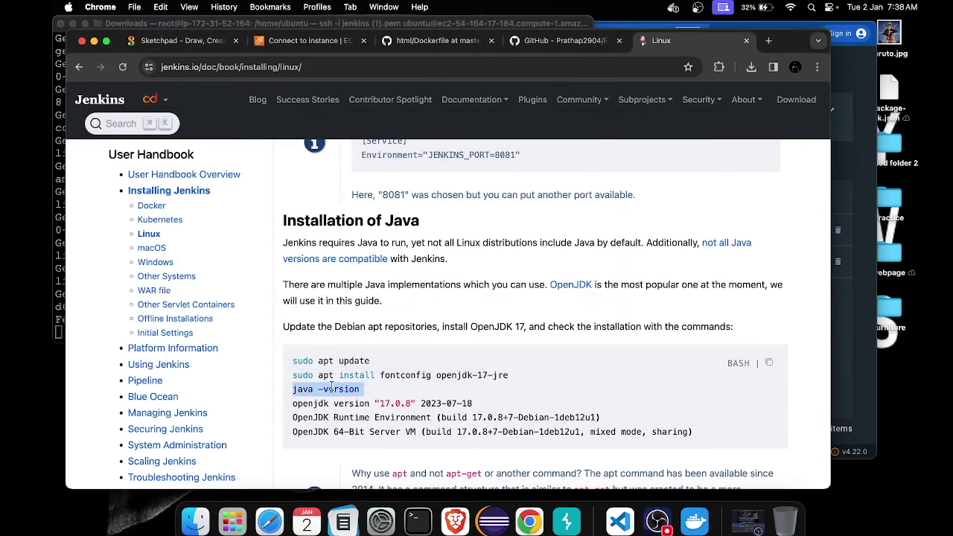
{"action": "left_click", "coordinate": [56, 282]}
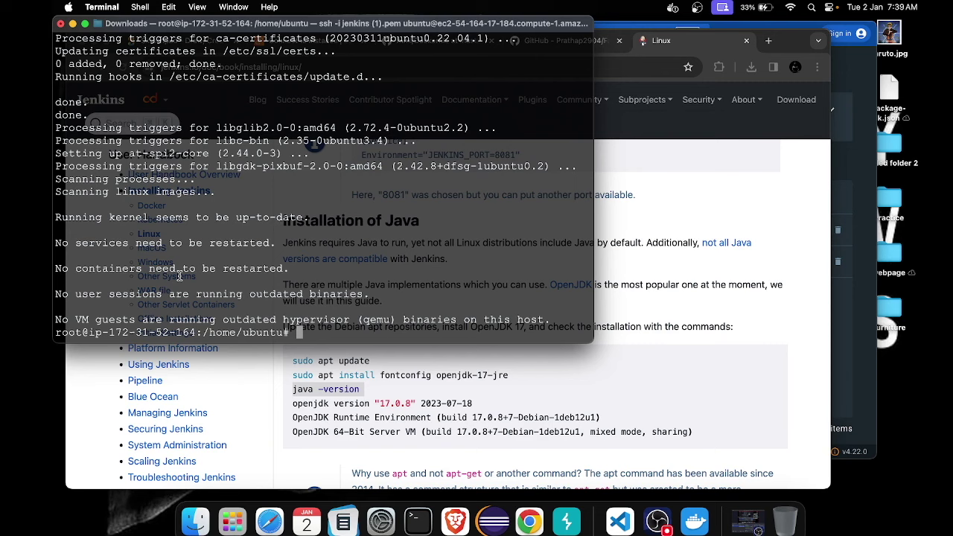
Step: Run java -version, confirming OpenJDK 17.0.9 is installed
{"action": "right_click", "coordinate": [261, 267]}
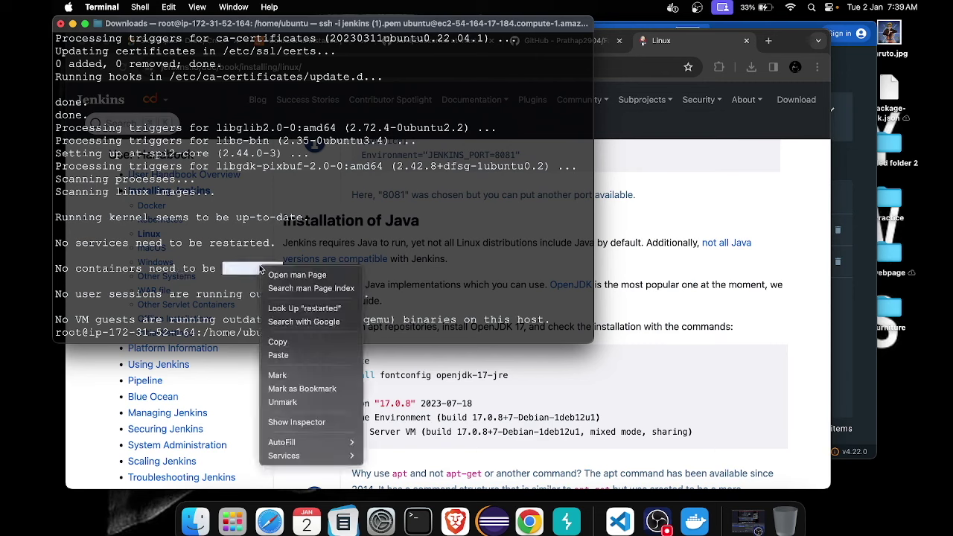
{"action": "left_click", "coordinate": [278, 355]}
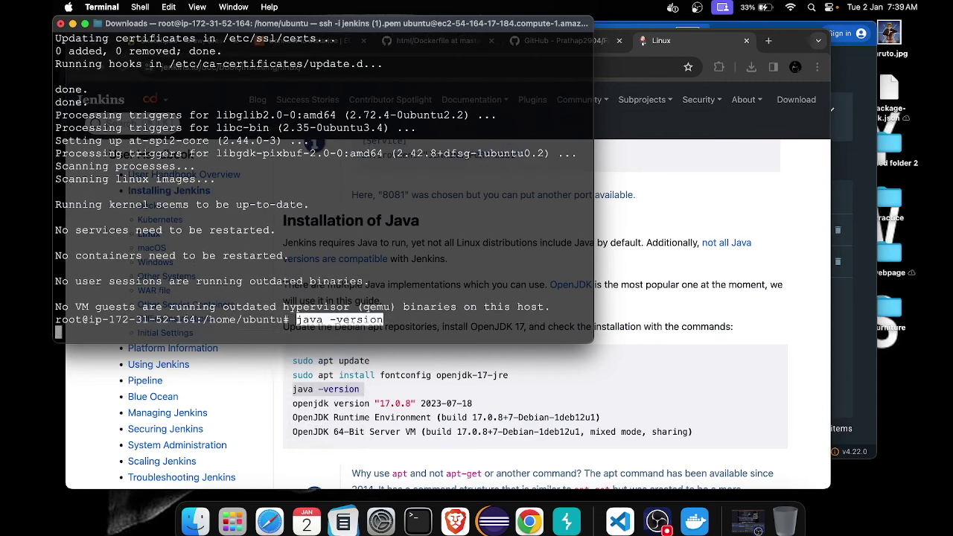
{"action": "key", "text": "Return"}
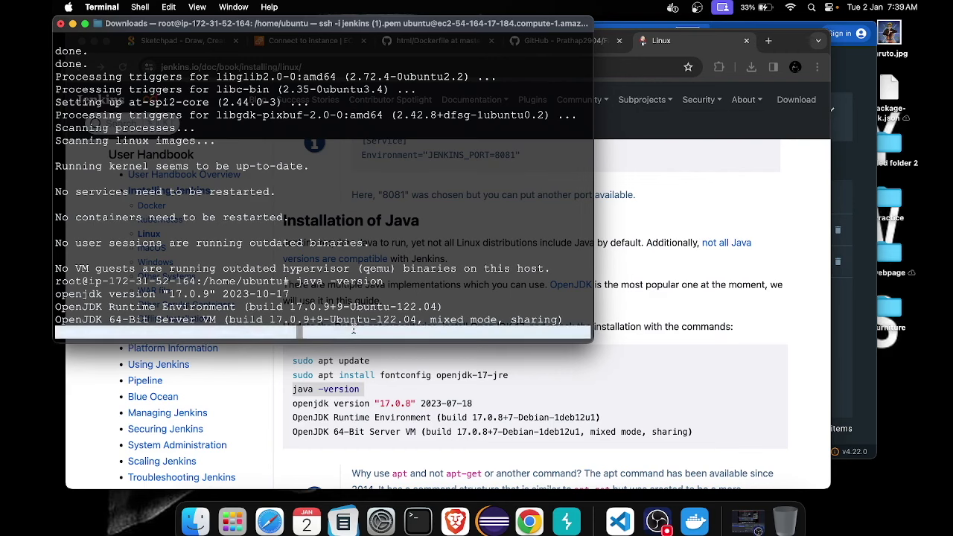
{"action": "left_click", "coordinate": [414, 392]}
{"action": "scroll", "coordinate": [414, 391], "scroll_direction": "up", "scroll_amount": 10}
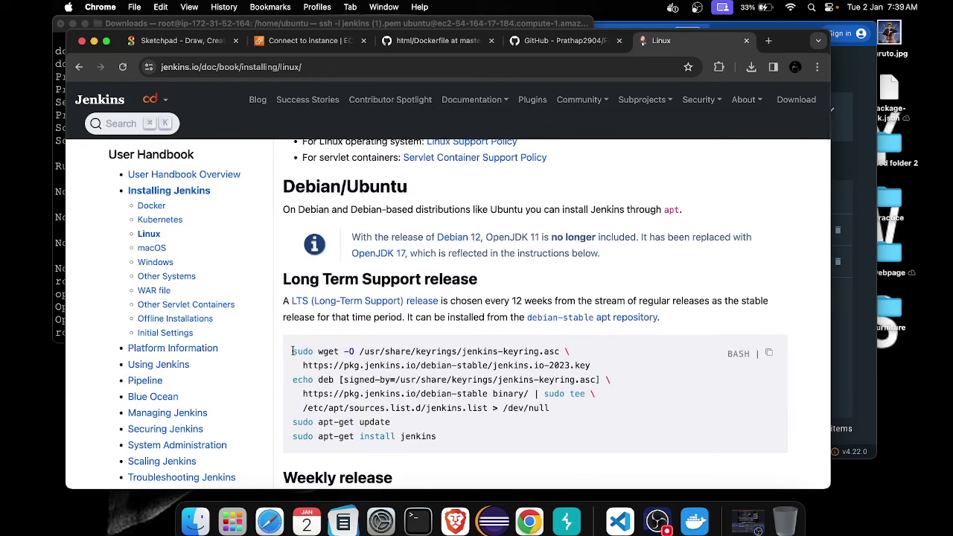
Step: Copy the Jenkins keyring download command from the docs and run it on the server
{"action": "left_click_drag", "start_coordinate": [294, 350], "coordinate": [604, 364]}
{"action": "right_click", "coordinate": [498, 367]}
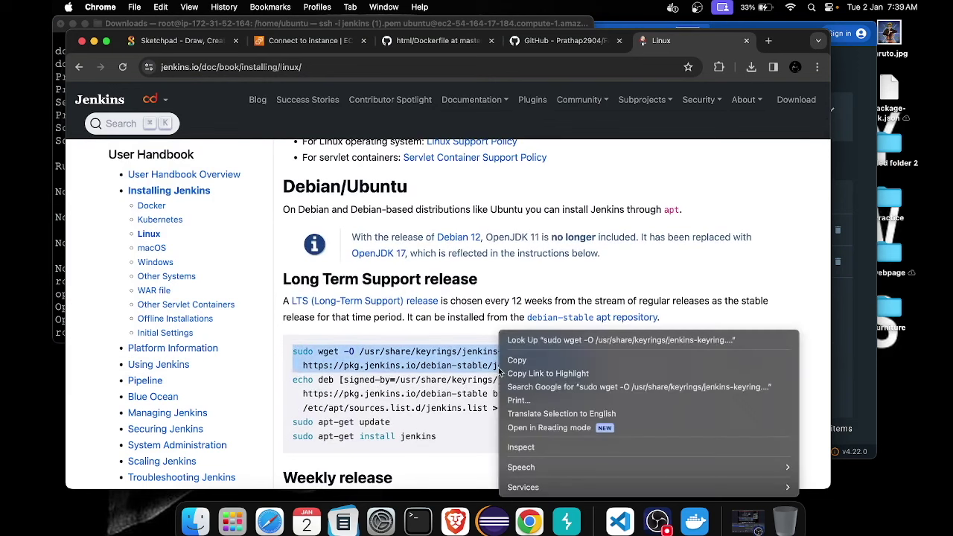
{"action": "left_click", "coordinate": [524, 359]}
{"action": "left_click", "coordinate": [418, 521]}
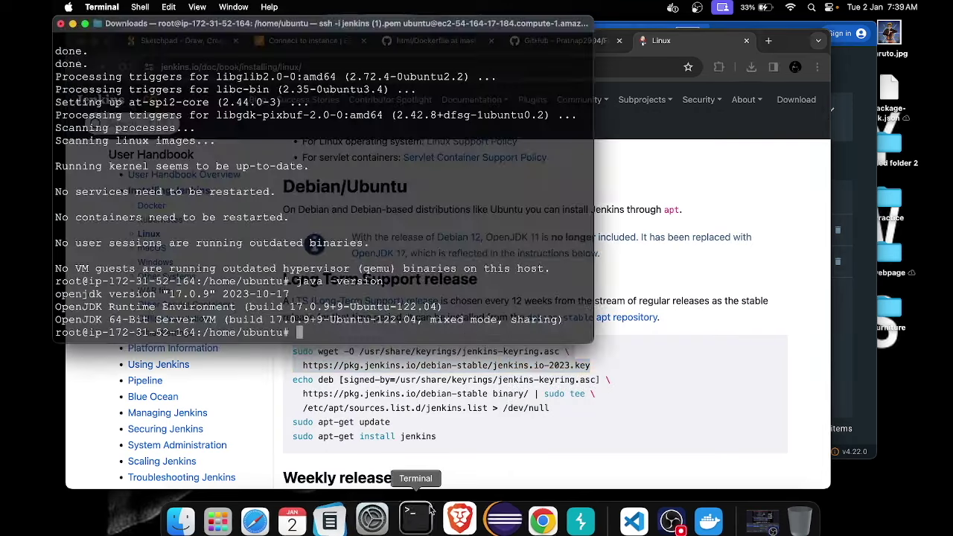
{"action": "right_click", "coordinate": [458, 321]}
{"action": "left_click", "coordinate": [488, 386]}
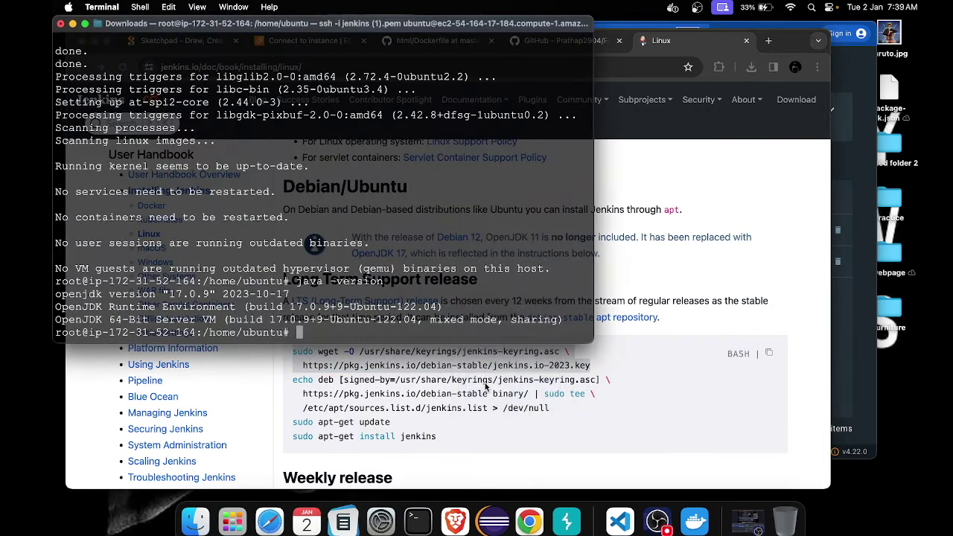
{"action": "key", "text": "Return"}
Step: Copy and run the command adding the Jenkins apt repository
{"action": "left_click", "coordinate": [536, 408]}
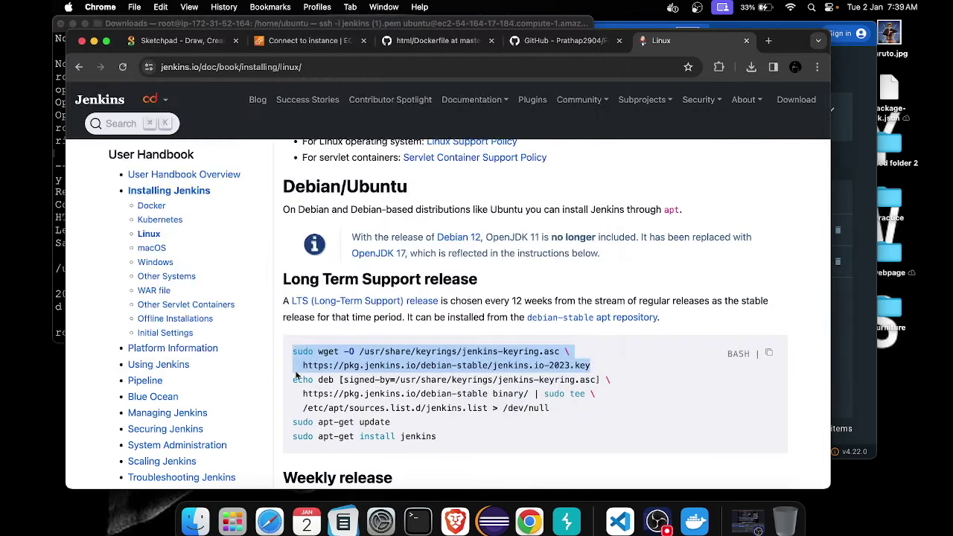
{"action": "left_click_drag", "start_coordinate": [293, 380], "coordinate": [545, 407]}
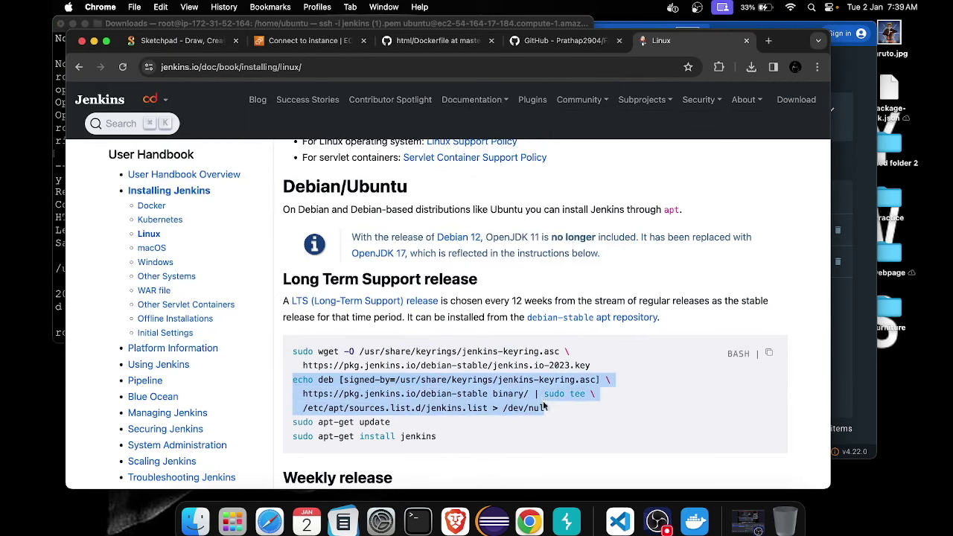
{"action": "right_click", "coordinate": [524, 378]}
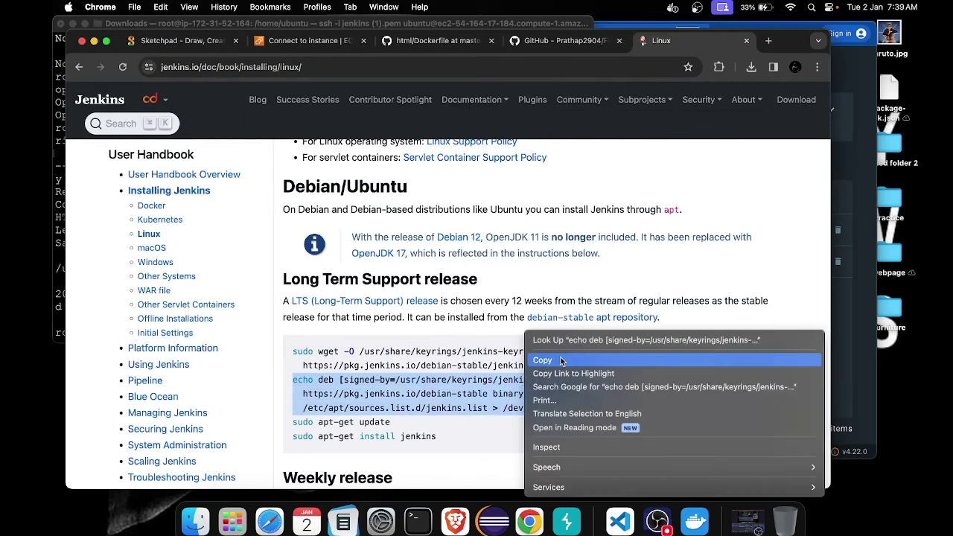
{"action": "left_click", "coordinate": [562, 362]}
{"action": "left_click", "coordinate": [422, 519]}
{"action": "right_click", "coordinate": [457, 171]}
{"action": "left_click", "coordinate": [476, 246]}
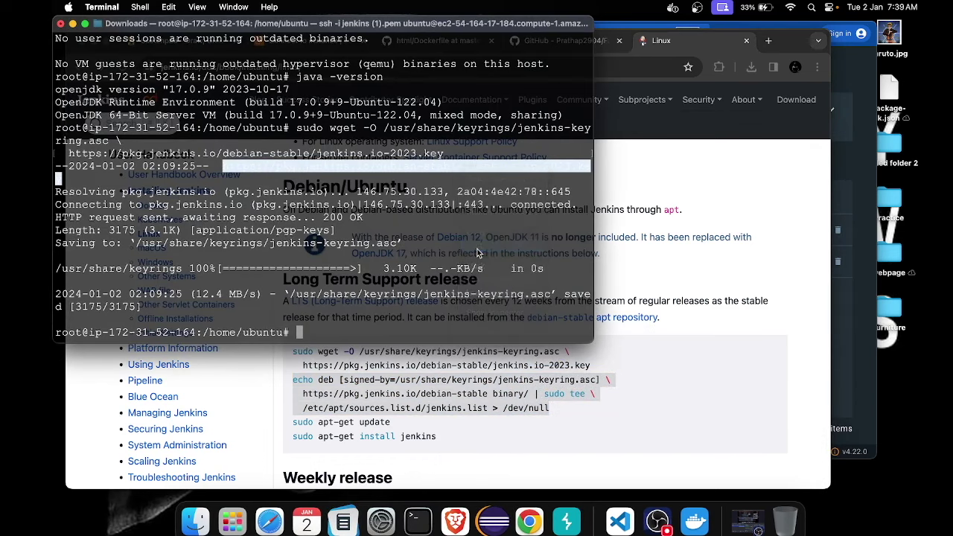
{"action": "key", "text": "Return"}
Step: Run sudo apt-get update to refresh the package lists
{"action": "left_click", "coordinate": [469, 414]}
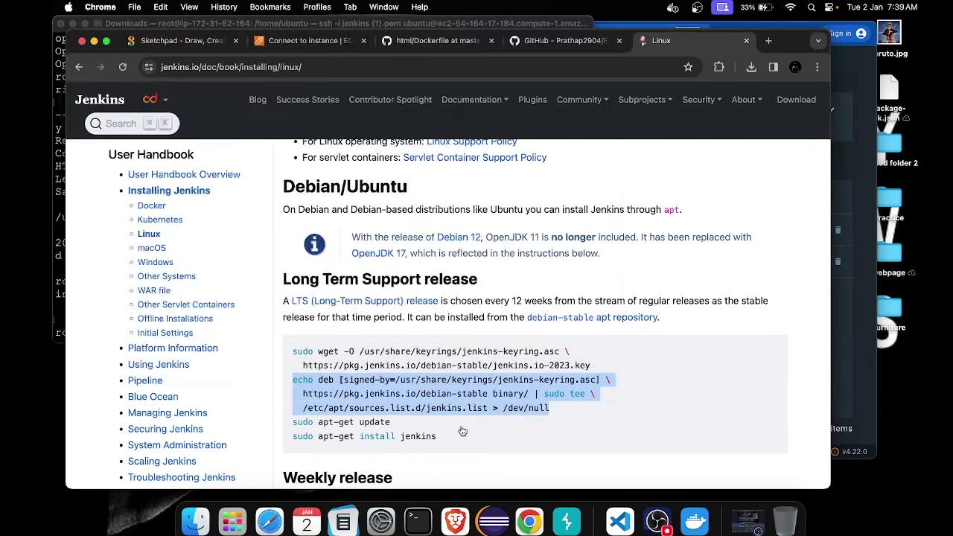
{"action": "triple_click", "coordinate": [364, 421]}
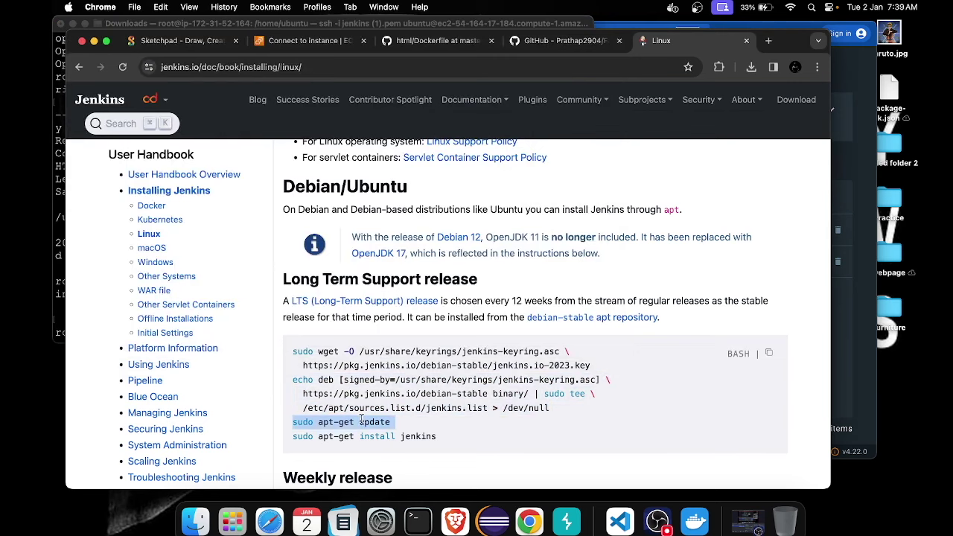
{"action": "left_click", "coordinate": [416, 521]}
{"action": "right_click", "coordinate": [434, 283]}
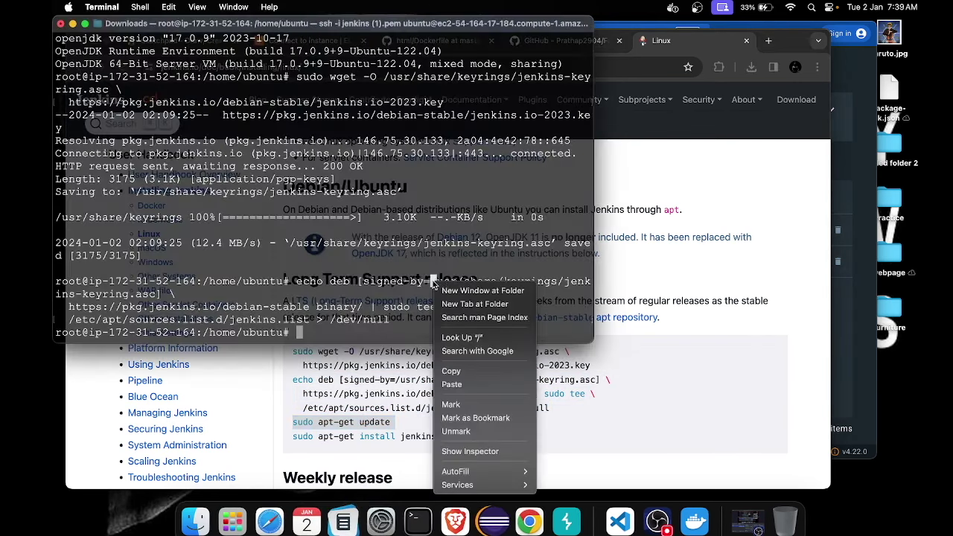
{"action": "left_click", "coordinate": [451, 384]}
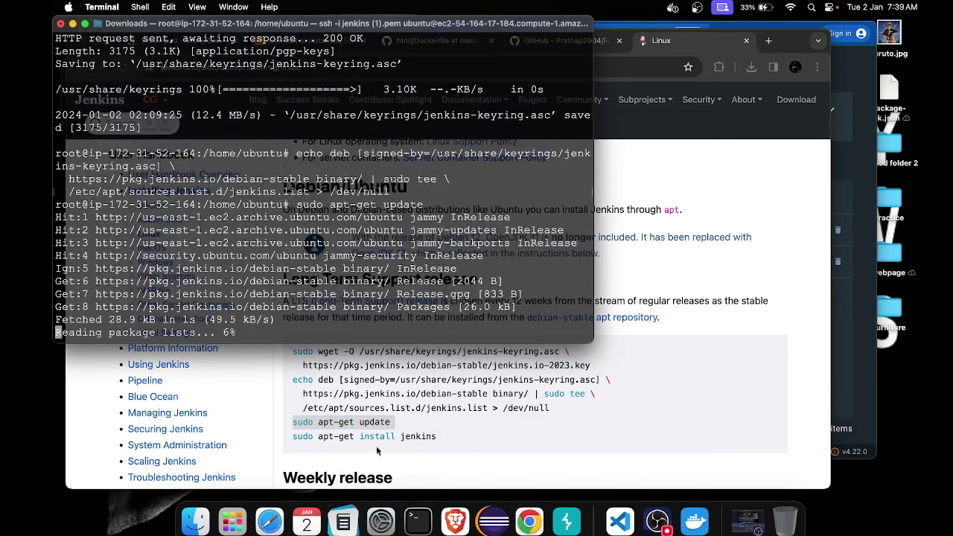
Step: Run sudo apt-get install jenkins to start installing Jenkins 2.426.2
{"action": "triple_click", "coordinate": [367, 437]}
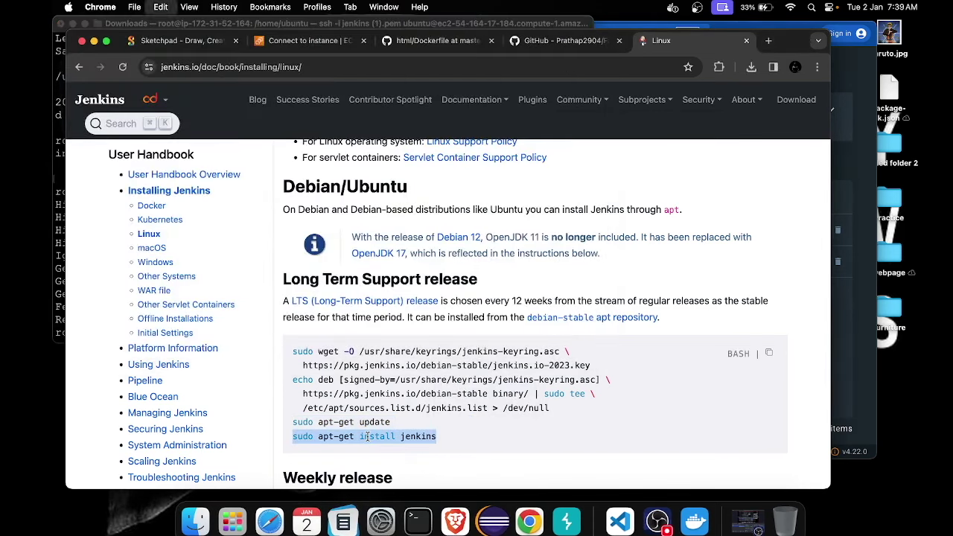
{"action": "left_click", "coordinate": [417, 521]}
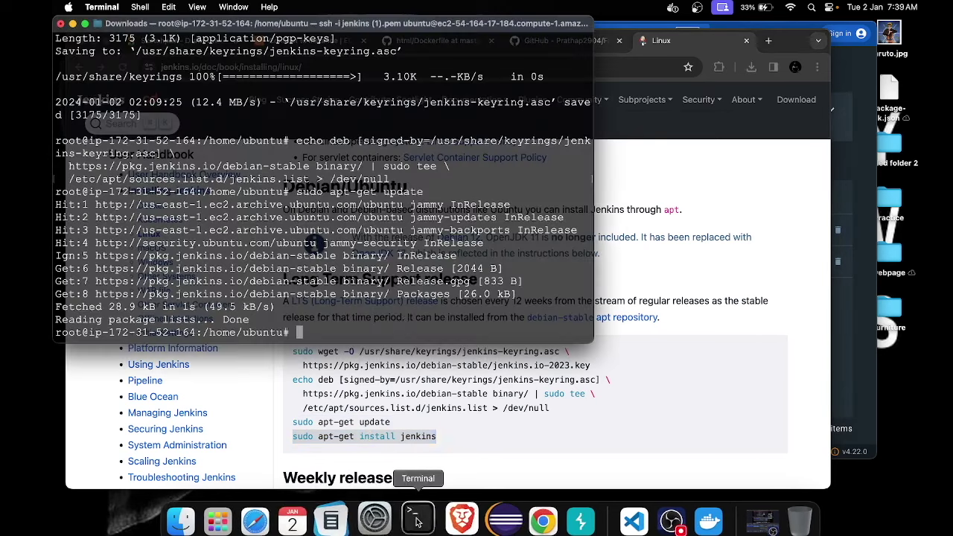
{"action": "right_click", "coordinate": [395, 257]}
{"action": "left_click", "coordinate": [438, 284]}
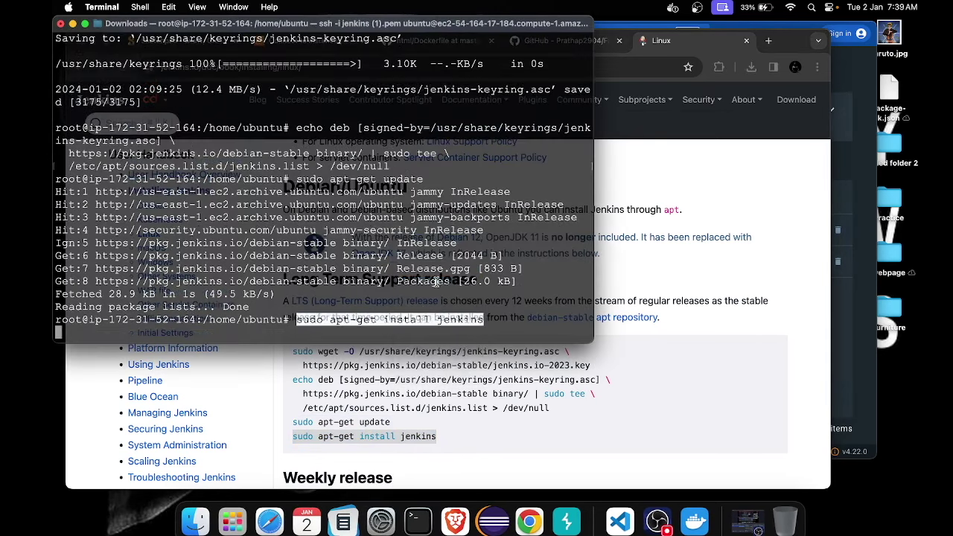
{"action": "key", "text": "Return"}
{"action": "key", "text": "Return"}
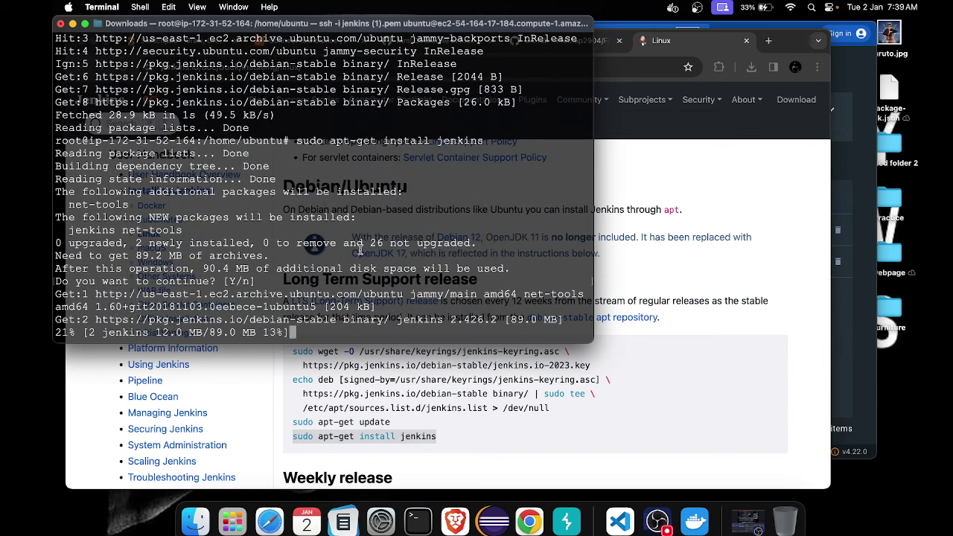
Step: Copy the jenkins instance's public IPv4 address from the EC2 Instances list
{"action": "left_click", "coordinate": [631, 313]}
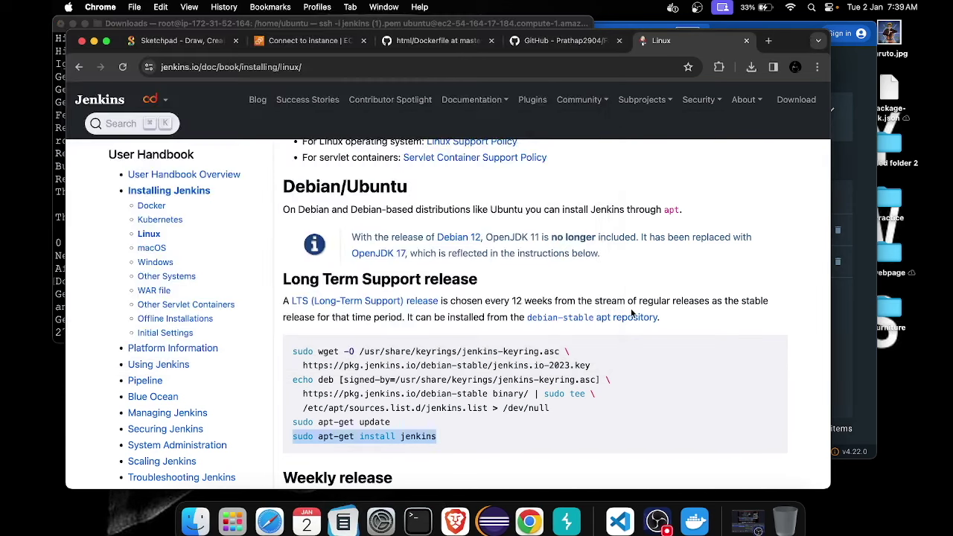
{"action": "left_click", "coordinate": [273, 51]}
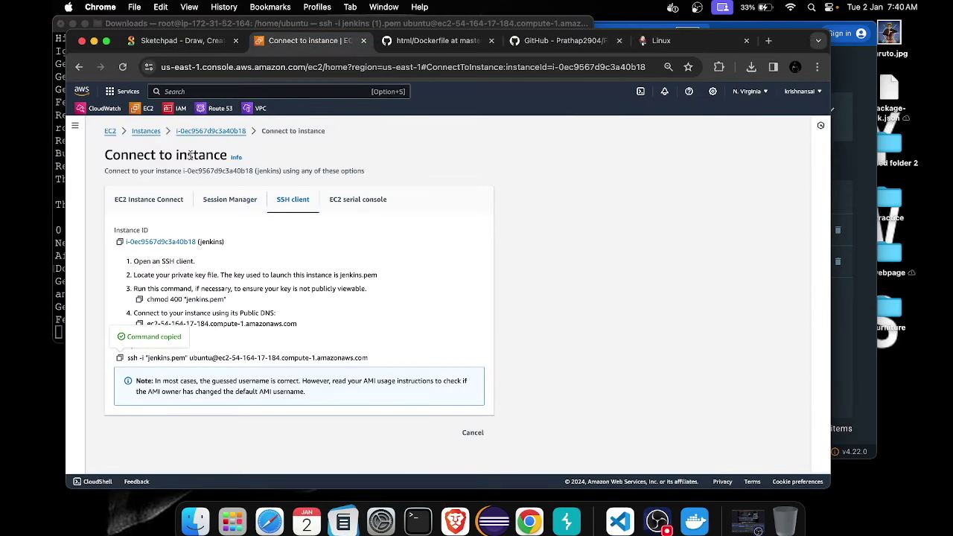
{"action": "left_click", "coordinate": [146, 131]}
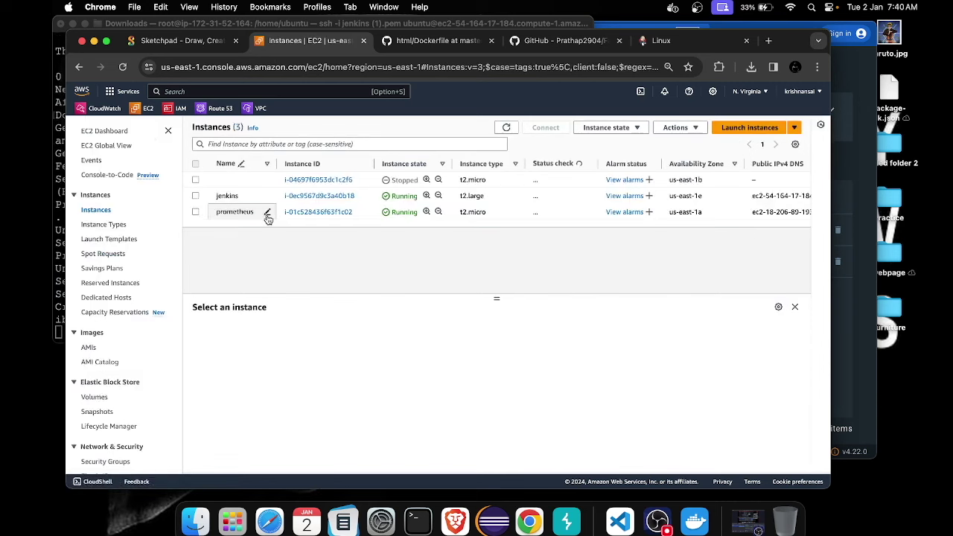
{"action": "left_click", "coordinate": [195, 197]}
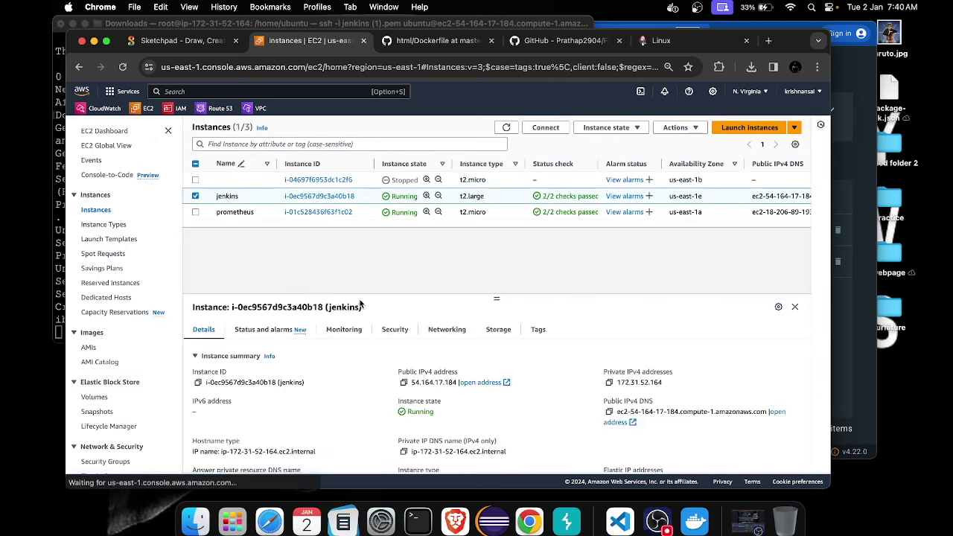
{"action": "left_click", "coordinate": [404, 382]}
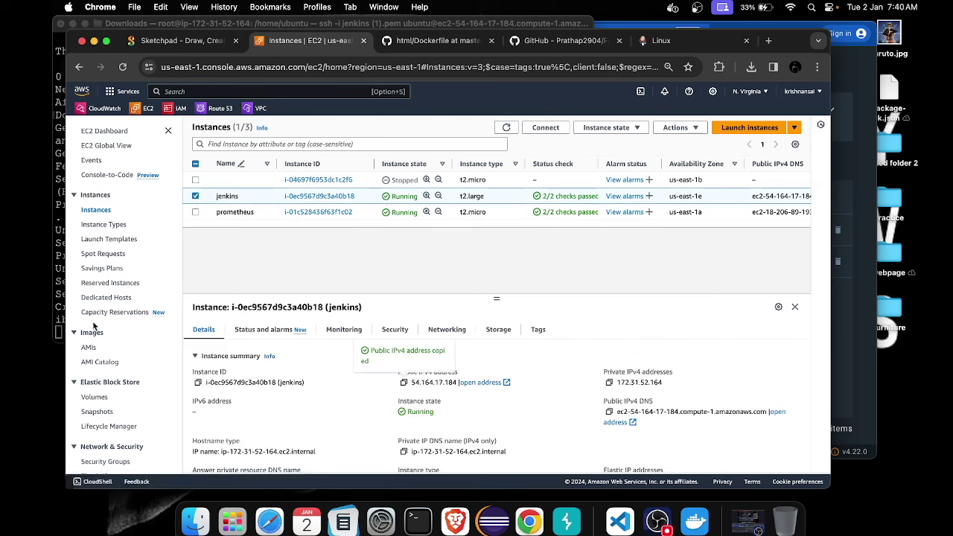
Step: Check the Jenkins install progress in the terminal, then open a fresh browser tab
{"action": "left_click", "coordinate": [61, 306]}
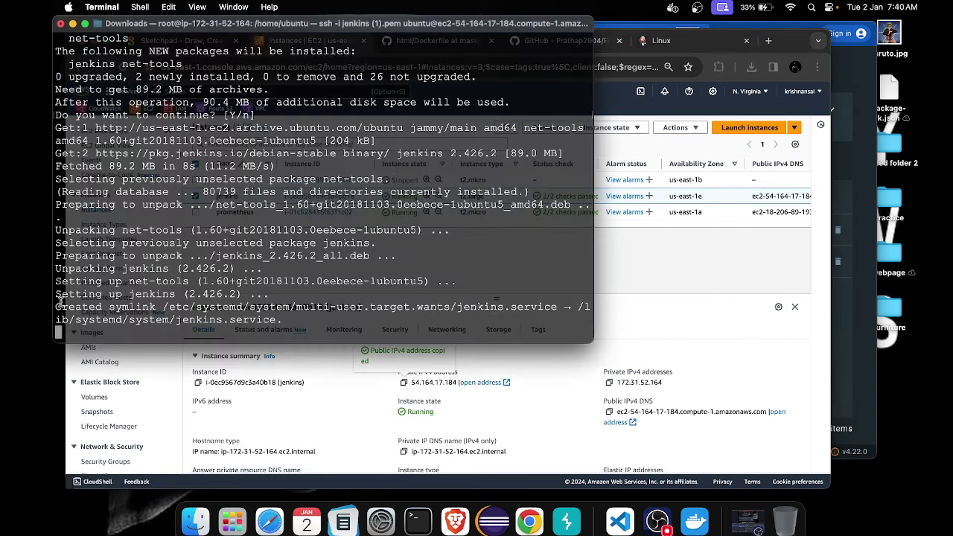
{"action": "left_click", "coordinate": [728, 43]}
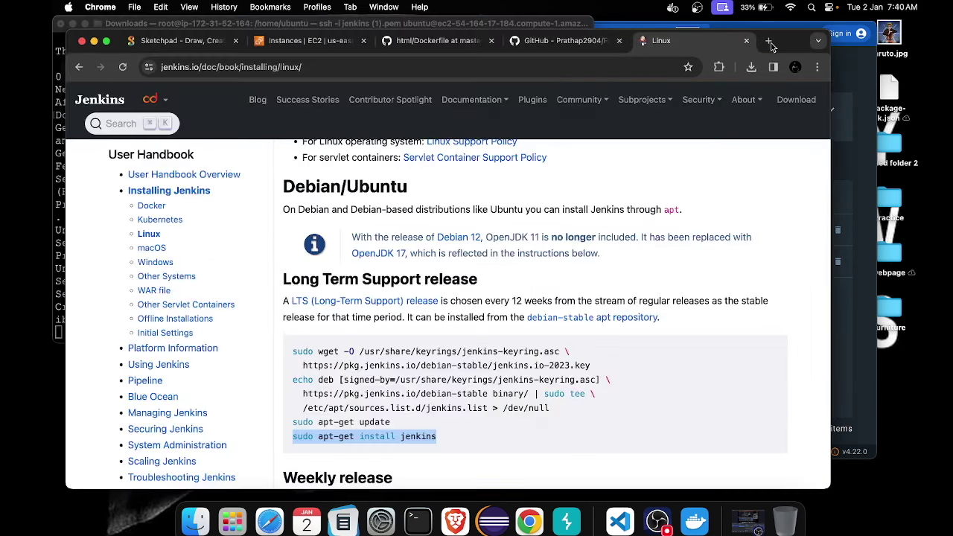
{"action": "left_click", "coordinate": [769, 41]}
Step: Load the Jenkins server at 54.164.17.184:8080 in the new tab
{"action": "key", "text": "super+v"}
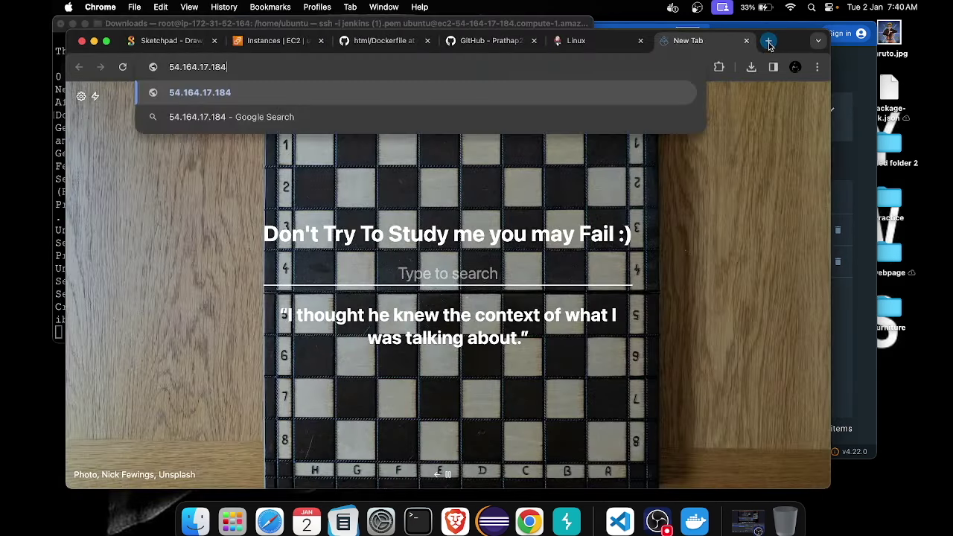
{"action": "type", "text": ":8080"}
{"action": "key", "text": "Return"}
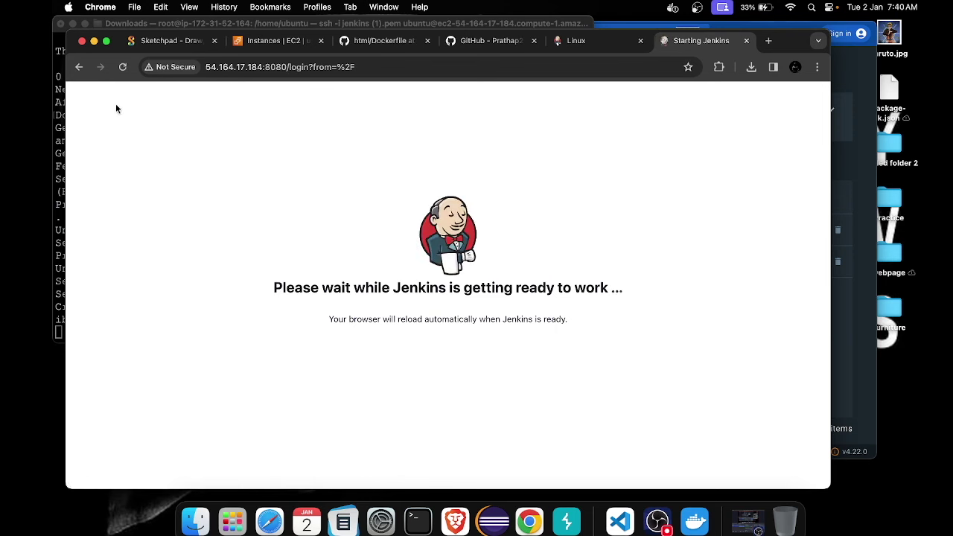
{"action": "left_click", "coordinate": [60, 290]}
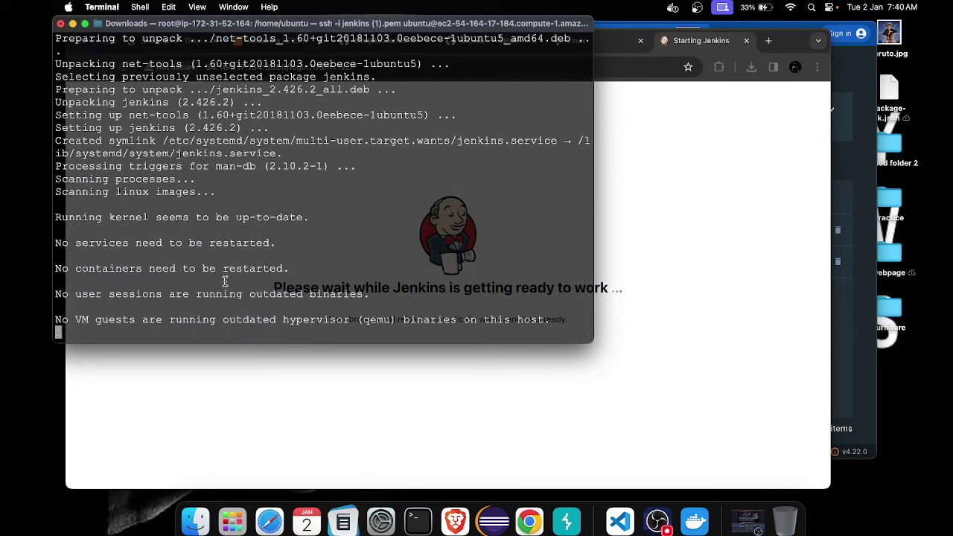
{"action": "left_click", "coordinate": [626, 275]}
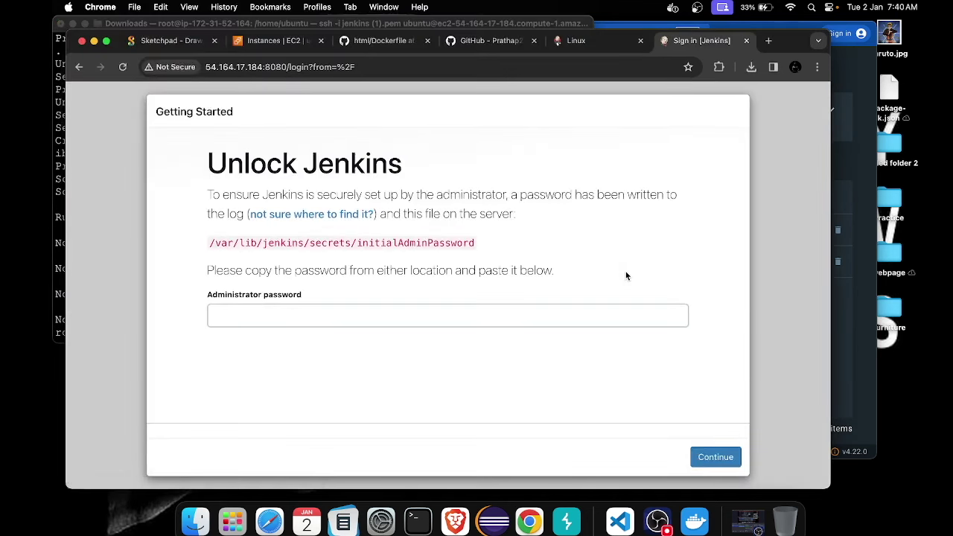
Step: Print the initialAdminPassword file with cat in the terminal and copy the password
{"action": "left_click_drag", "start_coordinate": [209, 242], "coordinate": [475, 243]}
{"action": "key", "text": "super+c"}
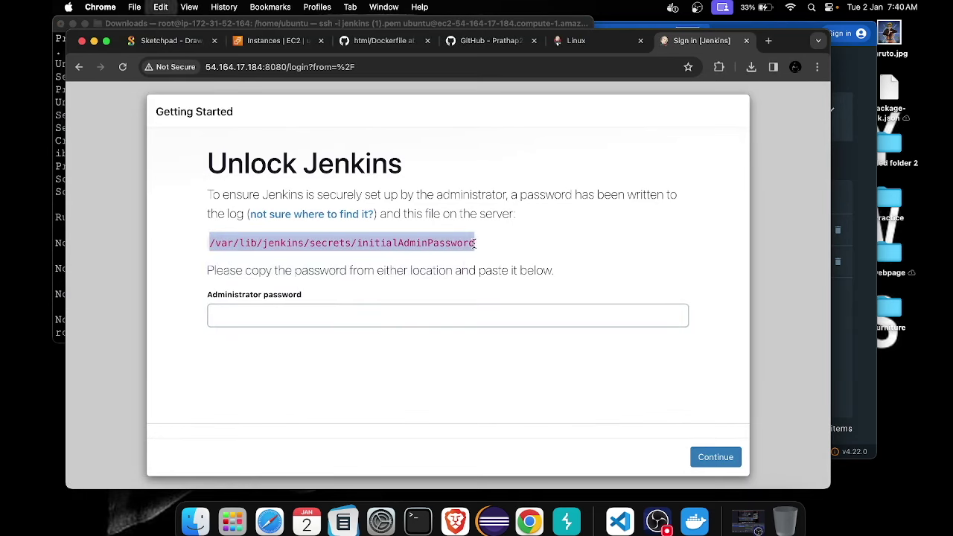
{"action": "left_click", "coordinate": [52, 288]}
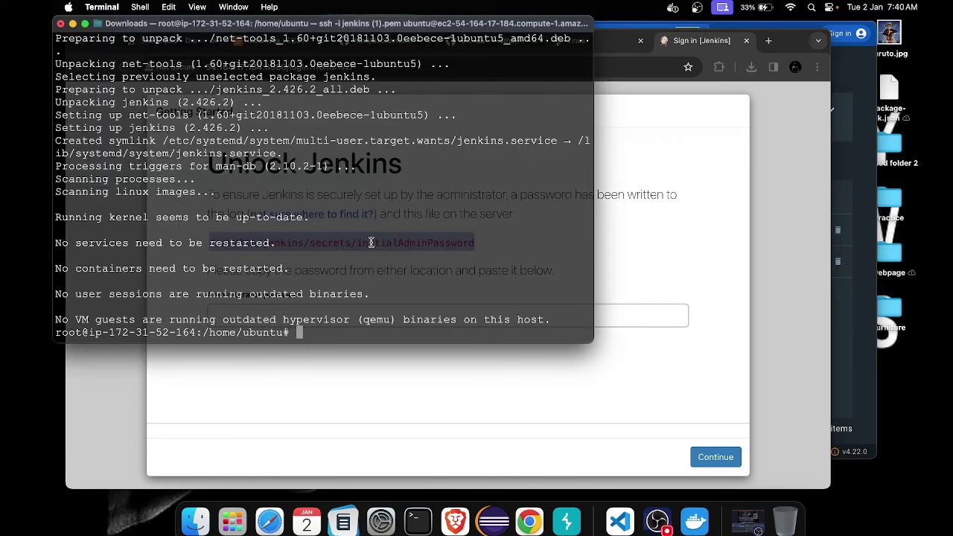
{"action": "type", "text": "cat"}
{"action": "right_click", "coordinate": [487, 217]}
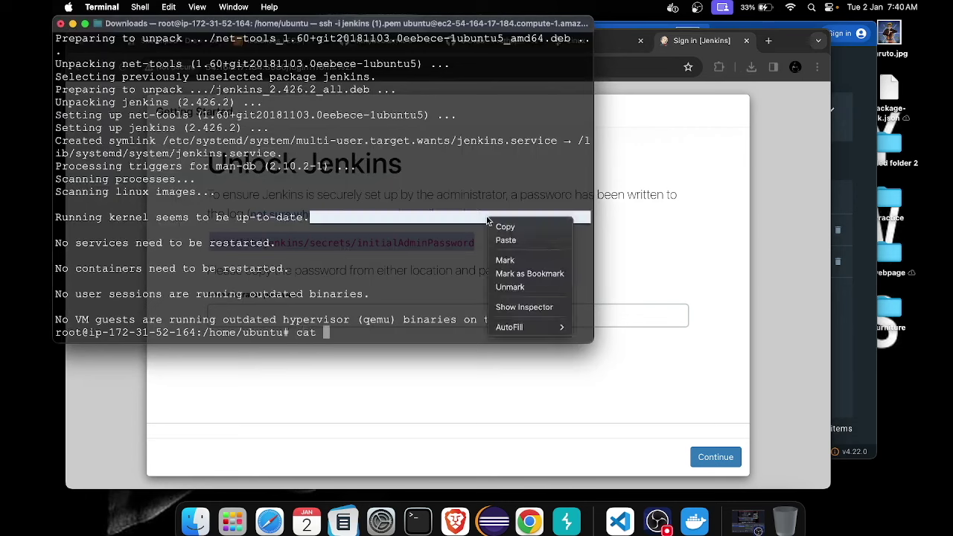
{"action": "left_click", "coordinate": [506, 240]}
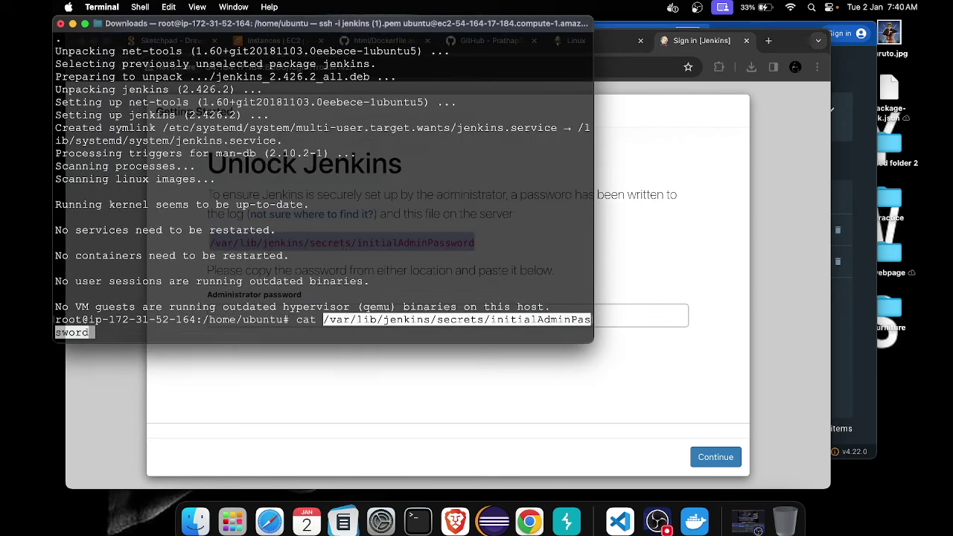
{"action": "key", "text": "Return"}
{"action": "left_click_drag", "start_coordinate": [58, 315], "coordinate": [270, 319]}
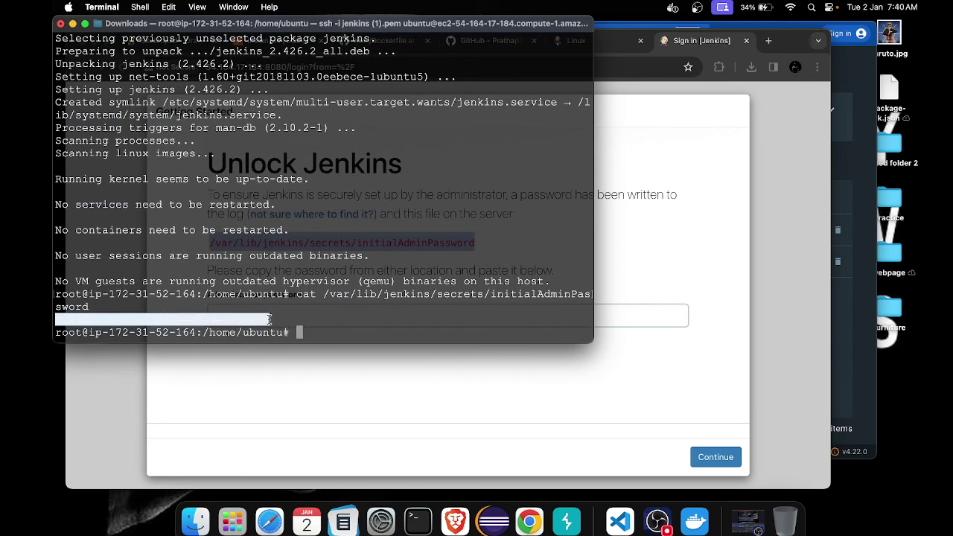
{"action": "right_click", "coordinate": [253, 316]}
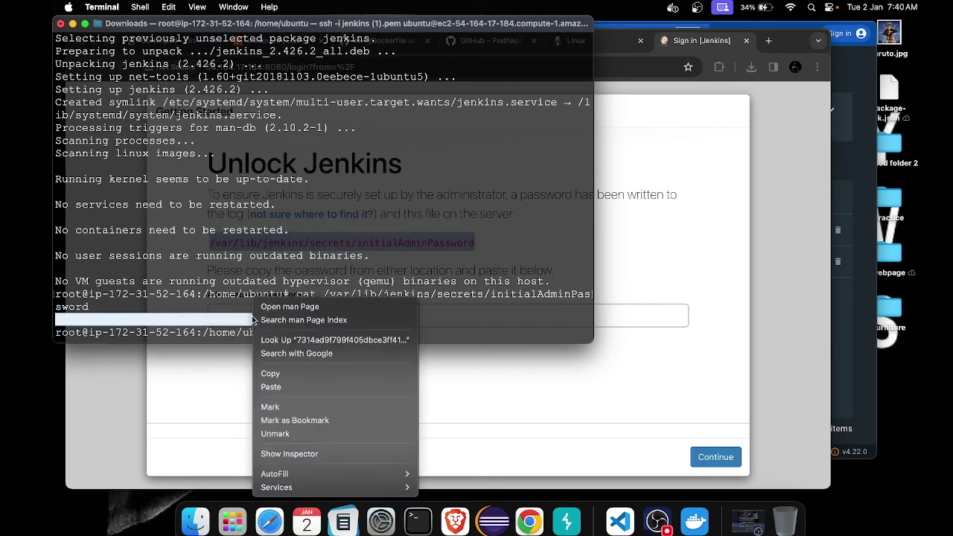
{"action": "left_click", "coordinate": [280, 375]}
Step: Unlock Jenkins with the pasted admin password and choose Install suggested plugins
{"action": "left_click", "coordinate": [652, 318]}
{"action": "left_click", "coordinate": [614, 315]}
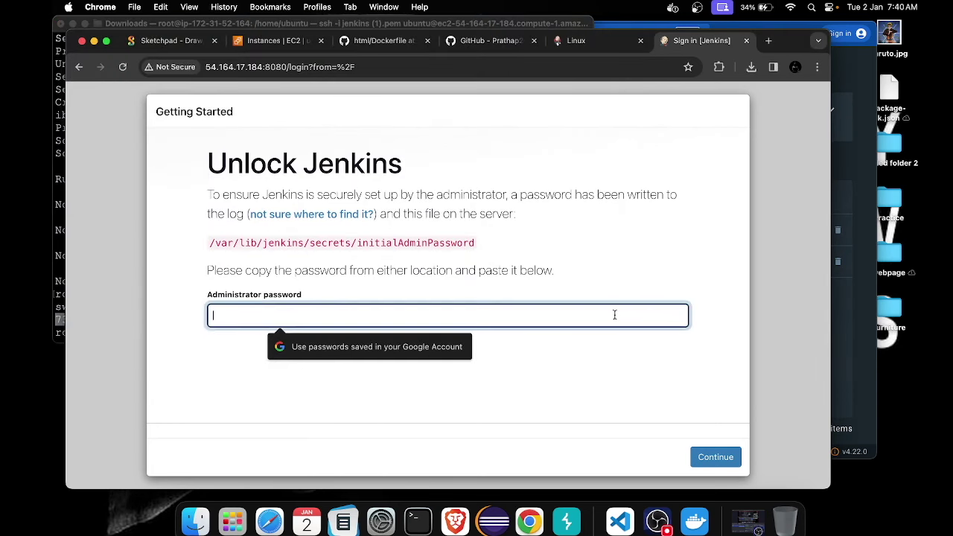
{"action": "key", "text": "cmd+v"}
{"action": "left_click", "coordinate": [715, 457]}
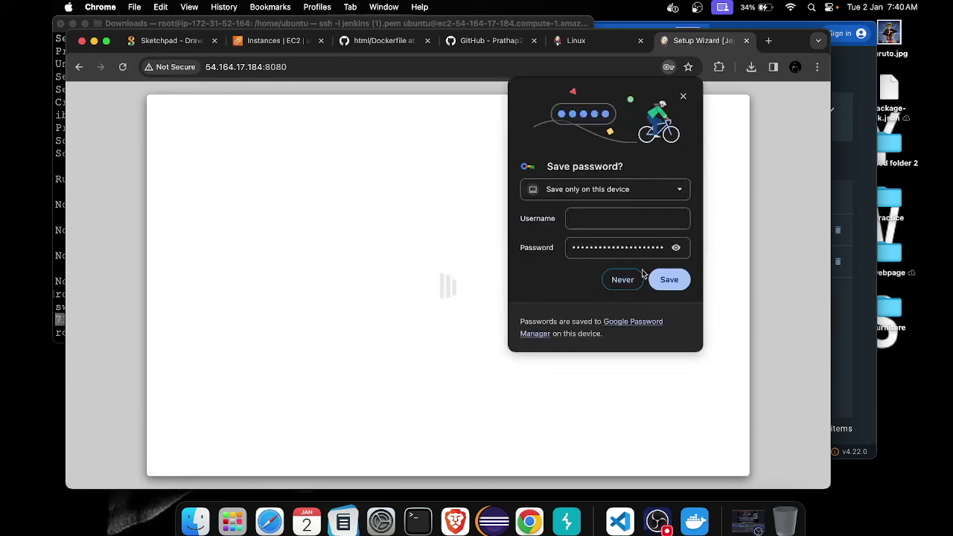
{"action": "left_click", "coordinate": [616, 285]}
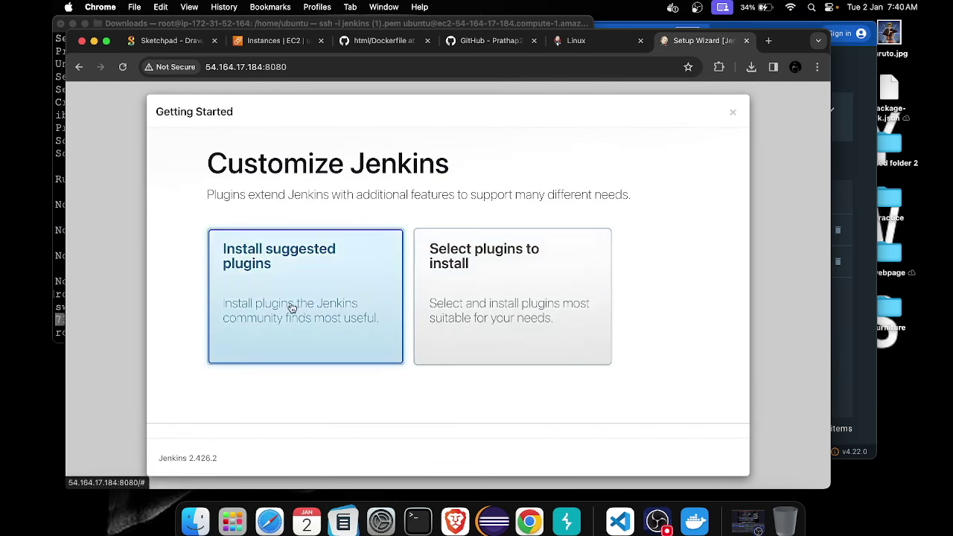
{"action": "left_click", "coordinate": [291, 307]}
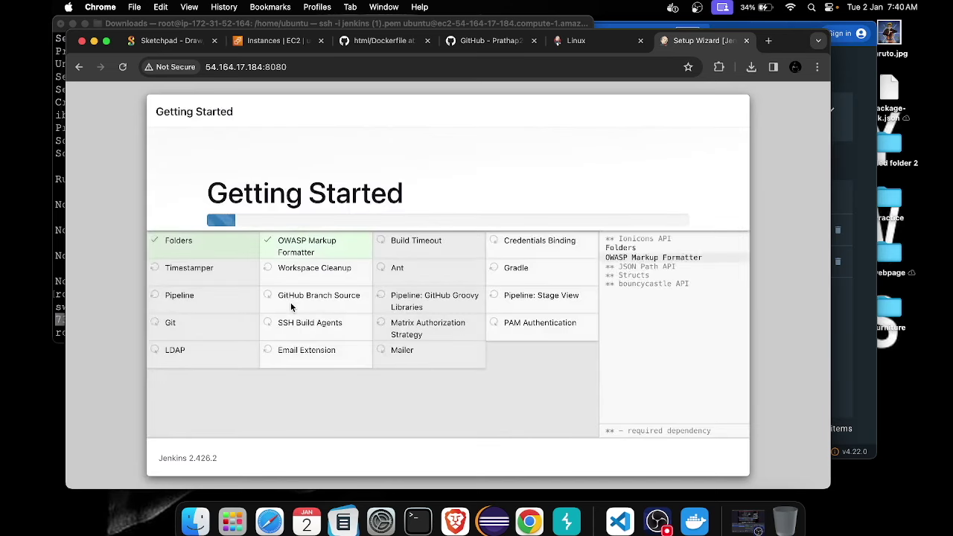
Step: Add a few more strokes to the sketchpad diagram
{"action": "left_click", "coordinate": [157, 40]}
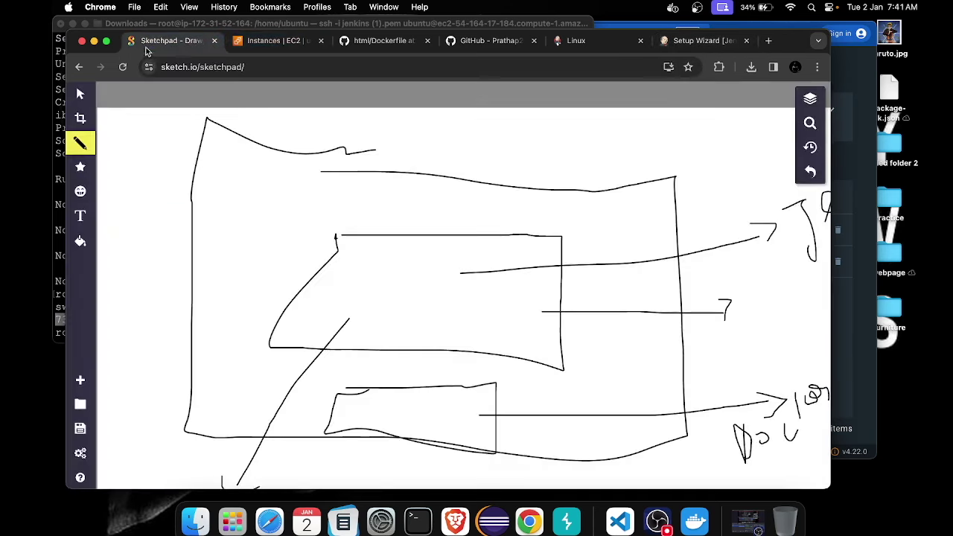
{"action": "left_click_drag", "start_coordinate": [369, 166], "coordinate": [396, 131]}
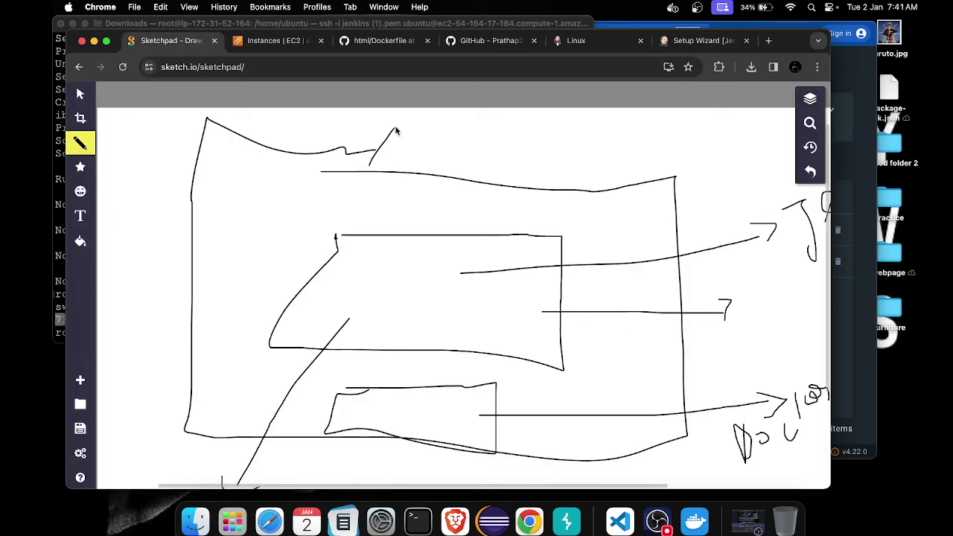
{"action": "left_click_drag", "start_coordinate": [388, 234], "coordinate": [377, 224]}
{"action": "left_click_drag", "start_coordinate": [400, 431], "coordinate": [342, 468]}
Step: Copy the 'jenkins ALL=(ALL:ALL) NOPASSWD: /usr/bin/docker' line from its Google Keep note
{"action": "left_click", "coordinate": [768, 40]}
{"action": "type", "text": "k"}
{"action": "key", "text": "Return"}
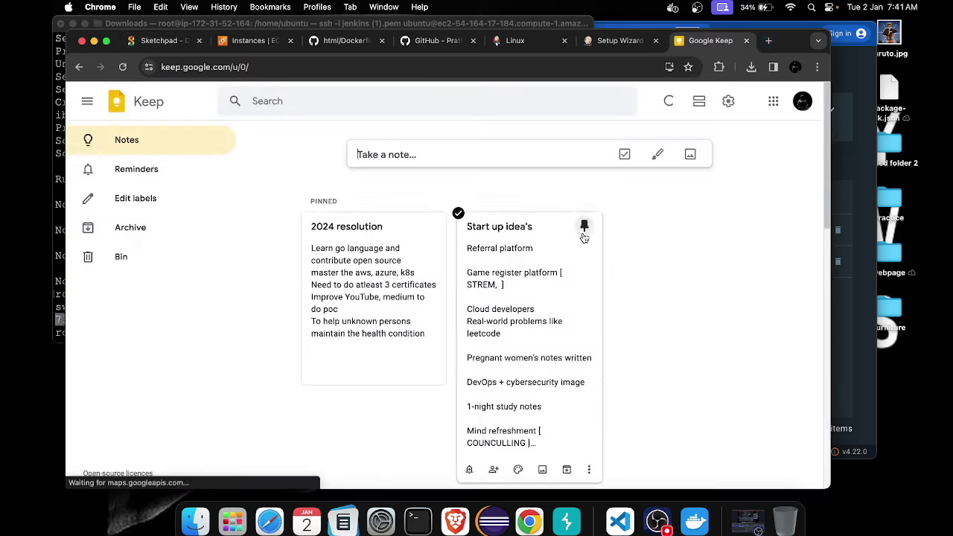
{"action": "scroll", "coordinate": [585, 237], "scroll_direction": "down", "scroll_amount": 3}
{"action": "left_click", "coordinate": [506, 331]}
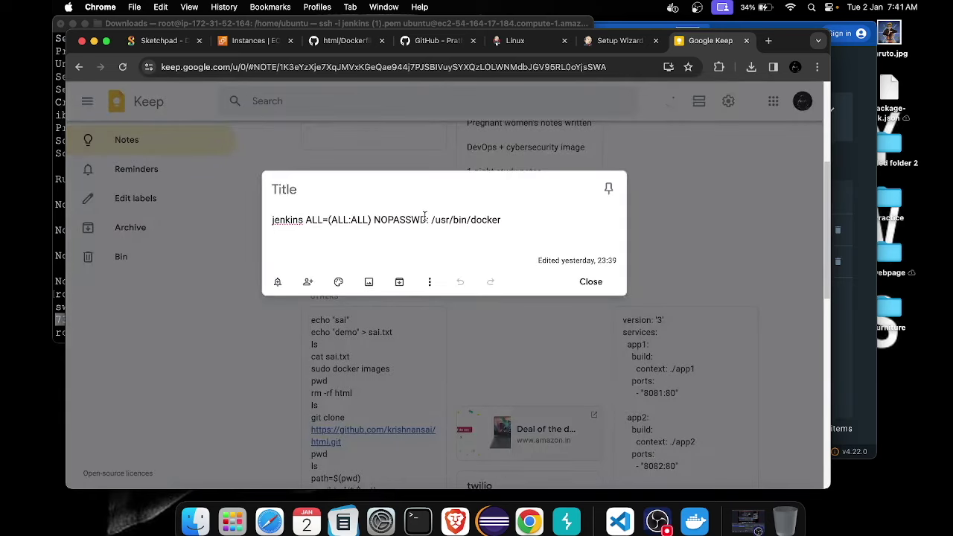
{"action": "key", "text": "super+a"}
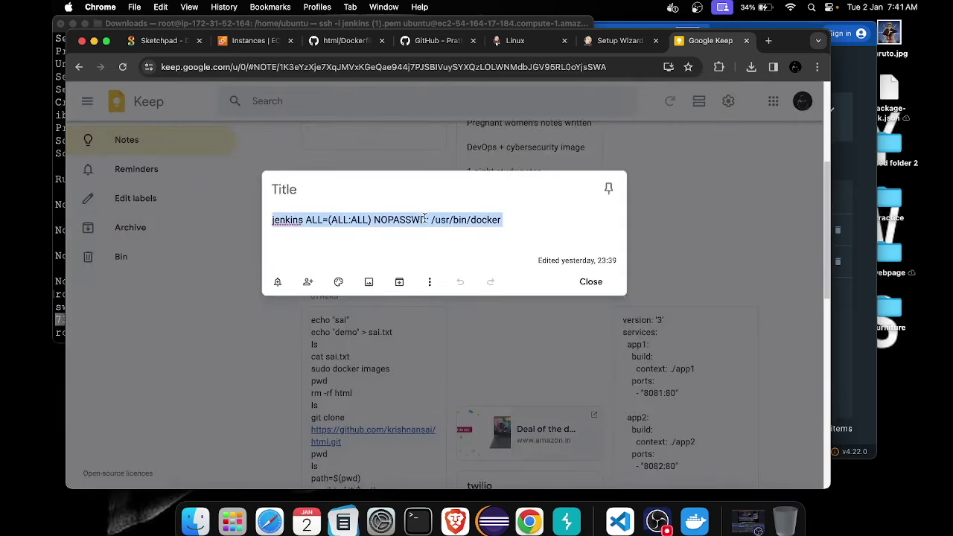
{"action": "left_click", "coordinate": [418, 521]}
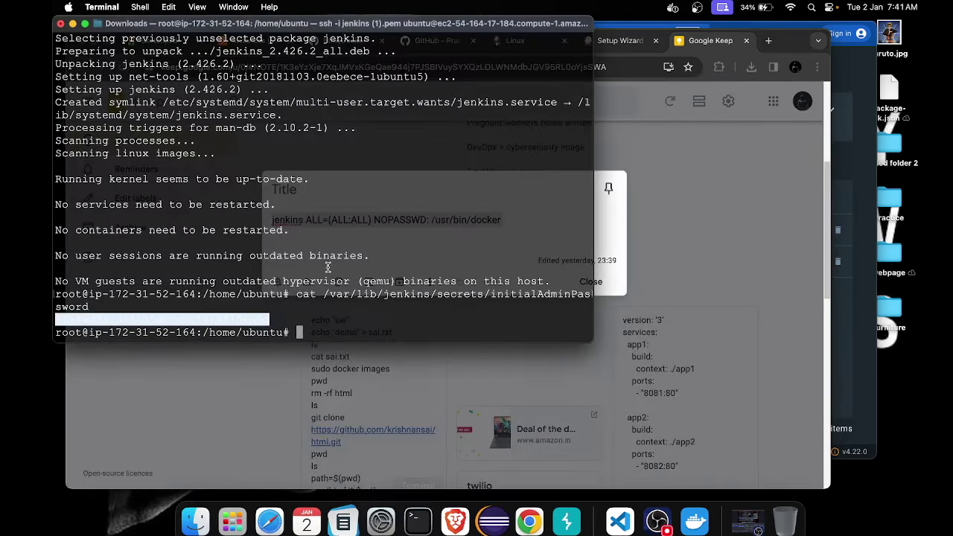
Step: Open the sudoers file with visudo in a full-screen terminal
{"action": "left_click", "coordinate": [84, 24]}
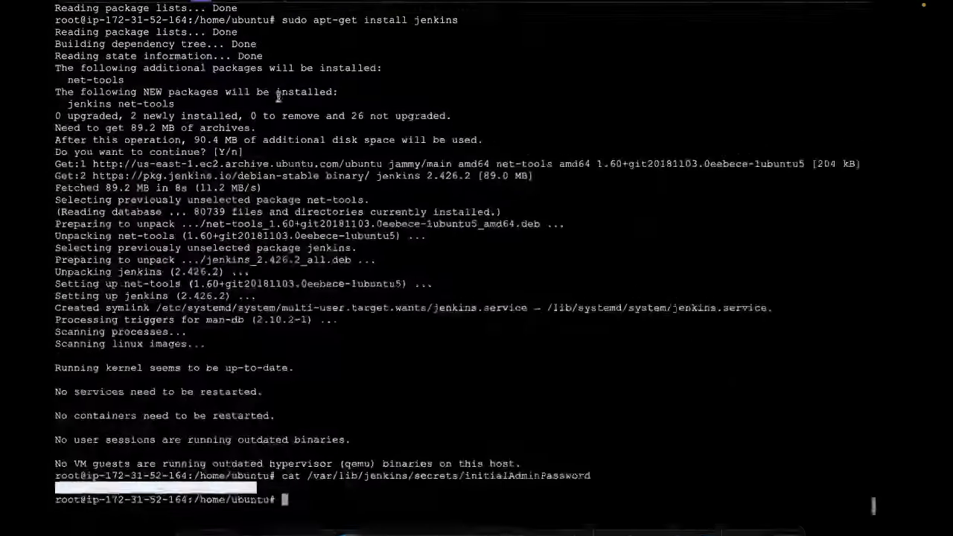
{"action": "right_click", "coordinate": [605, 248]}
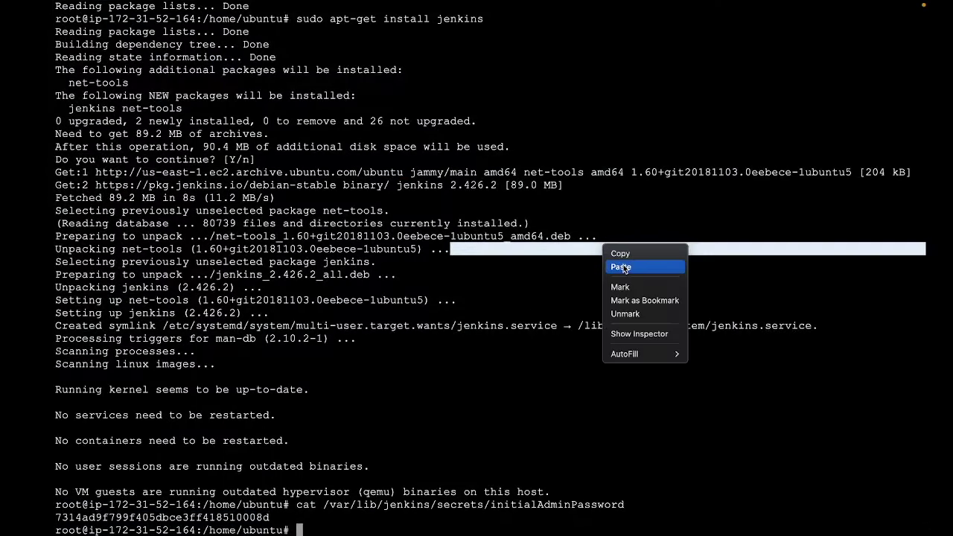
{"action": "left_click", "coordinate": [623, 266]}
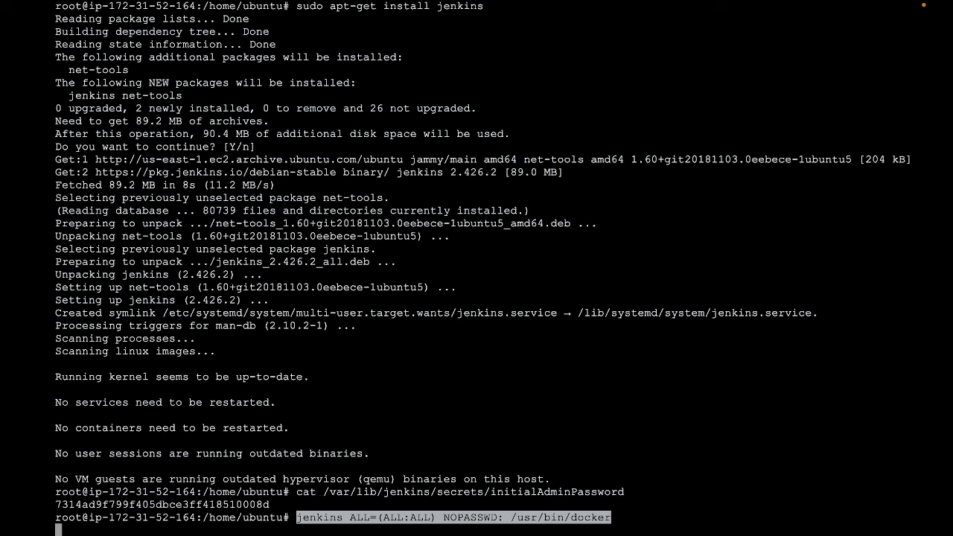
{"action": "key", "text": "BackSpace"}
{"action": "key", "text": "BackSpace"}
{"action": "key", "text": "BackSpace"}
{"action": "key", "text": "BackSpace"}
{"action": "key", "text": "BackSpace"}
{"action": "key", "text": "BackSpace"}
{"action": "key", "text": "BackSpace"}
{"action": "key", "text": "BackSpace"}
{"action": "key", "text": "BackSpace"}
{"action": "key", "text": "BackSpace"}
{"action": "key", "text": "BackSpace"}
{"action": "key", "text": "BackSpace"}
{"action": "key", "text": "BackSpace"}
{"action": "key", "text": "BackSpace"}
{"action": "key", "text": "BackSpace"}
{"action": "key", "text": "BackSpace"}
{"action": "key", "text": "BackSpace"}
{"action": "key", "text": "BackSpace"}
{"action": "key", "text": "BackSpace"}
{"action": "key", "text": "BackSpace"}
{"action": "key", "text": "BackSpace"}
{"action": "key", "text": "BackSpace"}
{"action": "key", "text": "BackSpace"}
{"action": "key", "text": "BackSpace"}
{"action": "key", "text": "BackSpace"}
{"action": "key", "text": "BackSpace"}
{"action": "key", "text": "BackSpace"}
{"action": "key", "text": "BackSpace"}
{"action": "key", "text": "BackSpace"}
{"action": "key", "text": "BackSpace"}
{"action": "key", "text": "BackSpace"}
{"action": "key", "text": "BackSpace"}
{"action": "key", "text": "BackSpace"}
{"action": "key", "text": "BackSpace"}
{"action": "key", "text": "BackSpace"}
{"action": "key", "text": "BackSpace"}
{"action": "key", "text": "BackSpace"}
{"action": "key", "text": "BackSpace"}
{"action": "key", "text": "BackSpace"}
{"action": "key", "text": "BackSpace"}
{"action": "key", "text": "BackSpace"}
{"action": "key", "text": "BackSpace"}
{"action": "key", "text": "BackSpace"}
{"action": "type", "text": "vi"}
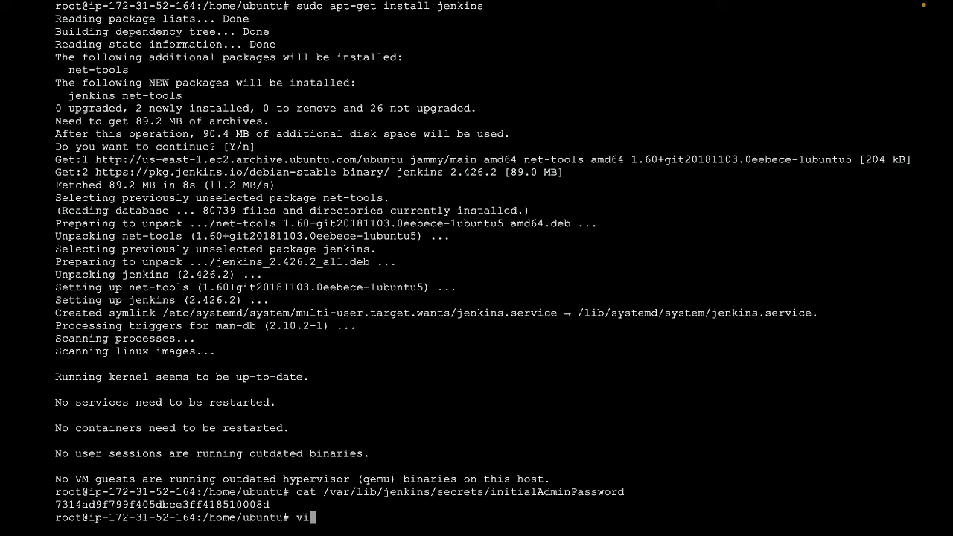
{"action": "type", "text": "sudo"}
{"action": "key", "text": "Return"}
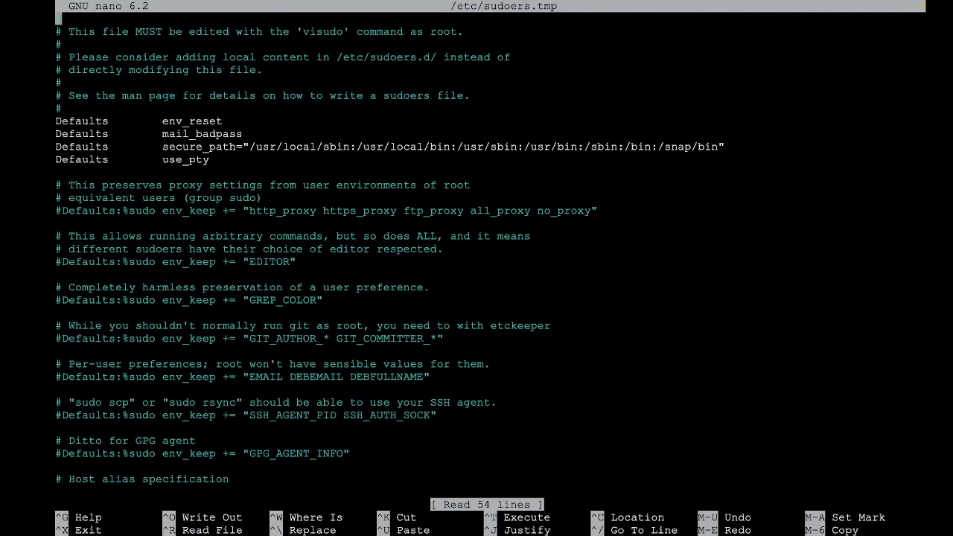
Step: Below GPG_AGENT_INFO, add '# to access jenkins with docker' and the jenkins NOPASSWD docker rule
{"action": "key", "text": "Down"}
{"action": "key", "text": "Down"}
{"action": "key", "text": "Down"}
{"action": "key", "text": "Down"}
{"action": "key", "text": "Down"}
{"action": "key", "text": "Down"}
{"action": "key", "text": "Down"}
{"action": "key", "text": "Down"}
{"action": "key", "text": "Down"}
{"action": "key", "text": "Down"}
{"action": "key", "text": "Down"}
{"action": "key", "text": "Down"}
{"action": "key", "text": "Down"}
{"action": "key", "text": "Down"}
{"action": "key", "text": "Down"}
{"action": "key", "text": "Down"}
{"action": "key", "text": "Down"}
{"action": "key", "text": "Down"}
{"action": "key", "text": "Down"}
{"action": "key", "text": "Down"}
{"action": "key", "text": "Down"}
{"action": "key", "text": "Down"}
{"action": "key", "text": "Down"}
{"action": "key", "text": "Down"}
{"action": "key", "text": "Down"}
{"action": "key", "text": "Down"}
{"action": "key", "text": "Down"}
{"action": "key", "text": "Down"}
{"action": "key", "text": "Down"}
{"action": "key", "text": "Down"}
{"action": "key", "text": "Down"}
{"action": "key", "text": "Down"}
{"action": "key", "text": "Down"}
{"action": "key", "text": "Down"}
{"action": "key", "text": "Down"}
{"action": "key", "text": "Down"}
{"action": "key", "text": "Down"}
{"action": "key", "text": "Down"}
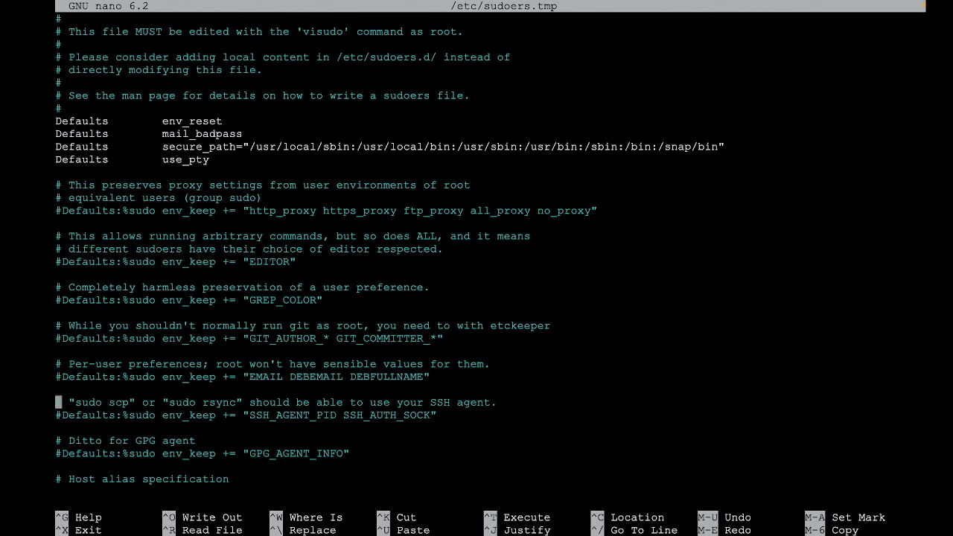
{"action": "key", "text": "Down"}
{"action": "key", "text": "Down"}
{"action": "key", "text": "Down"}
{"action": "key", "text": "Down"}
{"action": "key", "text": "Down"}
{"action": "key", "text": "Down"}
{"action": "key", "text": "Down"}
{"action": "key", "text": "Down"}
{"action": "key", "text": "Down"}
{"action": "key", "text": "Down"}
{"action": "key", "text": "Down"}
{"action": "key", "text": "Down"}
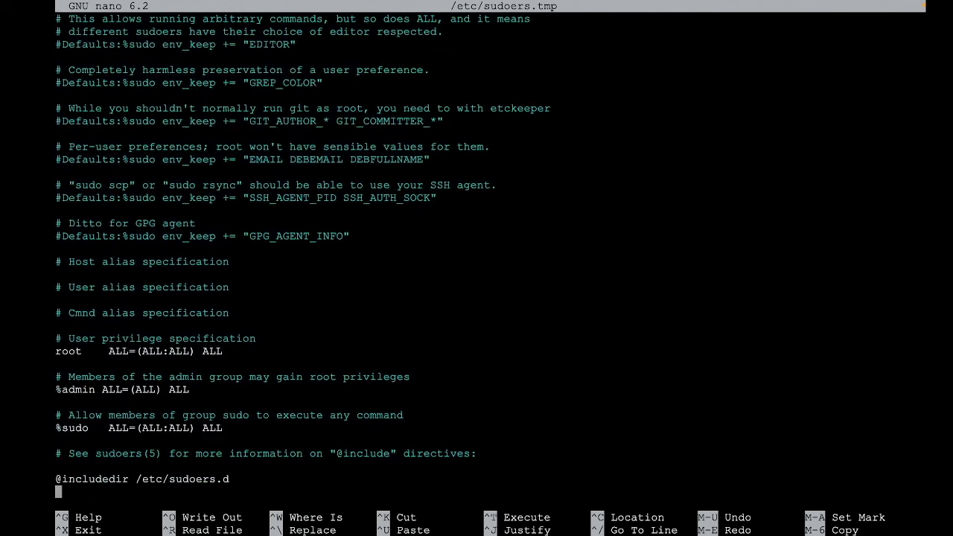
{"action": "key", "text": "Up"}
{"action": "key", "text": "Up"}
{"action": "key", "text": "Up"}
{"action": "key", "text": "Up"}
{"action": "key", "text": "Up"}
{"action": "key", "text": "Up"}
{"action": "key", "text": "Up"}
{"action": "key", "text": "Up"}
{"action": "key", "text": "Up"}
{"action": "key", "text": "Up"}
{"action": "key", "text": "Up"}
{"action": "key", "text": "Up"}
{"action": "key", "text": "Up"}
{"action": "key", "text": "Up"}
{"action": "key", "text": "Up"}
{"action": "key", "text": "Up"}
{"action": "key", "text": "Up"}
{"action": "key", "text": "Up"}
{"action": "key", "text": "Up"}
{"action": "key", "text": "Return"}
{"action": "key", "text": "Up"}
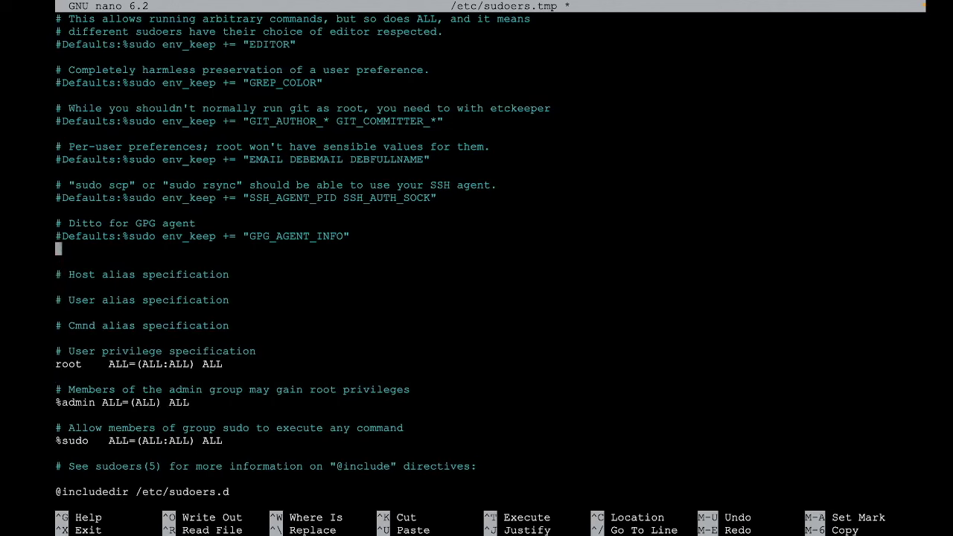
{"action": "key", "text": "Return"}
{"action": "type", "text": "#"}
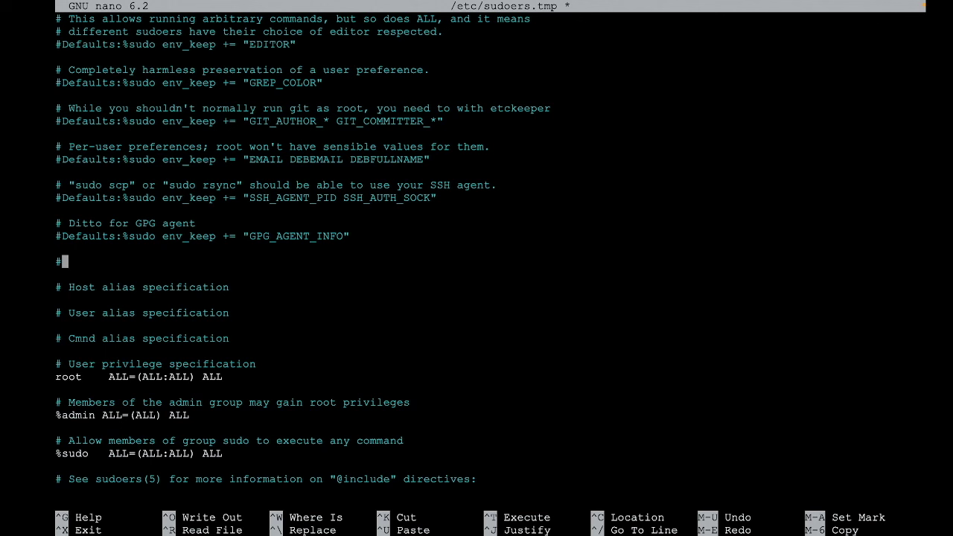
{"action": "type", "text": "to access jenkins wi"}
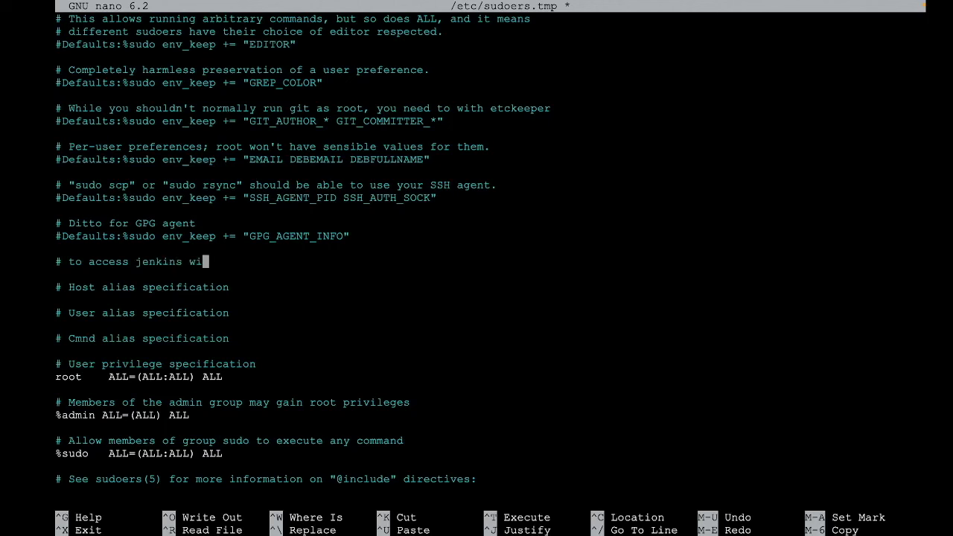
{"action": "type", "text": "th docker"}
{"action": "key", "text": "Return"}
{"action": "right_click", "coordinate": [276, 291]}
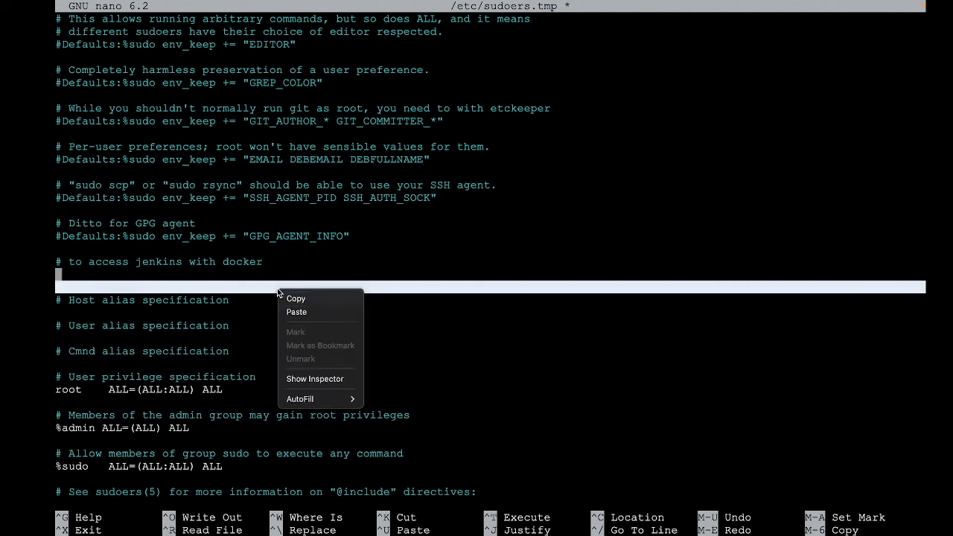
{"action": "left_click", "coordinate": [302, 315]}
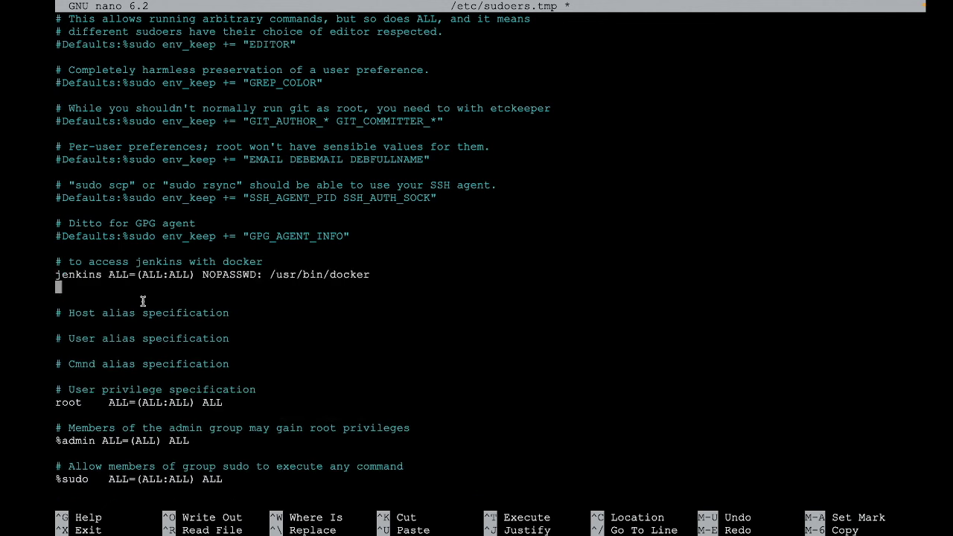
{"action": "key", "text": "Left"}
{"action": "key", "text": "Left"}
{"action": "key", "text": "Left"}
{"action": "key", "text": "Left"}
{"action": "key", "text": "Left"}
{"action": "key", "text": "Left"}
{"action": "key", "text": "Left"}
{"action": "key", "text": "Left"}
{"action": "key", "text": "Left"}
{"action": "key", "text": "Left"}
{"action": "key", "text": "Left"}
{"action": "key", "text": "Left"}
{"action": "key", "text": "Left"}
{"action": "key", "text": "Left"}
{"action": "key", "text": "Left"}
{"action": "key", "text": "Left"}
{"action": "key", "text": "Left"}
{"action": "key", "text": "Left"}
{"action": "key", "text": "Left"}
{"action": "key", "text": "Left"}
{"action": "key", "text": "Left"}
{"action": "key", "text": "Left"}
{"action": "key", "text": "Left"}
{"action": "key", "text": "Left"}
{"action": "key", "text": "Left"}
{"action": "key", "text": "Left"}
{"action": "key", "text": "Left"}
{"action": "key", "text": "Left"}
{"action": "key", "text": "Left"}
{"action": "key", "text": "Left"}
{"action": "key", "text": "Left"}
{"action": "key", "text": "Left"}
{"action": "key", "text": "Right"}
{"action": "key", "text": "Right"}
{"action": "key", "text": "Right"}
{"action": "key", "text": "Right"}
{"action": "key", "text": "Right"}
{"action": "key", "text": "Right"}
{"action": "key", "text": "Right"}
{"action": "key", "text": "Right"}
{"action": "key", "text": "Right"}
{"action": "key", "text": "Right"}
{"action": "key", "text": "Right"}
{"action": "key", "text": "Right"}
{"action": "key", "text": "Right"}
{"action": "key", "text": "Right"}
{"action": "key", "text": "Right"}
{"action": "key", "text": "Right"}
{"action": "key", "text": "Right"}
{"action": "key", "text": "Right"}
{"action": "key", "text": "Right"}
{"action": "key", "text": "Right"}
{"action": "key", "text": "Right"}
{"action": "key", "text": "Right"}
{"action": "key", "text": "Right"}
{"action": "key", "text": "Right"}
Step: Save the sudoers changes and leave full screen
{"action": "key", "text": "ctrl+x"}
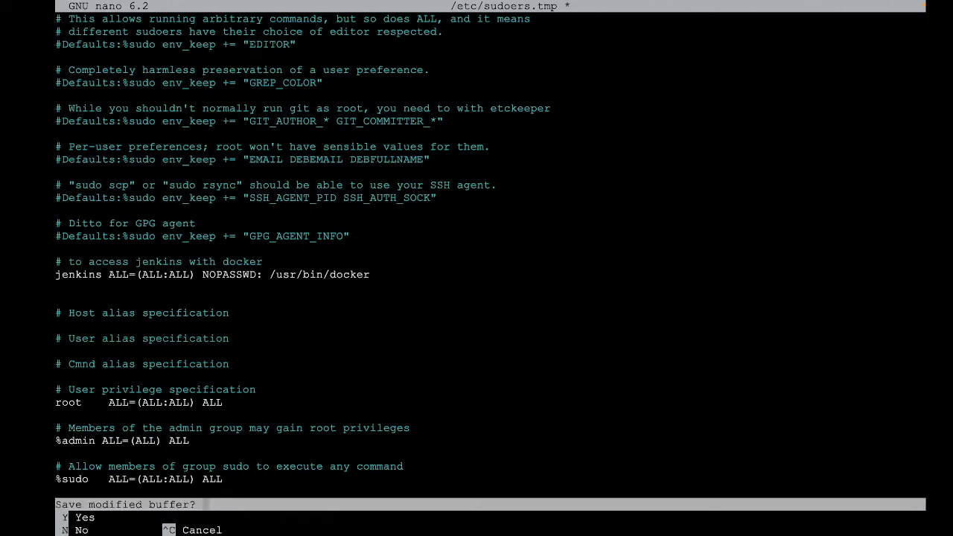
{"action": "key", "text": "y"}
{"action": "key", "text": "Return"}
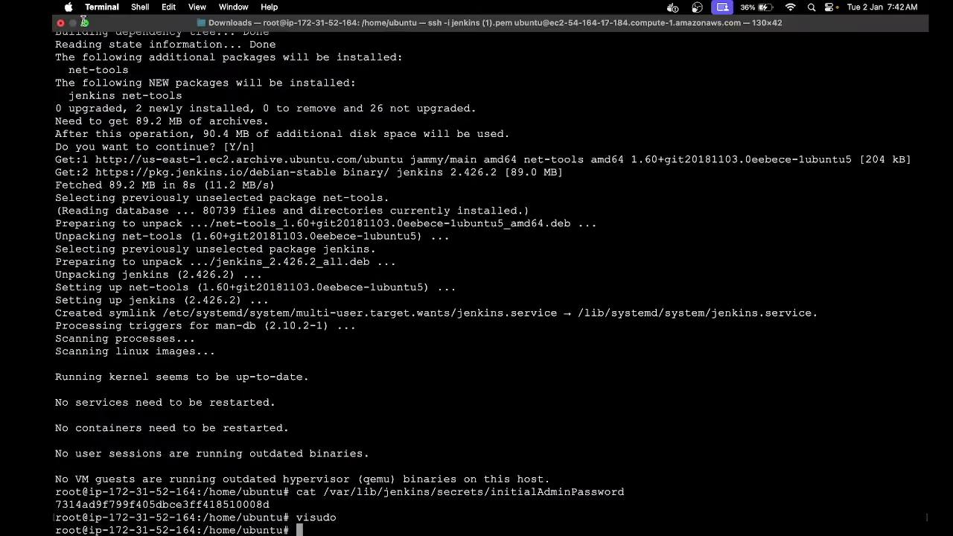
{"action": "left_click", "coordinate": [84, 20]}
Step: Close the Google Keep tab and return to the Jenkins setup wizard
{"action": "left_click", "coordinate": [271, 423]}
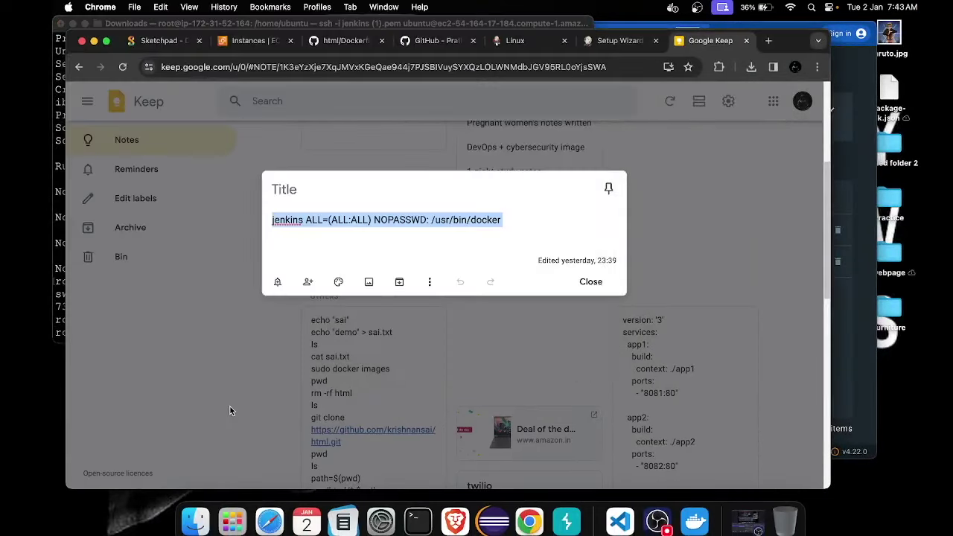
{"action": "left_click", "coordinate": [521, 41]}
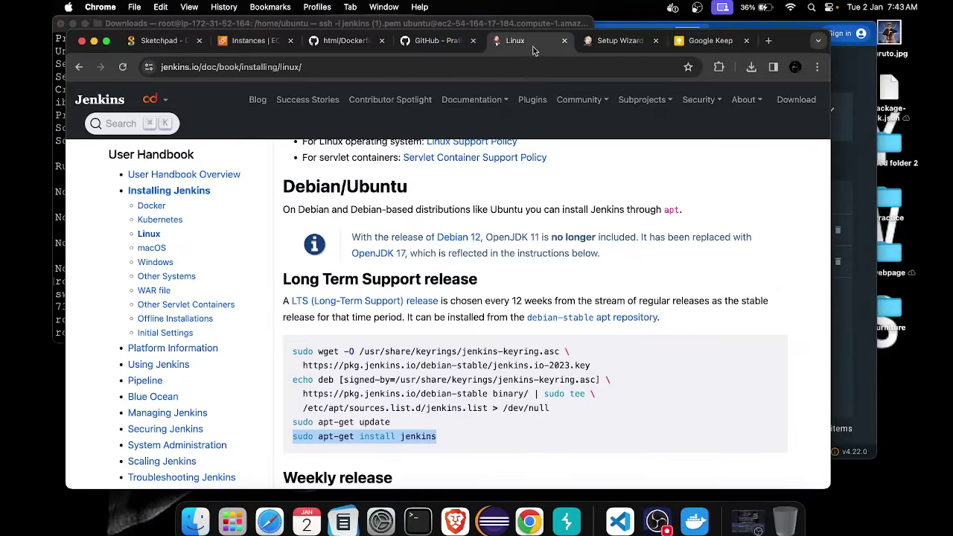
{"action": "left_click", "coordinate": [745, 41]}
{"action": "left_click", "coordinate": [696, 40]}
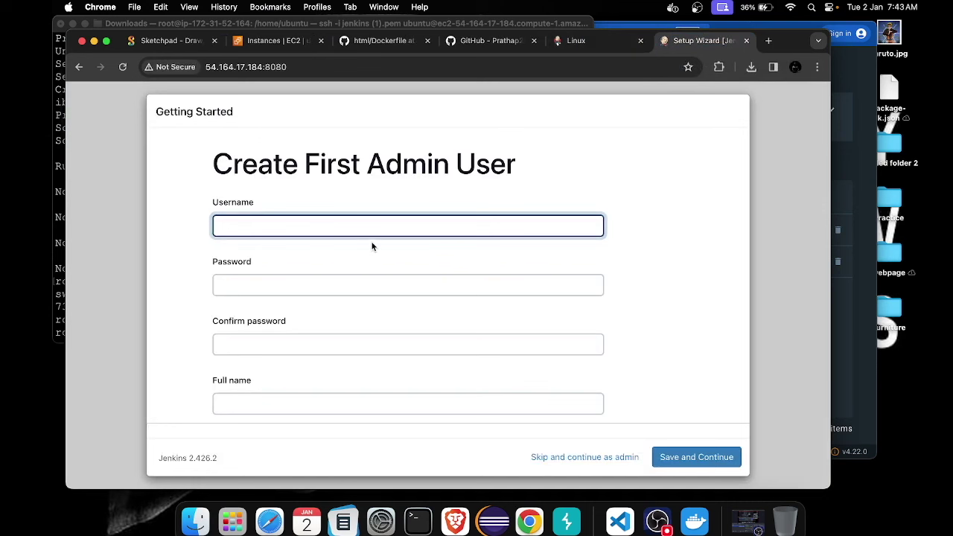
Step: Fill in the first admin user's username, password and confirmation, full name and e-mail
{"action": "type", "text": "ad"}
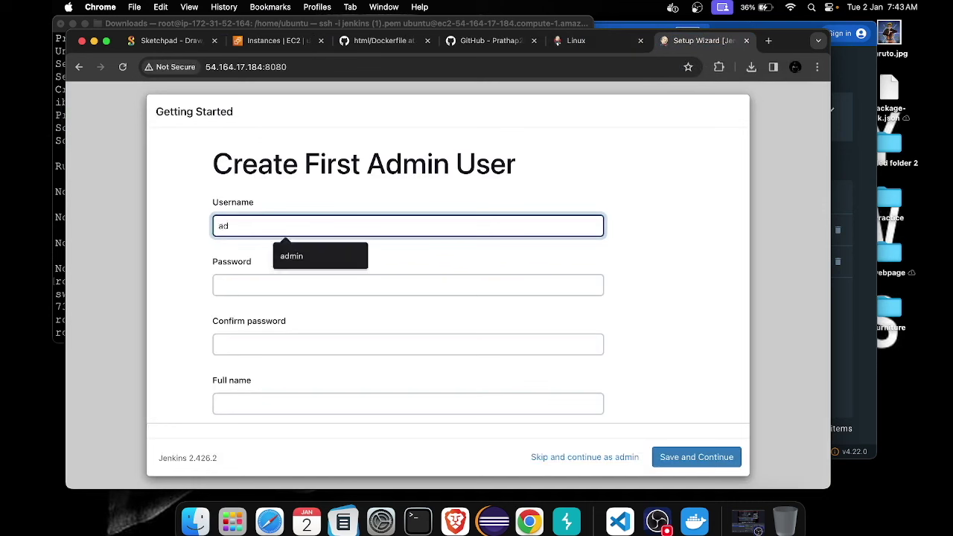
{"action": "left_click", "coordinate": [307, 258]}
{"action": "left_click", "coordinate": [268, 285]}
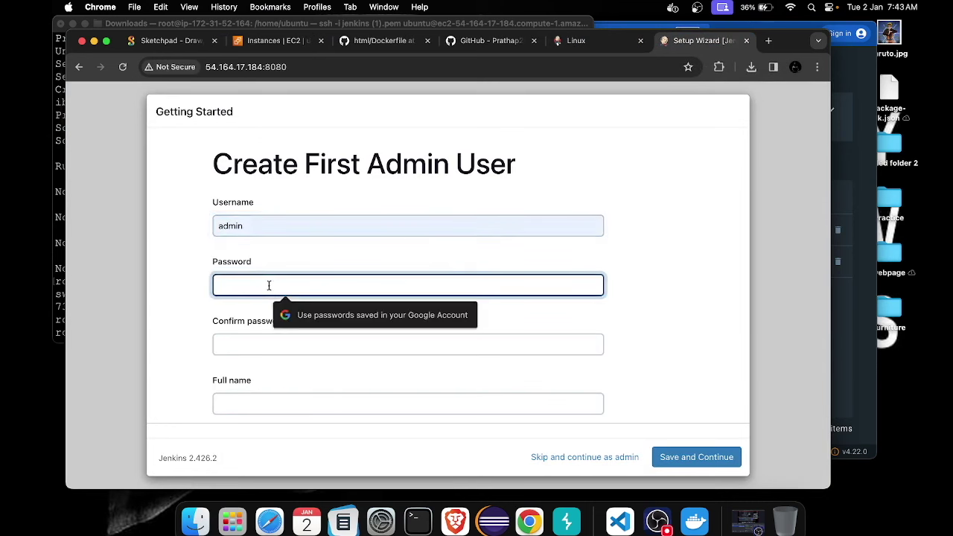
{"action": "left_click", "coordinate": [235, 345]}
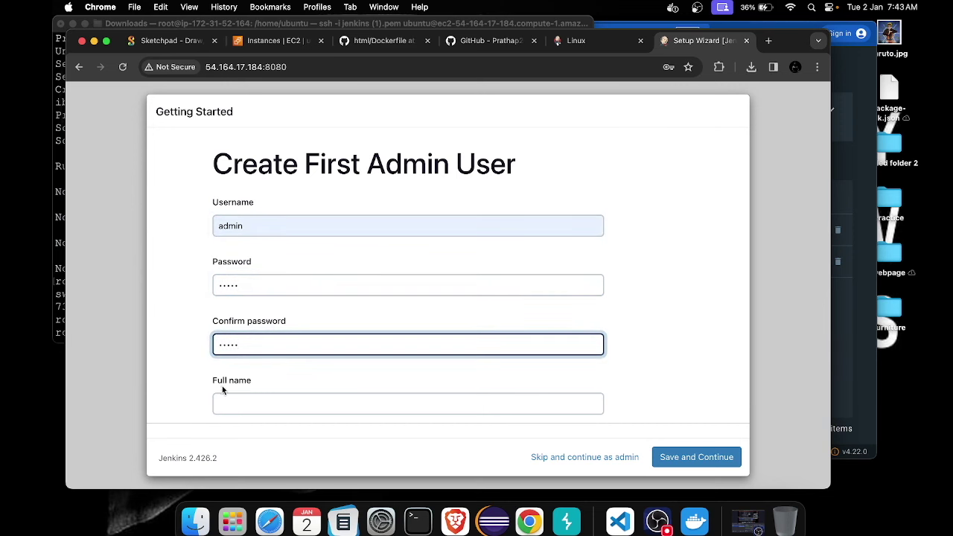
{"action": "left_click", "coordinate": [227, 403]}
{"action": "type", "text": "admin"}
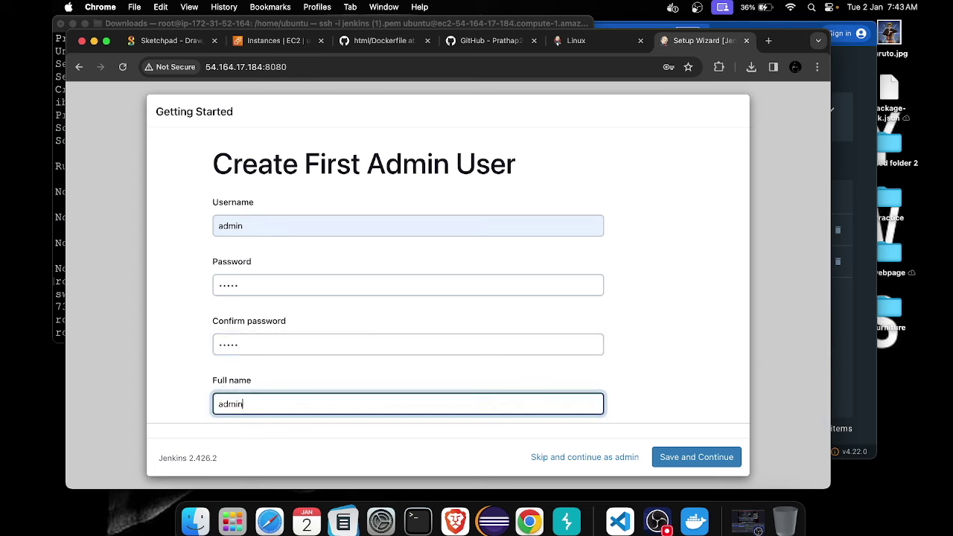
{"action": "scroll", "coordinate": [278, 301], "scroll_direction": "down", "scroll_amount": 3}
{"action": "left_click", "coordinate": [241, 382]}
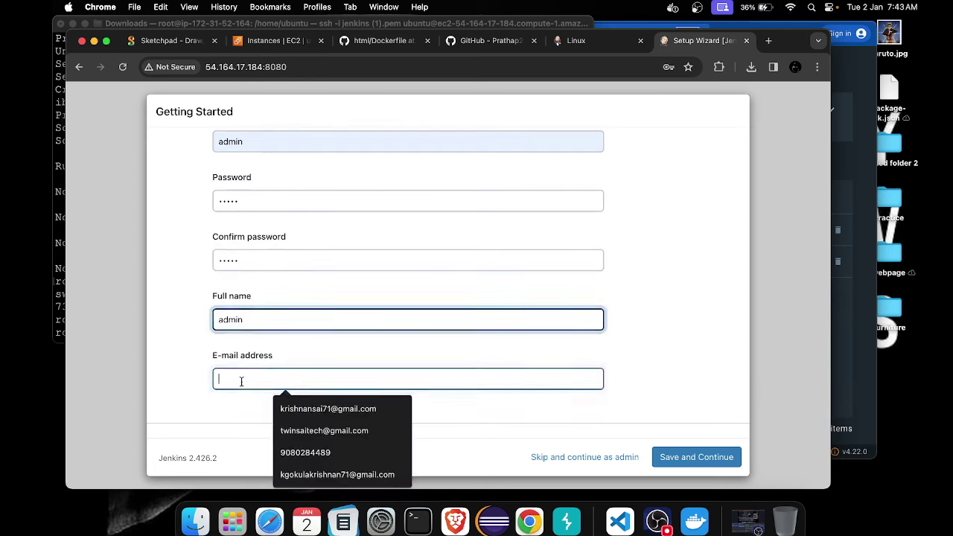
{"action": "left_click", "coordinate": [679, 458]}
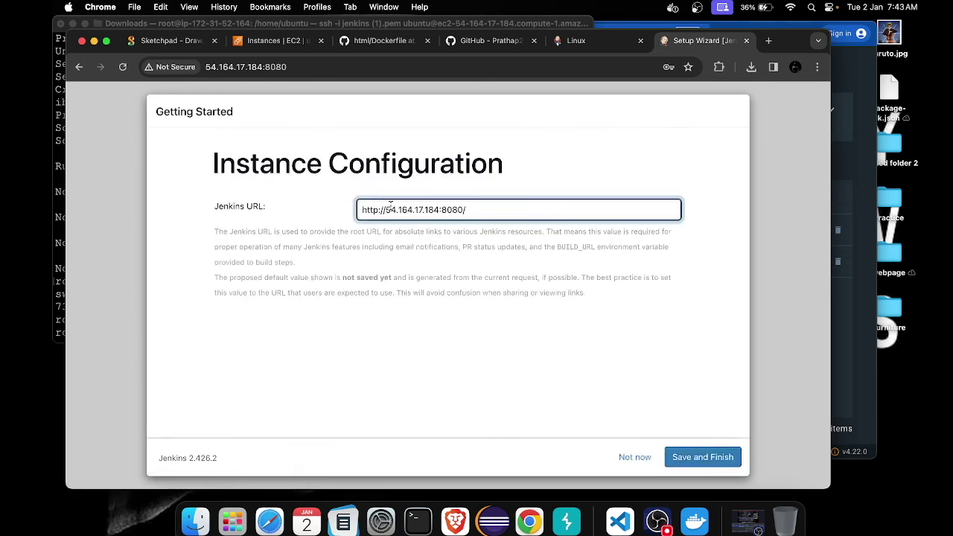
{"action": "left_click", "coordinate": [682, 465]}
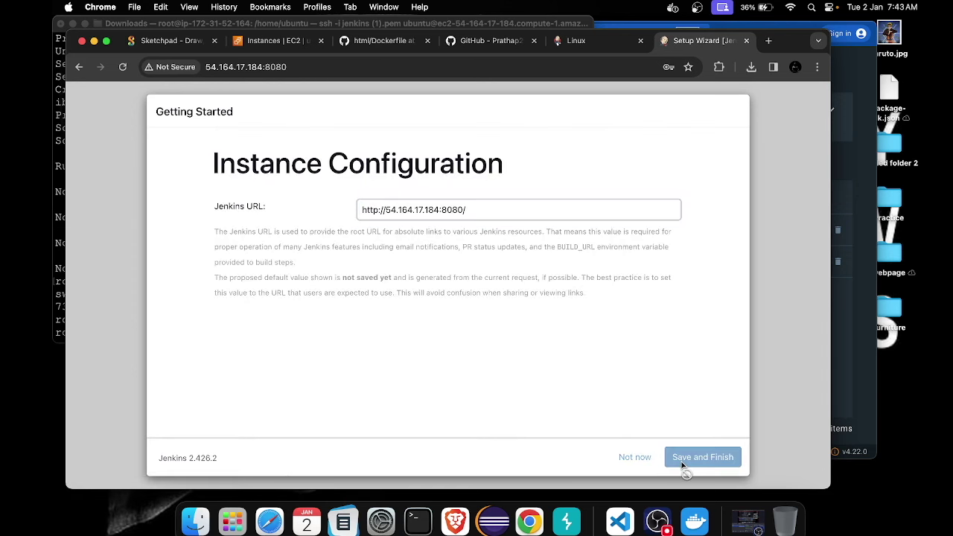
{"action": "left_click", "coordinate": [269, 243]}
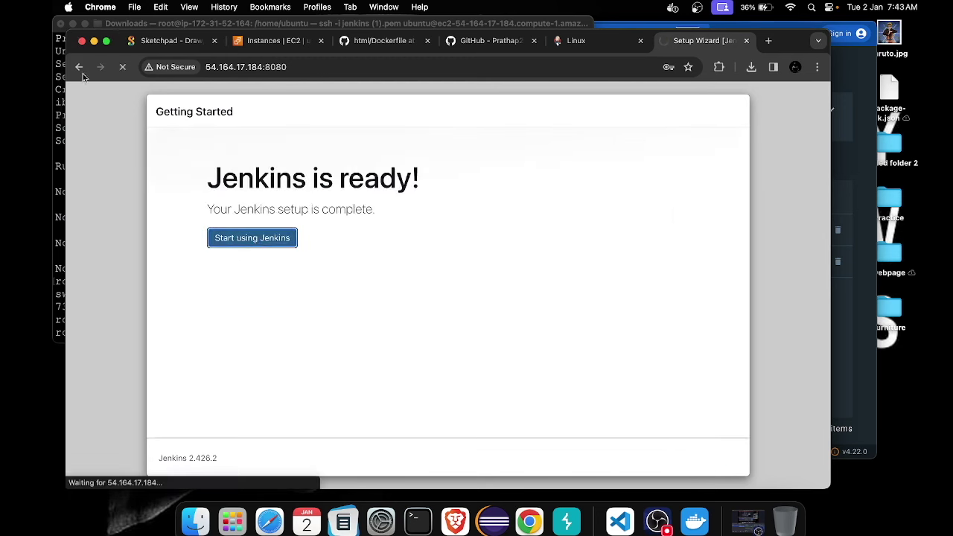
Step: Maximize the browser, glance at the GitHub Dockerfile page, and return to Jenkins
{"action": "left_click", "coordinate": [106, 41]}
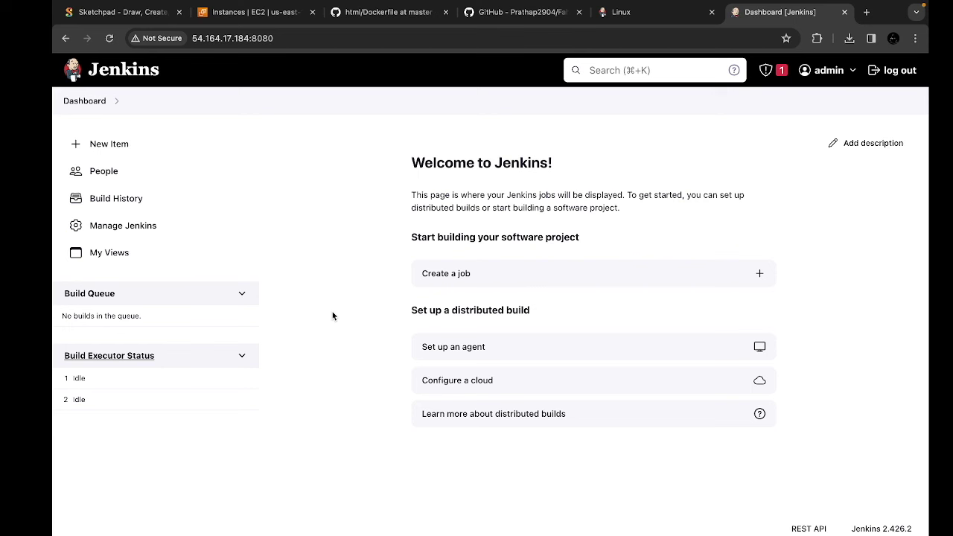
{"action": "left_click", "coordinate": [373, 13]}
{"action": "scroll", "coordinate": [353, 154], "scroll_direction": "left", "scroll_amount": 5}
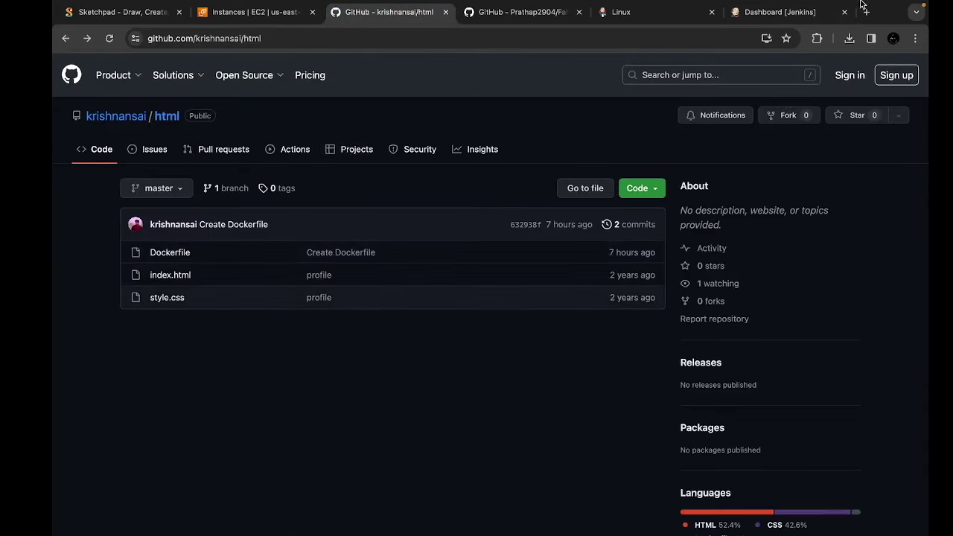
{"action": "left_click", "coordinate": [776, 18]}
Step: Create a new Freestyle project named 'demo'
{"action": "left_click", "coordinate": [100, 149]}
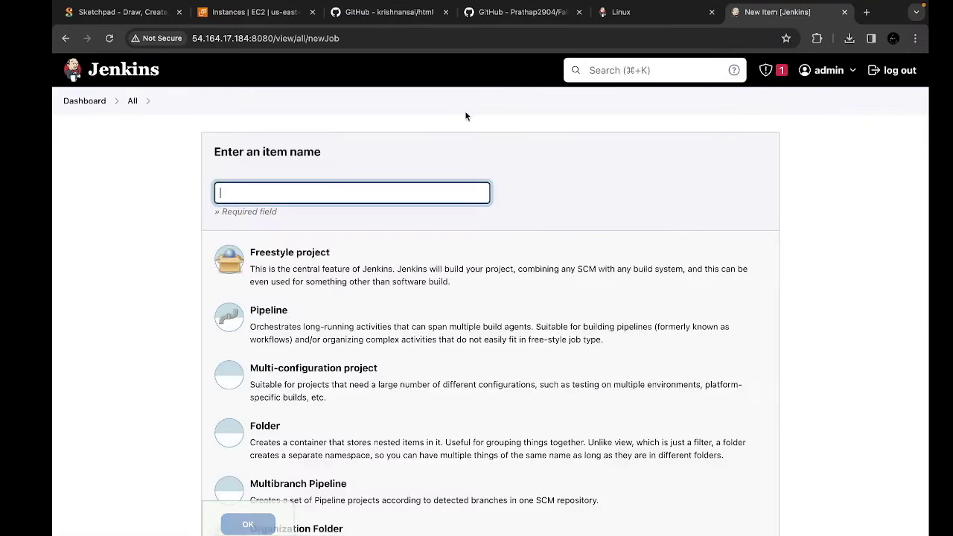
{"action": "left_click", "coordinate": [274, 196]}
{"action": "type", "text": "demo"}
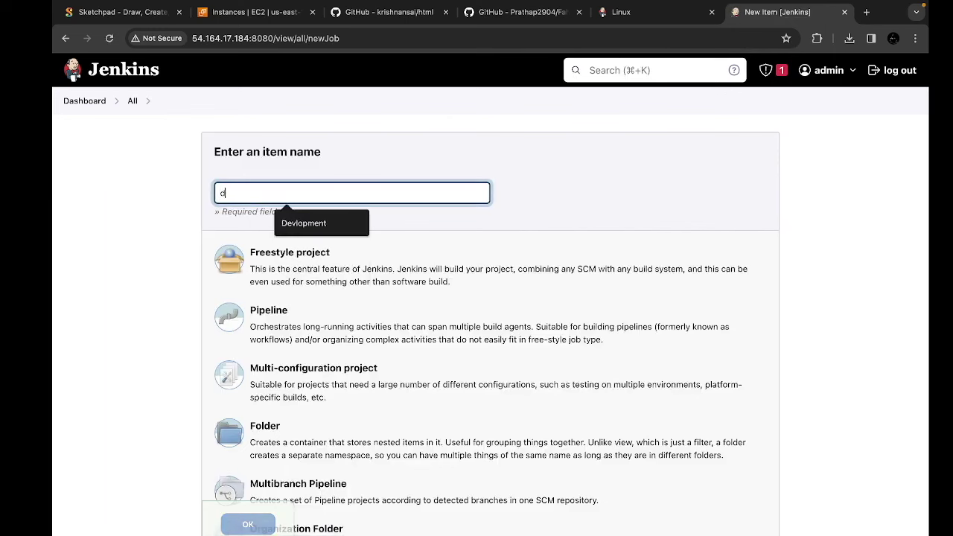
{"action": "scroll", "coordinate": [279, 376], "scroll_direction": "down", "scroll_amount": 1}
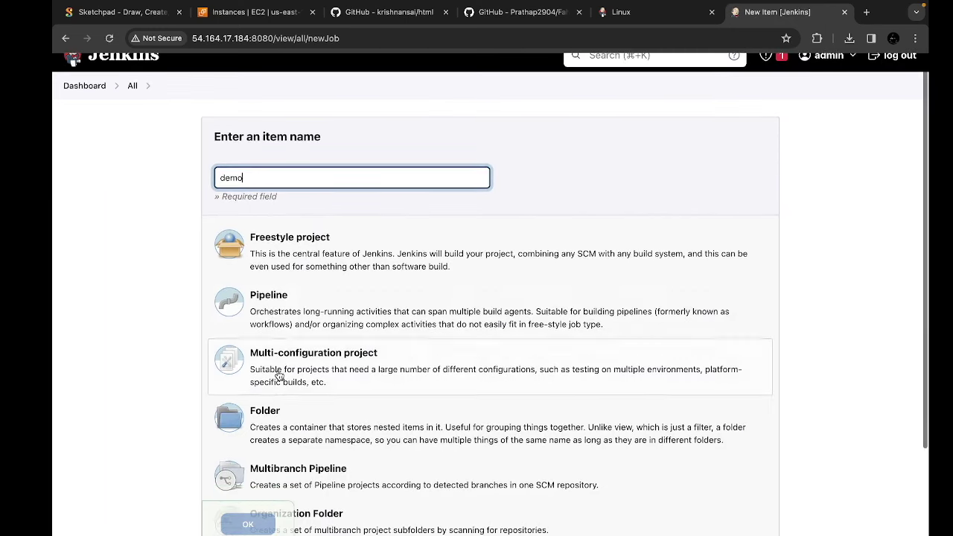
{"action": "left_click", "coordinate": [309, 265]}
{"action": "scroll", "coordinate": [309, 265], "scroll_direction": "down", "scroll_amount": 5}
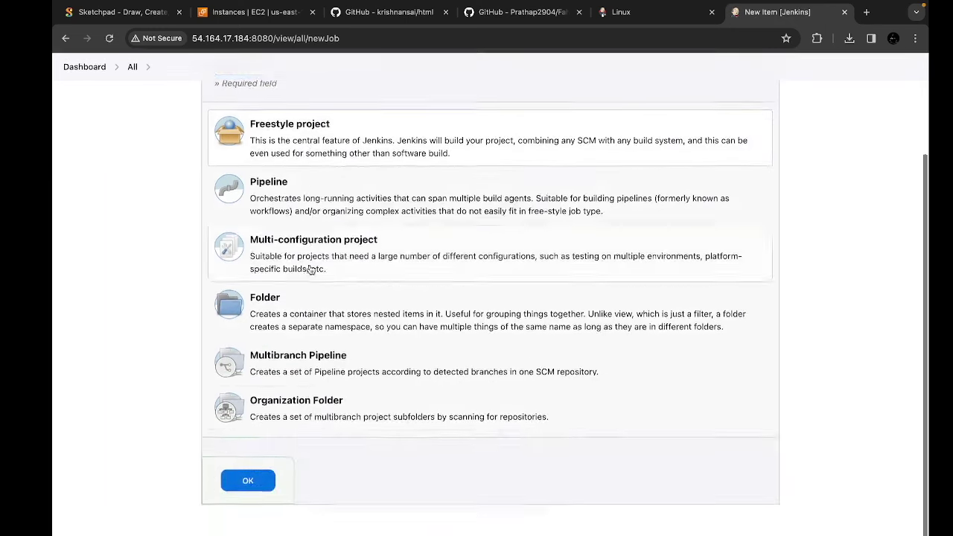
{"action": "left_click", "coordinate": [247, 469]}
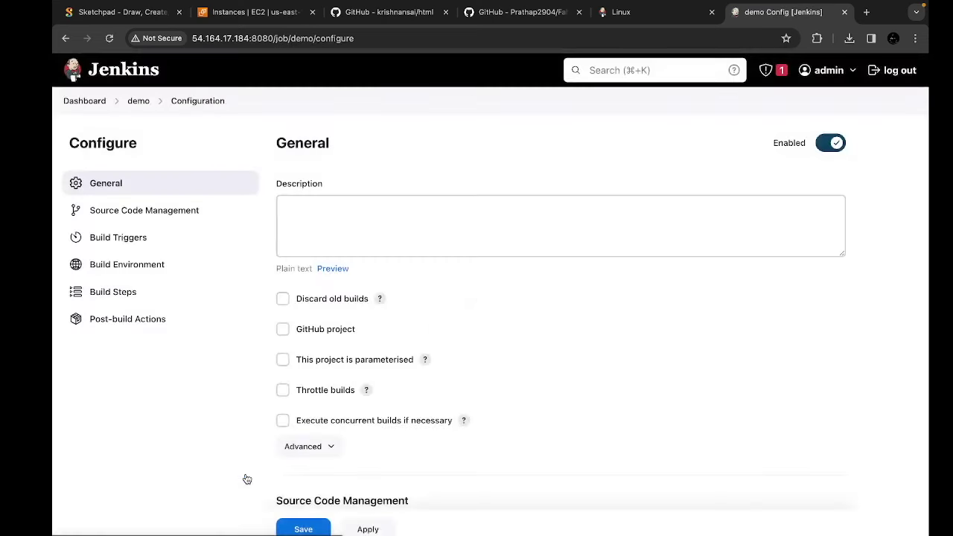
Step: Save demo's defaults, then add an Execute shell build step running 'pwd' and save
{"action": "left_click", "coordinate": [303, 528]}
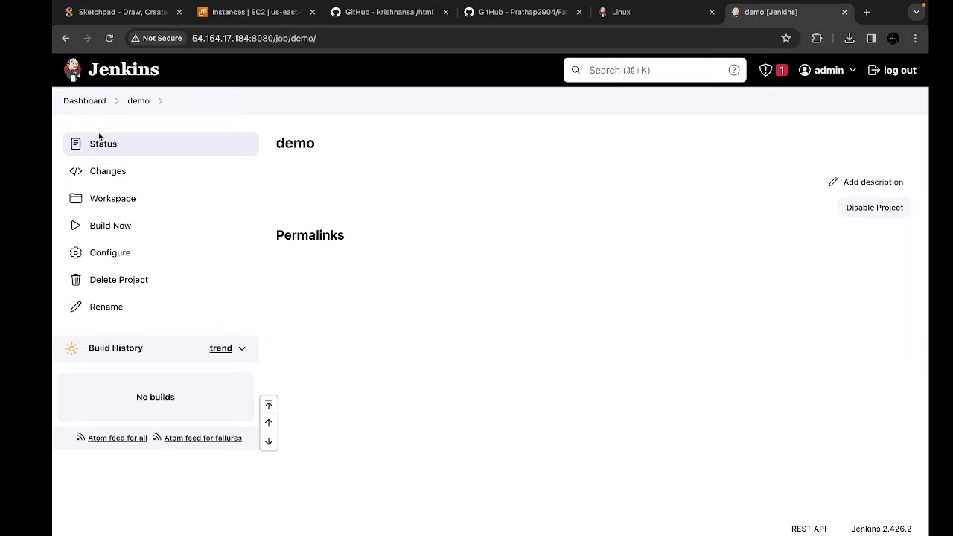
{"action": "left_click", "coordinate": [119, 257]}
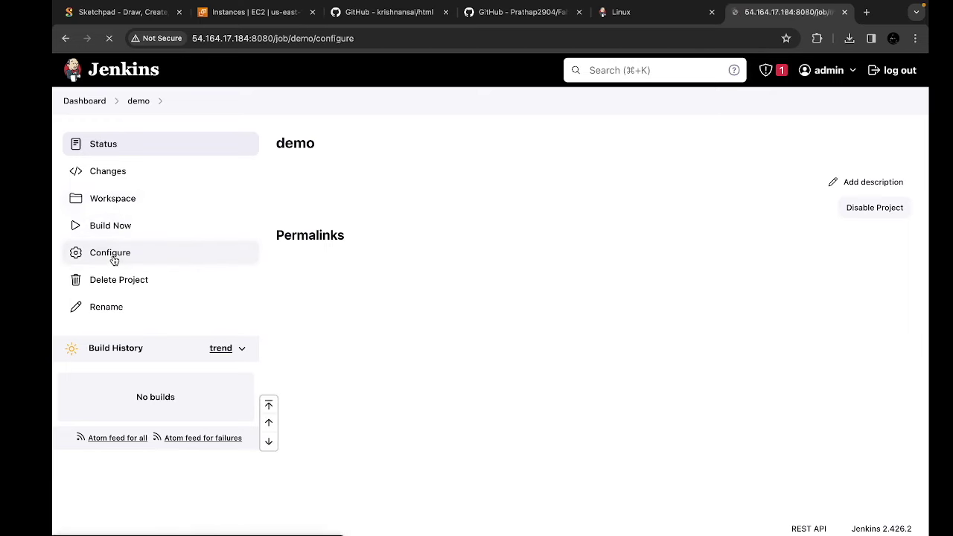
{"action": "scroll", "coordinate": [439, 299], "scroll_direction": "down", "scroll_amount": 10}
{"action": "scroll", "coordinate": [434, 296], "scroll_direction": "up", "scroll_amount": 1}
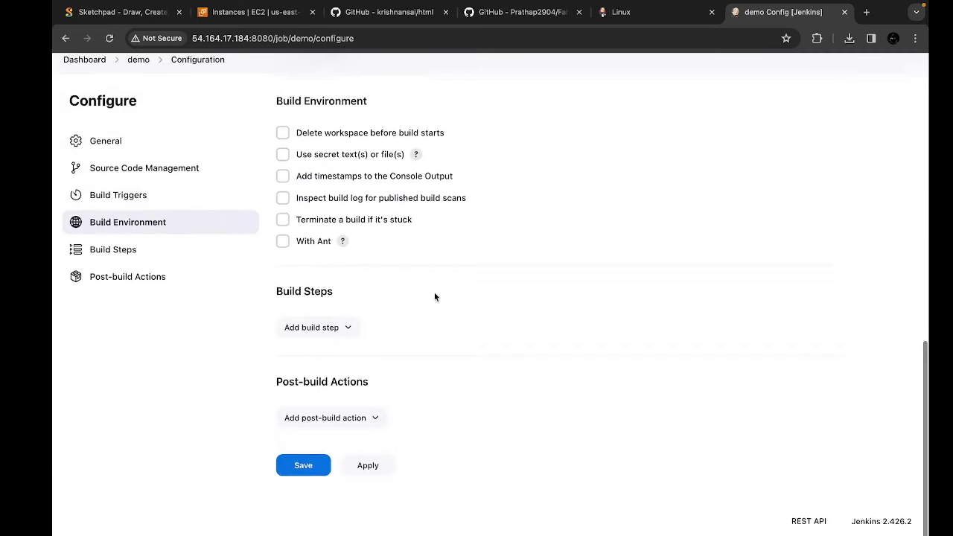
{"action": "left_click", "coordinate": [304, 335]}
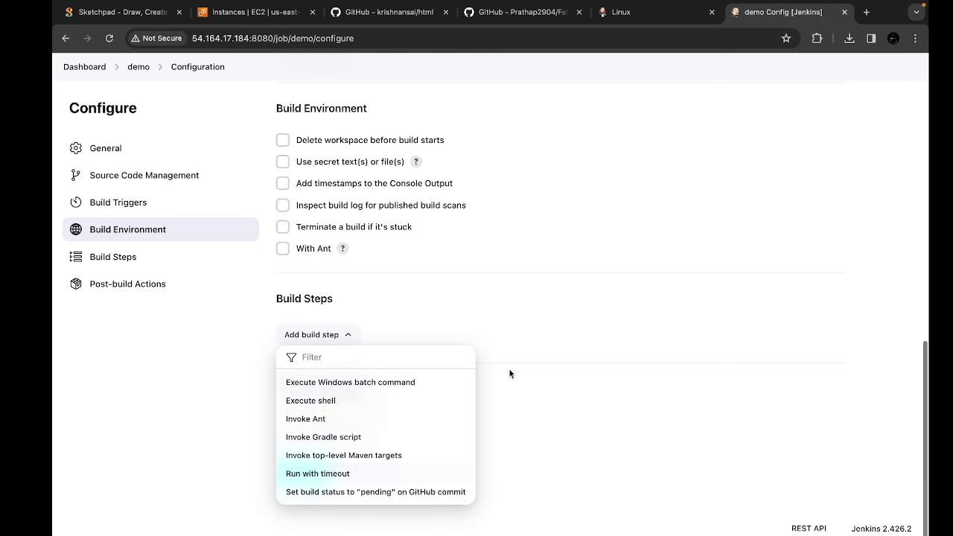
{"action": "left_click", "coordinate": [344, 400]}
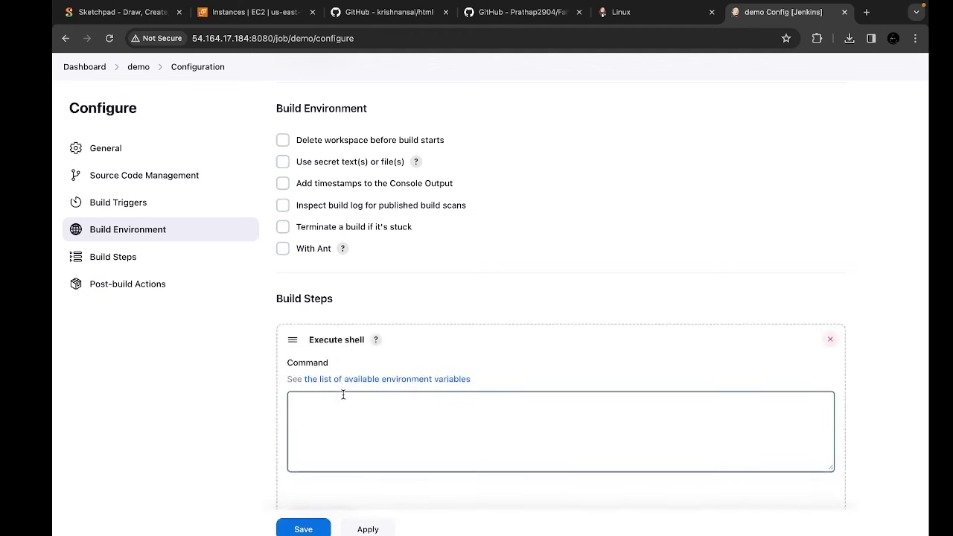
{"action": "left_click", "coordinate": [343, 395]}
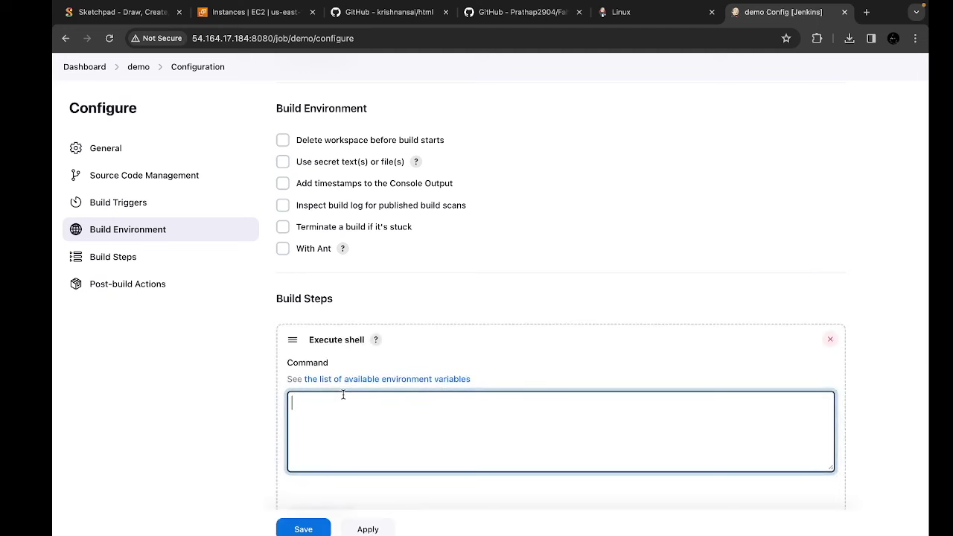
{"action": "type", "text": "pwd"}
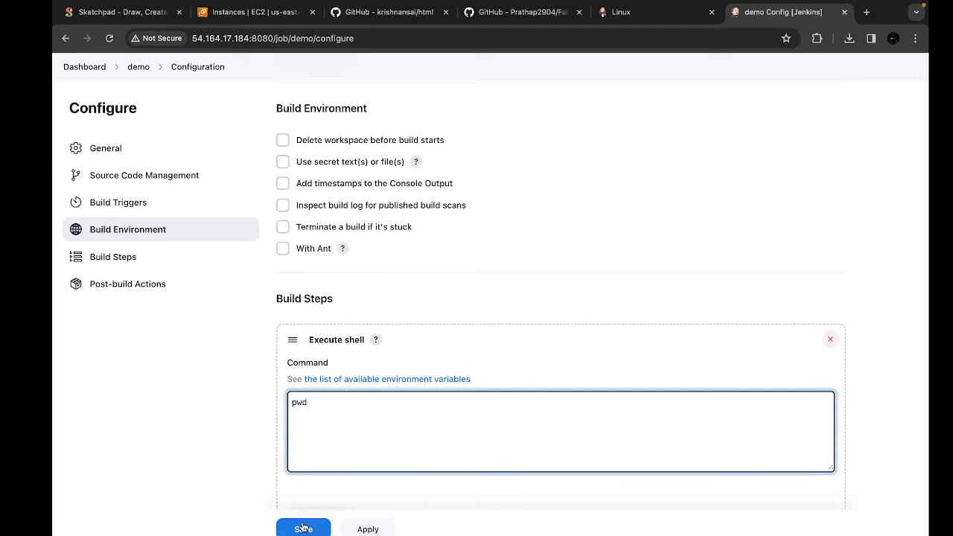
{"action": "left_click", "coordinate": [301, 528]}
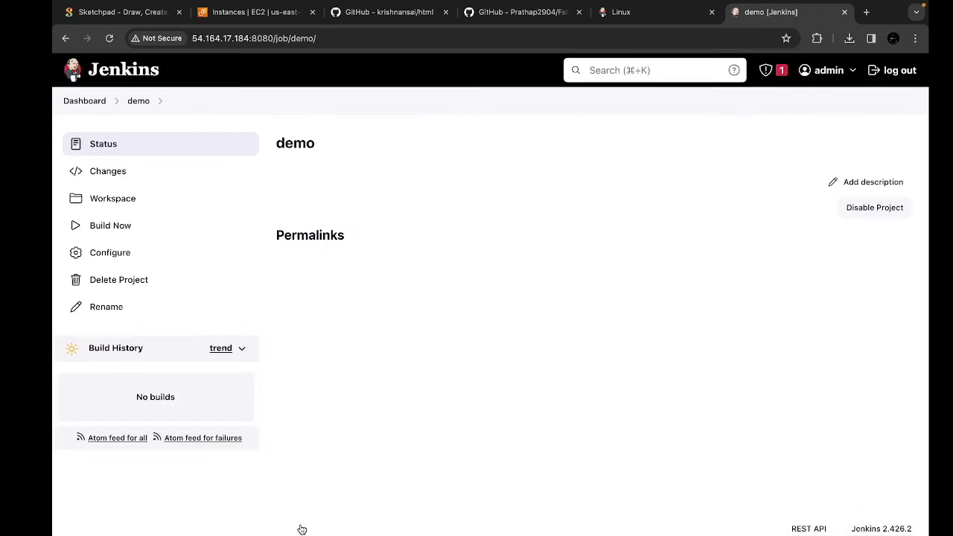
Step: Build demo, open build #1's console output, and select the /var/lib/jenkins/workspace/demo path
{"action": "left_click", "coordinate": [137, 229]}
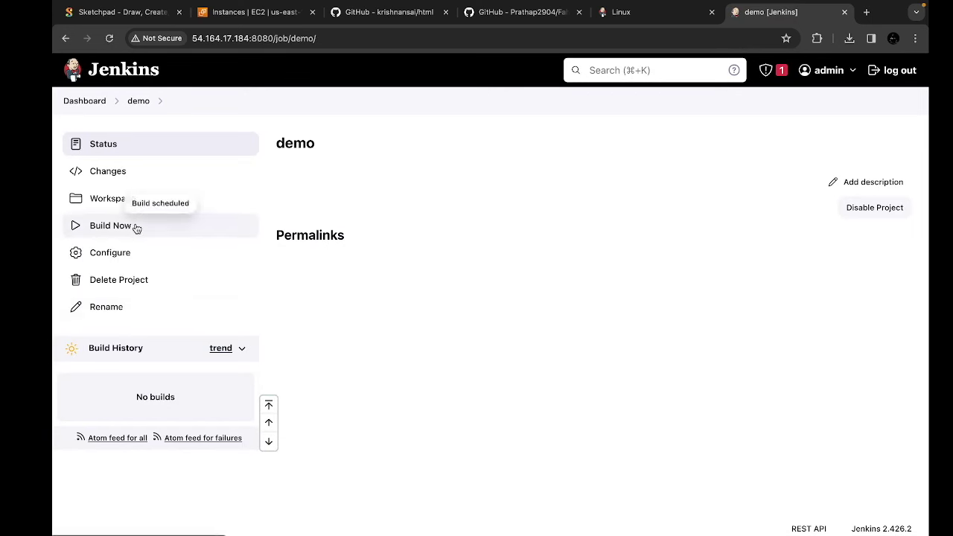
{"action": "left_click", "coordinate": [74, 403]}
{"action": "left_click", "coordinate": [122, 207]}
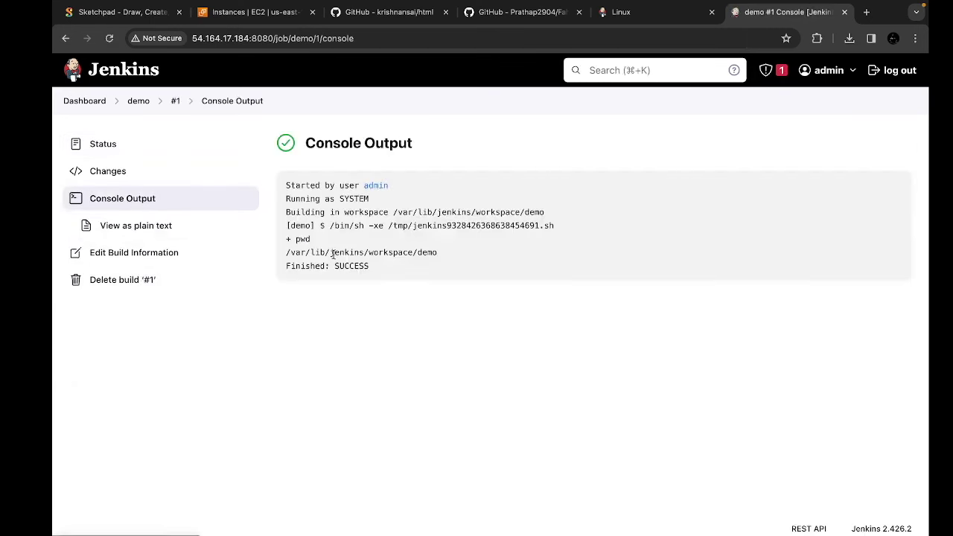
{"action": "double_click", "coordinate": [424, 251]}
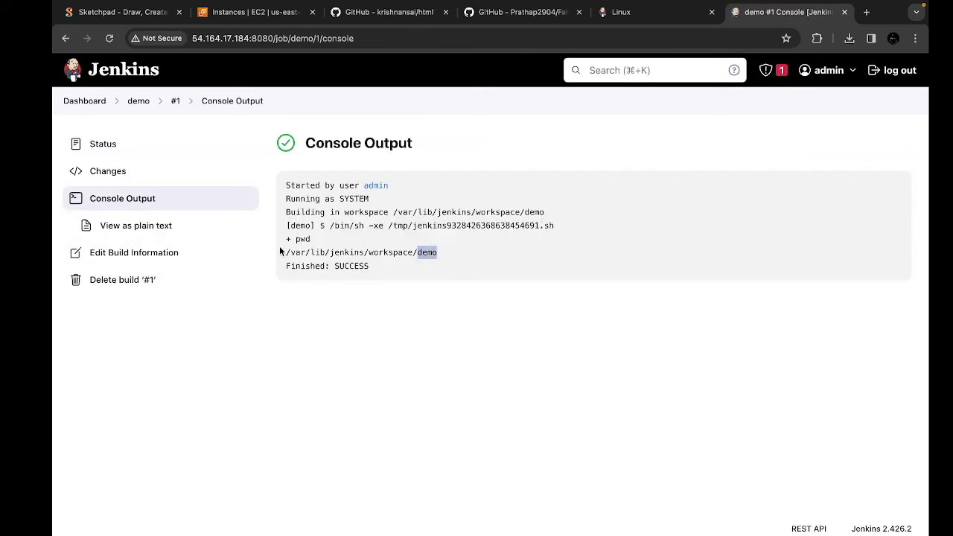
{"action": "left_click", "coordinate": [479, 254]}
{"action": "left_click_drag", "start_coordinate": [440, 253], "coordinate": [286, 254]}
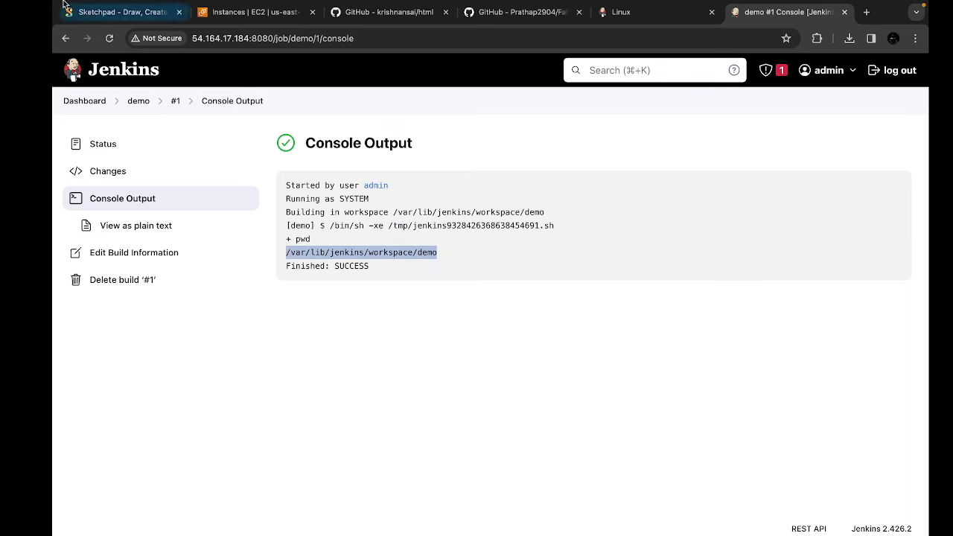
{"action": "left_click", "coordinate": [93, 24]}
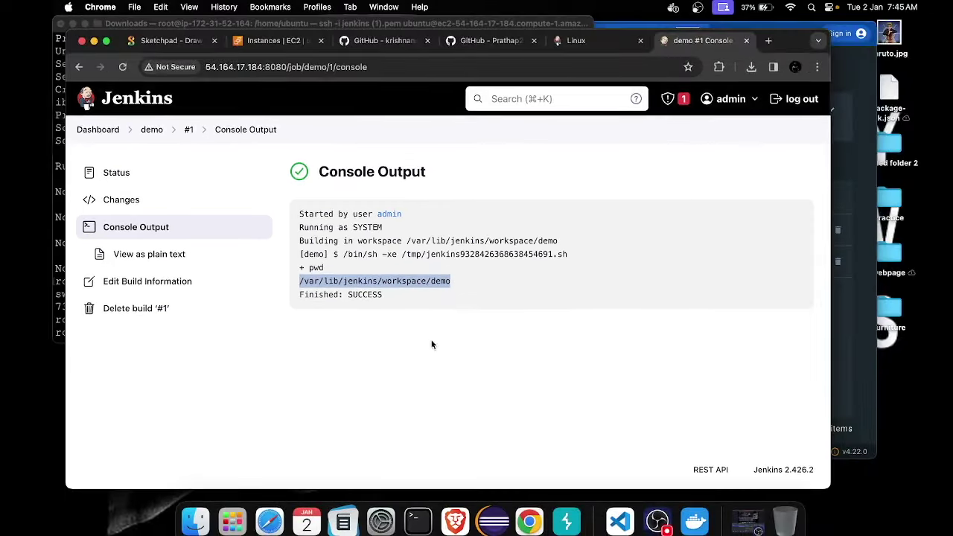
Step: In the terminal, cd into /var/lib/jenkins/workspace/demo and list it, finding it empty
{"action": "left_click", "coordinate": [419, 514]}
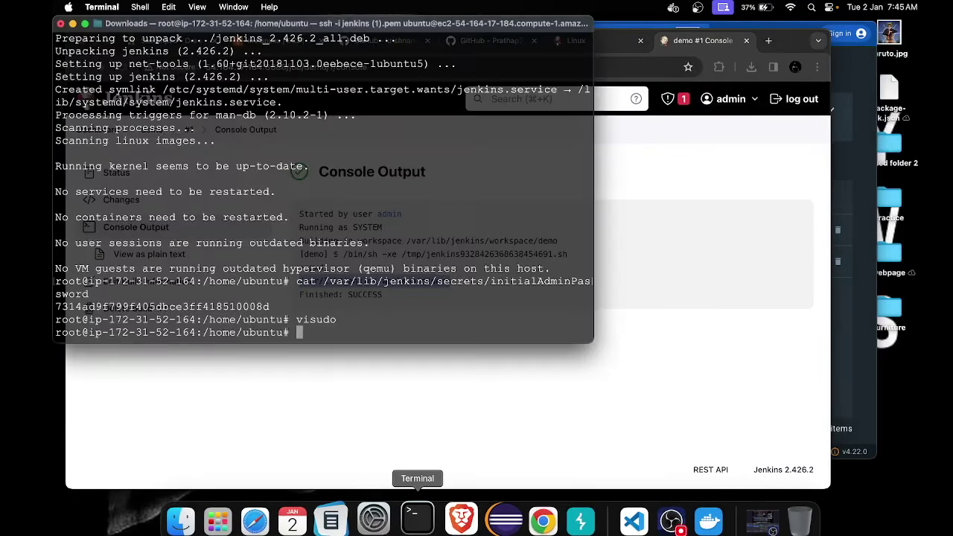
{"action": "right_click", "coordinate": [335, 190]}
{"action": "left_click", "coordinate": [384, 165]}
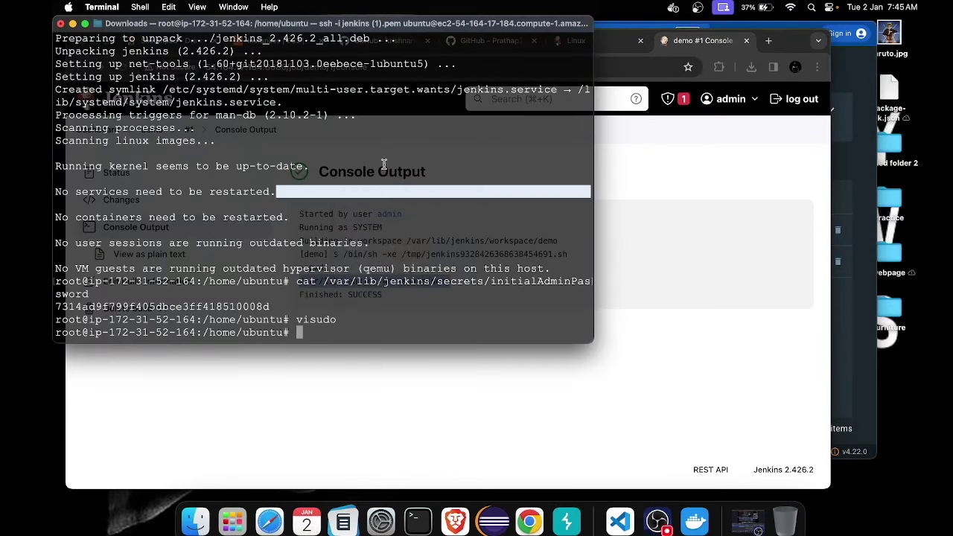
{"action": "type", "text": "cd"}
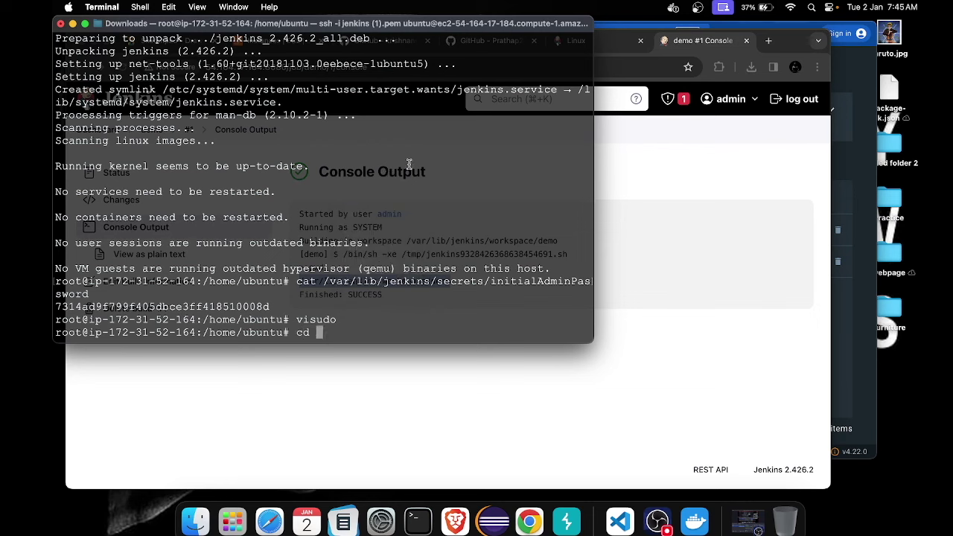
{"action": "right_click", "coordinate": [459, 170]}
{"action": "left_click", "coordinate": [472, 196]}
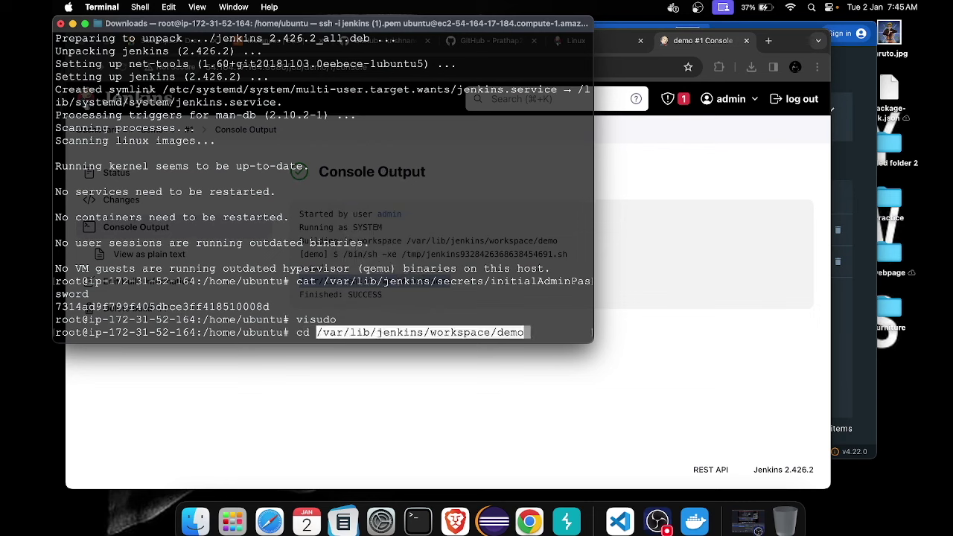
{"action": "key", "text": "Return"}
{"action": "type", "text": "ls"}
{"action": "key", "text": "Return"}
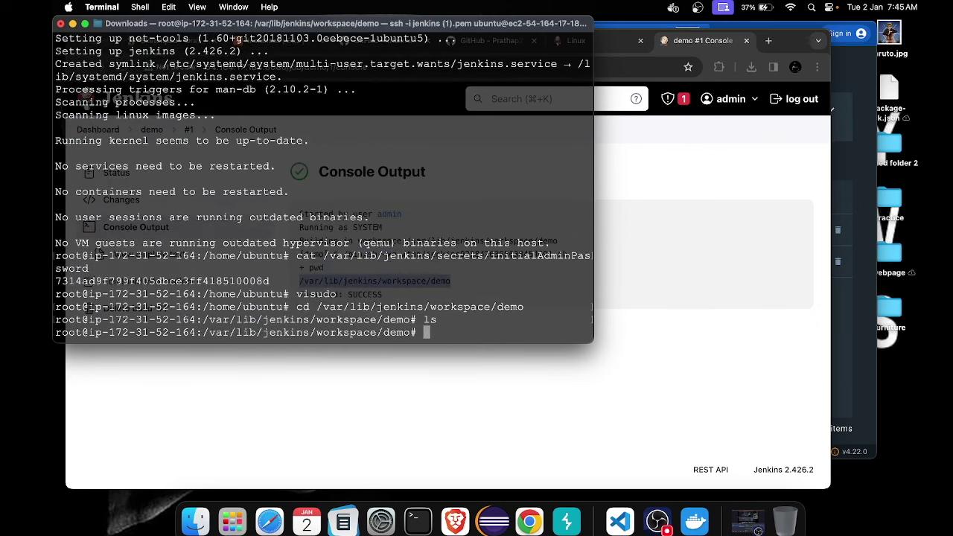
Step: Go up to /var/lib/jenkins/workspace, list it showing only demo, and return to Chrome
{"action": "type", "text": "cd .."}
{"action": "key", "text": "Return"}
{"action": "type", "text": "ls"}
{"action": "key", "text": "Return"}
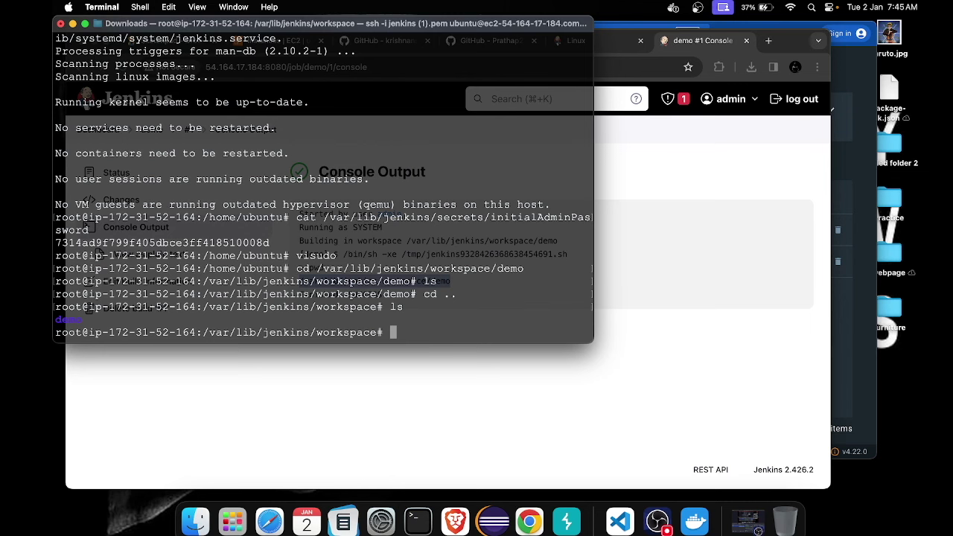
{"action": "left_click", "coordinate": [720, 428]}
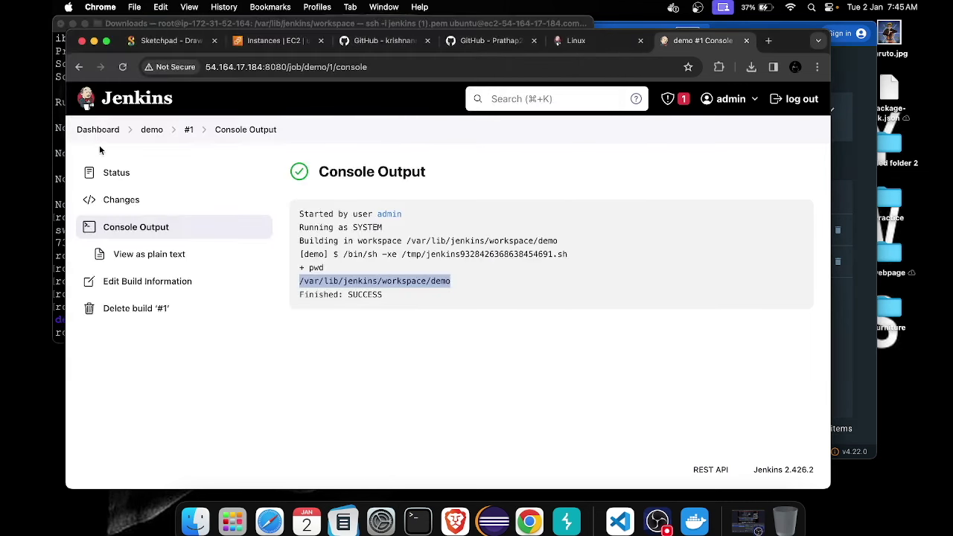
Step: Copy the html GitHub repository's HTTPS clone URL from the Code menu
{"action": "left_click", "coordinate": [152, 130]}
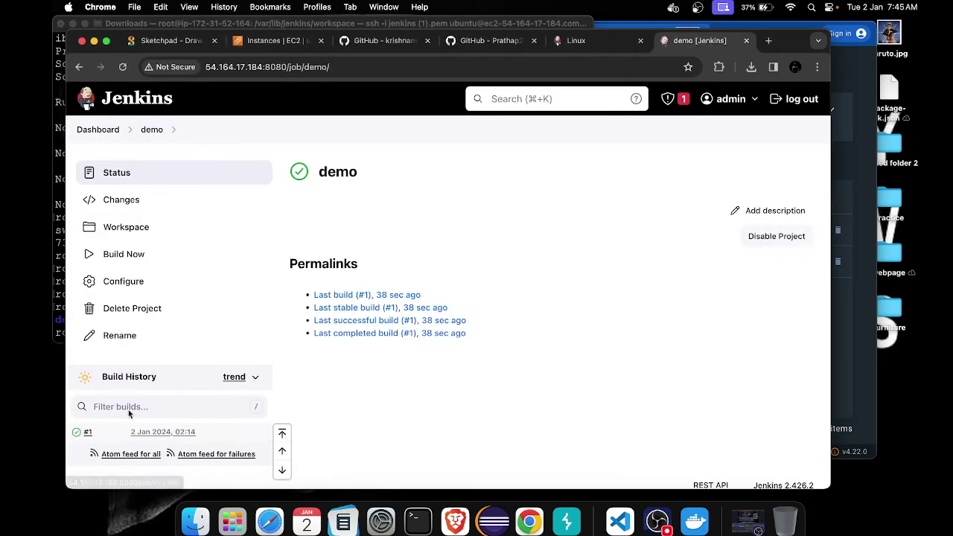
{"action": "scroll", "coordinate": [132, 355], "scroll_direction": "down", "scroll_amount": 1}
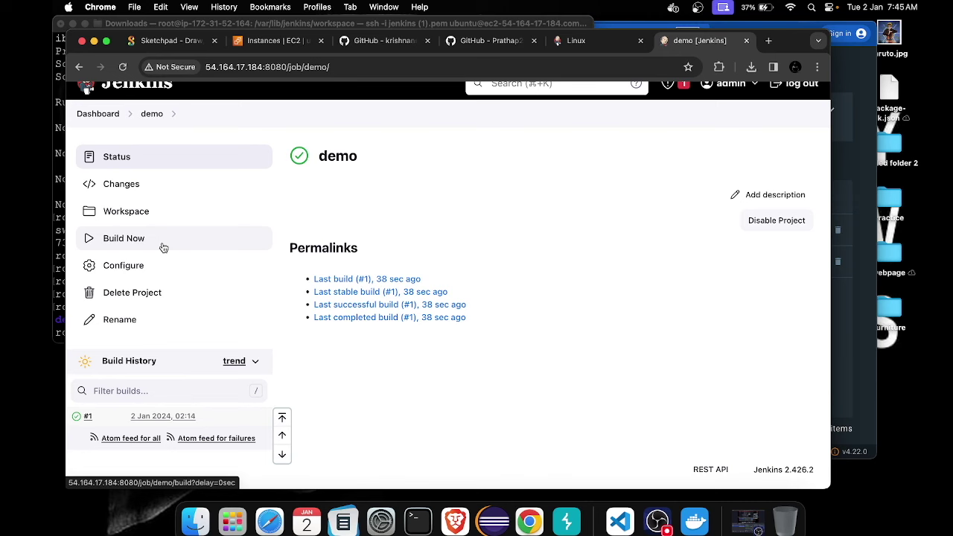
{"action": "left_click", "coordinate": [383, 41]}
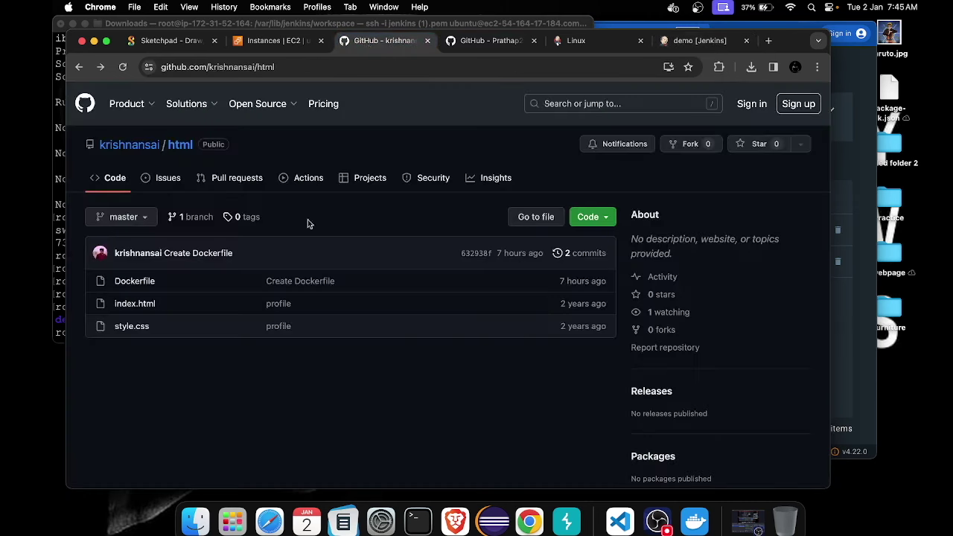
{"action": "left_click", "coordinate": [581, 220]}
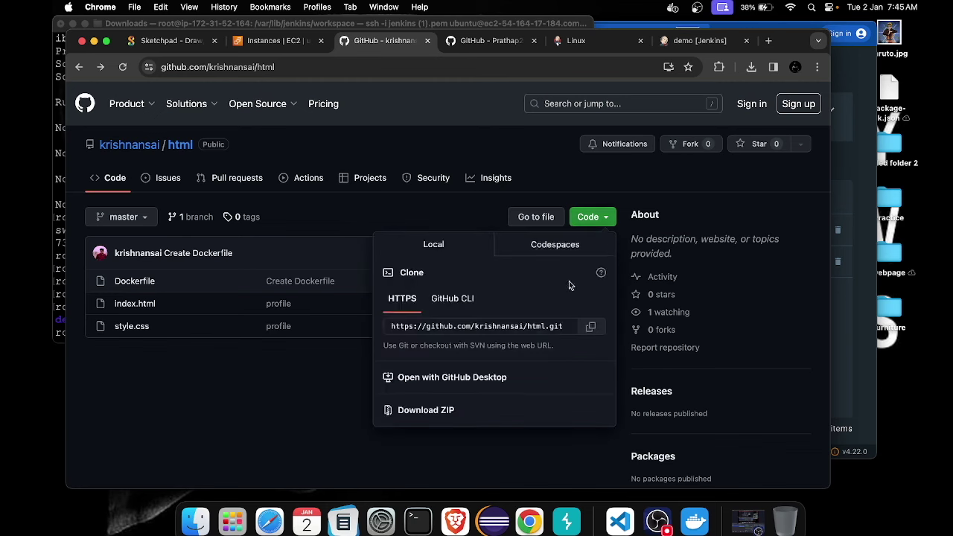
{"action": "left_click", "coordinate": [591, 326]}
Step: Run git in the server shell to confirm it is installed
{"action": "left_click", "coordinate": [418, 521]}
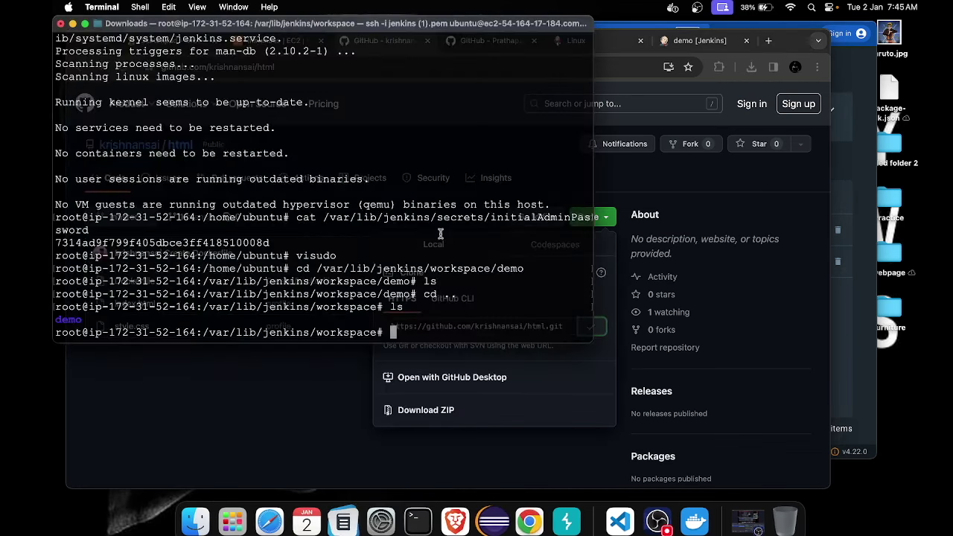
{"action": "type", "text": "git"}
{"action": "key", "text": "Return"}
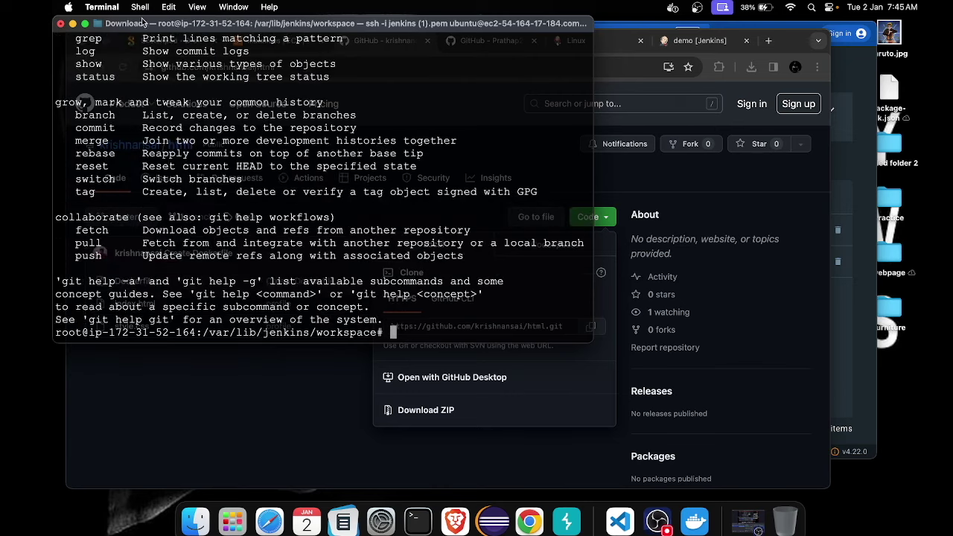
{"action": "left_click", "coordinate": [72, 24]}
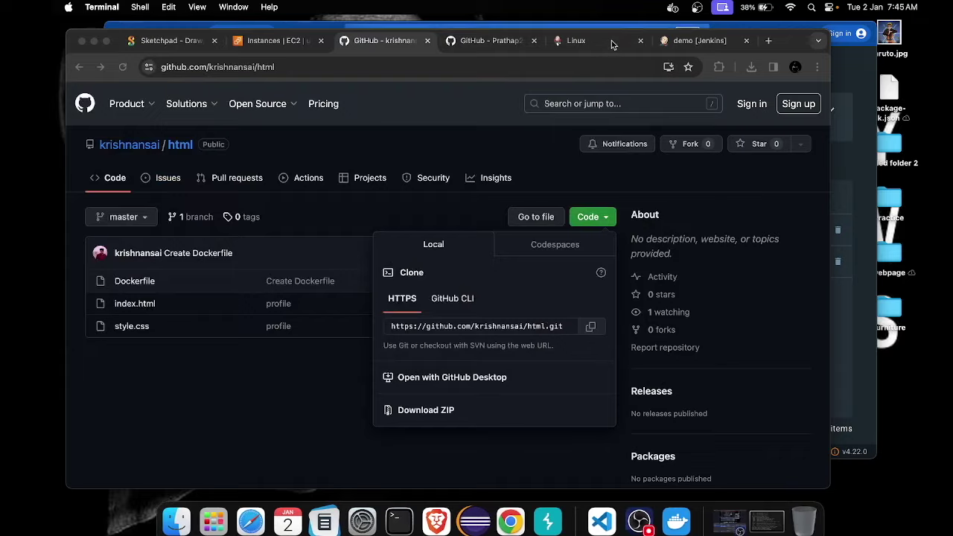
Step: In demo's configuration, add a git clone line with the pasted URL after pwd
{"action": "left_click", "coordinate": [618, 40]}
{"action": "left_click", "coordinate": [681, 42]}
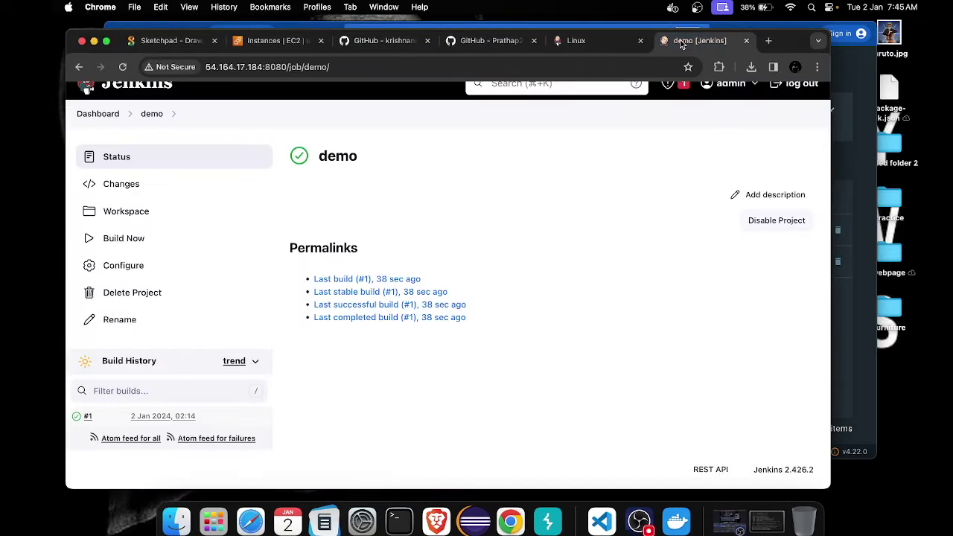
{"action": "left_click", "coordinate": [127, 270]}
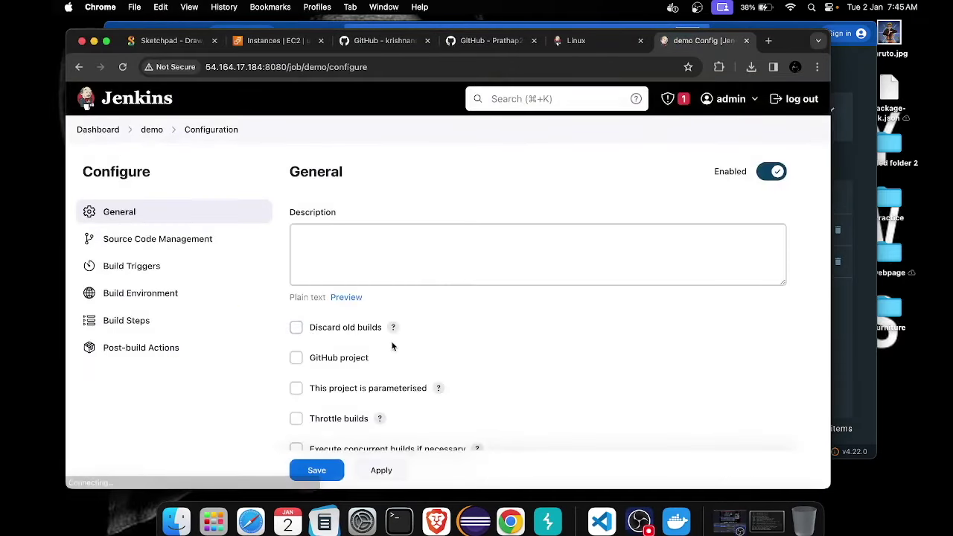
{"action": "scroll", "coordinate": [375, 328], "scroll_direction": "down", "scroll_amount": 5}
{"action": "scroll", "coordinate": [375, 328], "scroll_direction": "down", "scroll_amount": 10}
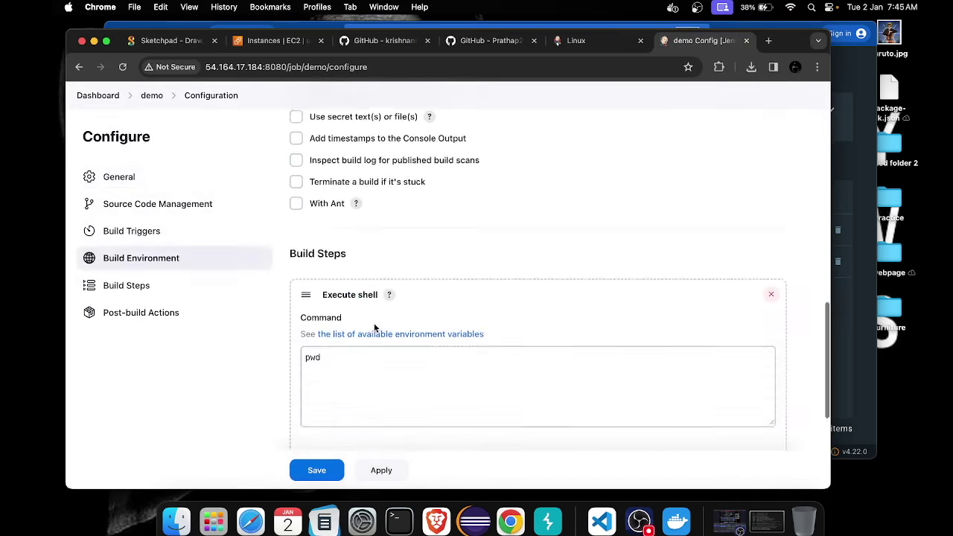
{"action": "left_click", "coordinate": [365, 180]}
{"action": "key", "text": "Return"}
{"action": "type", "text": "git clone"}
{"action": "right_click", "coordinate": [372, 197]}
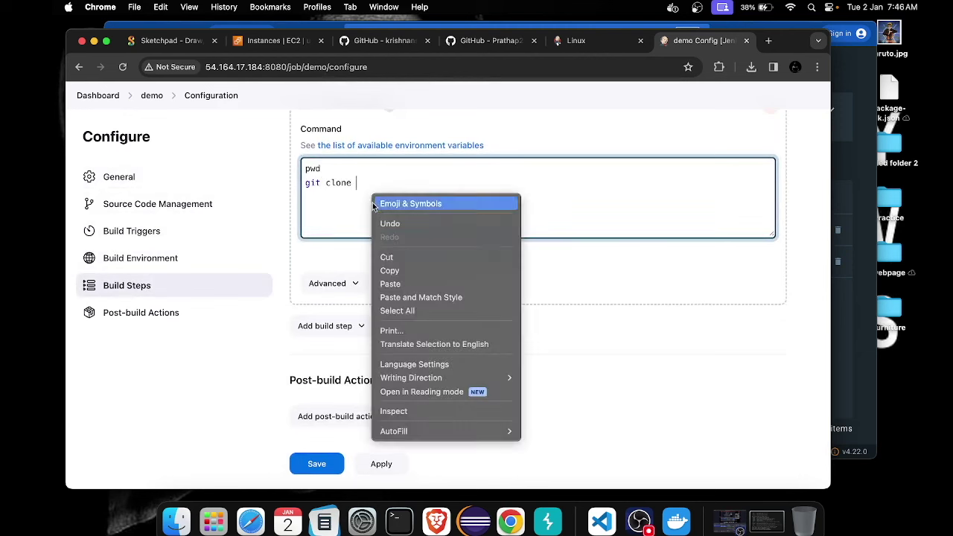
{"action": "left_click", "coordinate": [390, 285]}
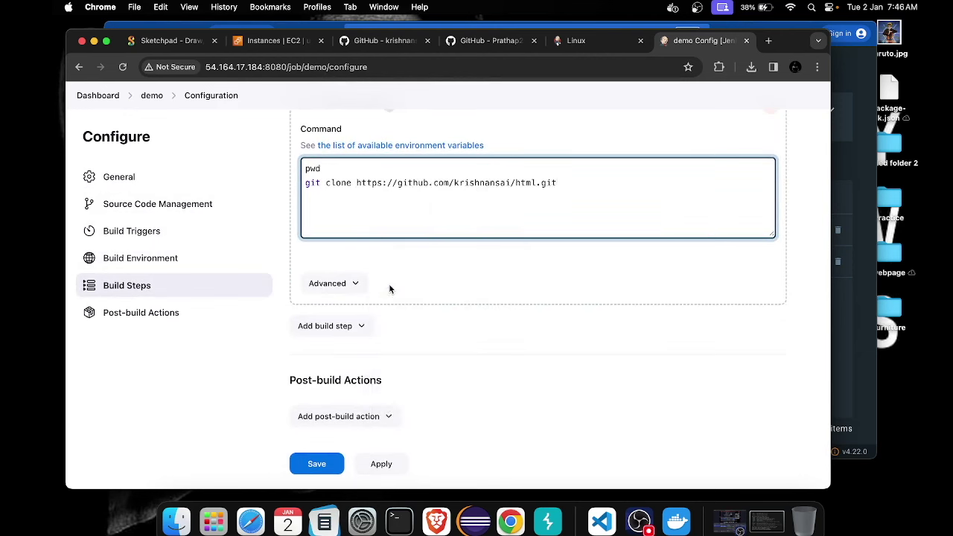
Step: Insert an rm -rf * cleanup line between pwd and the git clone line
{"action": "key", "text": "Up"}
{"action": "key", "text": "Return"}
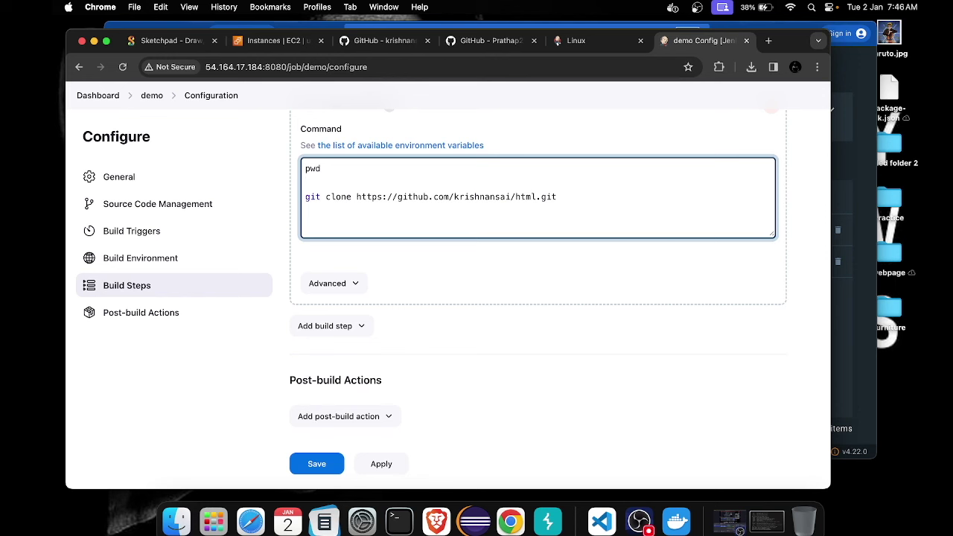
{"action": "type", "text": "rm -rf html"}
{"action": "key", "text": "Return"}
{"action": "key", "text": "BackSpace"}
{"action": "key", "text": "BackSpace"}
{"action": "key", "text": "BackSpace"}
{"action": "key", "text": "BackSpace"}
{"action": "key", "text": "BackSpace"}
{"action": "type", "text": "*"}
Step: Add path=$(pwd) as the fourth line of the shell script
{"action": "left_click_drag", "start_coordinate": [516, 195], "coordinate": [559, 197]}
{"action": "left_click", "coordinate": [560, 196]}
{"action": "key", "text": "Return"}
{"action": "left_click", "coordinate": [390, 519]}
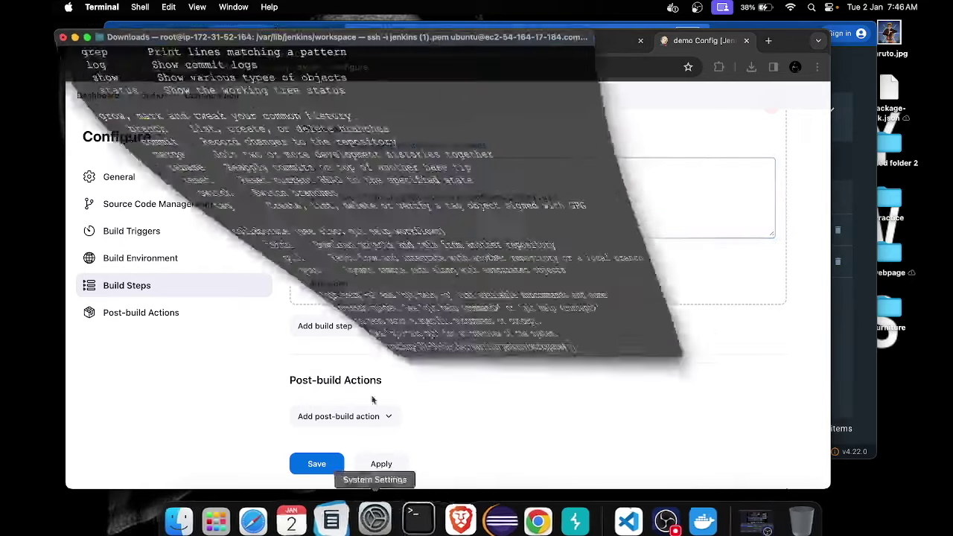
{"action": "scroll", "coordinate": [254, 271], "scroll_direction": "up", "scroll_amount": 10}
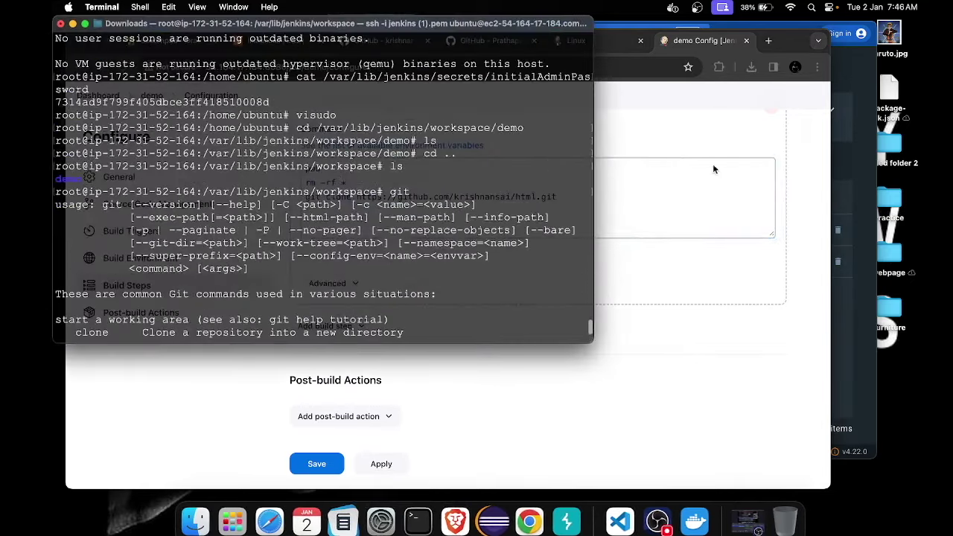
{"action": "left_click", "coordinate": [713, 165]}
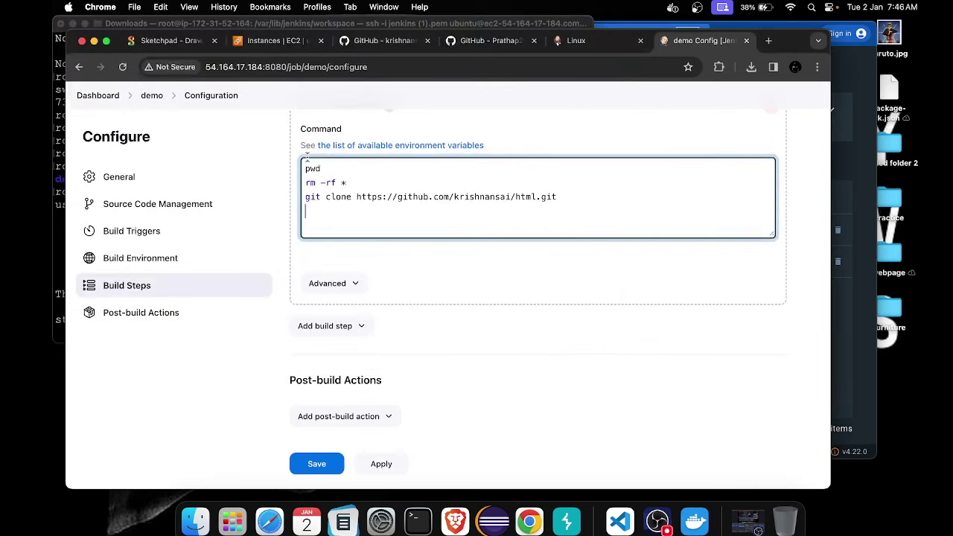
{"action": "type", "text": "path=$(pwd)"}
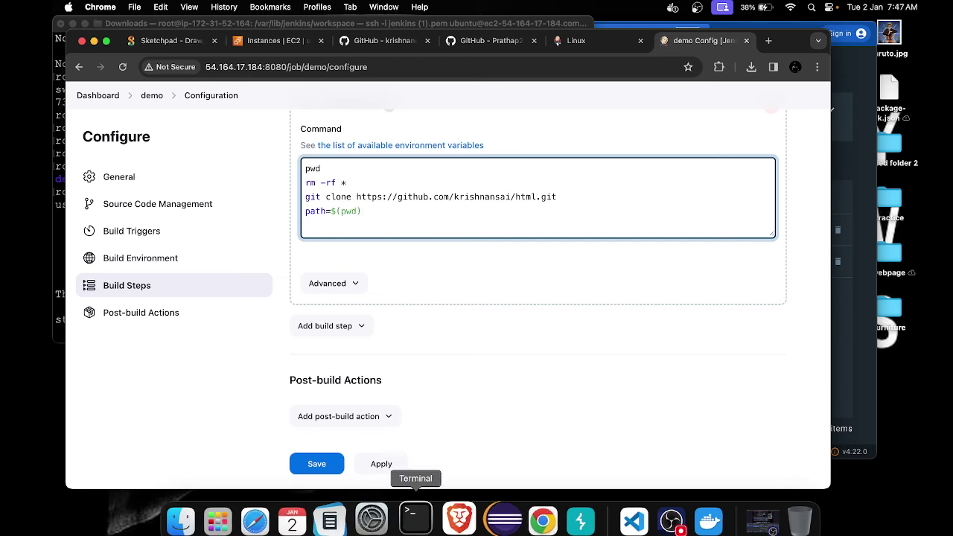
{"action": "left_click", "coordinate": [415, 518]}
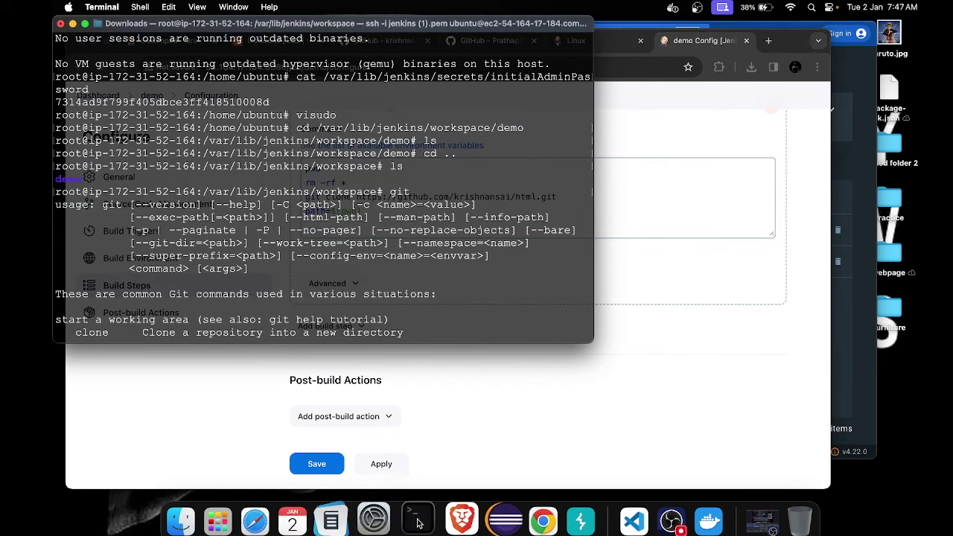
Step: In a new local Terminal window, run pwd, path=$(pwd) and echo $path, confirming the home folder prints
{"action": "right_click", "coordinate": [418, 524]}
{"action": "left_click", "coordinate": [330, 364]}
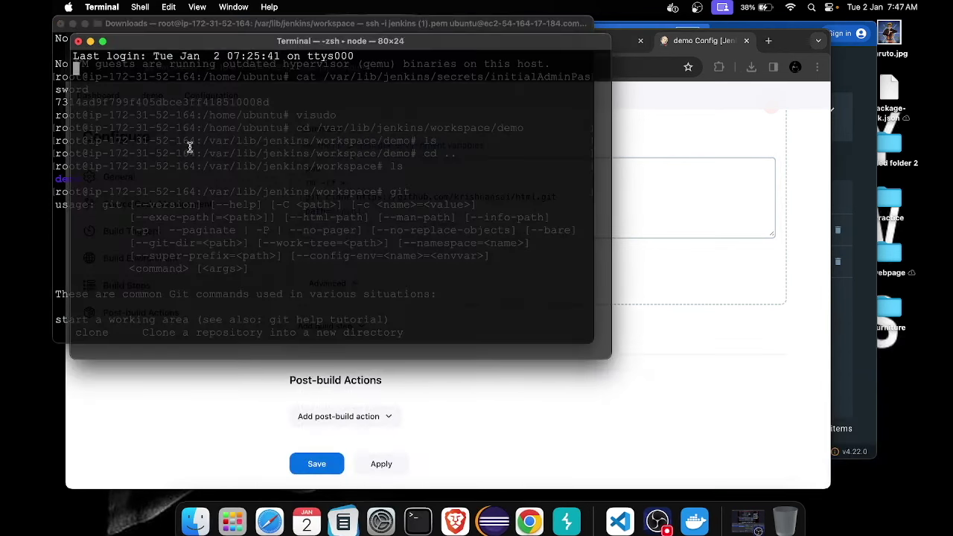
{"action": "type", "text": "pwd"}
{"action": "key", "text": "Return"}
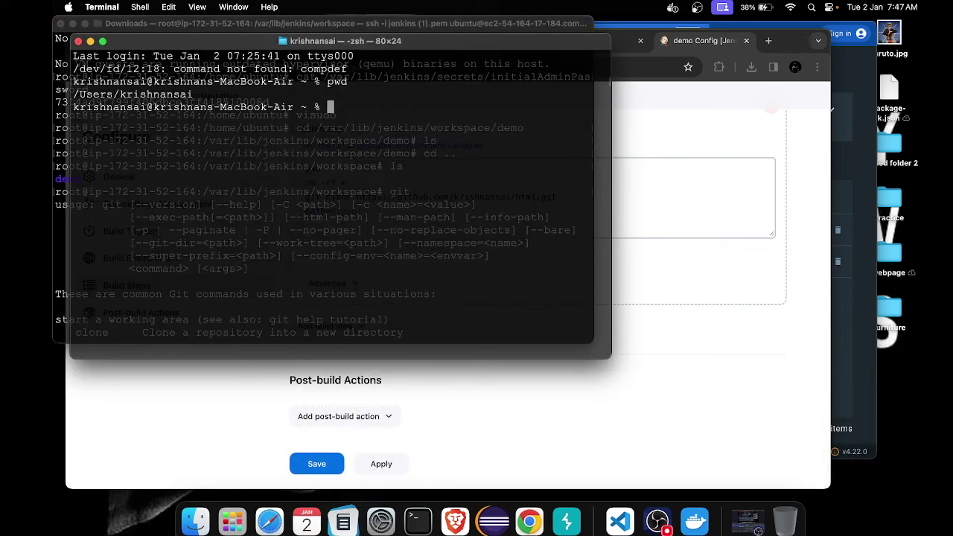
{"action": "type", "text": "path=$(pwd)"}
{"action": "key", "text": "Return"}
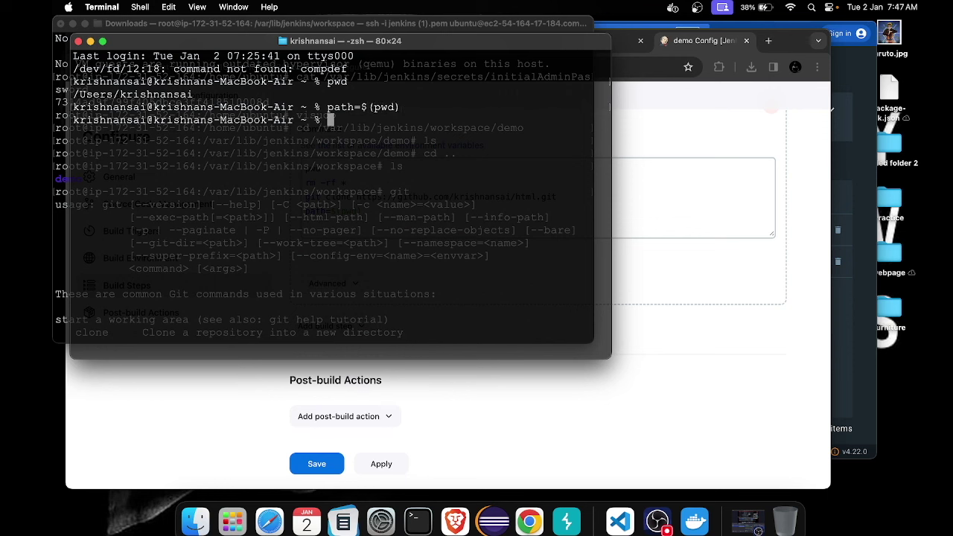
{"action": "type", "text": "echo $path"}
{"action": "key", "text": "Return"}
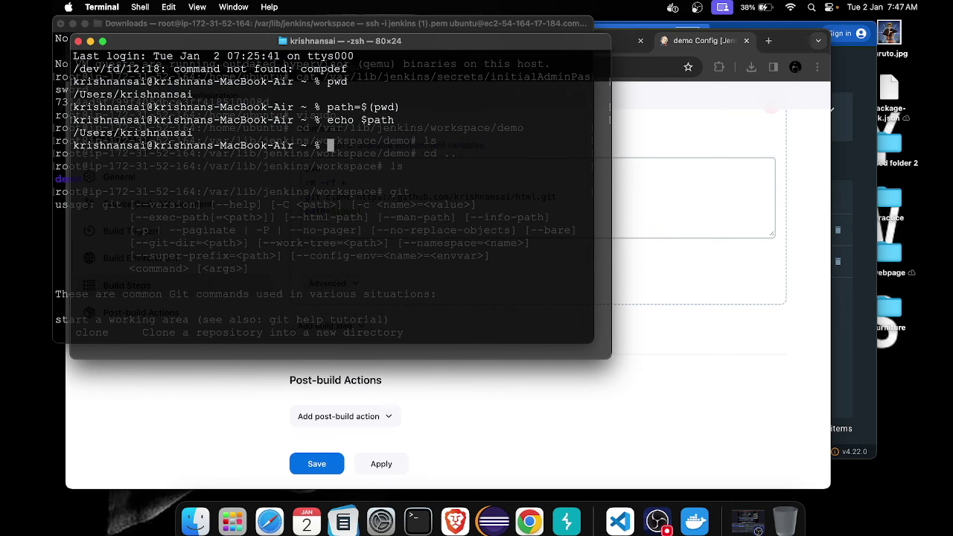
{"action": "left_click", "coordinate": [679, 211]}
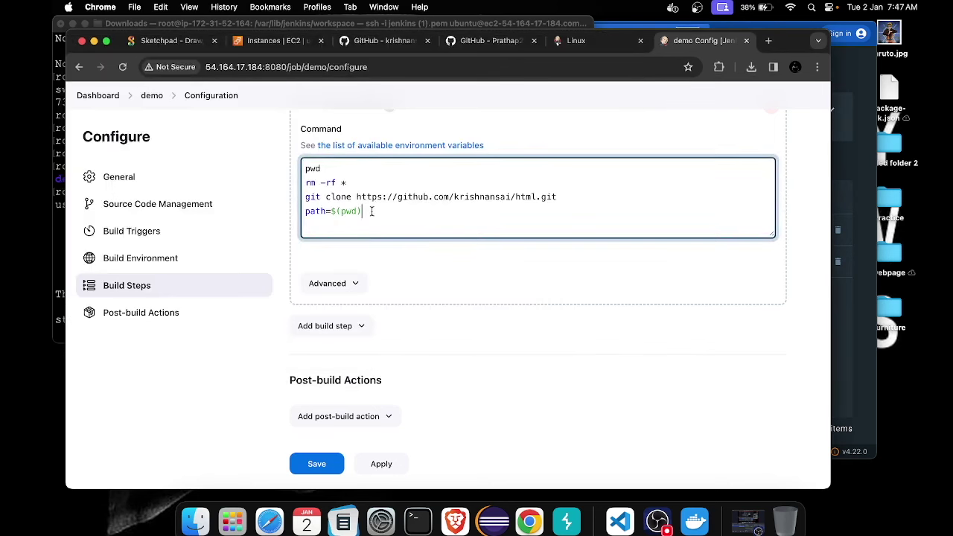
Step: Add the line cp ./html/* $path below path=$(pwd) and review the script
{"action": "key", "text": "Return"}
{"action": "scroll", "coordinate": [358, 207], "scroll_direction": "down", "scroll_amount": 1}
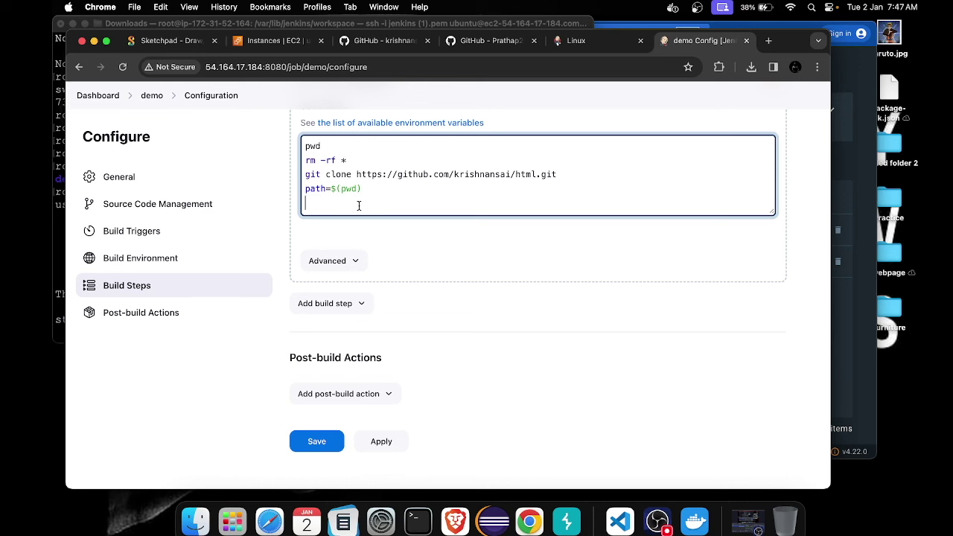
{"action": "type", "text": "cp ./html/* $path"}
{"action": "key", "text": "Return"}
{"action": "scroll", "coordinate": [447, 175], "scroll_direction": "down", "scroll_amount": 1}
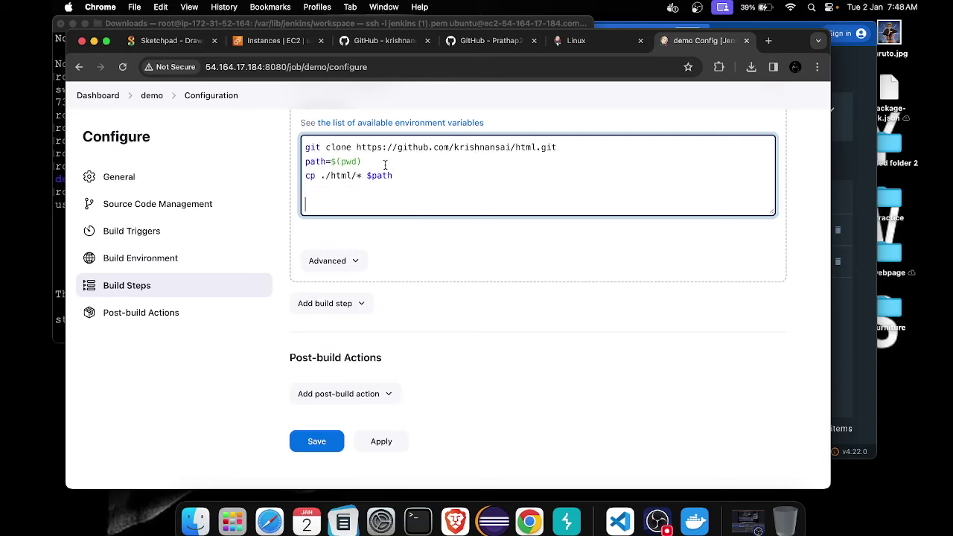
{"action": "mouse_move", "coordinate": [323, 176]}
{"action": "left_mouse_down"}
{"action": "mouse_move", "coordinate": [346, 175]}
{"action": "mouse_move", "coordinate": [333, 176]}
{"action": "left_mouse_up"}
{"action": "left_click", "coordinate": [331, 177]}
{"action": "left_click_drag", "start_coordinate": [325, 146], "coordinate": [417, 147]}
{"action": "left_click", "coordinate": [417, 147]}
{"action": "left_click_drag", "start_coordinate": [321, 176], "coordinate": [362, 178]}
{"action": "left_click", "coordinate": [356, 177]}
{"action": "left_click", "coordinate": [406, 179]}
Step: Add sudo docker images and begin the line sudo docker build . -t
{"action": "key", "text": "Return"}
{"action": "type", "text": "docker images"}
{"action": "key", "text": "Left"}
{"action": "key", "text": "Left"}
{"action": "key", "text": "Left"}
{"action": "key", "text": "Left"}
{"action": "key", "text": "Left"}
{"action": "key", "text": "Left"}
{"action": "key", "text": "Left"}
{"action": "key", "text": "Left"}
{"action": "key", "text": "Left"}
{"action": "key", "text": "Left"}
{"action": "key", "text": "Left"}
{"action": "key", "text": "Left"}
{"action": "key", "text": "Left"}
{"action": "type", "text": "sudo"}
{"action": "key", "text": "Right"}
{"action": "key", "text": "Right"}
{"action": "key", "text": "Right"}
{"action": "key", "text": "Right"}
{"action": "key", "text": "Right"}
{"action": "key", "text": "Right"}
{"action": "key", "text": "Right"}
{"action": "key", "text": "Right"}
{"action": "key", "text": "Right"}
{"action": "key", "text": "Right"}
{"action": "key", "text": "Right"}
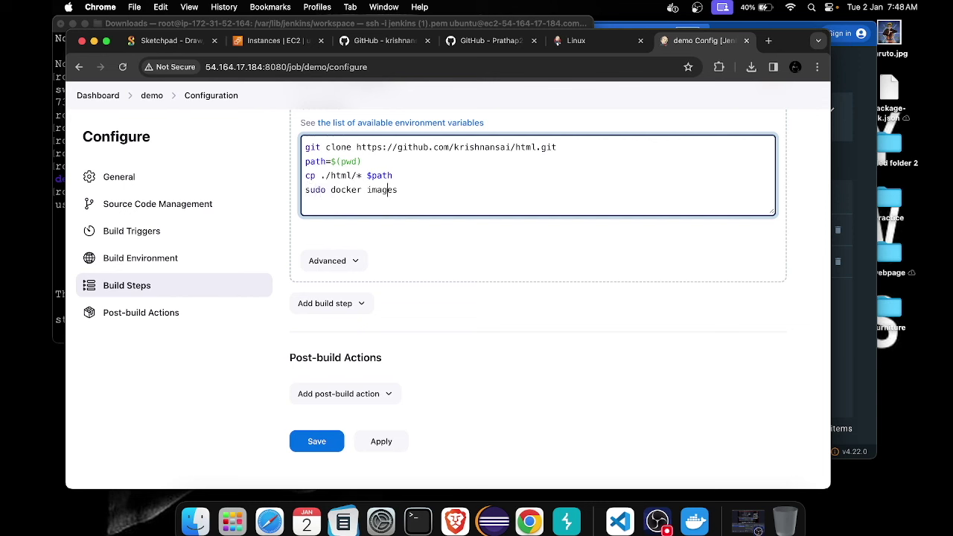
{"action": "key", "text": "Return"}
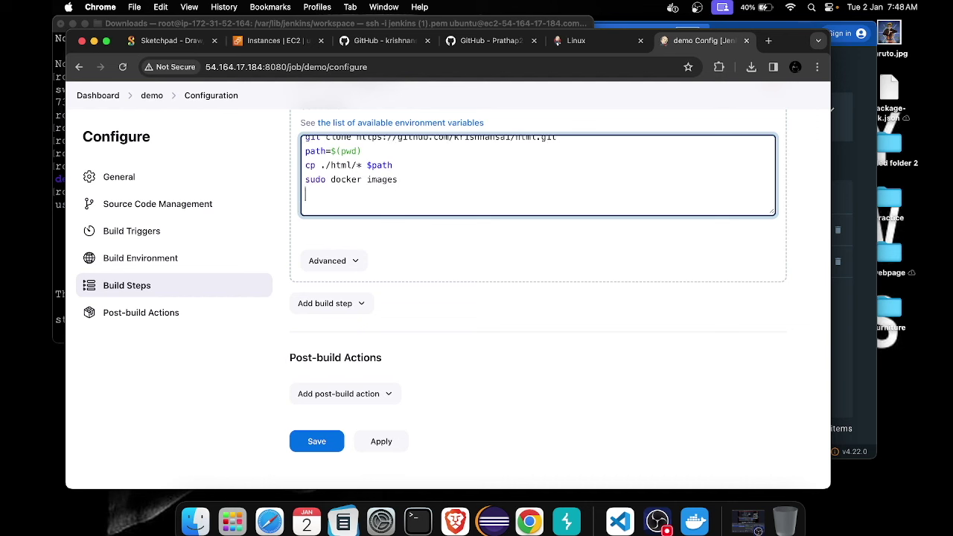
{"action": "type", "text": "sudo docker build . -t"}
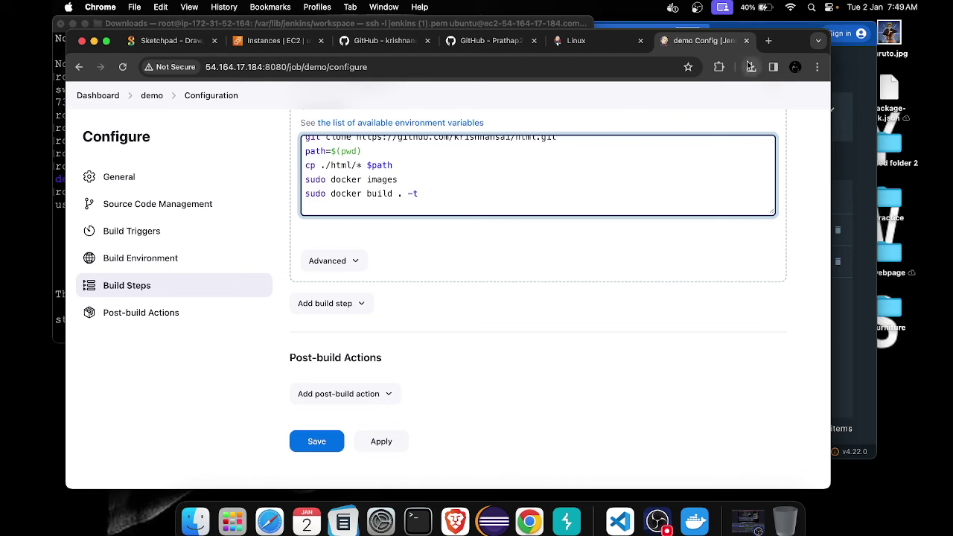
Step: Search Google for docker hub, open hub.docker.com and start signing in
{"action": "left_click", "coordinate": [768, 41]}
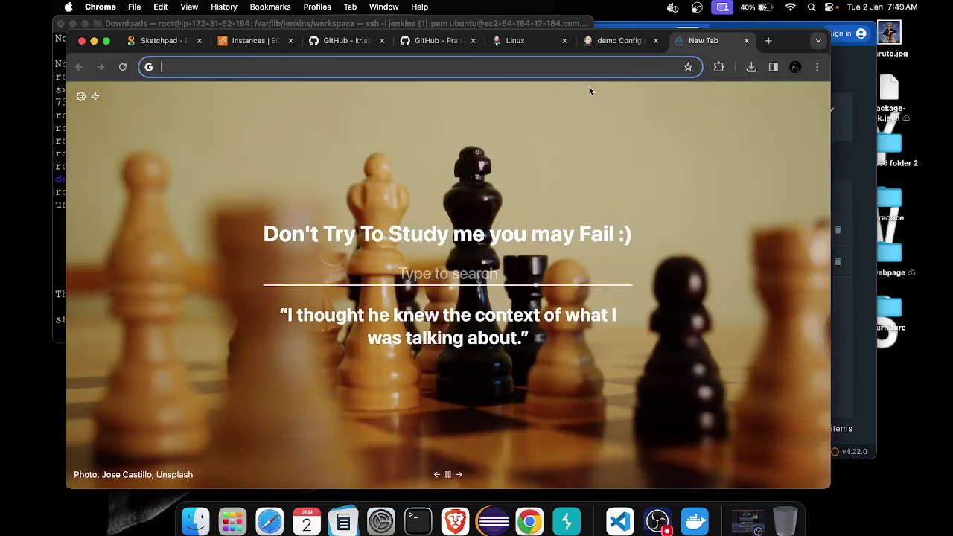
{"action": "type", "text": "dock"}
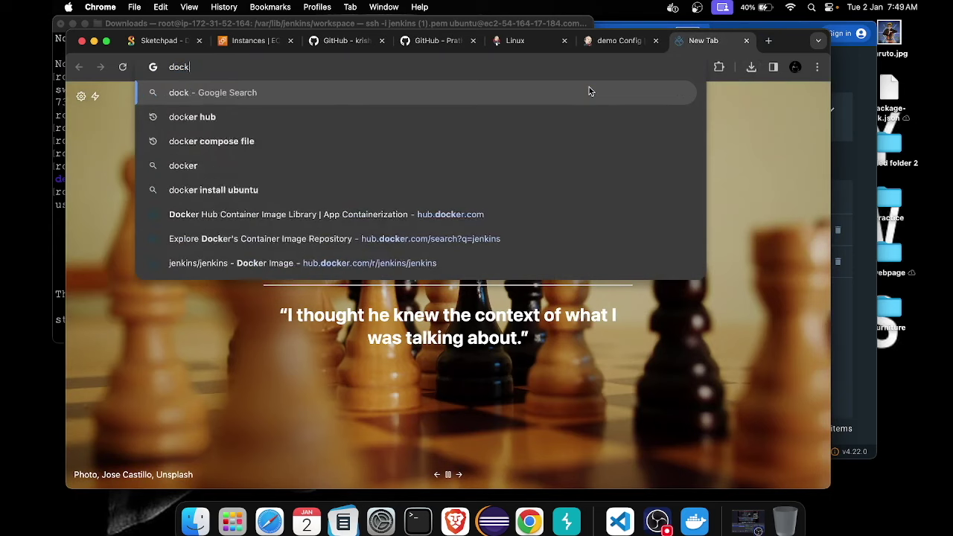
{"action": "type", "text": "er hub"}
{"action": "key", "text": "Return"}
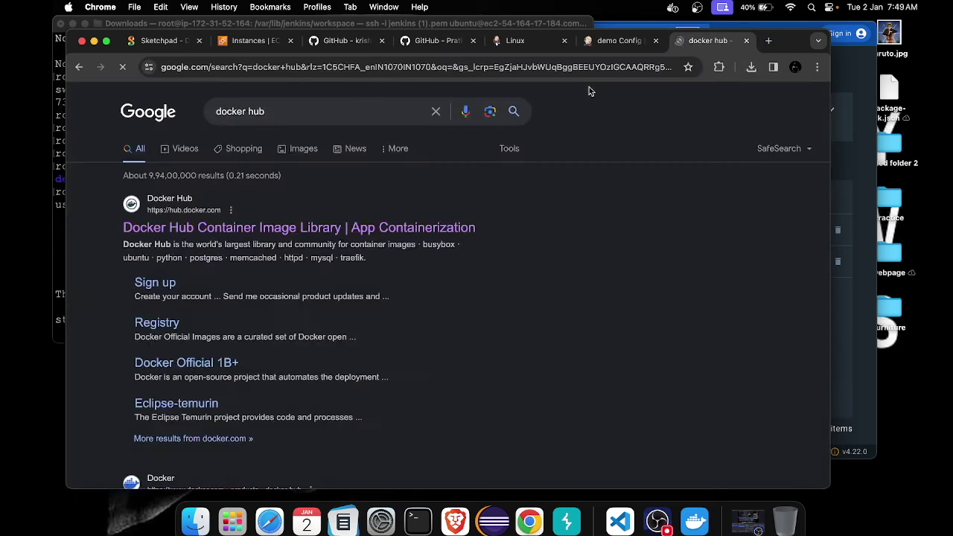
{"action": "left_click", "coordinate": [222, 235]}
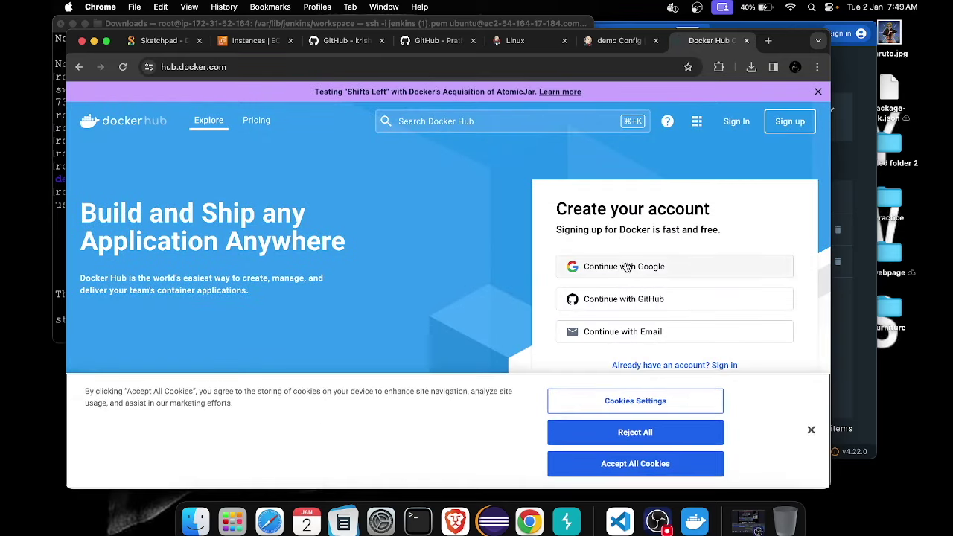
{"action": "left_click", "coordinate": [741, 122]}
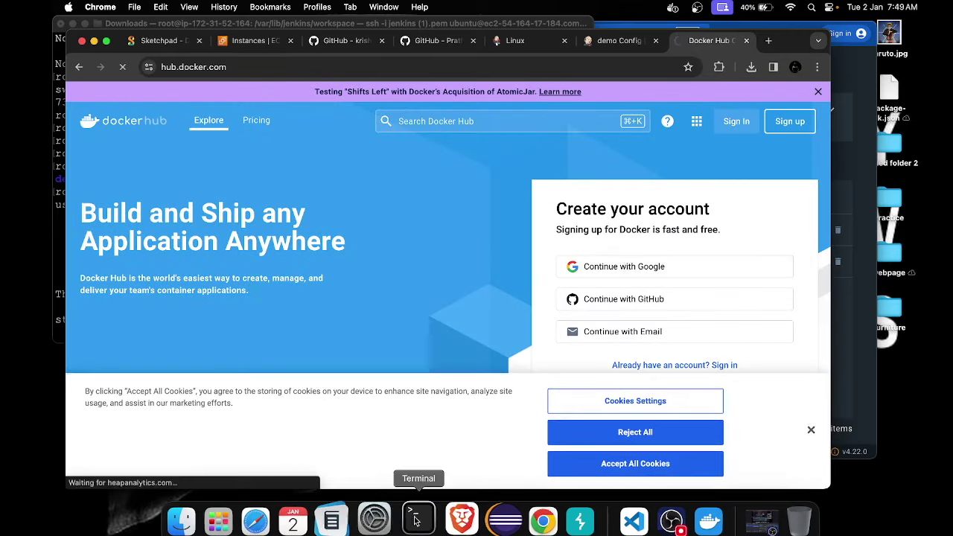
{"action": "left_click", "coordinate": [418, 521]}
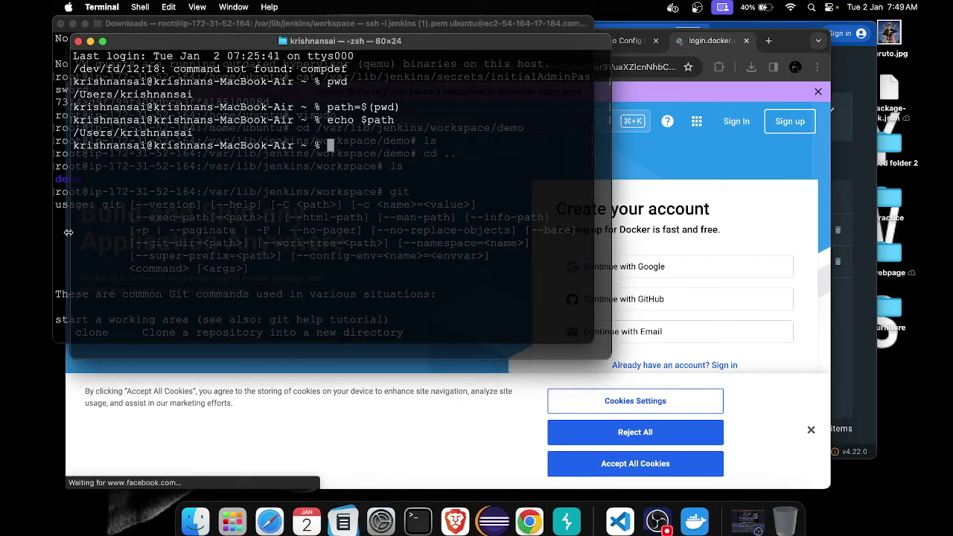
Step: Run docker login in the ssh session with the Docker Hub username and password; it fails
{"action": "left_click", "coordinate": [63, 230]}
{"action": "scroll", "coordinate": [305, 224], "scroll_direction": "down", "scroll_amount": 10}
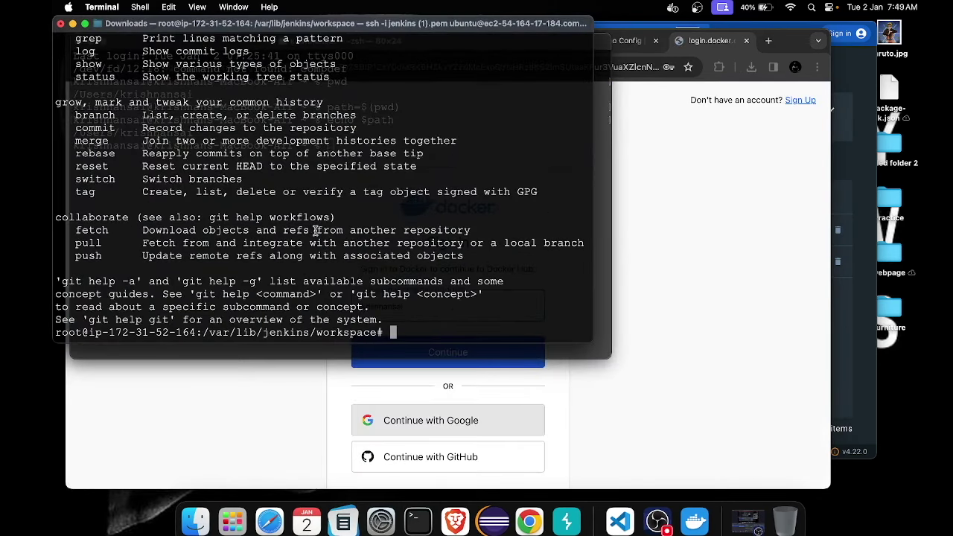
{"action": "type", "text": "docker login"}
{"action": "key", "text": "Return"}
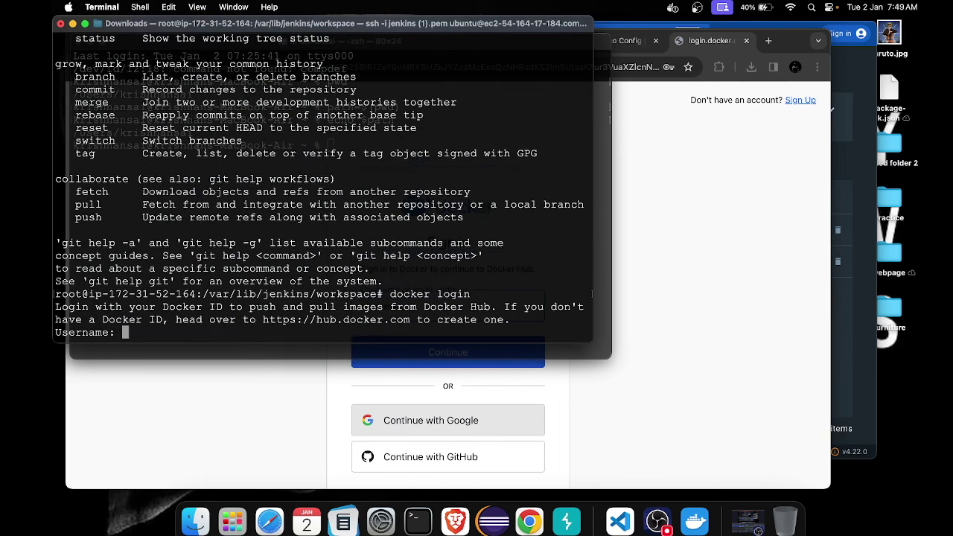
{"action": "type", "text": "krishnansai"}
{"action": "key", "text": "Return"}
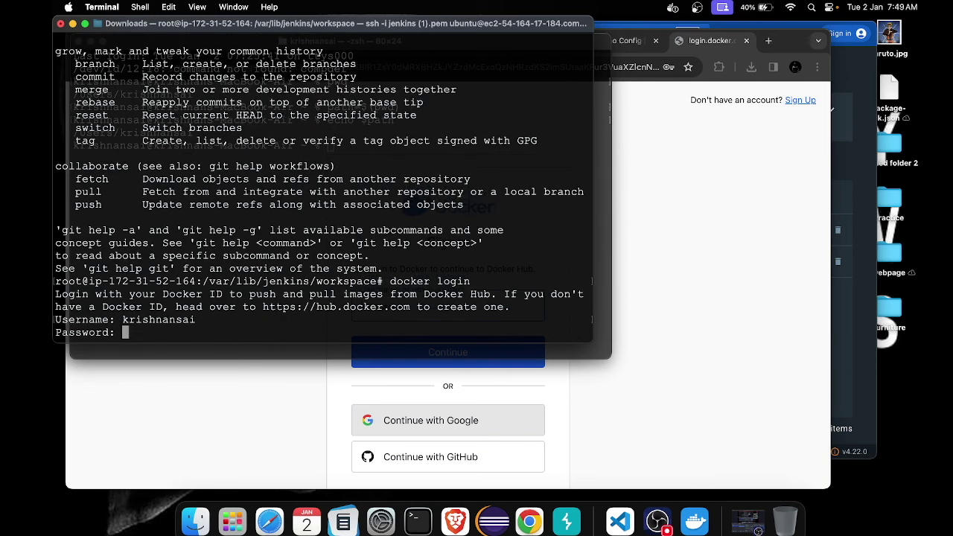
{"action": "key", "text": "Return"}
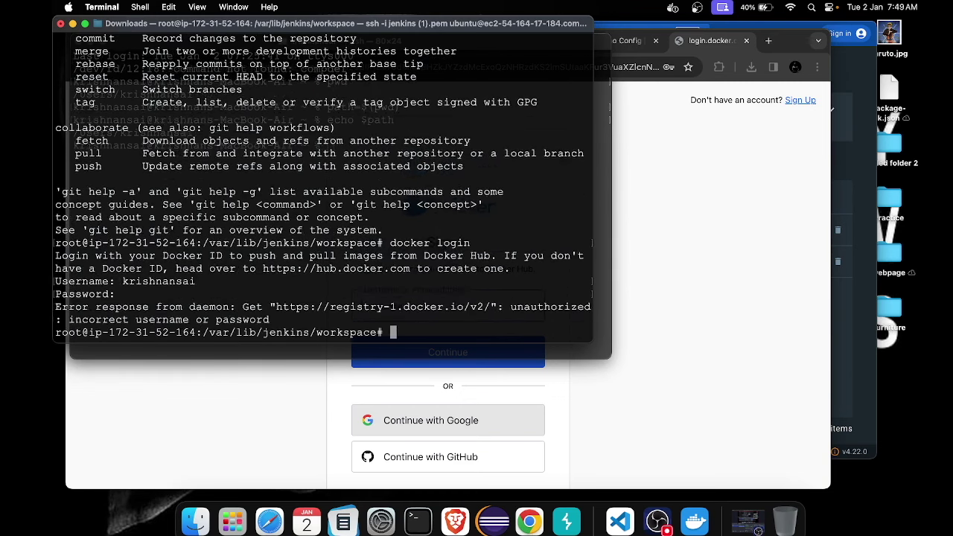
Step: Rerun docker login with the credentials until Login Succeeded, then continue the Docker Hub web sign-in
{"action": "key", "text": "Up"}
{"action": "key", "text": "Return"}
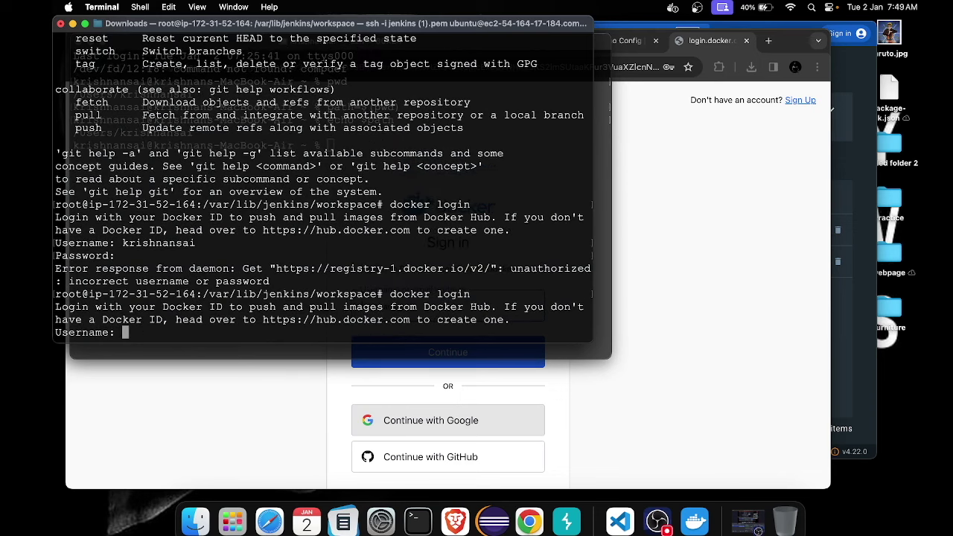
{"action": "type", "text": "kr"}
{"action": "type", "text": "nansai"}
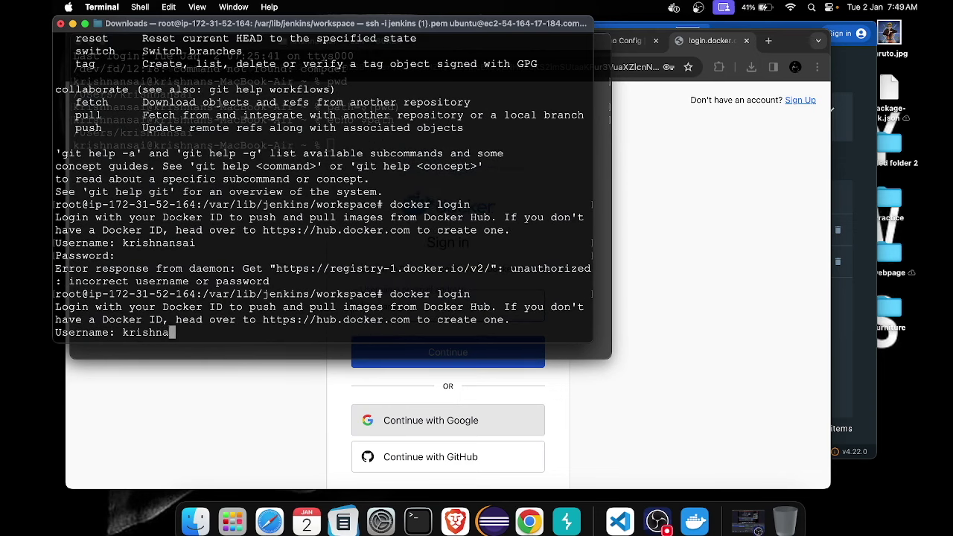
{"action": "key", "text": "Return"}
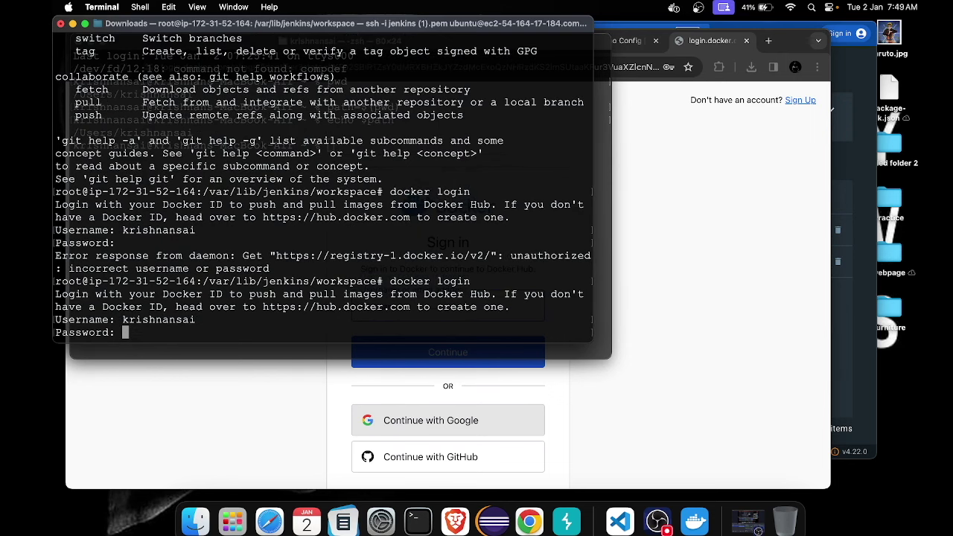
{"action": "key", "text": "Return"}
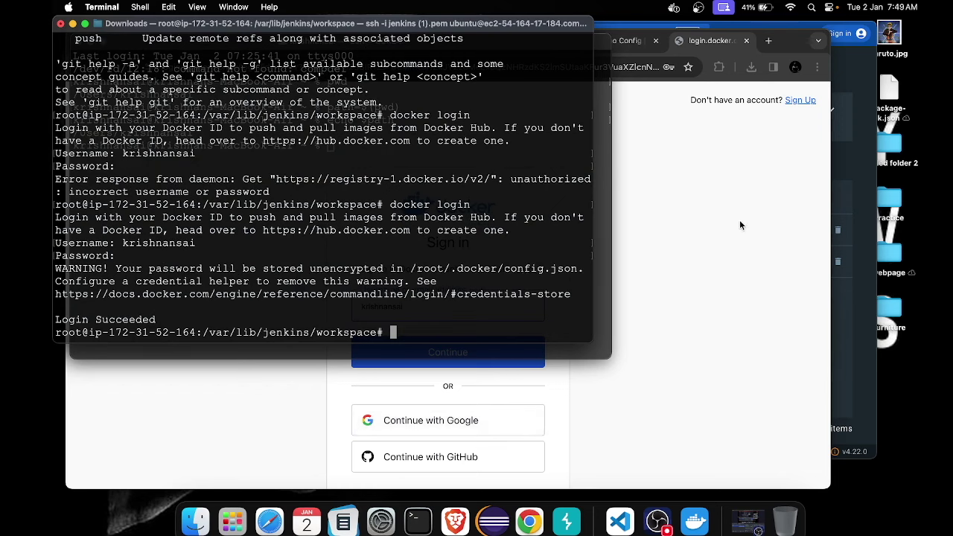
{"action": "left_click", "coordinate": [739, 223]}
{"action": "left_click", "coordinate": [426, 352]}
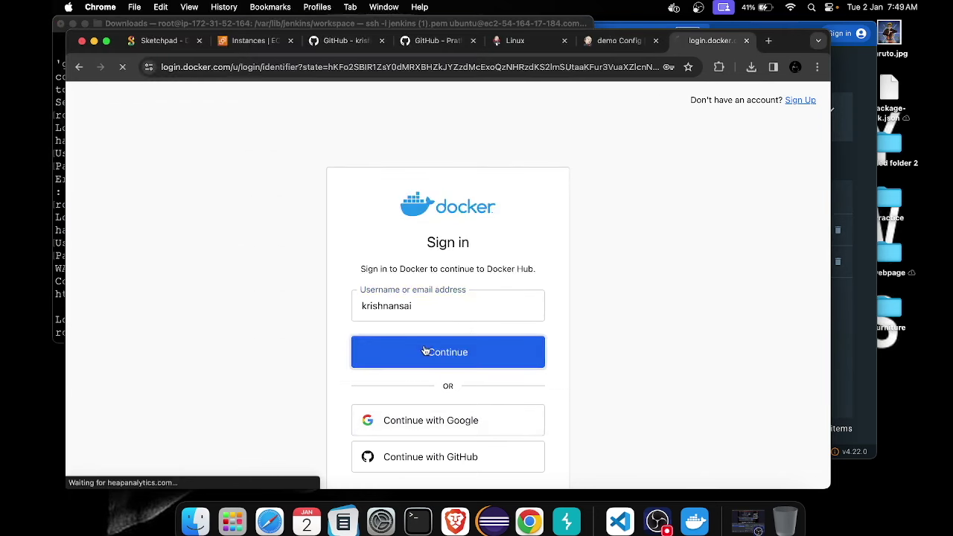
Step: Enter the Docker Hub account password to finish signing in
{"action": "type", "text": "*********"}
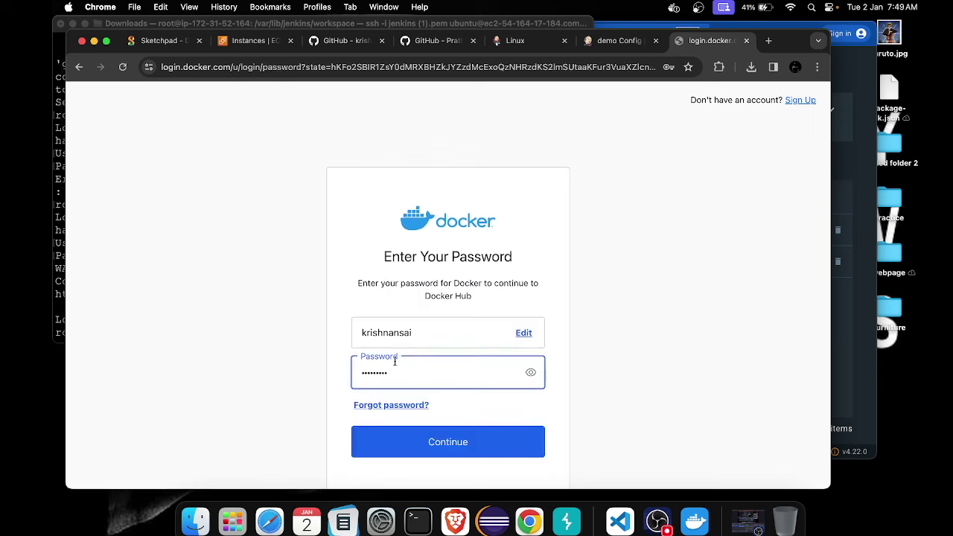
{"action": "left_click", "coordinate": [408, 454]}
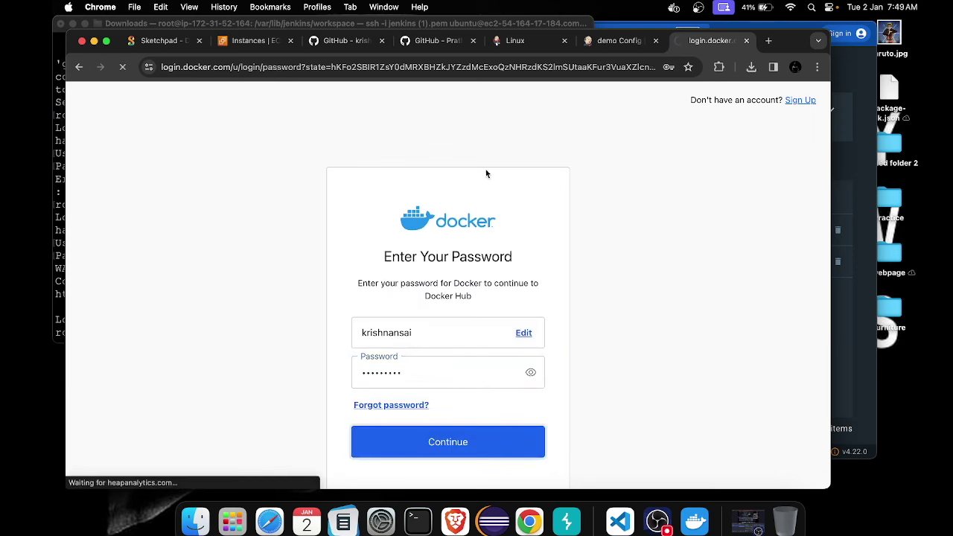
{"action": "left_click", "coordinate": [341, 41]}
{"action": "left_click", "coordinate": [440, 43]}
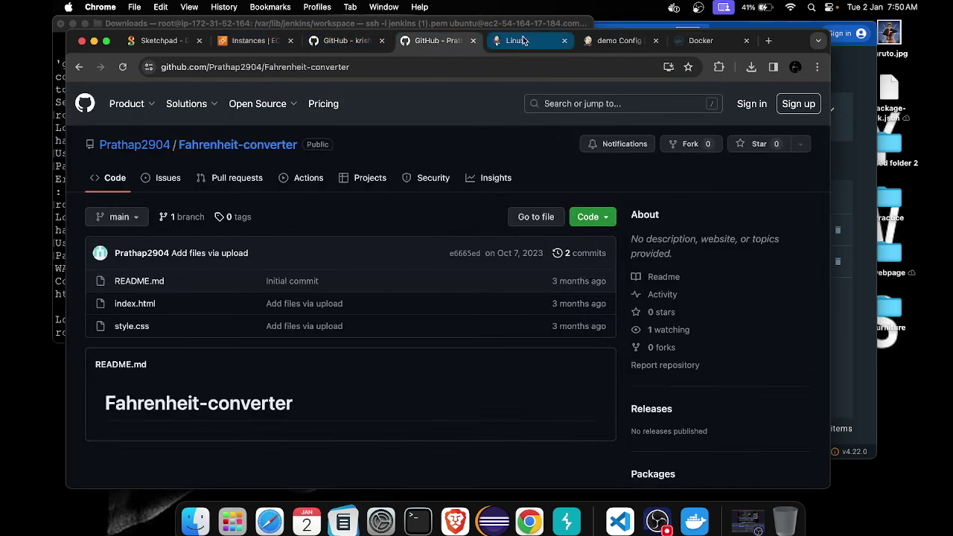
{"action": "left_click", "coordinate": [691, 42]}
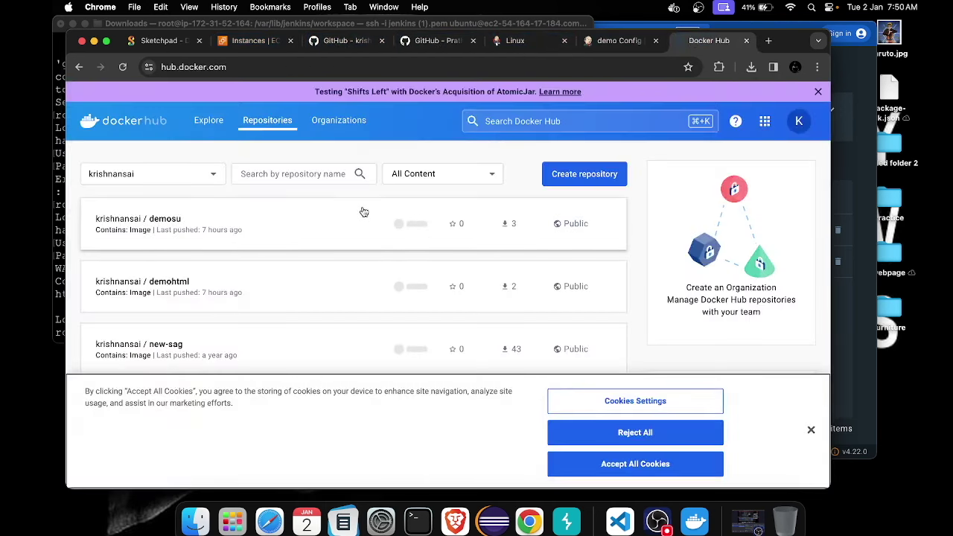
Step: Create a new Docker Hub repository named mywebdemo
{"action": "left_click", "coordinate": [591, 175]}
{"action": "left_click", "coordinate": [340, 222]}
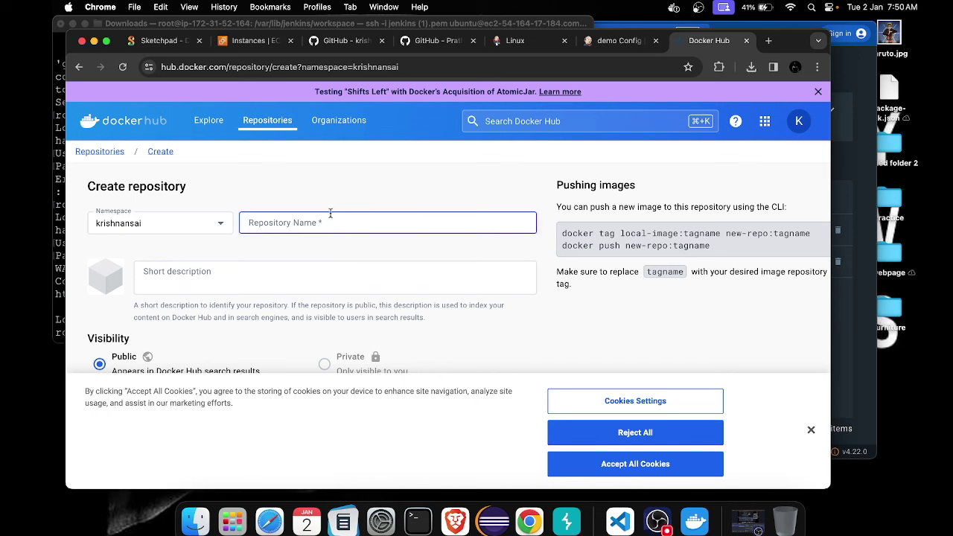
{"action": "type", "text": "myh"}
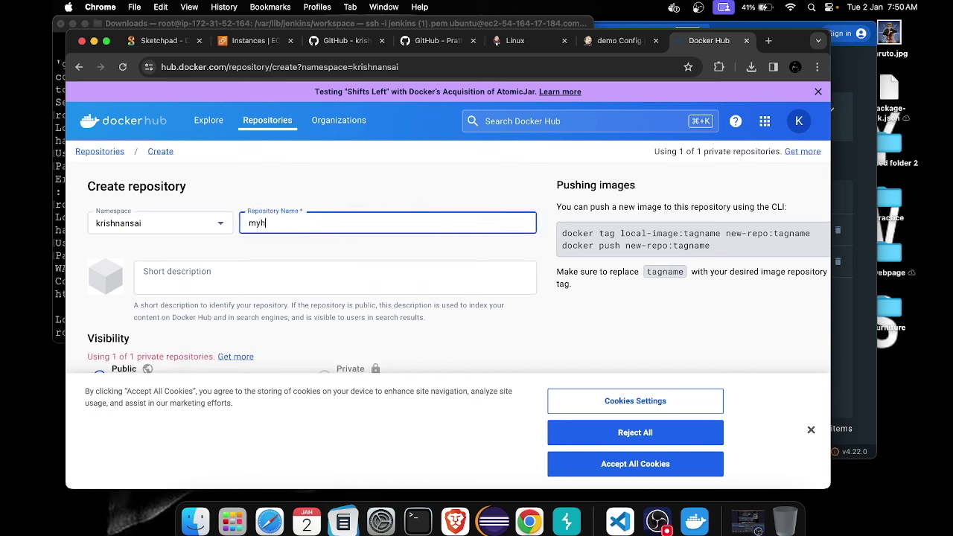
{"action": "key", "text": "BackSpace"}
{"action": "key", "text": "BackSpace"}
{"action": "type", "text": "webdemo"}
{"action": "scroll", "coordinate": [360, 208], "scroll_direction": "down", "scroll_amount": 2}
{"action": "left_click", "coordinate": [513, 350]}
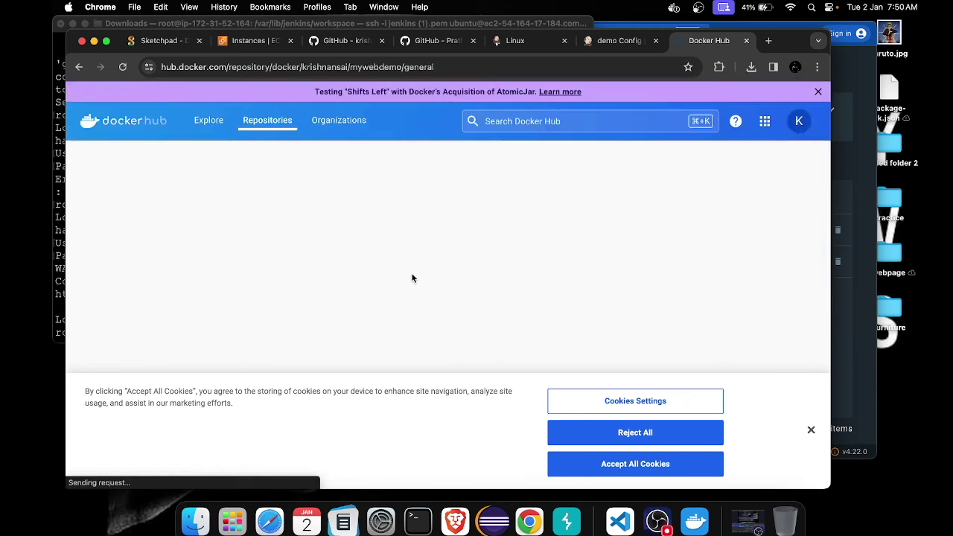
Step: Copy the full mywebdemo repository name from the docker push command
{"action": "scroll", "coordinate": [319, 266], "scroll_direction": "down", "scroll_amount": 1}
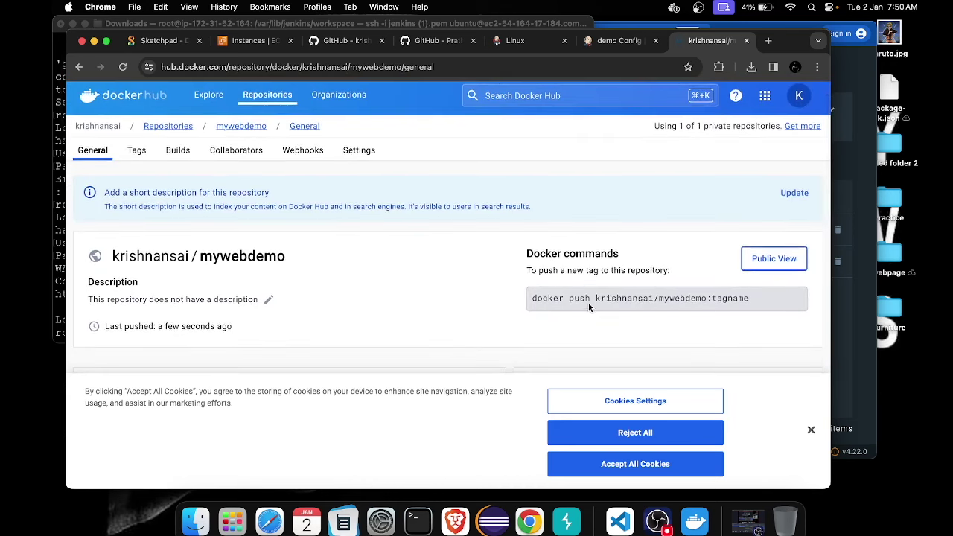
{"action": "left_click_drag", "start_coordinate": [596, 298], "coordinate": [707, 298]}
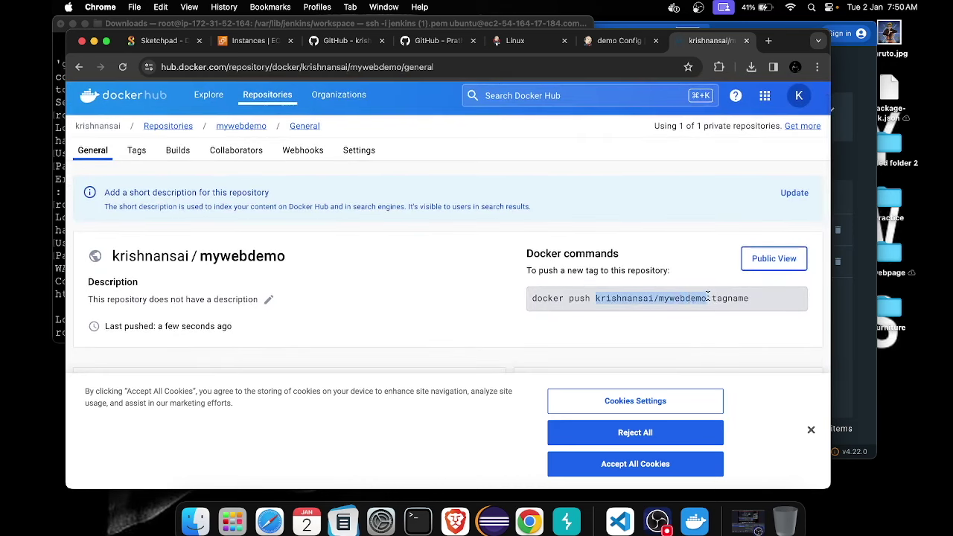
{"action": "right_click", "coordinate": [684, 296]}
{"action": "left_click", "coordinate": [704, 325]}
Step: Paste the mywebdemo repository name as the docker build -t tag
{"action": "left_click", "coordinate": [615, 40]}
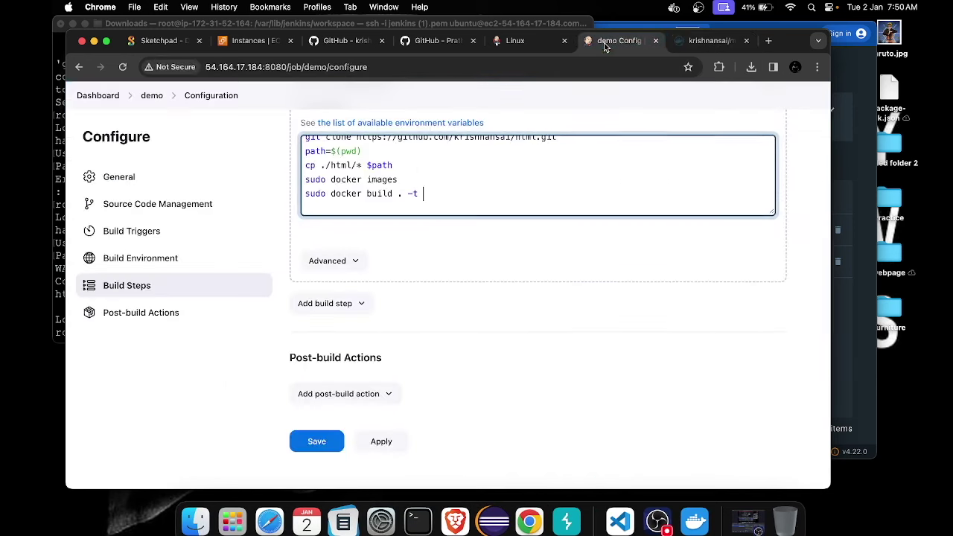
{"action": "key", "text": "super+v"}
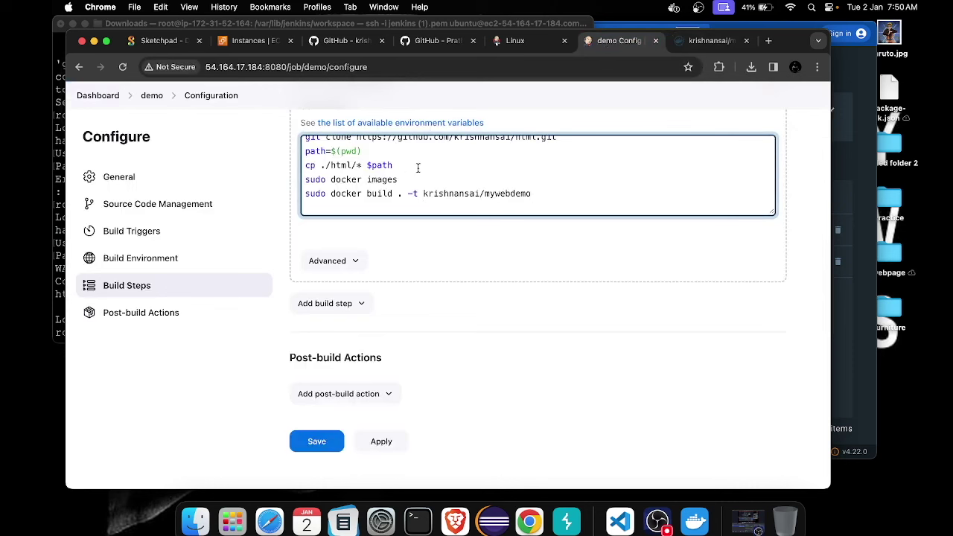
{"action": "scroll", "coordinate": [423, 168], "scroll_direction": "up", "scroll_amount": 2}
Step: Add ls lines after the git clone and cp commands
{"action": "left_click", "coordinate": [557, 171]}
{"action": "key", "text": "Return"}
{"action": "type", "text": "ls"}
{"action": "scroll", "coordinate": [538, 176], "scroll_direction": "down", "scroll_amount": 4}
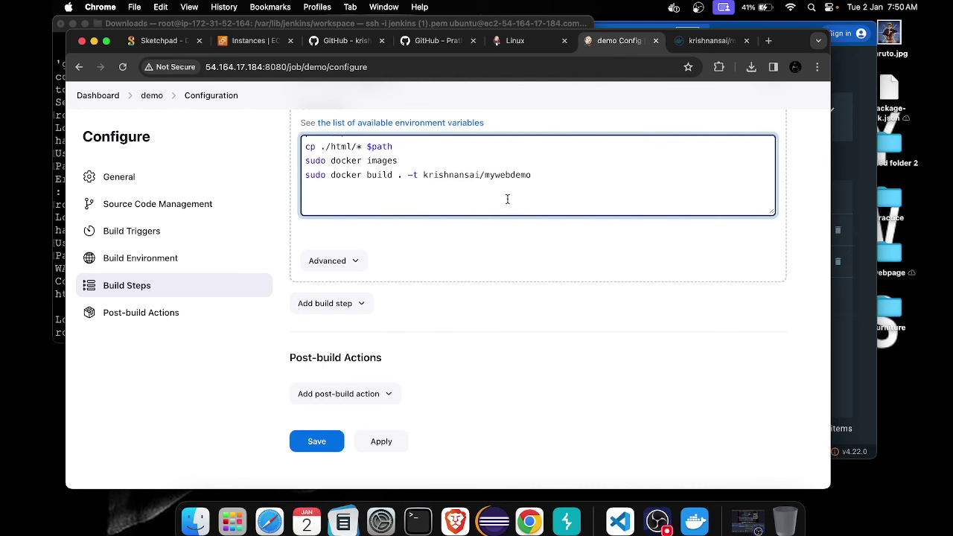
{"action": "left_click", "coordinate": [413, 150]}
{"action": "key", "text": "Return"}
{"action": "type", "text": "ls"}
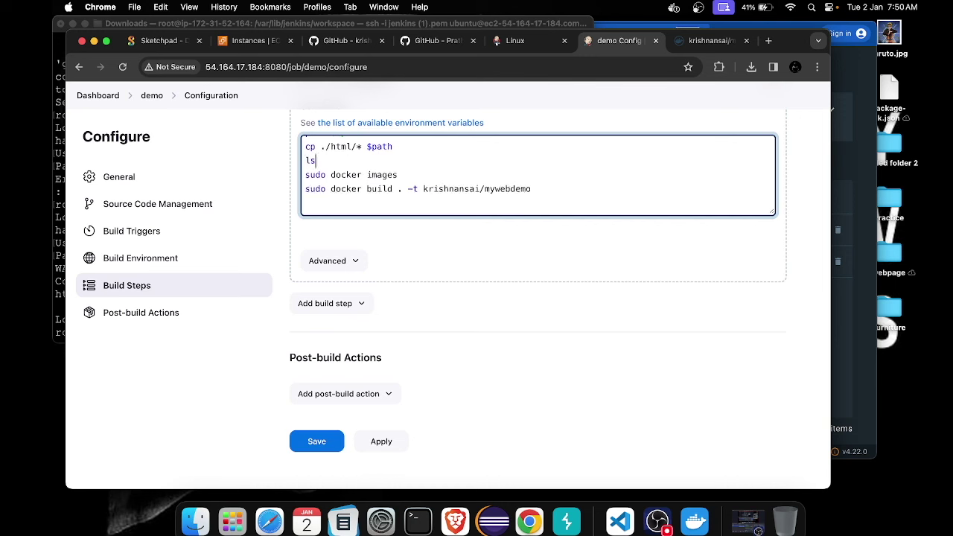
{"action": "left_click", "coordinate": [557, 189]}
{"action": "scroll", "coordinate": [538, 176], "scroll_direction": "down", "scroll_amount": 2}
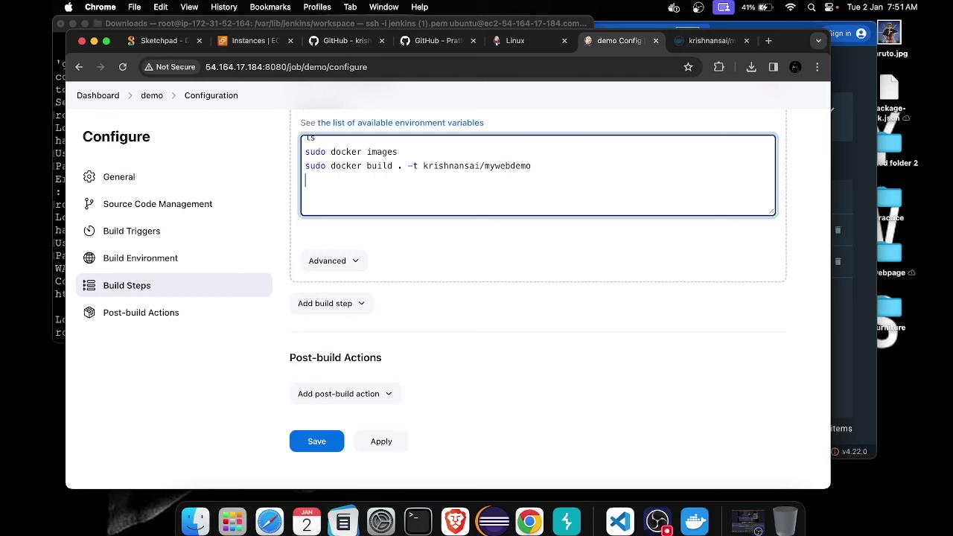
Step: Add the line 'sudo docker push krishnansai/mywebdemo' to the Execute shell script
{"action": "type", "text": "doc"}
{"action": "key", "text": "BackSpace"}
{"action": "key", "text": "BackSpace"}
{"action": "key", "text": "BackSpace"}
{"action": "type", "text": "sudo docker push"}
{"action": "left_click_drag", "start_coordinate": [422, 167], "coordinate": [537, 162]}
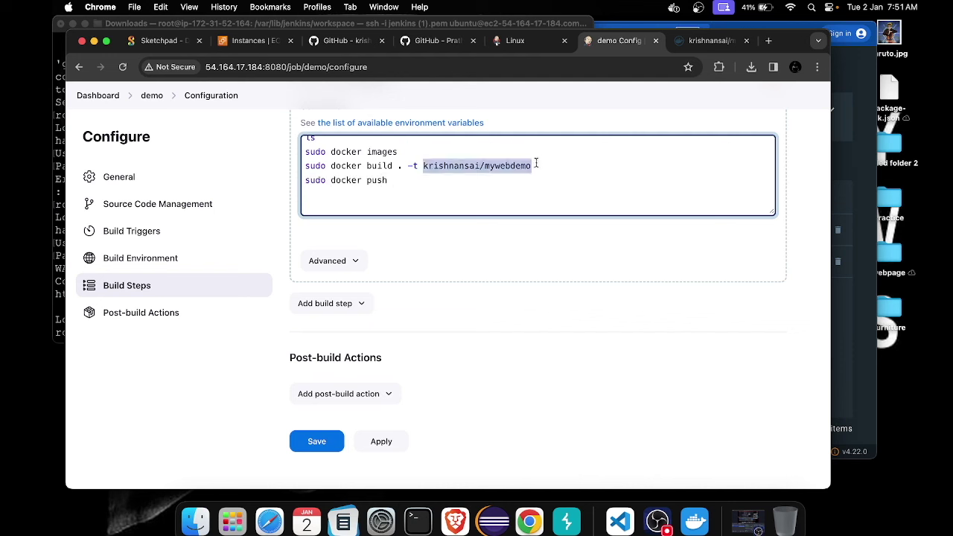
{"action": "right_click", "coordinate": [519, 163]}
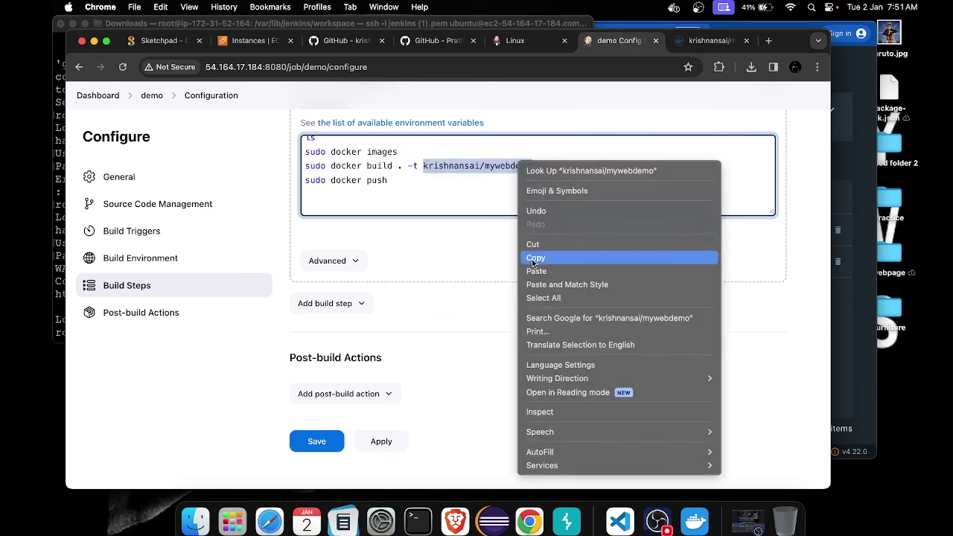
{"action": "left_click", "coordinate": [531, 259]}
{"action": "left_click", "coordinate": [406, 181]}
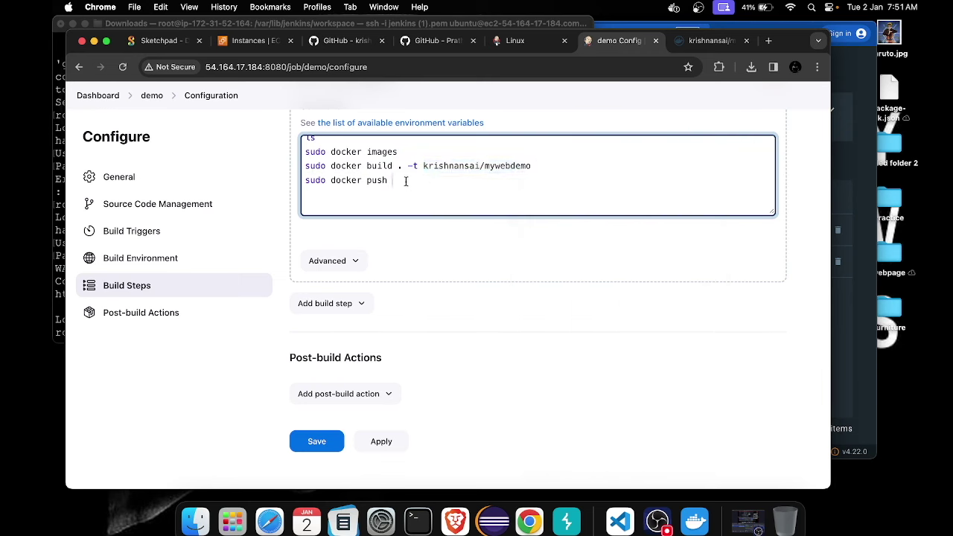
{"action": "right_click", "coordinate": [406, 181]}
{"action": "left_click", "coordinate": [425, 269]}
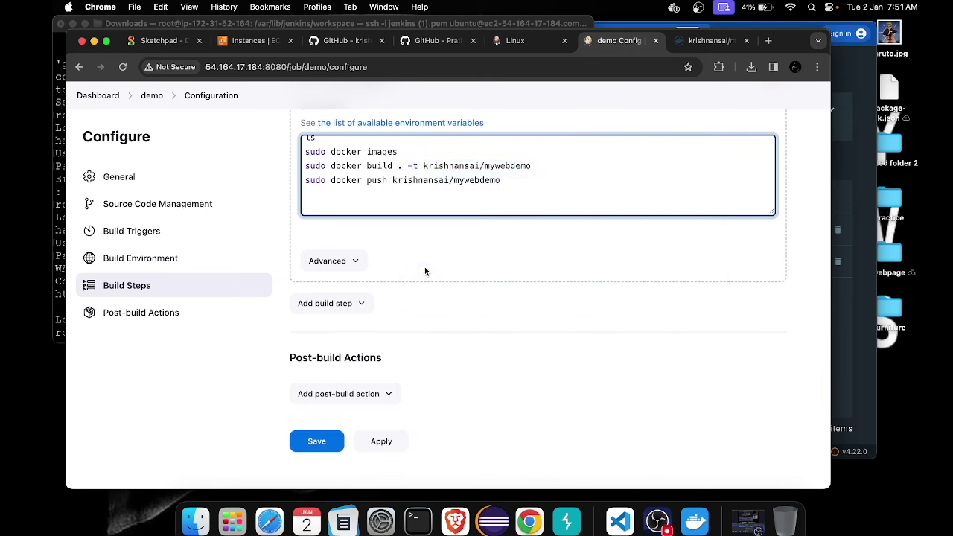
Step: Go to the Docker Hub repository page and dismiss its cookie consent notice
{"action": "left_click", "coordinate": [711, 40]}
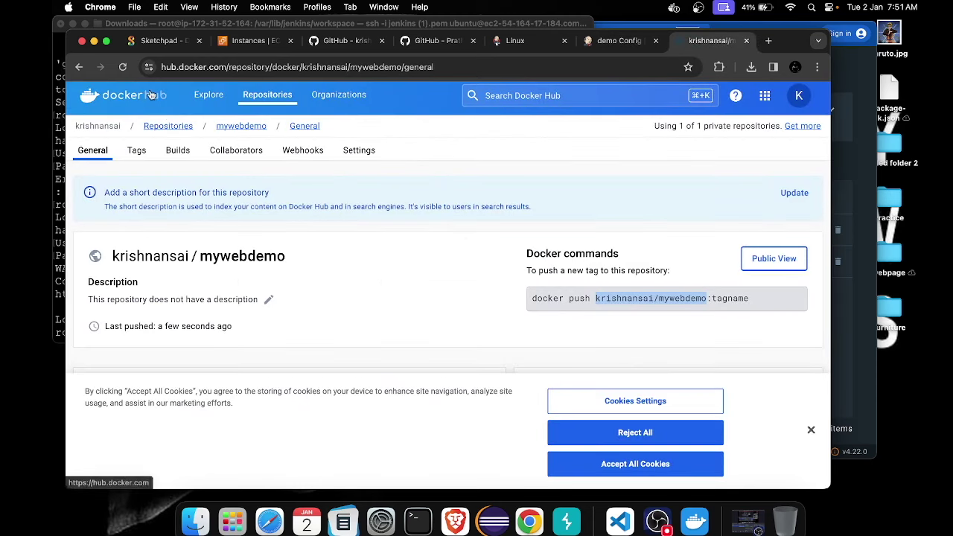
{"action": "left_click", "coordinate": [668, 436]}
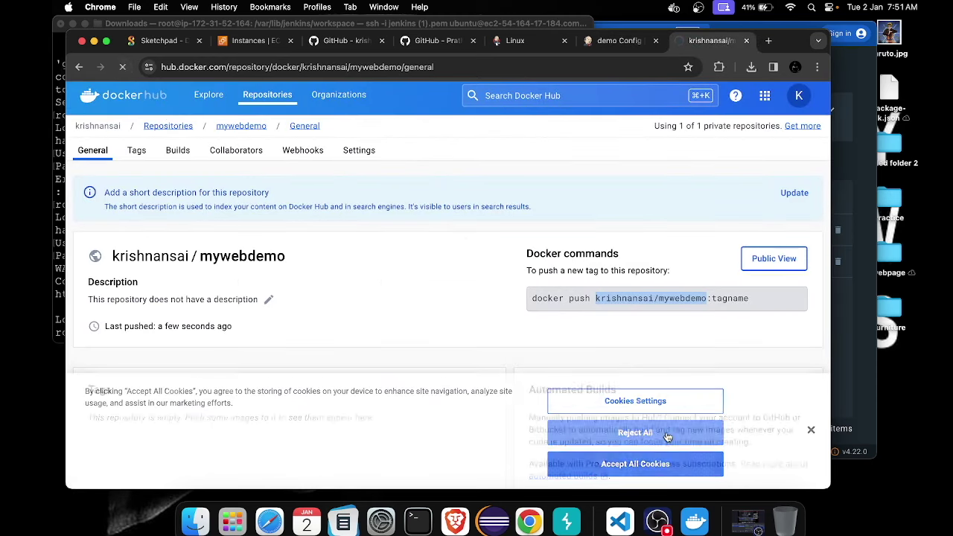
{"action": "scroll", "coordinate": [472, 398], "scroll_direction": "down", "scroll_amount": 1}
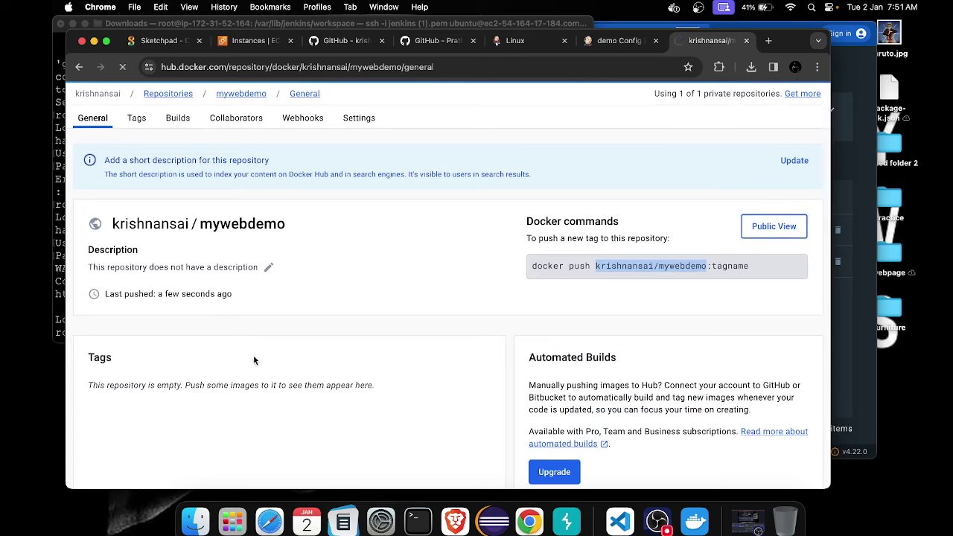
Step: Insert 'sudo docker images' after the docker build line and save the demo job configuration
{"action": "left_click", "coordinate": [615, 40]}
{"action": "scroll", "coordinate": [497, 169], "scroll_direction": "up", "scroll_amount": 3}
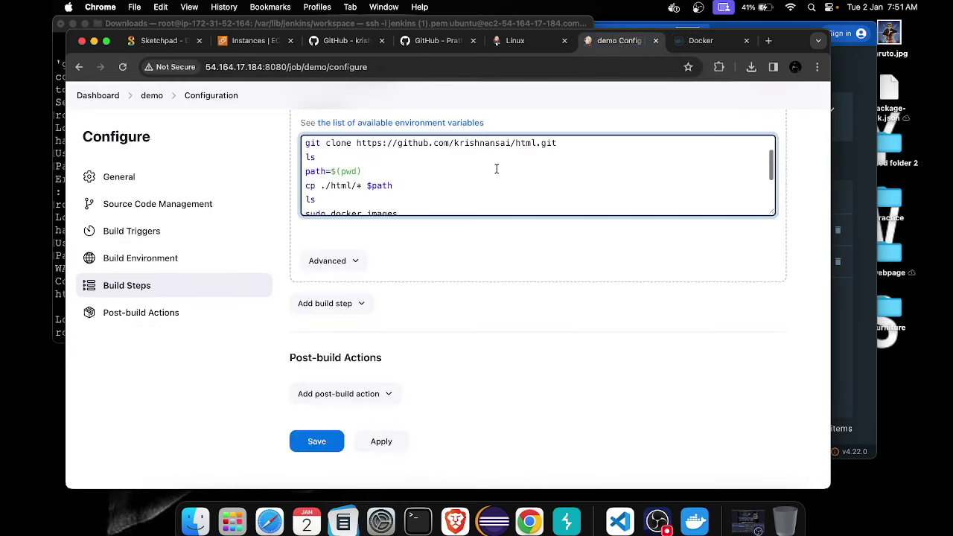
{"action": "scroll", "coordinate": [497, 169], "scroll_direction": "up", "scroll_amount": 2}
{"action": "scroll", "coordinate": [496, 169], "scroll_direction": "down", "scroll_amount": 3}
{"action": "scroll", "coordinate": [496, 169], "scroll_direction": "down", "scroll_amount": 3}
{"action": "left_click", "coordinate": [400, 157]}
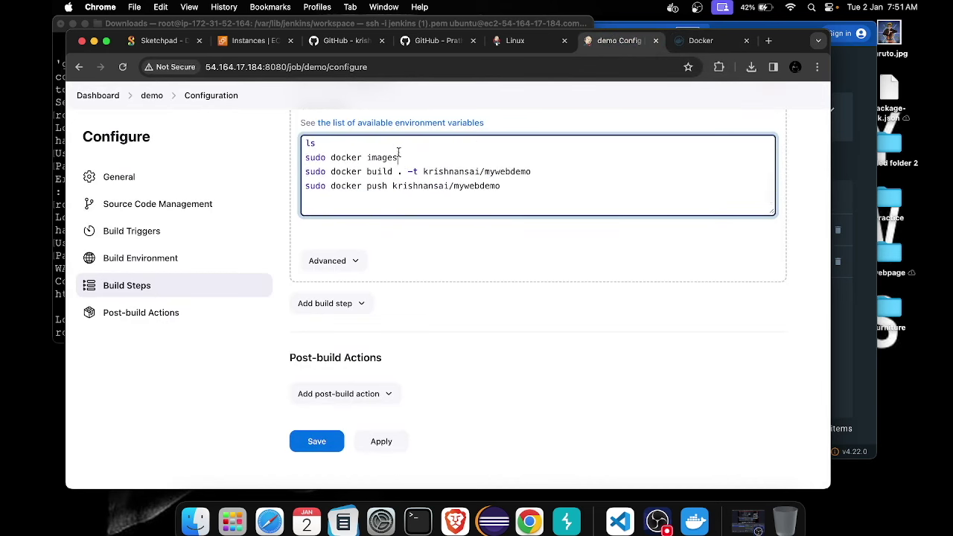
{"action": "left_click", "coordinate": [561, 174]}
{"action": "key", "text": "Return"}
{"action": "type", "text": "sudo docker images"}
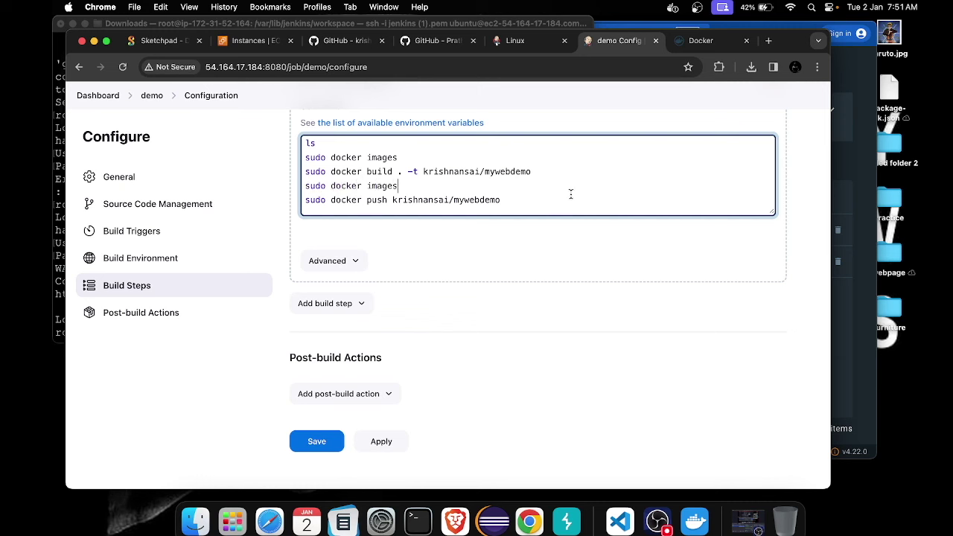
{"action": "scroll", "coordinate": [571, 194], "scroll_direction": "up", "scroll_amount": 6}
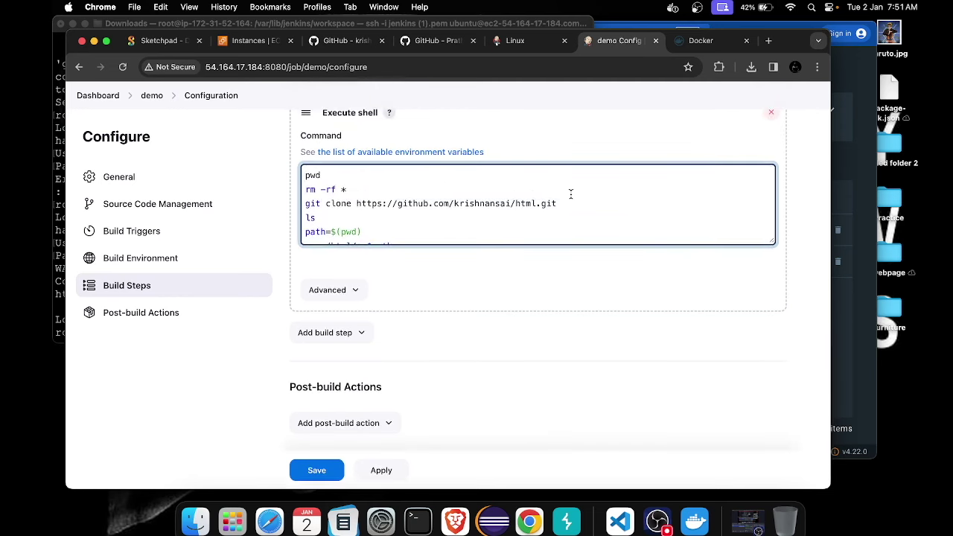
{"action": "left_click", "coordinate": [312, 477]}
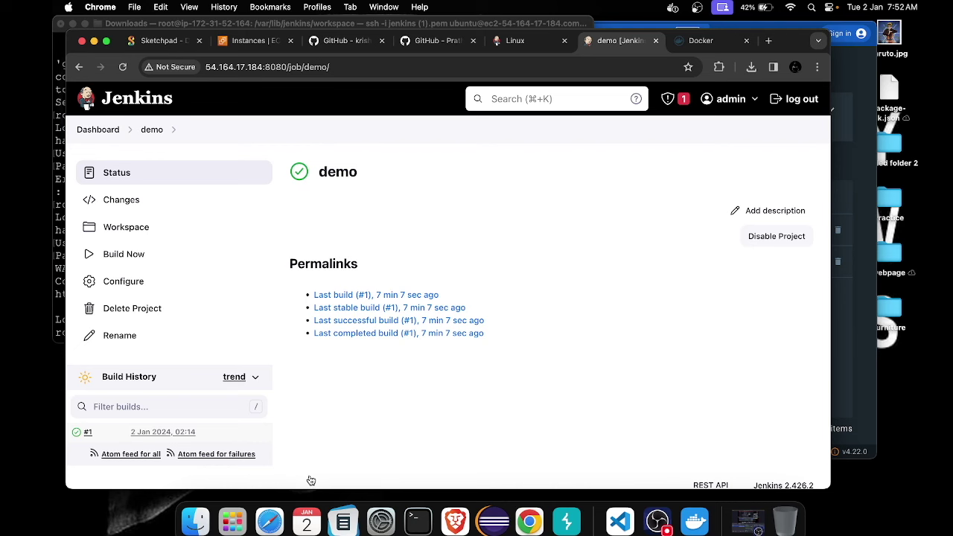
Step: Enable Build periodically with the schedule '* 9 * * *' for the demo job and save
{"action": "left_click", "coordinate": [110, 279]}
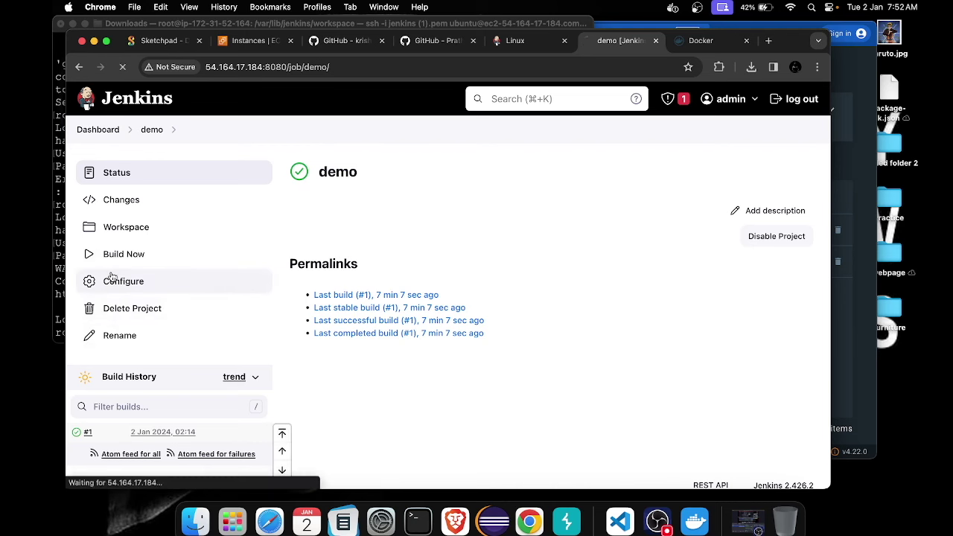
{"action": "scroll", "coordinate": [406, 294], "scroll_direction": "down", "scroll_amount": 10}
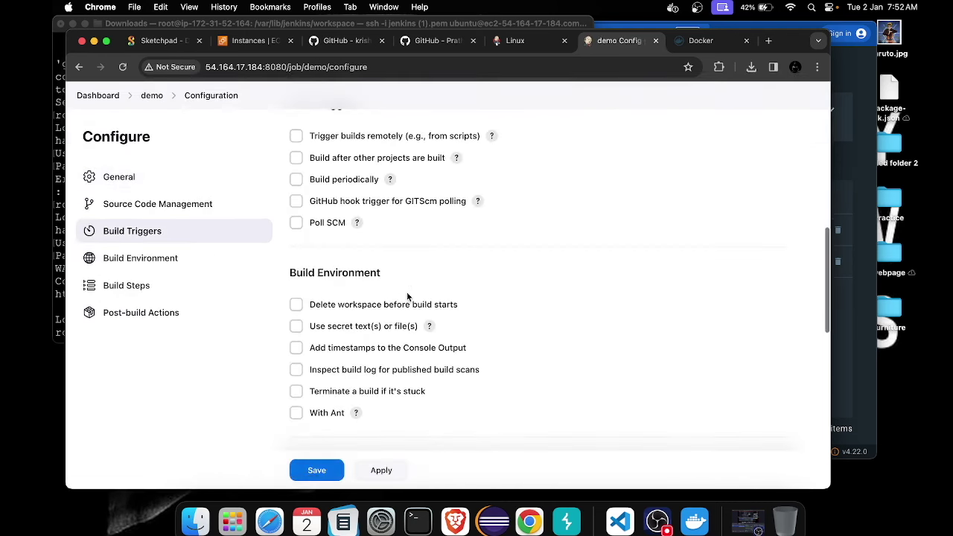
{"action": "scroll", "coordinate": [406, 294], "scroll_direction": "up", "scroll_amount": 1}
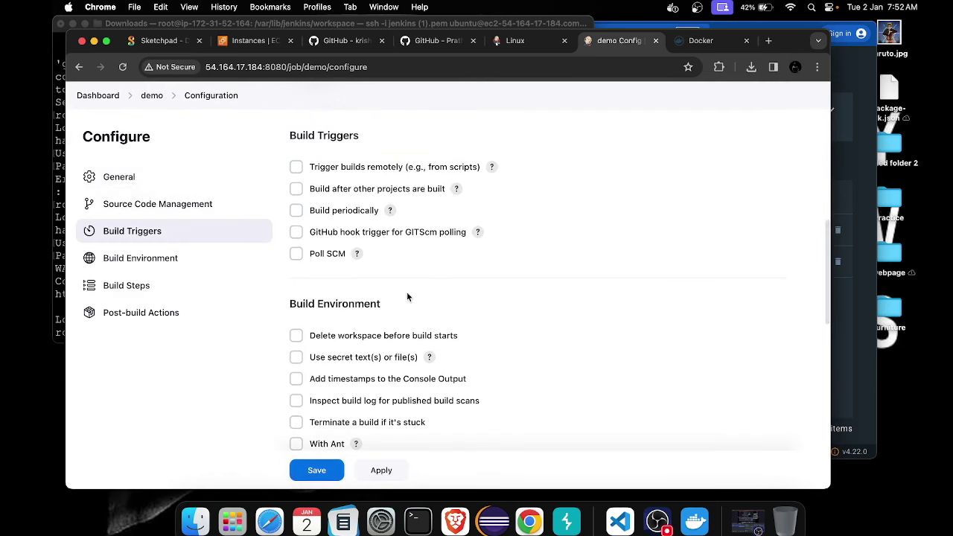
{"action": "left_click", "coordinate": [296, 211]}
{"action": "left_click", "coordinate": [361, 263]}
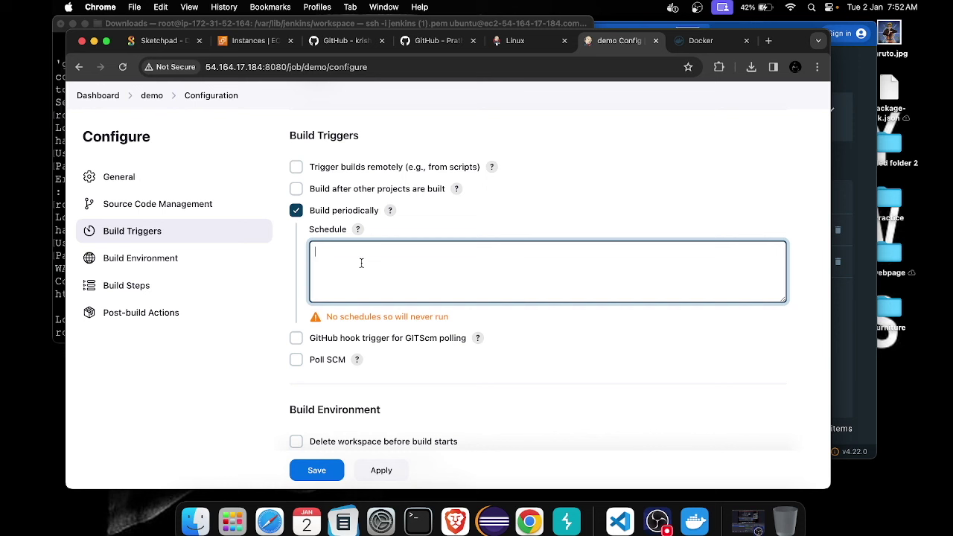
{"action": "type", "text": "* 9 * *"}
{"action": "scroll", "coordinate": [536, 283], "scroll_direction": "down", "scroll_amount": 10}
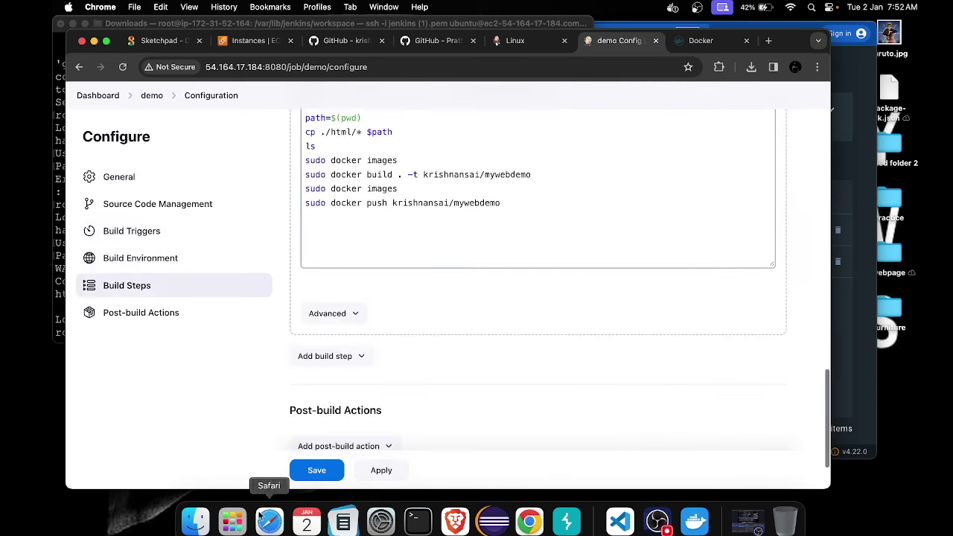
{"action": "left_click", "coordinate": [316, 470]}
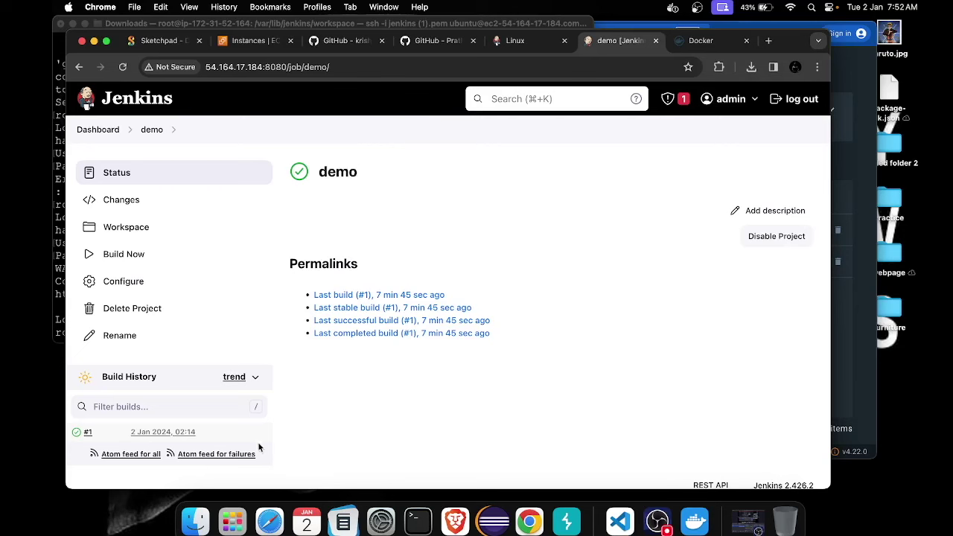
Step: Trigger a new build of the demo job and open build #2's page once it finishes
{"action": "left_click", "coordinate": [115, 254]}
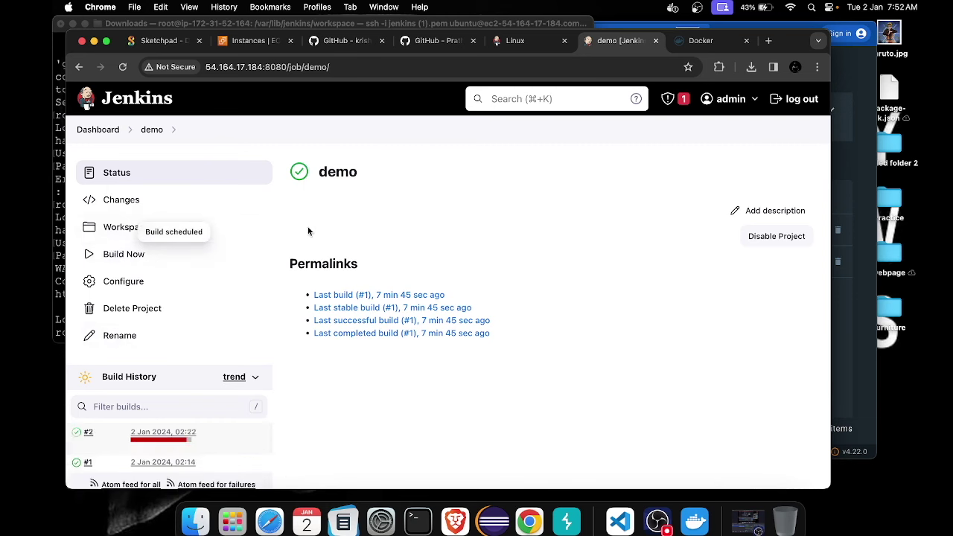
{"action": "scroll", "coordinate": [308, 230], "scroll_direction": "down", "scroll_amount": 2}
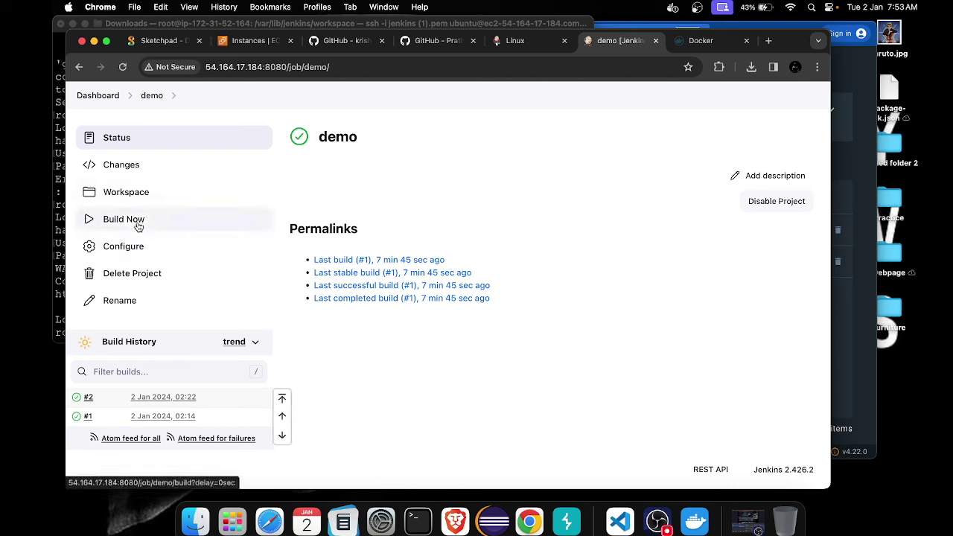
{"action": "left_click", "coordinate": [88, 398]}
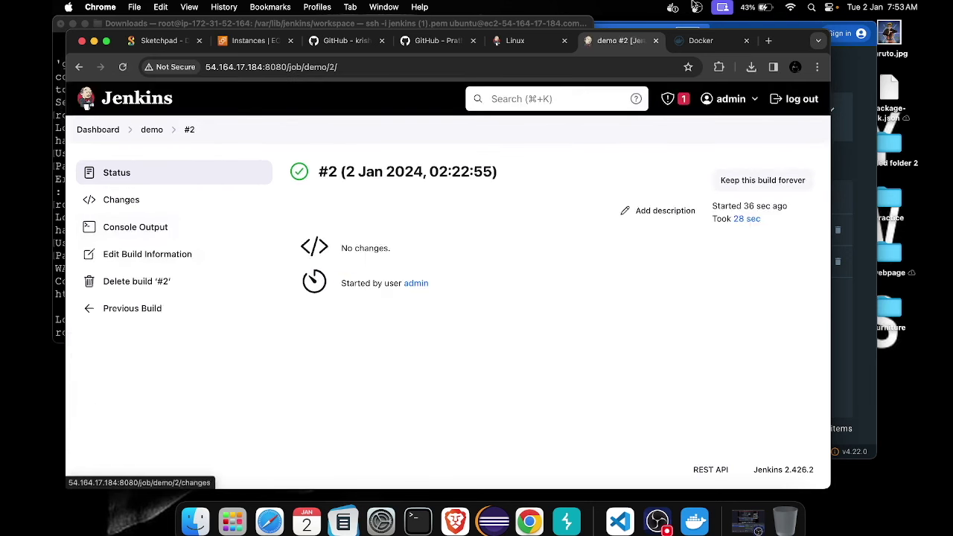
Step: Reload Docker Hub's mywebdemo page to check the freshly pushed latest tag, then return to build #2
{"action": "left_click", "coordinate": [699, 41]}
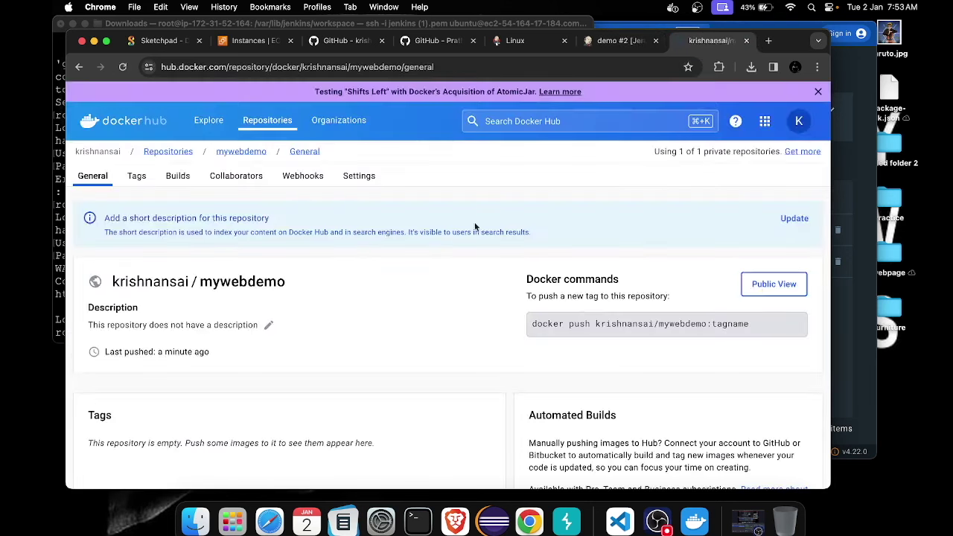
{"action": "scroll", "coordinate": [239, 276], "scroll_direction": "down", "scroll_amount": 5}
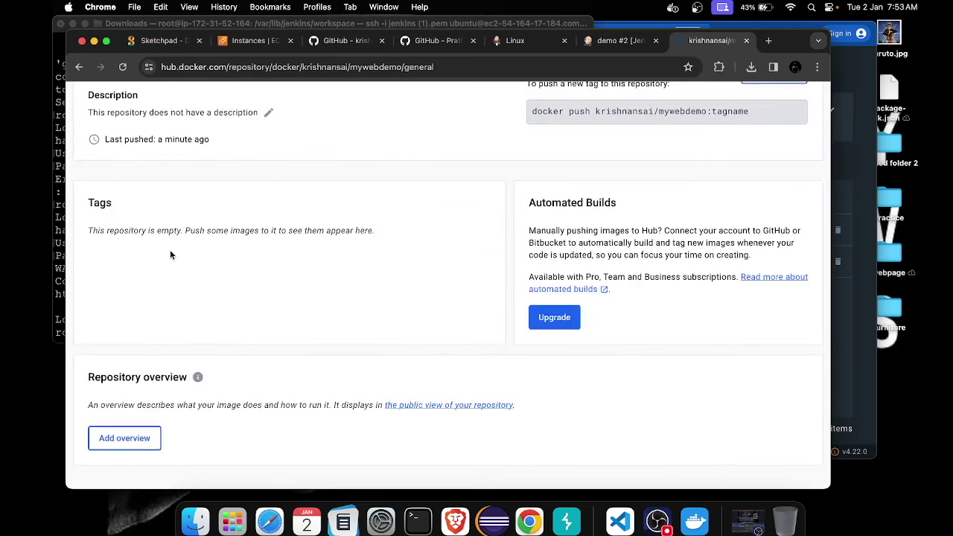
{"action": "scroll", "coordinate": [246, 253], "scroll_direction": "up", "scroll_amount": 2}
{"action": "key", "text": "super+r"}
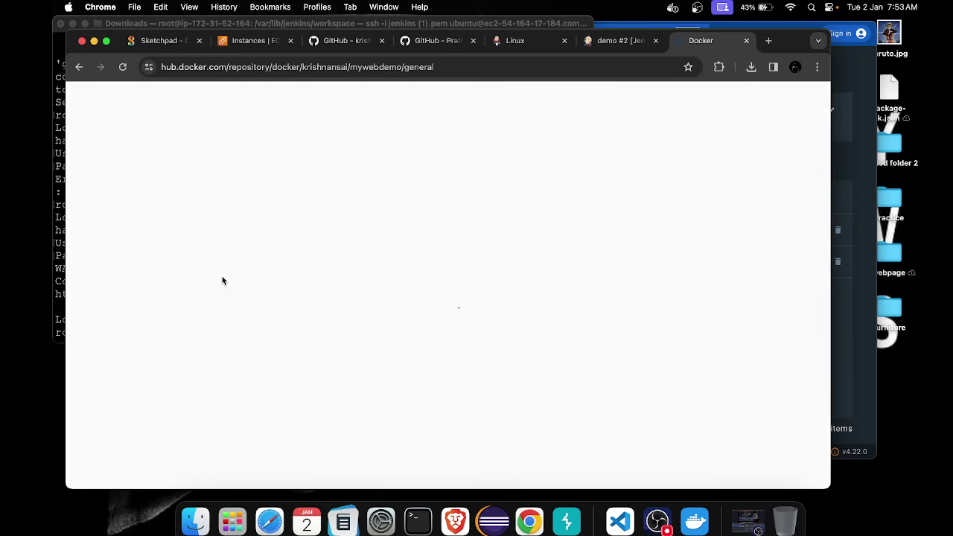
{"action": "scroll", "coordinate": [222, 279], "scroll_direction": "down", "scroll_amount": 4}
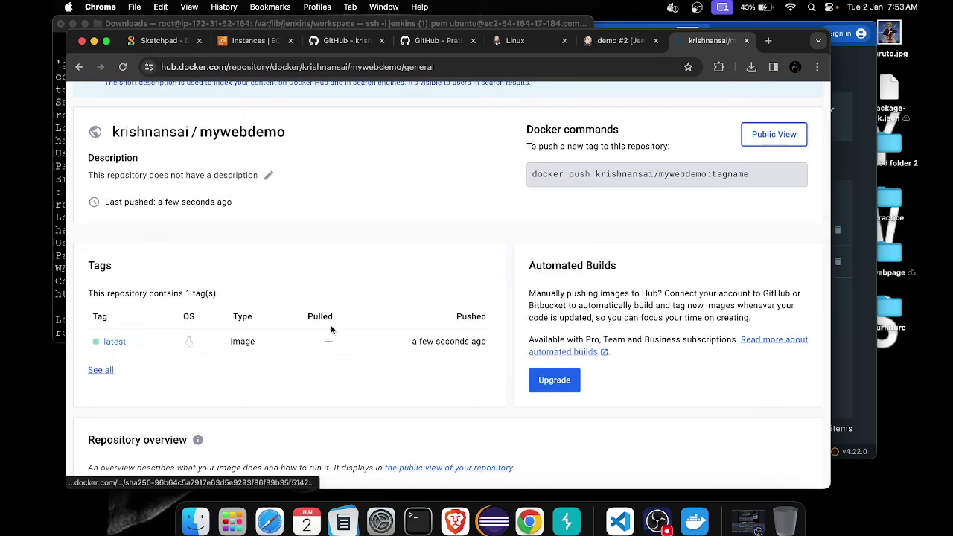
{"action": "mouse_move", "coordinate": [429, 341]}
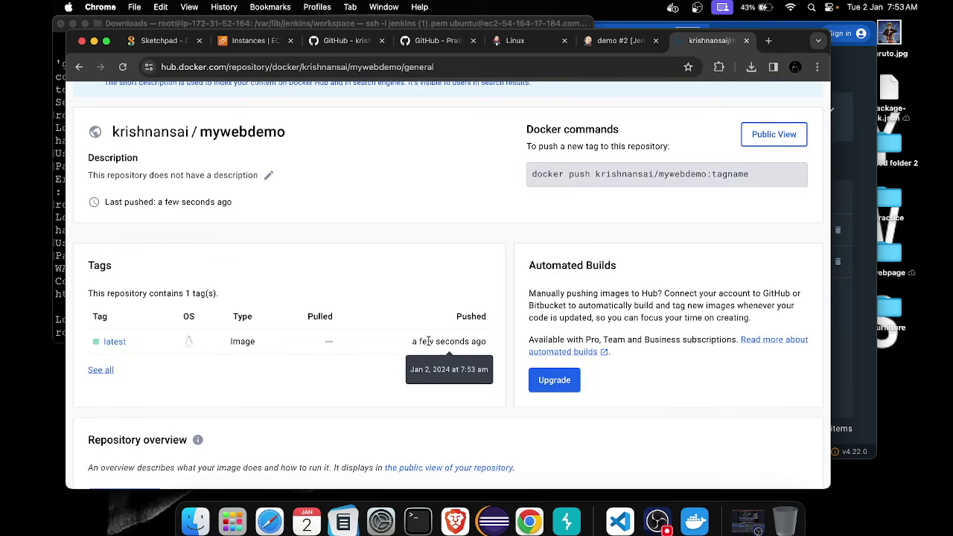
{"action": "left_click", "coordinate": [614, 41]}
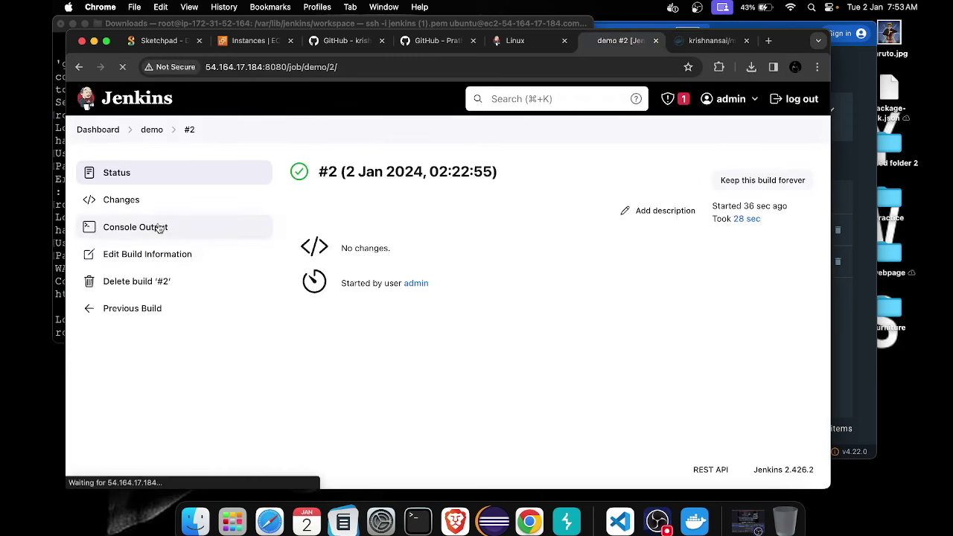
Step: Open build #2's console output and highlight the workspace path, rm -rf cleanup and git clone lines
{"action": "left_click", "coordinate": [159, 228]}
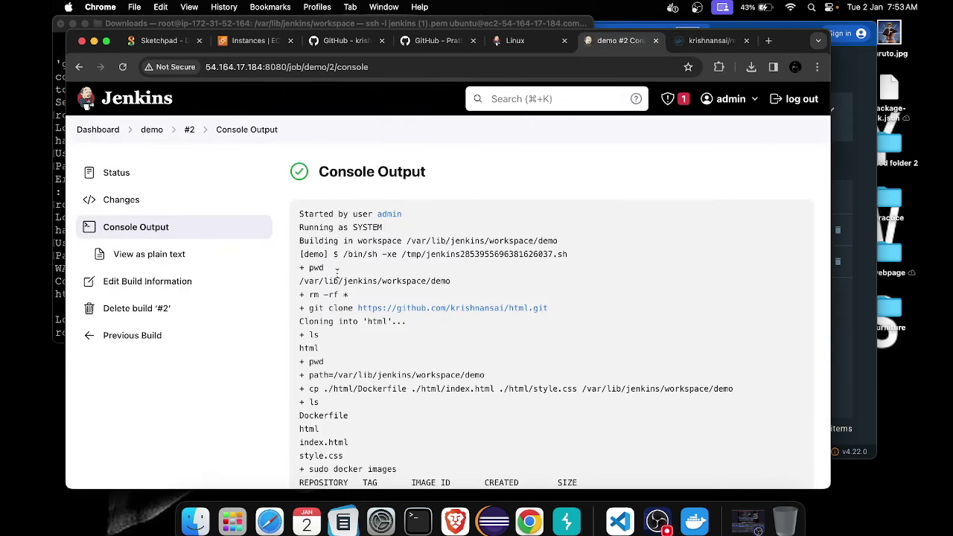
{"action": "left_click_drag", "start_coordinate": [301, 280], "coordinate": [463, 286]}
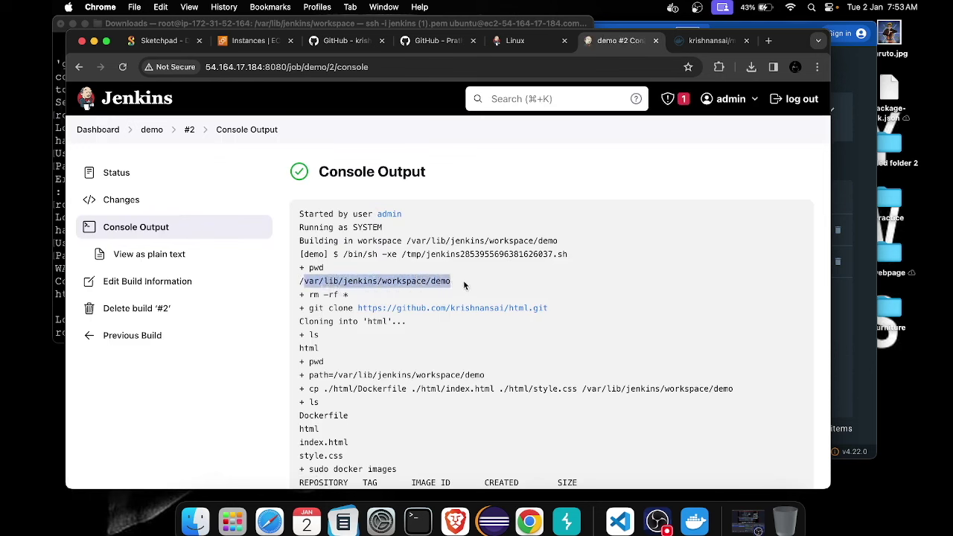
{"action": "left_click", "coordinate": [460, 286]}
{"action": "left_click_drag", "start_coordinate": [309, 294], "coordinate": [387, 298]}
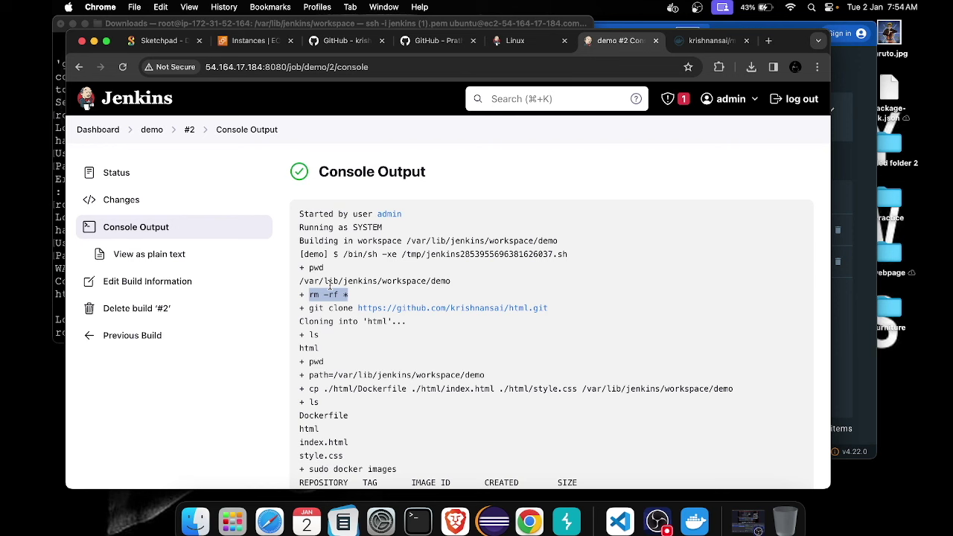
{"action": "triple_click", "coordinate": [313, 309]}
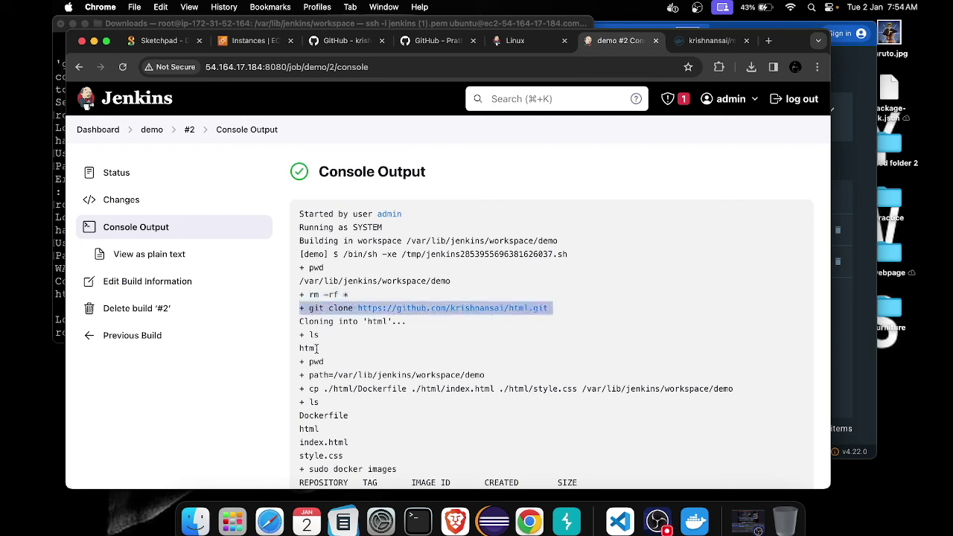
Step: Highlight the cloned html folder, the path assignment and the file copy commands in the log
{"action": "left_click_drag", "start_coordinate": [320, 348], "coordinate": [301, 348]}
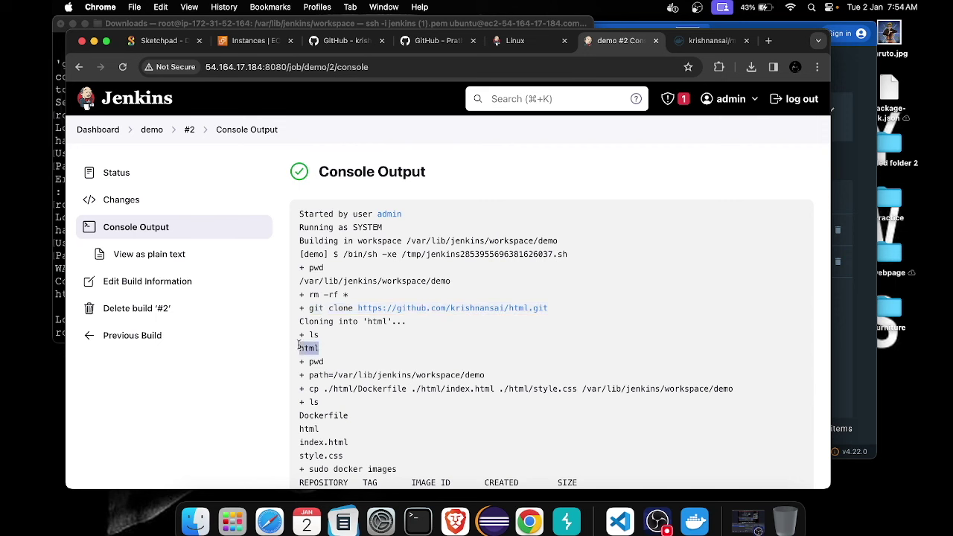
{"action": "left_click_drag", "start_coordinate": [309, 375], "coordinate": [491, 376]}
{"action": "left_click", "coordinate": [492, 376]}
{"action": "scroll", "coordinate": [490, 372], "scroll_direction": "down", "scroll_amount": 2}
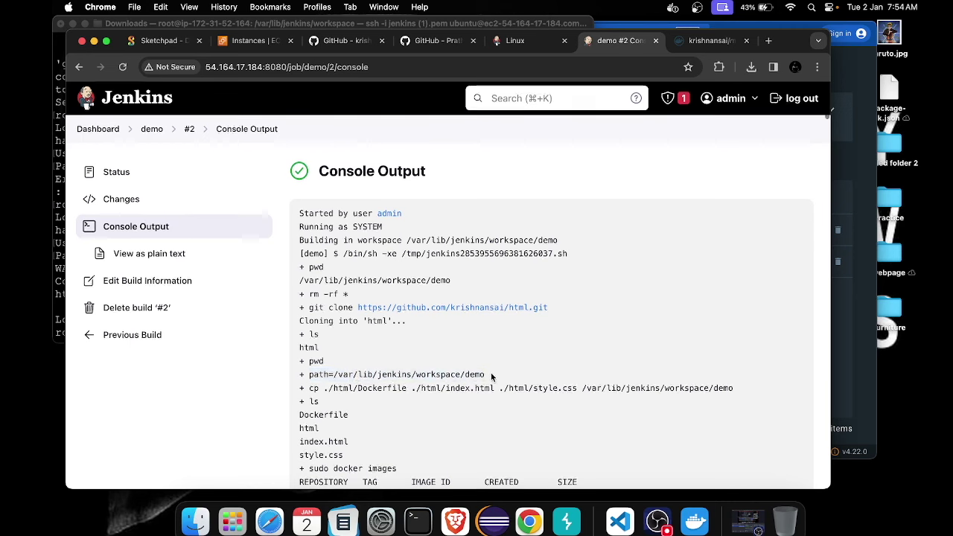
{"action": "left_click_drag", "start_coordinate": [308, 345], "coordinate": [412, 344]}
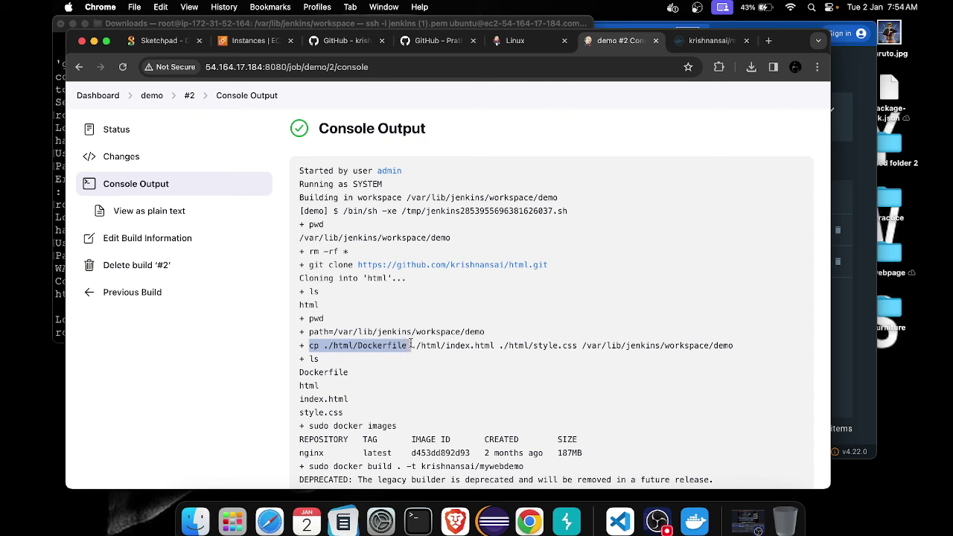
{"action": "triple_click", "coordinate": [410, 344]}
{"action": "left_click", "coordinate": [410, 344]}
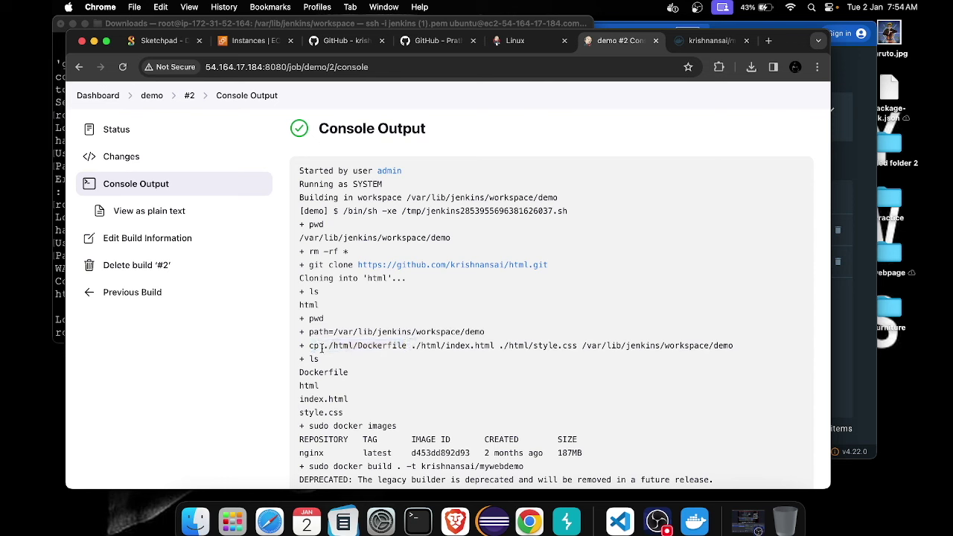
{"action": "scroll", "coordinate": [316, 358], "scroll_direction": "down", "scroll_amount": 1}
{"action": "left_click_drag", "start_coordinate": [298, 351], "coordinate": [374, 394]}
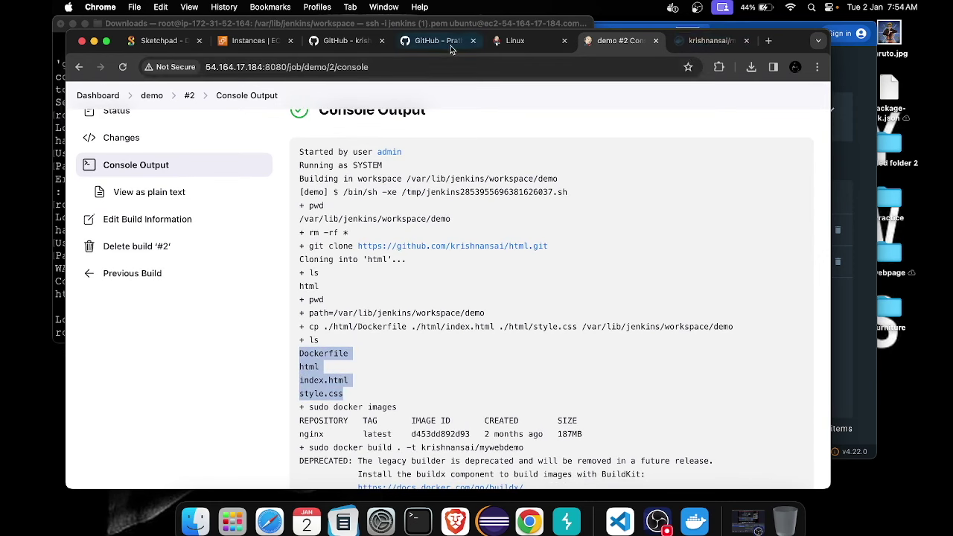
Step: View the html repository's files on GitHub, then return to build #2's console log
{"action": "left_click", "coordinate": [347, 43]}
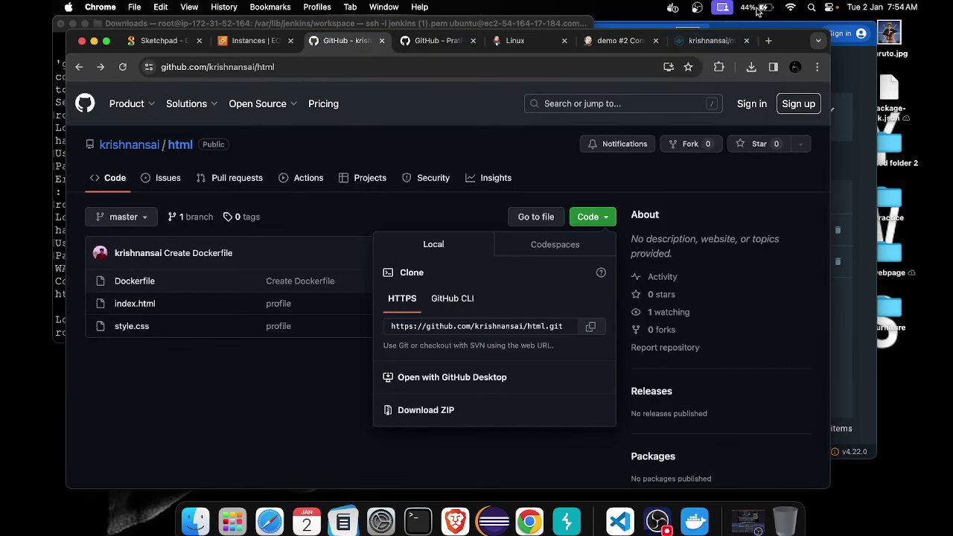
{"action": "left_click", "coordinate": [615, 43]}
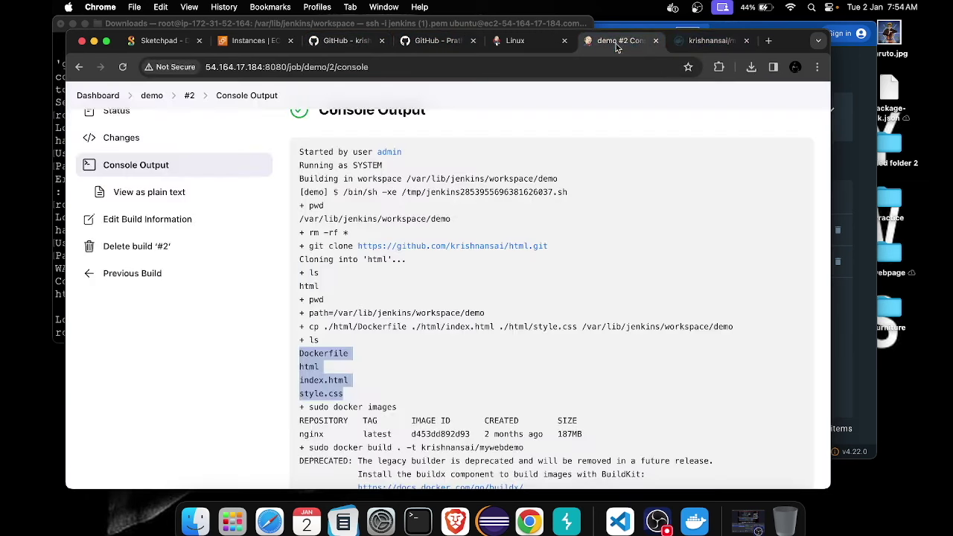
{"action": "left_click", "coordinate": [349, 388]}
{"action": "scroll", "coordinate": [350, 388], "scroll_direction": "down", "scroll_amount": 3}
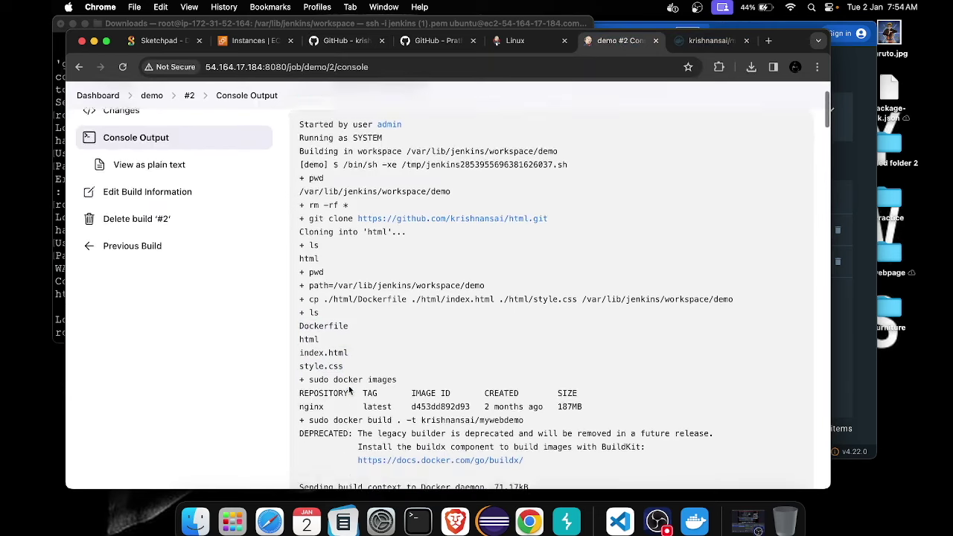
Step: Highlight the first docker images listing, the existing nginx image and the docker build command
{"action": "left_click_drag", "start_coordinate": [308, 297], "coordinate": [397, 296]}
{"action": "left_click_drag", "start_coordinate": [299, 325], "coordinate": [328, 322]}
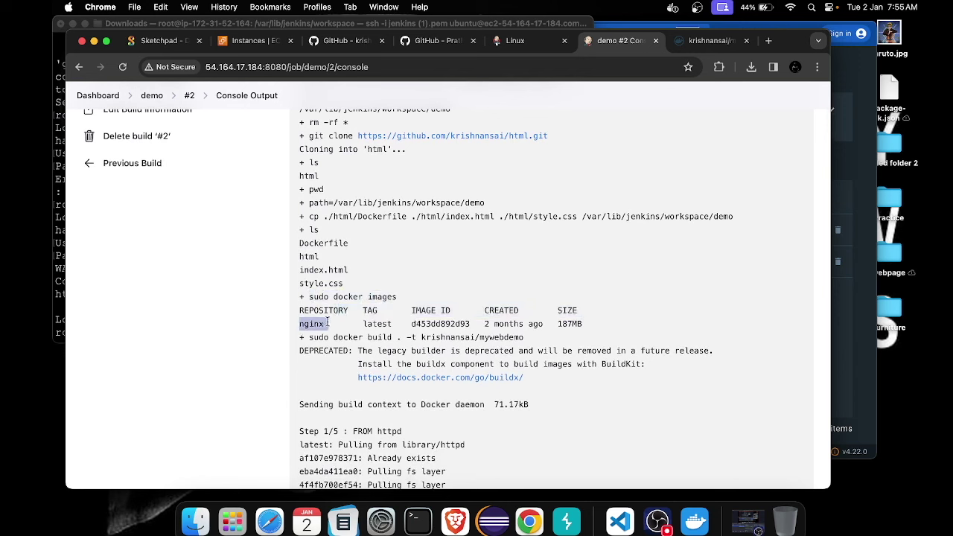
{"action": "left_click", "coordinate": [328, 322]}
{"action": "left_click_drag", "start_coordinate": [309, 338], "coordinate": [534, 341]}
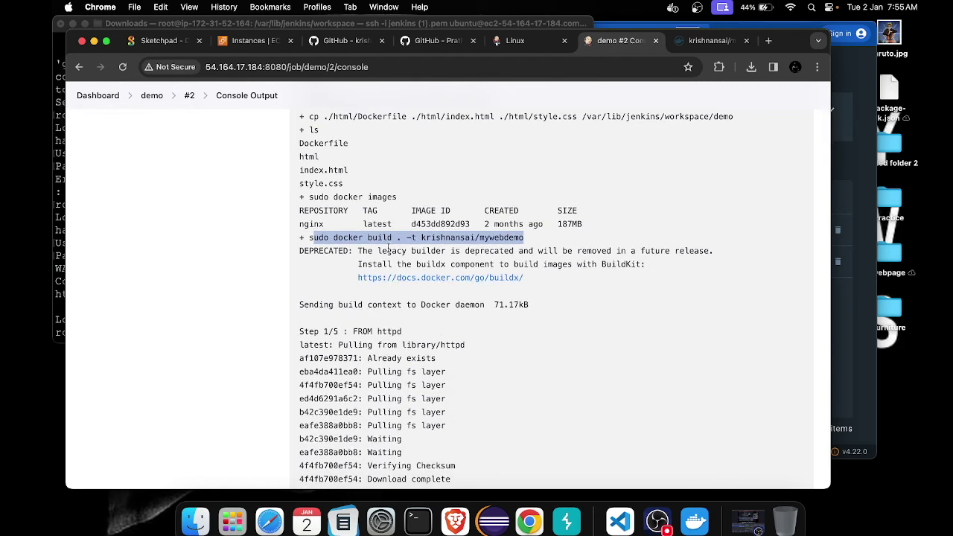
{"action": "scroll", "coordinate": [422, 309], "scroll_direction": "down", "scroll_amount": 5}
{"action": "scroll", "coordinate": [421, 309], "scroll_direction": "down", "scroll_amount": 5}
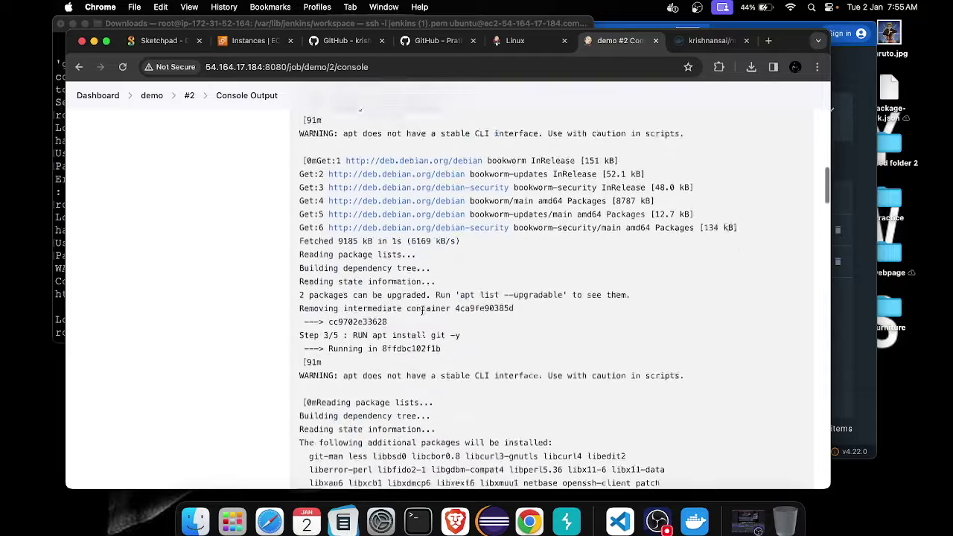
{"action": "scroll", "coordinate": [421, 311], "scroll_direction": "down", "scroll_amount": 8}
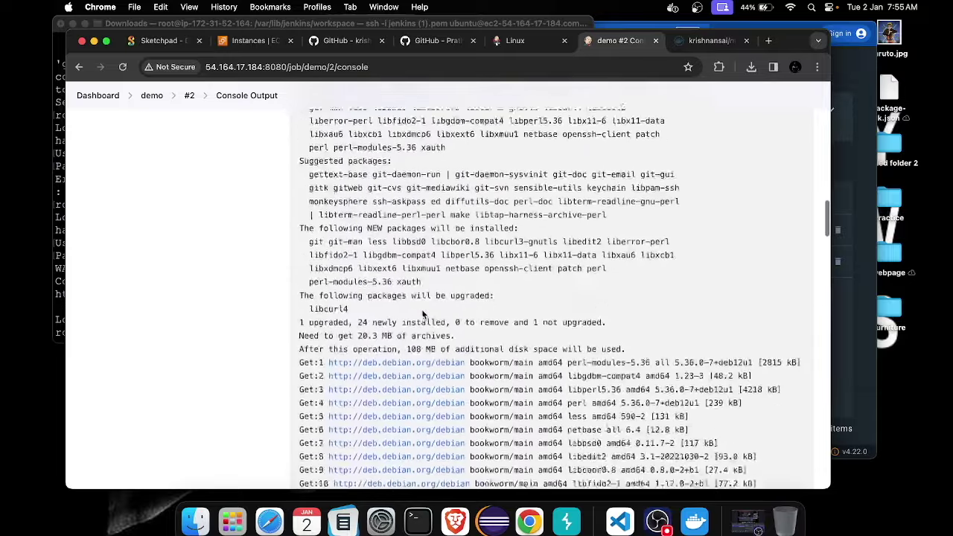
{"action": "scroll", "coordinate": [422, 315], "scroll_direction": "down", "scroll_amount": 10}
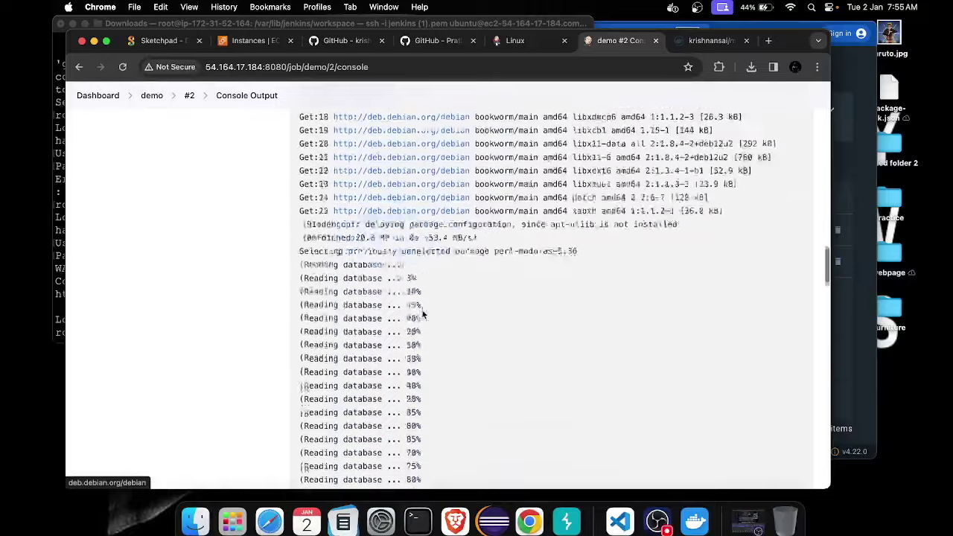
{"action": "scroll", "coordinate": [421, 312], "scroll_direction": "down", "scroll_amount": 10}
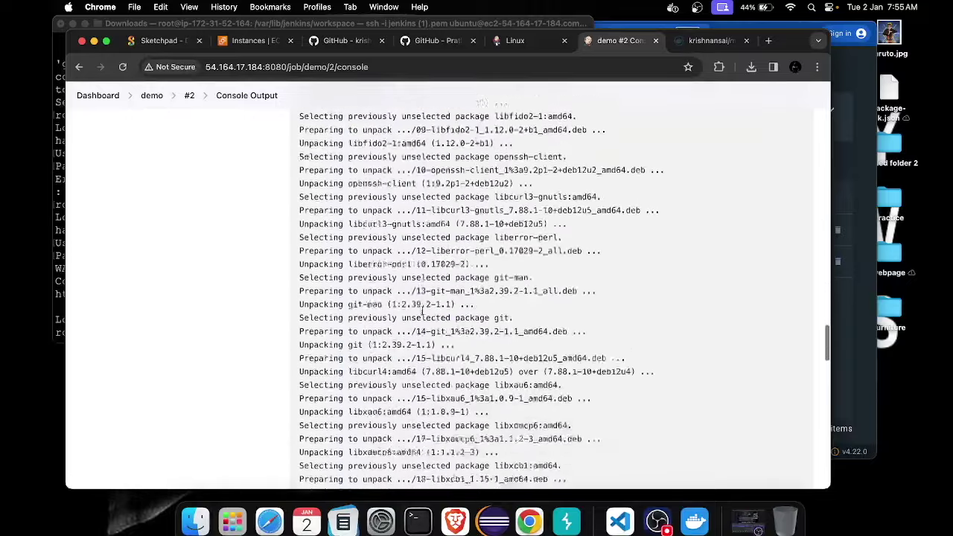
{"action": "scroll", "coordinate": [422, 314], "scroll_direction": "down", "scroll_amount": 10}
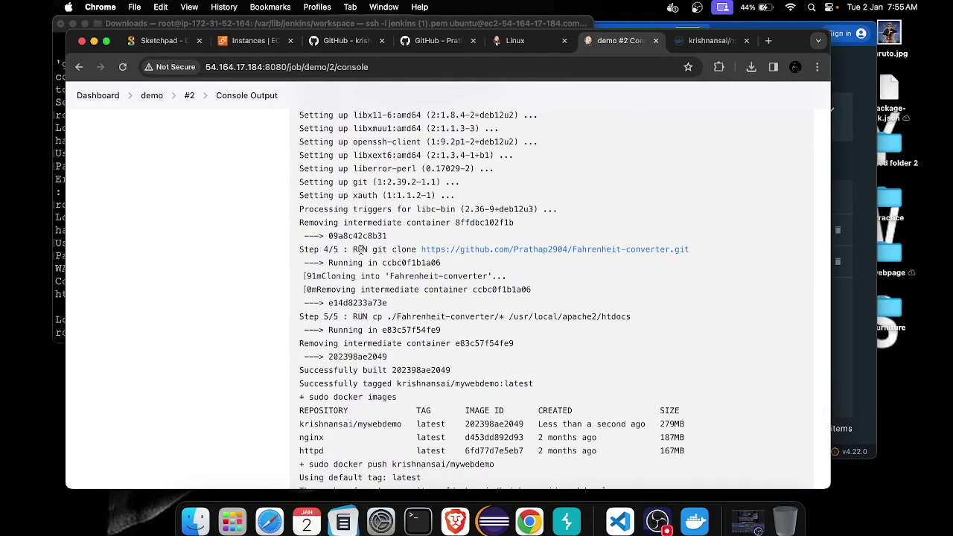
Step: Highlight build steps 4 and 5, then the new mywebdemo and httpd base image rows
{"action": "triple_click", "coordinate": [356, 249]}
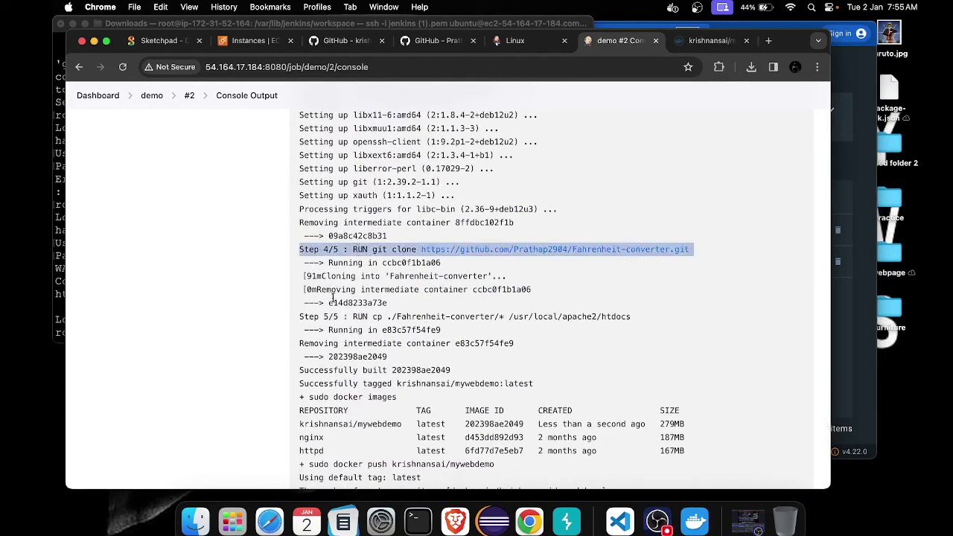
{"action": "triple_click", "coordinate": [333, 301]}
{"action": "triple_click", "coordinate": [372, 313]}
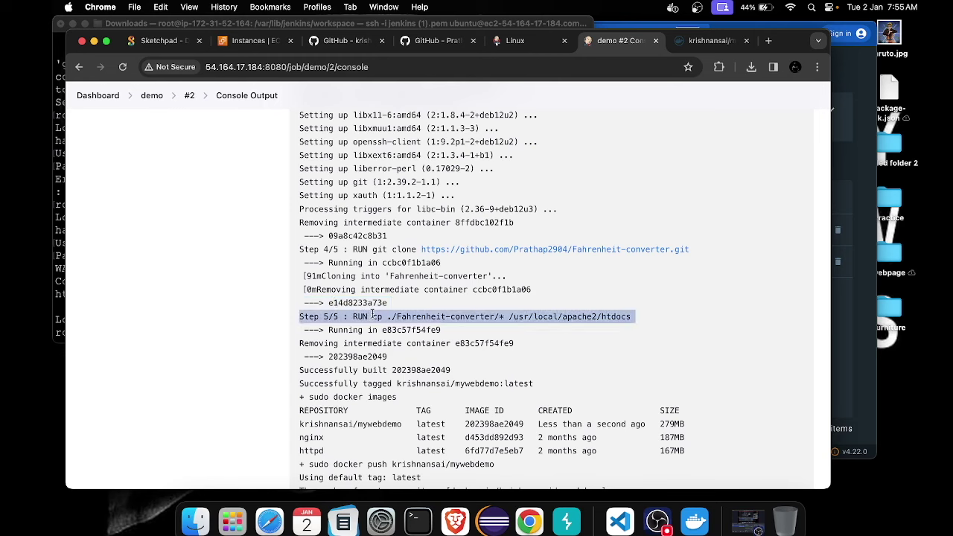
{"action": "scroll", "coordinate": [372, 316], "scroll_direction": "down", "scroll_amount": 5}
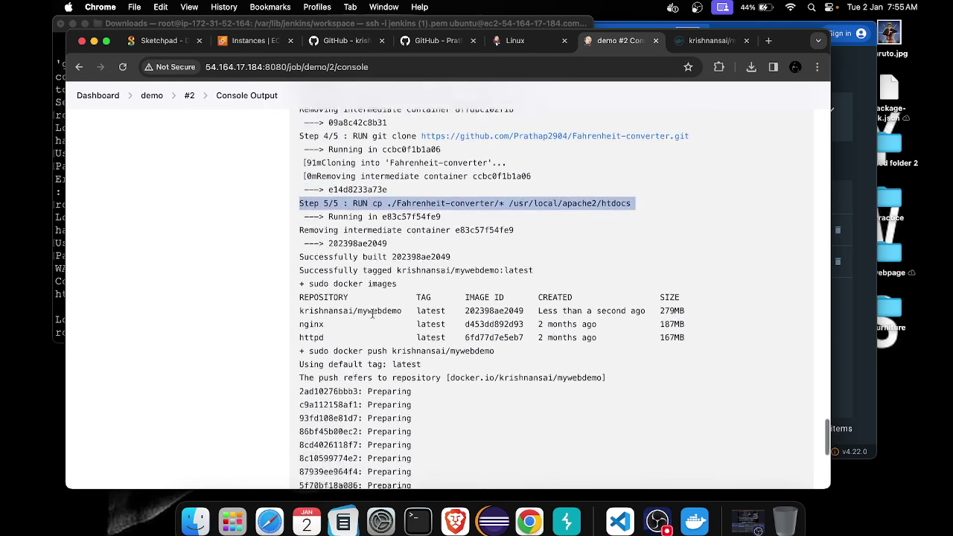
{"action": "left_click", "coordinate": [309, 270]}
{"action": "left_click_drag", "start_coordinate": [309, 268], "coordinate": [401, 271]}
{"action": "left_click", "coordinate": [400, 271]}
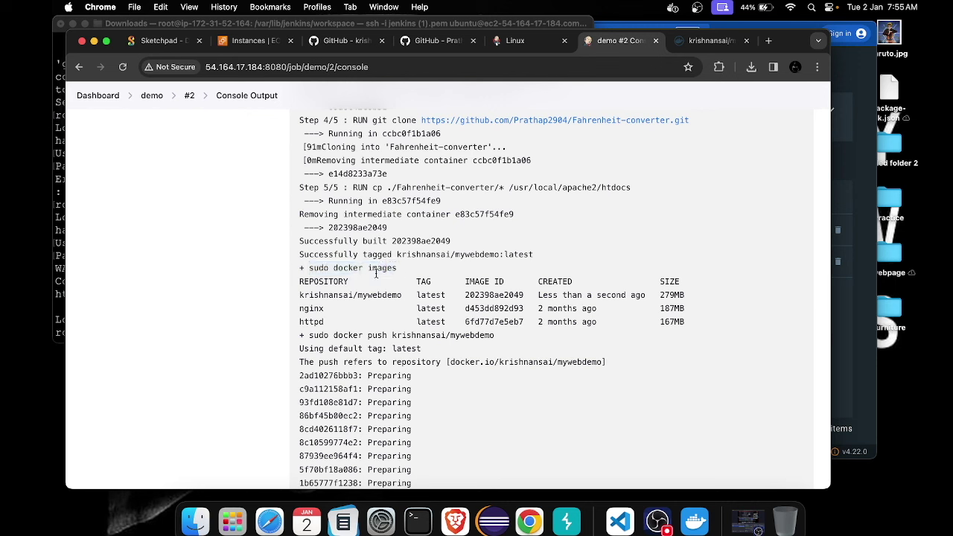
{"action": "triple_click", "coordinate": [322, 295]}
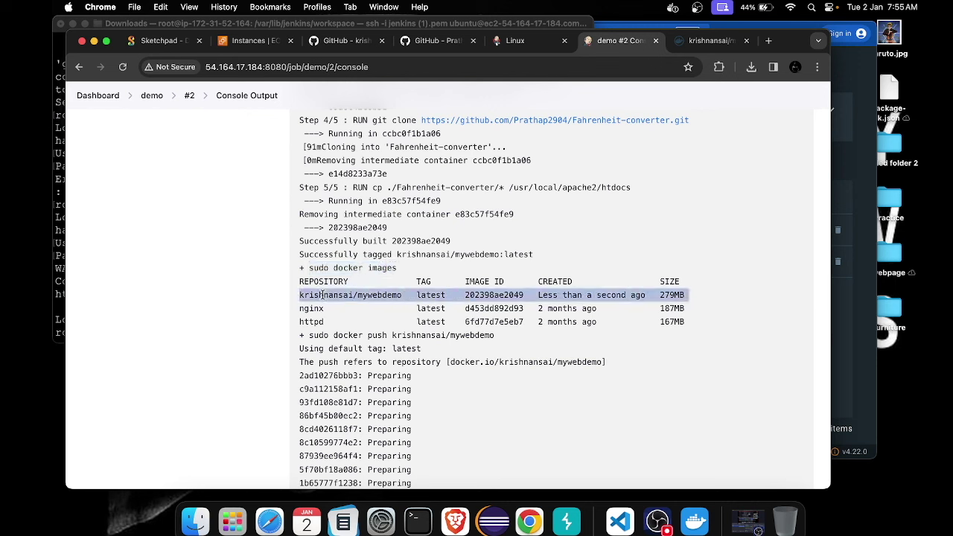
{"action": "double_click", "coordinate": [306, 322]}
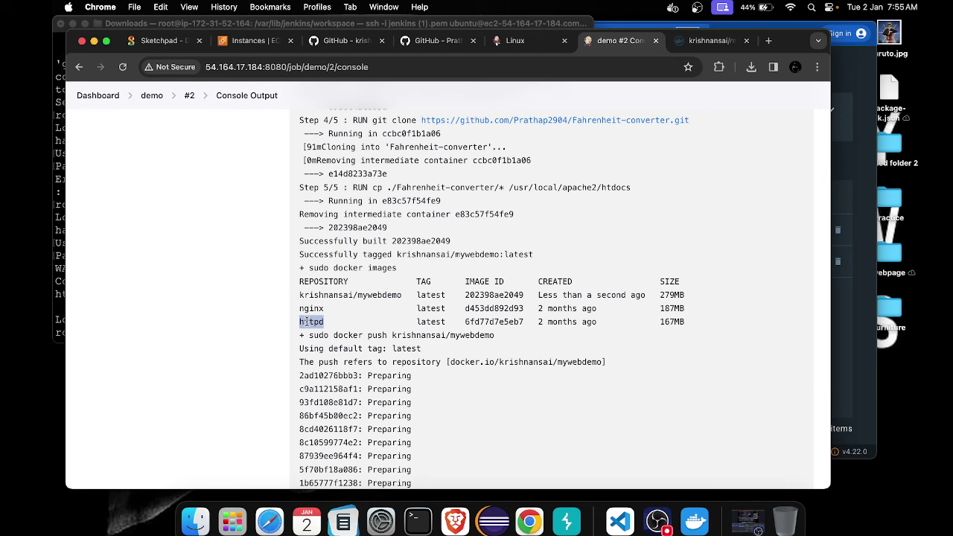
{"action": "triple_click", "coordinate": [309, 295]}
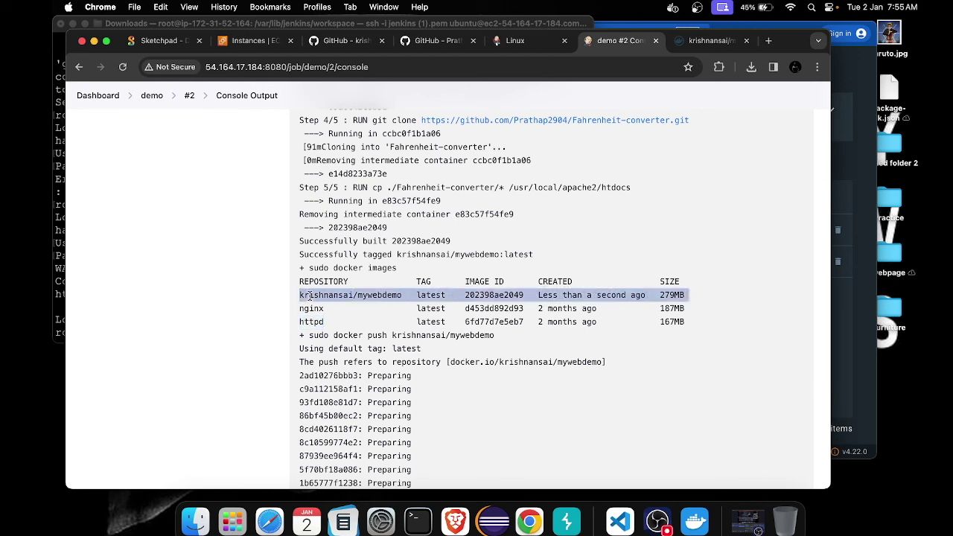
{"action": "left_click", "coordinate": [309, 294]}
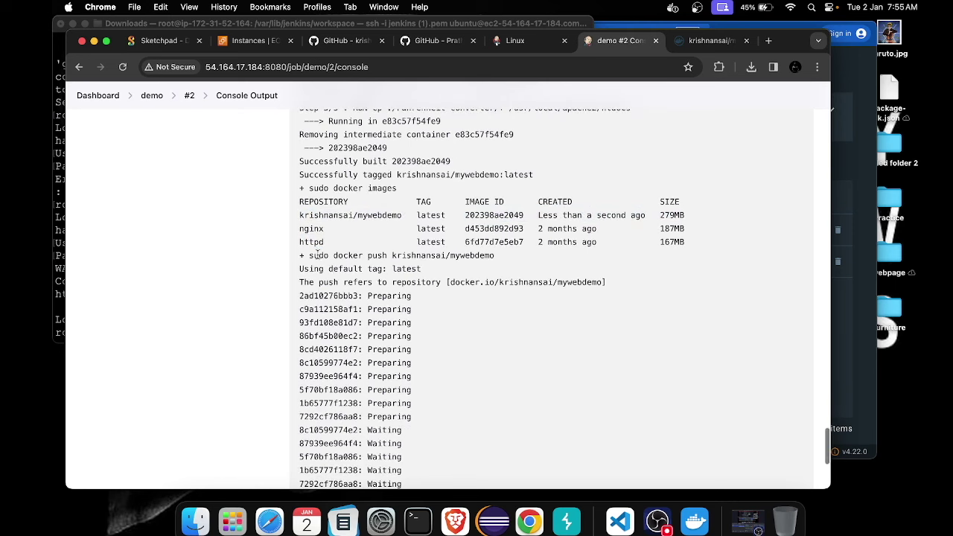
Step: Highlight the push's final digest line and the repository name in the push output
{"action": "left_click_drag", "start_coordinate": [309, 255], "coordinate": [475, 251]}
{"action": "triple_click", "coordinate": [355, 388]}
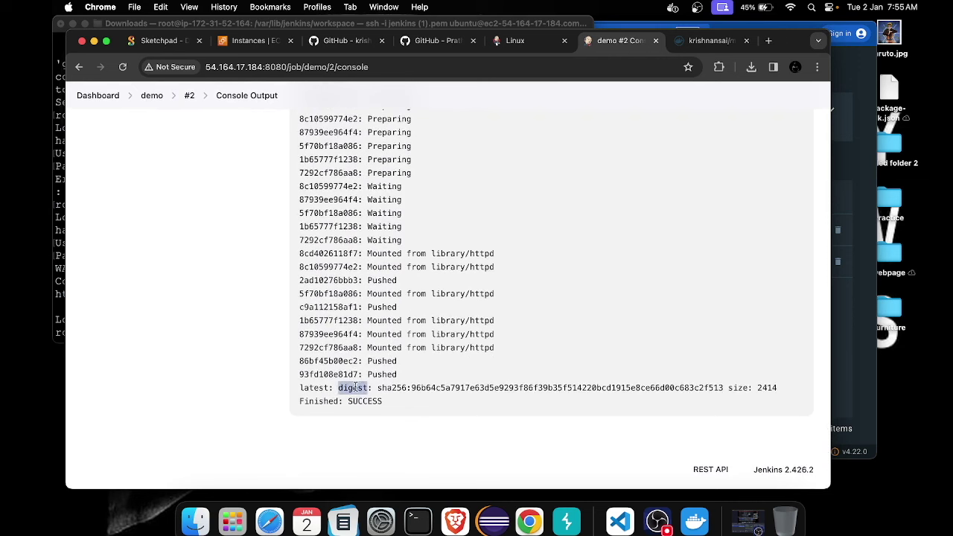
{"action": "double_click", "coordinate": [355, 388]}
{"action": "scroll", "coordinate": [356, 388], "scroll_direction": "up", "scroll_amount": 6}
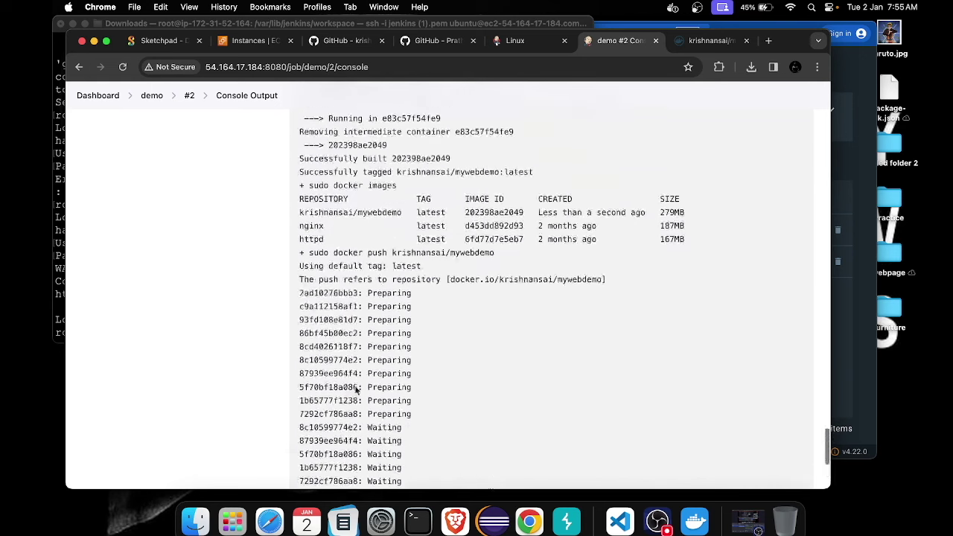
{"action": "left_click_drag", "start_coordinate": [528, 314], "coordinate": [592, 315]}
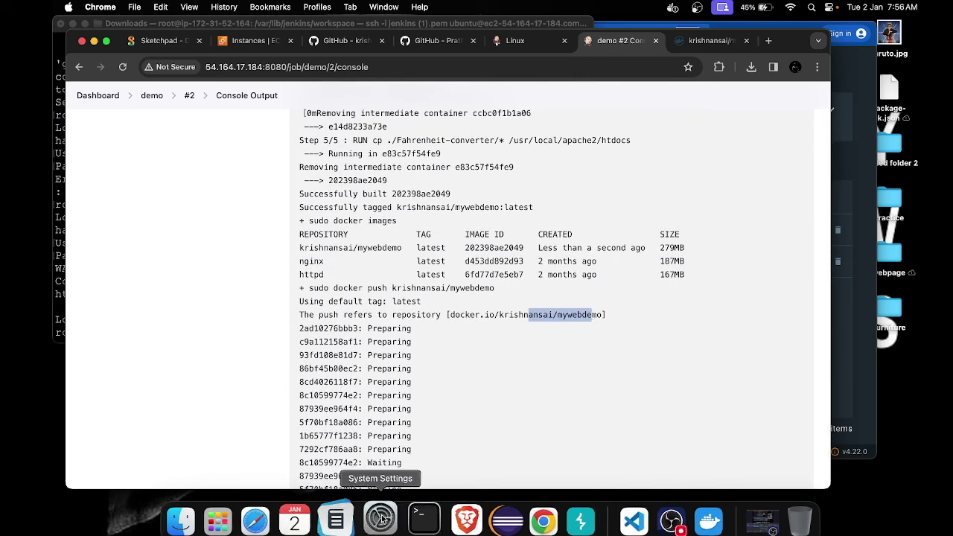
{"action": "left_click", "coordinate": [418, 521]}
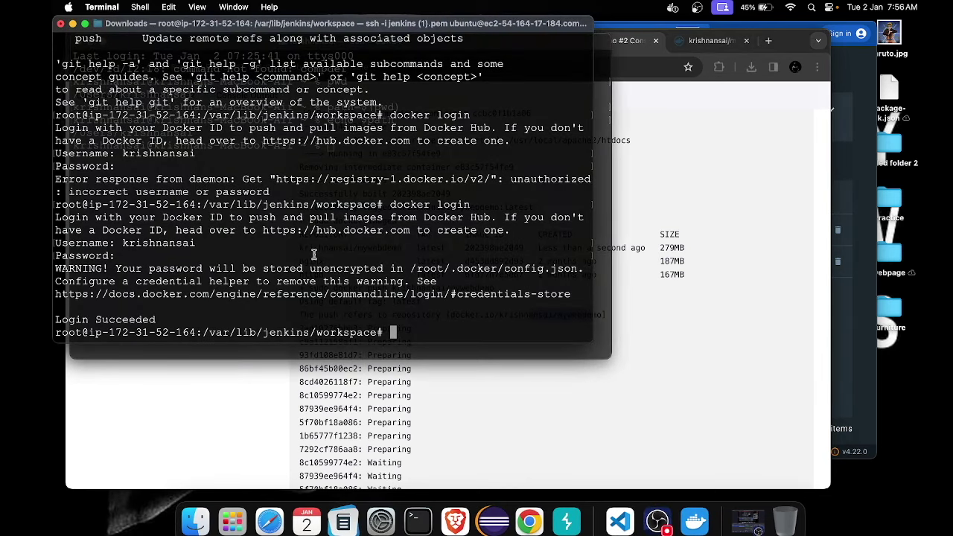
Step: Open a new Terminal window and run docker images, showing only jenkins/jenkins and httpd
{"action": "right_click", "coordinate": [416, 524]}
{"action": "left_click", "coordinate": [343, 365]}
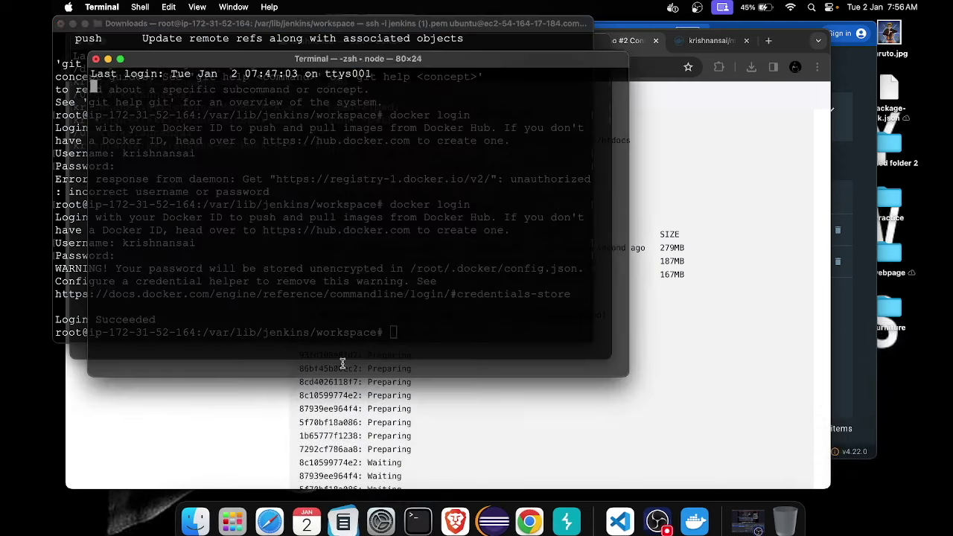
{"action": "type", "text": "dock"}
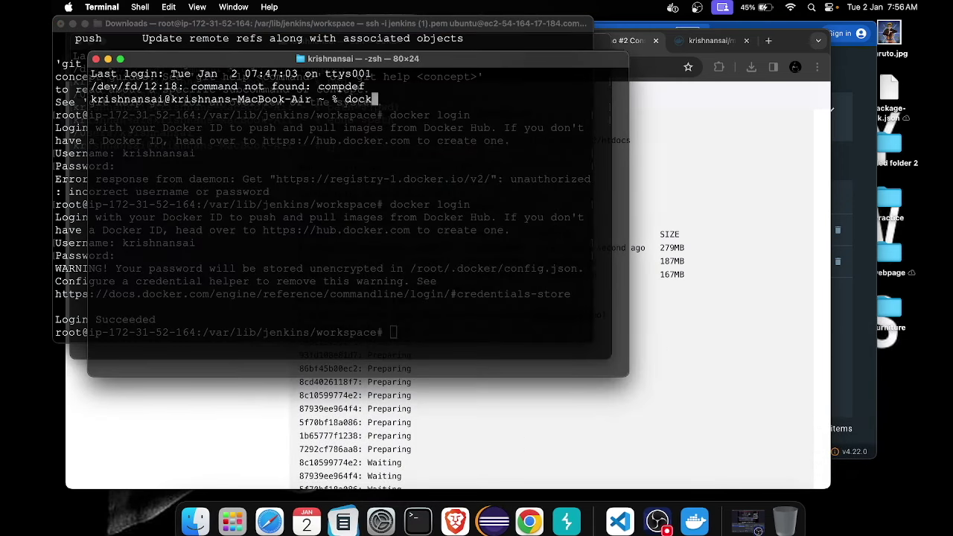
{"action": "type", "text": "er images"}
{"action": "key", "text": "Return"}
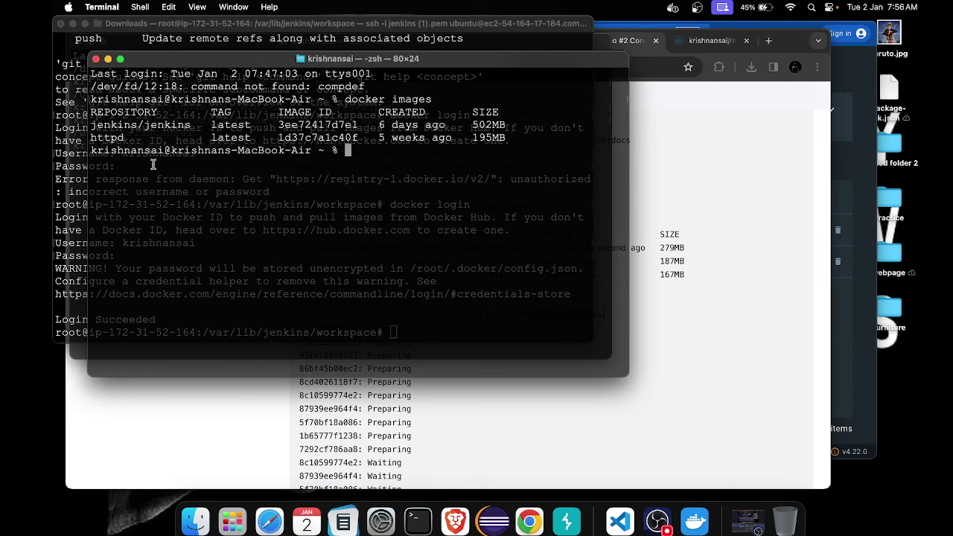
{"action": "left_click", "coordinate": [692, 41]}
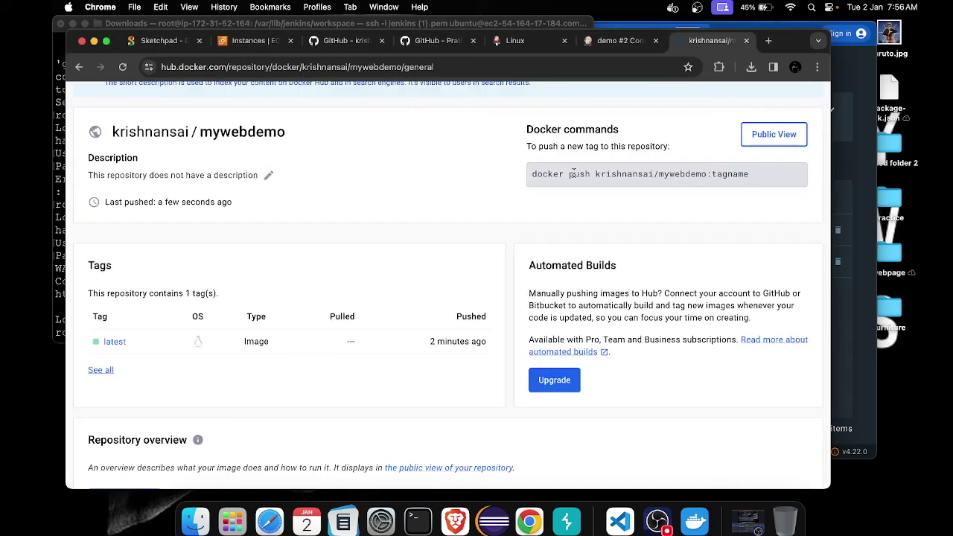
Step: Go to Repositories, open mywebdemo and select its 'docker push krishnansai/mywebdemo' command
{"action": "scroll", "coordinate": [573, 173], "scroll_direction": "up", "scroll_amount": 3}
{"action": "scroll", "coordinate": [195, 197], "scroll_direction": "down", "scroll_amount": 1}
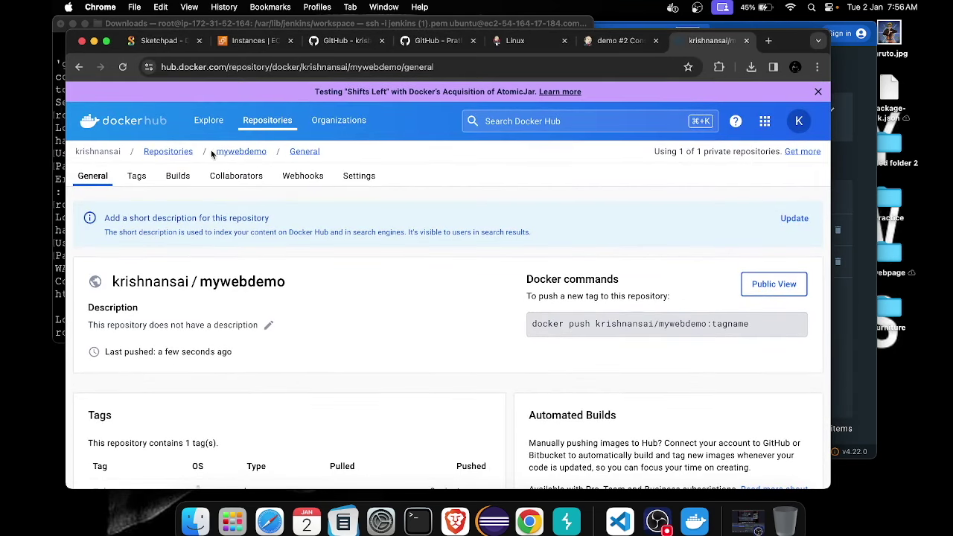
{"action": "left_click", "coordinate": [165, 151]}
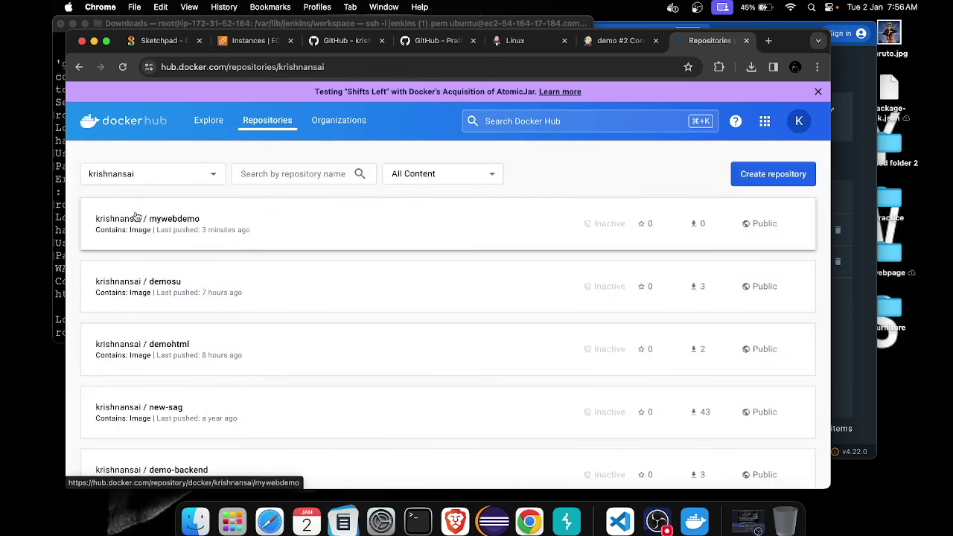
{"action": "left_click", "coordinate": [135, 215]}
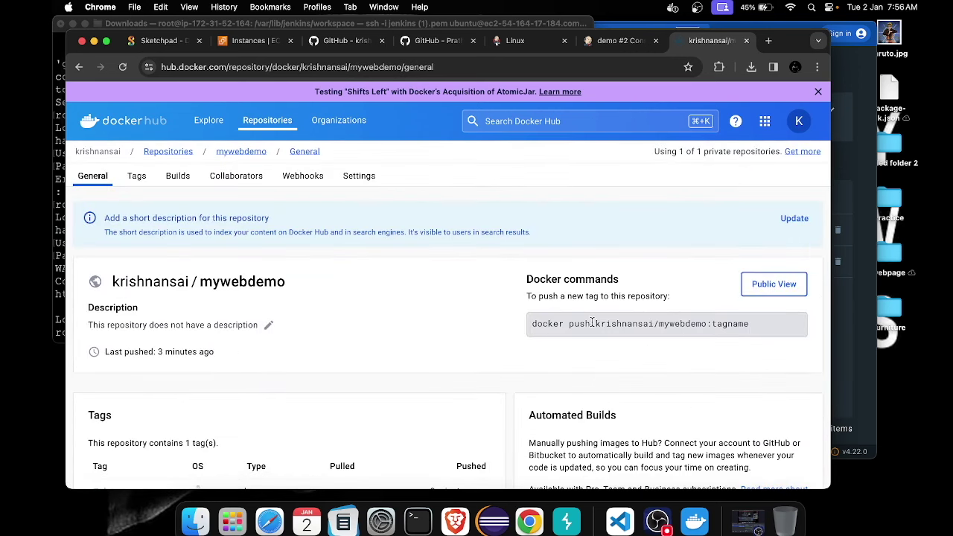
{"action": "left_click_drag", "start_coordinate": [706, 323], "coordinate": [528, 318]}
{"action": "key", "text": "super+c"}
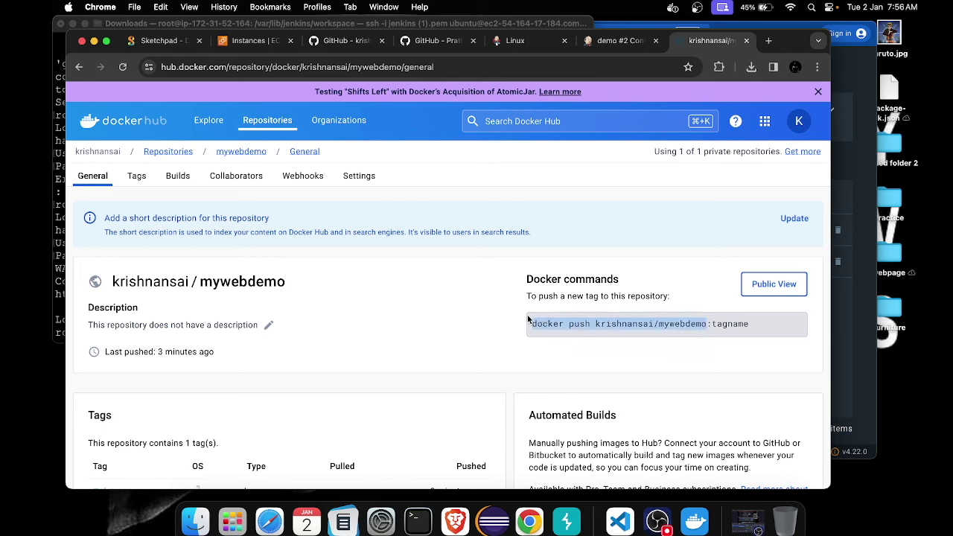
Step: Paste the push command, change it to 'docker pull krishnansai/mywebdemo' and run it
{"action": "left_click", "coordinate": [418, 521]}
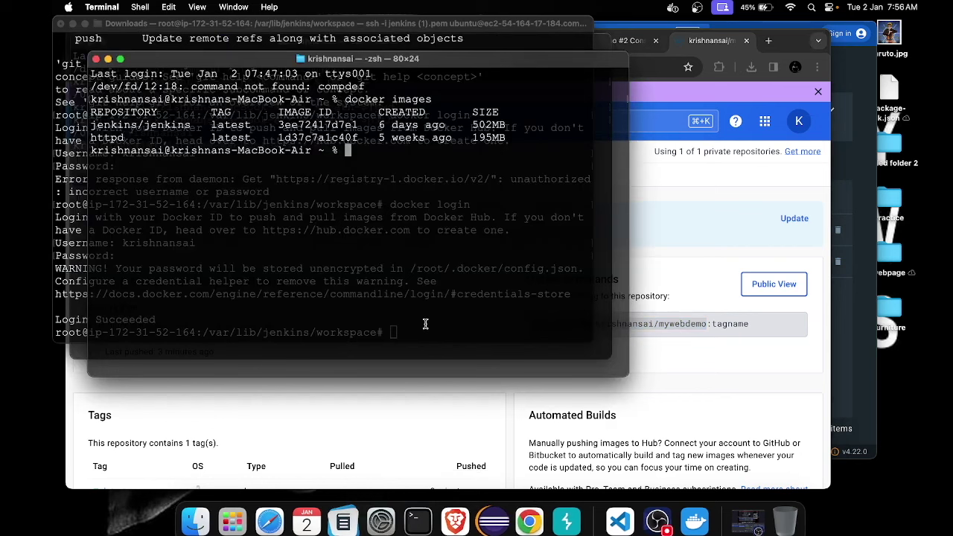
{"action": "right_click", "coordinate": [395, 256]}
{"action": "left_click", "coordinate": [414, 274]}
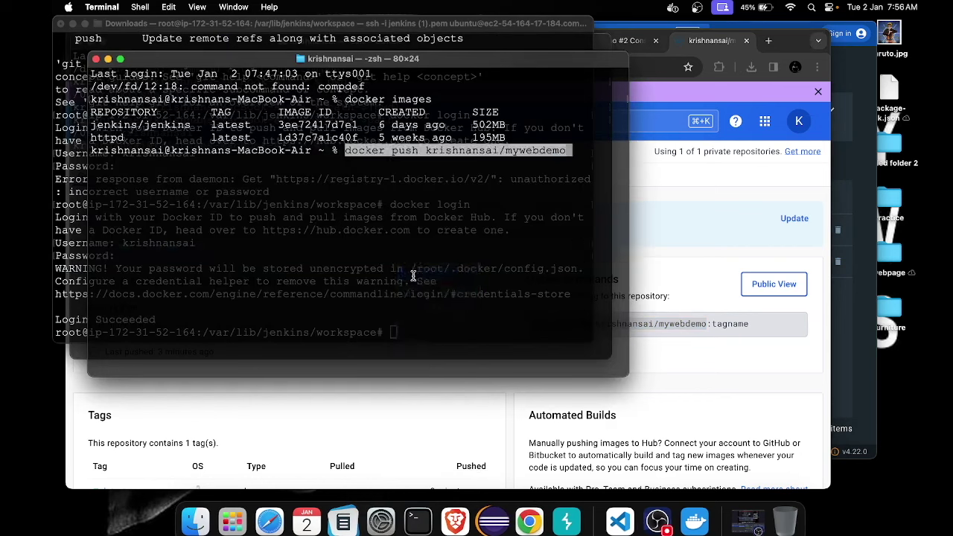
{"action": "key", "text": "Left"}
{"action": "key", "text": "Left"}
{"action": "key", "text": "Left"}
{"action": "key", "text": "Left"}
{"action": "key", "text": "Left"}
{"action": "key", "text": "Left"}
{"action": "key", "text": "Left"}
{"action": "key", "text": "Left"}
{"action": "key", "text": "Left"}
{"action": "key", "text": "Left"}
{"action": "key", "text": "Left"}
{"action": "key", "text": "Left"}
{"action": "key", "text": "Left"}
{"action": "key", "text": "Left"}
{"action": "key", "text": "Left"}
{"action": "key", "text": "Left"}
{"action": "key", "text": "Left"}
{"action": "key", "text": "Left"}
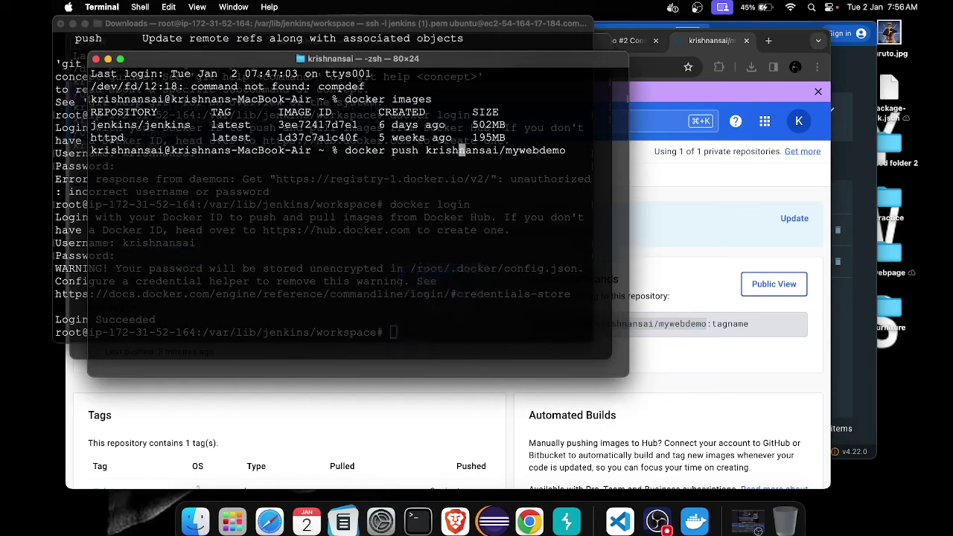
{"action": "key", "text": "Left"}
{"action": "key", "text": "Left"}
{"action": "key", "text": "BackSpace"}
{"action": "key", "text": "BackSpace"}
{"action": "type", "text": "ll"}
{"action": "key", "text": "Return"}
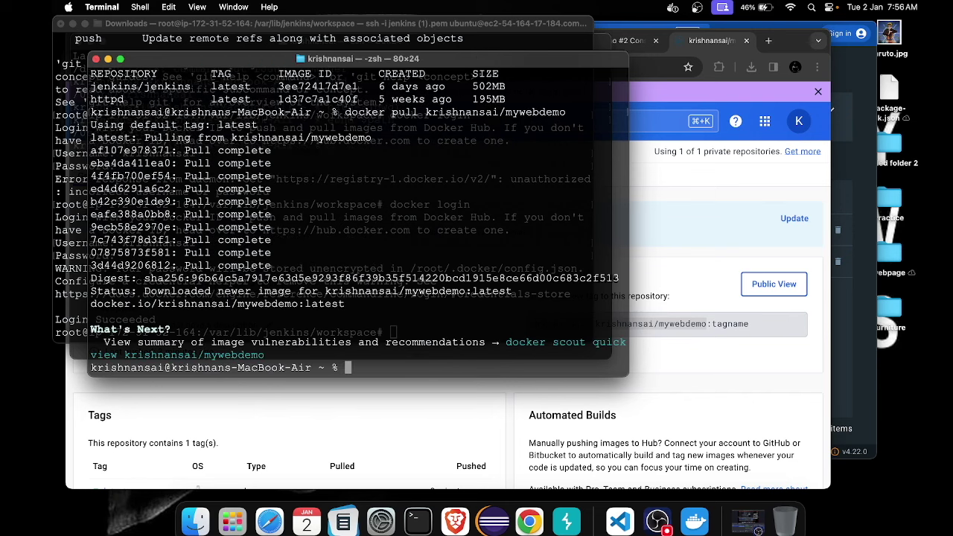
Step: Run docker images to confirm the mywebdemo image is now on the Mac
{"action": "type", "text": "docker images"}
{"action": "key", "text": "Return"}
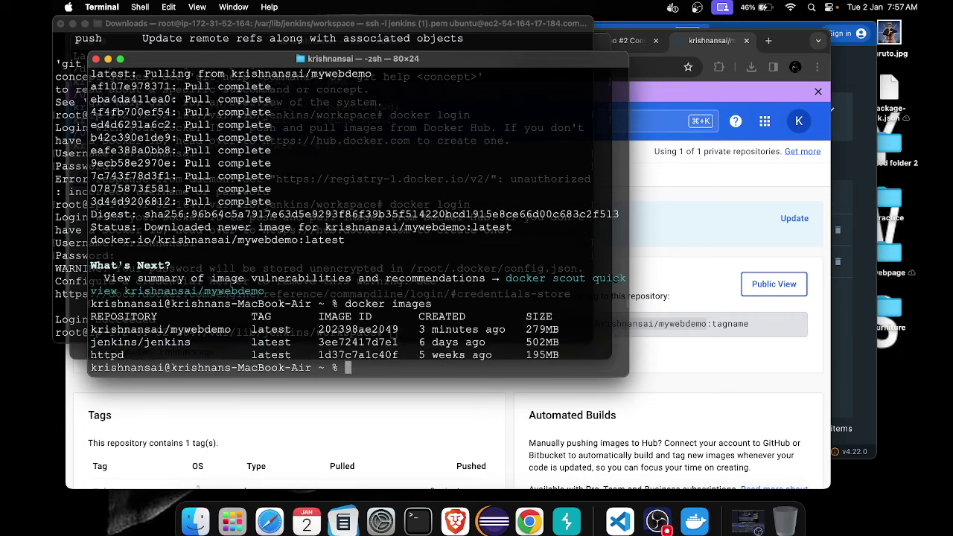
{"action": "left_click_drag", "start_coordinate": [96, 329], "coordinate": [205, 329]}
{"action": "left_click", "coordinate": [205, 329]}
Step: Start image 2023 with 'docker run -d -p 80:80 2023' and confirm it with docker ps
{"action": "type", "text": "docker"}
{"action": "type", "text": "ri"}
{"action": "key", "text": "BackSpace"}
{"action": "type", "text": "un -d -p 8080"}
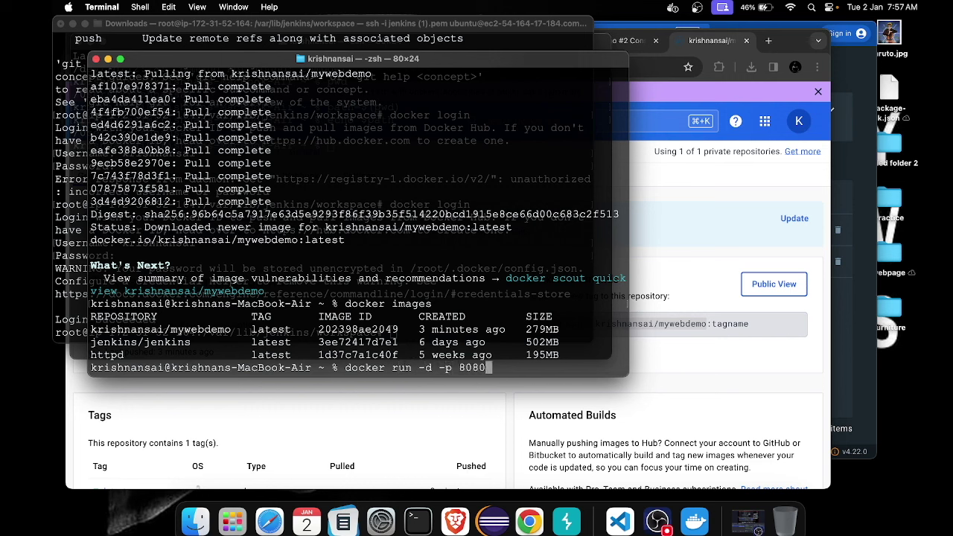
{"action": "key", "text": "BackSpace"}
{"action": "key", "text": "BackSpace"}
{"action": "type", "text": ":80 2023"}
{"action": "left_click_drag", "start_coordinate": [319, 329], "coordinate": [360, 329]}
{"action": "left_click", "coordinate": [360, 330]}
{"action": "key", "text": "Return"}
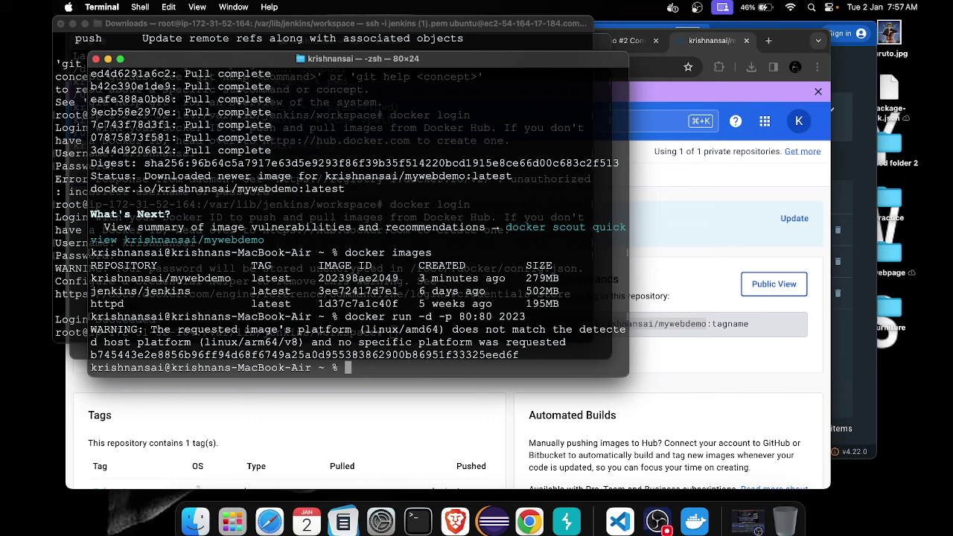
{"action": "type", "text": "docker ps"}
{"action": "key", "text": "Return"}
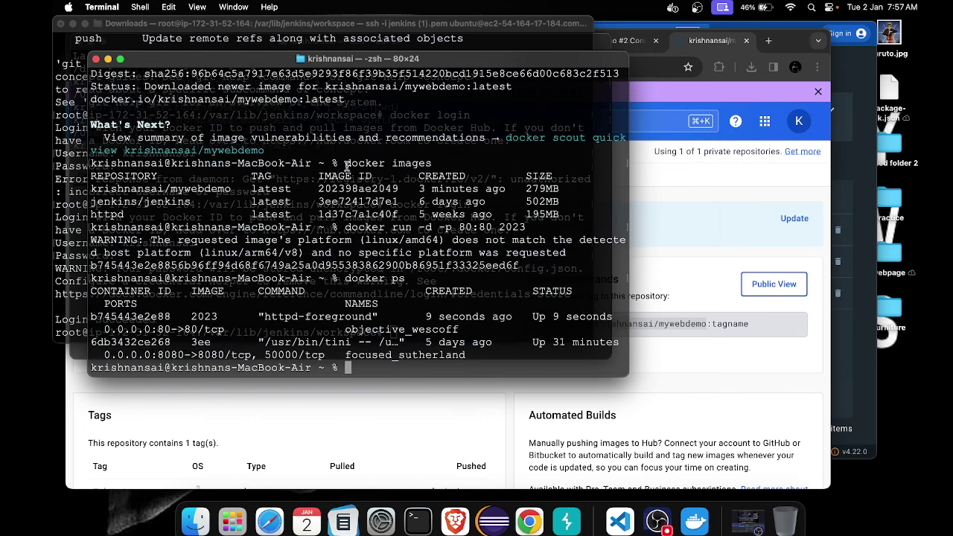
Step: Load localhost:80 in a new Chrome tab to show the container's 'It works!' page, then return to Terminal
{"action": "left_click", "coordinate": [767, 41]}
{"action": "type", "text": "lo"}
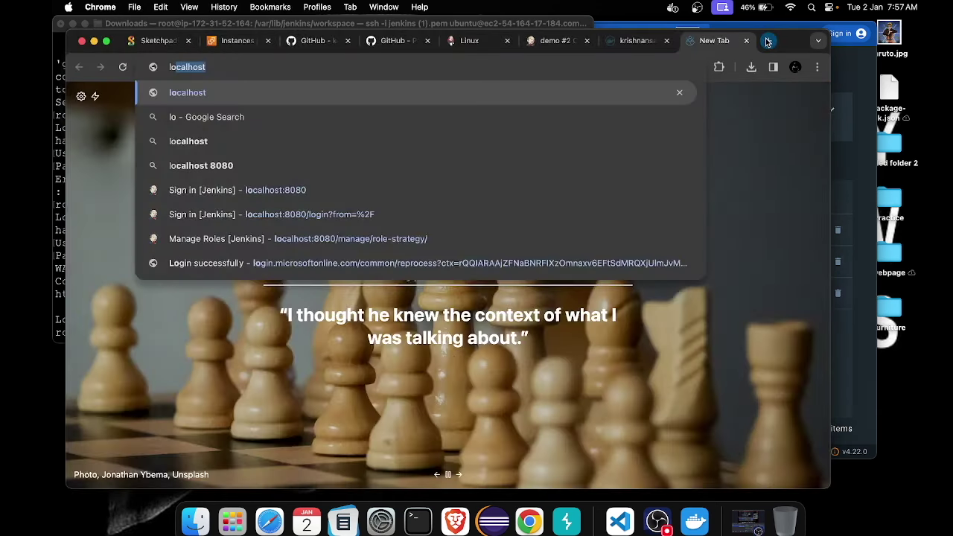
{"action": "type", "text": "calhost:9"}
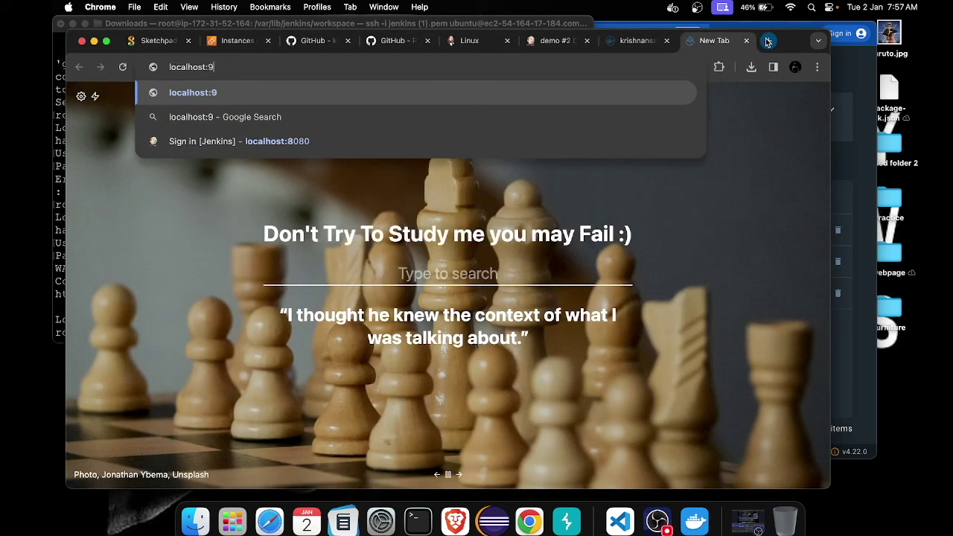
{"action": "key", "text": "XF86AudioRaiseVolume"}
{"action": "key", "text": "BackSpace"}
{"action": "type", "text": "80"}
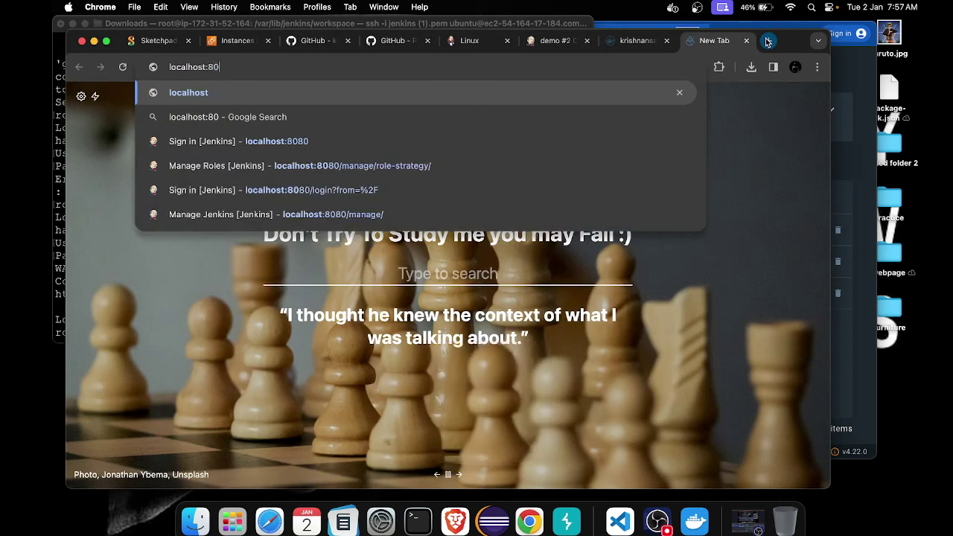
{"action": "key", "text": "Return"}
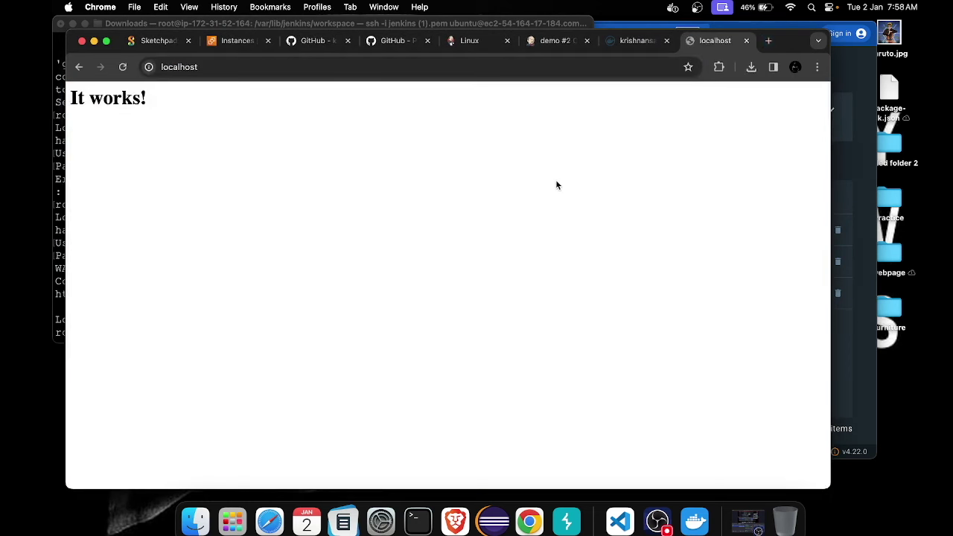
{"action": "left_click", "coordinate": [59, 231]}
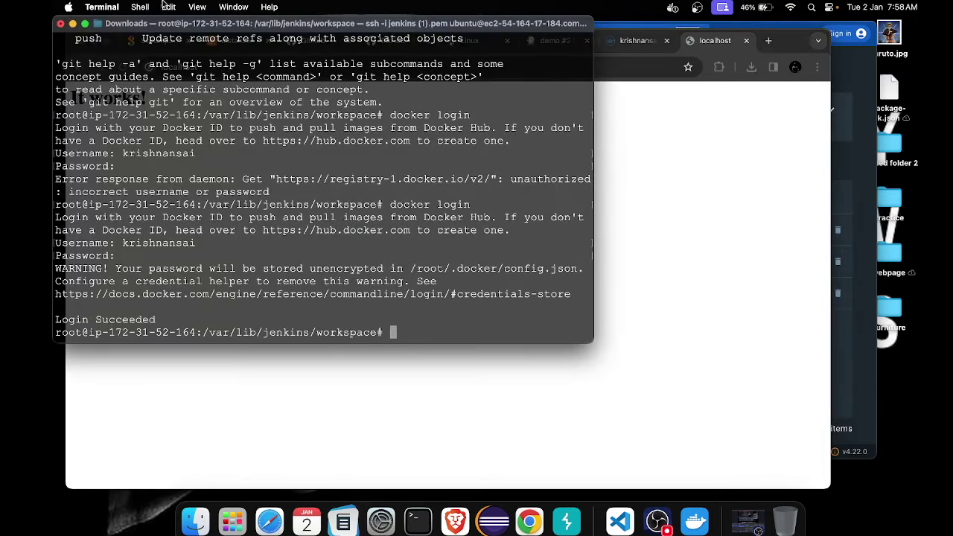
Step: Bring the local terminal session to the front in full screen
{"action": "left_click", "coordinate": [85, 23]}
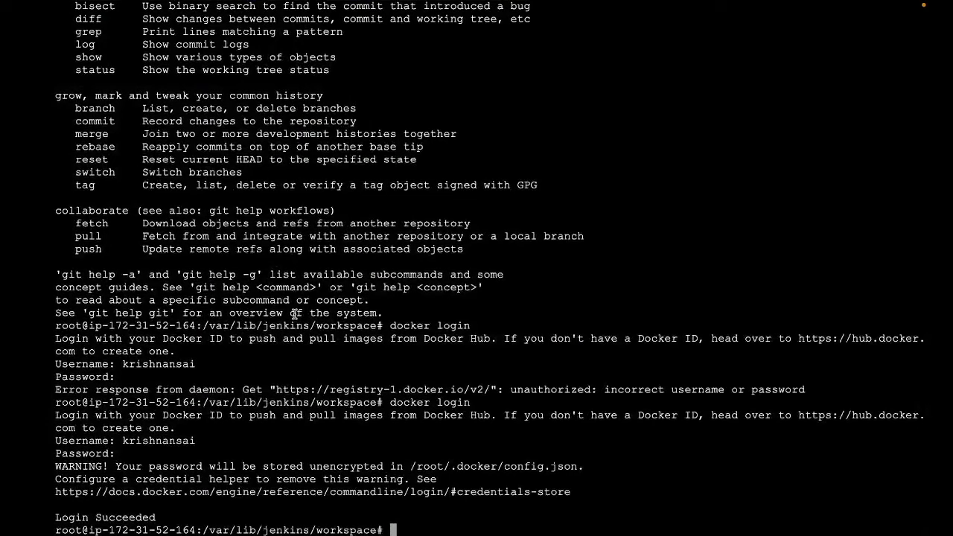
{"action": "left_click", "coordinate": [85, 23]}
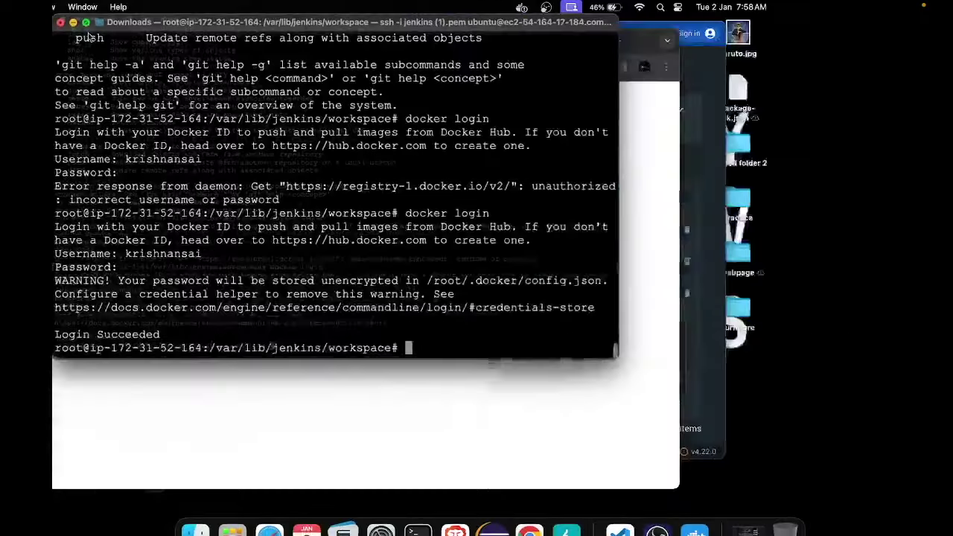
{"action": "left_click", "coordinate": [416, 519]}
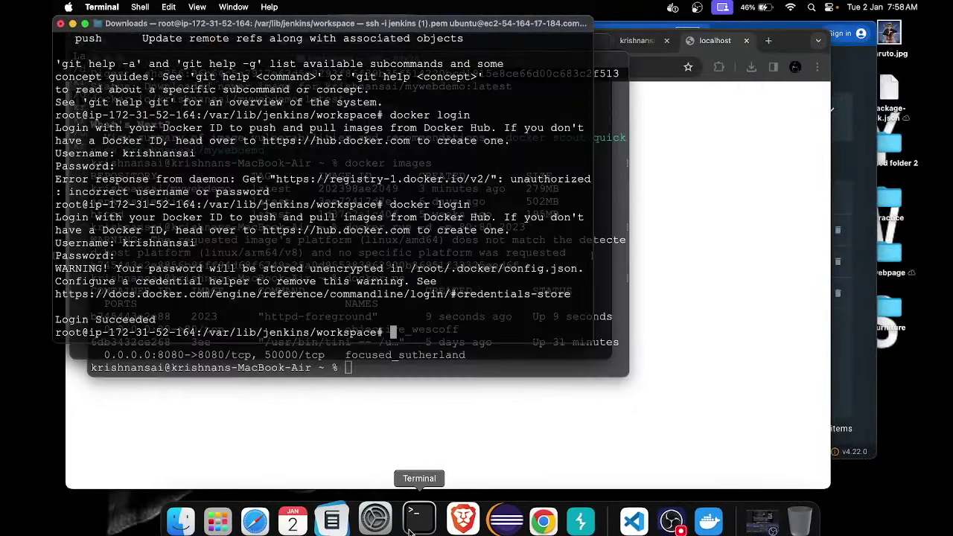
{"action": "left_click", "coordinate": [258, 363]}
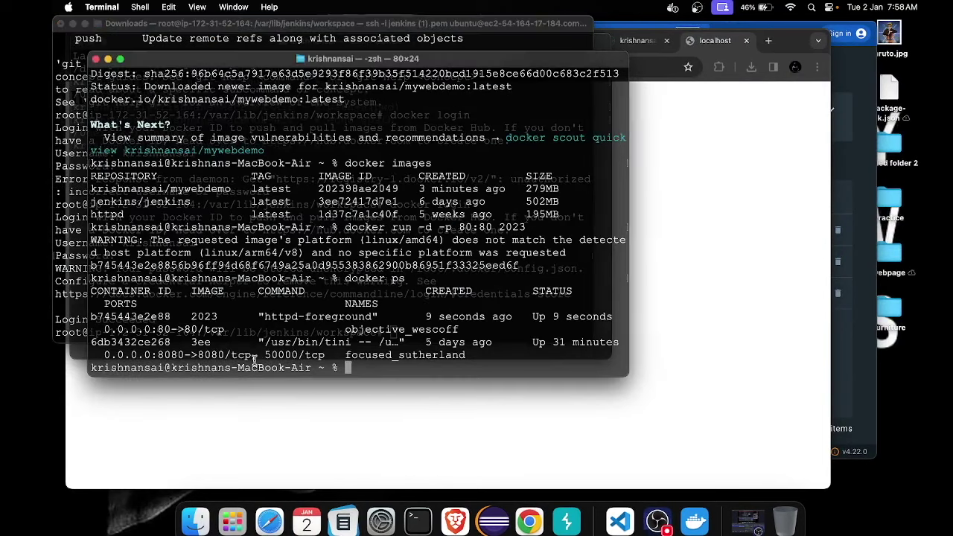
{"action": "left_click", "coordinate": [120, 59]}
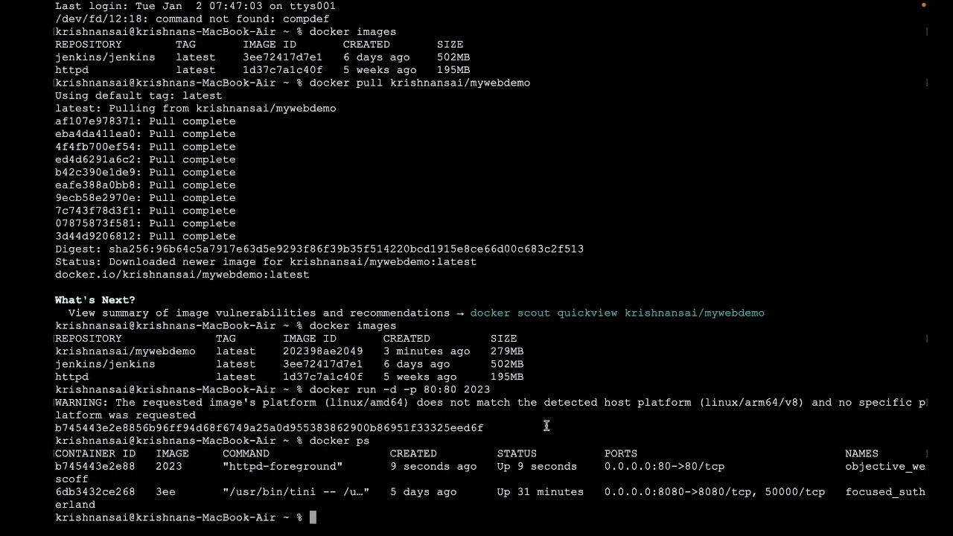
{"action": "triple_click", "coordinate": [536, 403]}
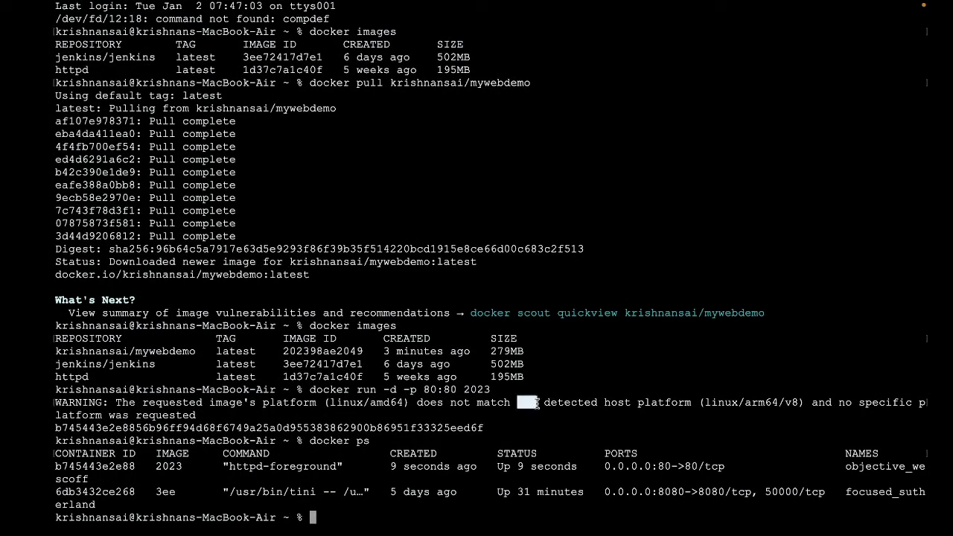
{"action": "left_click", "coordinate": [610, 432]}
Step: Stop the running web container b745 with docker stop
{"action": "type", "text": "docker stop 2023"}
{"action": "key", "text": "Return"}
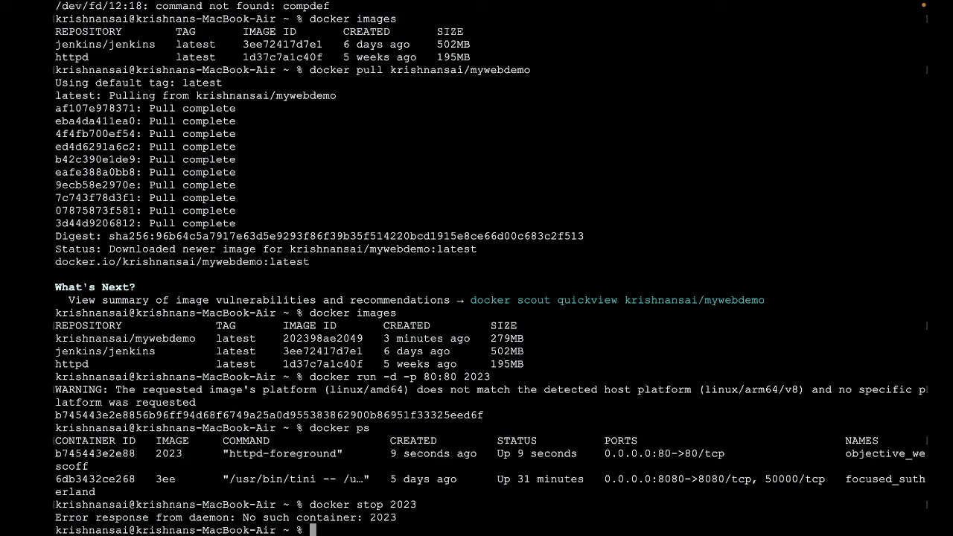
{"action": "key", "text": "Up"}
{"action": "key", "text": "BackSpace"}
{"action": "key", "text": "BackSpace"}
{"action": "key", "text": "BackSpace"}
{"action": "key", "text": "BackSpace"}
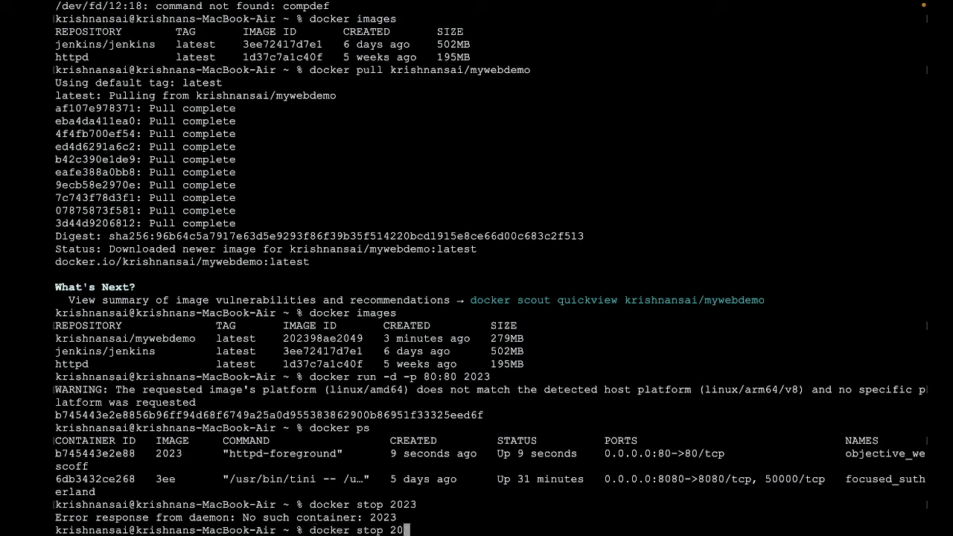
{"action": "type", "text": "b745"}
{"action": "key", "text": "Return"}
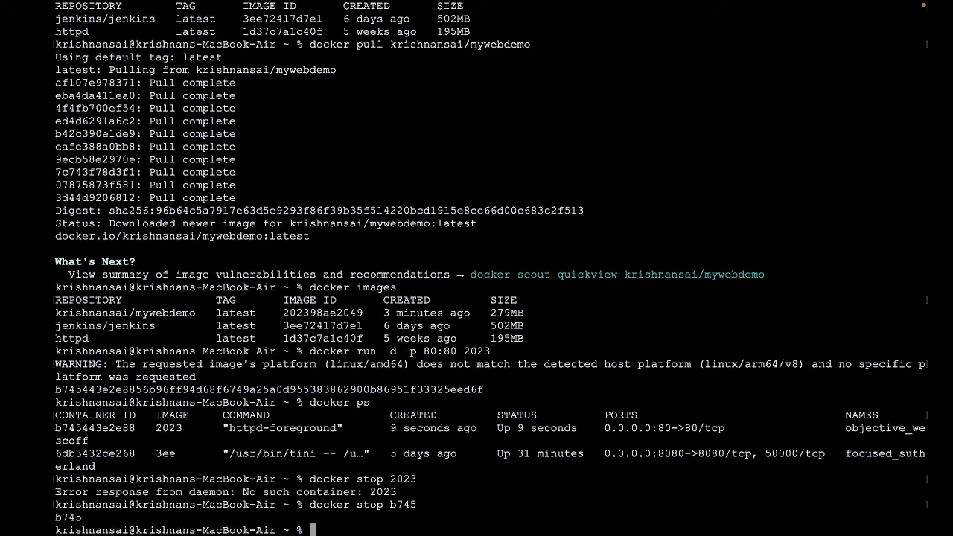
Step: Rerun the mywebdemo container mapped to host port 81, then check it with docker ps
{"action": "key", "text": "Up"}
{"action": "key", "text": "Up"}
{"action": "key", "text": "Up"}
{"action": "key", "text": "Up"}
{"action": "key", "text": "Left"}
{"action": "key", "text": "Left"}
{"action": "key", "text": "Left"}
{"action": "key", "text": "Left"}
{"action": "key", "text": "Left"}
{"action": "key", "text": "Left"}
{"action": "key", "text": "Left"}
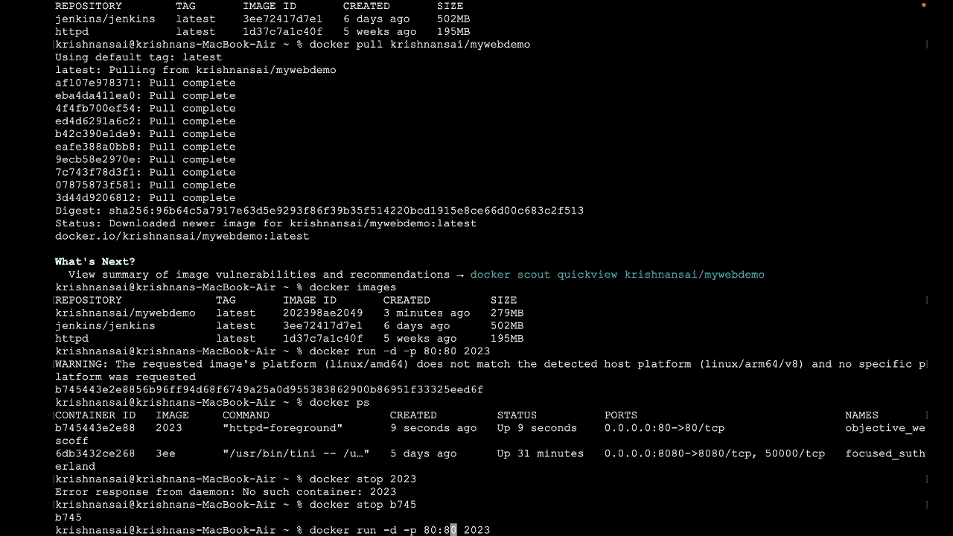
{"action": "key", "text": "BackSpace"}
{"action": "type", "text": "1"}
{"action": "key", "text": "Return"}
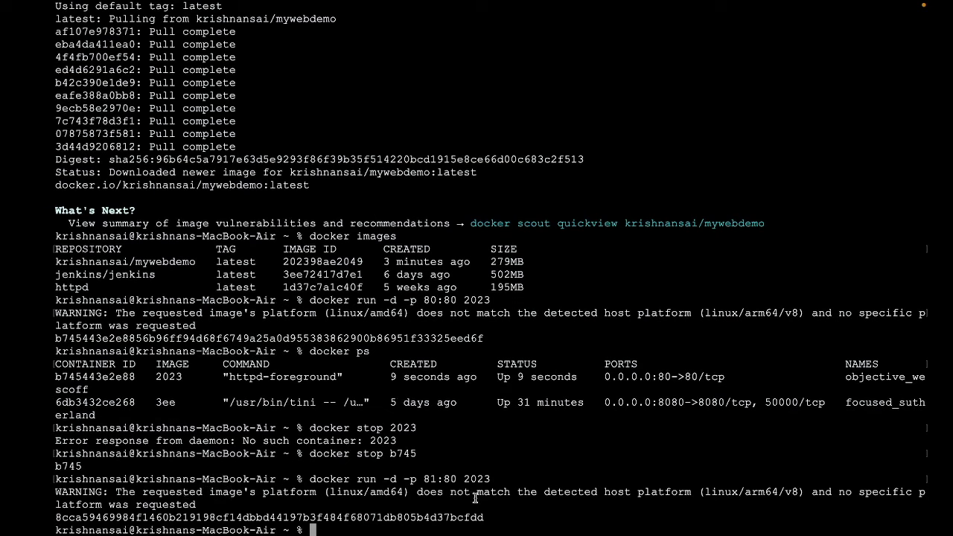
{"action": "mouse_move", "coordinate": [100, 3]}
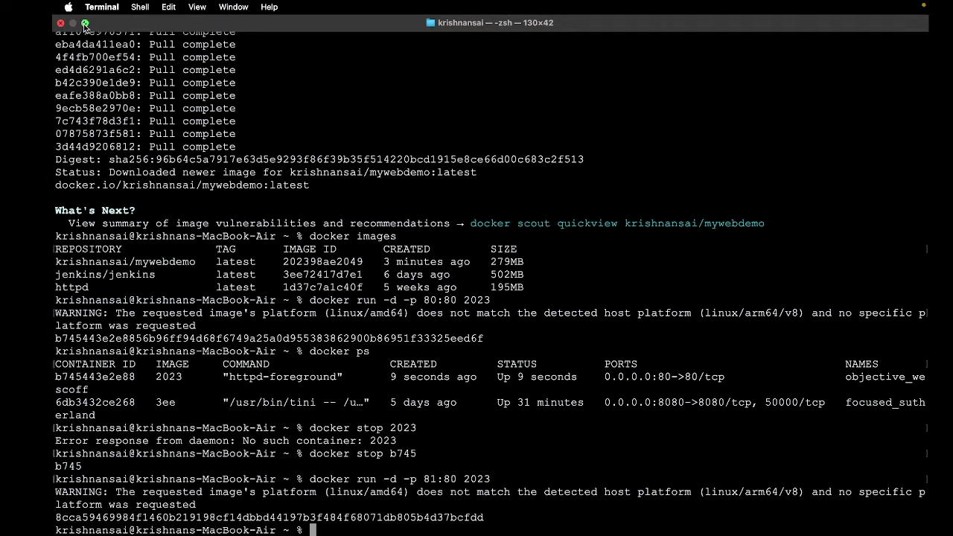
{"action": "left_click", "coordinate": [85, 25]}
{"action": "type", "text": "docker ps"}
{"action": "key", "text": "Return"}
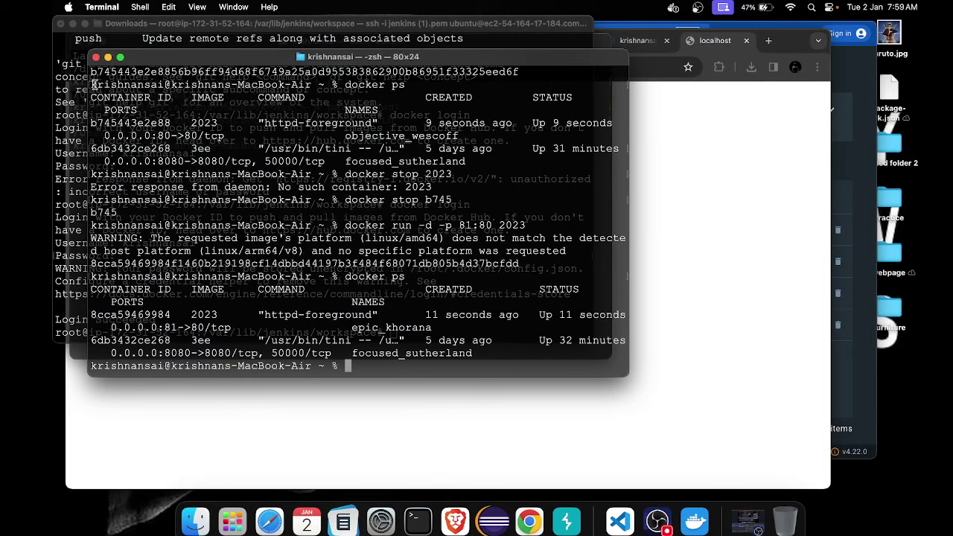
Step: Load the Fahrenheit converter site at localhost:81 in Chrome
{"action": "left_click", "coordinate": [668, 122]}
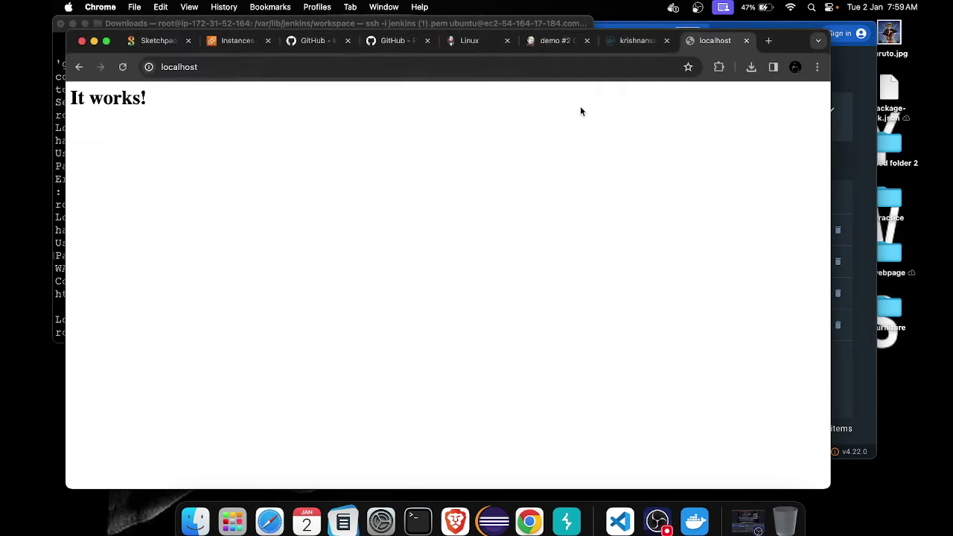
{"action": "left_click", "coordinate": [479, 66]}
{"action": "left_click", "coordinate": [479, 66]}
{"action": "type", "text": ":"}
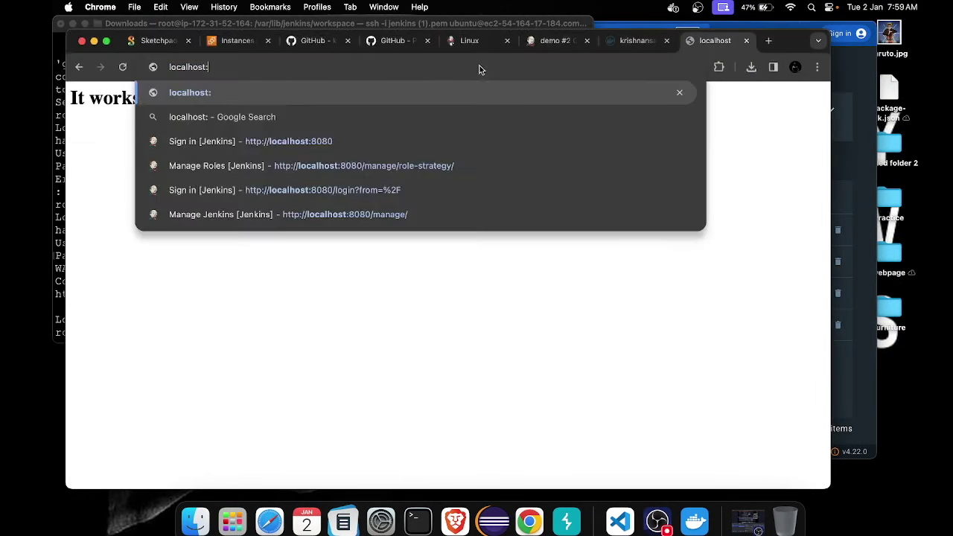
{"action": "type", "text": "81"}
{"action": "key", "text": "Return"}
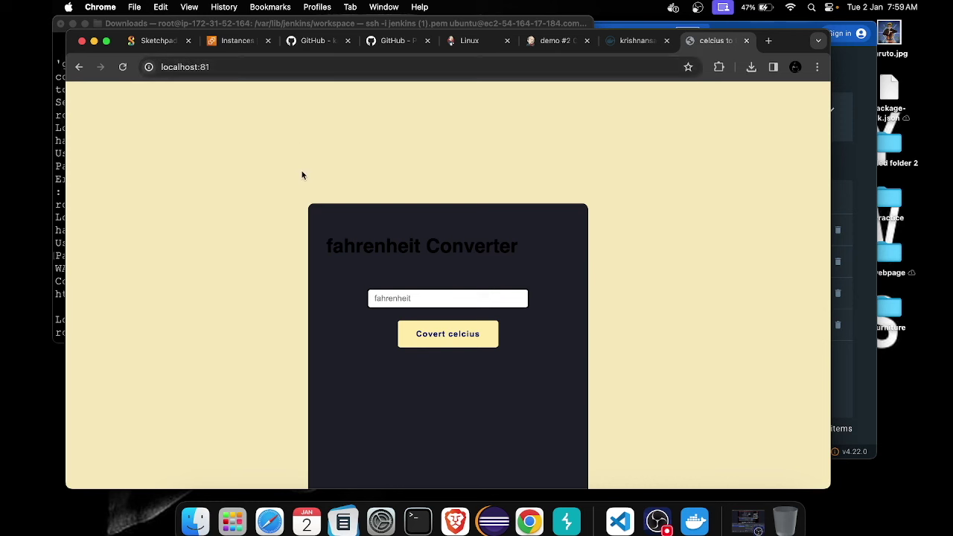
Step: Convert 18 Fahrenheit to celsius, getting -7.78c, then return to the demo #2 console output
{"action": "left_click", "coordinate": [405, 303]}
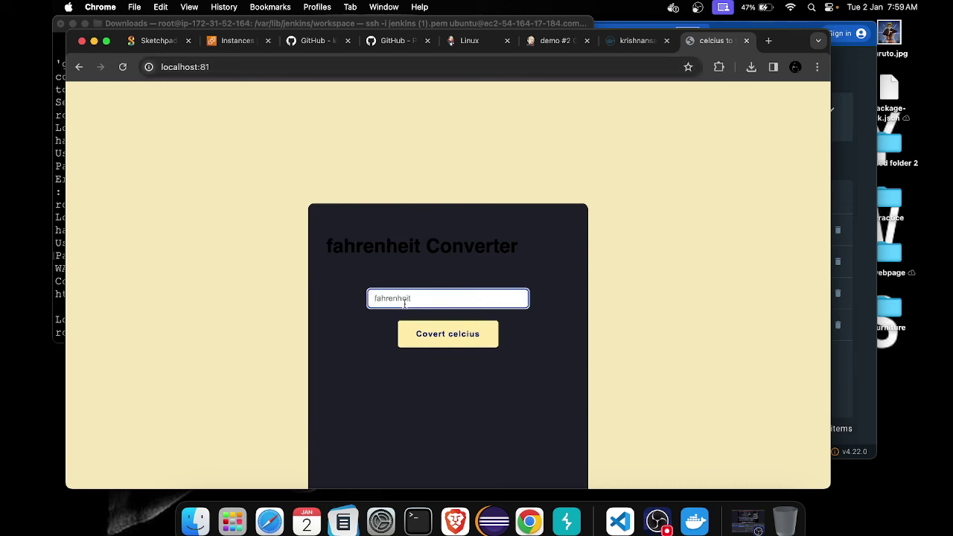
{"action": "type", "text": "18"}
{"action": "left_click", "coordinate": [448, 333]}
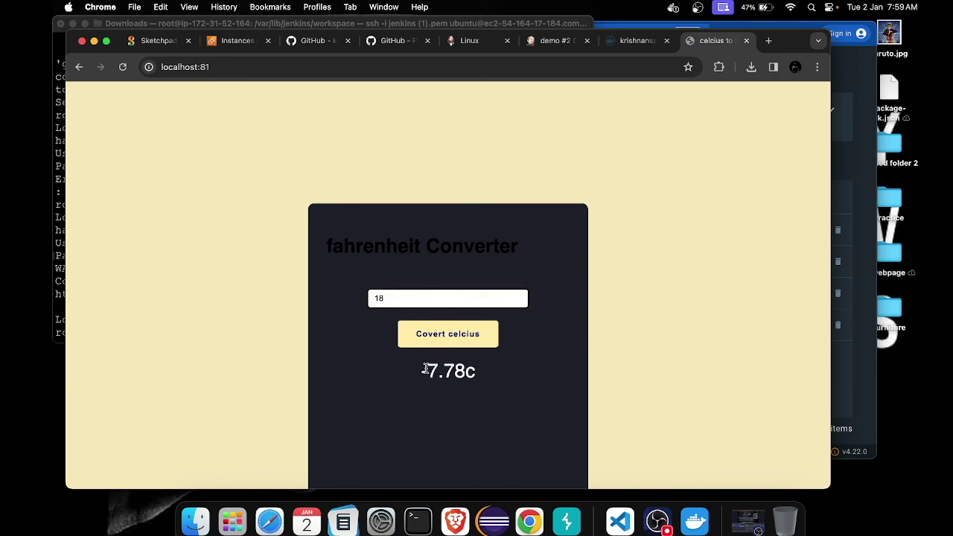
{"action": "left_click_drag", "start_coordinate": [424, 370], "coordinate": [486, 370]}
{"action": "left_click", "coordinate": [488, 371]}
{"action": "scroll", "coordinate": [488, 371], "scroll_direction": "down", "scroll_amount": 5}
{"action": "scroll", "coordinate": [488, 371], "scroll_direction": "up", "scroll_amount": 5}
{"action": "left_click", "coordinate": [59, 185]}
{"action": "left_click", "coordinate": [554, 41]}
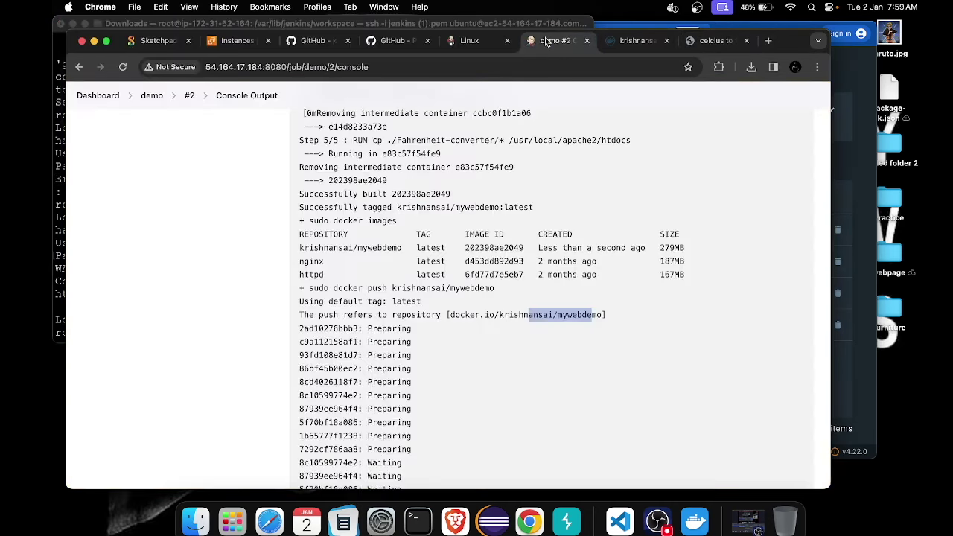
Step: Trigger builds of the demo job and view the mywebdemo tags list on Docker Hub
{"action": "left_click", "coordinate": [152, 95]}
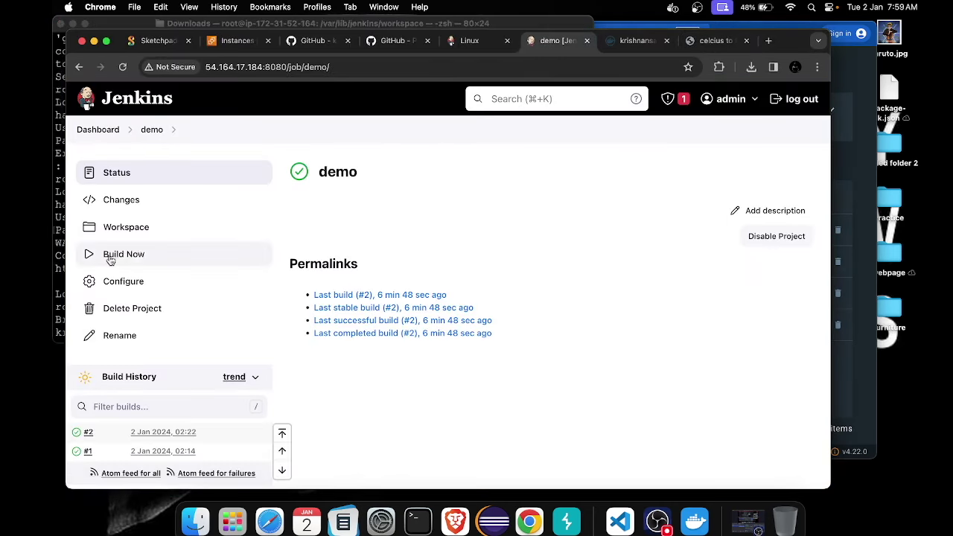
{"action": "left_click", "coordinate": [110, 257]}
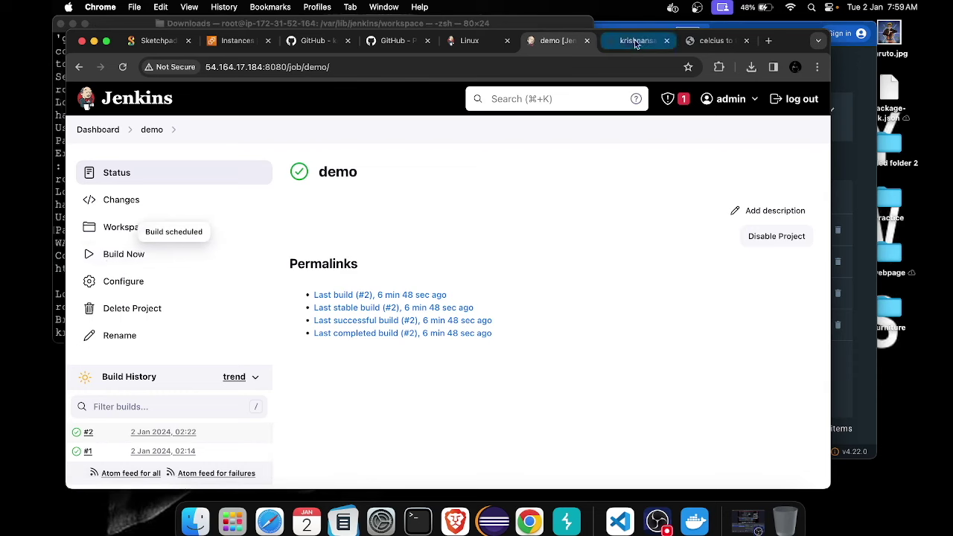
{"action": "left_click", "coordinate": [637, 40]}
{"action": "scroll", "coordinate": [355, 277], "scroll_direction": "down", "scroll_amount": 3}
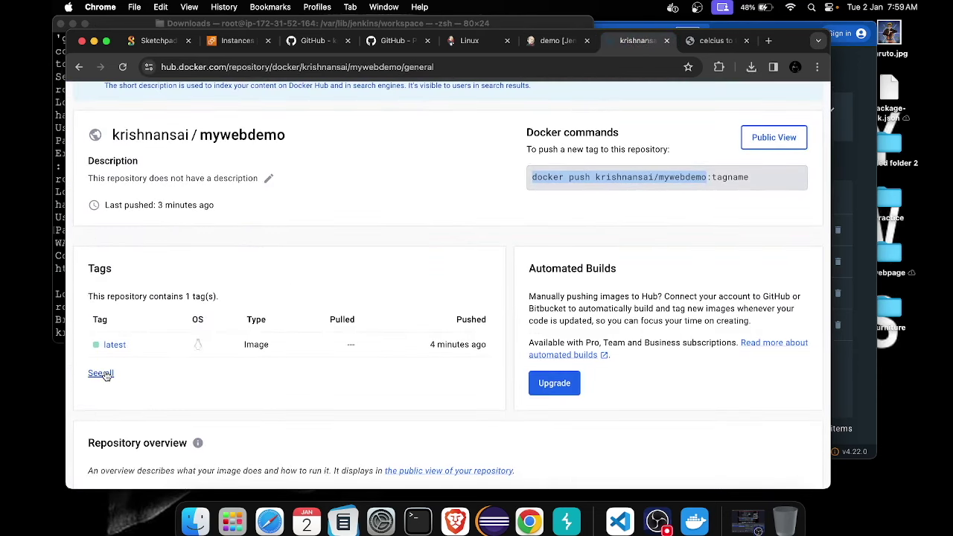
{"action": "mouse_move", "coordinate": [208, 351]}
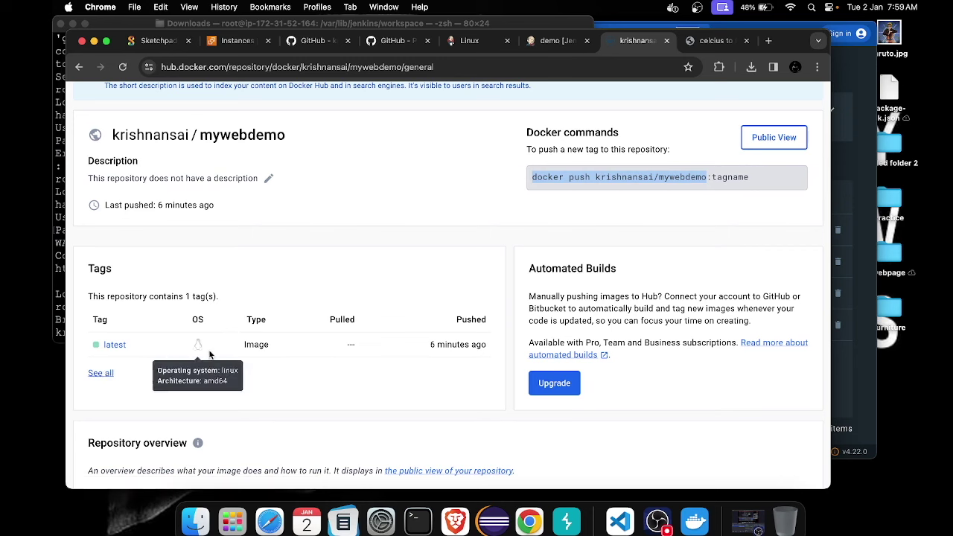
{"action": "left_click", "coordinate": [188, 355]}
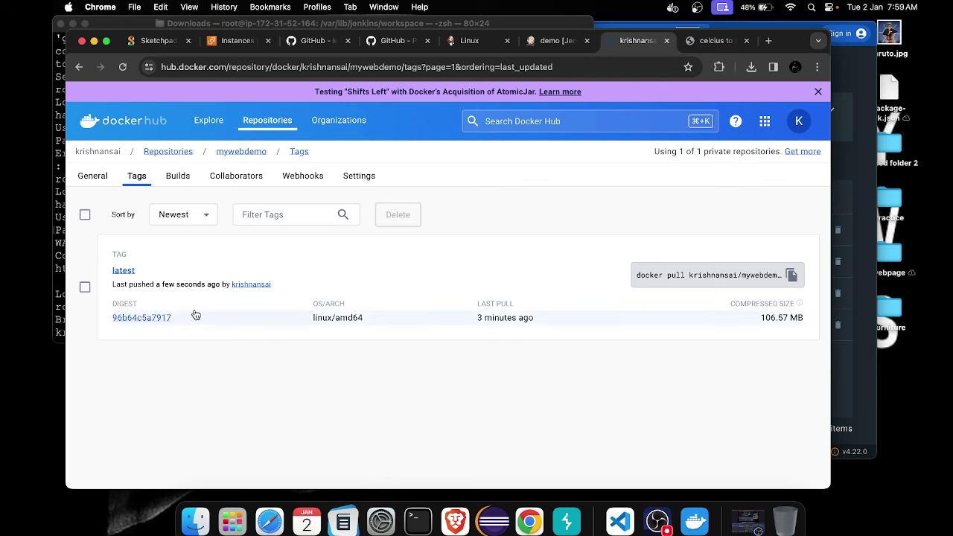
{"action": "left_click", "coordinate": [551, 41]}
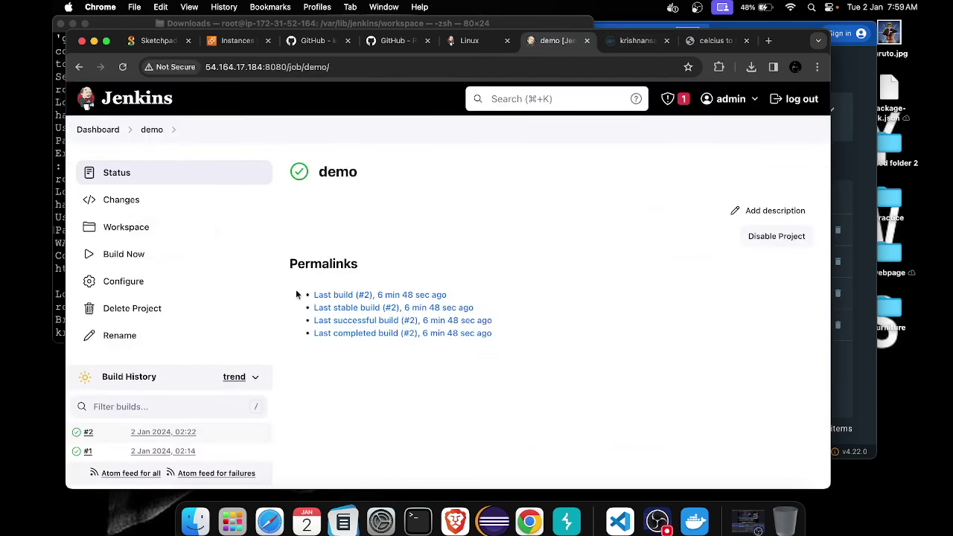
{"action": "left_click", "coordinate": [146, 253]}
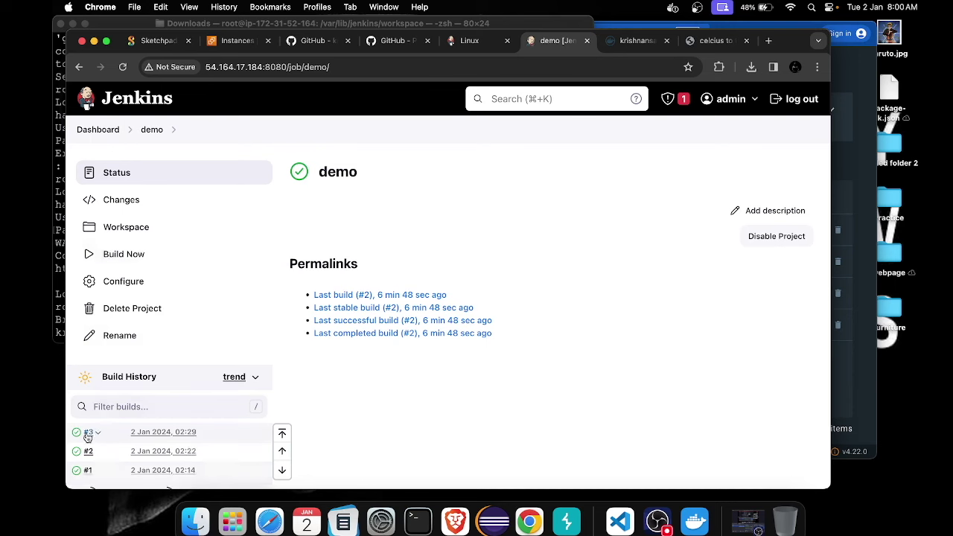
Step: Reload the Docker Hub tags page to confirm latest was just pushed, then return to the demo job
{"action": "right_click", "coordinate": [630, 40]}
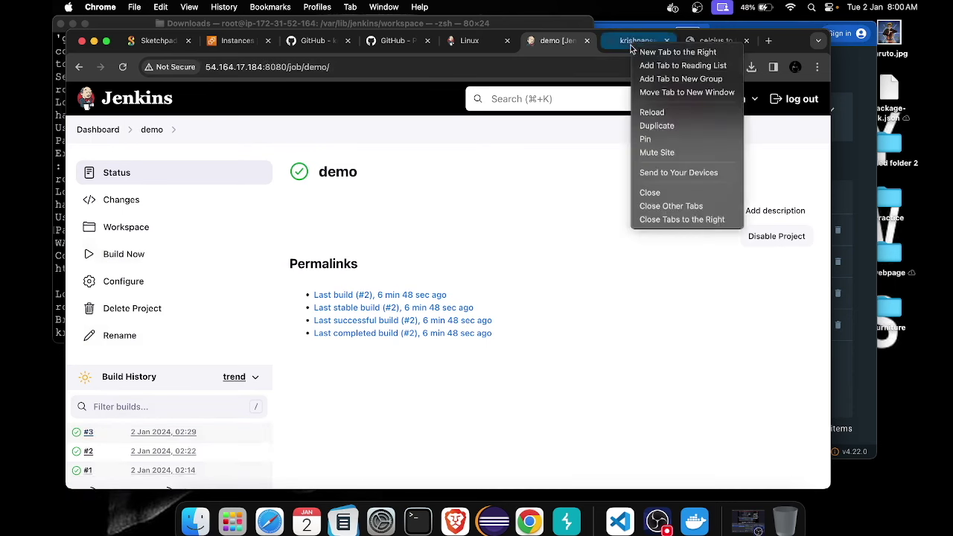
{"action": "left_click", "coordinate": [630, 40]}
{"action": "left_click", "coordinate": [630, 40]}
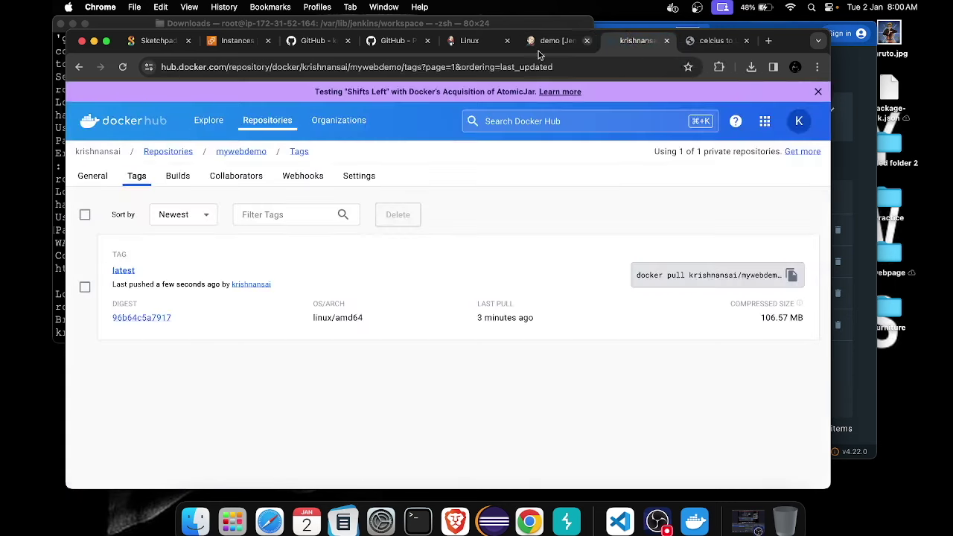
{"action": "left_click", "coordinate": [123, 67]}
{"action": "left_click_drag", "start_coordinate": [156, 284], "coordinate": [214, 284]}
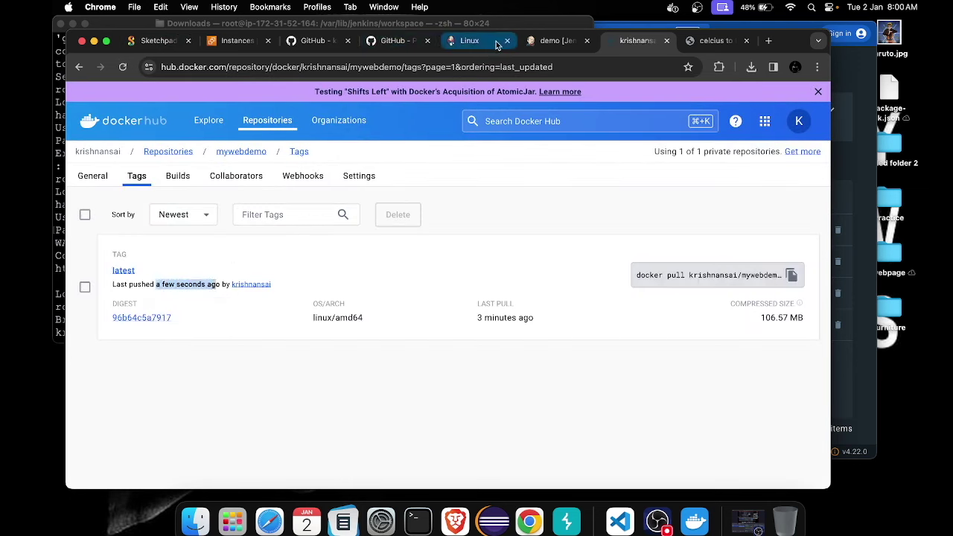
{"action": "left_click", "coordinate": [552, 43]}
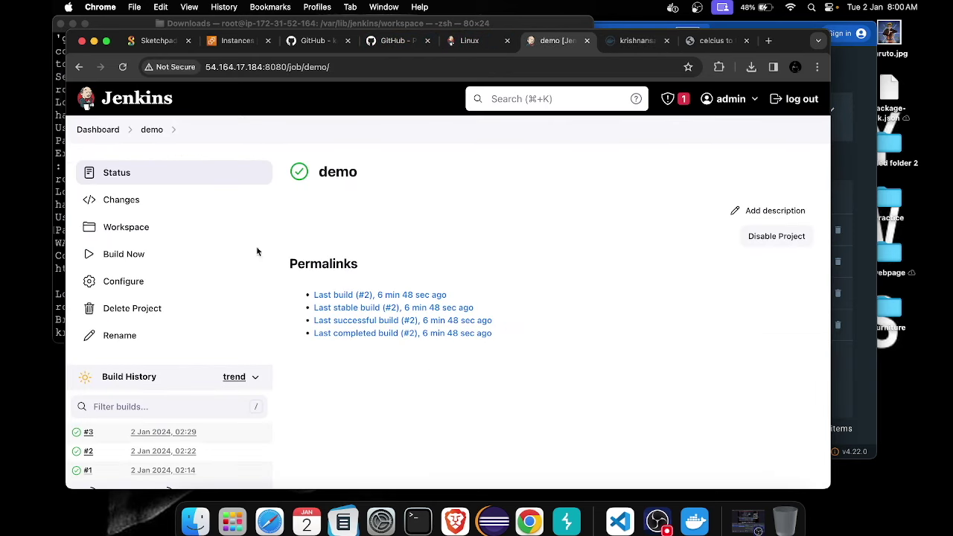
Step: Change the demo job's docker build and push lines to use krishnansai/mywebdemo:v1 and save
{"action": "left_click", "coordinate": [108, 281]}
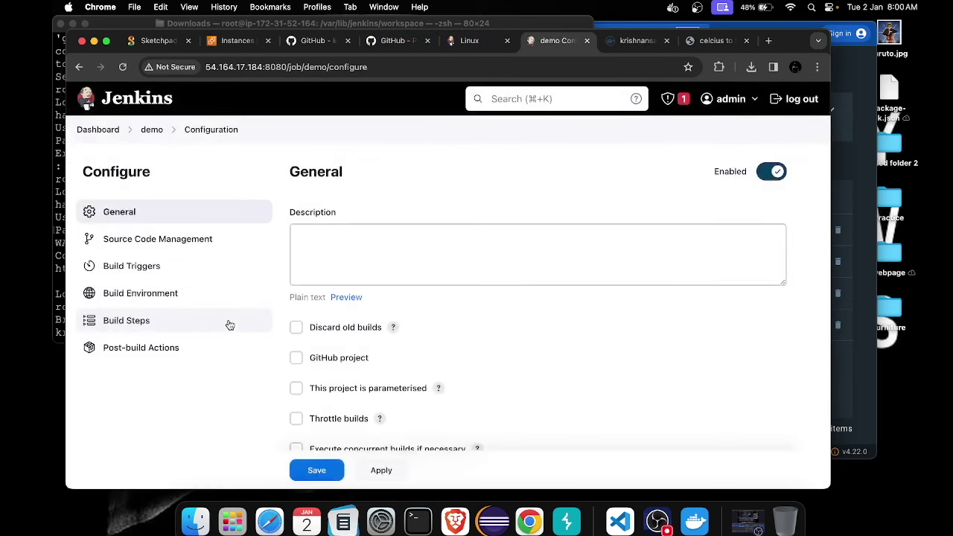
{"action": "left_click", "coordinate": [190, 328]}
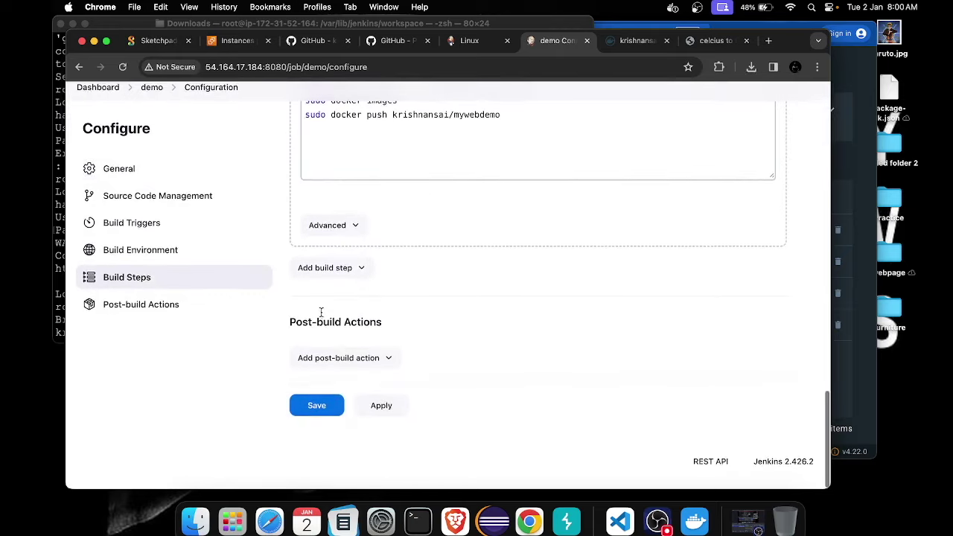
{"action": "scroll", "coordinate": [430, 203], "scroll_direction": "up", "scroll_amount": 2}
{"action": "left_click", "coordinate": [551, 178]}
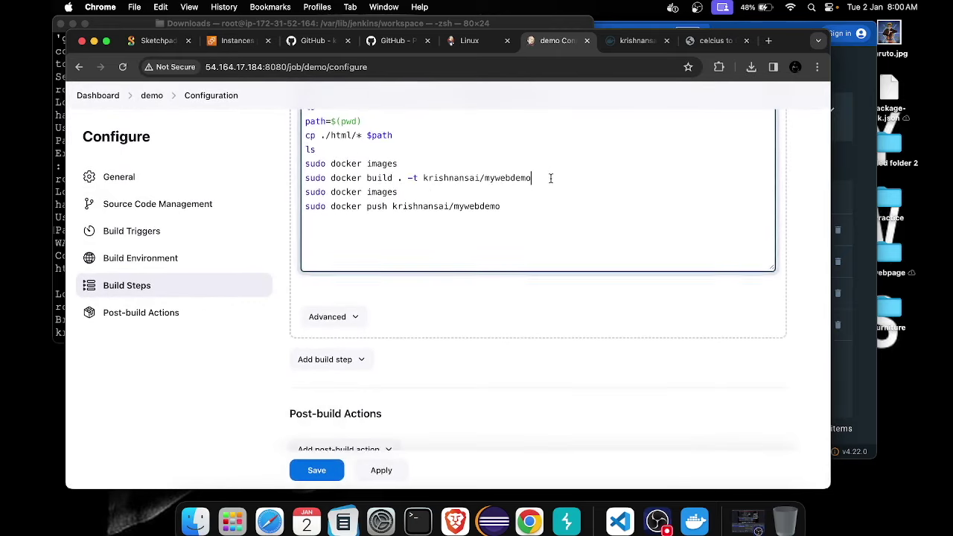
{"action": "type", "text": ":"}
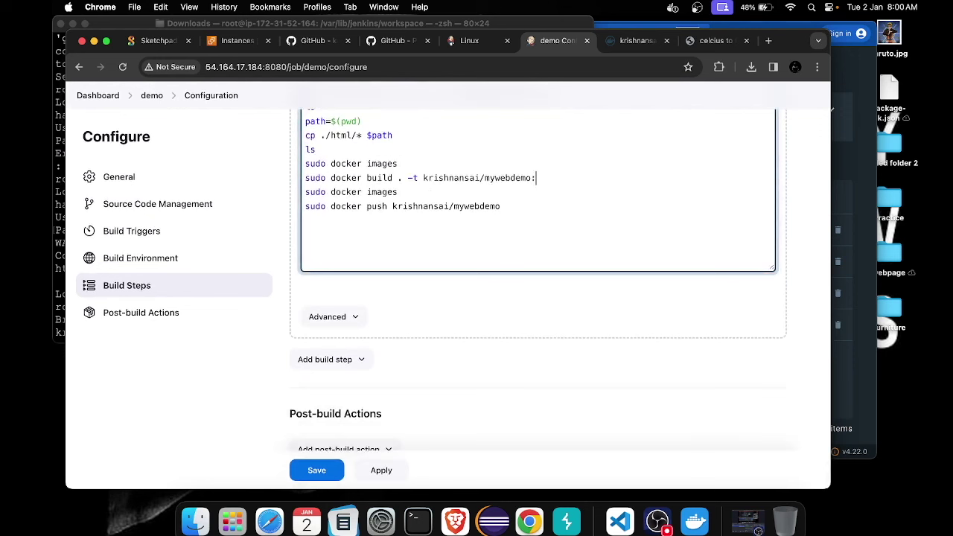
{"action": "type", "text": "v1"}
{"action": "left_click", "coordinate": [520, 213]}
{"action": "type", "text": "v1"}
{"action": "left_click", "coordinate": [318, 472]}
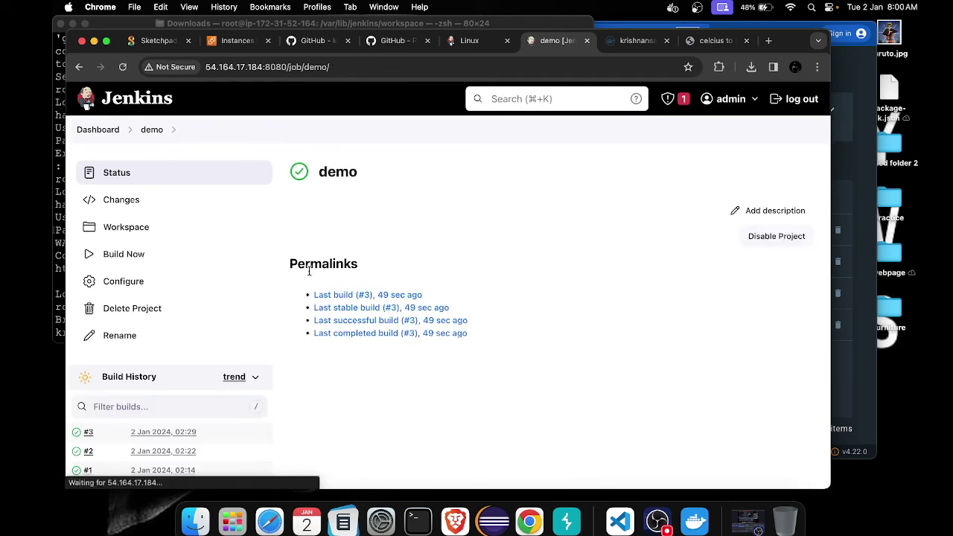
Step: Run build #4 of the demo job and open its page
{"action": "left_click", "coordinate": [128, 255]}
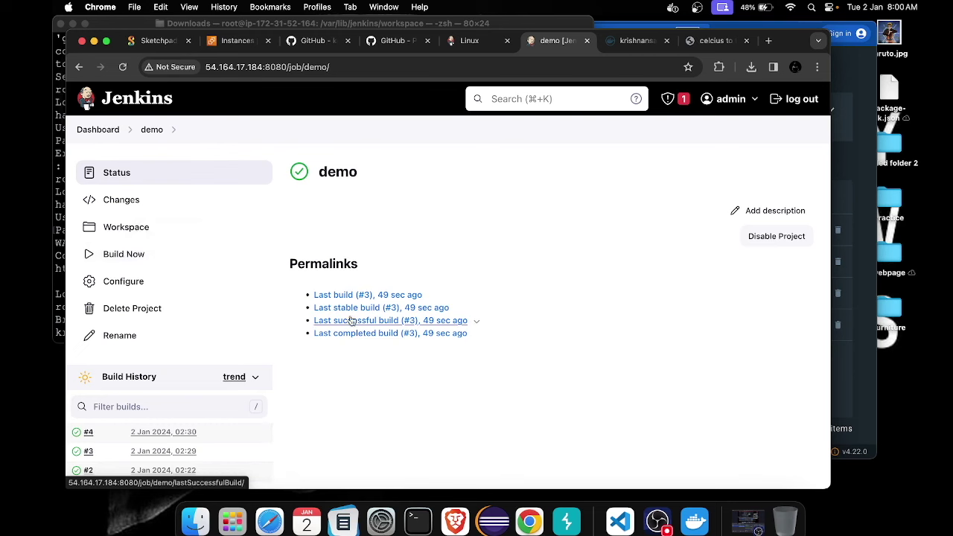
{"action": "left_click", "coordinate": [87, 432]}
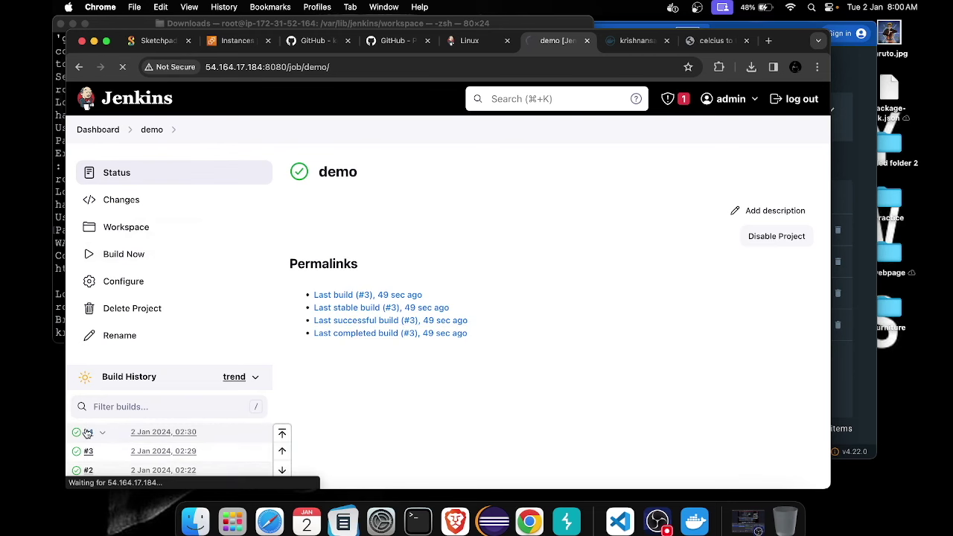
{"action": "key", "text": "ctrl+Tab"}
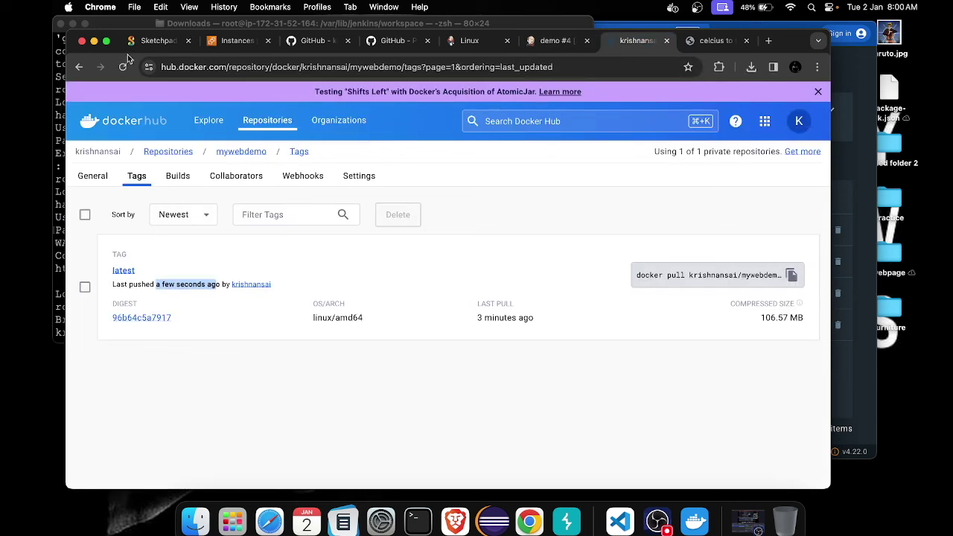
Step: Reload the mywebdemo tags page to see the new v1 tag, then switch to the Sketchpad tab
{"action": "left_click", "coordinate": [124, 66]}
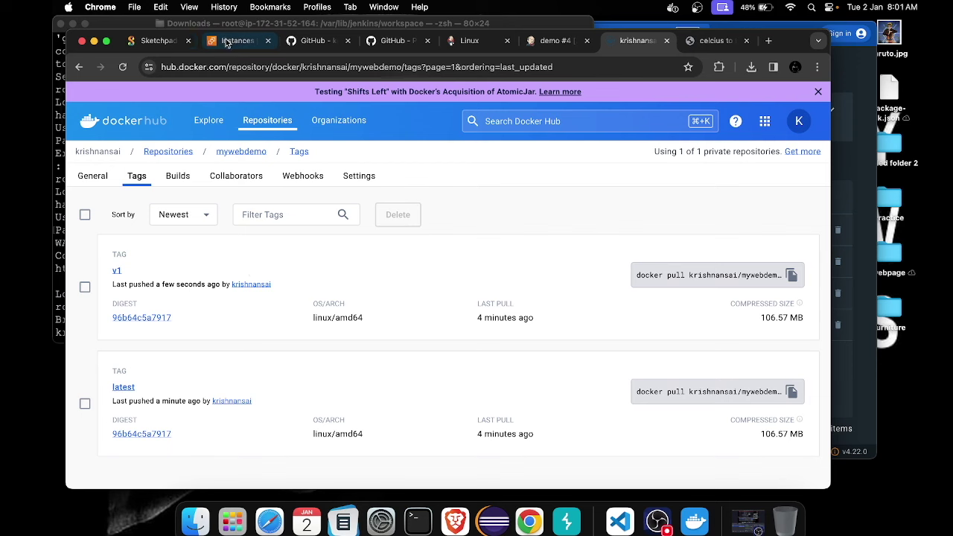
{"action": "left_click", "coordinate": [157, 40]}
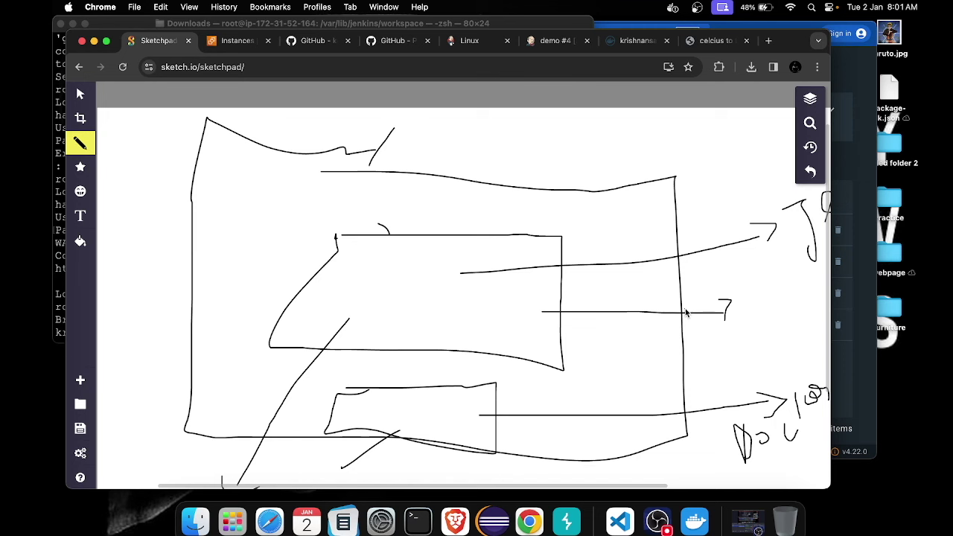
Step: Minimize the OBS Studio window and bring Light Notepad's command notes to the front
{"action": "scroll", "coordinate": [687, 313], "scroll_direction": "down", "scroll_amount": 2}
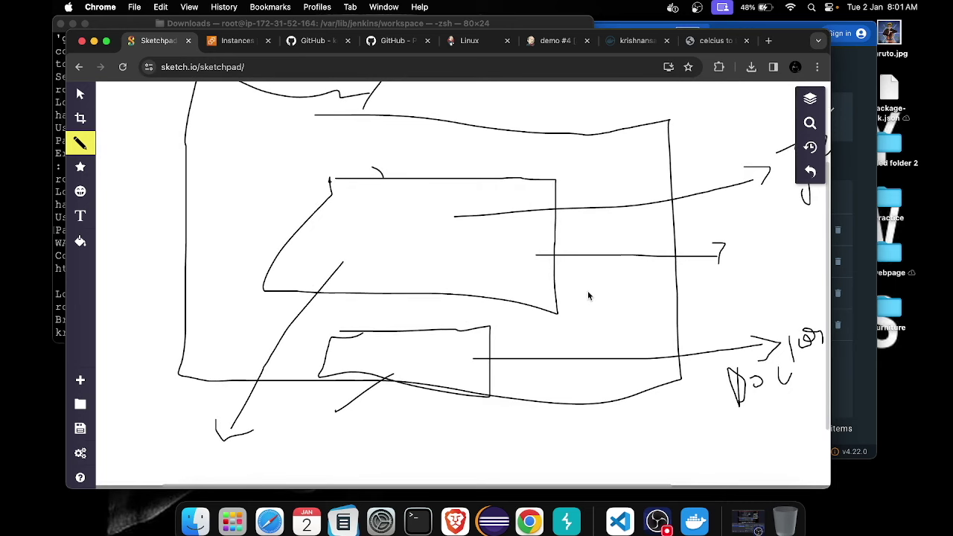
{"action": "left_click", "coordinate": [741, 523]}
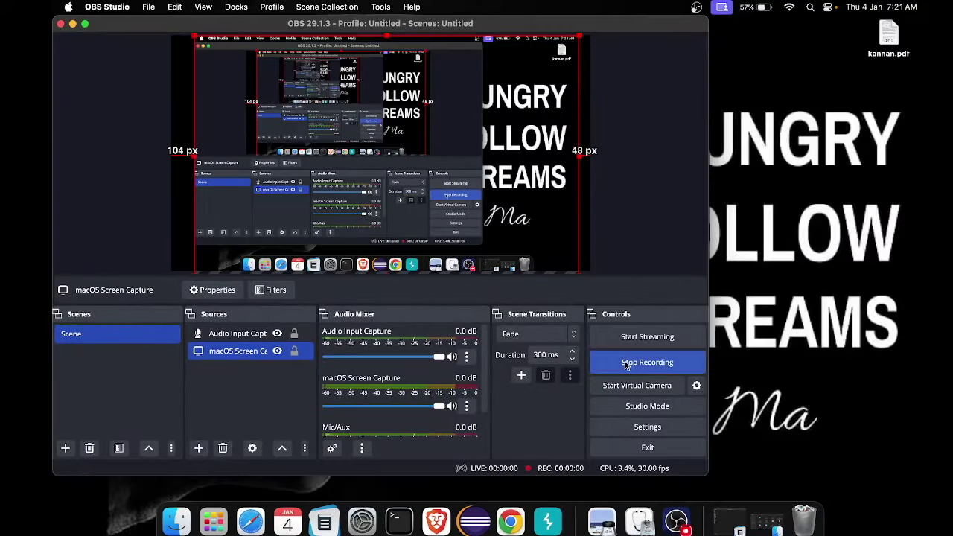
{"action": "left_click", "coordinate": [73, 23]}
{"action": "left_click", "coordinate": [301, 521]}
{"action": "left_click", "coordinate": [283, 187]}
Step: Clear the old command list and type the note lines 'Ansible' and 'CM'
{"action": "key", "text": "super+a"}
{"action": "key", "text": "BackSpace"}
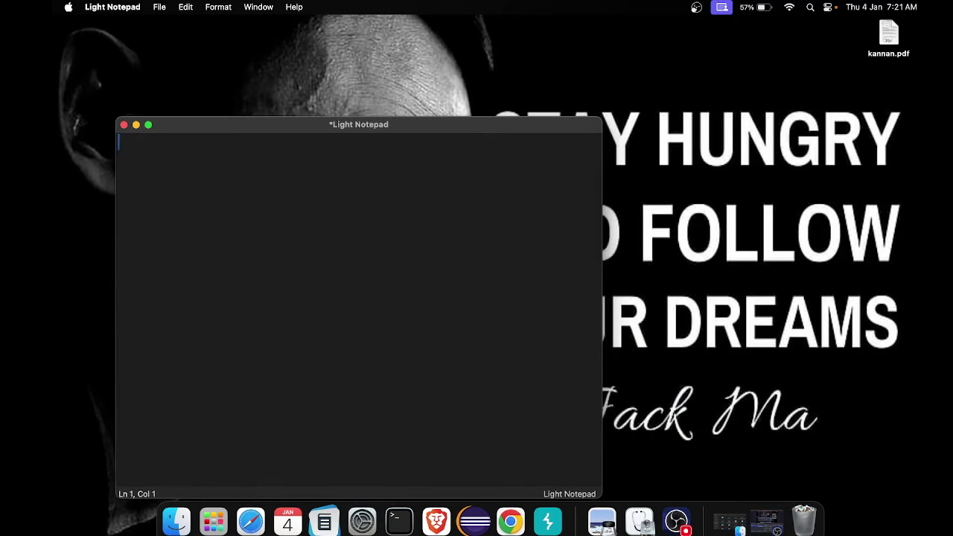
{"action": "type", "text": "Ansible"}
{"action": "key", "text": "Return"}
{"action": "key", "text": "Return"}
{"action": "key", "text": "Return"}
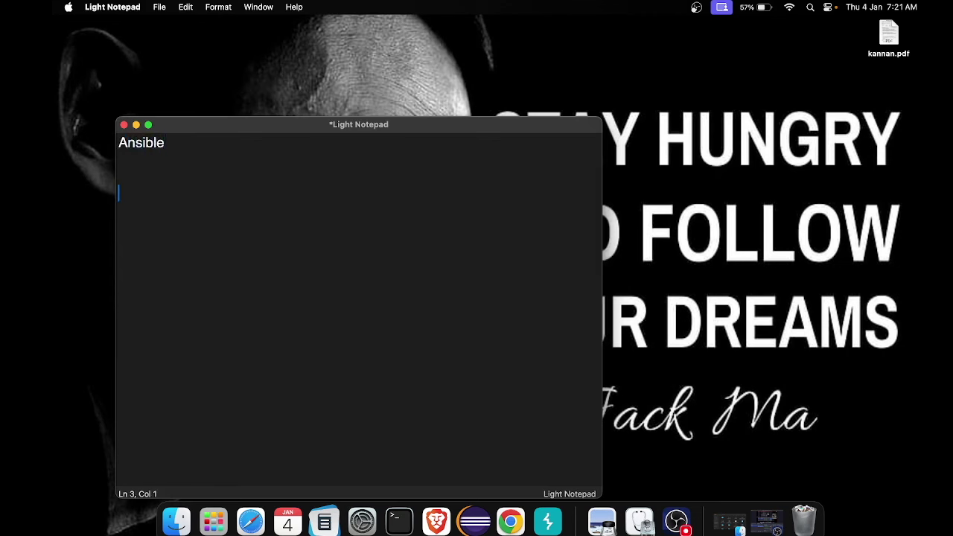
{"action": "left_click", "coordinate": [510, 521]}
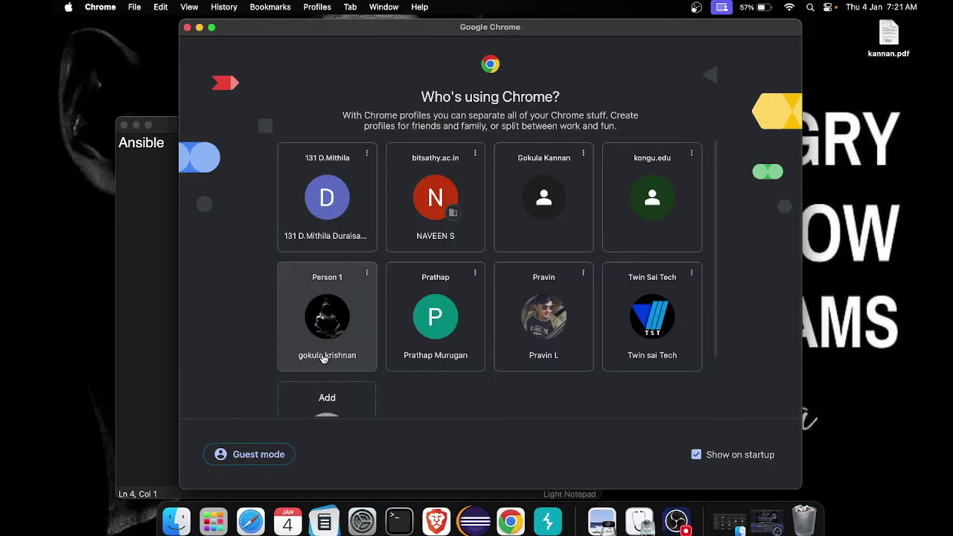
{"action": "left_click", "coordinate": [325, 313]}
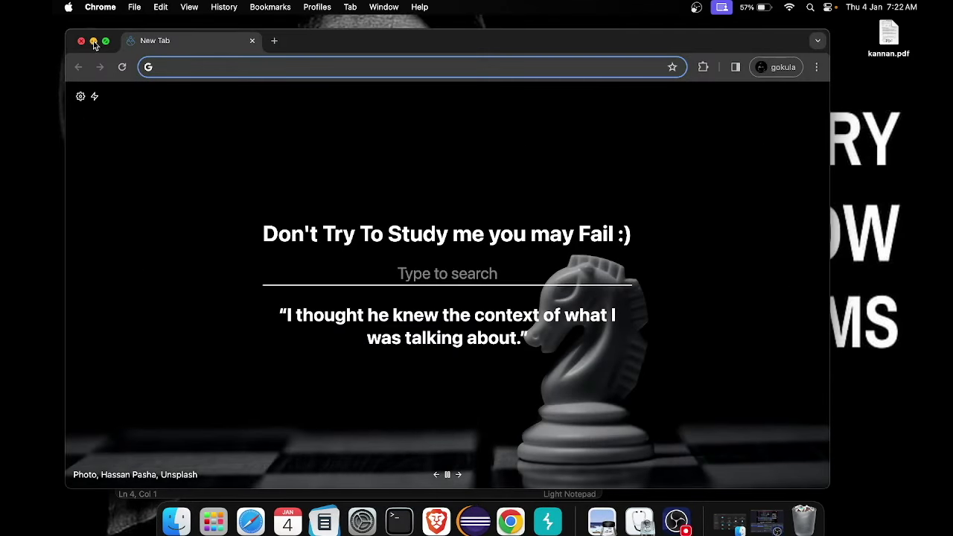
{"action": "left_click", "coordinate": [93, 41]}
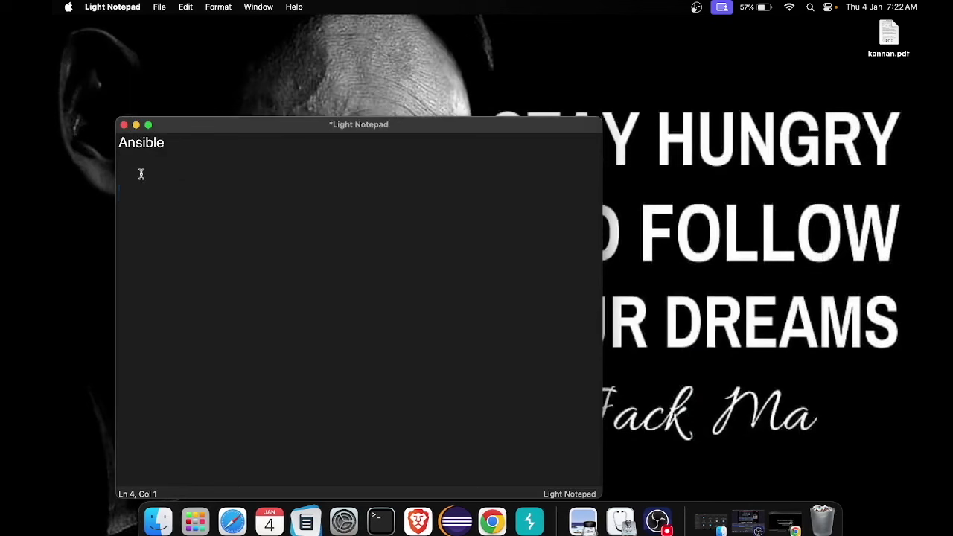
{"action": "type", "text": "CM"}
Step: Add a first line reading 'Terraform. cloud infra' above Ansible
{"action": "left_click", "coordinate": [144, 168]}
{"action": "key", "text": "Up"}
{"action": "key", "text": "Return"}
{"action": "key", "text": "Up"}
{"action": "type", "text": "Terraform"}
{"action": "key", "text": "Down"}
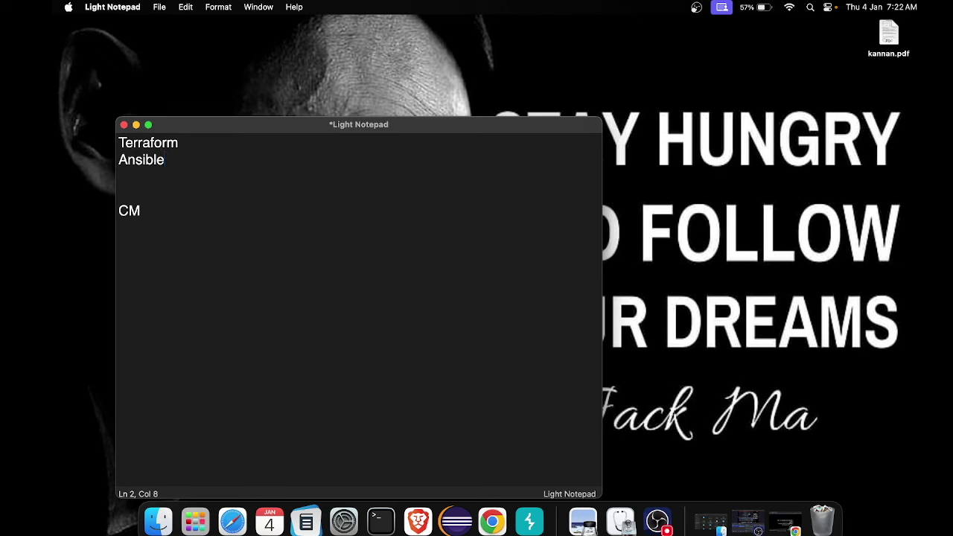
{"action": "key", "text": "Up"}
{"action": "key", "text": "Right"}
{"action": "key", "text": "Right"}
{"action": "key", "text": "Left"}
{"action": "type", "text": ". cloud infra"}
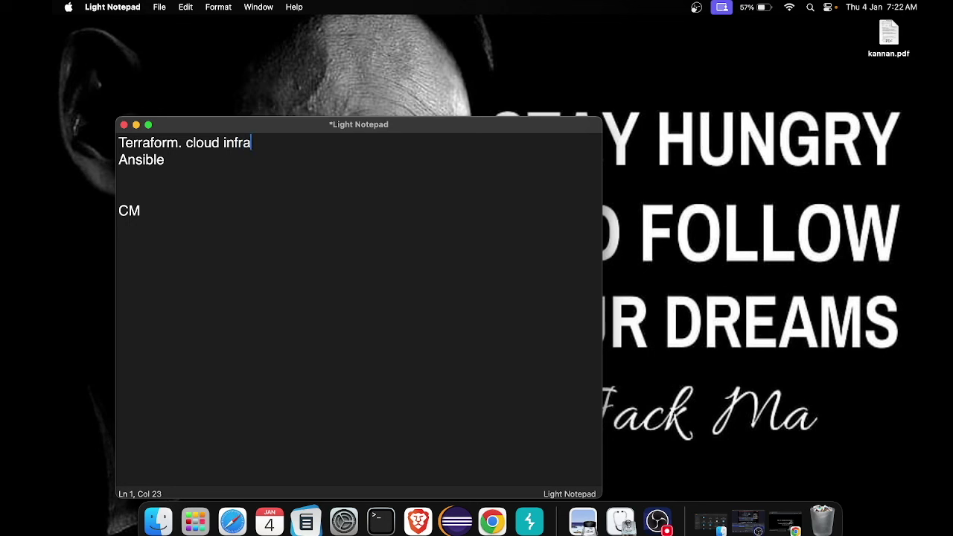
{"action": "left_click", "coordinate": [187, 154]}
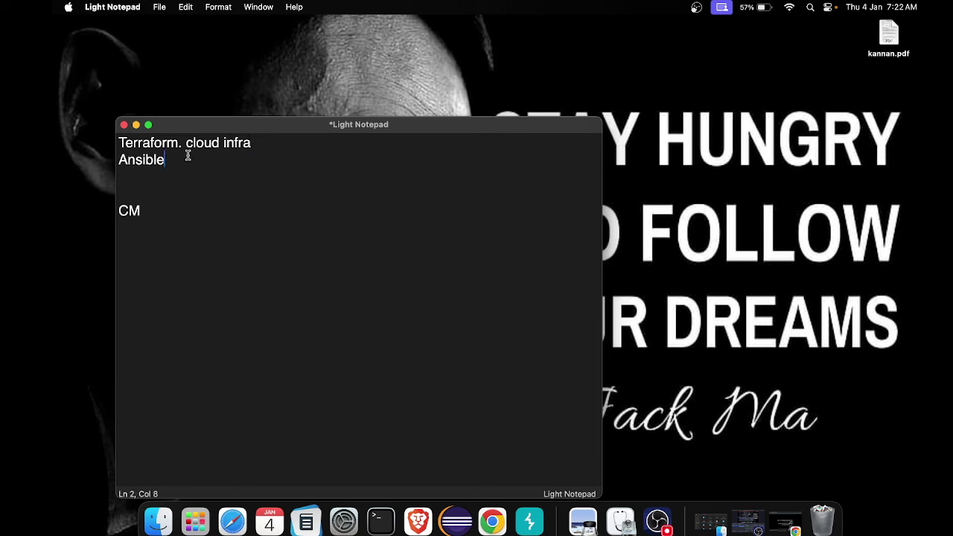
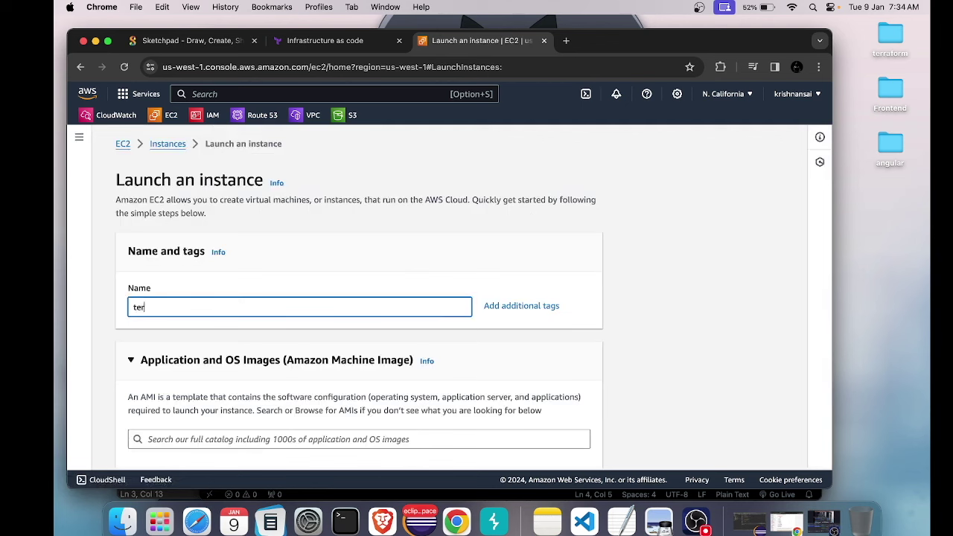
Step: Choose Ubuntu as the instance's machine image
{"action": "scroll", "coordinate": [160, 283], "scroll_direction": "down", "scroll_amount": 8}
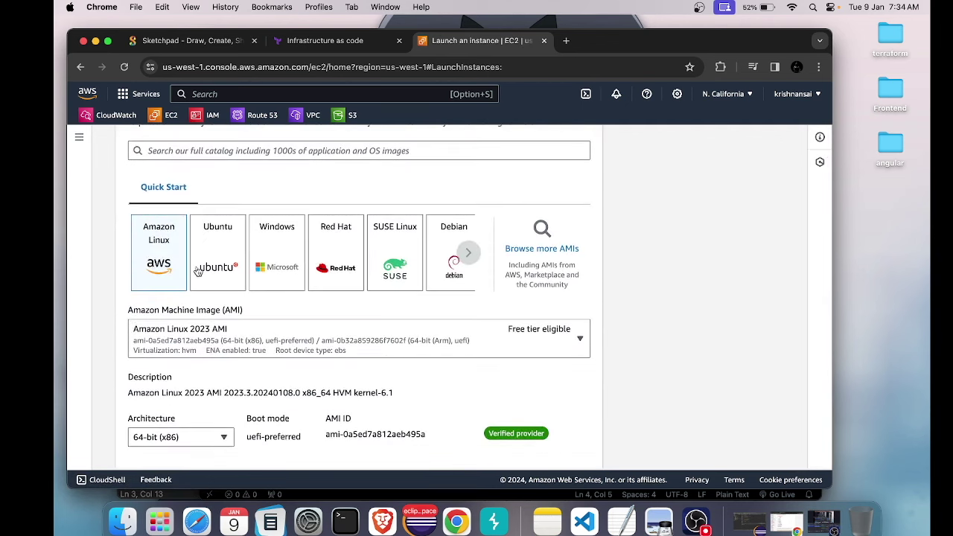
{"action": "left_click", "coordinate": [210, 268]}
{"action": "scroll", "coordinate": [211, 270], "scroll_direction": "down", "scroll_amount": 1}
{"action": "scroll", "coordinate": [208, 260], "scroll_direction": "down", "scroll_amount": 5}
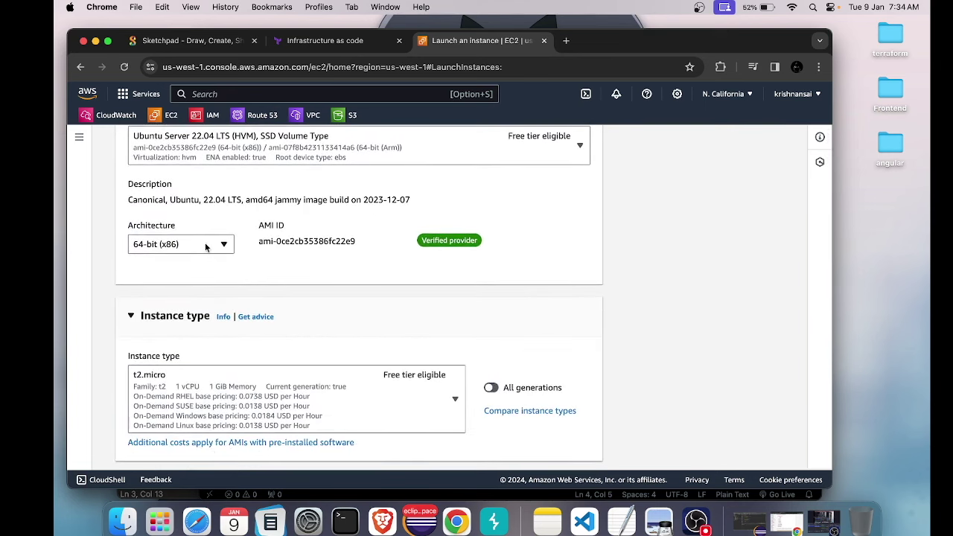
{"action": "scroll", "coordinate": [207, 248], "scroll_direction": "down", "scroll_amount": 5}
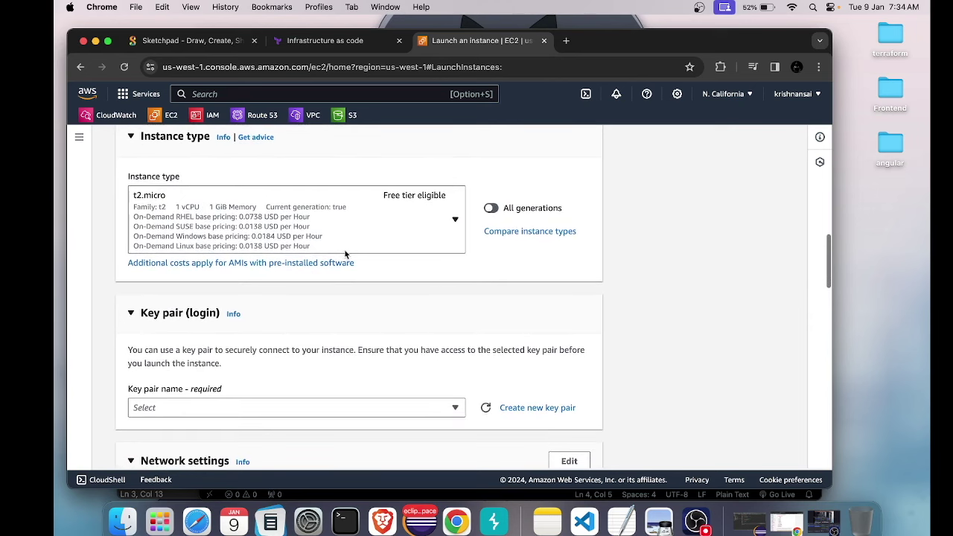
Step: Set the instance type to t2.medium and the login key pair to ansible
{"action": "left_click", "coordinate": [307, 221]}
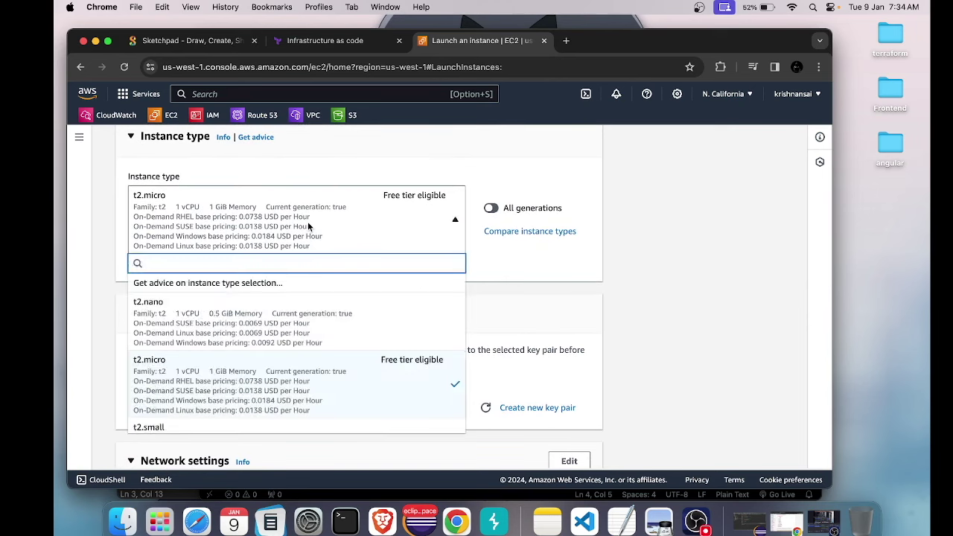
{"action": "scroll", "coordinate": [270, 370], "scroll_direction": "down", "scroll_amount": 3}
{"action": "scroll", "coordinate": [270, 370], "scroll_direction": "down", "scroll_amount": 2}
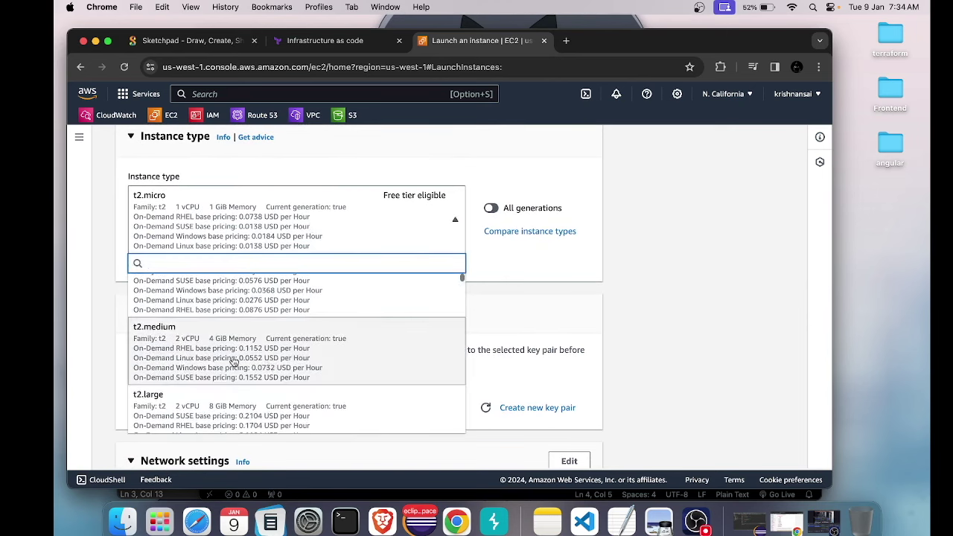
{"action": "left_click", "coordinate": [232, 358]}
{"action": "scroll", "coordinate": [233, 357], "scroll_direction": "down", "scroll_amount": 2}
{"action": "scroll", "coordinate": [233, 361], "scroll_direction": "down", "scroll_amount": 1}
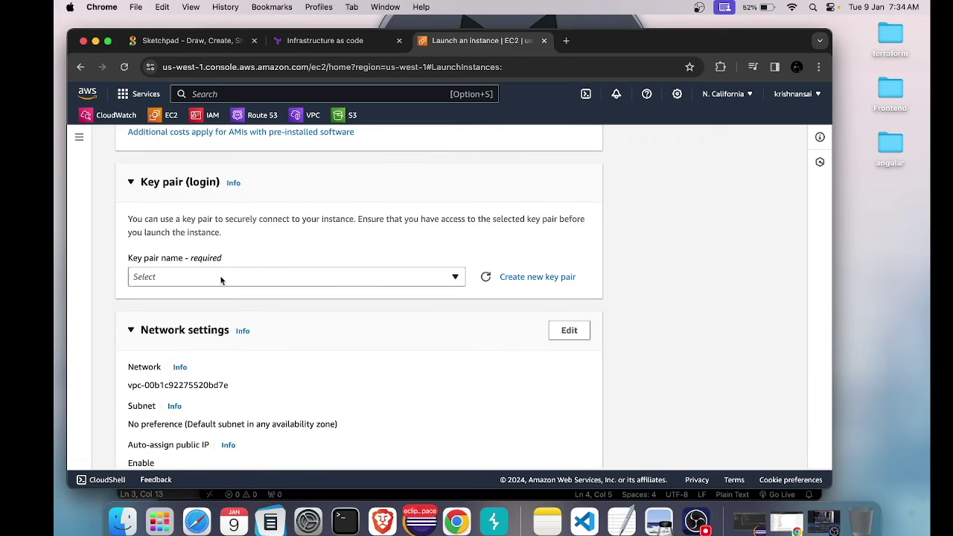
{"action": "left_click", "coordinate": [224, 278]}
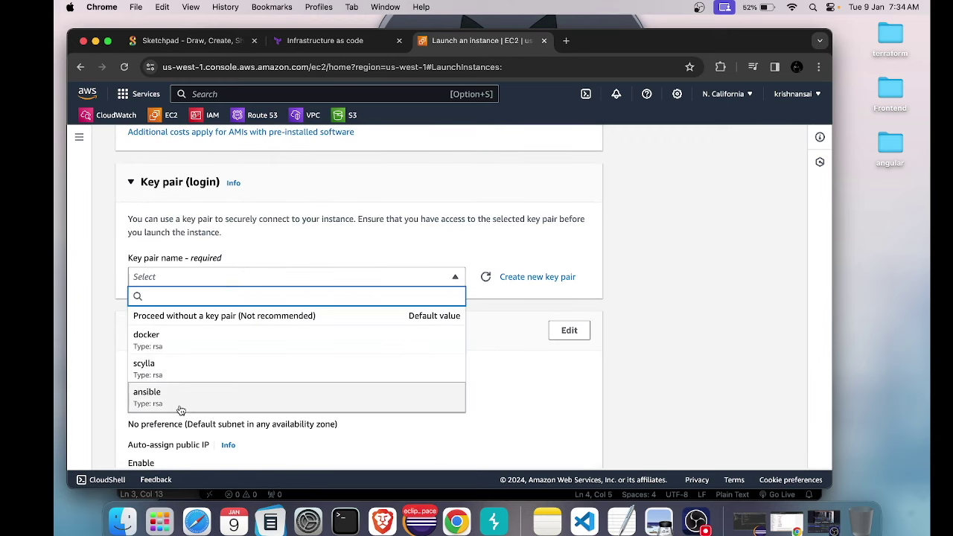
{"action": "left_click", "coordinate": [180, 408]}
Step: Launch the configured instance and return to the EC2 Instances list
{"action": "scroll", "coordinate": [179, 408], "scroll_direction": "down", "scroll_amount": 10}
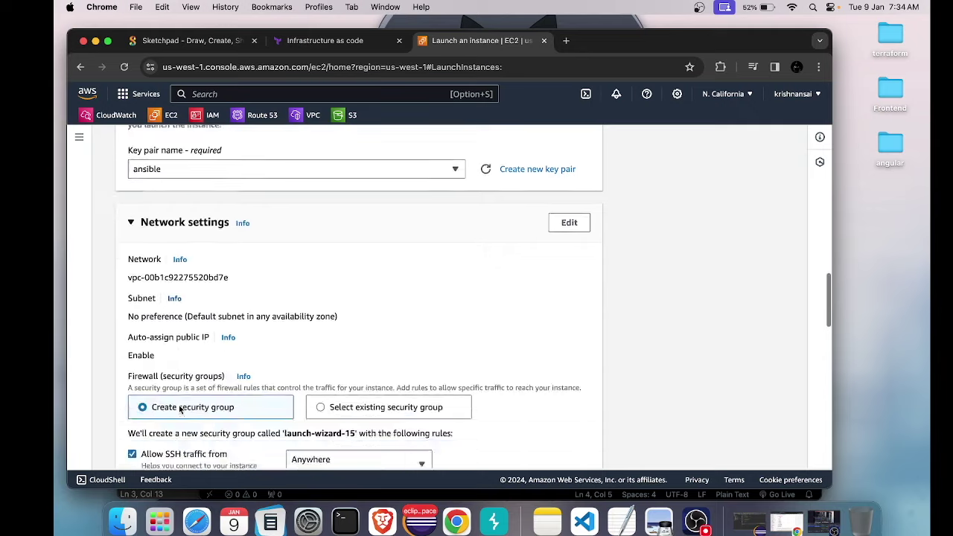
{"action": "scroll", "coordinate": [179, 408], "scroll_direction": "down", "scroll_amount": 10}
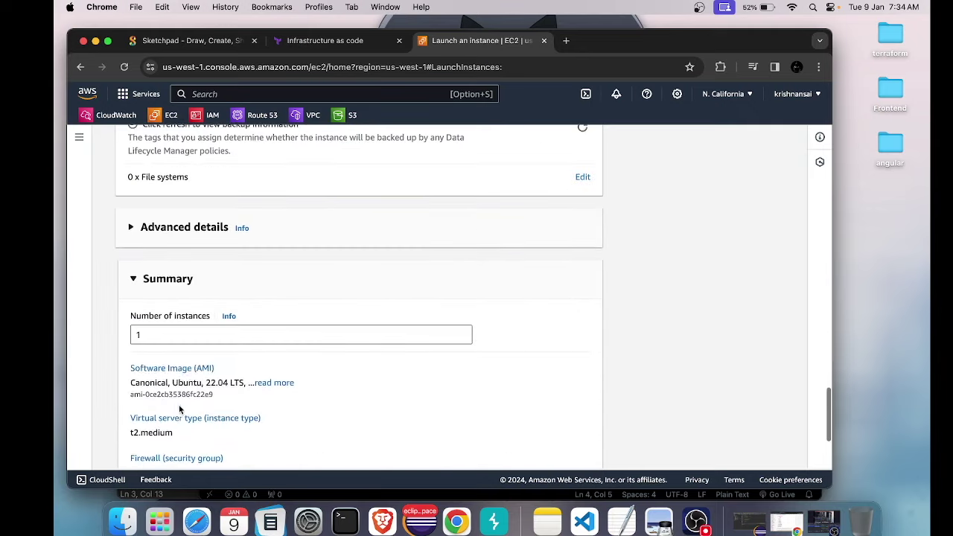
{"action": "scroll", "coordinate": [554, 277], "scroll_direction": "down", "scroll_amount": 3}
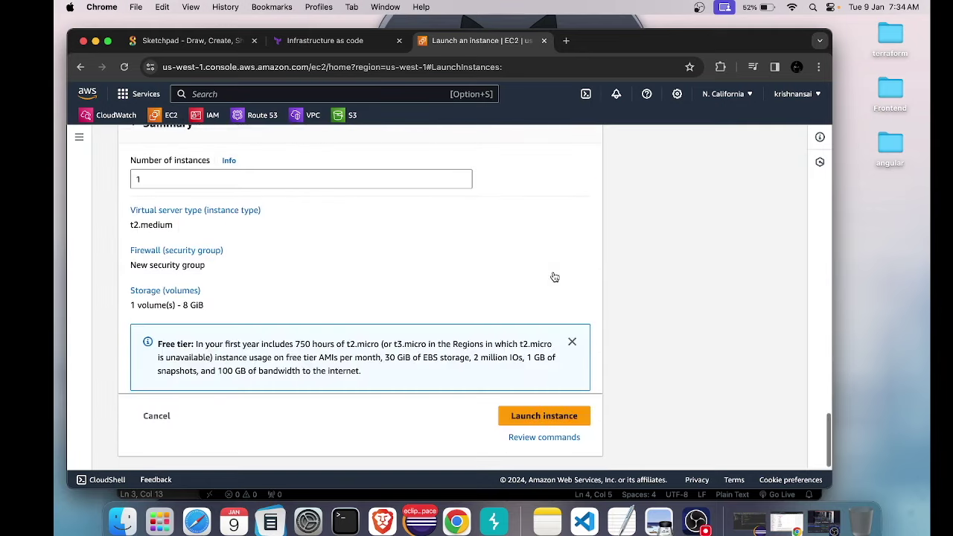
{"action": "left_click", "coordinate": [530, 415]}
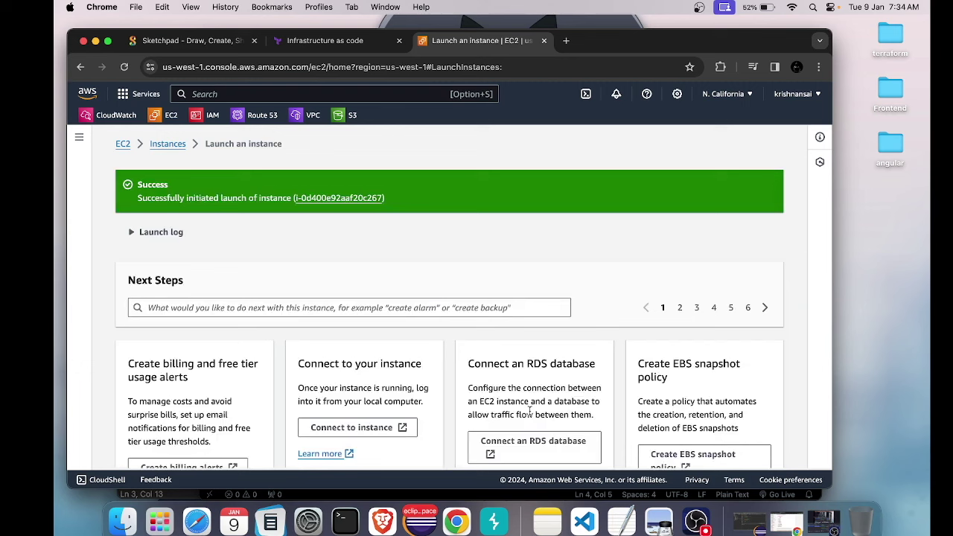
{"action": "left_click", "coordinate": [167, 144]}
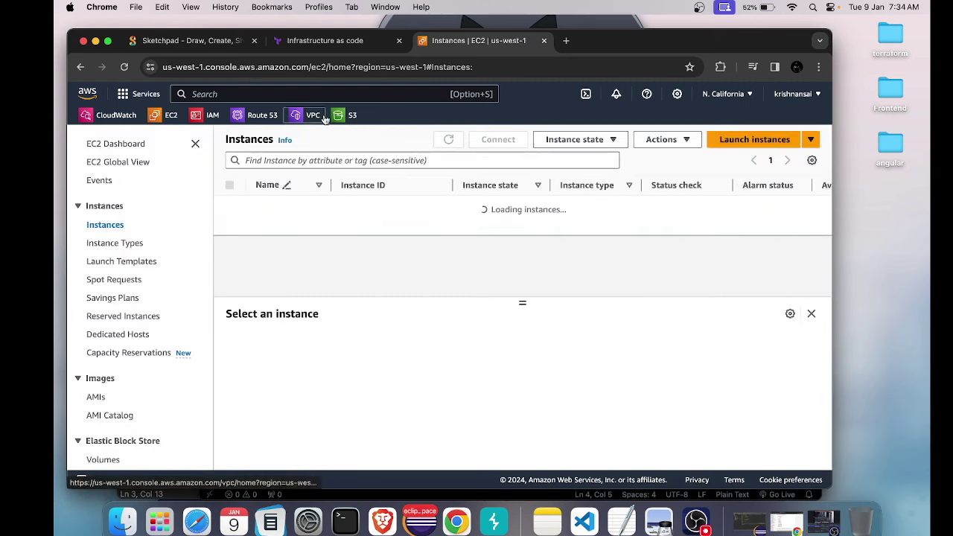
Step: Go from the Terraform page to its download and install page
{"action": "left_click", "coordinate": [345, 45]}
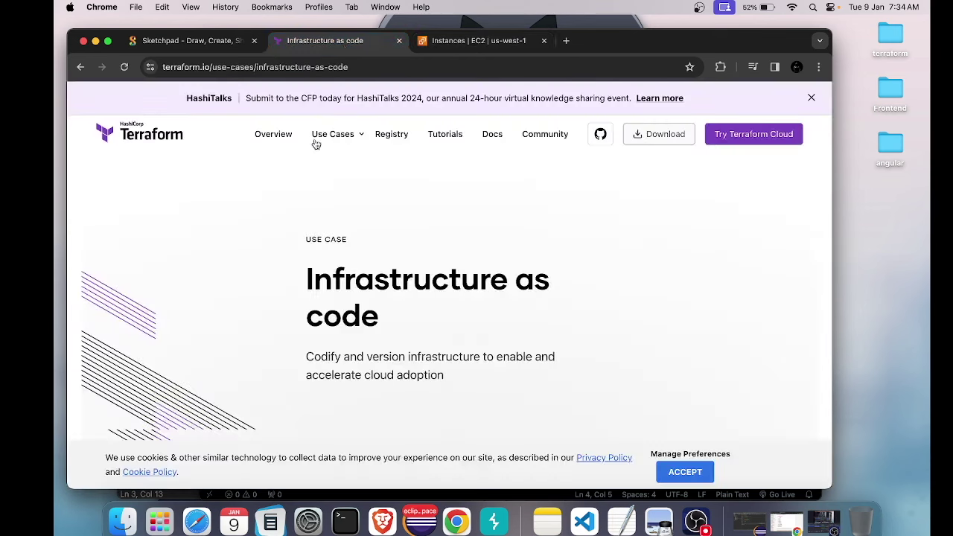
{"action": "scroll", "coordinate": [317, 361], "scroll_direction": "down", "scroll_amount": 3}
{"action": "scroll", "coordinate": [317, 362], "scroll_direction": "left", "scroll_amount": 5}
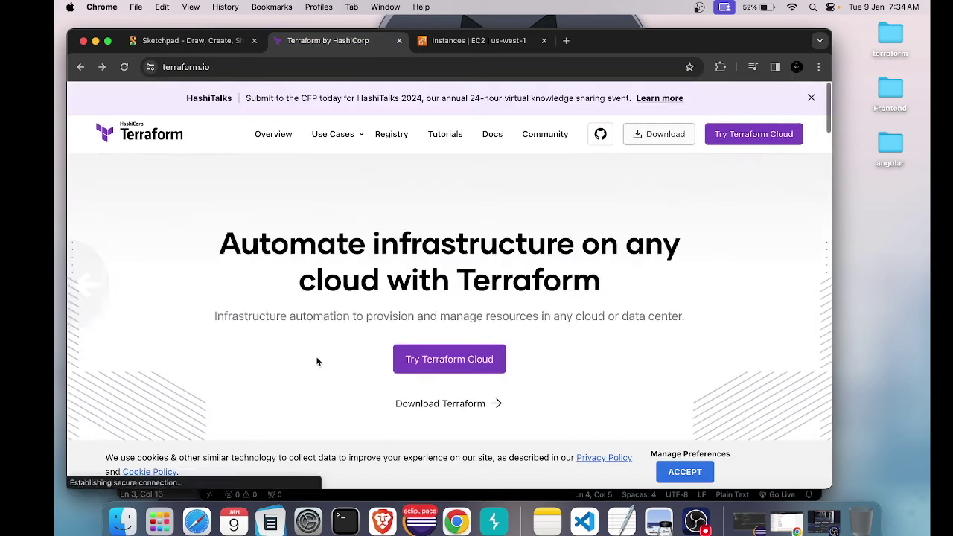
{"action": "left_click", "coordinate": [443, 404]}
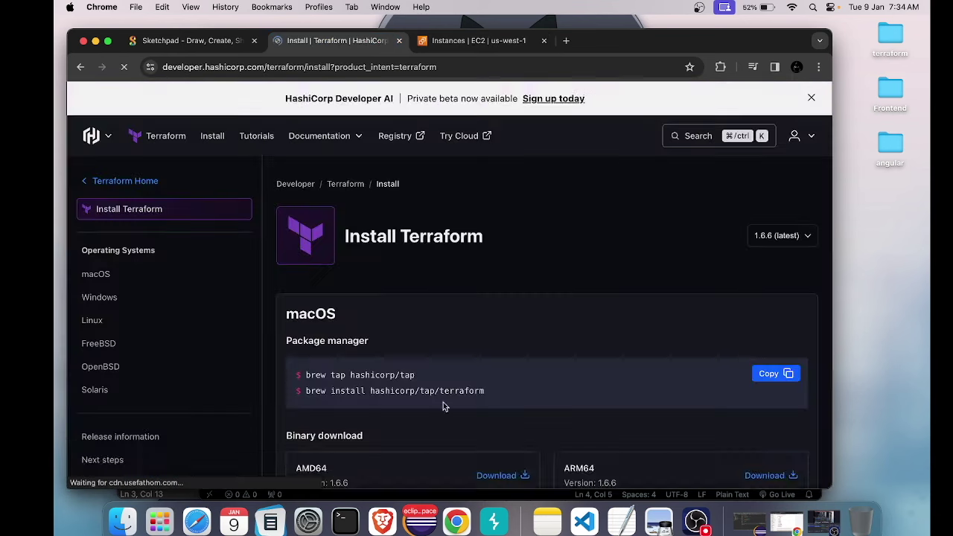
{"action": "scroll", "coordinate": [353, 318], "scroll_direction": "down", "scroll_amount": 4}
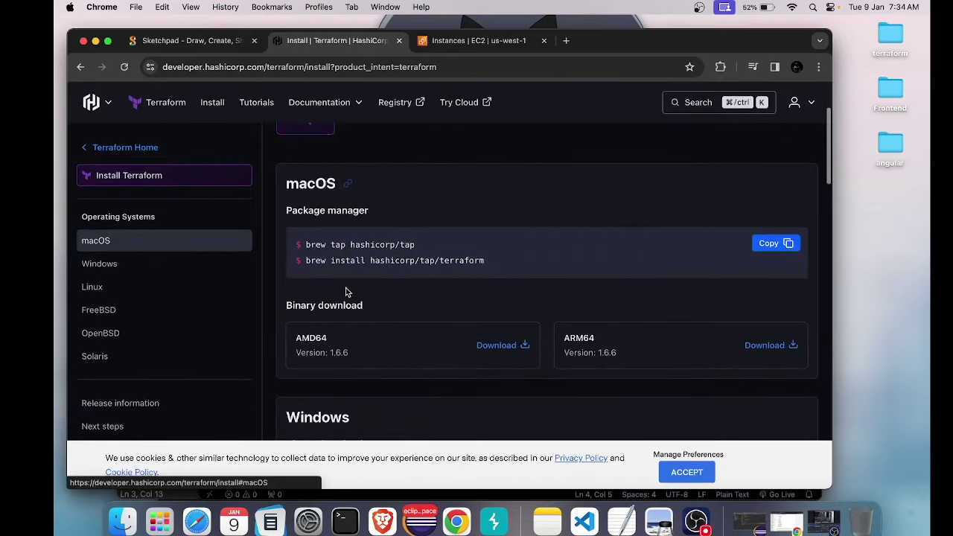
Step: Look over the Homebrew brew tap and brew install commands
{"action": "triple_click", "coordinate": [311, 245]}
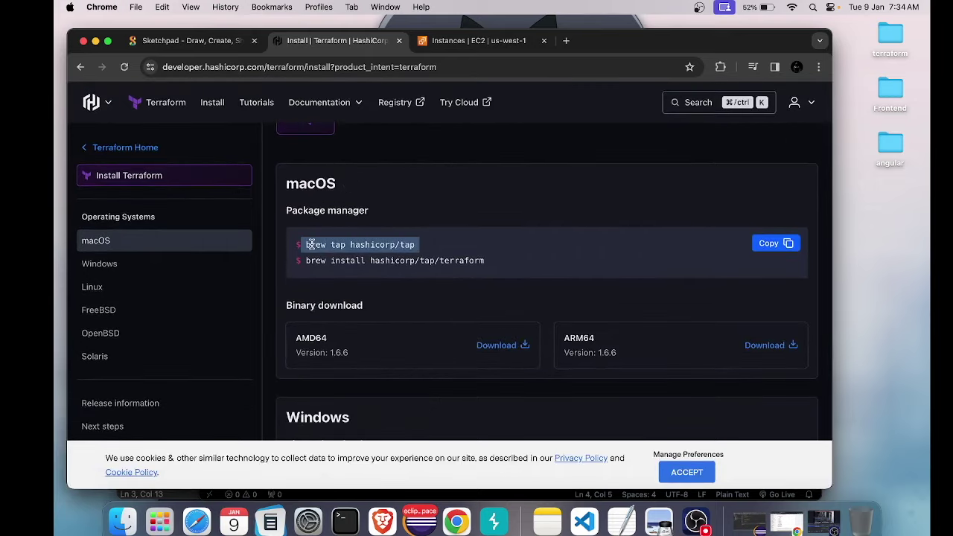
{"action": "left_click", "coordinate": [382, 241]}
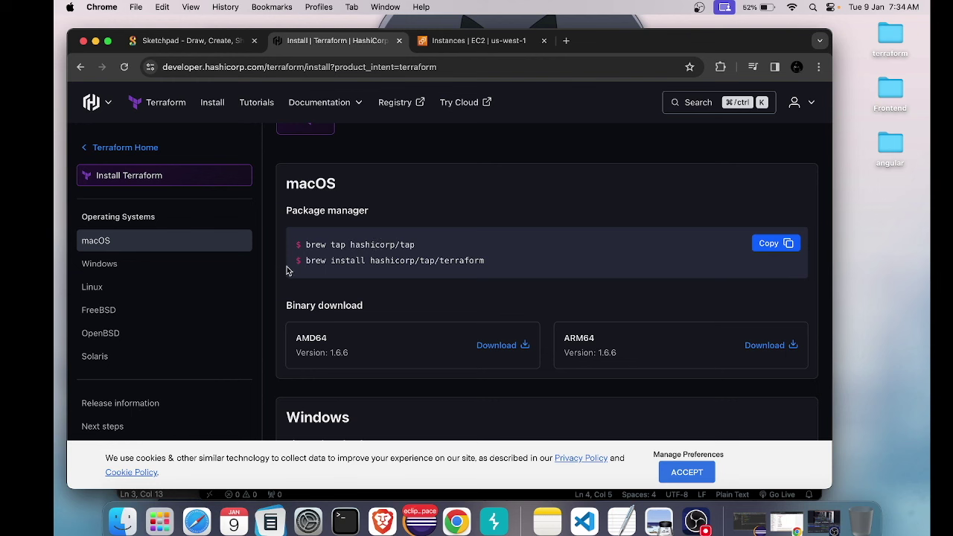
{"action": "double_click", "coordinate": [308, 259]}
{"action": "triple_click", "coordinate": [307, 259]}
{"action": "left_click", "coordinate": [441, 248]}
{"action": "scroll", "coordinate": [441, 248], "scroll_direction": "down", "scroll_amount": 5}
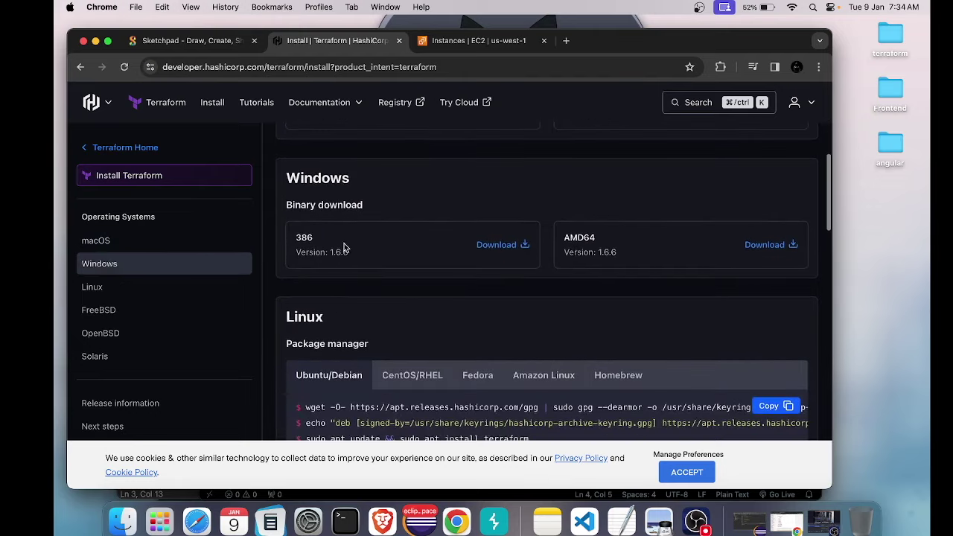
{"action": "scroll", "coordinate": [453, 254], "scroll_direction": "down", "scroll_amount": 3}
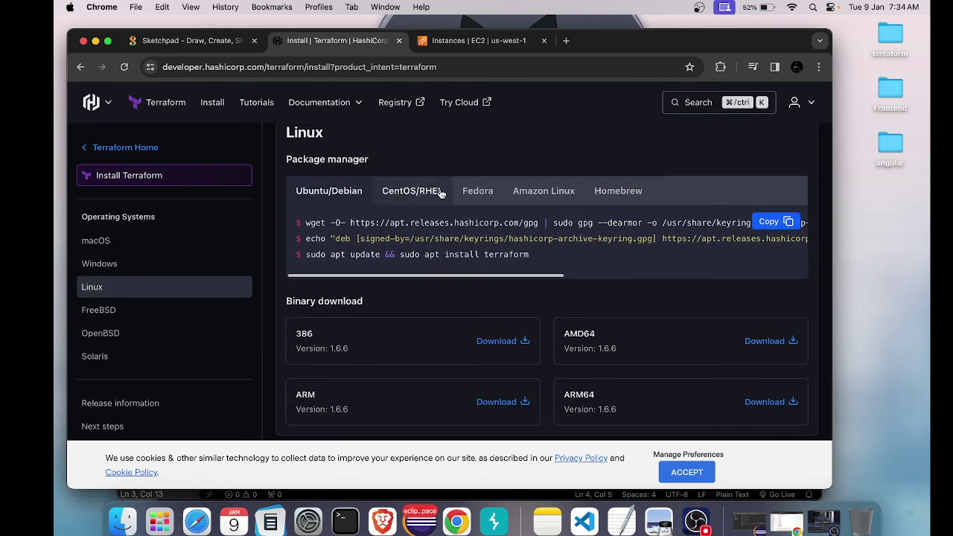
Step: Review the Linux Ubuntu/Debian commands, including the echo repository line and sudo apt install terraform
{"action": "left_click", "coordinate": [555, 203]}
{"action": "left_click", "coordinate": [313, 192]}
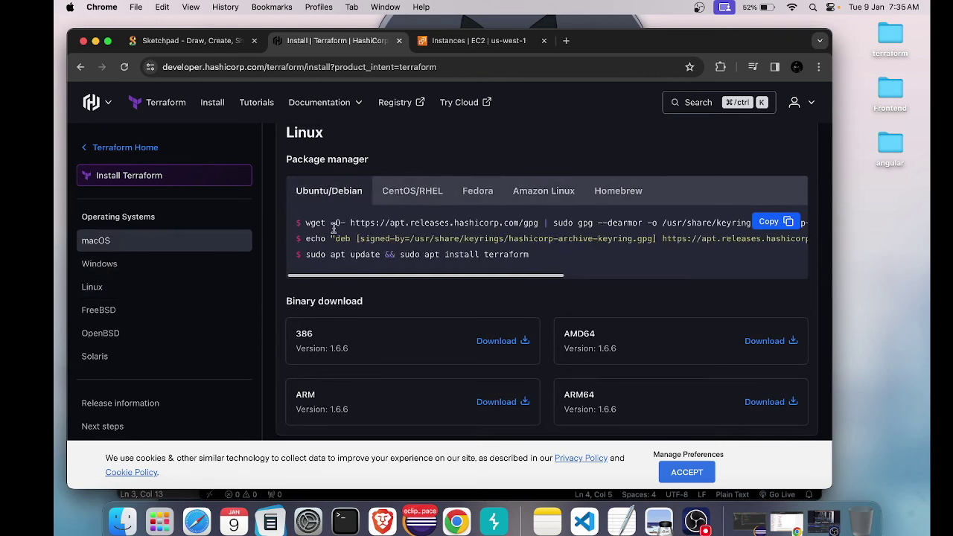
{"action": "triple_click", "coordinate": [321, 251]}
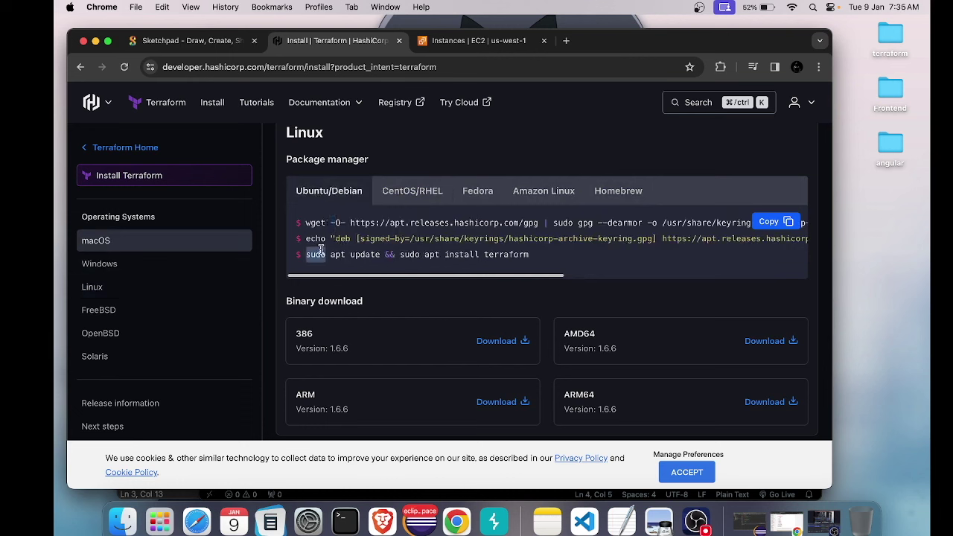
{"action": "left_click", "coordinate": [373, 266]}
{"action": "left_click_drag", "start_coordinate": [401, 255], "coordinate": [511, 267]}
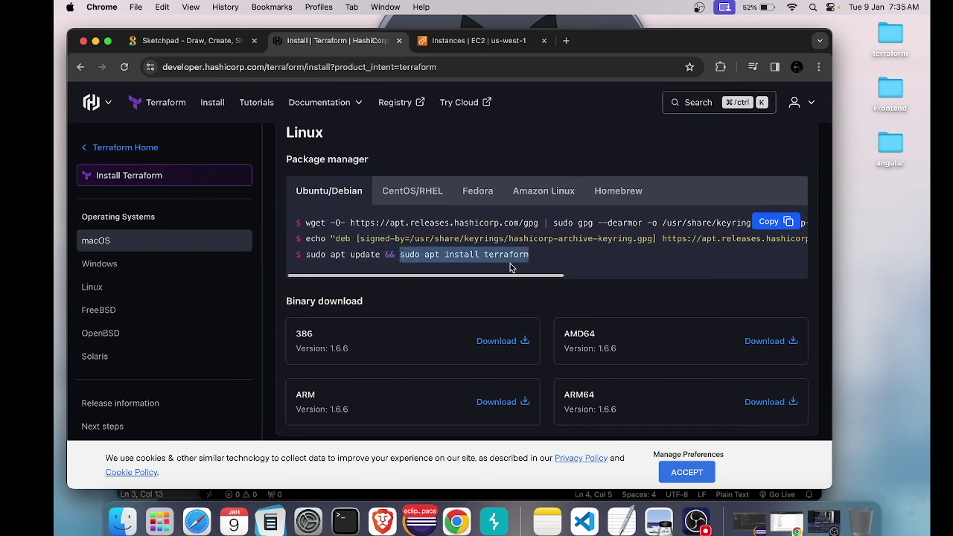
{"action": "triple_click", "coordinate": [511, 239]}
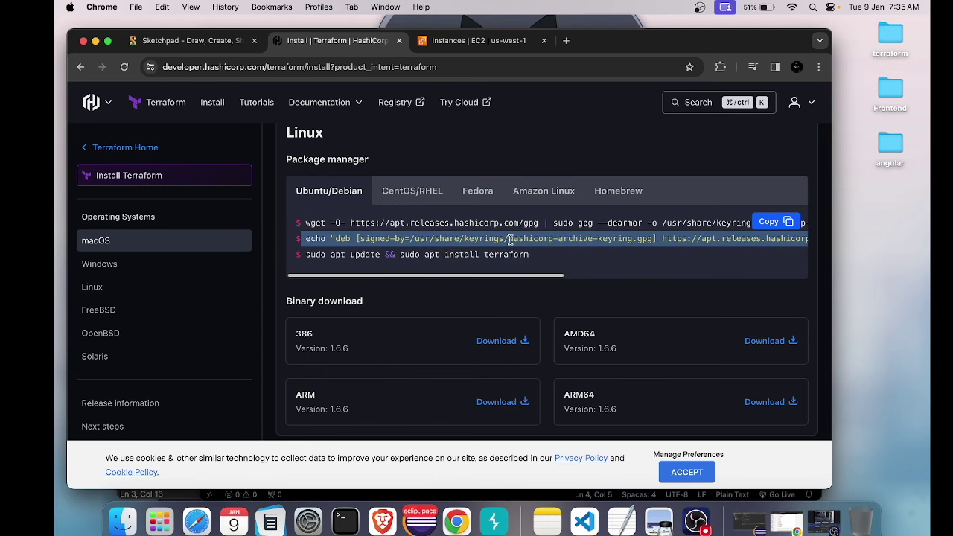
{"action": "scroll", "coordinate": [511, 240], "scroll_direction": "down", "scroll_amount": 2}
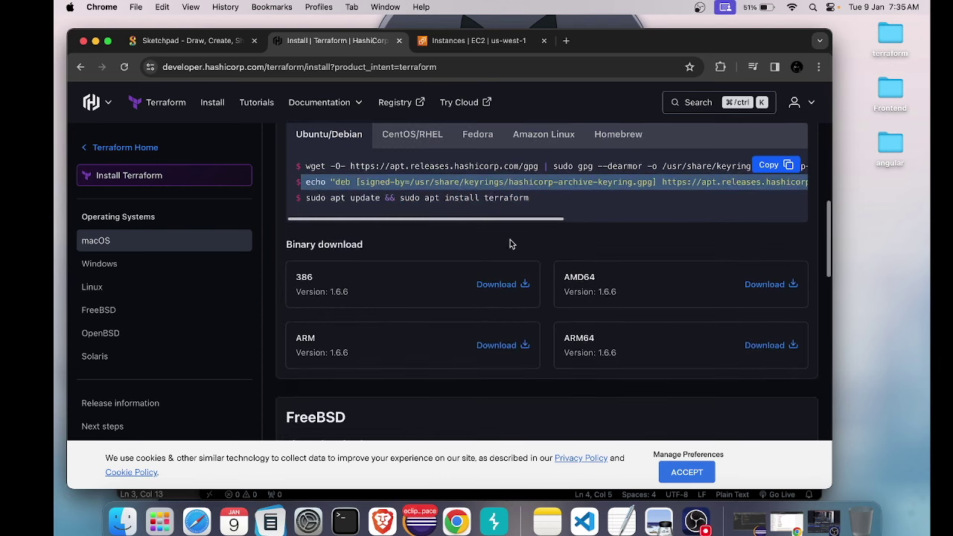
Step: Compare the CentOS/RHEL, Homebrew and Fedora tabs, then go back to the EC2 Instances tab
{"action": "left_click", "coordinate": [417, 138]}
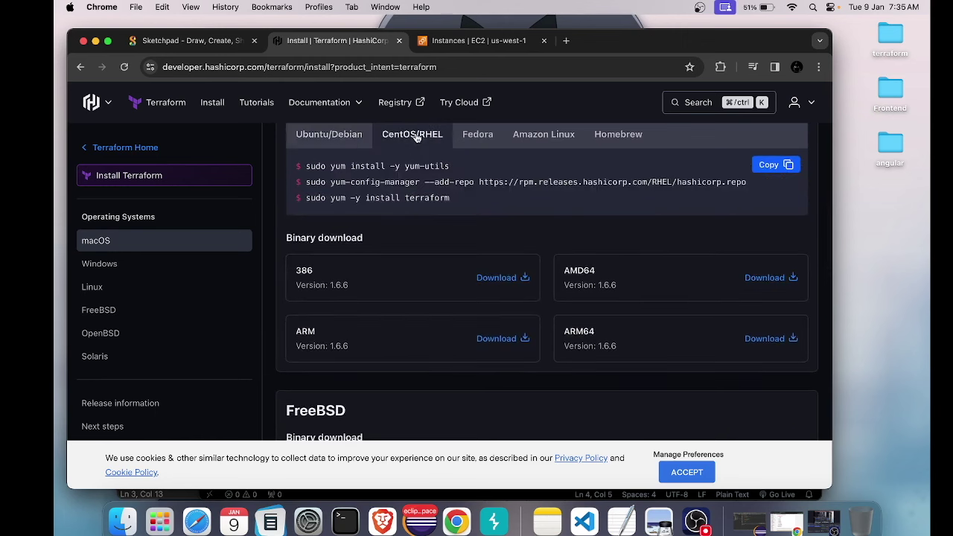
{"action": "left_click", "coordinate": [615, 138]}
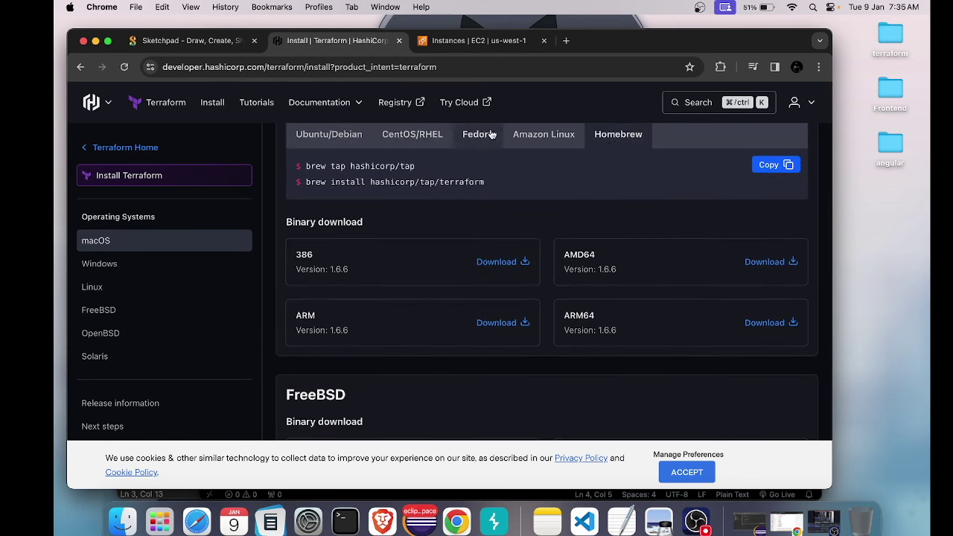
{"action": "left_click", "coordinate": [486, 135]}
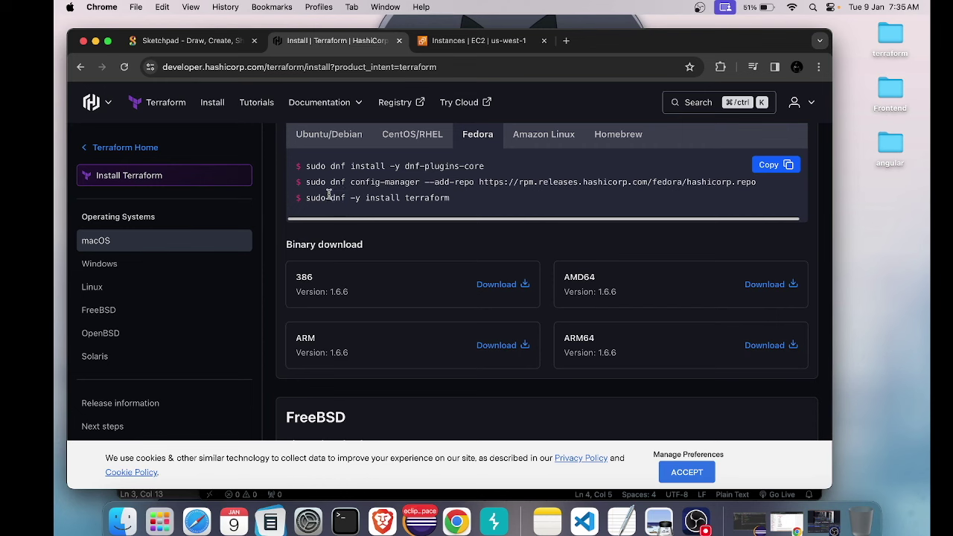
{"action": "left_click", "coordinate": [318, 140]}
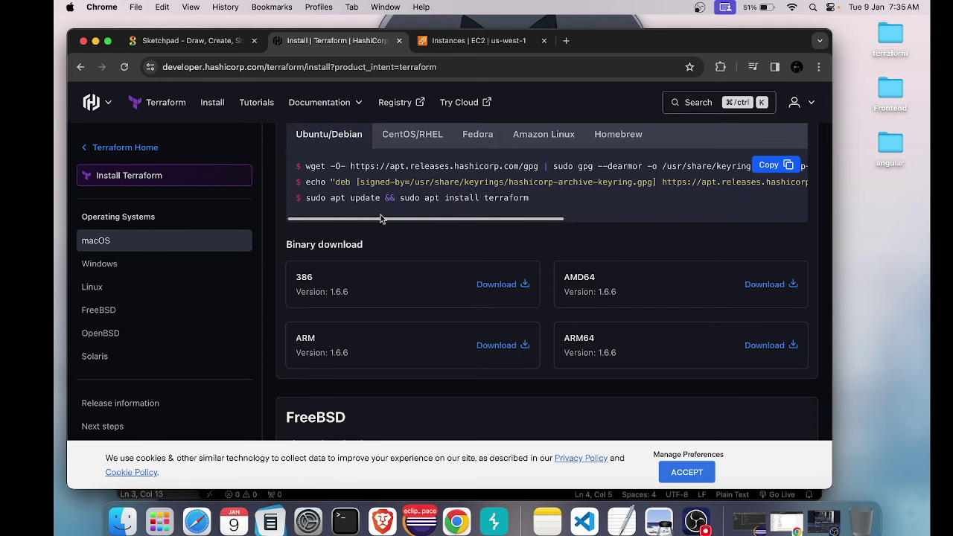
{"action": "scroll", "coordinate": [381, 218], "scroll_direction": "up", "scroll_amount": 2}
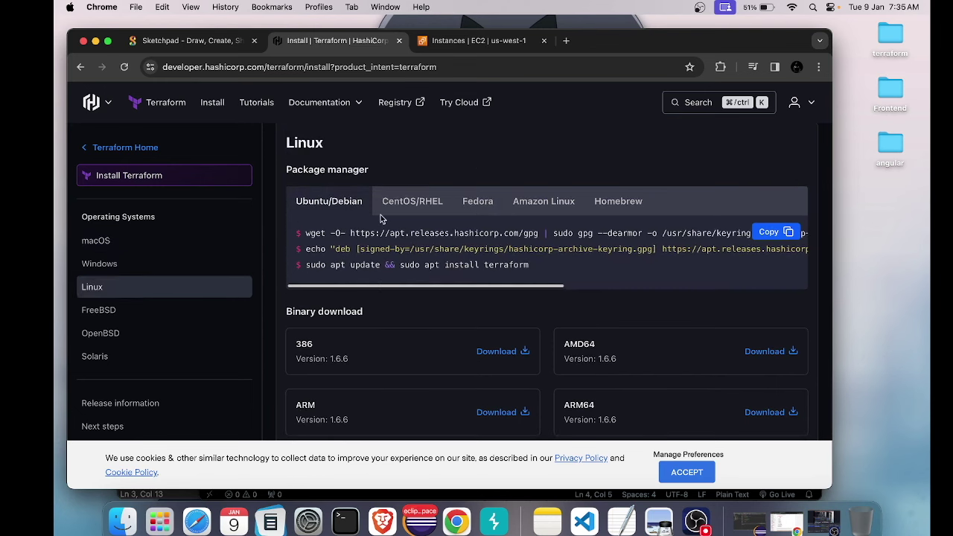
{"action": "left_click", "coordinate": [445, 42]}
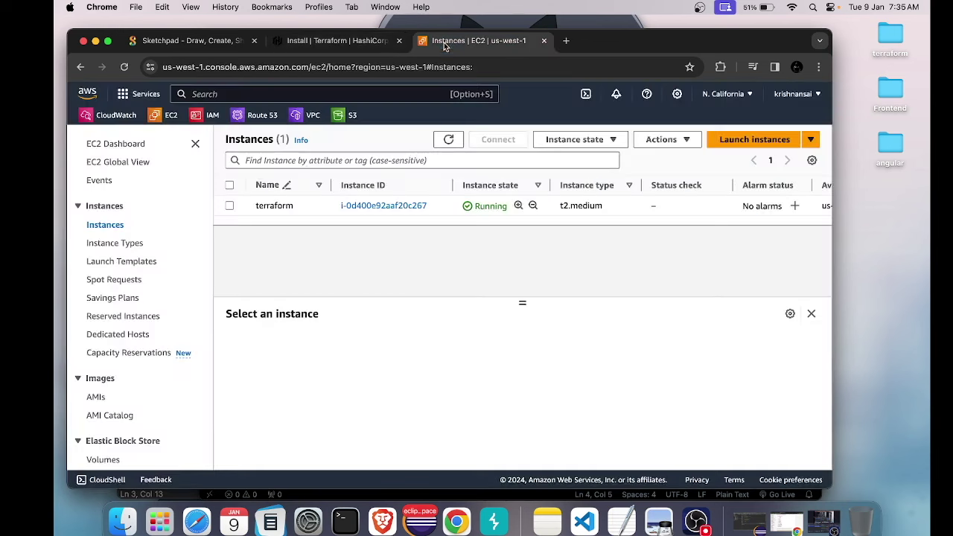
Step: Copy the terraform instance's public IPv4 and cd the terminal into the Downloads folder
{"action": "left_click", "coordinate": [229, 206]}
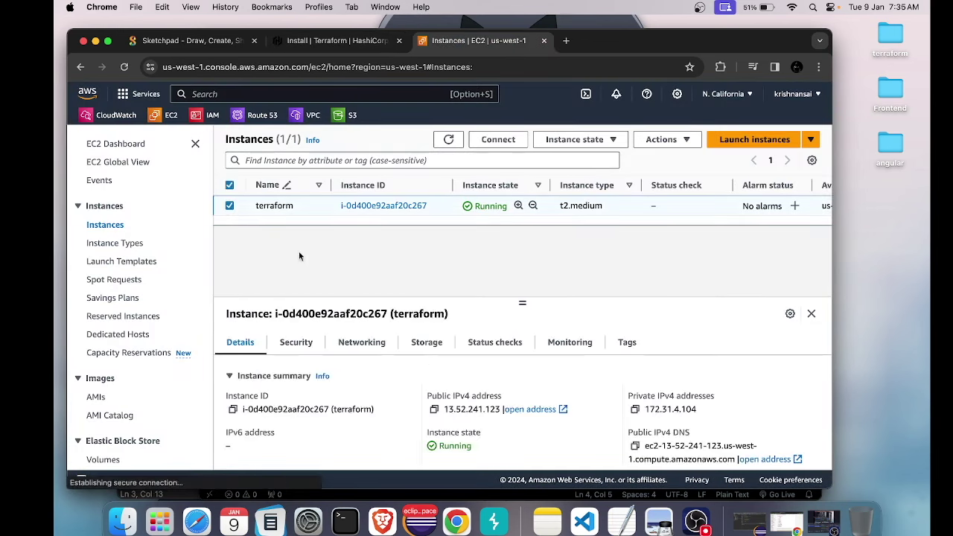
{"action": "left_click", "coordinate": [435, 409]}
{"action": "left_click", "coordinate": [344, 521]}
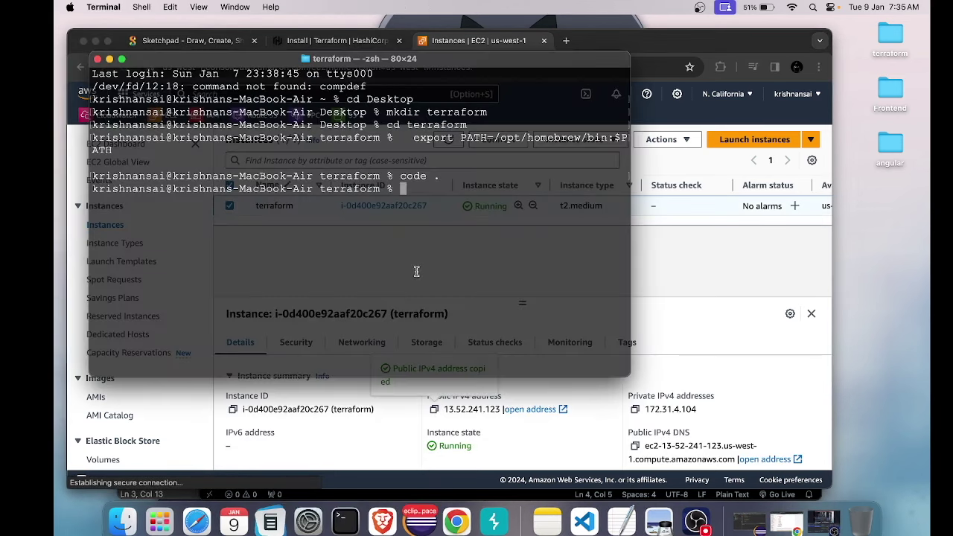
{"action": "type", "text": "cd ../"}
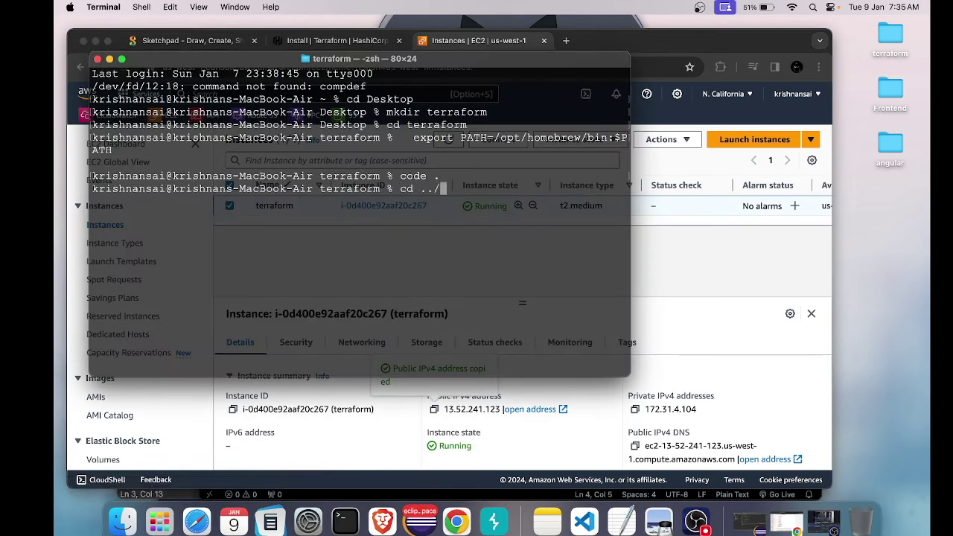
{"action": "type", "text": "Dow"}
{"action": "key", "text": "BackSpace"}
{"action": "key", "text": "BackSpace"}
{"action": "key", "text": "BackSpace"}
{"action": "type", "text": "../Downloads"}
{"action": "key", "text": "Return"}
{"action": "type", "text": "ssh -i "}
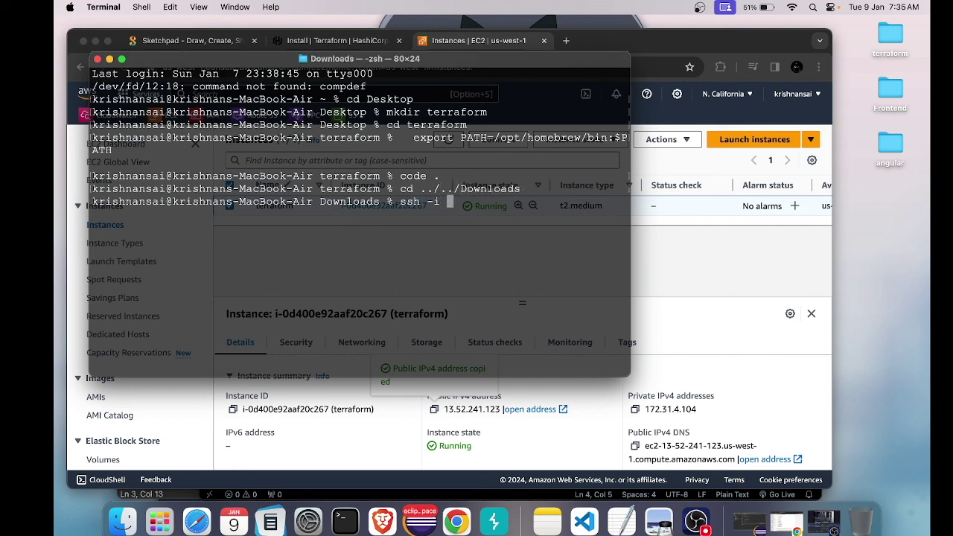
{"action": "type", "text": "ansible.pem "}
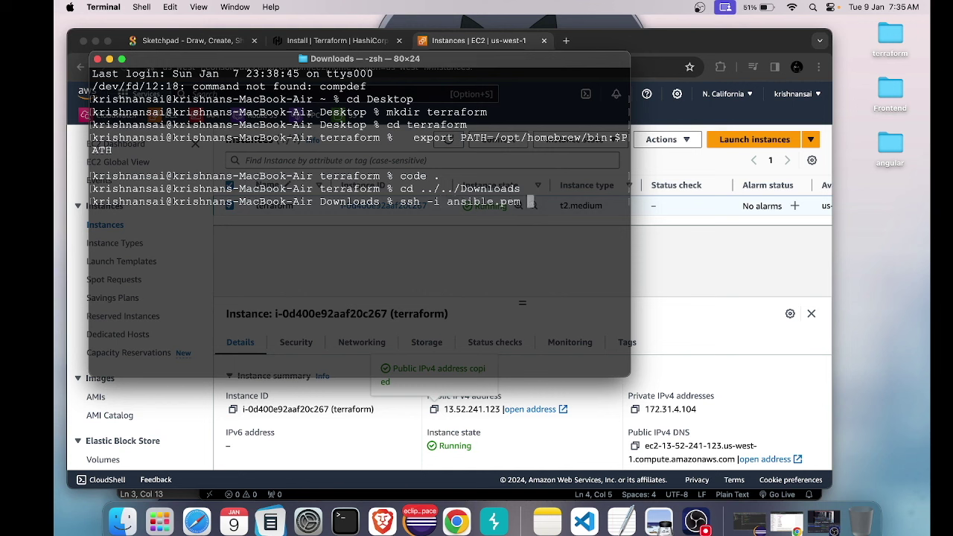
{"action": "type", "text": "ubuntu@"}
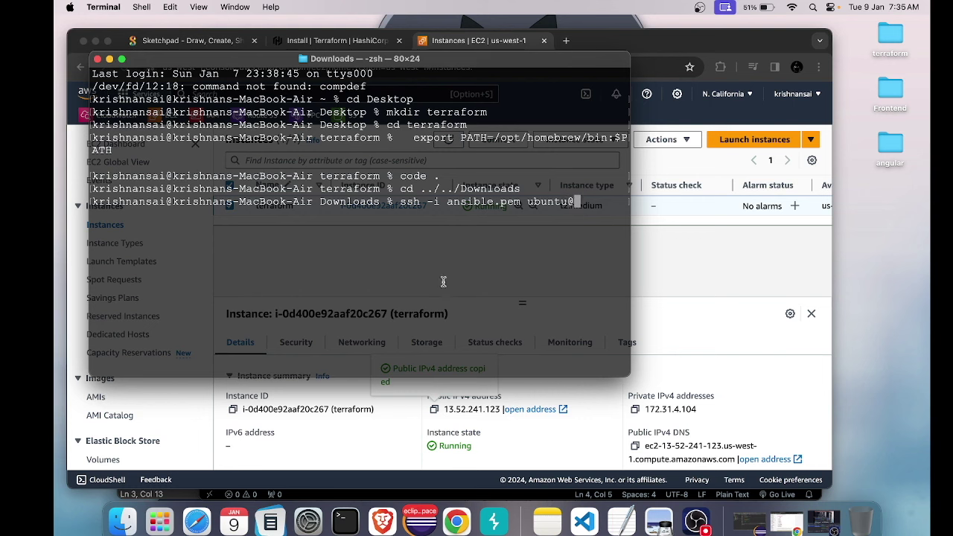
{"action": "right_click", "coordinate": [438, 277]}
{"action": "left_click", "coordinate": [452, 305]}
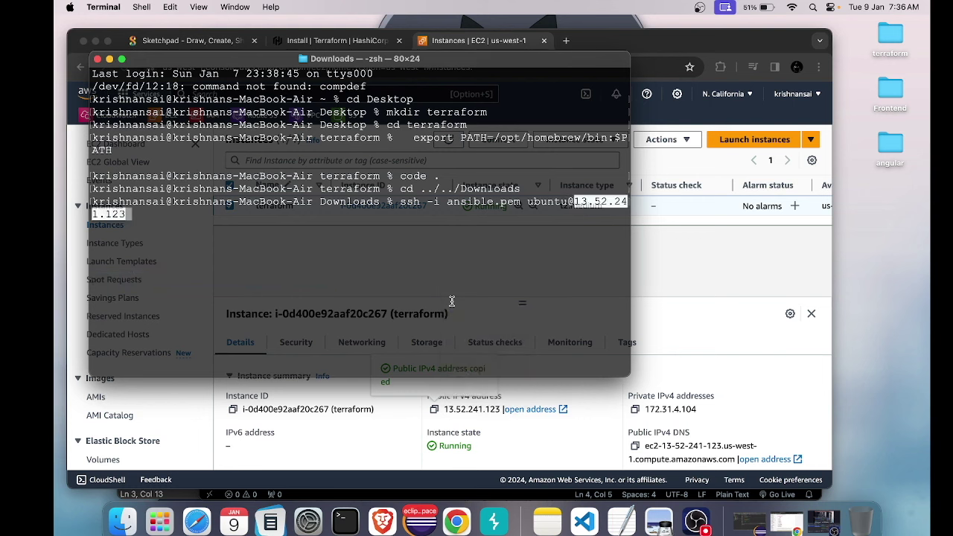
{"action": "key", "text": "Return"}
{"action": "type", "text": "yes"}
{"action": "key", "text": "Return"}
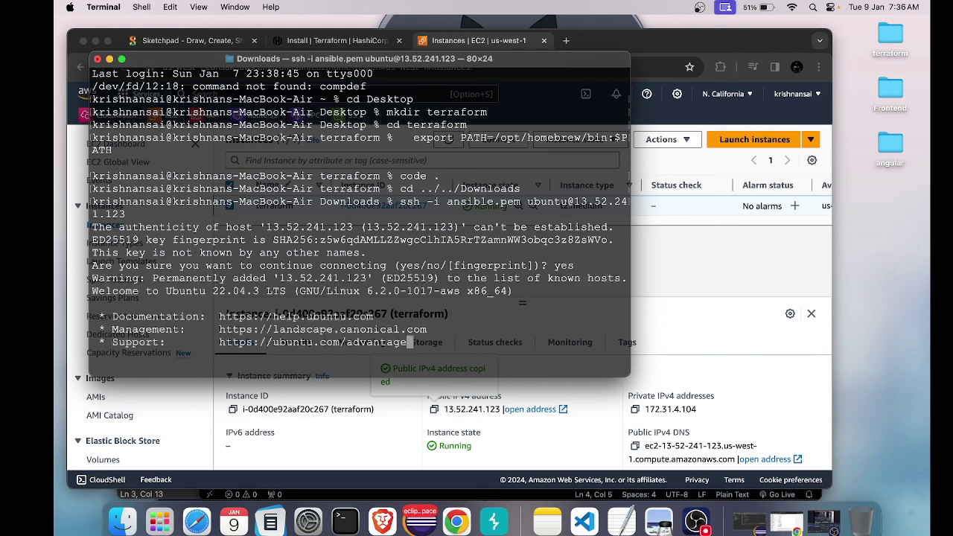
{"action": "type", "text": "ls"}
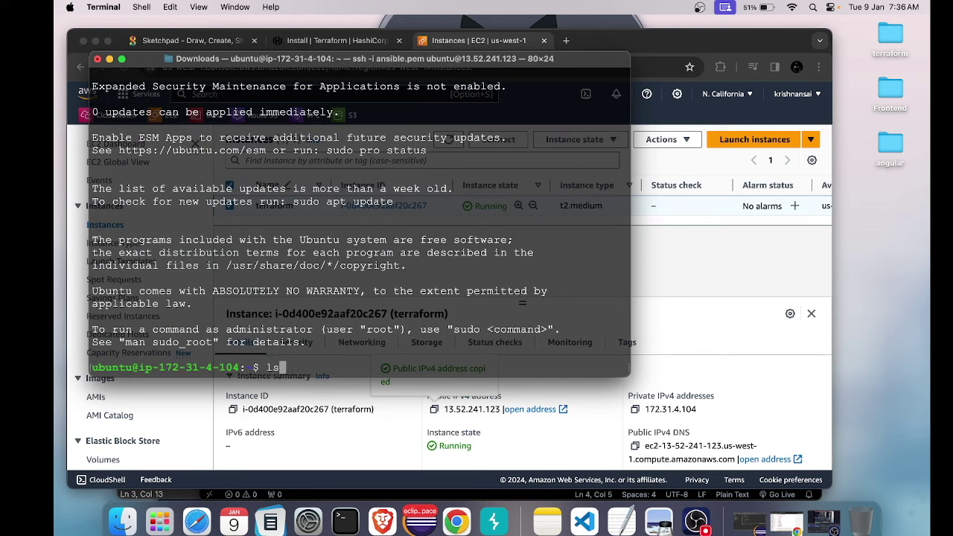
{"action": "key", "text": "Return"}
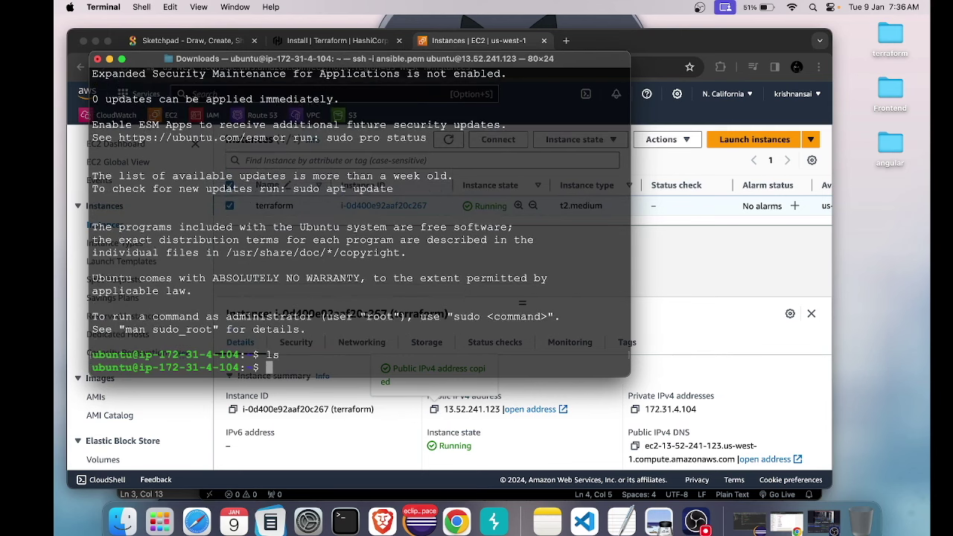
Step: Copy the wget GPG keyring command from the install docs into the SSH prompt
{"action": "left_click", "coordinate": [728, 277]}
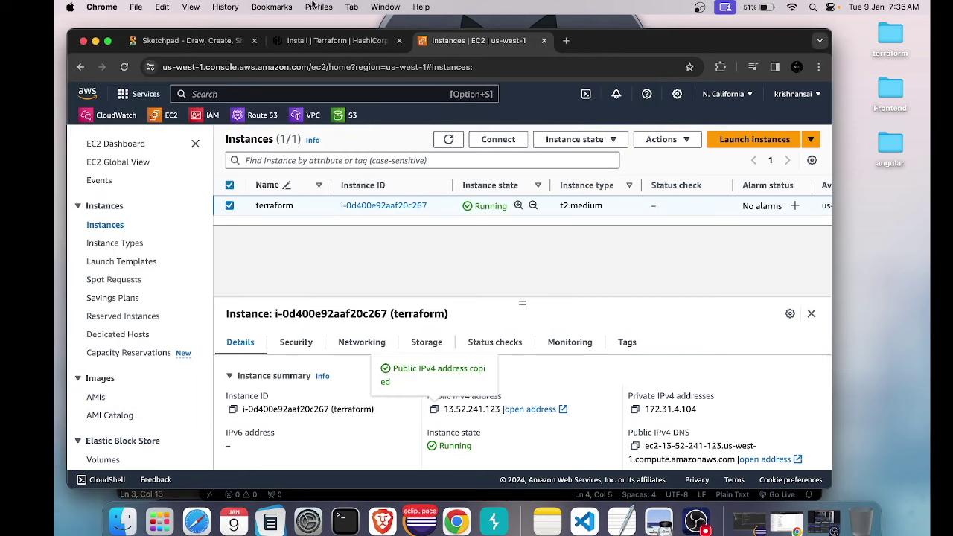
{"action": "left_click", "coordinate": [309, 42]}
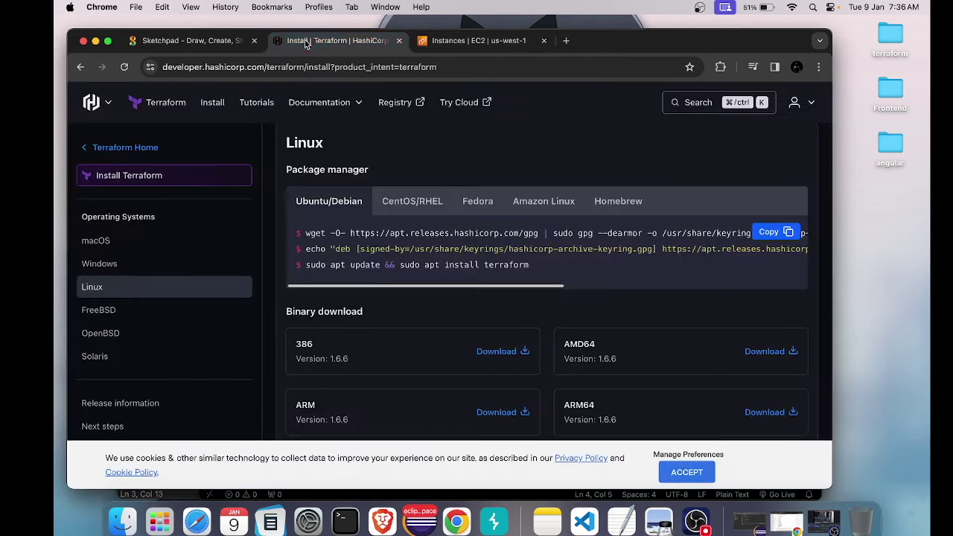
{"action": "triple_click", "coordinate": [312, 233]}
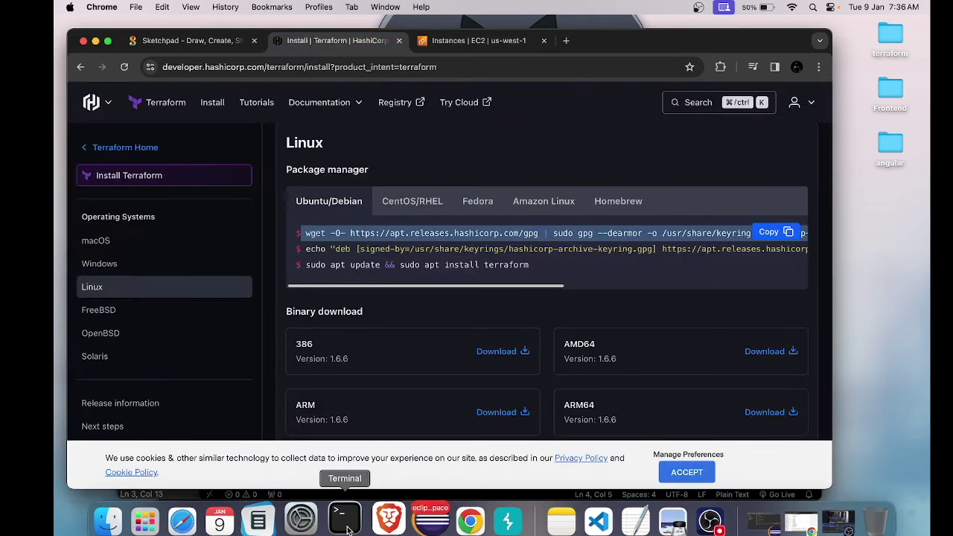
{"action": "left_click", "coordinate": [345, 522]}
{"action": "right_click", "coordinate": [426, 335]}
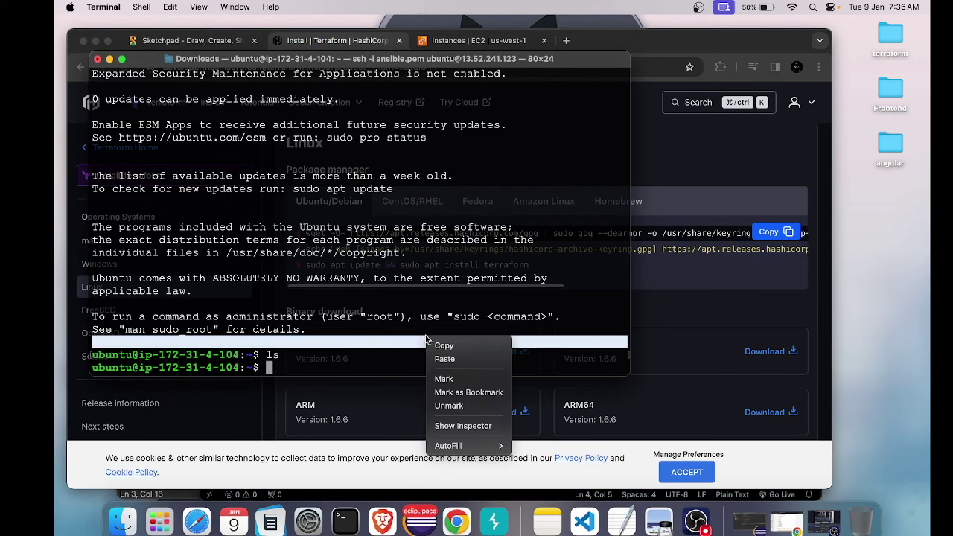
{"action": "left_click", "coordinate": [446, 359]}
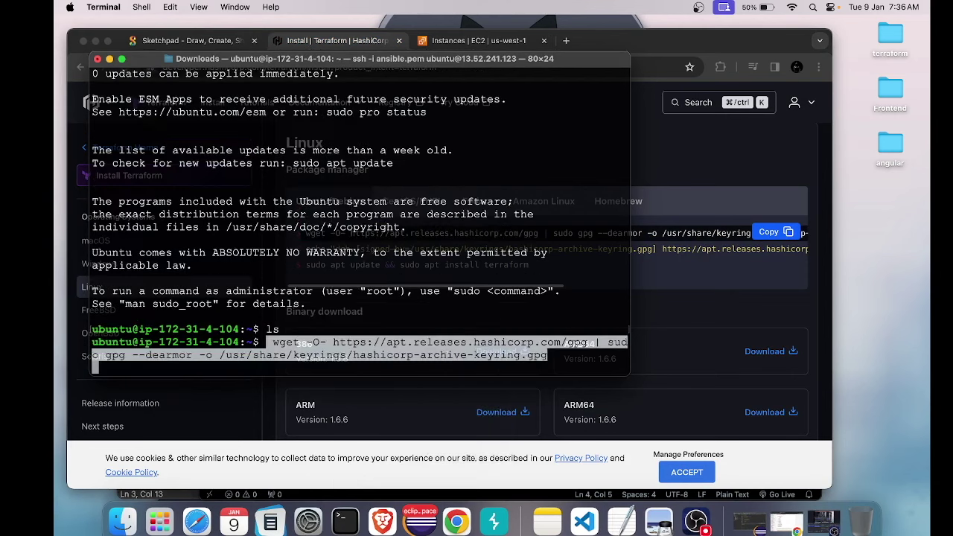
Step: Run the wget command to save HashiCorp's GPG keyring, then list the home folder
{"action": "key", "text": "Return"}
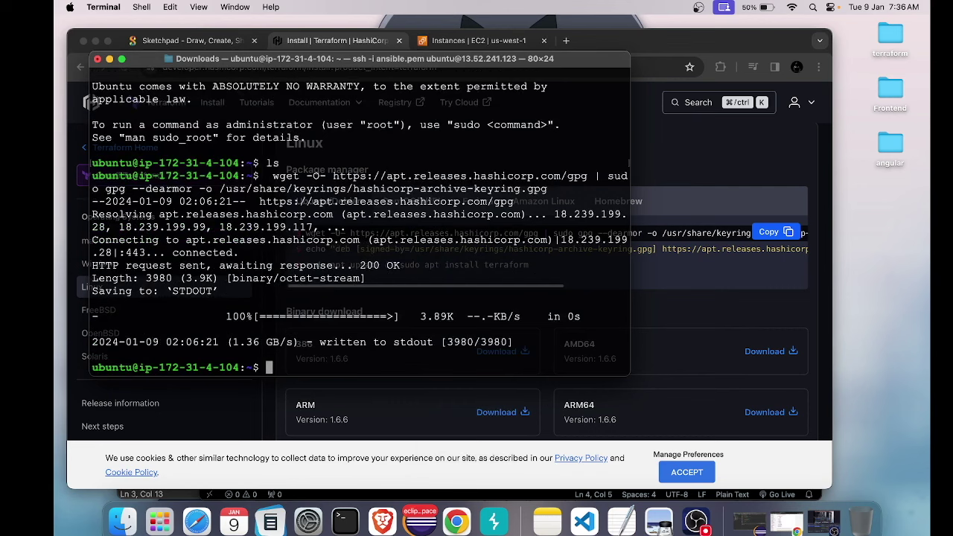
{"action": "type", "text": "ls"}
{"action": "key", "text": "Return"}
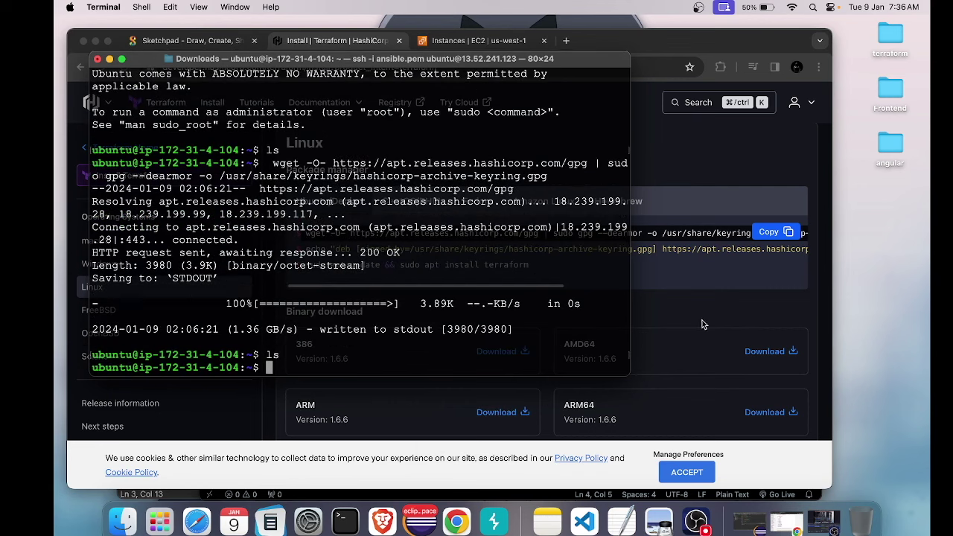
Step: Copy and run the echo command adding the HashiCorp apt repository to hashicorp.list
{"action": "left_click", "coordinate": [691, 325]}
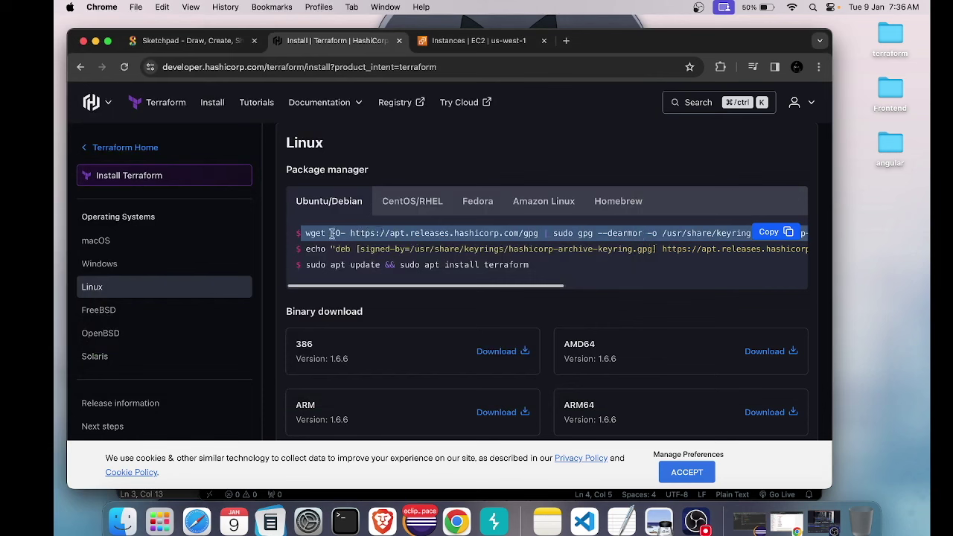
{"action": "scroll", "coordinate": [332, 234], "scroll_direction": "right", "scroll_amount": 3}
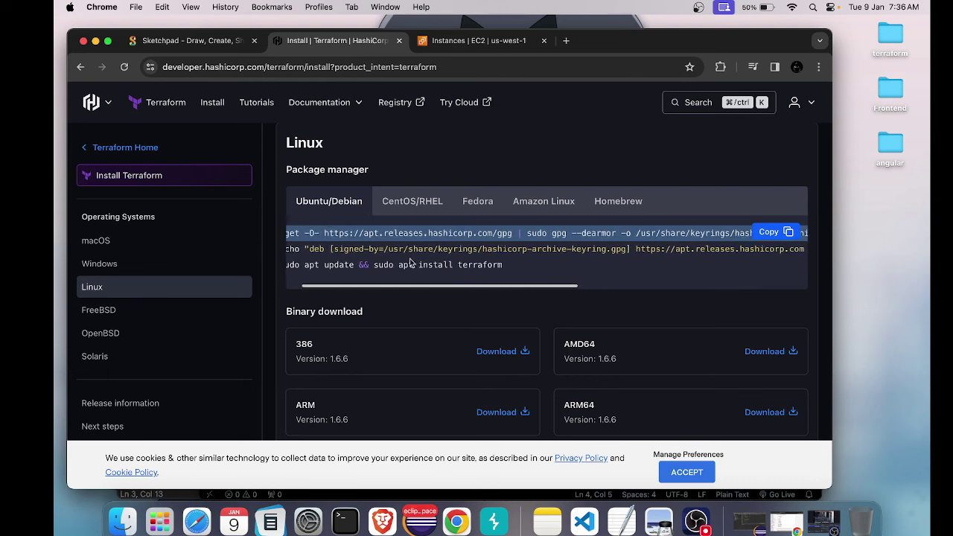
{"action": "scroll", "coordinate": [566, 232], "scroll_direction": "right", "scroll_amount": 3}
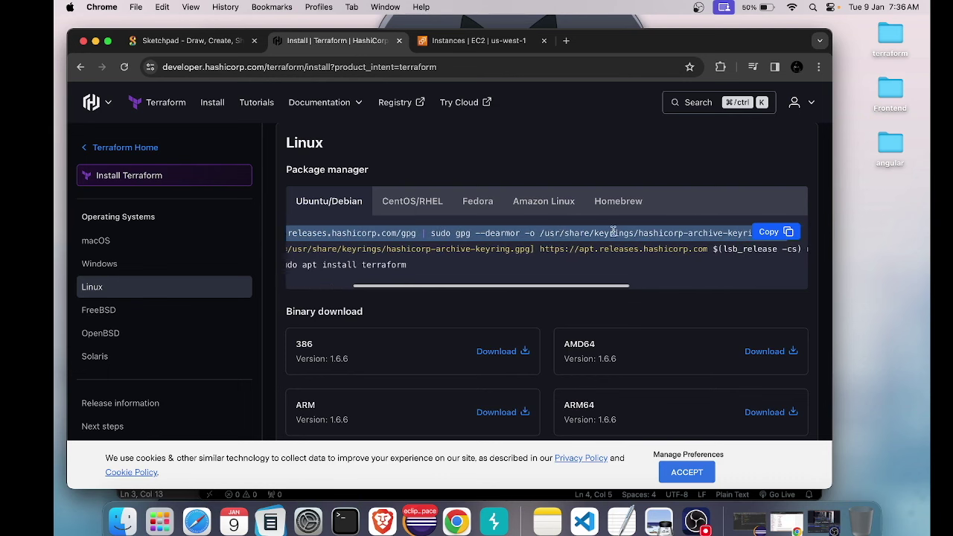
{"action": "scroll", "coordinate": [612, 231], "scroll_direction": "right", "scroll_amount": 5}
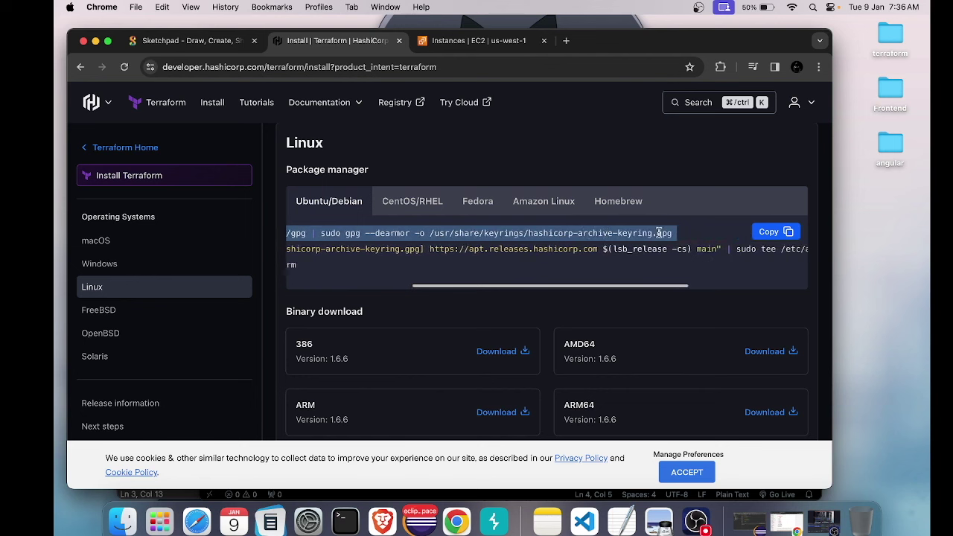
{"action": "triple_click", "coordinate": [503, 245]}
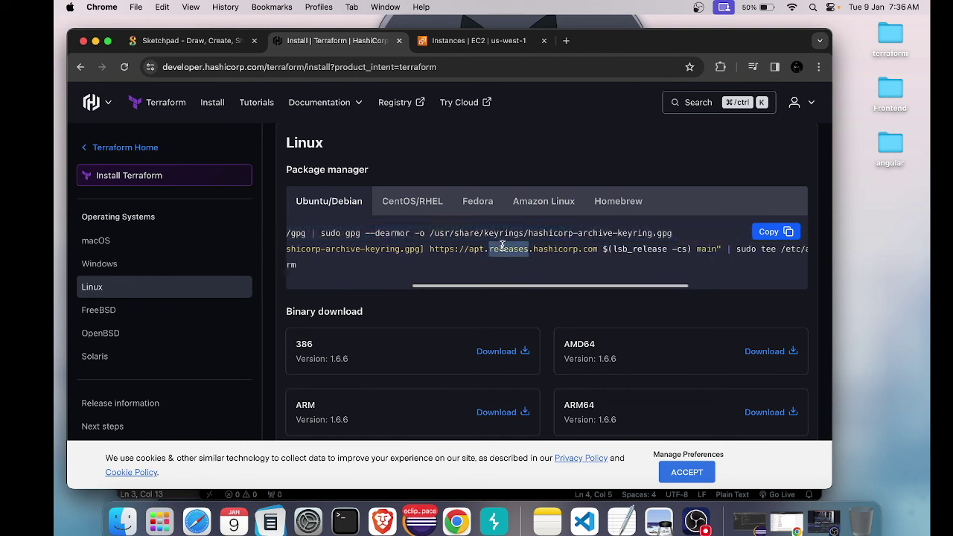
{"action": "left_click", "coordinate": [344, 521]}
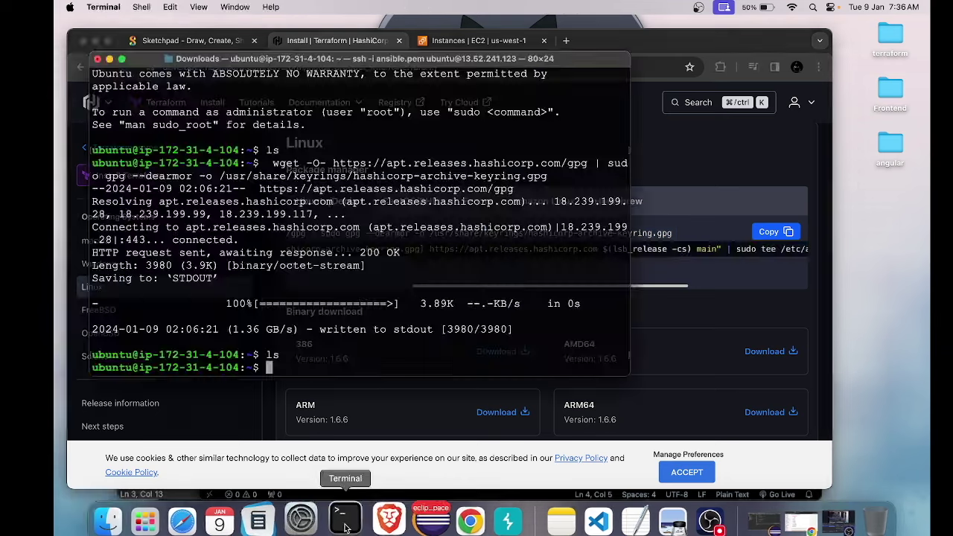
{"action": "right_click", "coordinate": [454, 330]}
{"action": "left_click", "coordinate": [476, 387]}
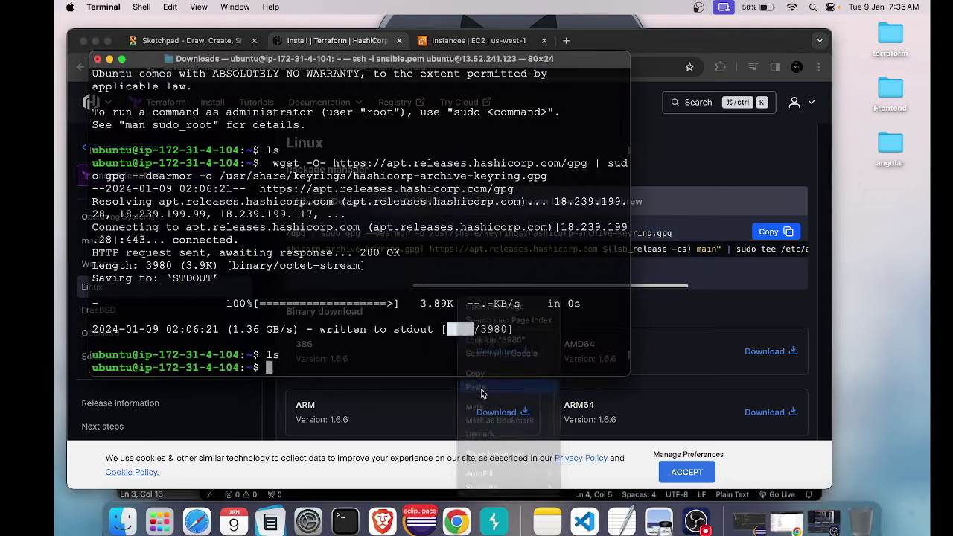
{"action": "key", "text": "Return"}
Step: Paste the sudo apt update && sudo apt install terraform command into the SSH session
{"action": "left_click", "coordinate": [656, 370]}
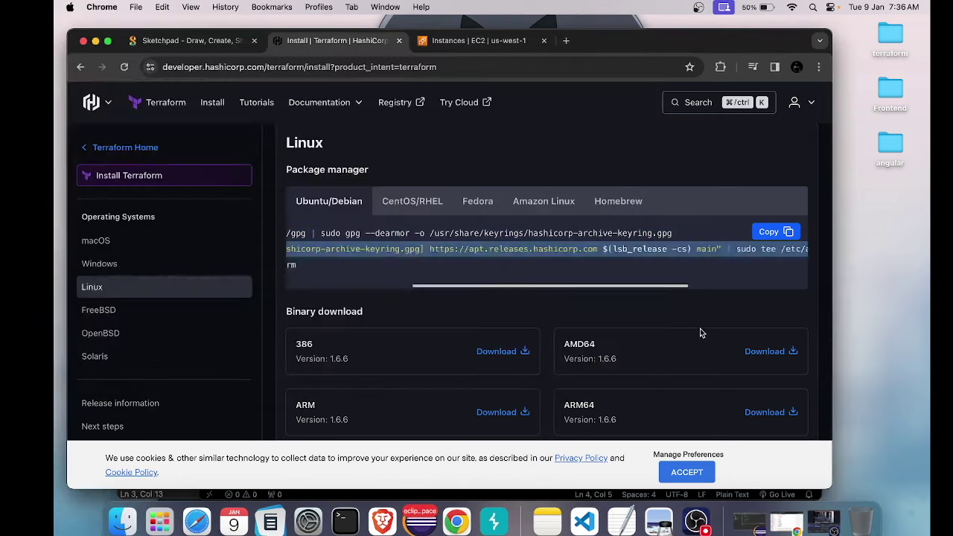
{"action": "scroll", "coordinate": [493, 273], "scroll_direction": "left", "scroll_amount": 5}
{"action": "left_click", "coordinate": [404, 264]}
{"action": "triple_click", "coordinate": [405, 265]}
{"action": "key", "text": "super+c"}
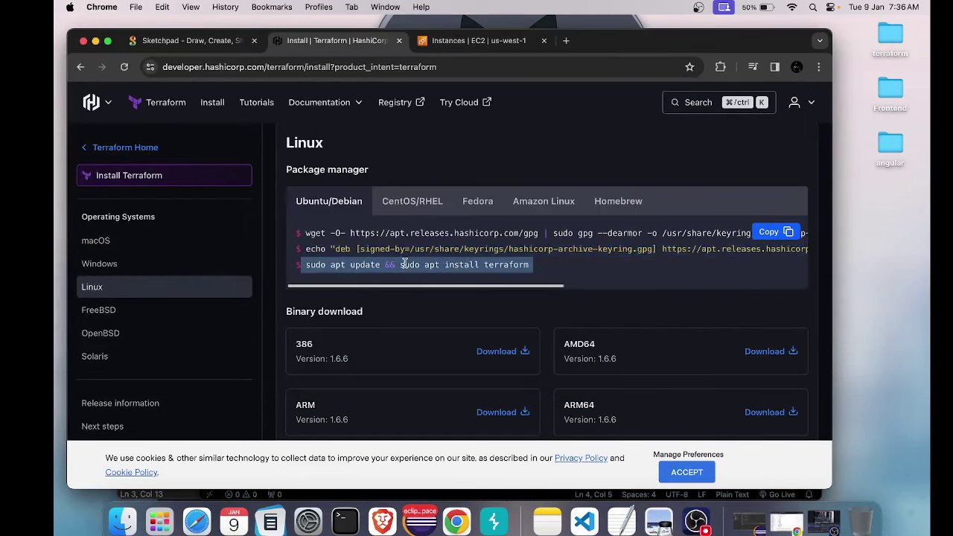
{"action": "left_click", "coordinate": [345, 520]}
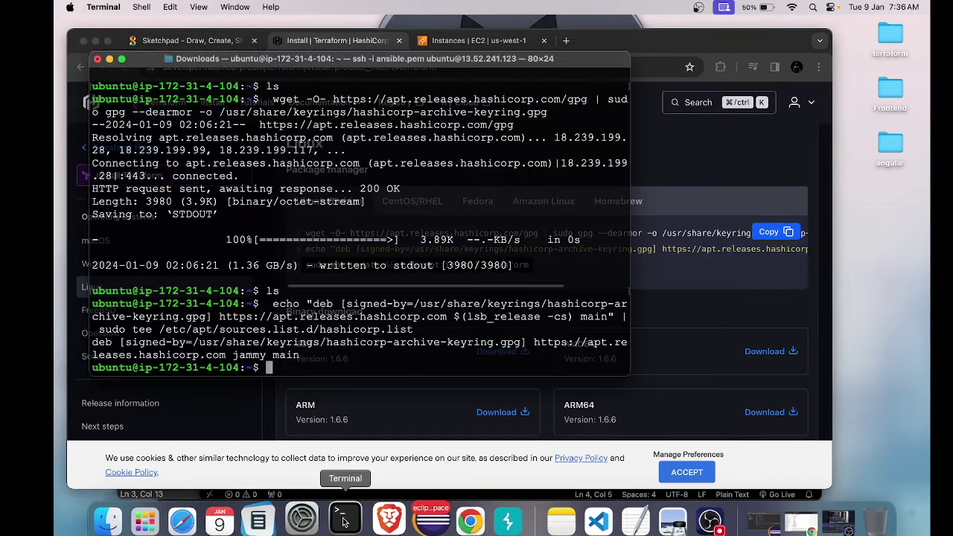
{"action": "right_click", "coordinate": [433, 305]}
{"action": "left_click", "coordinate": [457, 387]}
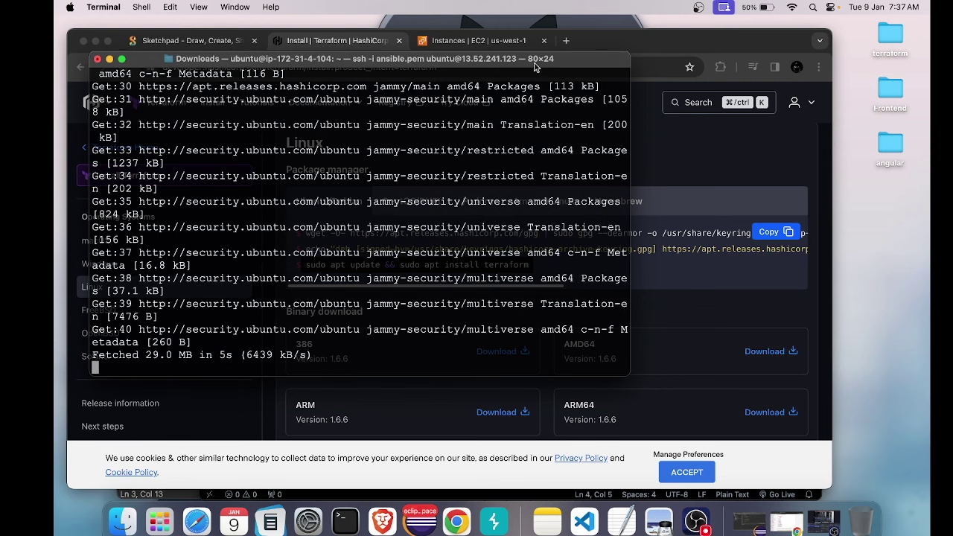
Step: Search 'terraform aws basic example' in a new tab and open the Build infrastructure tutorial
{"action": "left_click", "coordinate": [569, 39]}
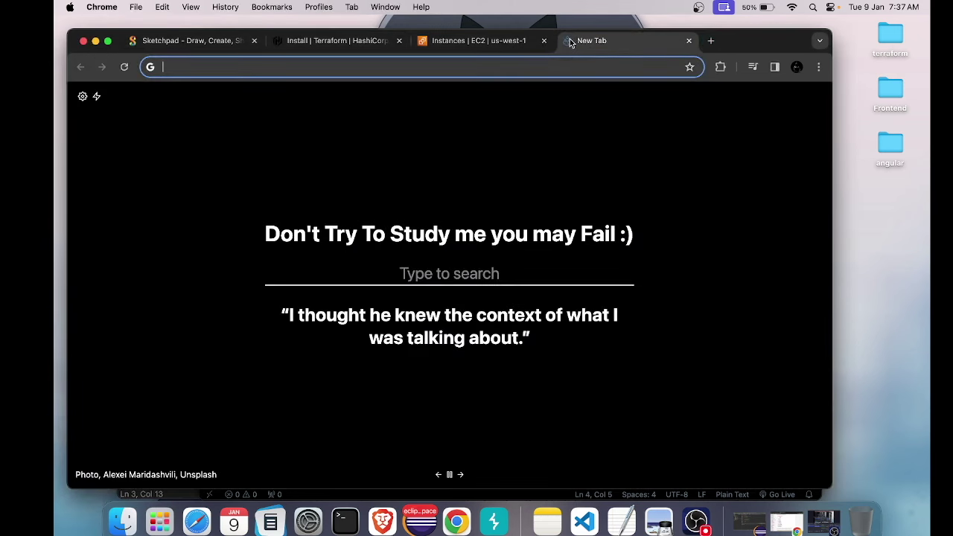
{"action": "type", "text": "terr"}
{"action": "key", "text": "Down"}
{"action": "key", "text": "Down"}
{"action": "key", "text": "Return"}
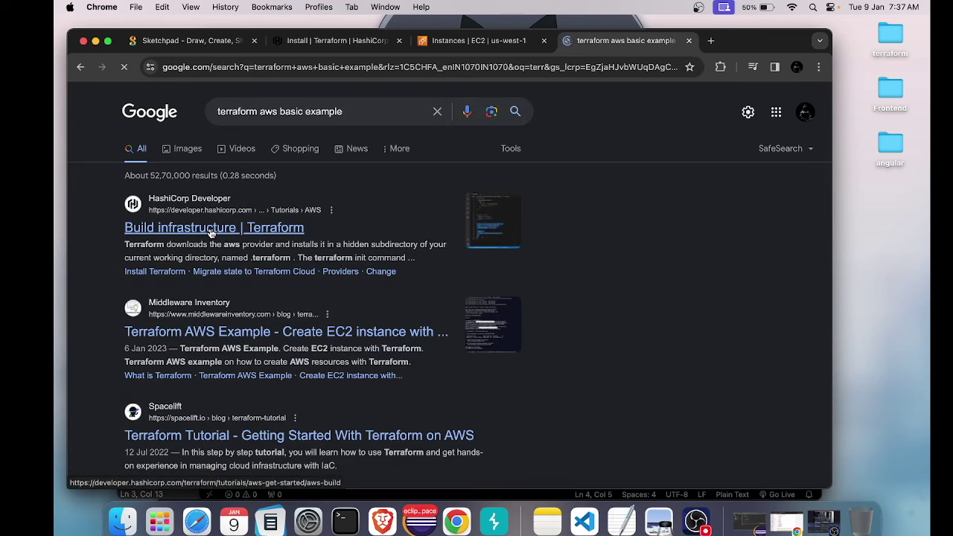
{"action": "left_click", "coordinate": [211, 231]}
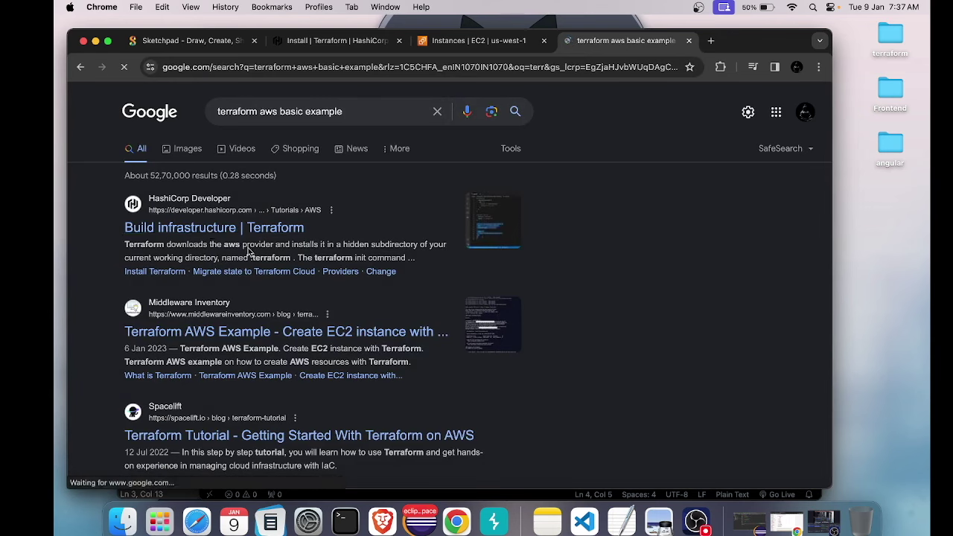
Step: Scroll through the tutorial to the main.tf sample configuration
{"action": "scroll", "coordinate": [437, 216], "scroll_direction": "down", "scroll_amount": 2}
{"action": "scroll", "coordinate": [436, 216], "scroll_direction": "down", "scroll_amount": 15}
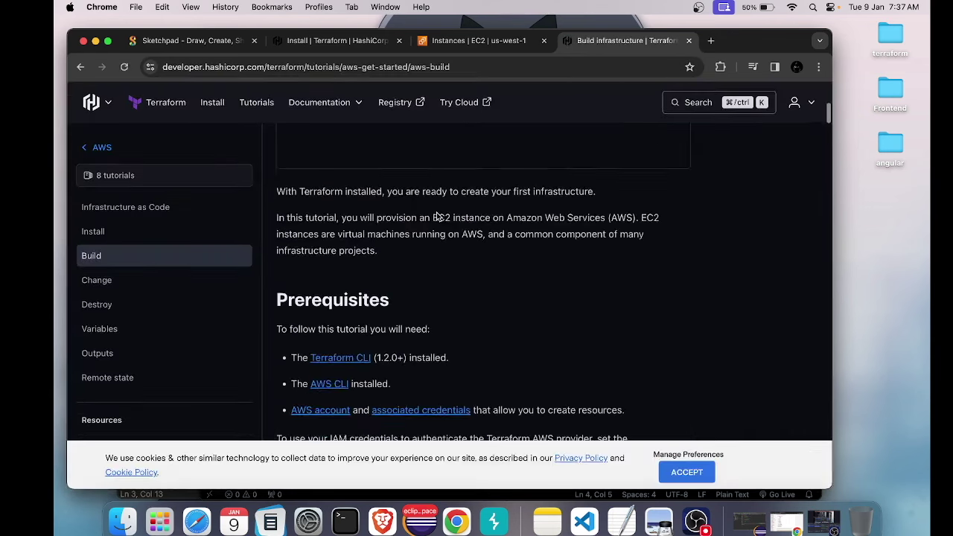
{"action": "scroll", "coordinate": [437, 217], "scroll_direction": "down", "scroll_amount": 3}
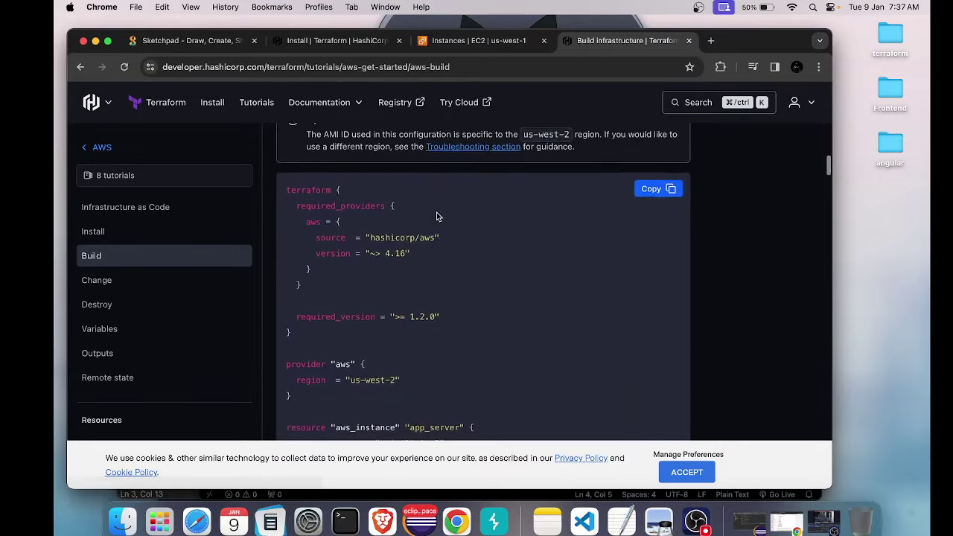
{"action": "scroll", "coordinate": [437, 216], "scroll_direction": "down", "scroll_amount": 3}
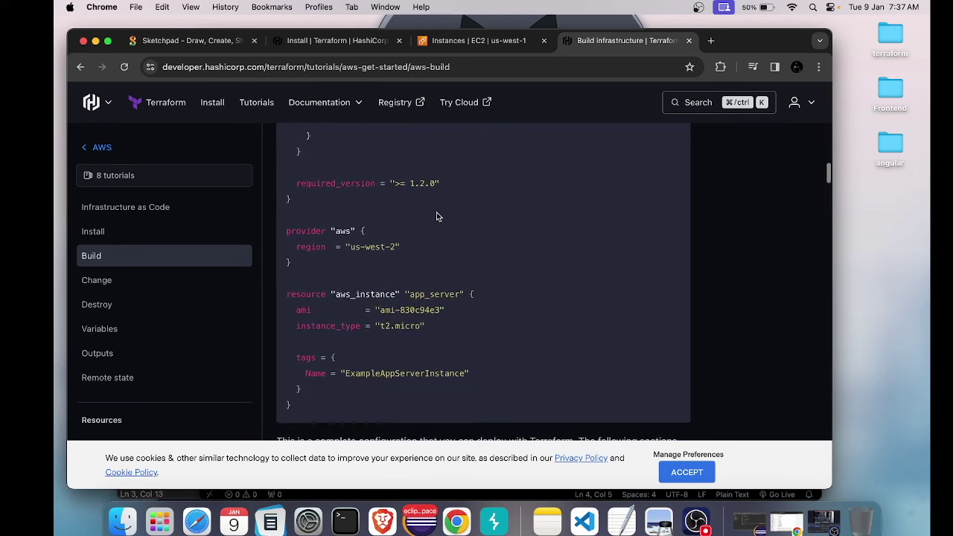
{"action": "scroll", "coordinate": [437, 213], "scroll_direction": "down", "scroll_amount": 10}
{"action": "scroll", "coordinate": [437, 212], "scroll_direction": "up", "scroll_amount": 20}
{"action": "scroll", "coordinate": [436, 211], "scroll_direction": "down", "scroll_amount": 3}
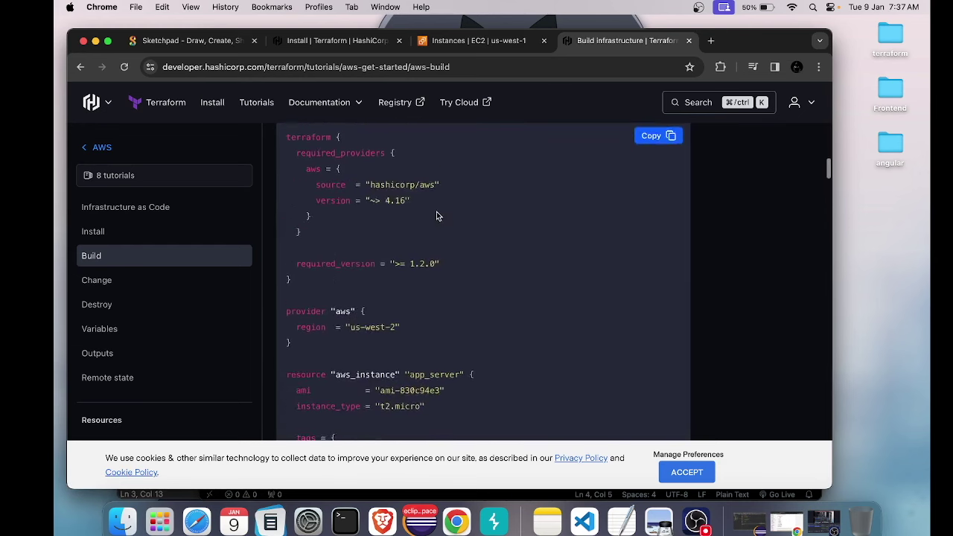
{"action": "scroll", "coordinate": [437, 212], "scroll_direction": "up", "scroll_amount": 2}
{"action": "scroll", "coordinate": [437, 212], "scroll_direction": "up", "scroll_amount": 1}
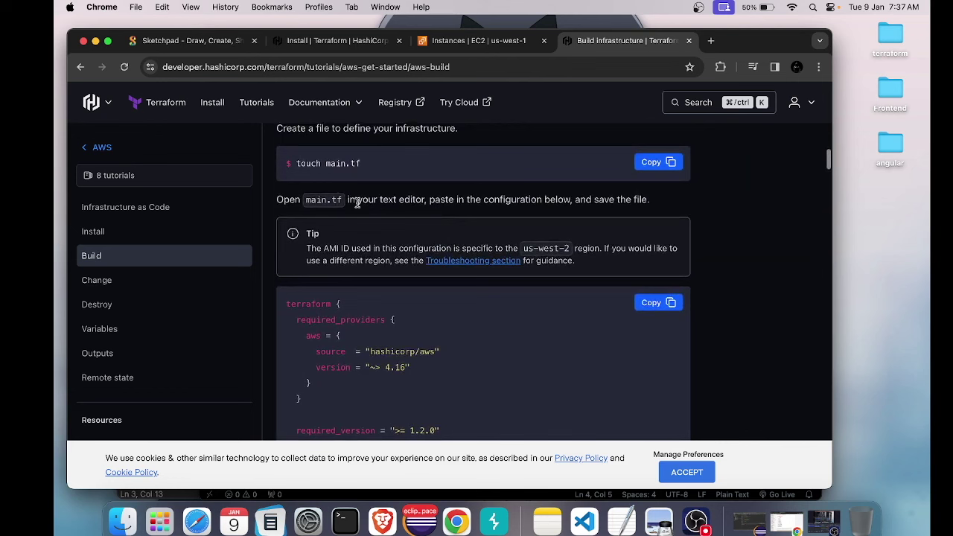
{"action": "left_click_drag", "start_coordinate": [305, 198], "coordinate": [344, 193]}
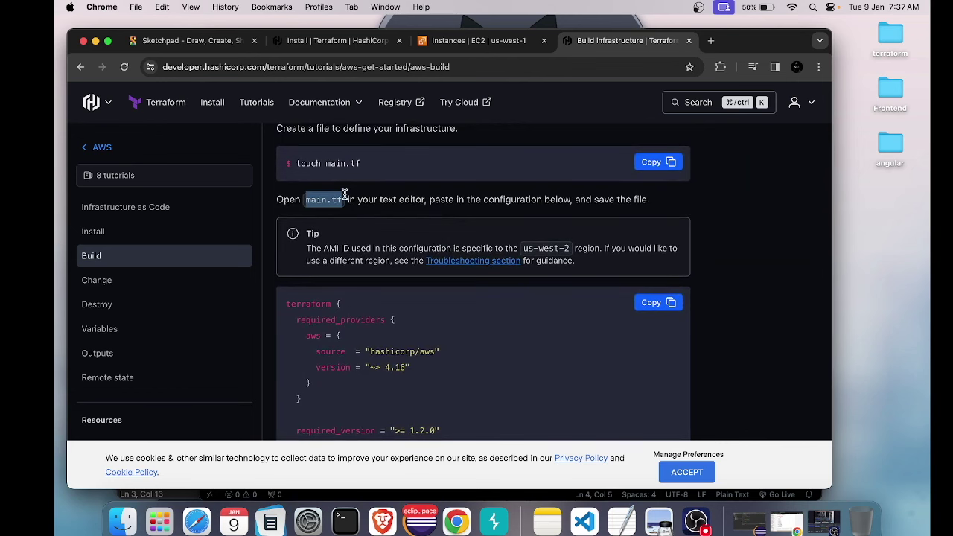
{"action": "left_click", "coordinate": [344, 193]}
Step: Examine the provider and region lines in the sample configuration
{"action": "scroll", "coordinate": [345, 192], "scroll_direction": "down", "scroll_amount": 1}
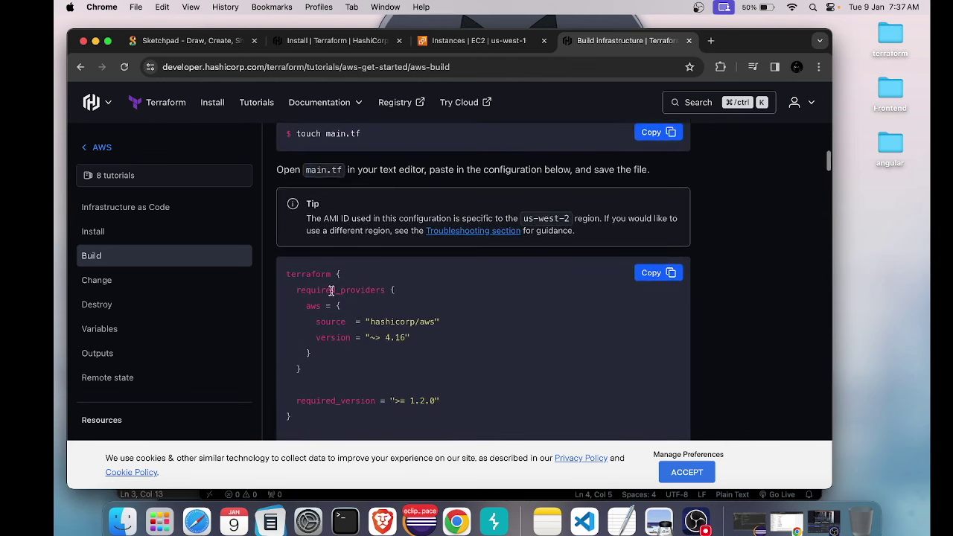
{"action": "scroll", "coordinate": [314, 277], "scroll_direction": "down", "scroll_amount": 1}
{"action": "left_click_drag", "start_coordinate": [309, 339], "coordinate": [284, 247]}
{"action": "left_click", "coordinate": [283, 247]}
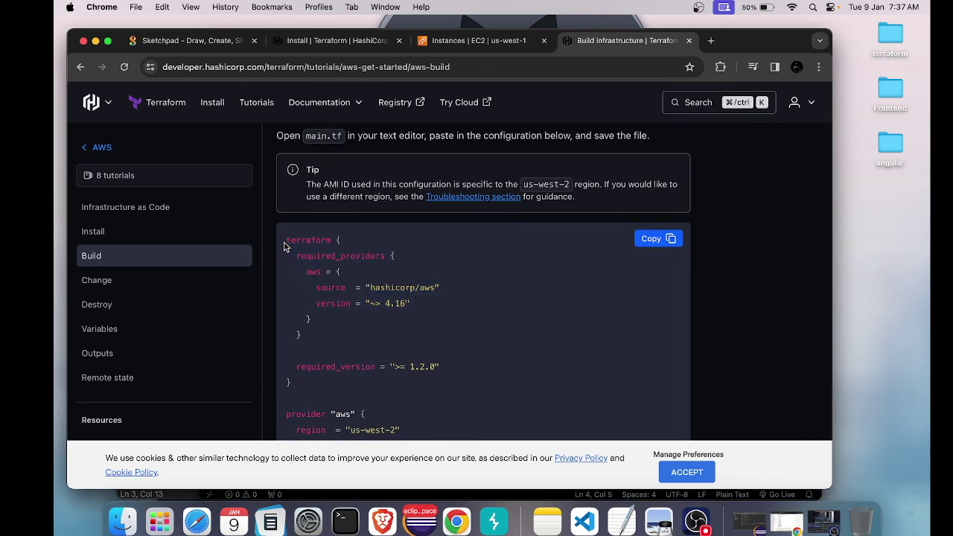
{"action": "scroll", "coordinate": [334, 259], "scroll_direction": "down", "scroll_amount": 3}
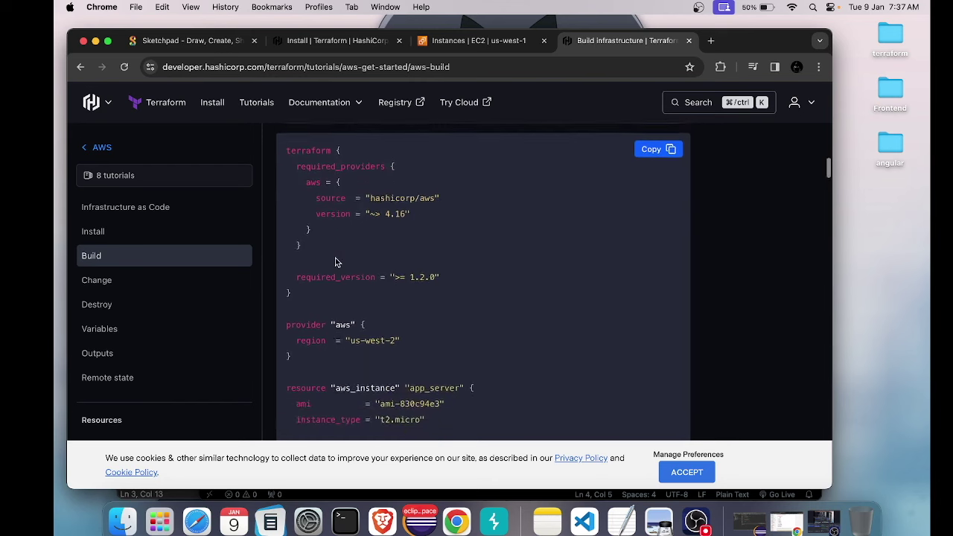
{"action": "left_click_drag", "start_coordinate": [328, 319], "coordinate": [274, 317]}
{"action": "left_click", "coordinate": [307, 335]}
{"action": "triple_click", "coordinate": [307, 334]}
{"action": "left_click", "coordinate": [307, 335]}
Step: Select the provider "aws" block in the sample code
{"action": "scroll", "coordinate": [308, 332], "scroll_direction": "down", "scroll_amount": 2}
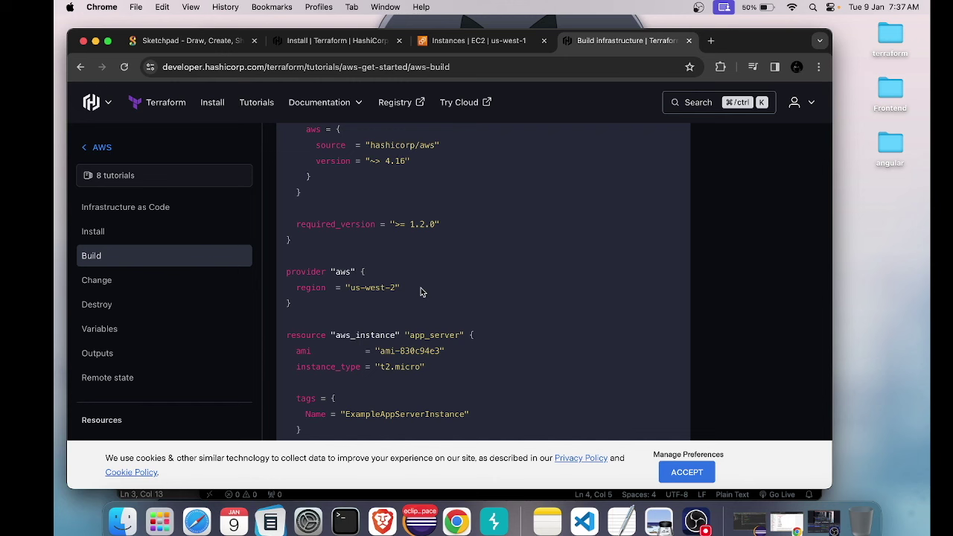
{"action": "scroll", "coordinate": [420, 292], "scroll_direction": "down", "scroll_amount": 12}
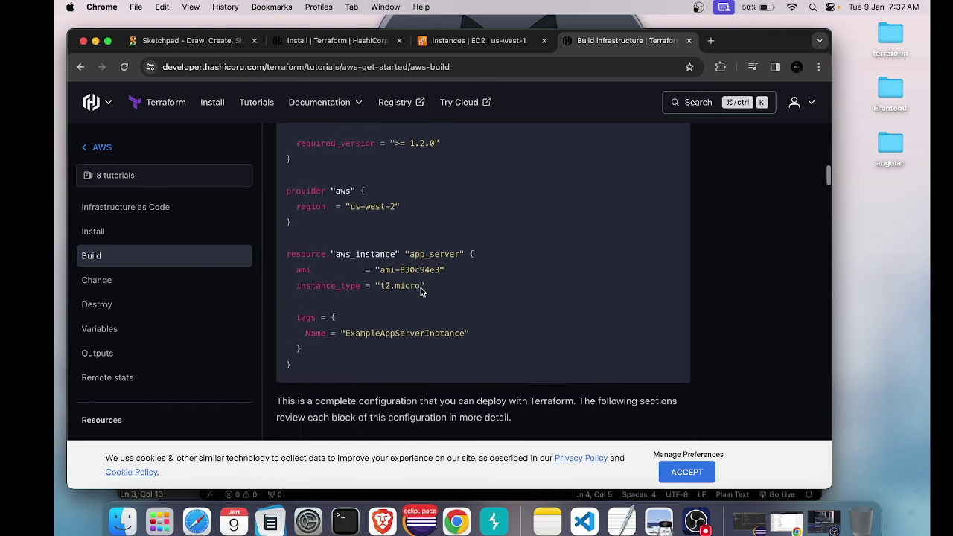
{"action": "scroll", "coordinate": [421, 292], "scroll_direction": "up", "scroll_amount": 16}
{"action": "scroll", "coordinate": [421, 292], "scroll_direction": "down", "scroll_amount": 15}
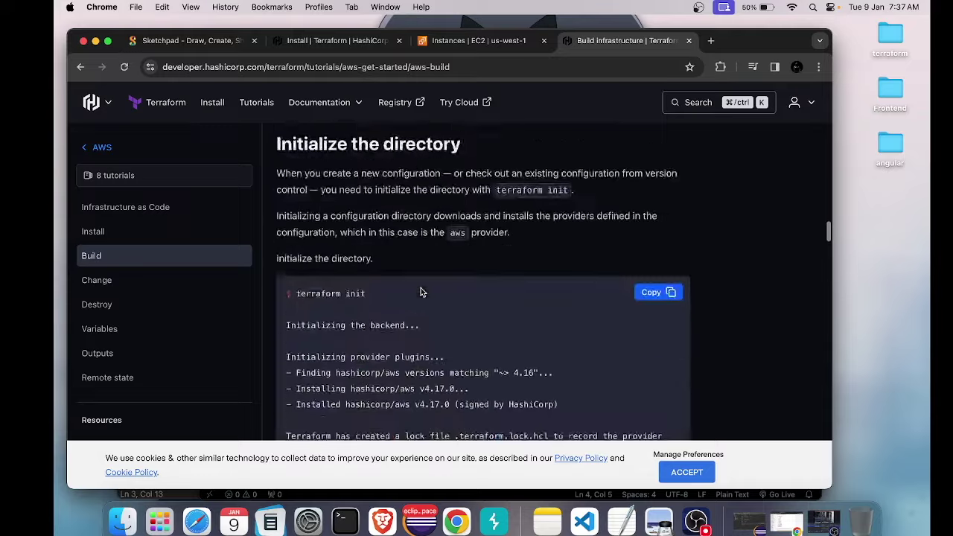
{"action": "scroll", "coordinate": [421, 288], "scroll_direction": "up", "scroll_amount": 2}
{"action": "scroll", "coordinate": [421, 288], "scroll_direction": "up", "scroll_amount": 12}
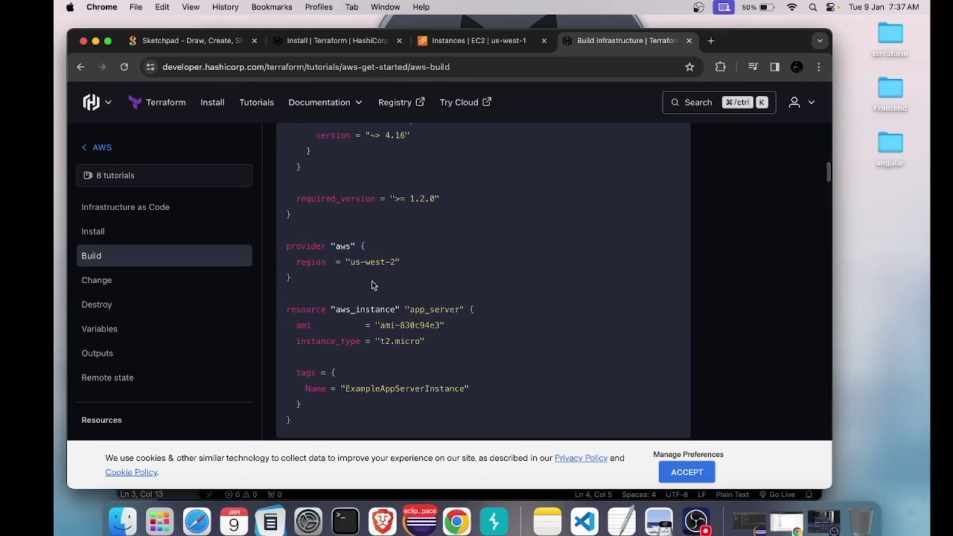
{"action": "left_click_drag", "start_coordinate": [306, 280], "coordinate": [283, 242]}
{"action": "key", "text": "super+c"}
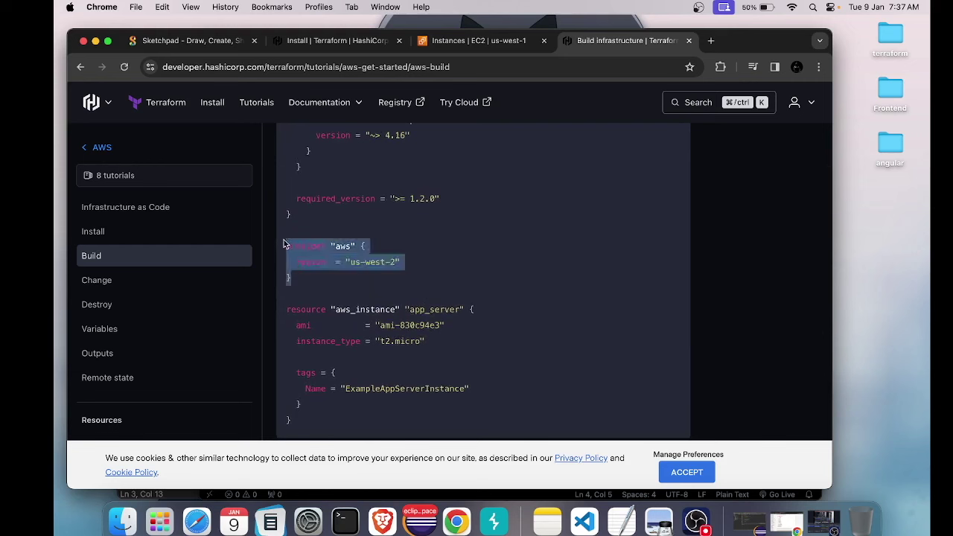
Step: Paste the provider "aws" block into main.tf in Visual Studio Code
{"action": "left_click", "coordinate": [585, 521]}
{"action": "left_click_drag", "start_coordinate": [393, 128], "coordinate": [372, 116]}
{"action": "key", "text": "super+v"}
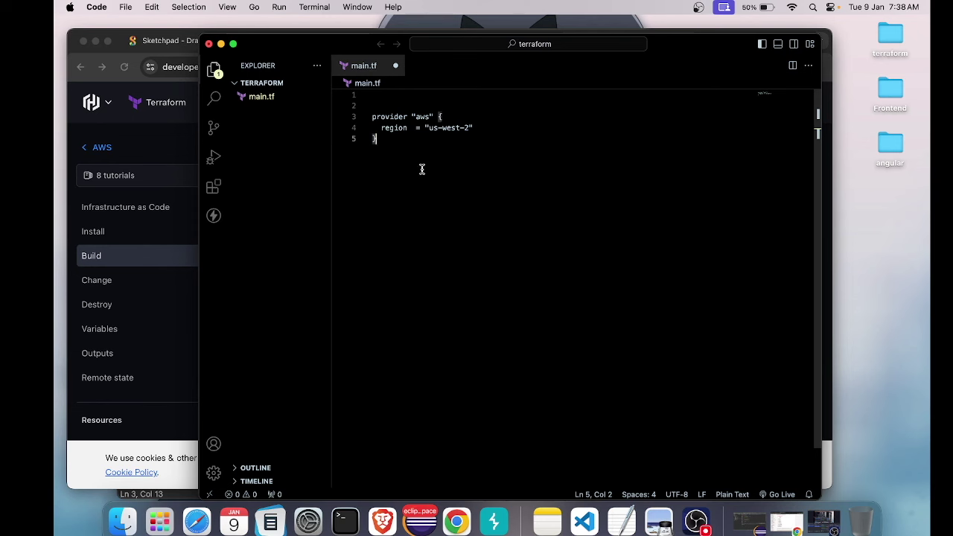
Step: Check the instance's region in EC2 and change main.tf's region to us-west-1
{"action": "left_click", "coordinate": [457, 519]}
{"action": "left_click", "coordinate": [477, 41]}
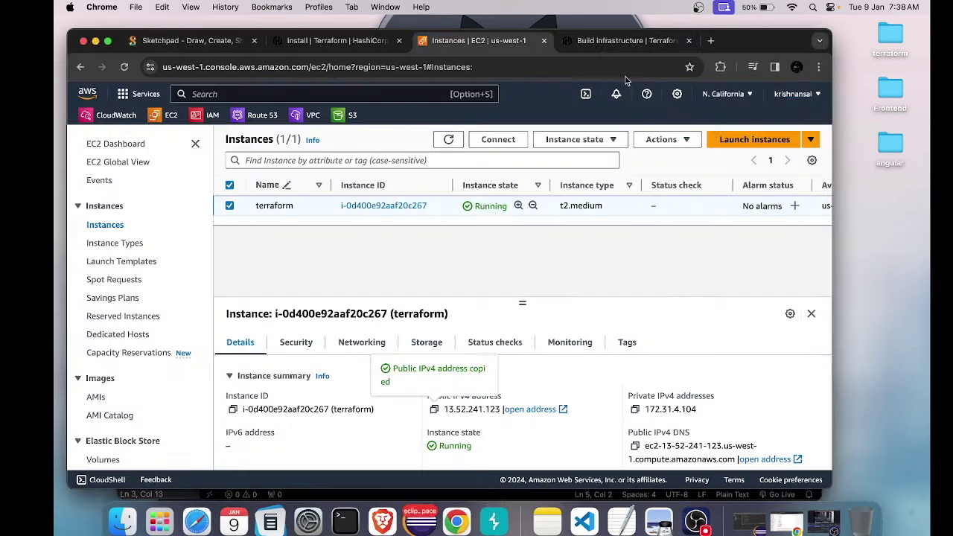
{"action": "left_click", "coordinate": [734, 95]}
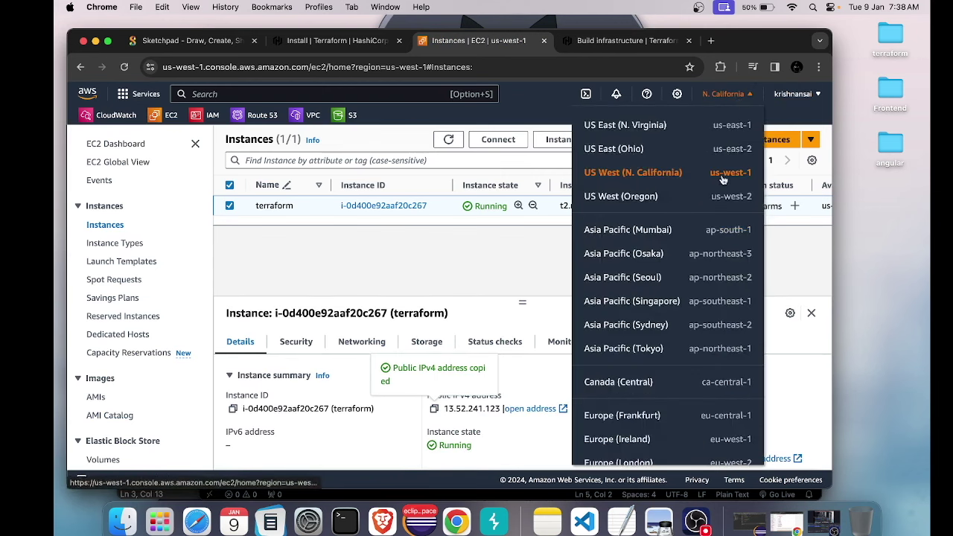
{"action": "left_click", "coordinate": [578, 524]}
{"action": "left_click", "coordinate": [466, 127]}
{"action": "type", "text": "2"}
{"action": "key", "text": "BackSpace"}
{"action": "type", "text": "1"}
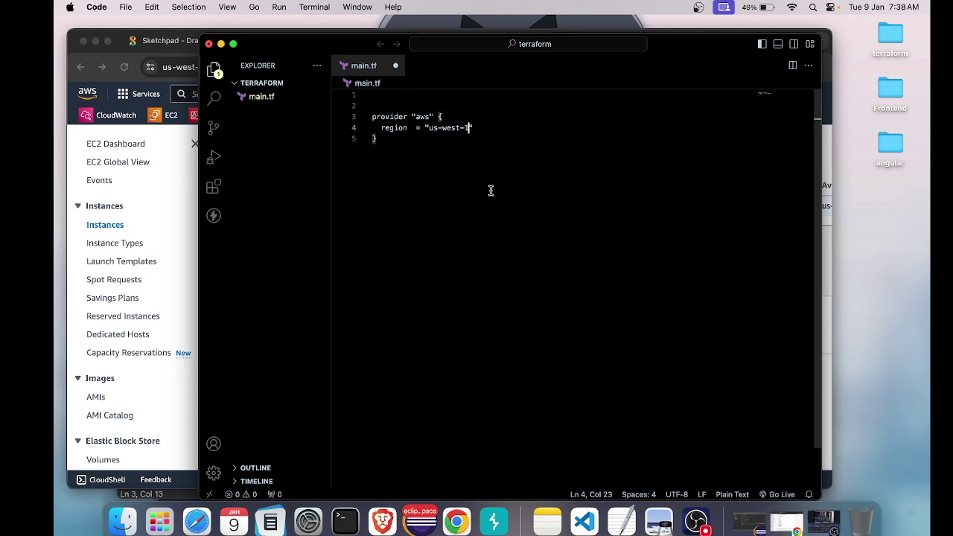
{"action": "left_click", "coordinate": [402, 109]}
Step: Duplicate the EC2 Instances tab and open the IAM Users list in the copy
{"action": "left_click", "coordinate": [824, 379]}
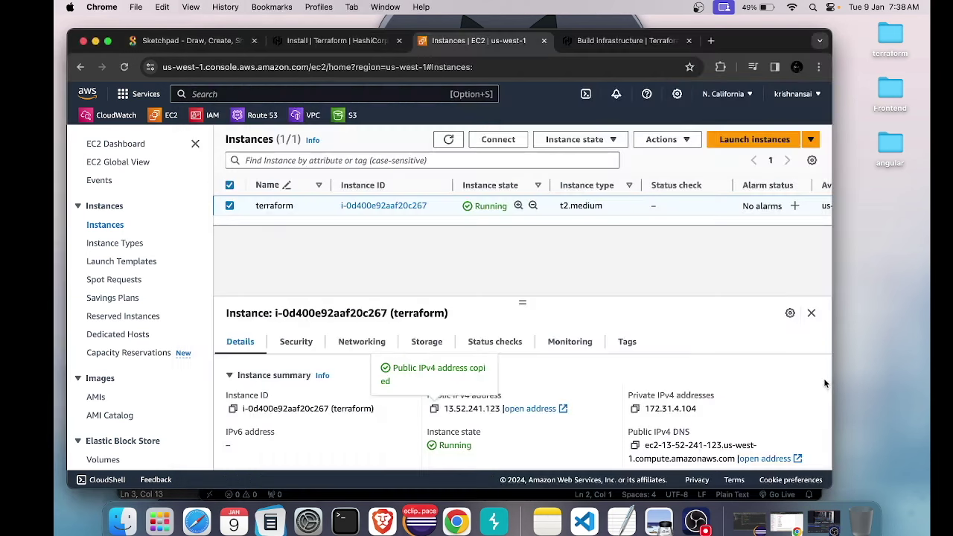
{"action": "scroll", "coordinate": [533, 307], "scroll_direction": "down", "scroll_amount": 1}
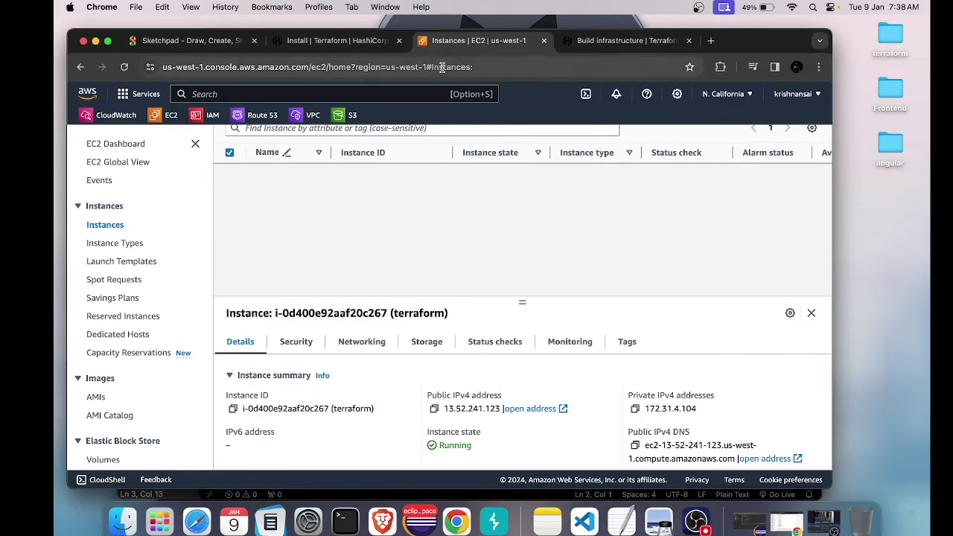
{"action": "right_click", "coordinate": [450, 42]}
{"action": "left_click", "coordinate": [477, 124]}
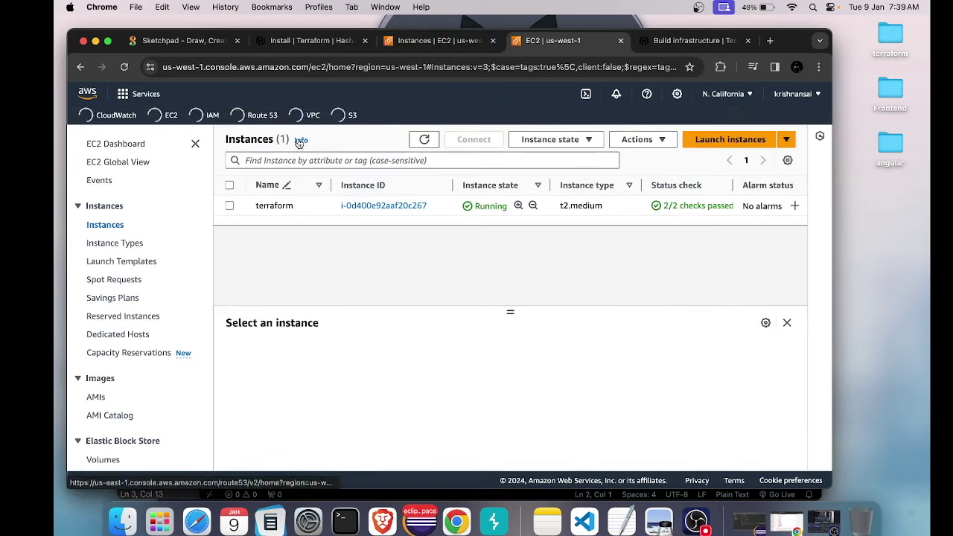
{"action": "left_click", "coordinate": [201, 124]}
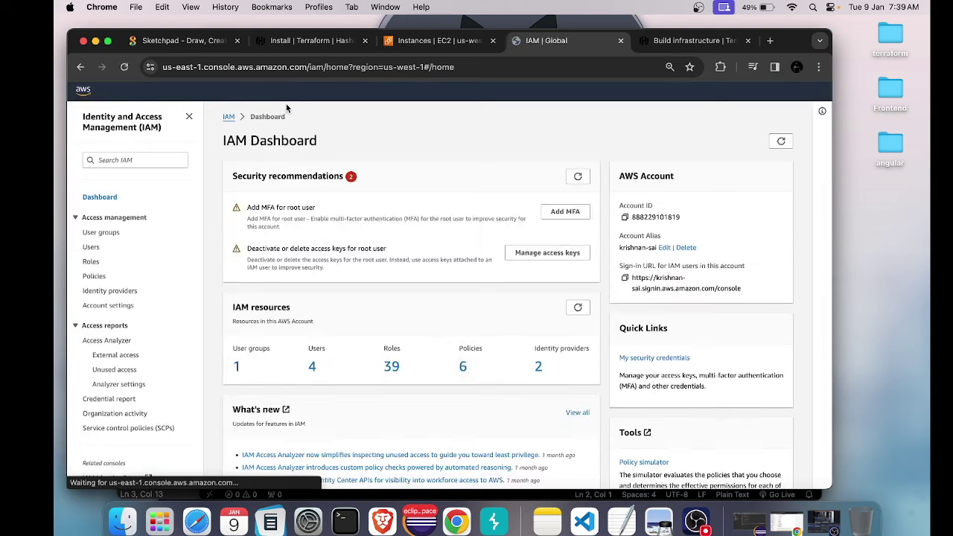
{"action": "left_click", "coordinate": [90, 262]}
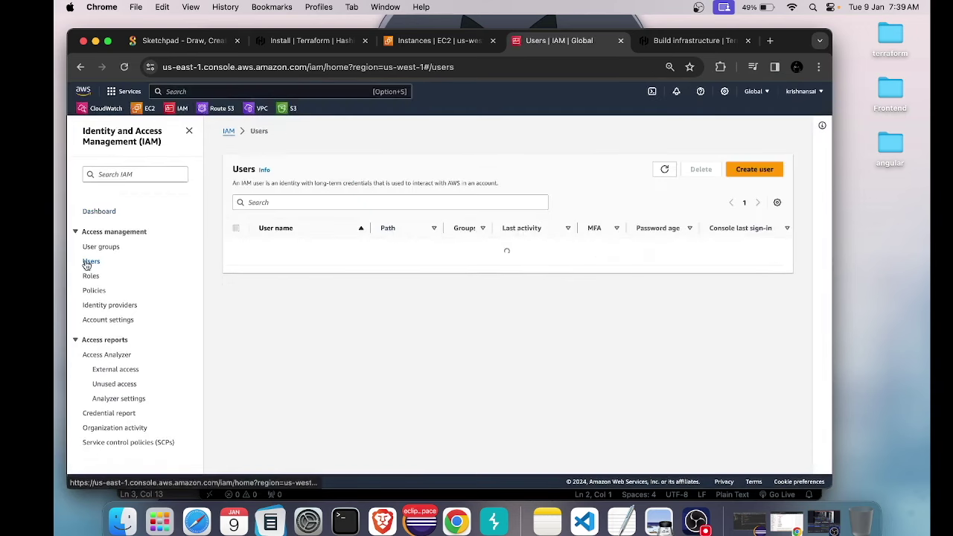
{"action": "left_click", "coordinate": [91, 249]}
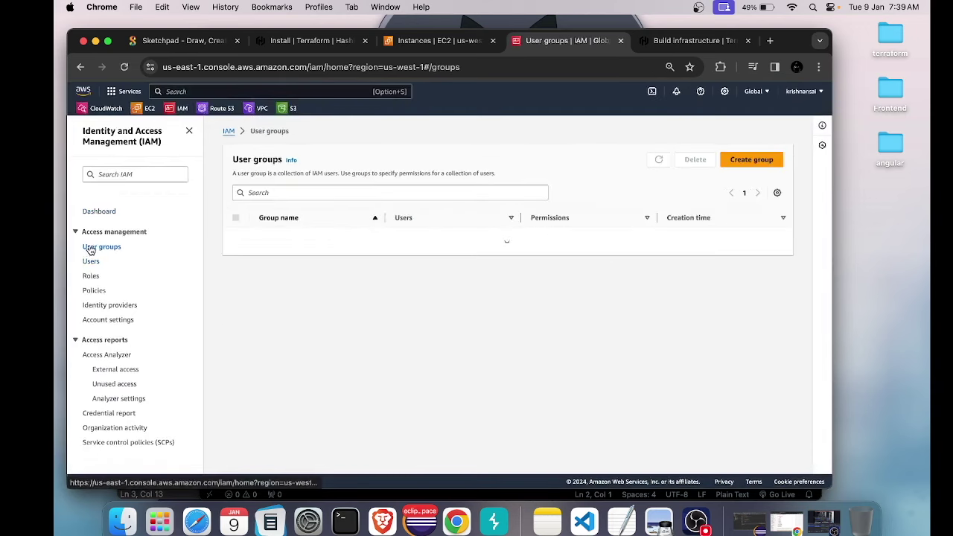
{"action": "left_click", "coordinate": [90, 265]}
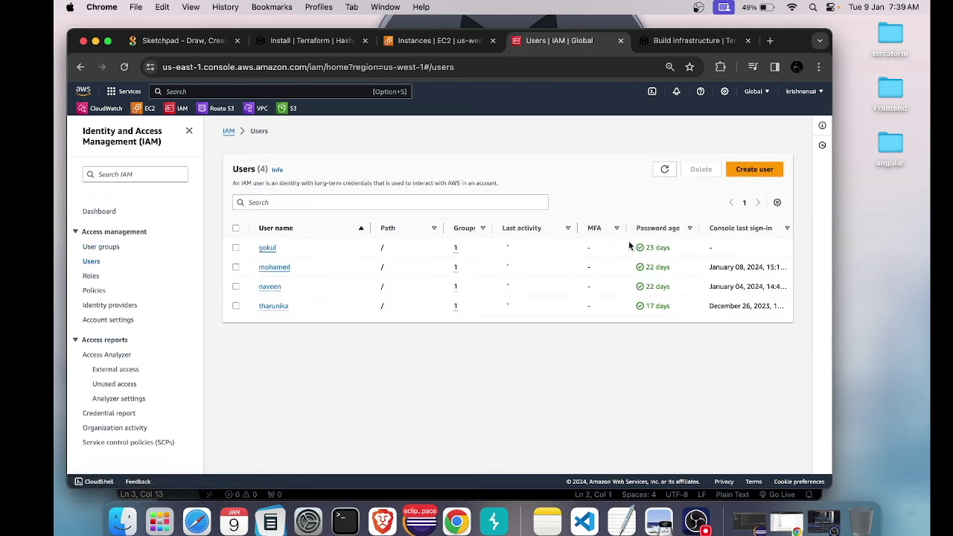
Step: Start a new IAM user named 'terraform' with management console access as an IAM user
{"action": "left_click", "coordinate": [752, 169]}
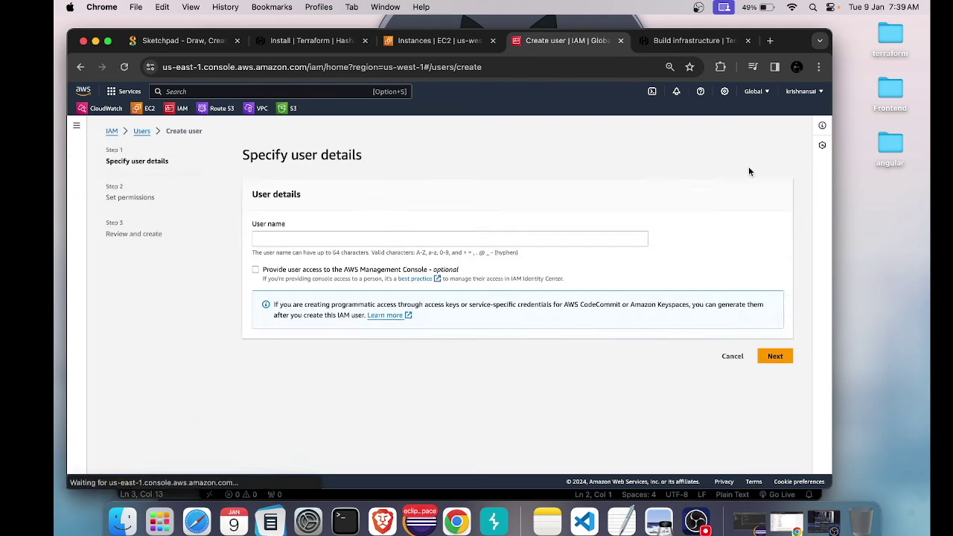
{"action": "left_click", "coordinate": [385, 236]}
{"action": "type", "text": "te"}
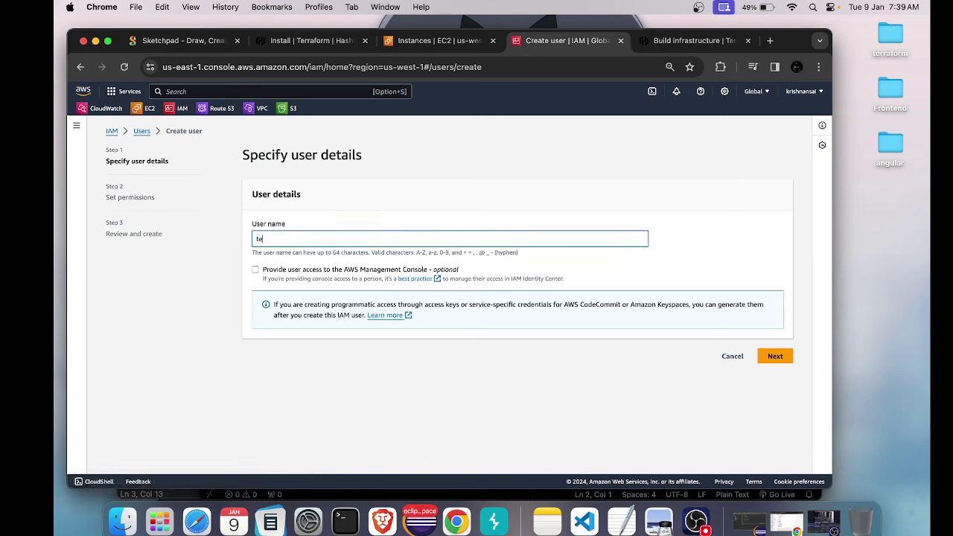
{"action": "type", "text": "rraform"}
{"action": "left_click", "coordinate": [255, 270]}
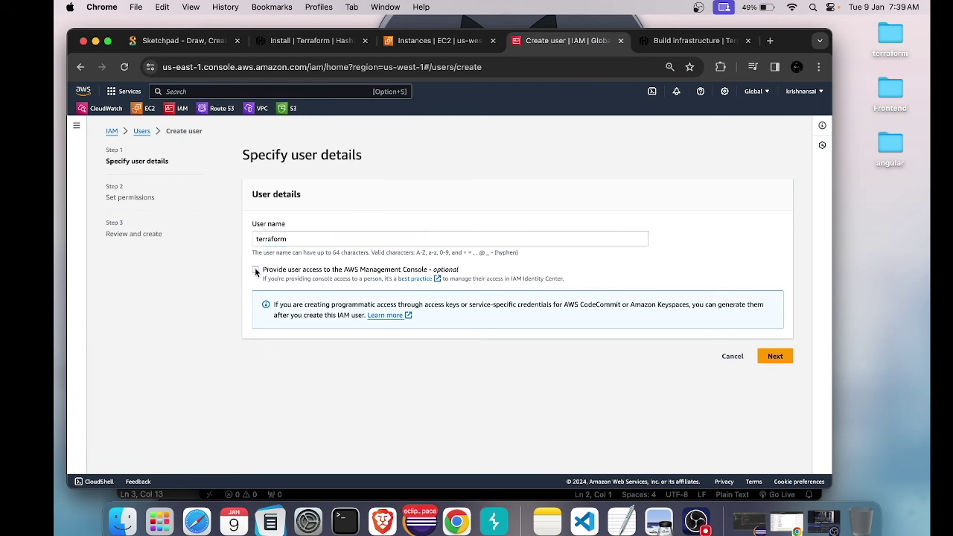
{"action": "left_click", "coordinate": [284, 362]}
{"action": "scroll", "coordinate": [283, 363], "scroll_direction": "down", "scroll_amount": 2}
{"action": "scroll", "coordinate": [255, 364], "scroll_direction": "down", "scroll_amount": 1}
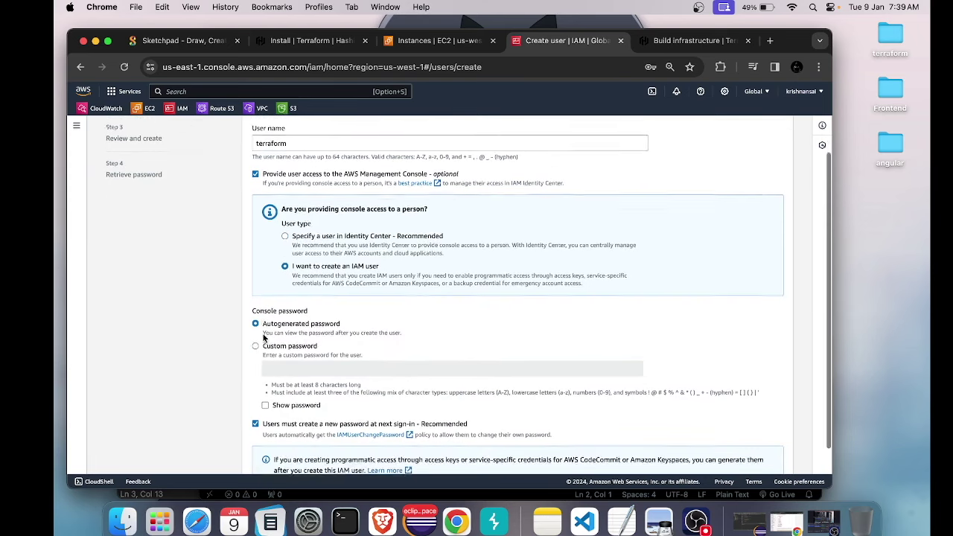
Step: Set a custom console password with no reset required at next sign-in, then continue
{"action": "left_click", "coordinate": [256, 340]}
{"action": "left_click", "coordinate": [291, 361]}
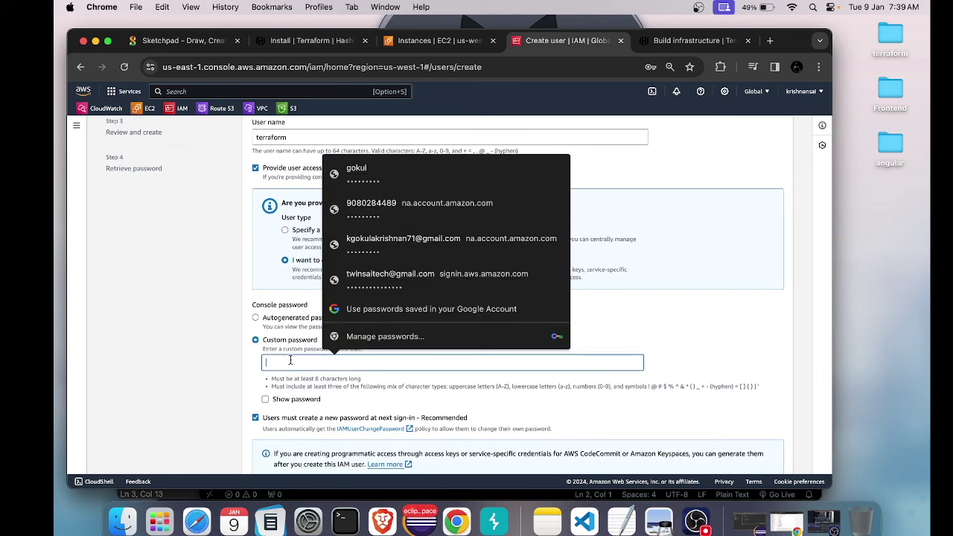
{"action": "type", "text": "****"}
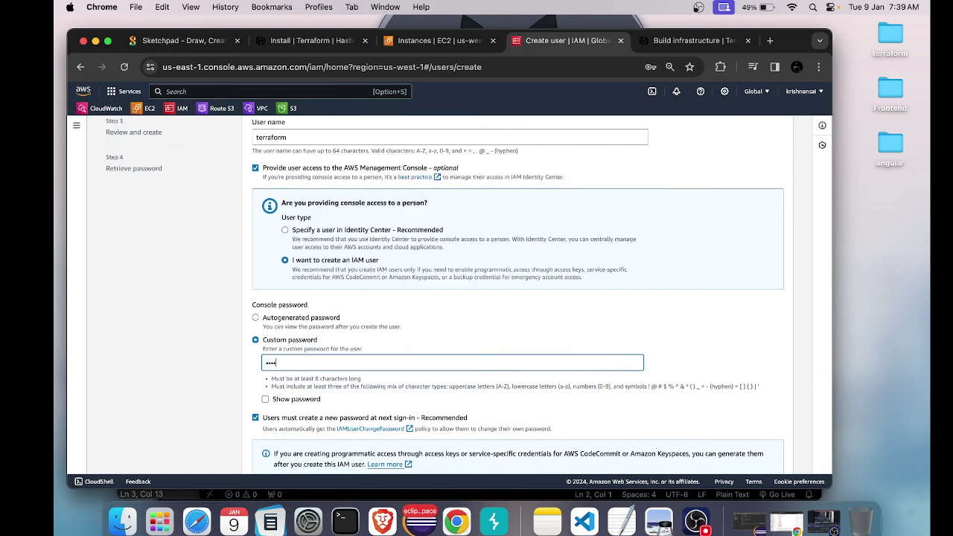
{"action": "type", "text": "****"}
{"action": "scroll", "coordinate": [308, 295], "scroll_direction": "down", "scroll_amount": 2}
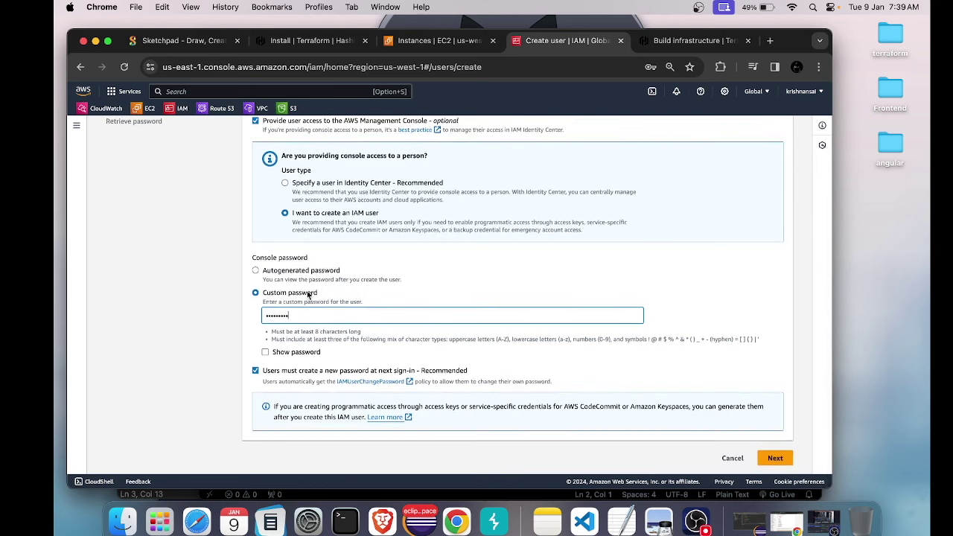
{"action": "left_click", "coordinate": [255, 371]}
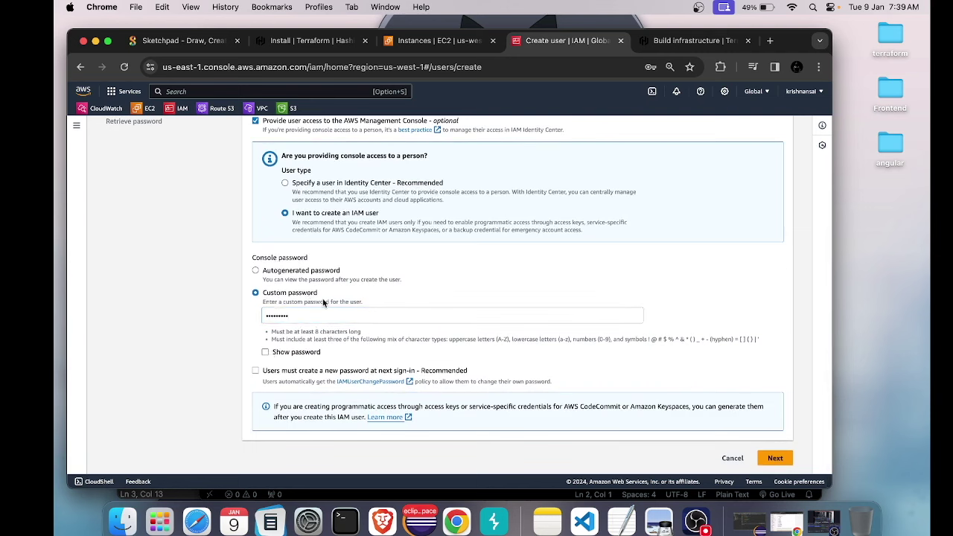
{"action": "scroll", "coordinate": [334, 293], "scroll_direction": "up", "scroll_amount": 5}
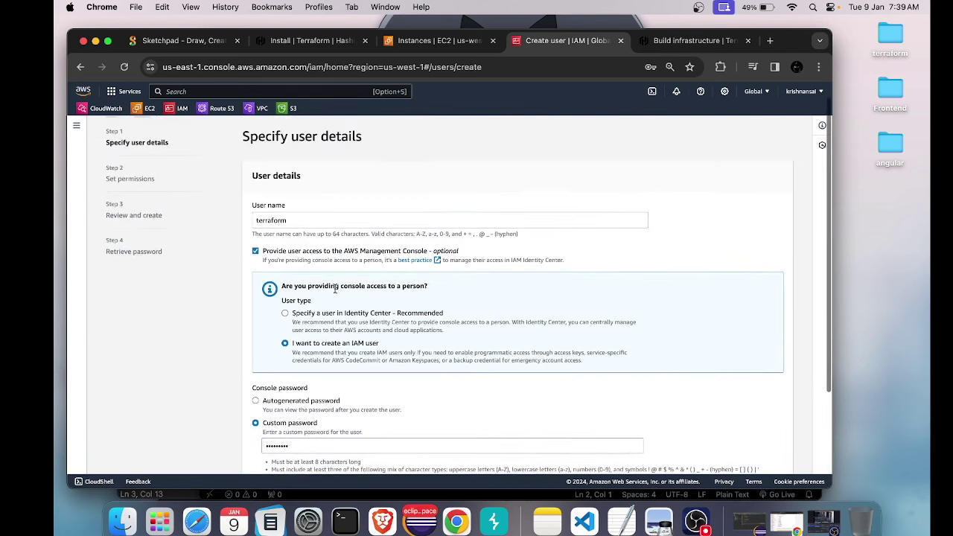
{"action": "scroll", "coordinate": [283, 219], "scroll_direction": "down", "scroll_amount": 1}
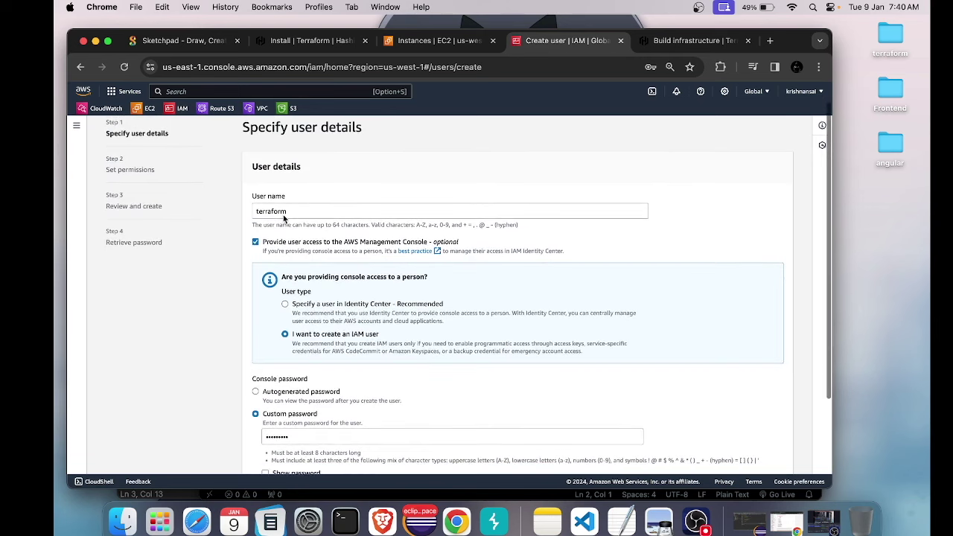
{"action": "scroll", "coordinate": [276, 205], "scroll_direction": "down", "scroll_amount": 1}
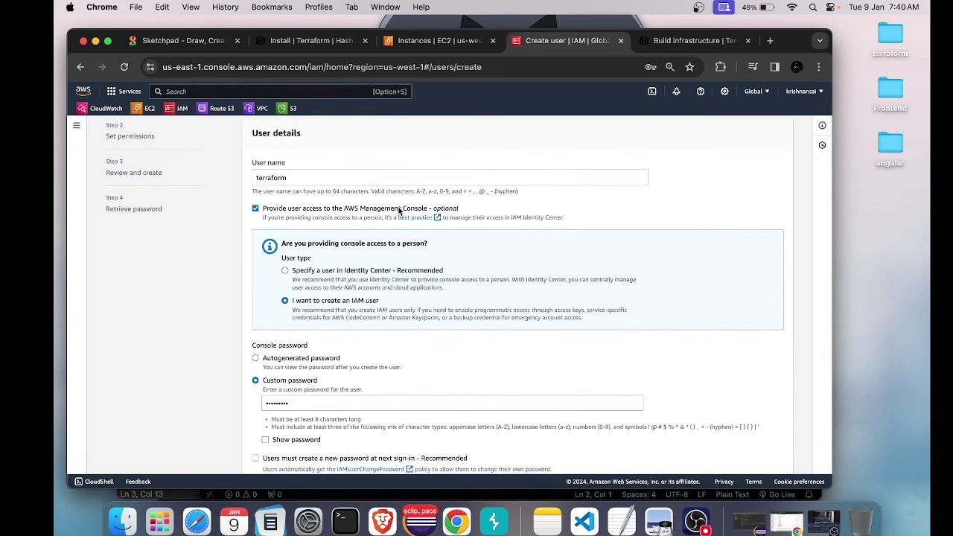
{"action": "scroll", "coordinate": [400, 211], "scroll_direction": "down", "scroll_amount": 3}
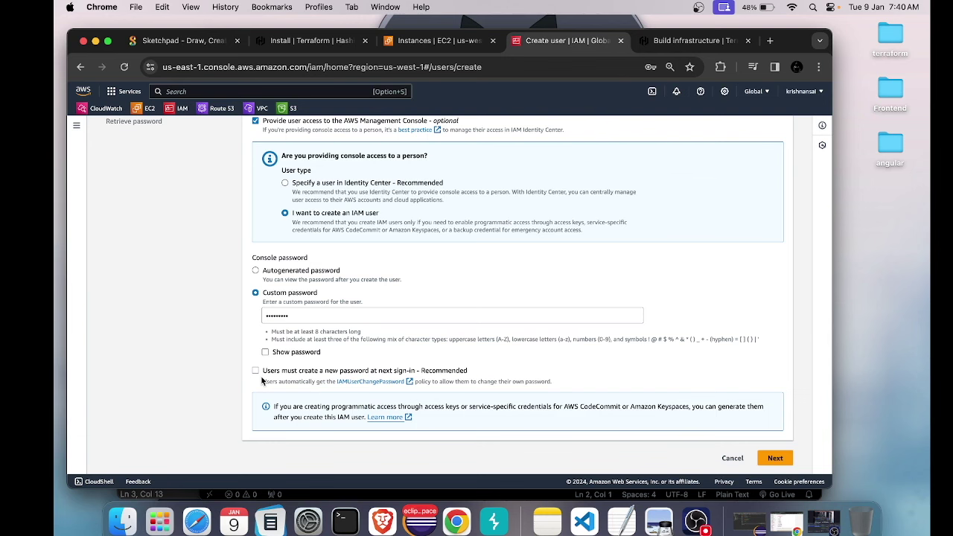
{"action": "left_click", "coordinate": [775, 458]}
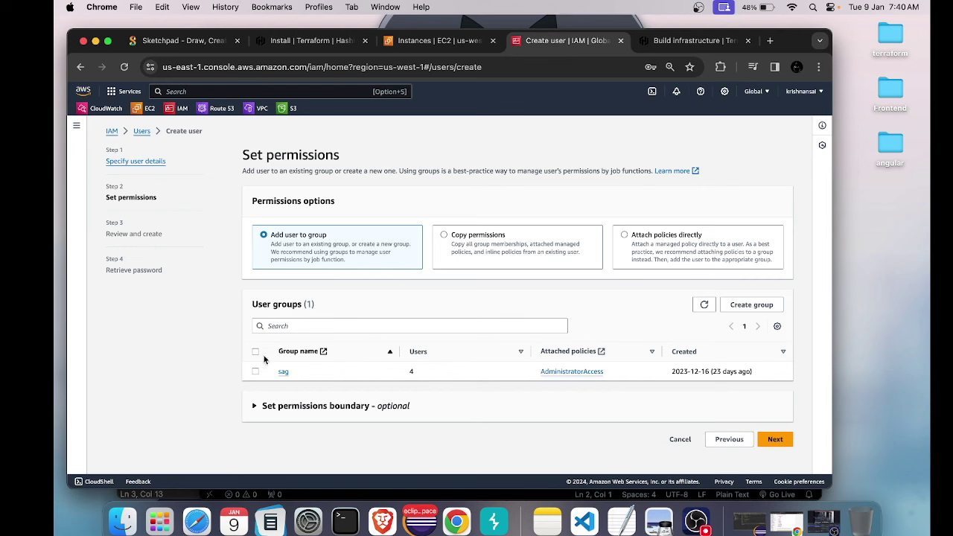
Step: Attach the AdministratorAccess policy directly to the terraform user and continue to review
{"action": "left_click", "coordinate": [625, 234]}
{"action": "scroll", "coordinate": [367, 362], "scroll_direction": "down", "scroll_amount": 2}
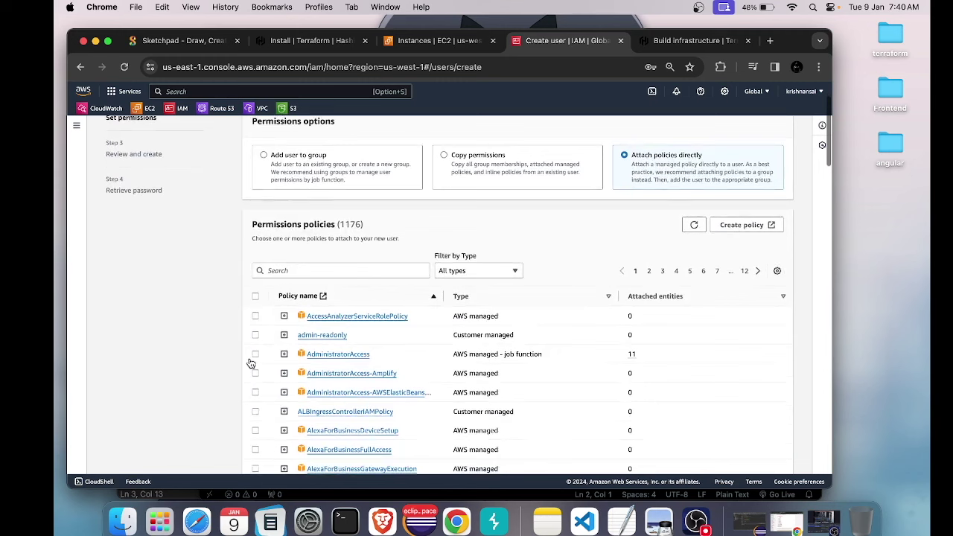
{"action": "left_click", "coordinate": [255, 354]}
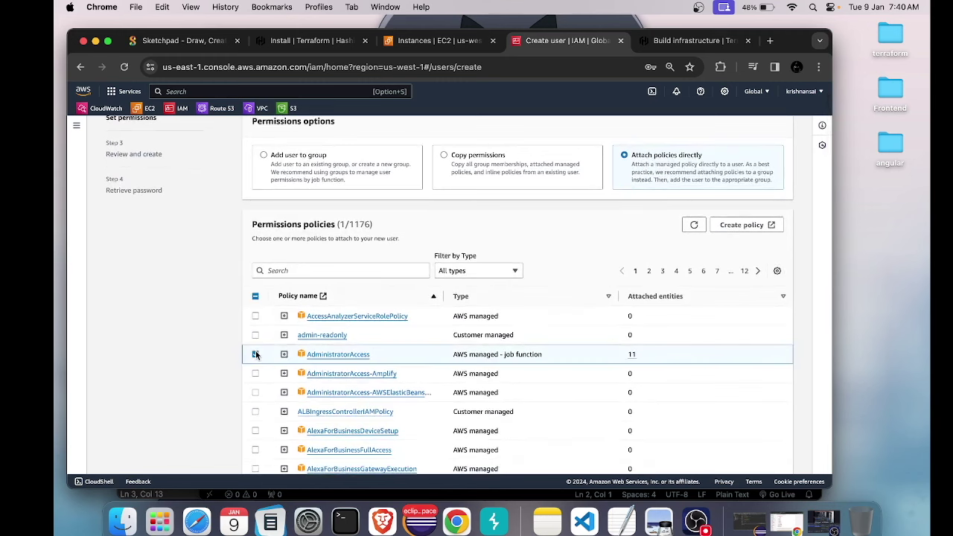
{"action": "scroll", "coordinate": [256, 354], "scroll_direction": "down", "scroll_amount": 2}
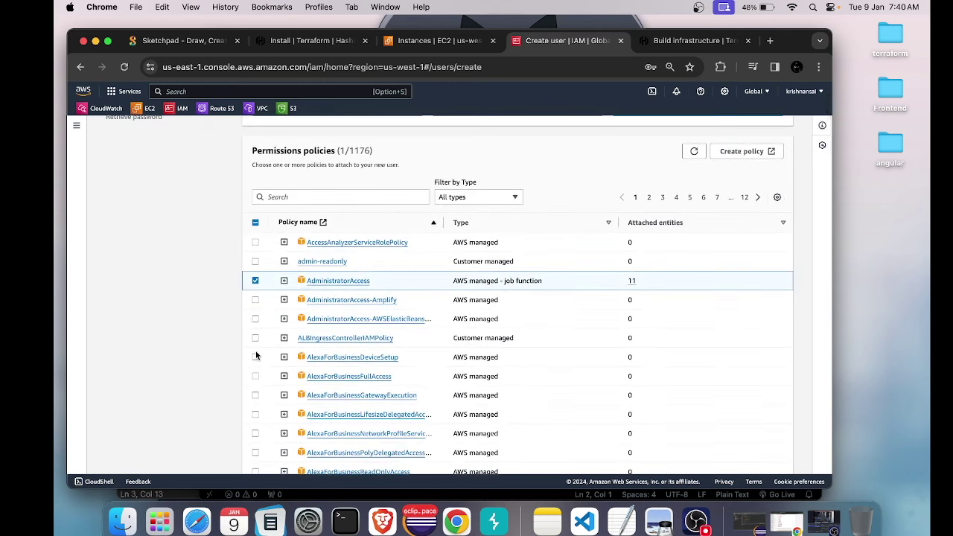
{"action": "scroll", "coordinate": [256, 354], "scroll_direction": "down", "scroll_amount": 10}
{"action": "scroll", "coordinate": [255, 355], "scroll_direction": "down", "scroll_amount": 5}
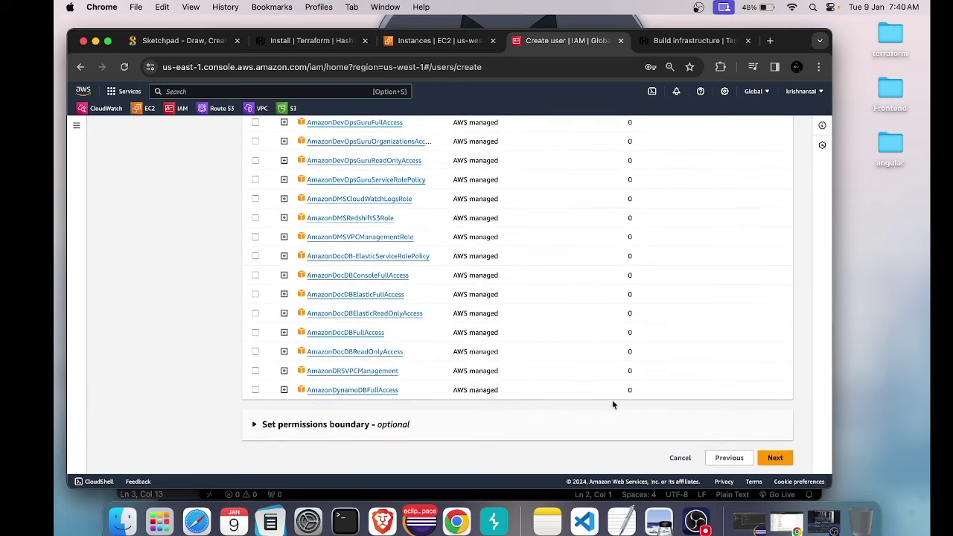
{"action": "left_click", "coordinate": [776, 457]}
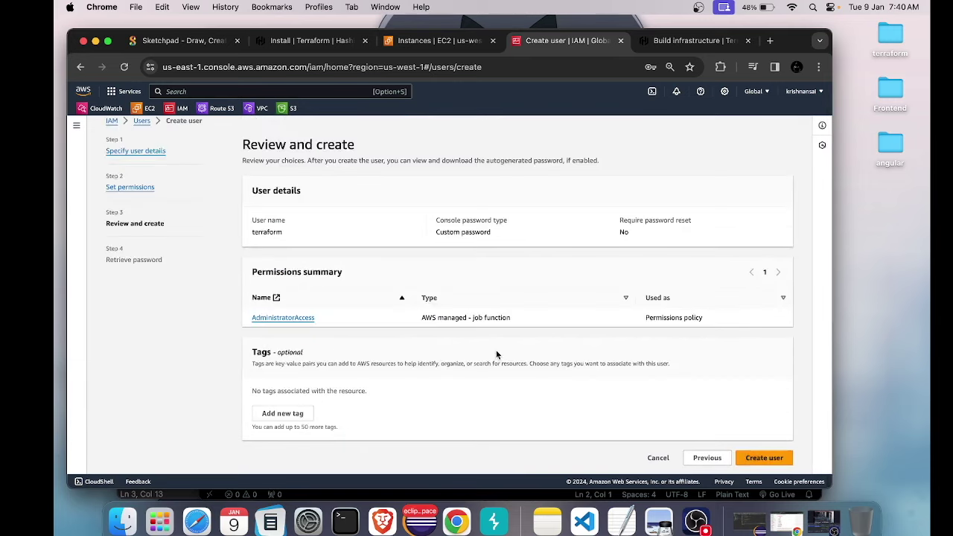
Step: Create the terraform user, download its credentials .csv file, and copy its console password
{"action": "left_click", "coordinate": [755, 459]}
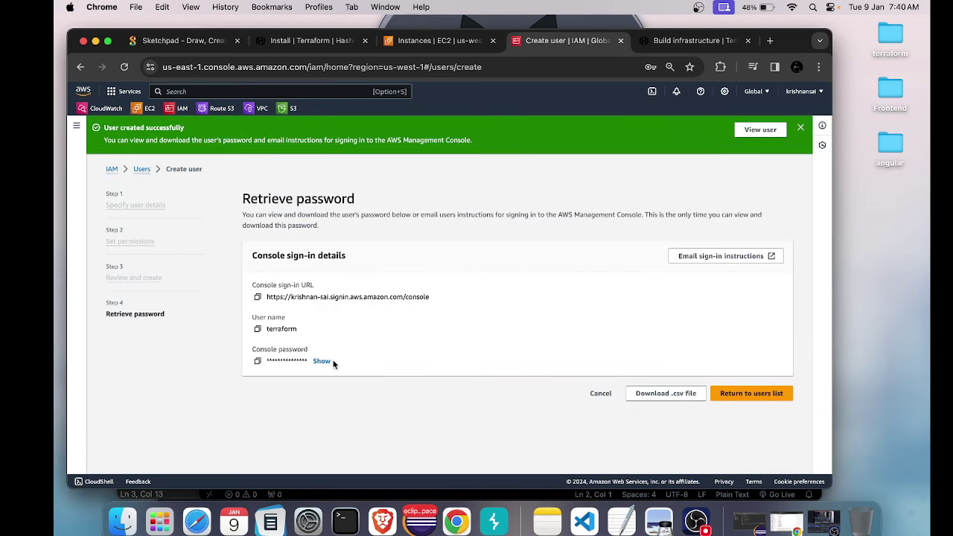
{"action": "left_click", "coordinate": [667, 396]}
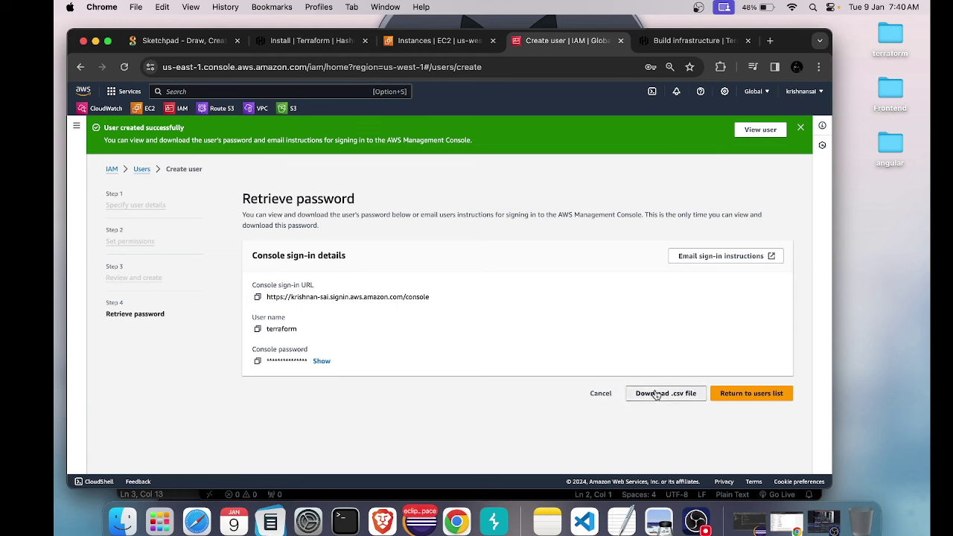
{"action": "left_click", "coordinate": [257, 362]}
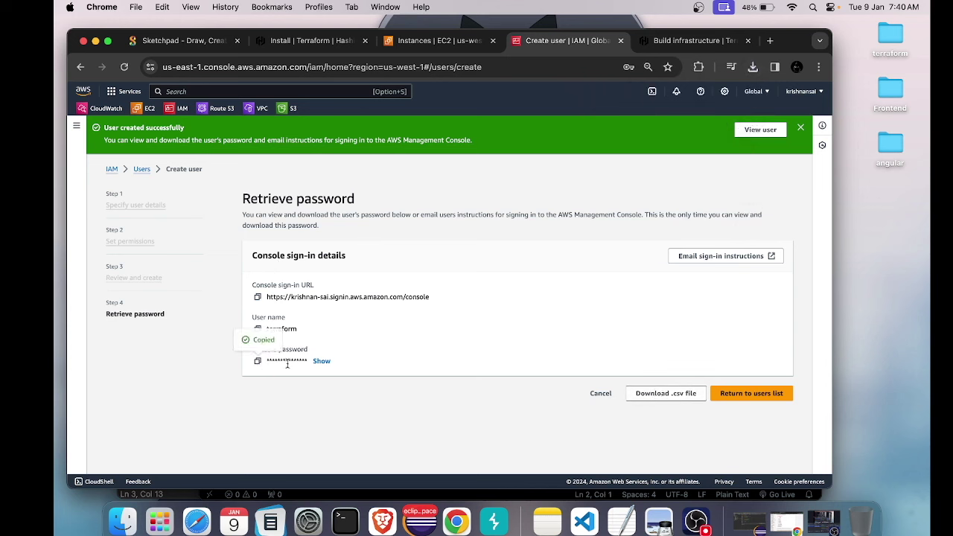
{"action": "left_click", "coordinate": [320, 362]}
{"action": "left_click", "coordinate": [257, 361]}
{"action": "left_click", "coordinate": [317, 362]}
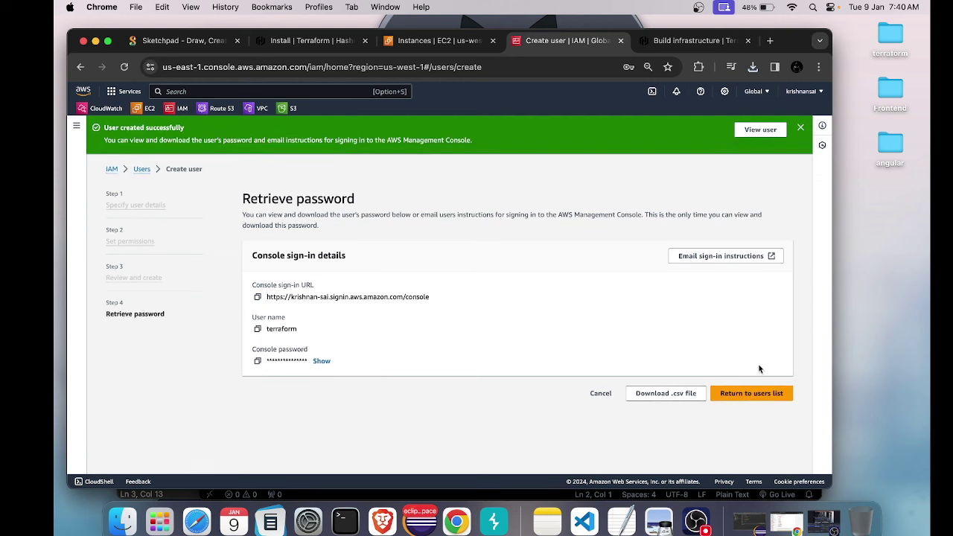
Step: Return to the IAM users list, dismissing the app launcher
{"action": "left_click", "coordinate": [740, 396]}
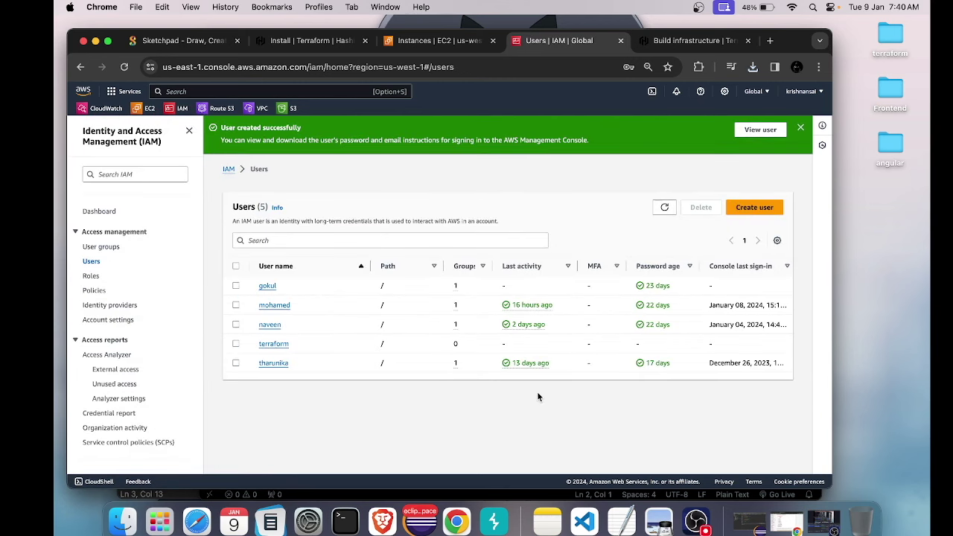
{"action": "left_click", "coordinate": [144, 520]}
{"action": "scroll", "coordinate": [300, 311], "scroll_direction": "right", "scroll_amount": 3}
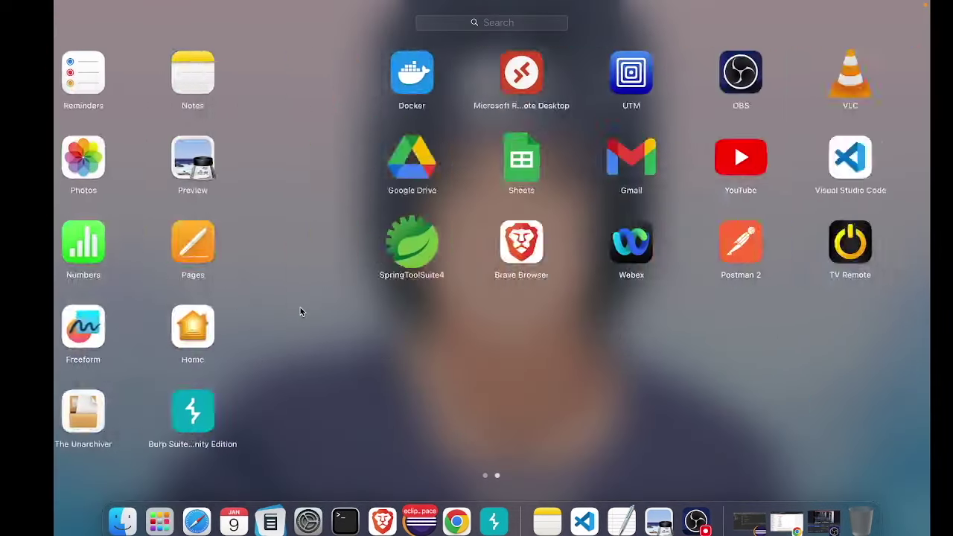
{"action": "scroll", "coordinate": [301, 312], "scroll_direction": "left", "scroll_amount": 3}
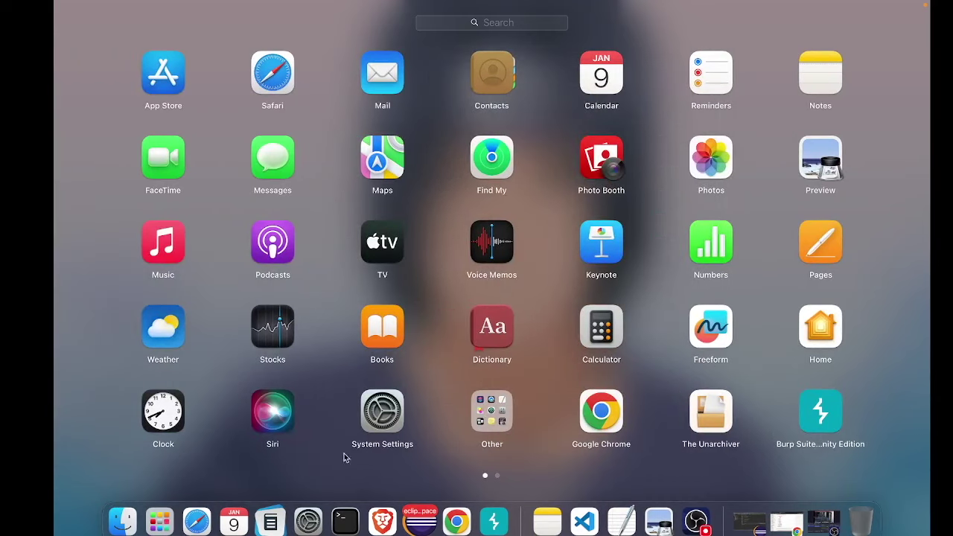
{"action": "left_click", "coordinate": [106, 446]}
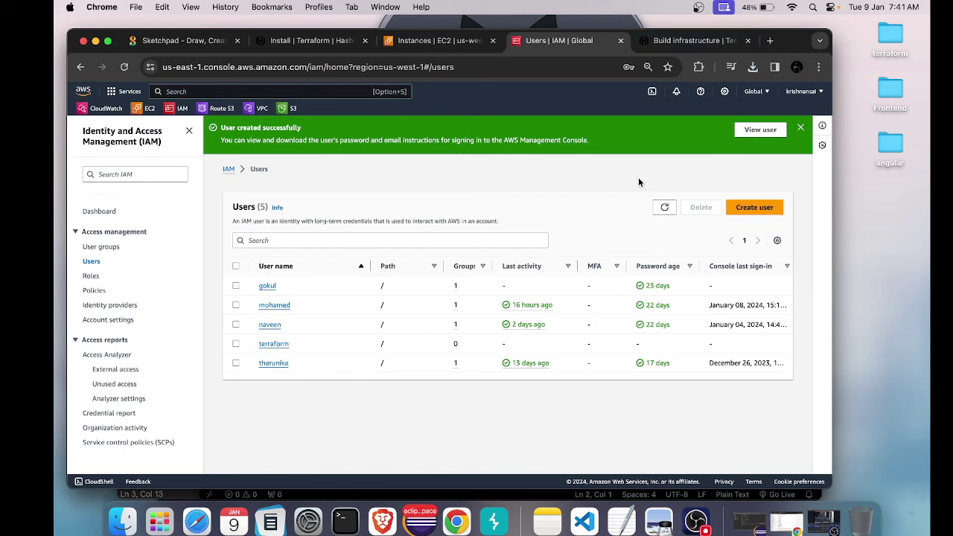
Step: On the account's security credentials page, deactivate the older never-used access key for deletion
{"action": "left_click", "coordinate": [800, 91]}
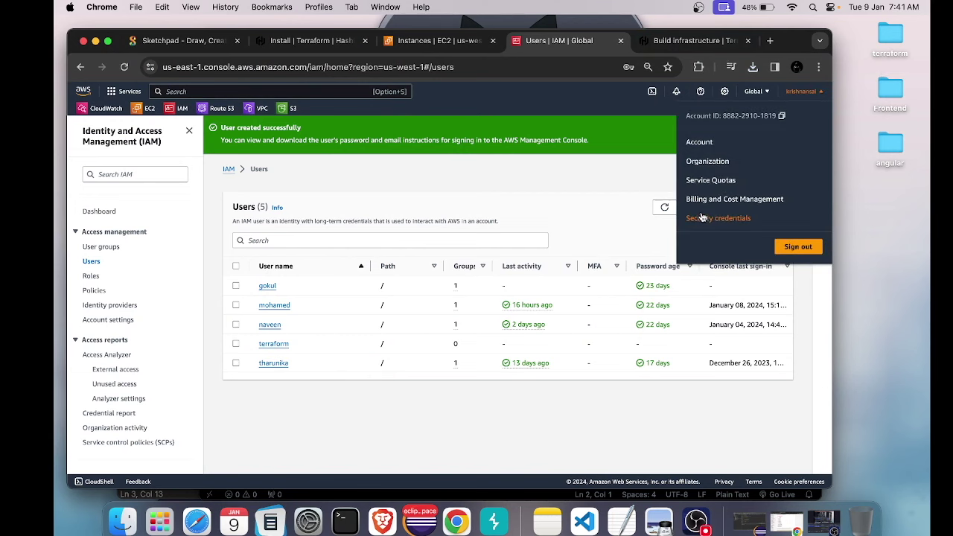
{"action": "left_click", "coordinate": [701, 218]}
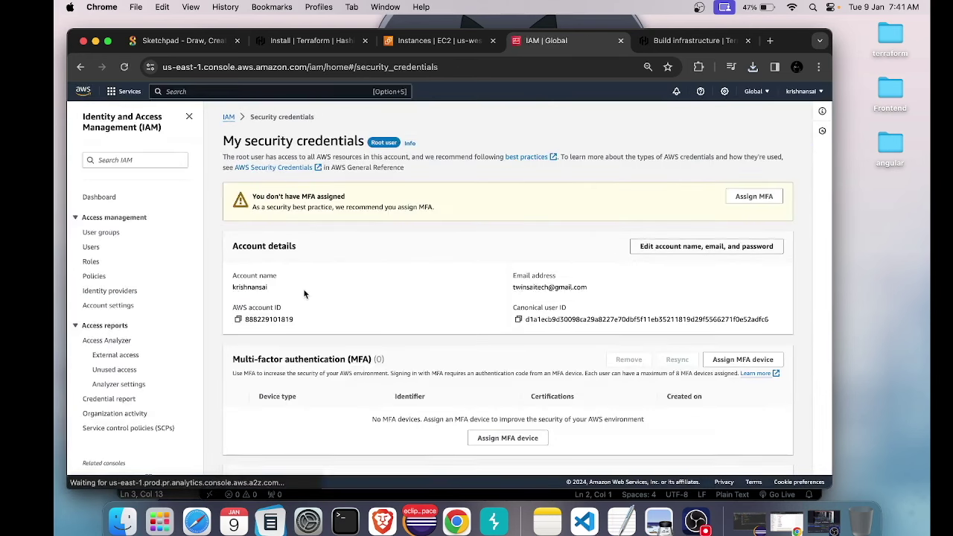
{"action": "scroll", "coordinate": [304, 294], "scroll_direction": "down", "scroll_amount": 5}
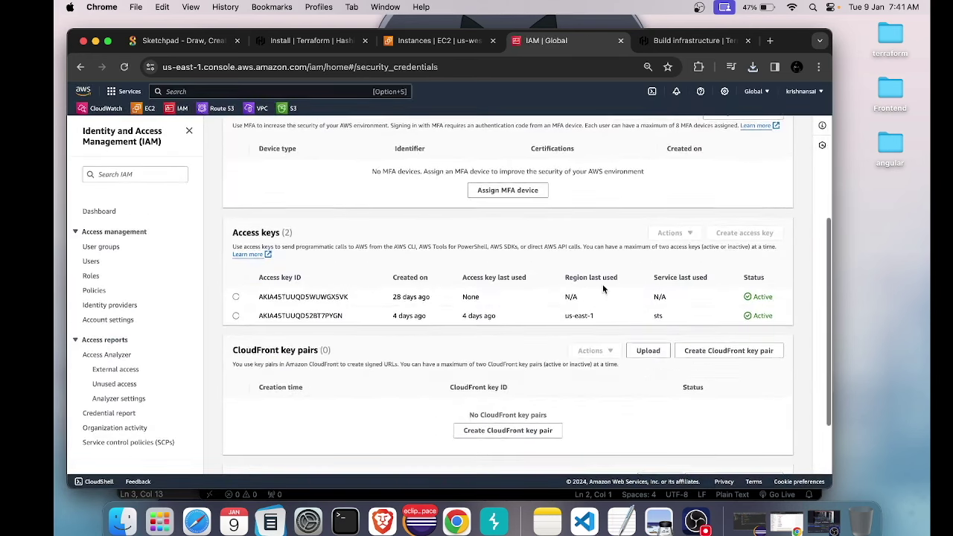
{"action": "left_click", "coordinate": [236, 297]}
{"action": "left_click", "coordinate": [674, 233]}
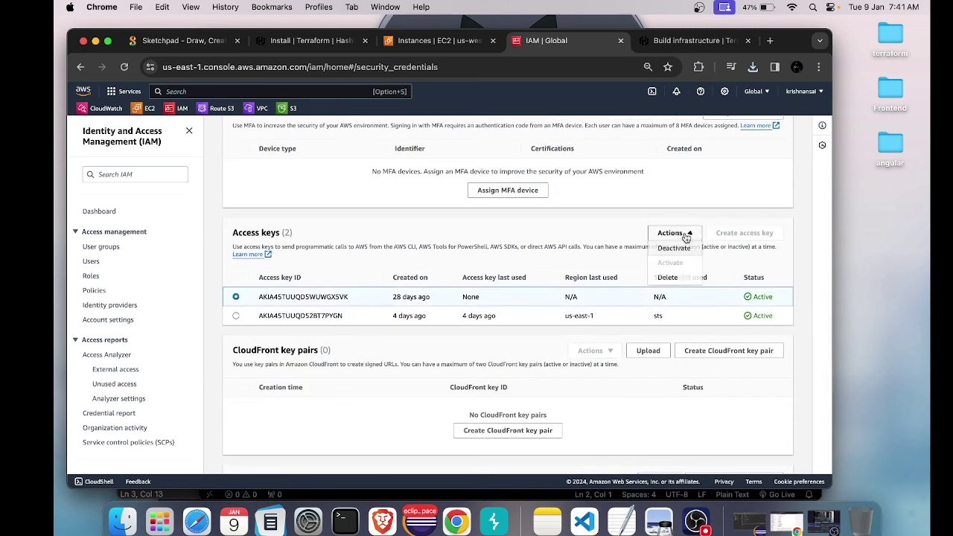
{"action": "left_click", "coordinate": [668, 278]}
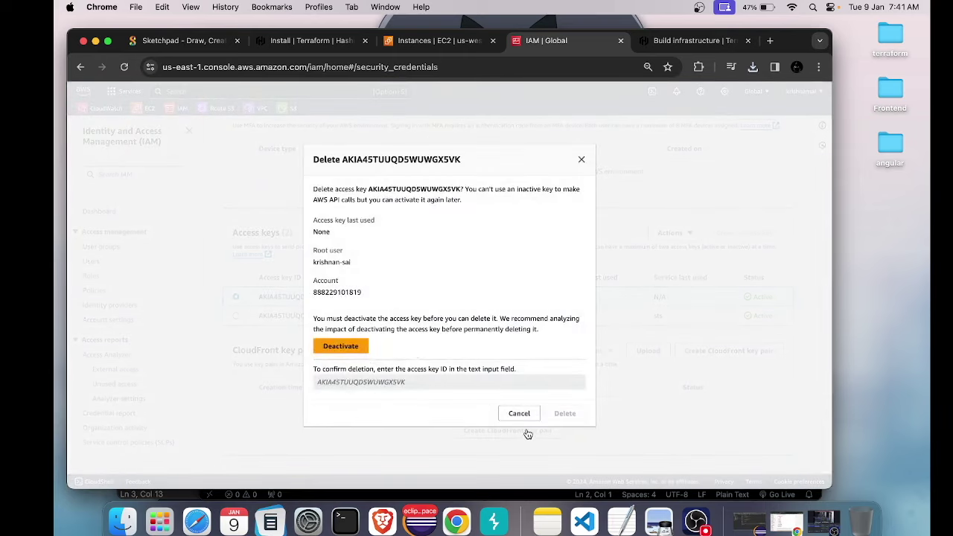
{"action": "left_click", "coordinate": [344, 346]}
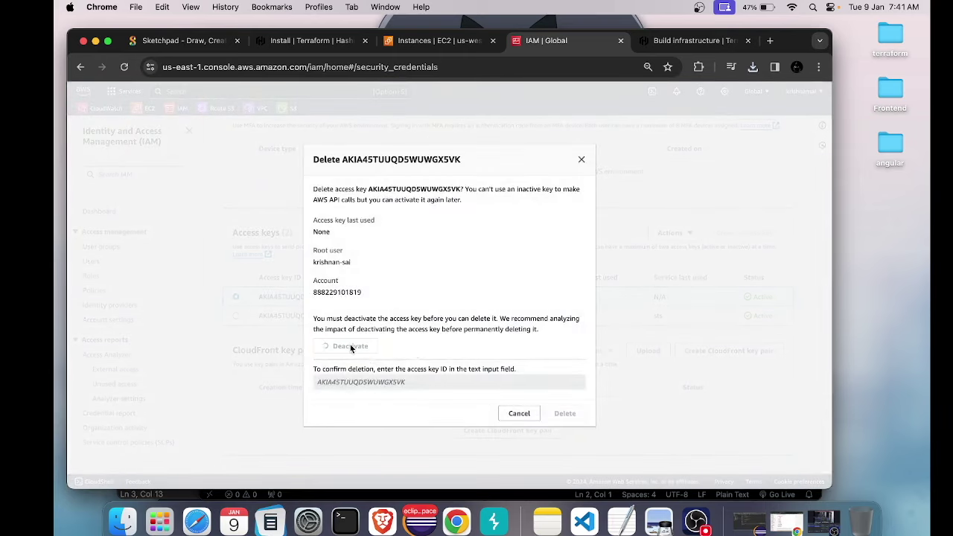
Step: Confirm deleting the unused access key by pasting its key ID
{"action": "triple_click", "coordinate": [395, 201]}
{"action": "left_click", "coordinate": [408, 234]}
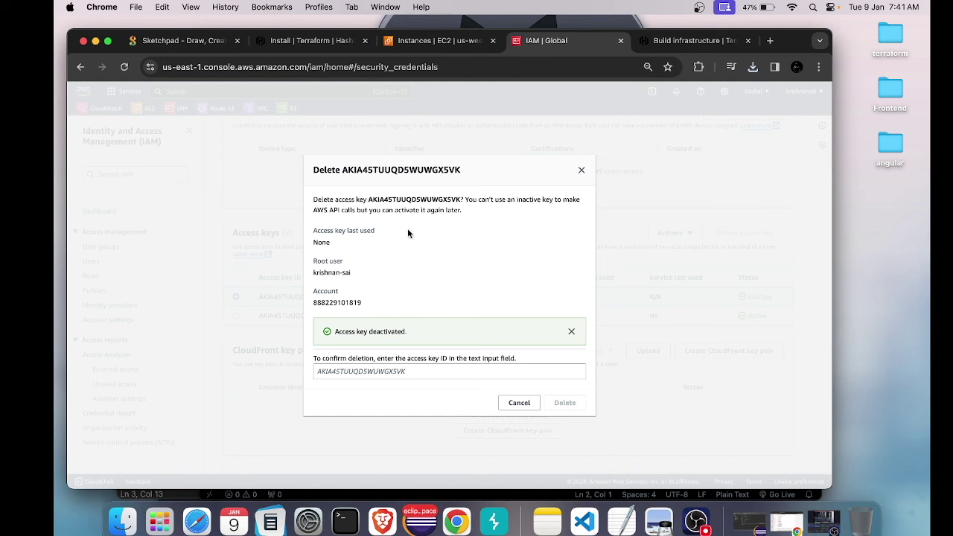
{"action": "double_click", "coordinate": [391, 199]}
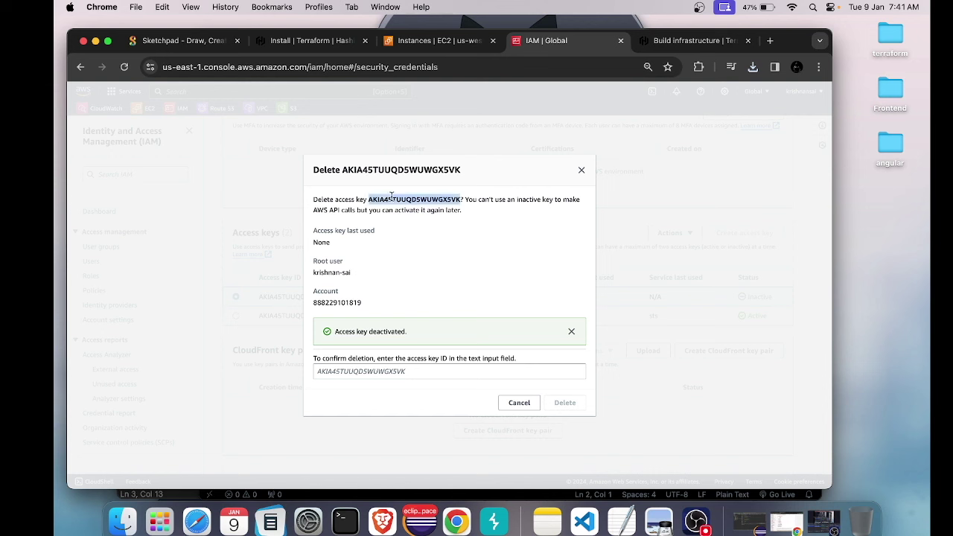
{"action": "left_click", "coordinate": [362, 372]}
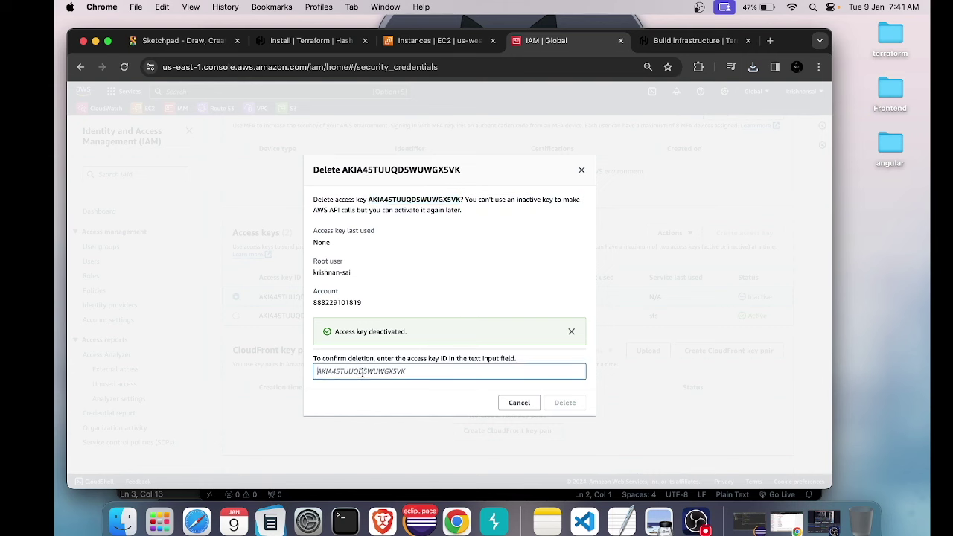
{"action": "key", "text": "super+v"}
{"action": "left_click", "coordinate": [565, 402]}
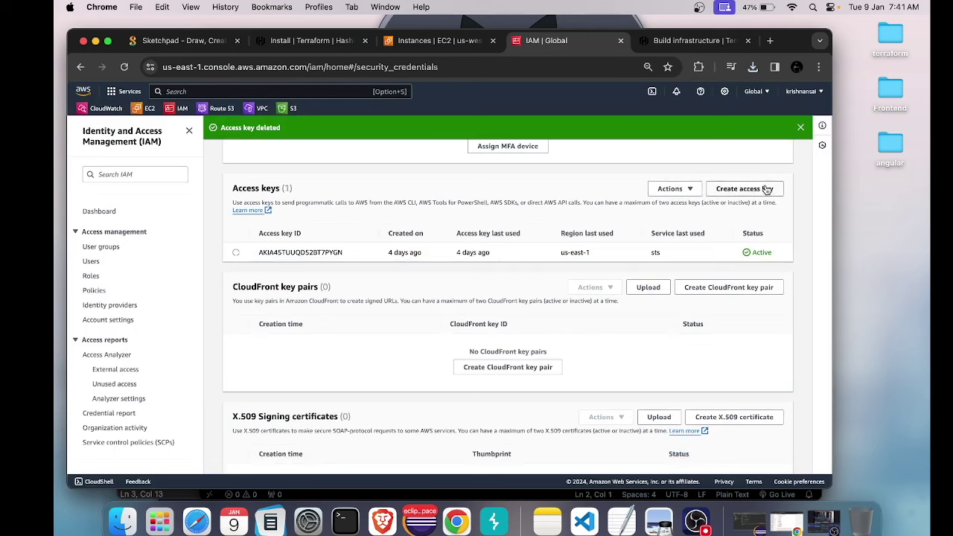
Step: Create a new root access key, then return to the EC2 Instances tab
{"action": "left_click", "coordinate": [745, 189]}
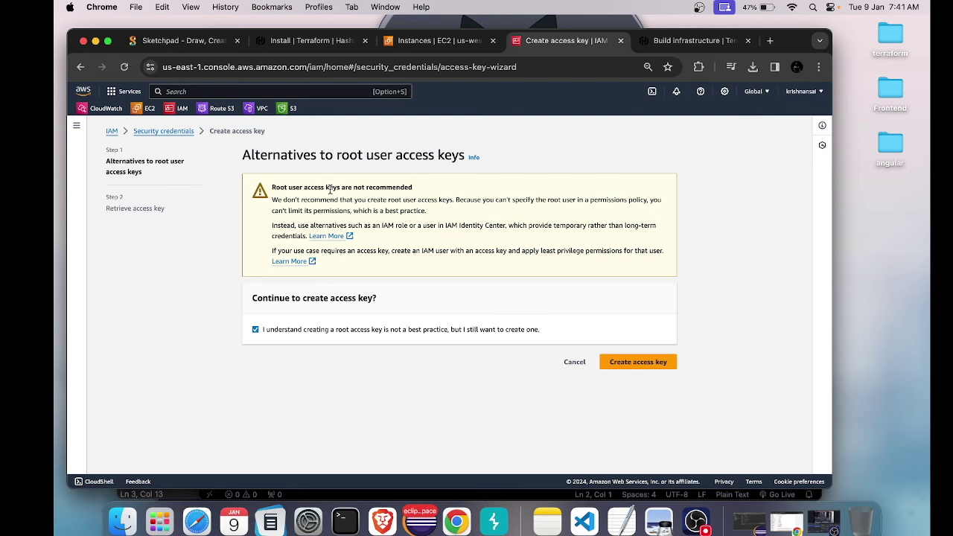
{"action": "left_click", "coordinate": [629, 367]}
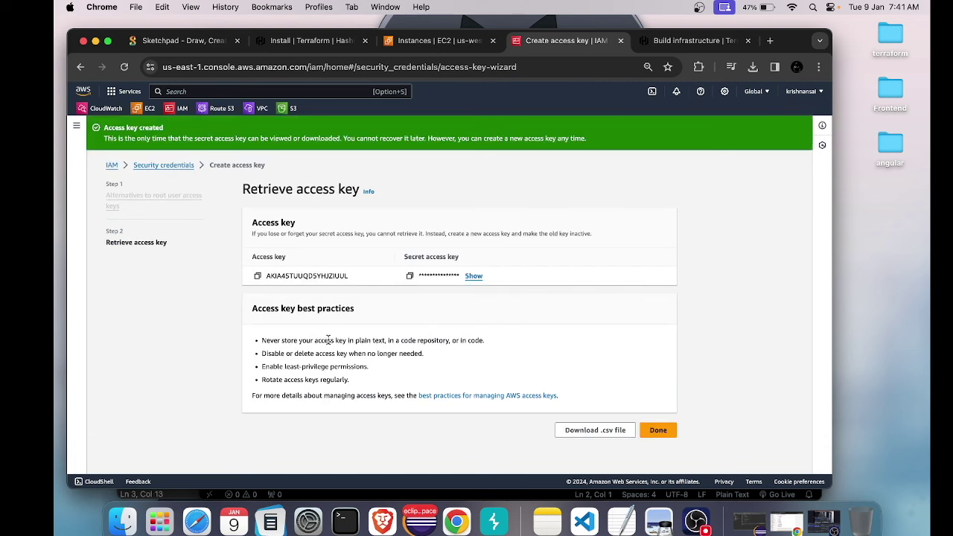
{"action": "left_click", "coordinate": [407, 47]}
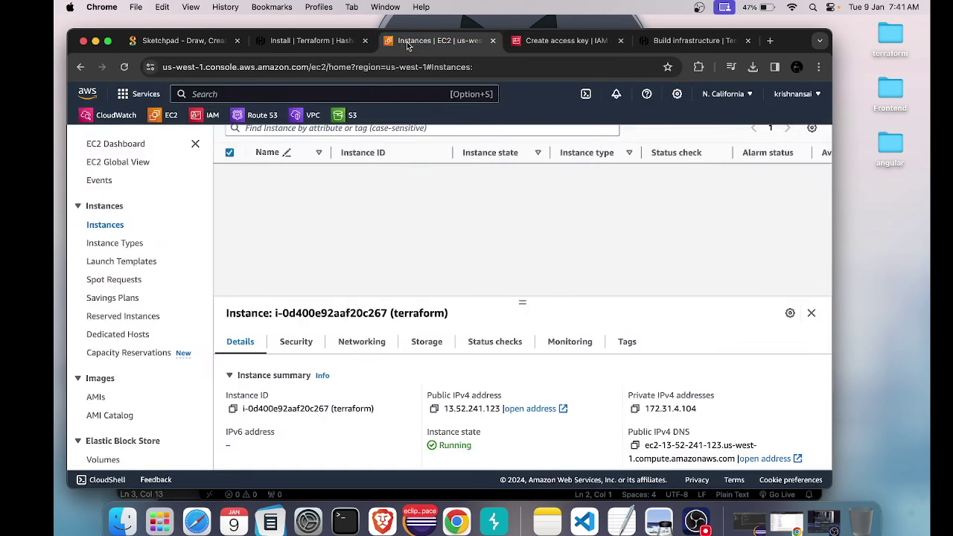
Step: Look over the aws_instance block in the Build infrastructure tutorial, then go back to search results
{"action": "left_click", "coordinate": [684, 43]}
{"action": "left_click", "coordinate": [496, 248]}
{"action": "scroll", "coordinate": [496, 249], "scroll_direction": "down", "scroll_amount": 2}
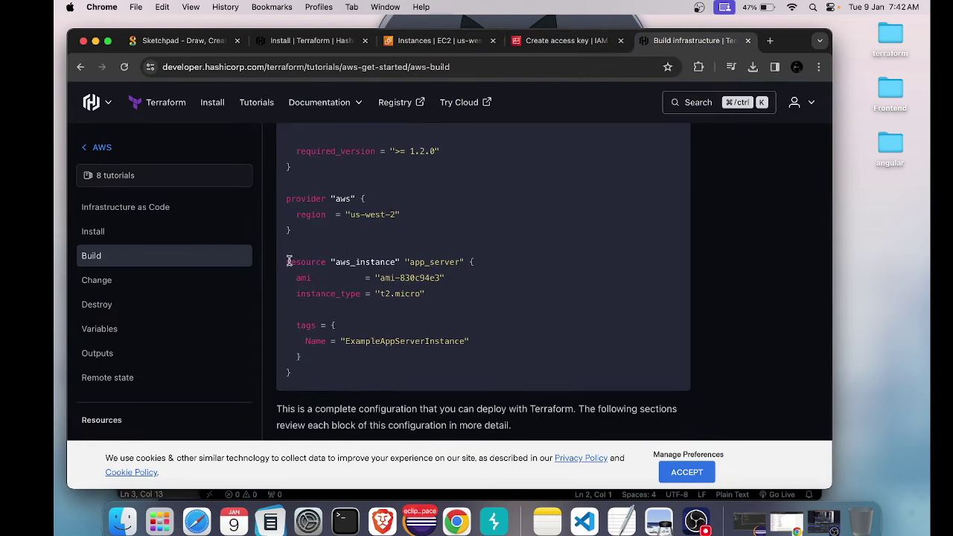
{"action": "left_click_drag", "start_coordinate": [304, 377], "coordinate": [289, 263]}
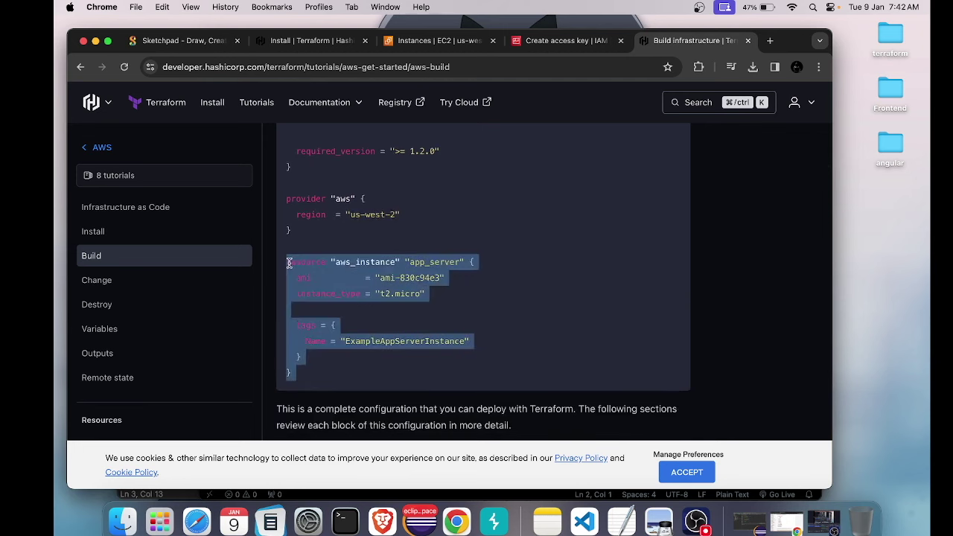
{"action": "left_click", "coordinate": [287, 262]}
{"action": "key", "text": "super+bracketleft"}
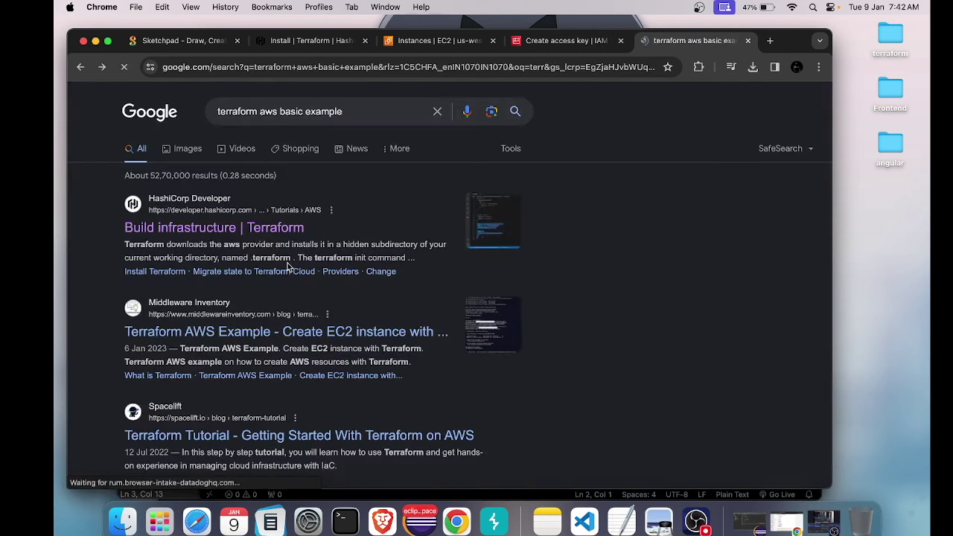
Step: In the Terraform AWS Example article, select the sample access_key and secret_key lines
{"action": "scroll", "coordinate": [264, 268], "scroll_direction": "down", "scroll_amount": 2}
{"action": "left_click", "coordinate": [236, 282]}
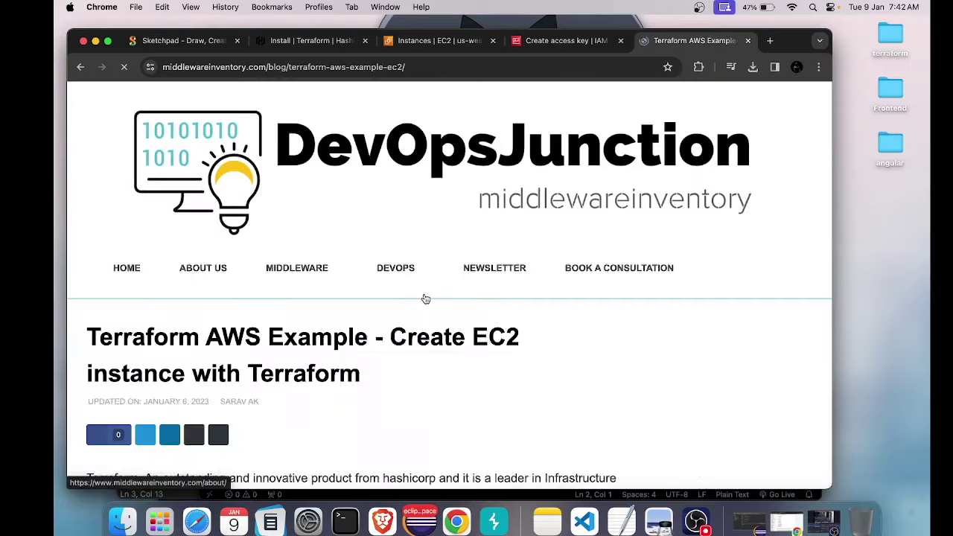
{"action": "scroll", "coordinate": [461, 350], "scroll_direction": "down", "scroll_amount": 10}
{"action": "scroll", "coordinate": [461, 354], "scroll_direction": "down", "scroll_amount": 20}
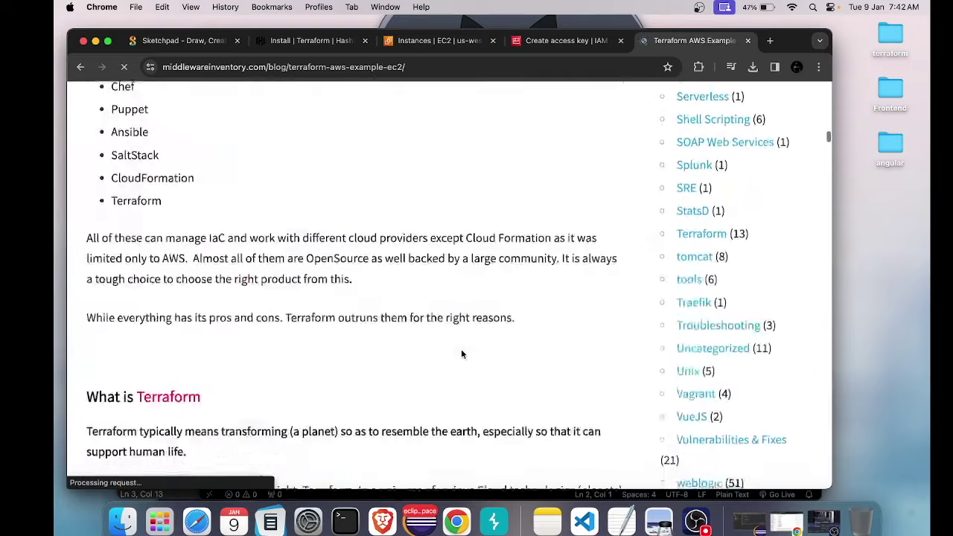
{"action": "scroll", "coordinate": [461, 354], "scroll_direction": "up", "scroll_amount": 4}
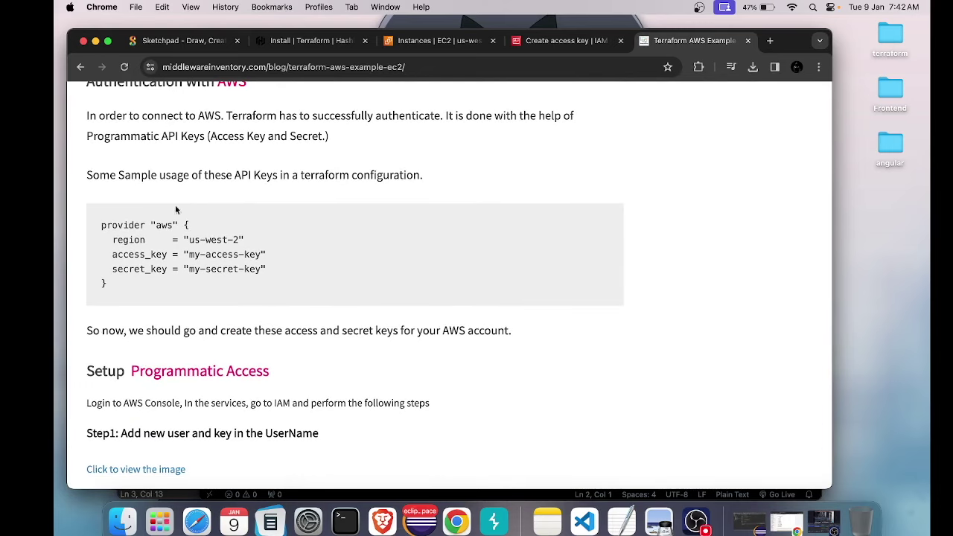
{"action": "triple_click", "coordinate": [127, 239]}
{"action": "double_click", "coordinate": [141, 252]}
{"action": "triple_click", "coordinate": [142, 252]}
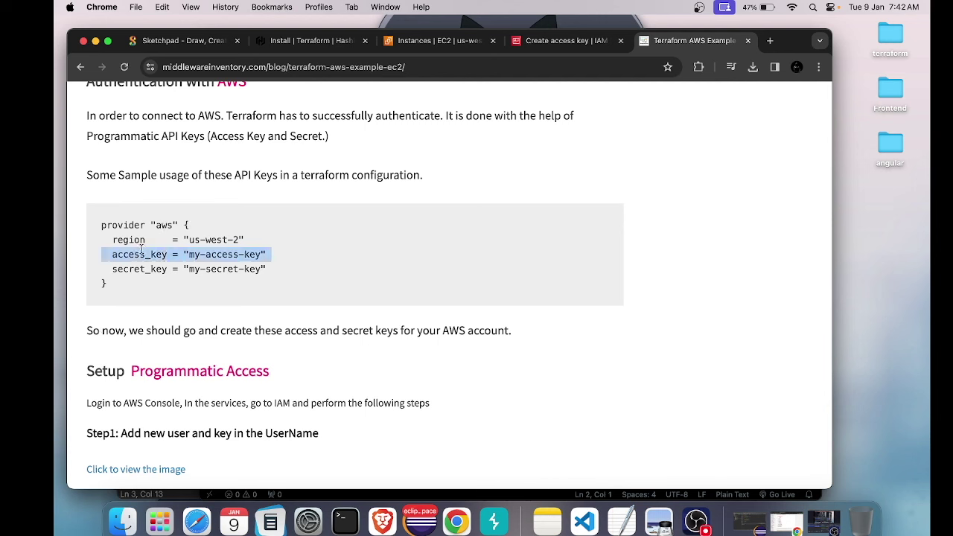
{"action": "left_click", "coordinate": [168, 286]}
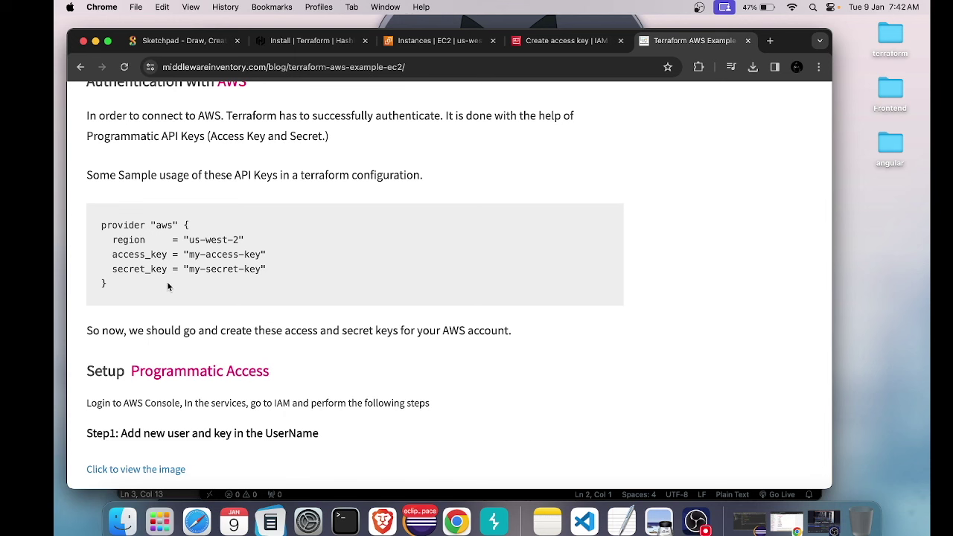
{"action": "left_click_drag", "start_coordinate": [168, 283], "coordinate": [91, 226]}
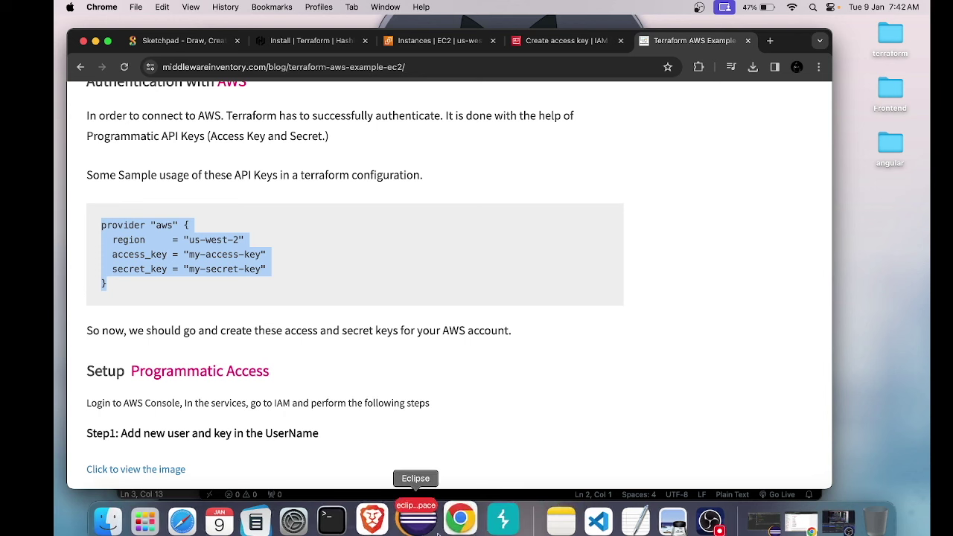
{"action": "left_click", "coordinate": [356, 283]}
{"action": "left_click_drag", "start_coordinate": [269, 269], "coordinate": [104, 254]}
{"action": "key", "text": "super+c"}
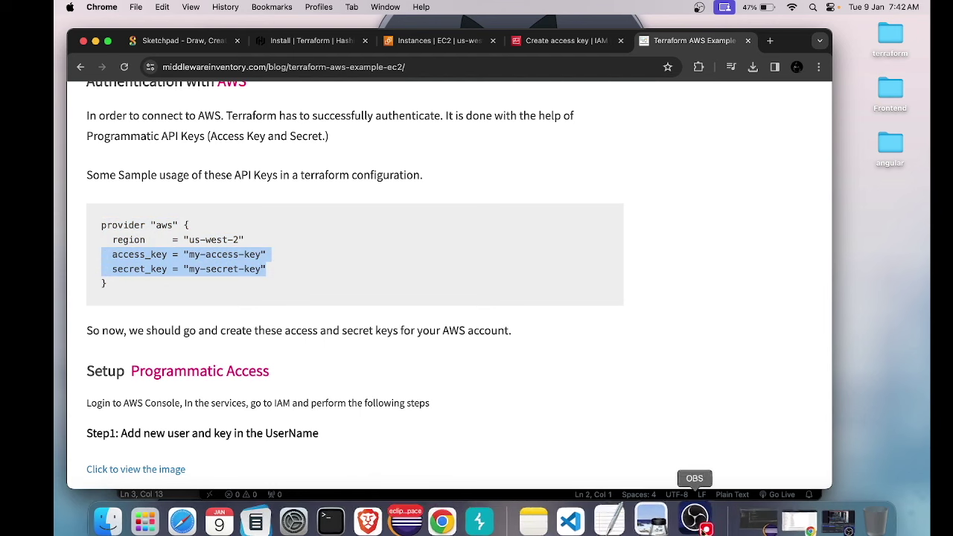
Step: Paste the access_key and secret_key lines below the region line in main.tf
{"action": "left_click", "coordinate": [577, 510]}
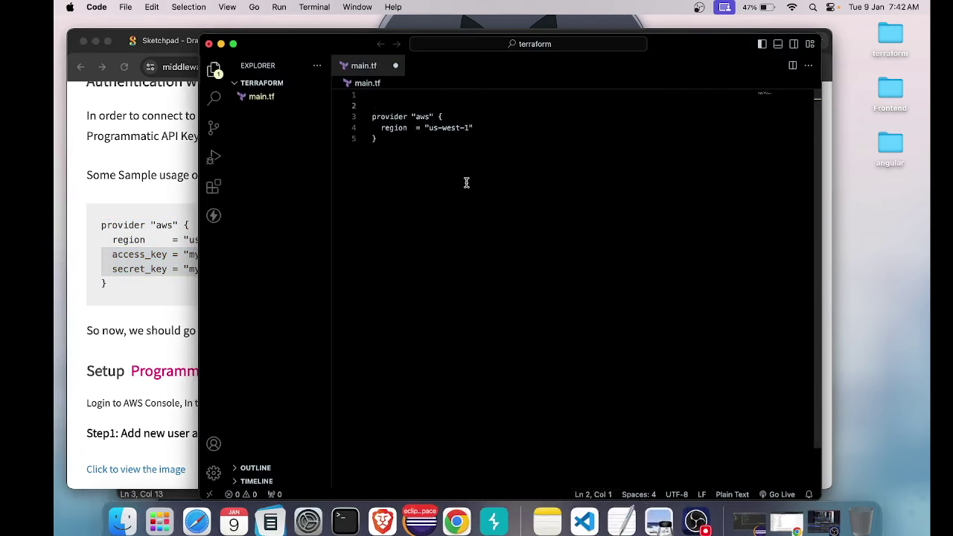
{"action": "left_click", "coordinate": [492, 126]}
{"action": "key", "text": "Return"}
{"action": "key", "text": "super+v"}
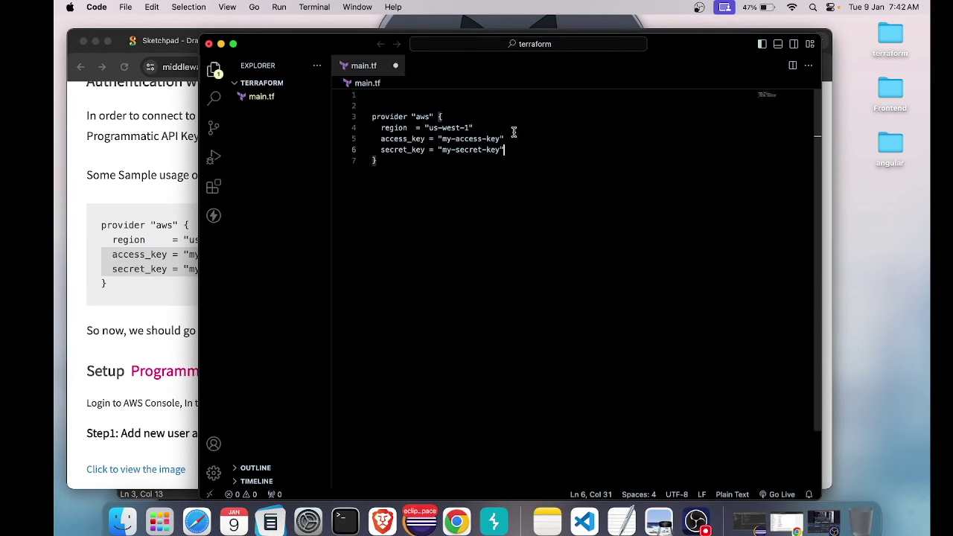
{"action": "left_click", "coordinate": [159, 349]}
Step: Replace the my-access-key placeholder in main.tf with the new IAM access key
{"action": "left_click", "coordinate": [573, 40]}
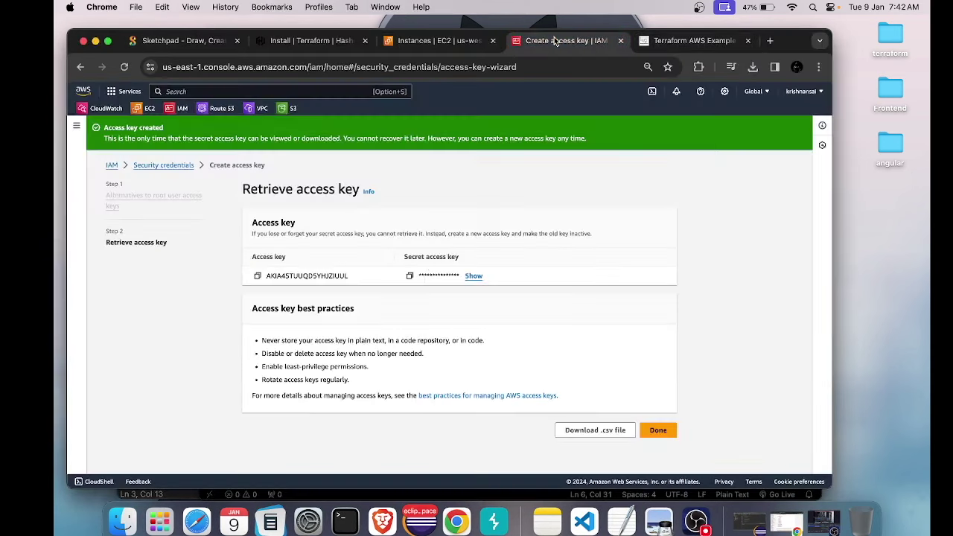
{"action": "left_click", "coordinate": [259, 277]}
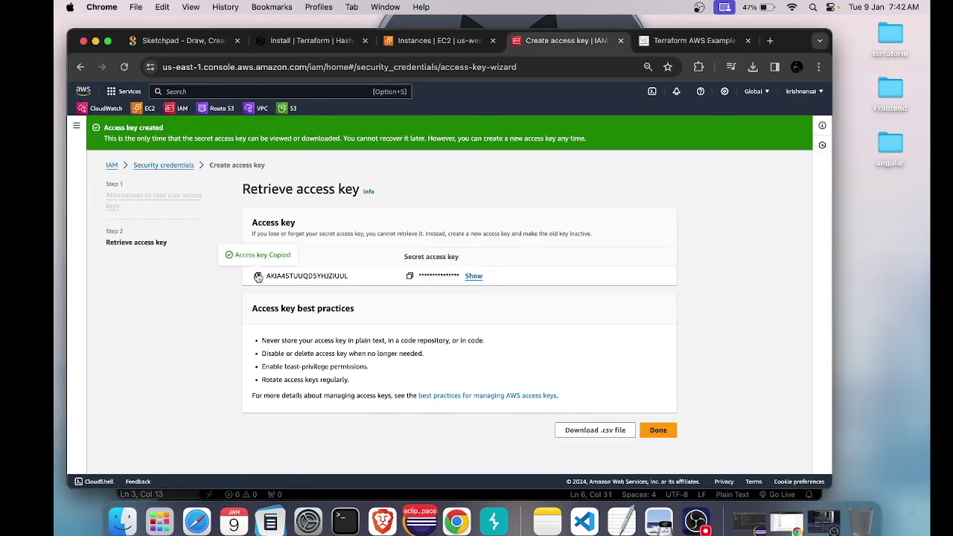
{"action": "left_click", "coordinate": [588, 519]}
{"action": "left_click_drag", "start_coordinate": [500, 139], "coordinate": [440, 137]}
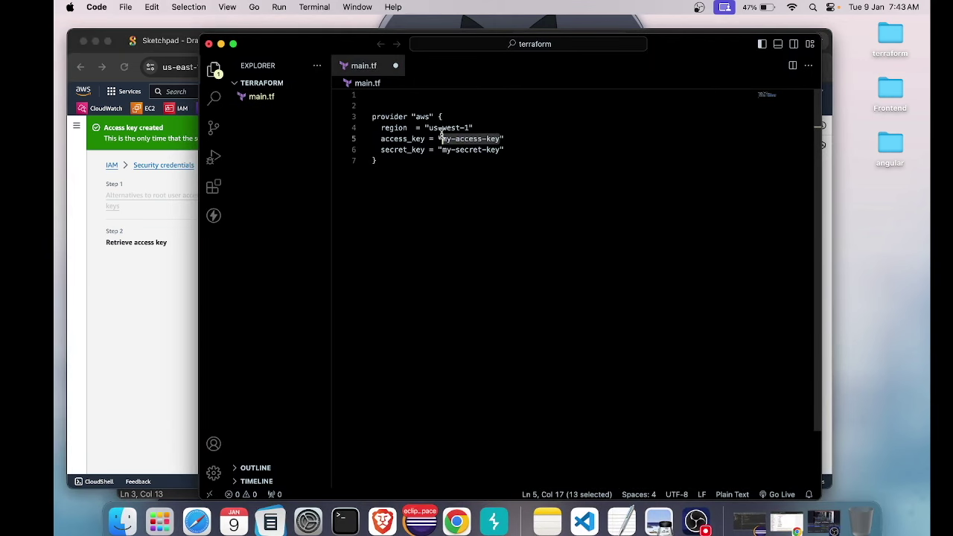
{"action": "key", "text": "super+v"}
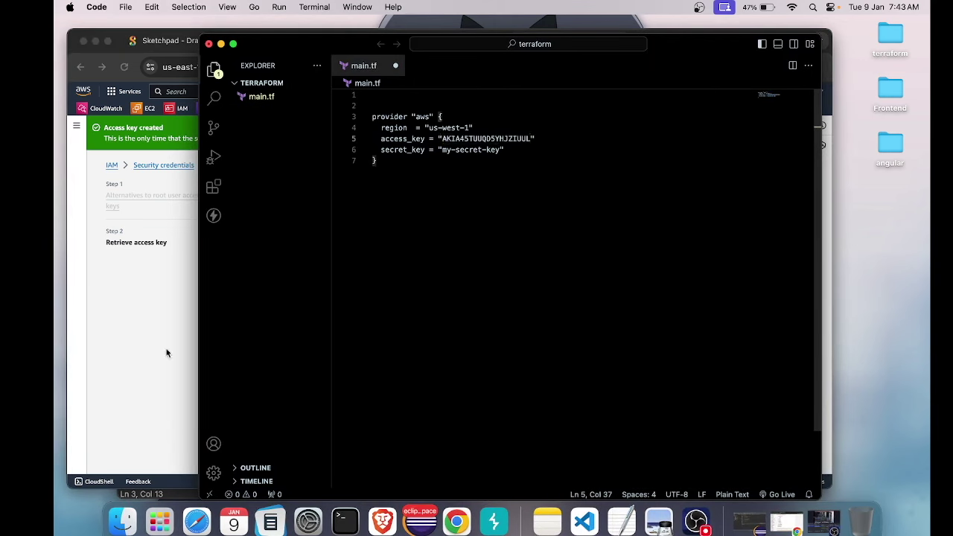
Step: Replace the my-secret-key placeholder with the new secret access key and save main.tf
{"action": "left_click", "coordinate": [142, 351]}
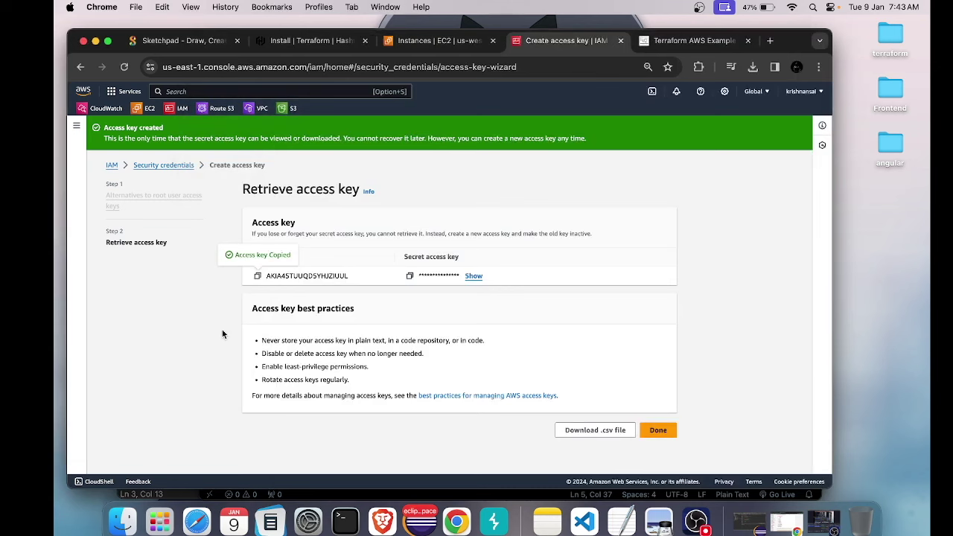
{"action": "left_click", "coordinate": [410, 276]}
{"action": "left_click", "coordinate": [585, 519]}
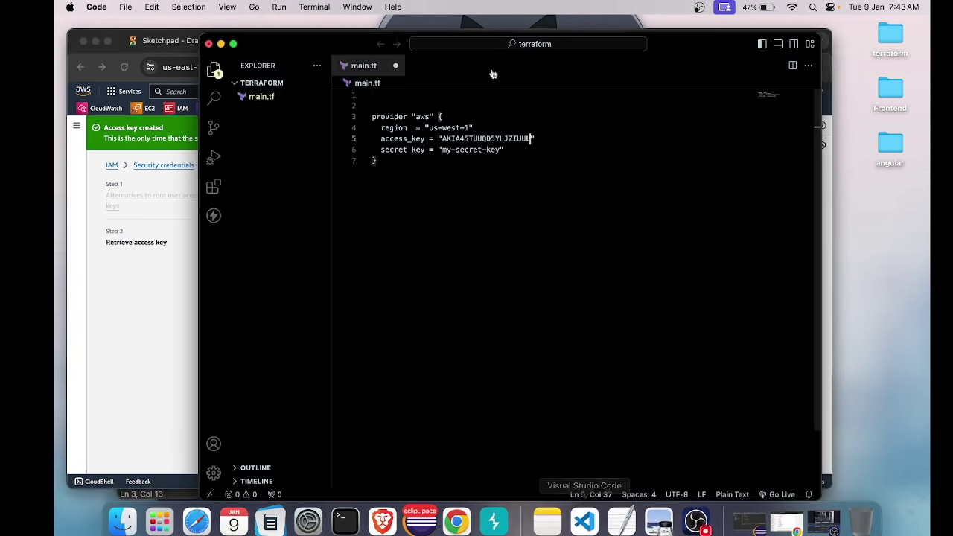
{"action": "left_click_drag", "start_coordinate": [499, 150], "coordinate": [440, 149]}
{"action": "key", "text": "super+v"}
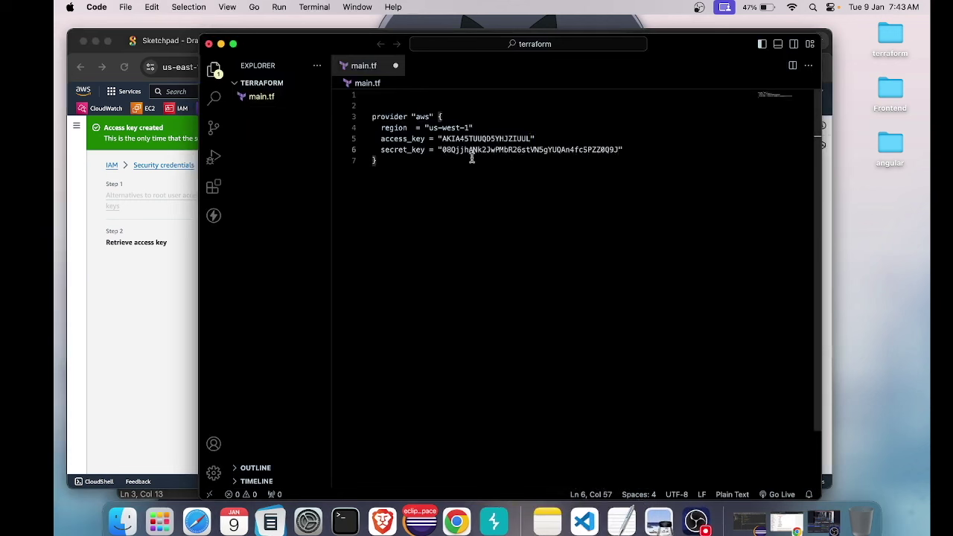
{"action": "key", "text": "super+s"}
Step: Delete the blank line above the provider block and save main.tf again
{"action": "key", "text": "Up"}
{"action": "key", "text": "Up"}
{"action": "key", "text": "Up"}
{"action": "key", "text": "Up"}
{"action": "key", "text": "BackSpace"}
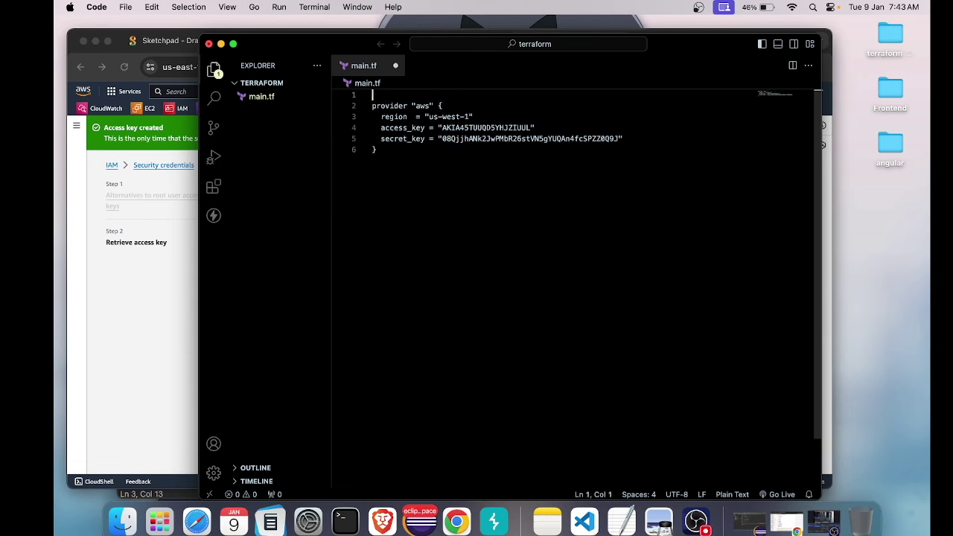
{"action": "key", "text": "super+s"}
{"action": "left_click", "coordinate": [131, 382]}
Step: Browse the Terraform AWS Example article's credential sections, including the export commands and config profile
{"action": "left_click", "coordinate": [689, 40]}
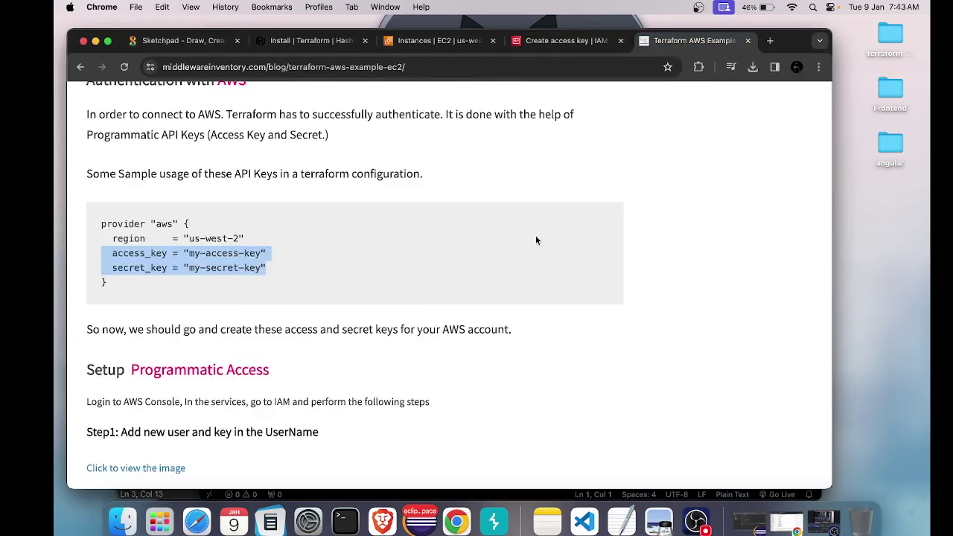
{"action": "scroll", "coordinate": [536, 241], "scroll_direction": "down", "scroll_amount": 15}
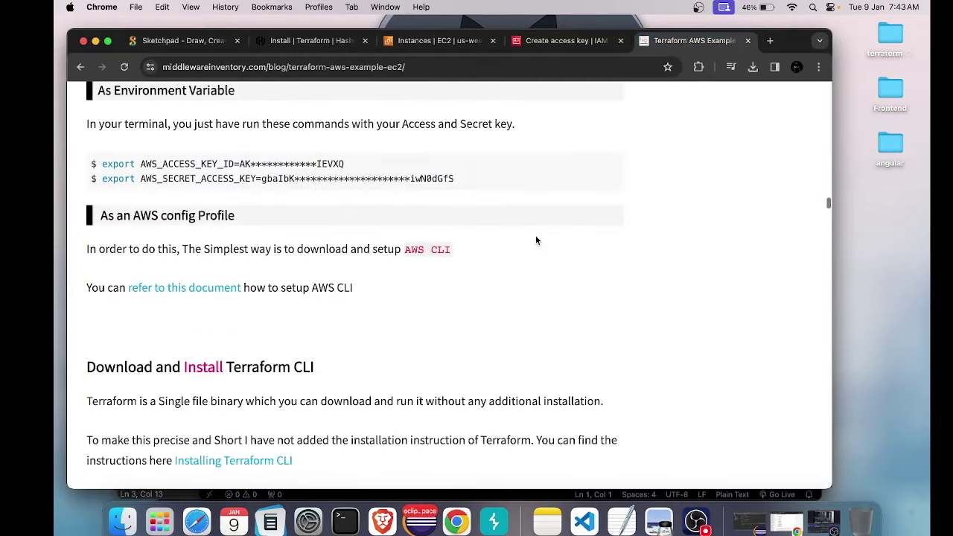
{"action": "left_click_drag", "start_coordinate": [108, 163], "coordinate": [279, 174]}
{"action": "left_click", "coordinate": [281, 176]}
{"action": "scroll", "coordinate": [282, 176], "scroll_direction": "down", "scroll_amount": 4}
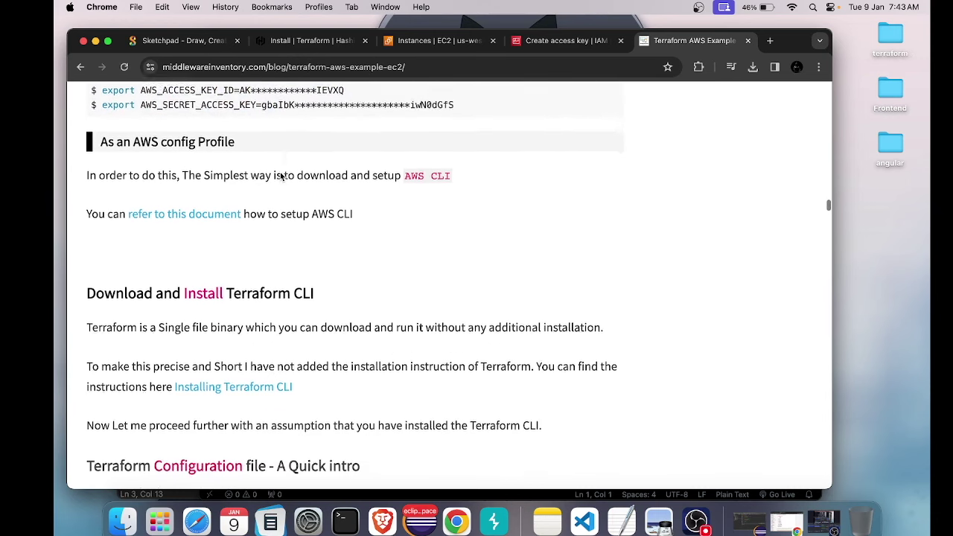
{"action": "scroll", "coordinate": [280, 172], "scroll_direction": "up", "scroll_amount": 6}
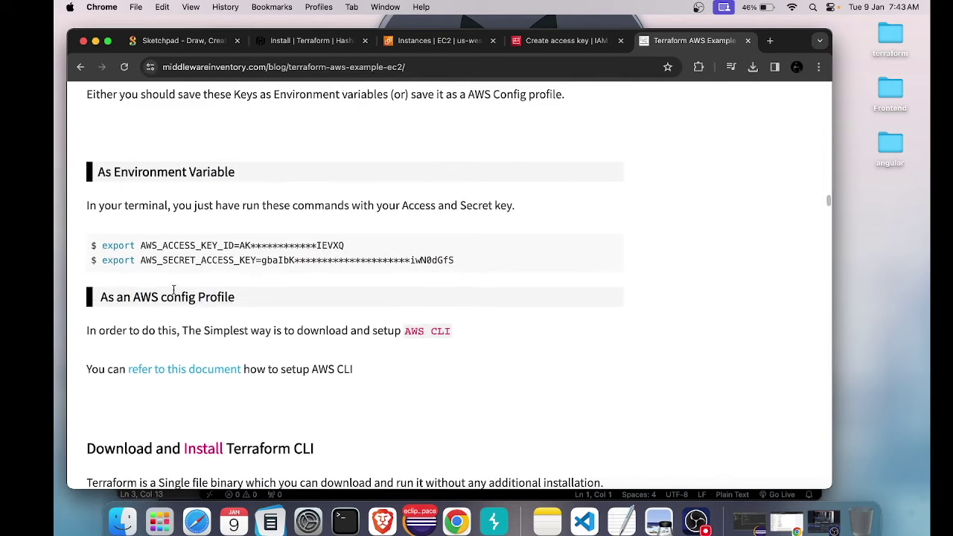
{"action": "triple_click", "coordinate": [165, 302]}
Step: Copy the aws_instance example block (ami-2757f631, t2.micro) below the provider block in main.tf
{"action": "scroll", "coordinate": [165, 305], "scroll_direction": "down", "scroll_amount": 15}
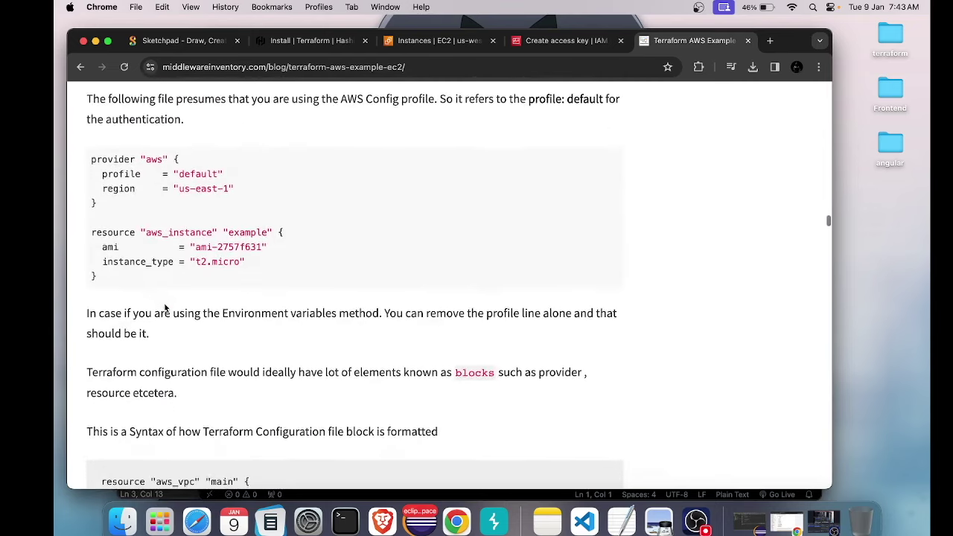
{"action": "scroll", "coordinate": [164, 307], "scroll_direction": "down", "scroll_amount": 3}
{"action": "scroll", "coordinate": [164, 308], "scroll_direction": "up", "scroll_amount": 3}
{"action": "left_click_drag", "start_coordinate": [97, 290], "coordinate": [92, 244]}
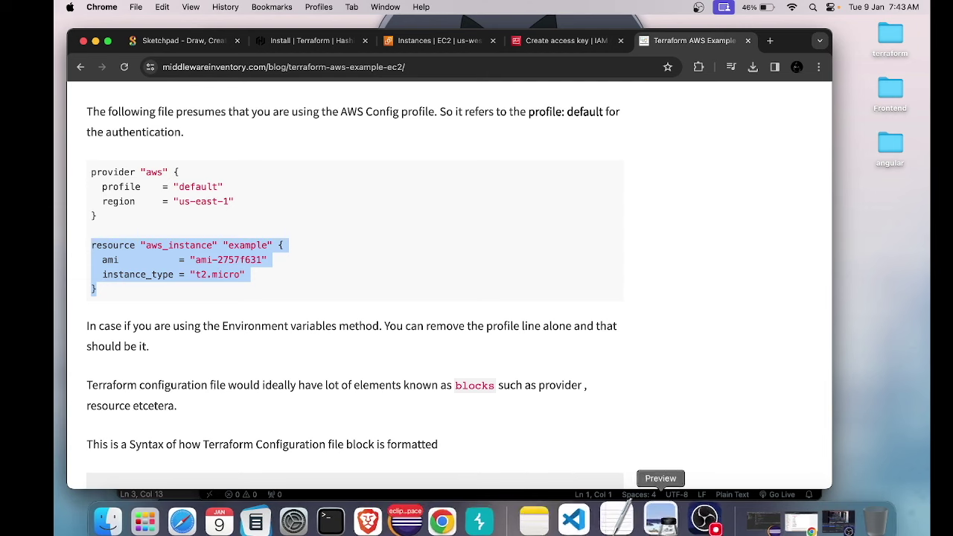
{"action": "left_click", "coordinate": [585, 521]}
{"action": "left_click", "coordinate": [580, 323]}
{"action": "key", "text": "Return"}
{"action": "key", "text": "Return"}
{"action": "key", "text": "cmd+v"}
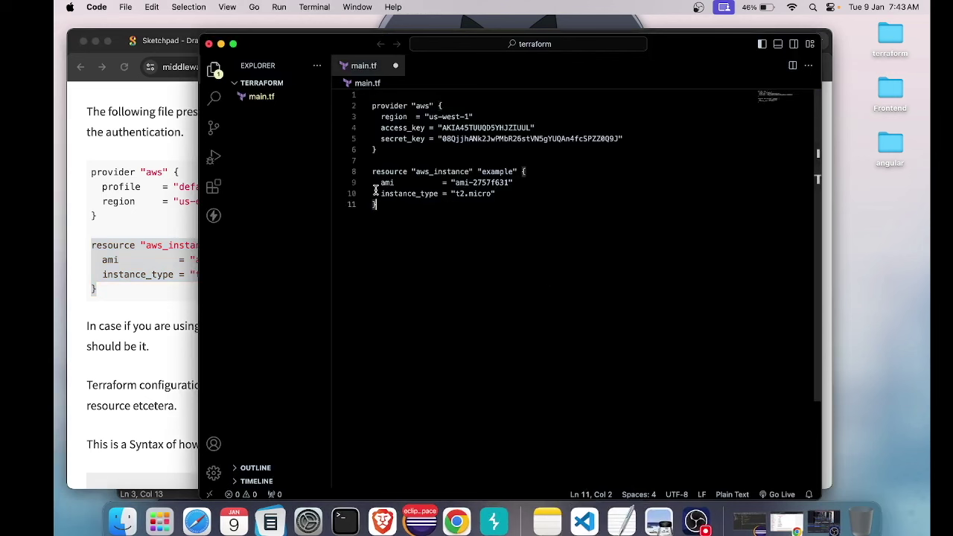
Step: Change the resource name on line 8 of main.tf from "example" to "my-testing"
{"action": "left_click_drag", "start_coordinate": [408, 171], "coordinate": [371, 169]}
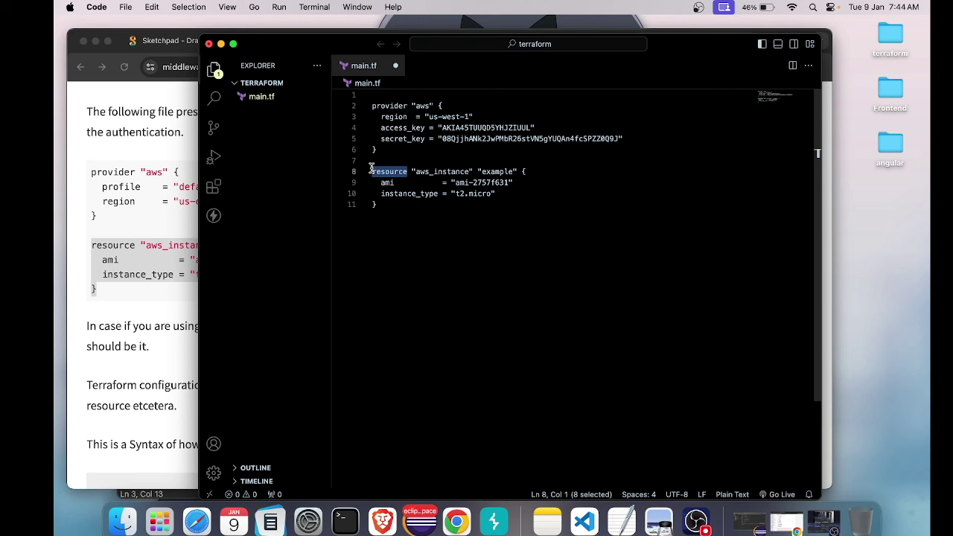
{"action": "left_click", "coordinate": [429, 161]}
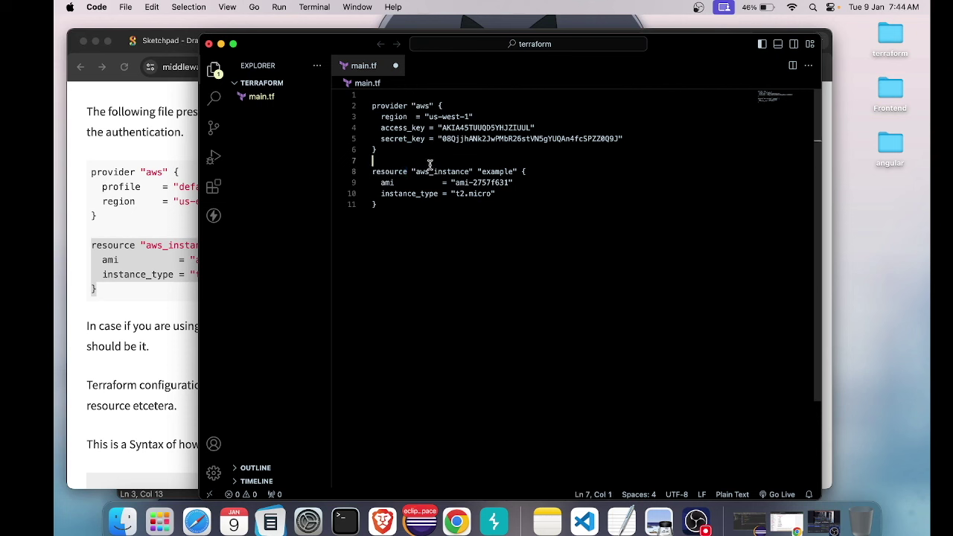
{"action": "left_click", "coordinate": [415, 172]}
{"action": "left_click_drag", "start_coordinate": [480, 165], "coordinate": [469, 165]}
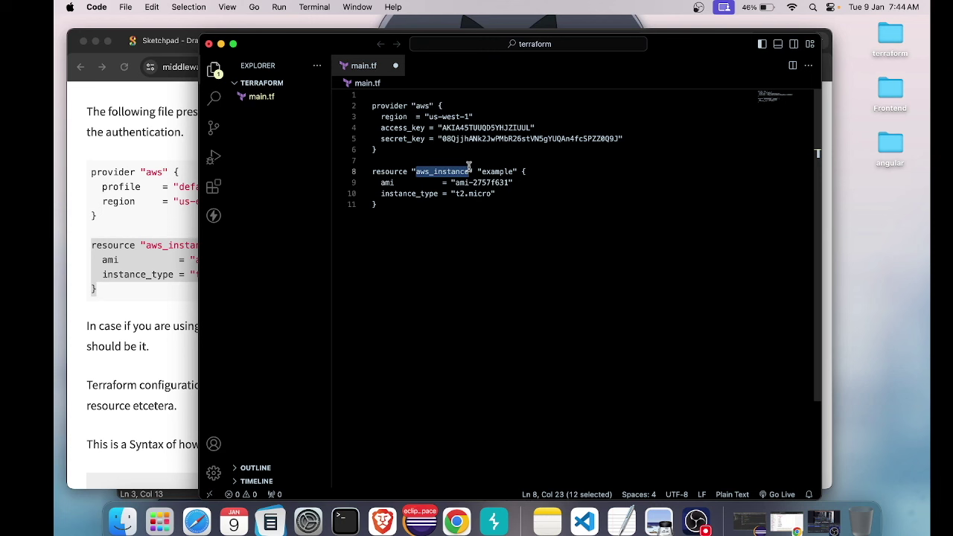
{"action": "left_click_drag", "start_coordinate": [481, 172], "coordinate": [510, 172]}
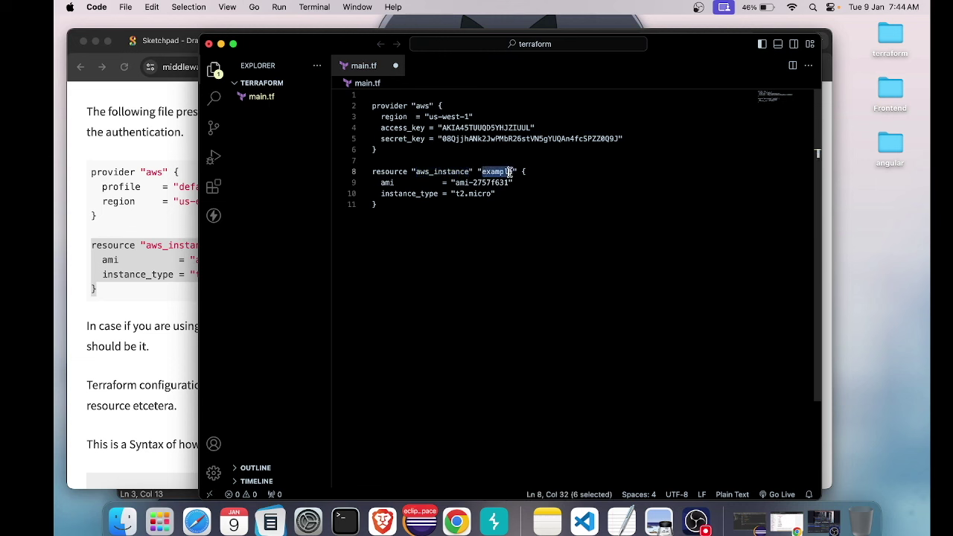
{"action": "key", "text": "BackSpace"}
{"action": "key", "text": "Delete"}
{"action": "type", "text": "my-"}
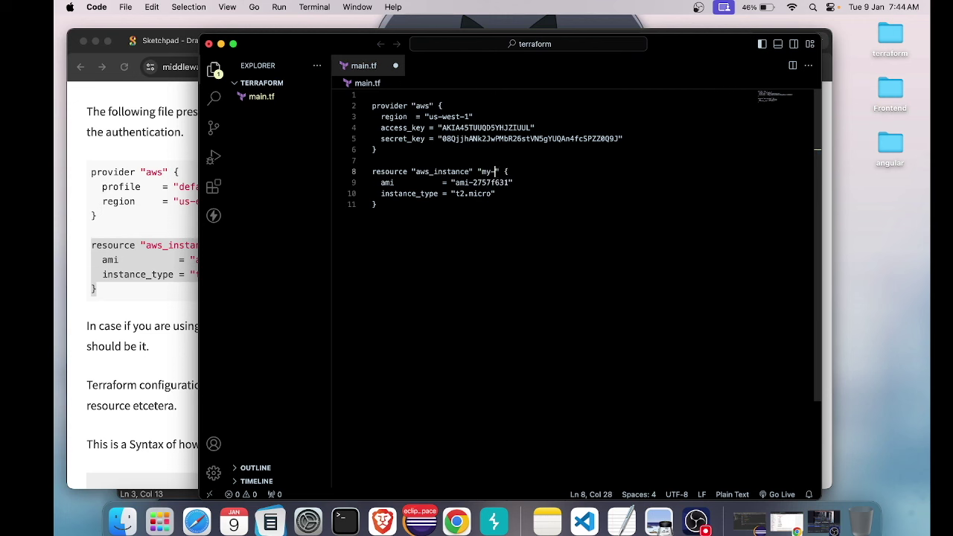
{"action": "type", "text": "testing"}
{"action": "left_click", "coordinate": [530, 232]}
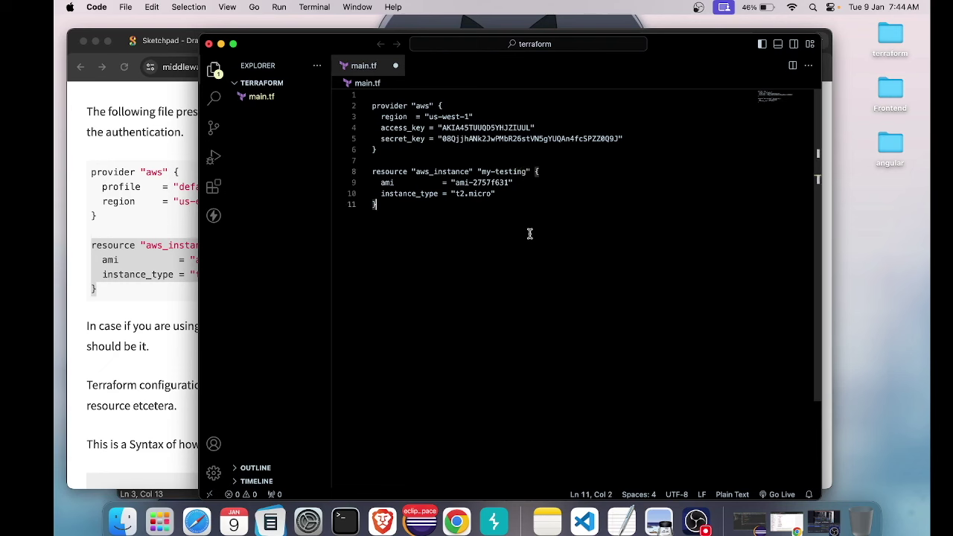
{"action": "left_click", "coordinate": [137, 215]}
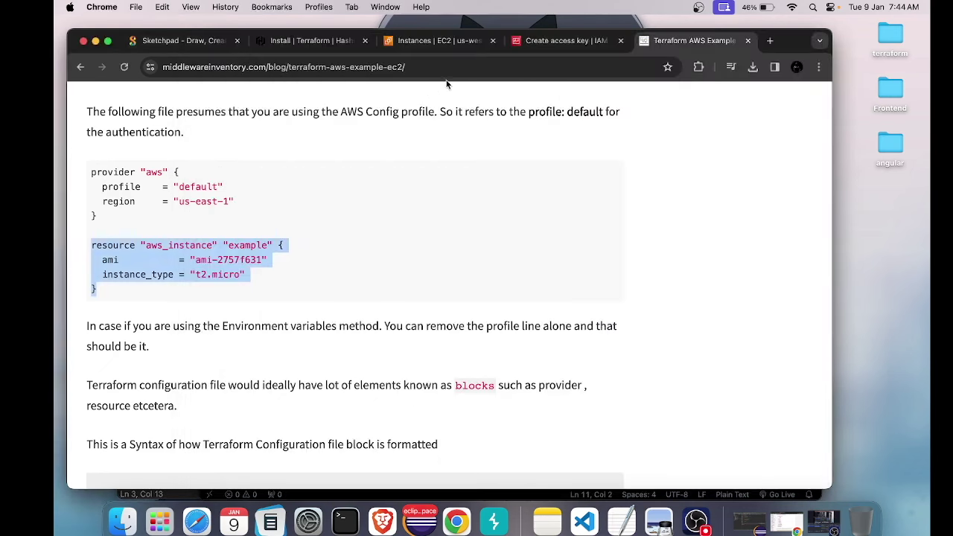
Step: Deselect the terraform instance on the EC2 Instances page and bring the console back to the front
{"action": "left_click", "coordinate": [419, 43]}
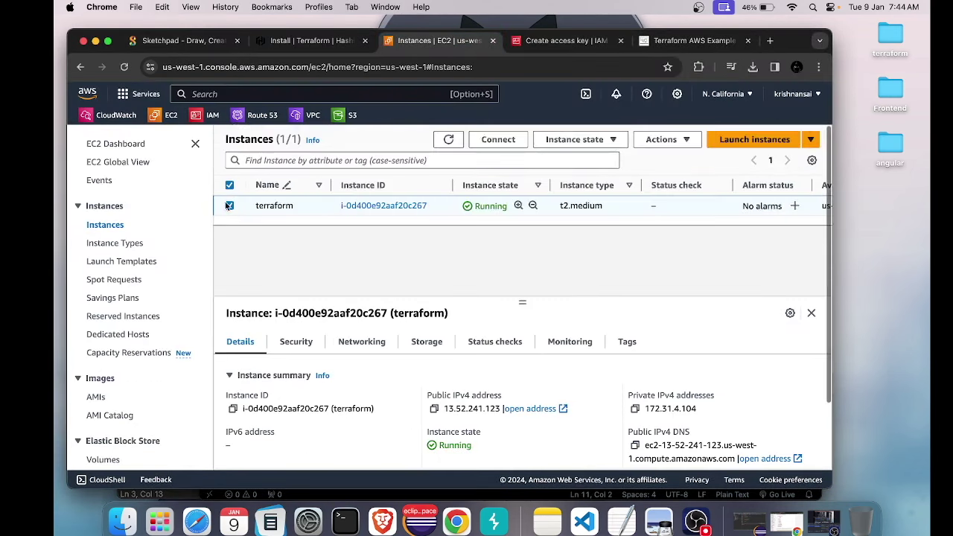
{"action": "left_click", "coordinate": [669, 201]}
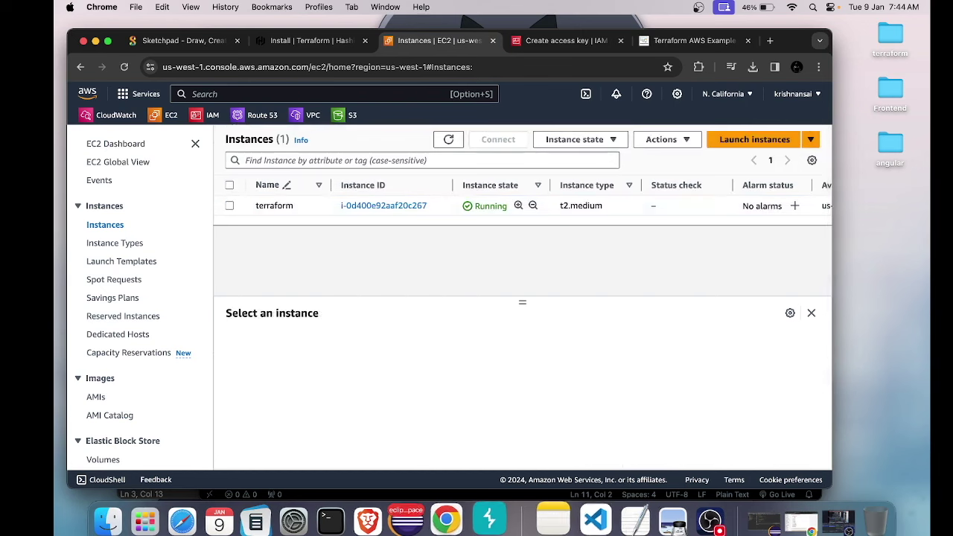
{"action": "left_click", "coordinate": [585, 522]}
{"action": "left_click_drag", "start_coordinate": [394, 182], "coordinate": [390, 183]}
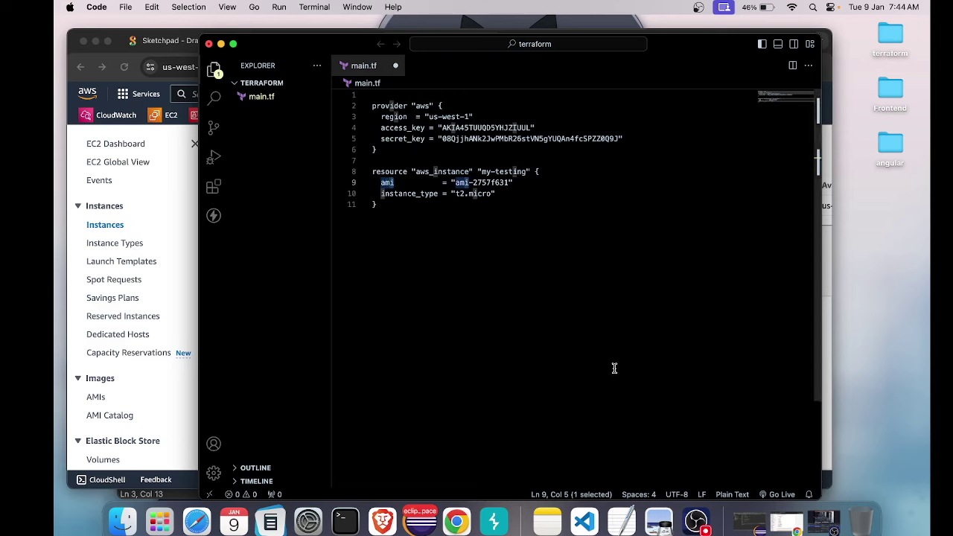
{"action": "key", "text": "F11"}
{"action": "key", "text": "F11"}
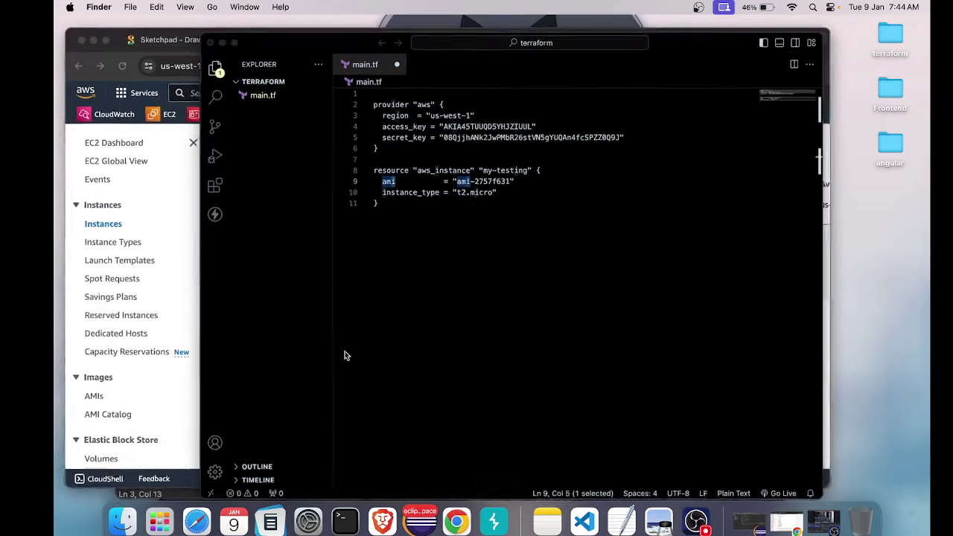
{"action": "left_click", "coordinate": [178, 402]}
Step: Start launching a new instance and copy the Amazon Linux 2023 AMI ID
{"action": "left_click", "coordinate": [732, 141]}
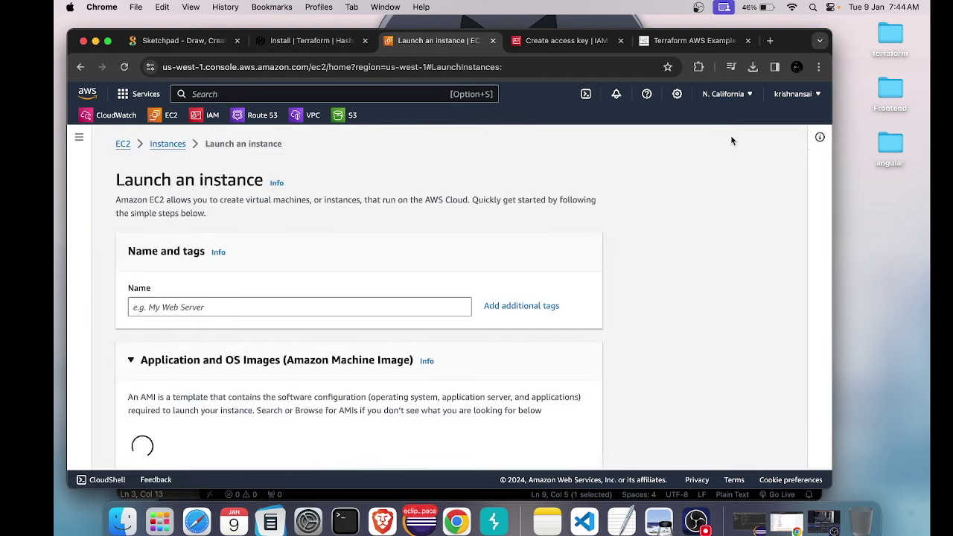
{"action": "scroll", "coordinate": [496, 286], "scroll_direction": "down", "scroll_amount": 5}
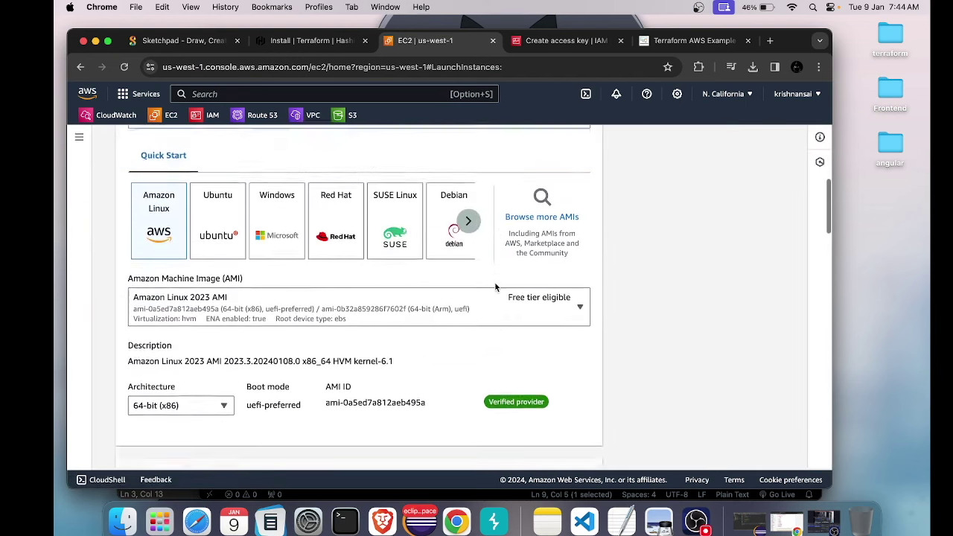
{"action": "scroll", "coordinate": [496, 287], "scroll_direction": "down", "scroll_amount": 2}
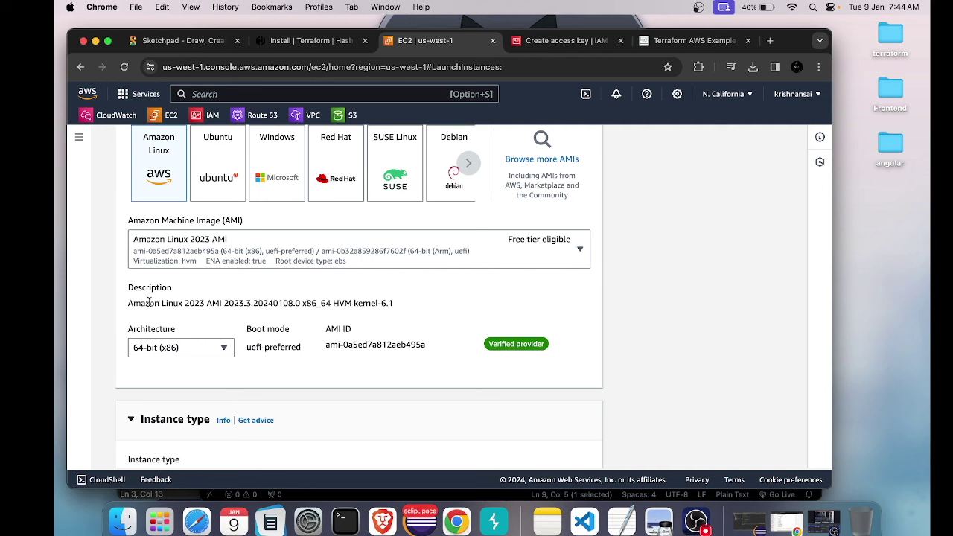
{"action": "triple_click", "coordinate": [353, 341]}
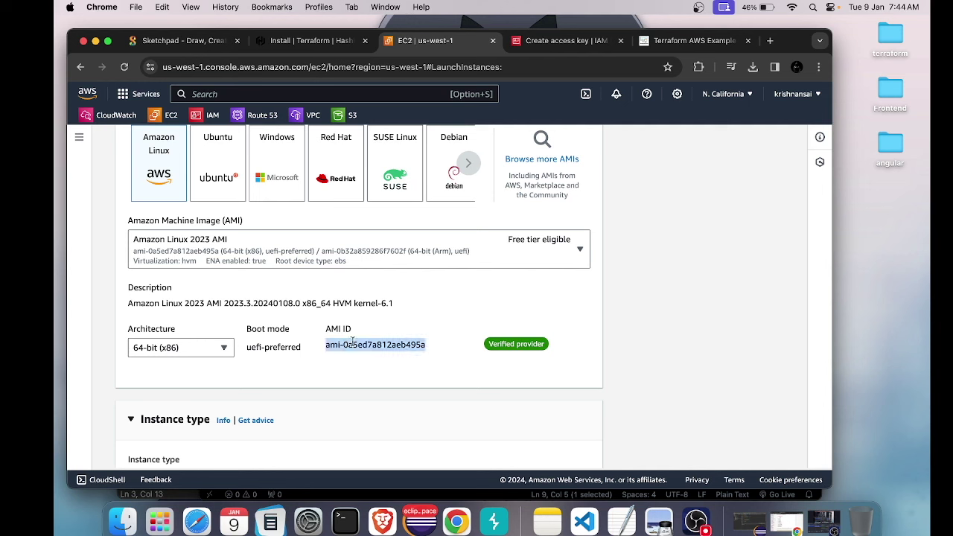
{"action": "left_click", "coordinate": [353, 341]}
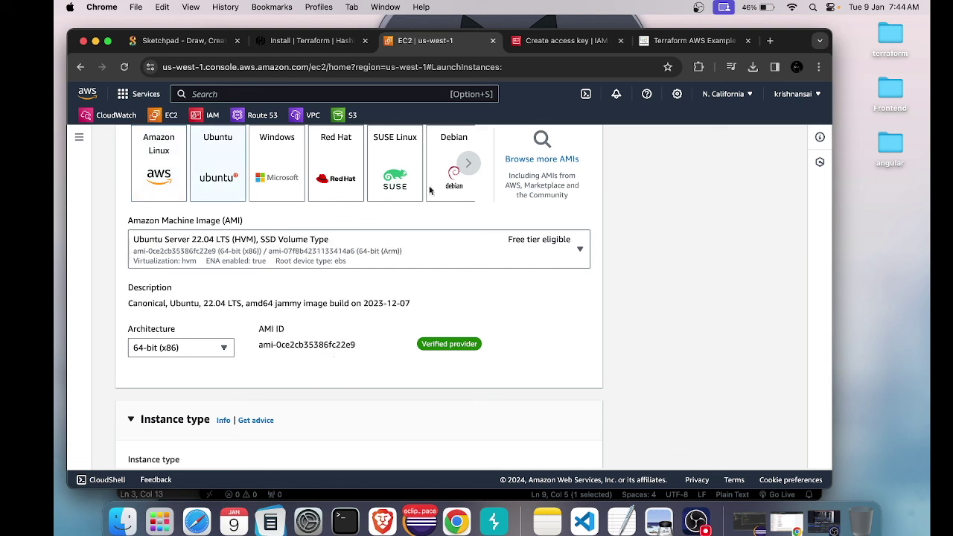
{"action": "left_click", "coordinate": [158, 164]}
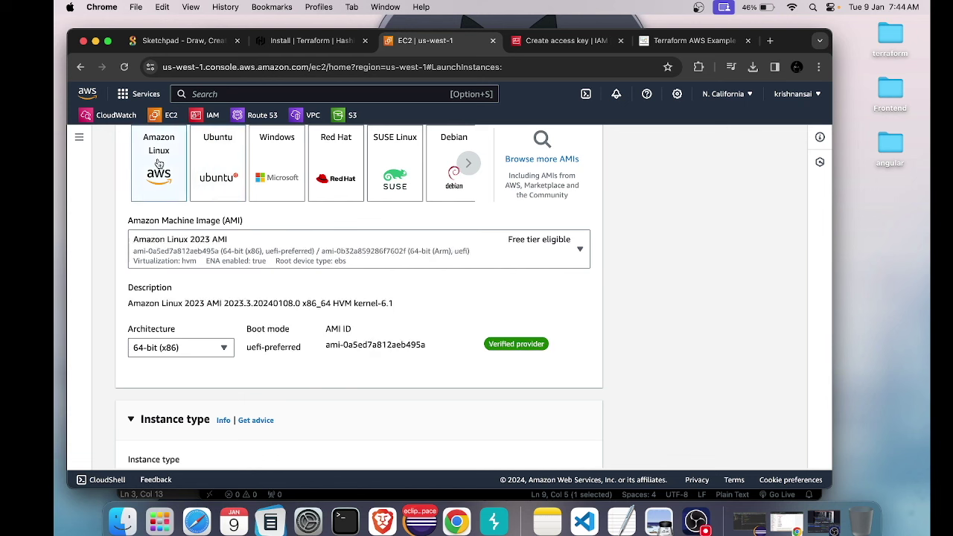
{"action": "triple_click", "coordinate": [332, 344]}
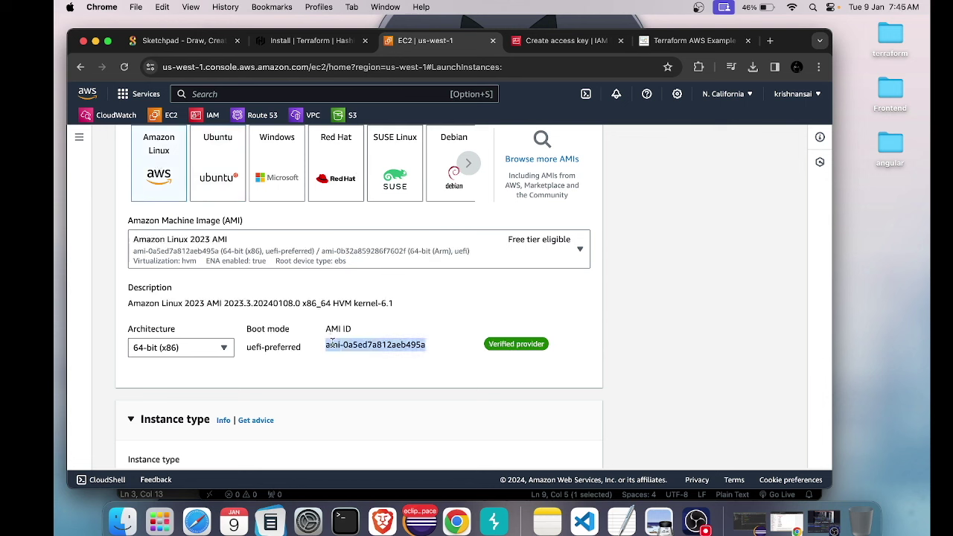
{"action": "triple_click", "coordinate": [332, 344]}
{"action": "key", "text": "super+c"}
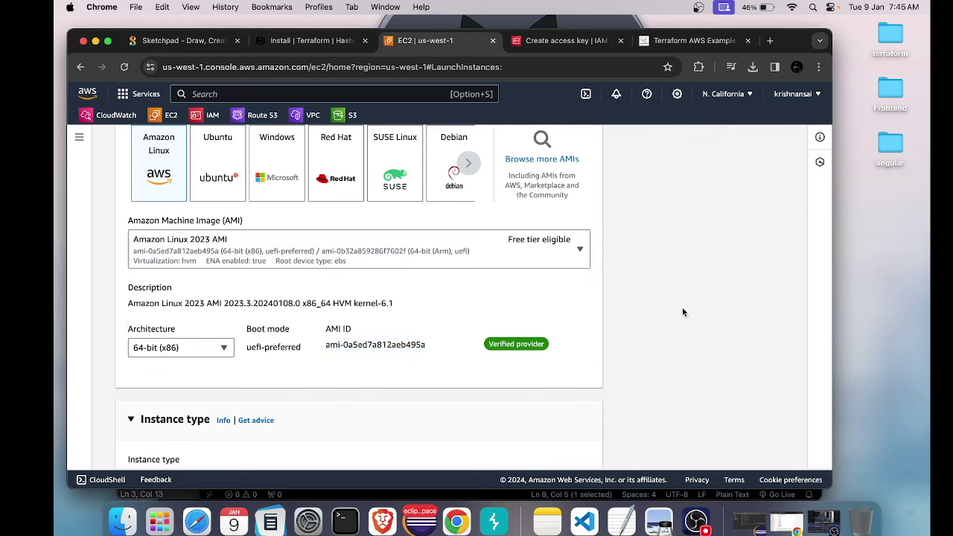
Step: Choose Amazon Linux 2 LTS with SQL Server 2017 Standard and select its AMI ID
{"action": "left_click", "coordinate": [499, 246]}
{"action": "scroll", "coordinate": [388, 365], "scroll_direction": "down", "scroll_amount": 3}
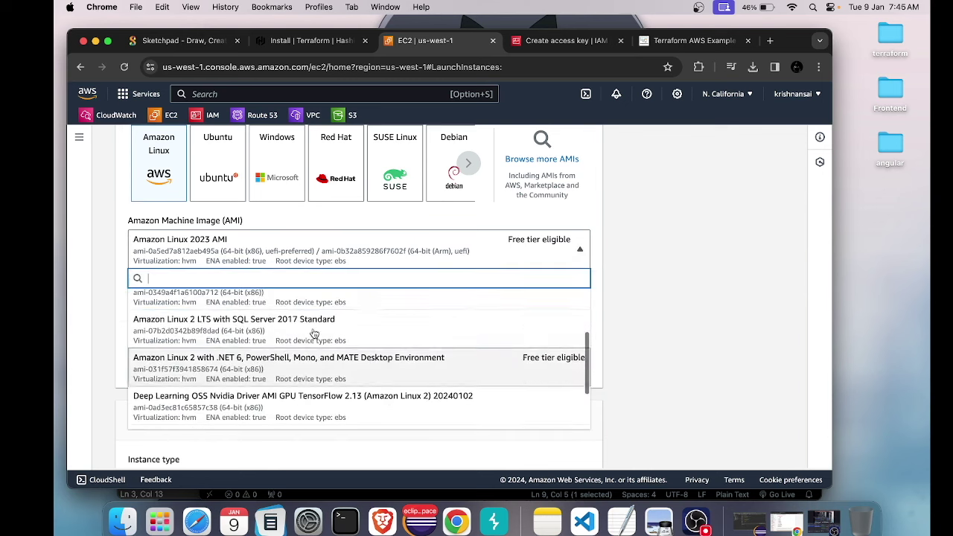
{"action": "left_click", "coordinate": [313, 322]}
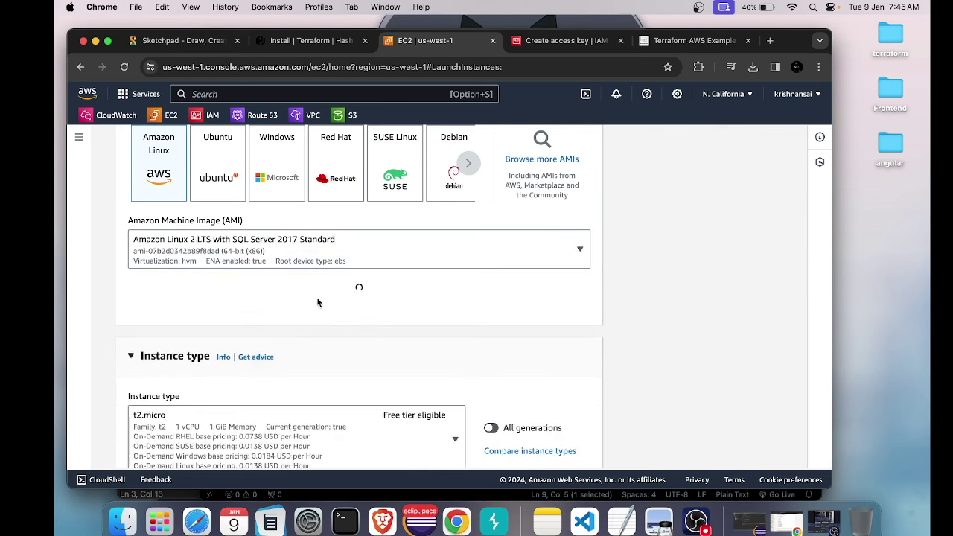
{"action": "triple_click", "coordinate": [263, 346]}
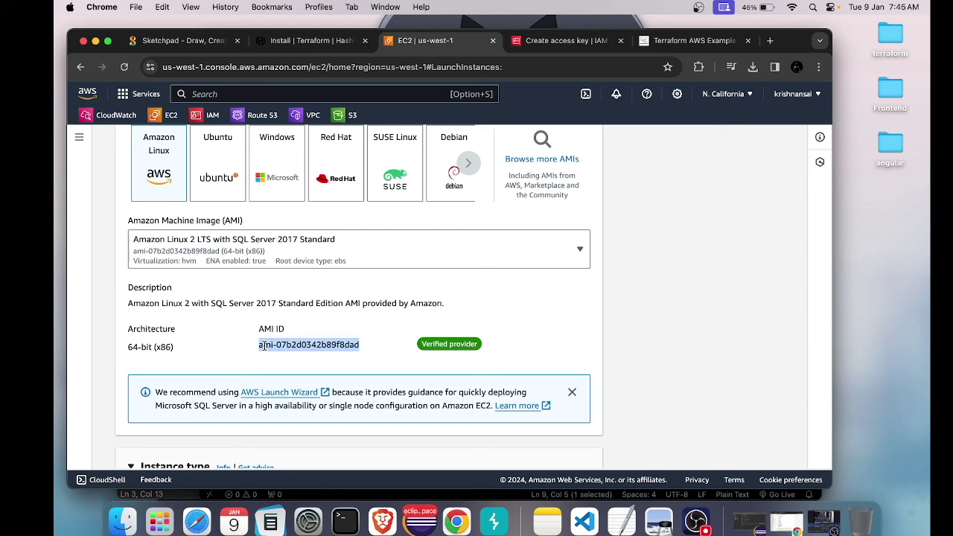
Step: Switch the image to Ubuntu Server 20.04 LTS and copy its AMI ID ami-0da7657fe73215c0c
{"action": "left_click", "coordinate": [231, 168]}
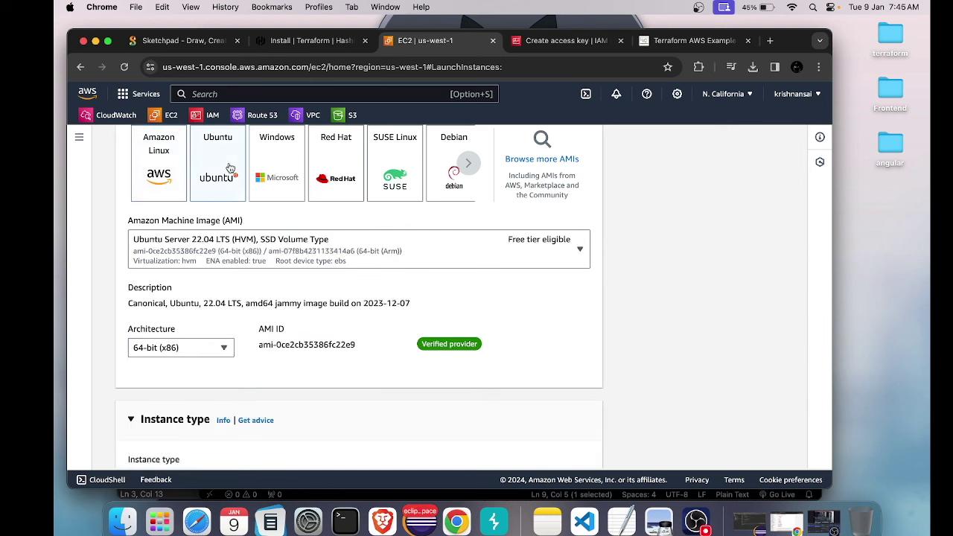
{"action": "left_click", "coordinate": [181, 262]}
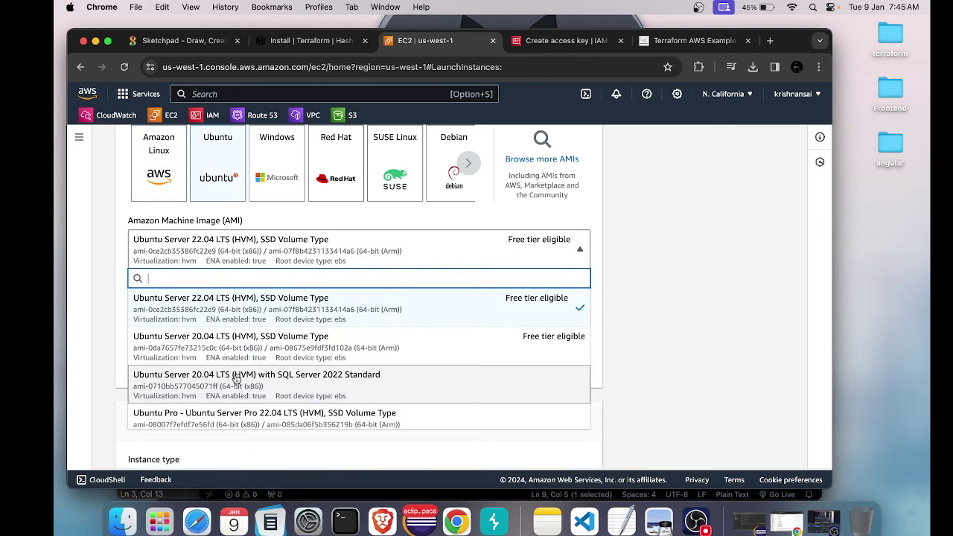
{"action": "scroll", "coordinate": [236, 384], "scroll_direction": "down", "scroll_amount": 2}
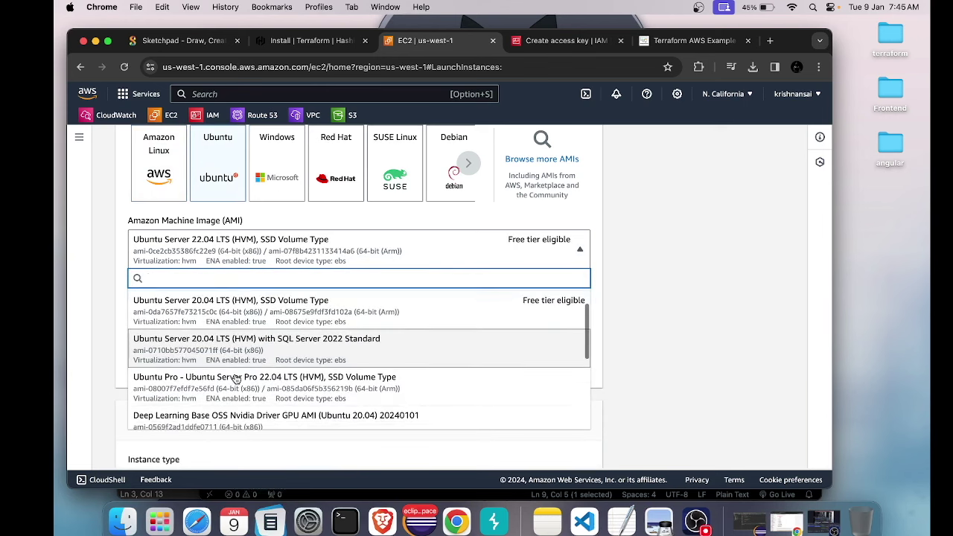
{"action": "left_click", "coordinate": [254, 327]}
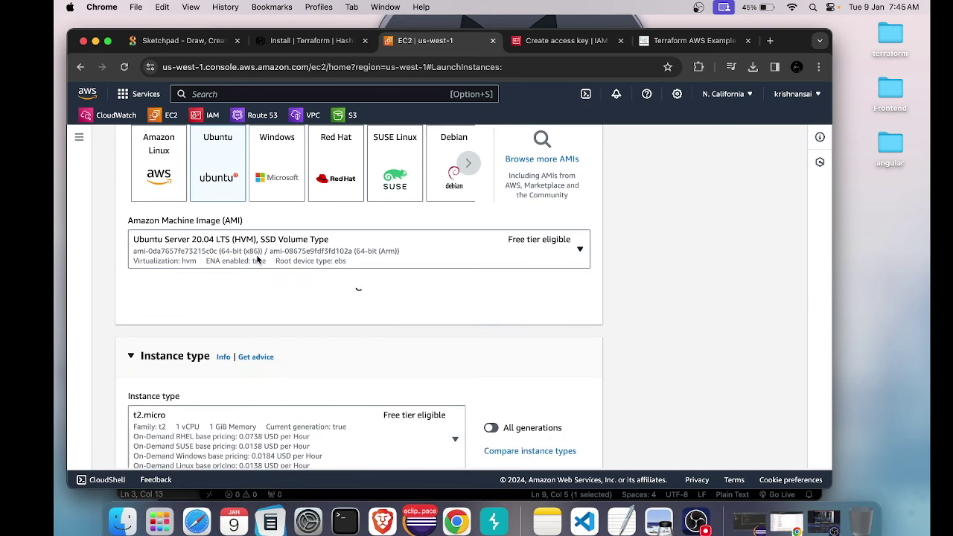
{"action": "scroll", "coordinate": [256, 259], "scroll_direction": "down", "scroll_amount": 1}
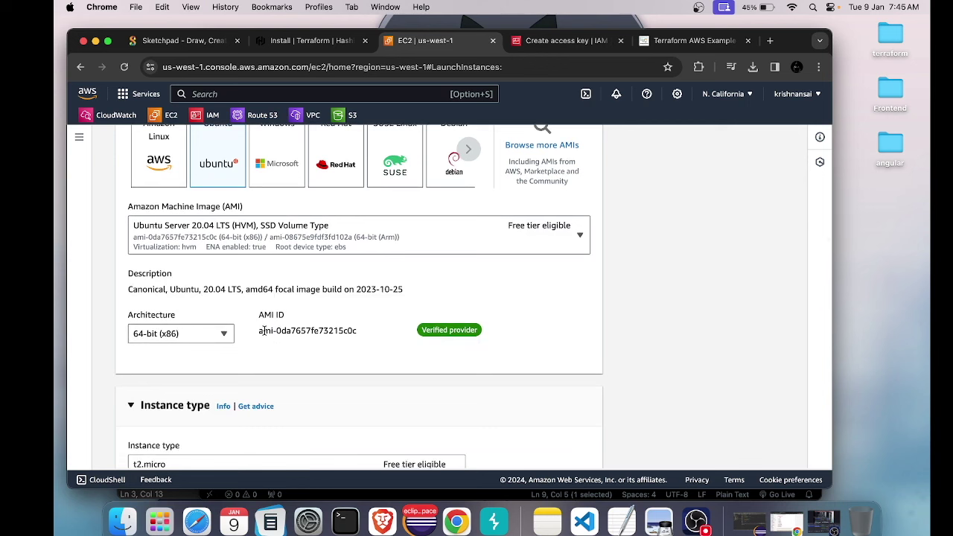
{"action": "triple_click", "coordinate": [263, 332]}
{"action": "key", "text": "super+c"}
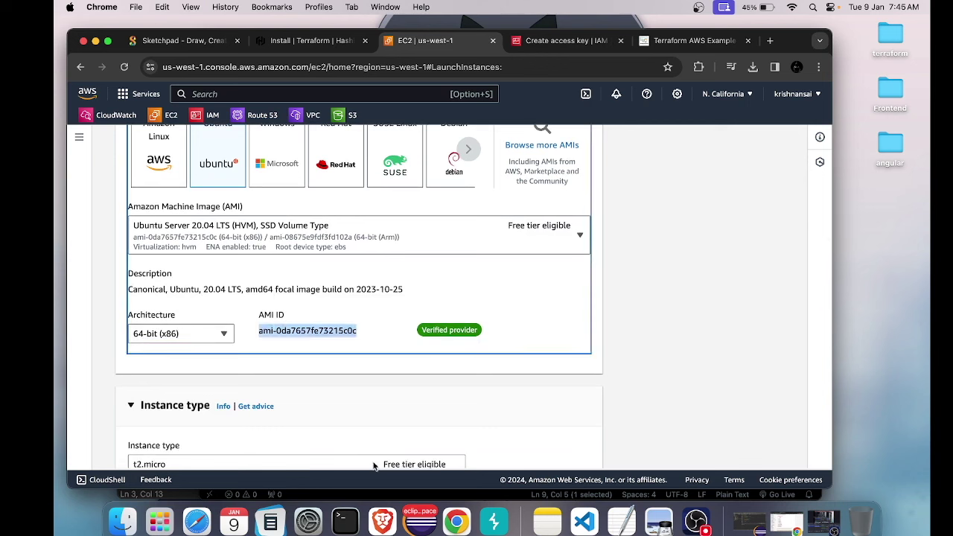
{"action": "left_click", "coordinate": [596, 525]}
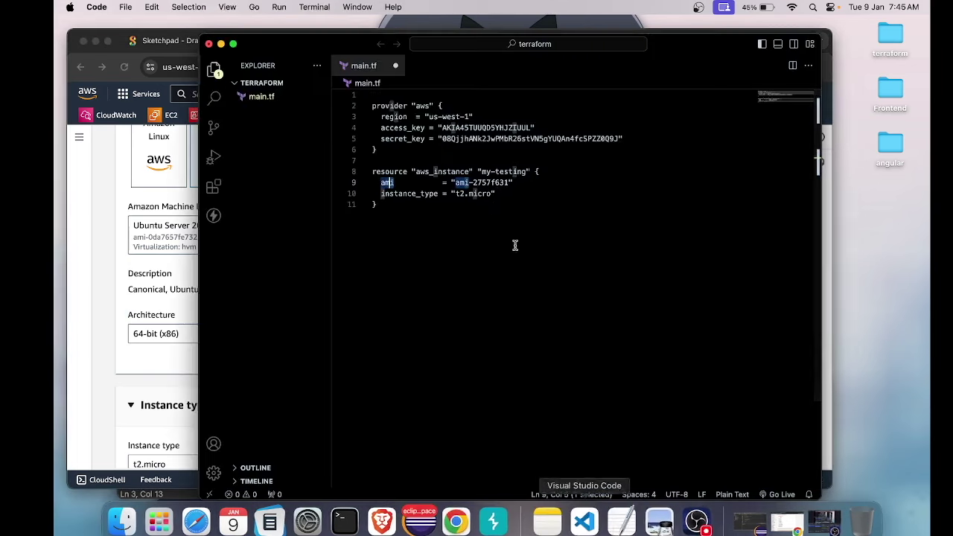
Step: Replace ami-2757f631 with ami-0da7657fe73215c0c on the ami line of main.tf
{"action": "left_click", "coordinate": [509, 183]}
{"action": "left_click_drag", "start_coordinate": [509, 183], "coordinate": [455, 181]}
{"action": "key", "text": "super+v"}
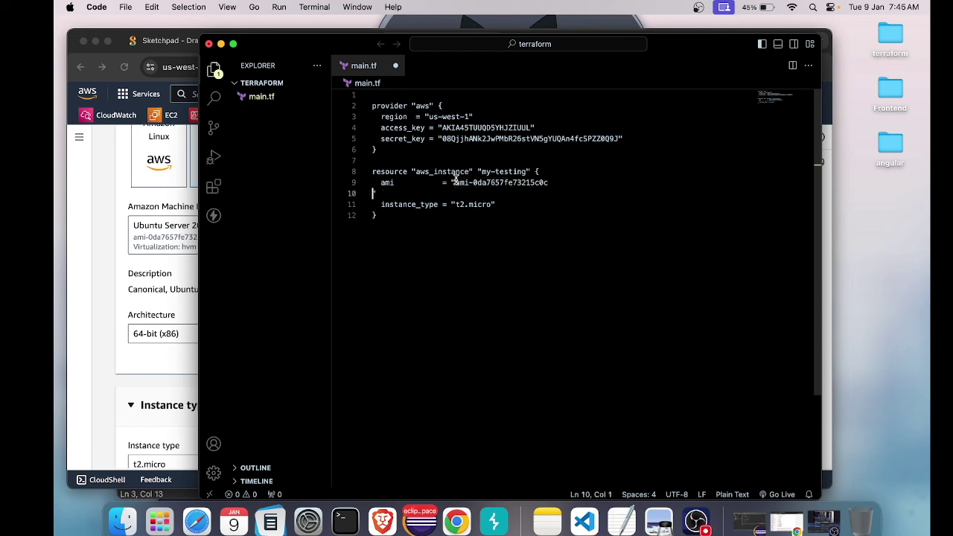
{"action": "key", "text": "BackSpace"}
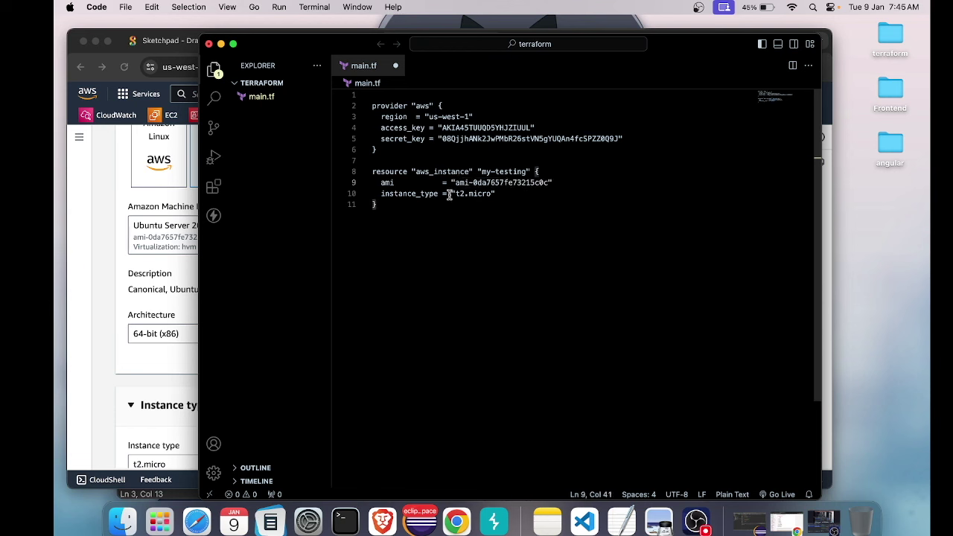
{"action": "triple_click", "coordinate": [430, 195]}
{"action": "left_click", "coordinate": [450, 205]}
Step: Pick t2.medium from the instance type list on the EC2 Launch instances page
{"action": "left_click", "coordinate": [502, 194]}
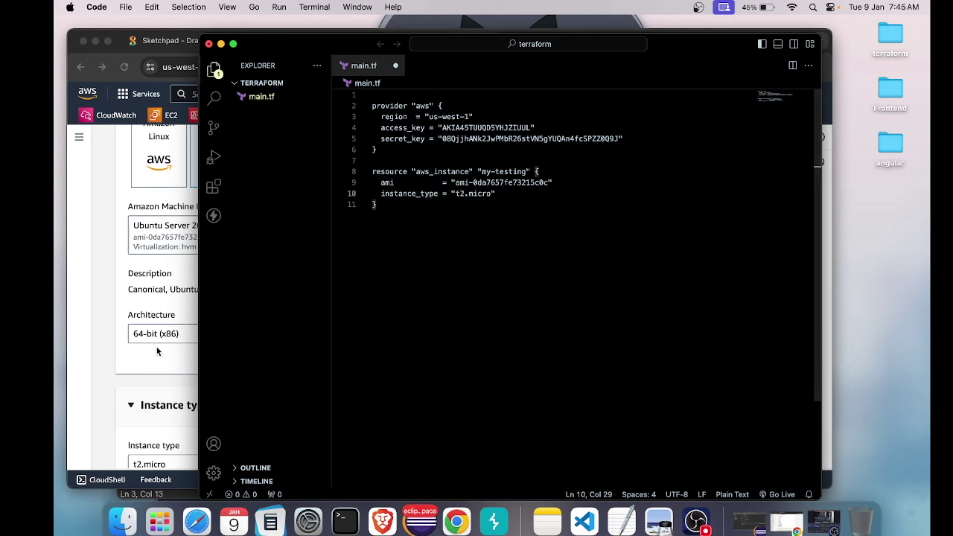
{"action": "left_click", "coordinate": [126, 361]}
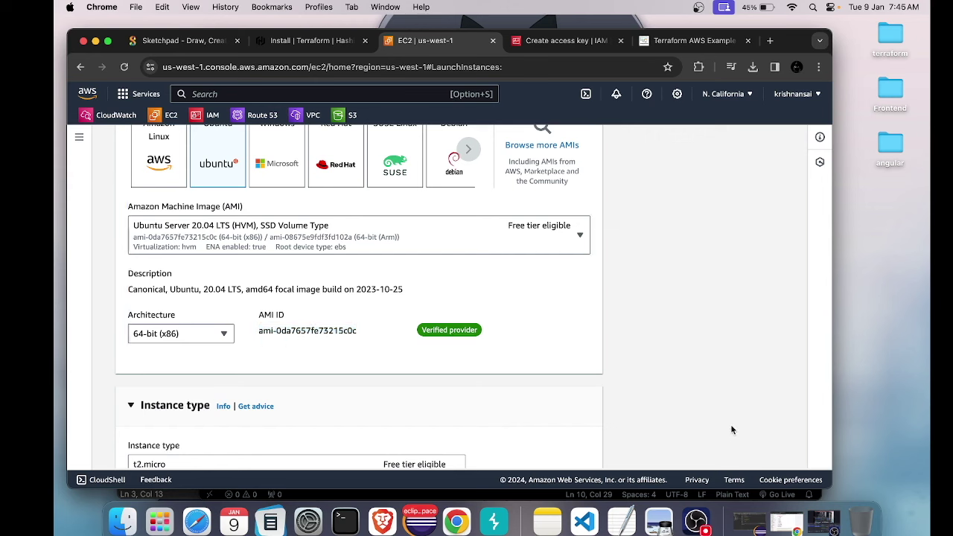
{"action": "scroll", "coordinate": [614, 422], "scroll_direction": "down", "scroll_amount": 5}
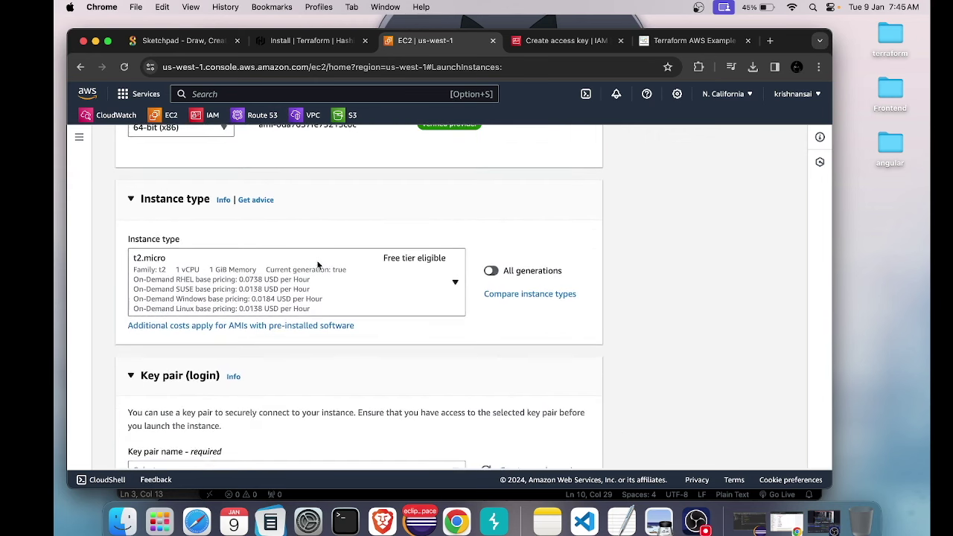
{"action": "left_click", "coordinate": [318, 264]}
{"action": "scroll", "coordinate": [291, 315], "scroll_direction": "down", "scroll_amount": 10}
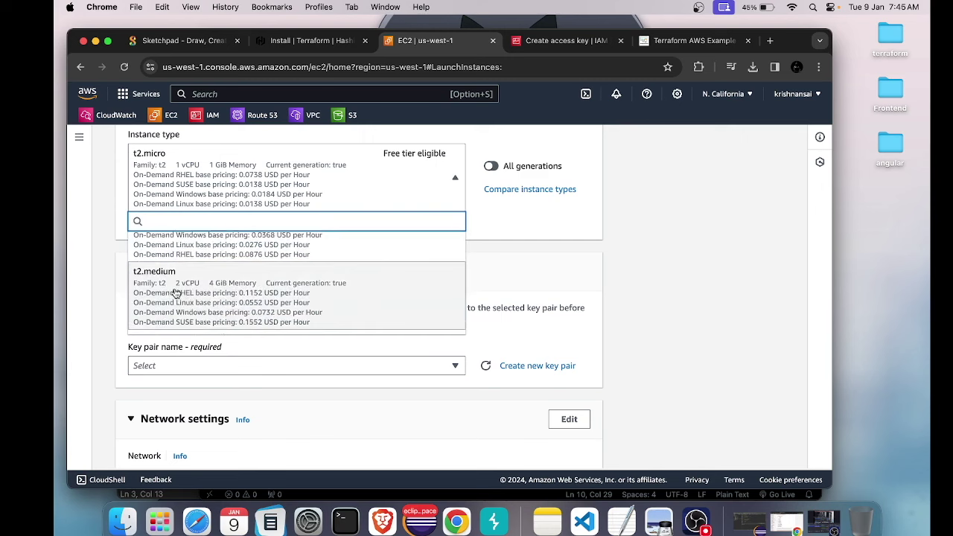
{"action": "left_click", "coordinate": [174, 293]}
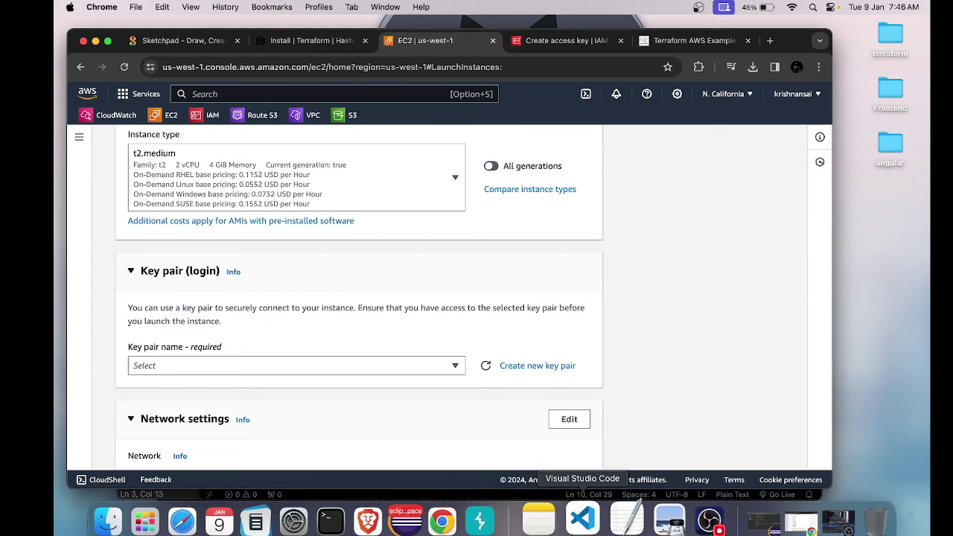
Step: Edit main.tf so instance_type reads "t2.medium" instead of "t2.micro"
{"action": "left_click", "coordinate": [590, 520]}
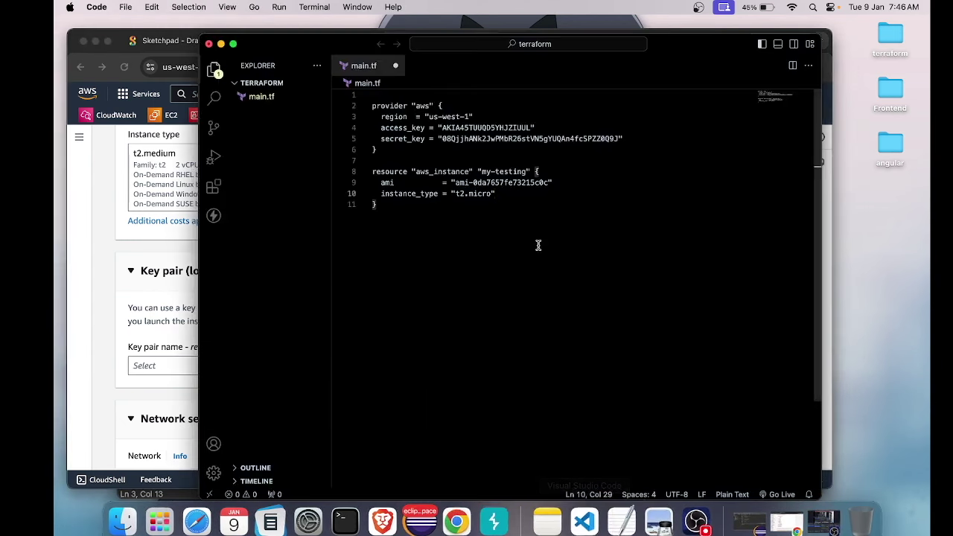
{"action": "key", "text": "BackSpace"}
{"action": "left_click", "coordinate": [578, 213]}
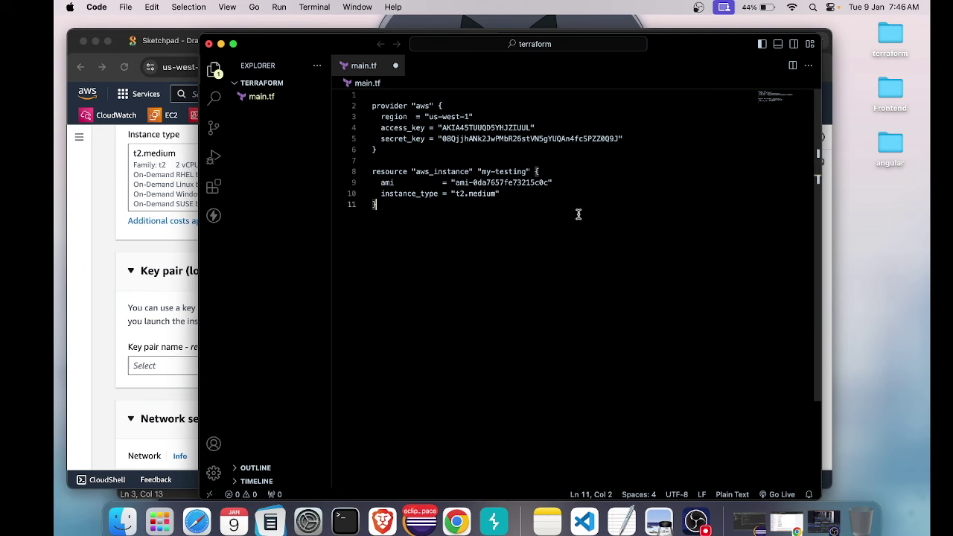
{"action": "left_click", "coordinate": [129, 333]}
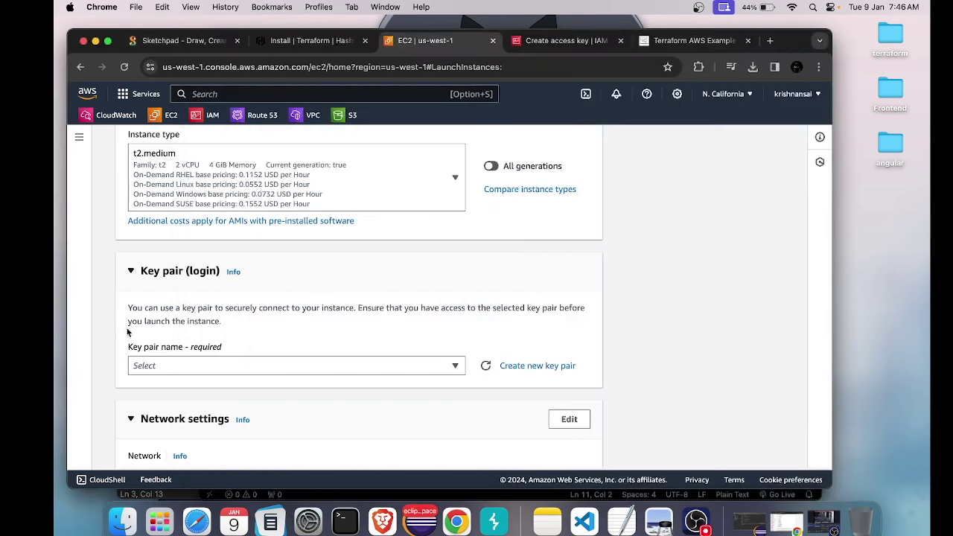
Step: Open the Terraform Registry basic example result and return to the ec2-instance module page
{"action": "left_click", "coordinate": [693, 40]}
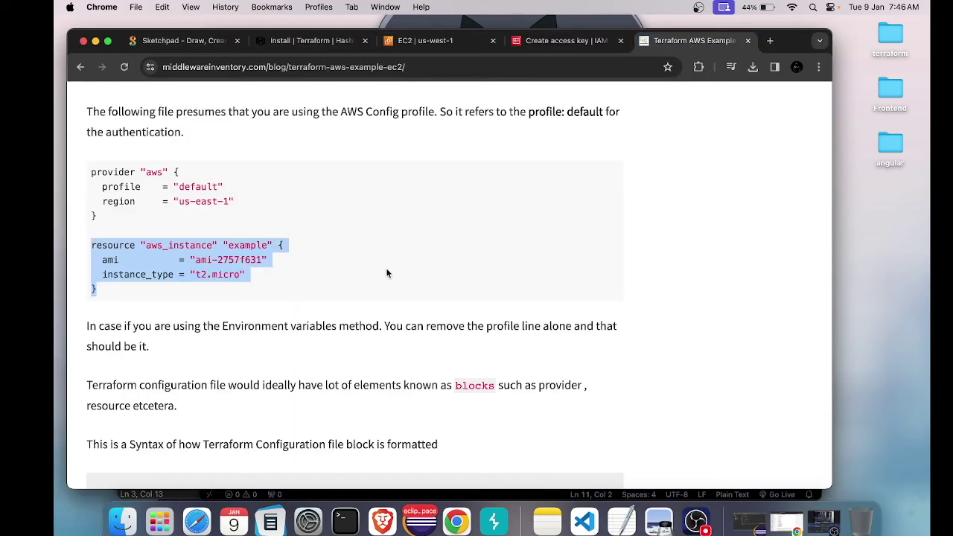
{"action": "scroll", "coordinate": [387, 274], "scroll_direction": "left", "scroll_amount": 5}
{"action": "scroll", "coordinate": [408, 328], "scroll_direction": "down", "scroll_amount": 3}
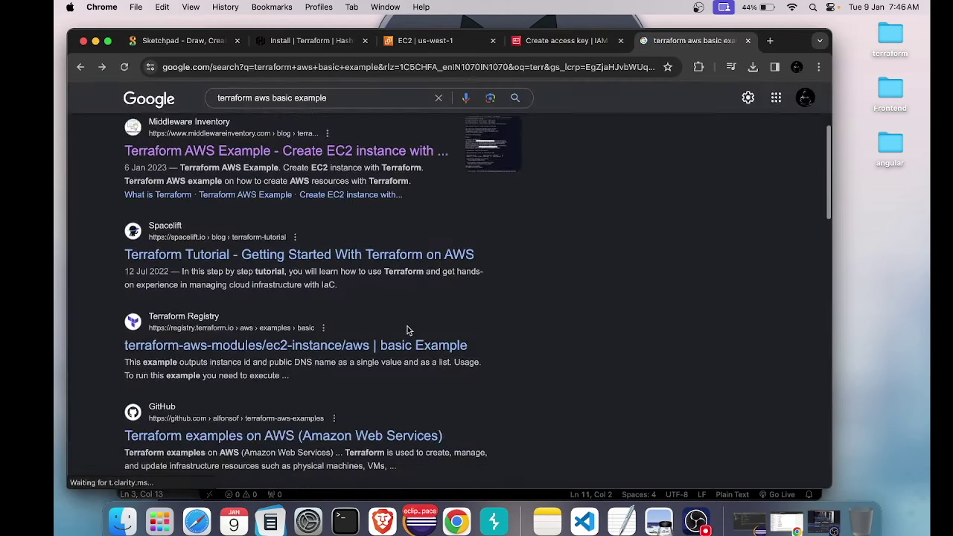
{"action": "left_click", "coordinate": [320, 262]}
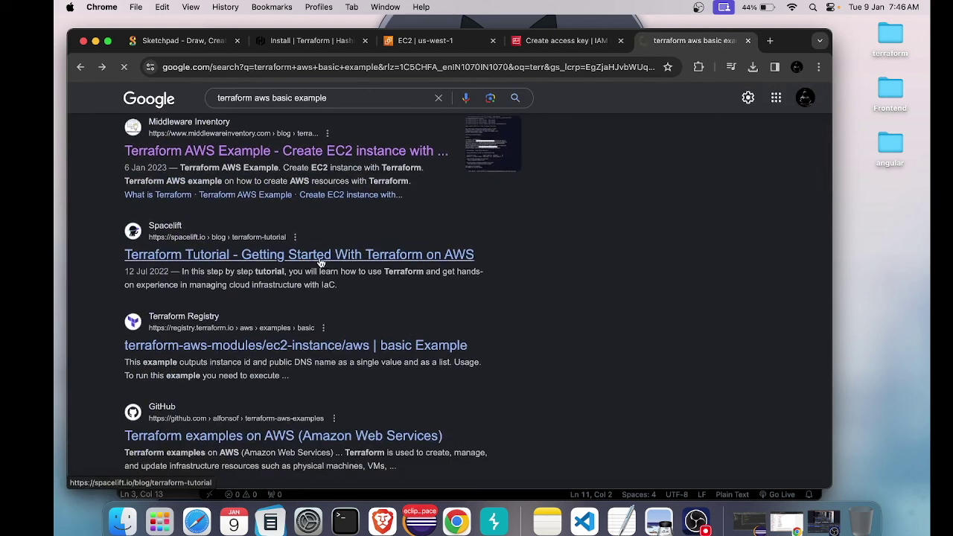
{"action": "left_click", "coordinate": [255, 350]}
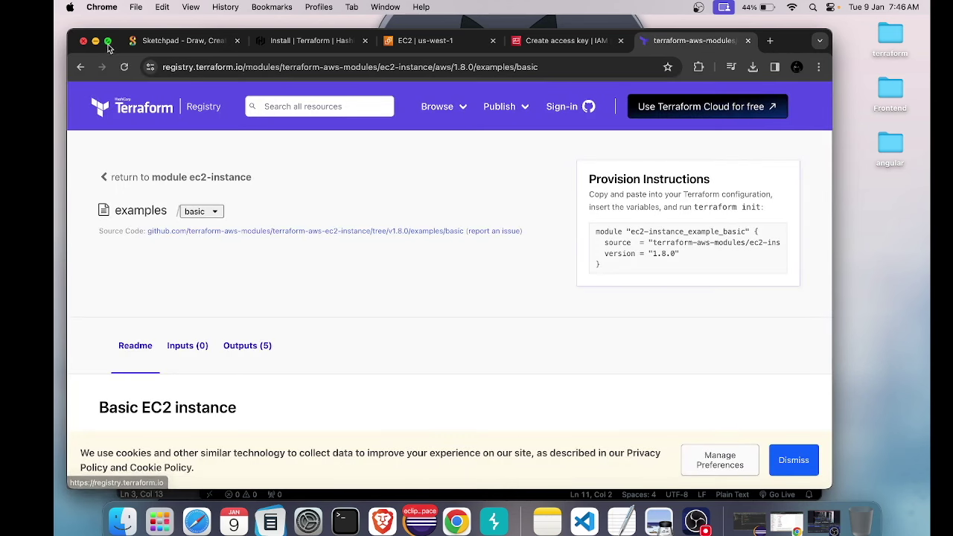
{"action": "scroll", "coordinate": [195, 223], "scroll_direction": "down", "scroll_amount": 2}
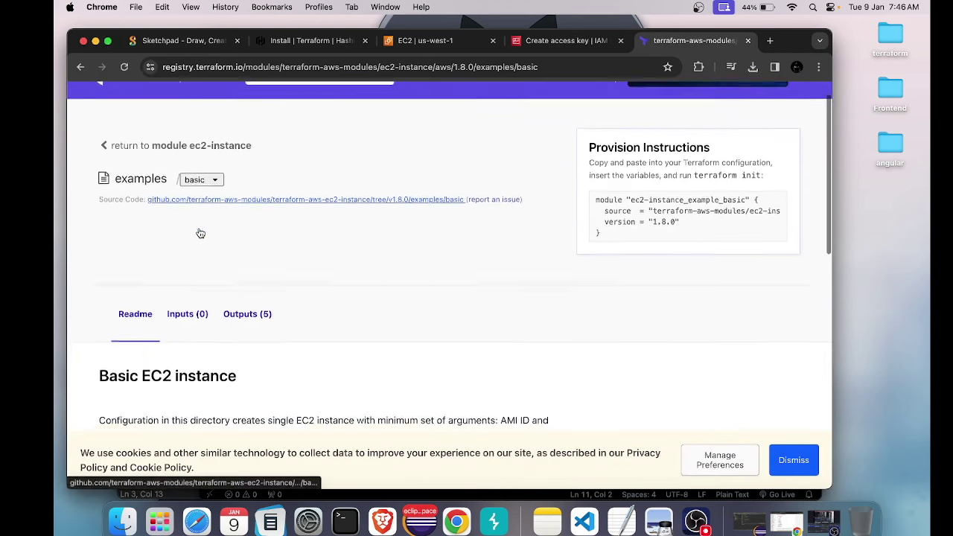
{"action": "left_click", "coordinate": [140, 143]}
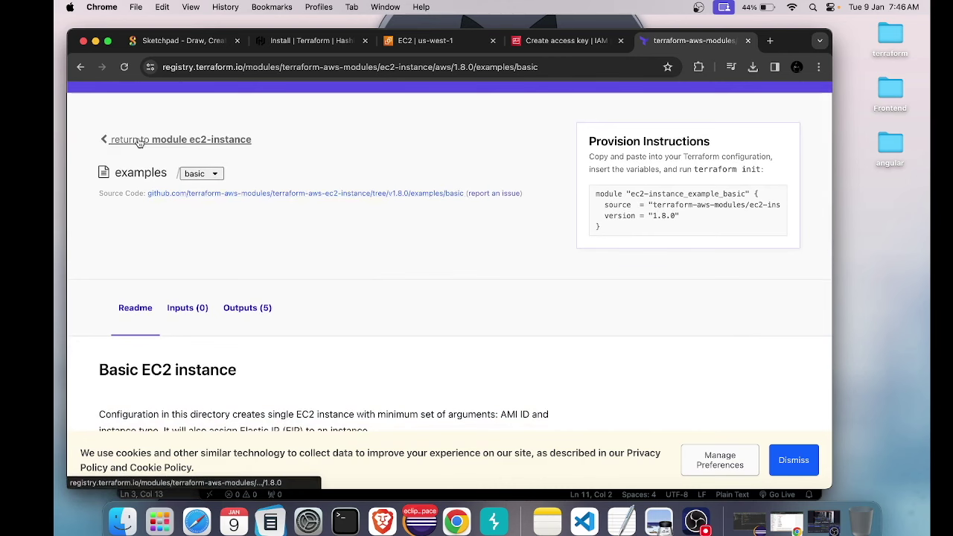
Step: Review the module's Usage block with ec2_cluster, opening the Basic EC2 instance example
{"action": "scroll", "coordinate": [219, 289], "scroll_direction": "down", "scroll_amount": 6}
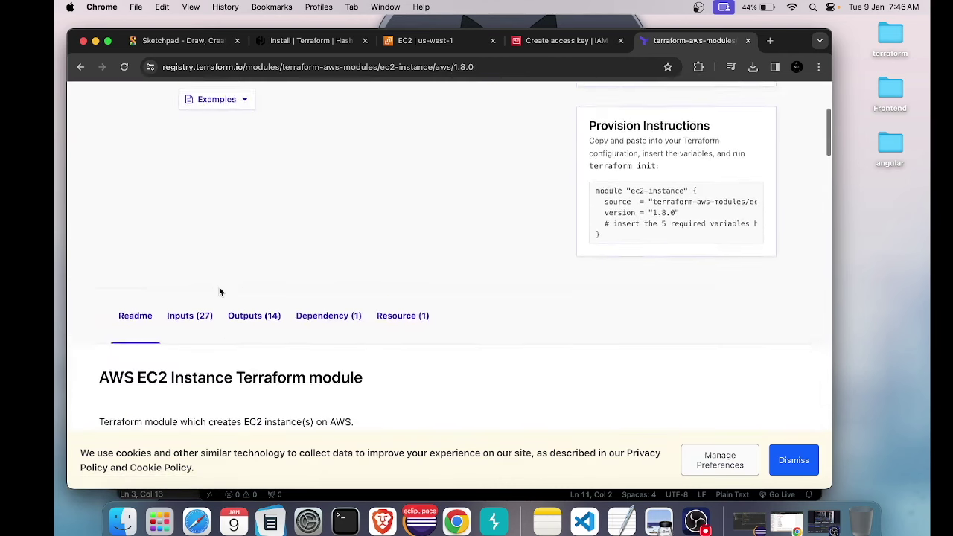
{"action": "scroll", "coordinate": [219, 291], "scroll_direction": "down", "scroll_amount": 8}
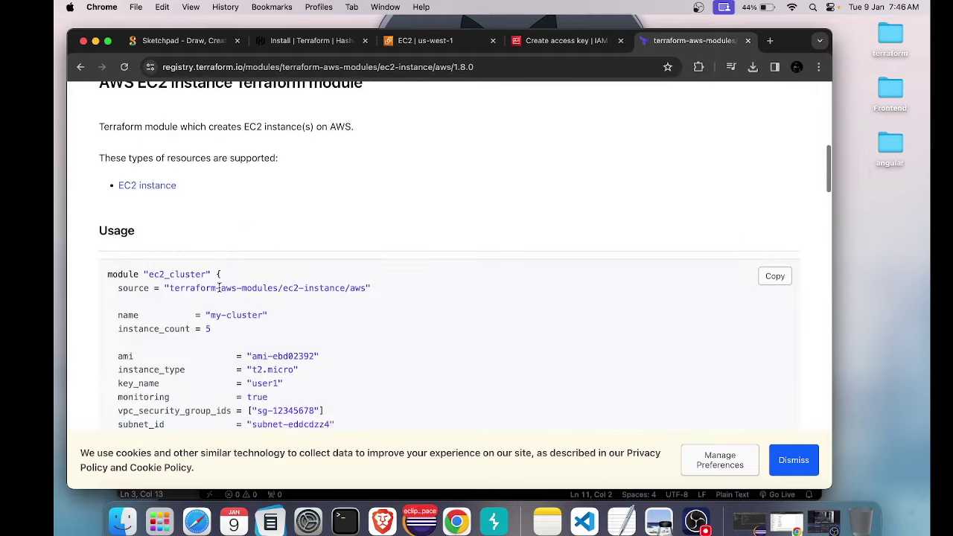
{"action": "scroll", "coordinate": [219, 288], "scroll_direction": "down", "scroll_amount": 2}
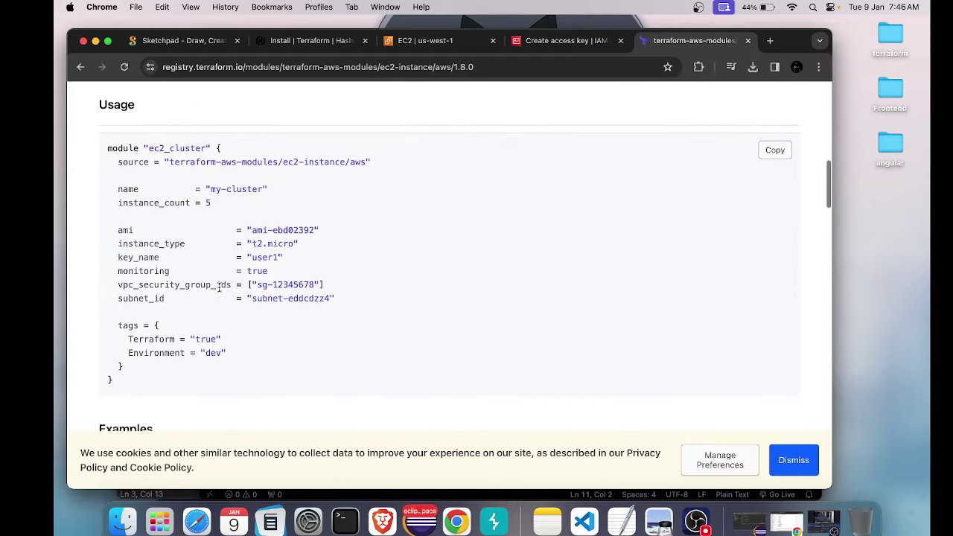
{"action": "scroll", "coordinate": [220, 289], "scroll_direction": "down", "scroll_amount": 5}
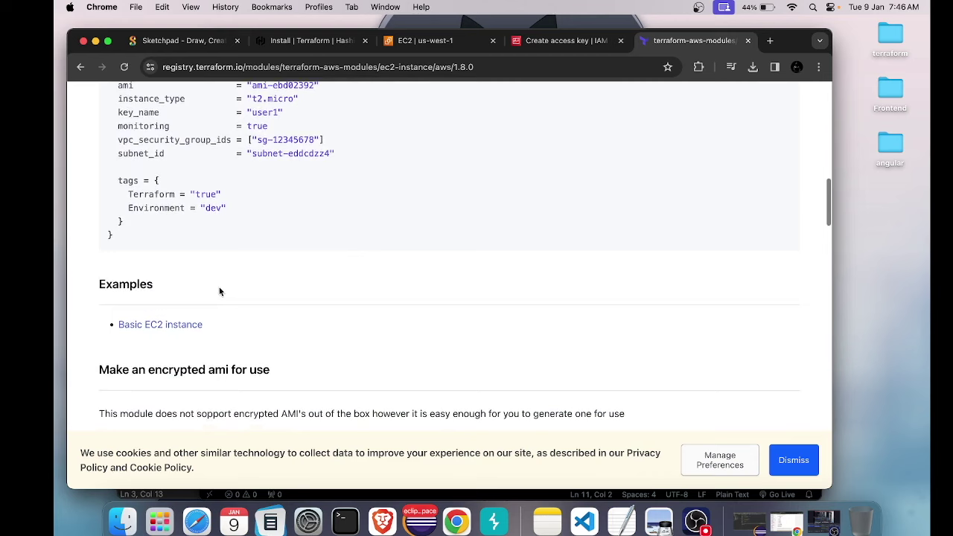
{"action": "left_click", "coordinate": [152, 325]}
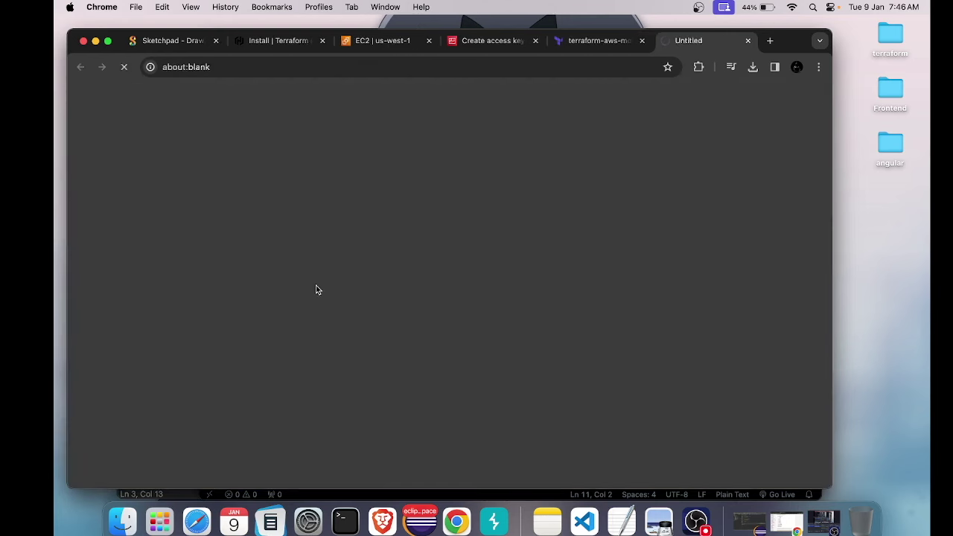
{"action": "left_click", "coordinate": [596, 40]}
{"action": "scroll", "coordinate": [424, 214], "scroll_direction": "up", "scroll_amount": 9}
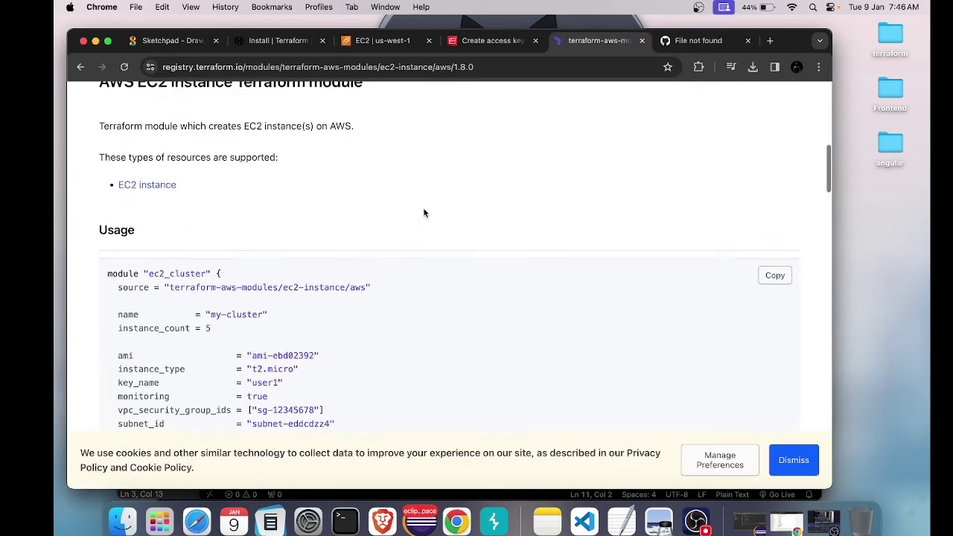
{"action": "double_click", "coordinate": [155, 274]}
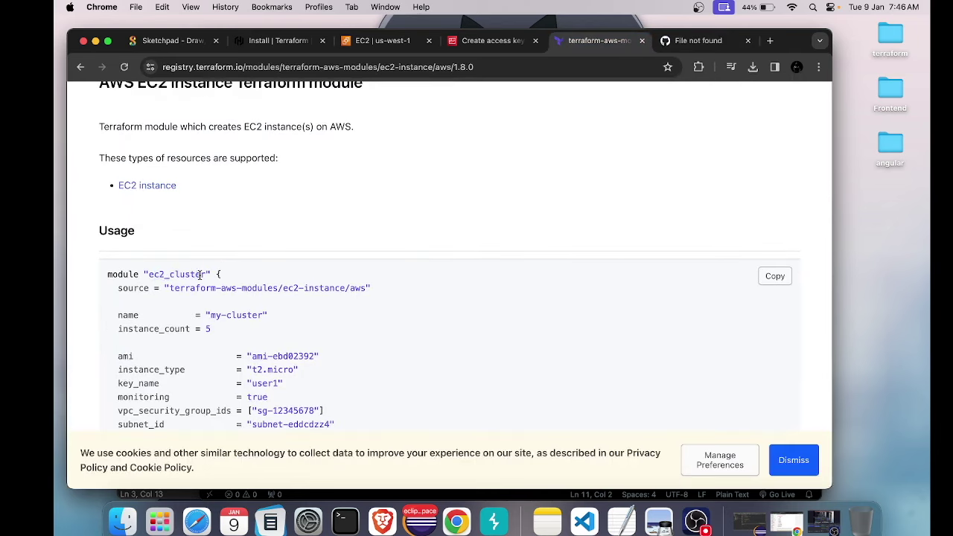
{"action": "scroll", "coordinate": [179, 277], "scroll_direction": "down", "scroll_amount": 10}
{"action": "scroll", "coordinate": [199, 278], "scroll_direction": "down", "scroll_amount": 8}
{"action": "scroll", "coordinate": [199, 279], "scroll_direction": "up", "scroll_amount": 5}
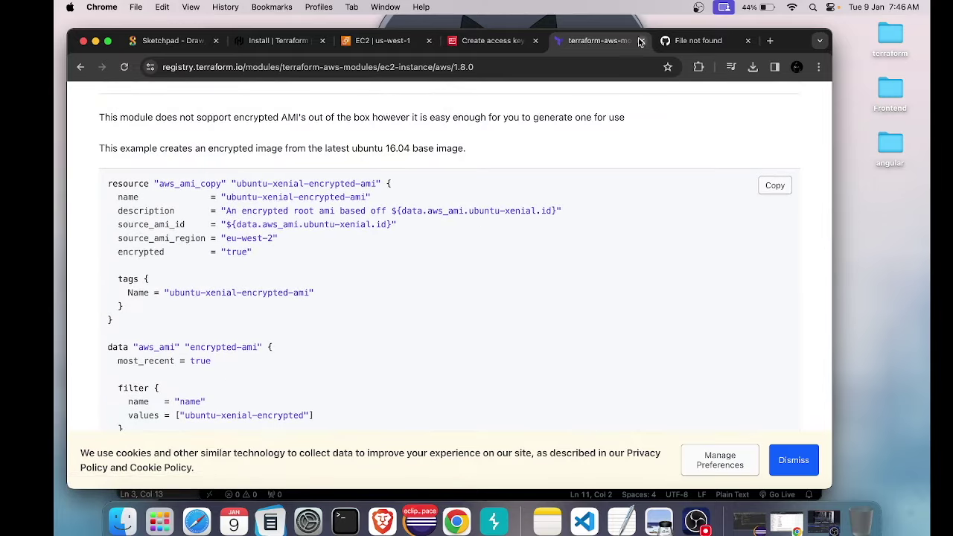
Step: Check the module's examples folder on GitHub, then go back to the Google results
{"action": "left_click", "coordinate": [694, 41]}
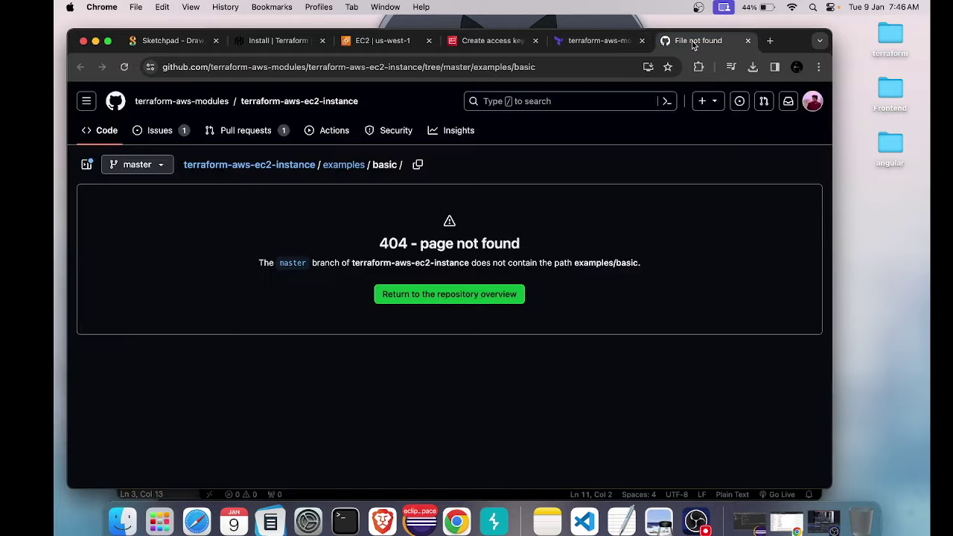
{"action": "left_click", "coordinate": [357, 165]}
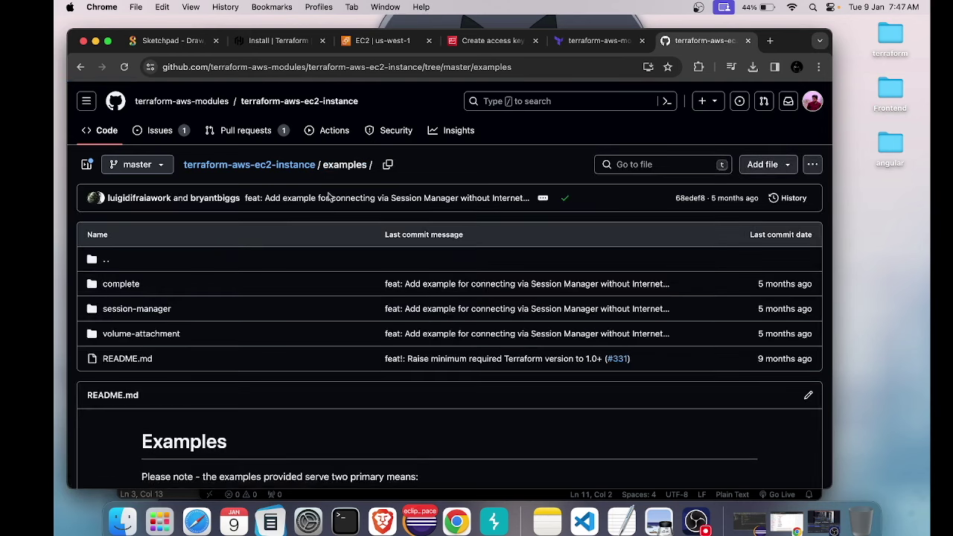
{"action": "left_click", "coordinate": [605, 41]}
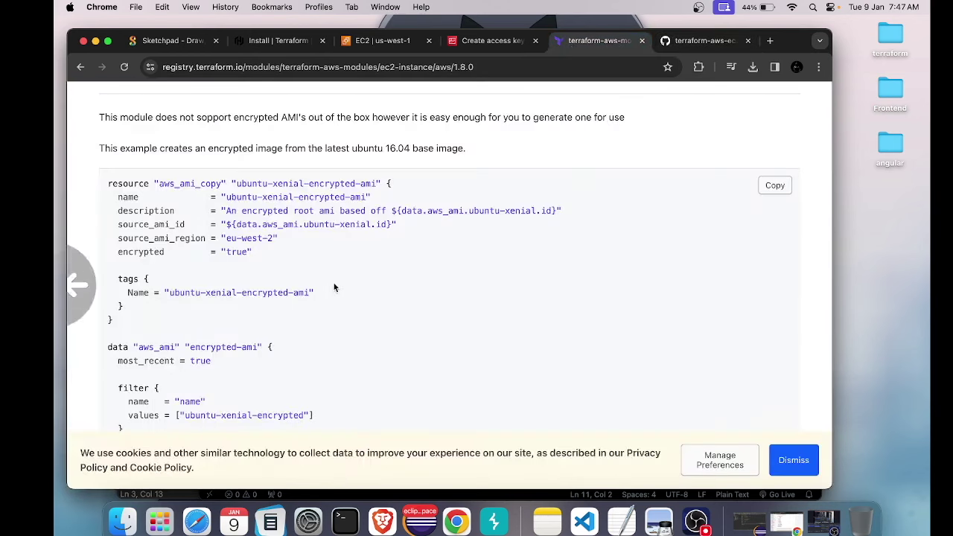
{"action": "scroll", "coordinate": [333, 283], "scroll_direction": "left", "scroll_amount": 5}
{"action": "scroll", "coordinate": [334, 283], "scroll_direction": "left", "scroll_amount": 5}
{"action": "scroll", "coordinate": [333, 283], "scroll_direction": "up", "scroll_amount": 5}
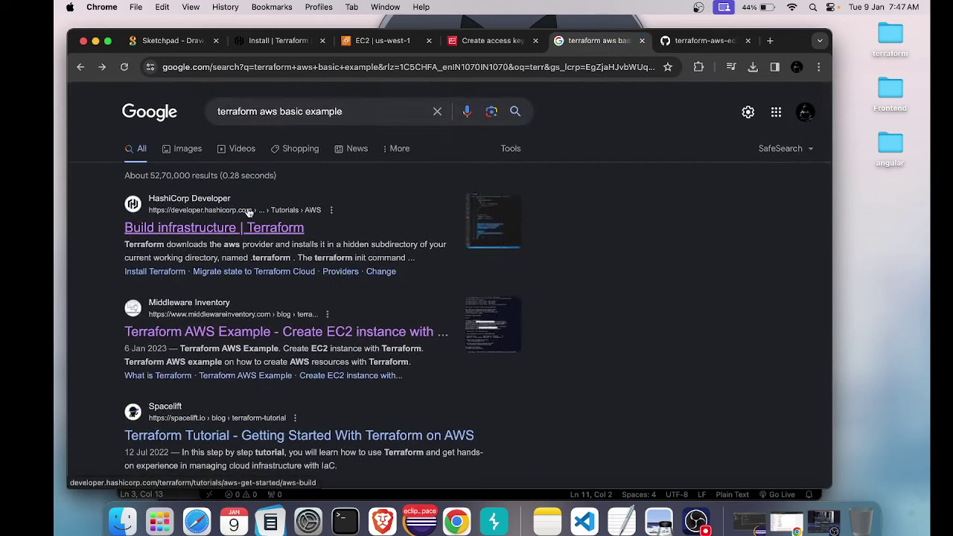
Step: Glance at the Build infrastructure tutorial, then refine the Google search with 'ec2 instance'
{"action": "left_click", "coordinate": [216, 227]}
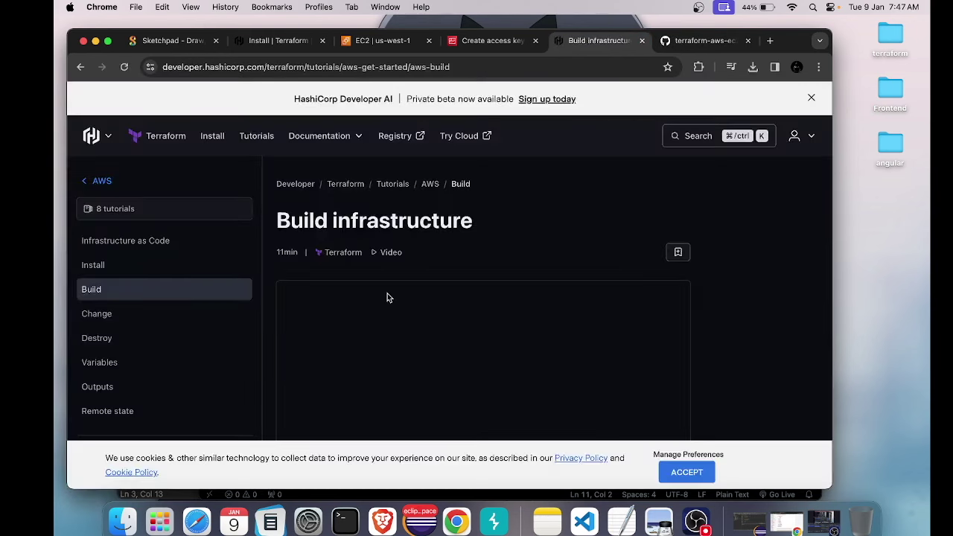
{"action": "scroll", "coordinate": [388, 297], "scroll_direction": "down", "scroll_amount": 10}
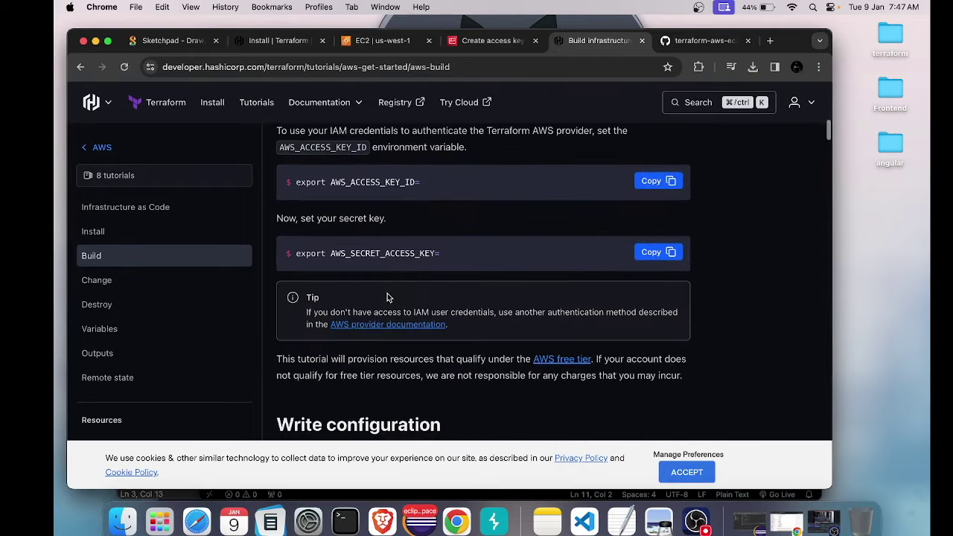
{"action": "key", "text": "super+bracketleft"}
{"action": "left_click", "coordinate": [370, 111]}
{"action": "type", "text": "ec2"}
{"action": "type", "text": " instance"}
{"action": "key", "text": "Return"}
Step: Open the AWS EC2 Instance Module result and read through its list of inputs
{"action": "scroll", "coordinate": [197, 348], "scroll_direction": "down", "scroll_amount": 2}
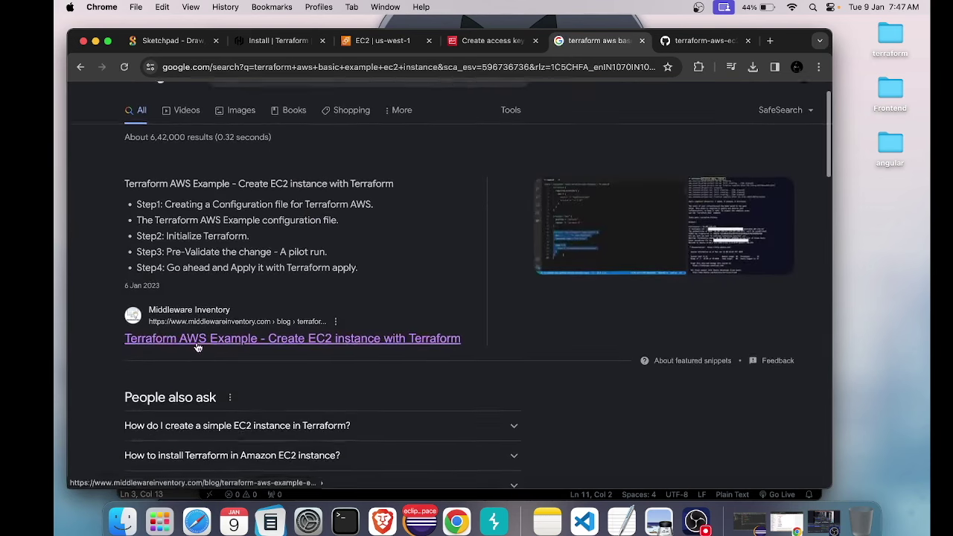
{"action": "scroll", "coordinate": [197, 347], "scroll_direction": "down", "scroll_amount": 3}
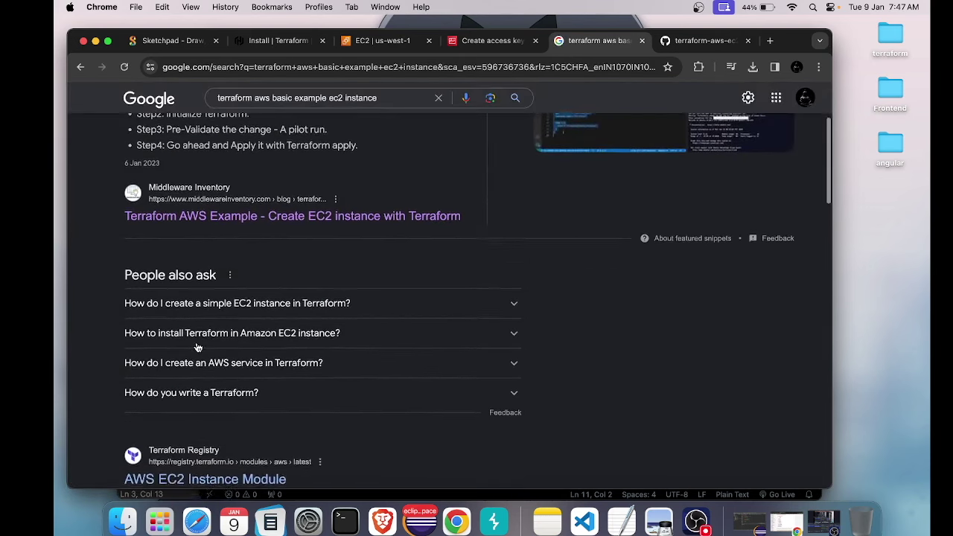
{"action": "scroll", "coordinate": [198, 348], "scroll_direction": "down", "scroll_amount": 1}
{"action": "left_click", "coordinate": [149, 429]}
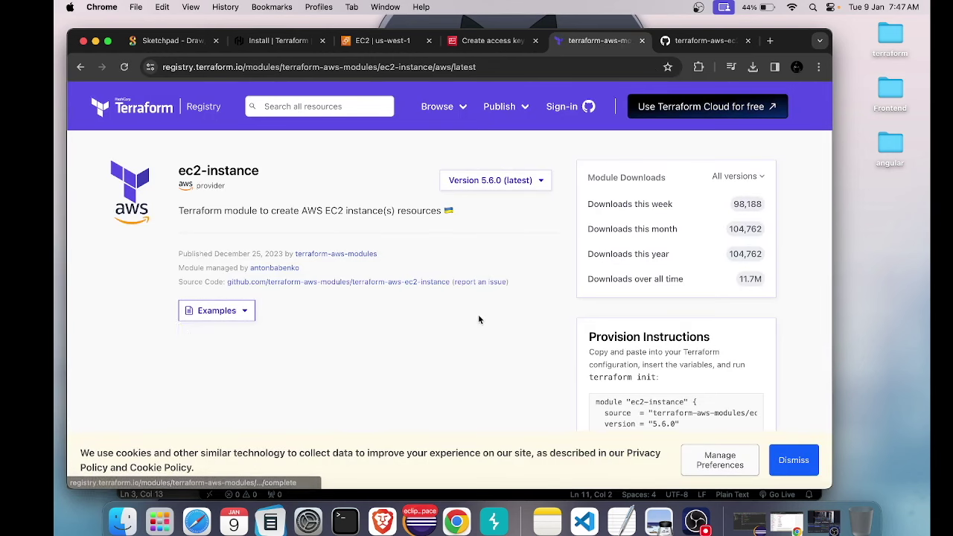
{"action": "scroll", "coordinate": [478, 313], "scroll_direction": "down", "scroll_amount": 10}
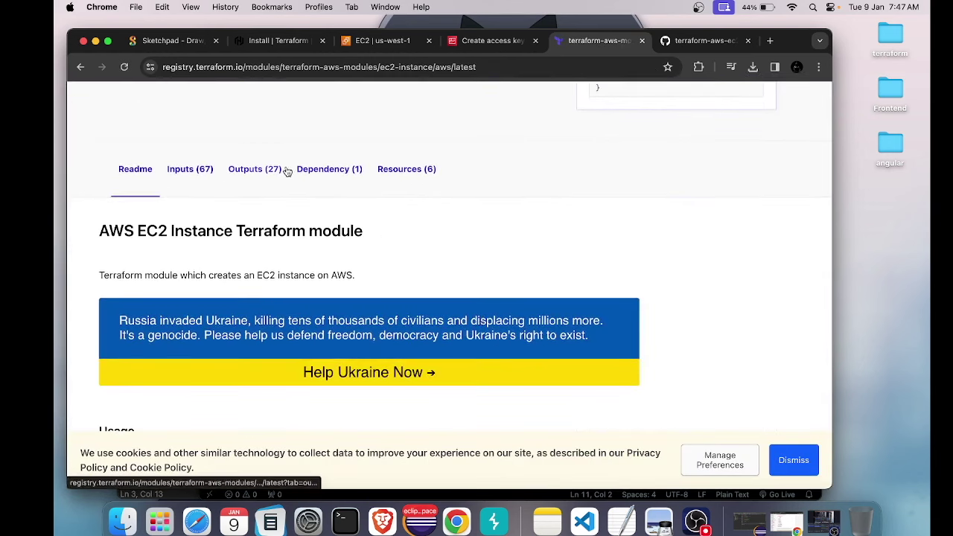
{"action": "left_click", "coordinate": [191, 170]}
{"action": "scroll", "coordinate": [288, 243], "scroll_direction": "down", "scroll_amount": 10}
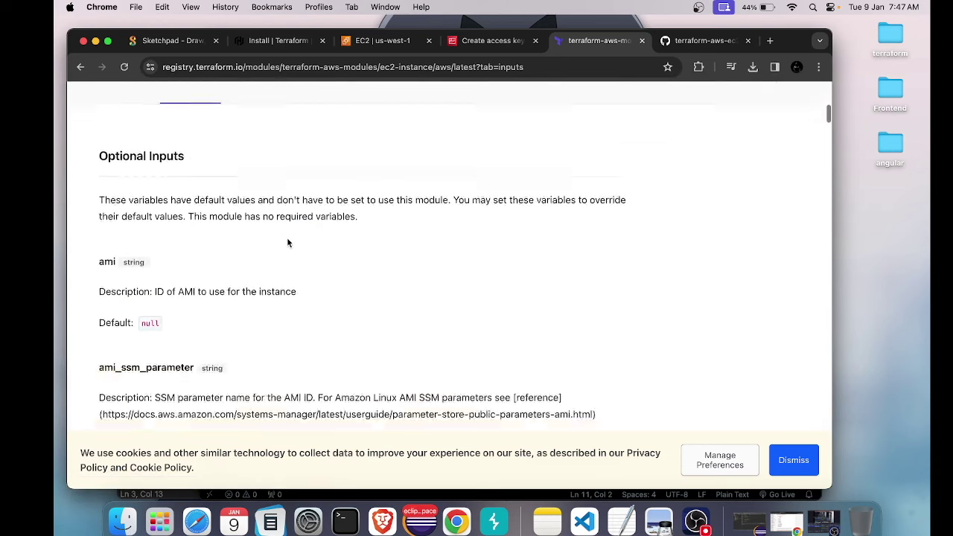
{"action": "scroll", "coordinate": [287, 243], "scroll_direction": "down", "scroll_amount": 20}
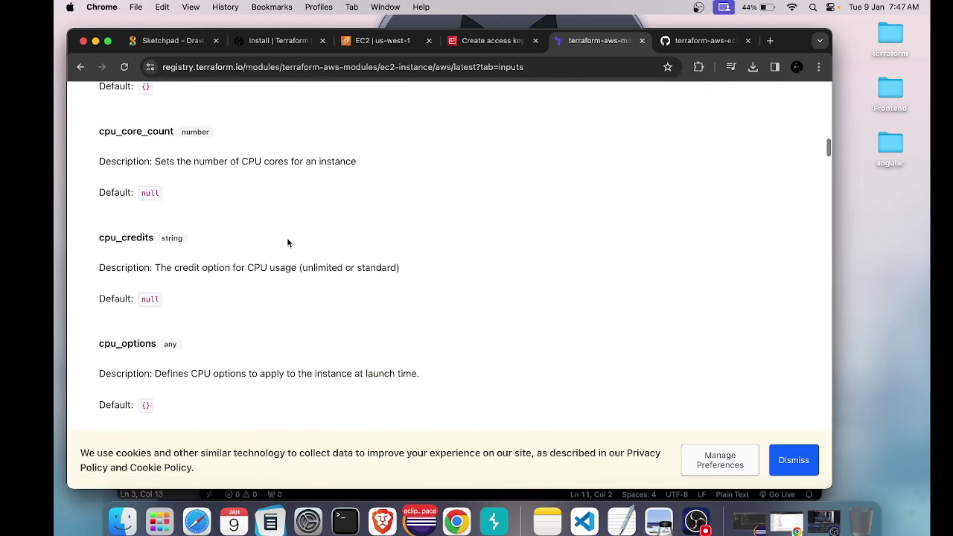
{"action": "scroll", "coordinate": [287, 243], "scroll_direction": "down", "scroll_amount": 20}
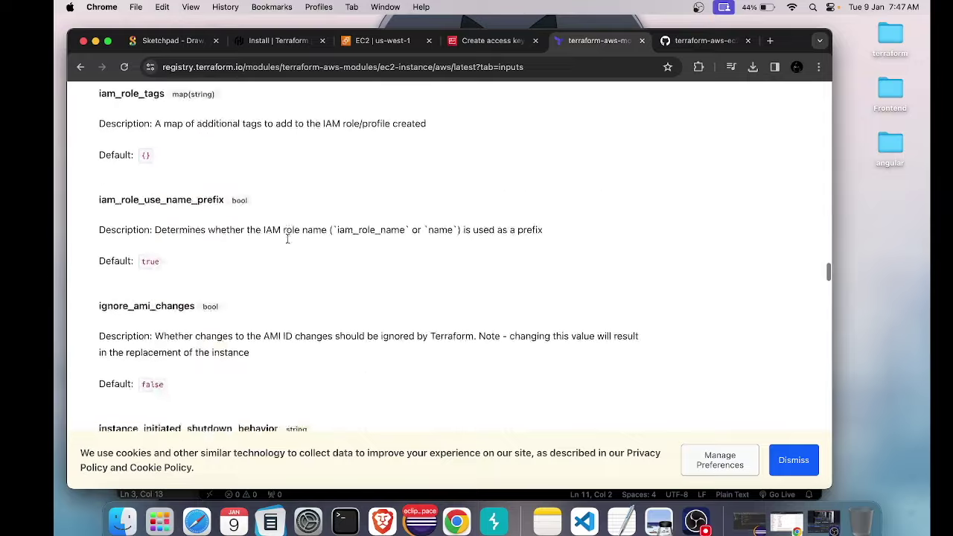
{"action": "scroll", "coordinate": [288, 243], "scroll_direction": "down", "scroll_amount": 8}
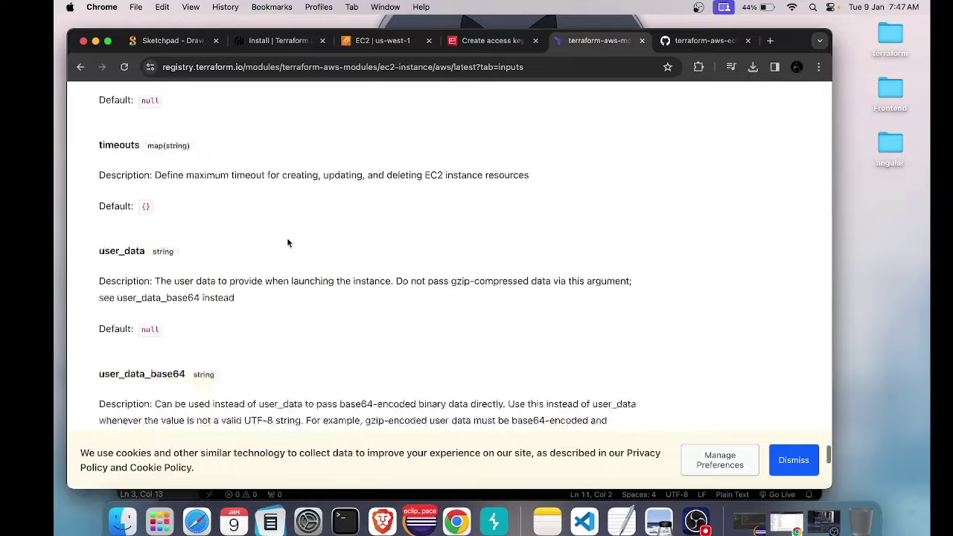
{"action": "scroll", "coordinate": [288, 243], "scroll_direction": "up", "scroll_amount": 20}
{"action": "scroll", "coordinate": [287, 243], "scroll_direction": "left", "scroll_amount": 5}
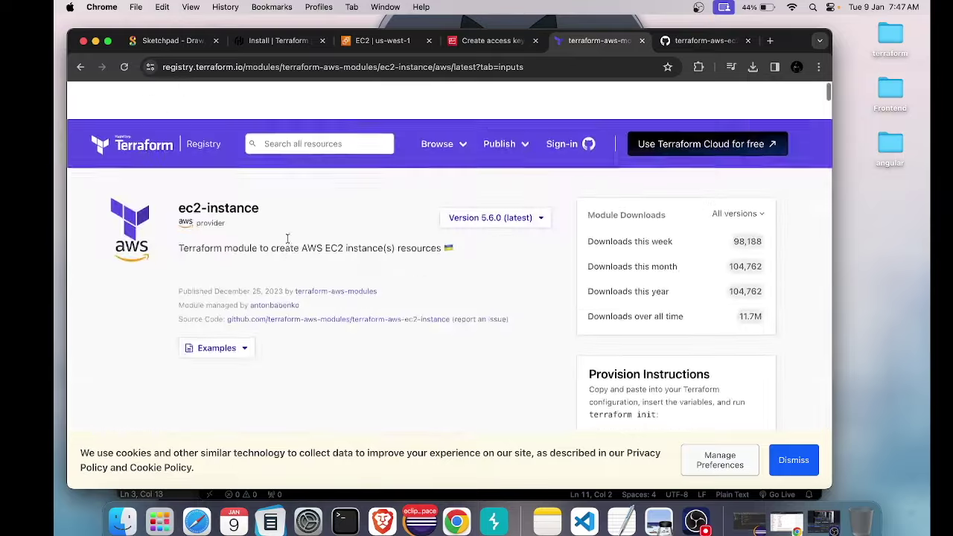
{"action": "scroll", "coordinate": [287, 238], "scroll_direction": "down", "scroll_amount": 2}
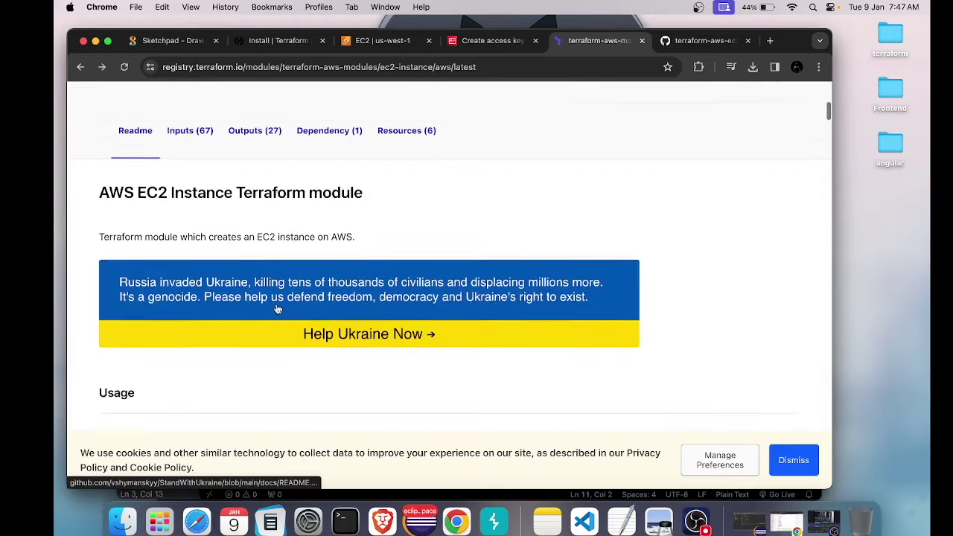
{"action": "scroll", "coordinate": [292, 207], "scroll_direction": "down", "scroll_amount": 10}
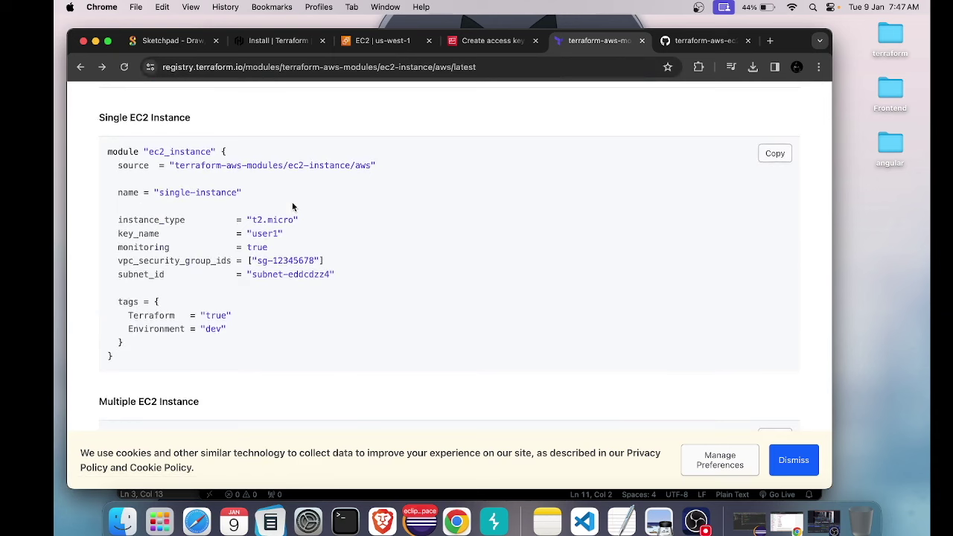
{"action": "scroll", "coordinate": [213, 189], "scroll_direction": "left", "scroll_amount": 5}
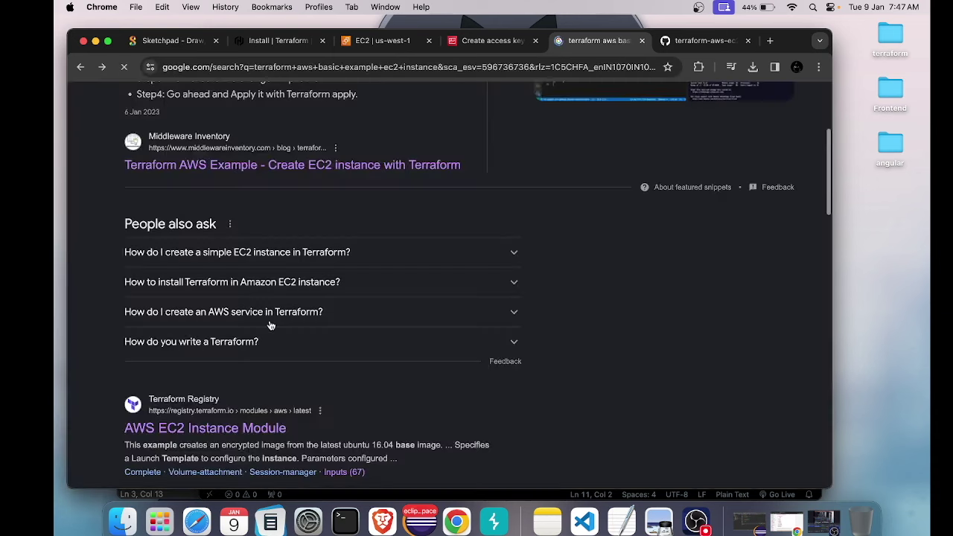
{"action": "scroll", "coordinate": [271, 325], "scroll_direction": "down", "scroll_amount": 5}
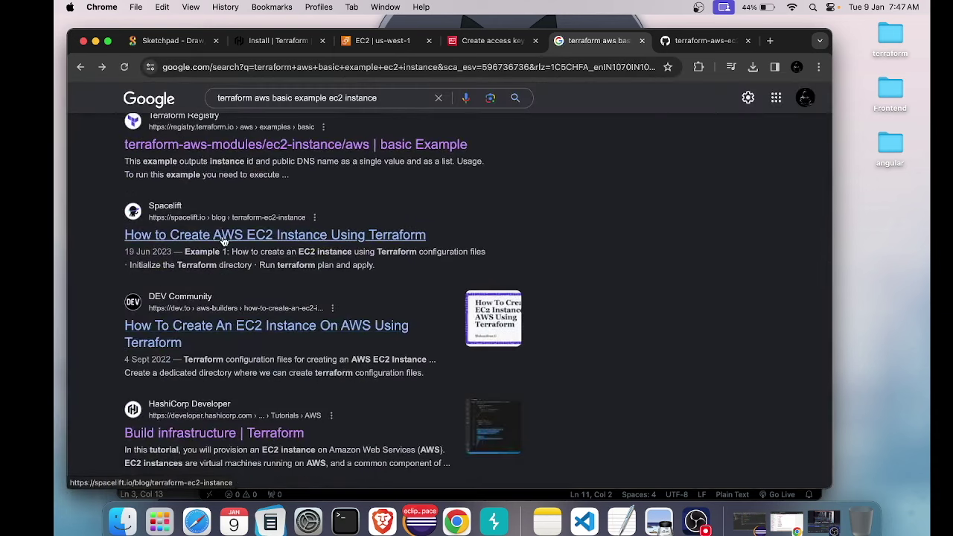
Step: Open the Spacelift guide on creating EC2 instances and scroll down to its code examples
{"action": "left_click", "coordinate": [223, 237]}
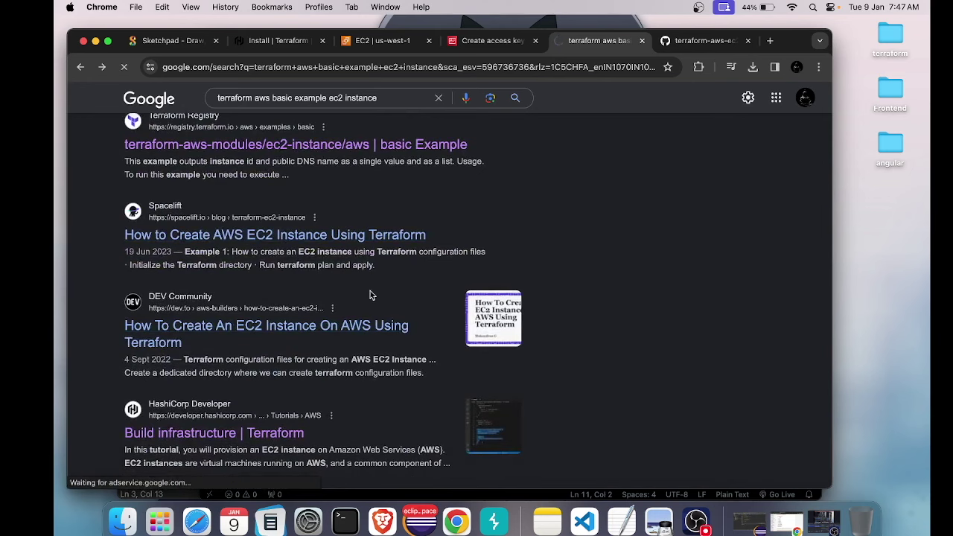
{"action": "scroll", "coordinate": [370, 291], "scroll_direction": "down", "scroll_amount": 1}
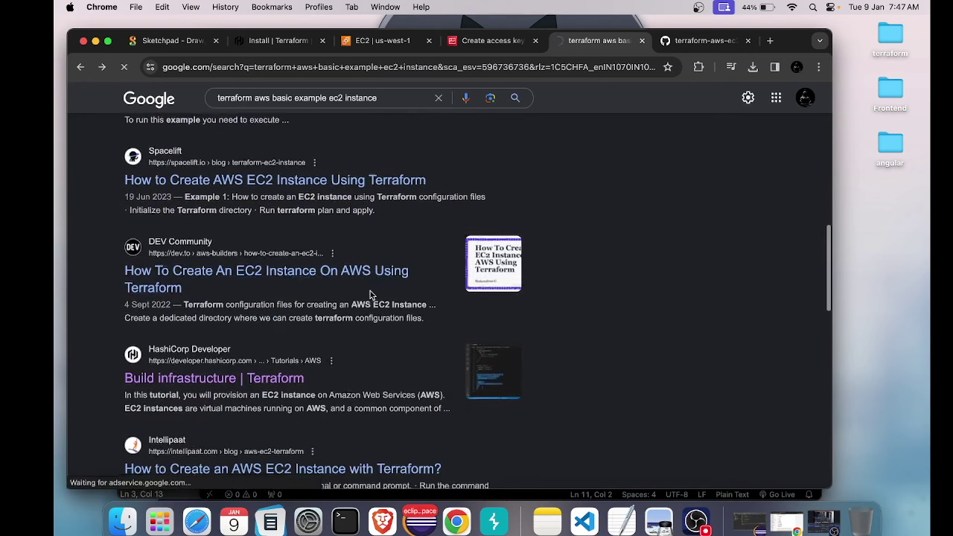
{"action": "scroll", "coordinate": [380, 276], "scroll_direction": "down", "scroll_amount": 15}
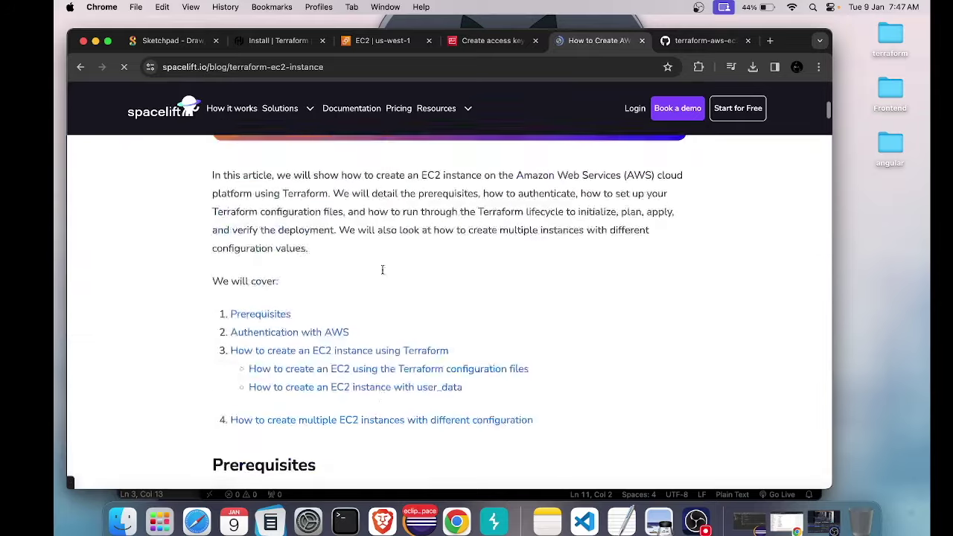
{"action": "scroll", "coordinate": [382, 271], "scroll_direction": "down", "scroll_amount": 10}
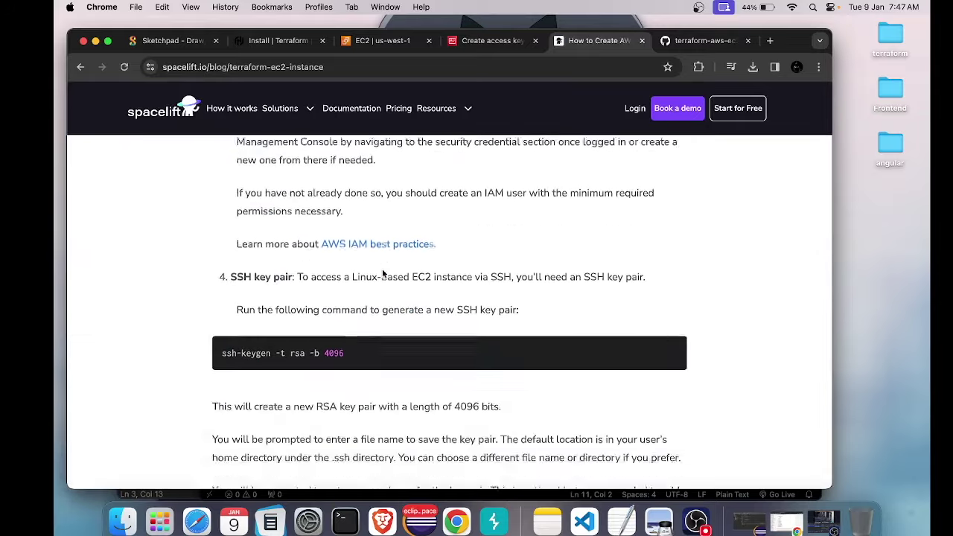
{"action": "scroll", "coordinate": [382, 271], "scroll_direction": "down", "scroll_amount": 5}
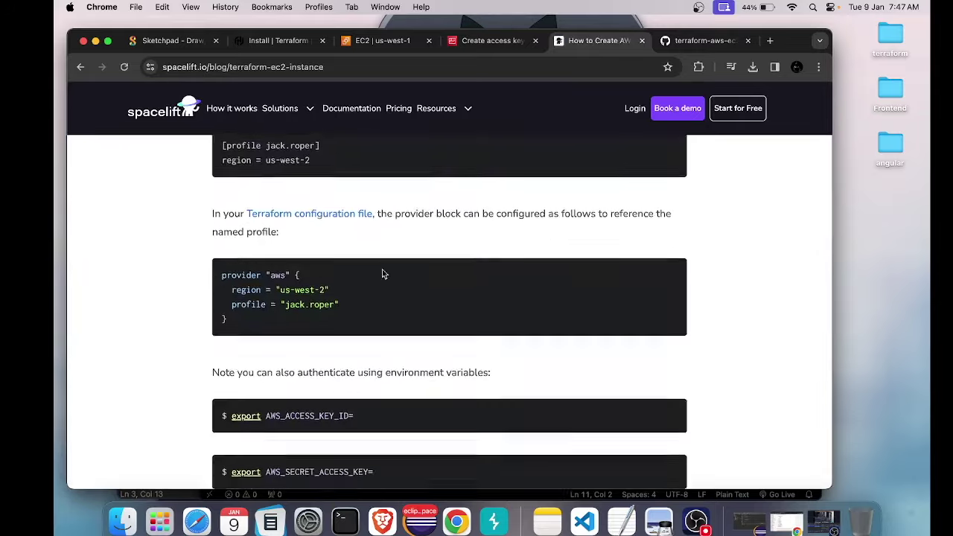
{"action": "scroll", "coordinate": [382, 274], "scroll_direction": "down", "scroll_amount": 3}
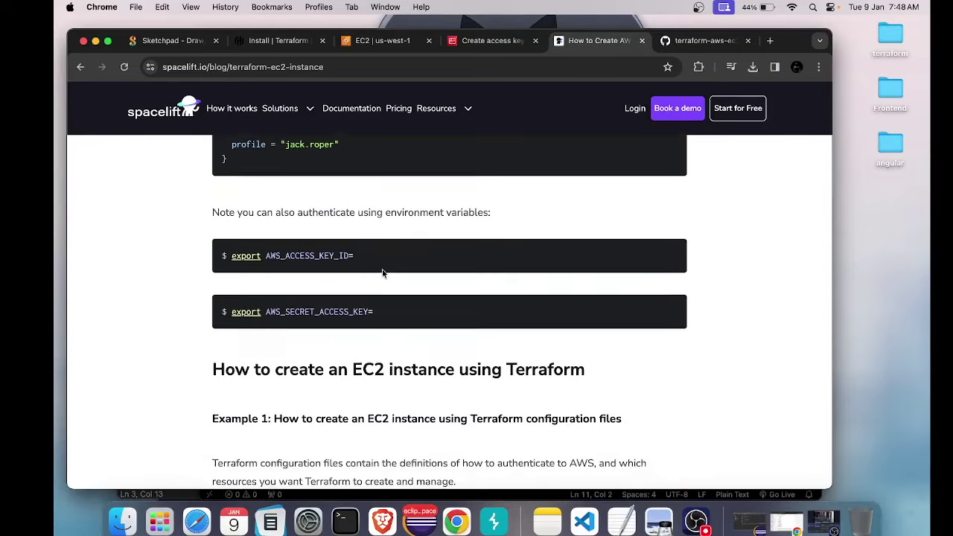
{"action": "scroll", "coordinate": [382, 274], "scroll_direction": "up", "scroll_amount": 3}
{"action": "scroll", "coordinate": [382, 274], "scroll_direction": "down", "scroll_amount": 1}
{"action": "scroll", "coordinate": [382, 274], "scroll_direction": "down", "scroll_amount": 12}
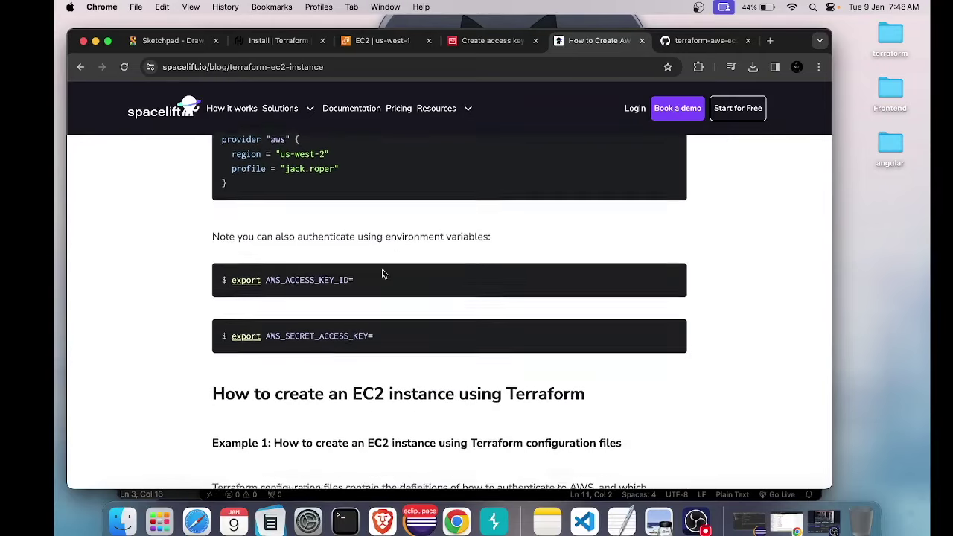
{"action": "scroll", "coordinate": [382, 274], "scroll_direction": "down", "scroll_amount": 5}
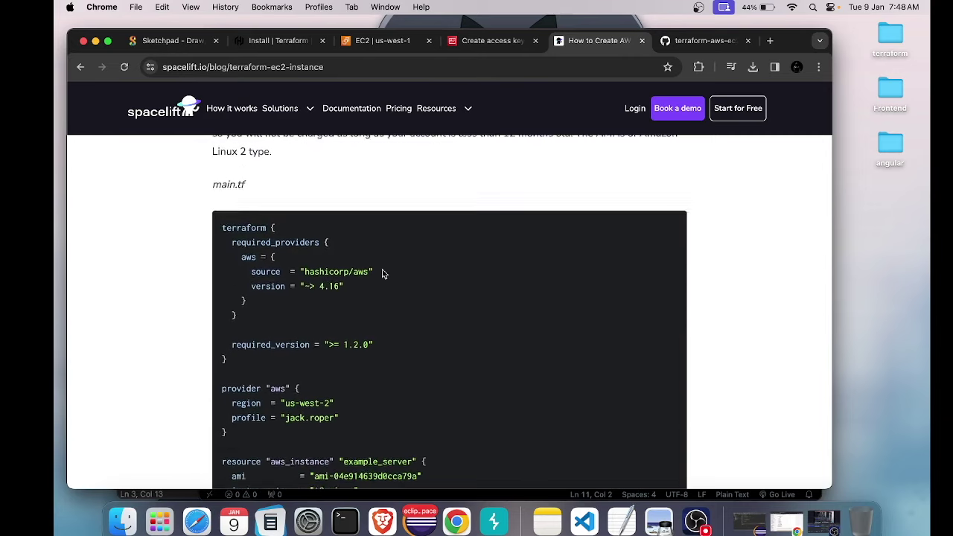
{"action": "scroll", "coordinate": [382, 274], "scroll_direction": "down", "scroll_amount": 20}
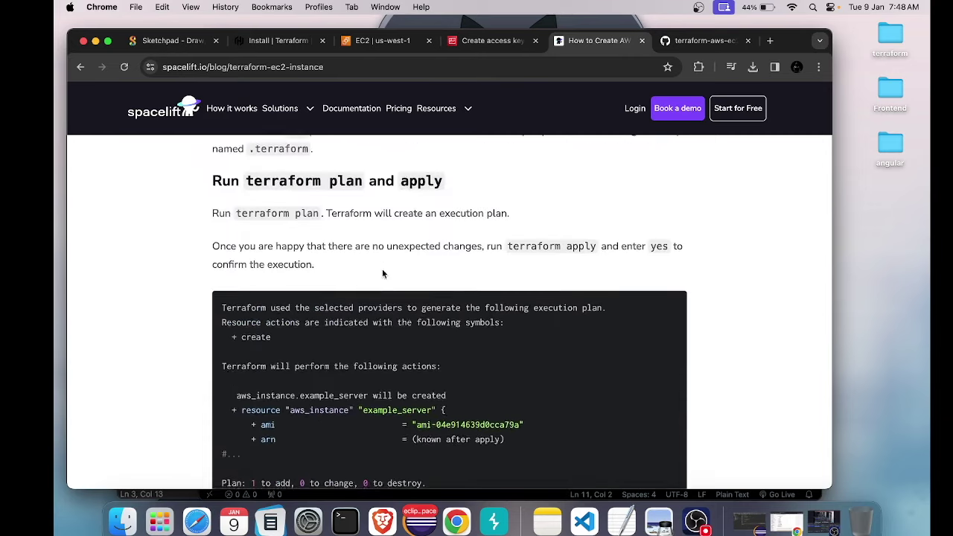
{"action": "scroll", "coordinate": [384, 274], "scroll_direction": "down", "scroll_amount": 3}
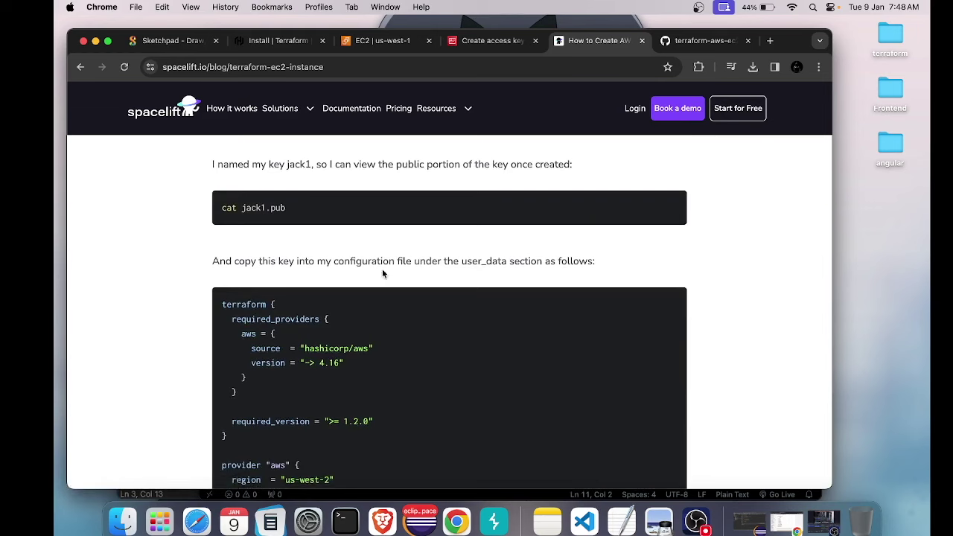
{"action": "scroll", "coordinate": [382, 274], "scroll_direction": "down", "scroll_amount": 2}
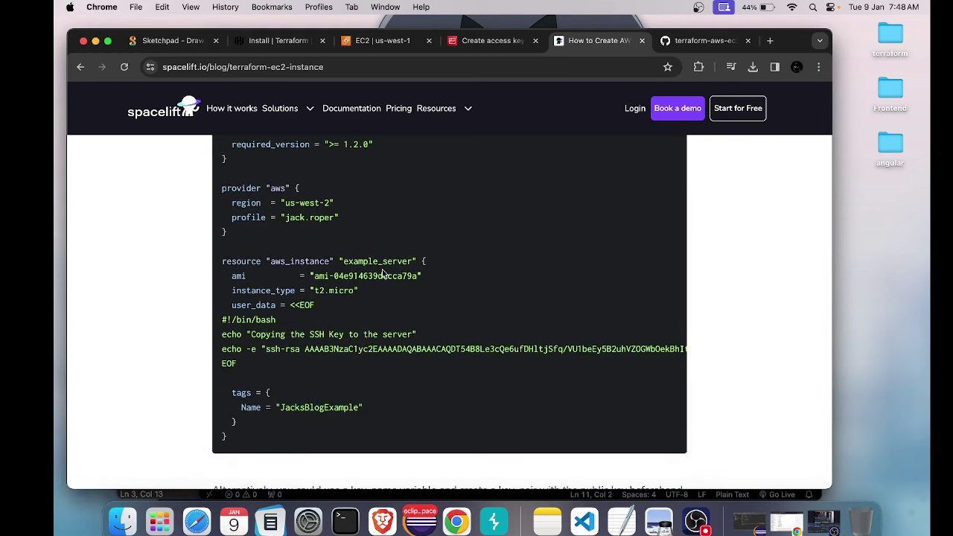
{"action": "scroll", "coordinate": [382, 275], "scroll_direction": "down", "scroll_amount": 1}
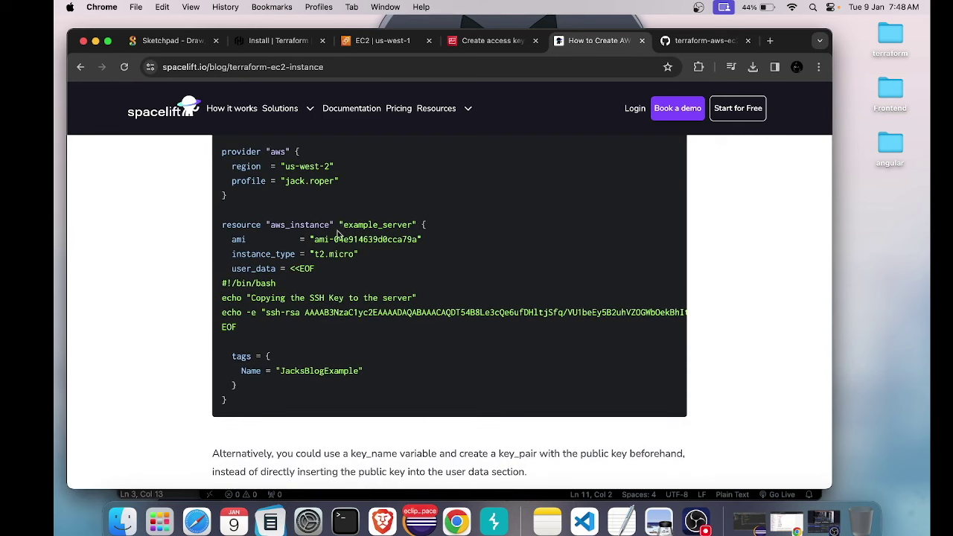
Step: Highlight the example's aws_instance, ami, instance_type, user_data and count = 10 lines
{"action": "double_click", "coordinate": [329, 225]}
{"action": "left_click", "coordinate": [319, 221]}
{"action": "triple_click", "coordinate": [306, 237]}
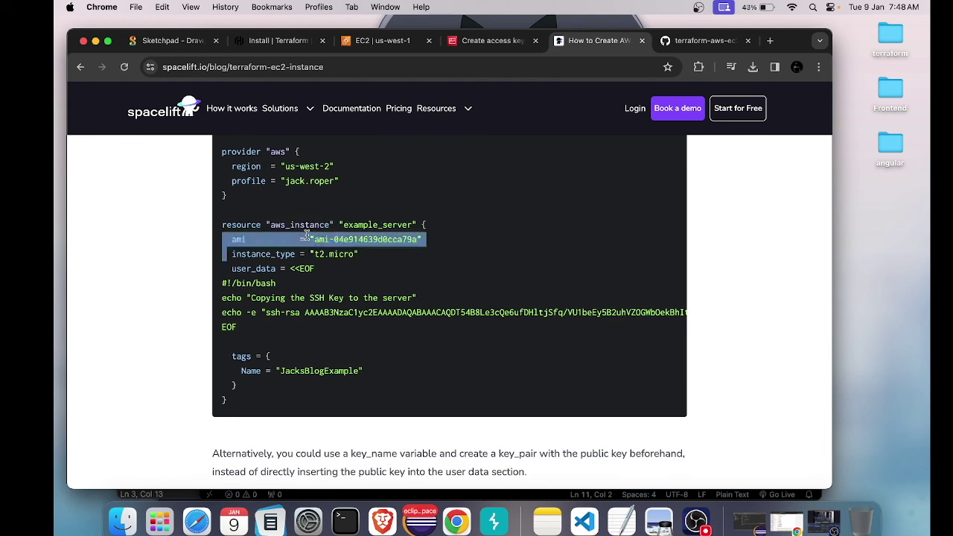
{"action": "double_click", "coordinate": [281, 258]}
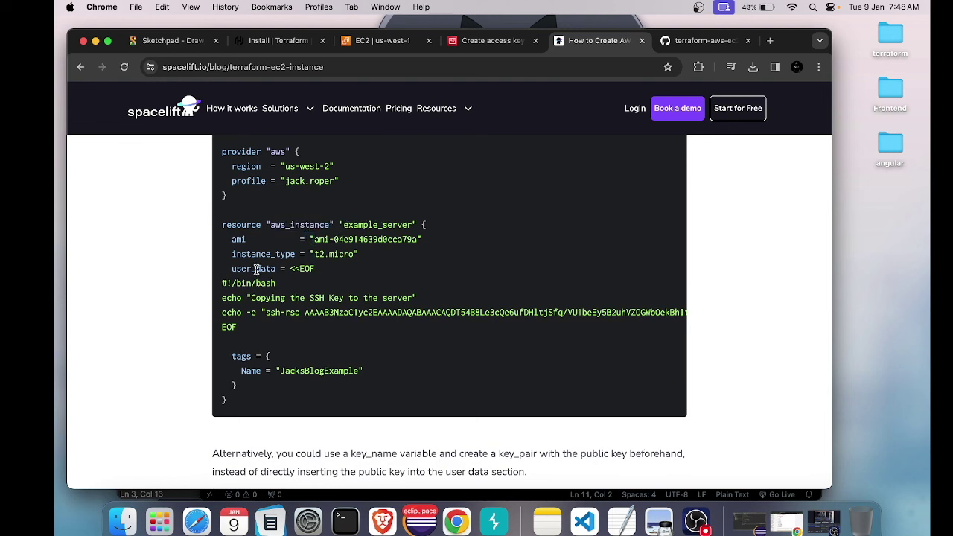
{"action": "triple_click", "coordinate": [256, 270]}
{"action": "triple_click", "coordinate": [255, 270]}
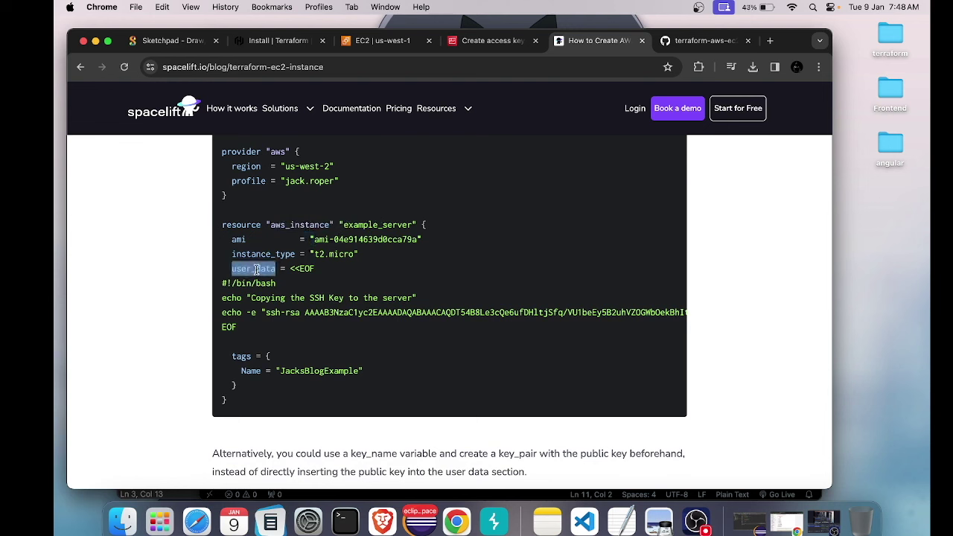
{"action": "left_click", "coordinate": [256, 270]}
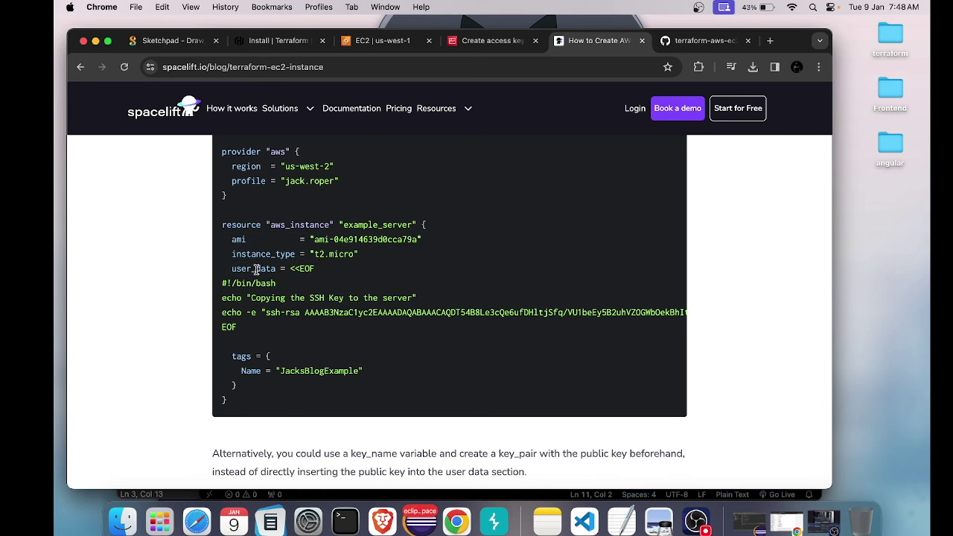
{"action": "scroll", "coordinate": [343, 316], "scroll_direction": "down", "scroll_amount": 8}
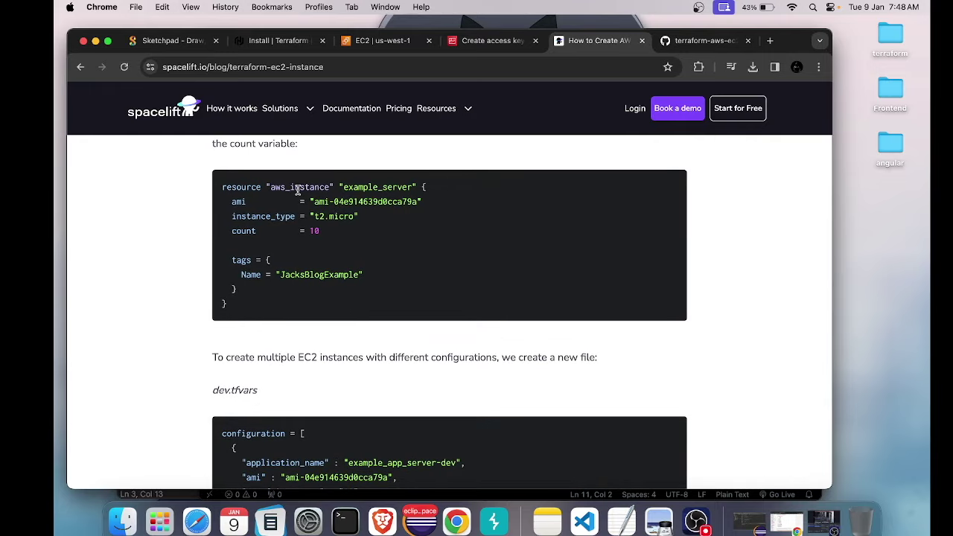
{"action": "triple_click", "coordinate": [248, 232]}
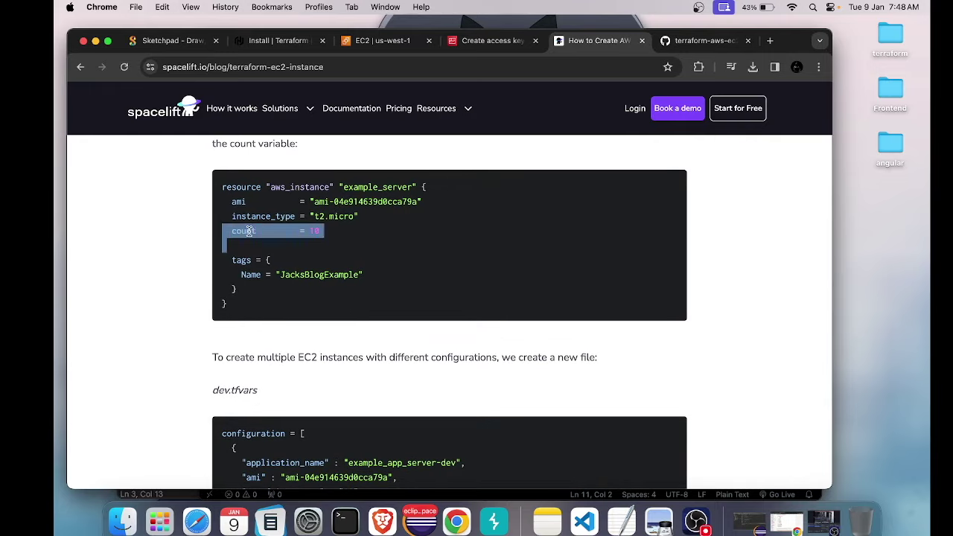
{"action": "left_click", "coordinate": [250, 232]}
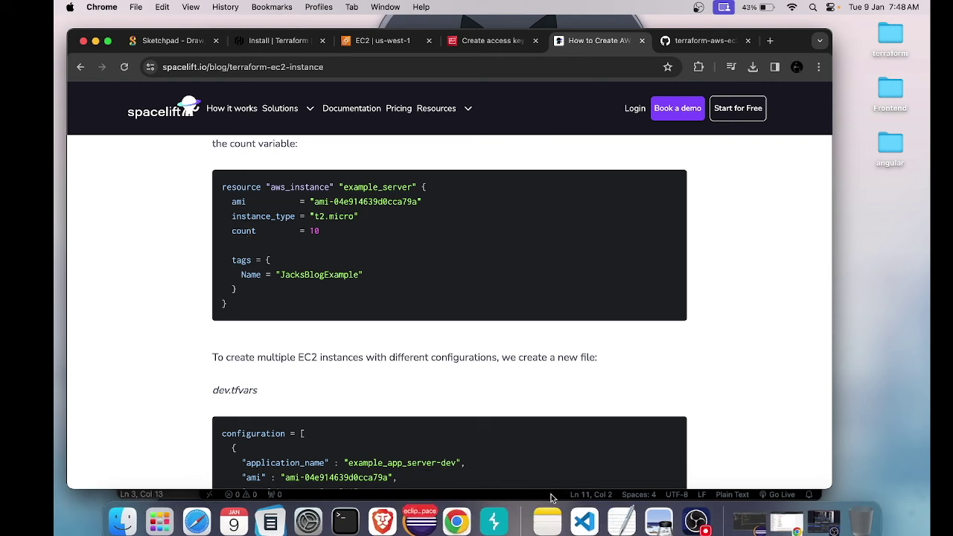
Step: Add a count = 2 line after instance_type in main.tf and select the whole file
{"action": "left_click", "coordinate": [584, 521]}
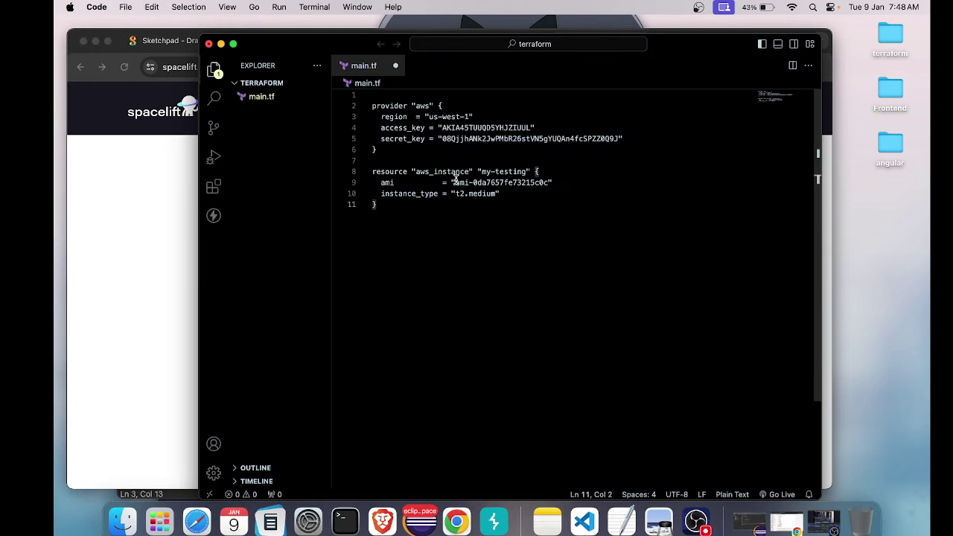
{"action": "left_click", "coordinate": [519, 195]}
{"action": "key", "text": "Return"}
{"action": "type", "text": "count"}
{"action": "key", "text": "Tab"}
{"action": "key", "text": "Tab"}
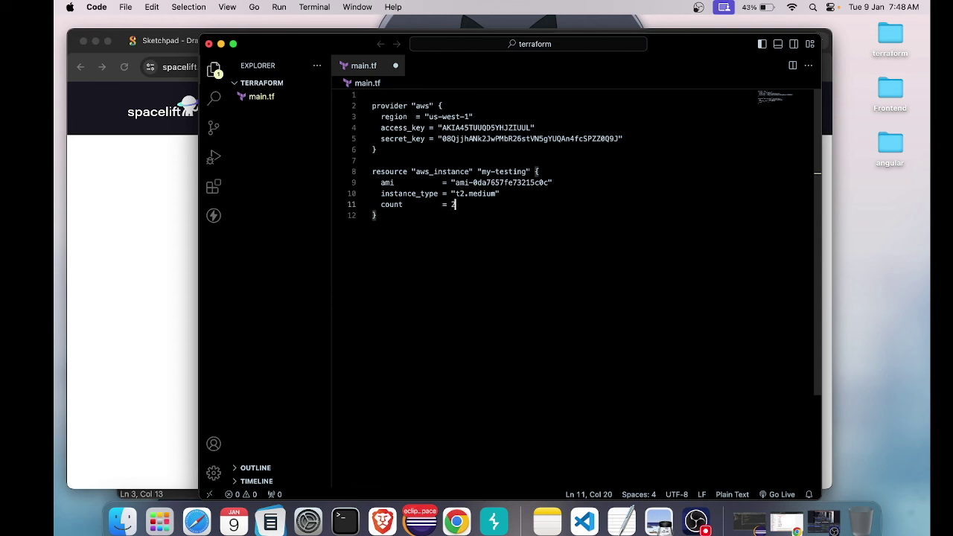
{"action": "left_click", "coordinate": [579, 215]}
{"action": "key", "text": "super+a"}
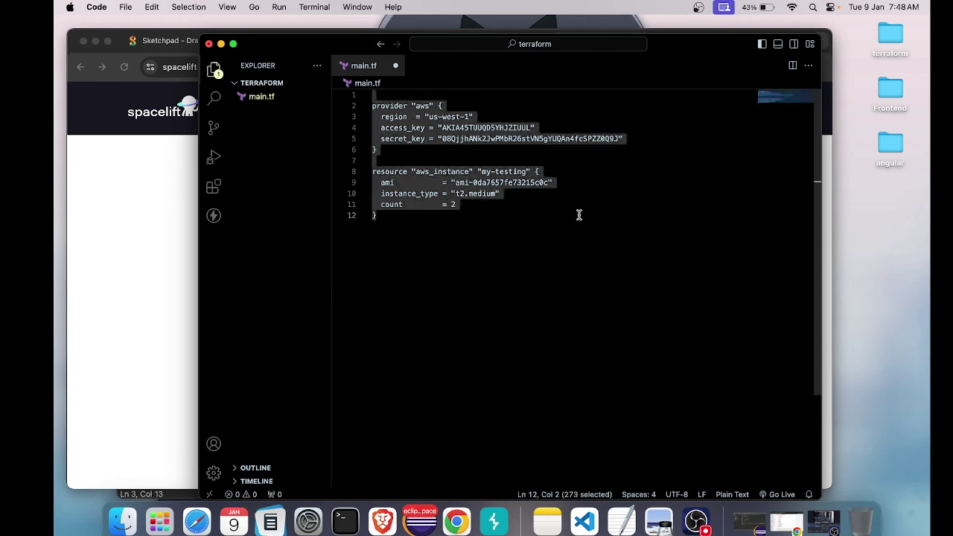
{"action": "left_click", "coordinate": [345, 521]}
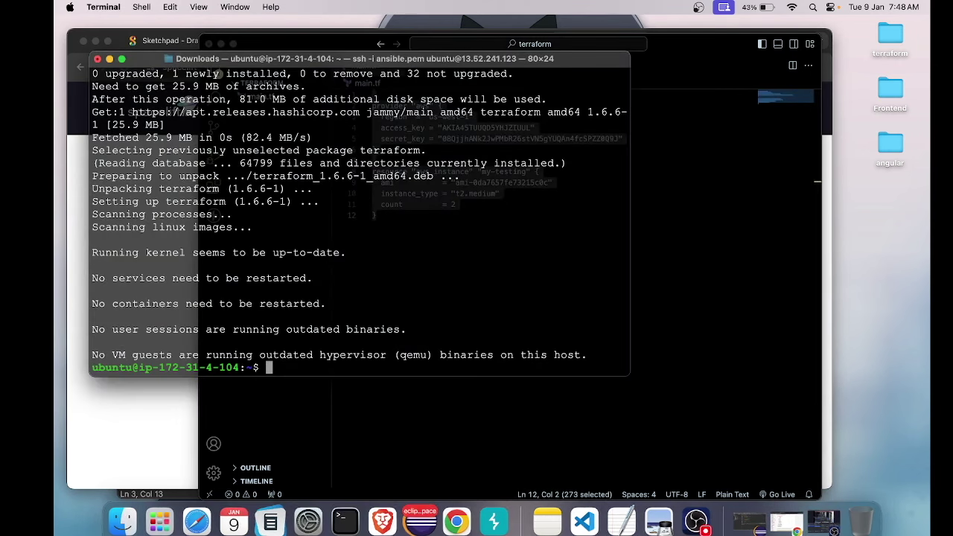
Step: Open a new local Terminal window and copy the terraform instance's public IPv4 address
{"action": "right_click", "coordinate": [344, 521]}
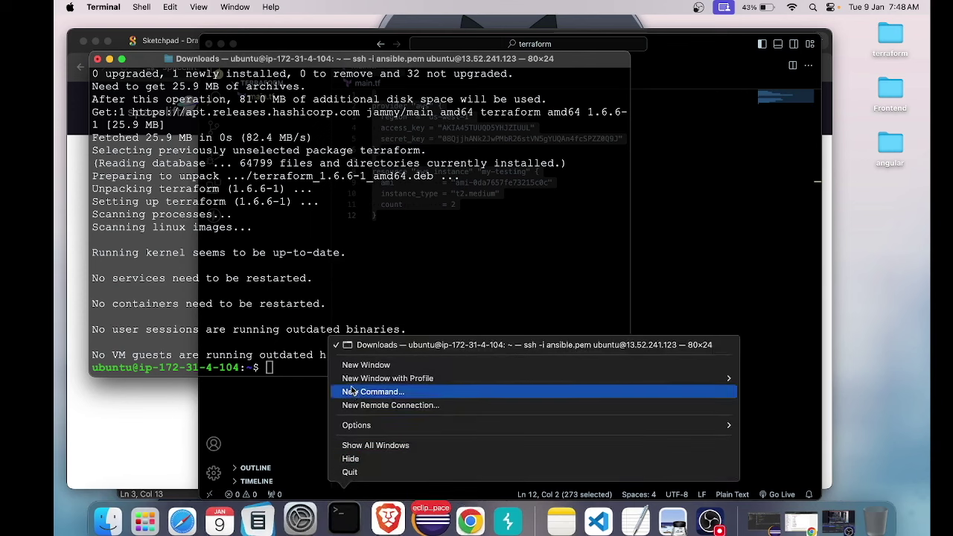
{"action": "left_click", "coordinate": [366, 365]}
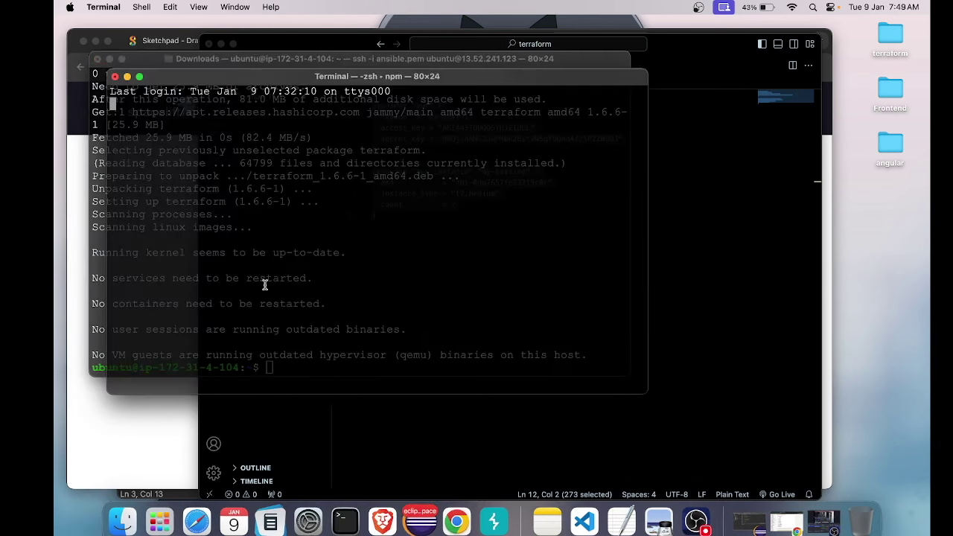
{"action": "left_click", "coordinate": [132, 421]}
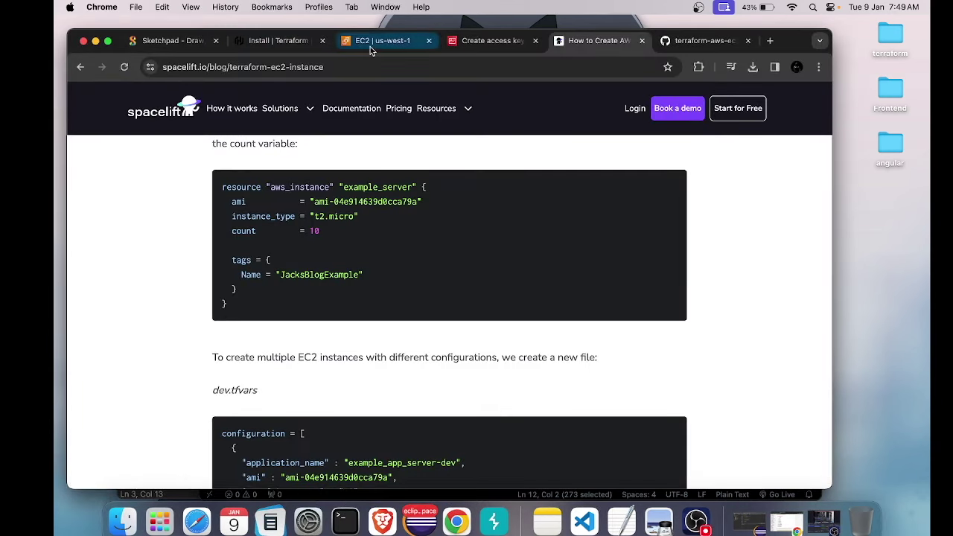
{"action": "left_click", "coordinate": [354, 41]}
{"action": "scroll", "coordinate": [241, 163], "scroll_direction": "up", "scroll_amount": 5}
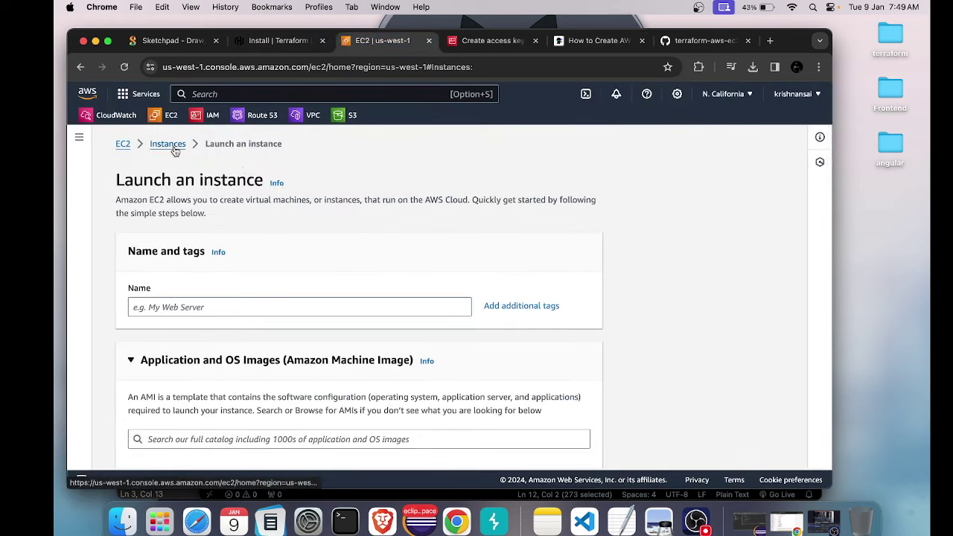
{"action": "left_click", "coordinate": [174, 149]}
{"action": "left_click", "coordinate": [229, 206]}
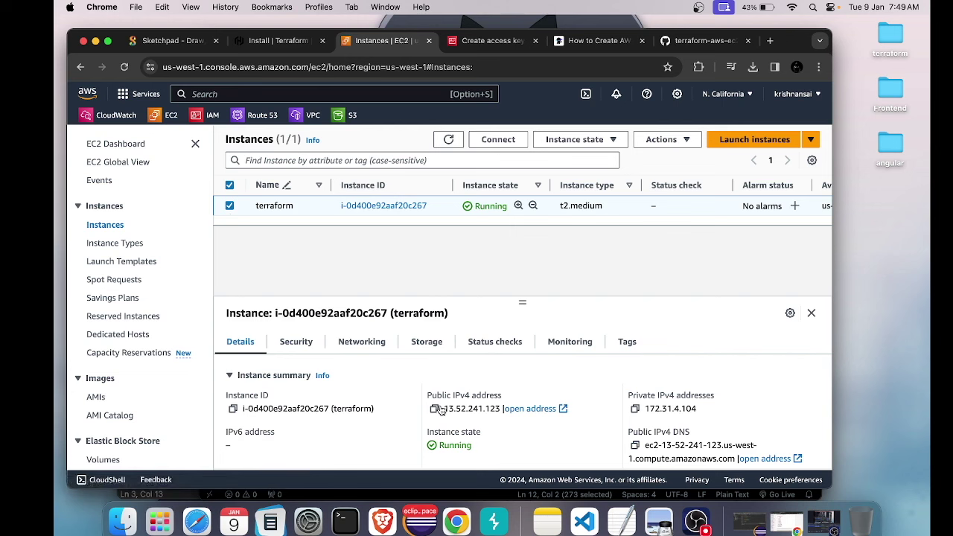
{"action": "left_click", "coordinate": [434, 409]}
{"action": "left_click", "coordinate": [345, 521]}
{"action": "type", "text": "cd Do"}
{"action": "key", "text": "Tab"}
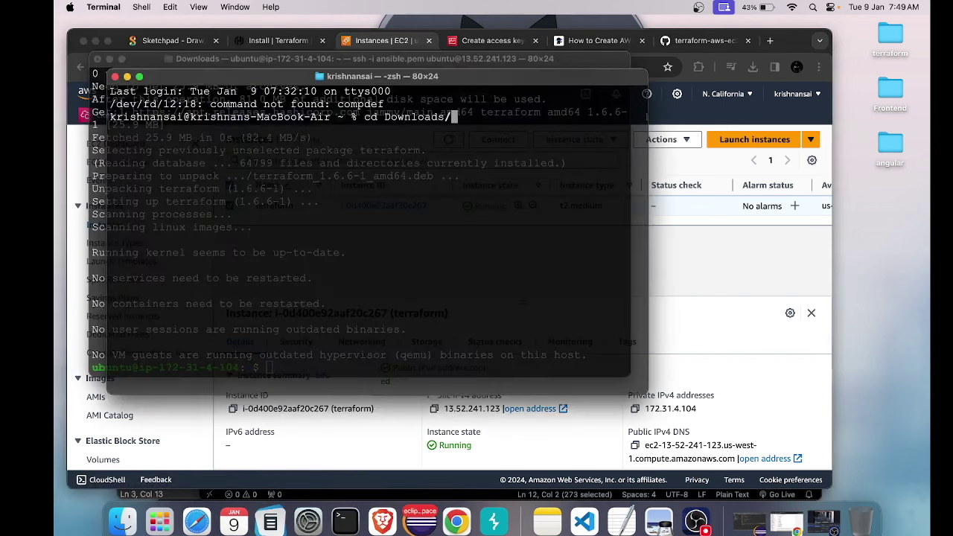
{"action": "key", "text": "Return"}
{"action": "type", "text": "ssh -i ansi"}
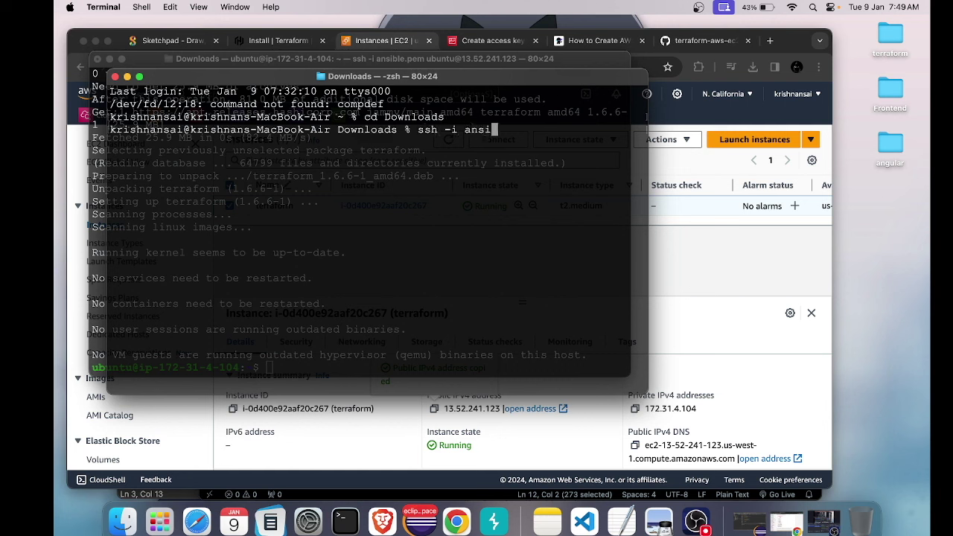
{"action": "key", "text": "Tab"}
{"action": "type", "text": "ubuntu"}
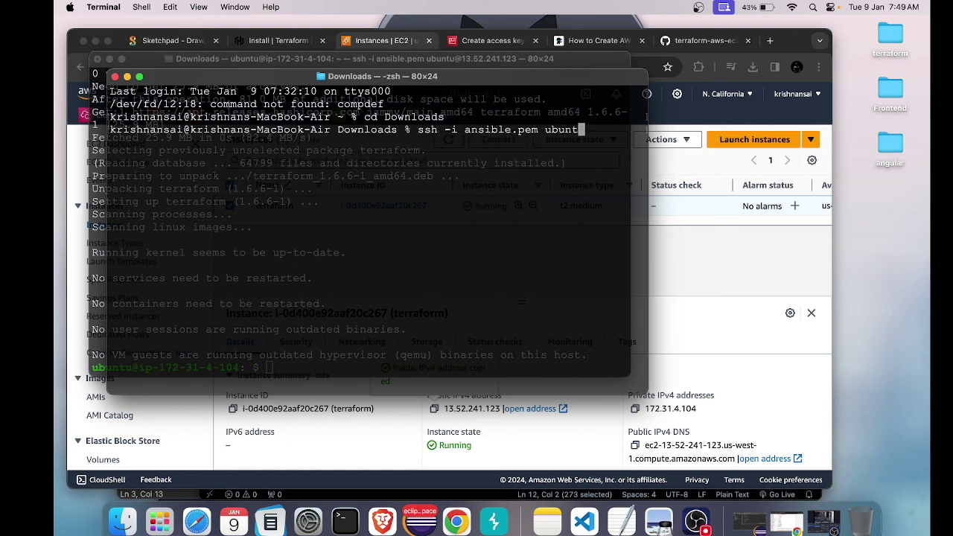
{"action": "type", "text": "@"}
{"action": "right_click", "coordinate": [469, 270]}
{"action": "left_click", "coordinate": [478, 291]}
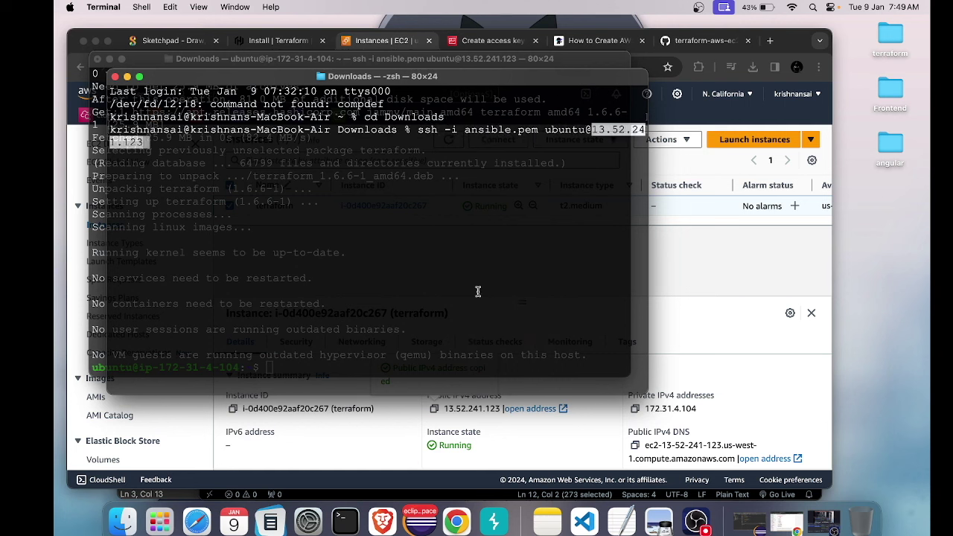
{"action": "key", "text": "Return"}
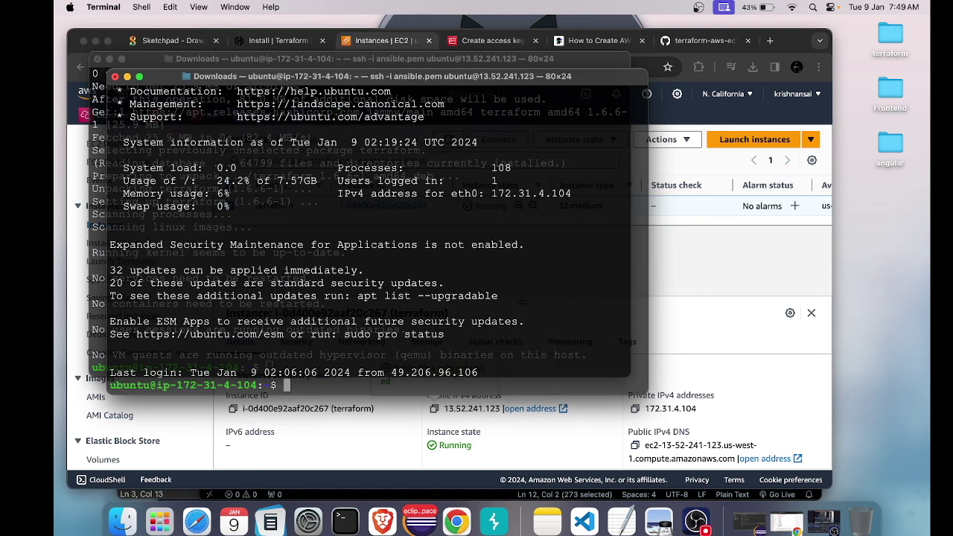
Step: Run terraform on the remote host to confirm it's installed, correcting the 'terrform' typo
{"action": "type", "text": "terrform"}
{"action": "key", "text": "Return"}
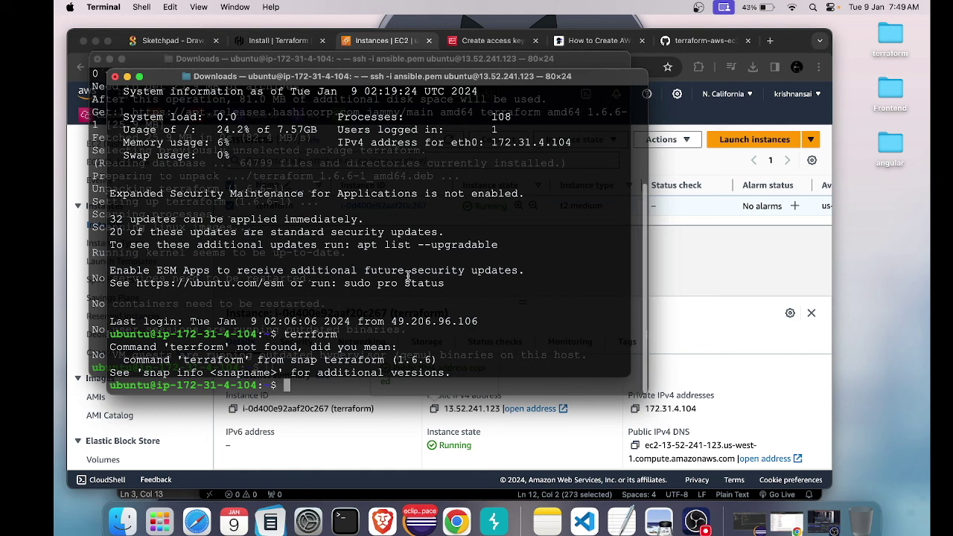
{"action": "key", "text": "Up"}
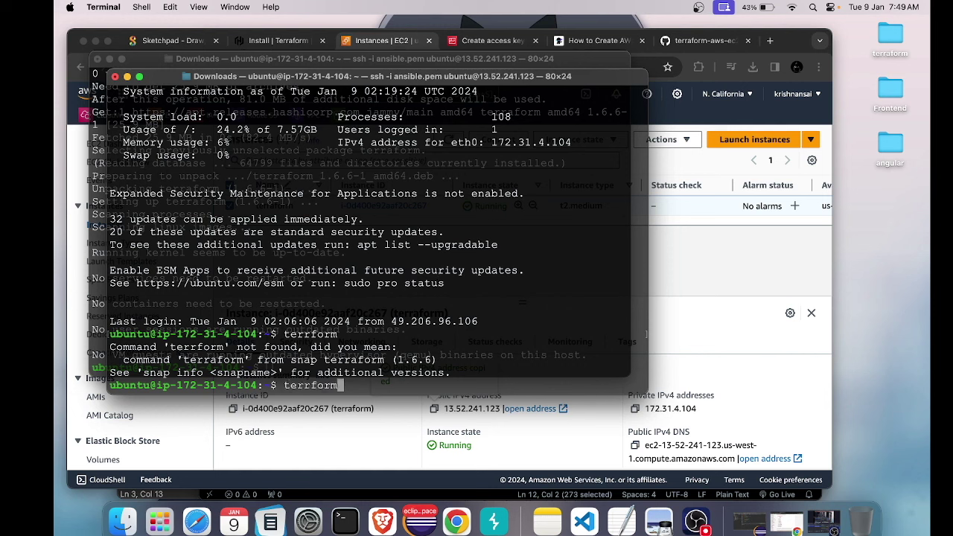
{"action": "key", "text": "BackSpace"}
{"action": "key", "text": "BackSpace"}
{"action": "key", "text": "BackSpace"}
{"action": "key", "text": "BackSpace"}
{"action": "key", "text": "BackSpace"}
{"action": "key", "text": "BackSpace"}
{"action": "key", "text": "BackSpace"}
{"action": "key", "text": "BackSpace"}
{"action": "left_click", "coordinate": [272, 61]}
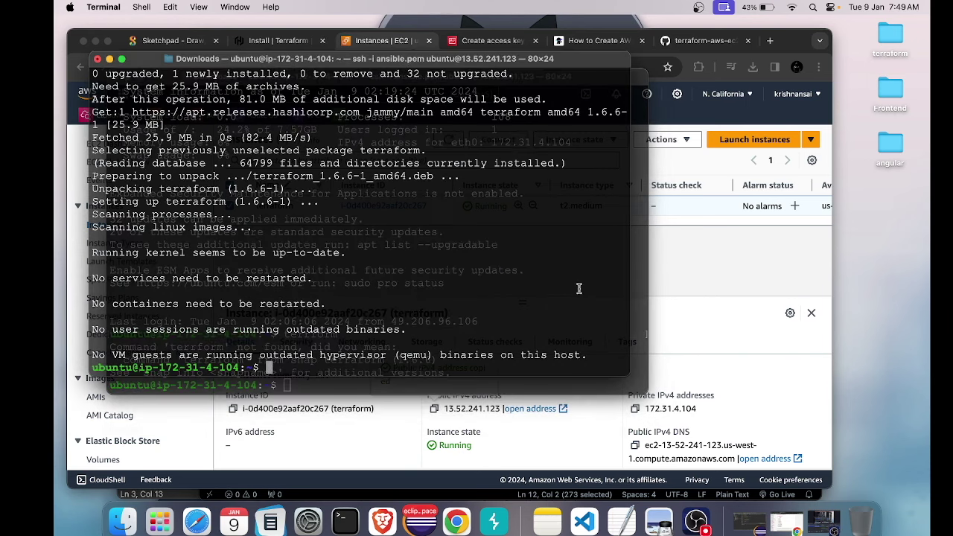
{"action": "left_click", "coordinate": [635, 303]}
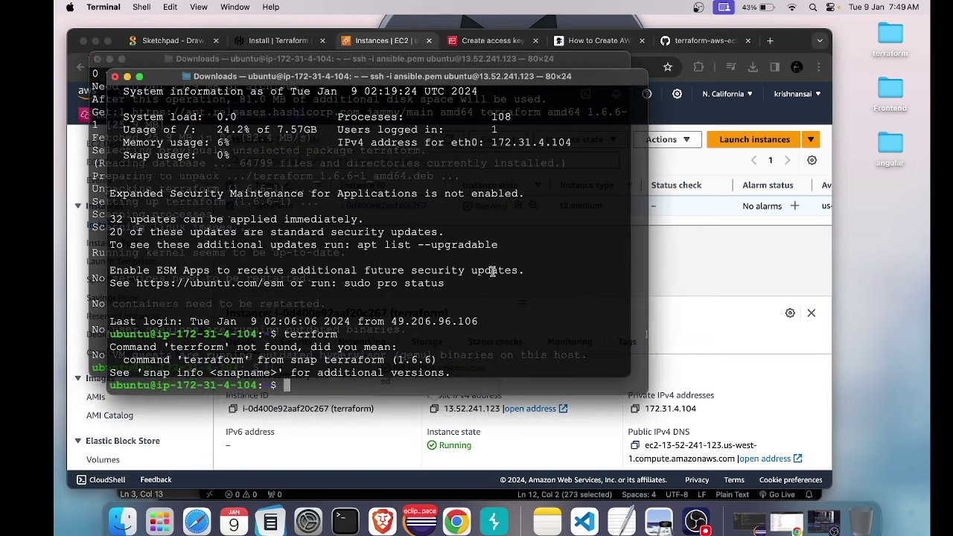
{"action": "key", "text": "Up"}
{"action": "key", "text": "Left"}
{"action": "key", "text": "Left"}
{"action": "key", "text": "Left"}
{"action": "key", "text": "Left"}
{"action": "type", "text": "a"}
{"action": "key", "text": "Return"}
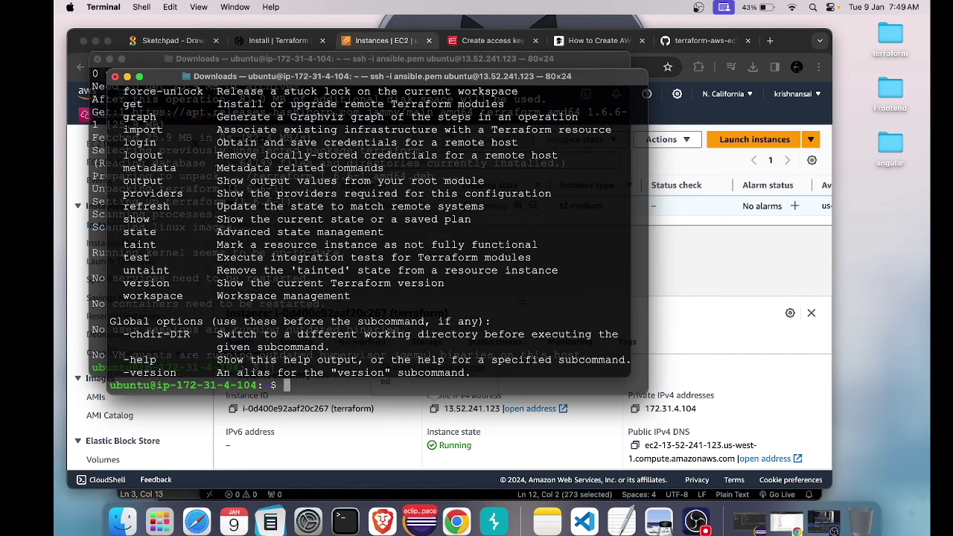
{"action": "scroll", "coordinate": [496, 233], "scroll_direction": "up", "scroll_amount": 2}
{"action": "scroll", "coordinate": [489, 216], "scroll_direction": "down", "scroll_amount": 2}
Step: List the home directory and create a folder named terraform
{"action": "type", "text": "ls"}
{"action": "key", "text": "Return"}
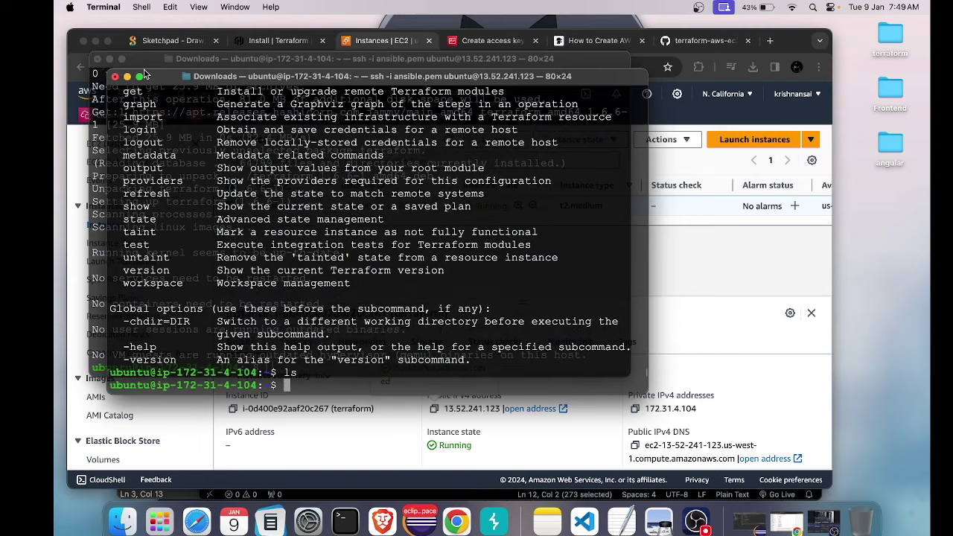
{"action": "left_click", "coordinate": [140, 76]}
{"action": "type", "text": "mkdir "}
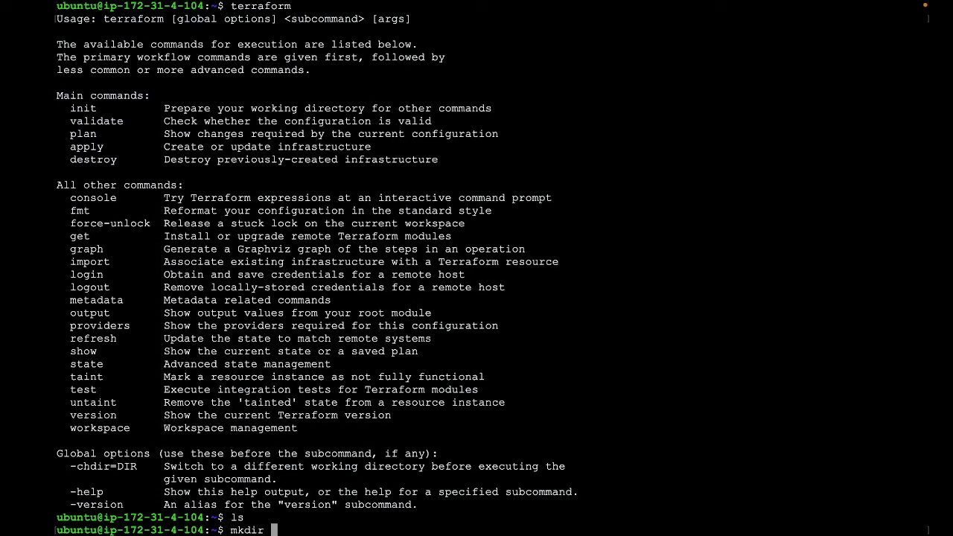
{"action": "type", "text": "terraform"}
{"action": "key", "text": "Return"}
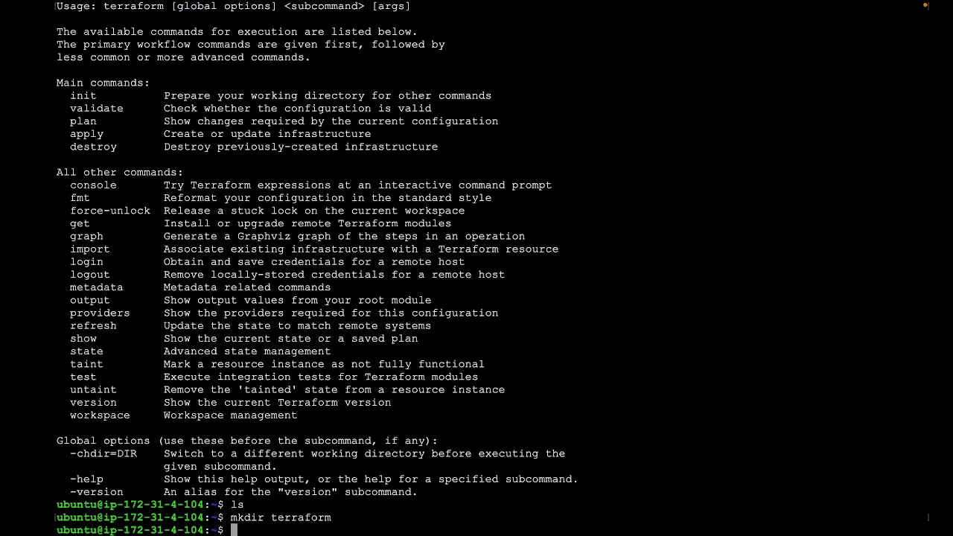
Step: Change into the new terraform folder
{"action": "type", "text": "cd te"}
{"action": "key", "text": "Tab"}
{"action": "type", "text": "\\"}
{"action": "key", "text": "BackSpace"}
{"action": "key", "text": "Return"}
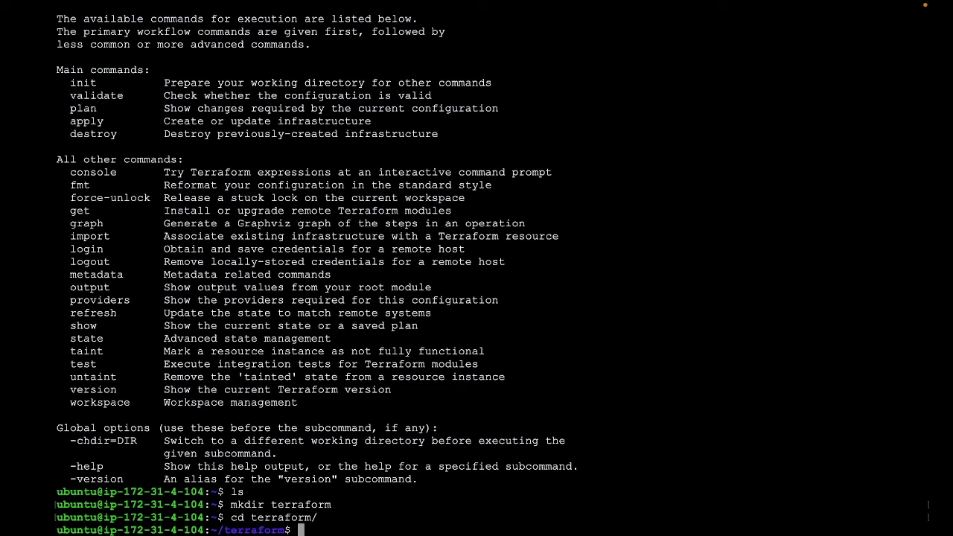
Step: Enter 'vi main.tf' at the prompt and leave terminal full screen
{"action": "type", "text": "vi "}
{"action": "type", "text": "terr"}
{"action": "type", "text": "a"}
{"action": "key", "text": "BackSpace"}
{"action": "key", "text": "BackSpace"}
{"action": "key", "text": "BackSpace"}
{"action": "key", "text": "BackSpace"}
{"action": "key", "text": "BackSpace"}
{"action": "type", "text": "main.tf"}
{"action": "mouse_move", "coordinate": [82, 4]}
{"action": "left_click", "coordinate": [88, 23]}
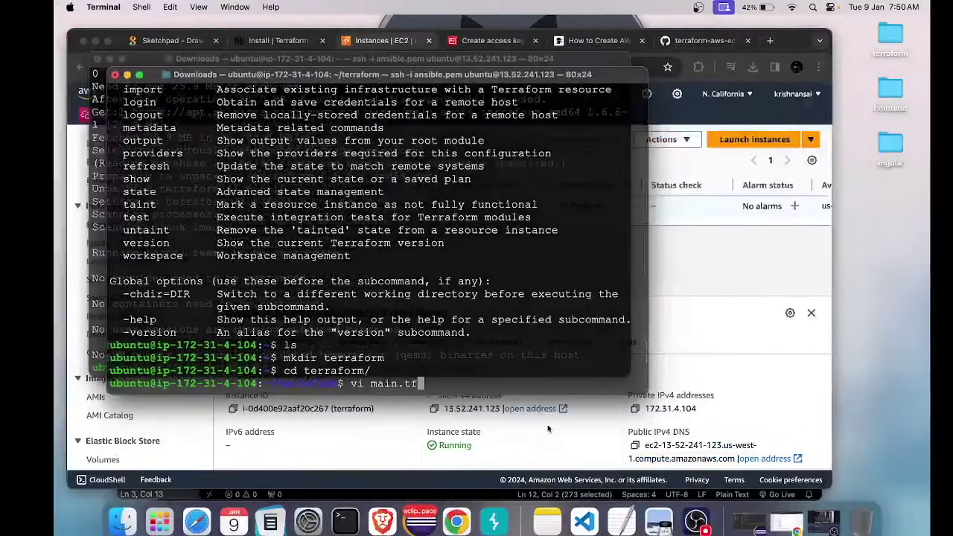
Step: In VS Code, select lines 2–12 of main.tf: the aws provider and two-instance my-testing resource
{"action": "left_click", "coordinate": [584, 519]}
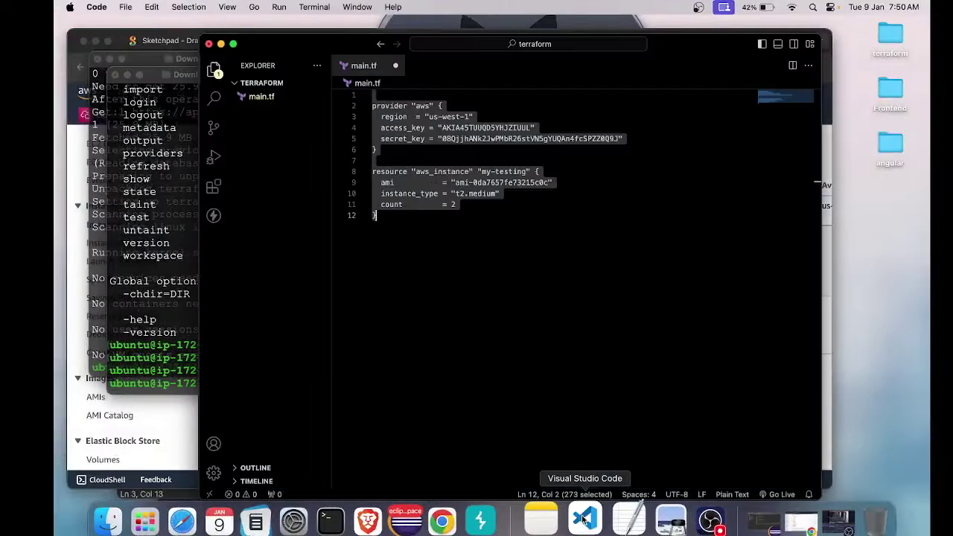
{"action": "left_click", "coordinate": [568, 302]}
{"action": "left_click_drag", "start_coordinate": [383, 216], "coordinate": [364, 104]}
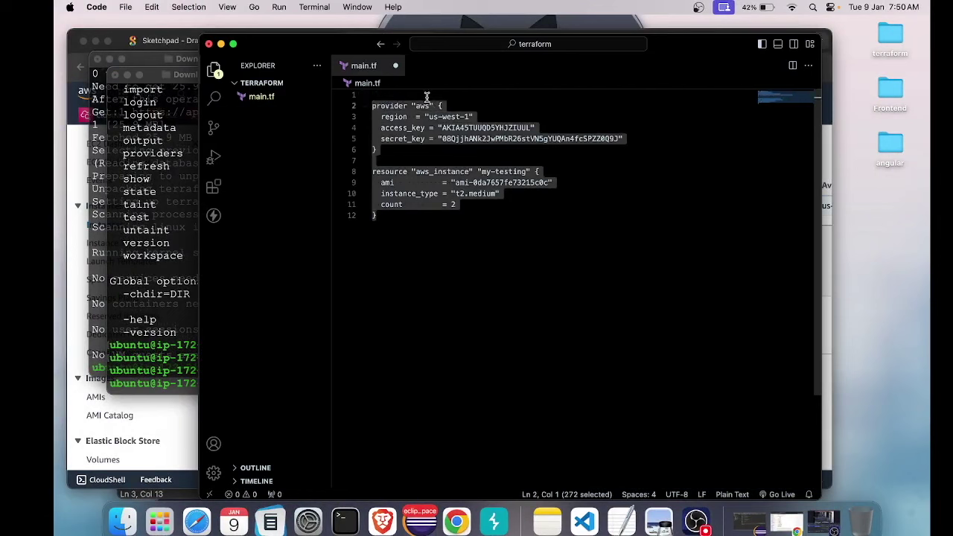
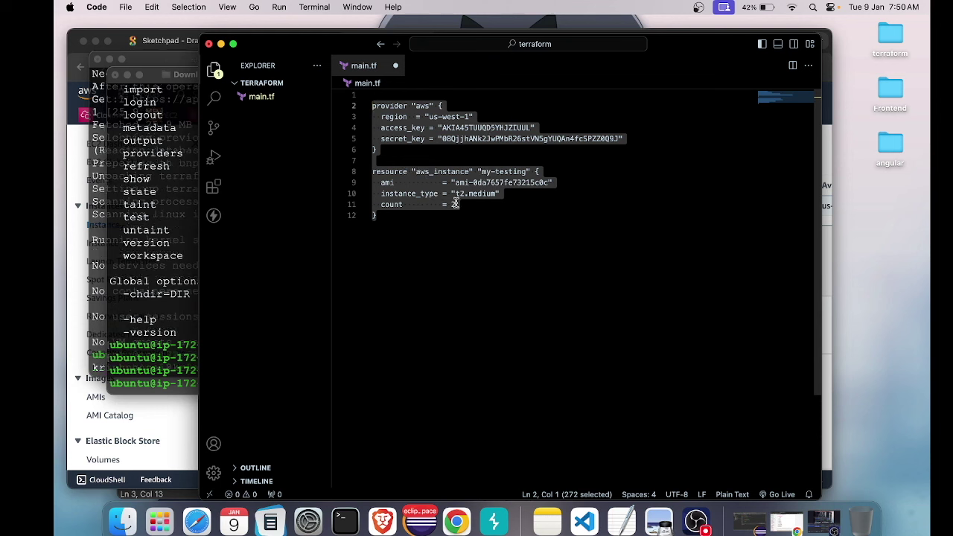
Step: Paste the AWS us-west-1 provider and two t2.medium my-testing instances into main.tf and save it
{"action": "left_click", "coordinate": [167, 243]}
{"action": "key", "text": "Return"}
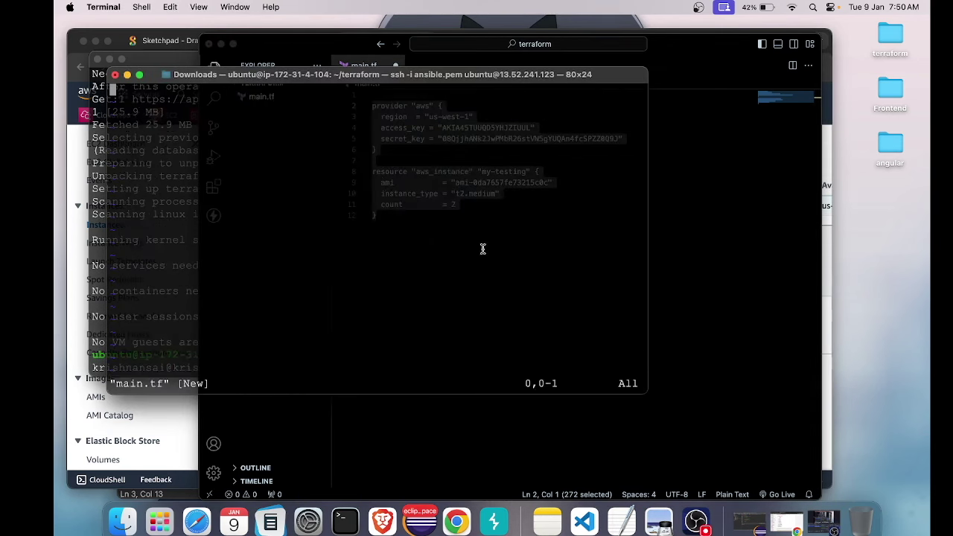
{"action": "key", "text": "i"}
{"action": "right_click", "coordinate": [471, 231]}
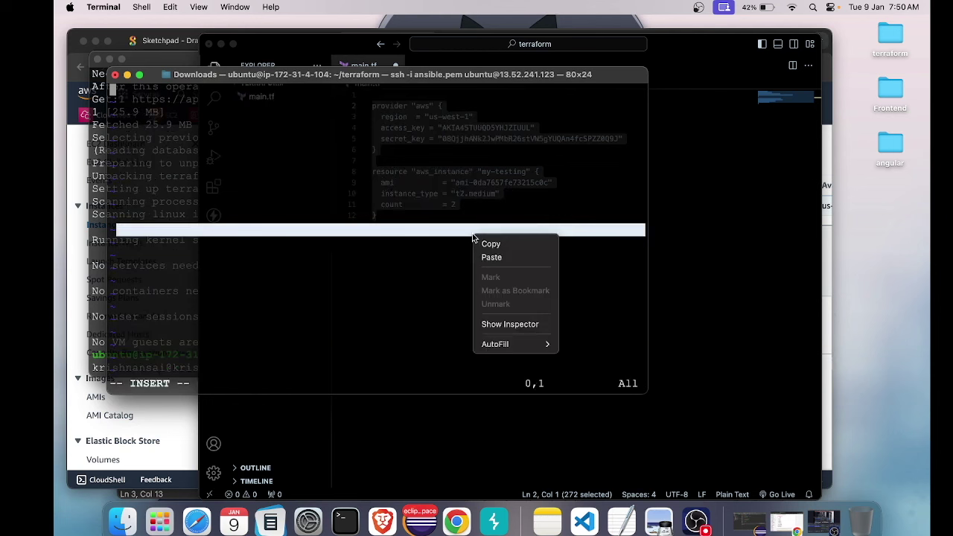
{"action": "left_click", "coordinate": [493, 253]}
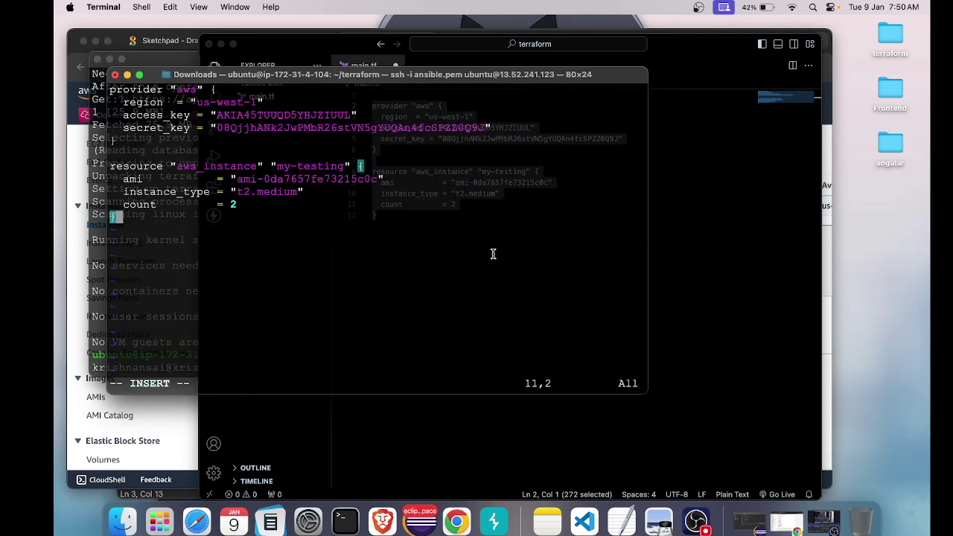
{"action": "key", "text": "Escape"}
{"action": "type", "text": ":wq"}
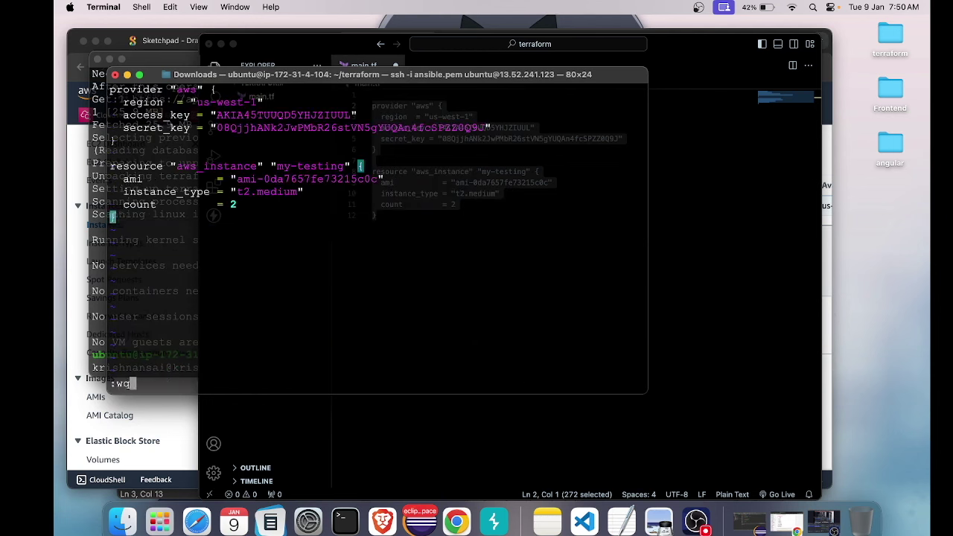
{"action": "key", "text": "Return"}
Step: List the terraform folder to confirm main.tf, and make the terminal full screen
{"action": "type", "text": "ls"}
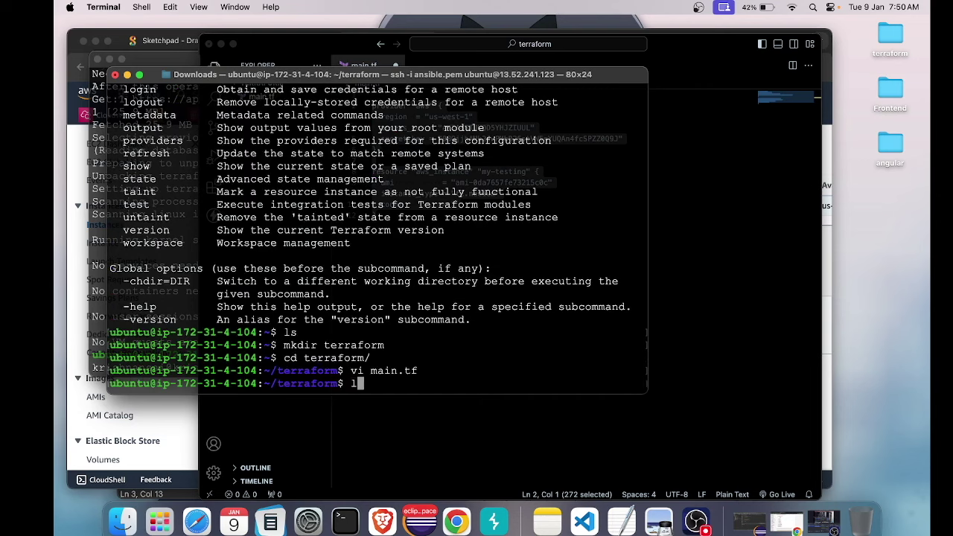
{"action": "key", "text": "Return"}
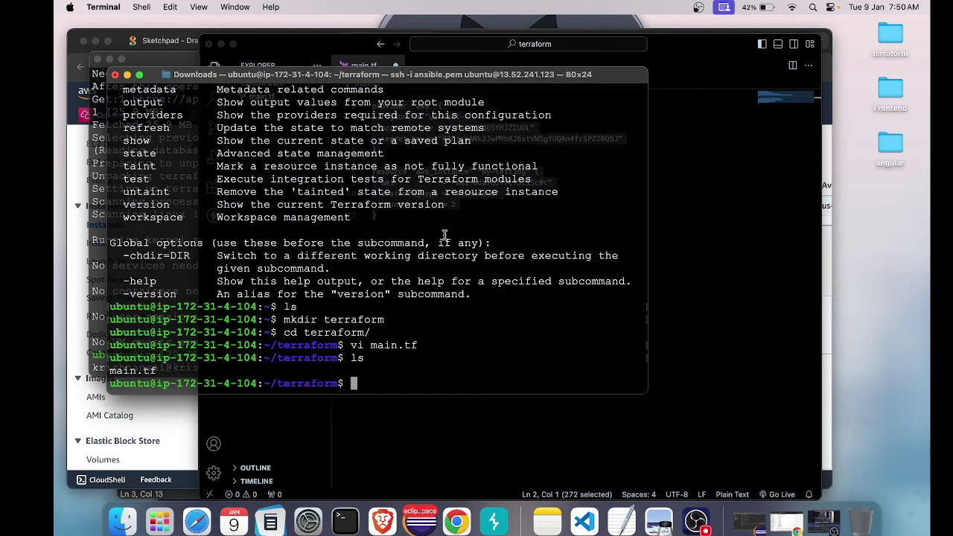
{"action": "left_click", "coordinate": [139, 73]}
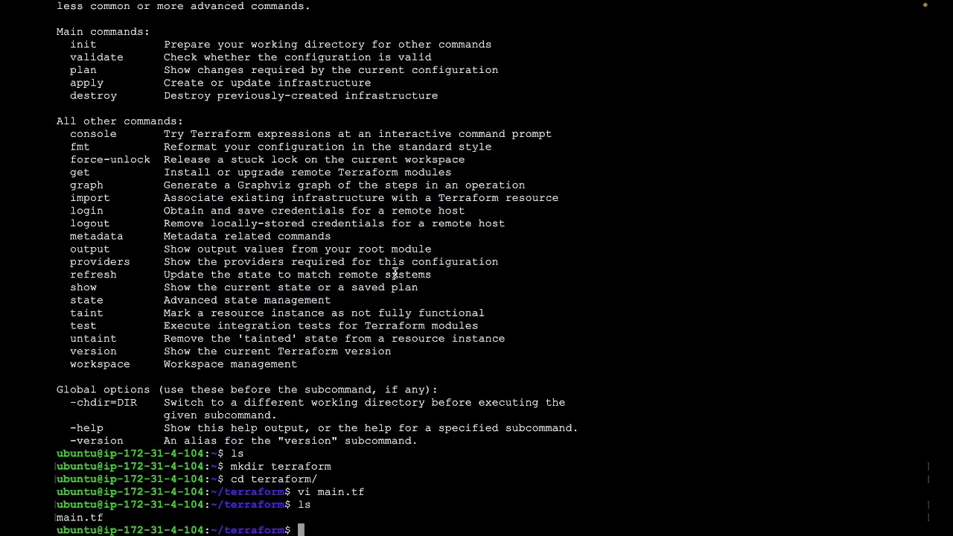
Step: Run terraform init to install the hashicorp/aws v5.31.0 provider, then list the folder contents
{"action": "type", "text": "terraform in"}
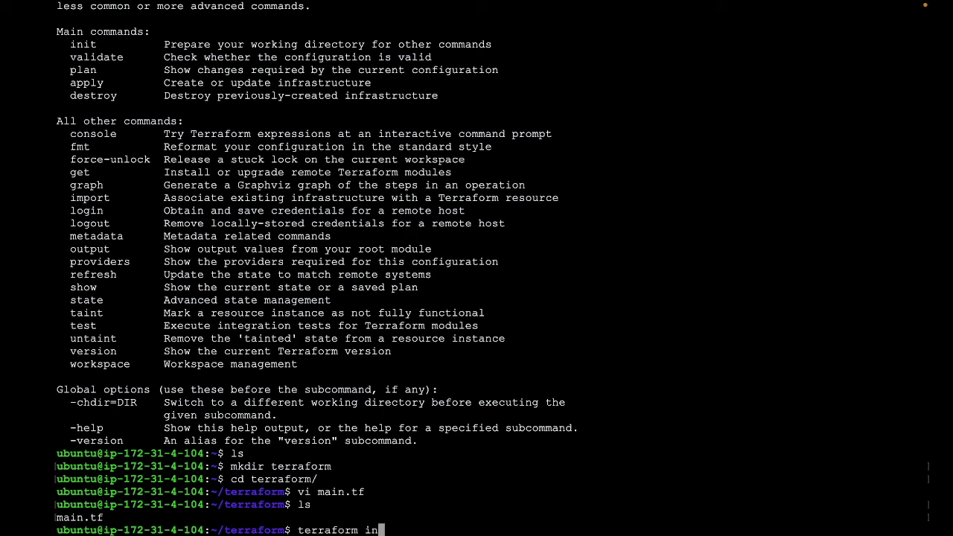
{"action": "type", "text": "it"}
{"action": "key", "text": "Return"}
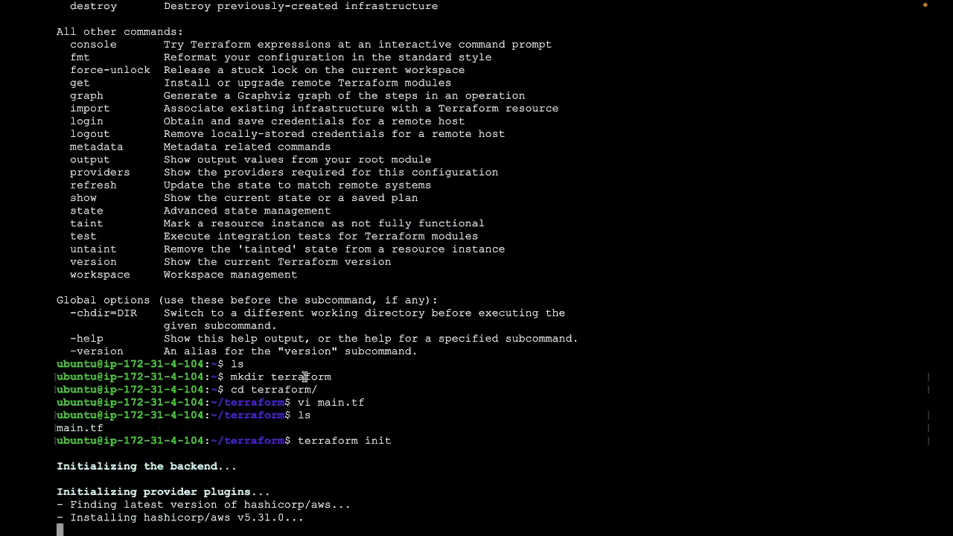
{"action": "left_click_drag", "start_coordinate": [211, 518], "coordinate": [231, 518]}
{"action": "left_click_drag", "start_coordinate": [183, 415], "coordinate": [314, 415]}
{"action": "left_click", "coordinate": [308, 415]}
{"action": "left_click_drag", "start_coordinate": [186, 415], "coordinate": [318, 415]}
{"action": "left_click", "coordinate": [317, 413]}
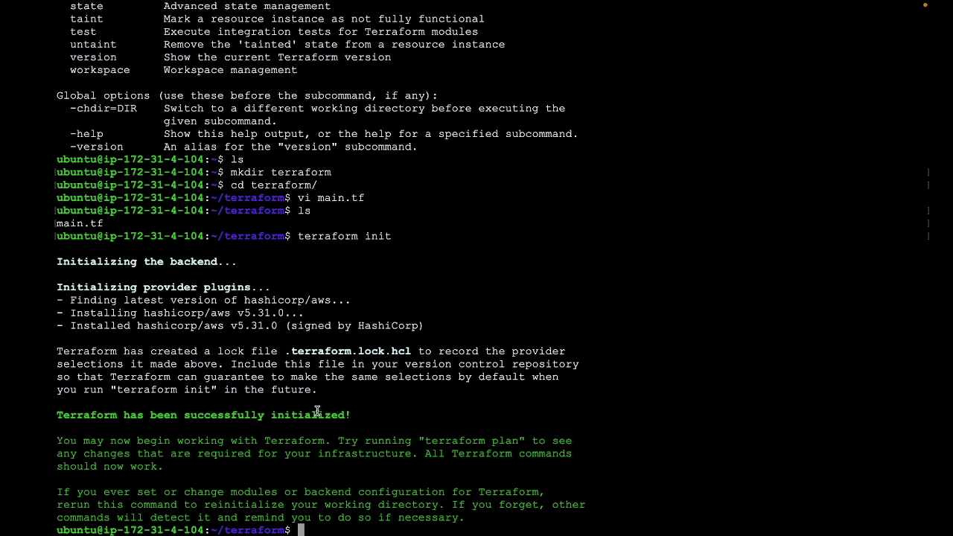
{"action": "type", "text": "ls"}
{"action": "key", "text": "Return"}
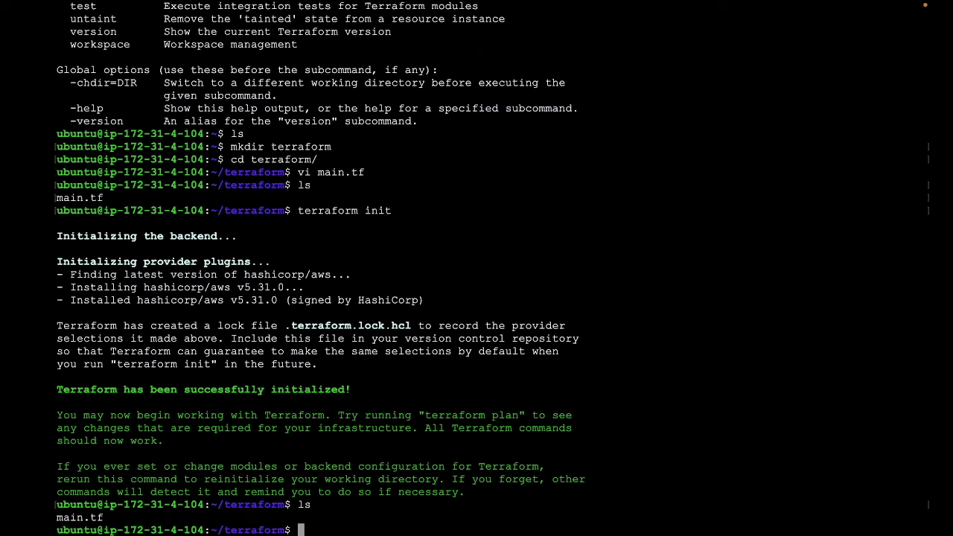
Step: List hidden files with ls -la, then enter the .terraform folder and list it
{"action": "type", "text": "ls -la"}
{"action": "key", "text": "Return"}
{"action": "left_click_drag", "start_coordinate": [359, 492], "coordinate": [422, 488]}
{"action": "type", "text": "cd ."}
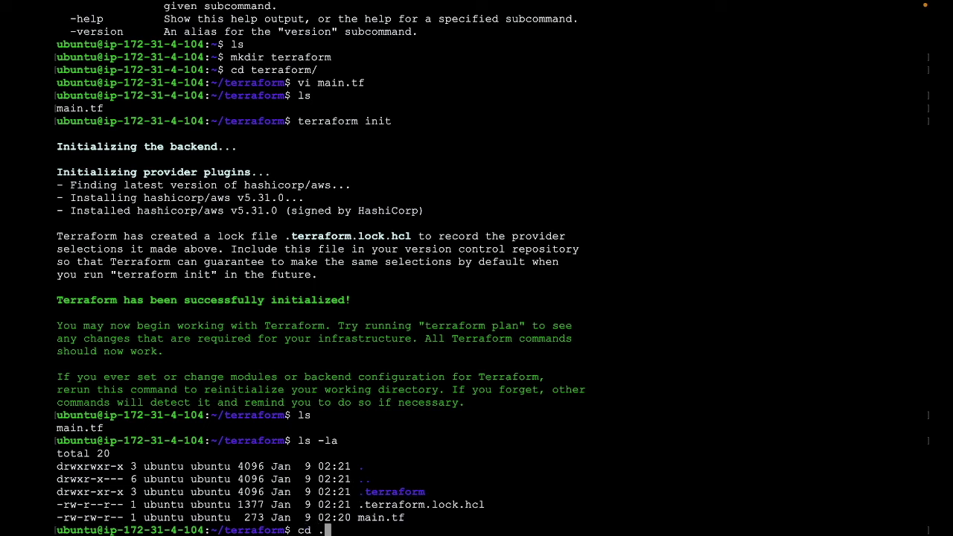
{"action": "key", "text": "Tab"}
{"action": "key", "text": "Return"}
{"action": "type", "text": "ls"}
{"action": "key", "text": "Return"}
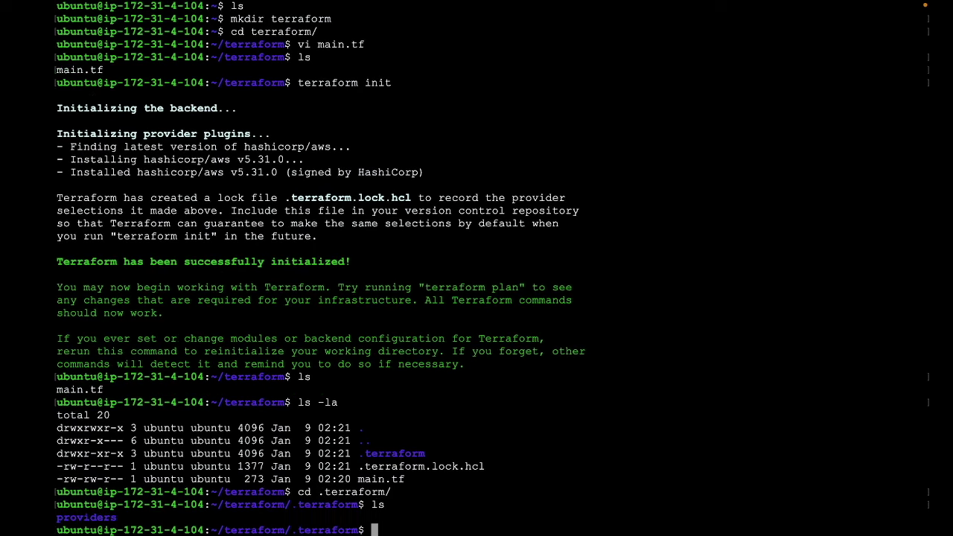
Step: Descend through providers, registry.terraform.io and hashicorp, listing each folder
{"action": "type", "text": "cd p"}
{"action": "key", "text": "Tab"}
{"action": "key", "text": "Return"}
{"action": "type", "text": "ls"}
{"action": "key", "text": "Return"}
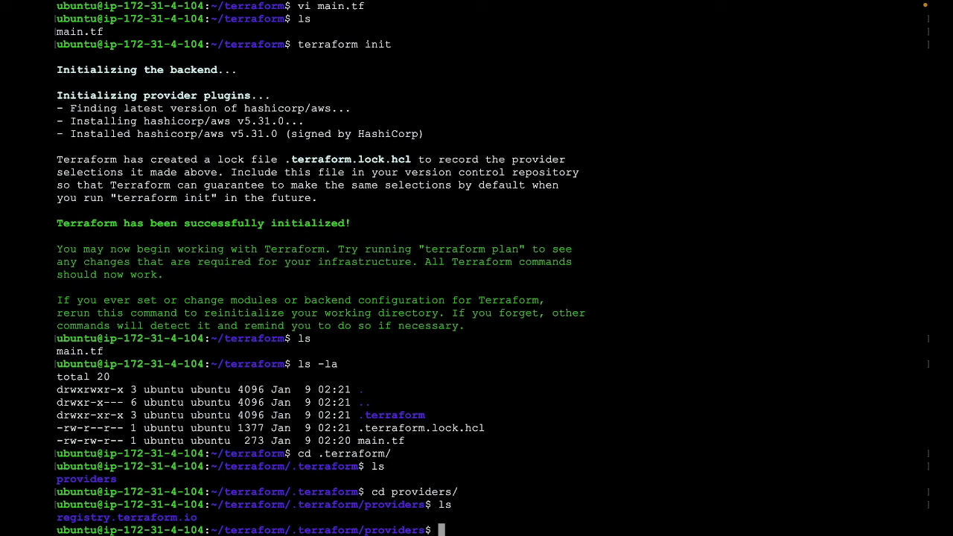
{"action": "type", "text": "cd r"}
{"action": "key", "text": "Tab"}
{"action": "key", "text": "Return"}
{"action": "type", "text": "ls"}
{"action": "key", "text": "Return"}
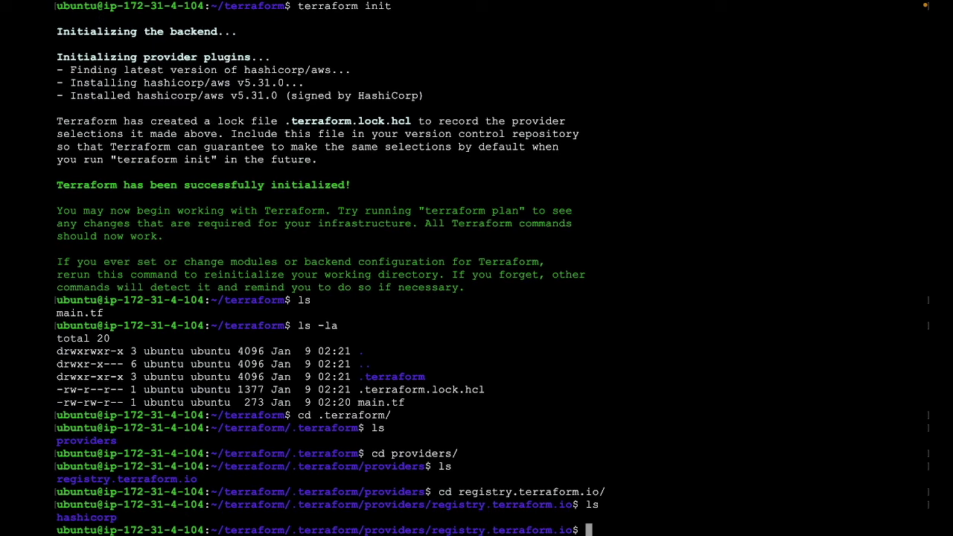
{"action": "type", "text": "cd h"}
{"action": "key", "text": "Tab"}
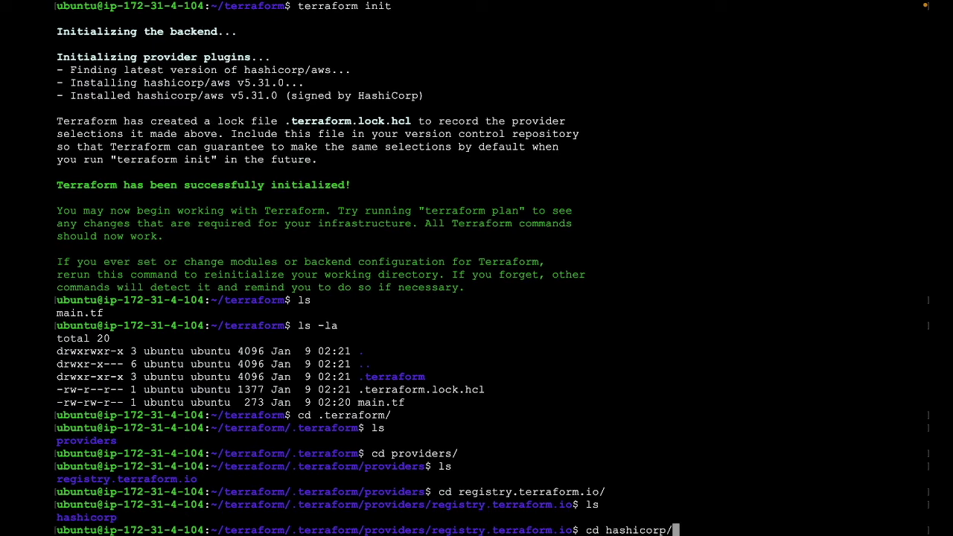
{"action": "key", "text": "Return"}
{"action": "type", "text": "ls"}
{"action": "key", "text": "Return"}
Step: Descend through aws, 5.31.0 and linux_amd64 to reveal the terraform-provider-aws_v5.31.0_x5 binary
{"action": "type", "text": "cd aws/"}
{"action": "key", "text": "Tab"}
{"action": "key", "text": "Return"}
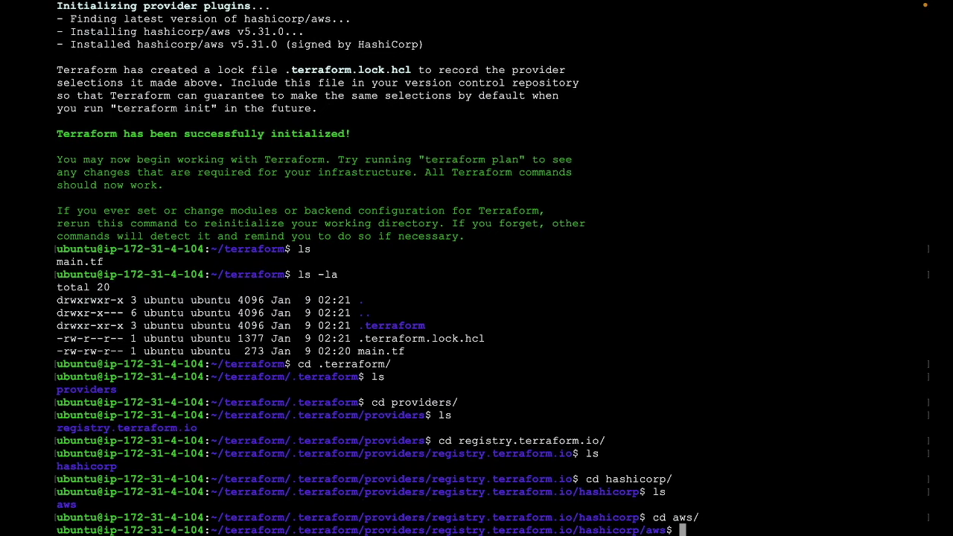
{"action": "type", "text": "ls"}
{"action": "key", "text": "Return"}
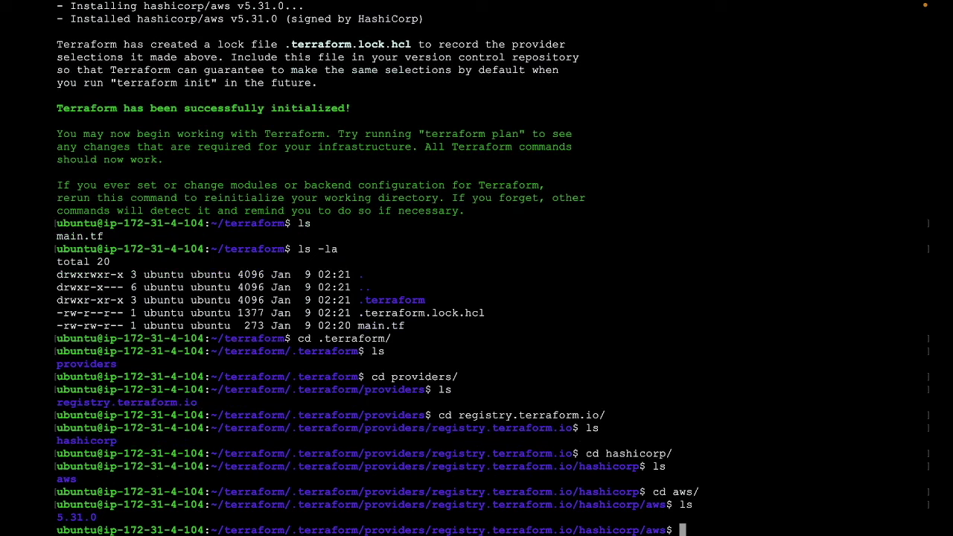
{"action": "type", "text": "cd 5"}
{"action": "key", "text": "Tab"}
{"action": "key", "text": "Return"}
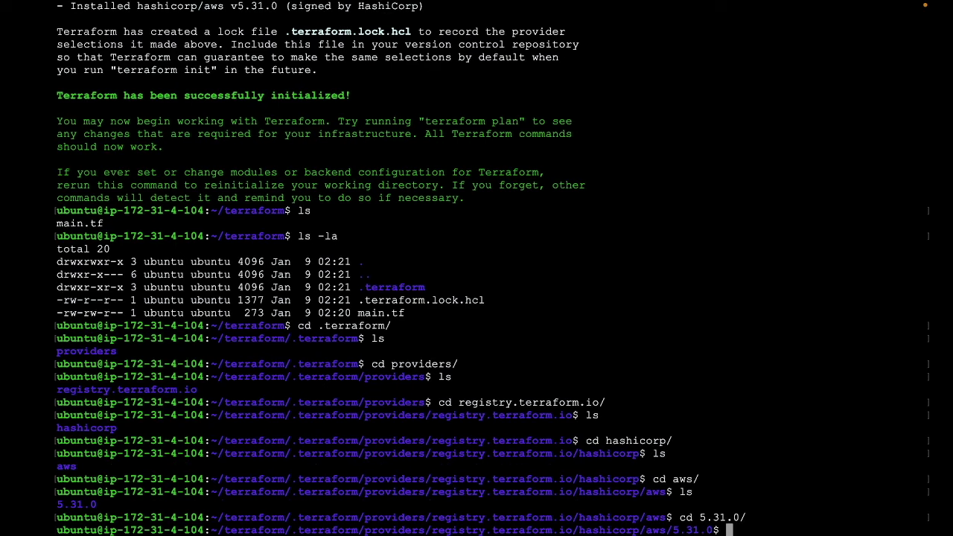
{"action": "type", "text": "ls"}
{"action": "key", "text": "Return"}
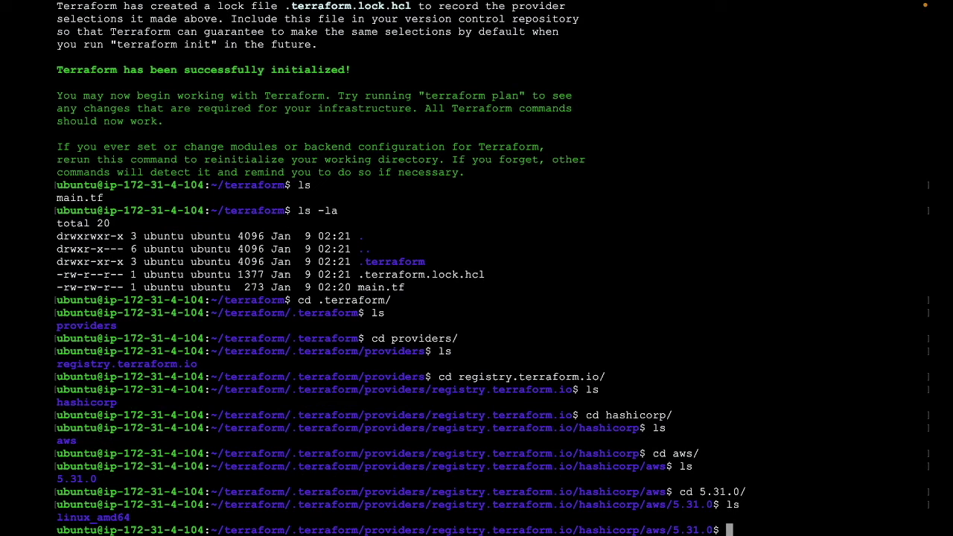
{"action": "type", "text": "cd l"}
{"action": "key", "text": "Tab"}
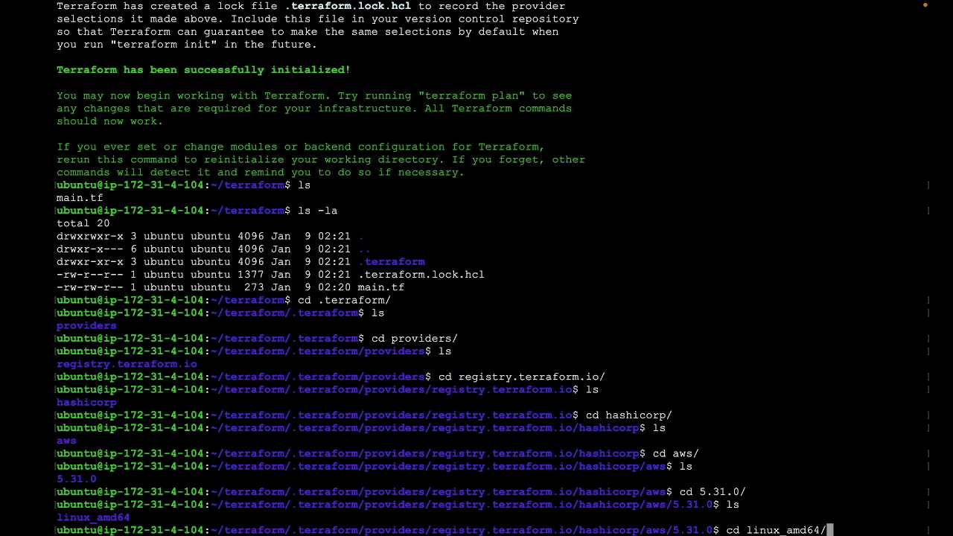
{"action": "key", "text": "Return"}
{"action": "type", "text": "ls"}
{"action": "key", "text": "Return"}
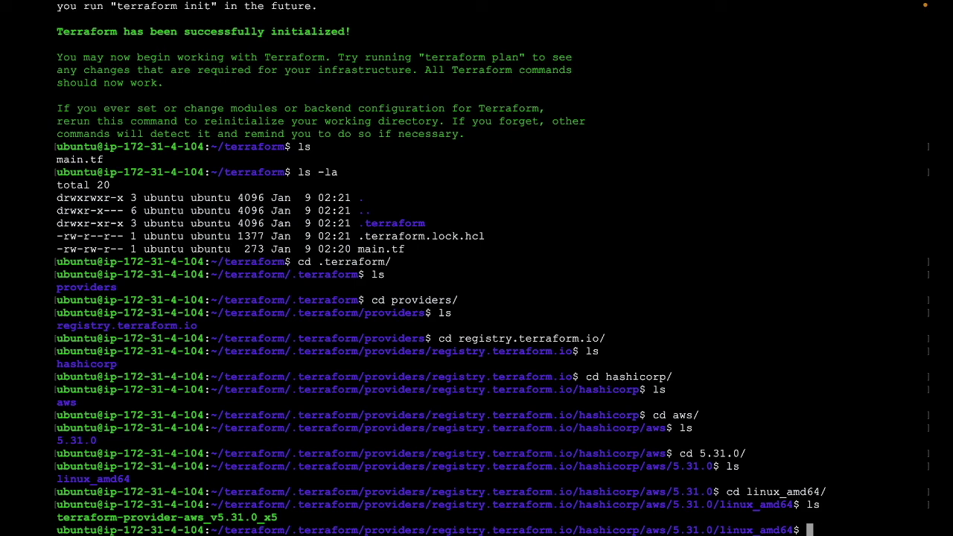
Step: Navigate back up to the ~/terraform project folder and list its contents
{"action": "type", "text": "cd ../../../../"}
{"action": "key", "text": "Return"}
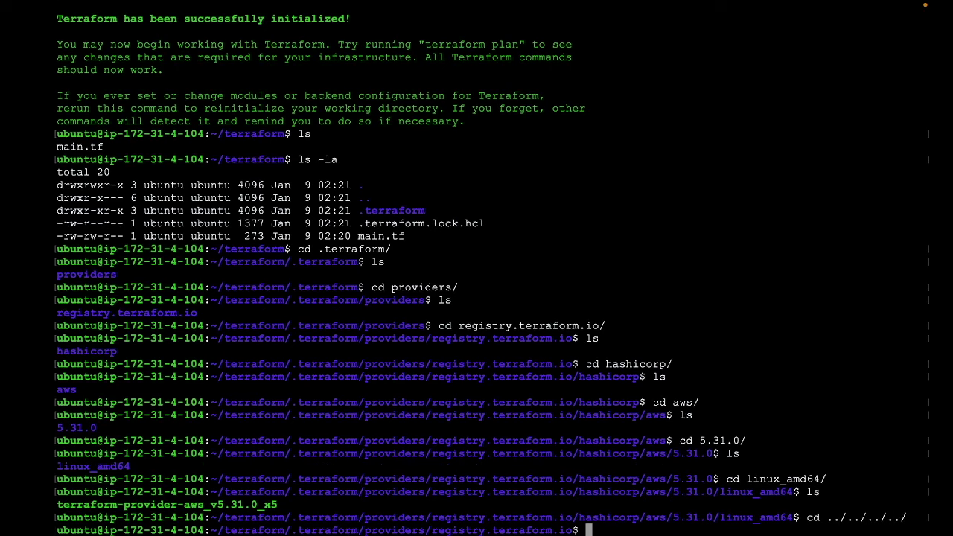
{"action": "type", "text": "cd ../."}
{"action": "type", "text": "."}
{"action": "type", "text": "/"}
{"action": "type", "text": ",,"}
{"action": "key", "text": "BackSpace"}
{"action": "key", "text": "BackSpace"}
{"action": "type", "text": "../"}
{"action": "key", "text": "Return"}
{"action": "type", "text": "ls"}
{"action": "key", "text": "Return"}
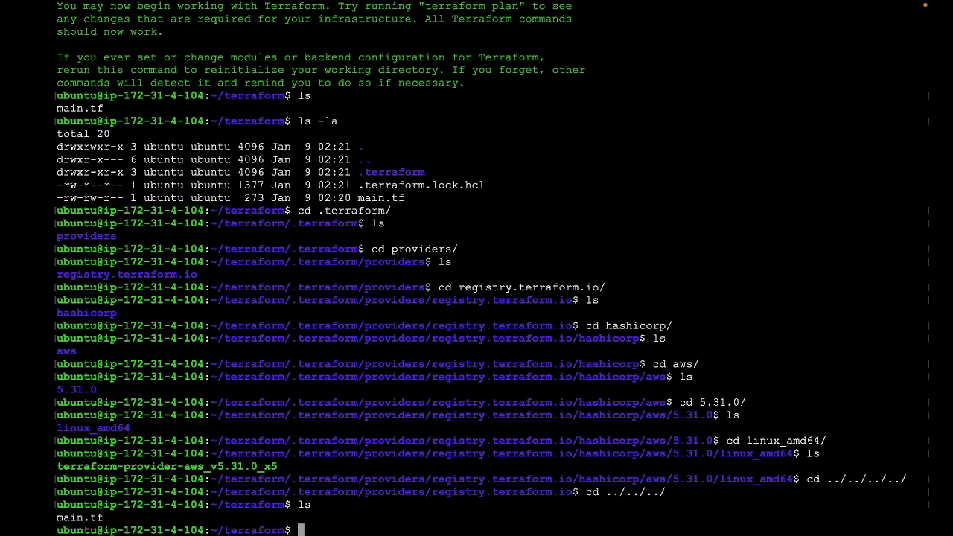
{"action": "key", "text": "Up"}
{"action": "key", "text": "Up"}
{"action": "key", "text": "Up"}
{"action": "key", "text": "Up"}
{"action": "key", "text": "Up"}
{"action": "key", "text": "Down"}
{"action": "key", "text": "Up"}
{"action": "key", "text": "Down"}
{"action": "key", "text": "Down"}
{"action": "key", "text": "Down"}
{"action": "key", "text": "Down"}
{"action": "type", "text": "terraform play"}
{"action": "key", "text": "BackSpace"}
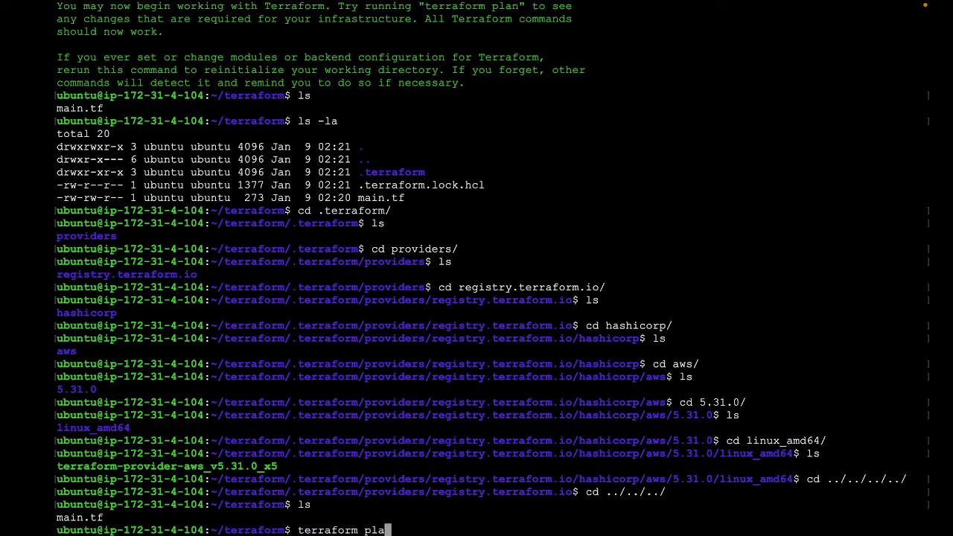
{"action": "type", "text": "n"}
{"action": "key", "text": "Return"}
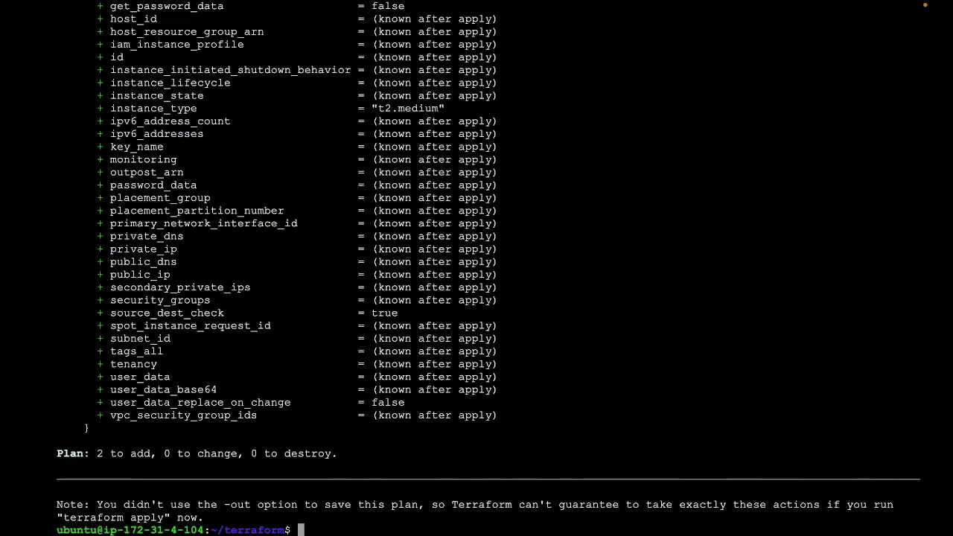
{"action": "left_click_drag", "start_coordinate": [96, 453], "coordinate": [165, 453]}
{"action": "left_click", "coordinate": [157, 453]}
{"action": "left_click_drag", "start_coordinate": [94, 452], "coordinate": [163, 453]}
{"action": "left_click", "coordinate": [161, 453]}
{"action": "scroll", "coordinate": [161, 453], "scroll_direction": "up", "scroll_amount": 15}
{"action": "scroll", "coordinate": [160, 453], "scroll_direction": "down", "scroll_amount": 3}
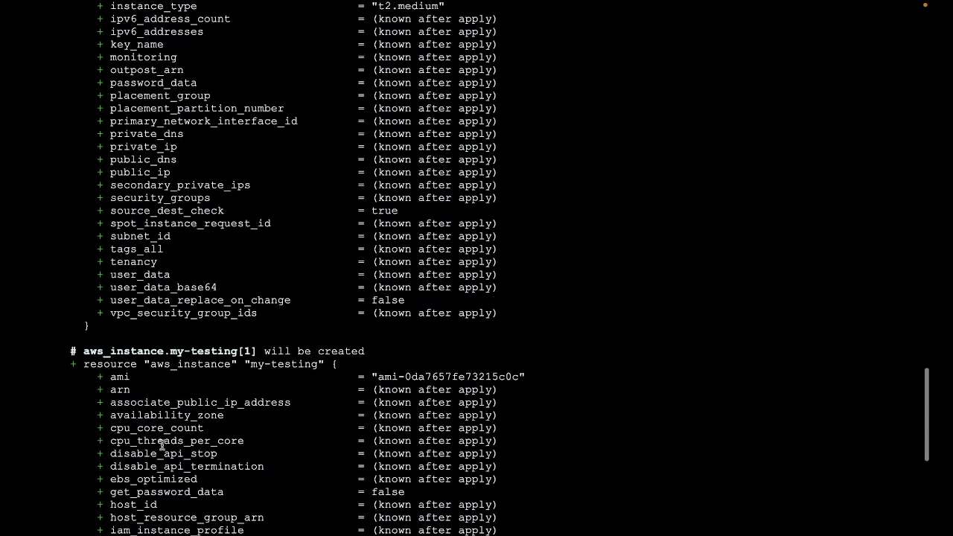
{"action": "left_click_drag", "start_coordinate": [252, 362], "coordinate": [315, 364]}
{"action": "left_click", "coordinate": [314, 364]}
{"action": "scroll", "coordinate": [314, 364], "scroll_direction": "down", "scroll_amount": 3}
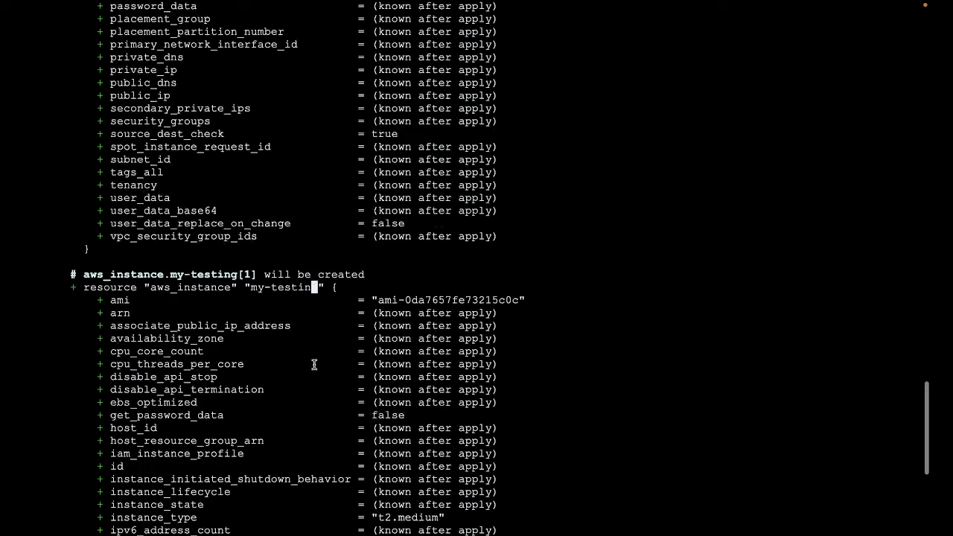
{"action": "left_click_drag", "start_coordinate": [111, 289], "coordinate": [129, 290]}
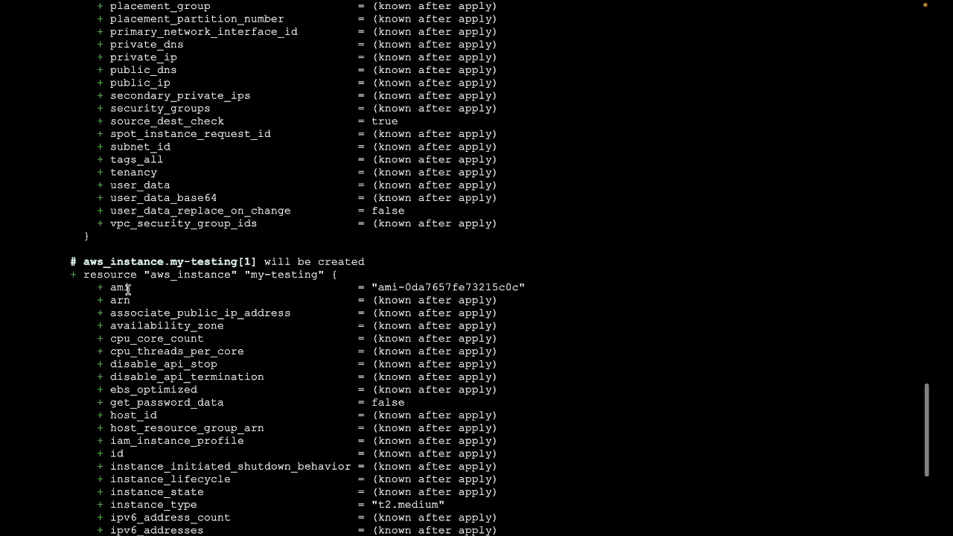
{"action": "scroll", "coordinate": [125, 288], "scroll_direction": "down", "scroll_amount": 5}
{"action": "left_click_drag", "start_coordinate": [112, 119], "coordinate": [237, 359]}
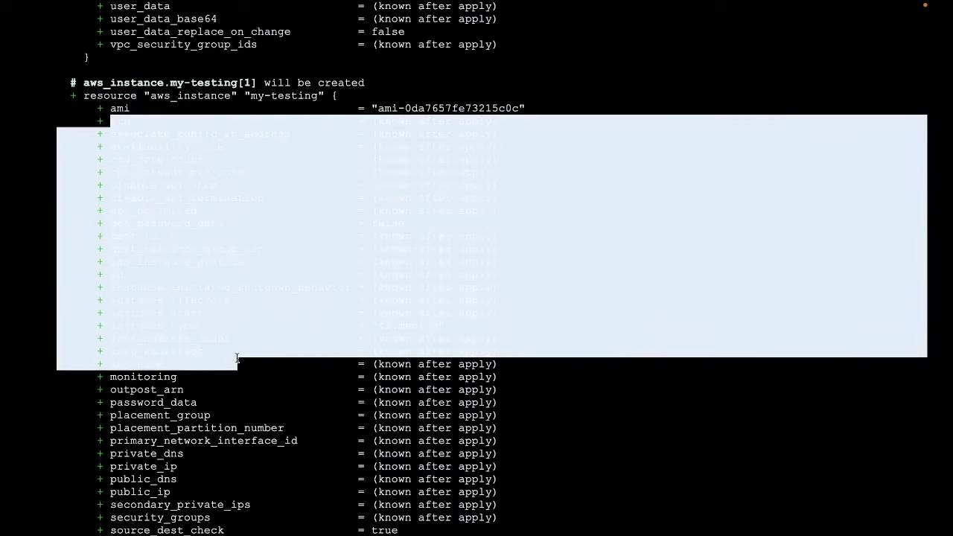
{"action": "left_click", "coordinate": [237, 359]}
{"action": "scroll", "coordinate": [237, 359], "scroll_direction": "down", "scroll_amount": 3}
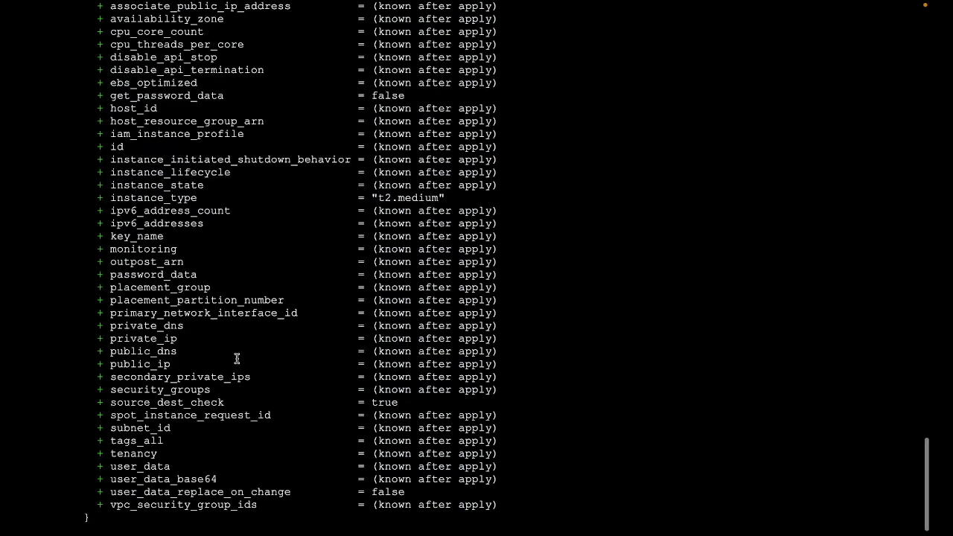
{"action": "scroll", "coordinate": [236, 359], "scroll_direction": "up", "scroll_amount": 10}
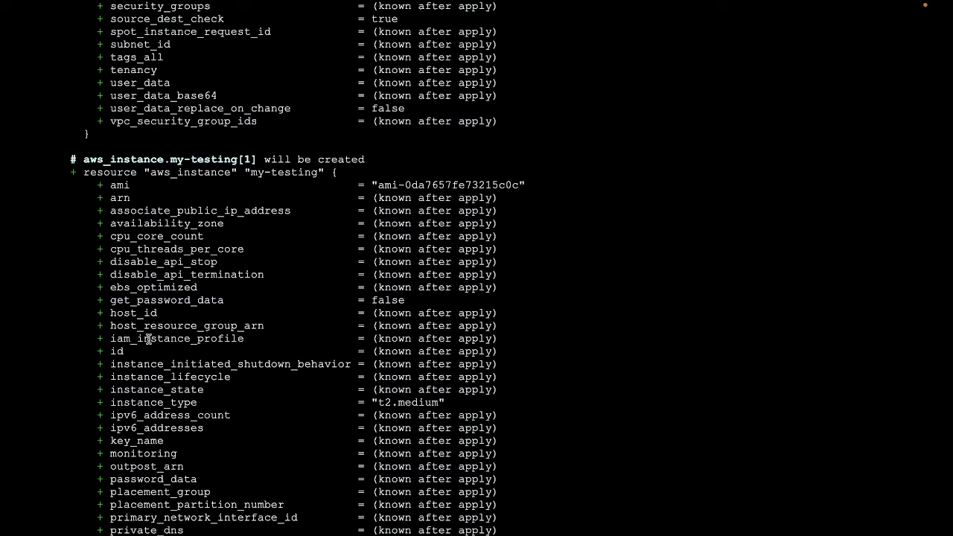
{"action": "scroll", "coordinate": [149, 339], "scroll_direction": "down", "scroll_amount": 2}
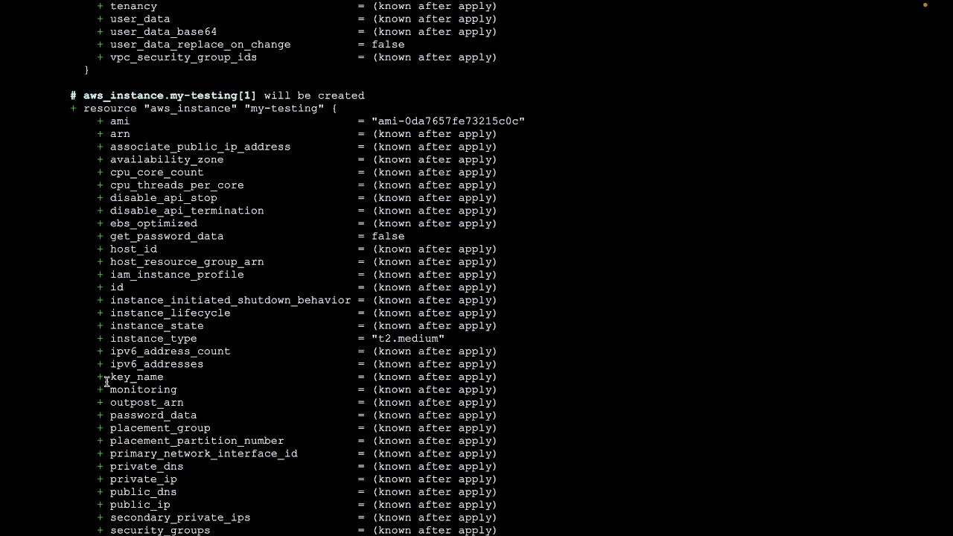
{"action": "scroll", "coordinate": [106, 382], "scroll_direction": "up", "scroll_amount": 7}
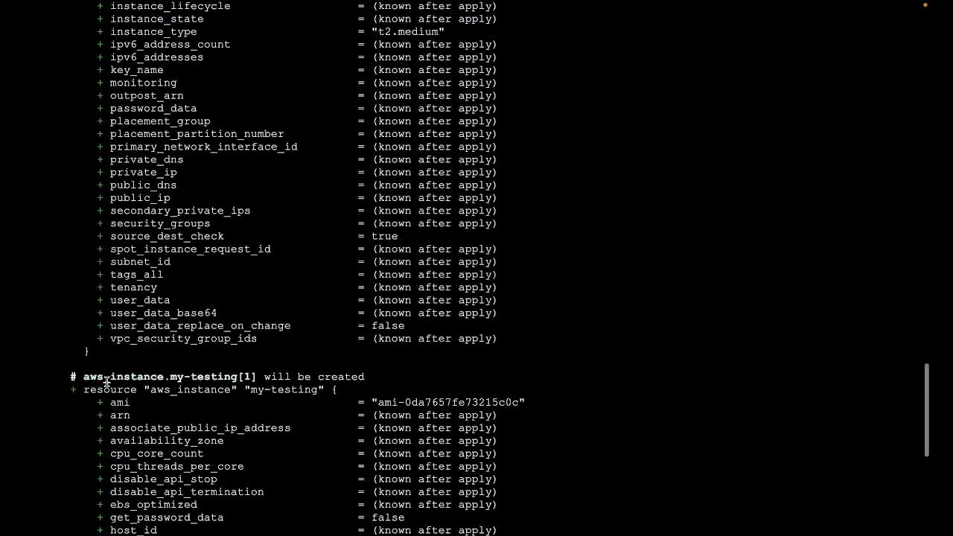
{"action": "scroll", "coordinate": [106, 382], "scroll_direction": "up", "scroll_amount": 3}
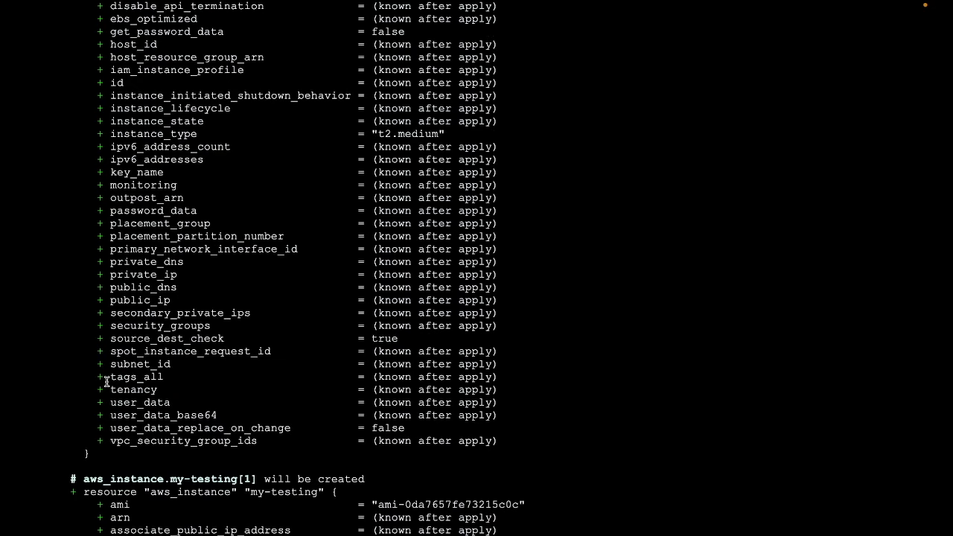
{"action": "scroll", "coordinate": [106, 382], "scroll_direction": "down", "scroll_amount": 20}
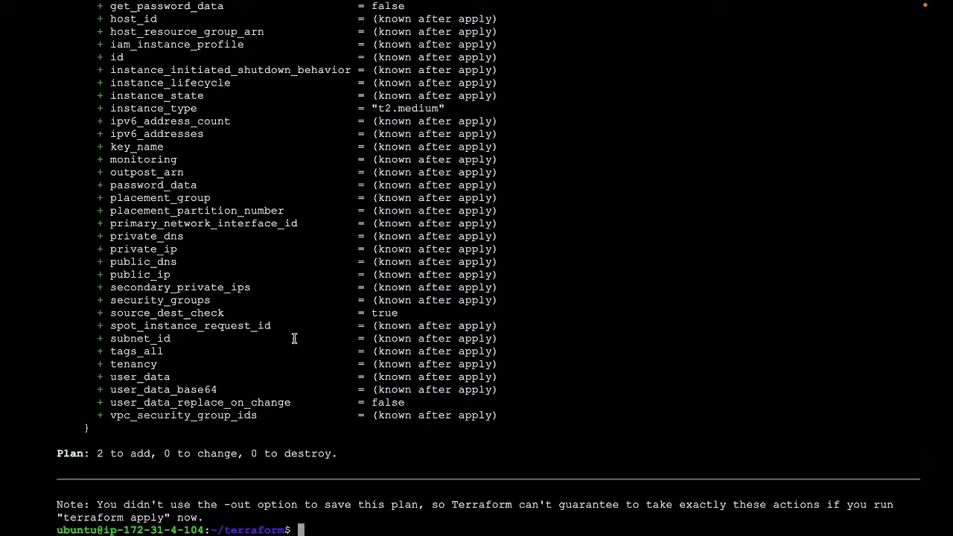
{"action": "scroll", "coordinate": [169, 343], "scroll_direction": "up", "scroll_amount": 15}
{"action": "scroll", "coordinate": [168, 313], "scroll_direction": "down", "scroll_amount": 10}
{"action": "scroll", "coordinate": [168, 298], "scroll_direction": "down", "scroll_amount": 2}
{"action": "scroll", "coordinate": [168, 283], "scroll_direction": "up", "scroll_amount": 5}
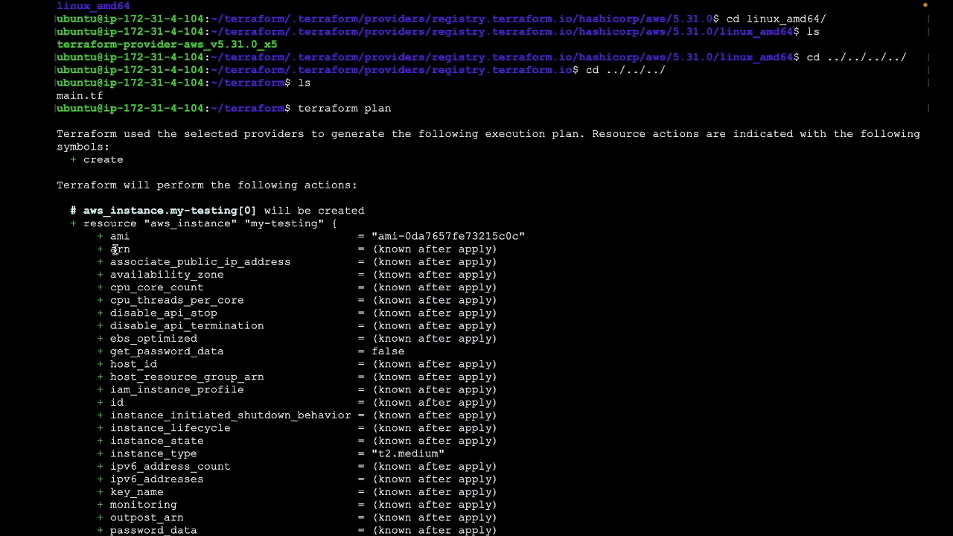
{"action": "left_click_drag", "start_coordinate": [73, 210], "coordinate": [191, 223]}
{"action": "left_click", "coordinate": [190, 218]}
{"action": "scroll", "coordinate": [190, 218], "scroll_direction": "down", "scroll_amount": 15}
Step: Refresh the EC2 Instances list in Chrome, then return to the terminal plan output in full screen
{"action": "mouse_move", "coordinate": [86, 4]}
{"action": "left_click", "coordinate": [86, 26]}
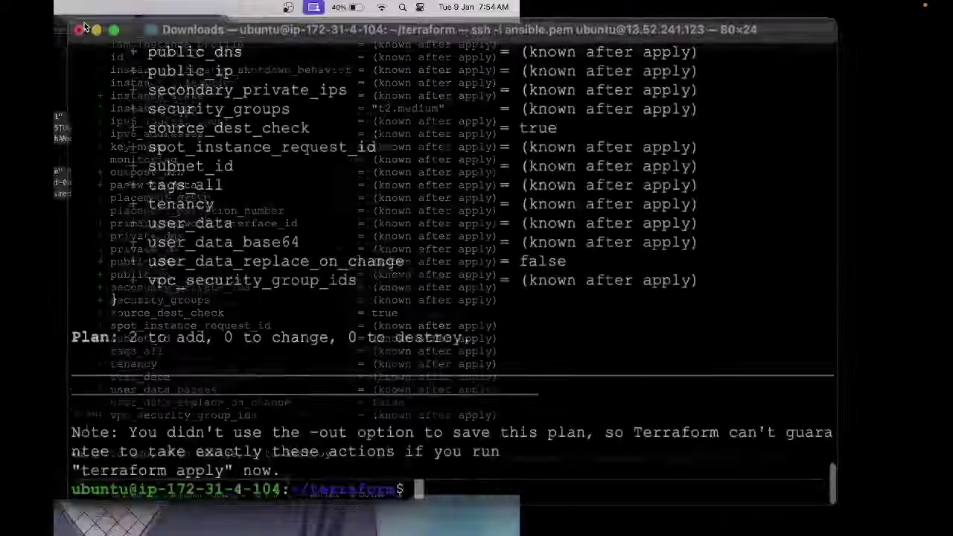
{"action": "left_click", "coordinate": [169, 396]}
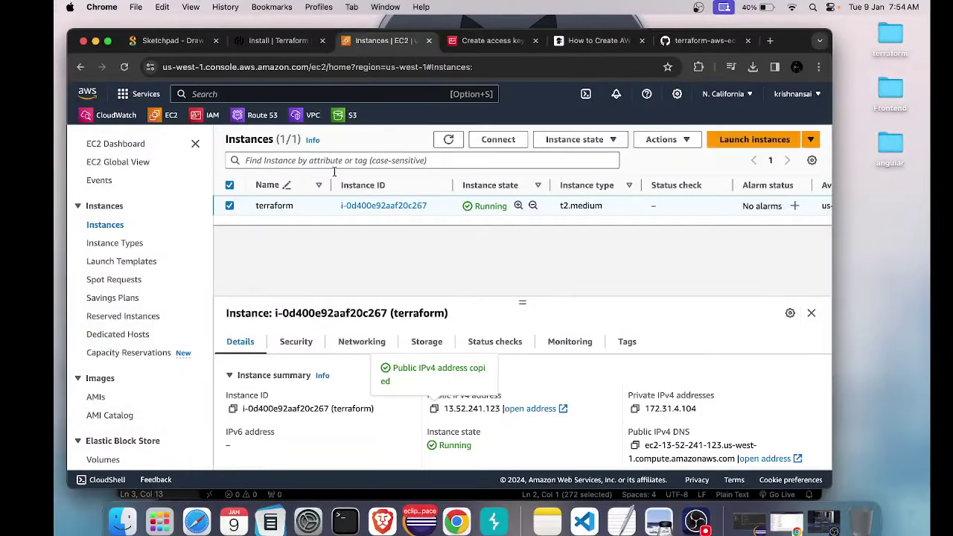
{"action": "left_click", "coordinate": [449, 140]}
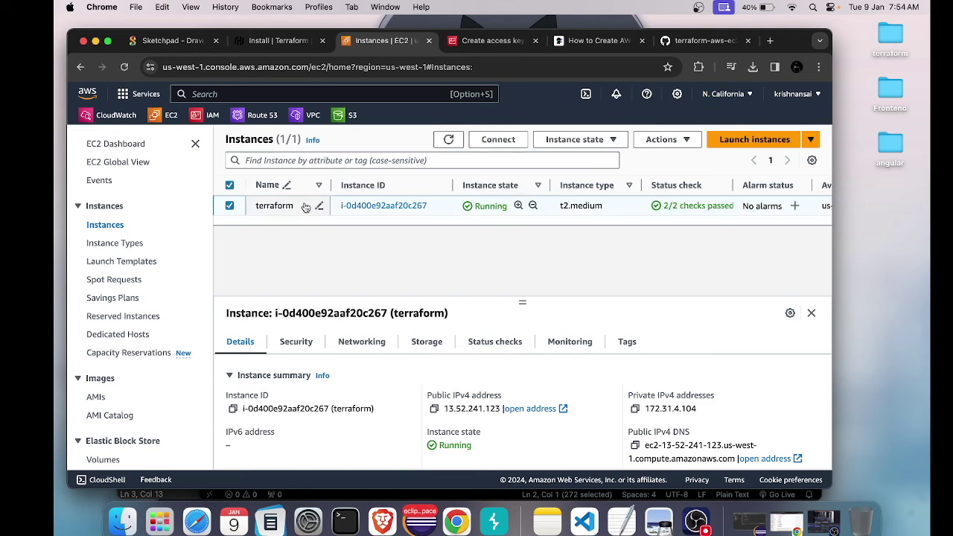
{"action": "left_click", "coordinate": [344, 522]}
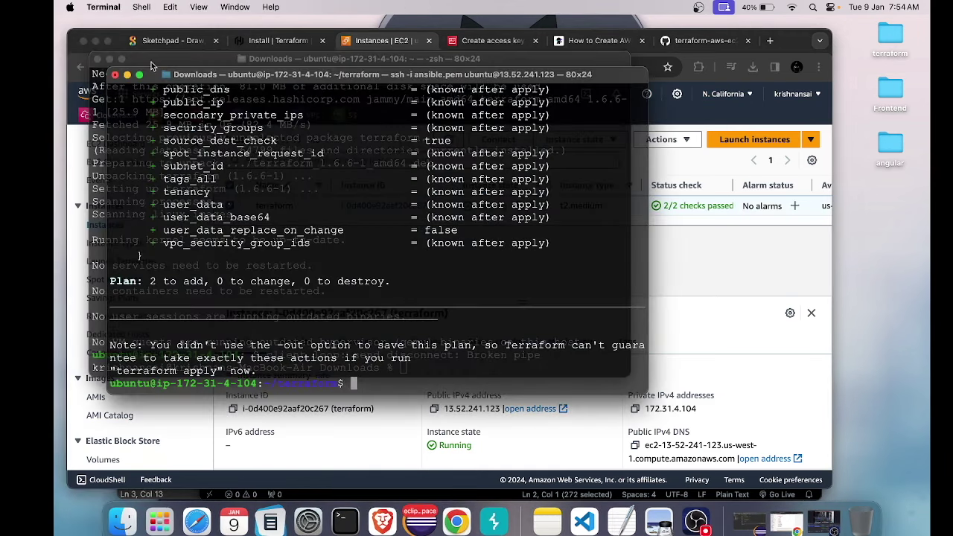
{"action": "left_click", "coordinate": [139, 74]}
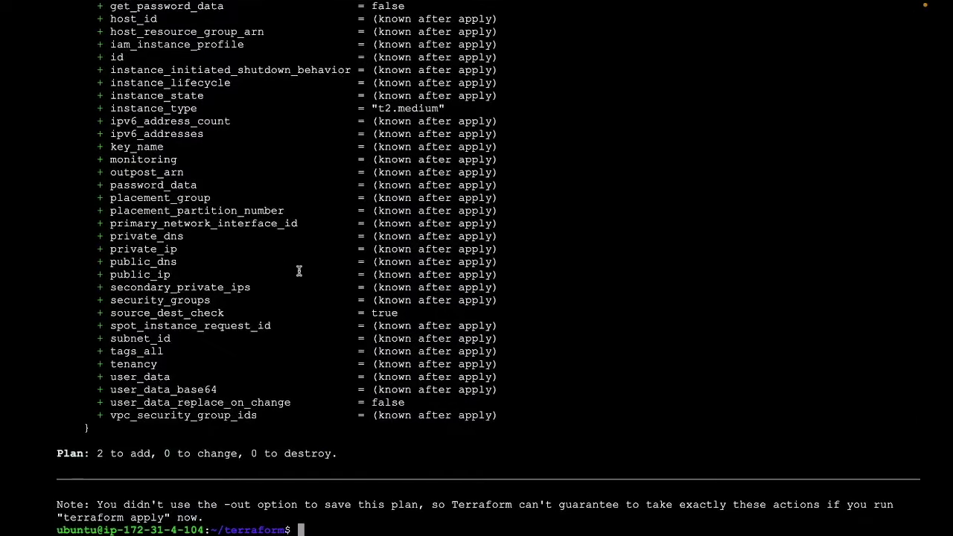
Step: Run terraform apply and confirm with yes to create the two t2.medium instances
{"action": "key", "text": "Up"}
{"action": "key", "text": "BackSpace"}
{"action": "key", "text": "BackSpace"}
{"action": "key", "text": "BackSpace"}
{"action": "key", "text": "BackSpace"}
{"action": "type", "text": "apply"}
{"action": "key", "text": "Return"}
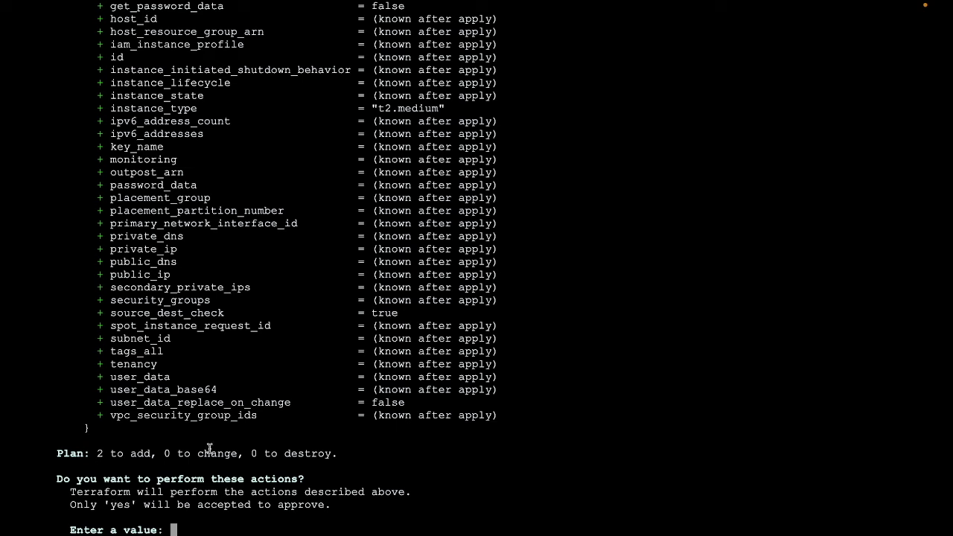
{"action": "type", "text": "yes"}
{"action": "key", "text": "Return"}
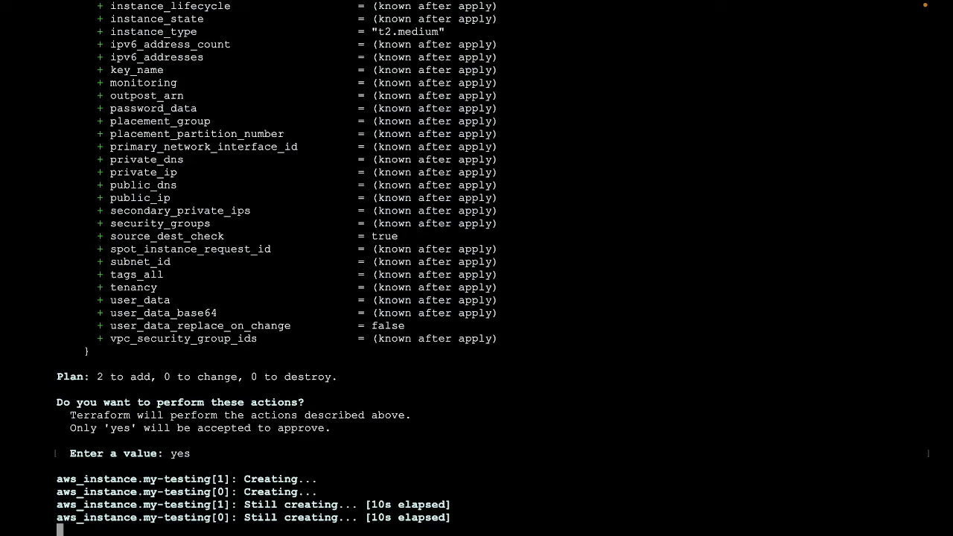
Step: Refresh the EC2 Instances list in Chrome to see the two new instances
{"action": "scroll", "coordinate": [274, 262], "scroll_direction": "up", "scroll_amount": 7}
{"action": "scroll", "coordinate": [274, 263], "scroll_direction": "down", "scroll_amount": 7}
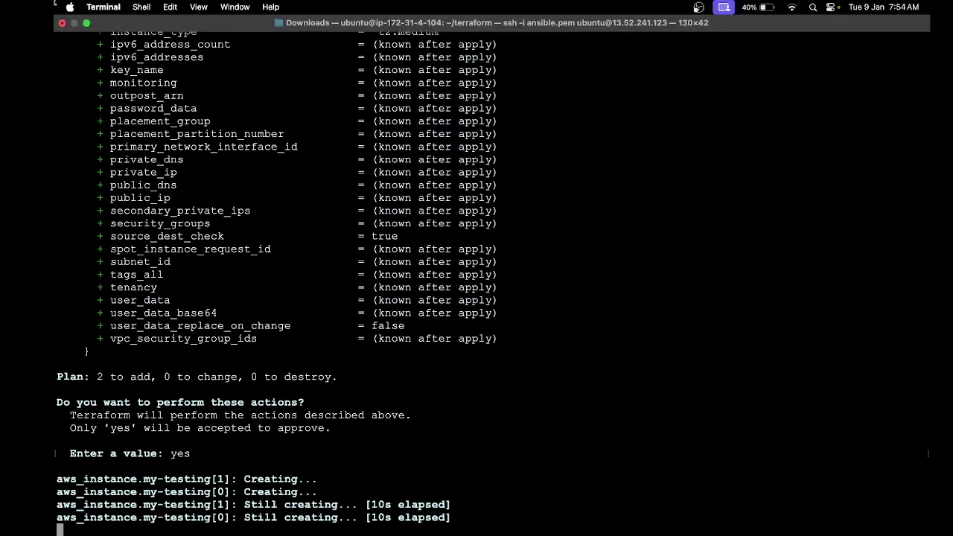
{"action": "left_click", "coordinate": [86, 17]}
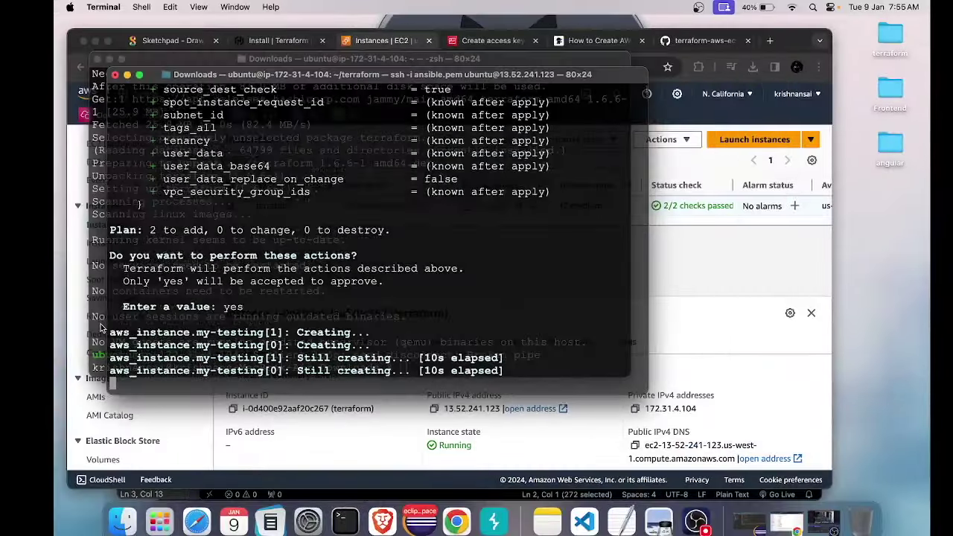
{"action": "key", "text": "super+Tab"}
{"action": "left_click", "coordinate": [446, 141]}
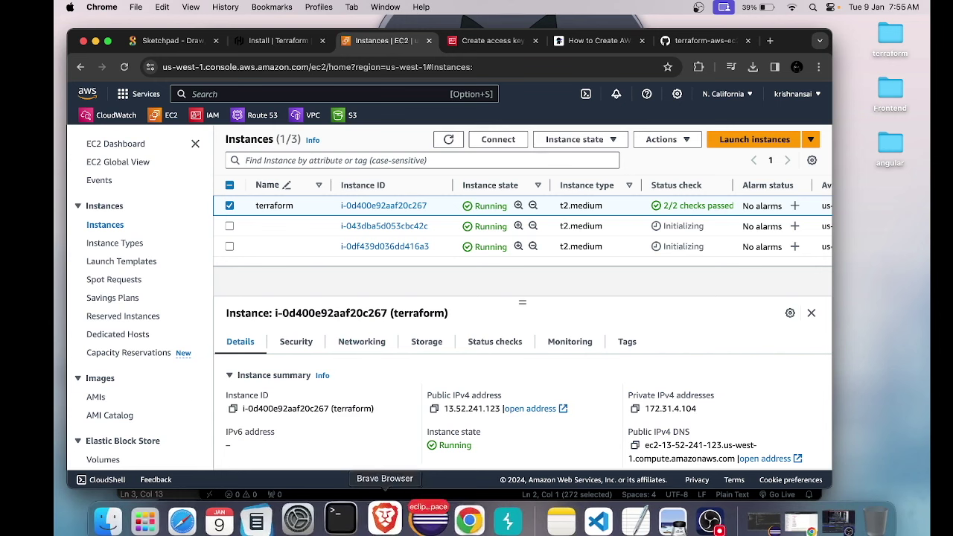
{"action": "left_click", "coordinate": [344, 521]}
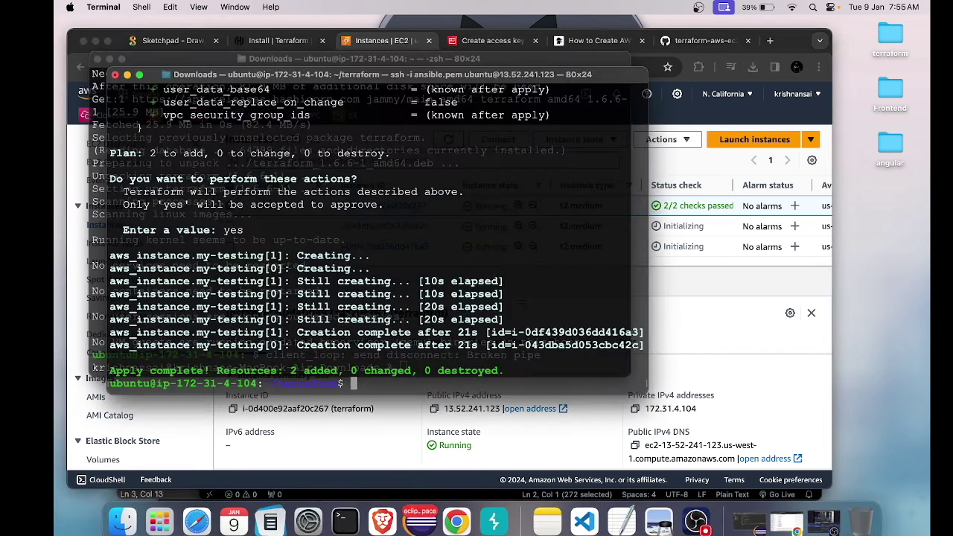
{"action": "key", "text": "Return"}
{"action": "key", "text": "Return"}
{"action": "key", "text": "Return"}
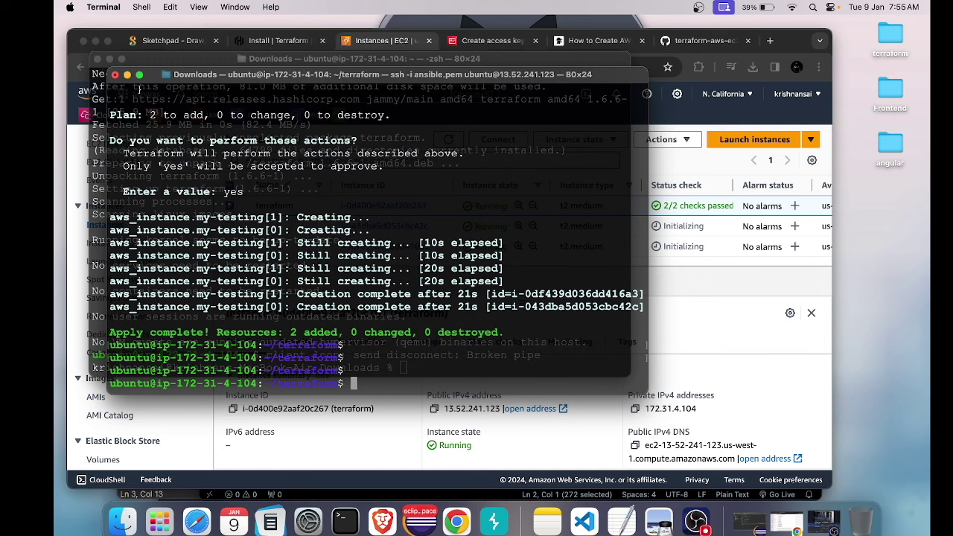
{"action": "left_click", "coordinate": [670, 283]}
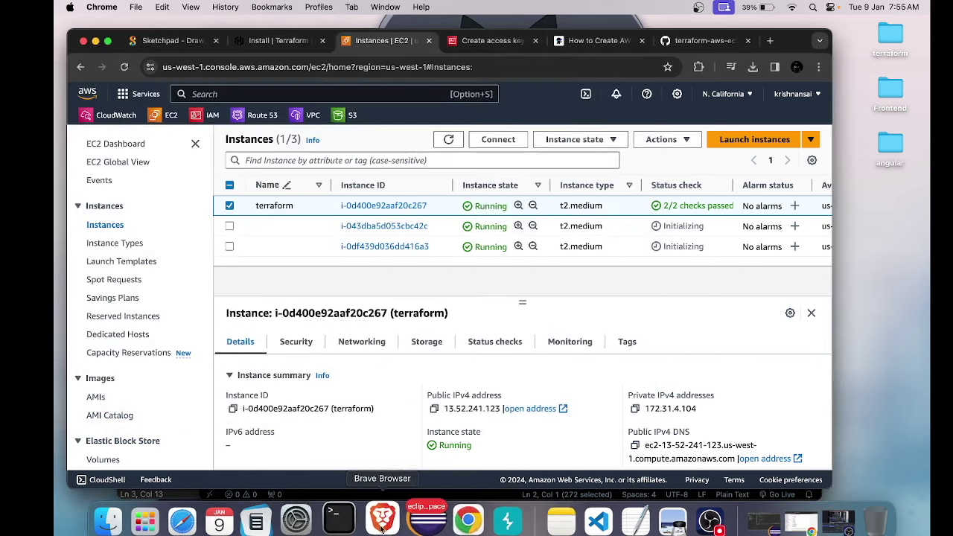
{"action": "left_click", "coordinate": [582, 519]}
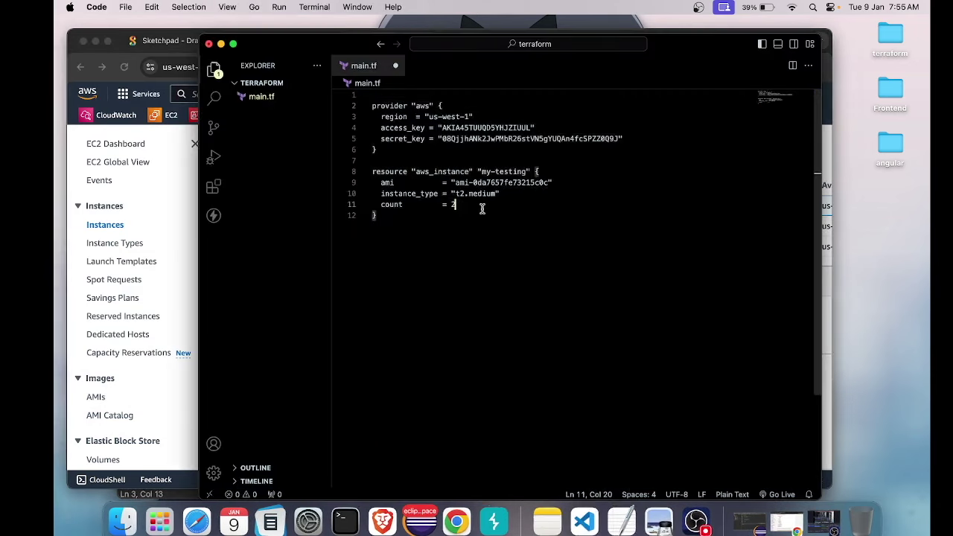
{"action": "left_click", "coordinate": [337, 519]}
{"action": "type", "text": "vi main.tf"}
{"action": "key", "text": "Return"}
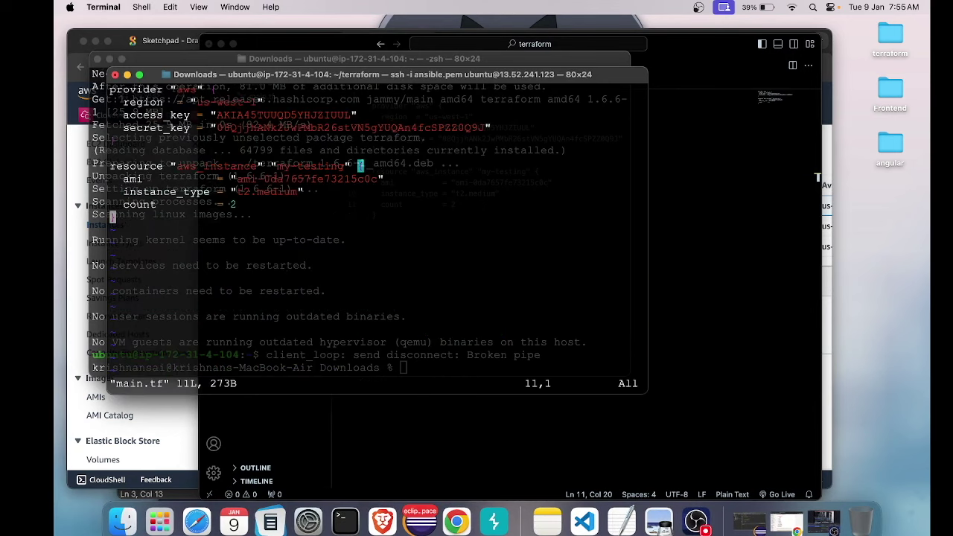
{"action": "key", "text": "Up"}
{"action": "key", "text": "Right"}
{"action": "key", "text": "Right"}
{"action": "key", "text": "Right"}
{"action": "key", "text": "Right"}
{"action": "key", "text": "Right"}
{"action": "key", "text": "Right"}
{"action": "key", "text": "Right"}
{"action": "key", "text": "Right"}
{"action": "key", "text": "Right"}
{"action": "key", "text": "Right"}
{"action": "key", "text": "Right"}
{"action": "key", "text": "Right"}
{"action": "key", "text": "Right"}
{"action": "key", "text": "Right"}
{"action": "key", "text": "Right"}
{"action": "key", "text": "Right"}
{"action": "key", "text": "Right"}
{"action": "key", "text": "Right"}
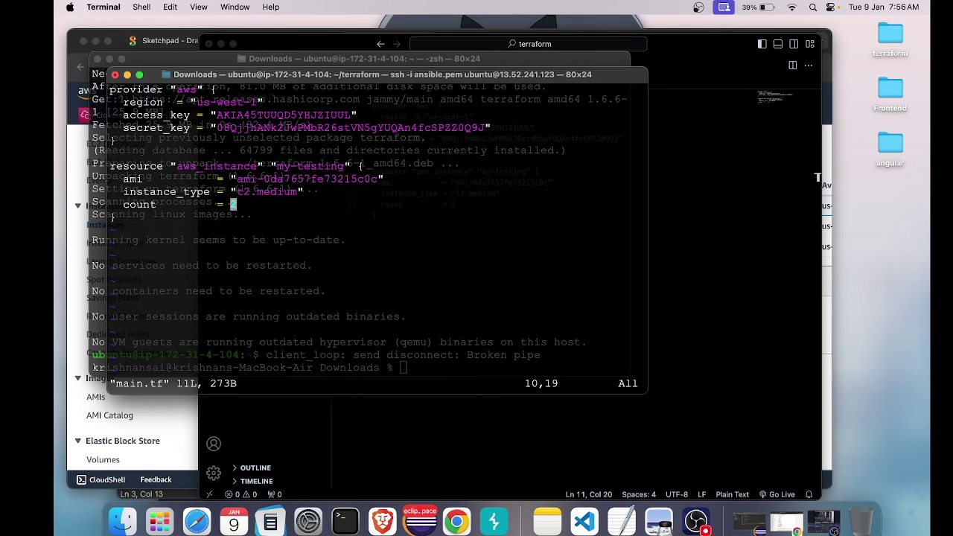
{"action": "type", "text": ":wq"}
{"action": "key", "text": "Return"}
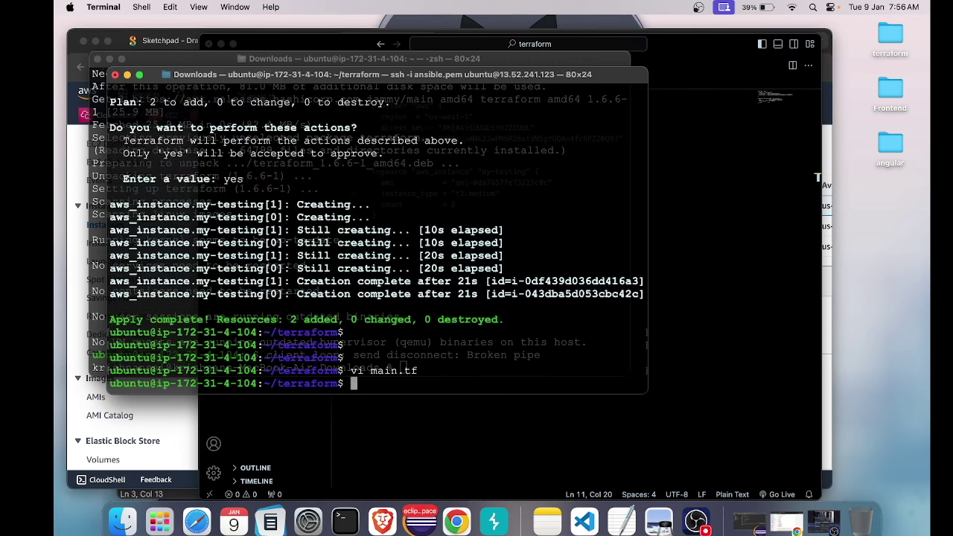
{"action": "left_click", "coordinate": [699, 387]}
{"action": "key", "text": "super+Tab"}
{"action": "key", "text": "Tab"}
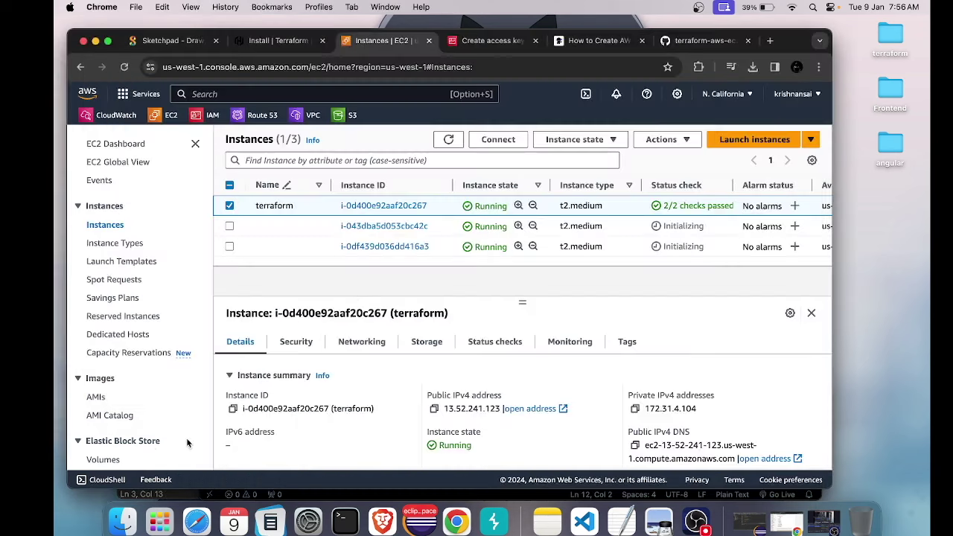
Step: Select instance i-043dba5d053cbc42c and terminate it via Instance state > Terminate instance
{"action": "left_click", "coordinate": [449, 139]}
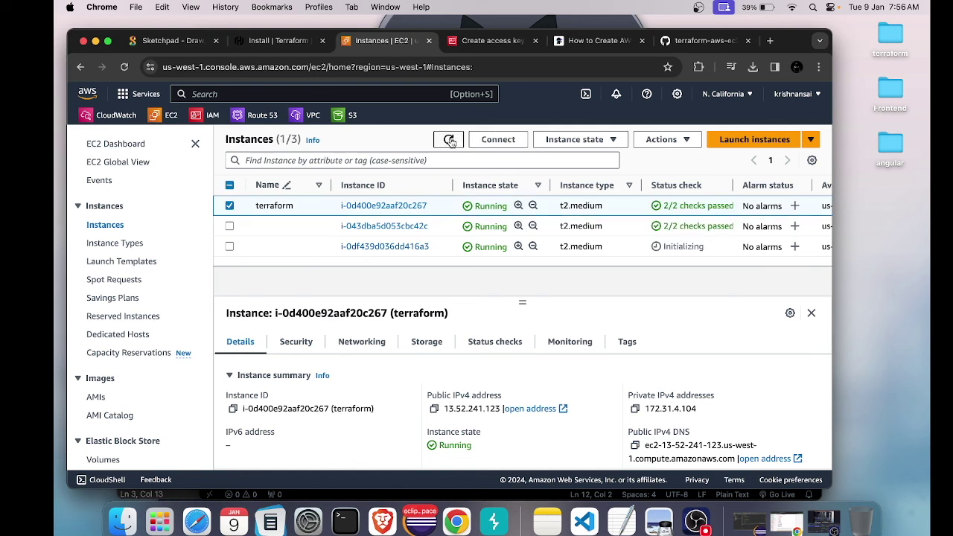
{"action": "left_click", "coordinate": [230, 207]}
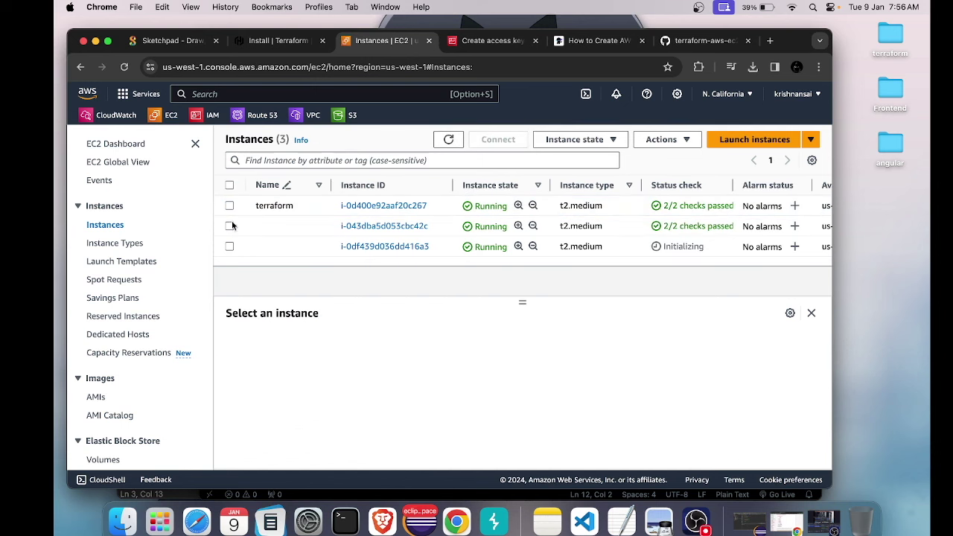
{"action": "left_click", "coordinate": [230, 227]}
{"action": "double_click", "coordinate": [563, 140]}
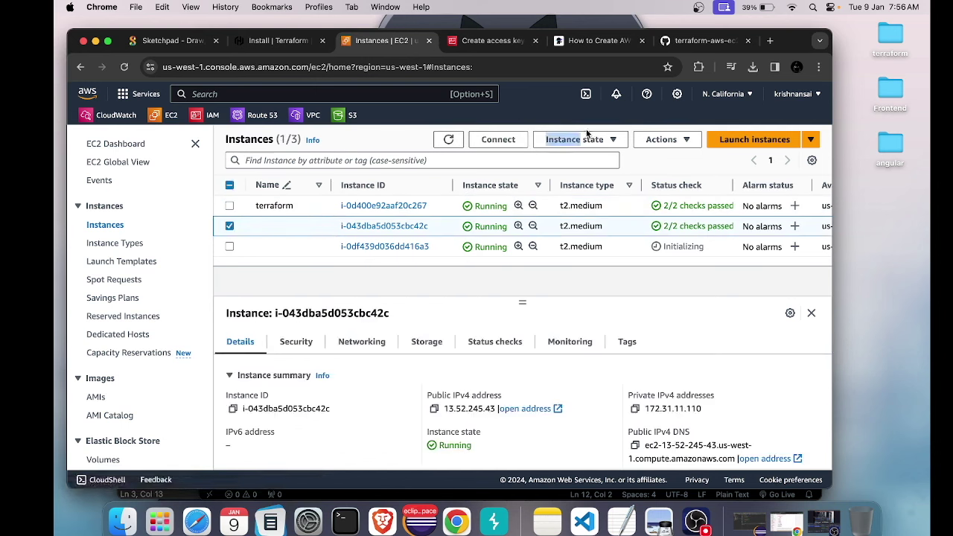
{"action": "left_click", "coordinate": [618, 141]}
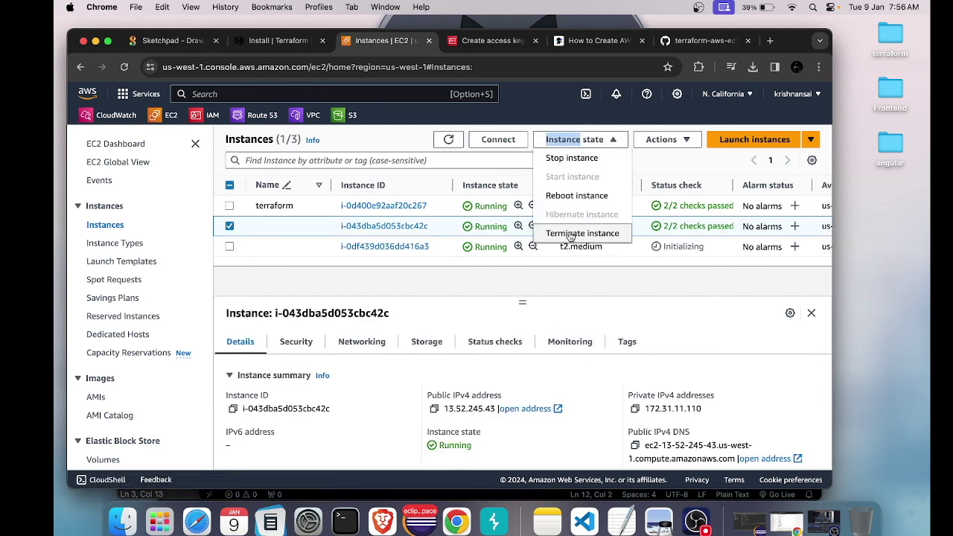
{"action": "left_click", "coordinate": [581, 236]}
{"action": "left_click", "coordinate": [729, 390]}
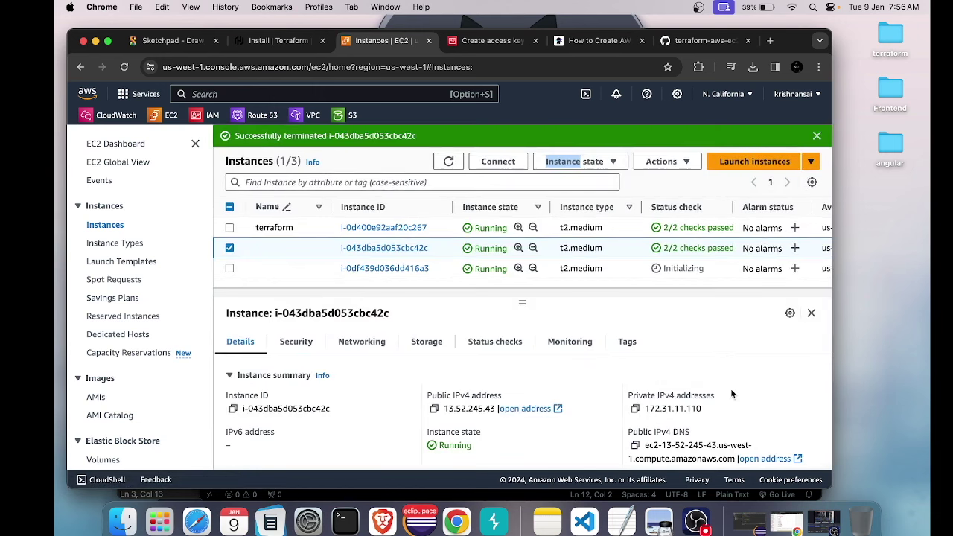
Step: Refresh the instance list to watch it shutting down, then return to Terminal
{"action": "left_click", "coordinate": [450, 162]}
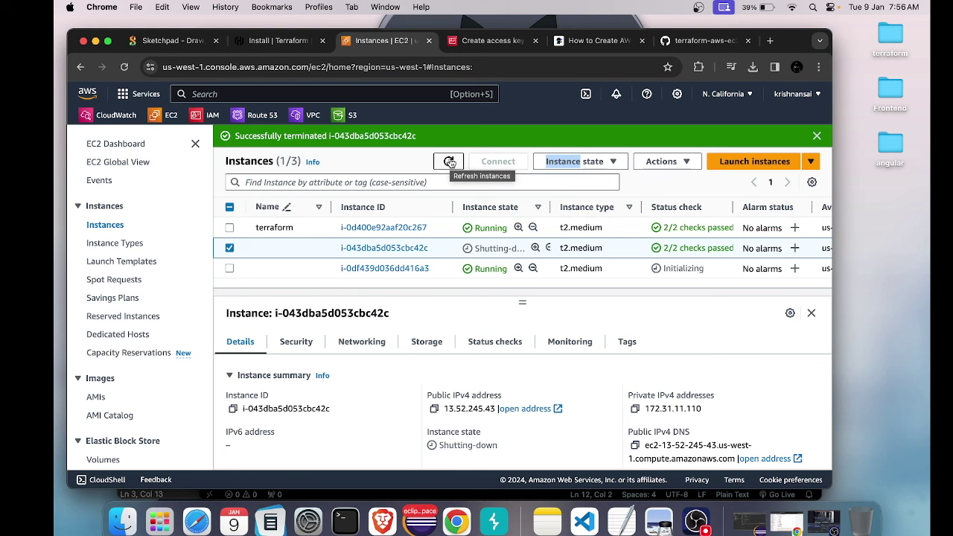
{"action": "left_click", "coordinate": [450, 162]}
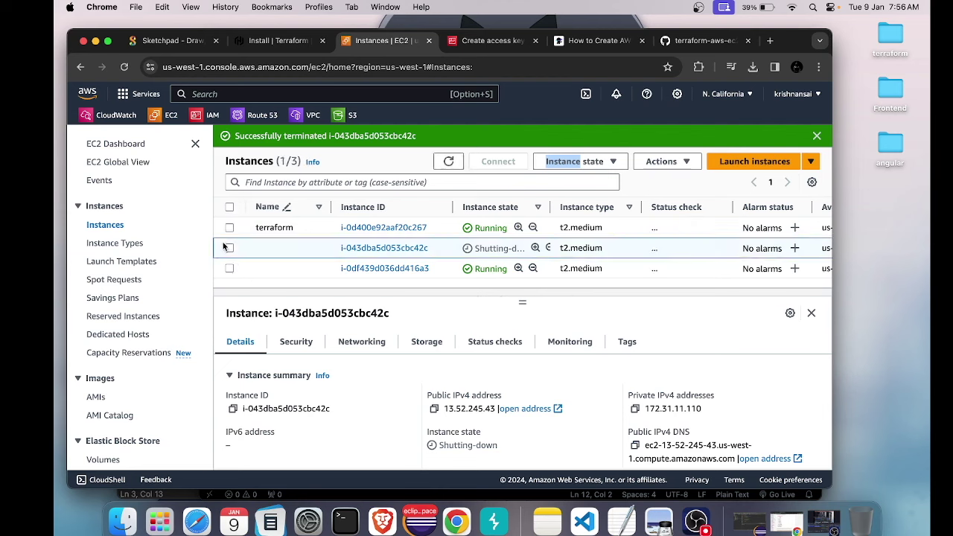
{"action": "left_click", "coordinate": [345, 521]}
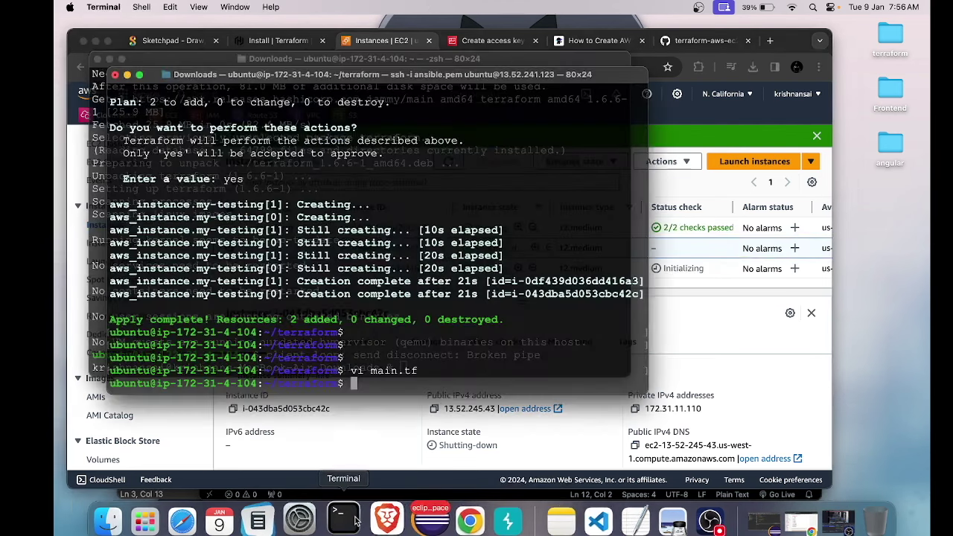
Step: Rerun terraform apply after the instance shows Terminated, producing a plan with 1 to add
{"action": "key", "text": "Up"}
{"action": "key", "text": "Up"}
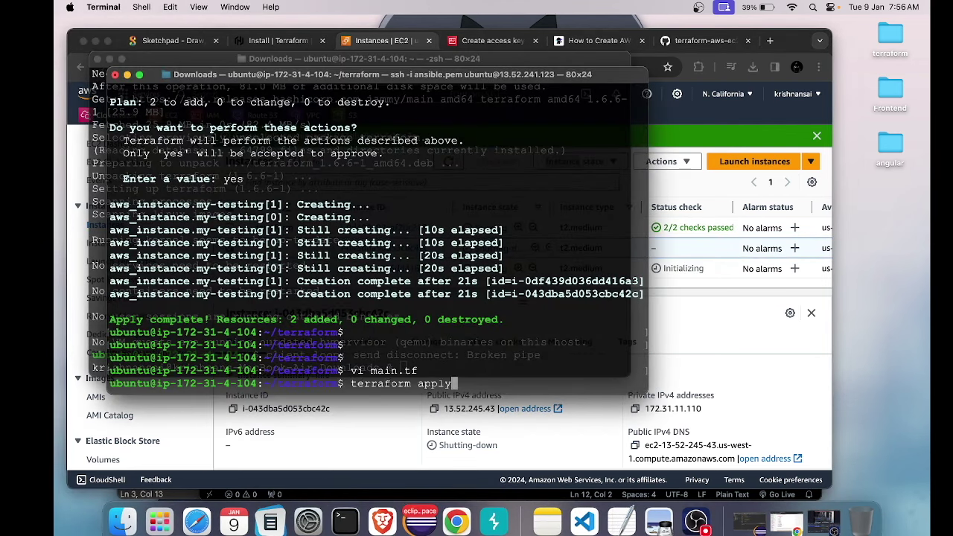
{"action": "key", "text": "Return"}
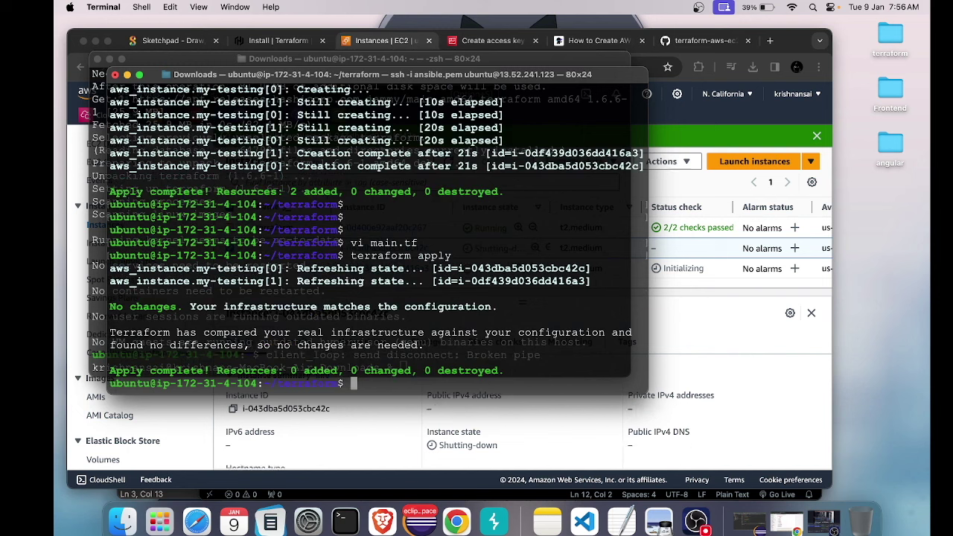
{"action": "left_click", "coordinate": [713, 321]}
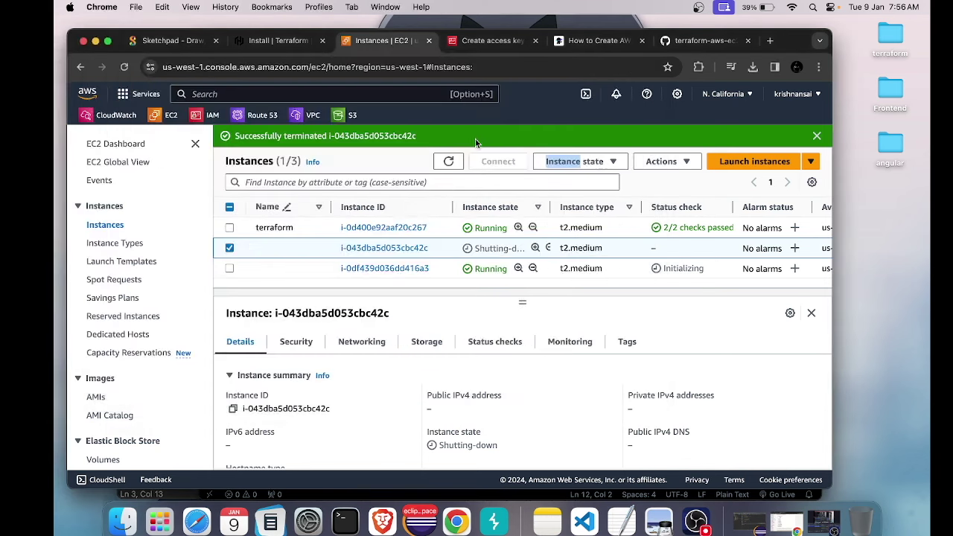
{"action": "left_click", "coordinate": [452, 159]}
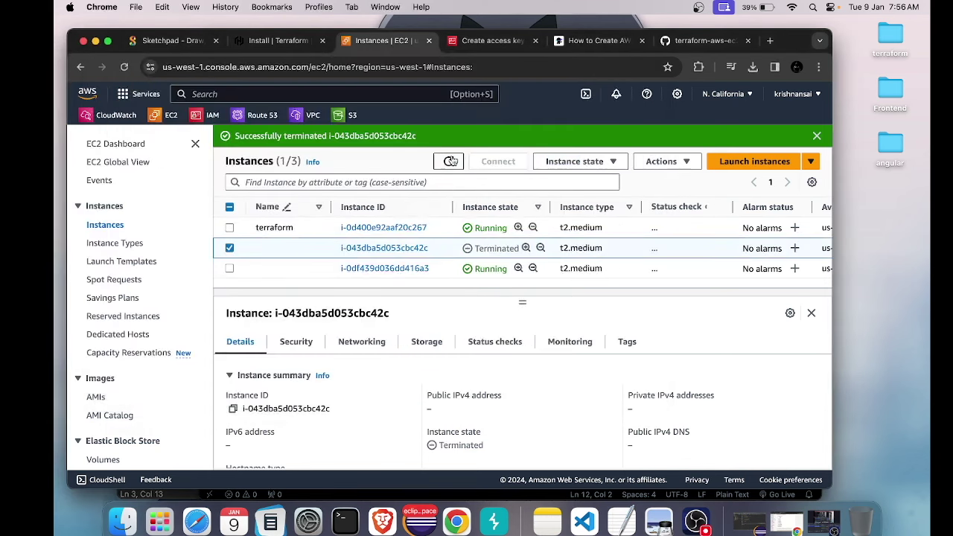
{"action": "left_click", "coordinate": [344, 521]}
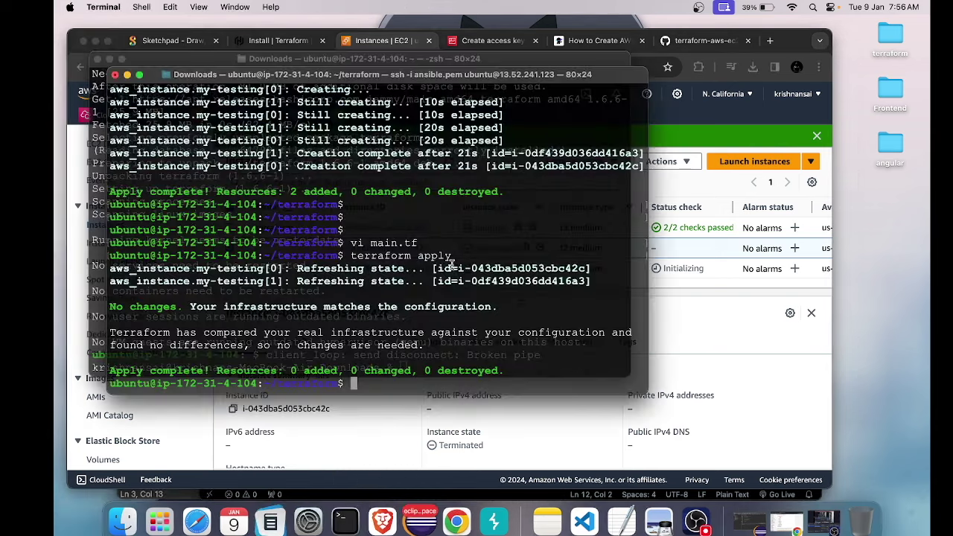
{"action": "key", "text": "Up"}
{"action": "key", "text": "Return"}
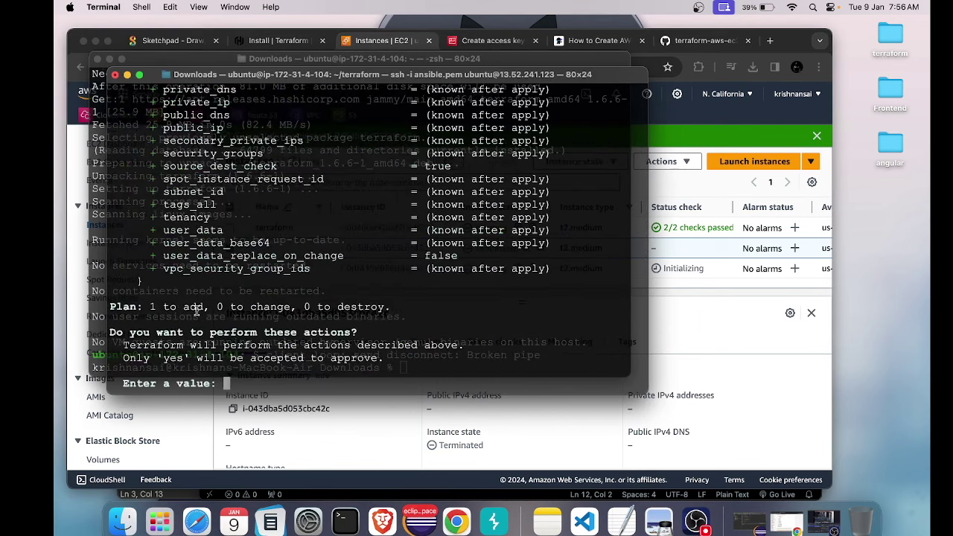
Step: Check the 1-to-add count and approve the apply with yes to recreate the instance
{"action": "left_click_drag", "start_coordinate": [150, 307], "coordinate": [188, 301]}
{"action": "left_click", "coordinate": [188, 302]}
{"action": "type", "text": "yes"}
{"action": "key", "text": "Return"}
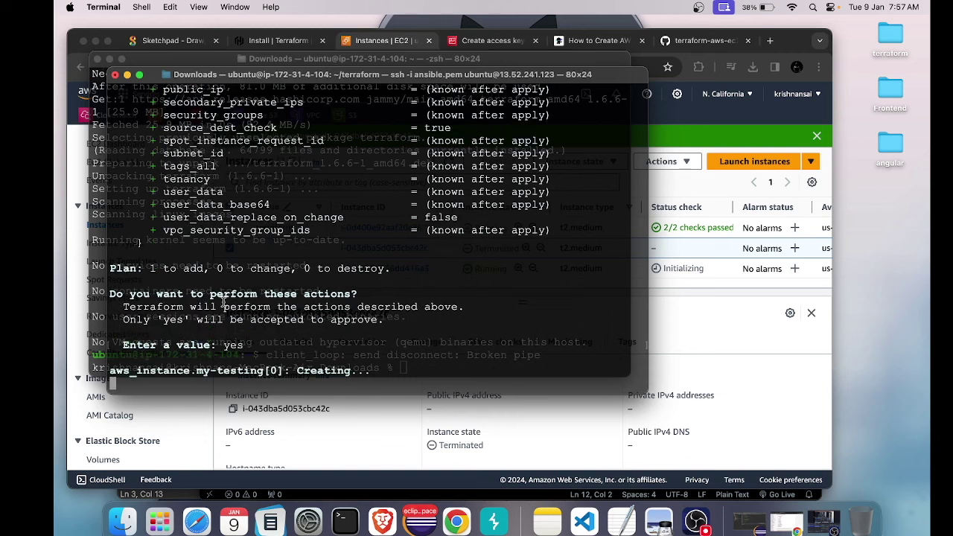
Step: Refresh the EC2 list to see the replacement t2.medium instance Pending, then recall the last terraform command
{"action": "left_click", "coordinate": [684, 332]}
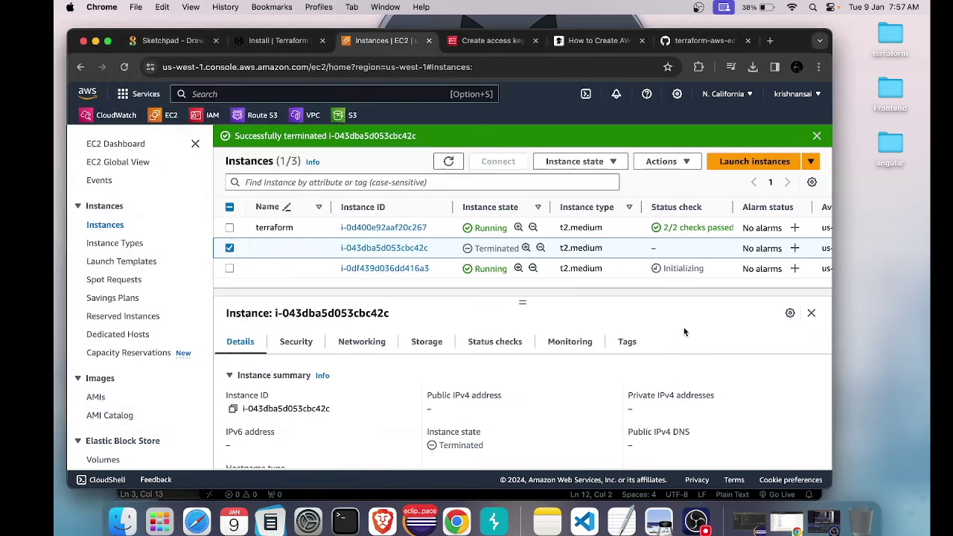
{"action": "left_click", "coordinate": [447, 162]}
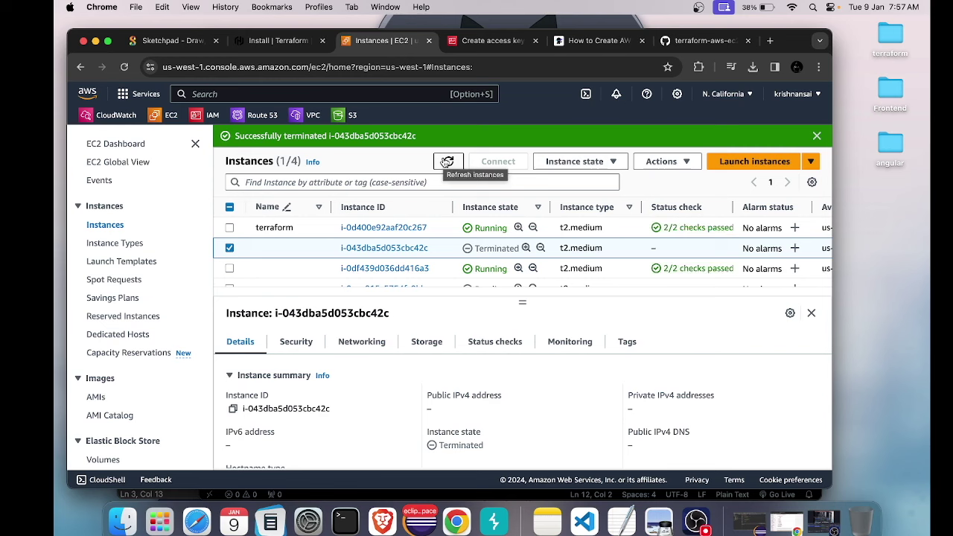
{"action": "scroll", "coordinate": [313, 240], "scroll_direction": "down", "scroll_amount": 2}
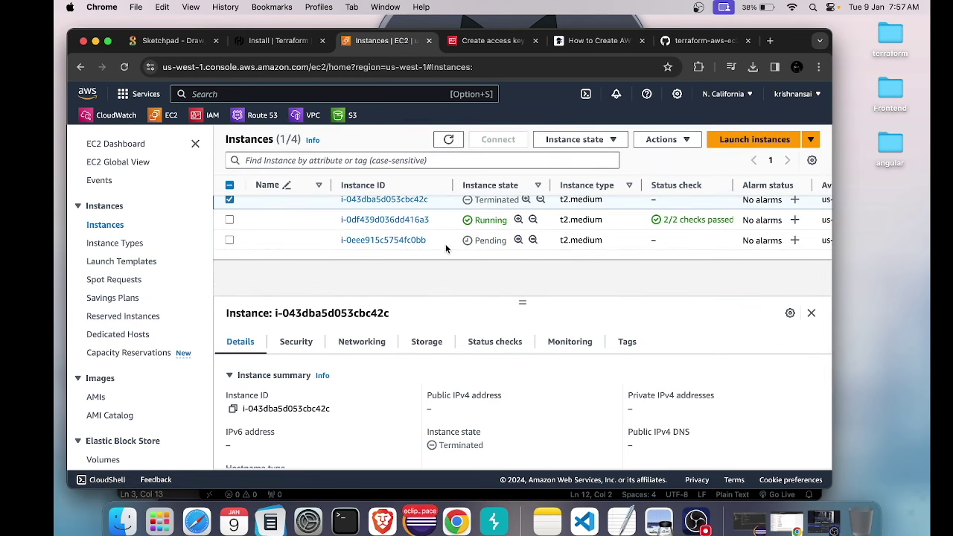
{"action": "scroll", "coordinate": [446, 249], "scroll_direction": "up", "scroll_amount": 1}
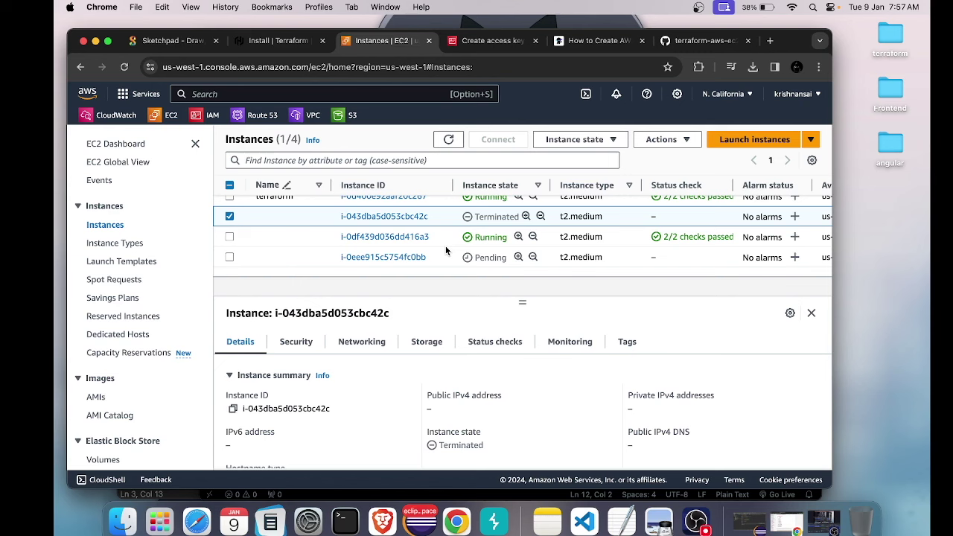
{"action": "left_click", "coordinate": [345, 522]}
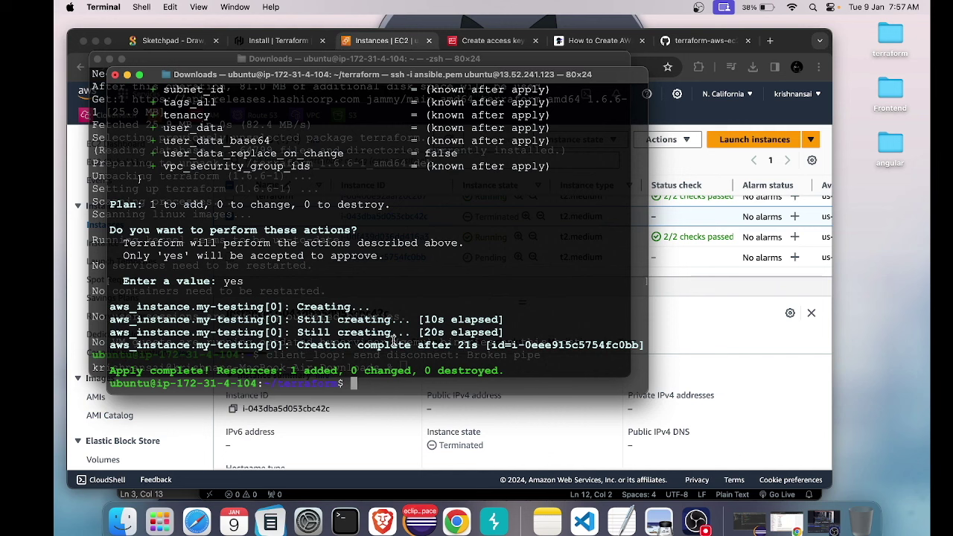
{"action": "key", "text": "Up"}
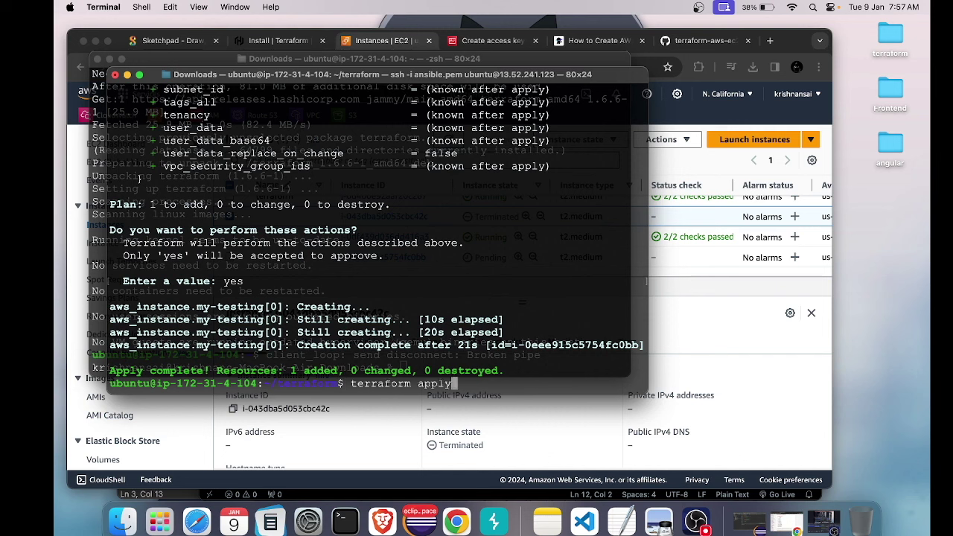
{"action": "key", "text": "BackSpace"}
{"action": "key", "text": "BackSpace"}
{"action": "key", "text": "BackSpace"}
{"action": "key", "text": "BackSpace"}
{"action": "key", "text": "BackSpace"}
Step: Refresh the EC2 Instances list to show i-0eee915c5754fc0bb as Running
{"action": "left_click", "coordinate": [722, 314]}
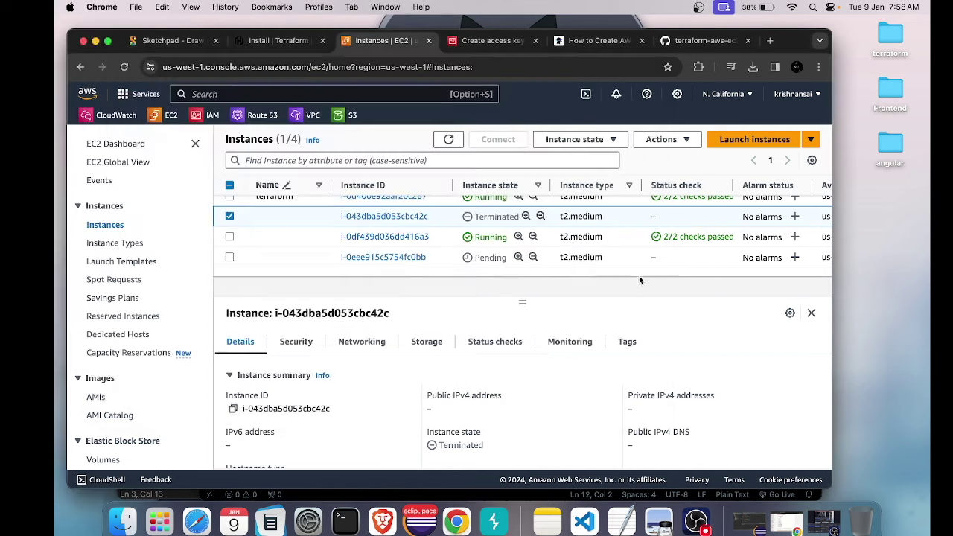
{"action": "left_click", "coordinate": [449, 142]}
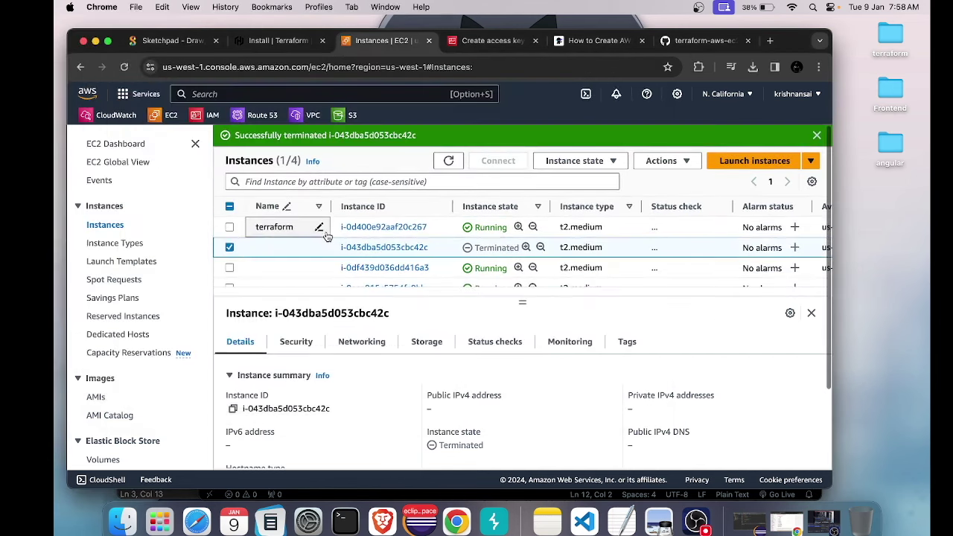
{"action": "scroll", "coordinate": [328, 236], "scroll_direction": "down", "scroll_amount": 1}
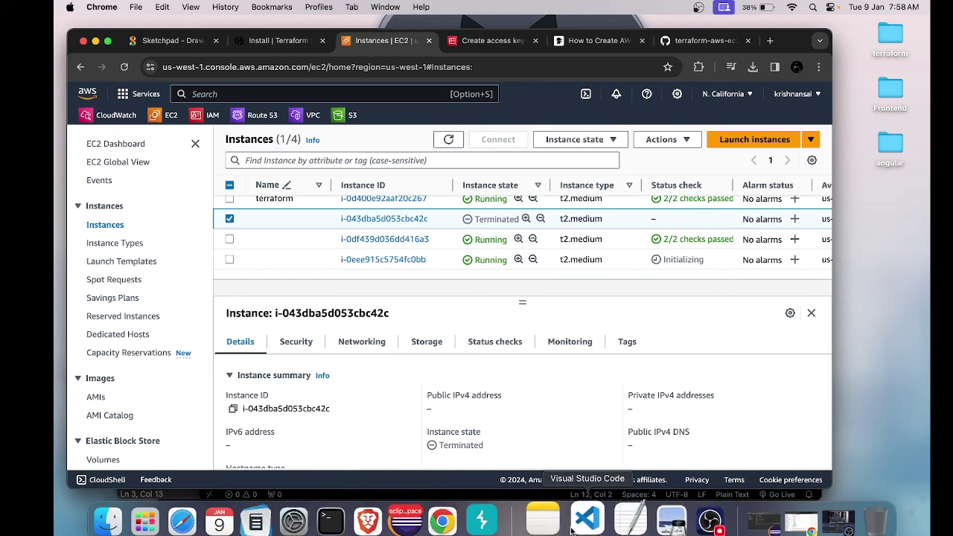
Step: Run terraform destroy, confirm yes for the 2-to-destroy plan, then refresh the EC2 list
{"action": "left_click", "coordinate": [334, 524]}
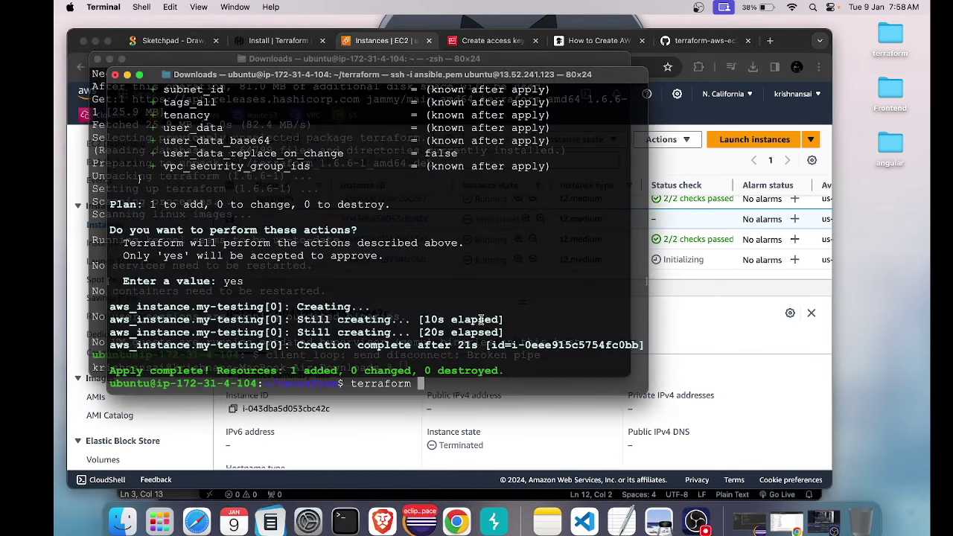
{"action": "type", "text": "destroy"}
{"action": "key", "text": "Return"}
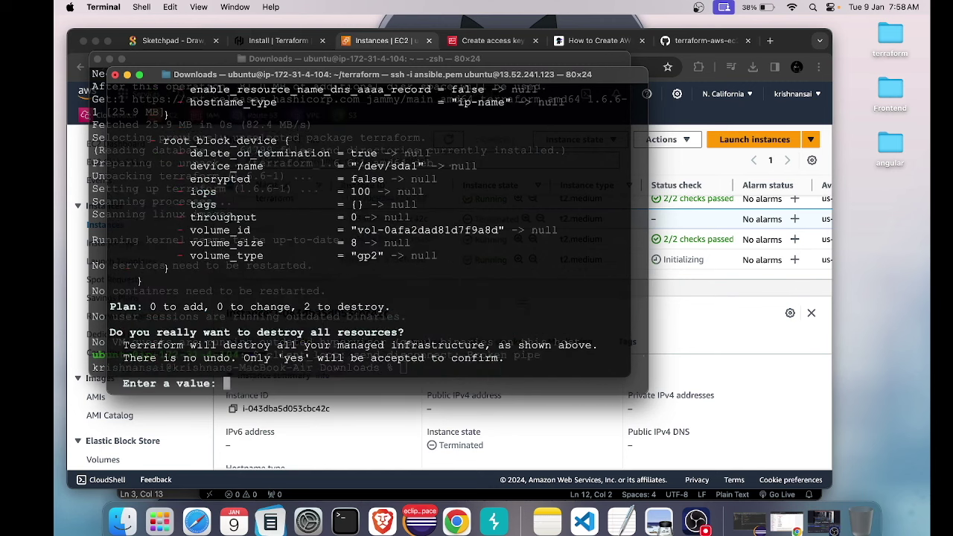
{"action": "left_click_drag", "start_coordinate": [302, 306], "coordinate": [416, 307]}
{"action": "left_click", "coordinate": [413, 303]}
{"action": "left_click_drag", "start_coordinate": [303, 307], "coordinate": [365, 307]}
{"action": "left_click", "coordinate": [366, 307]}
{"action": "type", "text": "yes"}
{"action": "key", "text": "Return"}
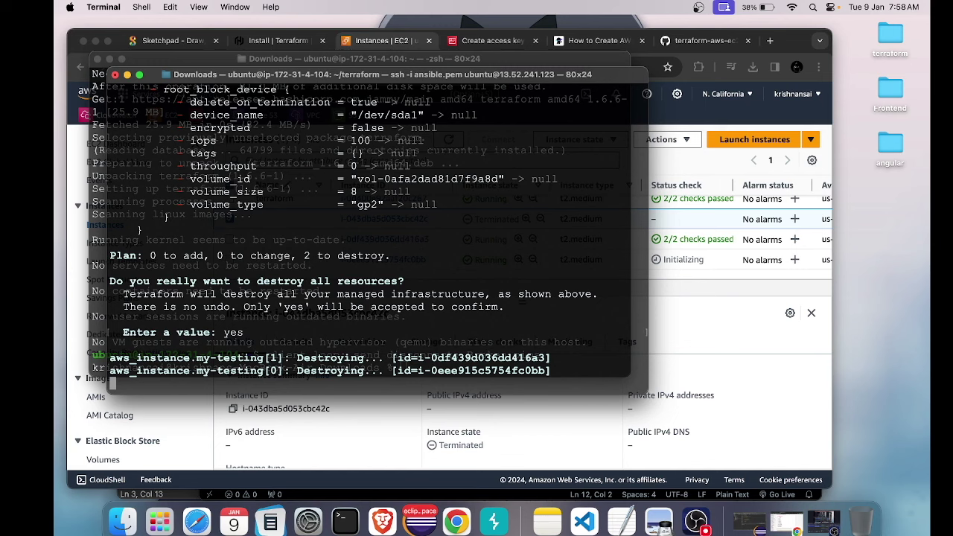
{"action": "left_click", "coordinate": [675, 335]}
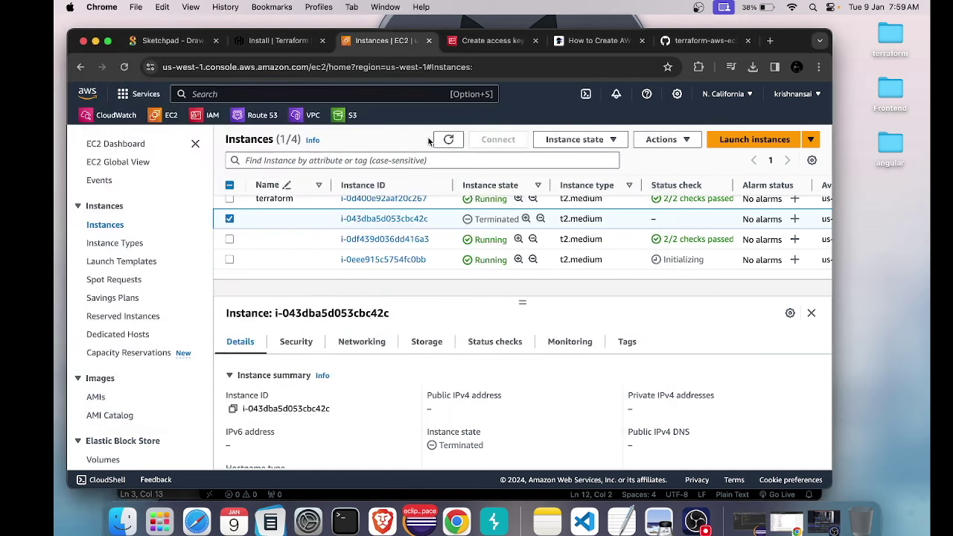
{"action": "left_click", "coordinate": [454, 139]}
Step: Go to the security credentials page and select the access key created 17 minutes ago
{"action": "left_click", "coordinate": [470, 41]}
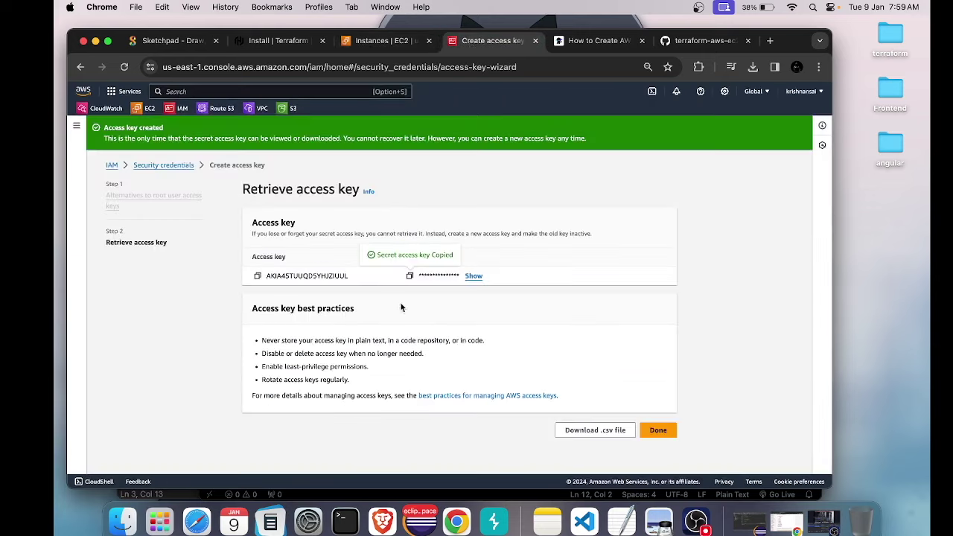
{"action": "left_click", "coordinate": [164, 165]}
{"action": "scroll", "coordinate": [258, 319], "scroll_direction": "down", "scroll_amount": 5}
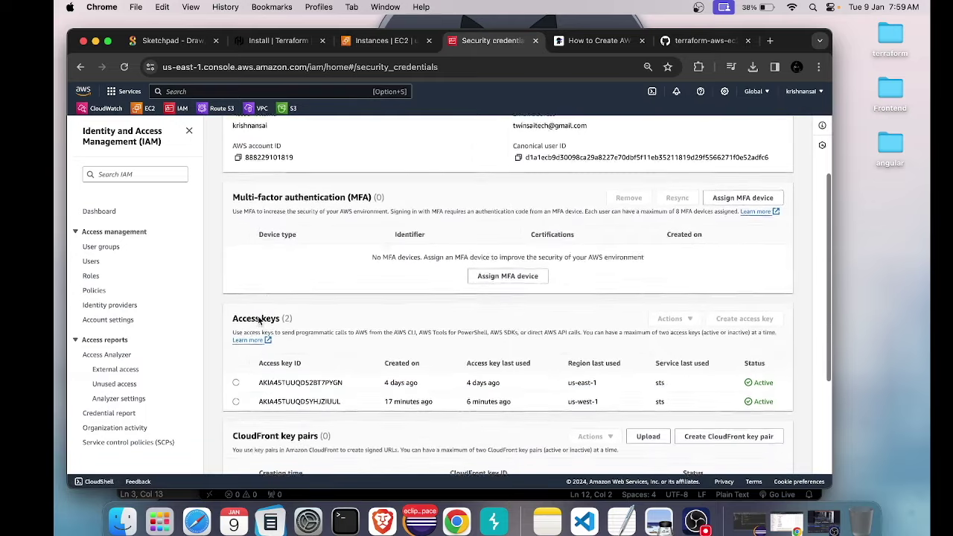
{"action": "left_click", "coordinate": [235, 377]}
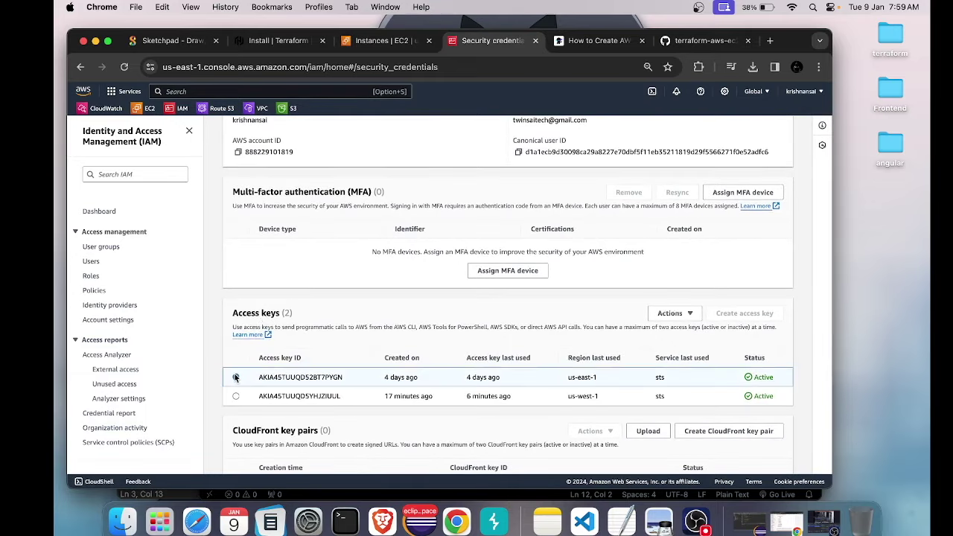
{"action": "left_click", "coordinate": [236, 396]}
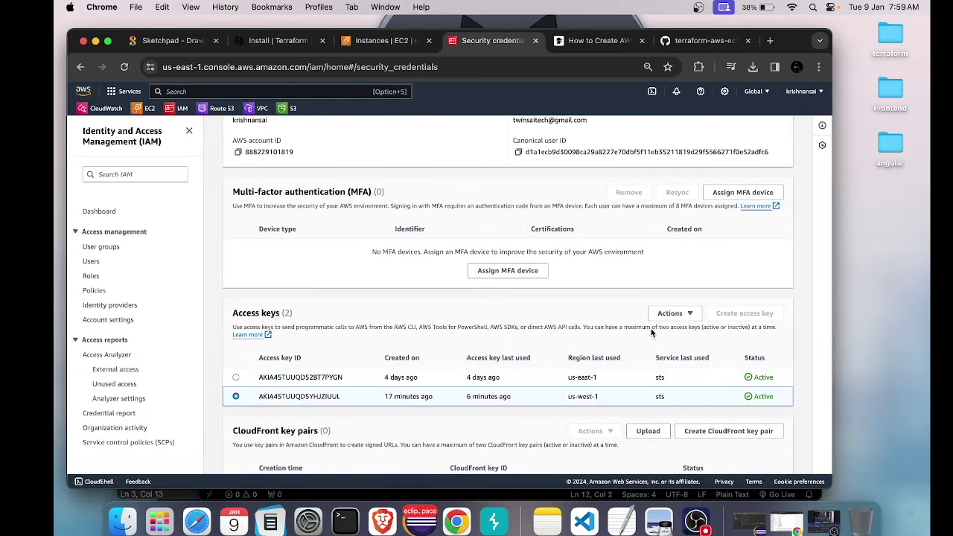
Step: Deactivate and delete that access key, confirming with its pasted key ID
{"action": "left_click", "coordinate": [670, 313]}
{"action": "left_click", "coordinate": [664, 360]}
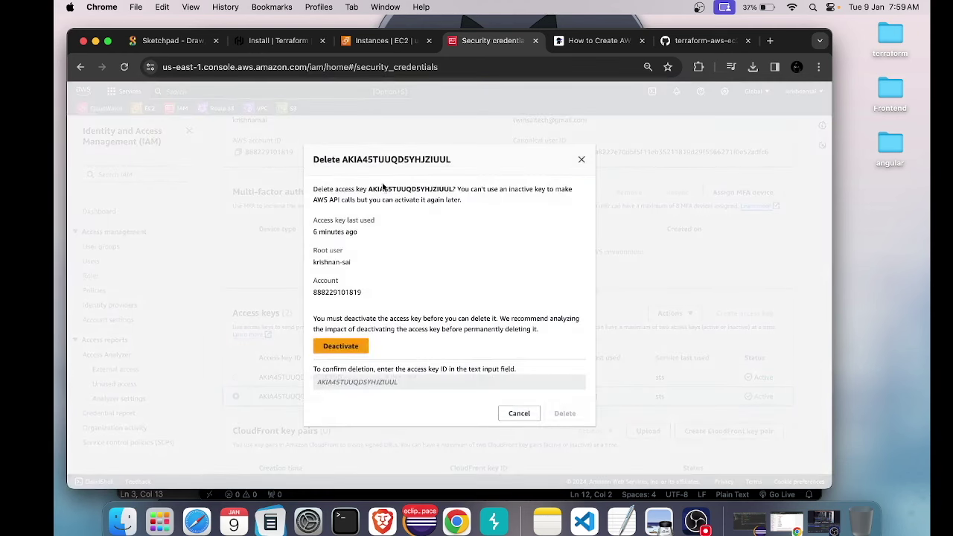
{"action": "left_click_drag", "start_coordinate": [368, 189], "coordinate": [454, 189]}
{"action": "key", "text": "super+c"}
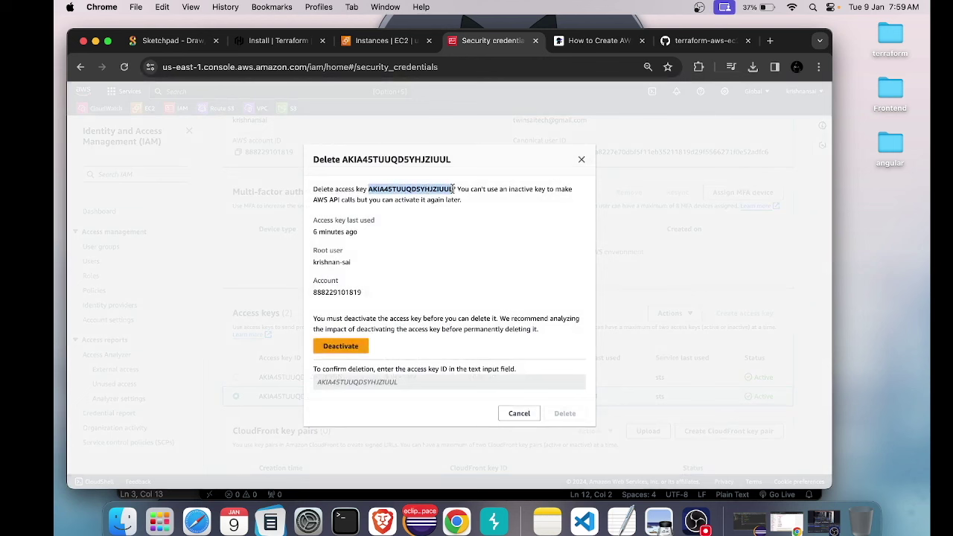
{"action": "left_click", "coordinate": [354, 380]}
{"action": "left_click", "coordinate": [352, 376]}
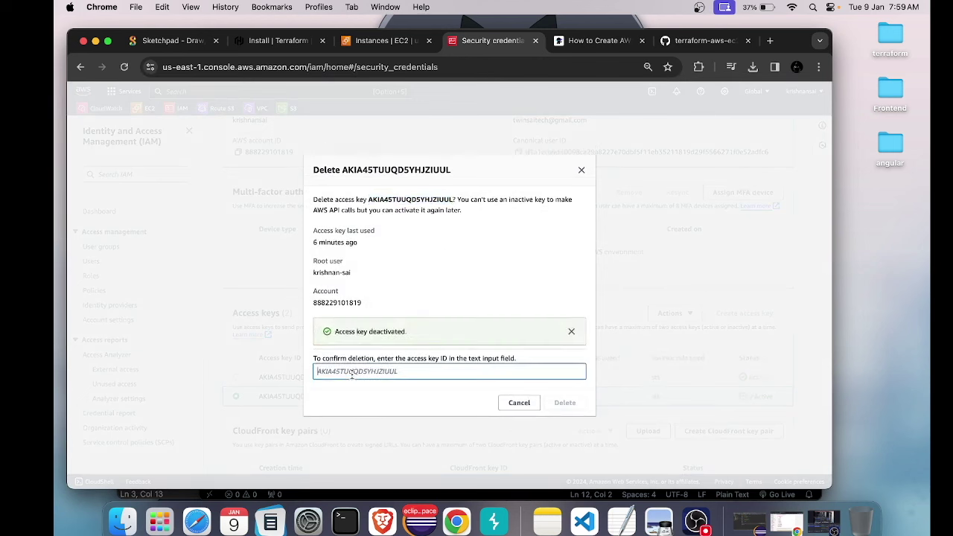
{"action": "key", "text": "super+v"}
{"action": "left_click", "coordinate": [567, 403]}
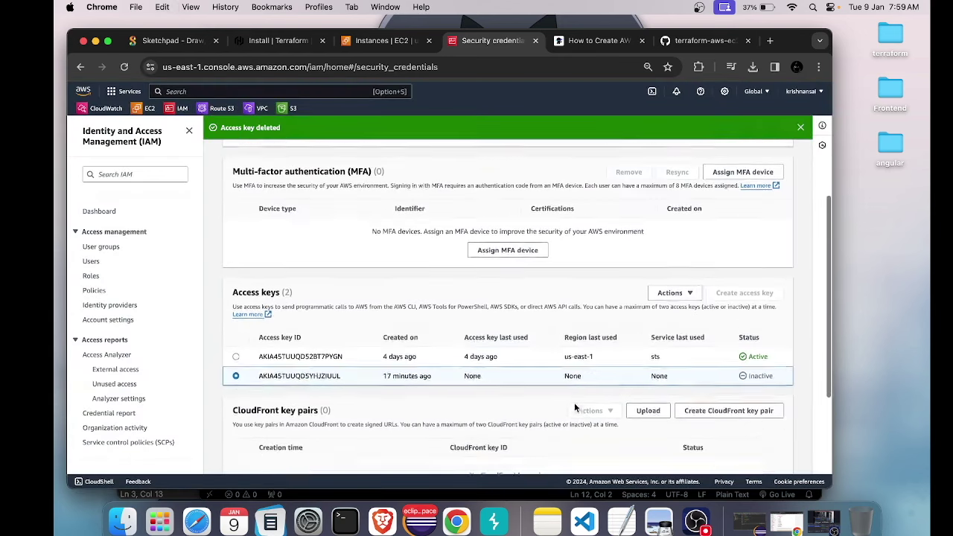
Step: Select the remaining access key and begin its deletion
{"action": "left_click", "coordinate": [237, 333]}
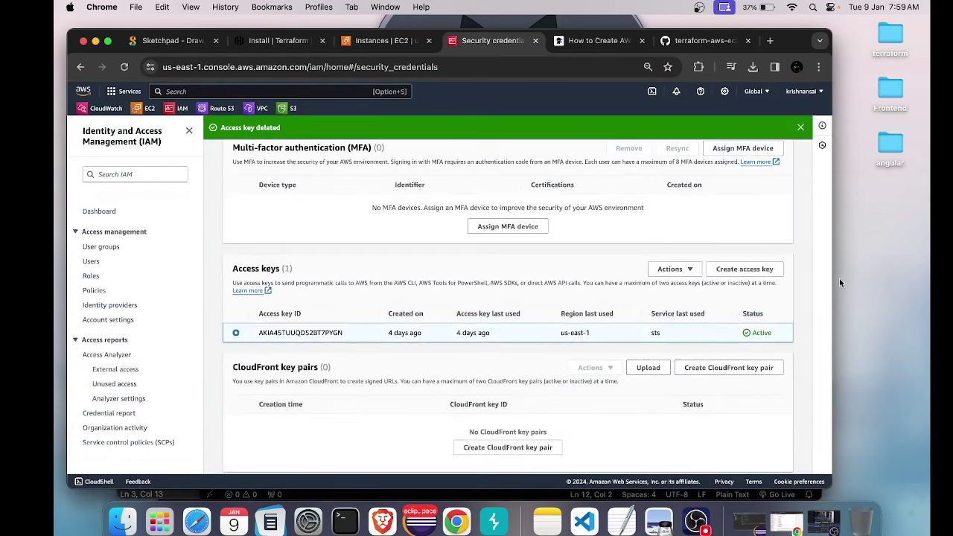
{"action": "left_click", "coordinate": [670, 269]}
{"action": "left_click", "coordinate": [669, 314]}
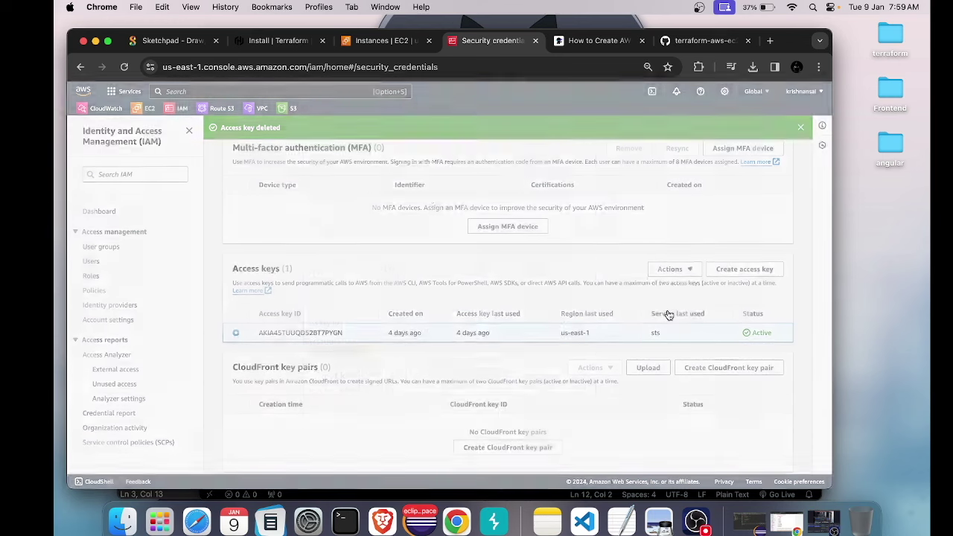
Step: Maximize the Google Meet window and search Google for 'k8s' in a new tab
{"action": "left_click", "coordinate": [696, 520]}
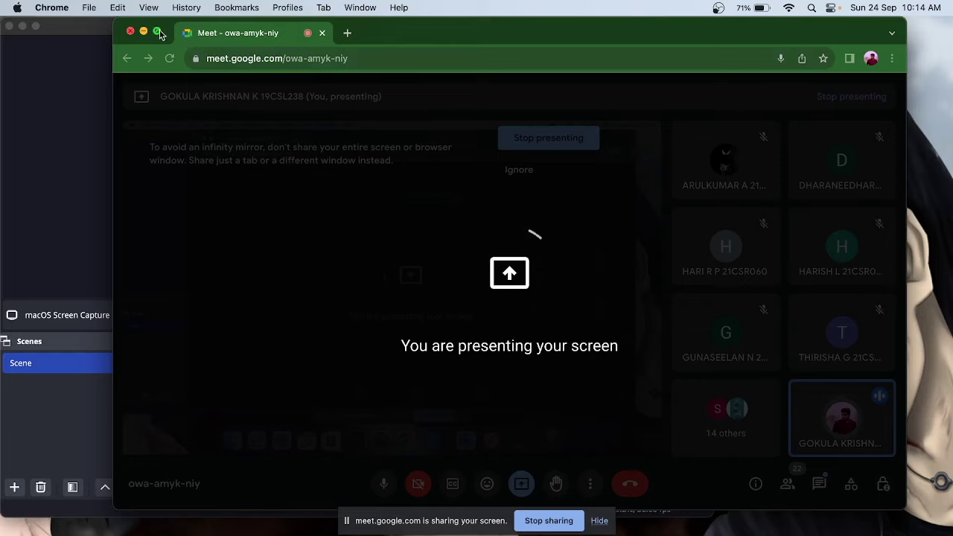
{"action": "left_click", "coordinate": [158, 32]}
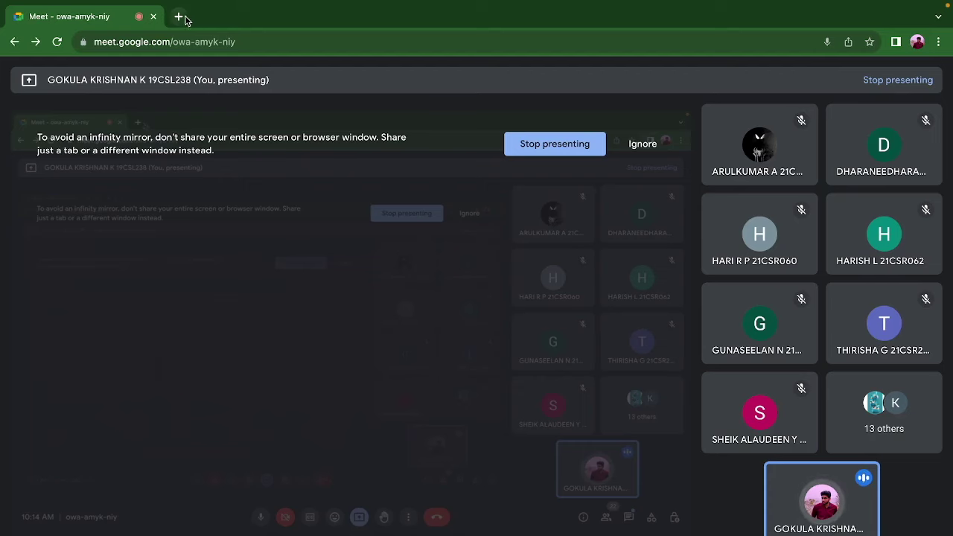
{"action": "left_click", "coordinate": [182, 18]}
{"action": "type", "text": "k8s"}
{"action": "key", "text": "Return"}
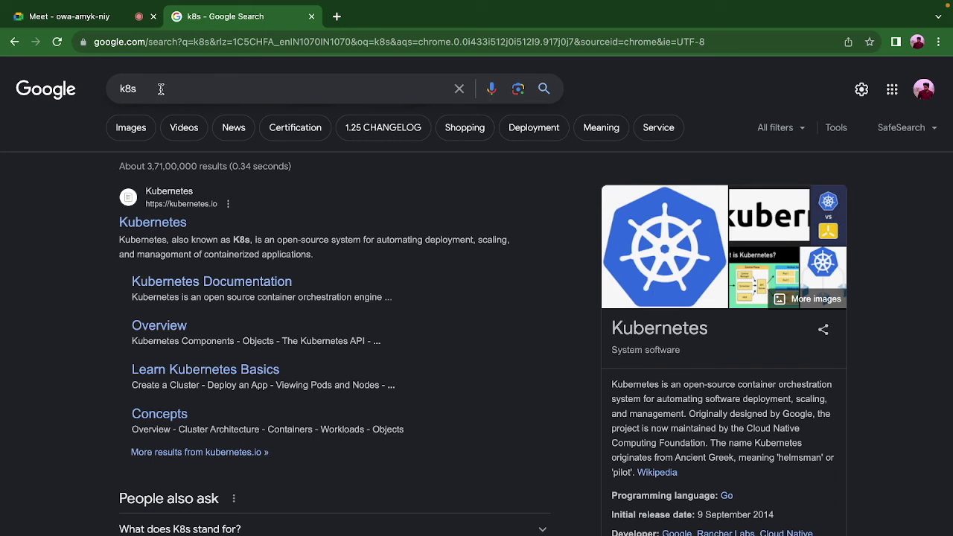
Step: Switch the k8s search from web results to the Images results and scroll through them
{"action": "left_click", "coordinate": [206, 96]}
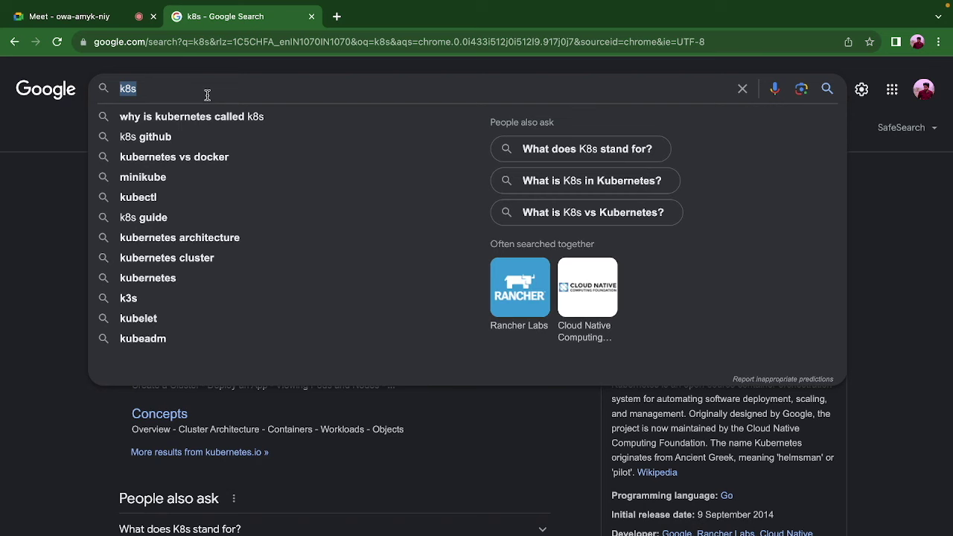
{"action": "left_click", "coordinate": [207, 95]}
{"action": "left_click", "coordinate": [26, 239]}
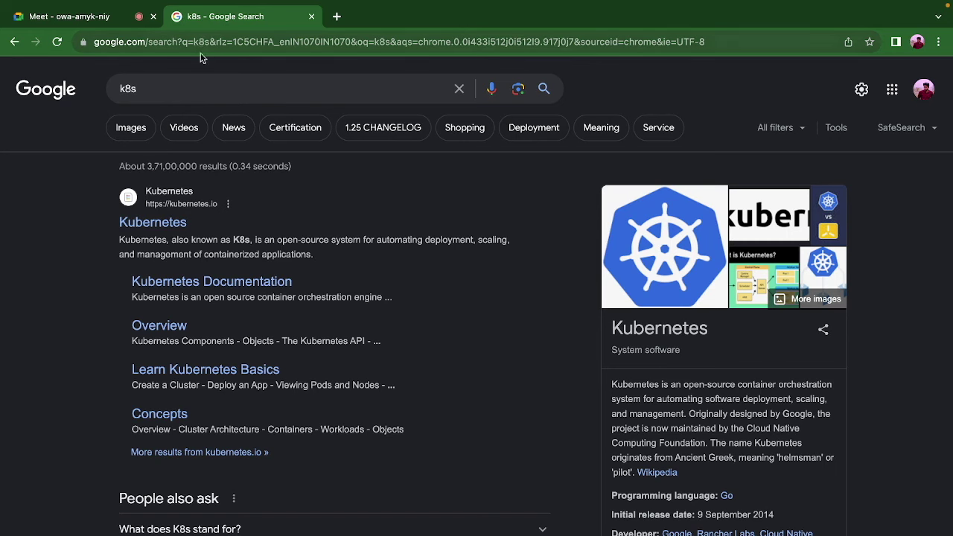
{"action": "left_click", "coordinate": [186, 93]}
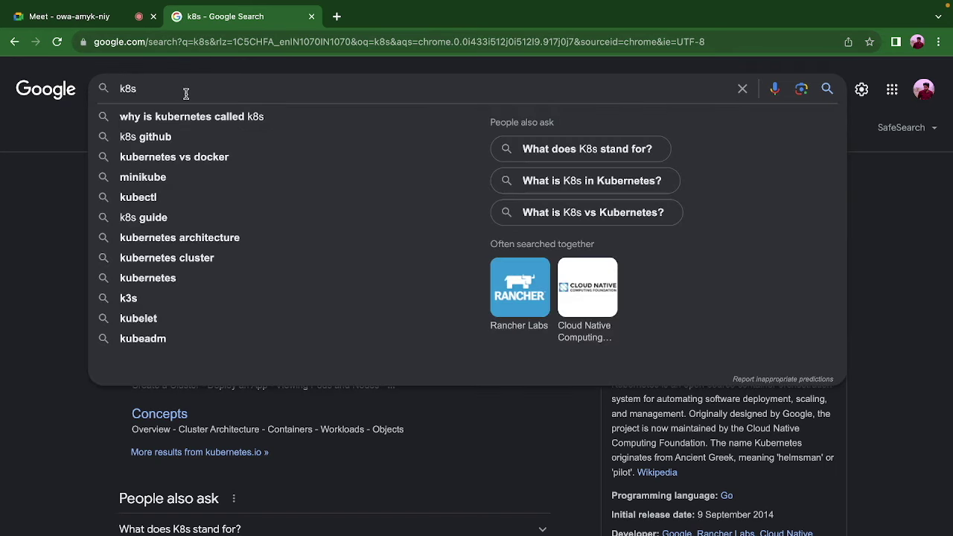
{"action": "left_click", "coordinate": [42, 222]}
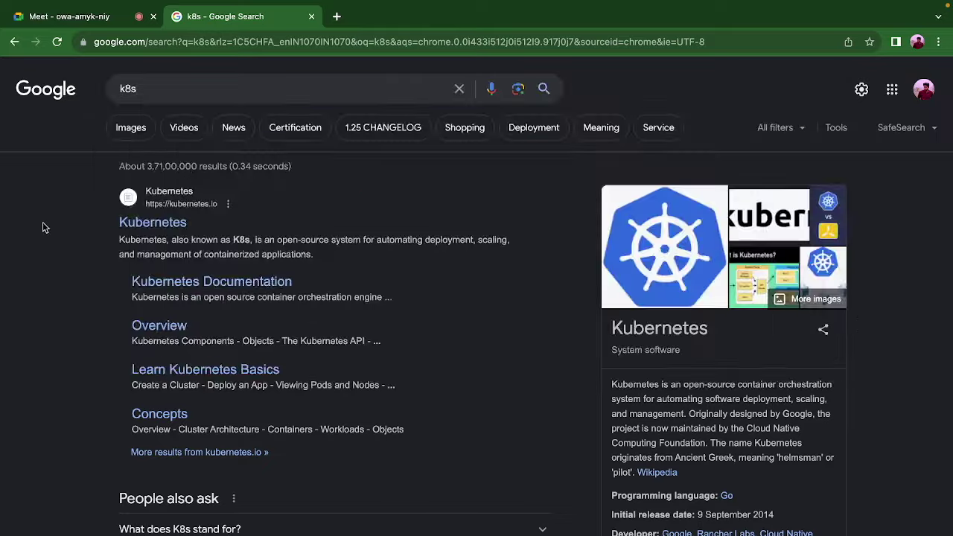
{"action": "left_click", "coordinate": [142, 132]}
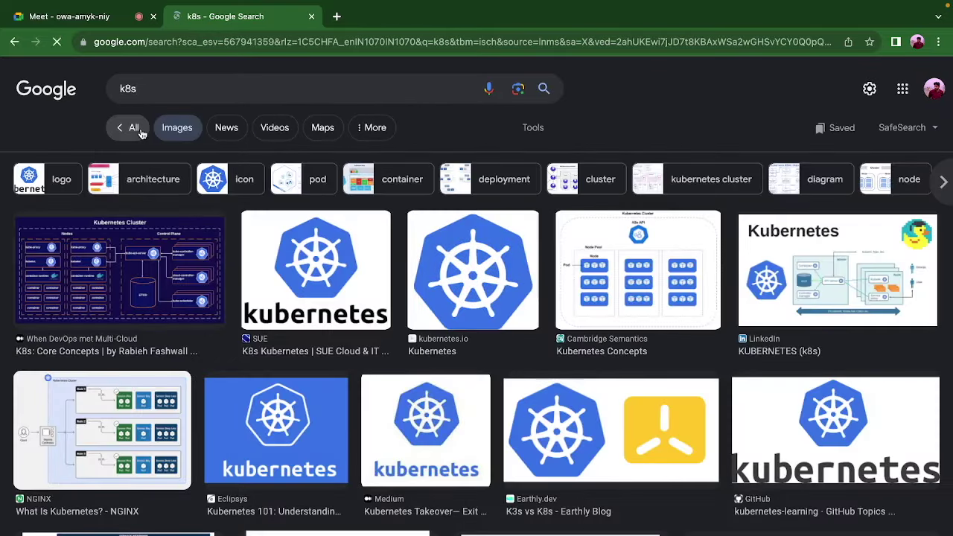
{"action": "scroll", "coordinate": [313, 231], "scroll_direction": "down", "scroll_amount": 10}
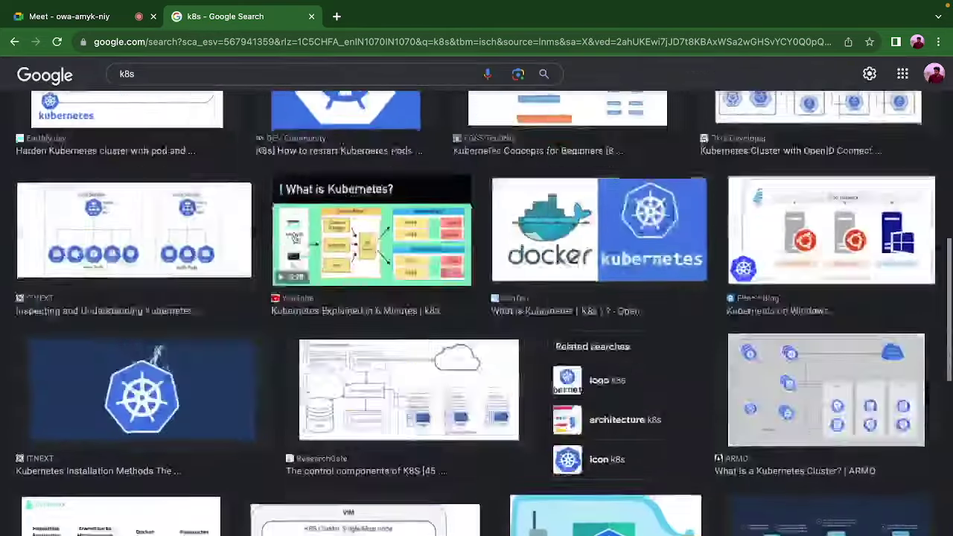
{"action": "scroll", "coordinate": [296, 238], "scroll_direction": "up", "scroll_amount": 10}
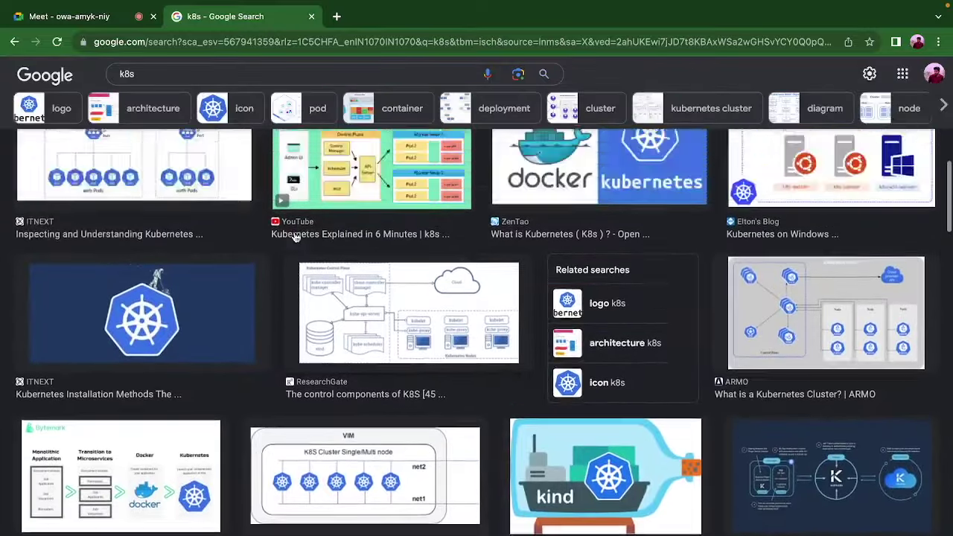
{"action": "left_click", "coordinate": [264, 92]}
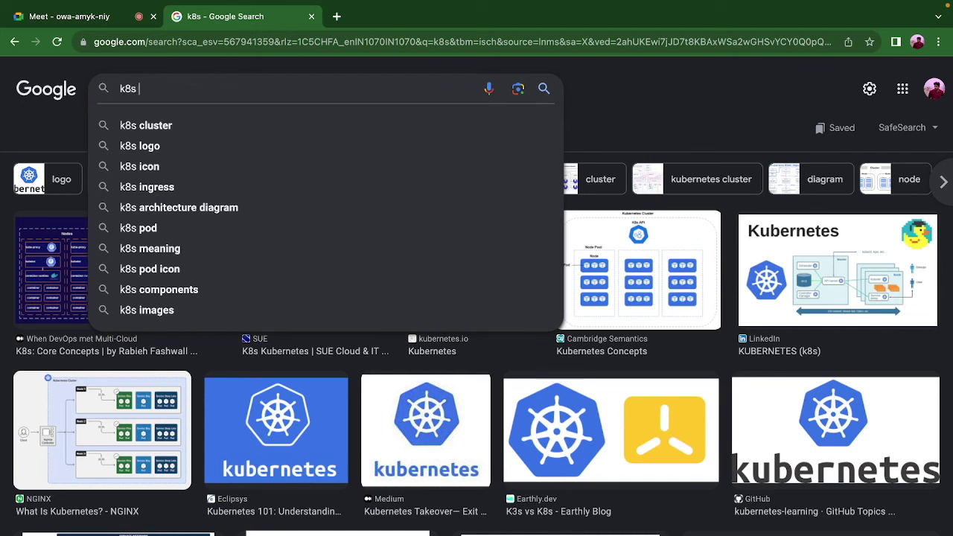
Step: Refine the image search to 'k8s architecture diagram' using the suggestion after typing 'ar'
{"action": "double_click", "coordinate": [142, 87]}
{"action": "left_click", "coordinate": [143, 87]}
{"action": "type", "text": "ar"}
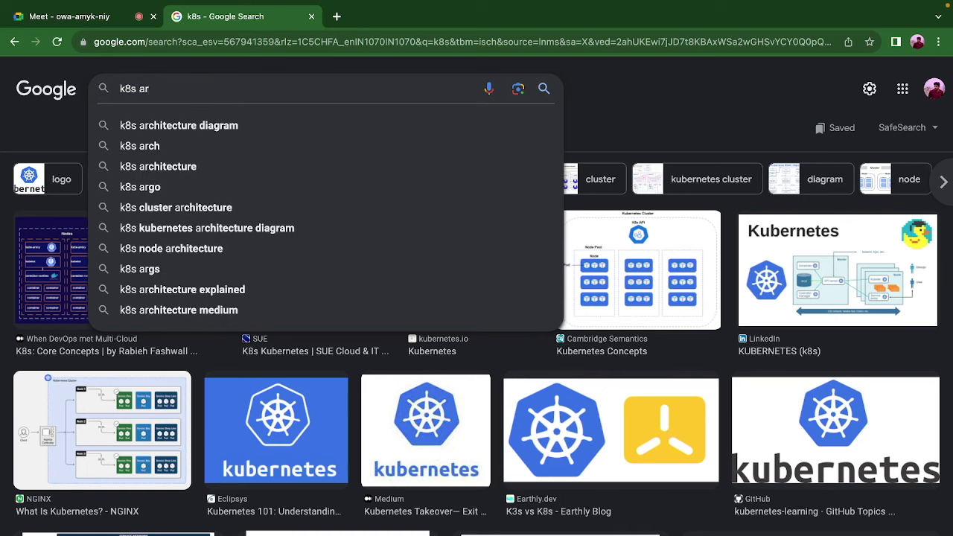
{"action": "left_click", "coordinate": [183, 124]}
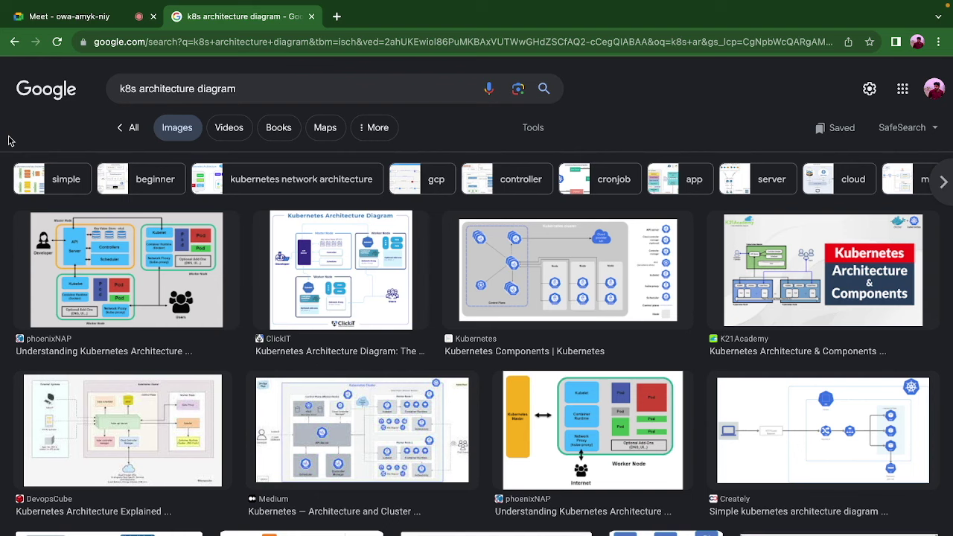
Step: Search Google for 'cncf' in a new tab and dismiss the location prompt
{"action": "left_click", "coordinate": [337, 16]}
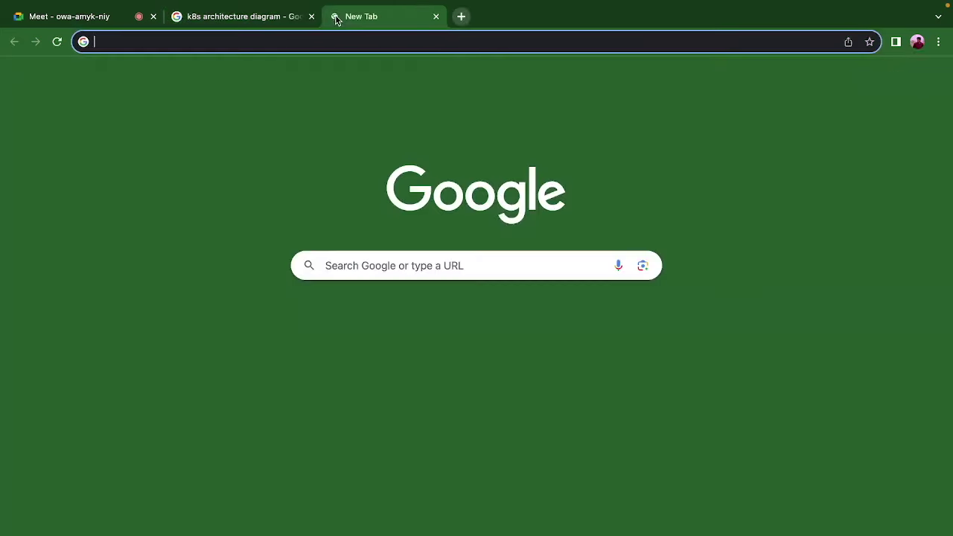
{"action": "type", "text": "cncf&rlz=1C5CHFA_enIN107"}
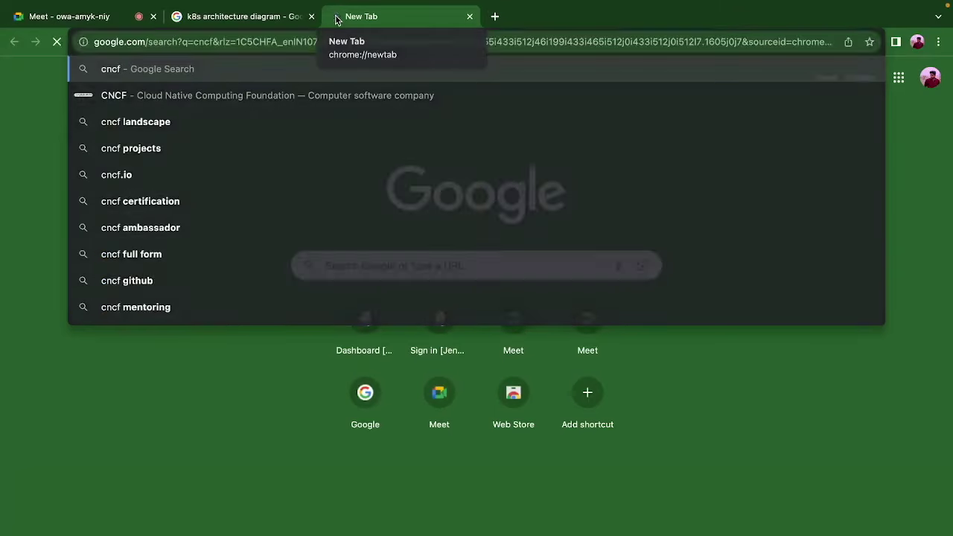
{"action": "key", "text": "Return"}
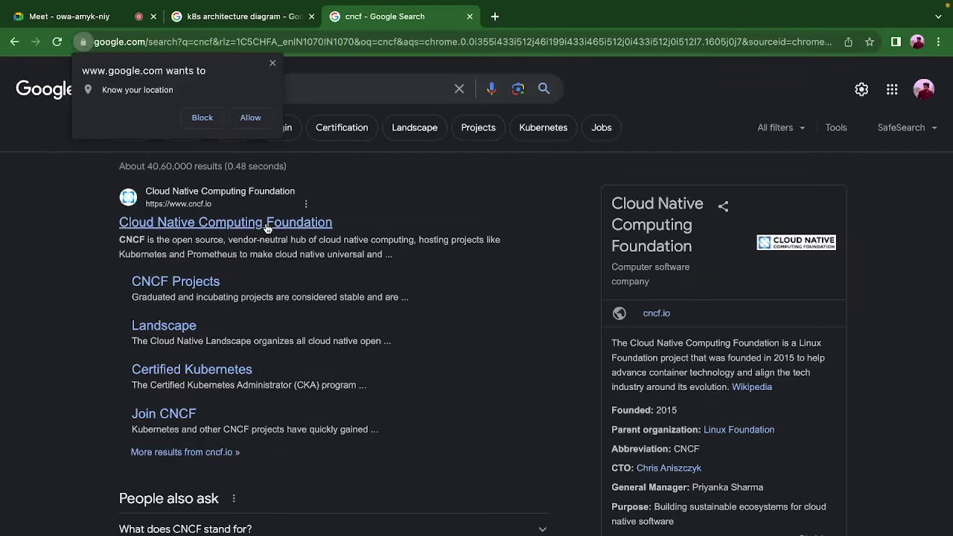
{"action": "left_click", "coordinate": [274, 64]}
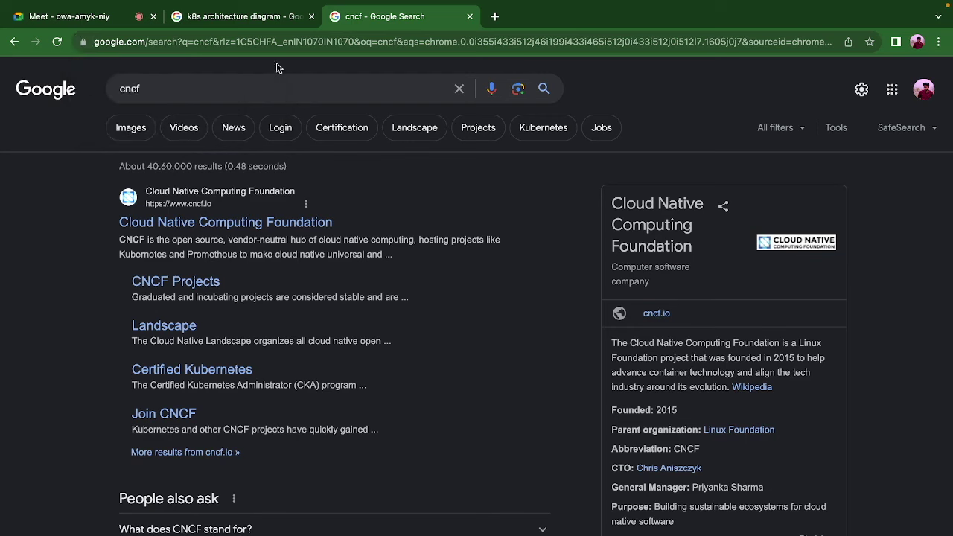
Step: Open cncf.io and go to its Projects > Graduated page
{"action": "left_click", "coordinate": [250, 227]}
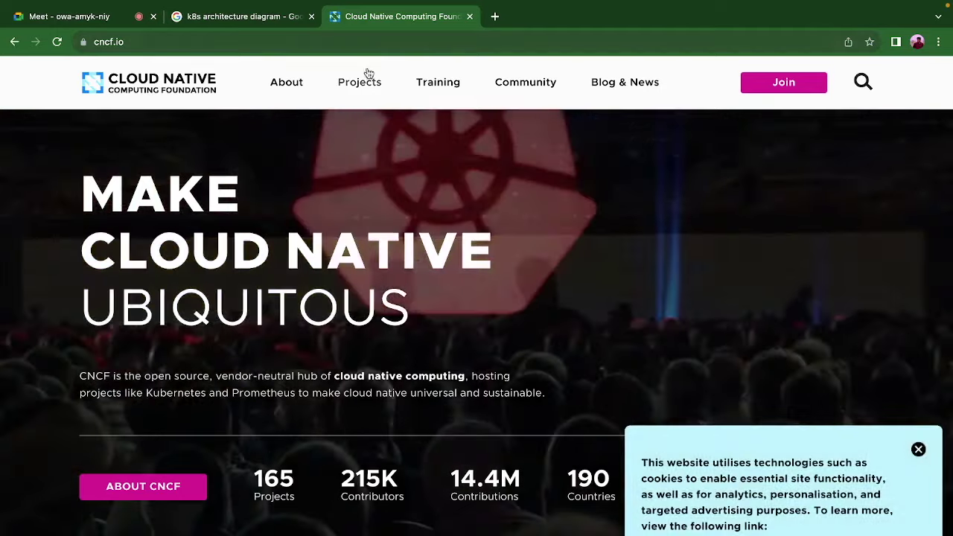
{"action": "mouse_move", "coordinate": [345, 93]}
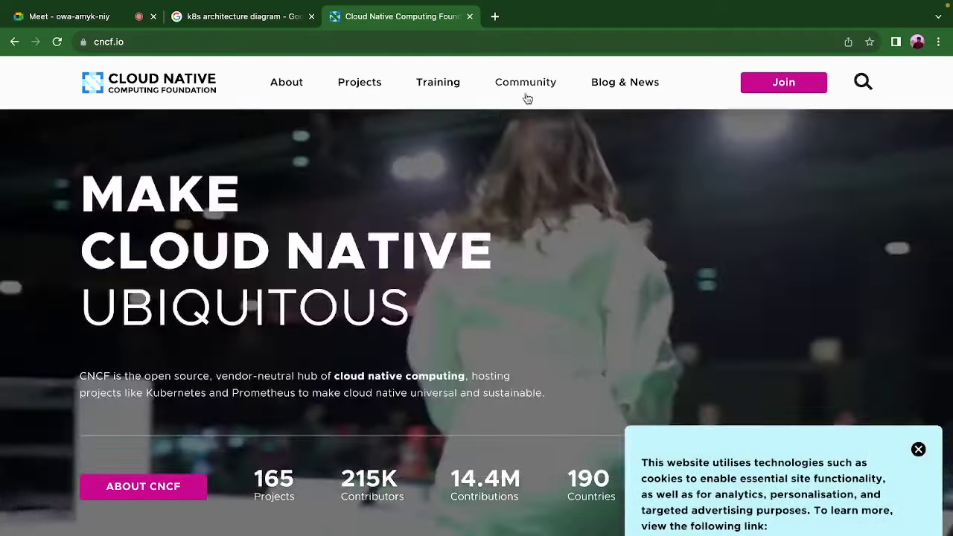
{"action": "mouse_move", "coordinate": [536, 96]}
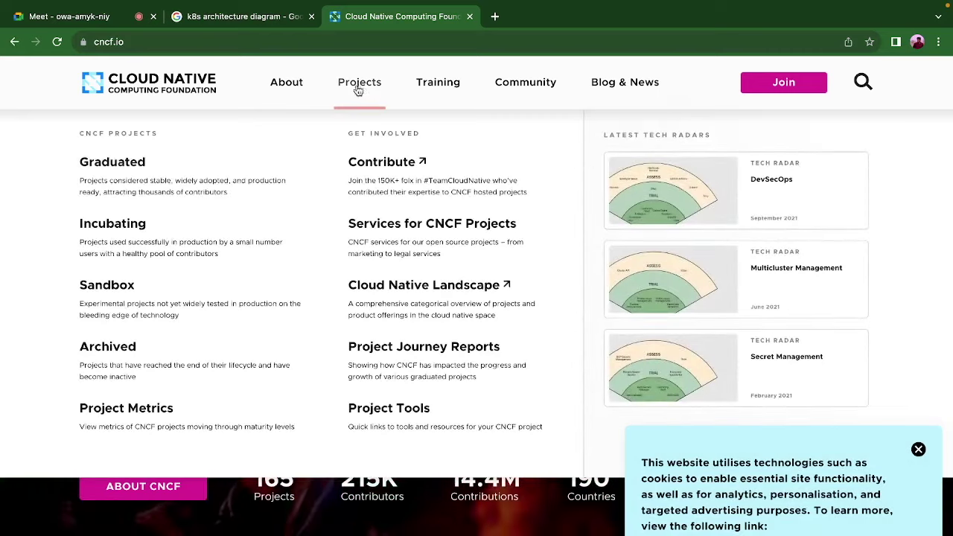
{"action": "left_click", "coordinate": [108, 163]}
{"action": "scroll", "coordinate": [288, 432], "scroll_direction": "down", "scroll_amount": 5}
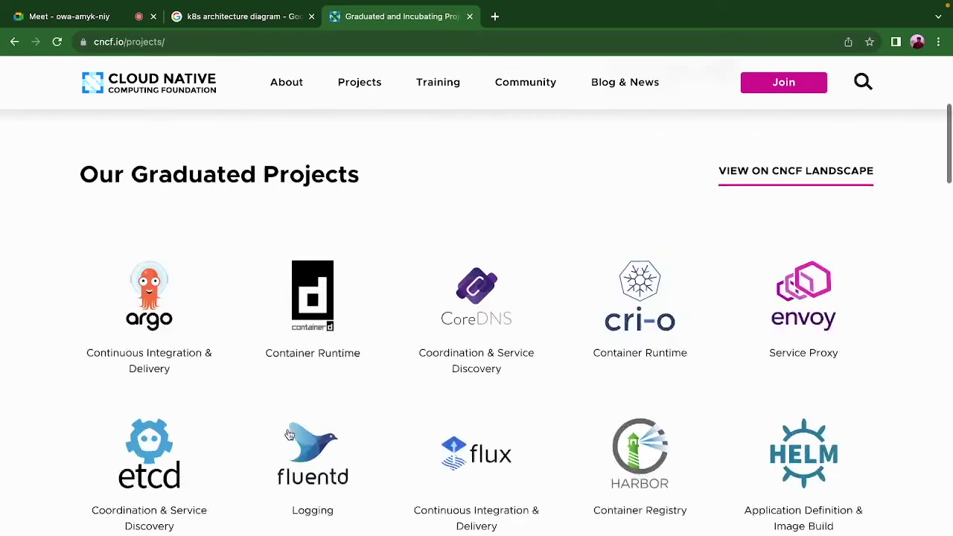
{"action": "scroll", "coordinate": [288, 428], "scroll_direction": "up", "scroll_amount": 1}
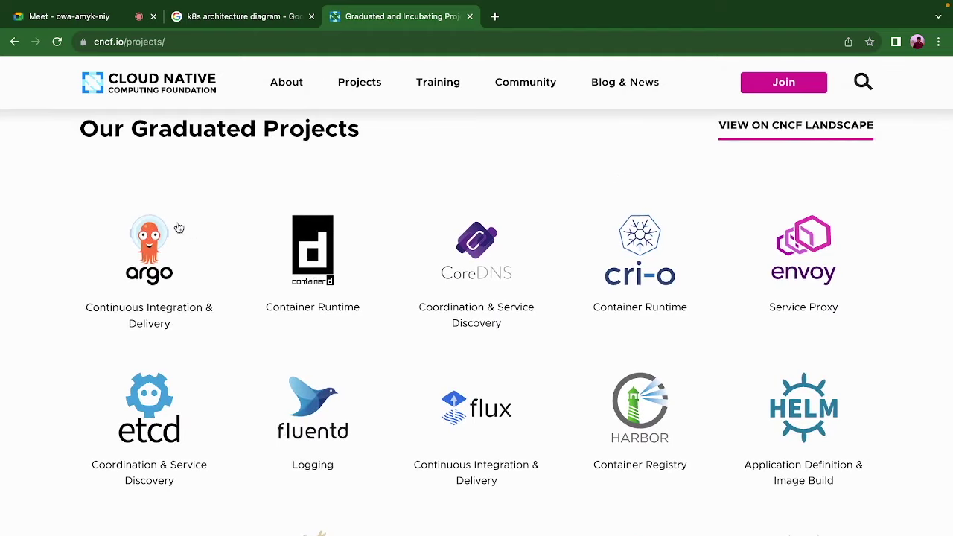
{"action": "scroll", "coordinate": [313, 297], "scroll_direction": "down", "scroll_amount": 3}
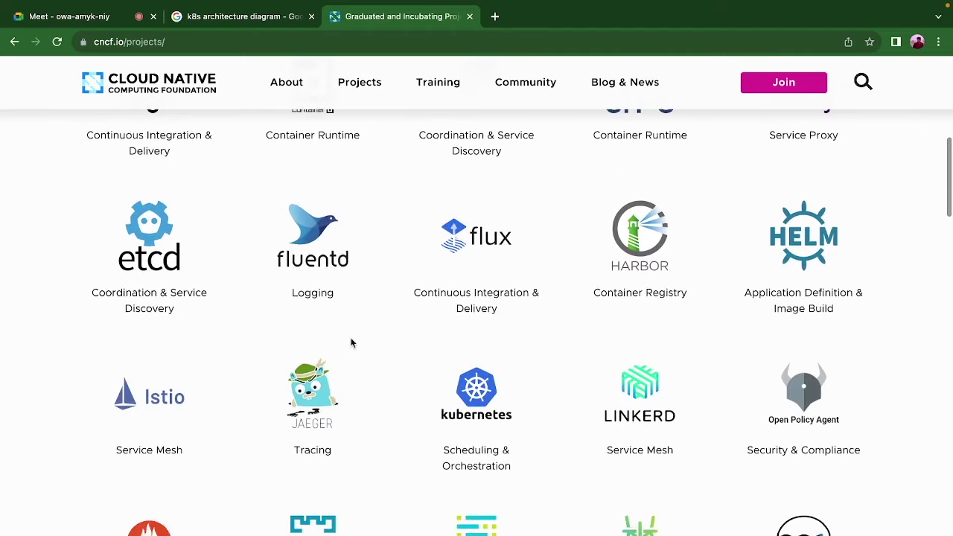
{"action": "scroll", "coordinate": [474, 414], "scroll_direction": "down", "scroll_amount": 2}
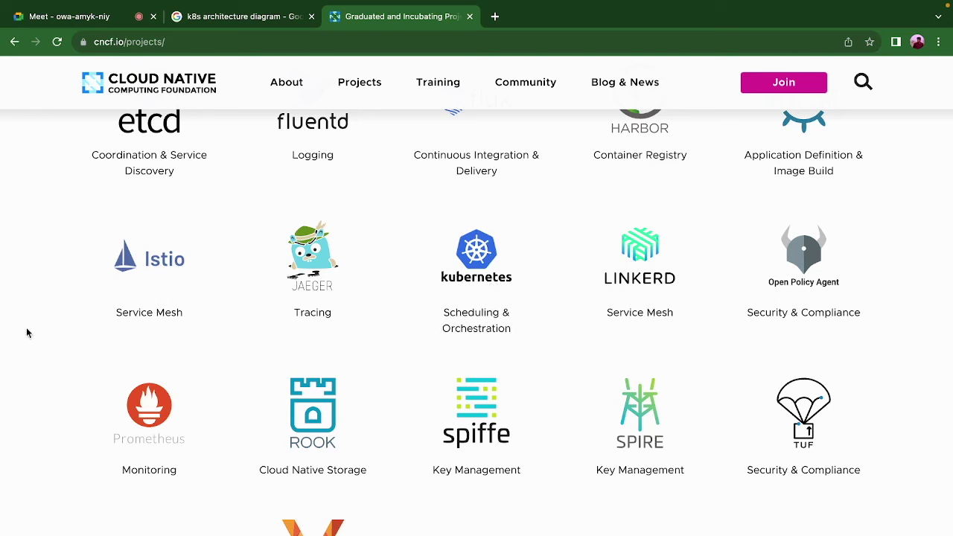
{"action": "scroll", "coordinate": [0, 232], "scroll_direction": "down", "scroll_amount": 2}
{"action": "scroll", "coordinate": [0, 233], "scroll_direction": "up", "scroll_amount": 4}
{"action": "scroll", "coordinate": [89, 268], "scroll_direction": "up", "scroll_amount": 1}
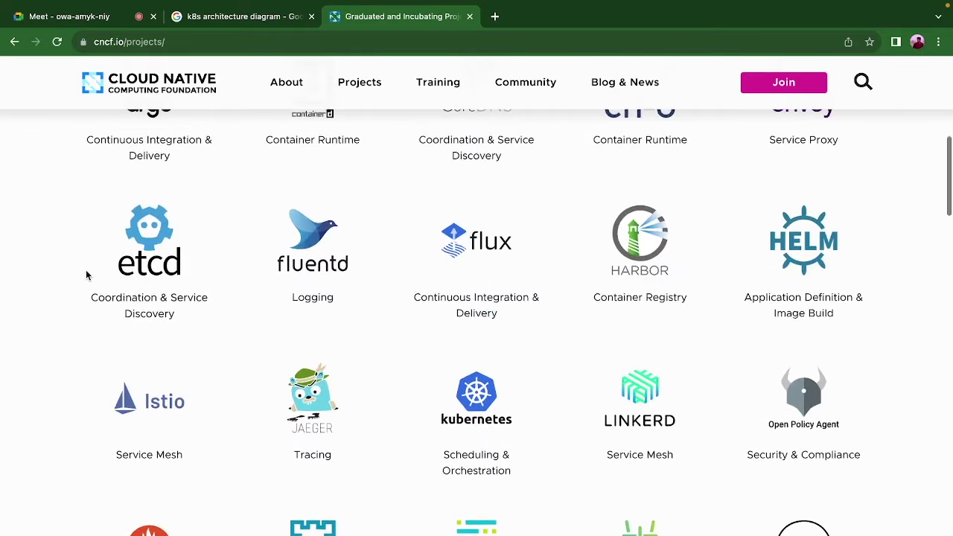
{"action": "scroll", "coordinate": [412, 377], "scroll_direction": "up", "scroll_amount": 1}
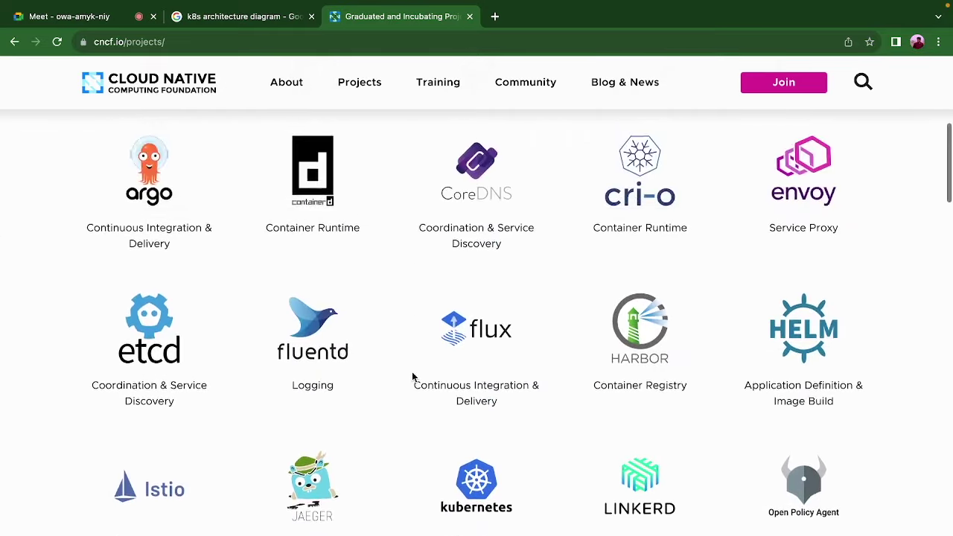
{"action": "scroll", "coordinate": [412, 377], "scroll_direction": "down", "scroll_amount": 2}
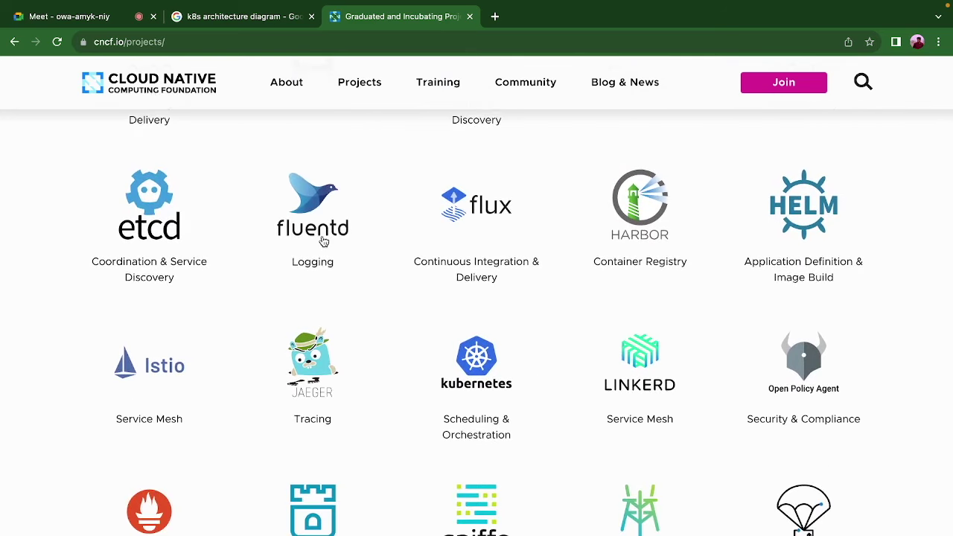
{"action": "scroll", "coordinate": [323, 241], "scroll_direction": "down", "scroll_amount": 2}
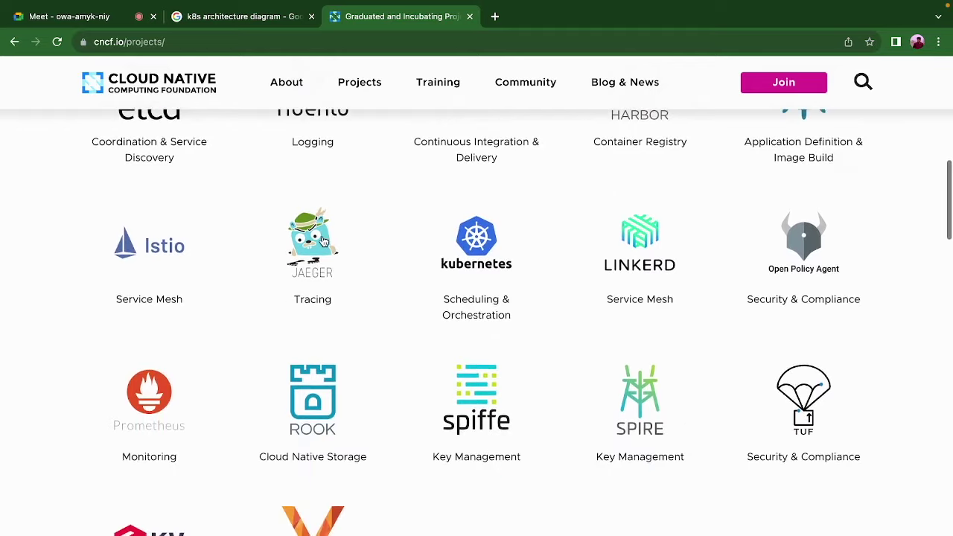
{"action": "scroll", "coordinate": [461, 311], "scroll_direction": "down", "scroll_amount": 10}
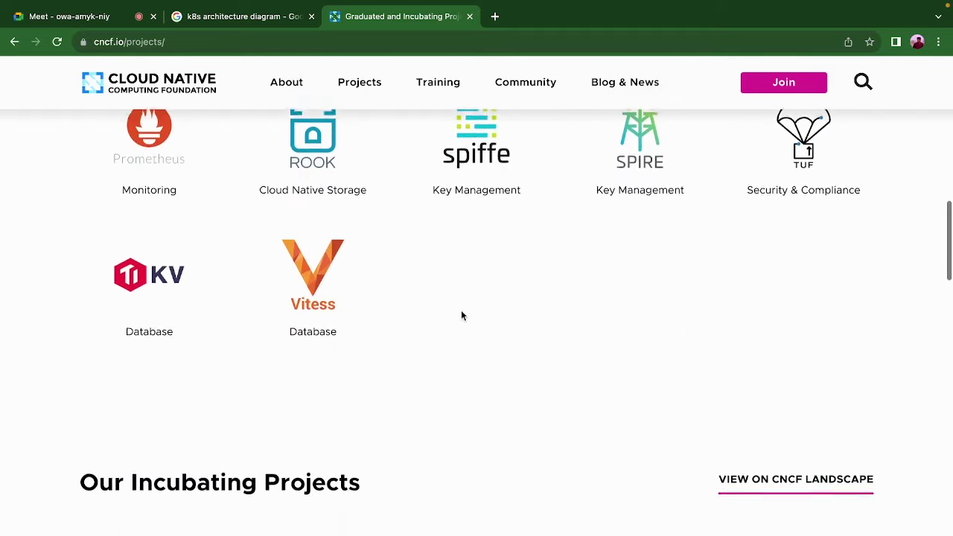
{"action": "scroll", "coordinate": [461, 316], "scroll_direction": "up", "scroll_amount": 6}
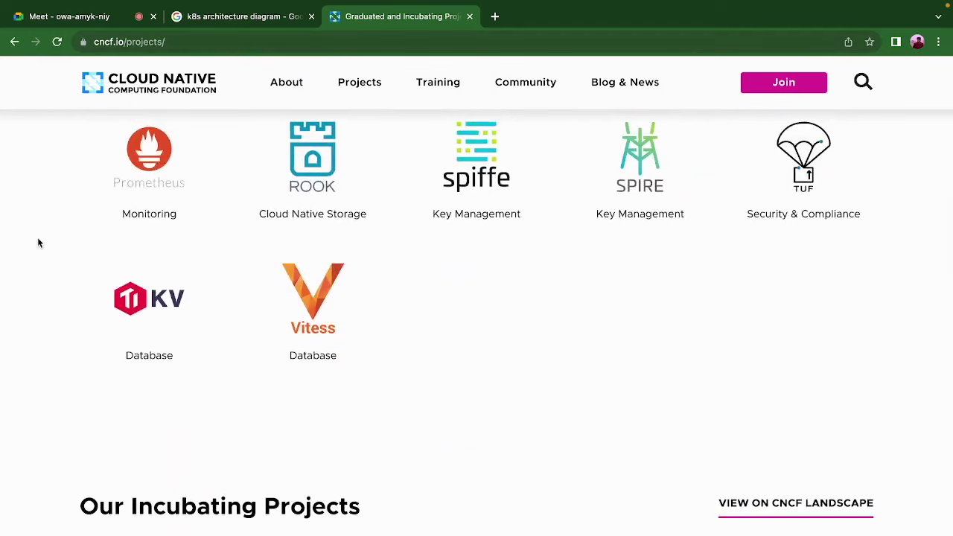
{"action": "scroll", "coordinate": [281, 285], "scroll_direction": "down", "scroll_amount": 6}
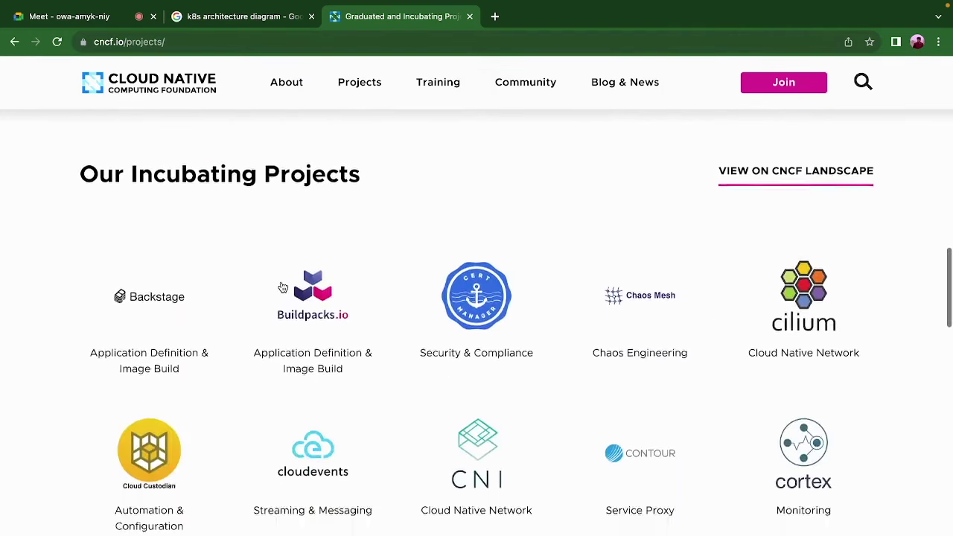
{"action": "scroll", "coordinate": [281, 285], "scroll_direction": "up", "scroll_amount": 2}
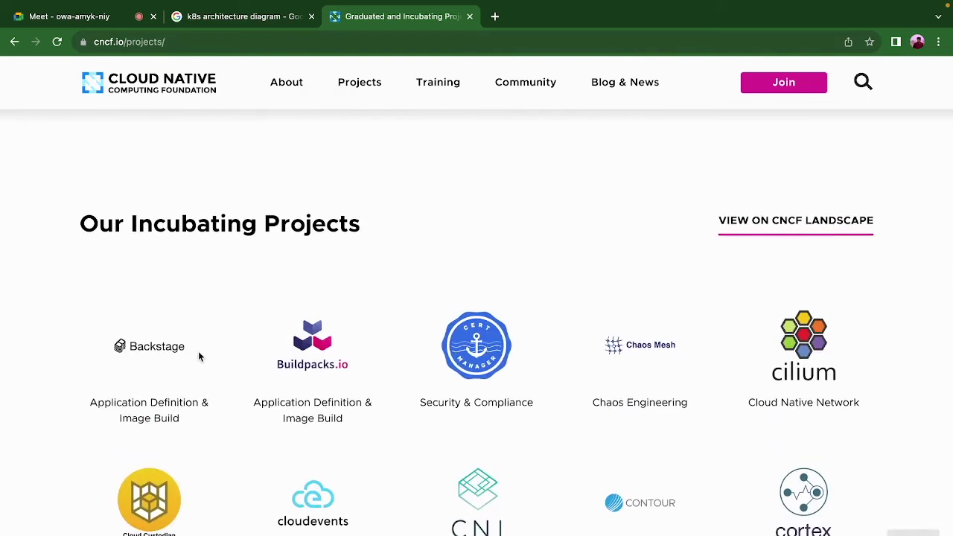
{"action": "scroll", "coordinate": [353, 370], "scroll_direction": "down", "scroll_amount": 2}
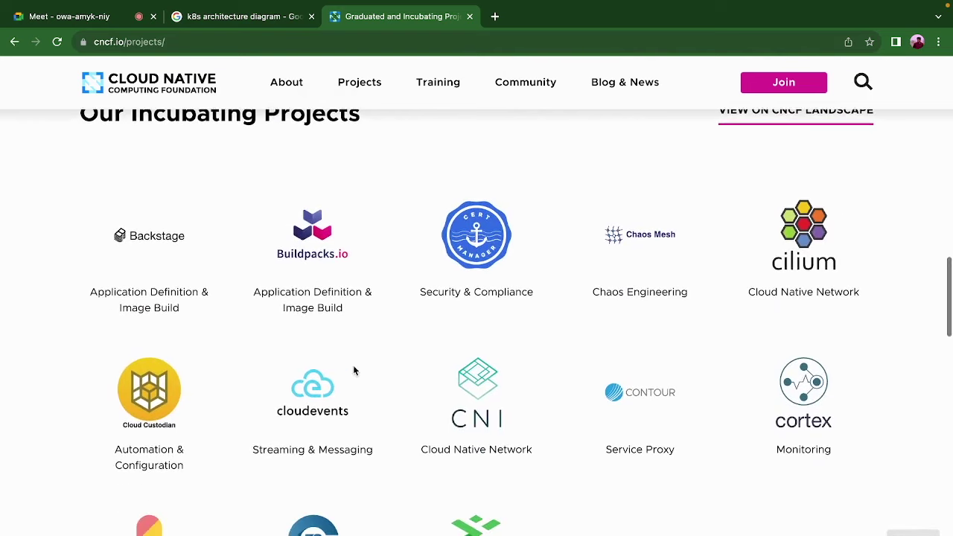
{"action": "scroll", "coordinate": [353, 371], "scroll_direction": "down", "scroll_amount": 6}
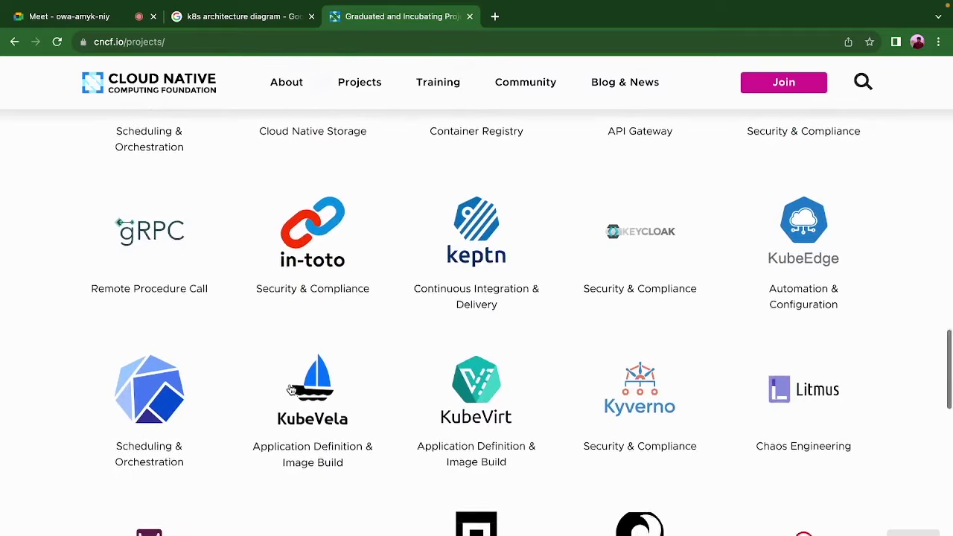
{"action": "scroll", "coordinate": [291, 389], "scroll_direction": "down", "scroll_amount": 4}
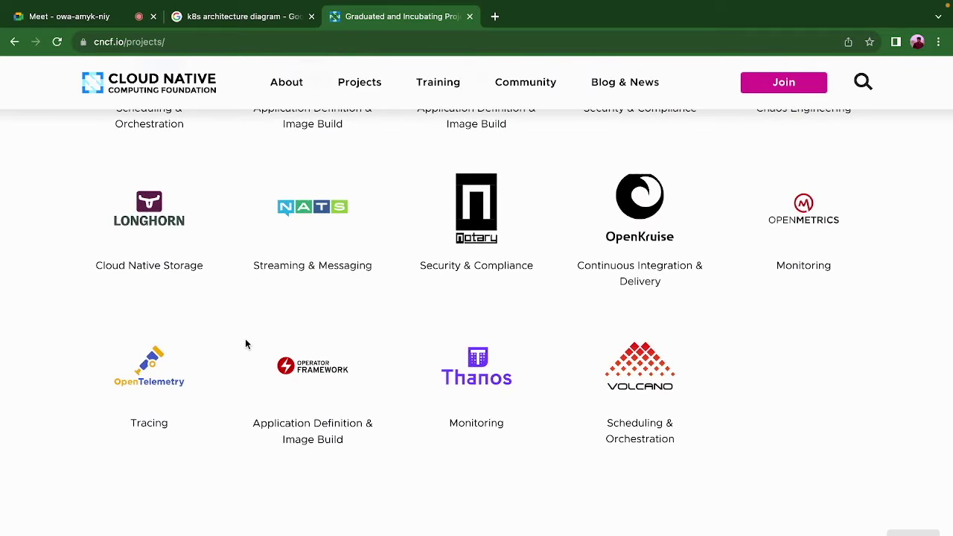
{"action": "scroll", "coordinate": [245, 340], "scroll_direction": "down", "scroll_amount": 2}
{"action": "key", "text": "Home"}
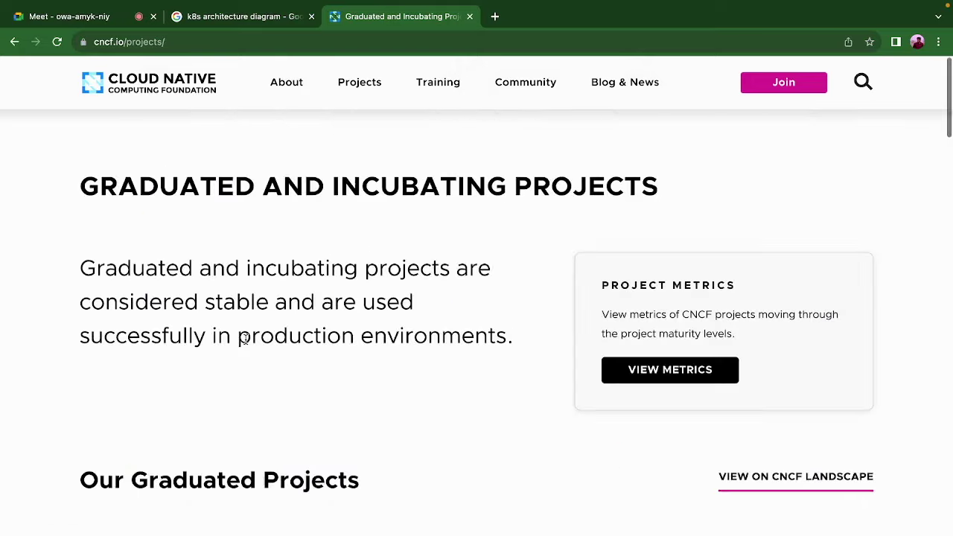
{"action": "scroll", "coordinate": [245, 338], "scroll_direction": "down", "scroll_amount": 4}
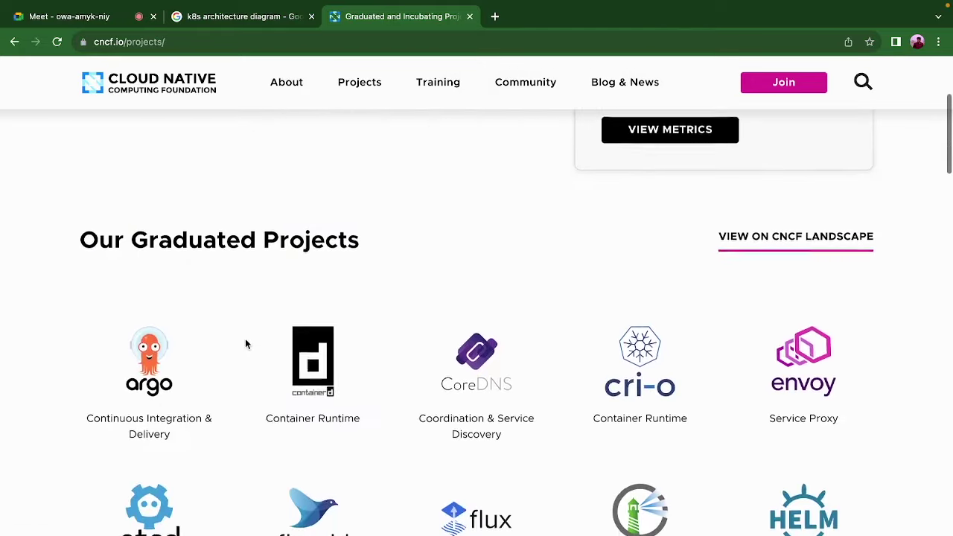
{"action": "scroll", "coordinate": [246, 343], "scroll_direction": "down", "scroll_amount": 1}
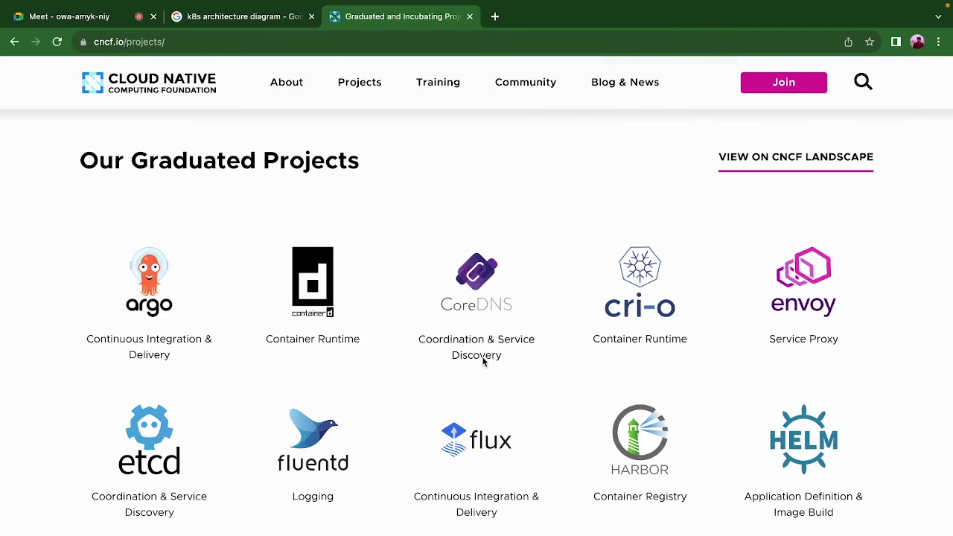
{"action": "scroll", "coordinate": [492, 381], "scroll_direction": "down", "scroll_amount": 2}
{"action": "scroll", "coordinate": [492, 382], "scroll_direction": "down", "scroll_amount": 2}
{"action": "scroll", "coordinate": [616, 450], "scroll_direction": "down", "scroll_amount": 3}
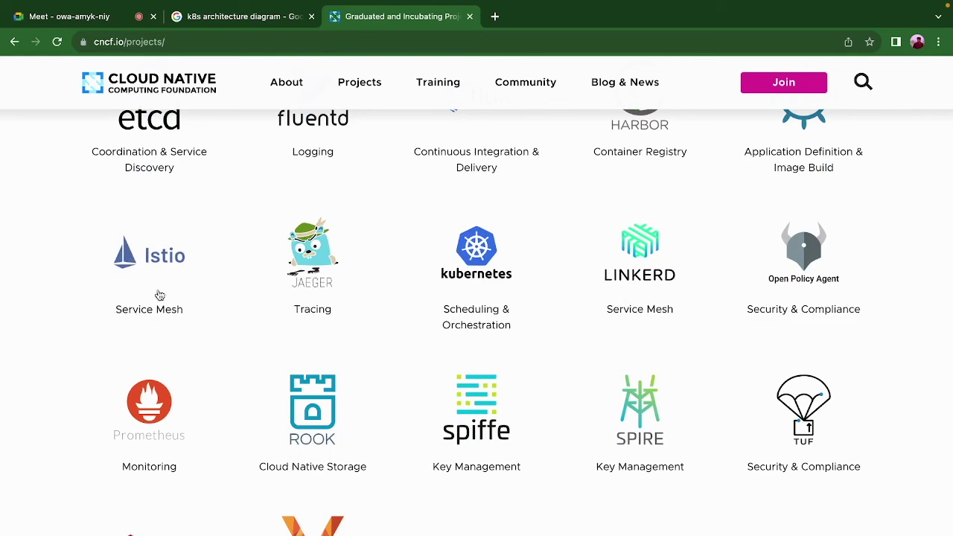
{"action": "scroll", "coordinate": [160, 423], "scroll_direction": "up", "scroll_amount": 2}
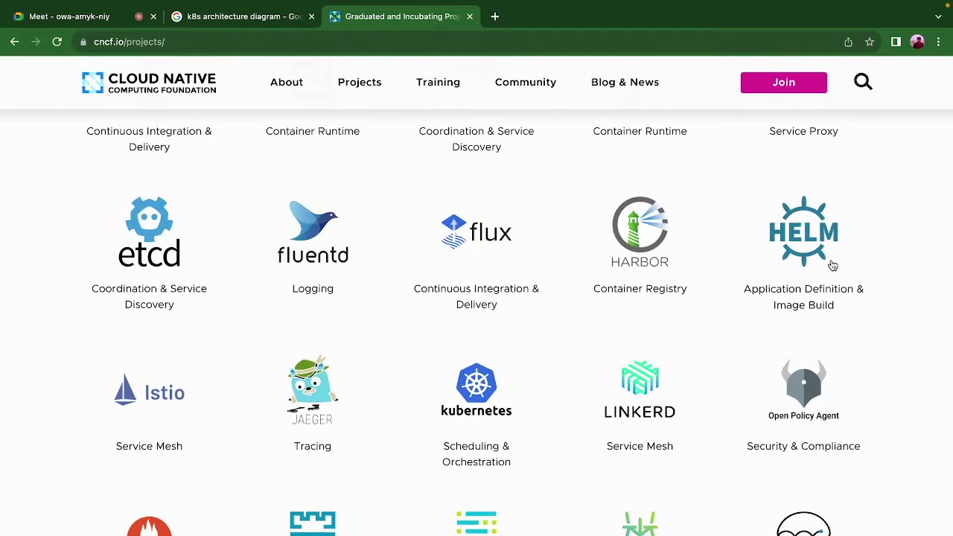
{"action": "scroll", "coordinate": [477, 315], "scroll_direction": "up", "scroll_amount": 2}
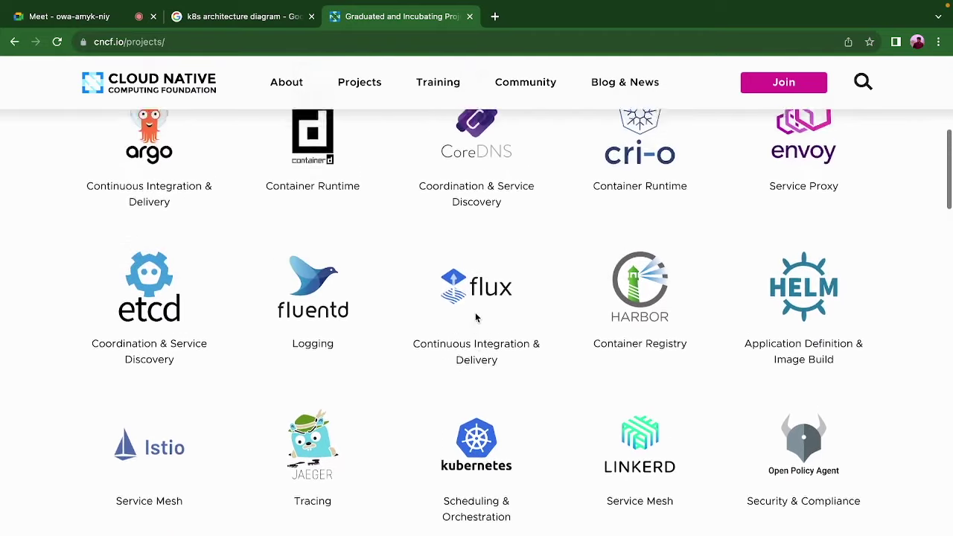
{"action": "scroll", "coordinate": [477, 319], "scroll_direction": "up", "scroll_amount": 1}
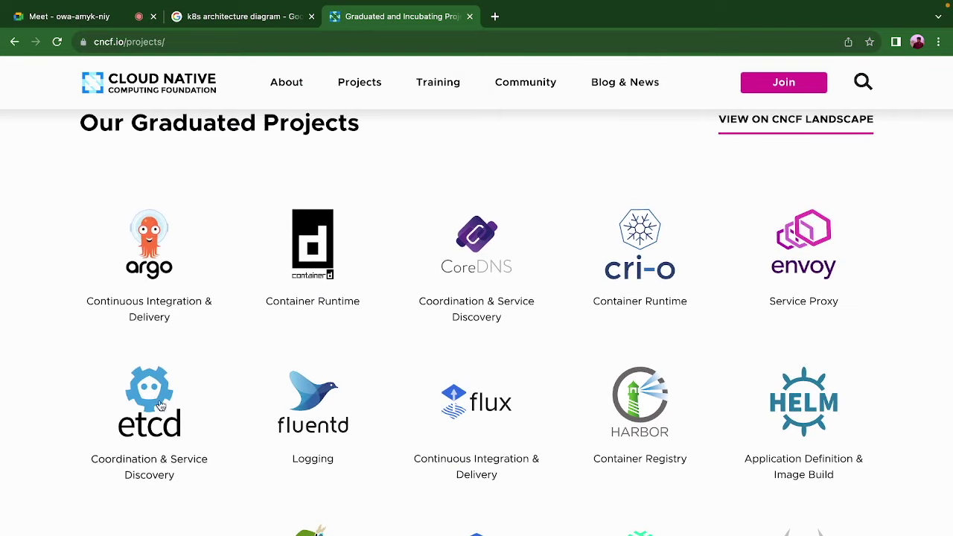
{"action": "mouse_move", "coordinate": [250, 4]}
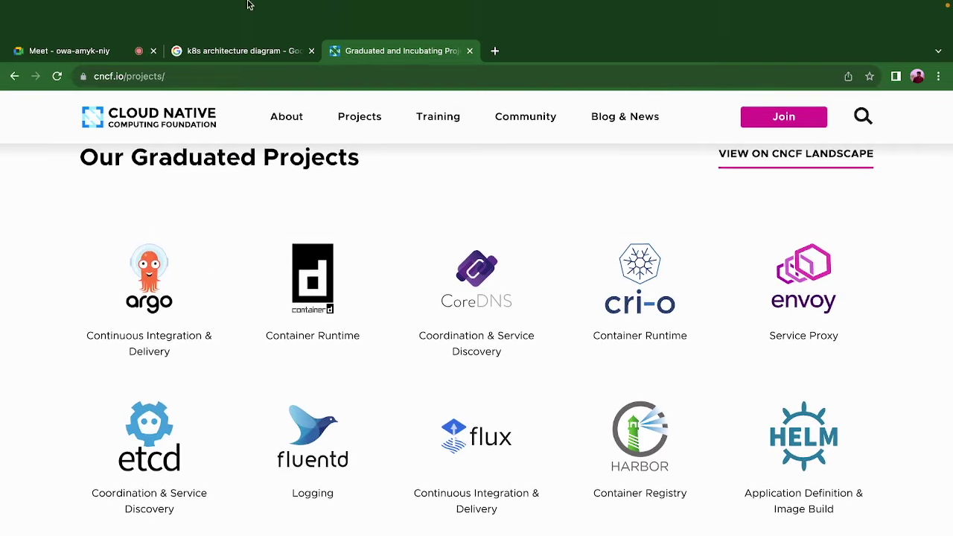
Step: Return to the k8s architecture diagram image results and scroll through them
{"action": "left_click", "coordinate": [256, 51]}
{"action": "scroll", "coordinate": [345, 291], "scroll_direction": "down", "scroll_amount": 10}
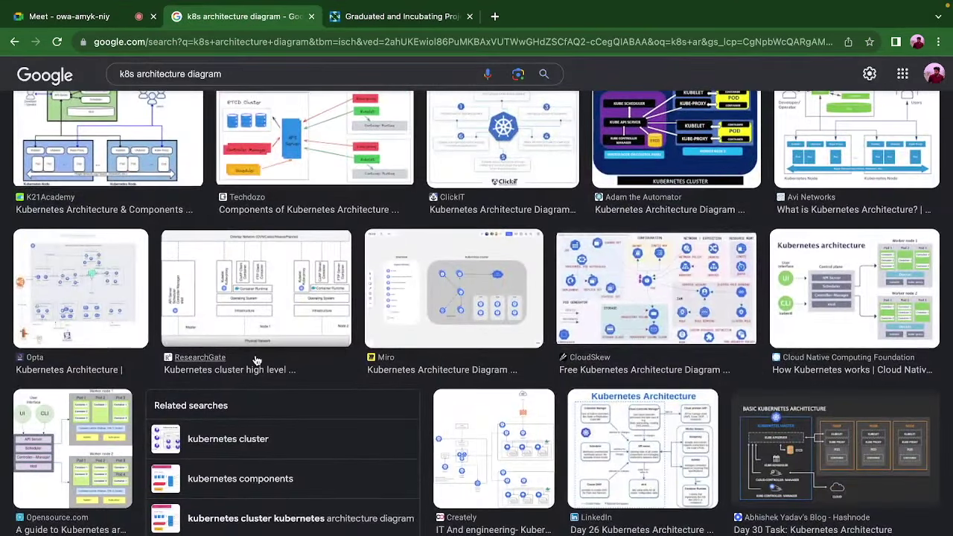
{"action": "scroll", "coordinate": [253, 358], "scroll_direction": "down", "scroll_amount": 10}
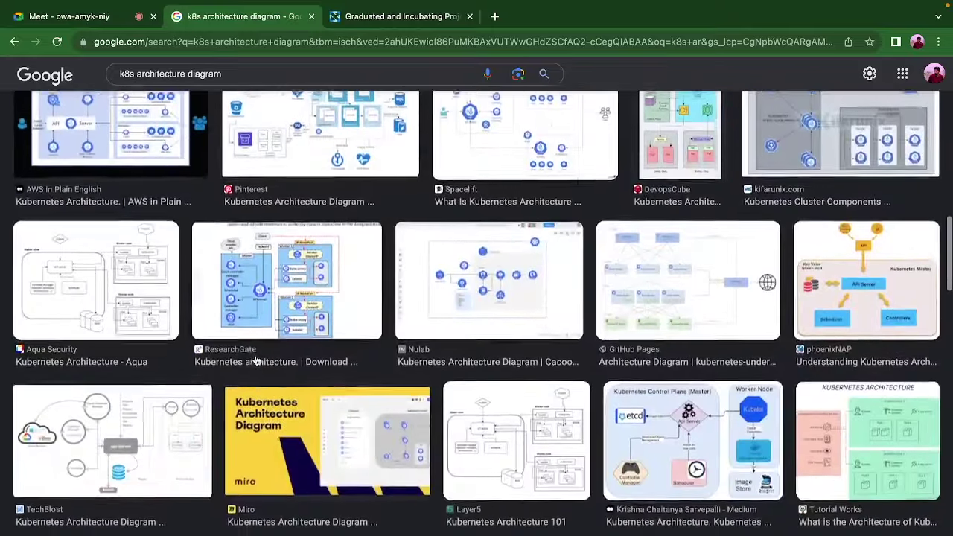
Step: Open a new tab and launch Google Sheets from the Google apps grid
{"action": "left_click", "coordinate": [495, 16]}
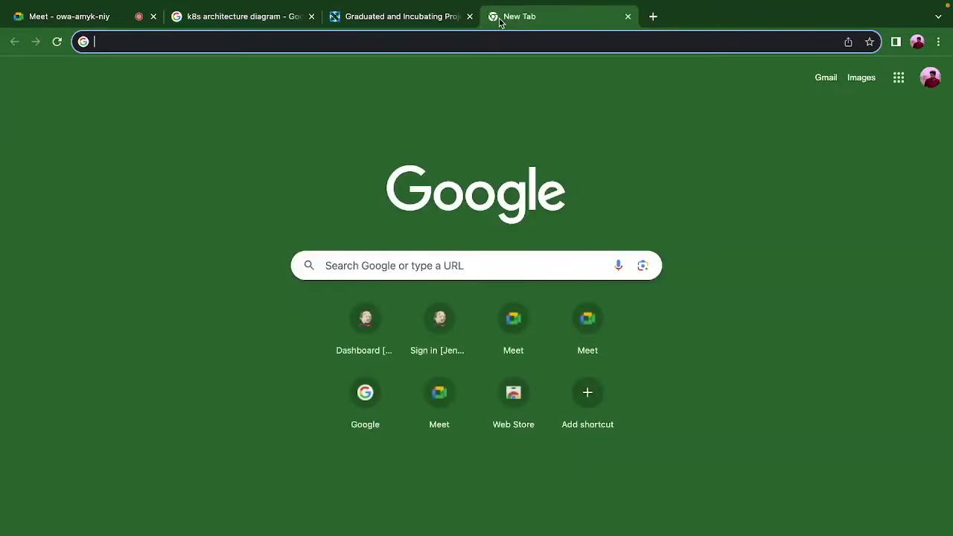
{"action": "type", "text": "go"}
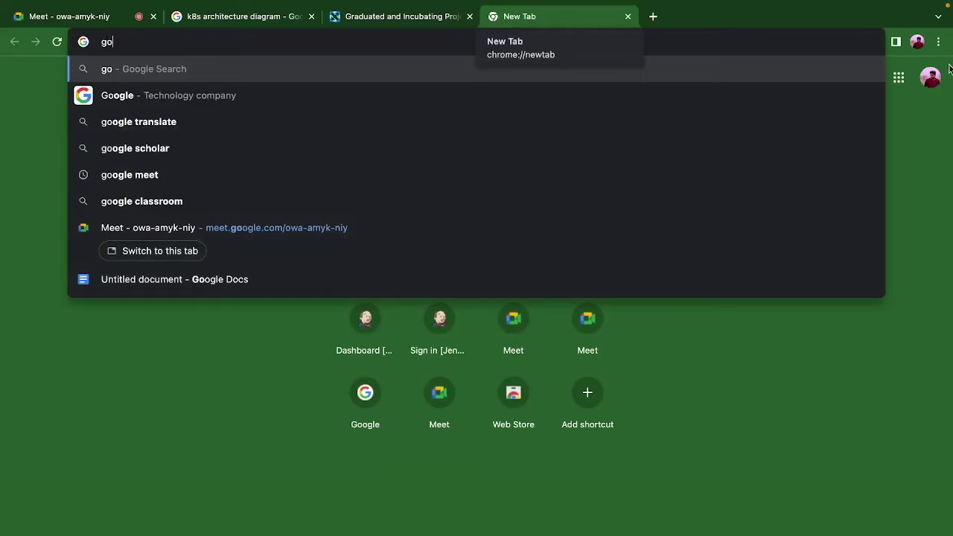
{"action": "left_click", "coordinate": [944, 141]}
{"action": "left_click", "coordinate": [899, 77]}
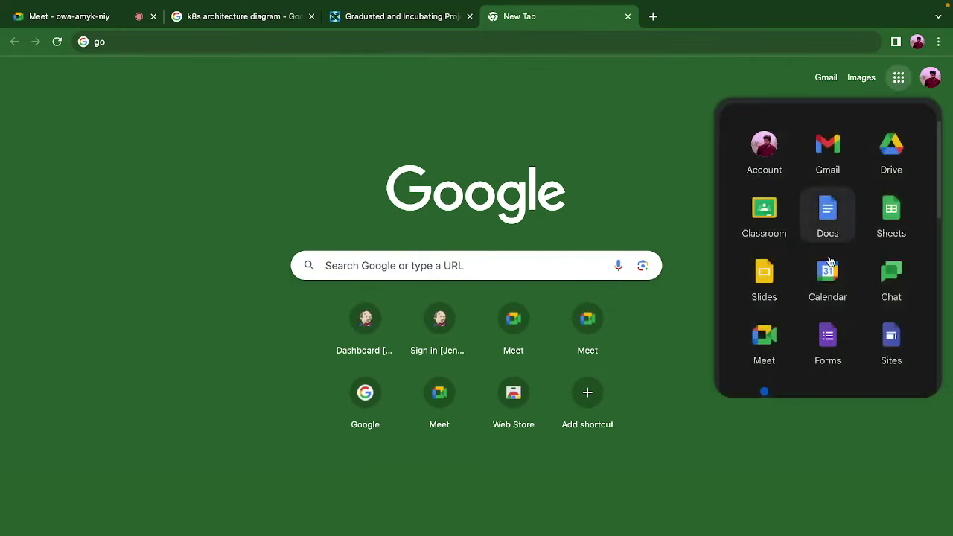
{"action": "left_click", "coordinate": [886, 217]}
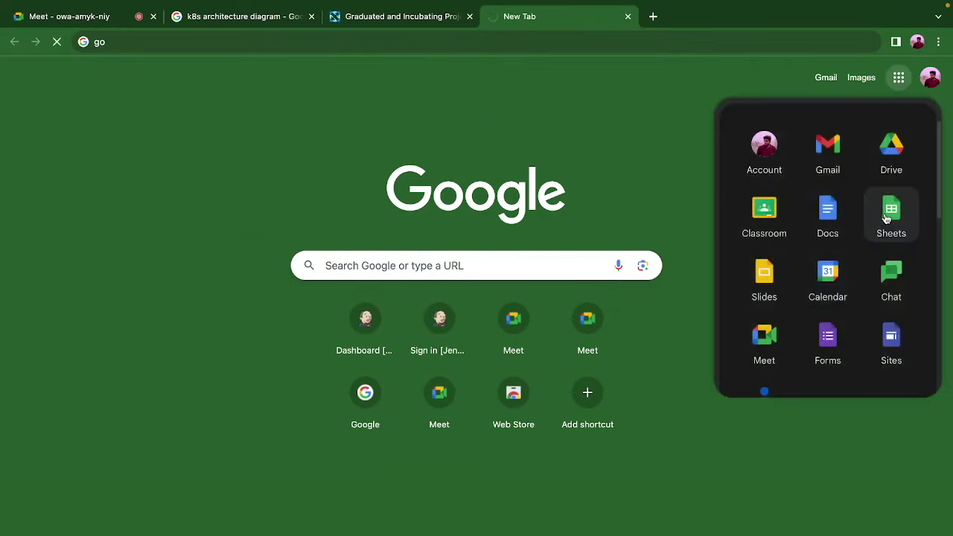
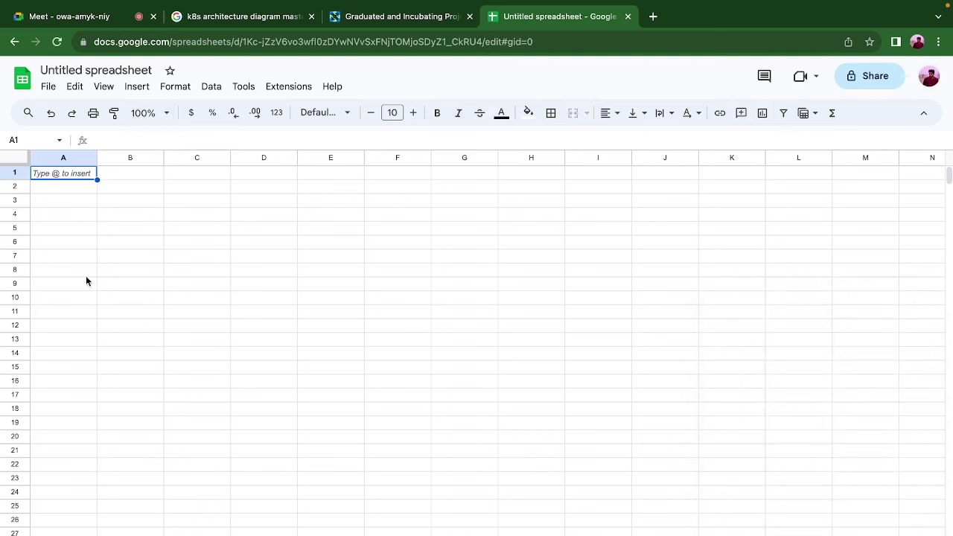
Step: Zoom the spreadsheet to 125% and then 150%, then switch to the Meet call tab
{"action": "left_click", "coordinate": [76, 186]}
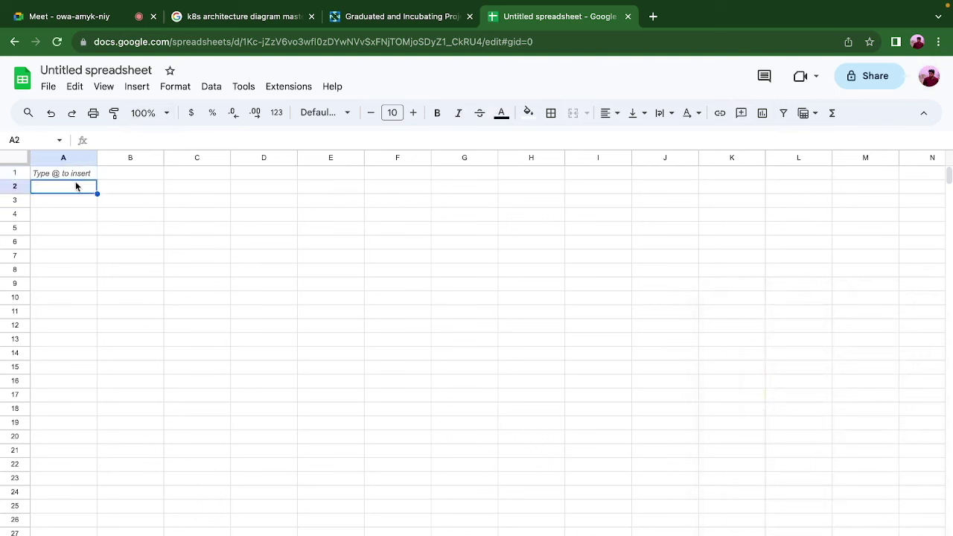
{"action": "left_click", "coordinate": [158, 113]}
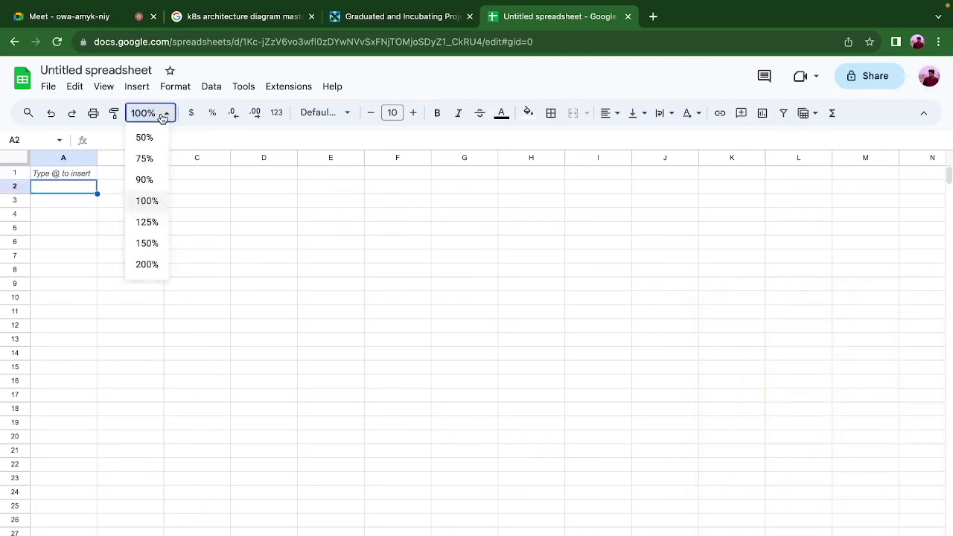
{"action": "left_click", "coordinate": [146, 227]}
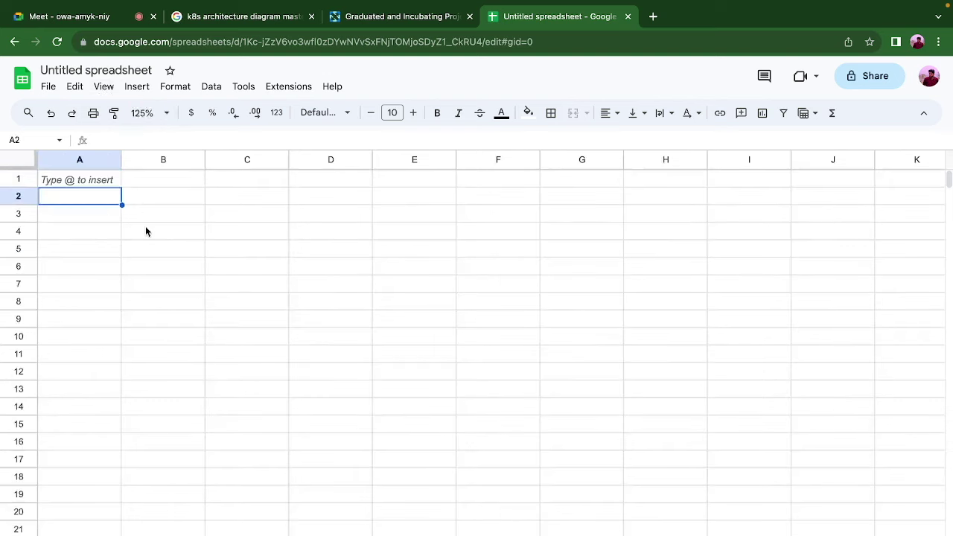
{"action": "left_click", "coordinate": [145, 113]}
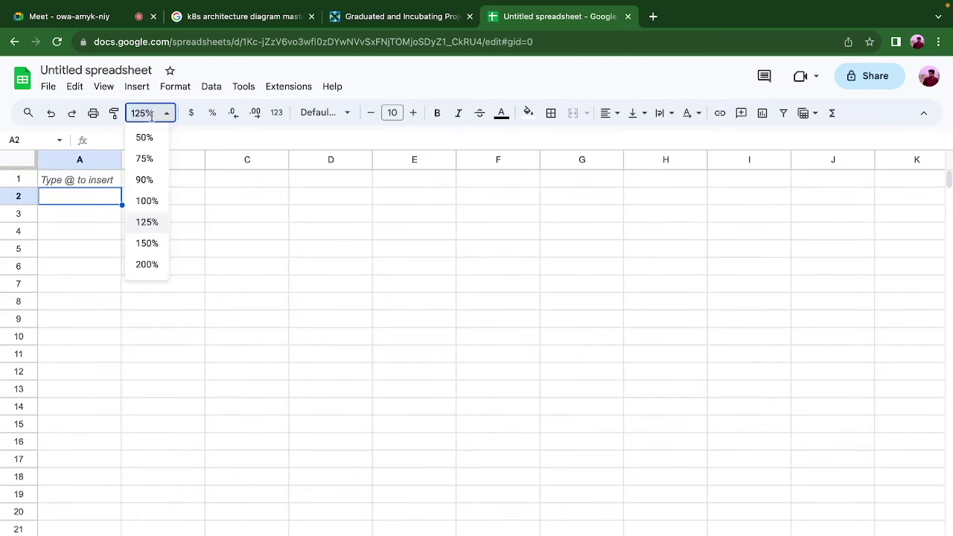
{"action": "left_click", "coordinate": [148, 234]}
{"action": "left_click", "coordinate": [147, 234]}
{"action": "left_click", "coordinate": [159, 113]}
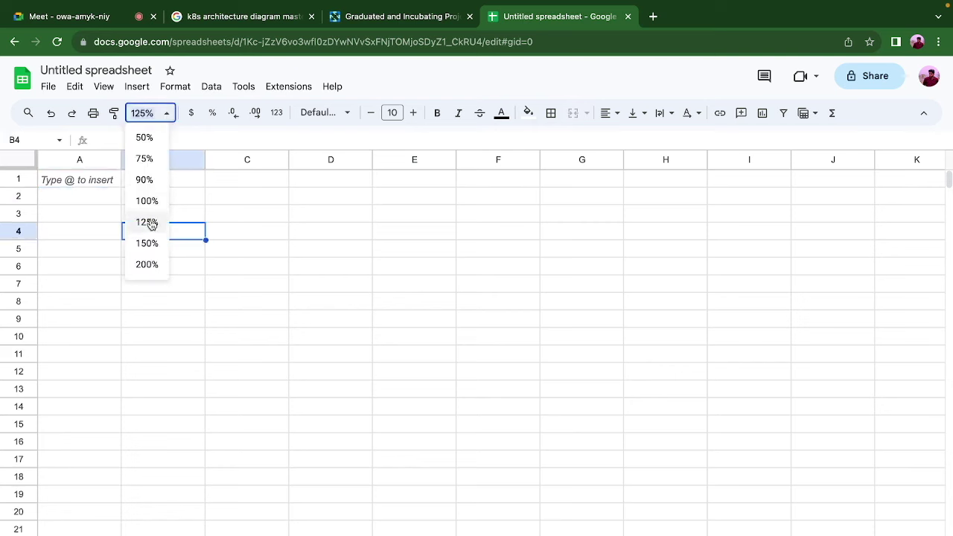
{"action": "left_click", "coordinate": [147, 242]}
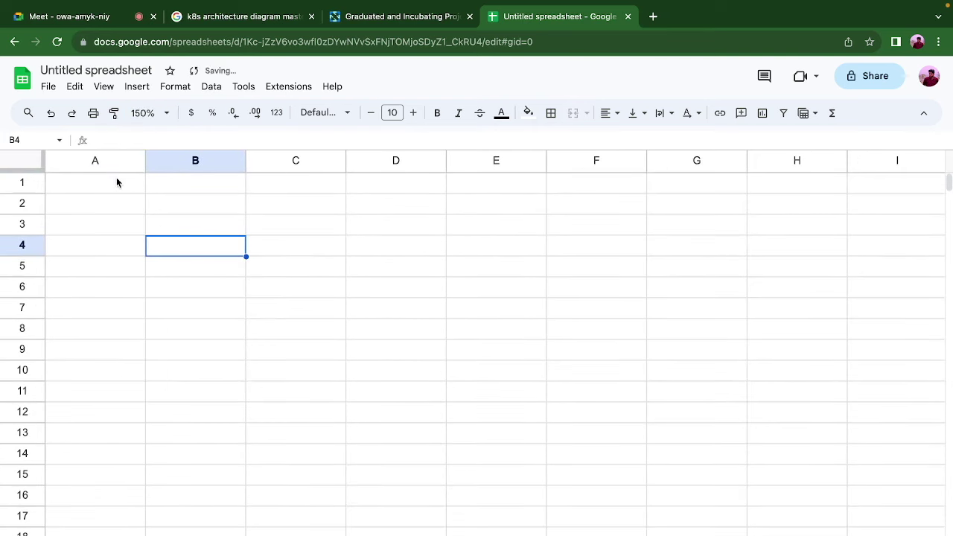
{"action": "left_click", "coordinate": [80, 18]}
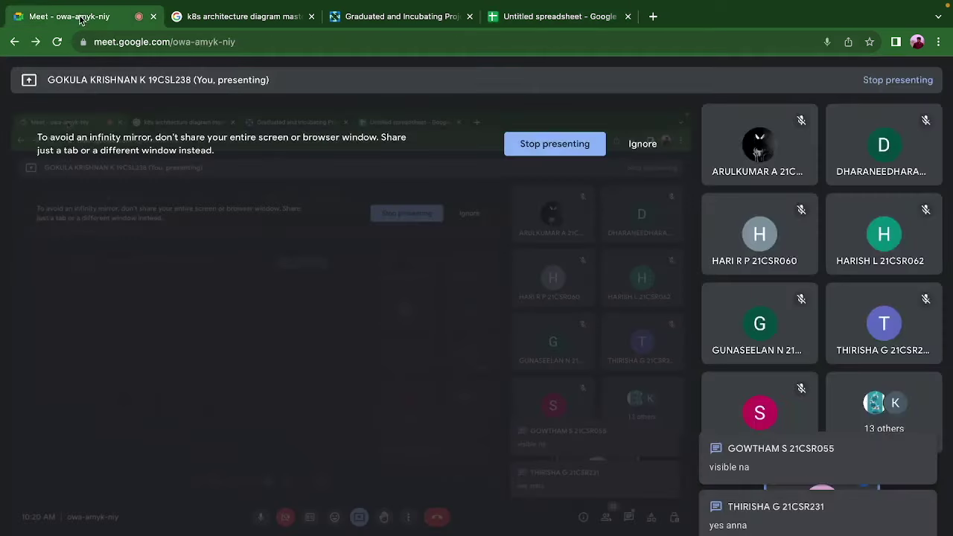
Step: Check the Meet in-call messages panel, close it, and return to the Untitled spreadsheet
{"action": "left_click", "coordinate": [402, 17]}
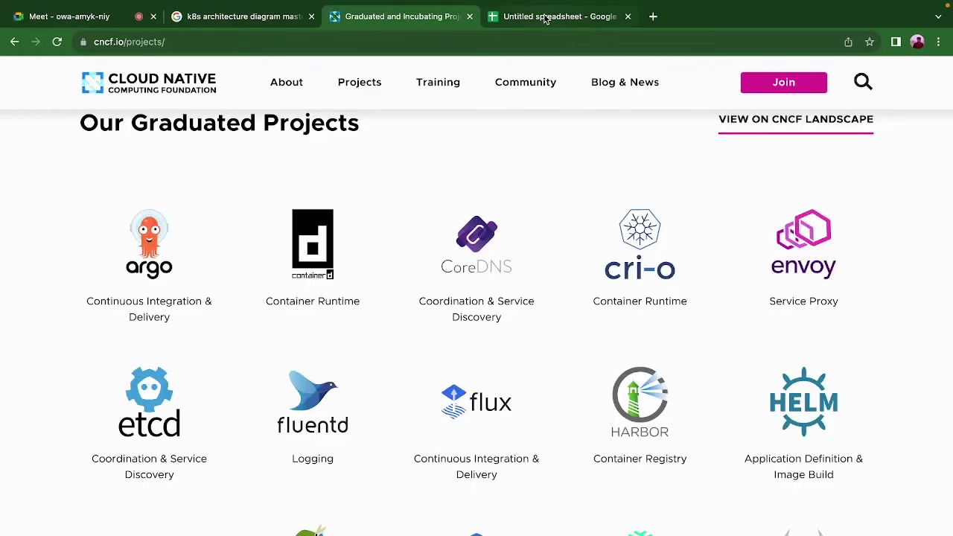
{"action": "left_click", "coordinate": [545, 17]}
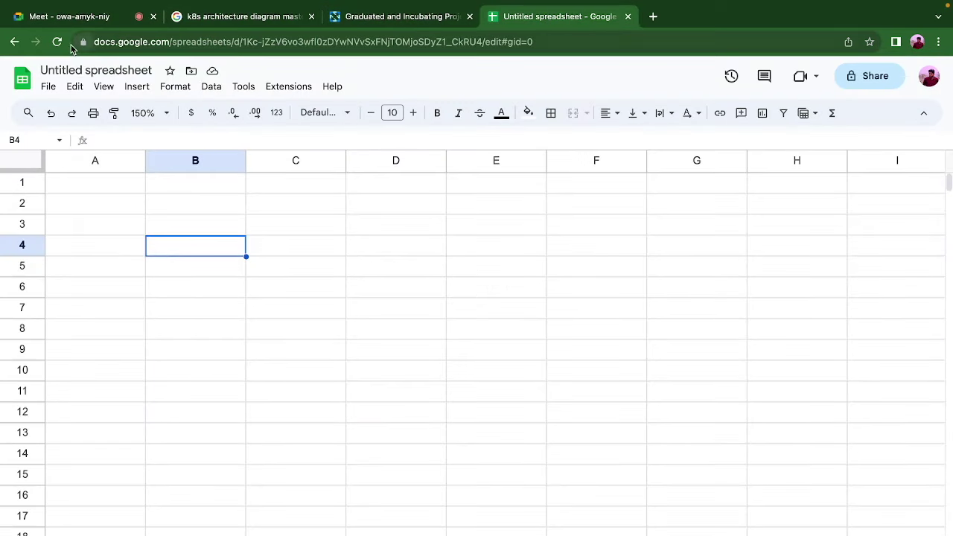
{"action": "mouse_move", "coordinate": [70, 6]}
{"action": "left_click", "coordinate": [102, 51]}
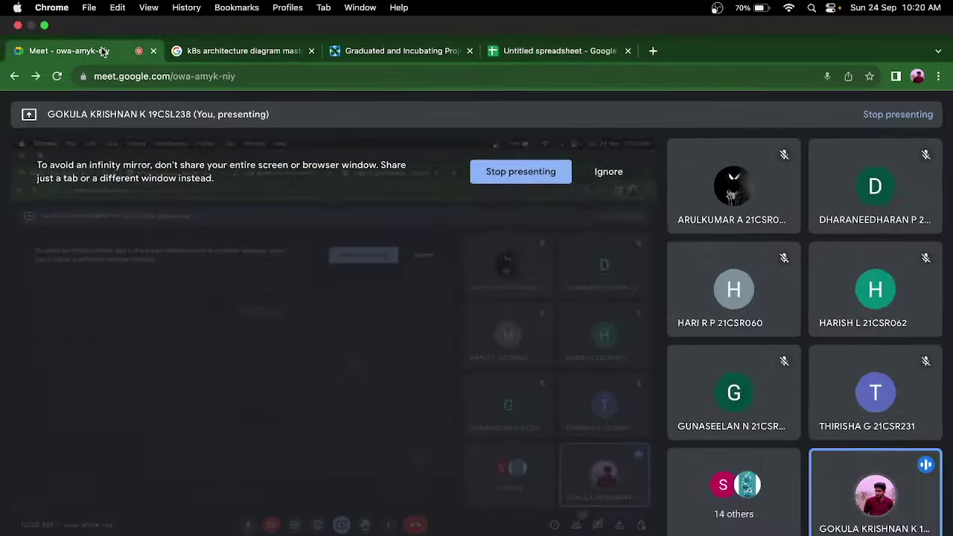
{"action": "left_click", "coordinate": [817, 411]}
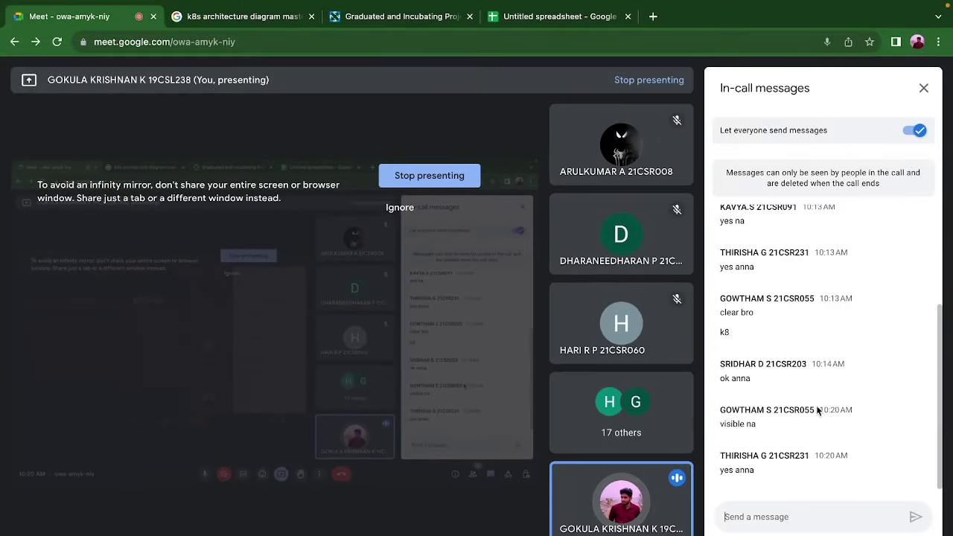
{"action": "left_click", "coordinate": [932, 89]}
{"action": "left_click", "coordinate": [555, 16]}
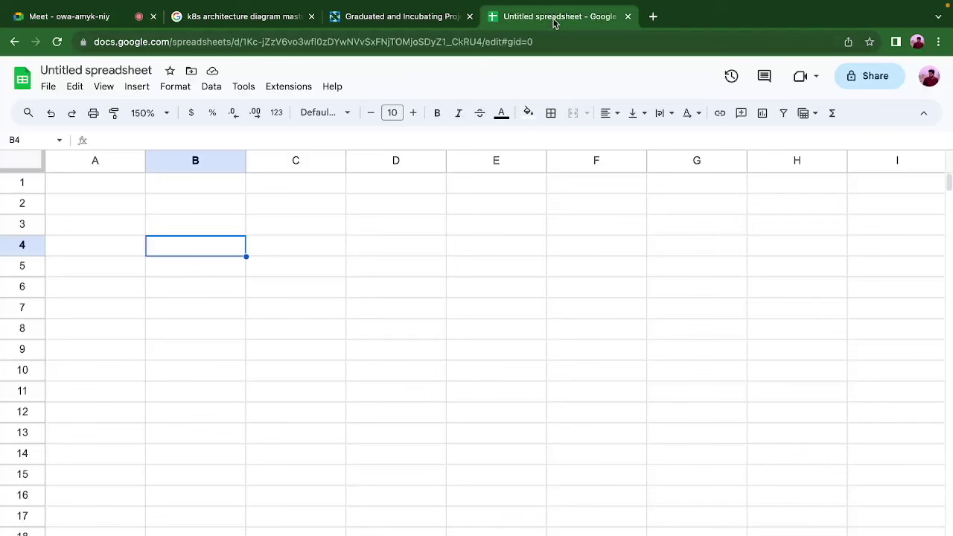
Step: Enter the headings 'master node' in A2 and 'worker node' in B2
{"action": "left_click", "coordinate": [105, 212]}
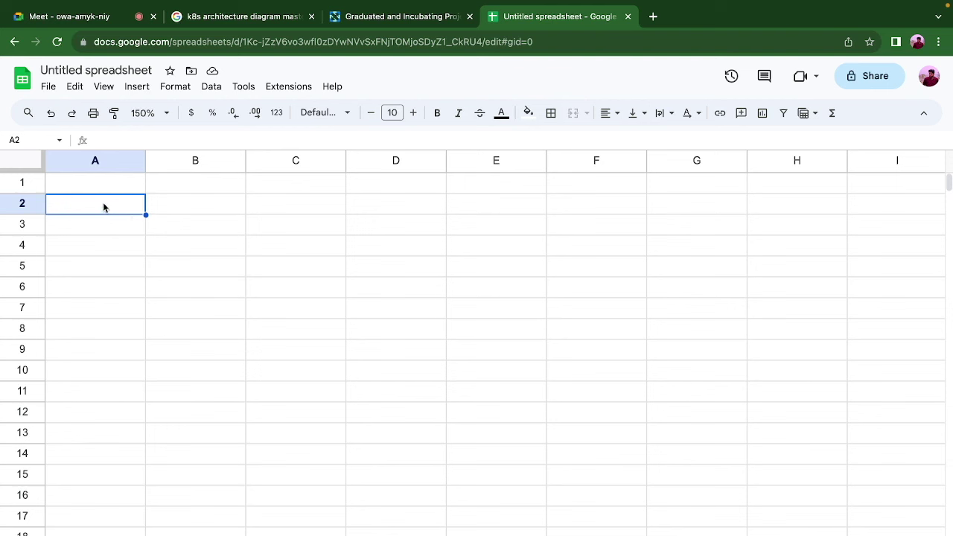
{"action": "type", "text": "W"}
{"action": "key", "text": "BackSpace"}
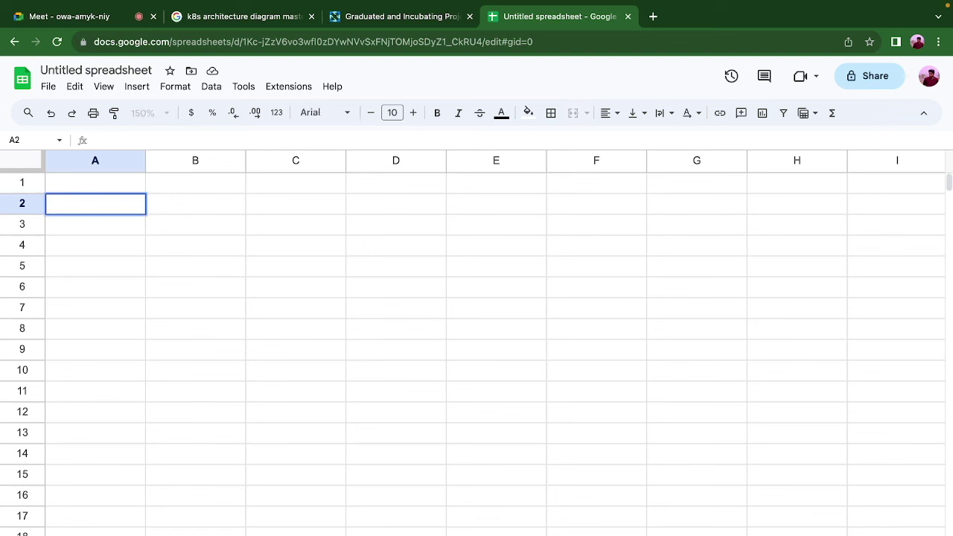
{"action": "type", "text": "master node"}
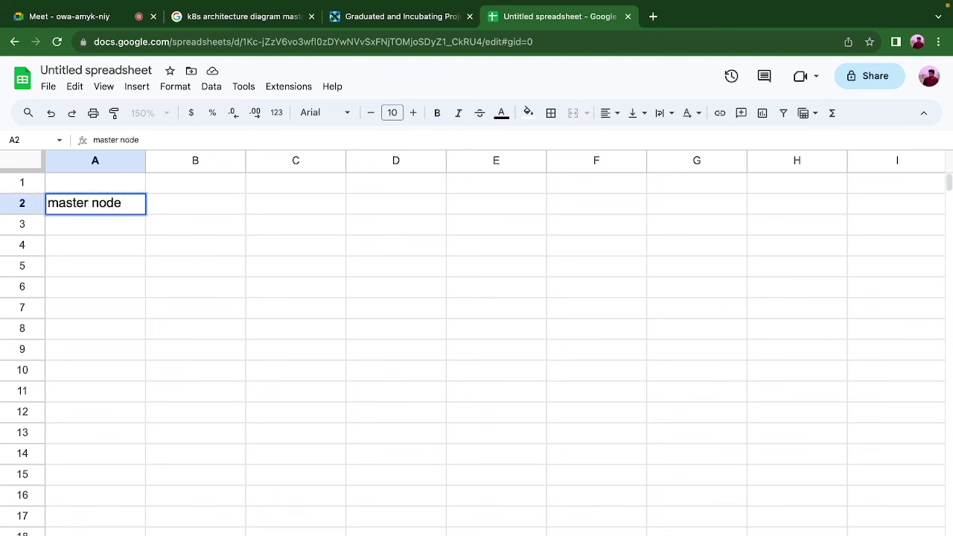
{"action": "key", "text": "Tab"}
{"action": "type", "text": "worker"}
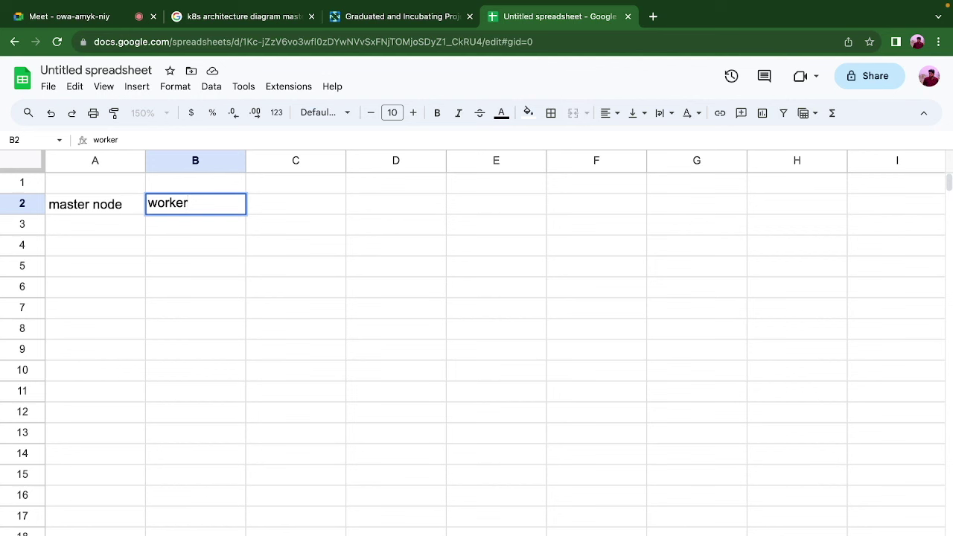
{"action": "type", "text": "ni"}
{"action": "type", "text": "ode"}
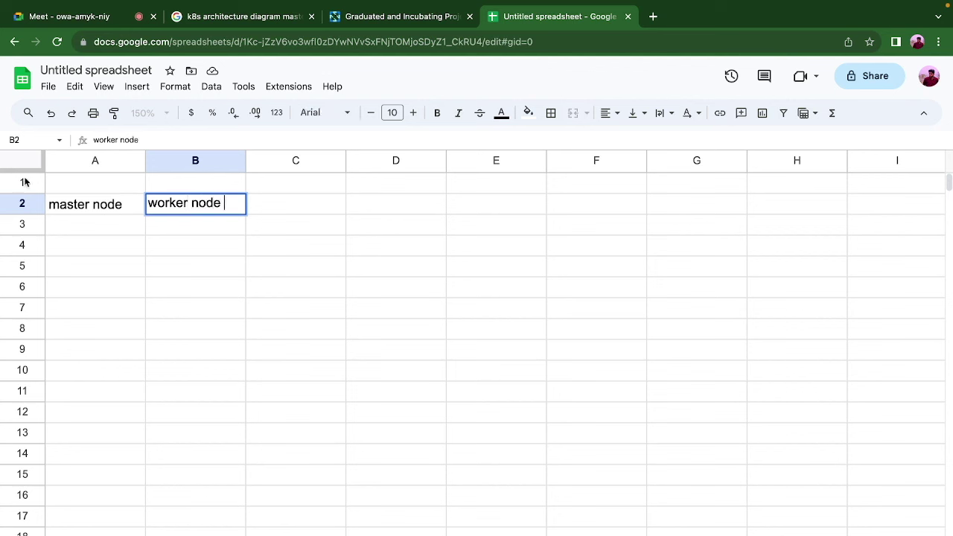
{"action": "left_click", "coordinate": [59, 224]}
{"action": "left_click", "coordinate": [111, 206]}
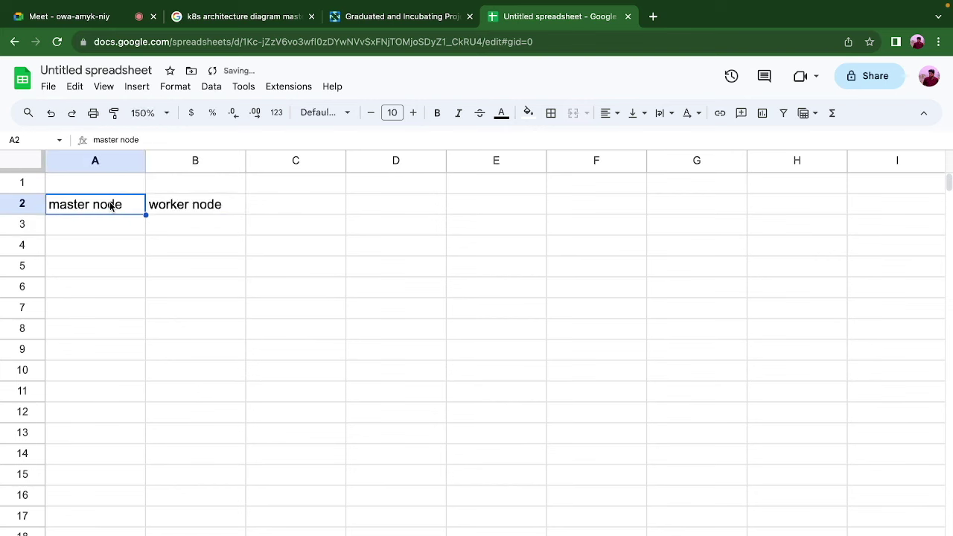
{"action": "left_click", "coordinate": [99, 227]}
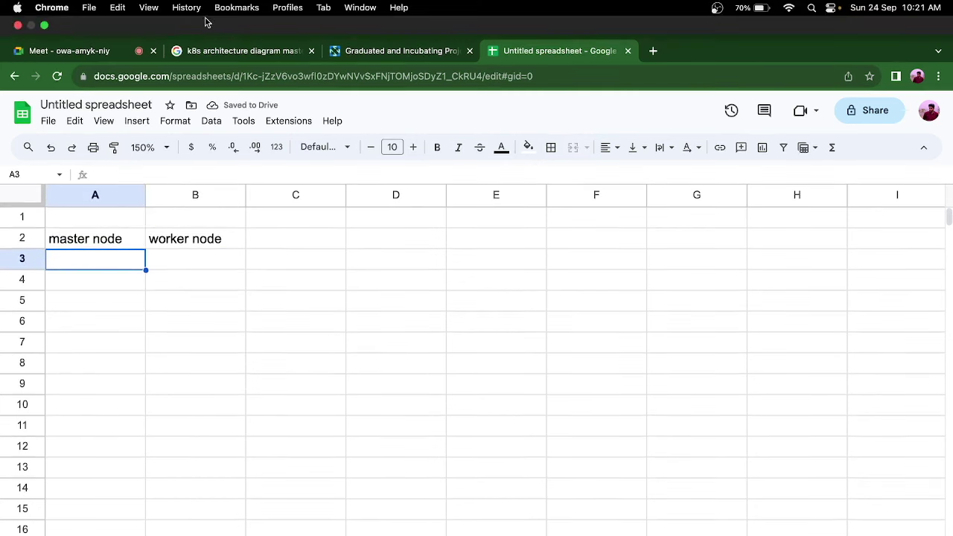
Step: After checking the architecture diagram, list Api-server, control manager, scheduler and etcd in A4–A7
{"action": "left_click", "coordinate": [229, 52]}
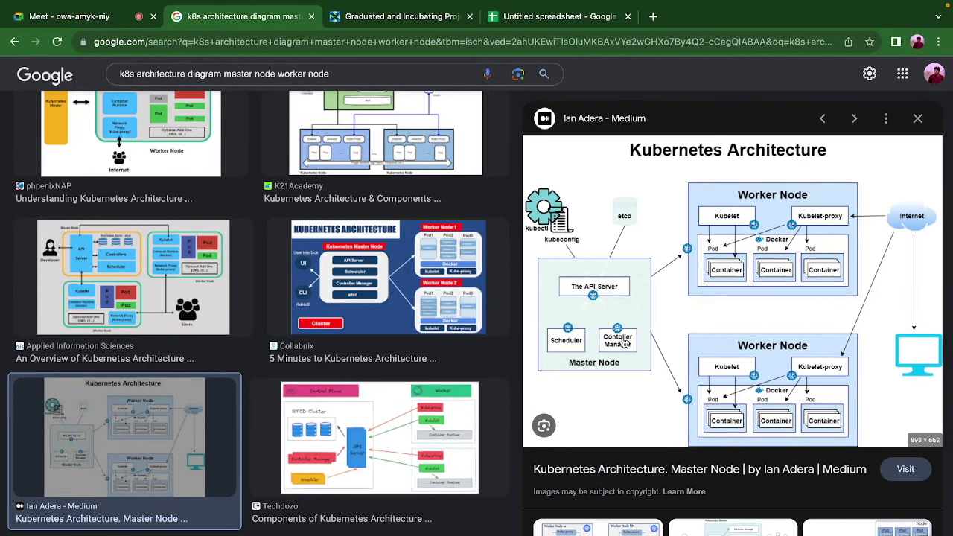
{"action": "left_click", "coordinate": [516, 19]}
{"action": "left_click", "coordinate": [92, 245]}
{"action": "type", "text": "Api-server"}
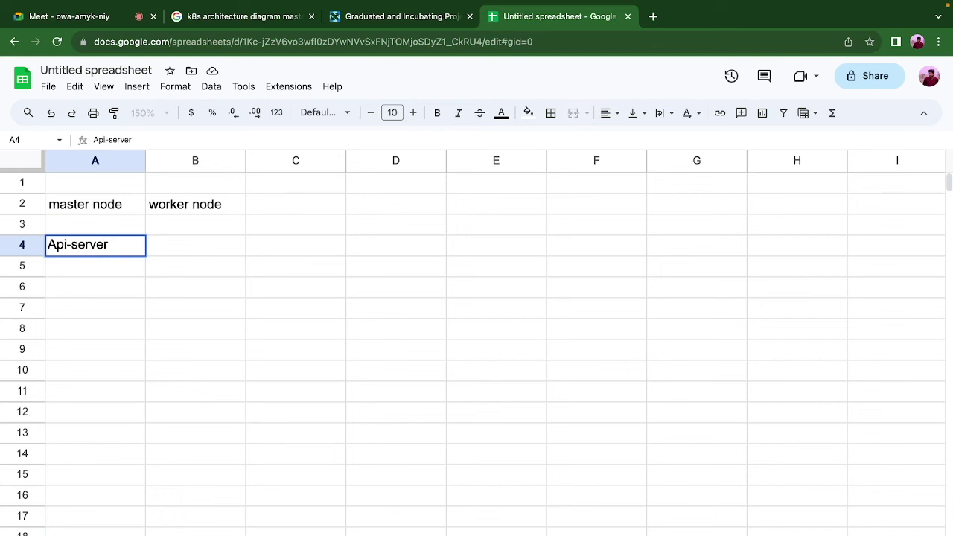
{"action": "key", "text": "Return"}
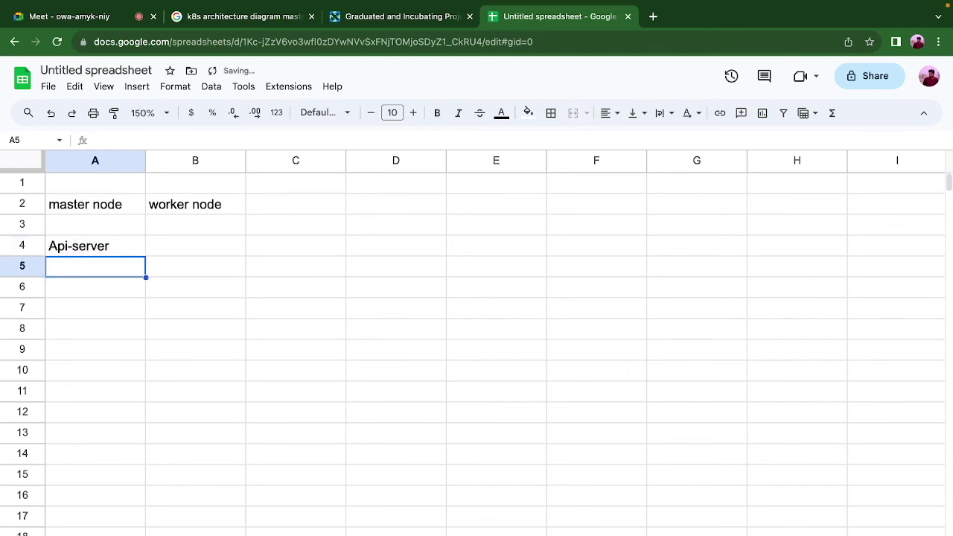
{"action": "type", "text": "c"}
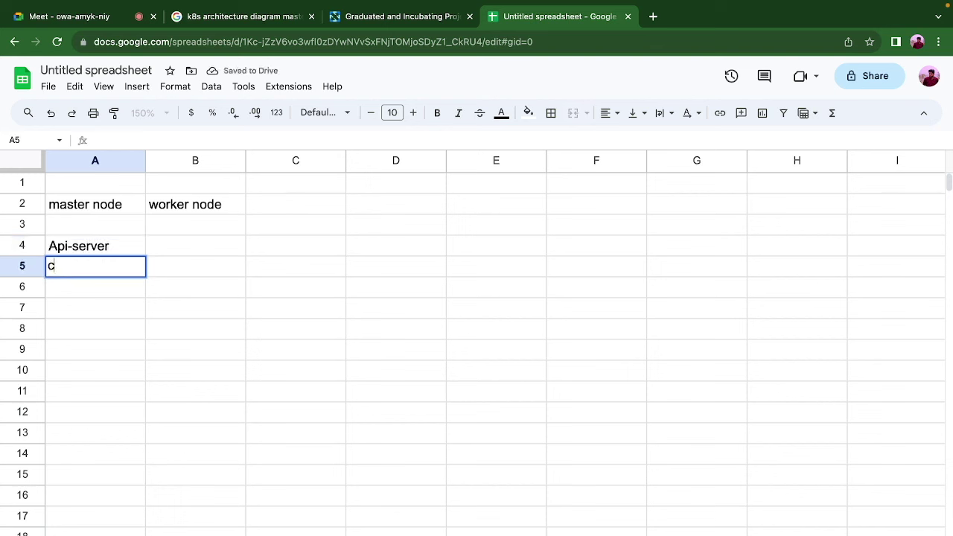
{"action": "type", "text": "ontrol manager"}
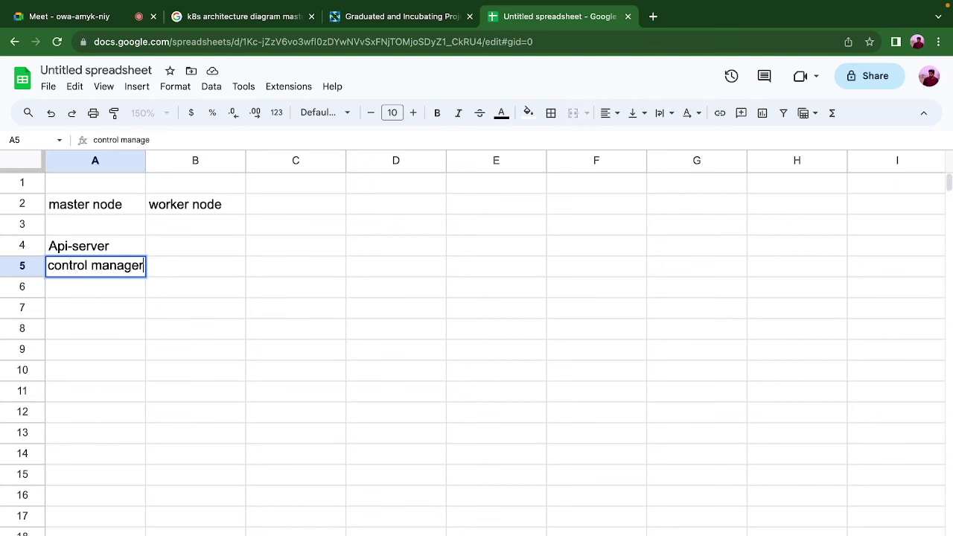
{"action": "key", "text": "Return"}
{"action": "type", "text": "s"}
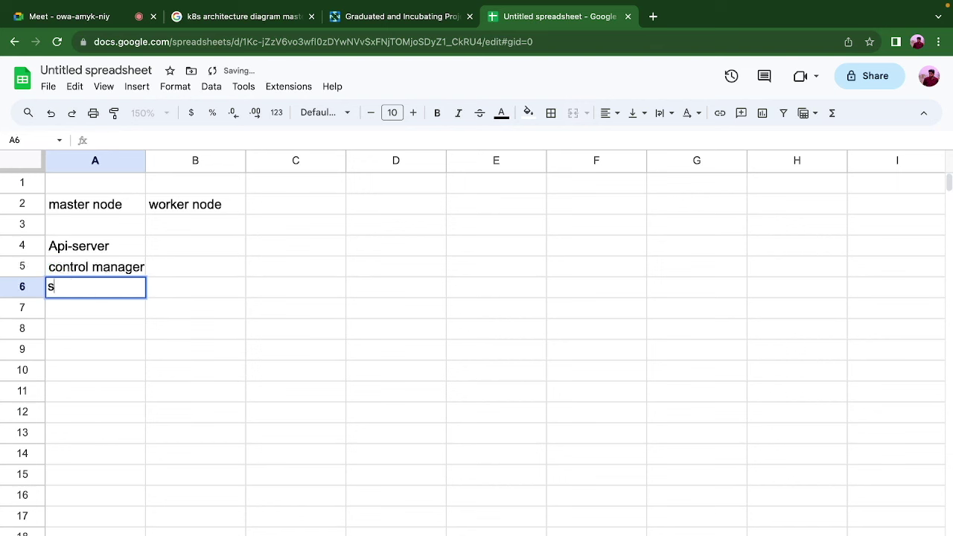
{"action": "type", "text": "cheduler"}
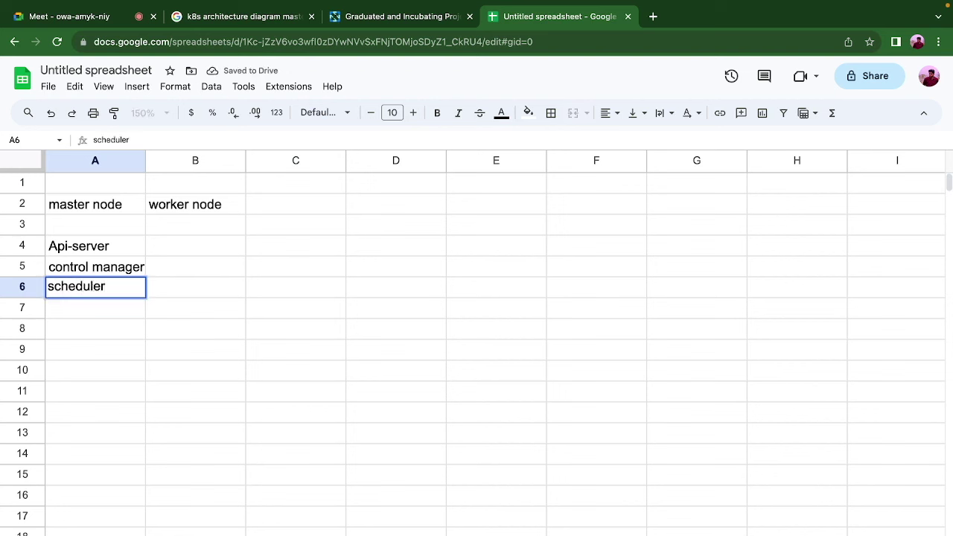
{"action": "key", "text": "Return"}
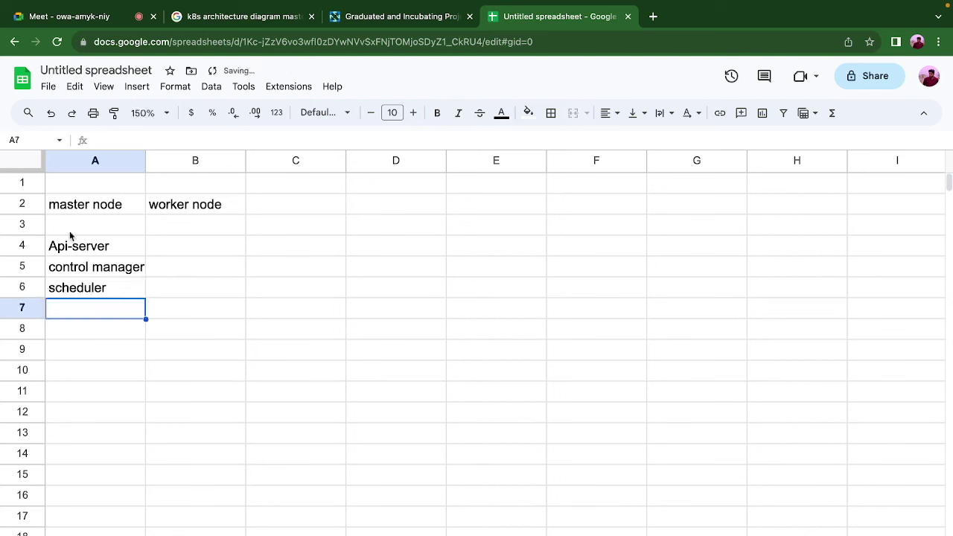
{"action": "type", "text": "etcd"}
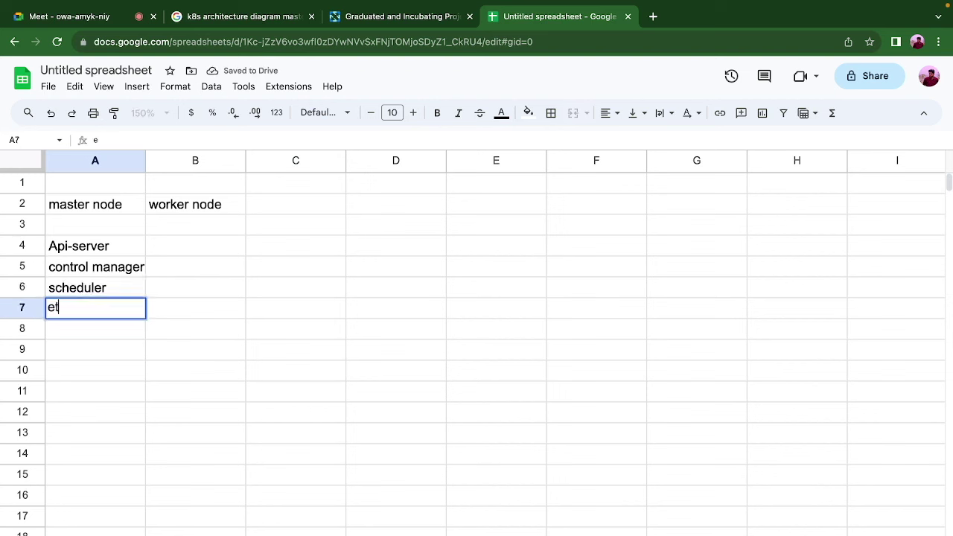
{"action": "left_click", "coordinate": [194, 234]}
Step: Enter kube-proxy in B4 and clear the mistaken 'cr' from B5
{"action": "left_click", "coordinate": [209, 249]}
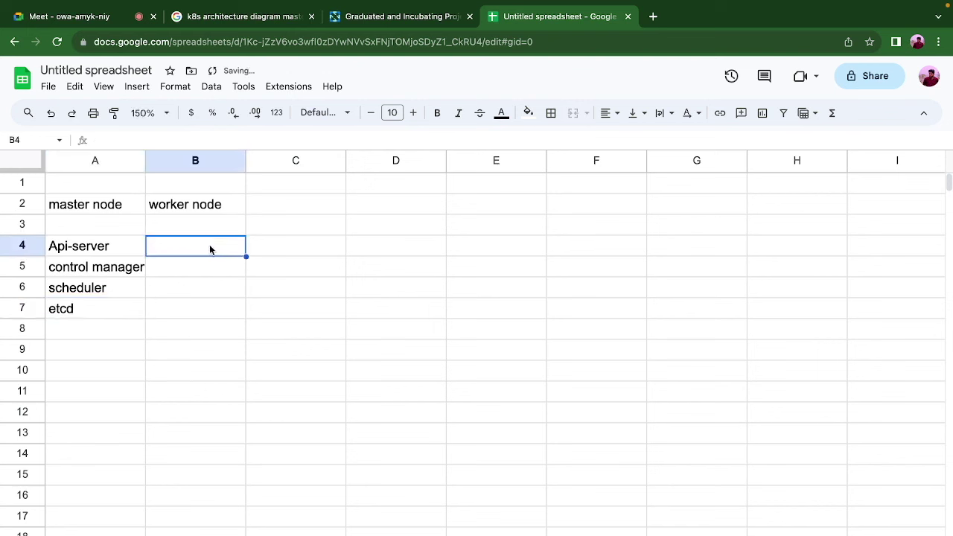
{"action": "type", "text": "k"}
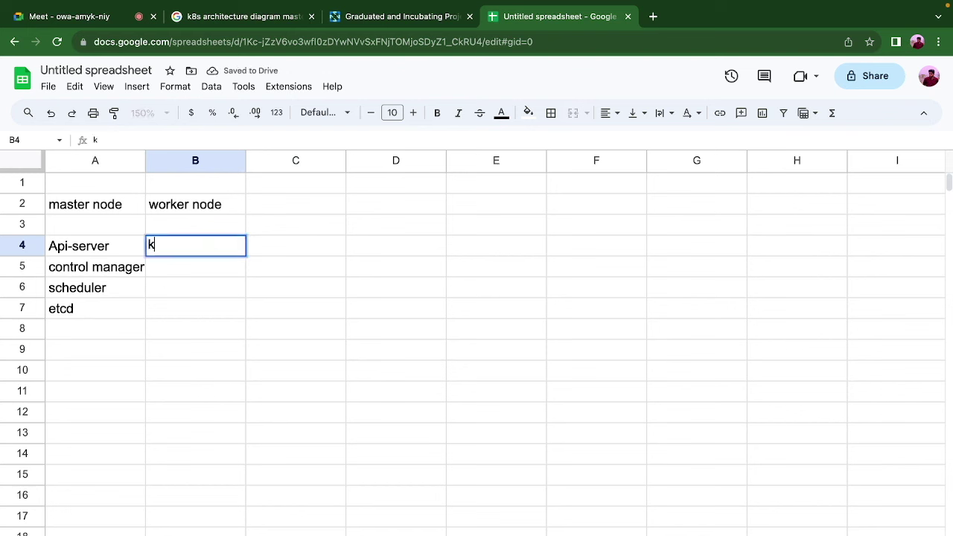
{"action": "type", "text": "ube"}
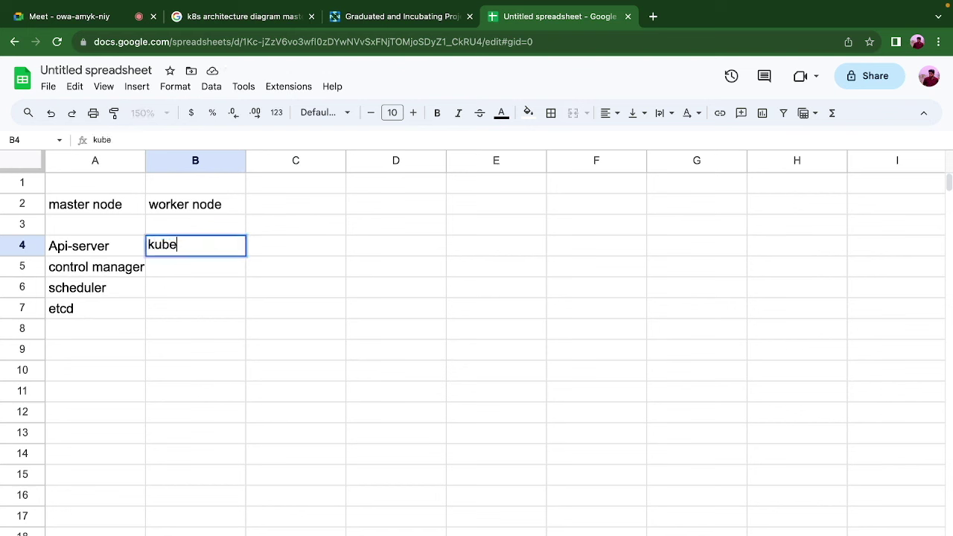
{"action": "type", "text": "-proxy"}
{"action": "key", "text": "Return"}
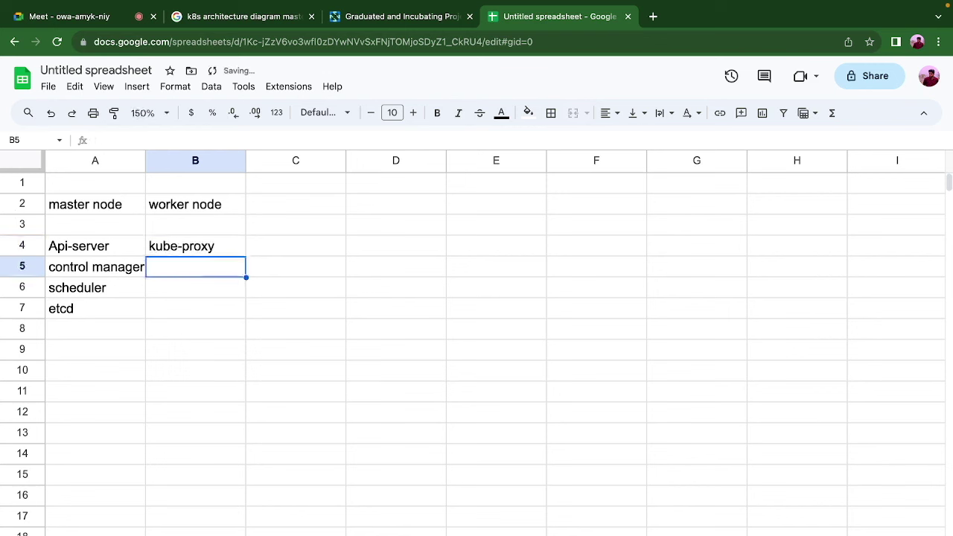
{"action": "type", "text": "cr"}
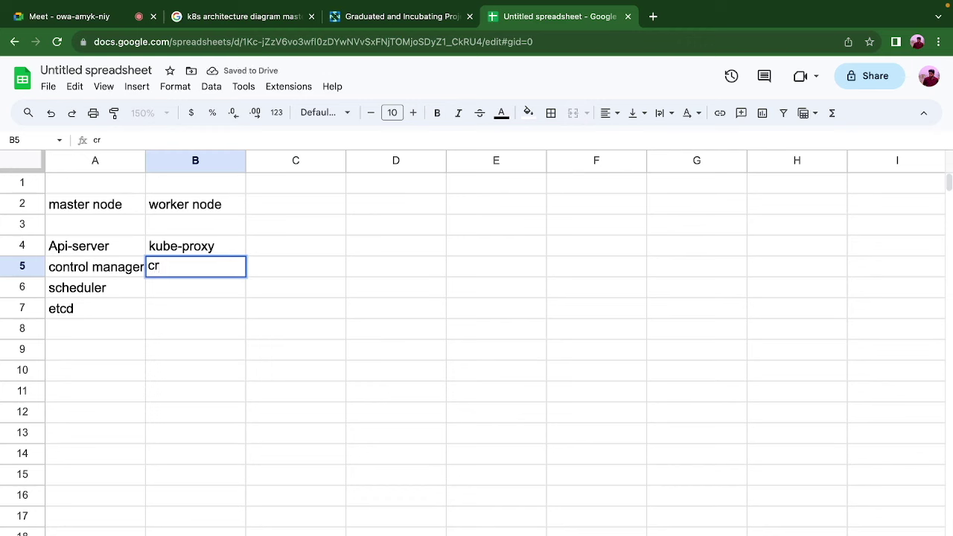
{"action": "key", "text": "BackSpace"}
{"action": "key", "text": "BackSpace"}
{"action": "key", "text": "BackSpace"}
Step: Review the Kubernetes architecture images, then begin typing kubelet into cell B5
{"action": "left_click", "coordinate": [186, 7]}
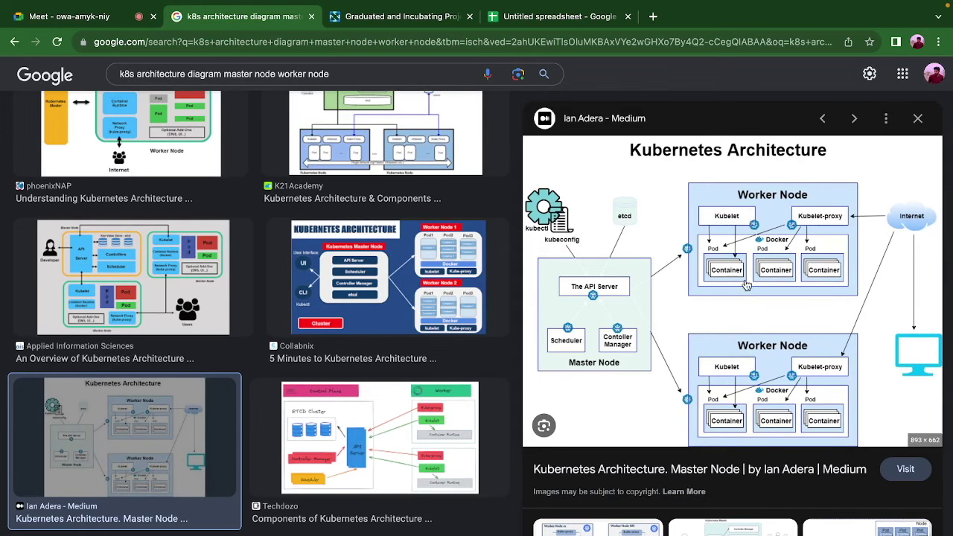
{"action": "scroll", "coordinate": [737, 335], "scroll_direction": "down", "scroll_amount": 3}
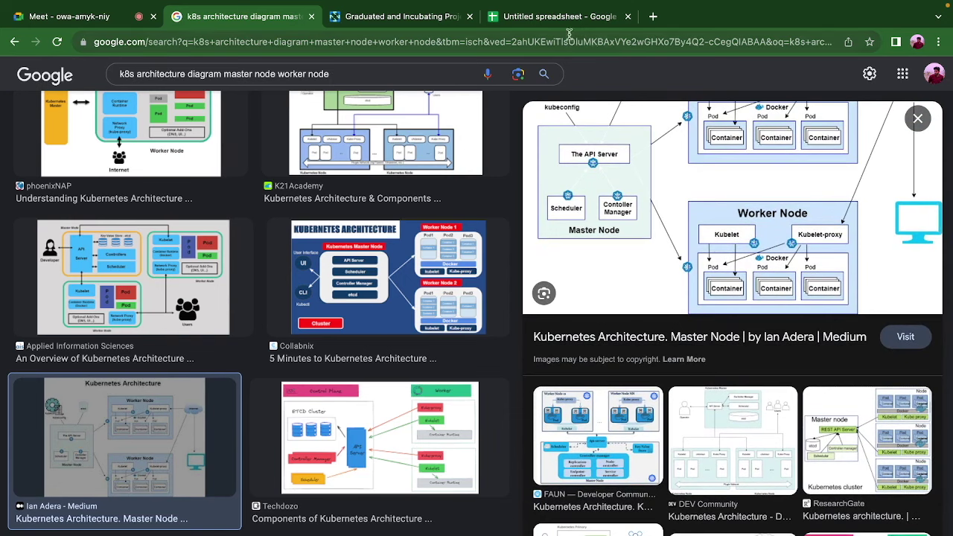
{"action": "left_click", "coordinate": [549, 22]}
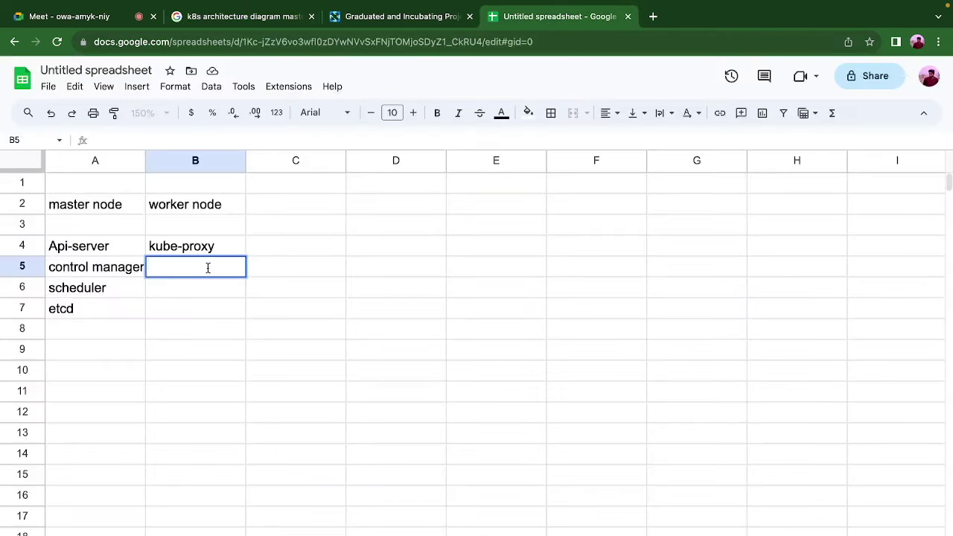
{"action": "type", "text": "kube-"}
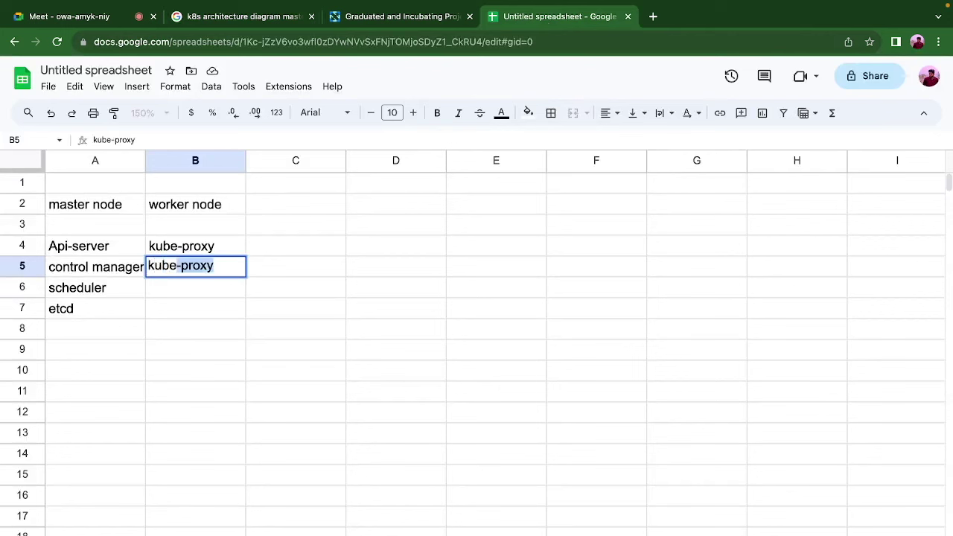
{"action": "type", "text": "let"}
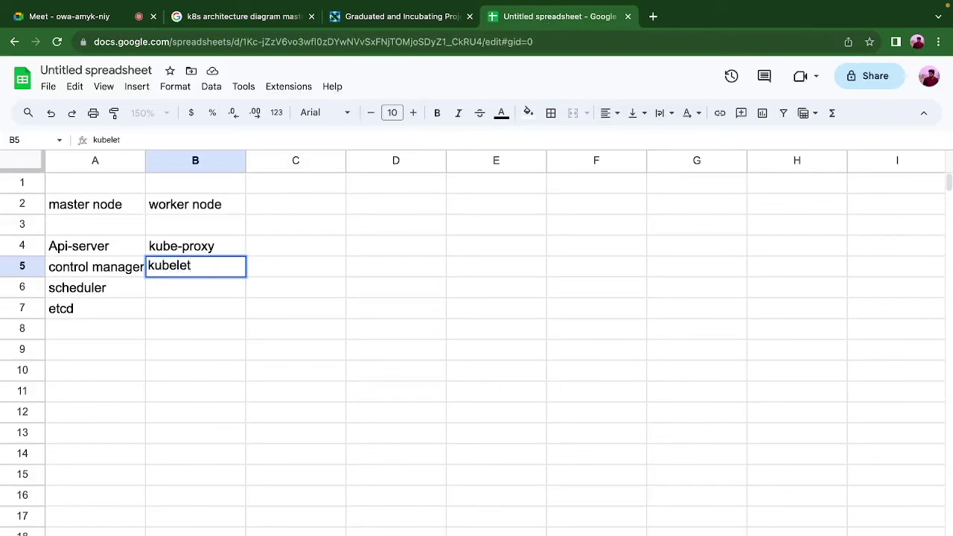
{"action": "key", "text": "BackSpace"}
Step: Compare the Kubernetes Master and Node diagram previews, then return to the spreadsheet
{"action": "left_click", "coordinate": [195, 14]}
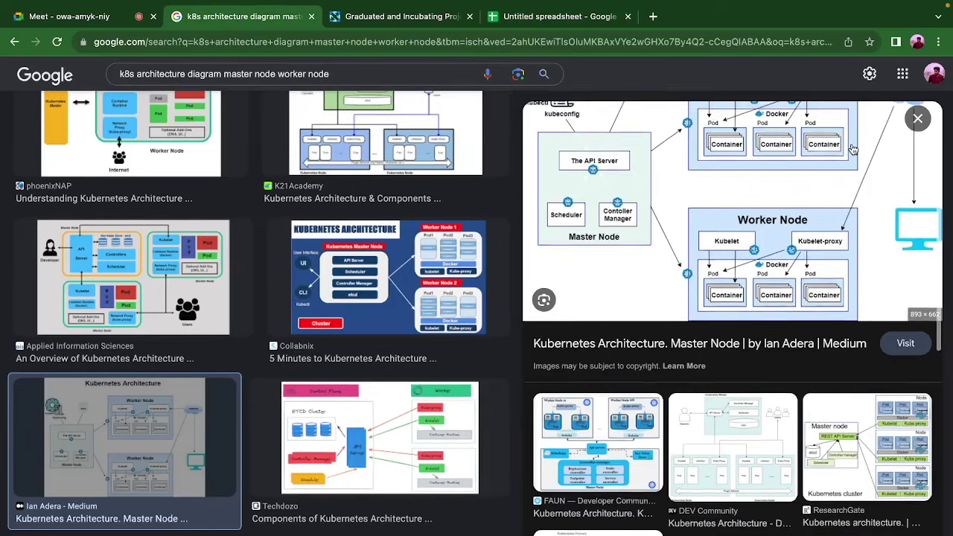
{"action": "scroll", "coordinate": [849, 153], "scroll_direction": "down", "scroll_amount": 4}
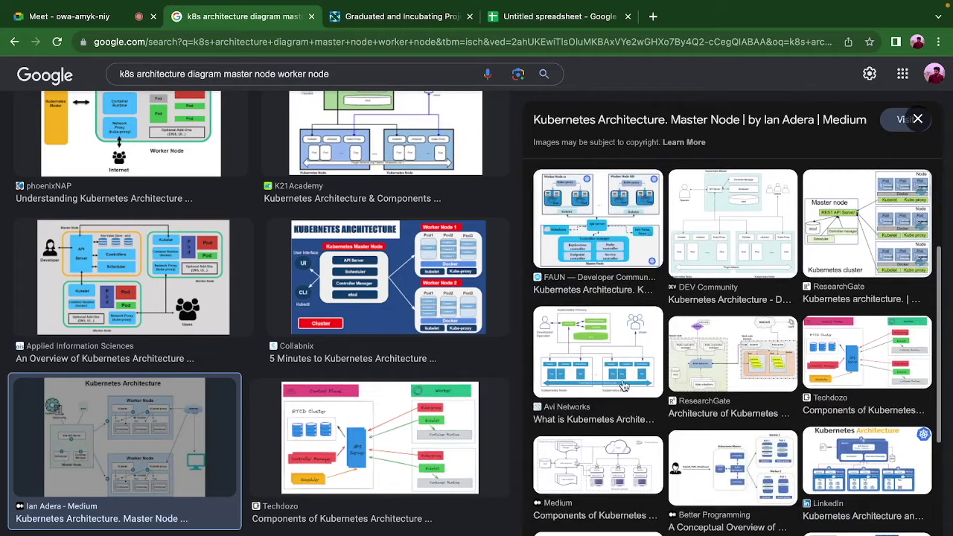
{"action": "scroll", "coordinate": [624, 386], "scroll_direction": "down", "scroll_amount": 5}
{"action": "left_click", "coordinate": [618, 235]}
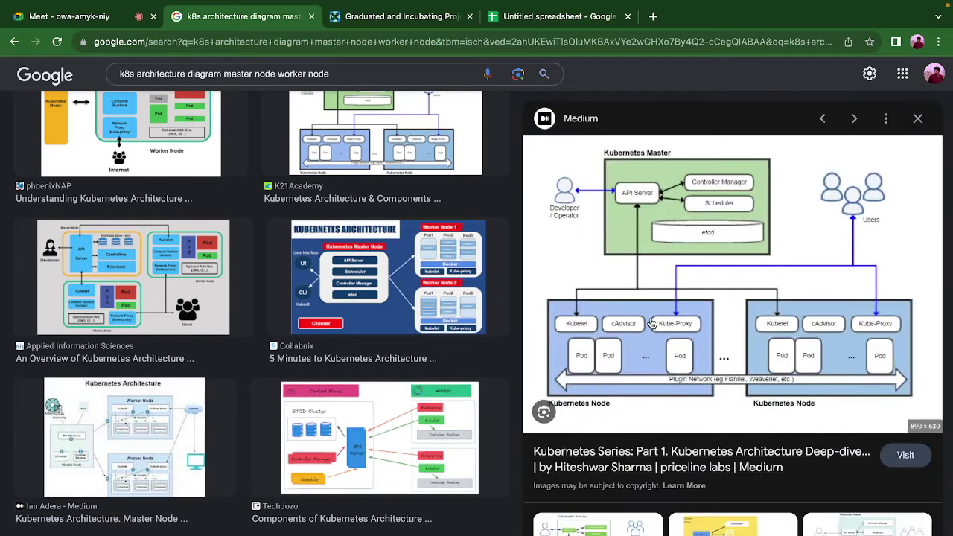
{"action": "left_click", "coordinate": [108, 459]}
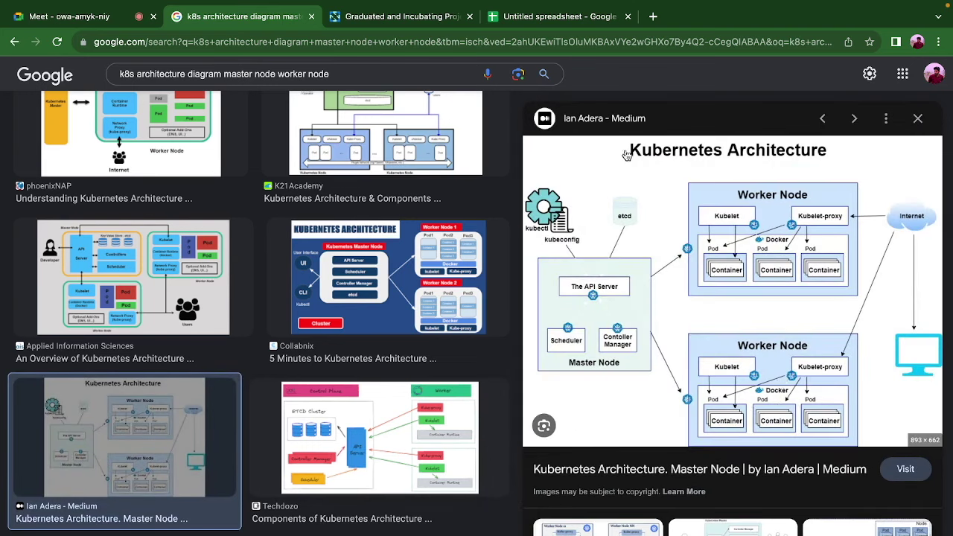
{"action": "left_click", "coordinate": [560, 17]}
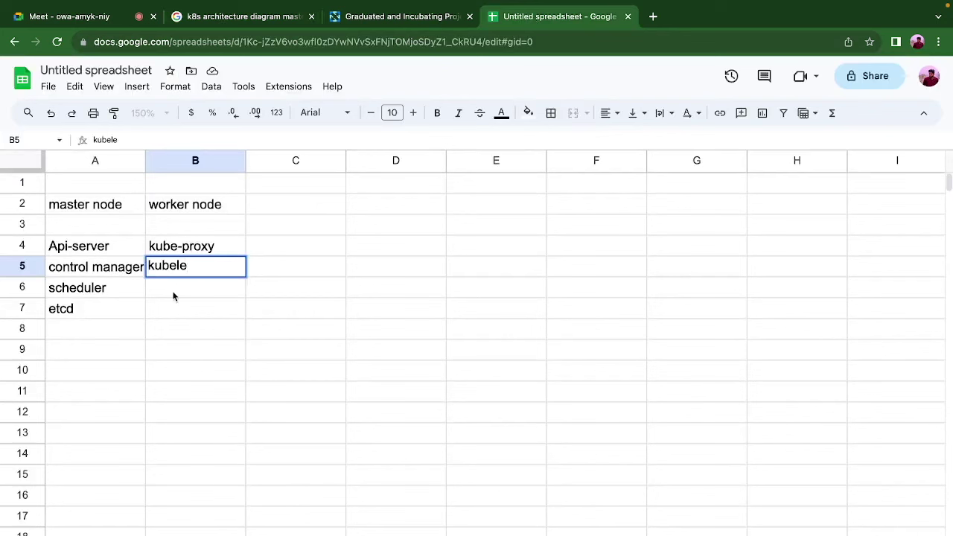
Step: Complete kubelet in B5 and add run-time in B6
{"action": "type", "text": "t"}
{"action": "key", "text": "Return"}
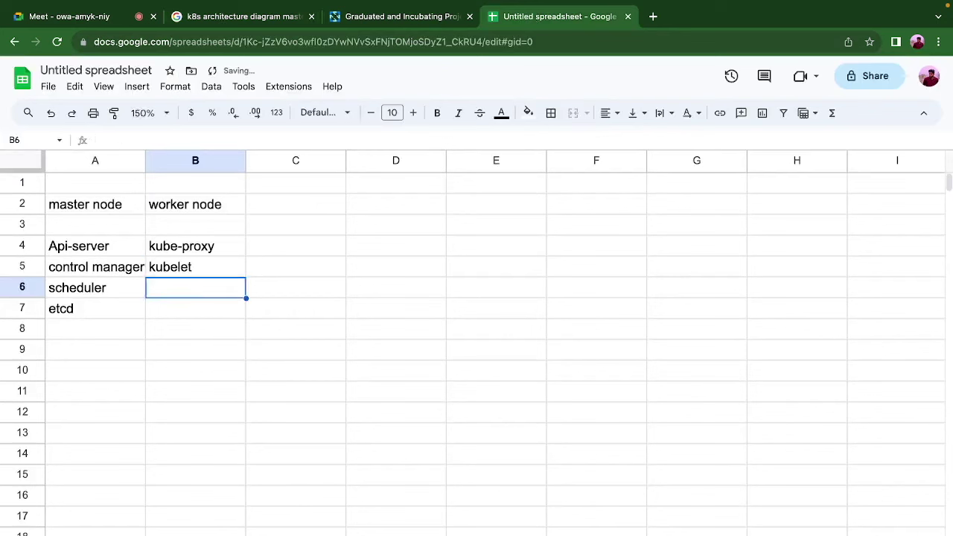
{"action": "type", "text": "run"}
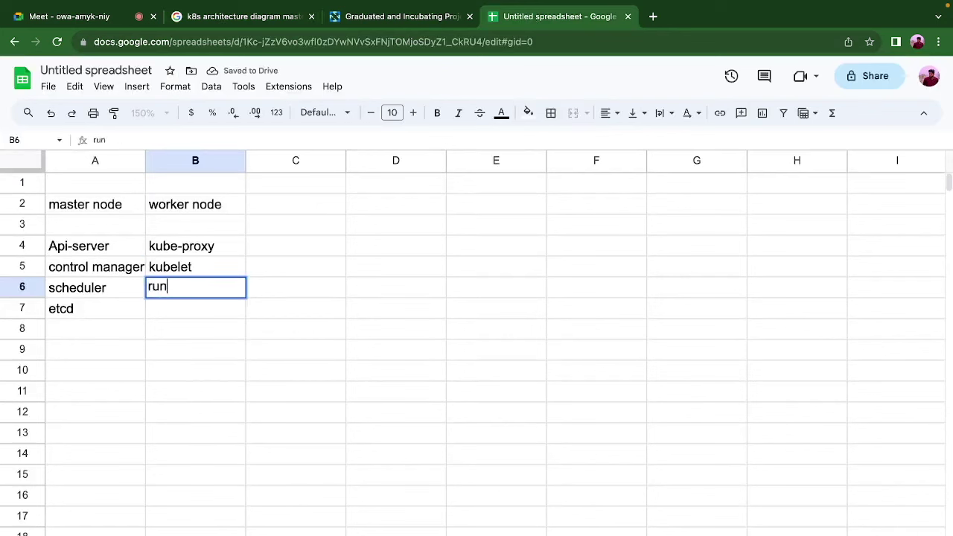
{"action": "type", "text": "-time"}
{"action": "left_click", "coordinate": [141, 332]}
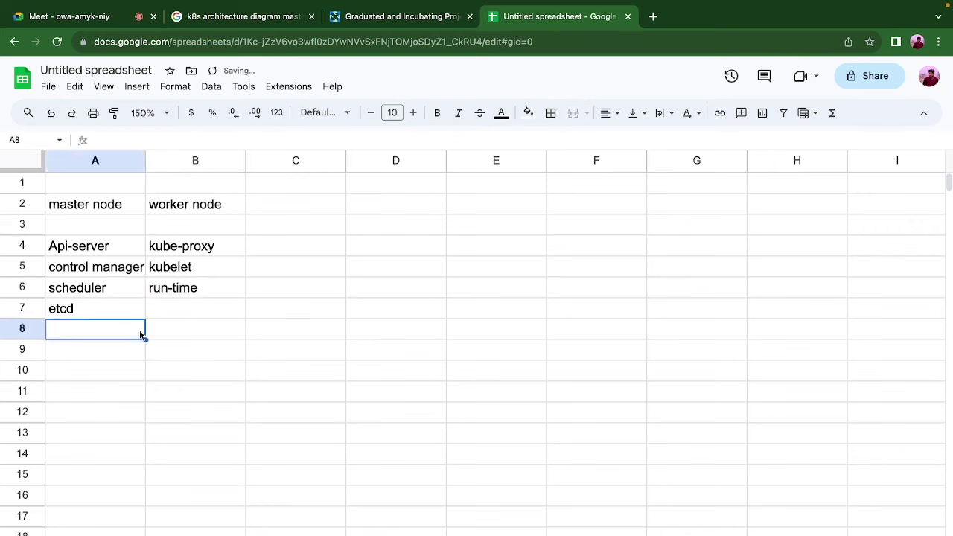
Step: After glancing at the Meet presentation, enter kubectl in cell E2
{"action": "left_click", "coordinate": [97, 17]}
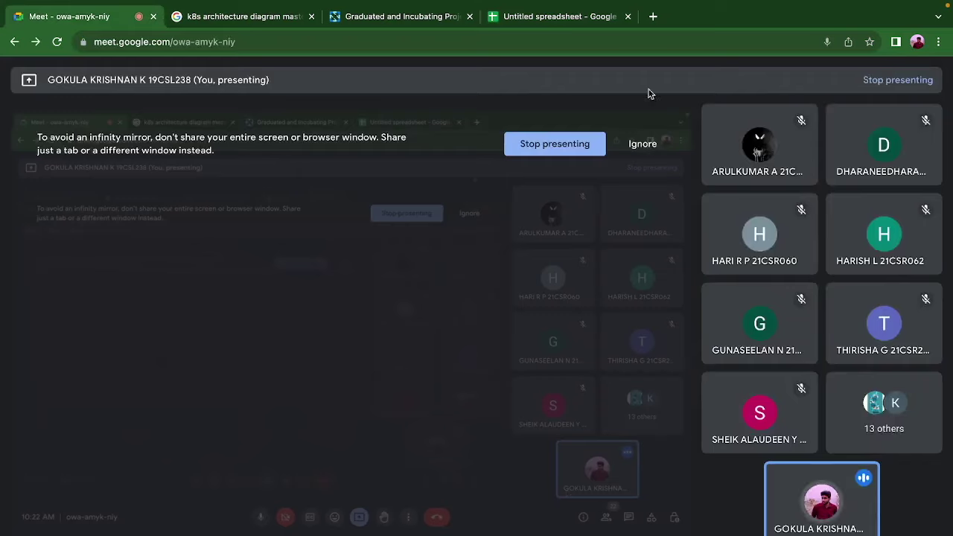
{"action": "left_click", "coordinate": [558, 18]}
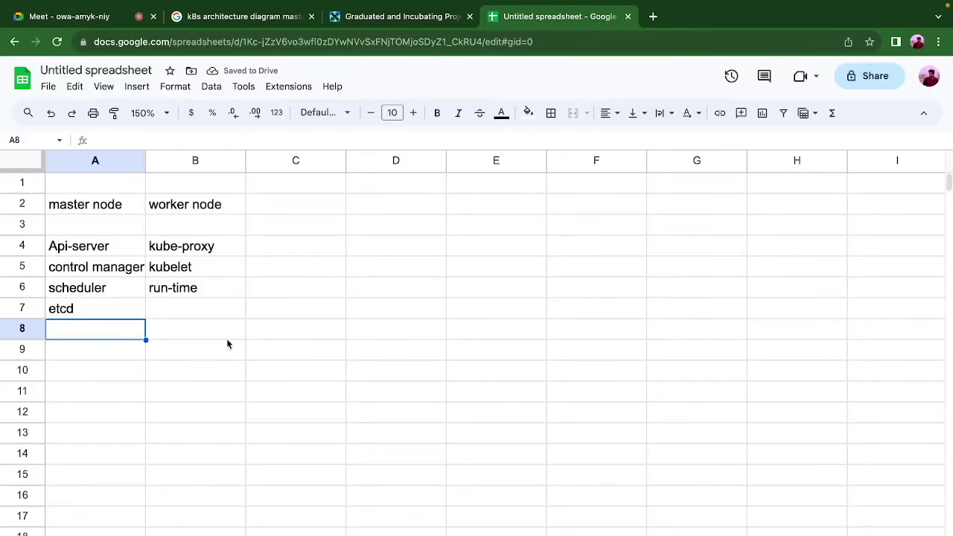
{"action": "left_click", "coordinate": [110, 207]}
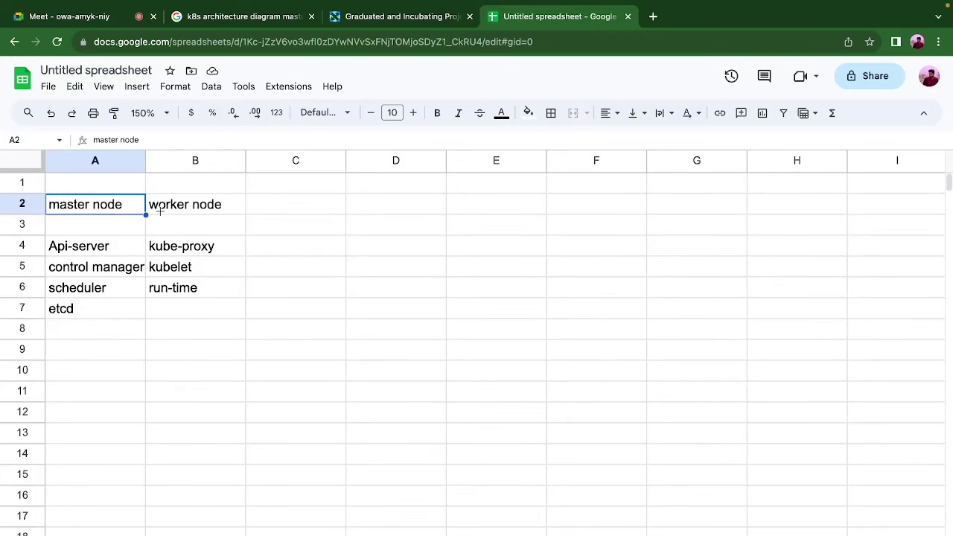
{"action": "left_click", "coordinate": [489, 210]}
{"action": "type", "text": "c"}
{"action": "key", "text": "BackSpace"}
{"action": "type", "text": "ku"}
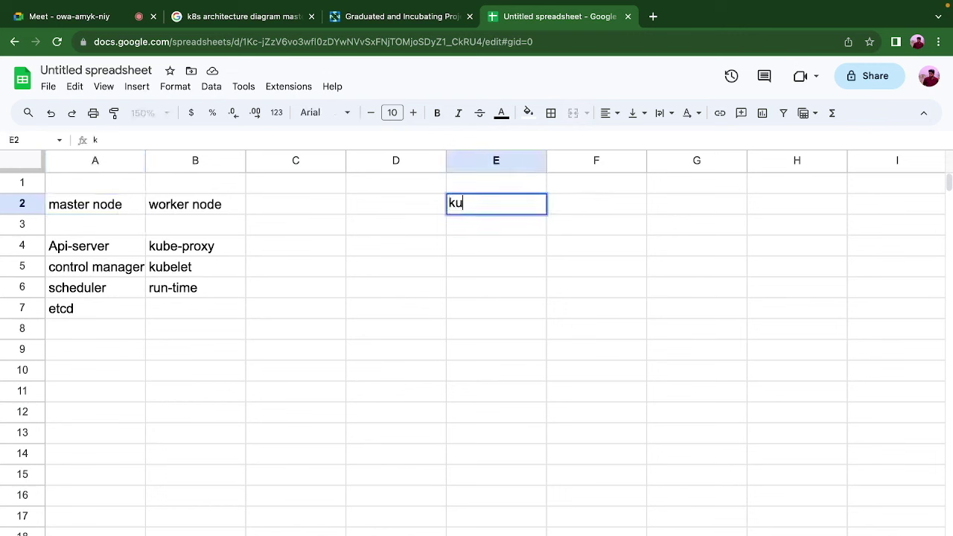
{"action": "type", "text": "bectl"}
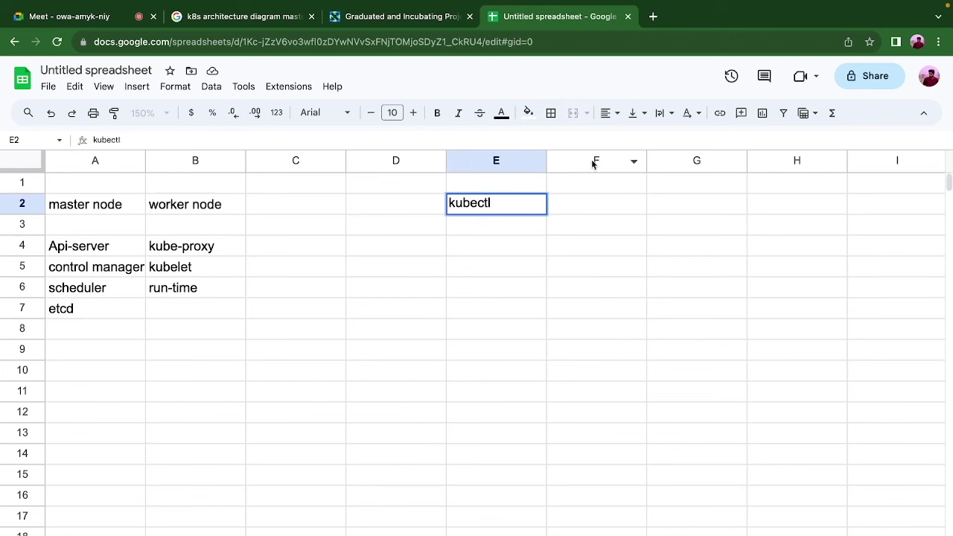
{"action": "left_click", "coordinate": [473, 243]}
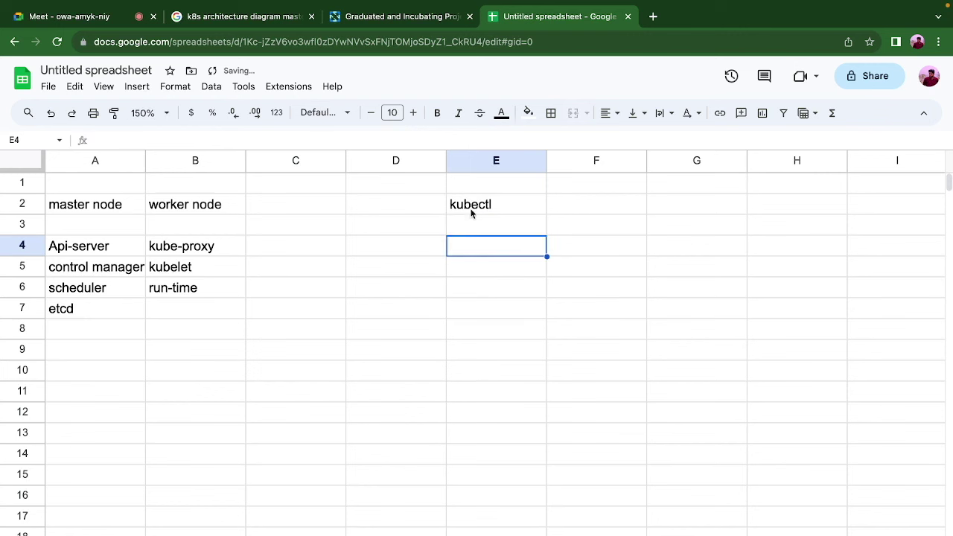
{"action": "left_click", "coordinate": [470, 212]}
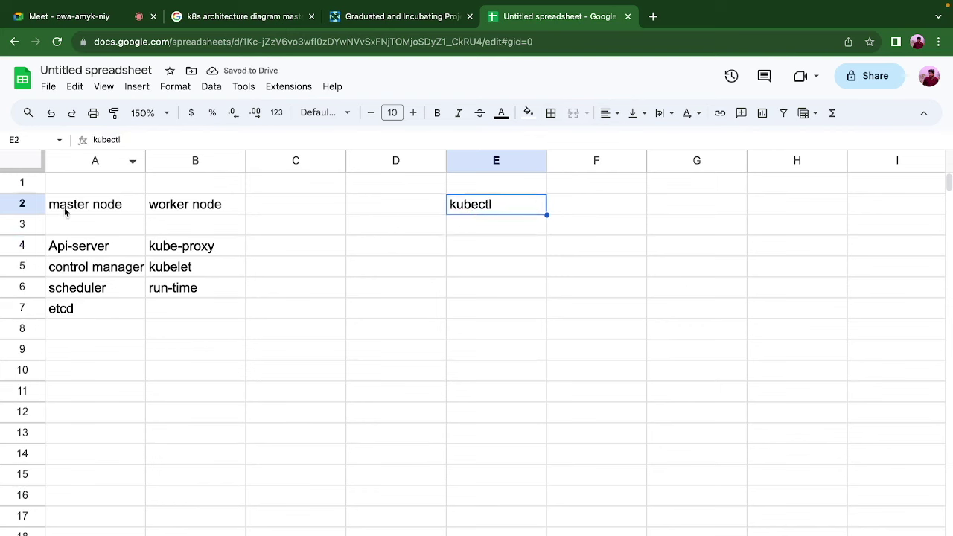
Step: In a new Chrome tab, search Google for 'online draw board'
{"action": "left_click", "coordinate": [655, 18]}
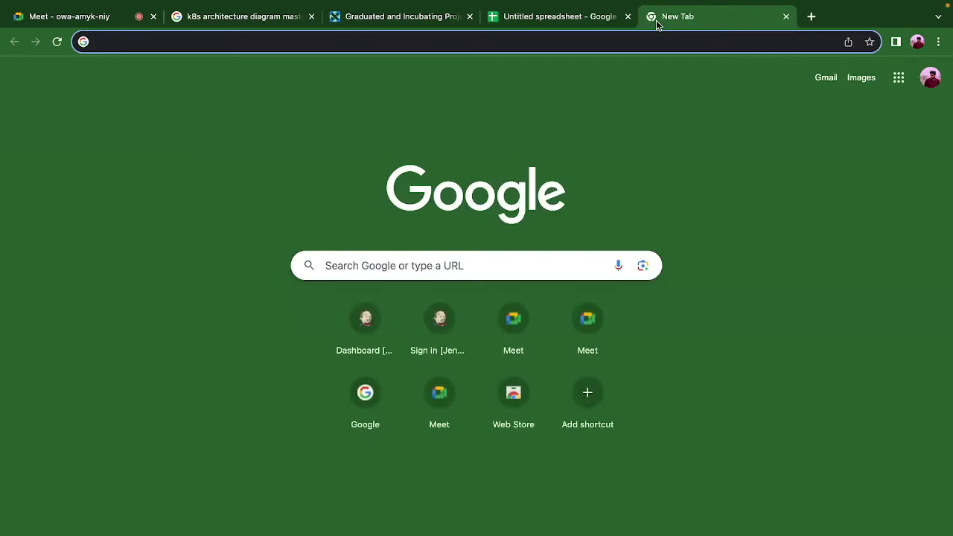
{"action": "type", "text": "on"}
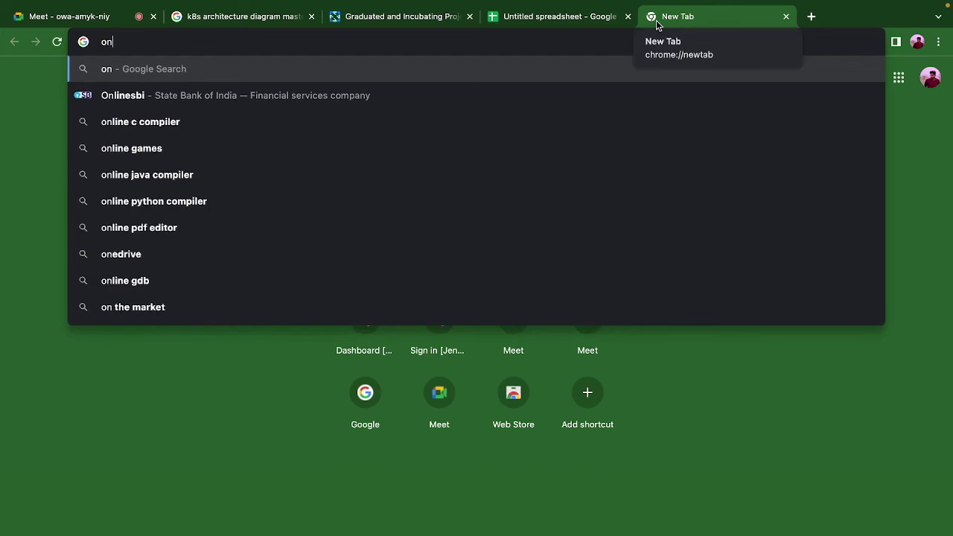
{"action": "type", "text": "line"}
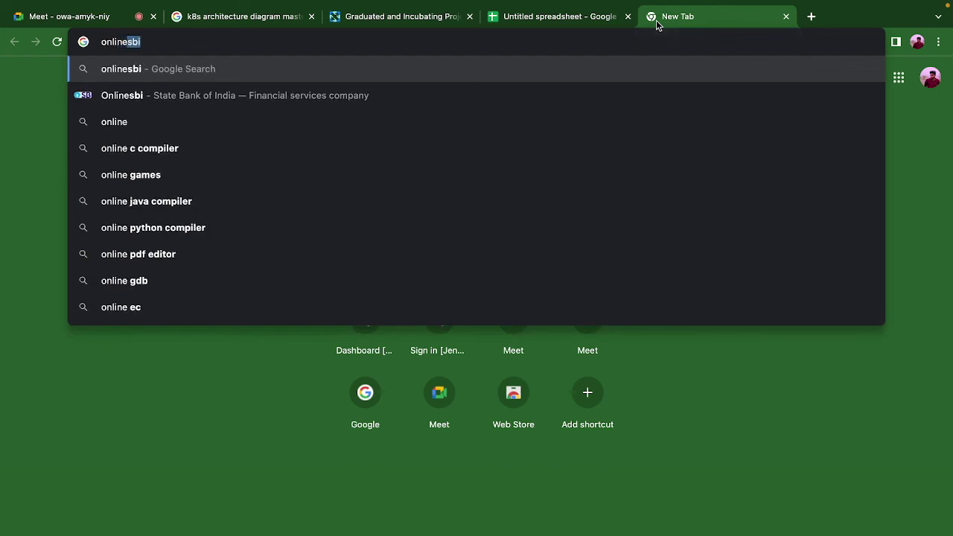
{"action": "type", "text": "dr"}
{"action": "key", "text": "Down"}
{"action": "key", "text": "Down"}
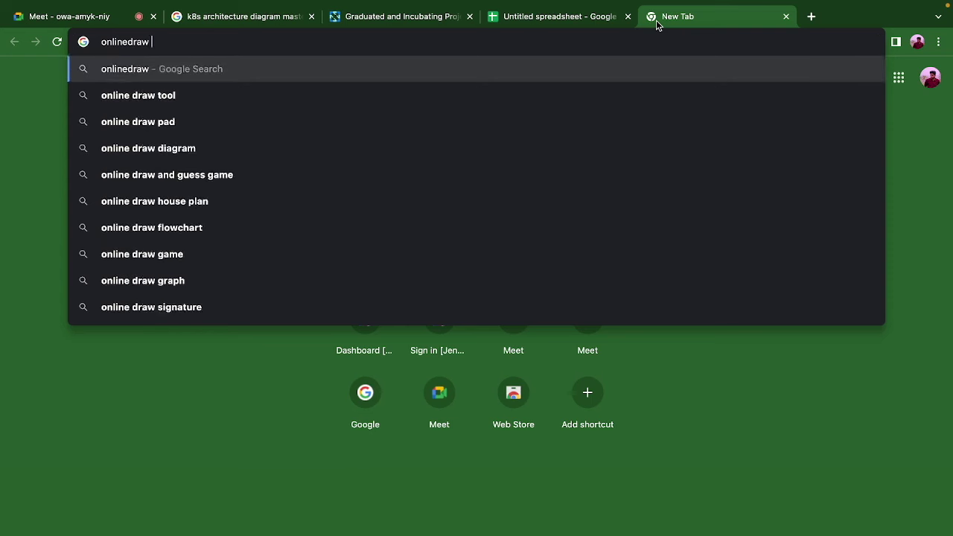
{"action": "type", "text": "p"}
{"action": "key", "text": "BackSpace"}
{"action": "type", "text": "bo"}
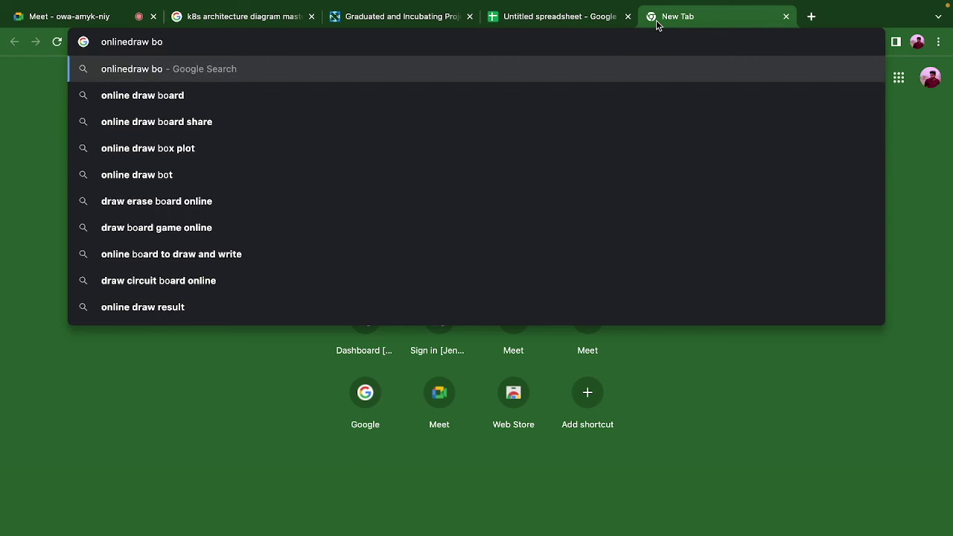
{"action": "key", "text": "Down"}
{"action": "key", "text": "Return"}
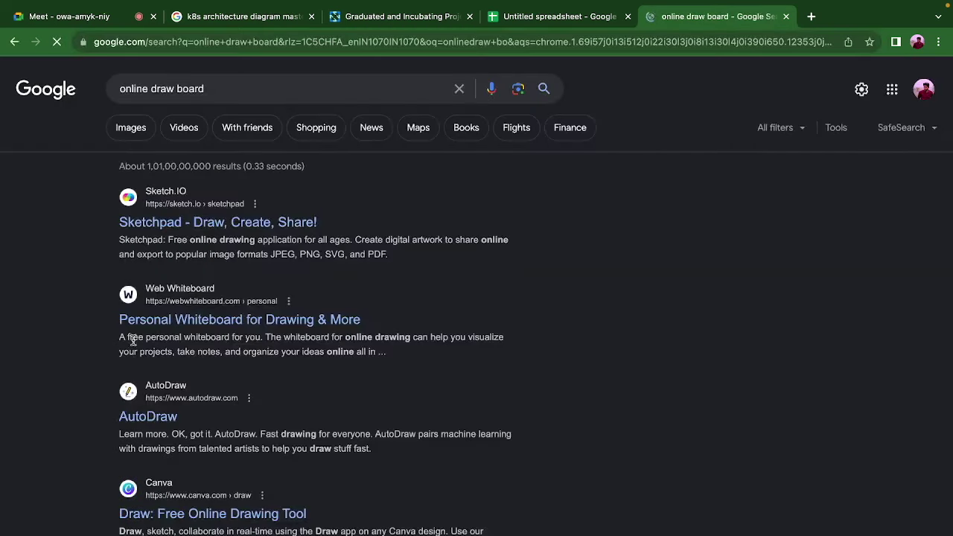
Step: Open Sketch.io Sketchpad, draw a small square with the Shape tool, then go back
{"action": "left_click", "coordinate": [211, 223]}
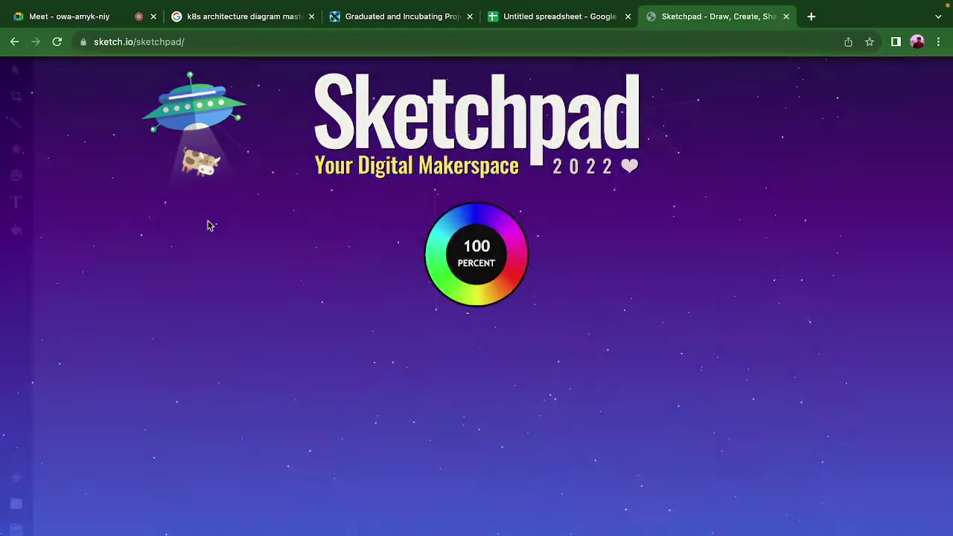
{"action": "left_click", "coordinate": [681, 246]}
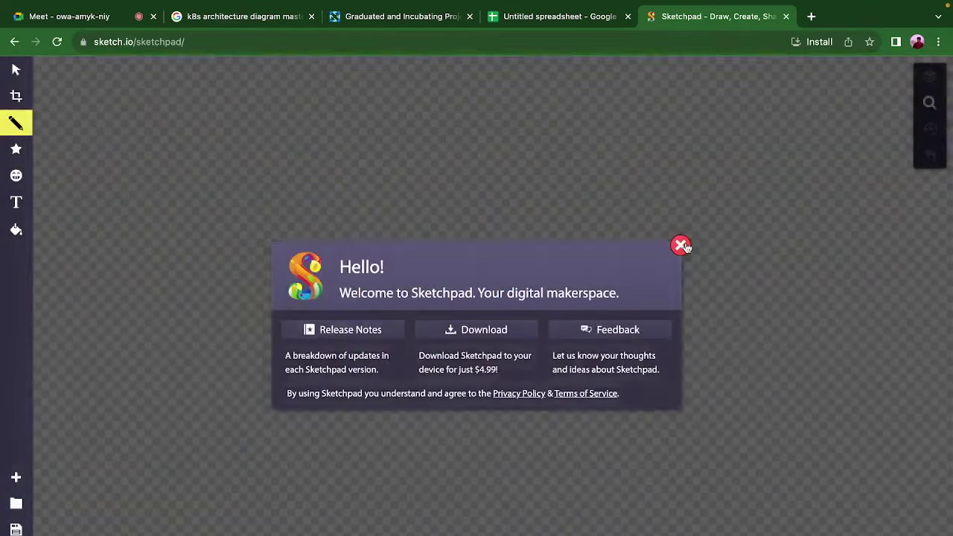
{"action": "left_click", "coordinate": [21, 155]}
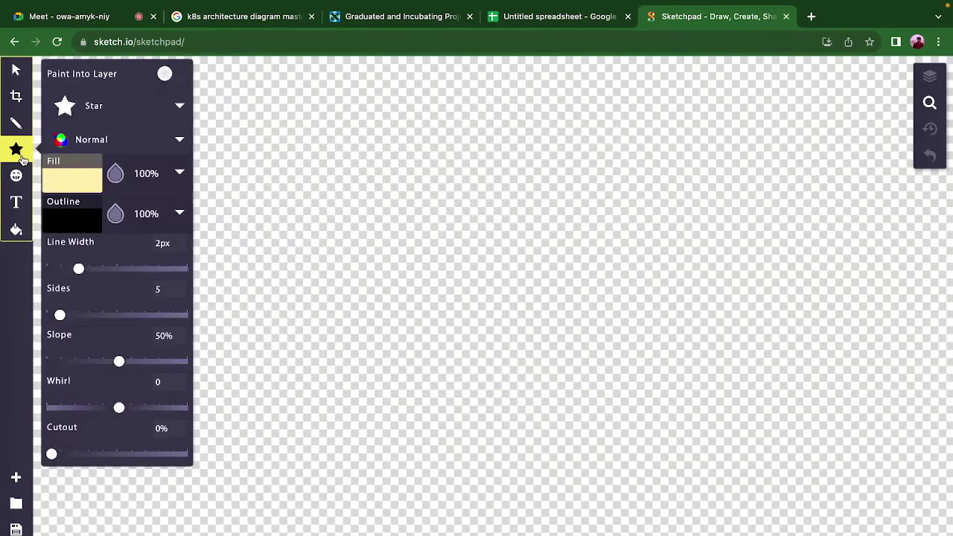
{"action": "left_click", "coordinate": [109, 115]}
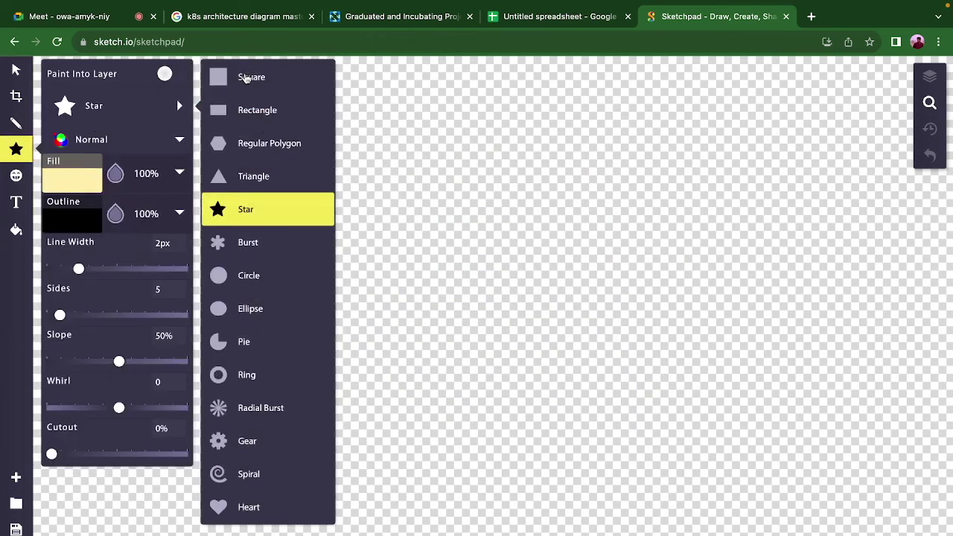
{"action": "left_click", "coordinate": [246, 79]}
{"action": "mouse_move", "coordinate": [259, 125]}
{"action": "left_mouse_down"}
{"action": "mouse_move", "coordinate": [424, 207]}
{"action": "mouse_move", "coordinate": [411, 191]}
{"action": "mouse_move", "coordinate": [177, 89]}
{"action": "mouse_move", "coordinate": [254, 116]}
{"action": "left_mouse_up"}
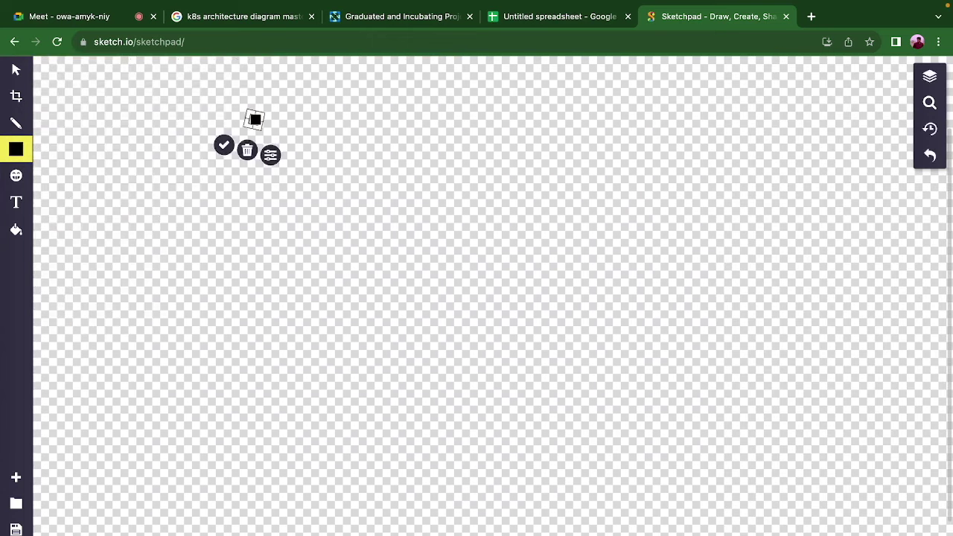
{"action": "left_click", "coordinate": [14, 40]}
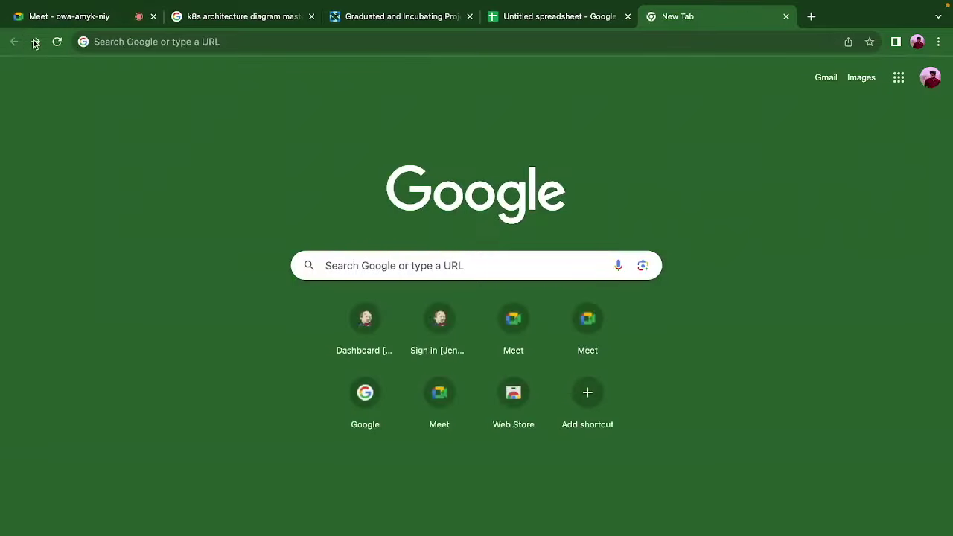
Step: Go forward to the 'online draw board' results and scroll through them to the Draw.Chat listing
{"action": "left_click", "coordinate": [35, 41]}
{"action": "scroll", "coordinate": [206, 237], "scroll_direction": "down", "scroll_amount": 1}
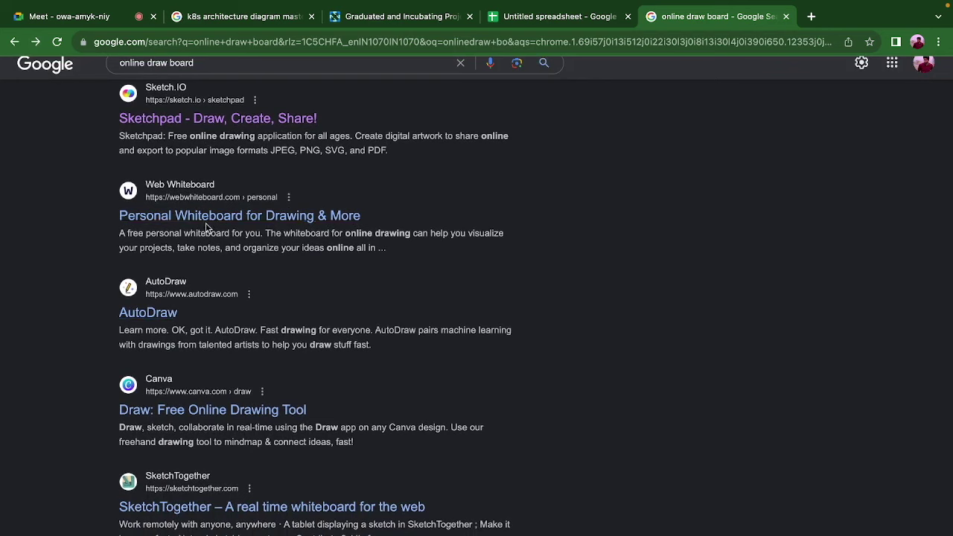
{"action": "scroll", "coordinate": [220, 264], "scroll_direction": "down", "scroll_amount": 2}
{"action": "scroll", "coordinate": [220, 268], "scroll_direction": "down", "scroll_amount": 3}
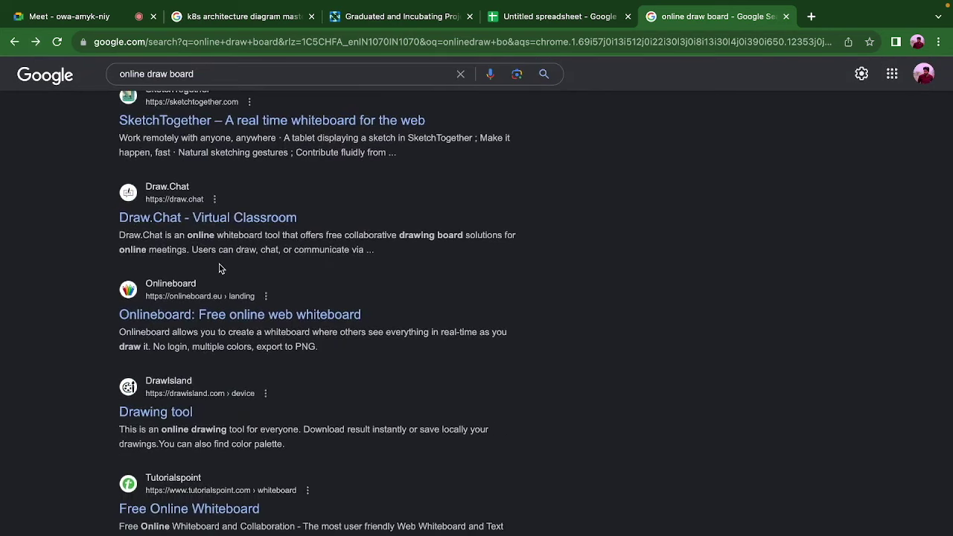
{"action": "scroll", "coordinate": [219, 269], "scroll_direction": "down", "scroll_amount": 5}
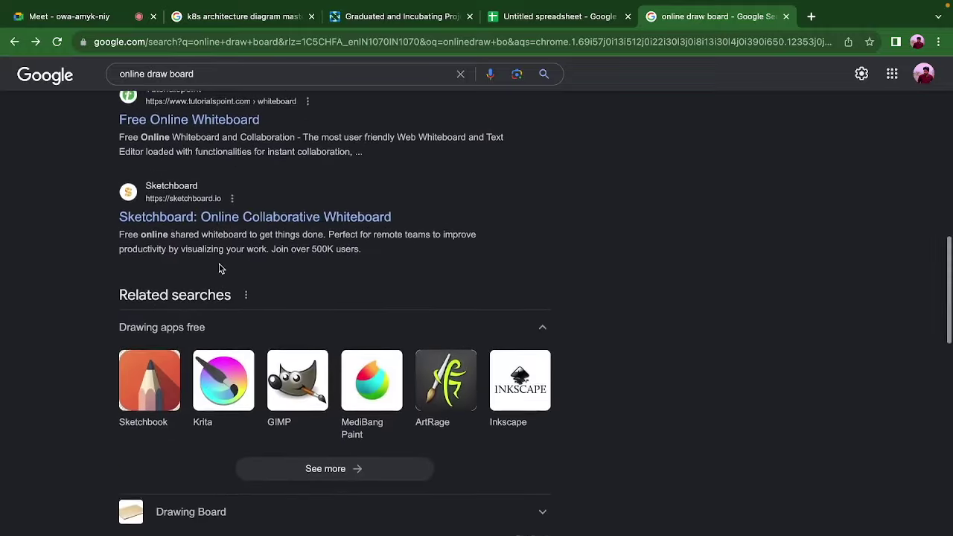
{"action": "scroll", "coordinate": [220, 269], "scroll_direction": "up", "scroll_amount": 9}
{"action": "scroll", "coordinate": [220, 269], "scroll_direction": "up", "scroll_amount": 3}
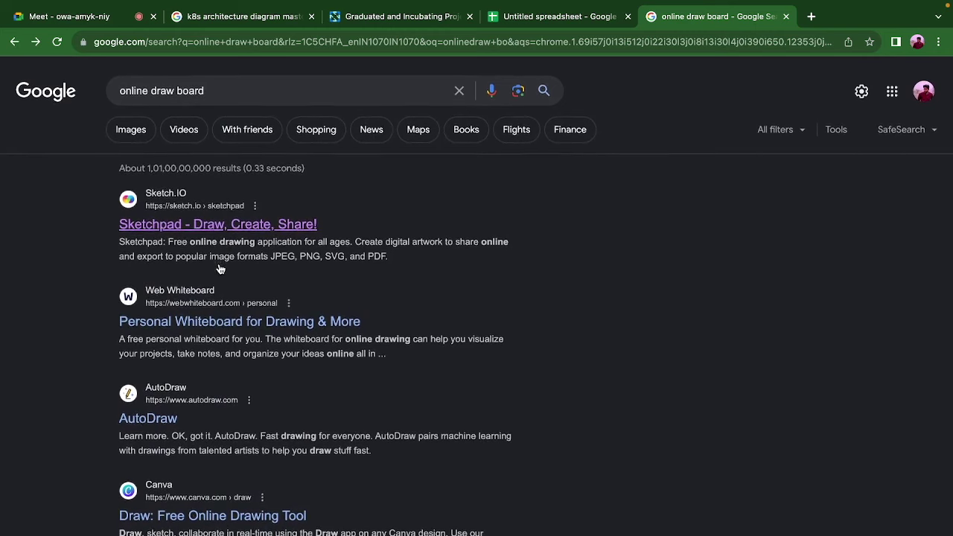
{"action": "scroll", "coordinate": [169, 350], "scroll_direction": "down", "scroll_amount": 3}
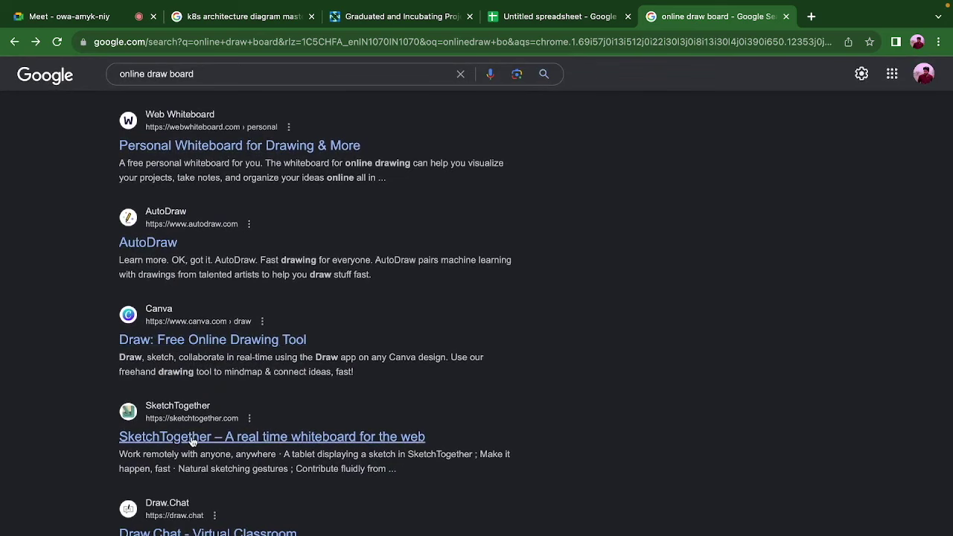
{"action": "scroll", "coordinate": [192, 441], "scroll_direction": "down", "scroll_amount": 2}
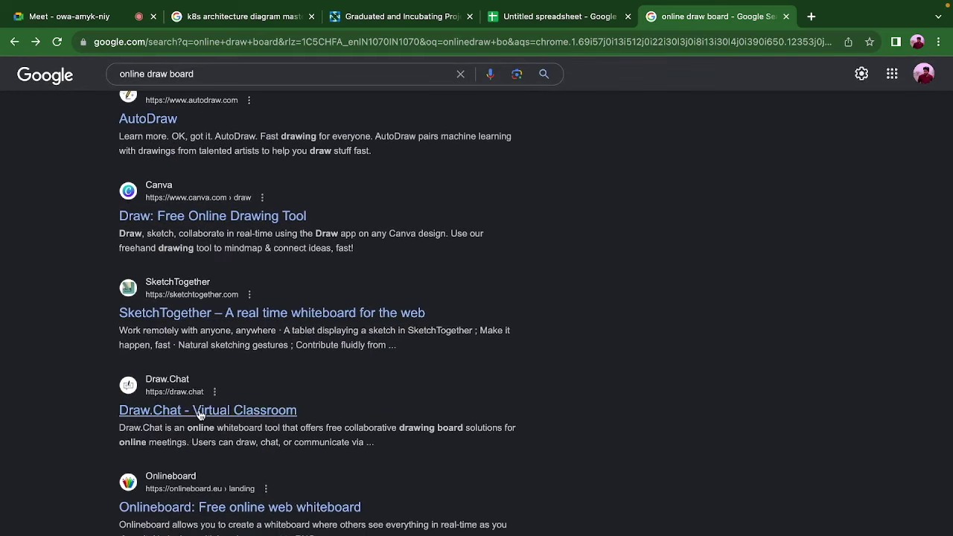
Step: Try a Draw.Chat room with the Rectangle tool, close it, and open Meet's Activities list
{"action": "left_click", "coordinate": [199, 412]}
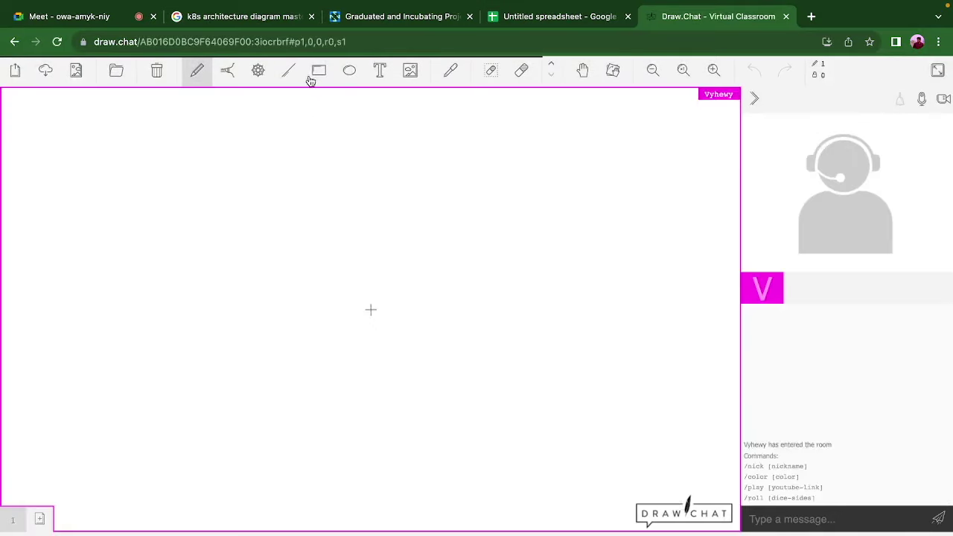
{"action": "left_click", "coordinate": [317, 77]}
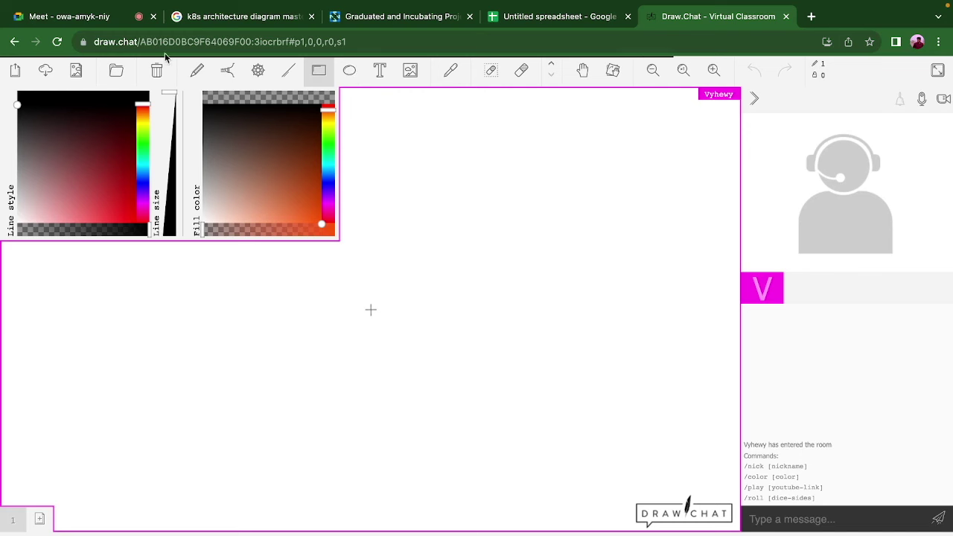
{"action": "mouse_move", "coordinate": [812, 12]}
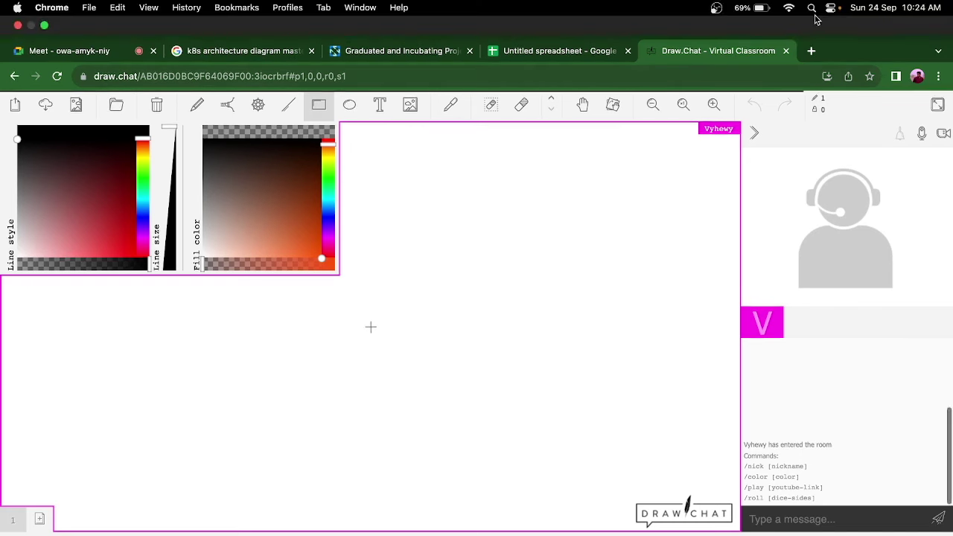
{"action": "left_click", "coordinate": [788, 50]}
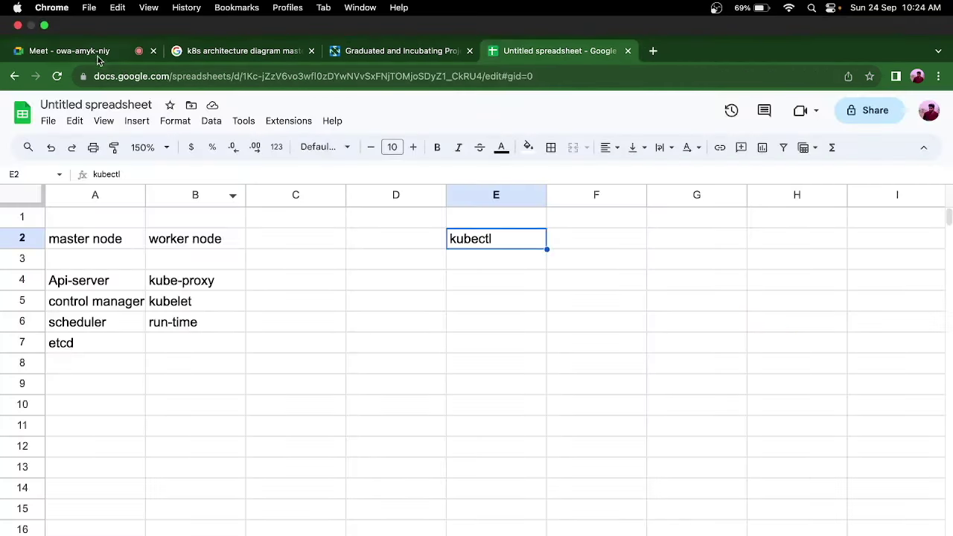
{"action": "left_click", "coordinate": [97, 54]}
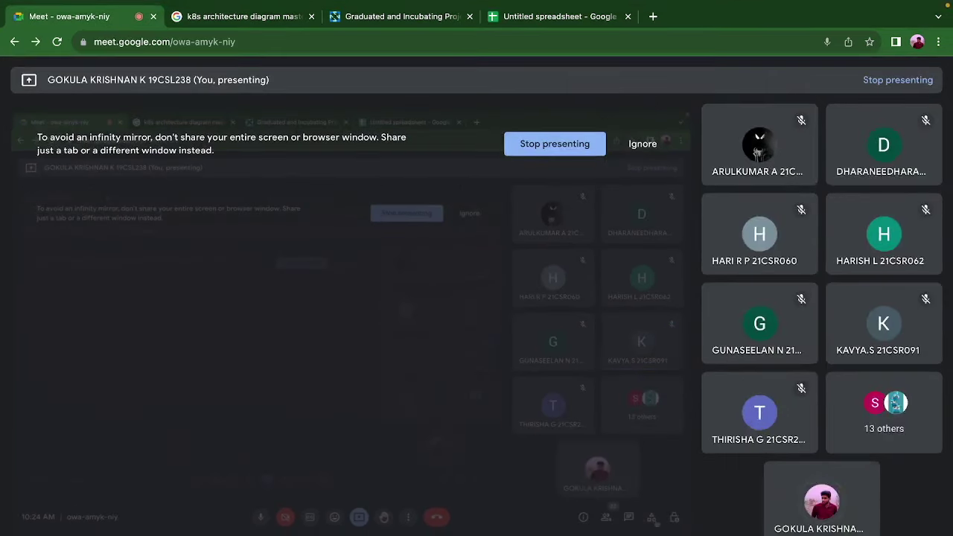
{"action": "left_click", "coordinate": [901, 514]}
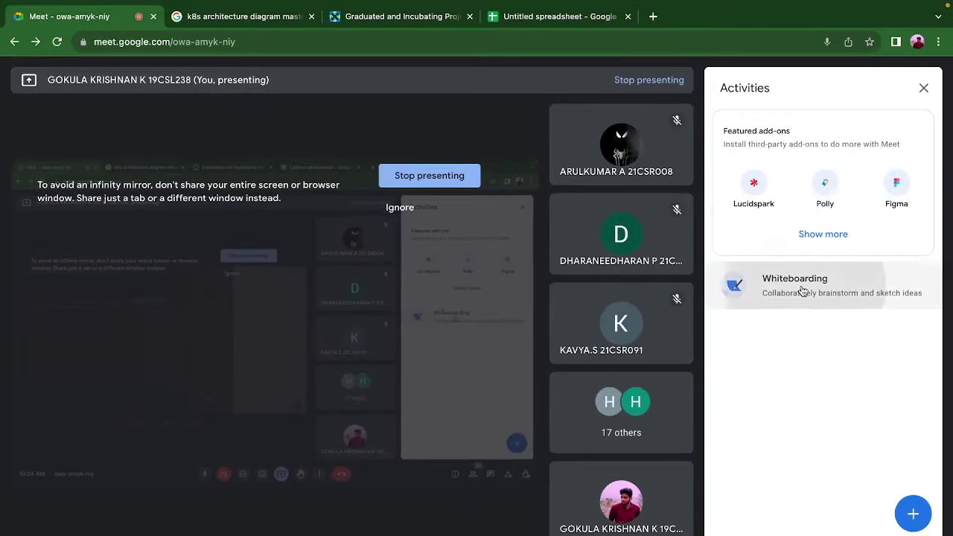
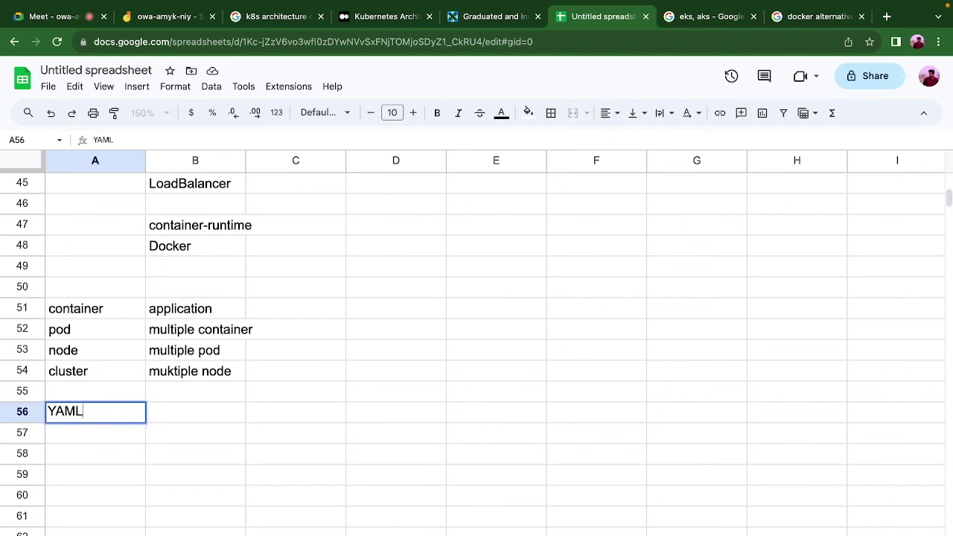
Step: Enter 'Yet another markup language' in B56 beside YAML
{"action": "left_click", "coordinate": [163, 418]}
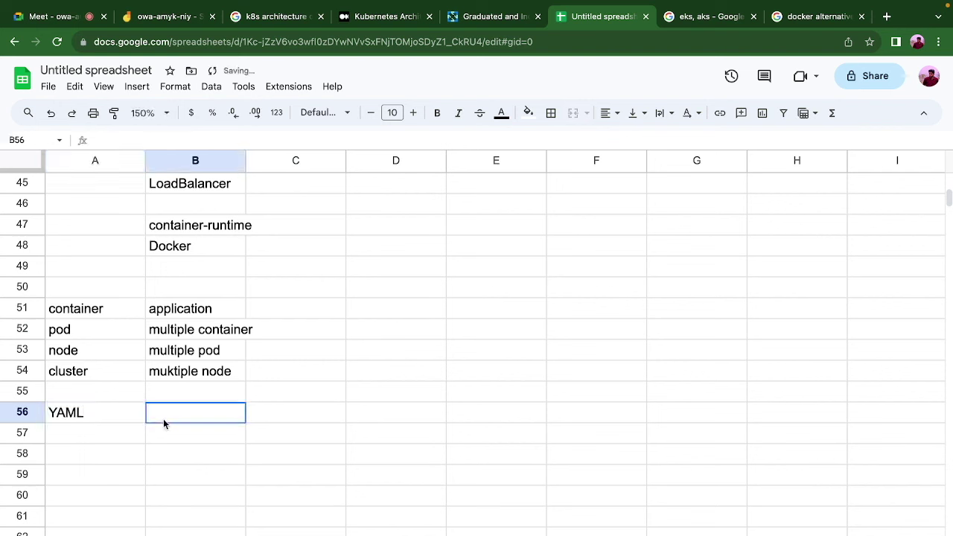
{"action": "left_click", "coordinate": [111, 415]}
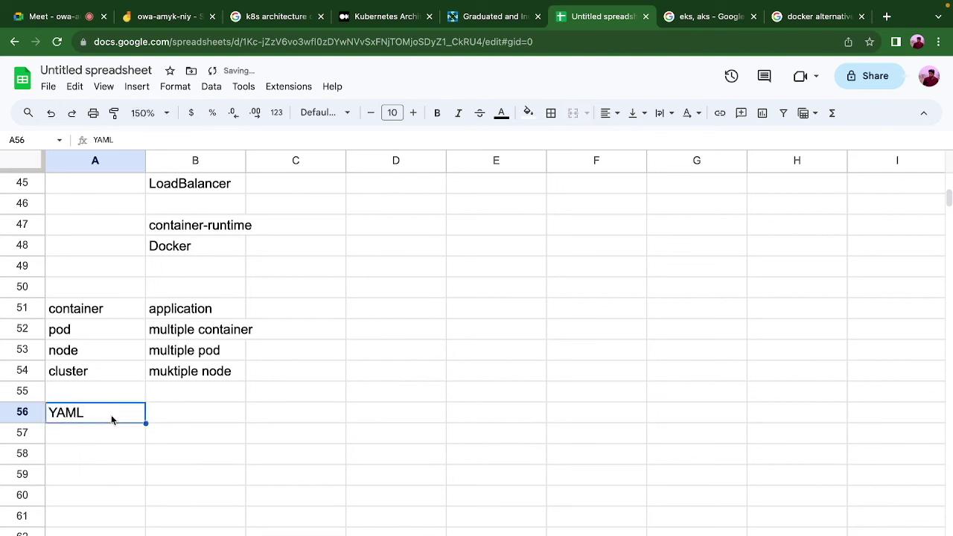
{"action": "left_click", "coordinate": [191, 420]}
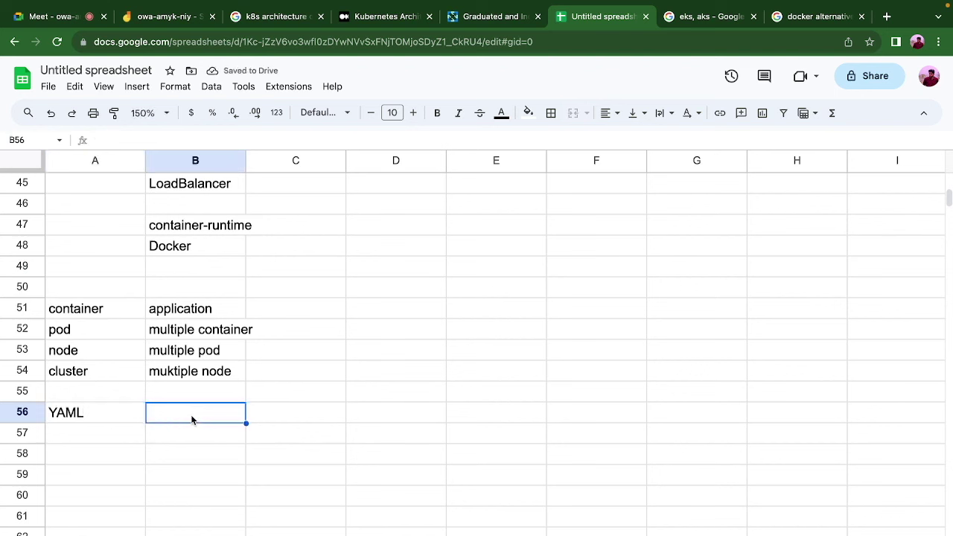
{"action": "type", "text": "Y"}
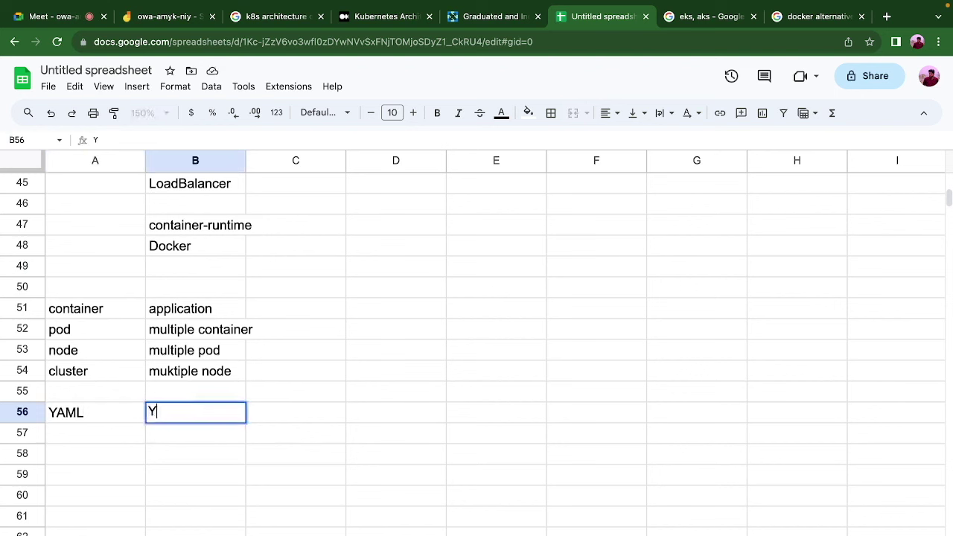
{"action": "type", "text": "et another"}
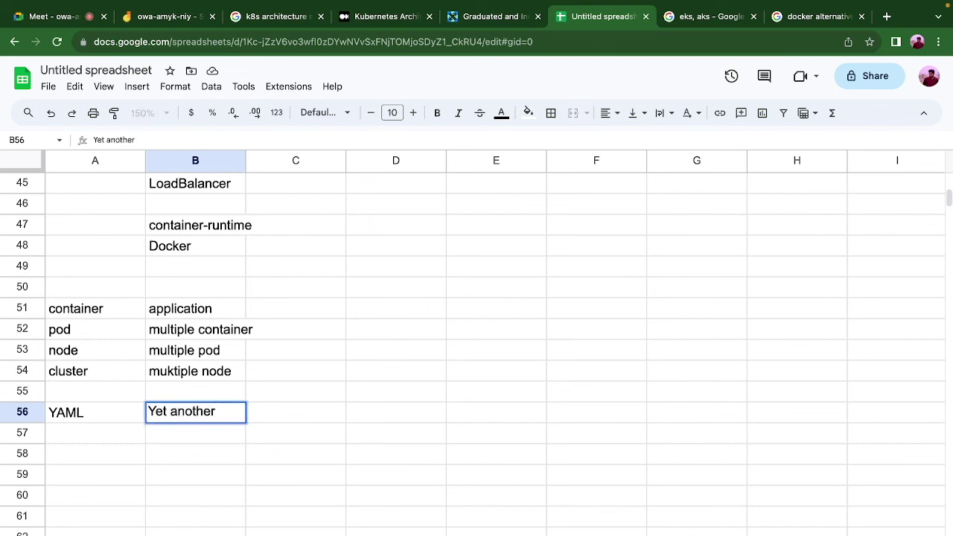
{"action": "type", "text": " markup l"}
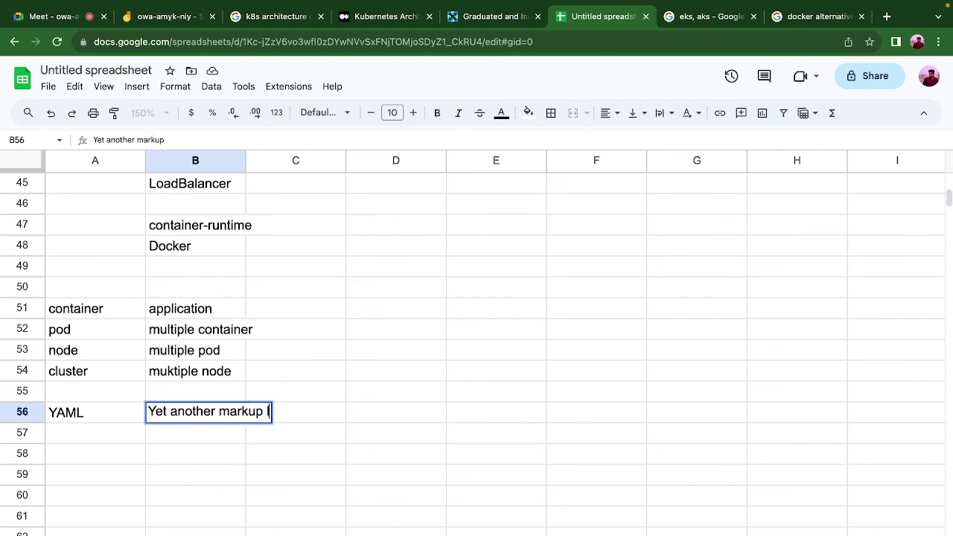
{"action": "type", "text": "ang"}
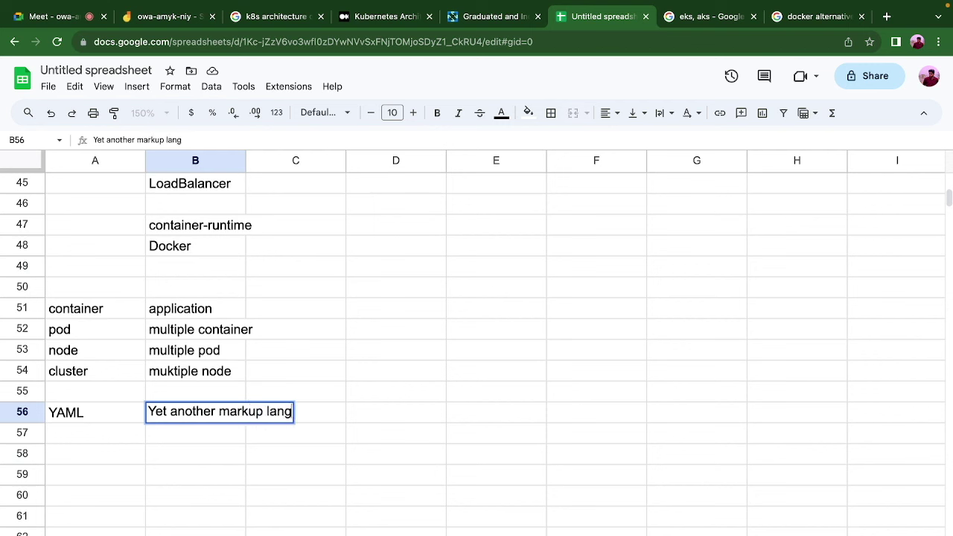
{"action": "type", "text": "uage"}
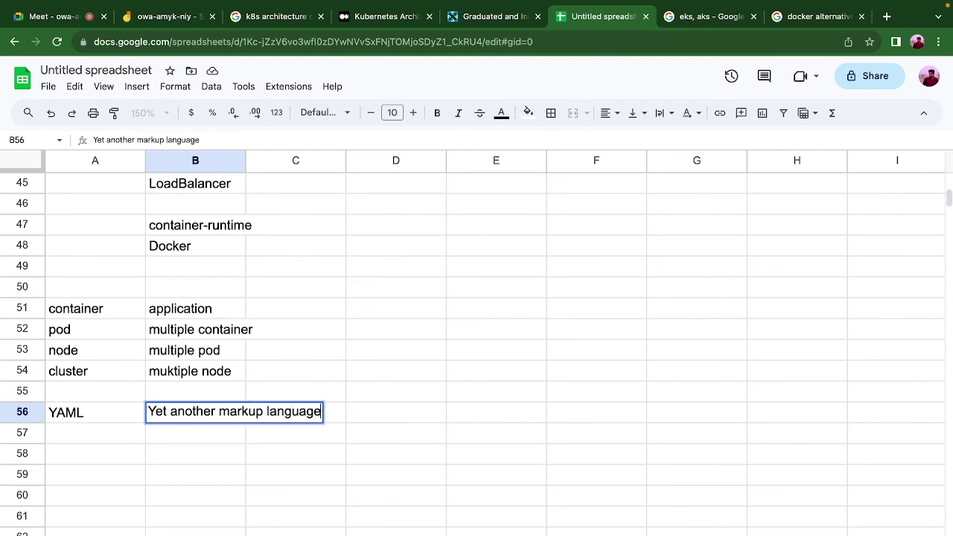
{"action": "left_click", "coordinate": [96, 445]}
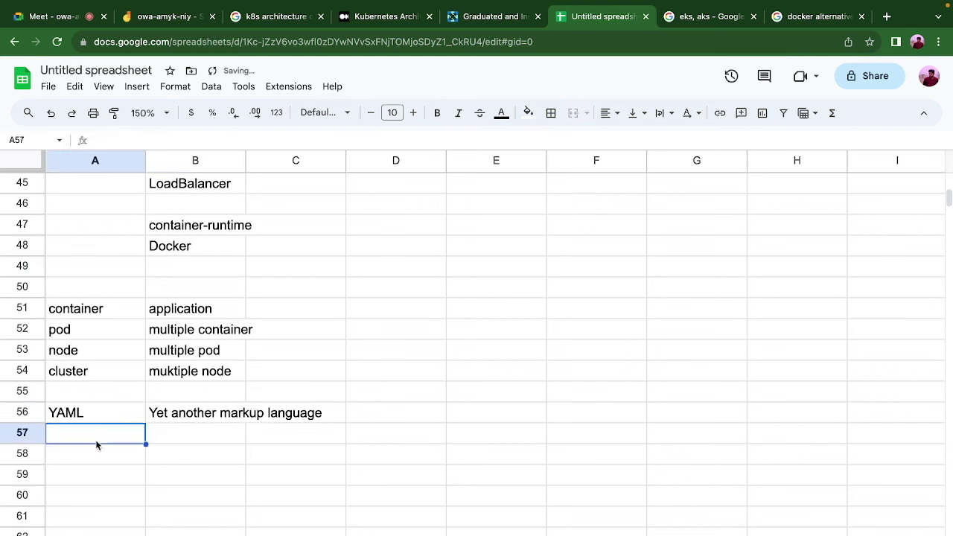
Step: Type yml in A57 and 'plain english' beside it in B57
{"action": "type", "text": "yml"}
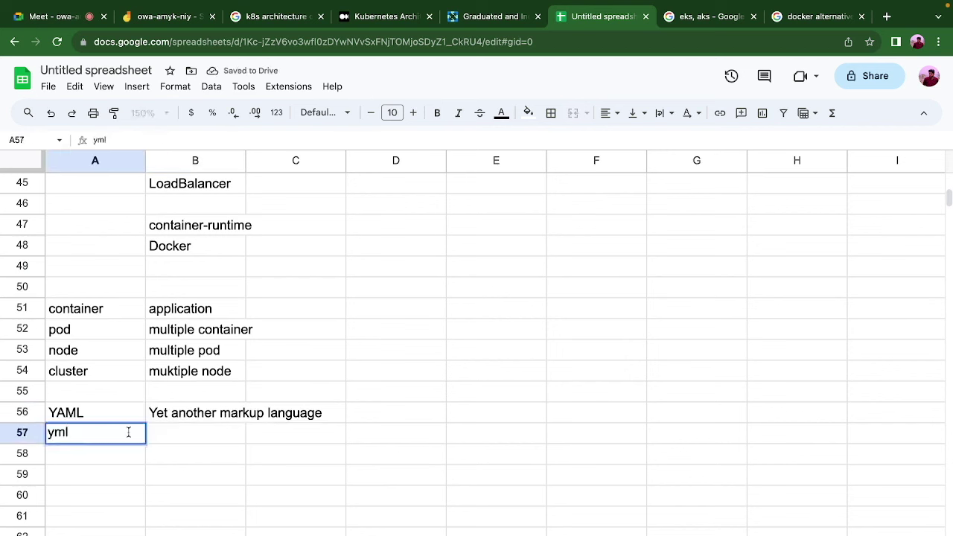
{"action": "left_click", "coordinate": [217, 431]}
{"action": "left_click", "coordinate": [74, 436]}
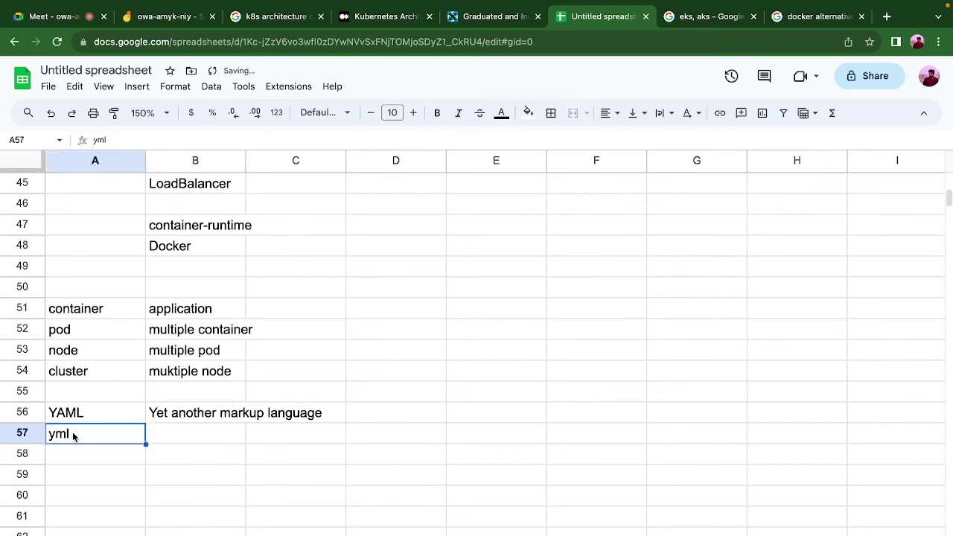
{"action": "left_click", "coordinate": [198, 440]}
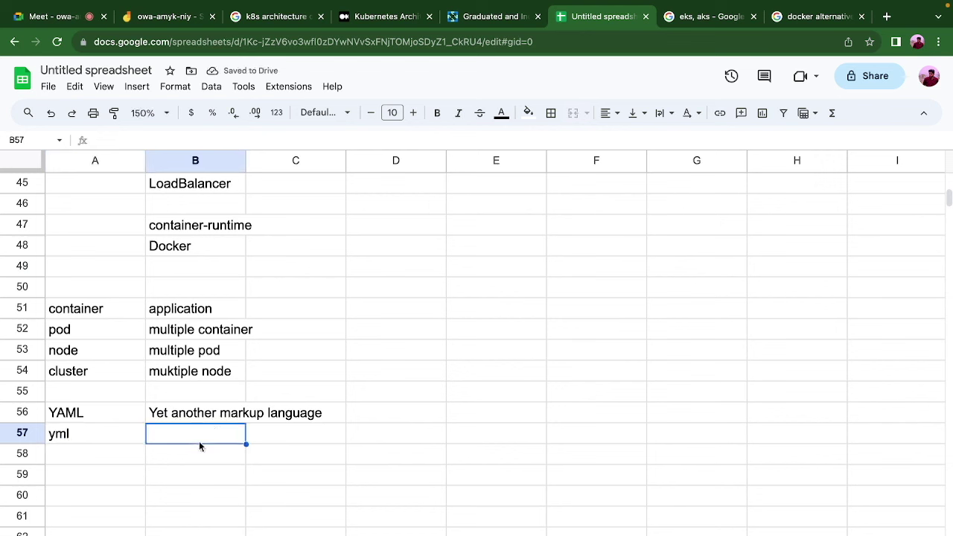
{"action": "scroll", "coordinate": [199, 440], "scroll_direction": "down", "scroll_amount": 4}
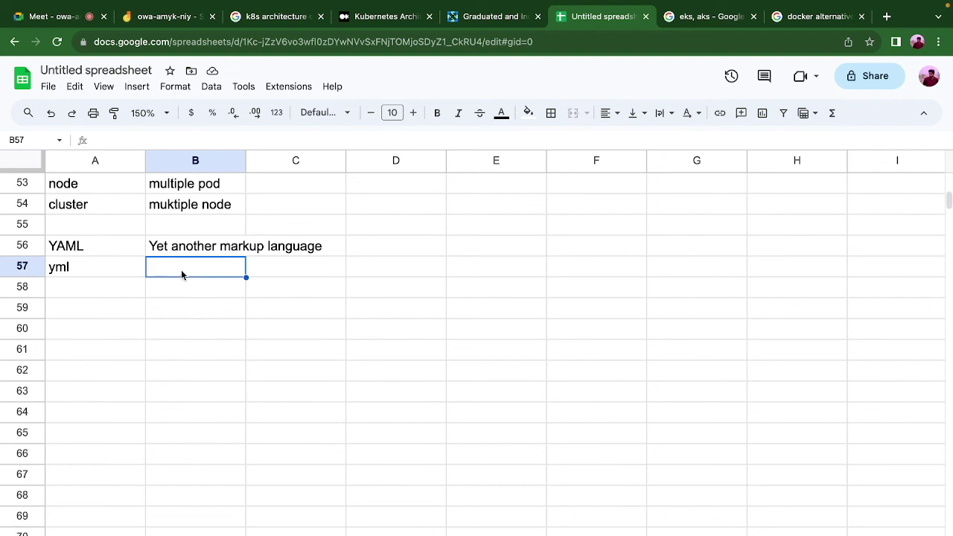
{"action": "type", "text": "pla"}
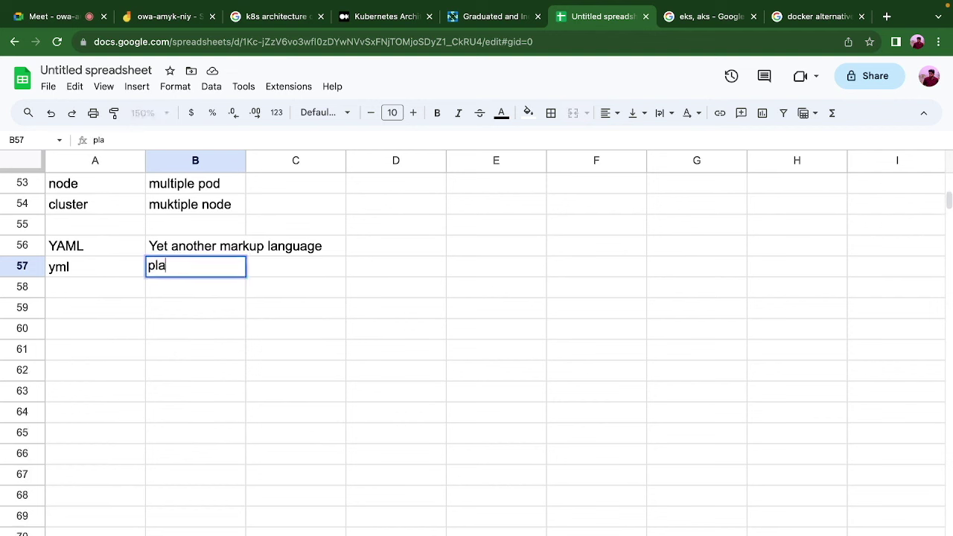
{"action": "type", "text": "in english"}
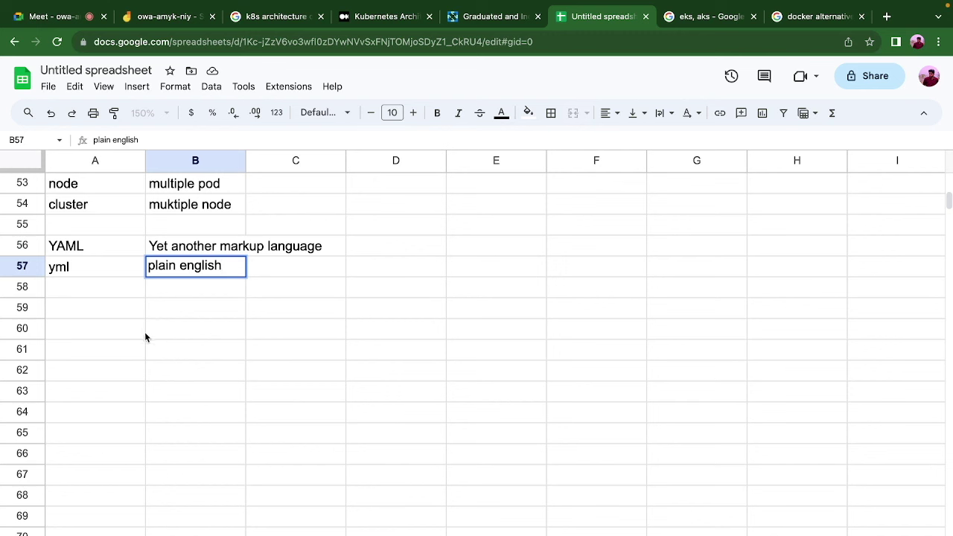
{"action": "left_click", "coordinate": [179, 289]}
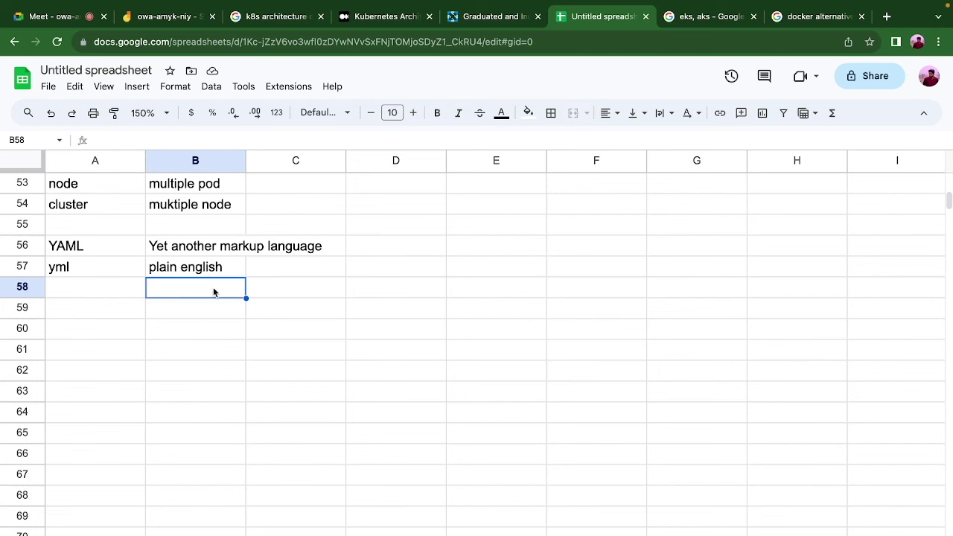
{"action": "scroll", "coordinate": [214, 293], "scroll_direction": "up", "scroll_amount": 3}
Step: Change cell A56 to read 'YAML, Json'
{"action": "left_click", "coordinate": [84, 355]}
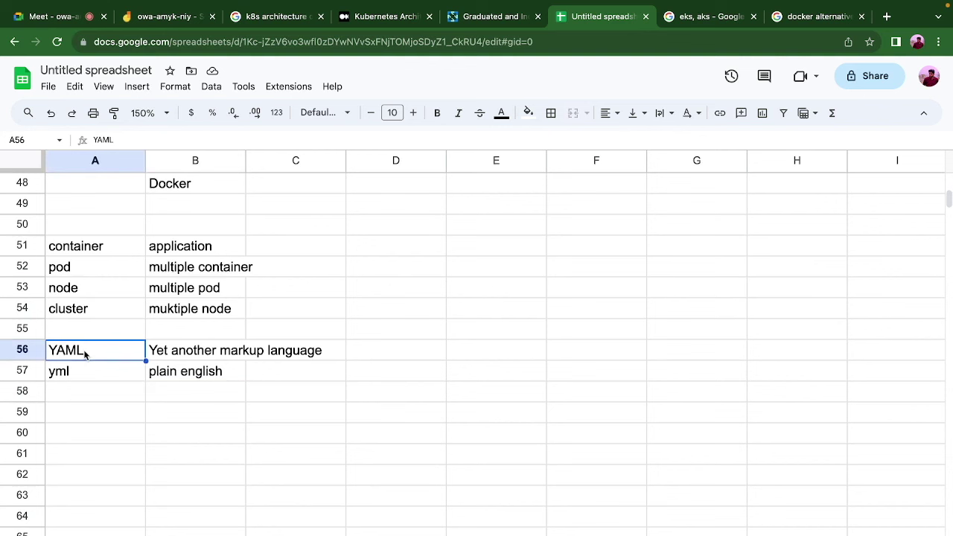
{"action": "double_click", "coordinate": [104, 349]}
{"action": "type", "text": ", Json"}
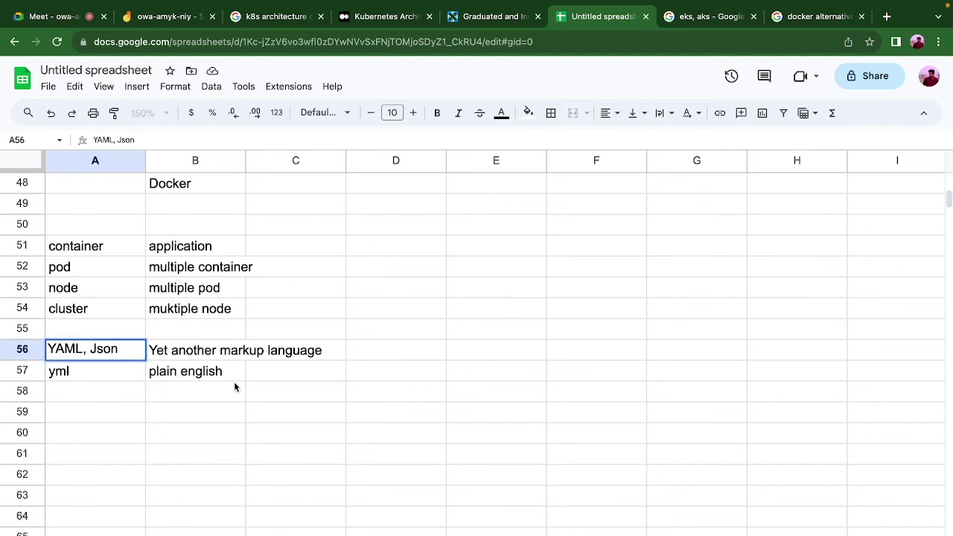
{"action": "left_click", "coordinate": [198, 403]}
Step: Enter 'Just indentation' in cell B58
{"action": "double_click", "coordinate": [174, 390]}
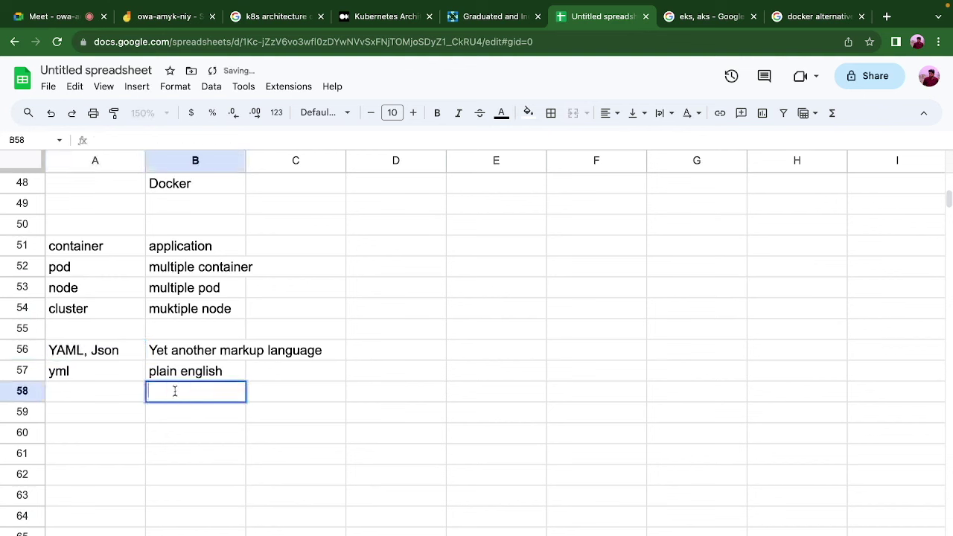
{"action": "type", "text": "Jus"}
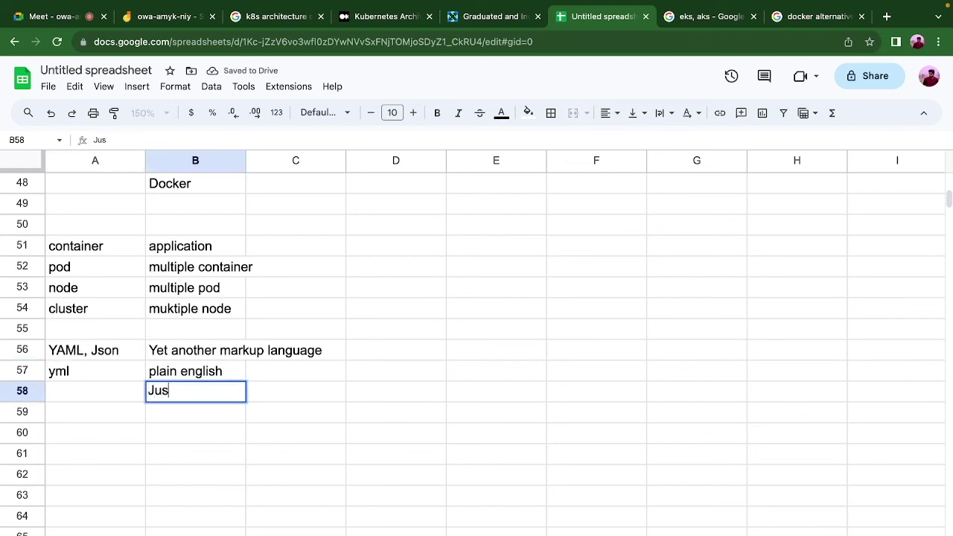
{"action": "type", "text": "t in"}
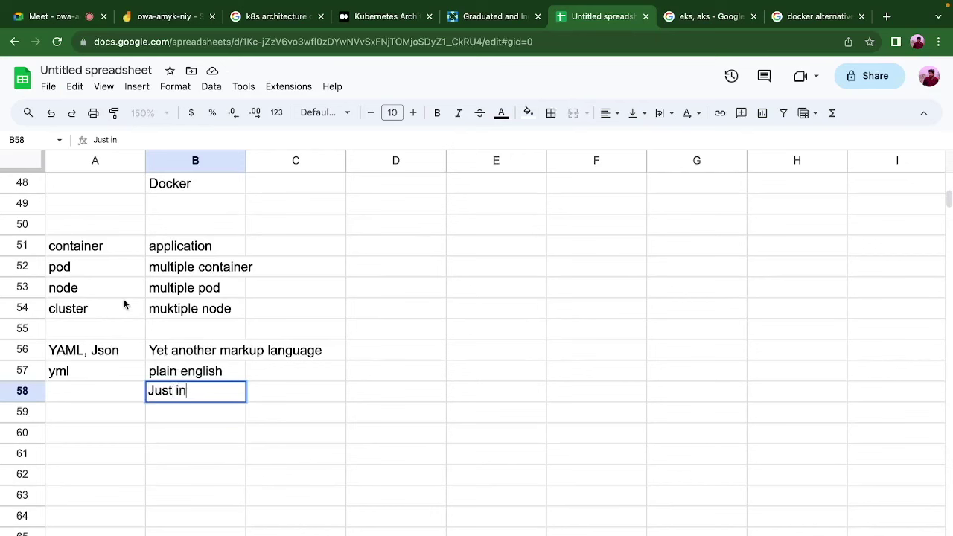
{"action": "type", "text": "denta"}
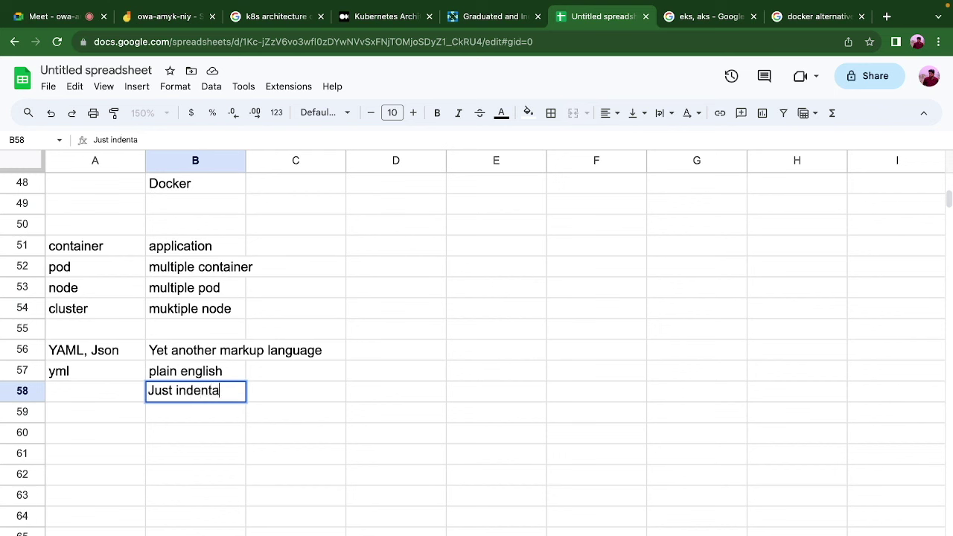
{"action": "type", "text": "tion"}
{"action": "left_click", "coordinate": [121, 397]}
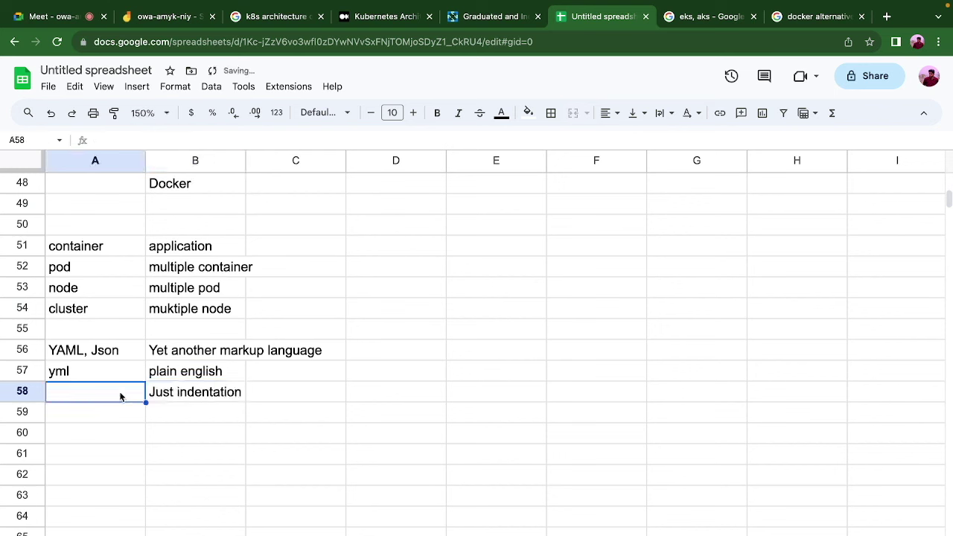
{"action": "scroll", "coordinate": [138, 316], "scroll_direction": "down", "scroll_amount": 3}
{"action": "left_click", "coordinate": [142, 317]}
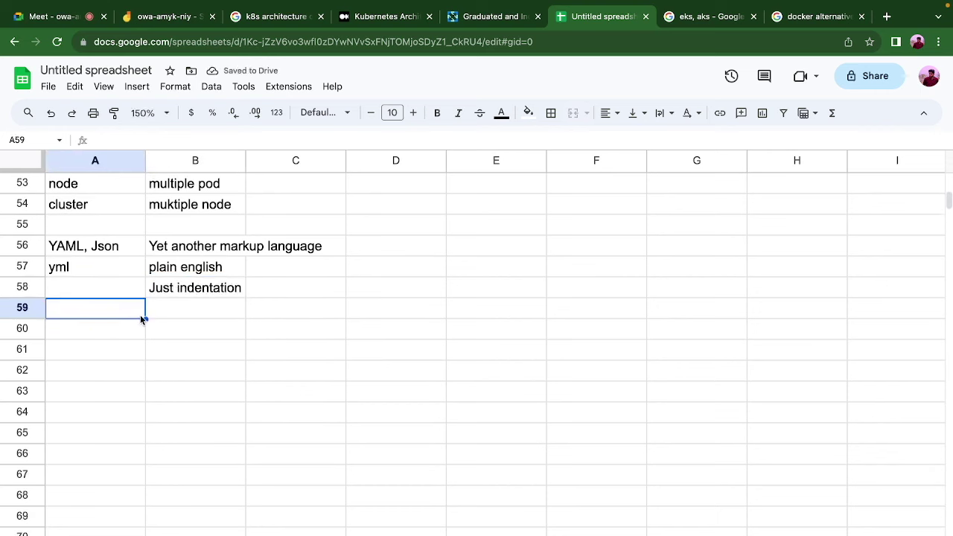
Step: Scroll to the top of the sheet and switch to the Kubernetes Architecture article
{"action": "scroll", "coordinate": [140, 319], "scroll_direction": "up", "scroll_amount": 10}
{"action": "scroll", "coordinate": [140, 315], "scroll_direction": "up", "scroll_amount": 7}
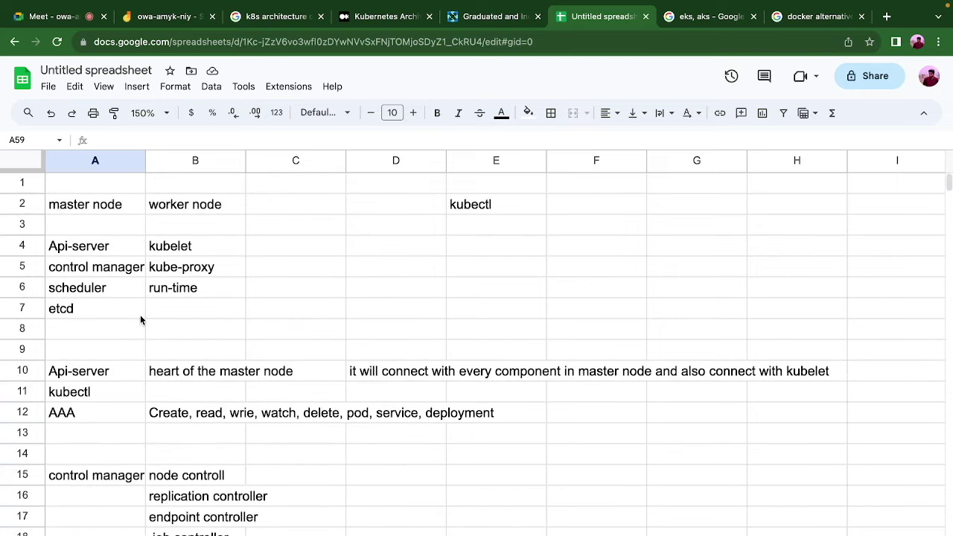
{"action": "left_click", "coordinate": [373, 21]}
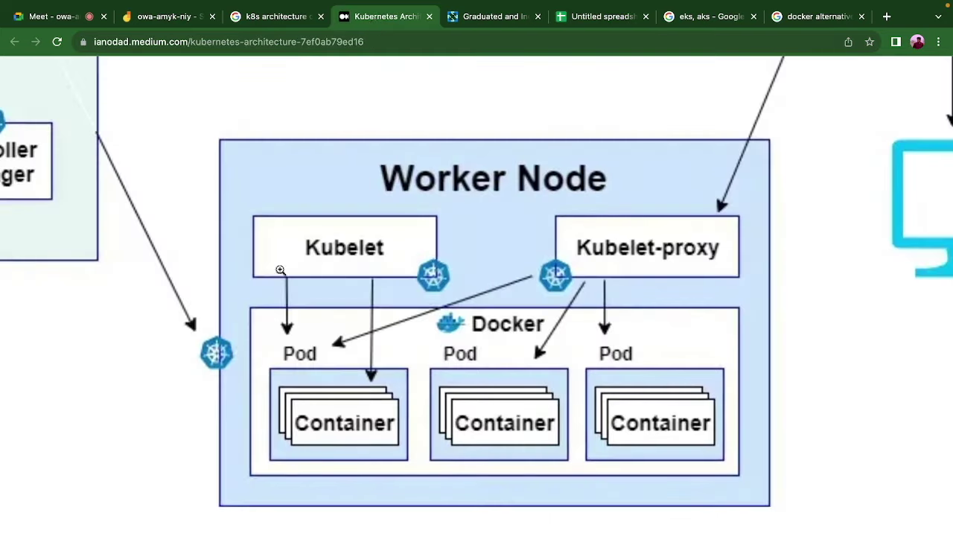
Step: Zoom out to the full Kubernetes Architecture diagram, then switch to the Google Meet call
{"action": "left_click", "coordinate": [213, 430]}
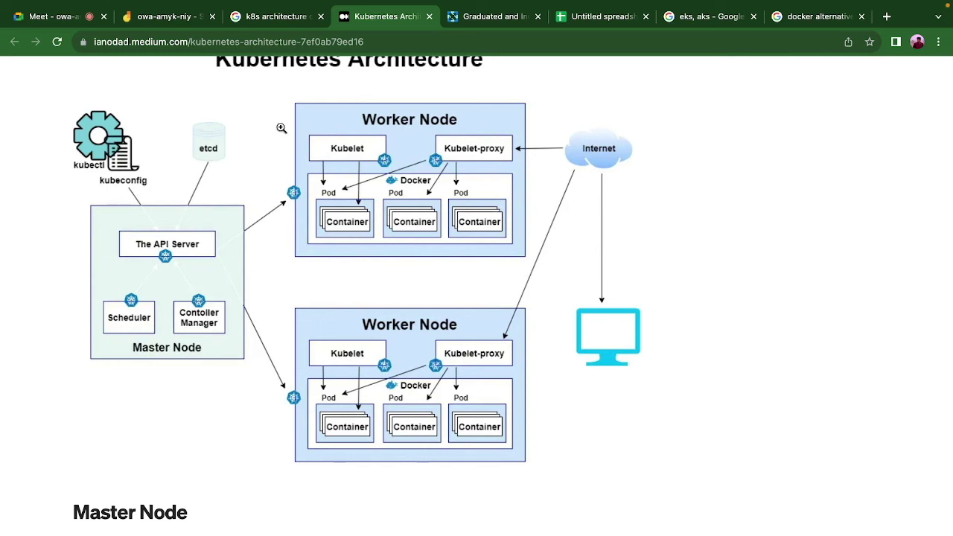
{"action": "left_click", "coordinate": [46, 10]}
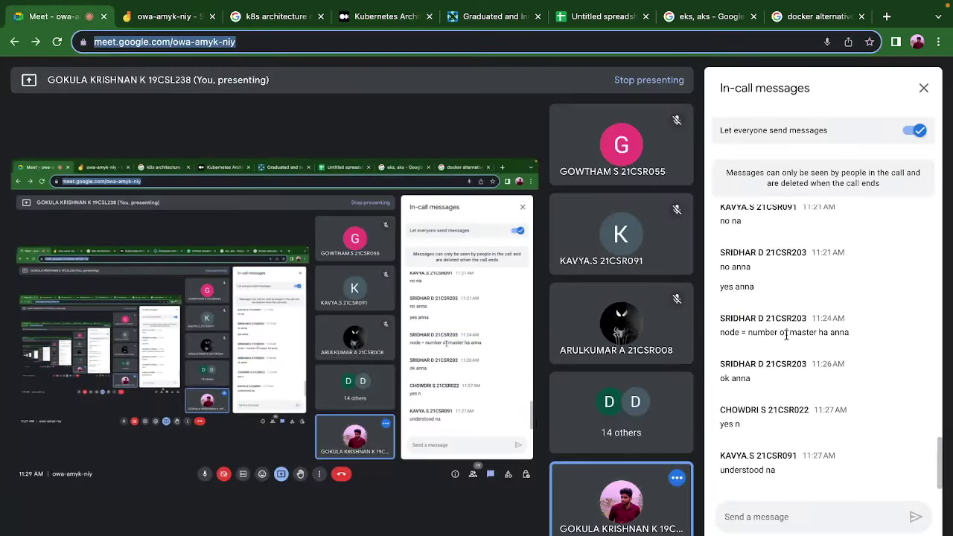
Step: Check the Meet chat, then return to the Untitled spreadsheet of Kubernetes notes
{"action": "scroll", "coordinate": [782, 344], "scroll_direction": "up", "scroll_amount": 15}
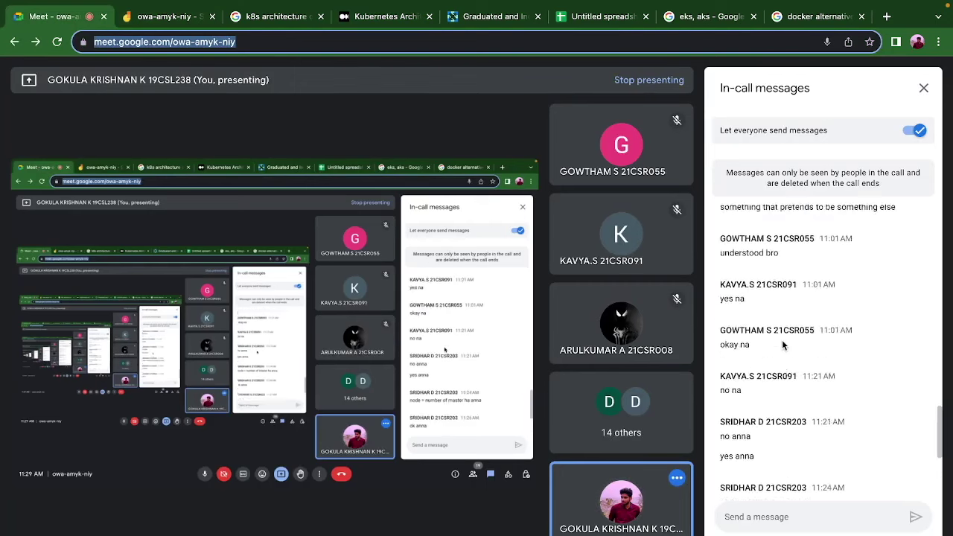
{"action": "scroll", "coordinate": [783, 344], "scroll_direction": "down", "scroll_amount": 15}
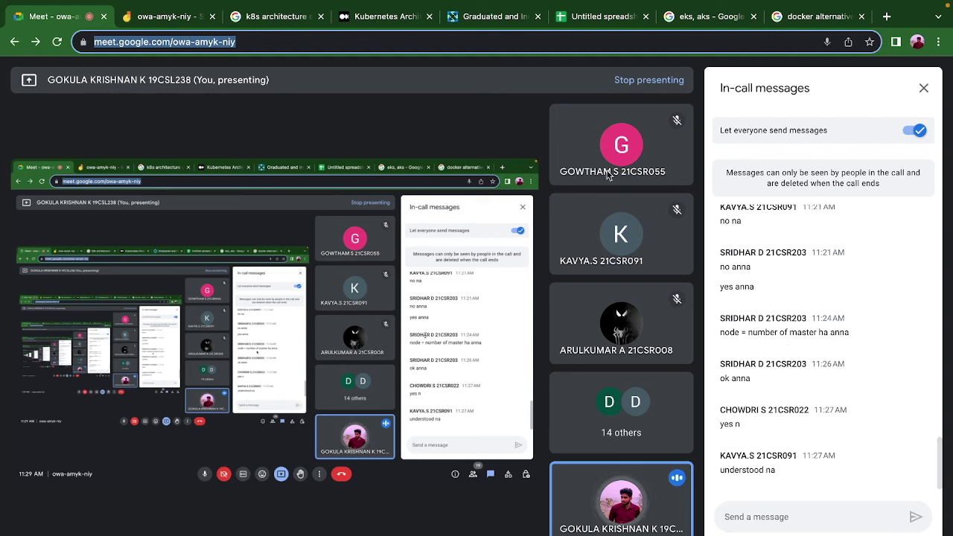
{"action": "left_click", "coordinate": [383, 20]}
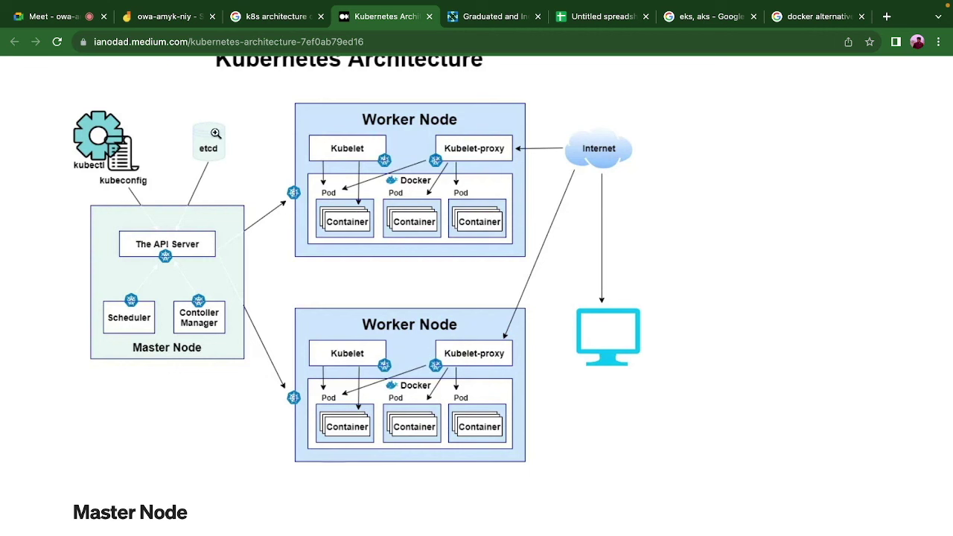
{"action": "left_click", "coordinate": [595, 15]}
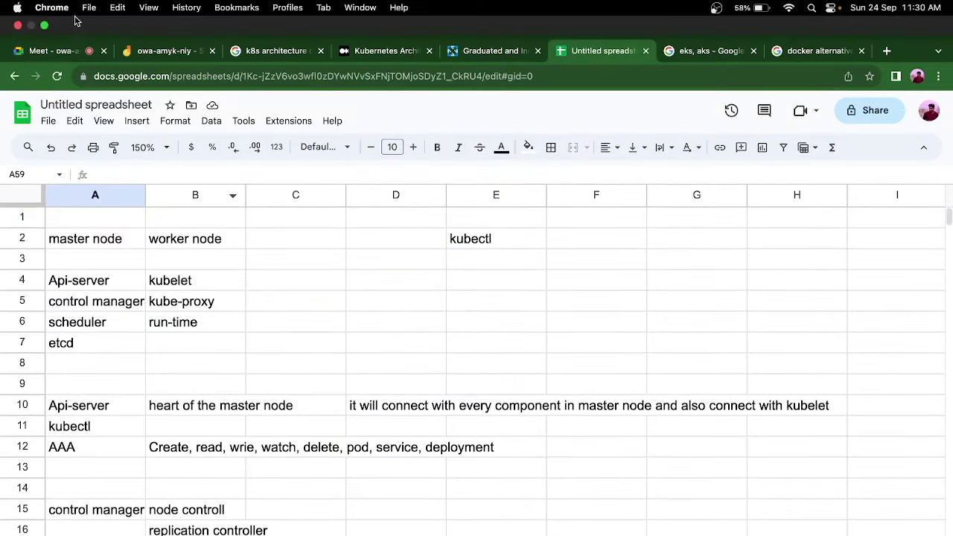
{"action": "left_click", "coordinate": [66, 52]}
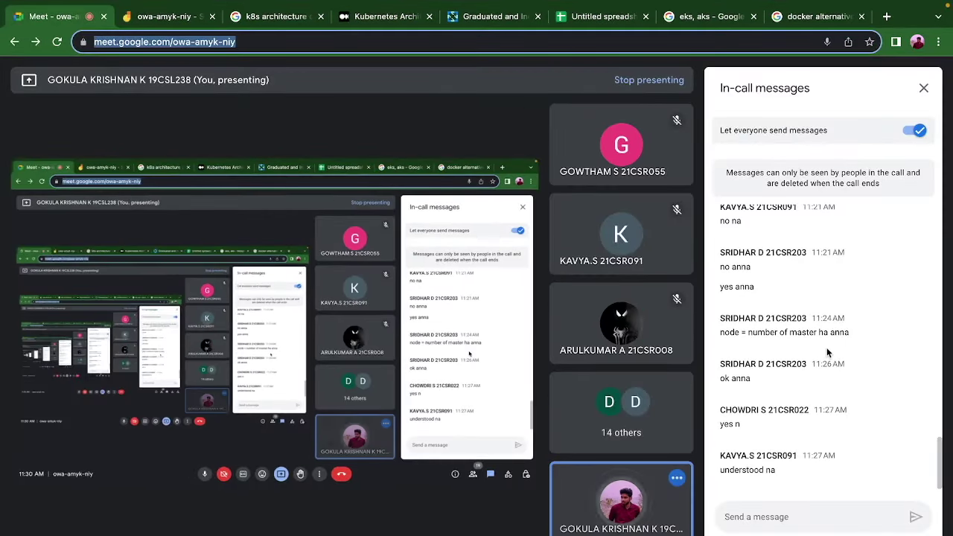
{"action": "left_click", "coordinate": [615, 25]}
Step: Write the note 'dont use tabs use space' in cell A60
{"action": "scroll", "coordinate": [447, 313], "scroll_direction": "down", "scroll_amount": 10}
{"action": "scroll", "coordinate": [447, 313], "scroll_direction": "right", "scroll_amount": 3}
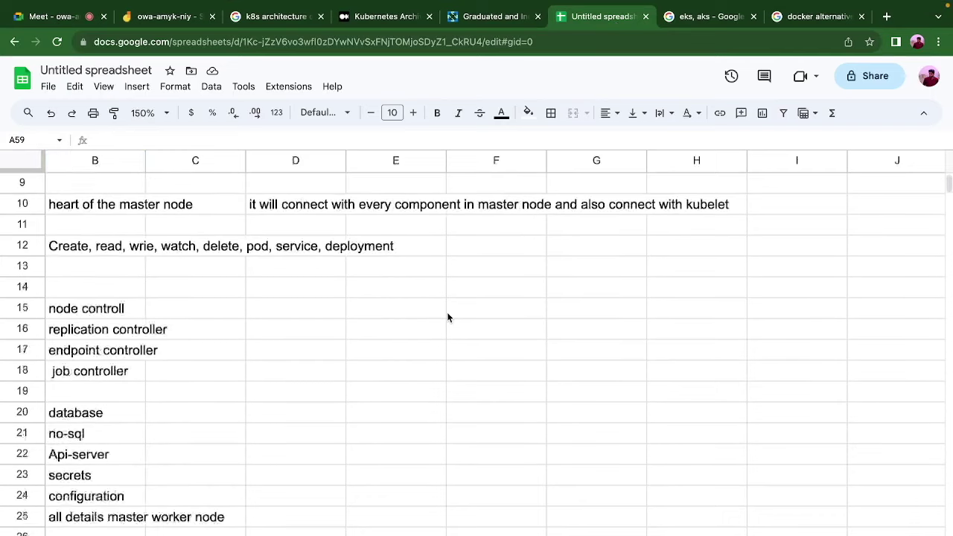
{"action": "scroll", "coordinate": [447, 314], "scroll_direction": "left", "scroll_amount": 3}
{"action": "scroll", "coordinate": [447, 317], "scroll_direction": "down", "scroll_amount": 14}
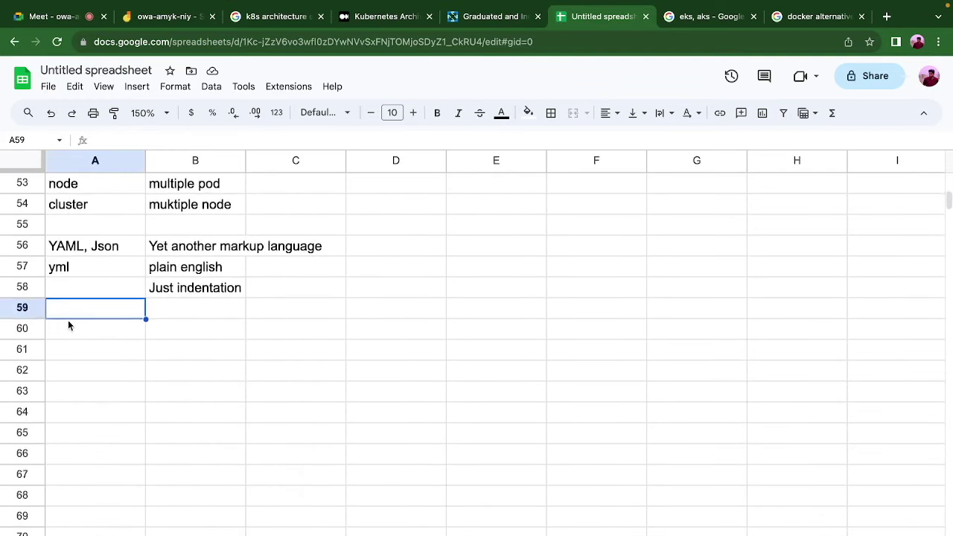
{"action": "left_click", "coordinate": [63, 335]}
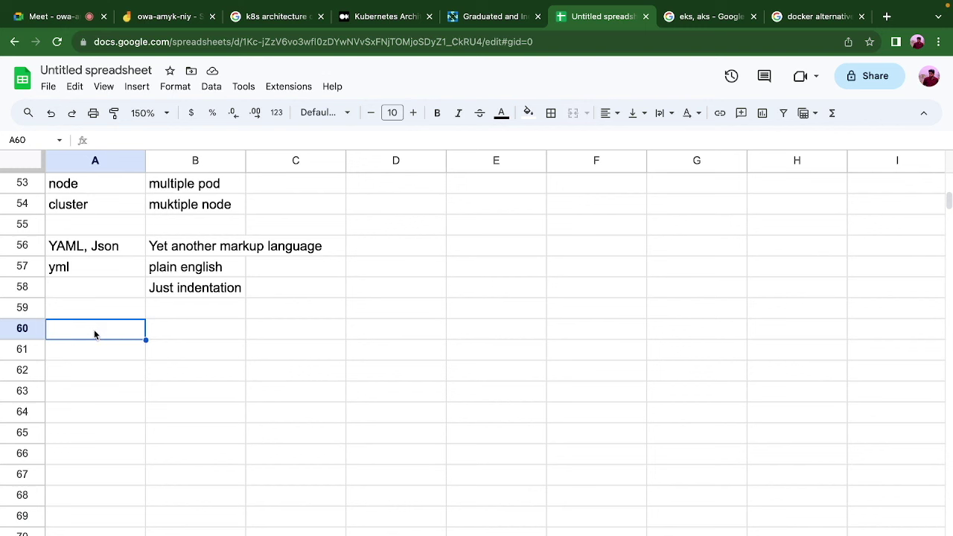
{"action": "type", "text": "t"}
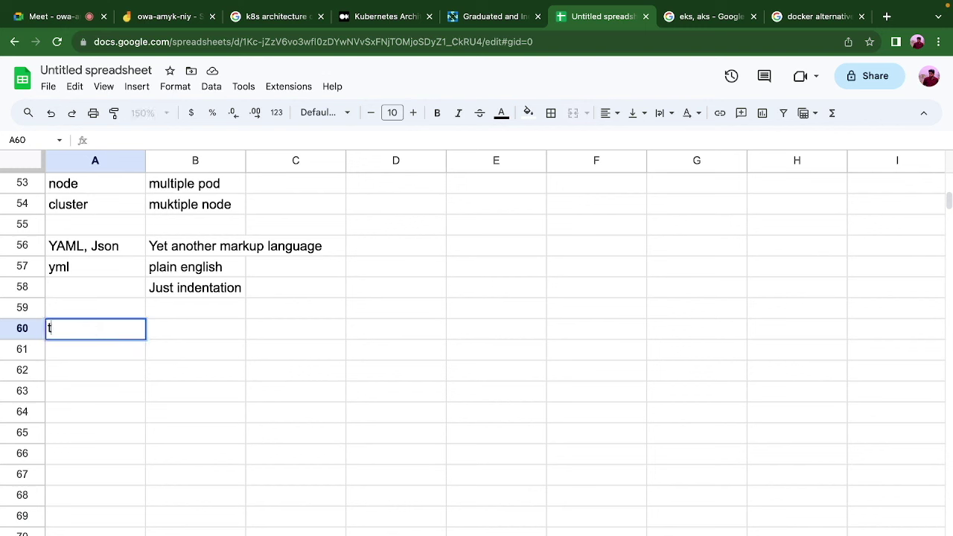
{"action": "key", "text": "BackSpace"}
{"action": "type", "text": "dont "}
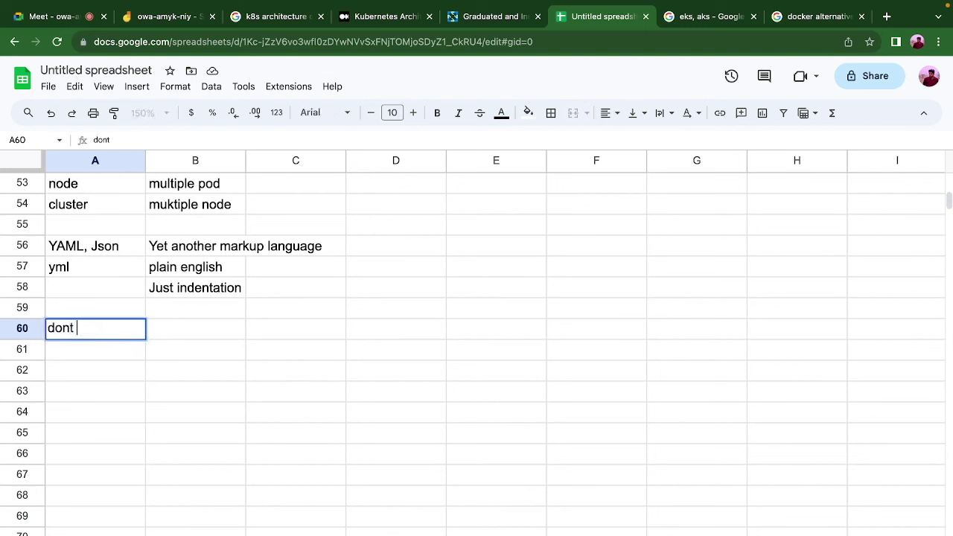
{"action": "type", "text": "use tabs use "}
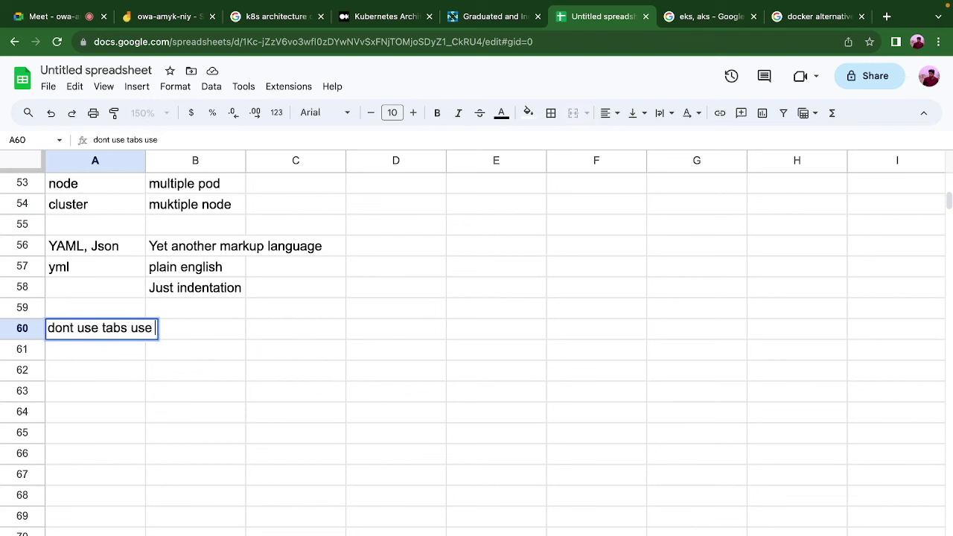
{"action": "type", "text": "space"}
{"action": "key", "text": "Return"}
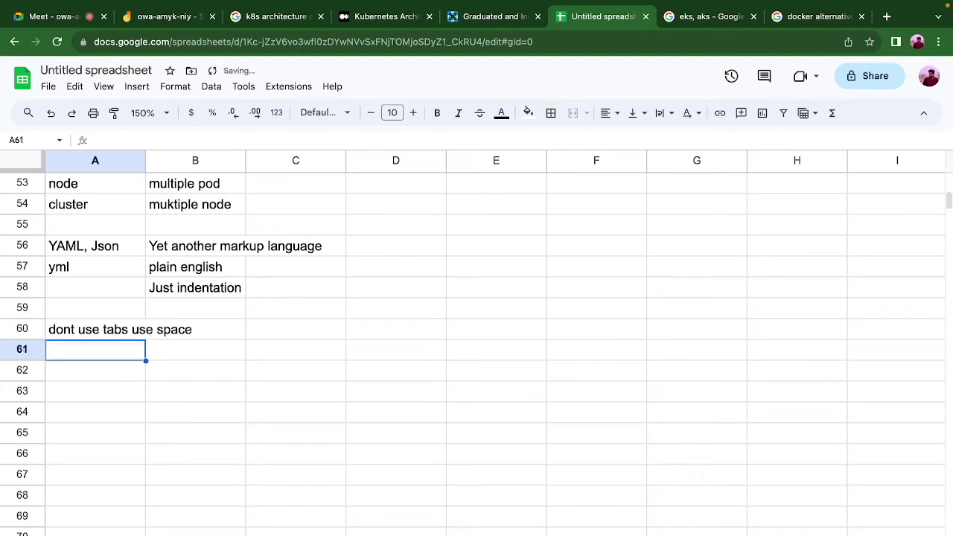
{"action": "scroll", "coordinate": [346, 276], "scroll_direction": "down", "scroll_amount": 3}
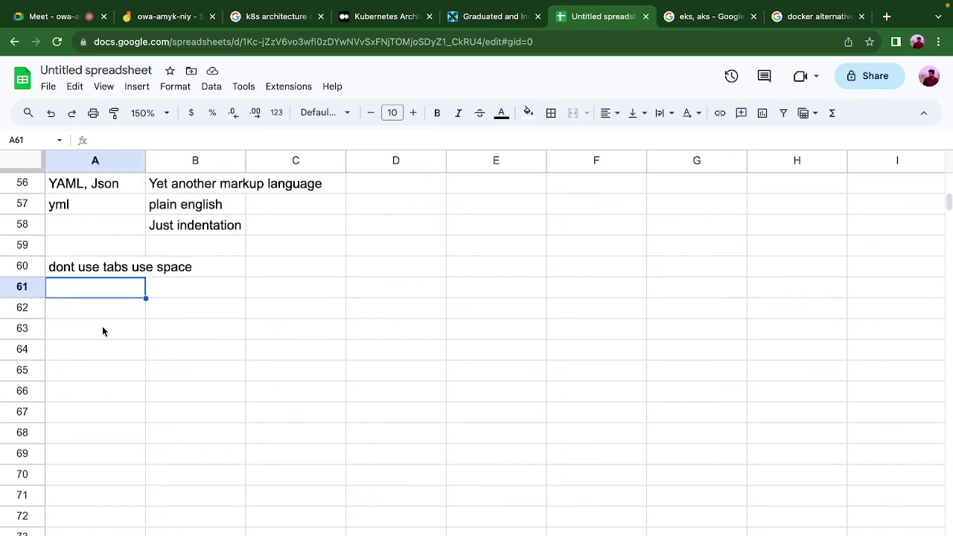
Step: Read the latest Meet chat question about containers, then return to the Kubernetes Architecture article
{"action": "mouse_move", "coordinate": [72, 2]}
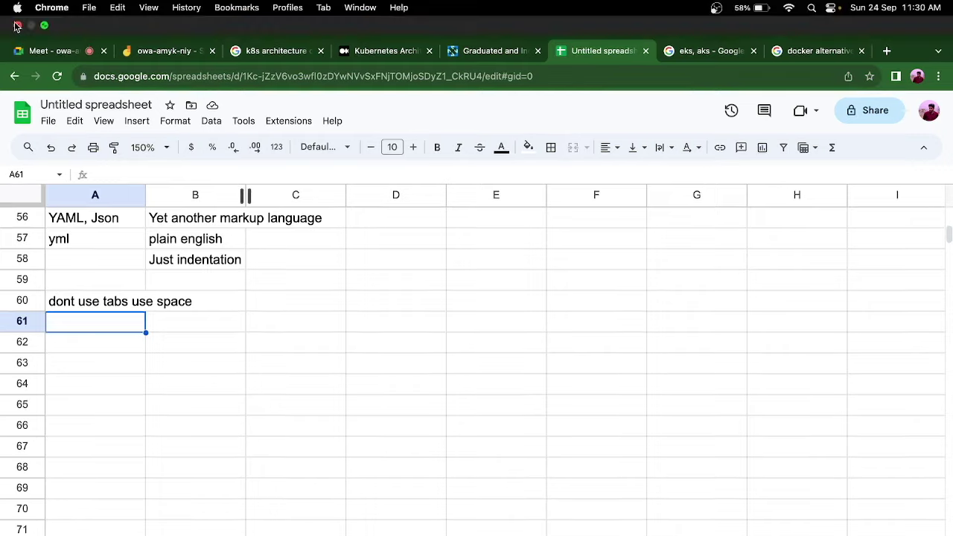
{"action": "left_click", "coordinate": [72, 51]}
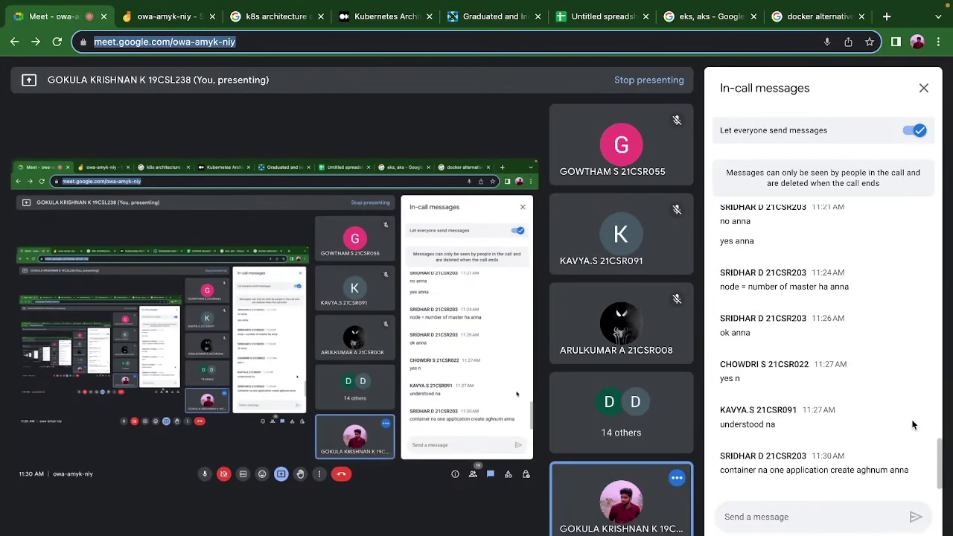
{"action": "left_click", "coordinate": [785, 472]}
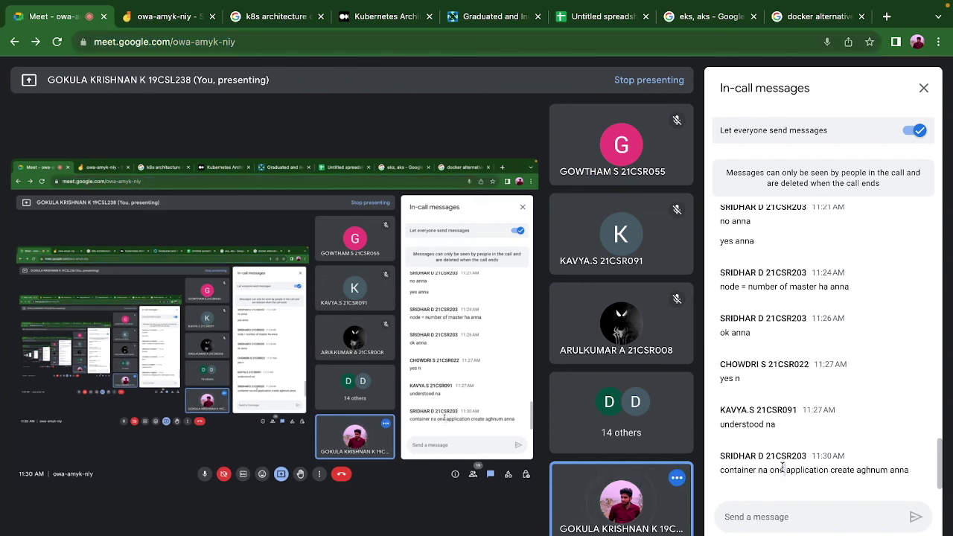
{"action": "triple_click", "coordinate": [782, 468]}
{"action": "left_click", "coordinate": [370, 22]}
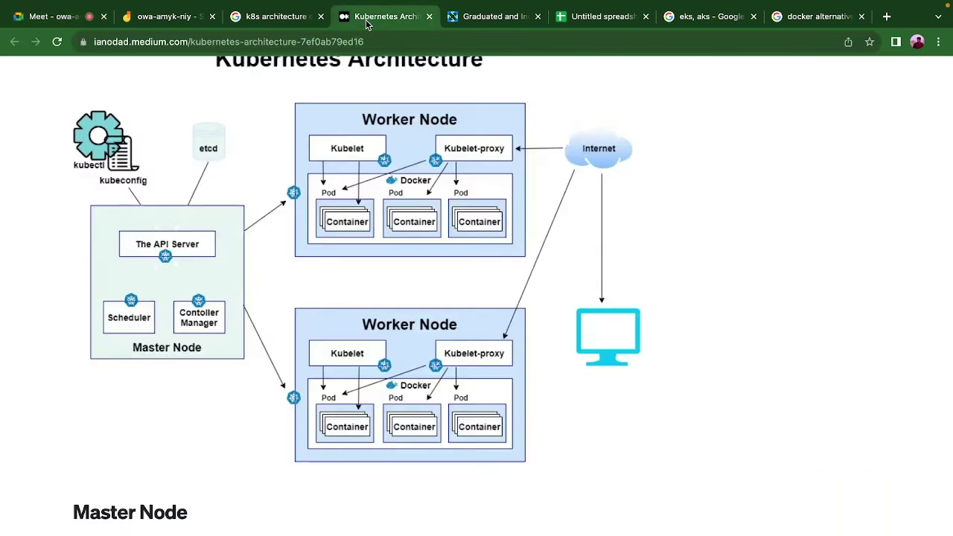
{"action": "scroll", "coordinate": [251, 345], "scroll_direction": "up", "scroll_amount": 1}
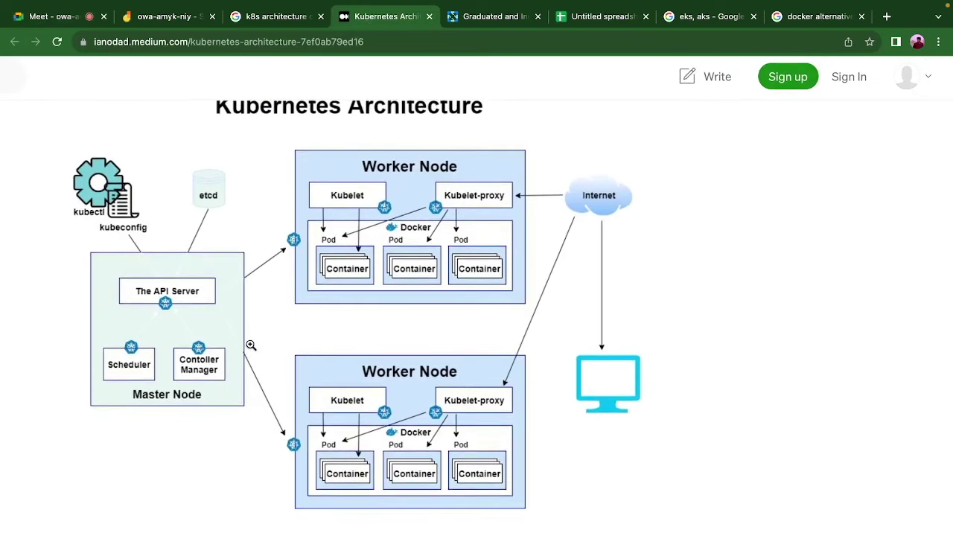
Step: Open a new Chrome window under another profile and load the AWS Management Console page
{"action": "left_click", "coordinate": [887, 15]}
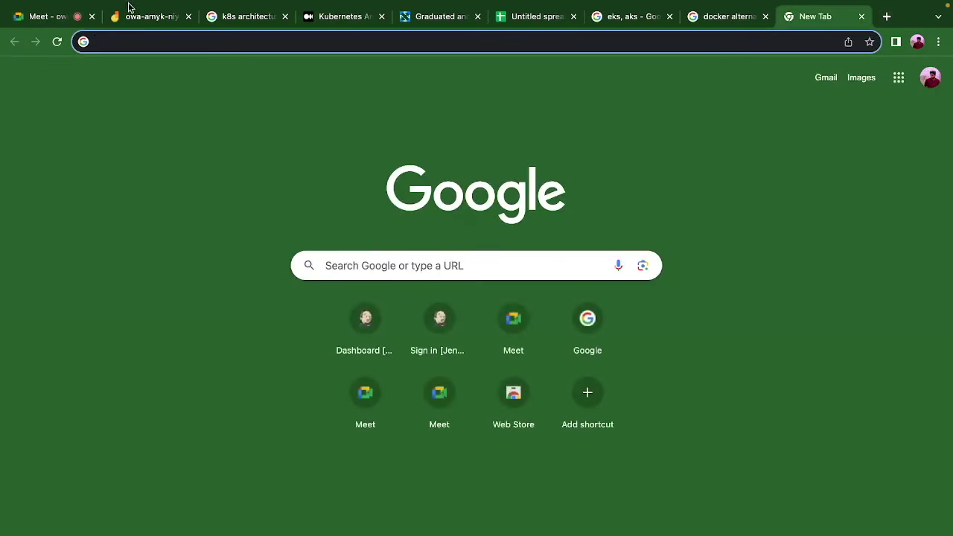
{"action": "left_click", "coordinate": [44, 19]}
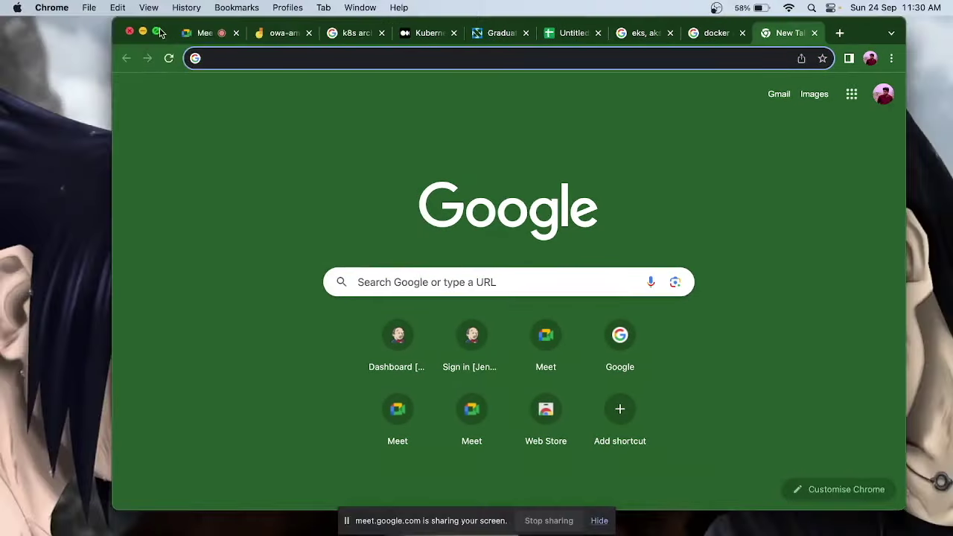
{"action": "left_click", "coordinate": [143, 32]}
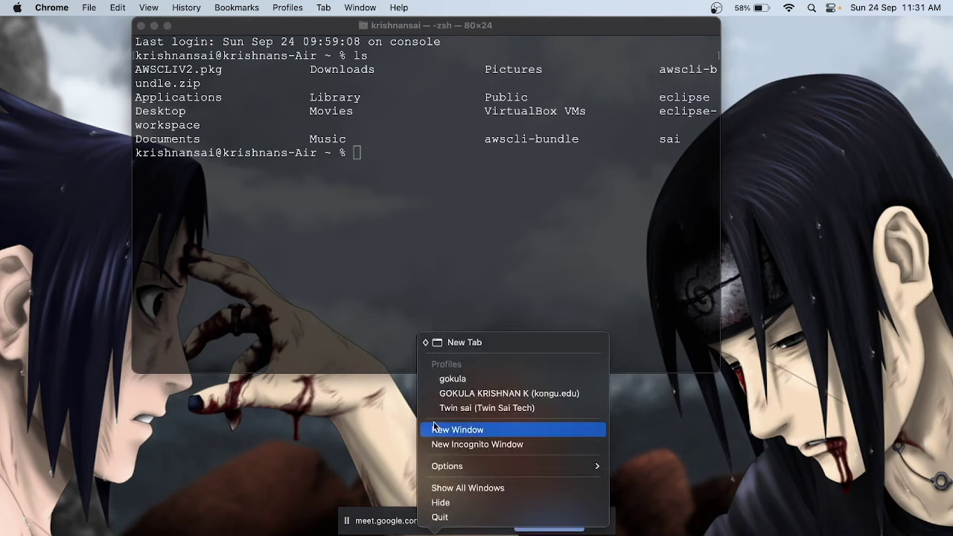
{"action": "left_click", "coordinate": [451, 381]}
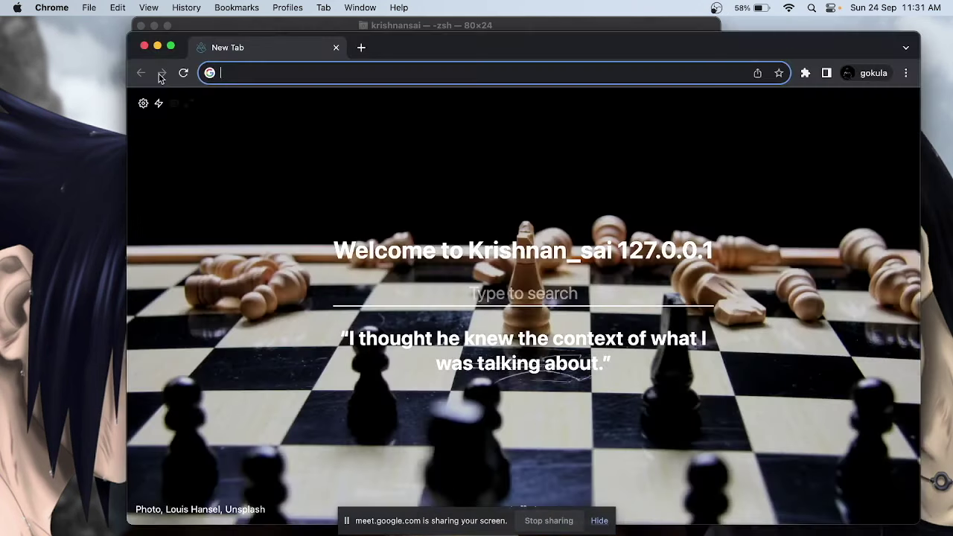
{"action": "type", "text": "aws.amazon.com/console/"}
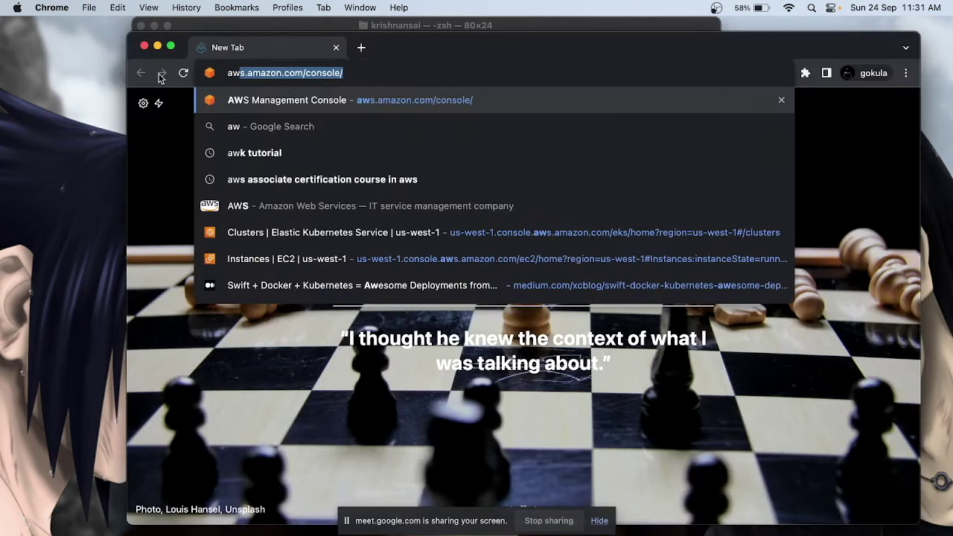
{"action": "key", "text": "Return"}
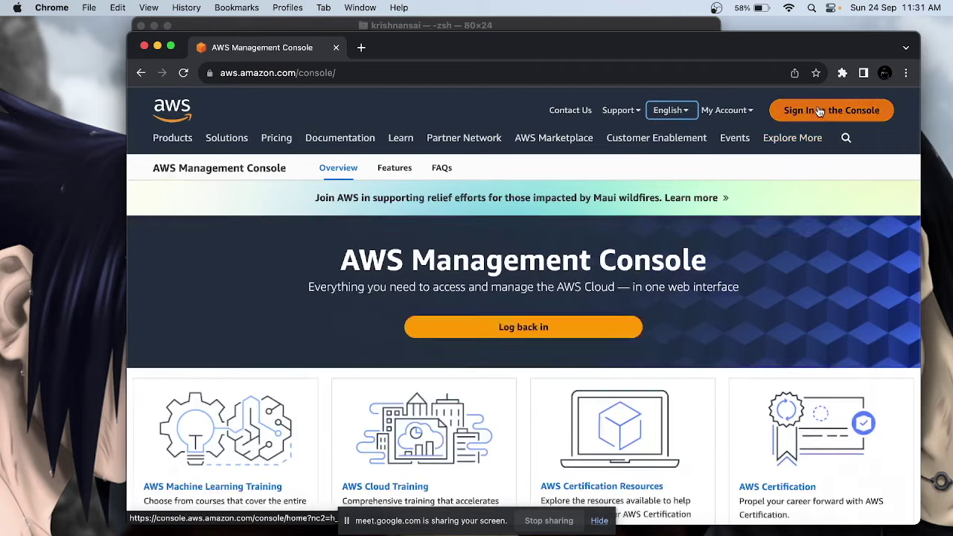
{"action": "left_click", "coordinate": [819, 111]}
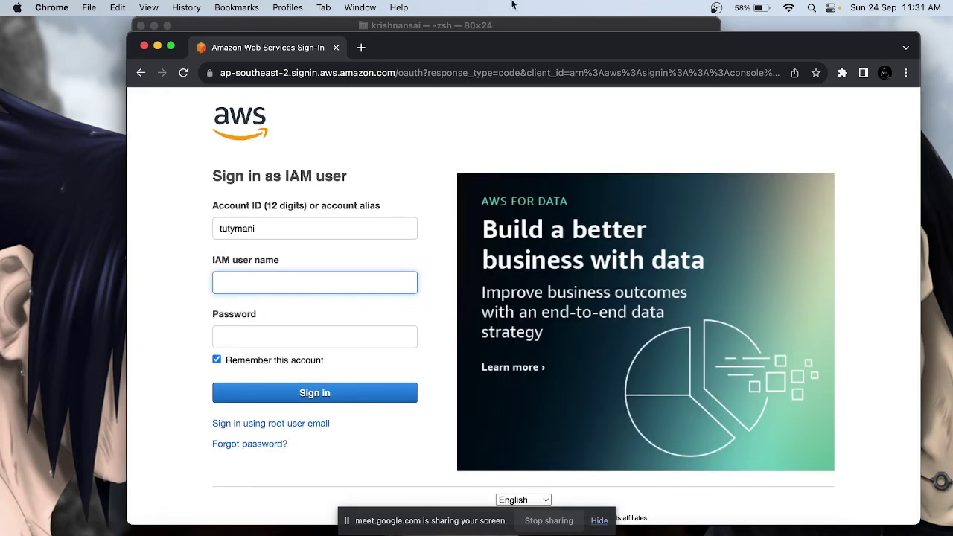
Step: Sign in as the IAM user using Chrome's saved password
{"action": "key", "text": "ctrl+super+f"}
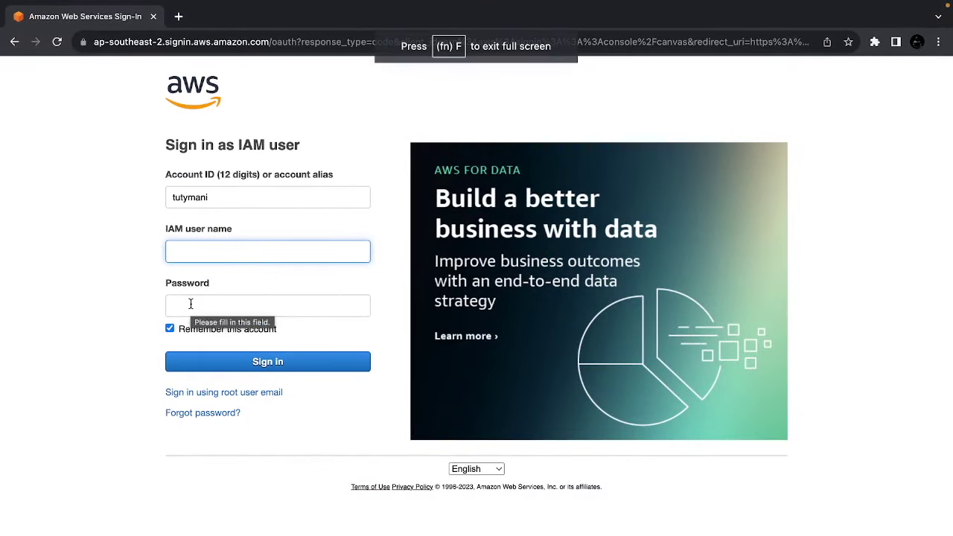
{"action": "left_click", "coordinate": [269, 302]}
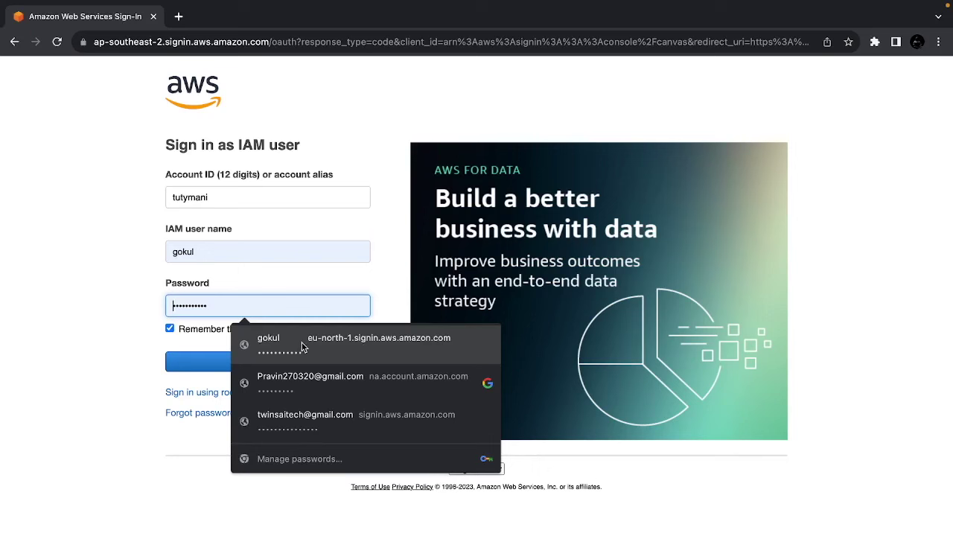
{"action": "left_click", "coordinate": [302, 347]}
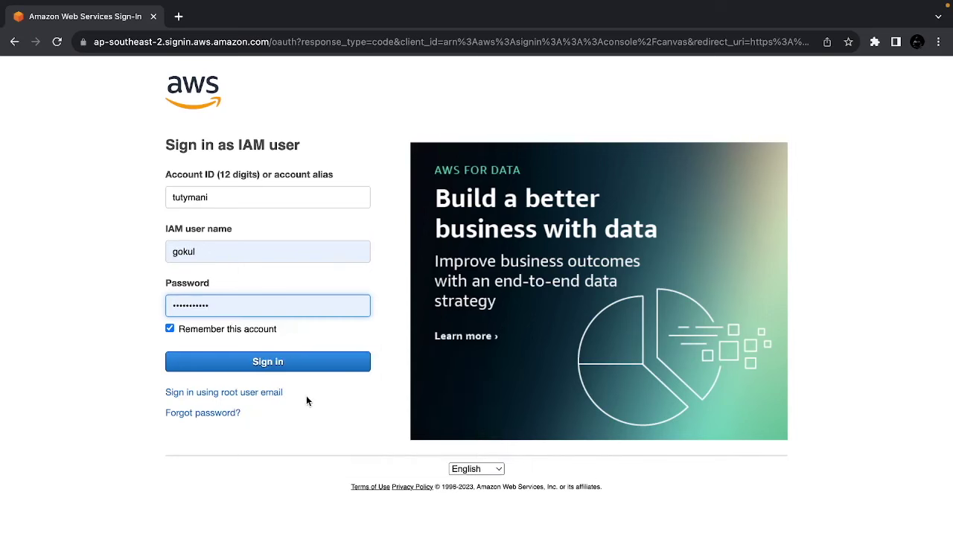
{"action": "left_click", "coordinate": [305, 372]}
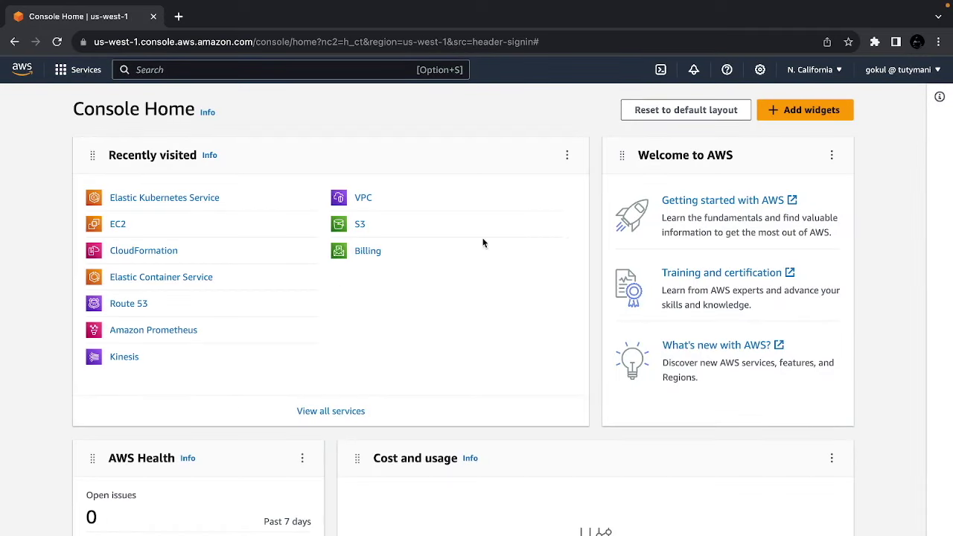
Step: Check the signed-in account details, then open Elastic Kubernetes Service from Console Home
{"action": "left_click", "coordinate": [901, 69]}
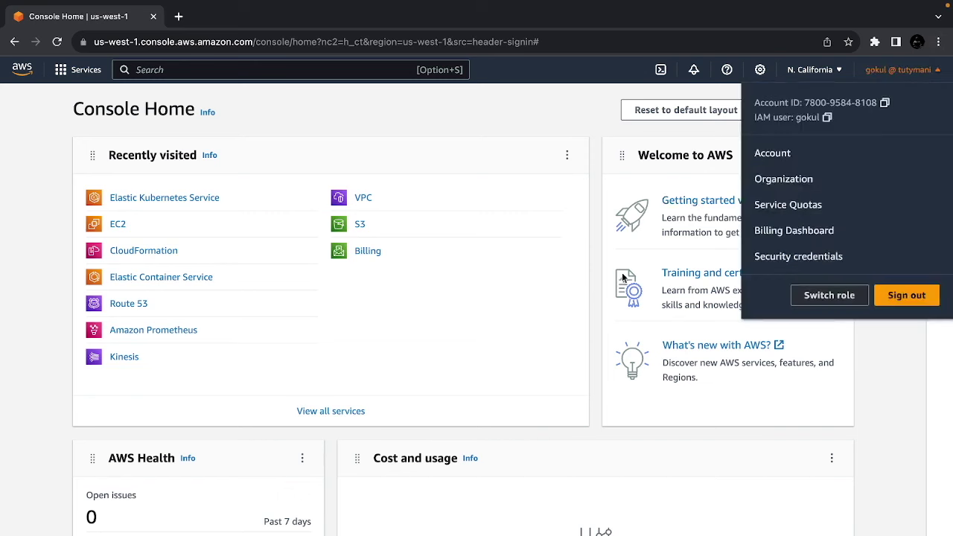
{"action": "mouse_move", "coordinate": [400, 2]}
{"action": "left_click", "coordinate": [466, 308]}
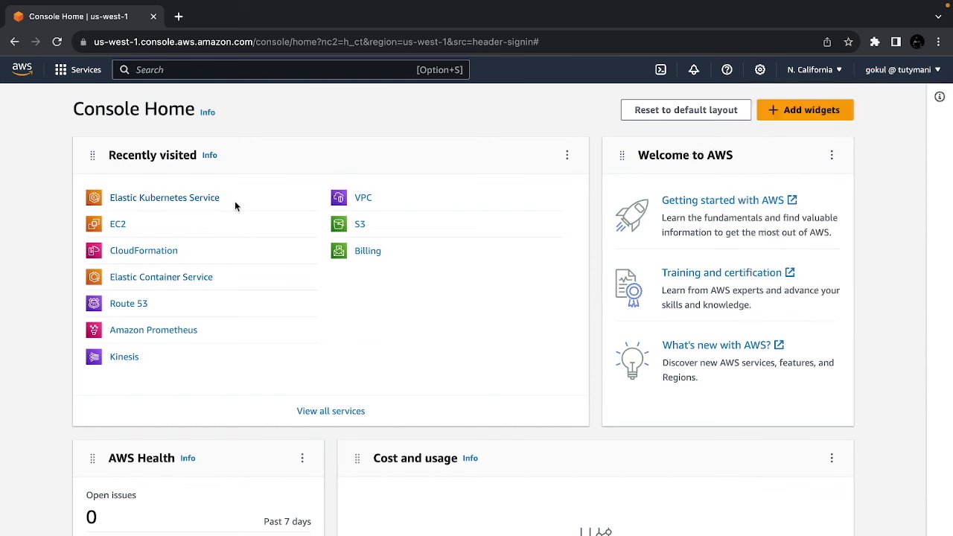
{"action": "left_click", "coordinate": [181, 201]}
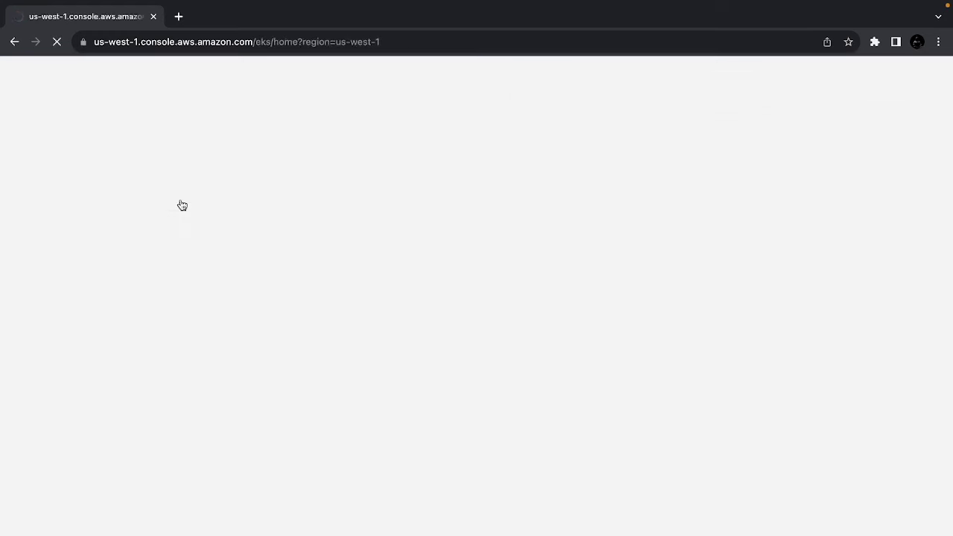
Step: Glance at the Meet call chat, then return the EKS page to full screen
{"action": "mouse_move", "coordinate": [100, 2]}
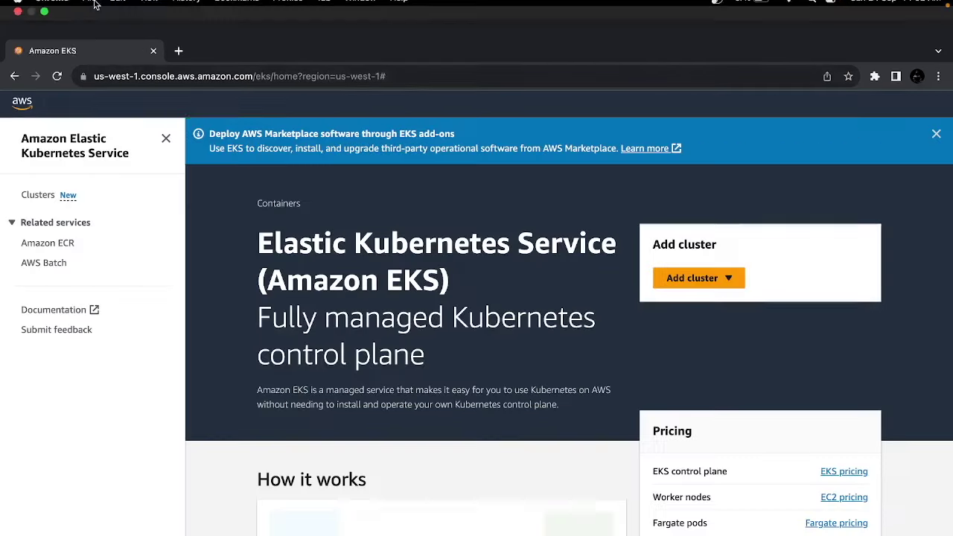
{"action": "left_click", "coordinate": [44, 27]}
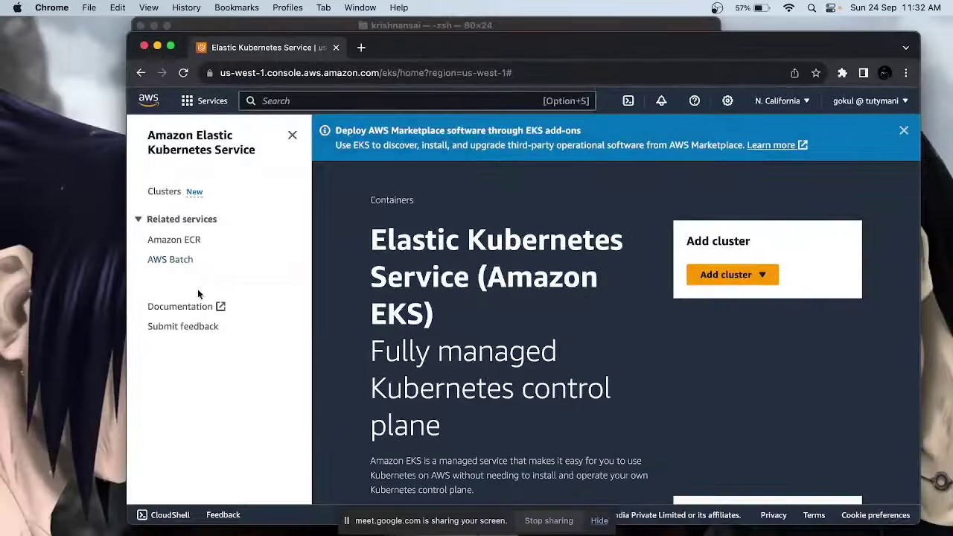
{"action": "left_click", "coordinate": [819, 525]}
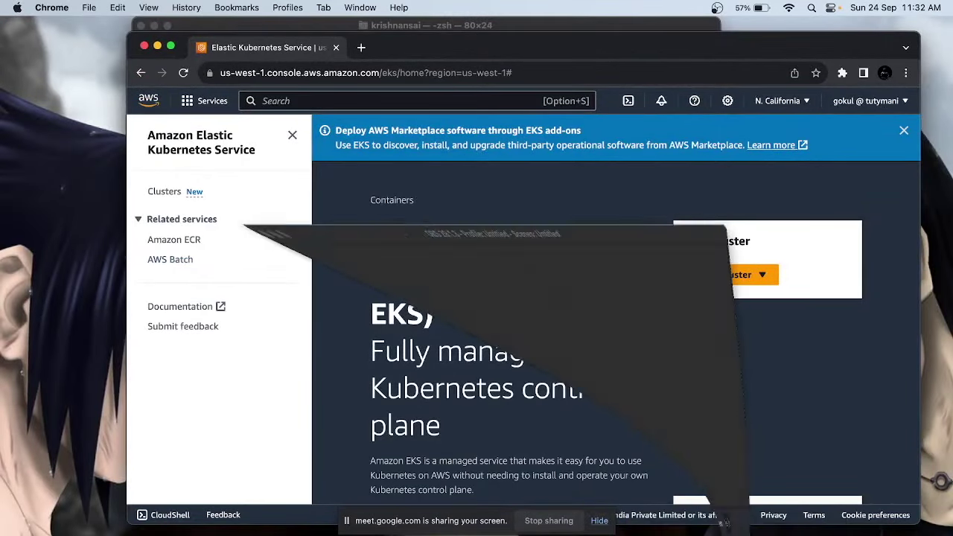
{"action": "left_click", "coordinate": [726, 529]}
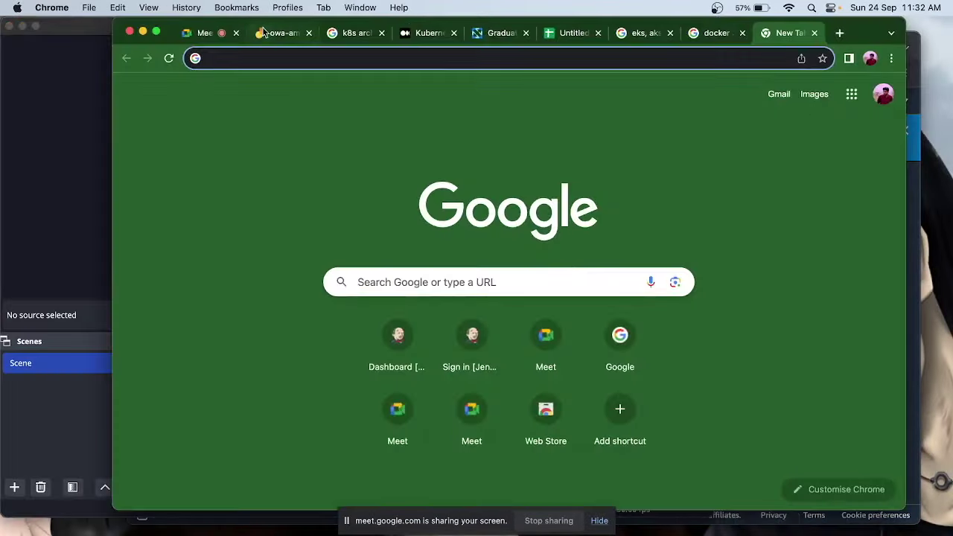
{"action": "left_click", "coordinate": [201, 39]}
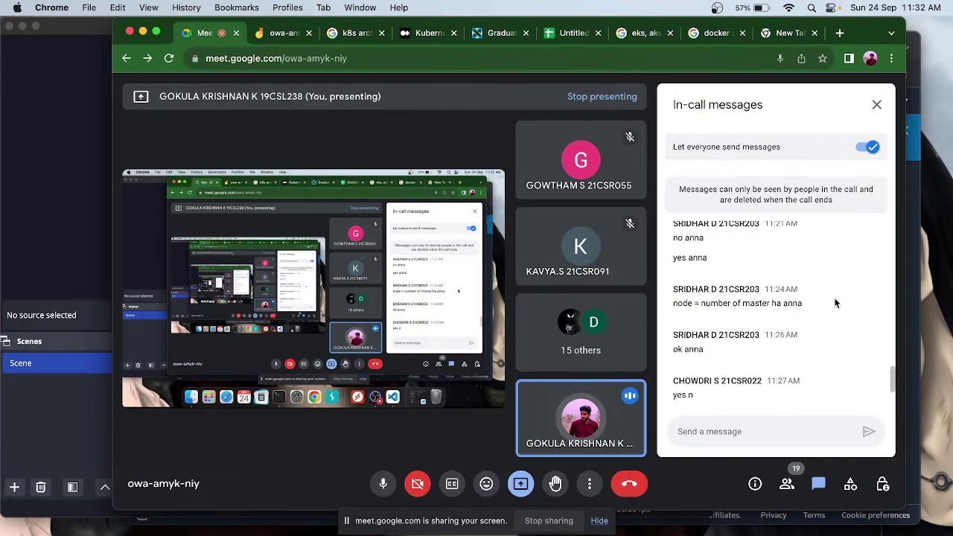
{"action": "scroll", "coordinate": [835, 303], "scroll_direction": "down", "scroll_amount": 3}
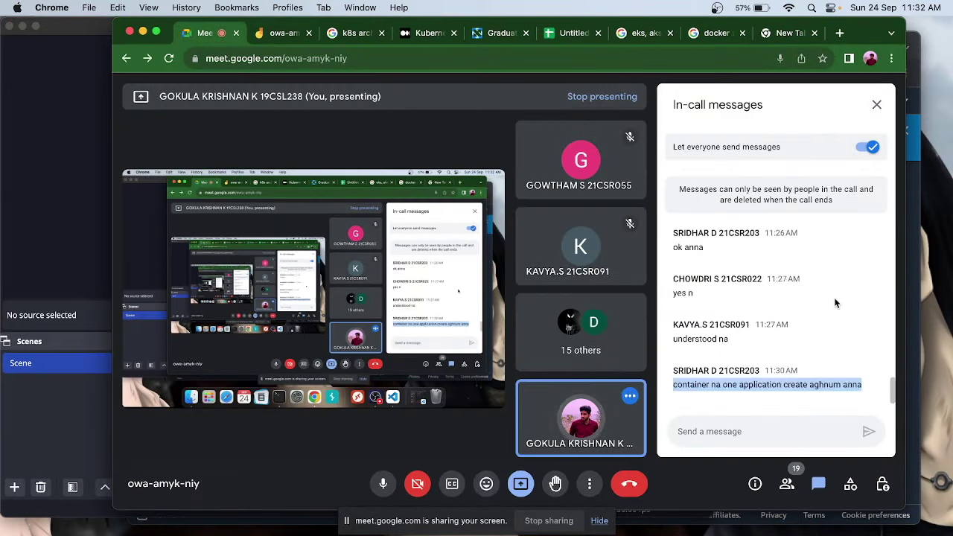
{"action": "left_click", "coordinate": [143, 32]}
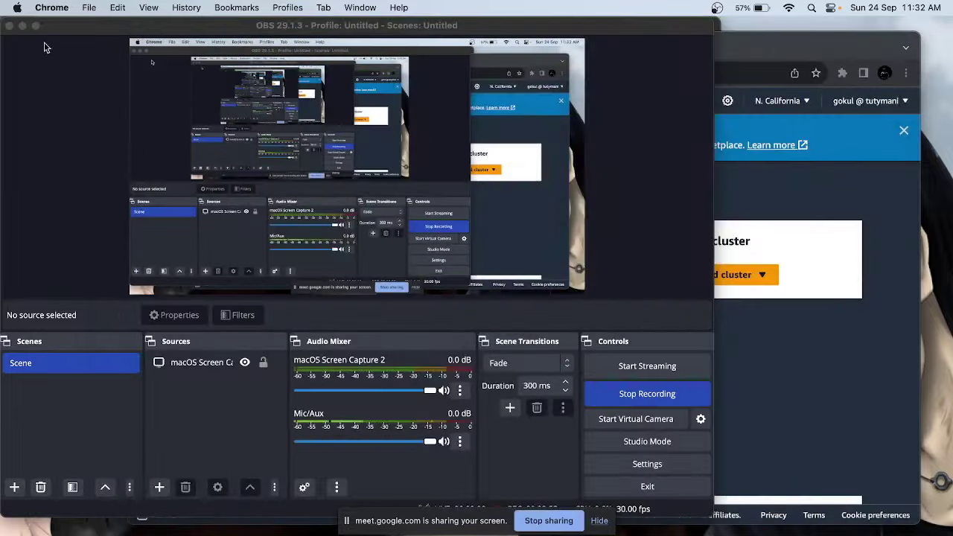
{"action": "left_click", "coordinate": [23, 26]}
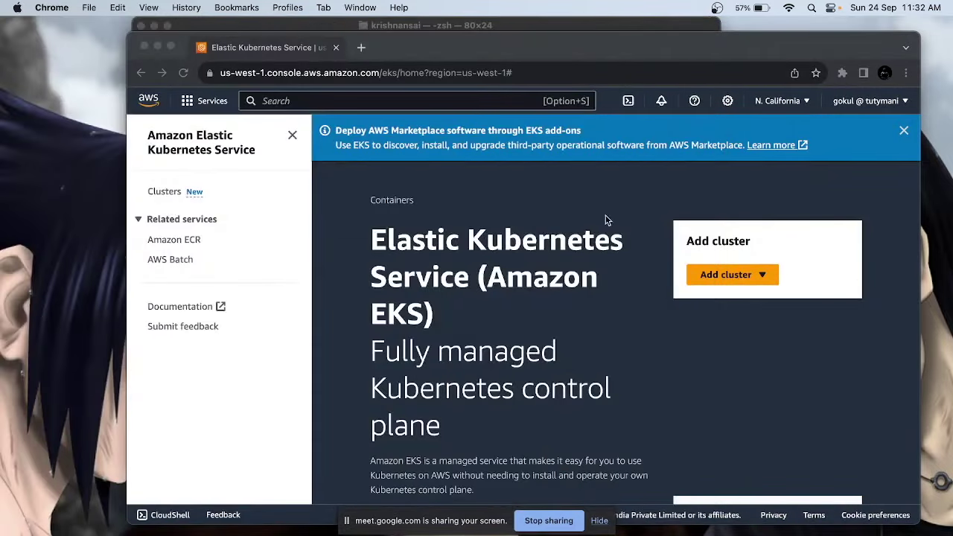
{"action": "left_click", "coordinate": [170, 47]}
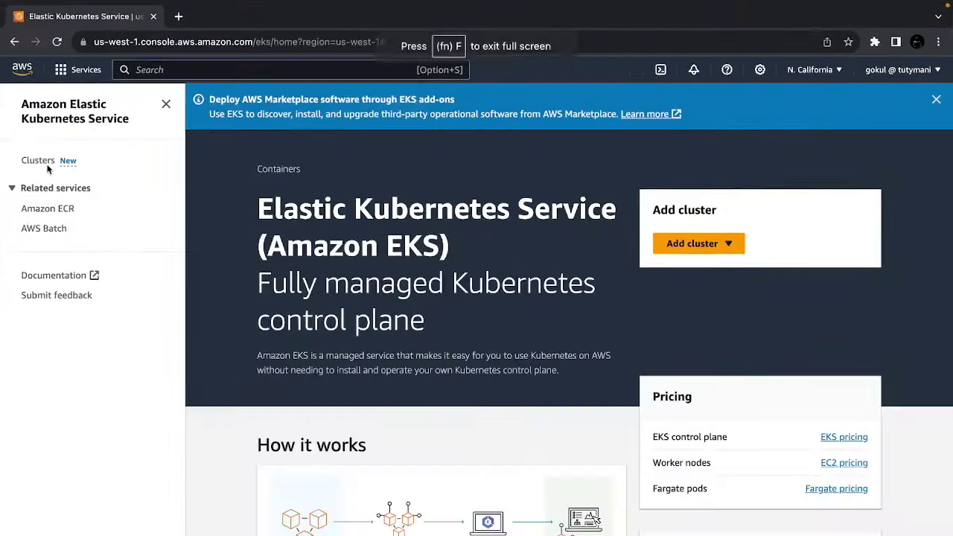
Step: Start creating an EKS cluster and name it devops
{"action": "left_click", "coordinate": [36, 165]}
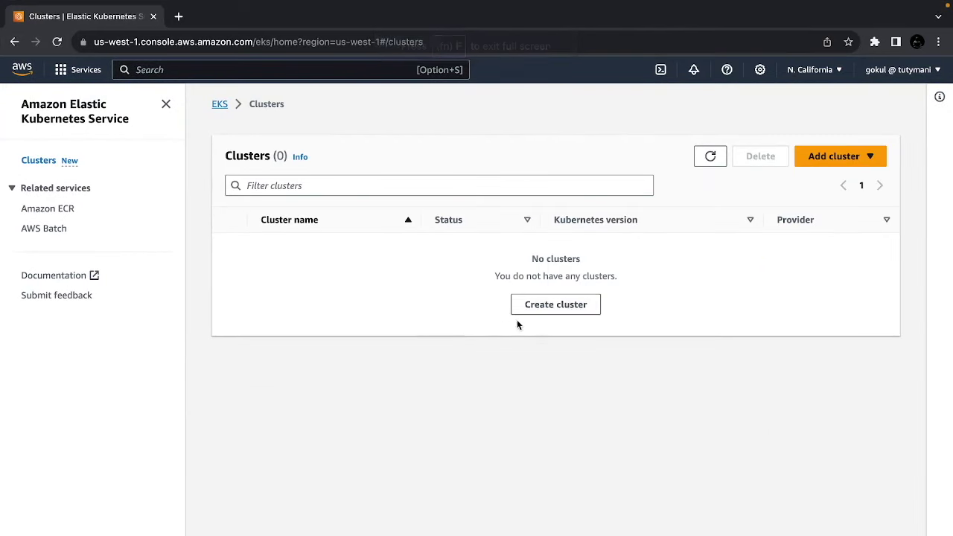
{"action": "left_click", "coordinate": [566, 307]}
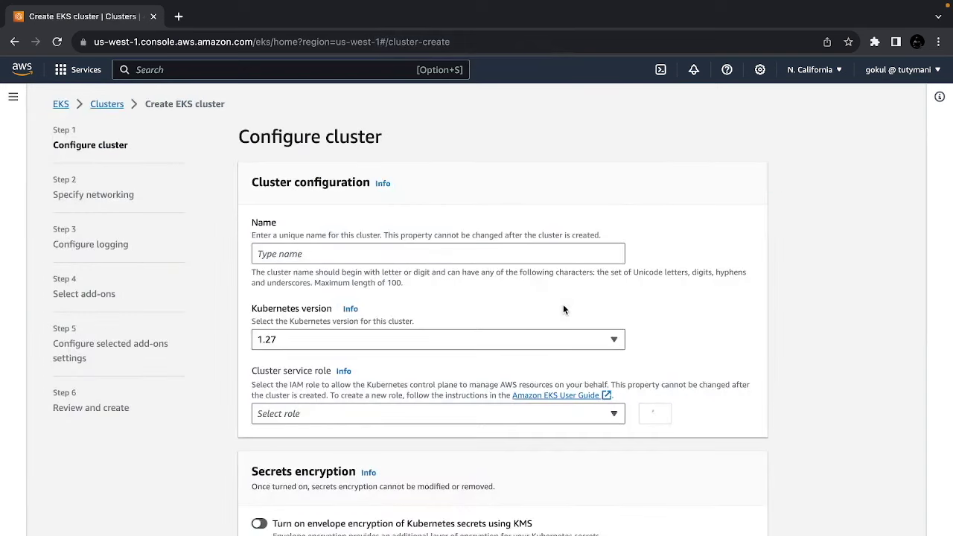
{"action": "left_click", "coordinate": [362, 249]}
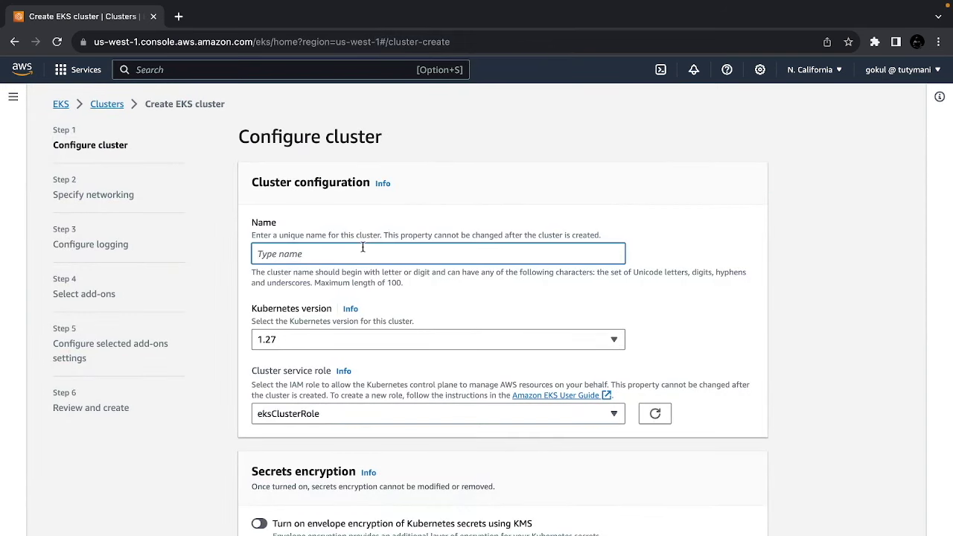
{"action": "type", "text": "devops"}
{"action": "scroll", "coordinate": [180, 213], "scroll_direction": "down", "scroll_amount": 2}
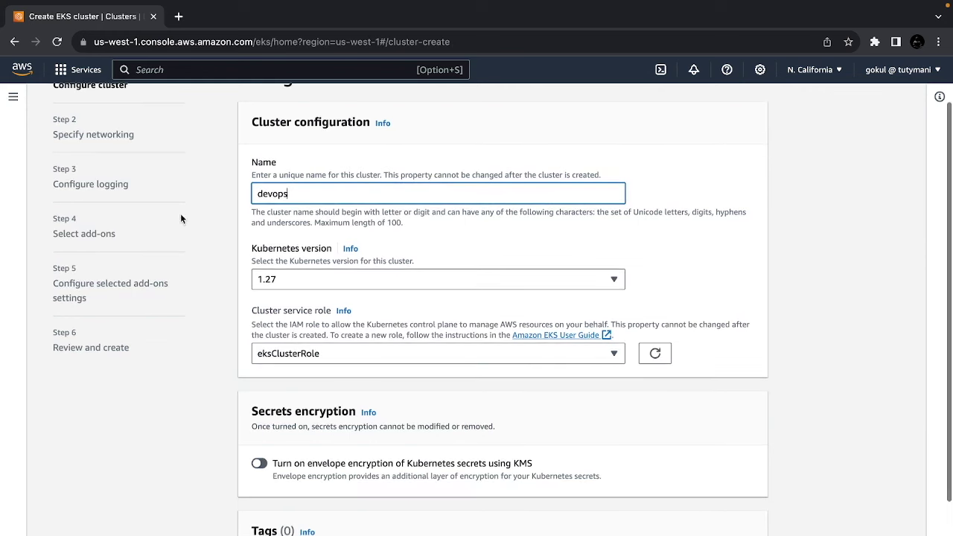
Step: Keep Kubernetes version 1.27 with the eksClusterRole service role
{"action": "left_click", "coordinate": [298, 282]}
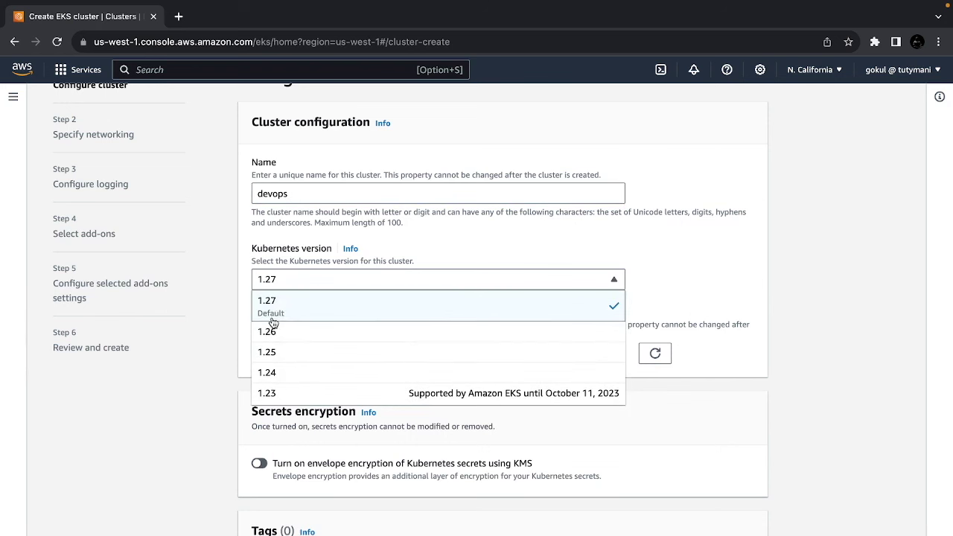
{"action": "left_click", "coordinate": [276, 302]}
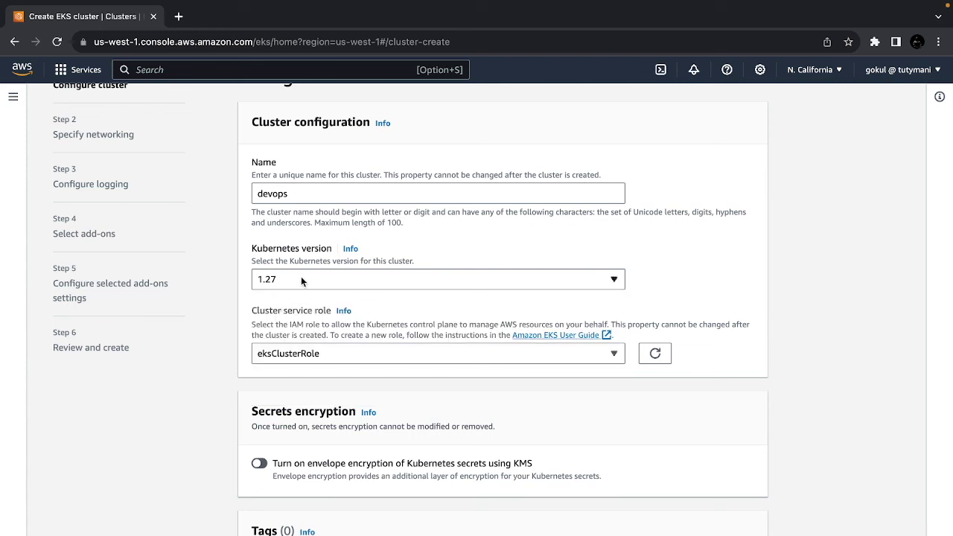
{"action": "left_click", "coordinate": [301, 280]}
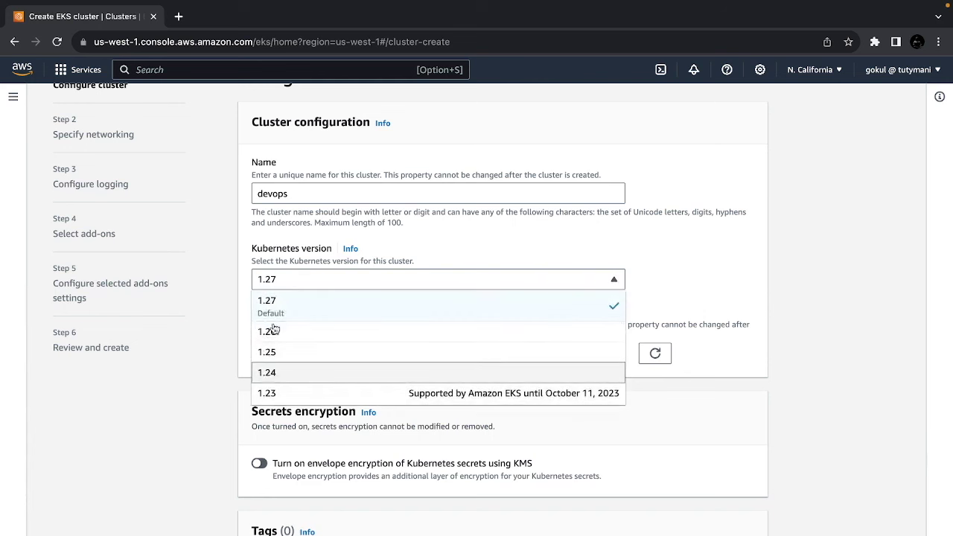
{"action": "left_click", "coordinate": [190, 443]}
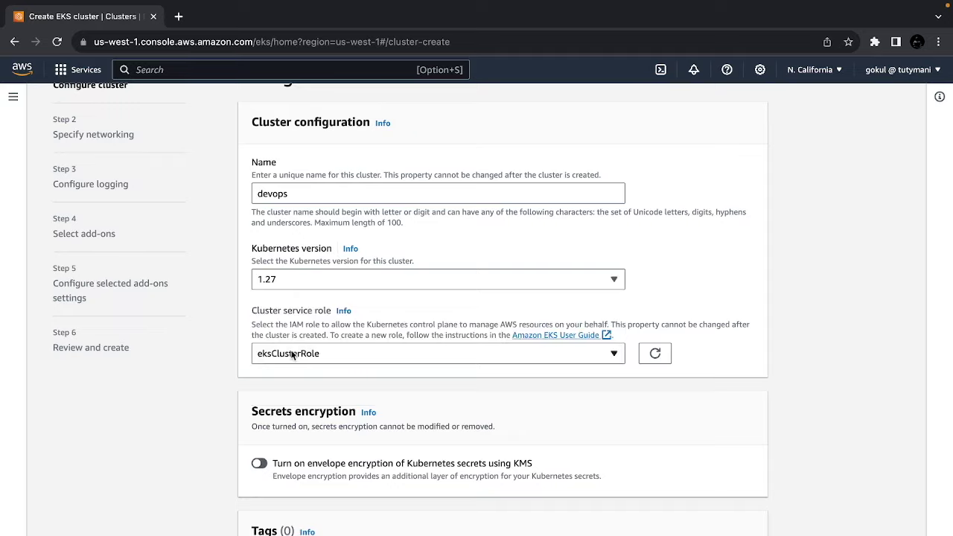
{"action": "scroll", "coordinate": [292, 355], "scroll_direction": "down", "scroll_amount": 2}
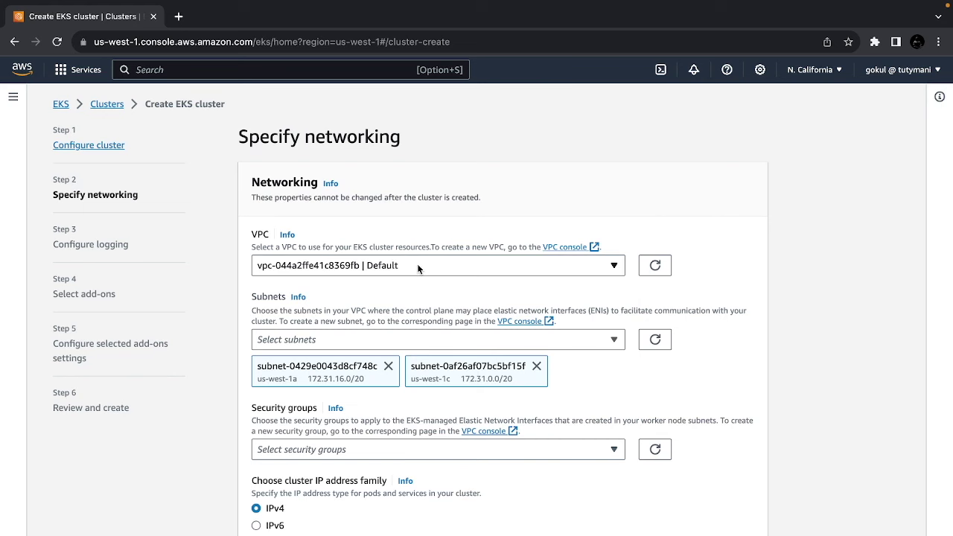
Step: Keep the default VPC and two subnets, switching IP family to IPv6 then back to IPv4
{"action": "scroll", "coordinate": [417, 267], "scroll_direction": "down", "scroll_amount": 1}
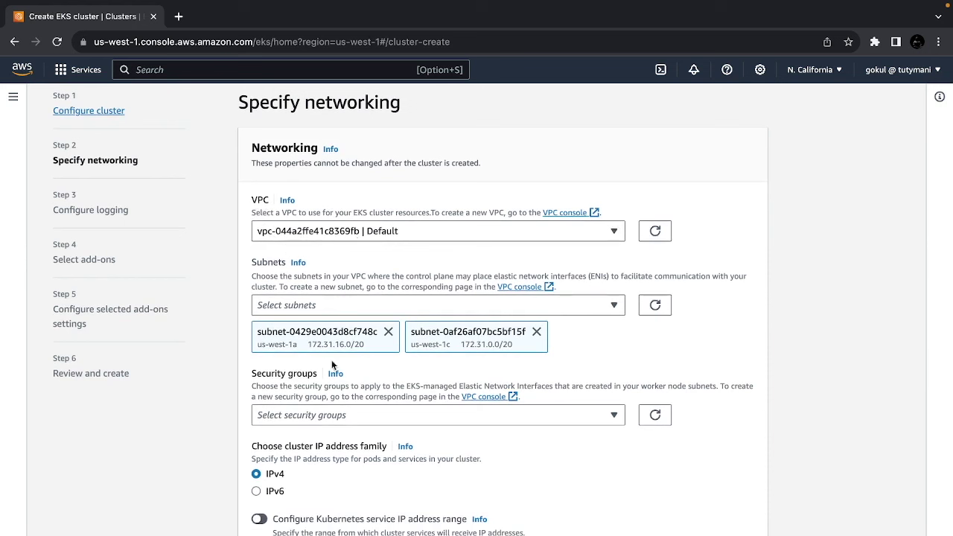
{"action": "scroll", "coordinate": [324, 356], "scroll_direction": "down", "scroll_amount": 1}
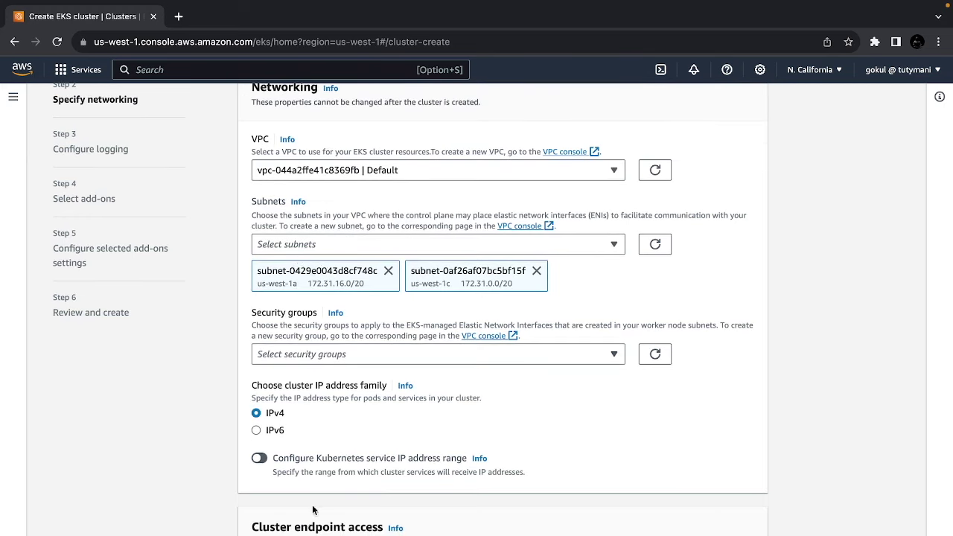
{"action": "scroll", "coordinate": [312, 355], "scroll_direction": "down", "scroll_amount": 3}
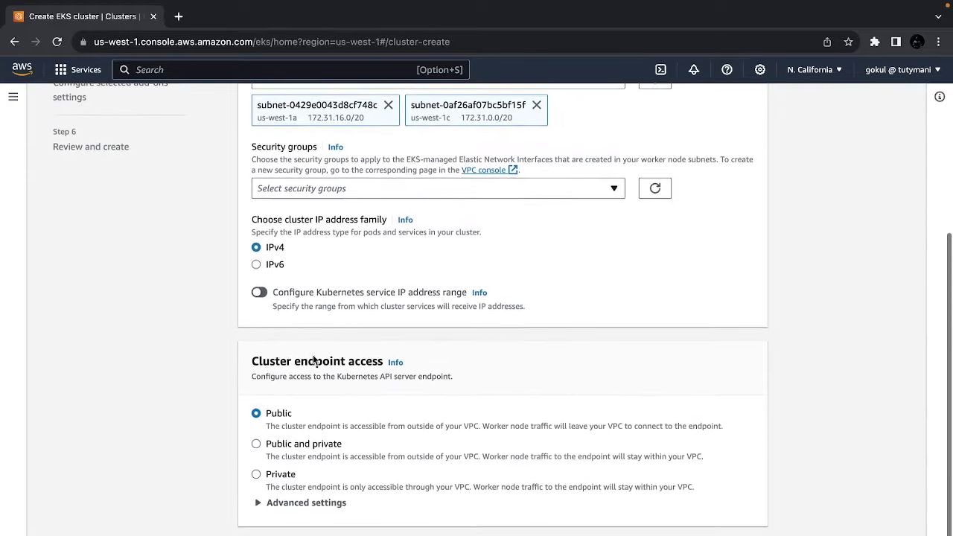
{"action": "left_click", "coordinate": [262, 266]}
{"action": "left_click", "coordinate": [259, 250]}
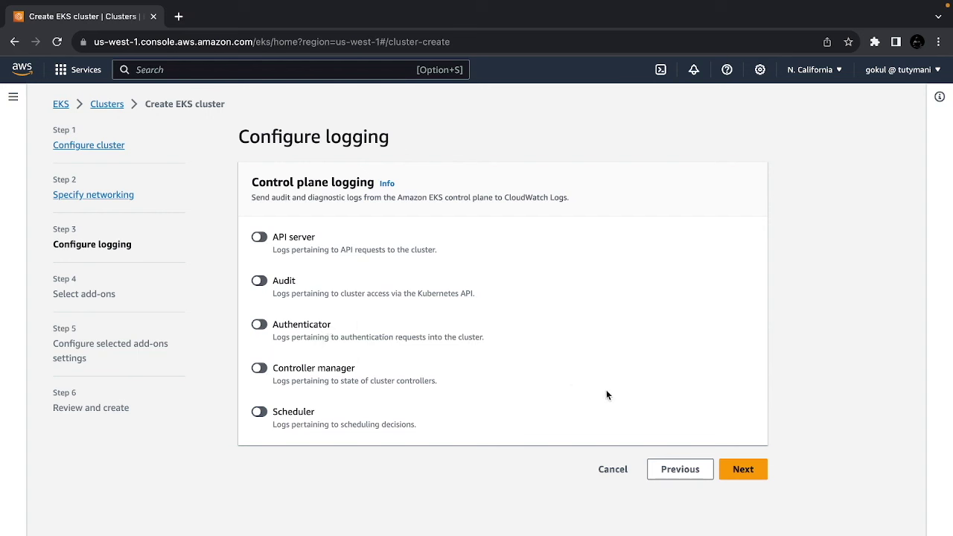
Step: Move past logging to the add-ons step, keeping the default kube-proxy, coredns and vpc-cni add-ons
{"action": "left_click", "coordinate": [745, 470]}
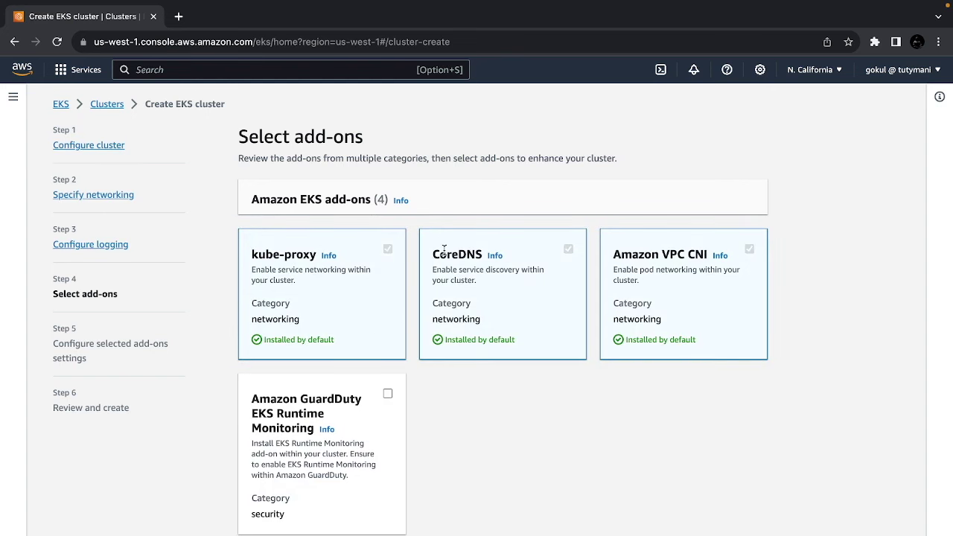
{"action": "scroll", "coordinate": [551, 279], "scroll_direction": "down", "scroll_amount": 1}
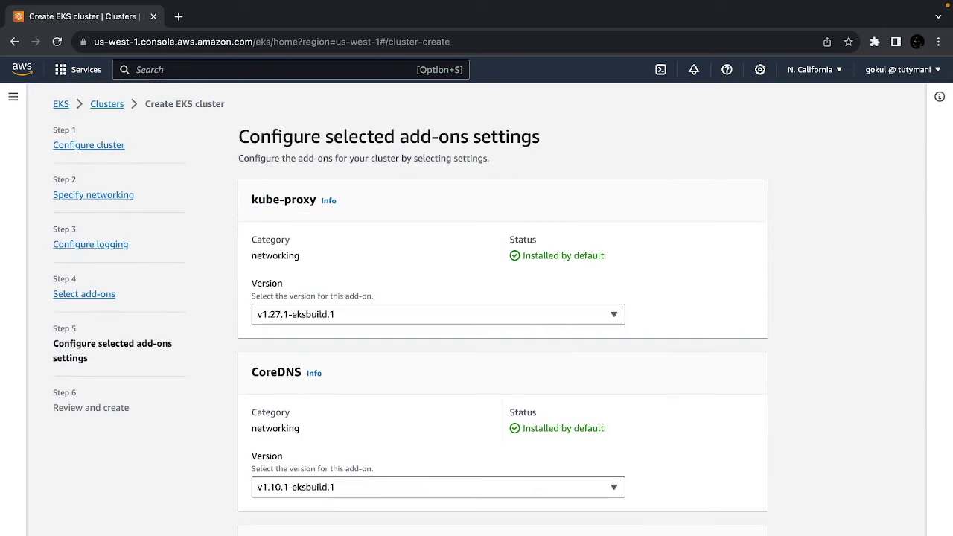
{"action": "scroll", "coordinate": [485, 357], "scroll_direction": "down", "scroll_amount": 3}
{"action": "key", "text": "ctrl+Up"}
{"action": "left_click", "coordinate": [525, 38]}
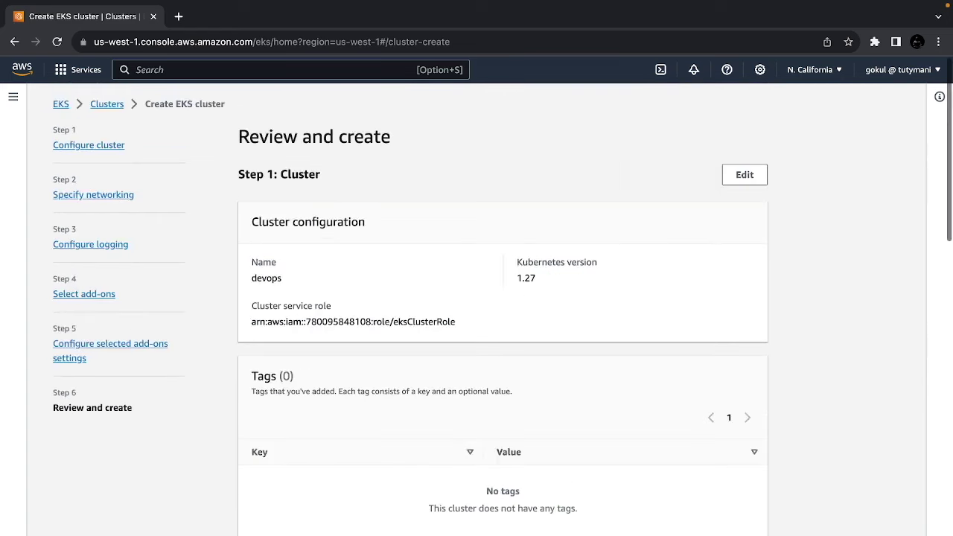
{"action": "scroll", "coordinate": [604, 347], "scroll_direction": "down", "scroll_amount": 15}
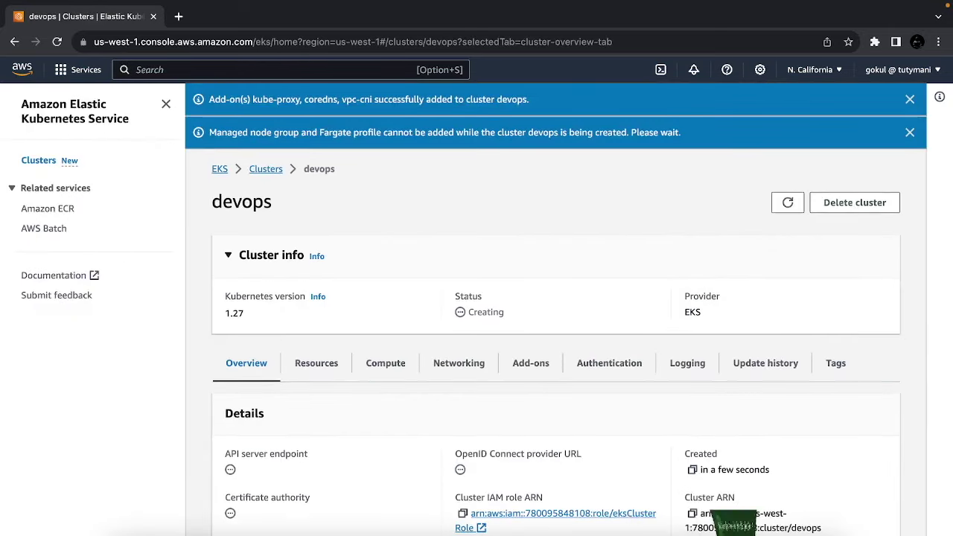
Step: Glance at the video call, architecture image results and terminal, then return to the full-screen call
{"action": "left_click", "coordinate": [737, 521]}
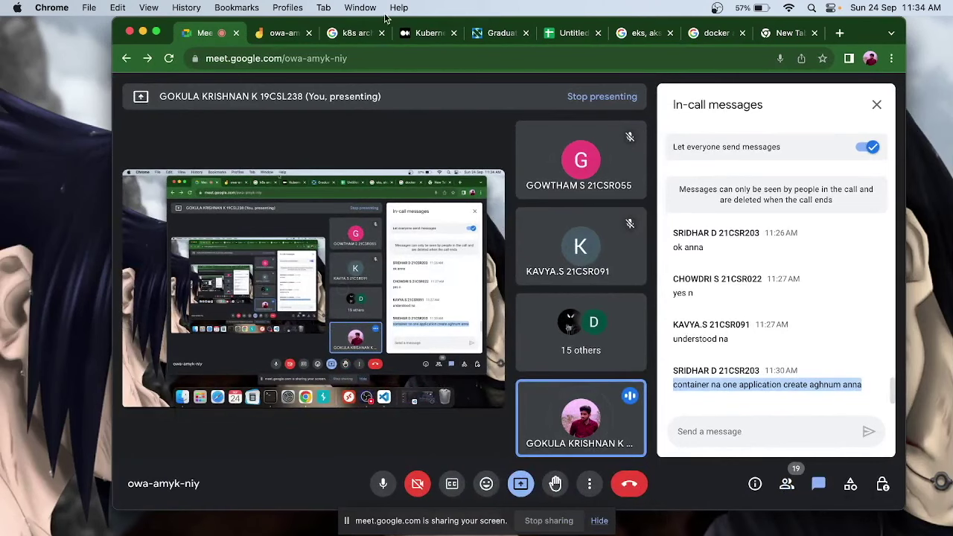
{"action": "left_click", "coordinate": [355, 33]}
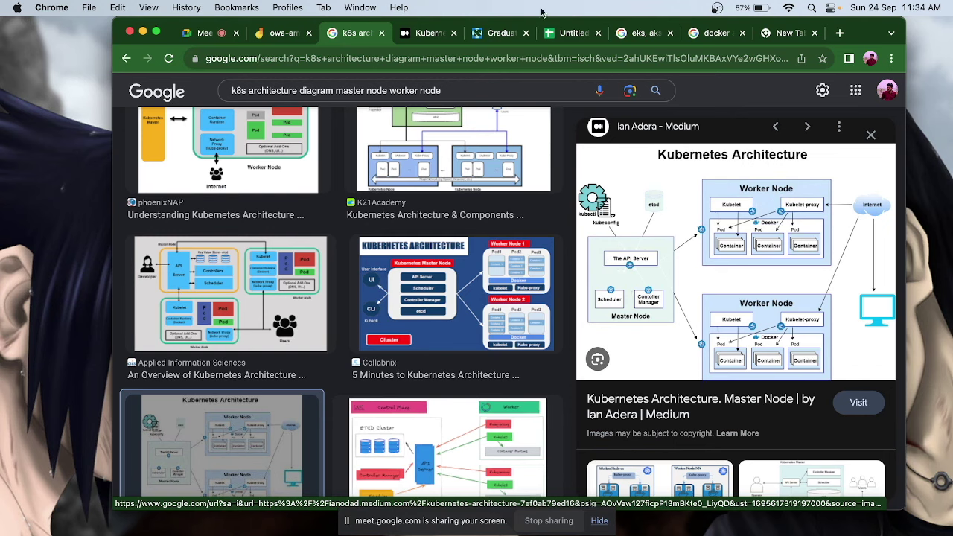
{"action": "left_click", "coordinate": [143, 32]}
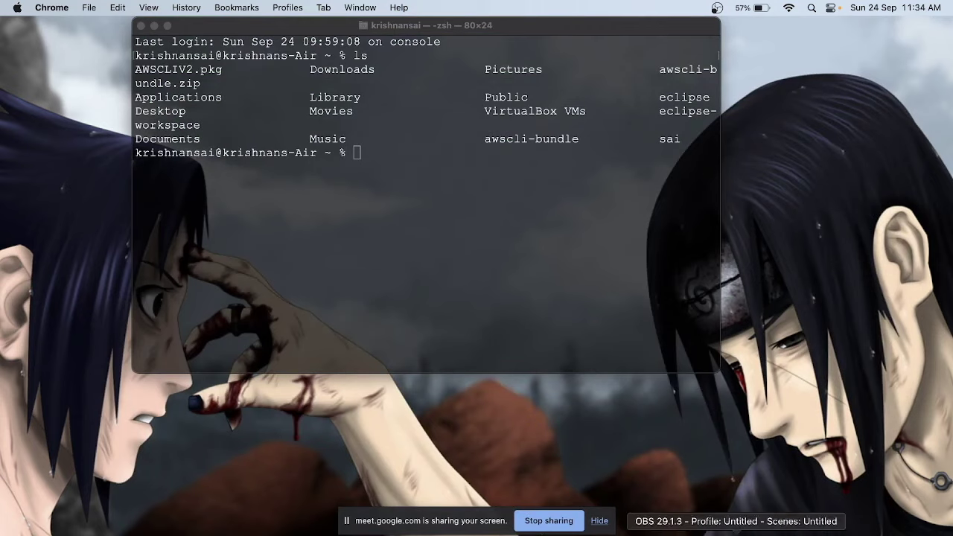
{"action": "left_click", "coordinate": [790, 530]}
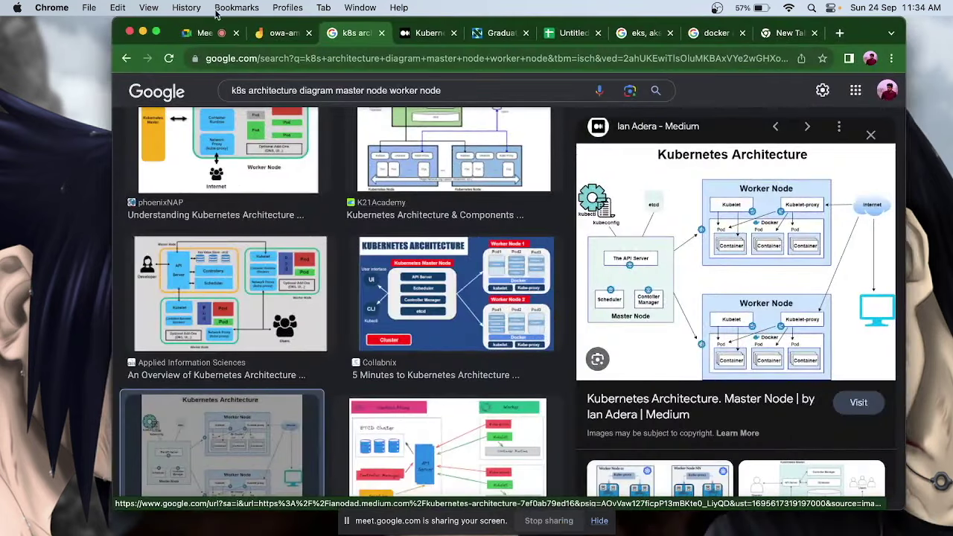
{"action": "left_click", "coordinate": [207, 33]}
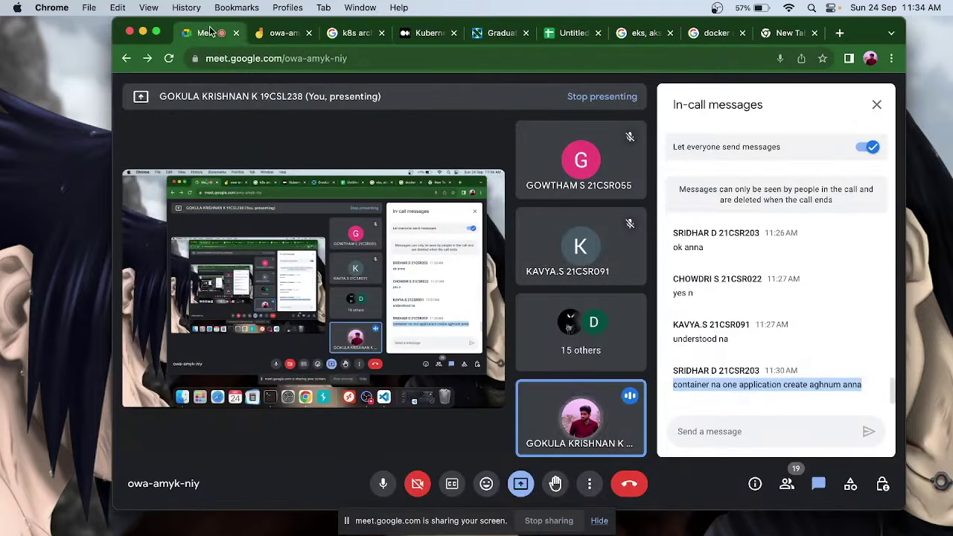
{"action": "left_click", "coordinate": [155, 32]}
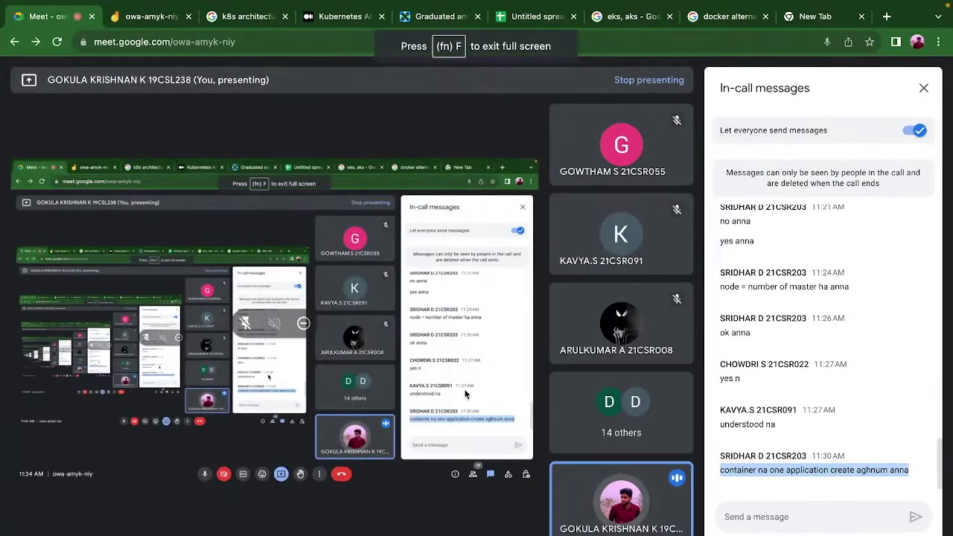
{"action": "left_click", "coordinate": [772, 372]}
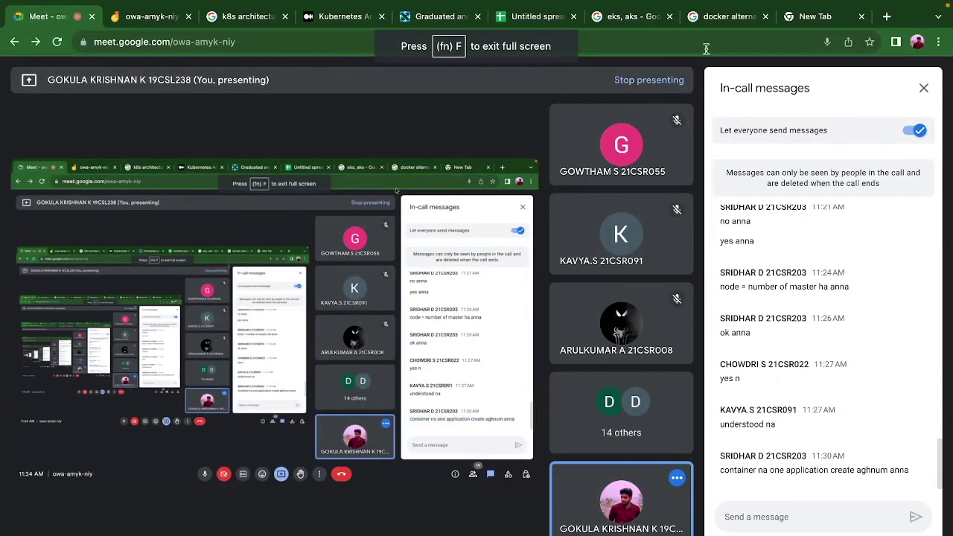
Step: Exit full screen from the Kubernetes notes spreadsheet and bring up the Google Meet call windowed
{"action": "left_click", "coordinate": [721, 18]}
{"action": "left_click", "coordinate": [563, 17]}
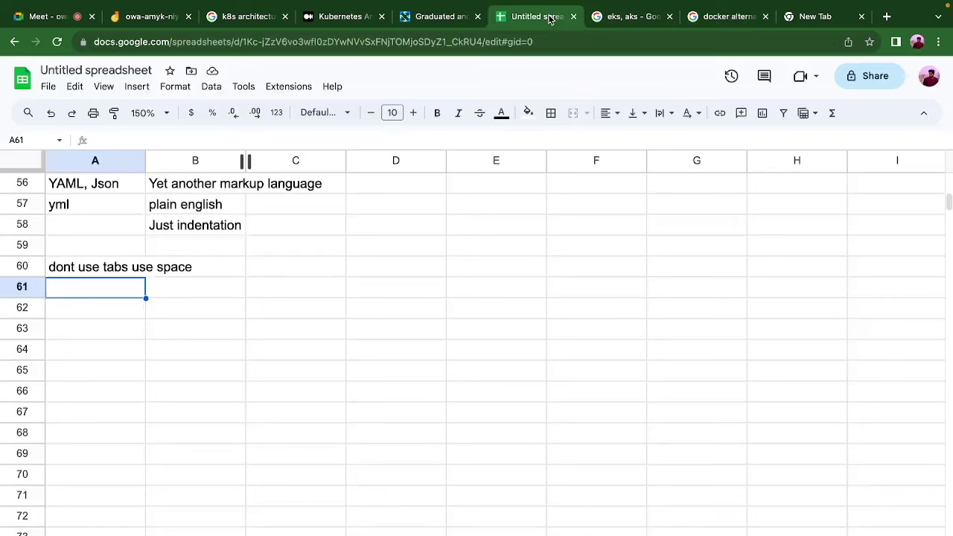
{"action": "scroll", "coordinate": [290, 364], "scroll_direction": "up", "scroll_amount": 3}
{"action": "scroll", "coordinate": [288, 363], "scroll_direction": "down", "scroll_amount": 7}
{"action": "scroll", "coordinate": [289, 363], "scroll_direction": "up", "scroll_amount": 6}
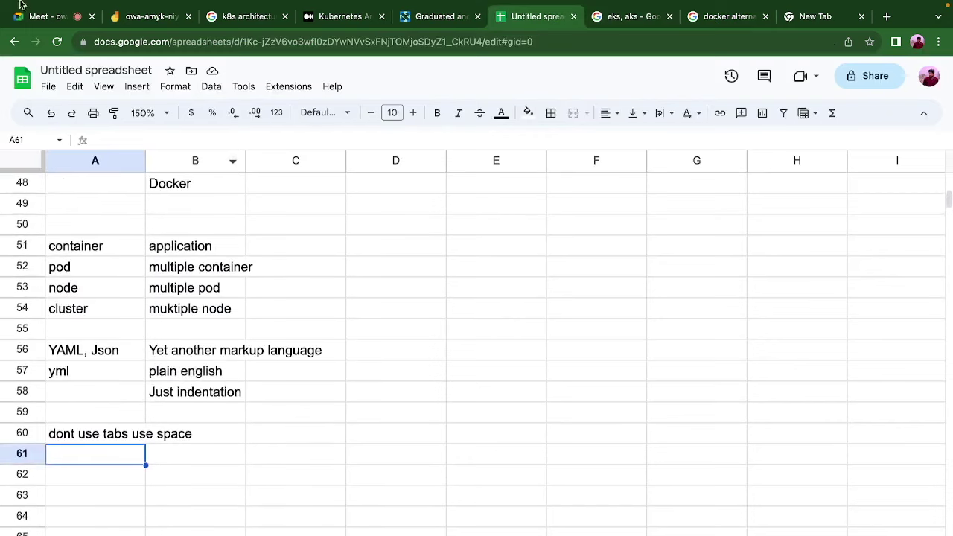
{"action": "mouse_move", "coordinate": [67, 8]}
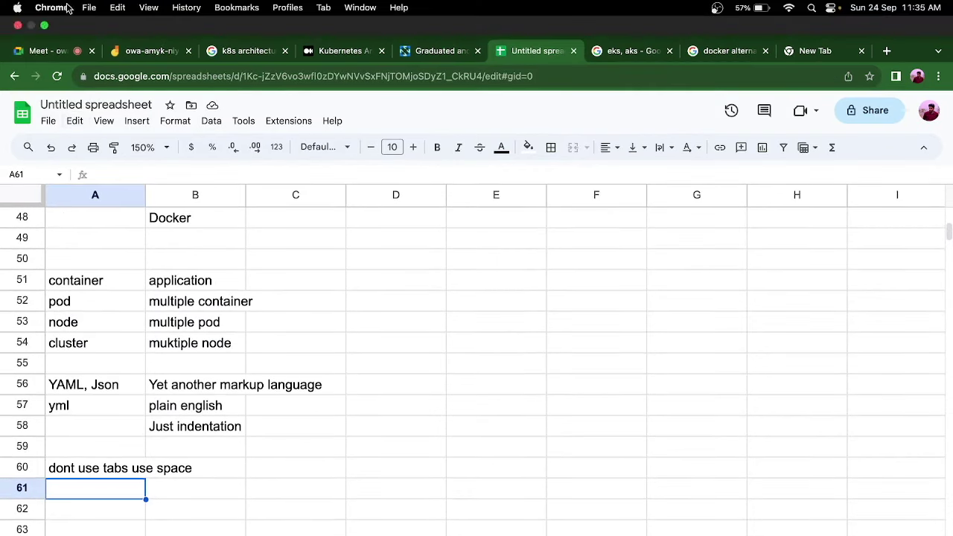
{"action": "left_click", "coordinate": [47, 26]}
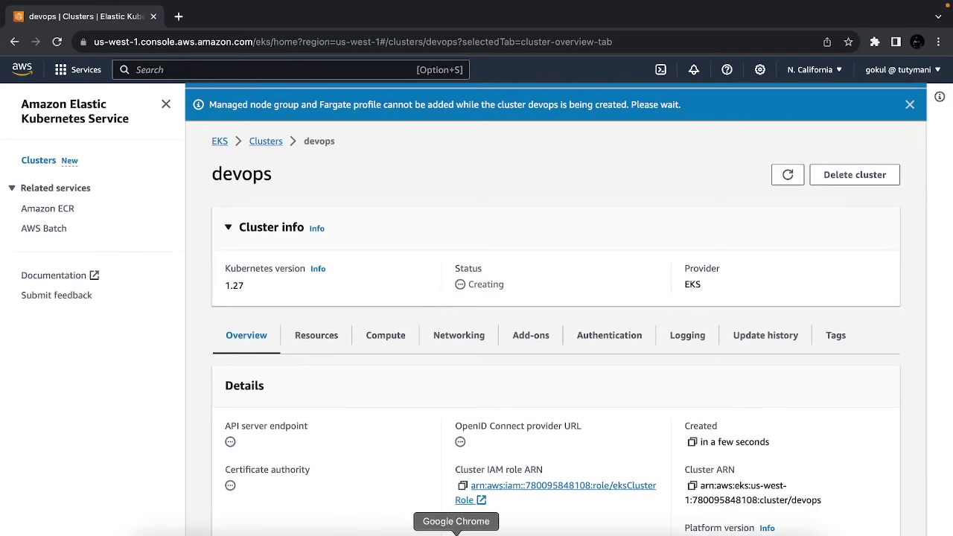
{"action": "left_click", "coordinate": [383, 528]}
{"action": "left_click", "coordinate": [219, 30]}
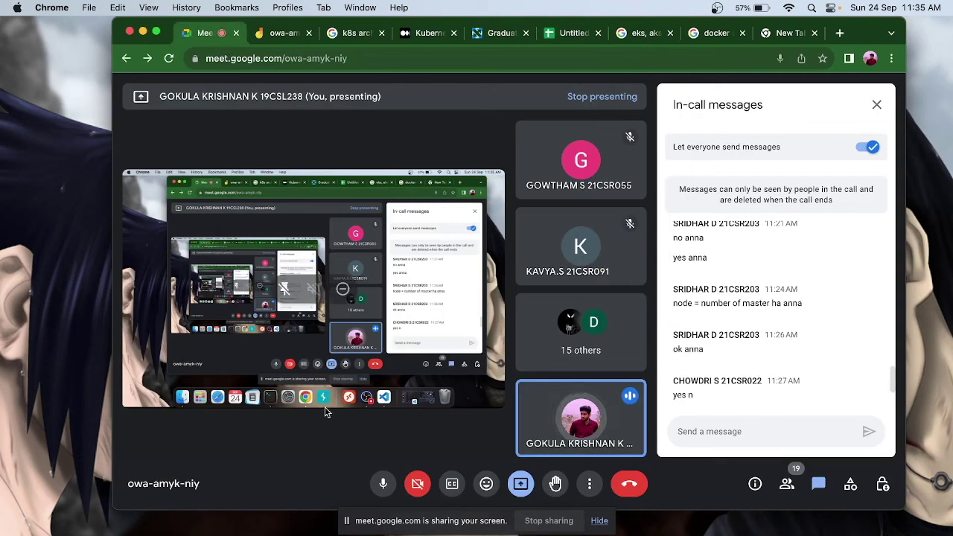
{"action": "key", "text": "super+d"}
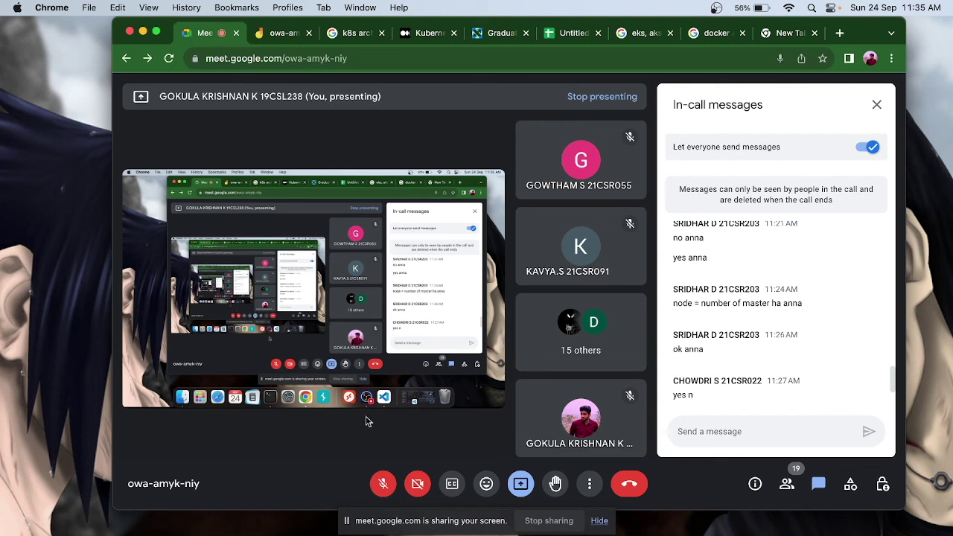
{"action": "left_click", "coordinate": [384, 484]}
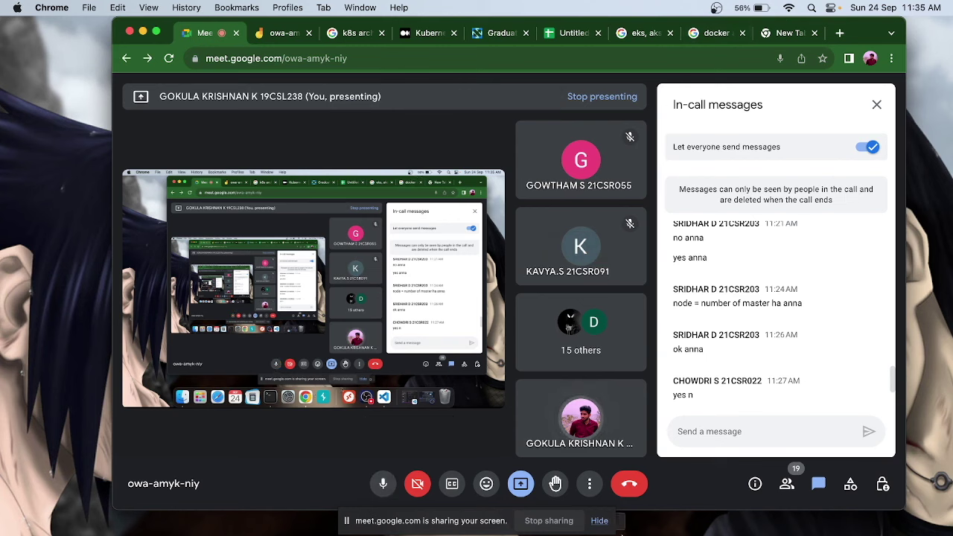
{"action": "key", "text": "ctrl+Right"}
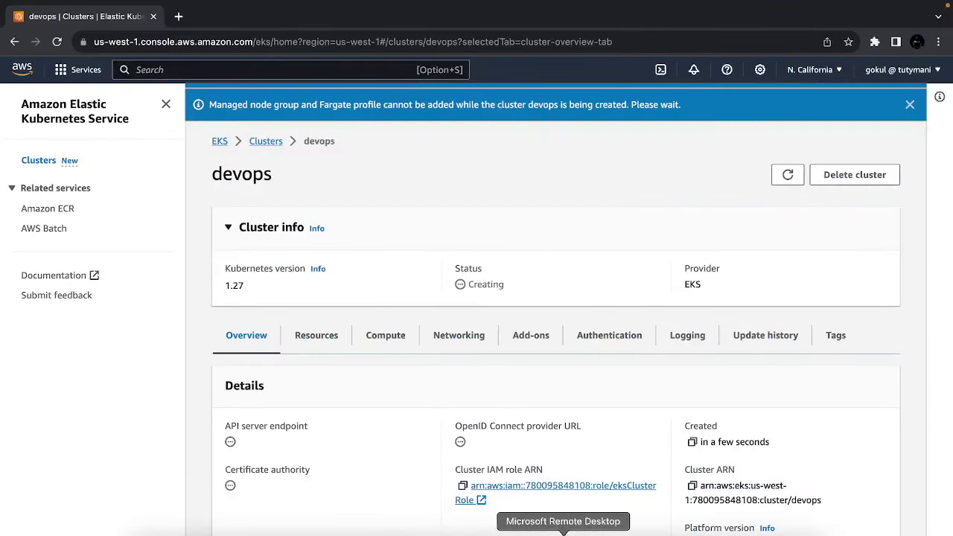
{"action": "left_click", "coordinate": [476, 530]}
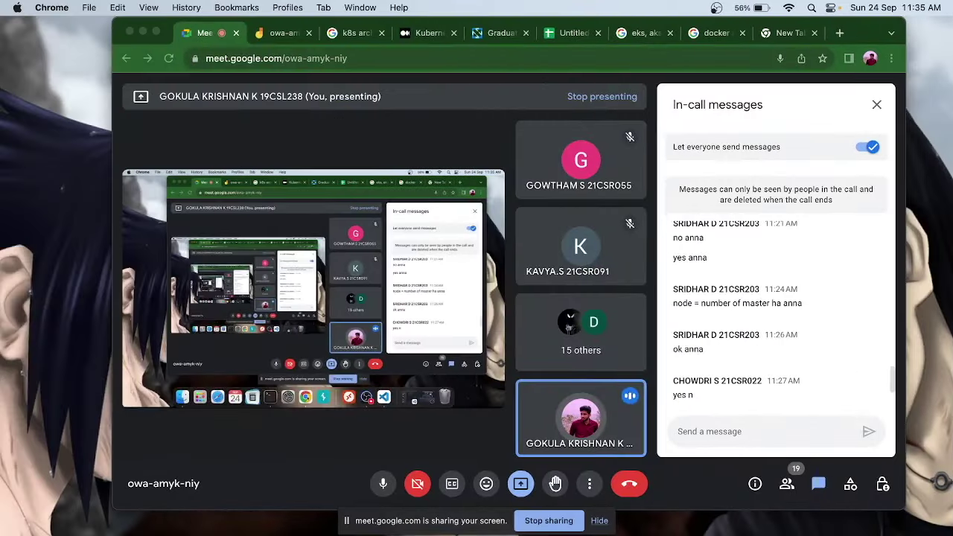
Step: Review the Kubernetes architecture diagram image results, then go to the CNCF Graduated Projects page
{"action": "left_click", "coordinate": [349, 32]}
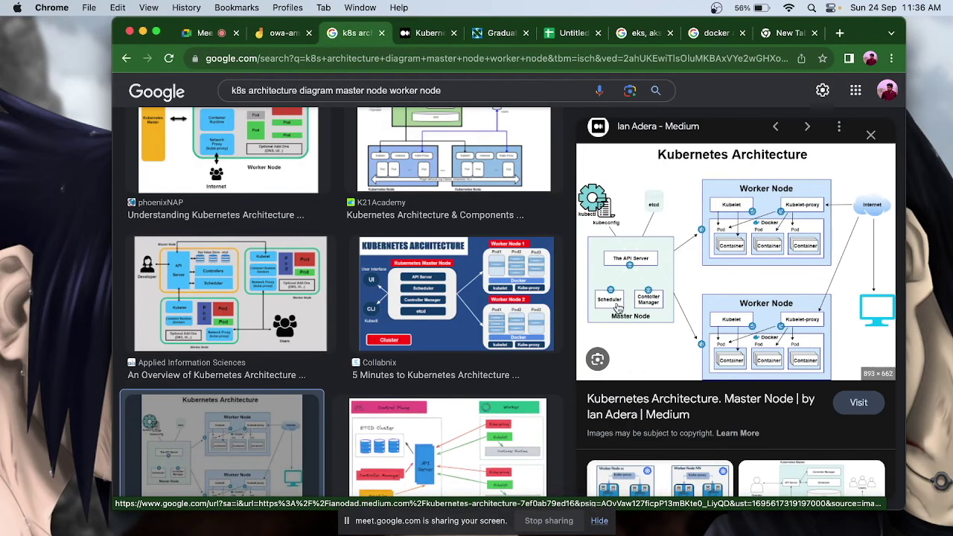
{"action": "scroll", "coordinate": [617, 307], "scroll_direction": "down", "scroll_amount": 10}
{"action": "scroll", "coordinate": [616, 307], "scroll_direction": "up", "scroll_amount": 10}
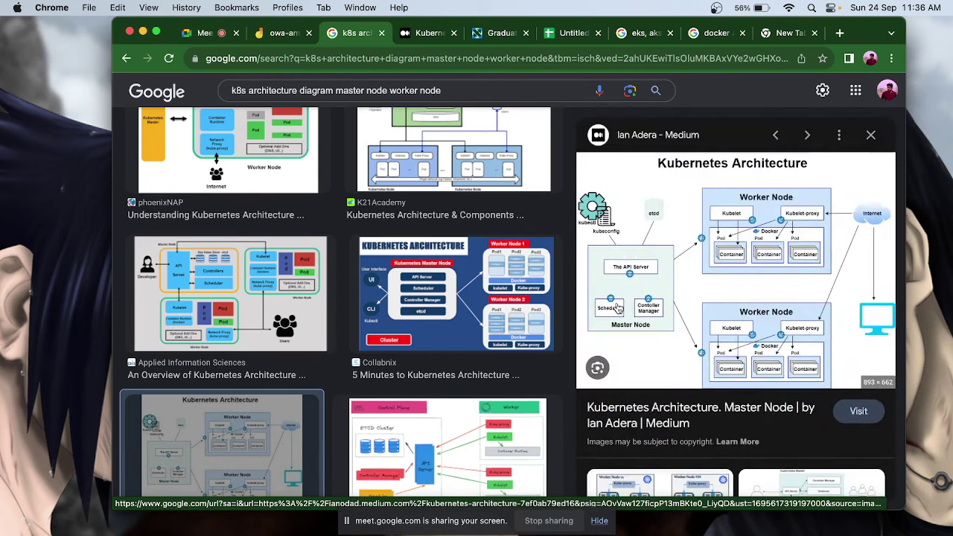
{"action": "scroll", "coordinate": [616, 307], "scroll_direction": "down", "scroll_amount": 2}
{"action": "scroll", "coordinate": [616, 307], "scroll_direction": "up", "scroll_amount": 2}
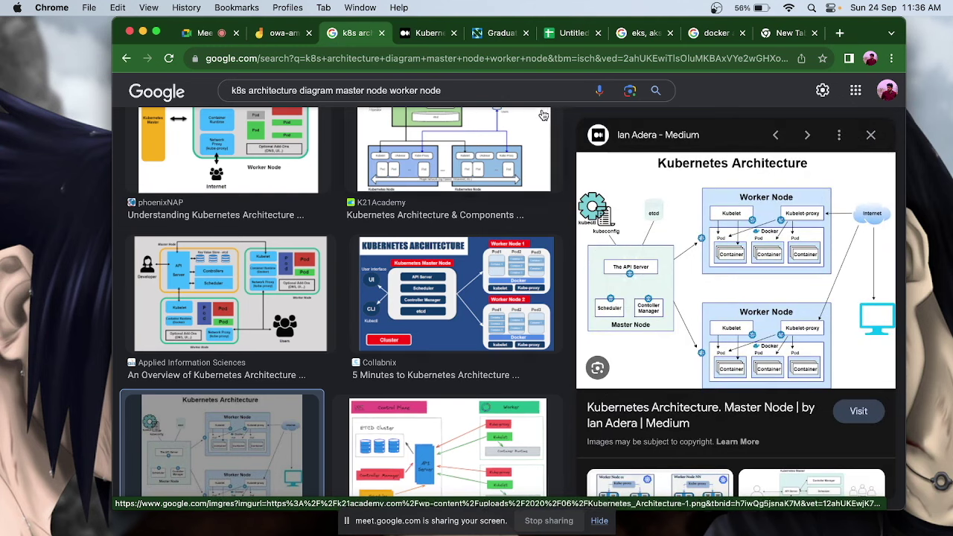
{"action": "left_click", "coordinate": [486, 35]}
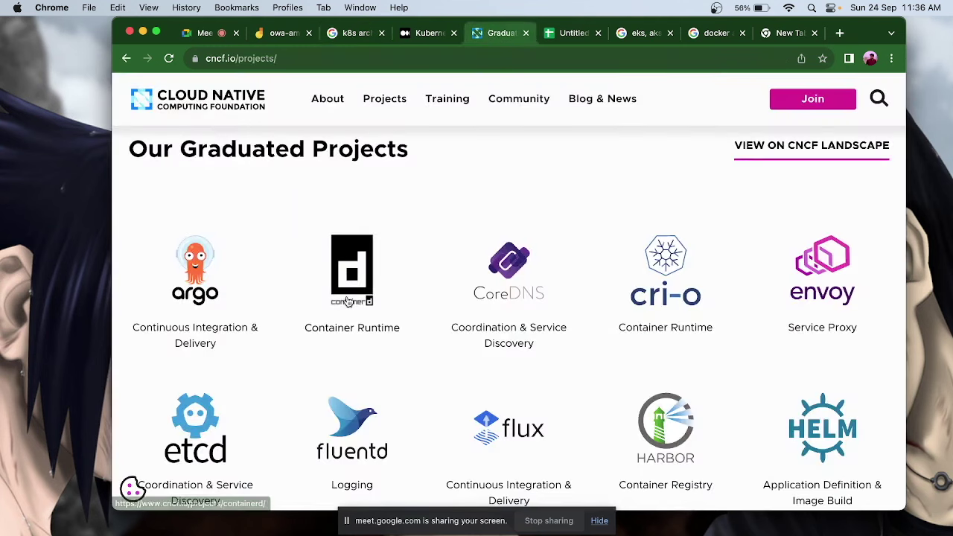
Step: Browse the CNCF graduated and incubating project listings, then make the page fill the screen
{"action": "scroll", "coordinate": [412, 278], "scroll_direction": "down", "scroll_amount": 5}
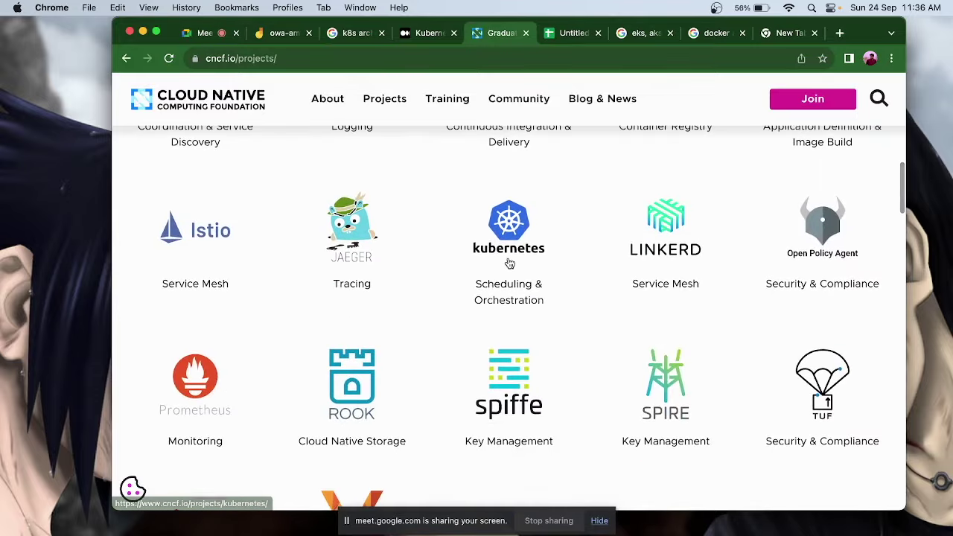
{"action": "scroll", "coordinate": [478, 280], "scroll_direction": "up", "scroll_amount": 5}
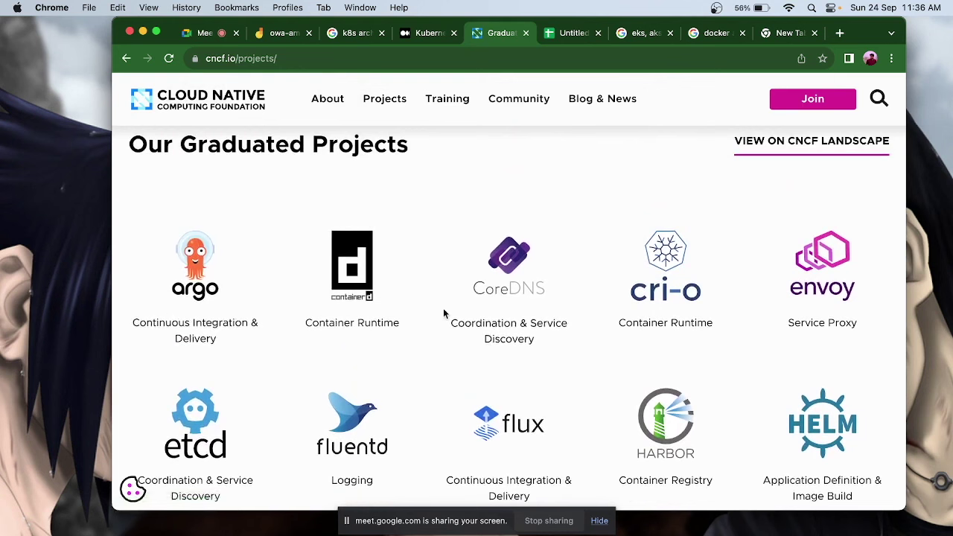
{"action": "scroll", "coordinate": [443, 308], "scroll_direction": "down", "scroll_amount": 1}
{"action": "scroll", "coordinate": [205, 245], "scroll_direction": "down", "scroll_amount": 1}
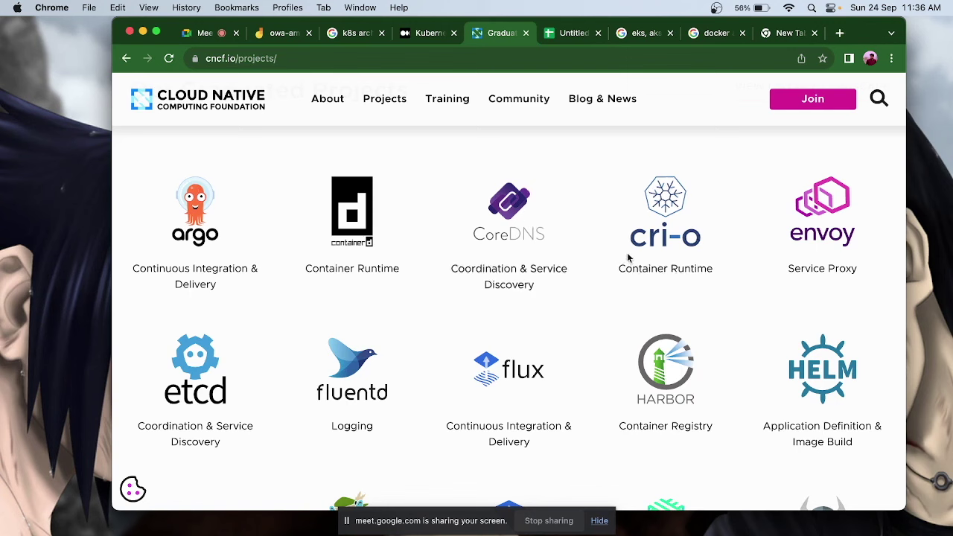
{"action": "scroll", "coordinate": [546, 335], "scroll_direction": "down", "scroll_amount": 3}
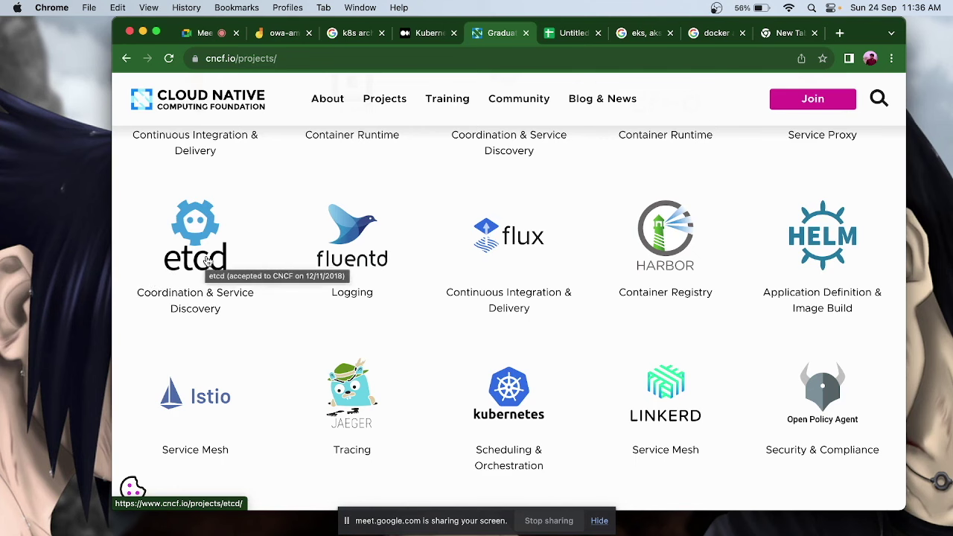
{"action": "scroll", "coordinate": [206, 261], "scroll_direction": "down", "scroll_amount": 3}
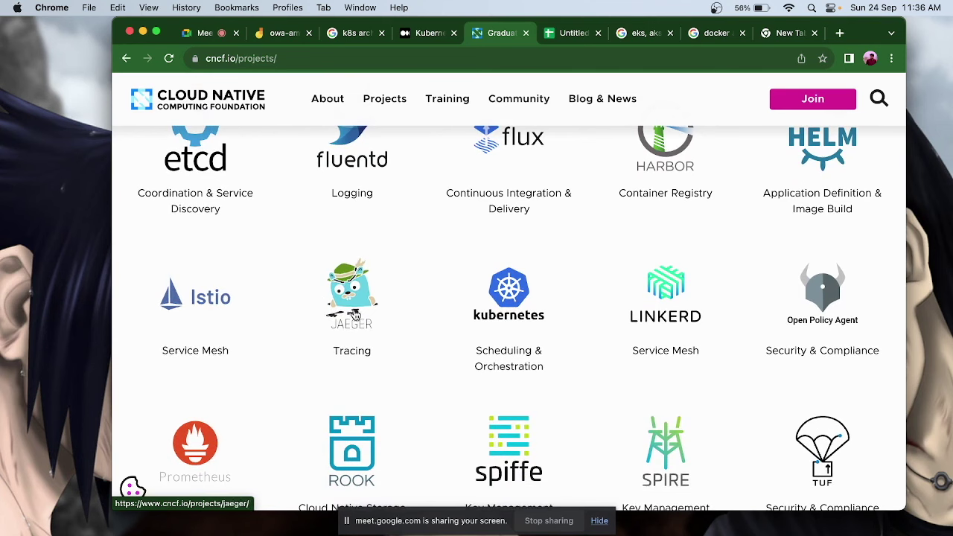
{"action": "scroll", "coordinate": [355, 315], "scroll_direction": "up", "scroll_amount": 2}
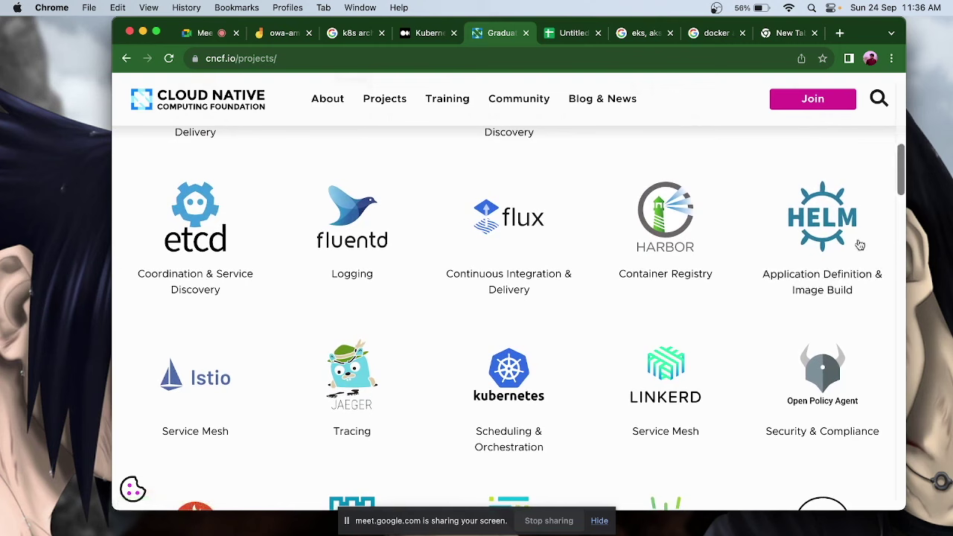
{"action": "scroll", "coordinate": [819, 298], "scroll_direction": "down", "scroll_amount": 3}
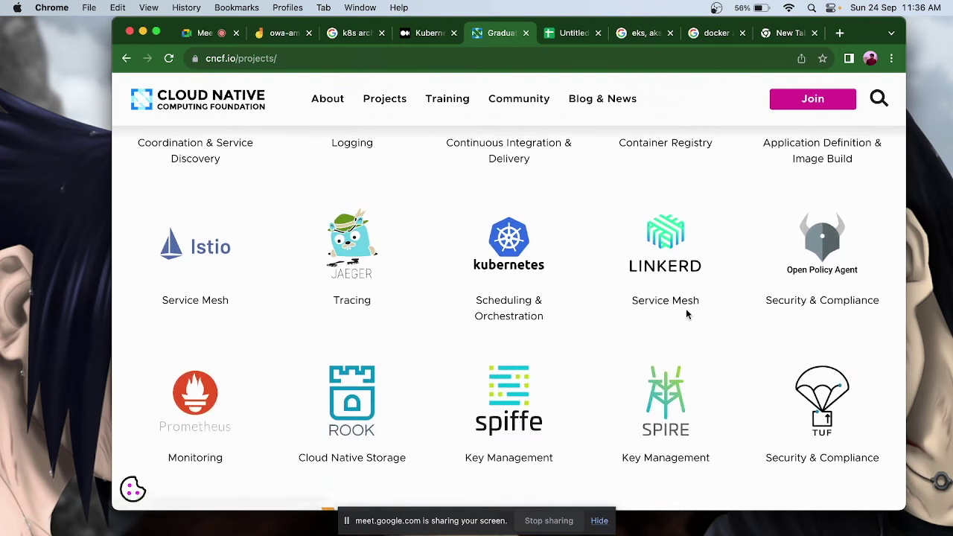
{"action": "scroll", "coordinate": [686, 308], "scroll_direction": "down", "scroll_amount": 2}
{"action": "scroll", "coordinate": [685, 312], "scroll_direction": "down", "scroll_amount": 8}
{"action": "scroll", "coordinate": [685, 311], "scroll_direction": "up", "scroll_amount": 10}
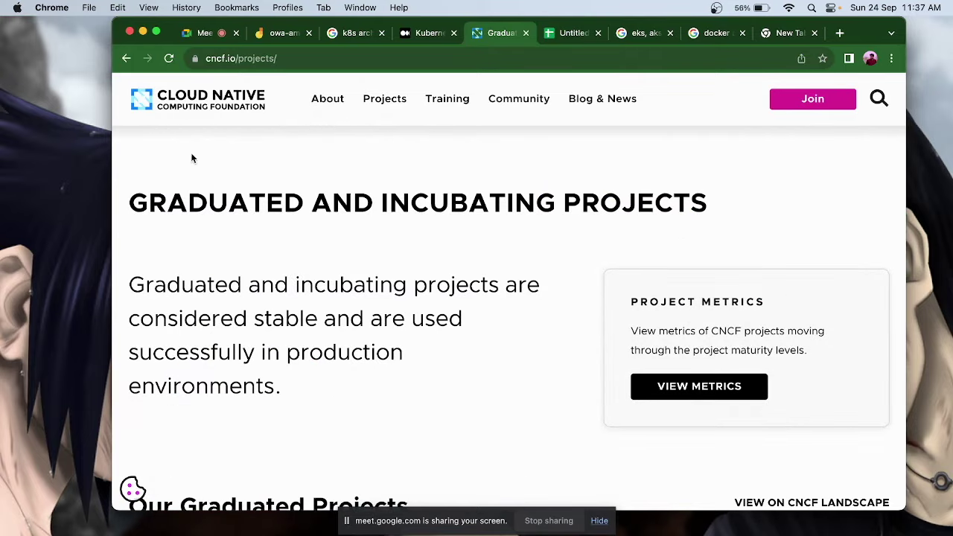
{"action": "left_click", "coordinate": [157, 33]}
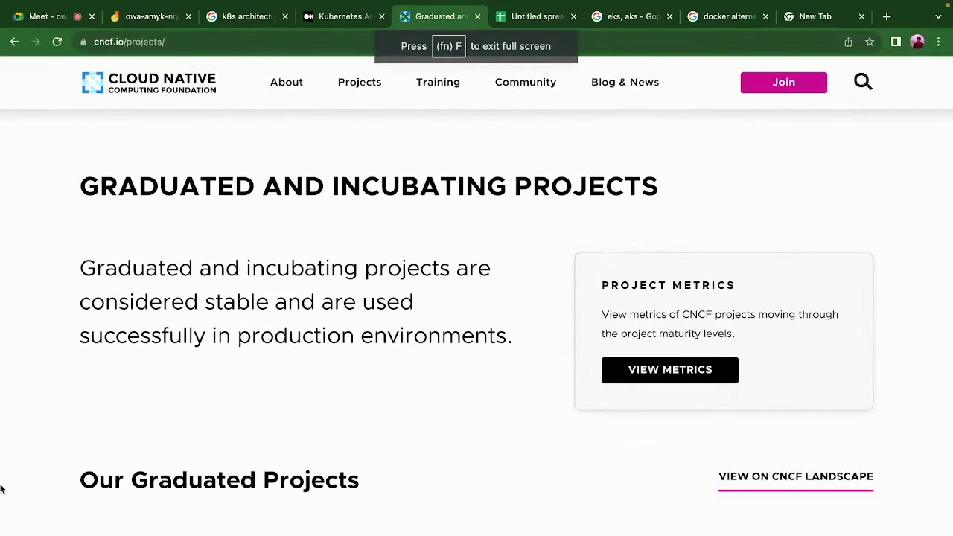
Step: Close the Meet in-call messages panel and return to the call after glancing at other tabs
{"action": "left_click", "coordinate": [45, 23]}
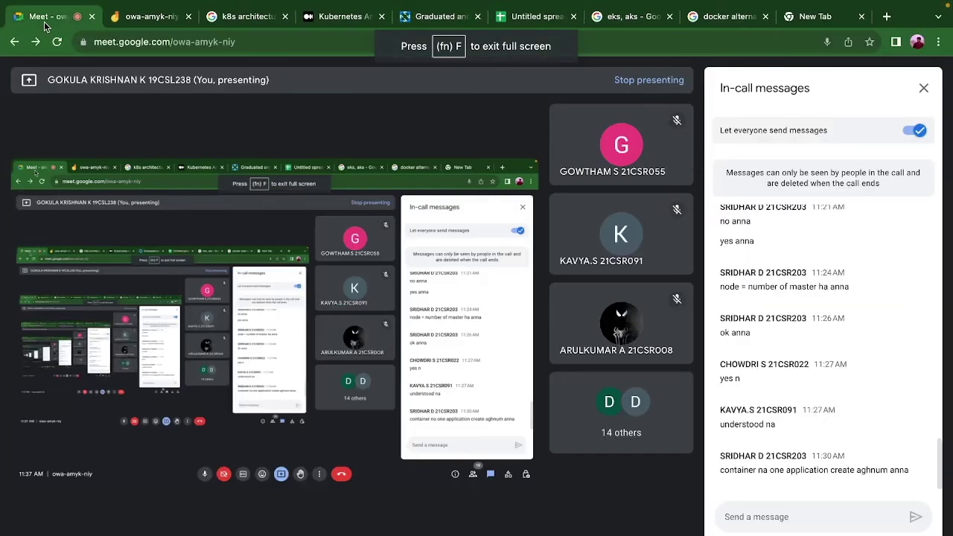
{"action": "scroll", "coordinate": [800, 413], "scroll_direction": "up", "scroll_amount": 15}
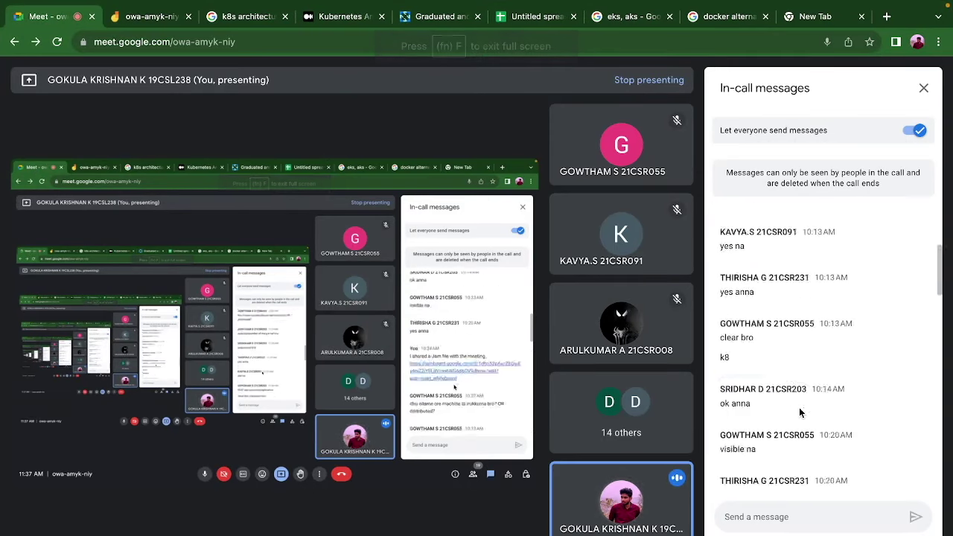
{"action": "left_click", "coordinate": [923, 90]}
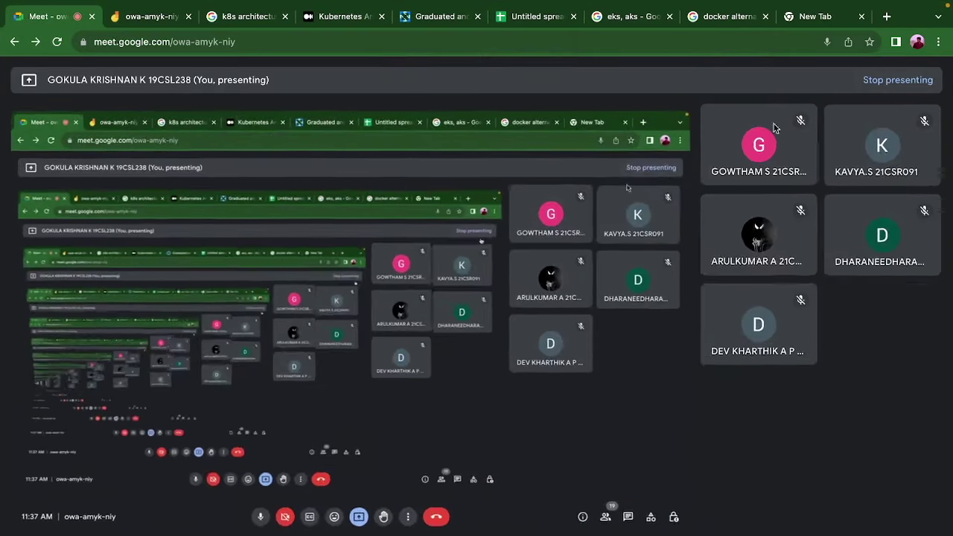
{"action": "left_click", "coordinate": [441, 16]}
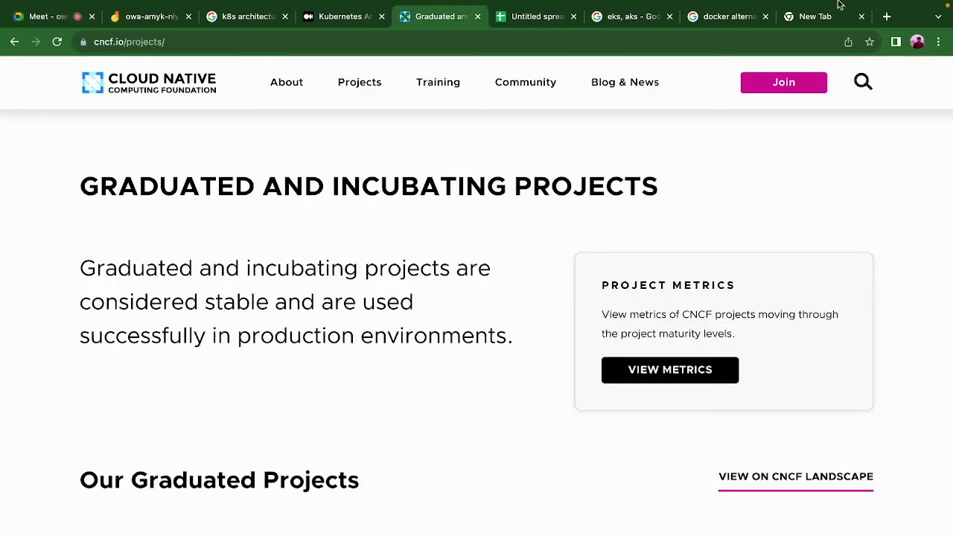
{"action": "mouse_move", "coordinate": [571, 2]}
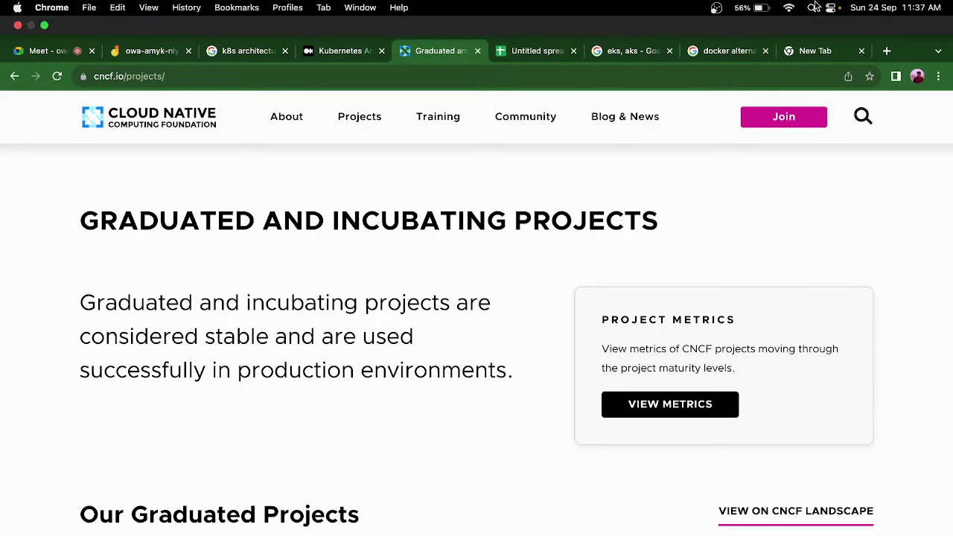
{"action": "left_click", "coordinate": [825, 57]}
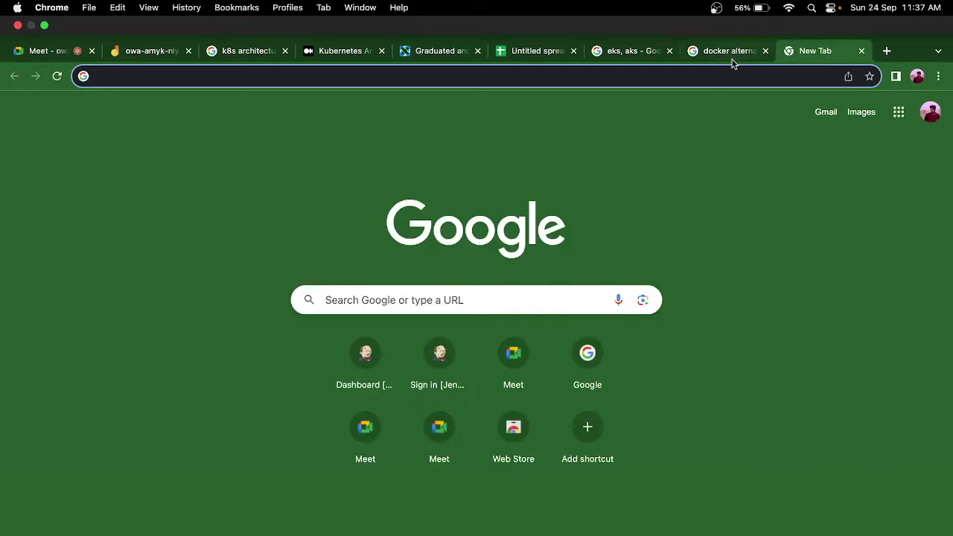
{"action": "left_click", "coordinate": [732, 60]}
{"action": "left_click", "coordinate": [44, 54]}
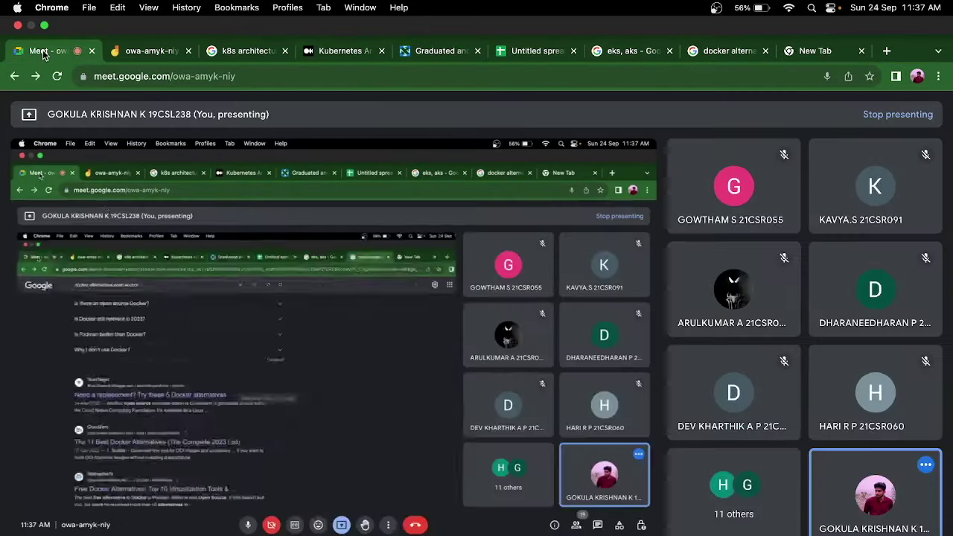
{"action": "mouse_move", "coordinate": [529, 514]}
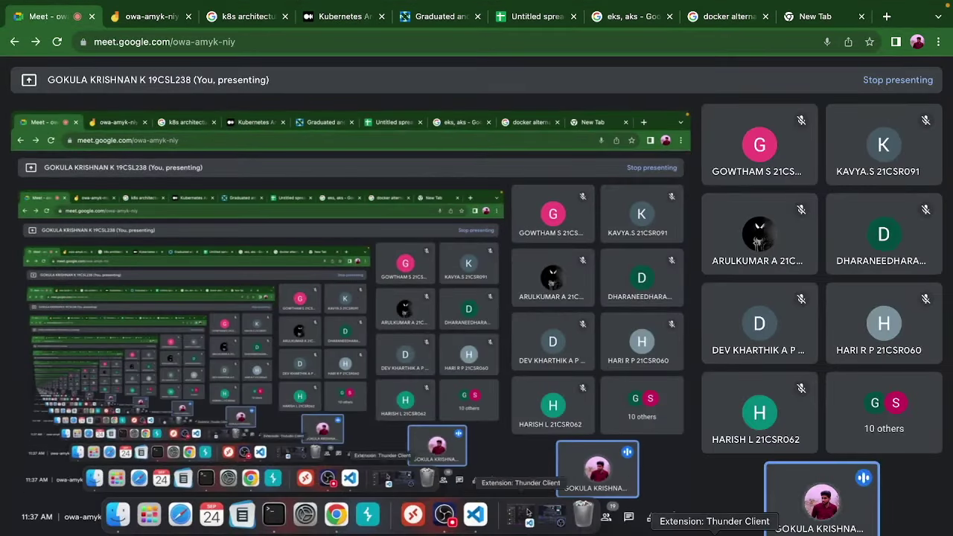
Step: Dismiss the add-on success and node-group-unavailable notices on the devops cluster page
{"action": "left_click", "coordinate": [336, 515]}
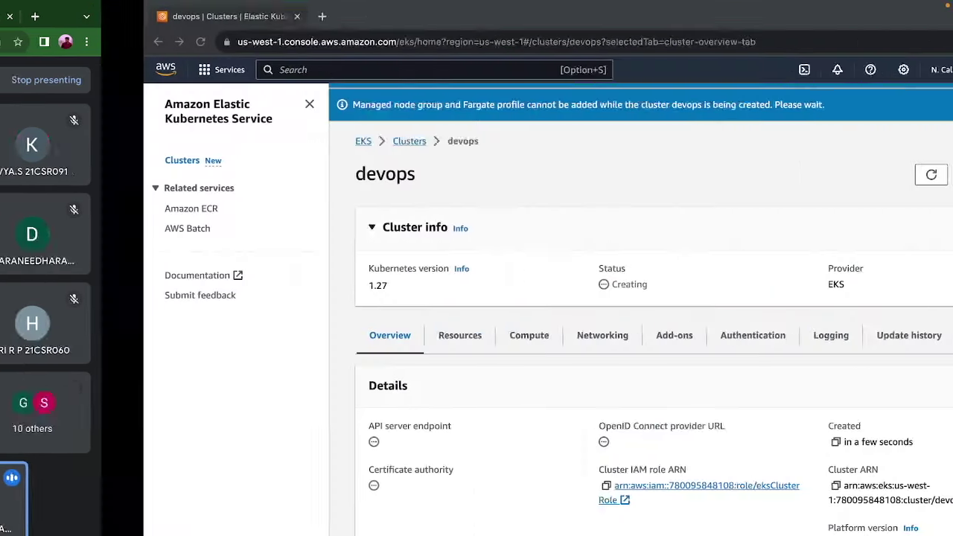
{"action": "scroll", "coordinate": [402, 395], "scroll_direction": "down", "scroll_amount": 3}
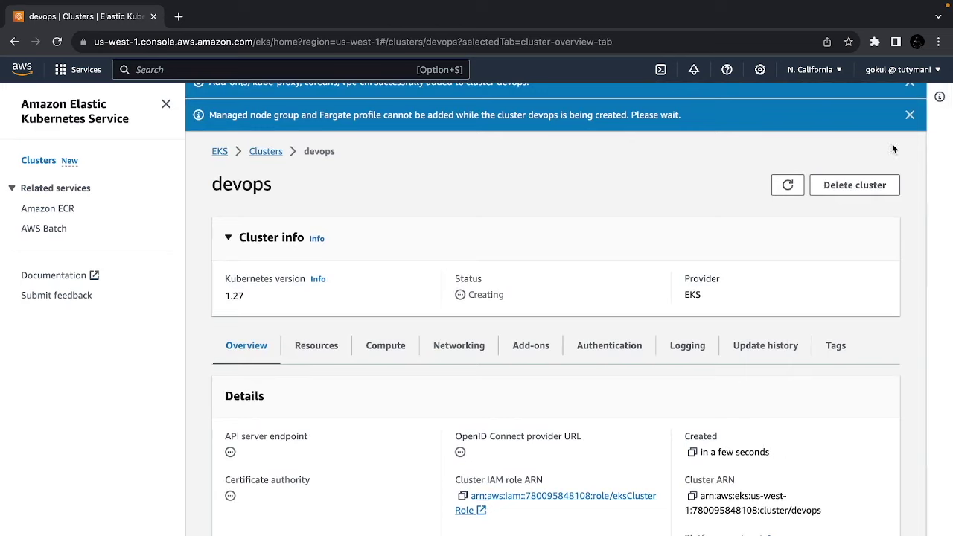
{"action": "left_click", "coordinate": [911, 97]}
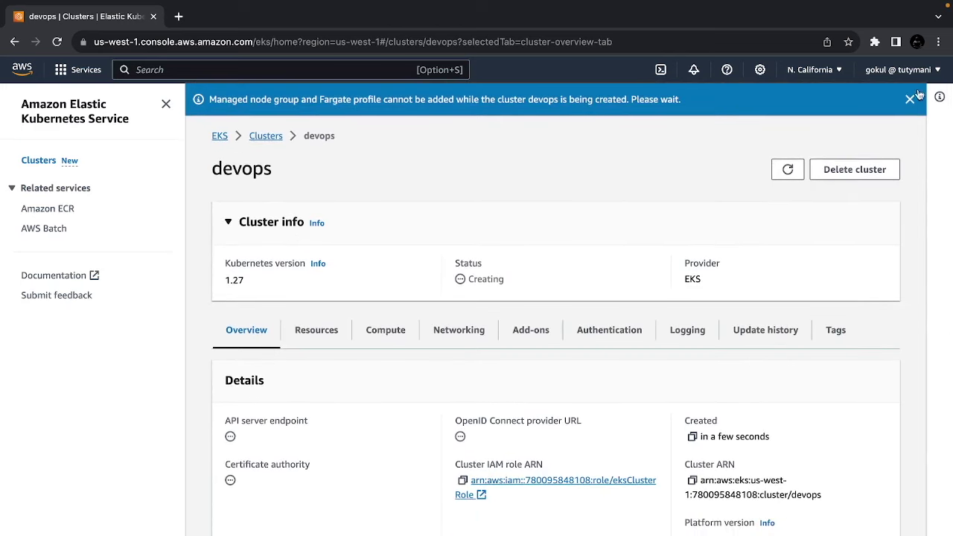
{"action": "left_click", "coordinate": [909, 98]}
{"action": "scroll", "coordinate": [436, 311], "scroll_direction": "down", "scroll_amount": 2}
{"action": "scroll", "coordinate": [436, 313], "scroll_direction": "up", "scroll_amount": 2}
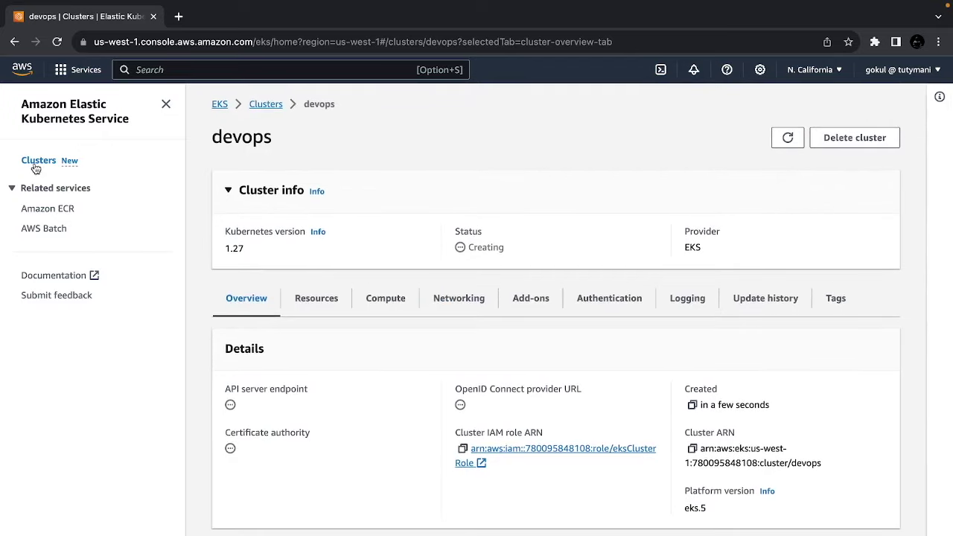
Step: Confirm devops is still Creating, exit full screen and return to the Meet presenting view
{"action": "scroll", "coordinate": [265, 413], "scroll_direction": "down", "scroll_amount": 2}
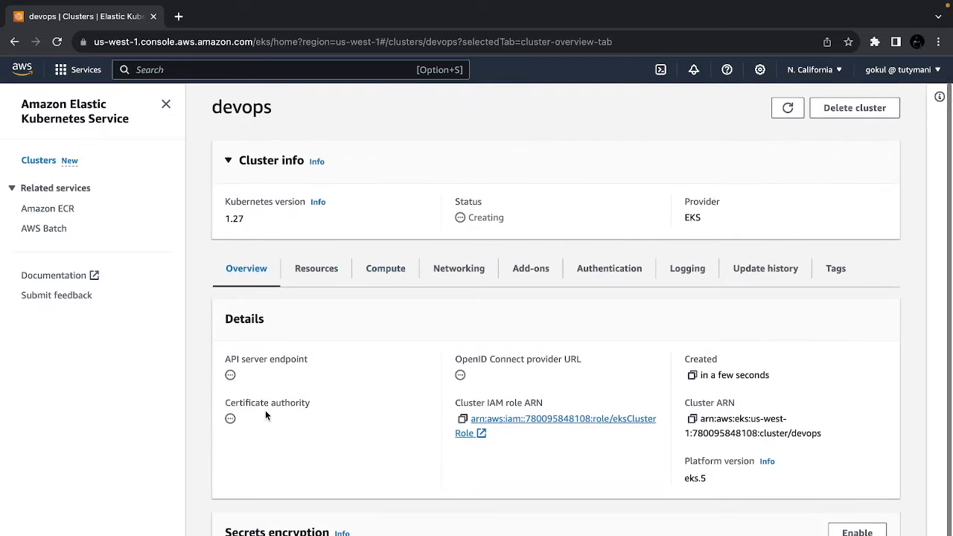
{"action": "scroll", "coordinate": [265, 413], "scroll_direction": "up", "scroll_amount": 2}
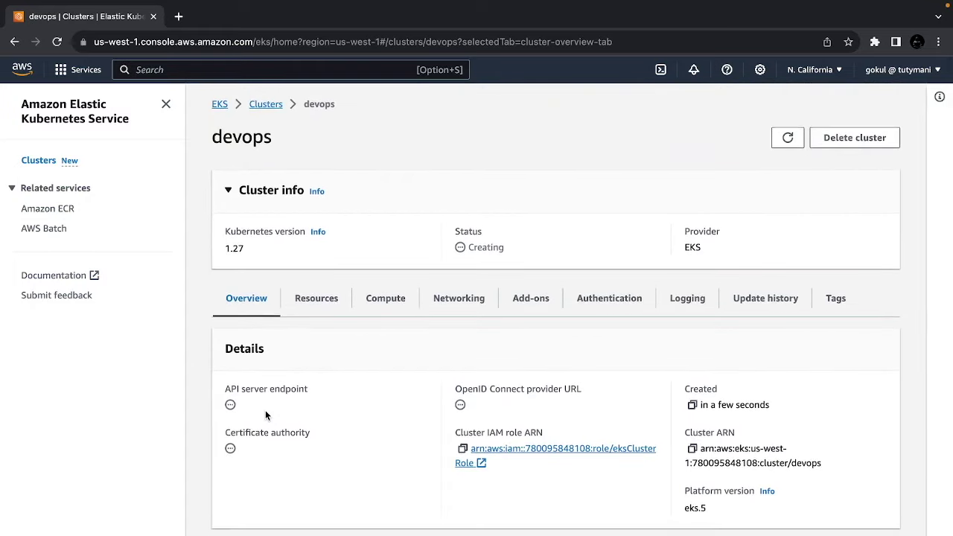
{"action": "mouse_move", "coordinate": [48, 26]}
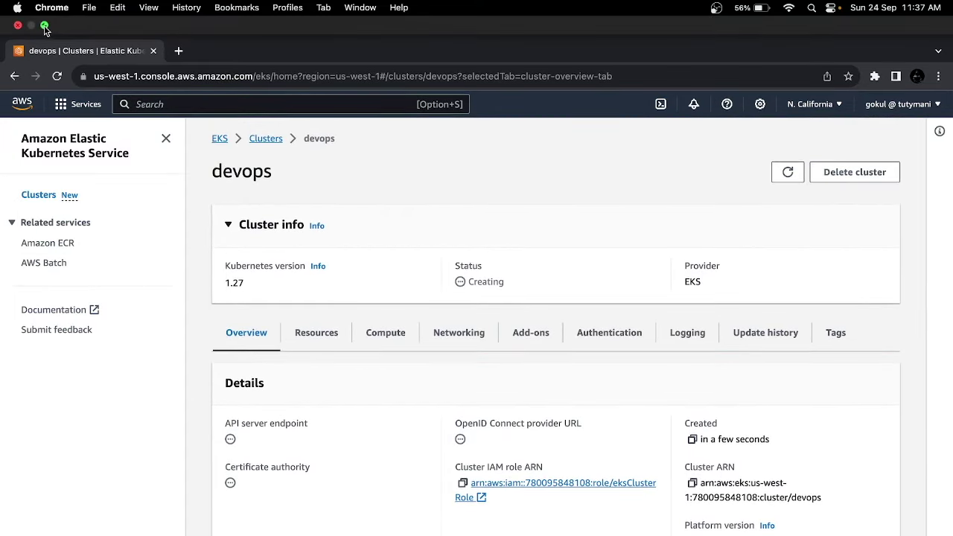
{"action": "left_click", "coordinate": [45, 27]}
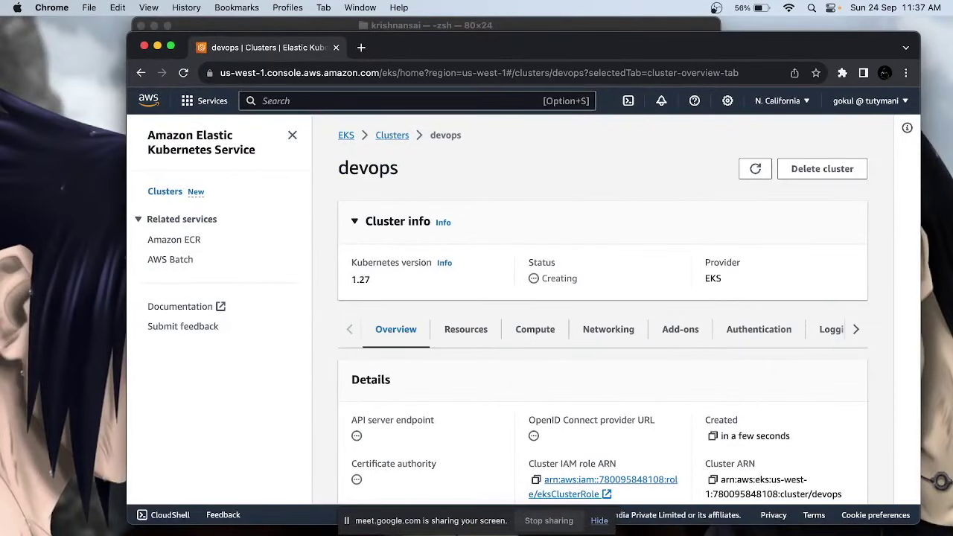
{"action": "key", "text": "super+Tab"}
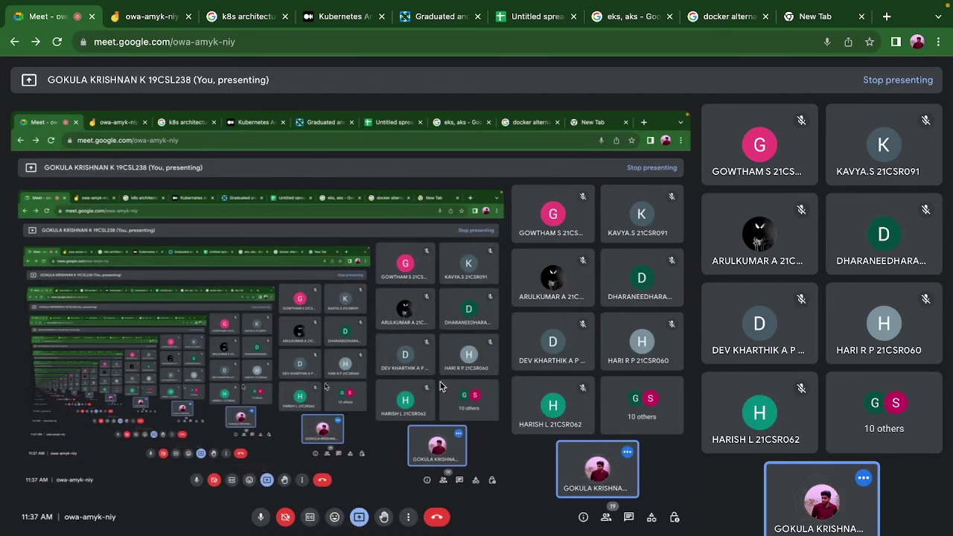
Step: Look through the Kubernetes Architecture article, architecture image results and CNCF projects page
{"action": "mouse_move", "coordinate": [322, 2]}
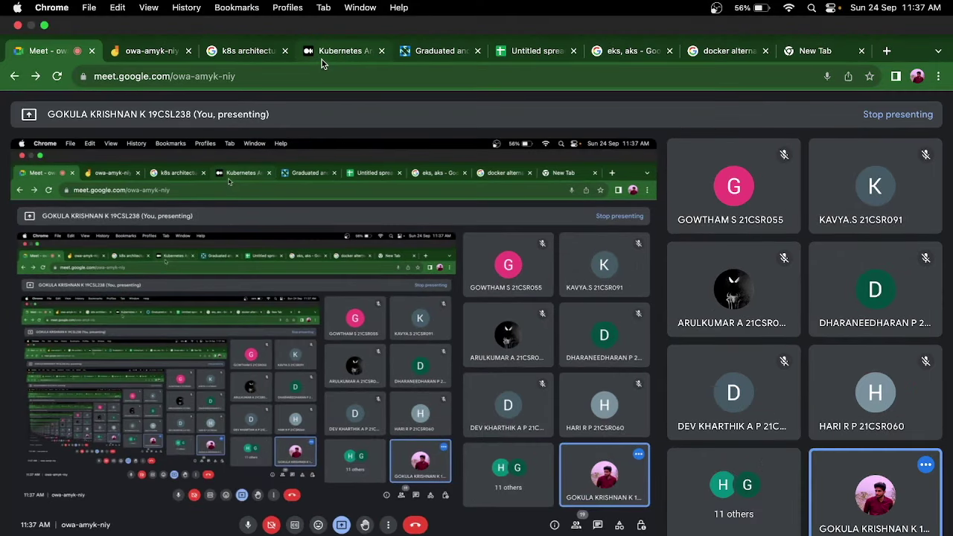
{"action": "left_click", "coordinate": [321, 50]}
{"action": "scroll", "coordinate": [361, 400], "scroll_direction": "down", "scroll_amount": 2}
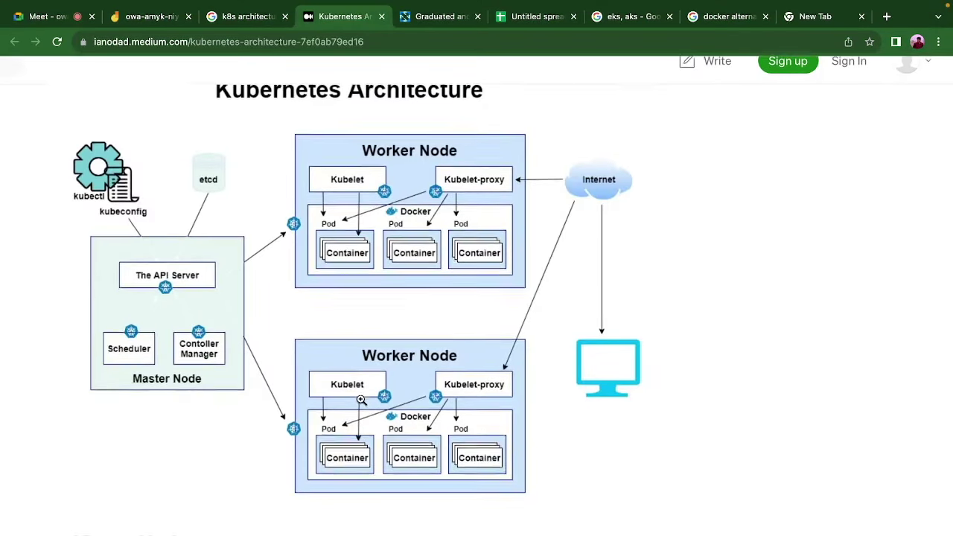
{"action": "key", "text": "super+1"}
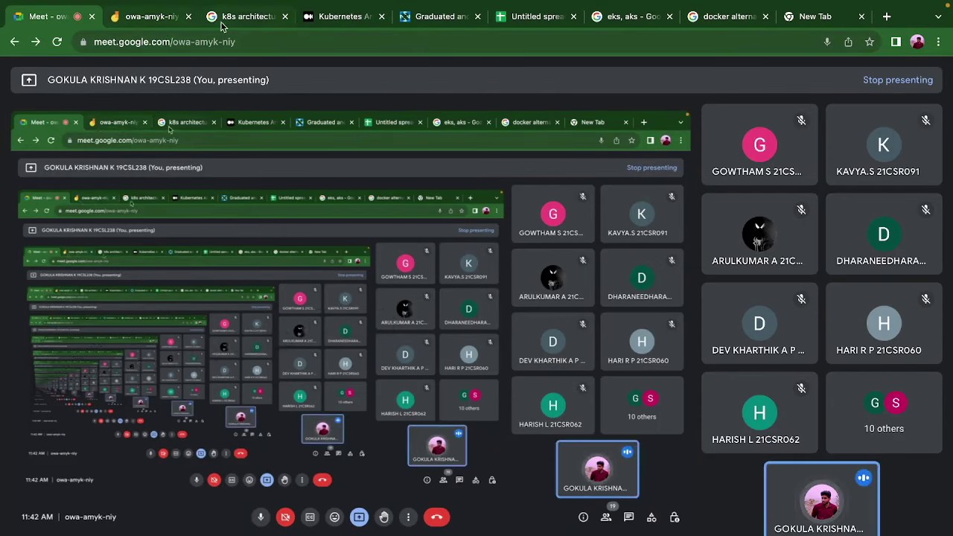
{"action": "left_click", "coordinate": [259, 18]}
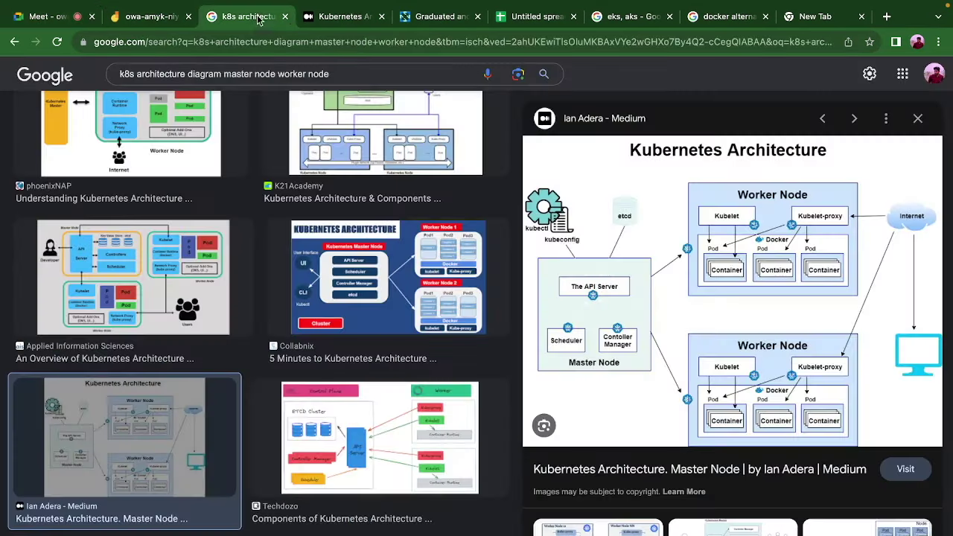
{"action": "left_click", "coordinate": [339, 16]}
{"action": "left_click", "coordinate": [436, 18]}
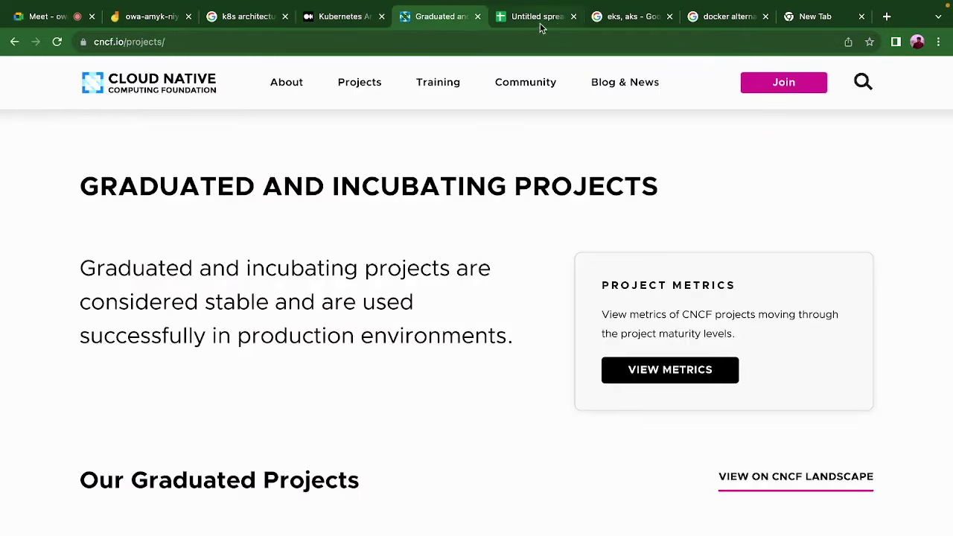
Step: Check the class notes spreadsheet, then bring back the AWS devops cluster window, still Creating
{"action": "left_click", "coordinate": [538, 18]}
{"action": "scroll", "coordinate": [318, 273], "scroll_direction": "down", "scroll_amount": 1}
{"action": "scroll", "coordinate": [318, 272], "scroll_direction": "down", "scroll_amount": 2}
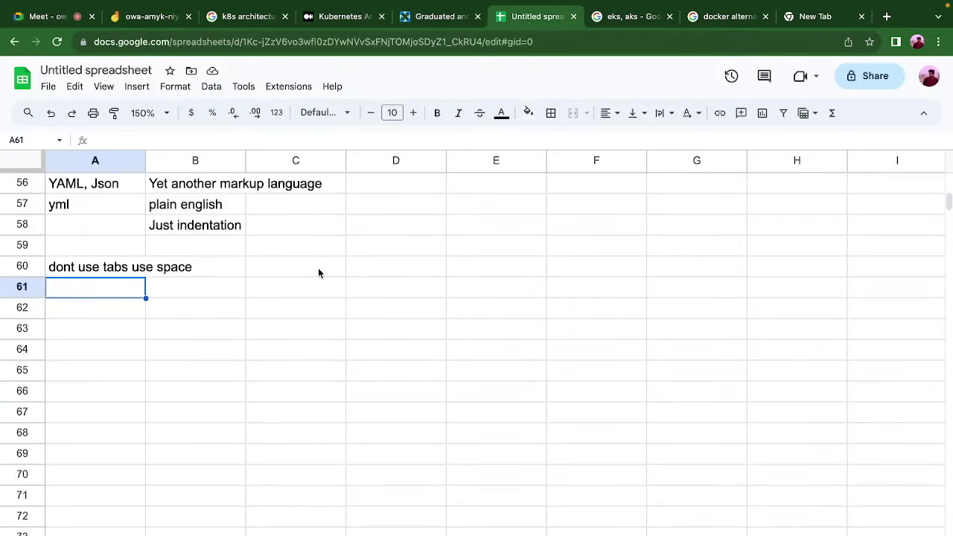
{"action": "scroll", "coordinate": [108, 300], "scroll_direction": "up", "scroll_amount": 1}
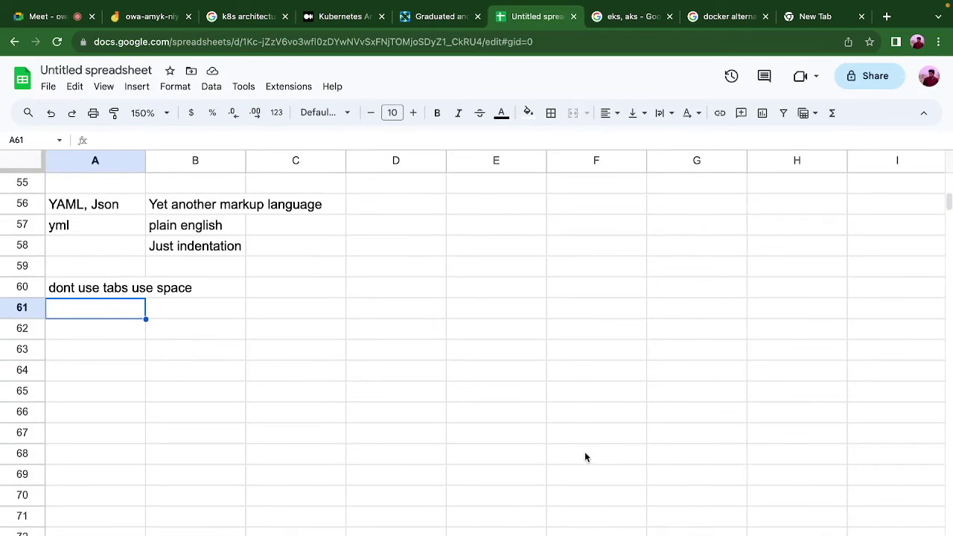
{"action": "left_click", "coordinate": [455, 530]}
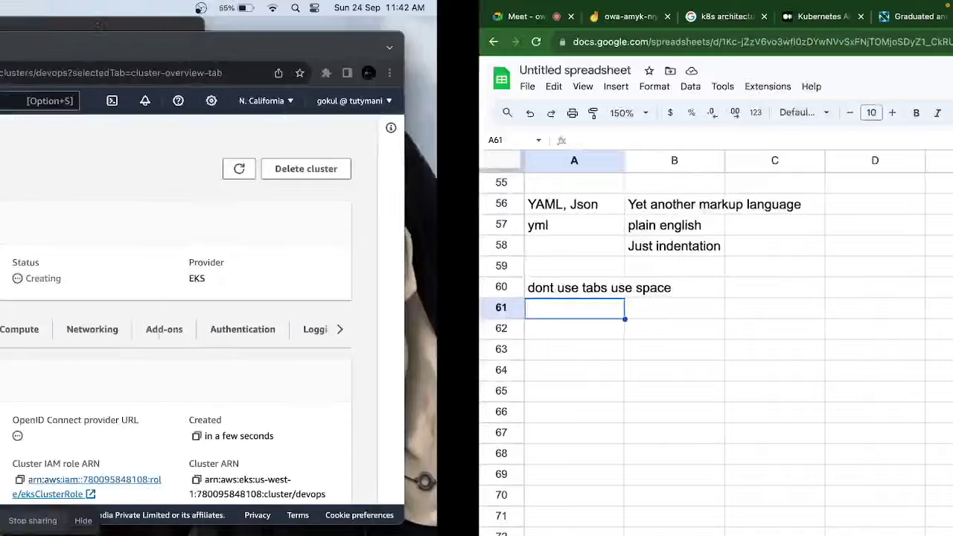
{"action": "scroll", "coordinate": [453, 283], "scroll_direction": "down", "scroll_amount": 2}
Step: Refresh the devops cluster status and make the browser full screen
{"action": "scroll", "coordinate": [457, 288], "scroll_direction": "up", "scroll_amount": 2}
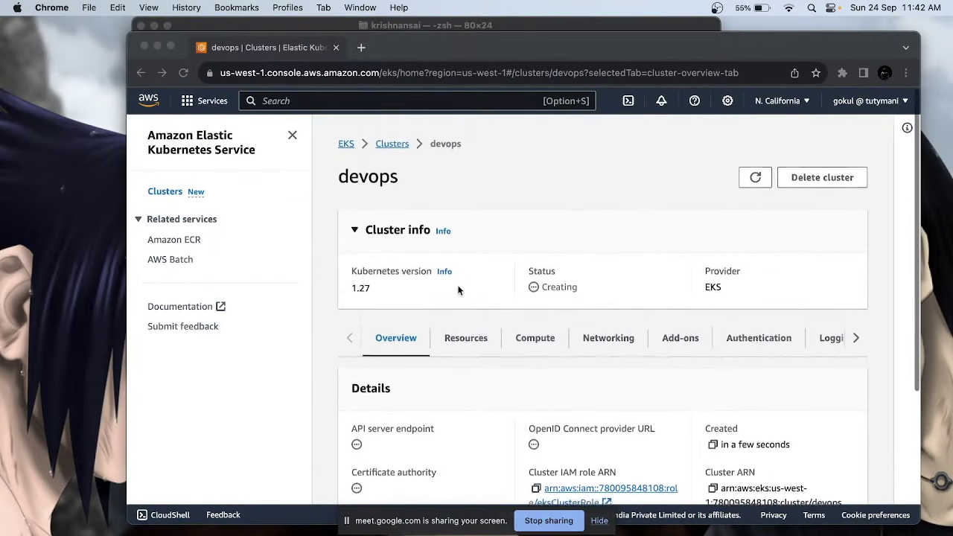
{"action": "left_click", "coordinate": [755, 171]}
{"action": "left_click", "coordinate": [758, 169]}
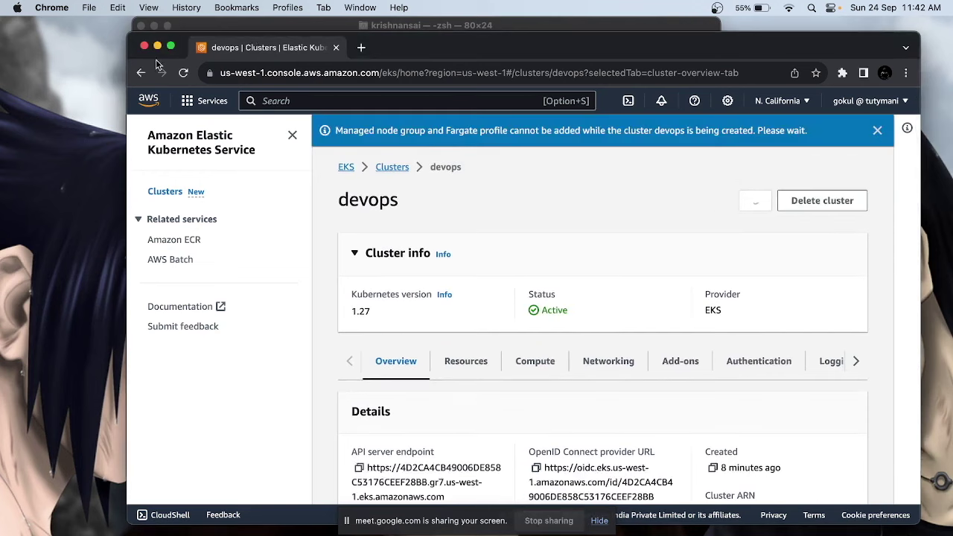
{"action": "left_click", "coordinate": [171, 47]}
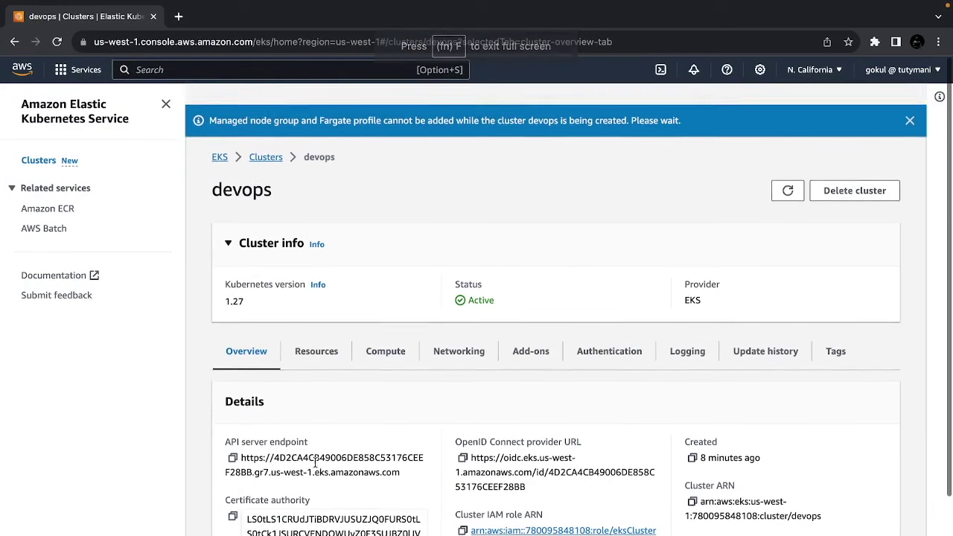
Step: Go to the Active devops cluster's Compute tab and start adding a node group
{"action": "left_click", "coordinate": [274, 136]}
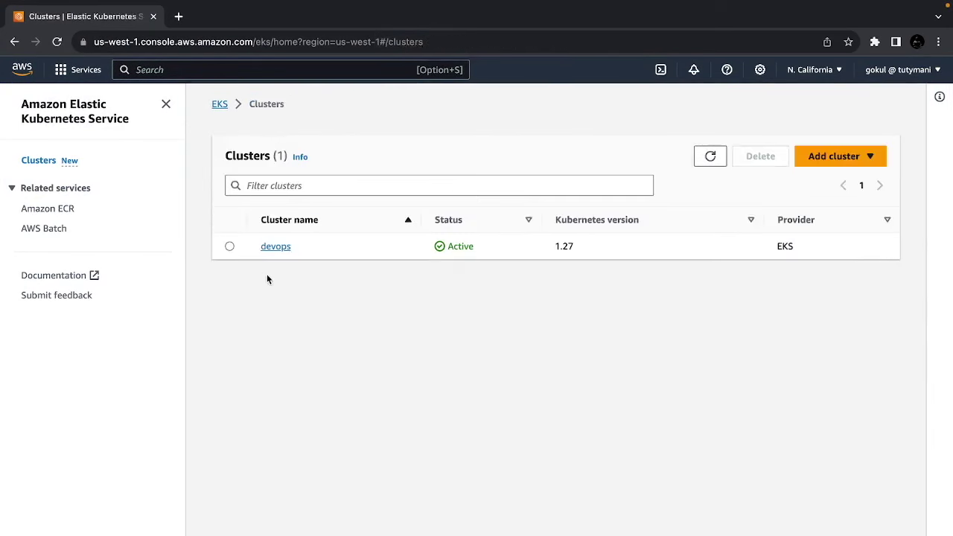
{"action": "left_click", "coordinate": [276, 246]}
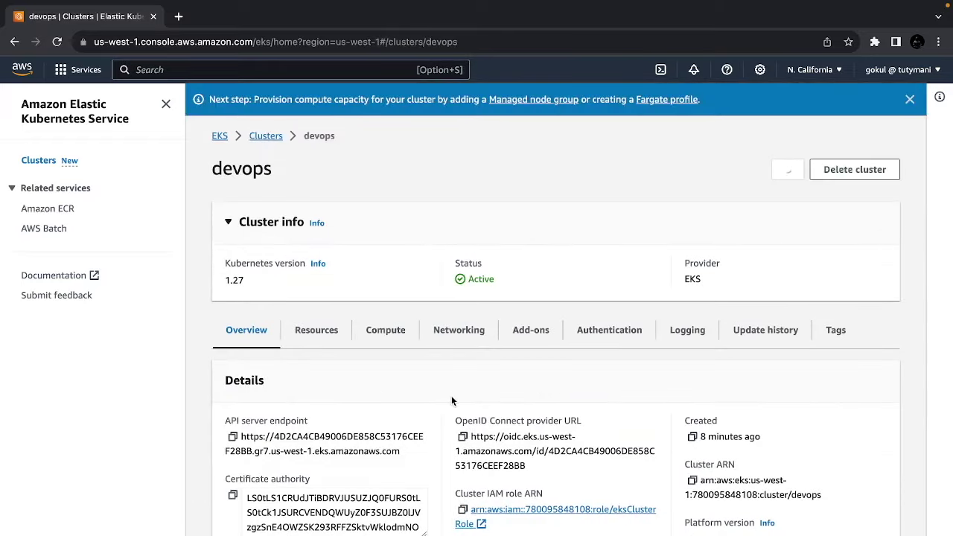
{"action": "left_click", "coordinate": [369, 335]}
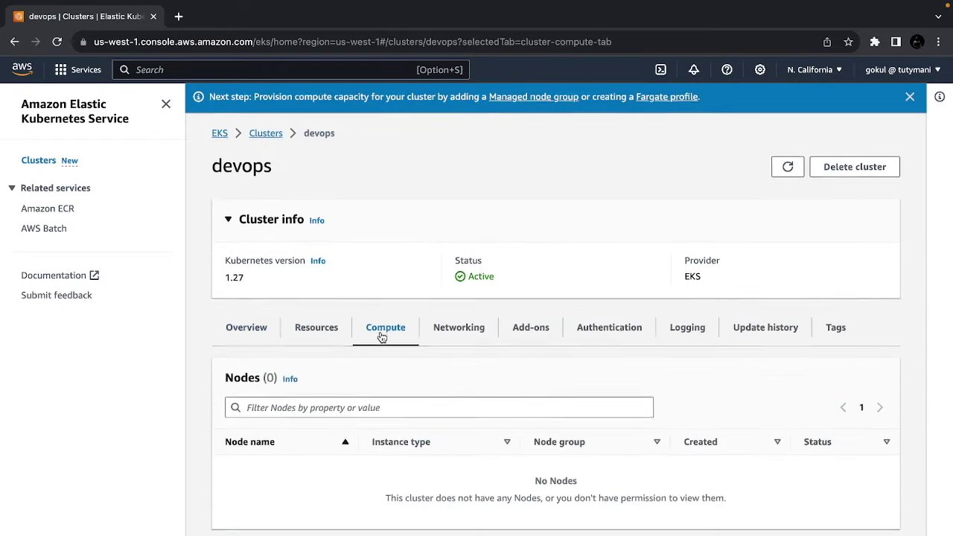
{"action": "scroll", "coordinate": [388, 331], "scroll_direction": "down", "scroll_amount": 3}
{"action": "scroll", "coordinate": [389, 332], "scroll_direction": "down", "scroll_amount": 4}
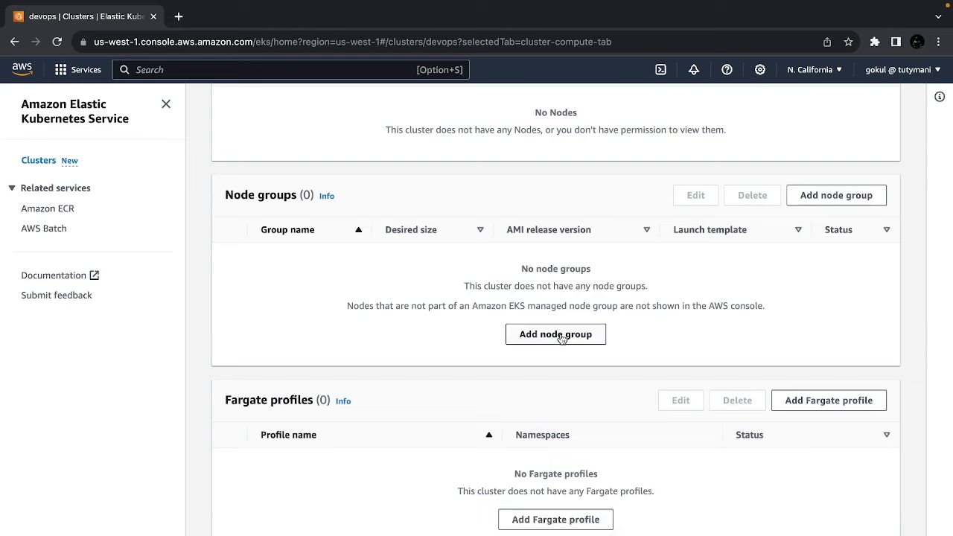
{"action": "scroll", "coordinate": [562, 337], "scroll_direction": "up", "scroll_amount": 4}
{"action": "scroll", "coordinate": [560, 337], "scroll_direction": "down", "scroll_amount": 4}
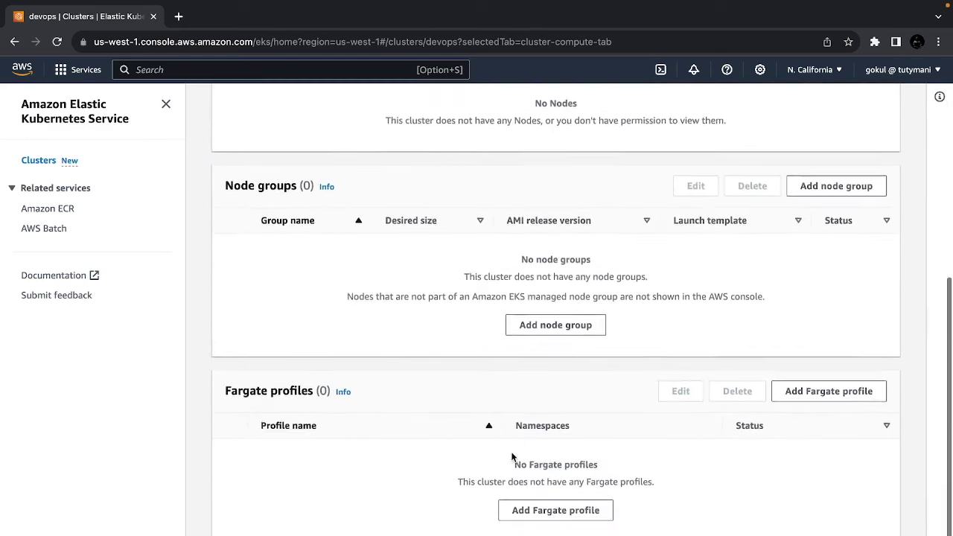
{"action": "left_click", "coordinate": [520, 334]}
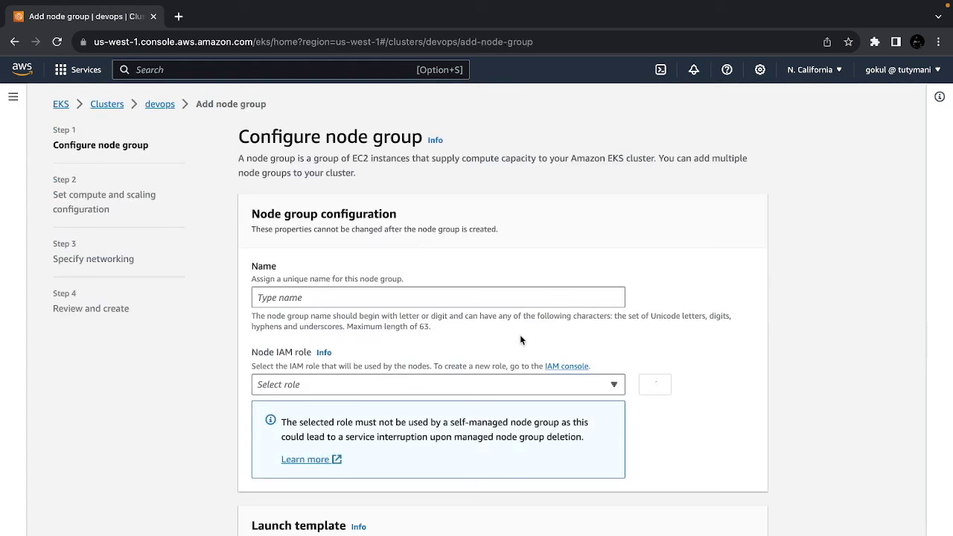
Step: Begin naming the node group ('w'), choose the eksclusternode IAM role and keep Amazon Linux 2 AMI
{"action": "left_click", "coordinate": [288, 301]}
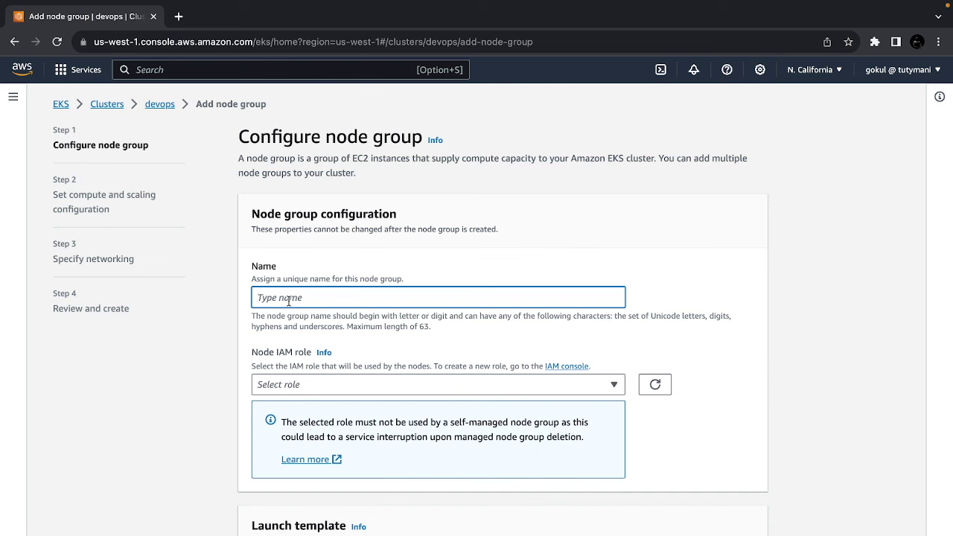
{"action": "type", "text": "worker"}
{"action": "left_click", "coordinate": [343, 385]}
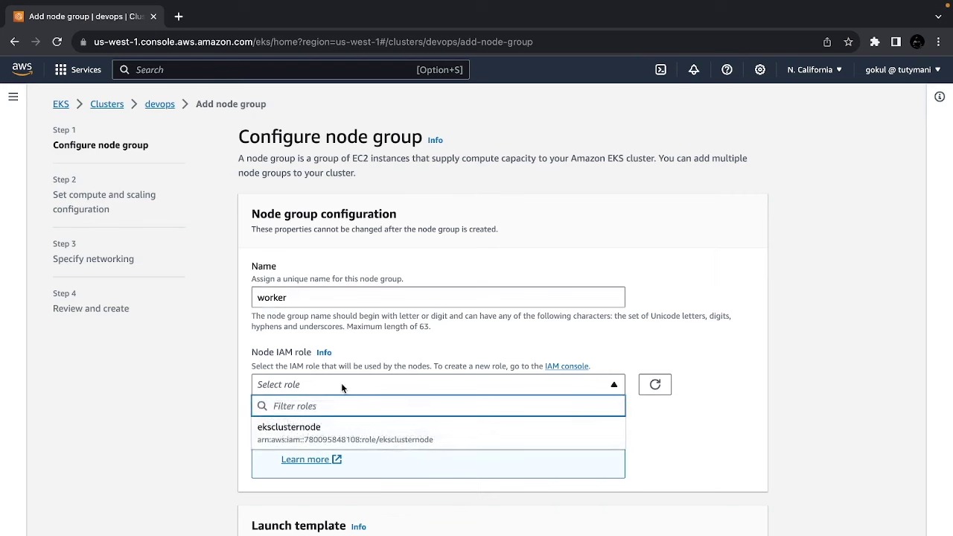
{"action": "left_click", "coordinate": [347, 435]}
{"action": "scroll", "coordinate": [344, 433], "scroll_direction": "down", "scroll_amount": 3}
{"action": "scroll", "coordinate": [344, 432], "scroll_direction": "down", "scroll_amount": 9}
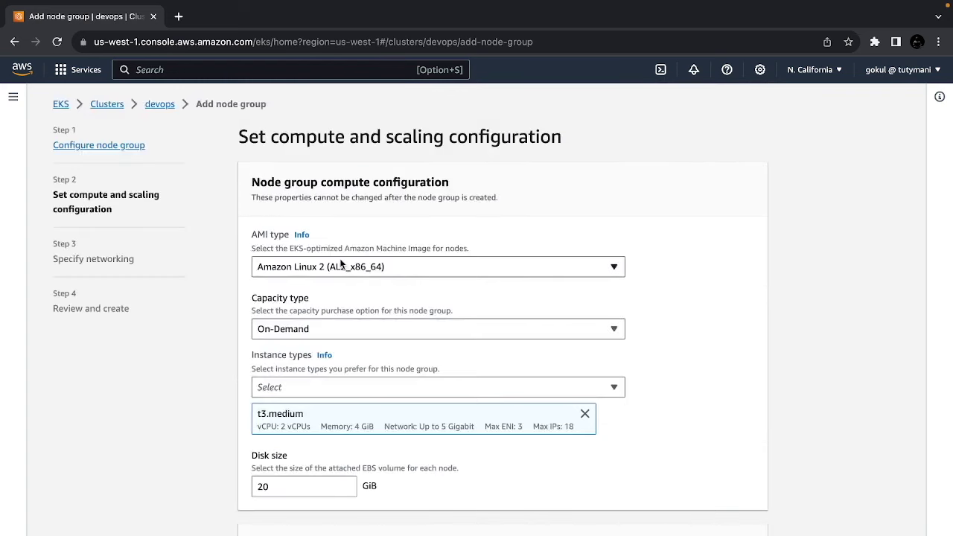
{"action": "left_click", "coordinate": [301, 270]}
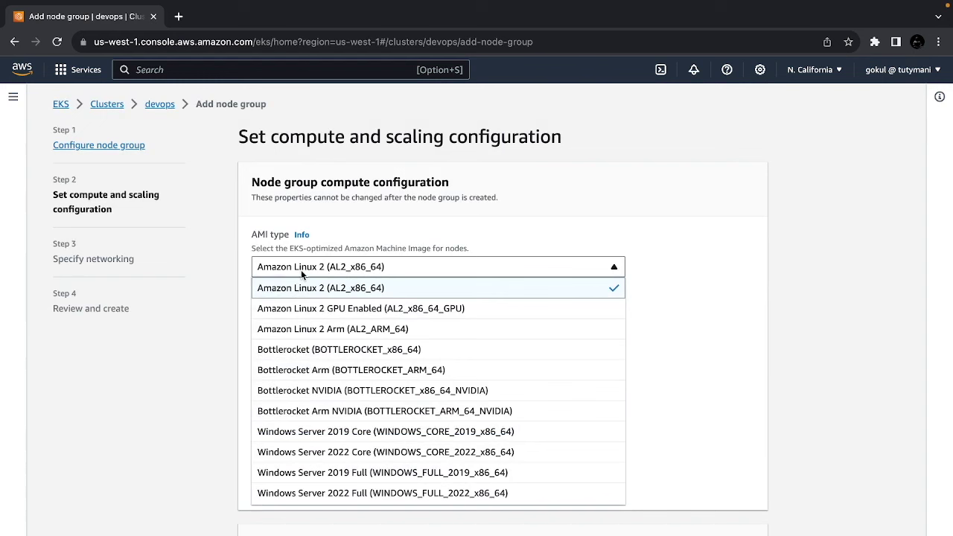
{"action": "left_click", "coordinate": [300, 269]}
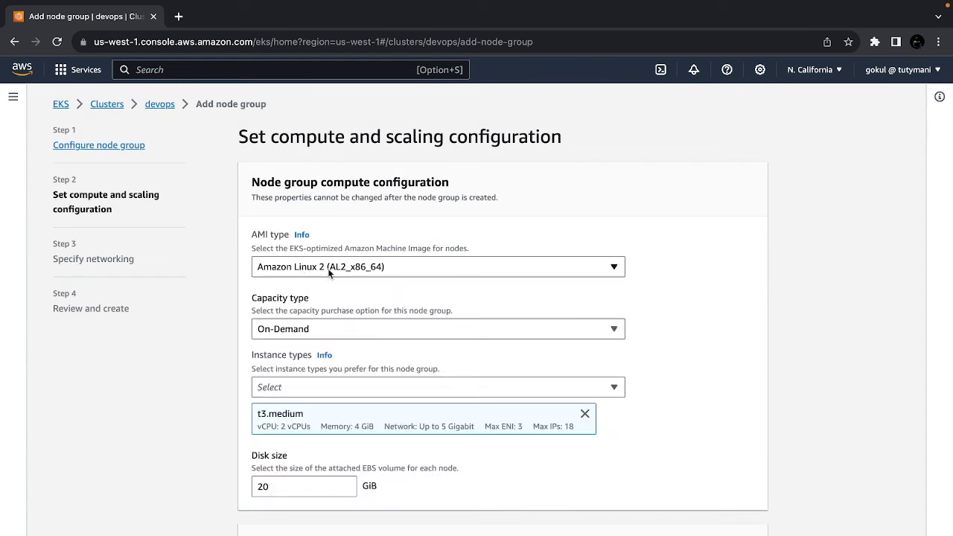
Step: Keep On-Demand capacity type, then exit full screen at the scaling configuration
{"action": "left_click", "coordinate": [325, 332]}
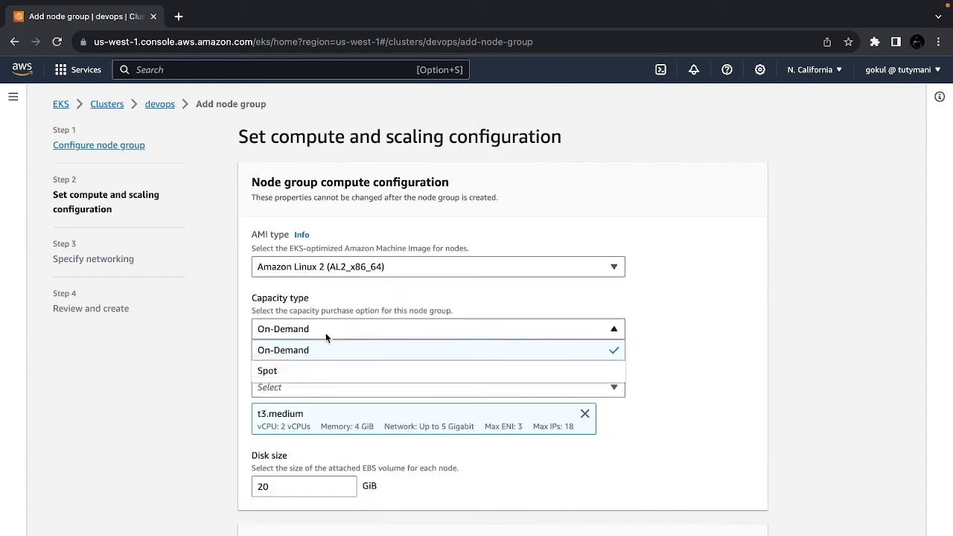
{"action": "left_click", "coordinate": [325, 336]}
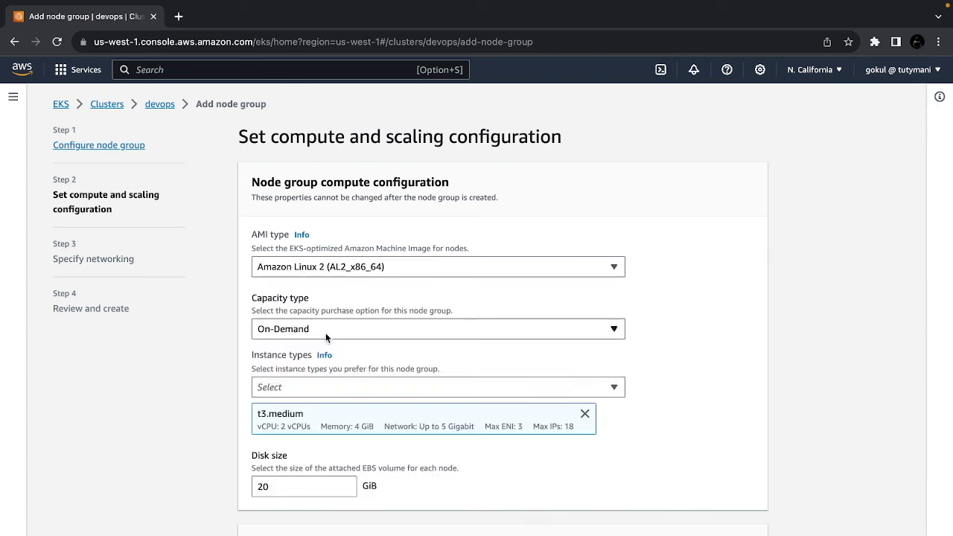
{"action": "left_click", "coordinate": [280, 336]}
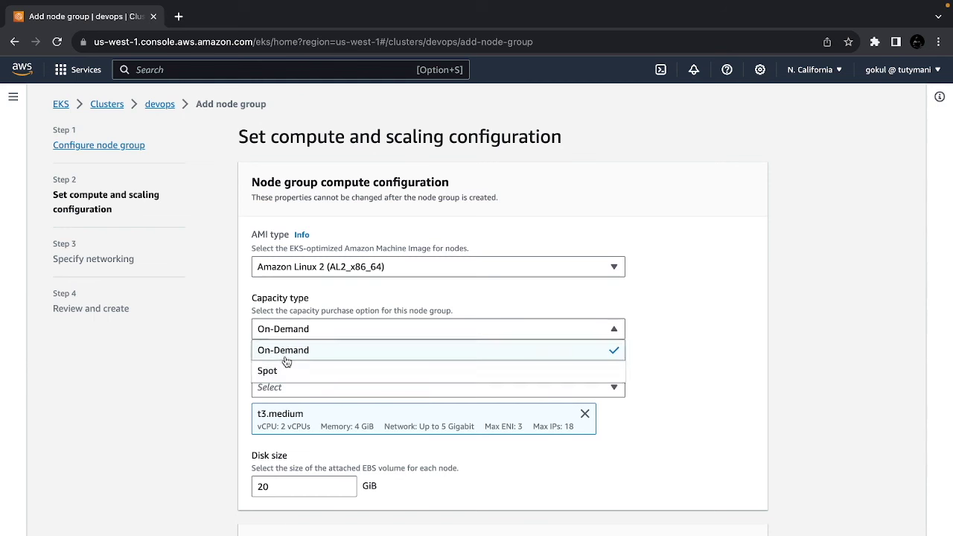
{"action": "left_click", "coordinate": [283, 355]}
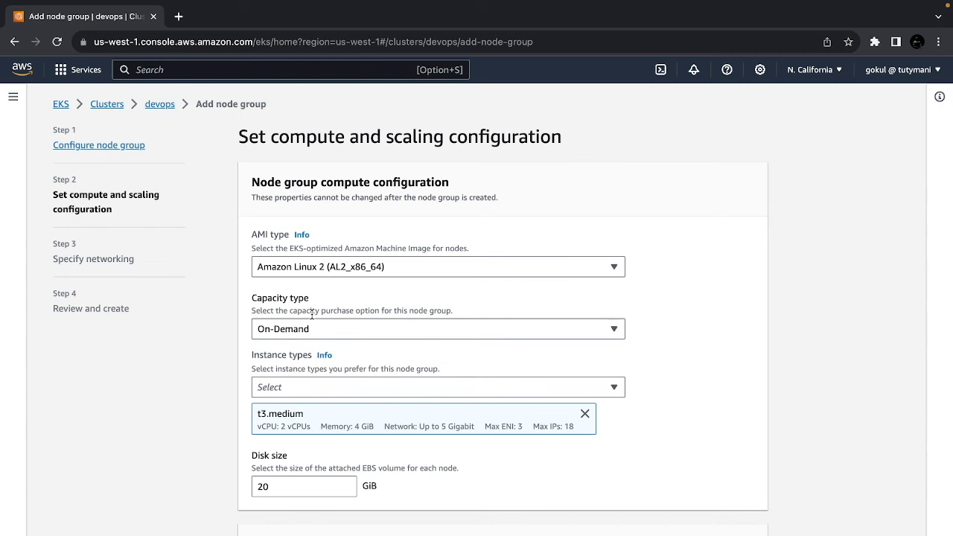
{"action": "scroll", "coordinate": [312, 315], "scroll_direction": "down", "scroll_amount": 3}
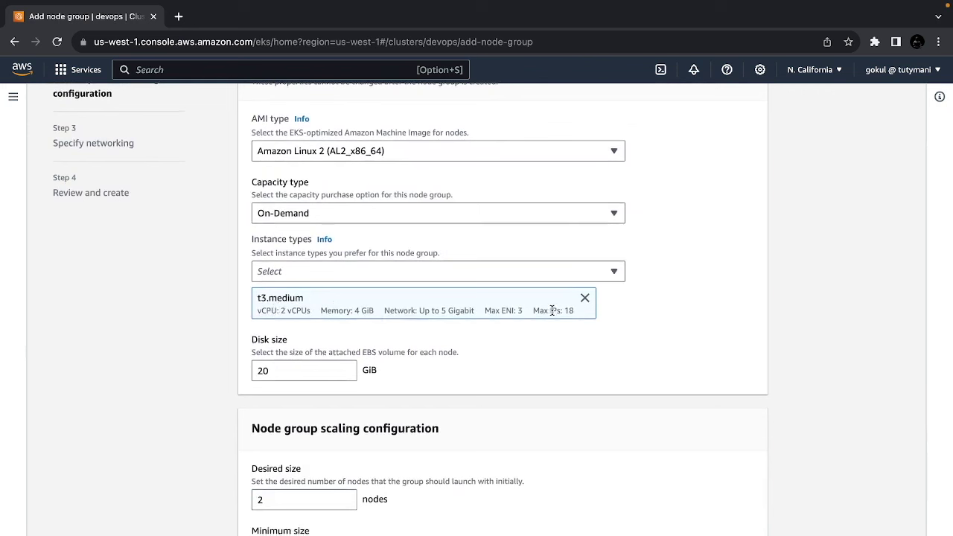
{"action": "mouse_move", "coordinate": [239, 4]}
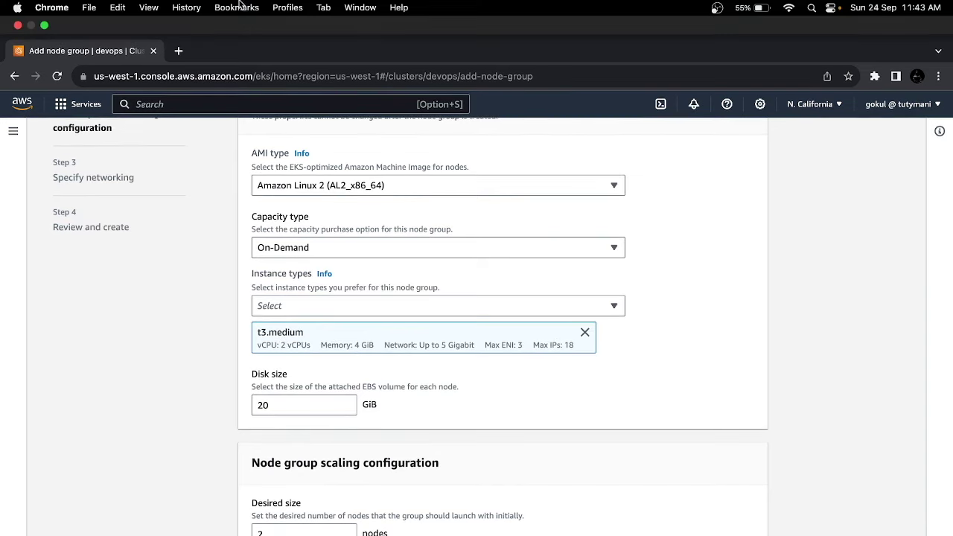
{"action": "left_click", "coordinate": [44, 25]}
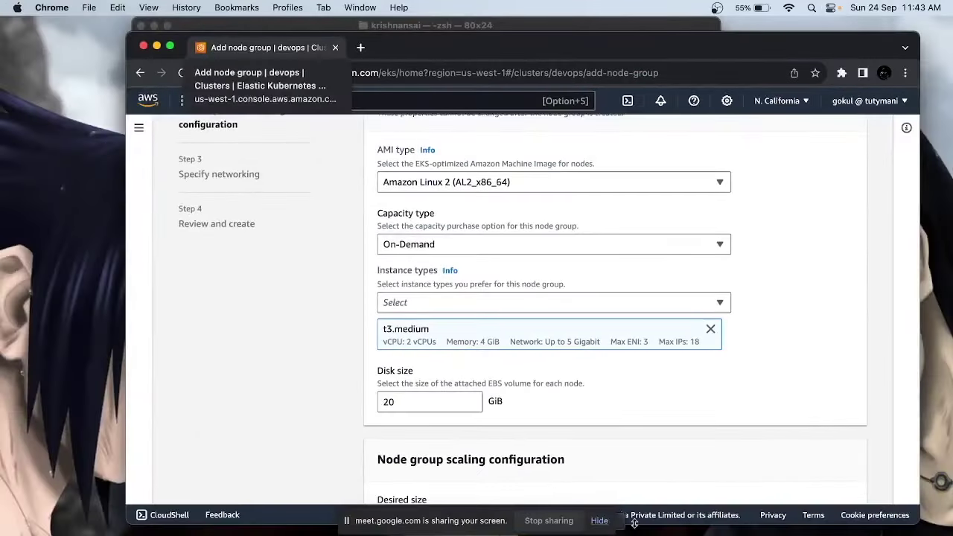
Step: Switch to the Google Meet call and open the in-call messages panel
{"action": "key", "text": "ctrl+Right"}
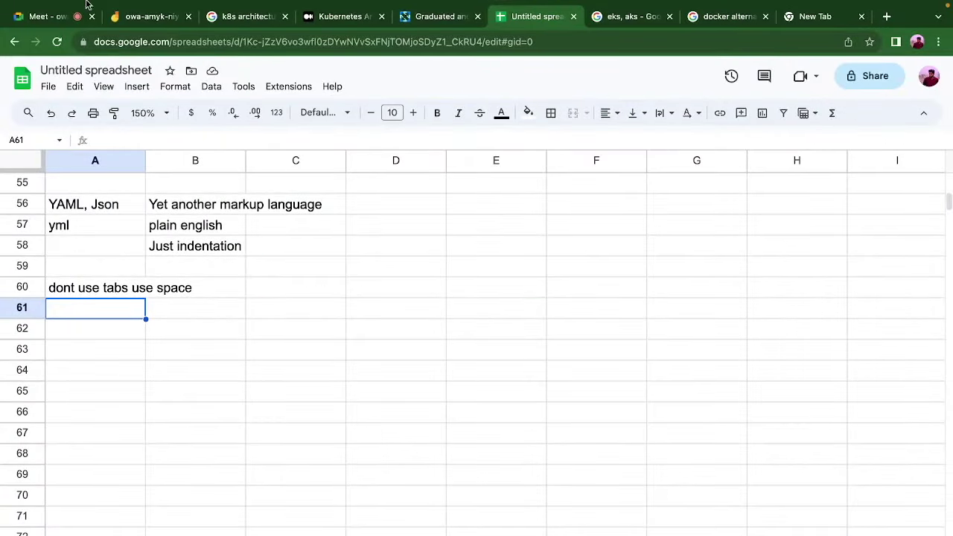
{"action": "left_click", "coordinate": [31, 20]}
{"action": "left_click", "coordinate": [629, 517]}
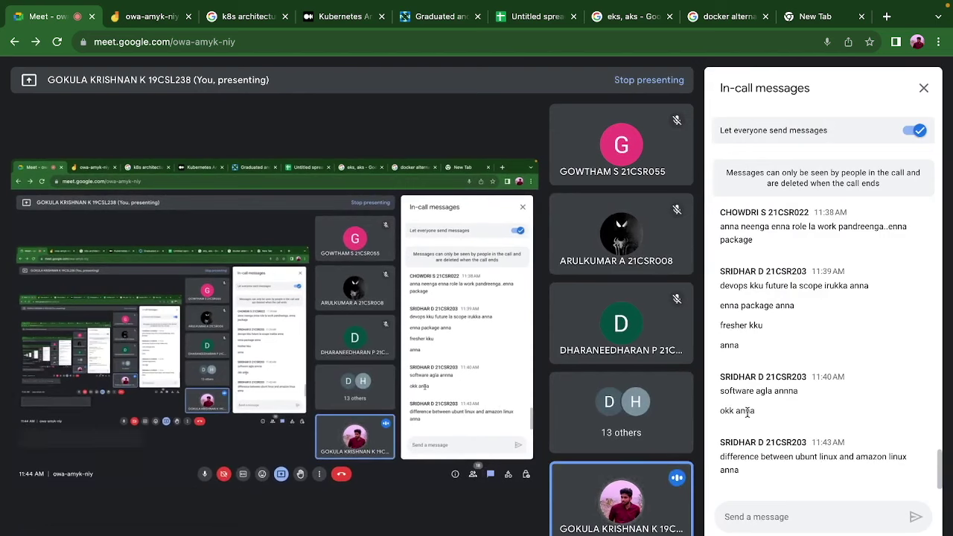
{"action": "mouse_move", "coordinate": [806, 5]}
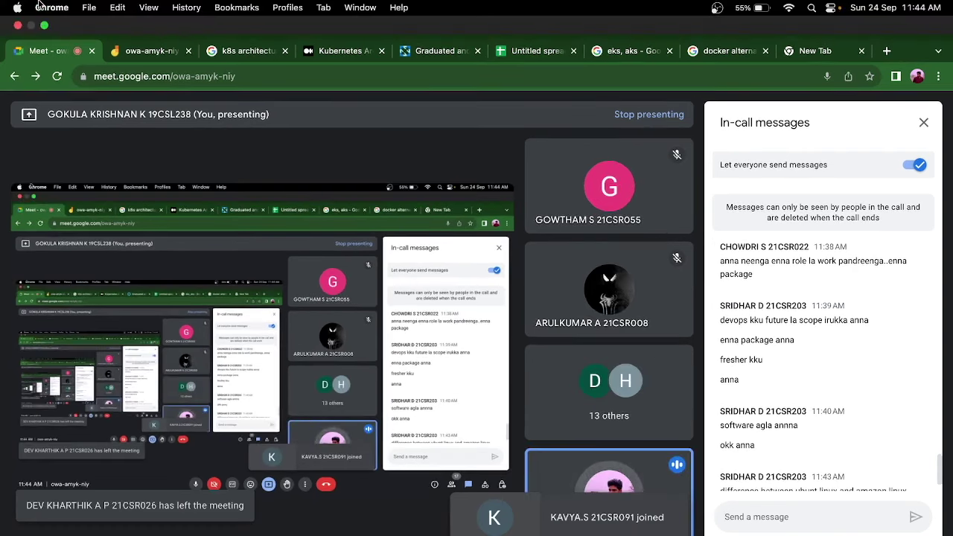
Step: Exit Meet's full screen and bring Terminal to the front in full screen
{"action": "left_click", "coordinate": [45, 26]}
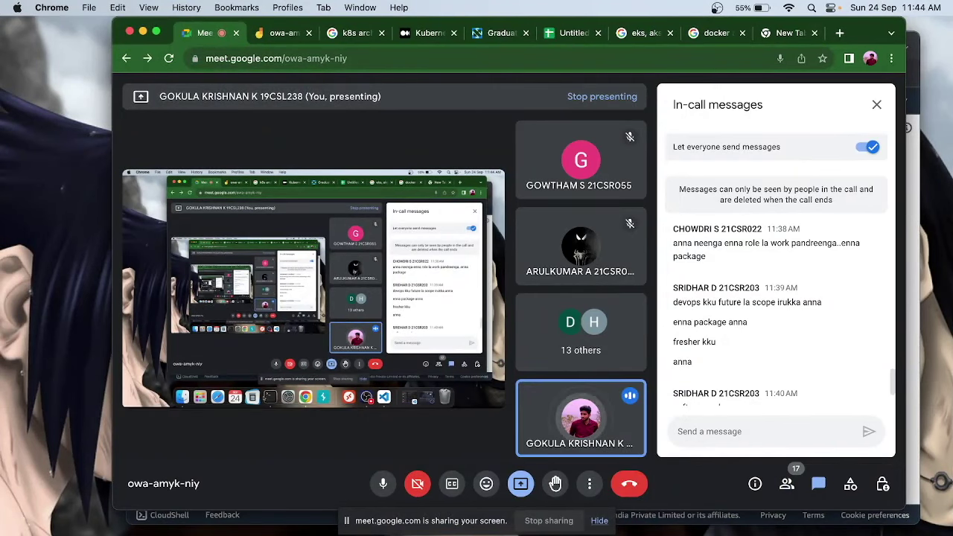
{"action": "key", "text": "super+Tab"}
{"action": "key", "text": "super+ctrl+f"}
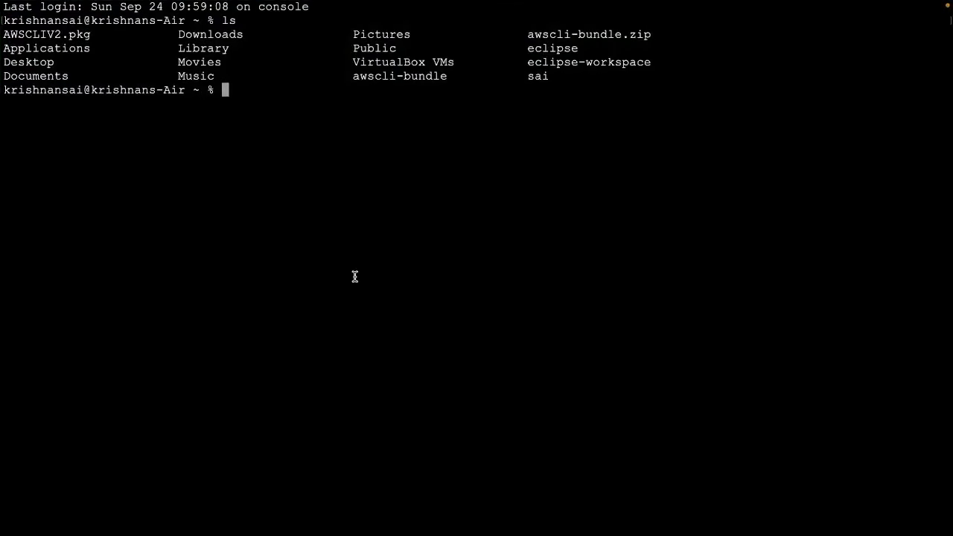
Step: Recall and run the export PATH=/opt/homebrew/bin:$PATH command from shell history
{"action": "key", "text": "ctrl+r"}
{"action": "type", "text": "br"}
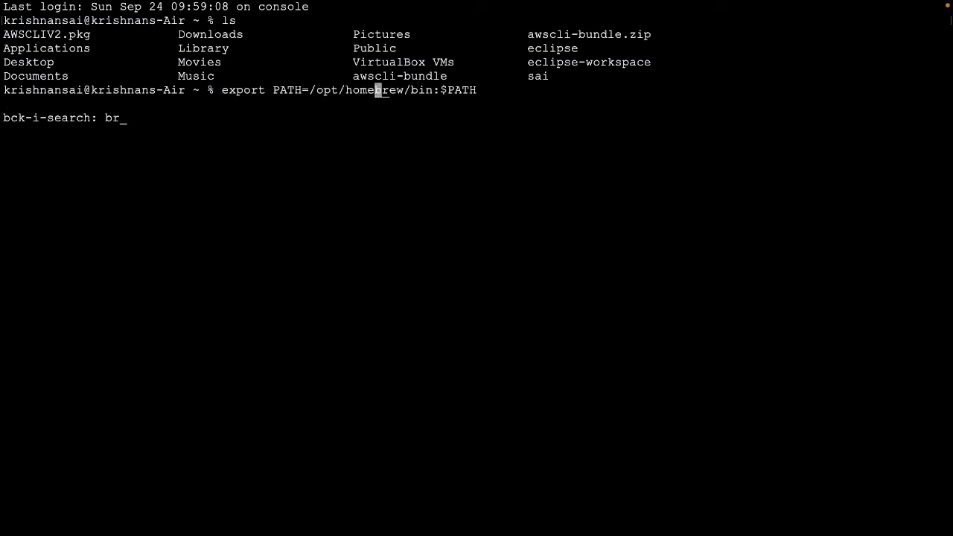
{"action": "key", "text": "Return"}
Step: Run brew update and take Terminal out of full screen
{"action": "type", "text": "bre"}
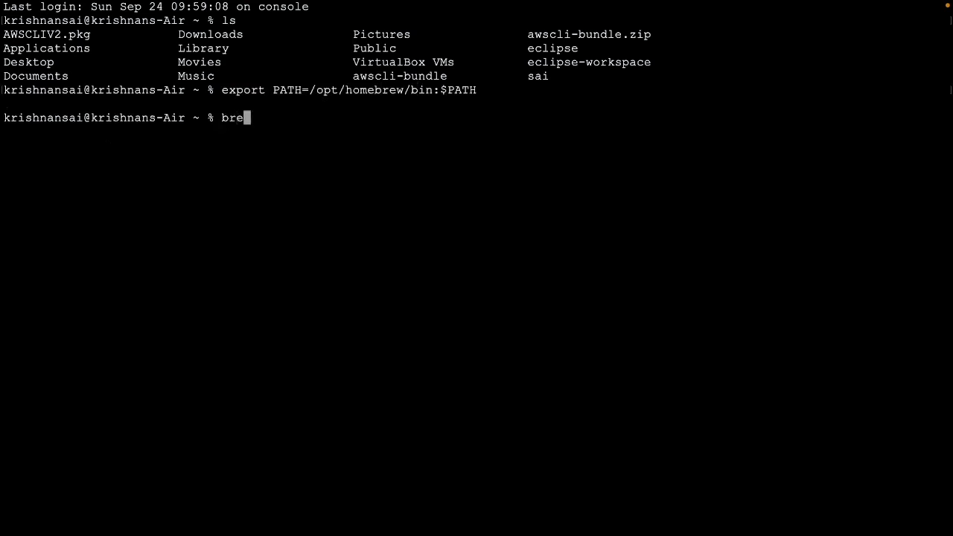
{"action": "type", "text": "w update"}
{"action": "key", "text": "Return"}
{"action": "mouse_move", "coordinate": [132, 2]}
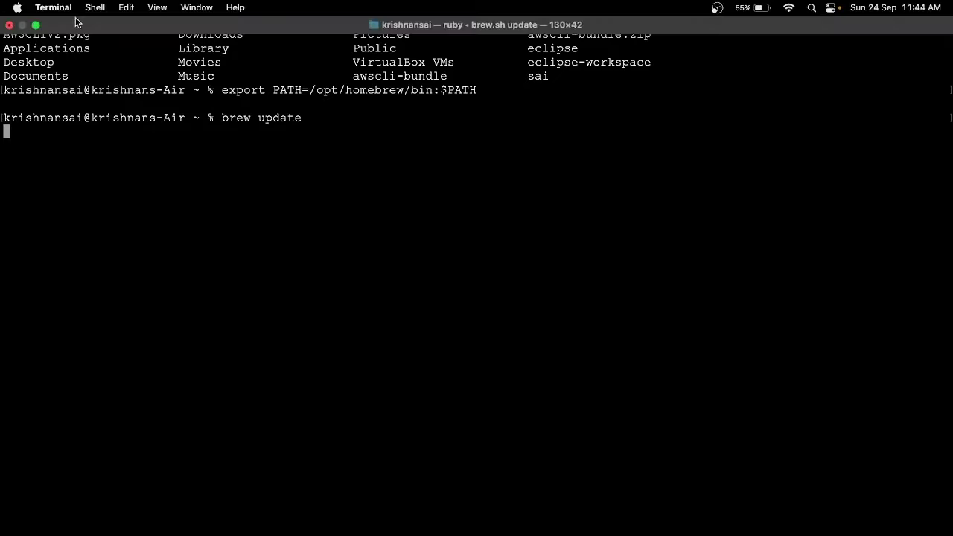
{"action": "left_click", "coordinate": [34, 26]}
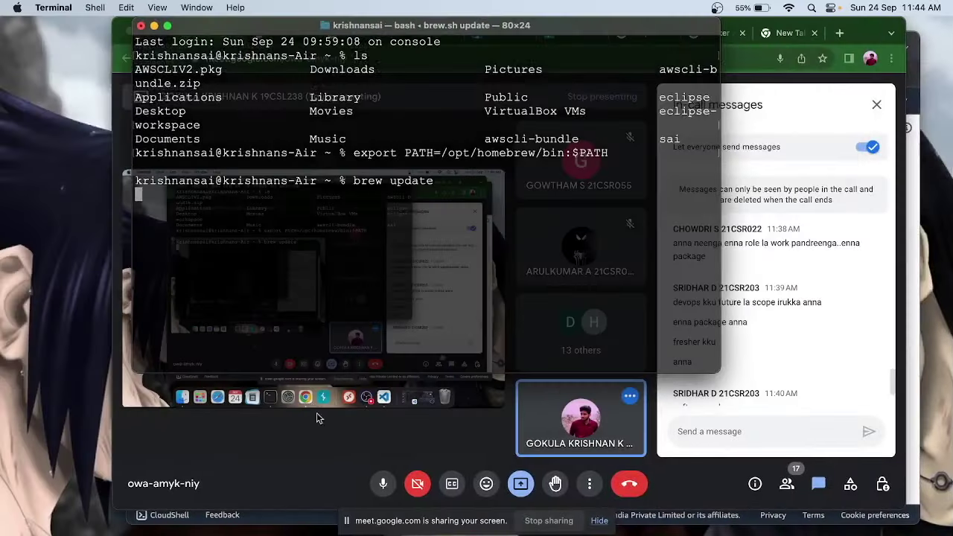
Step: Launch UTM from Launchpad and start the kaliLinux virtual machine
{"action": "left_click", "coordinate": [191, 530]}
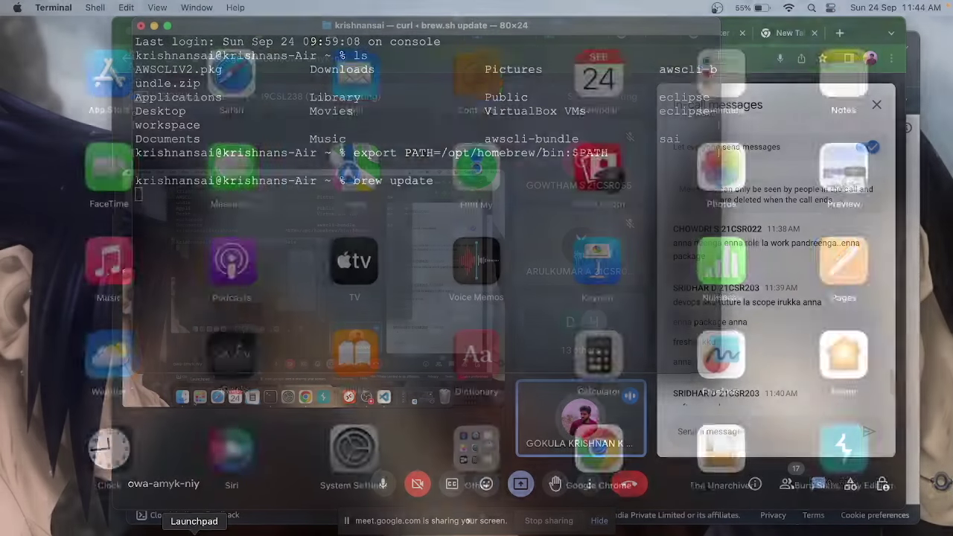
{"action": "scroll", "coordinate": [501, 343], "scroll_direction": "right", "scroll_amount": 3}
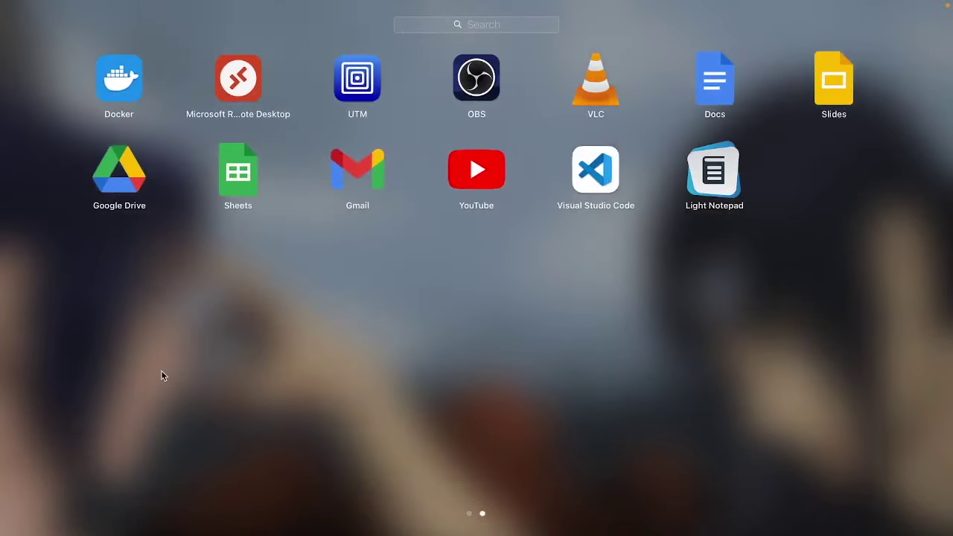
{"action": "left_click", "coordinate": [378, 96]}
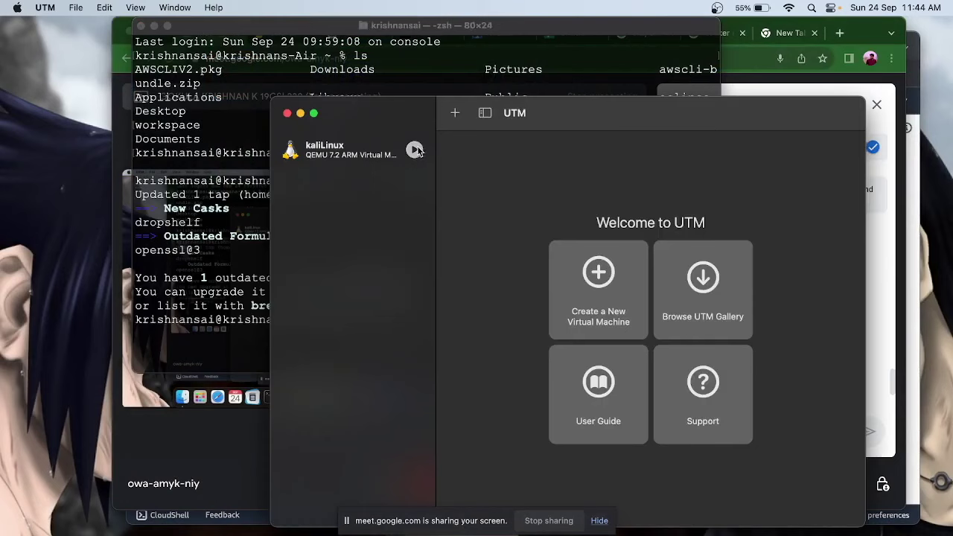
{"action": "left_click", "coordinate": [415, 150]}
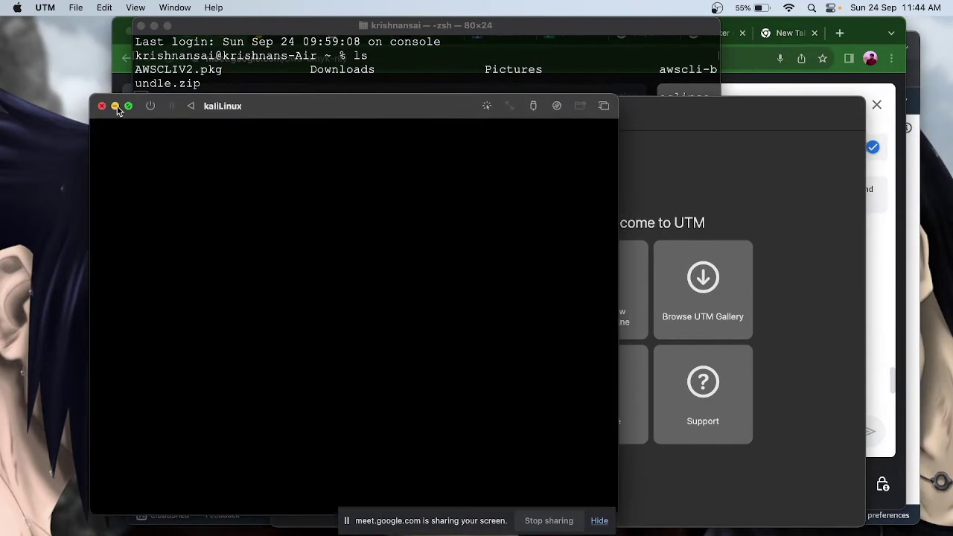
{"action": "left_click", "coordinate": [116, 106]}
{"action": "left_click", "coordinate": [289, 111]}
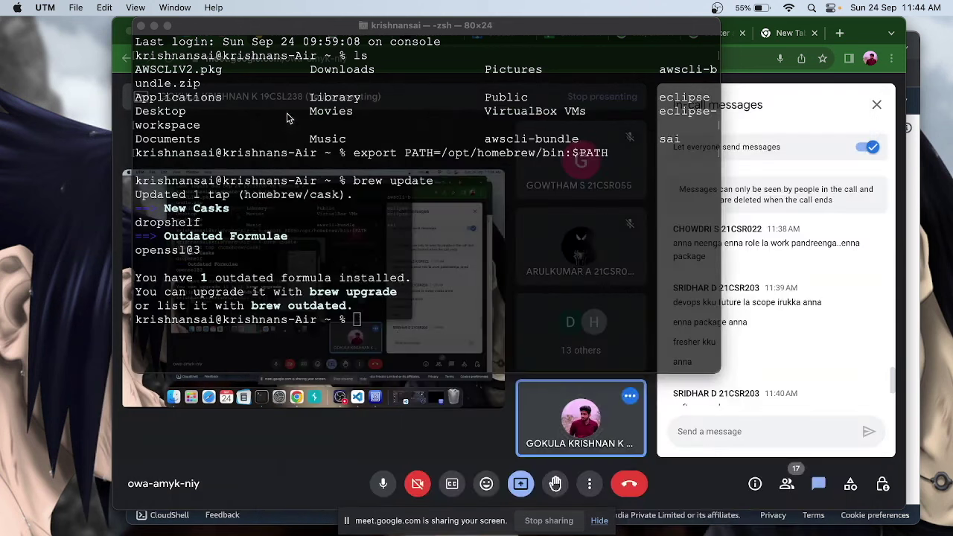
{"action": "left_click", "coordinate": [289, 118]}
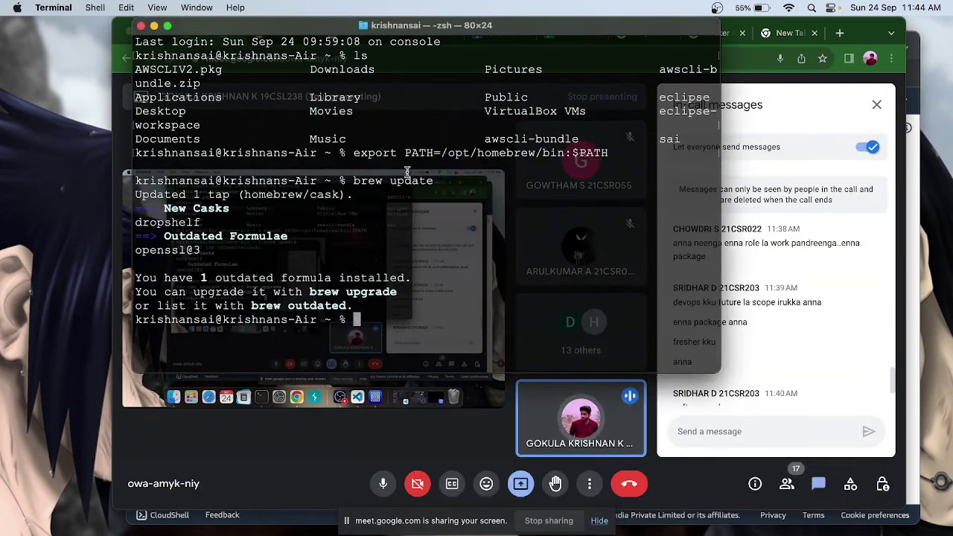
Step: Bring the kaliLinux VM window forward and restart the VM, confirming with OK
{"action": "left_click_drag", "start_coordinate": [352, 181], "coordinate": [438, 181]}
{"action": "left_click", "coordinate": [438, 181]}
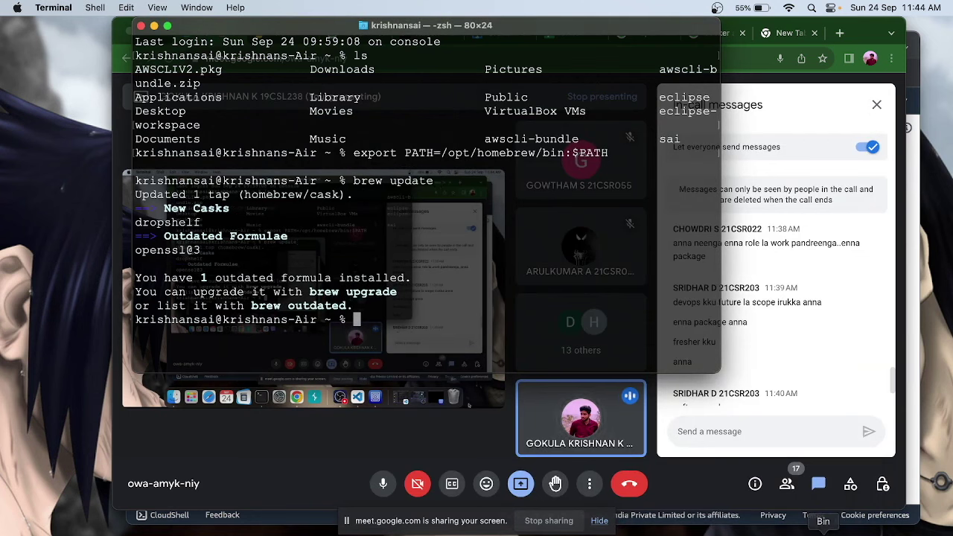
{"action": "key", "text": "super+Tab"}
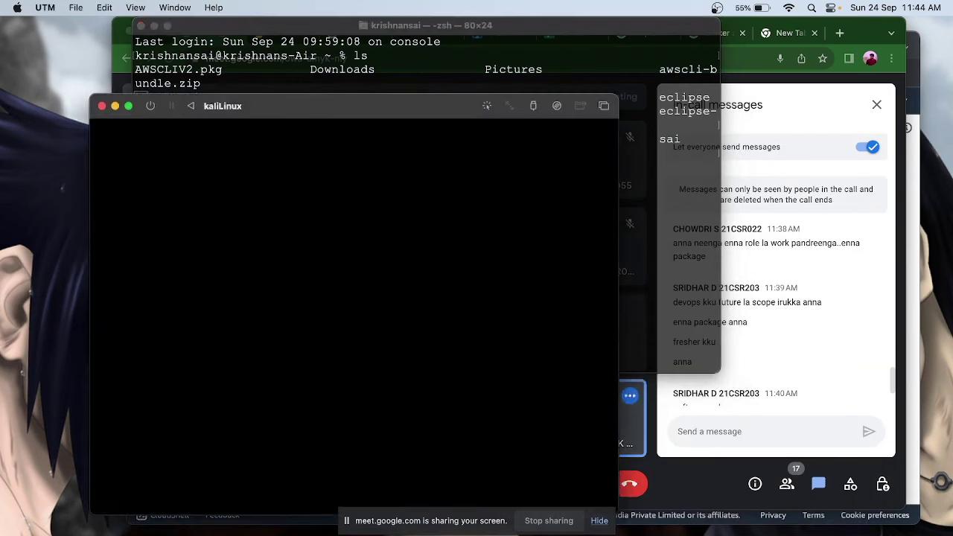
{"action": "left_click", "coordinate": [129, 107]}
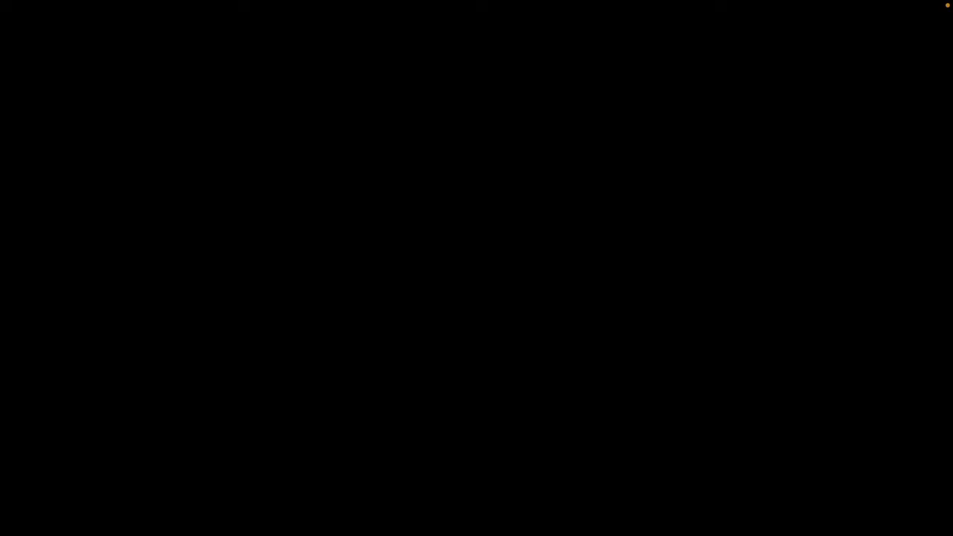
{"action": "mouse_move", "coordinate": [3, 4]}
{"action": "left_click", "coordinate": [38, 27]}
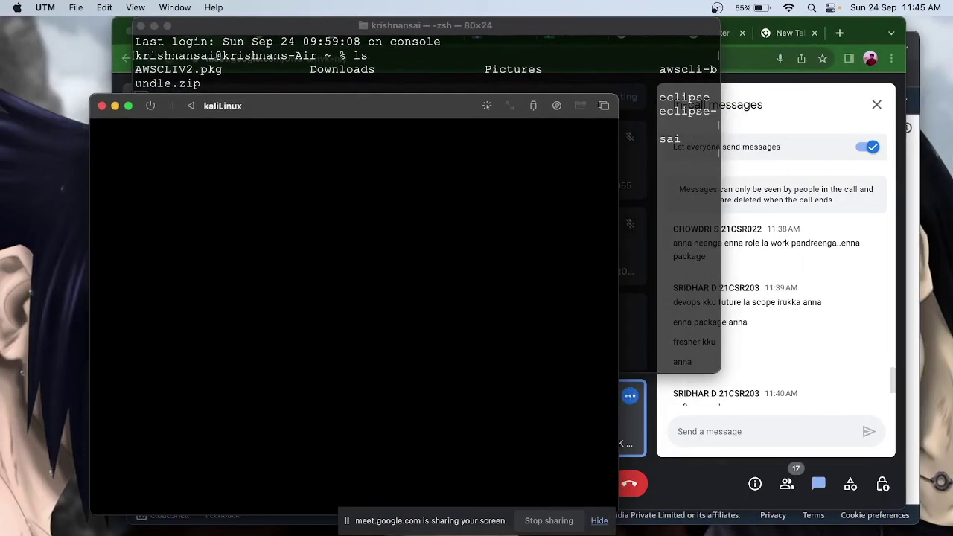
{"action": "left_click", "coordinate": [193, 109]}
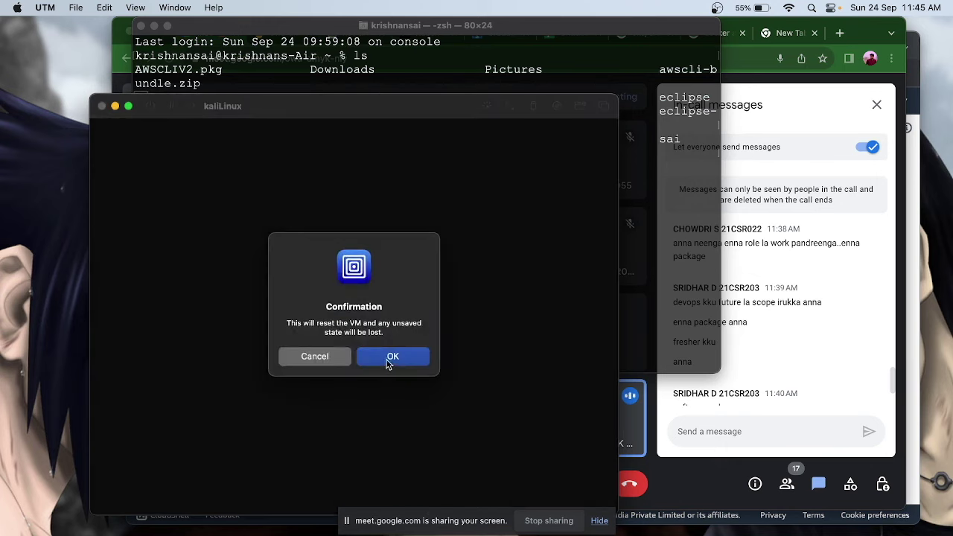
{"action": "left_click", "coordinate": [388, 361]}
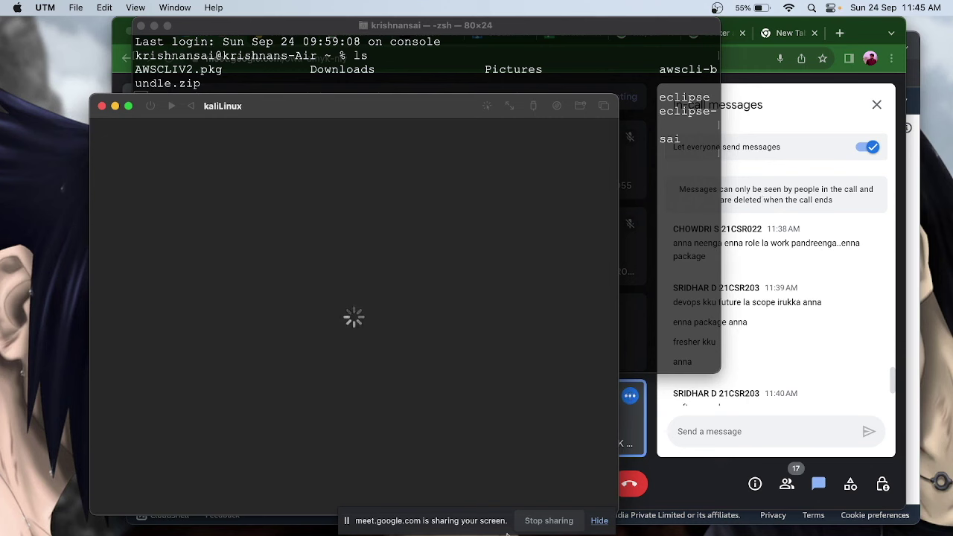
Step: Switch to the Untitled spreadsheet and start typing 'amazon linux' in cell A62
{"action": "left_click", "coordinate": [872, 202]}
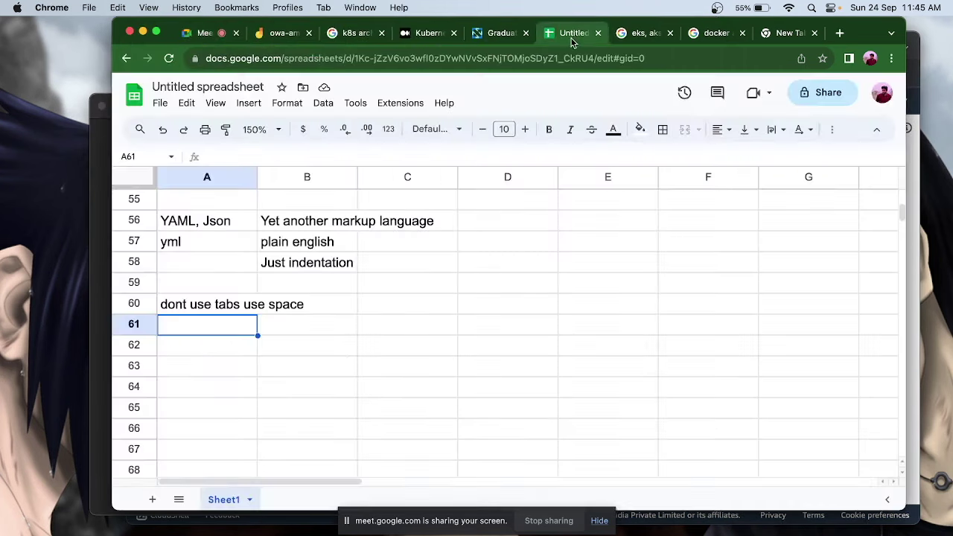
{"action": "left_click", "coordinate": [572, 35]}
{"action": "left_click", "coordinate": [238, 352]}
{"action": "type", "text": "amazon linux"}
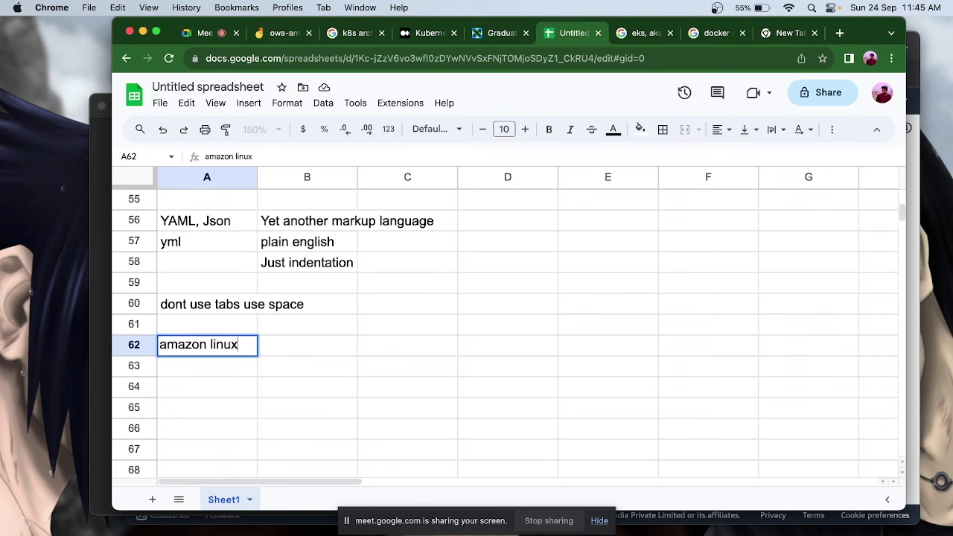
Step: Commit 'amazon linux' in A62, type 'cen' in B62, dismiss the RPC error, open UTM's library
{"action": "left_click", "coordinate": [331, 345]}
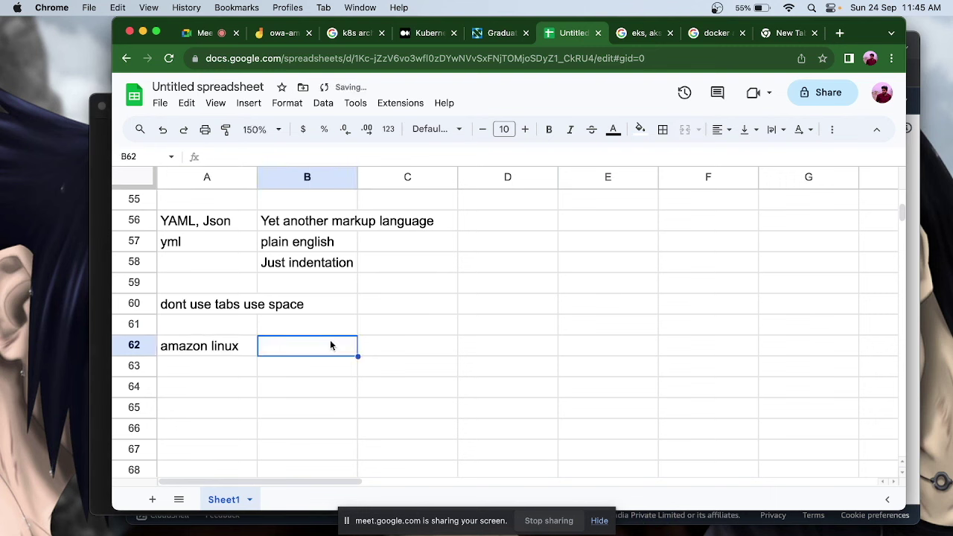
{"action": "type", "text": "cen"}
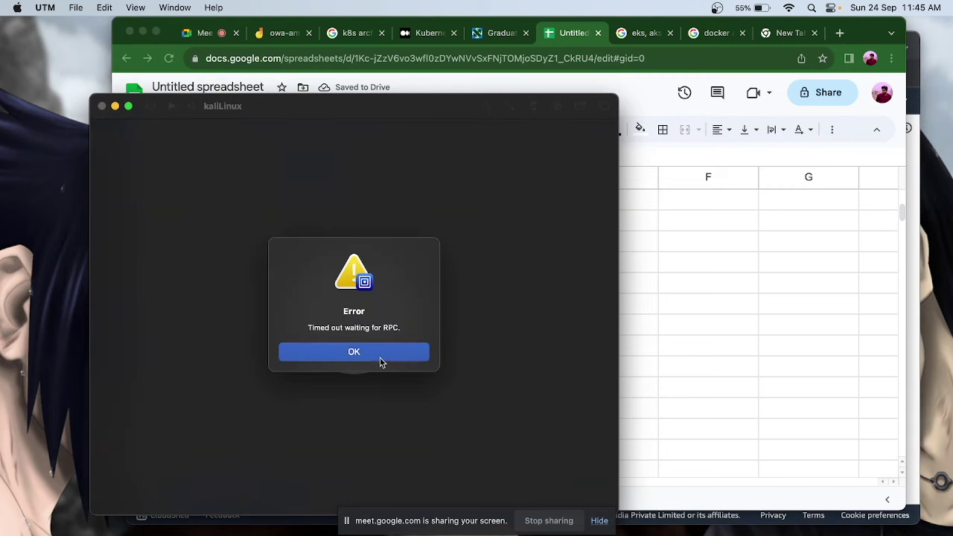
{"action": "left_click", "coordinate": [380, 361]}
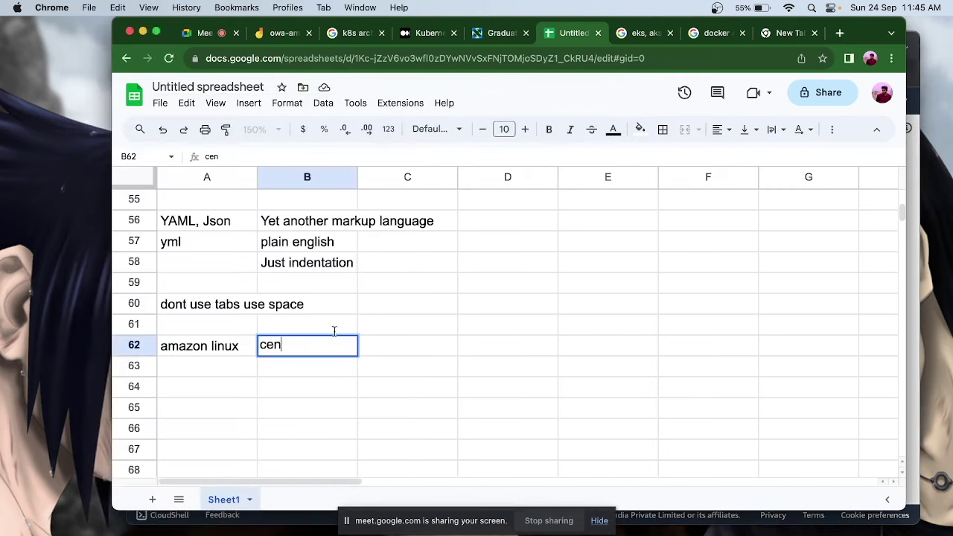
{"action": "left_click", "coordinate": [640, 526]}
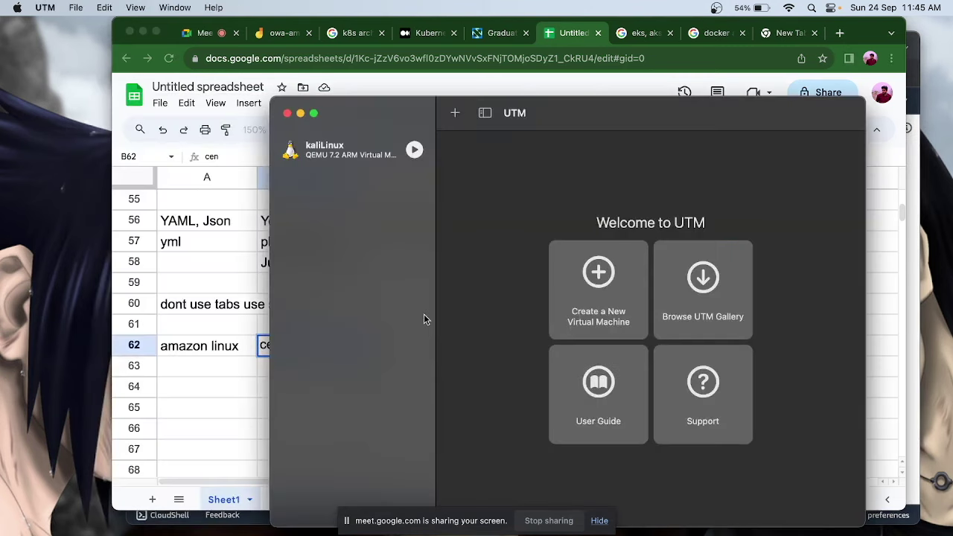
Step: Start kaliLinux, boot the default Kali GNU/Linux entry, and show it full screen
{"action": "left_click", "coordinate": [414, 150]}
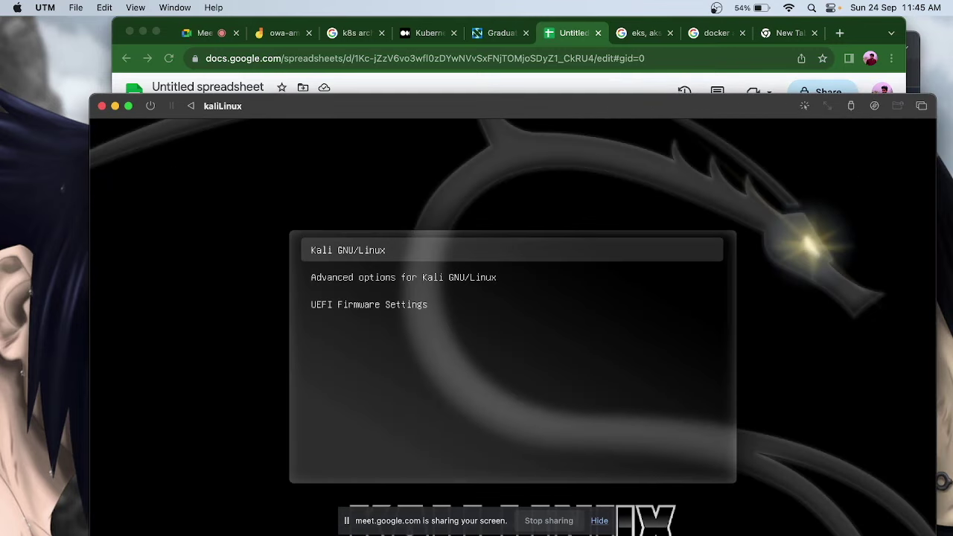
{"action": "key", "text": "Return"}
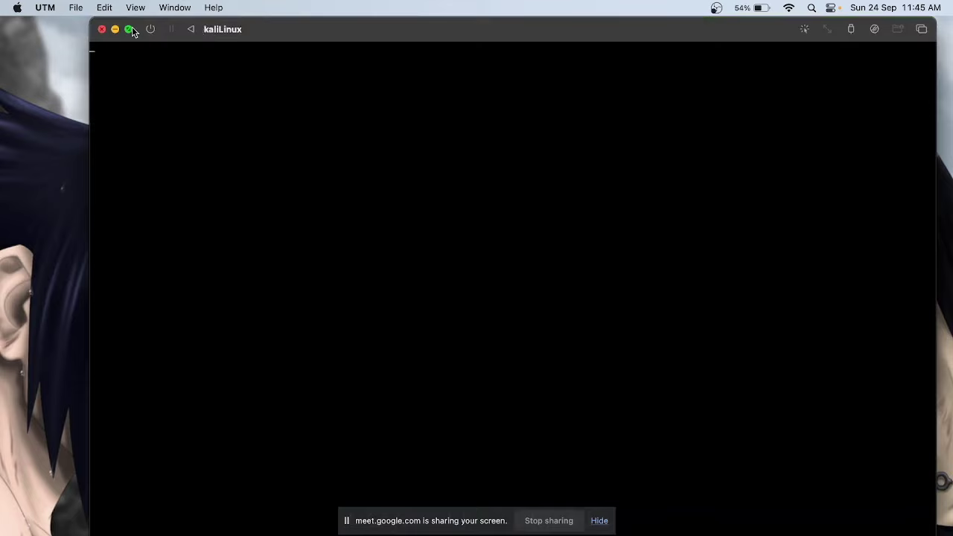
{"action": "left_click", "coordinate": [130, 30]}
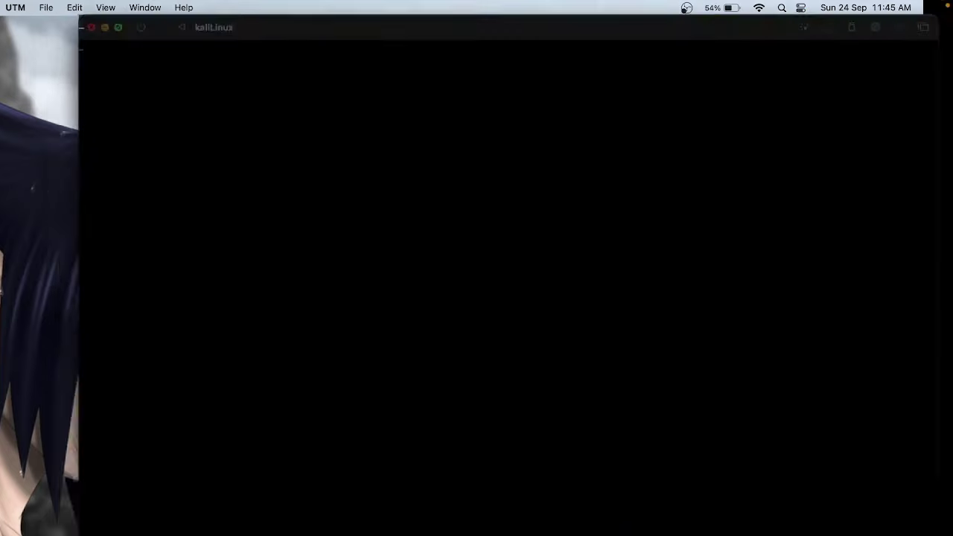
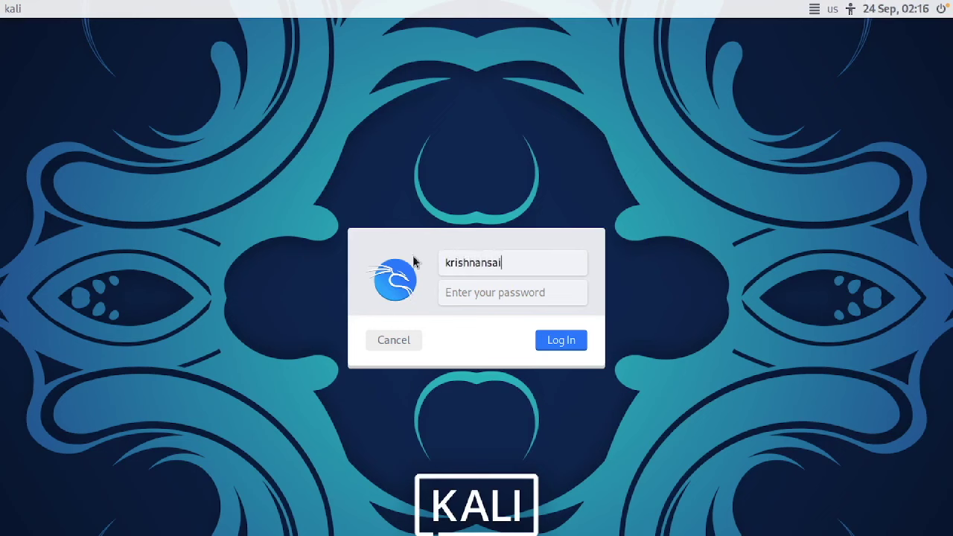
Step: Log in to Kali with the account username and password, then open a terminal
{"action": "key", "text": "Return"}
{"action": "key", "text": "Return"}
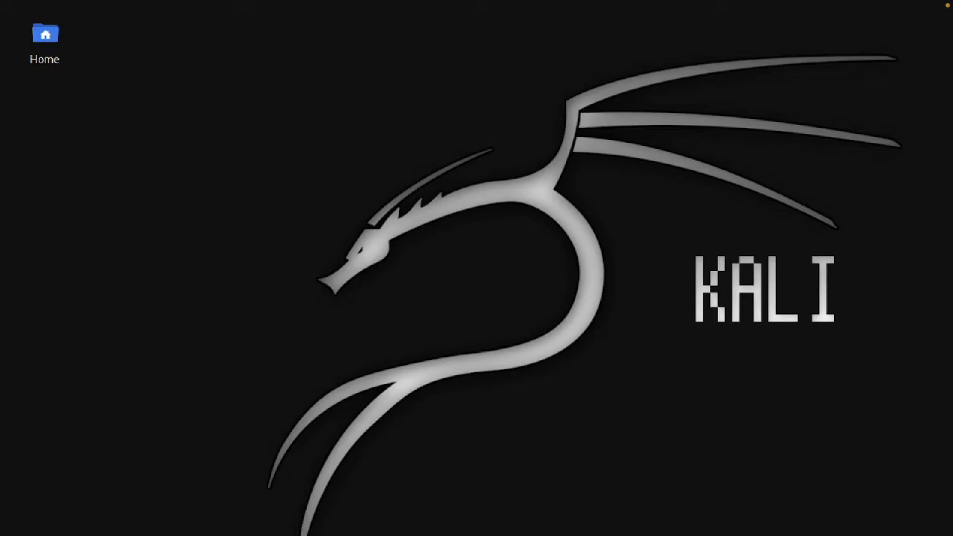
{"action": "key", "text": "ctrl+alt+t"}
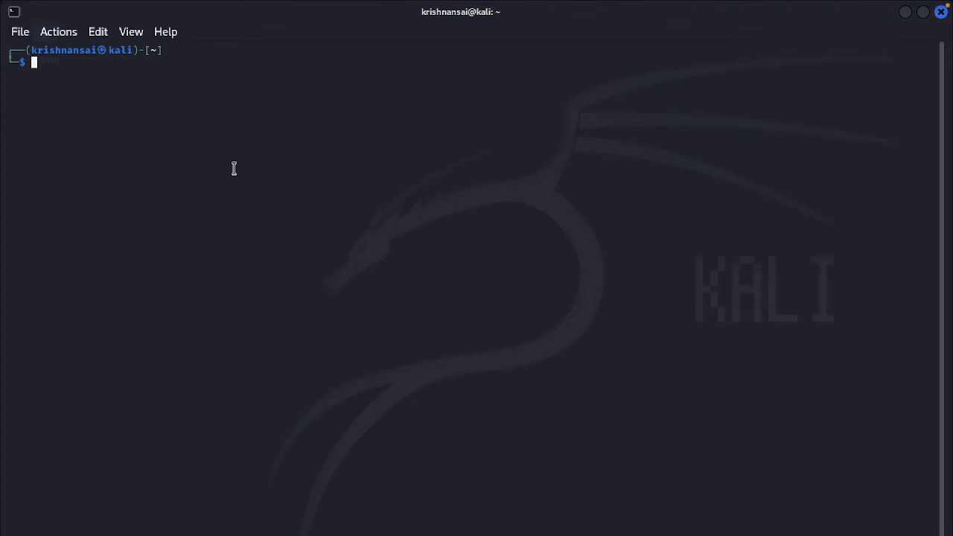
Step: Enlarge the terminal text and run sudo apt update
{"action": "key", "text": "ctrl+plus"}
{"action": "key", "text": "ctrl+plus"}
{"action": "key", "text": "ctrl+plus"}
{"action": "key", "text": "ctrl+plus"}
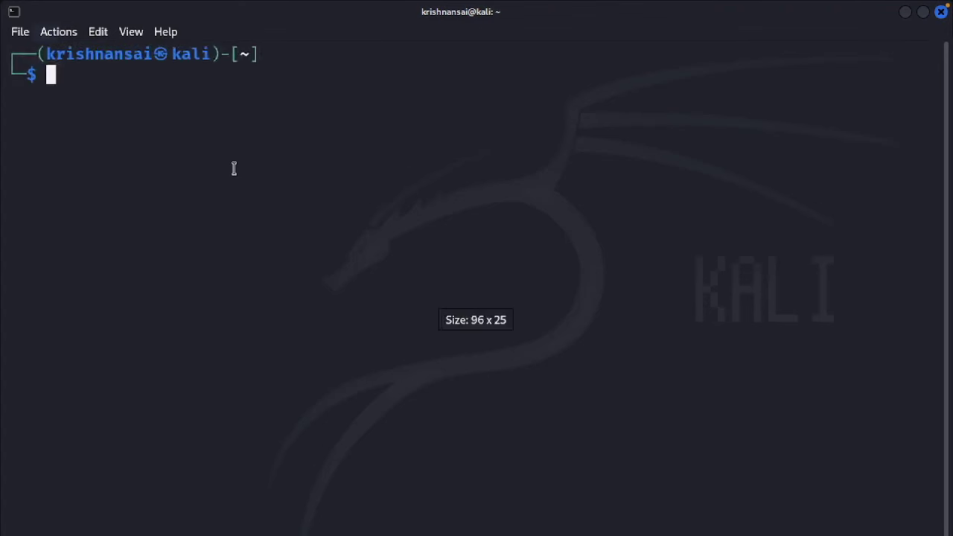
{"action": "type", "text": "="}
{"action": "key", "text": "BackSpace"}
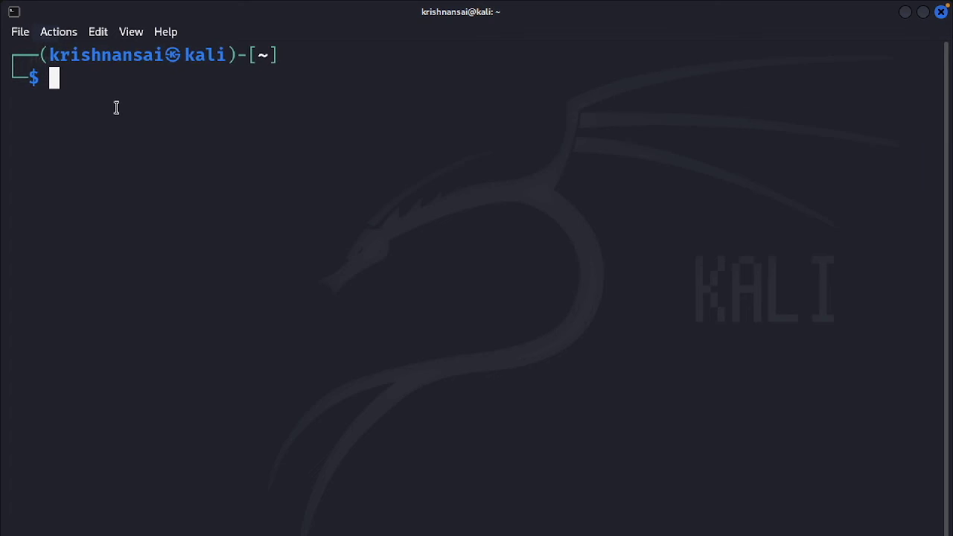
{"action": "type", "text": "apr"}
{"action": "key", "text": "BackSpace"}
{"action": "key", "text": "BackSpace"}
{"action": "key", "text": "BackSpace"}
{"action": "type", "text": "sudo "}
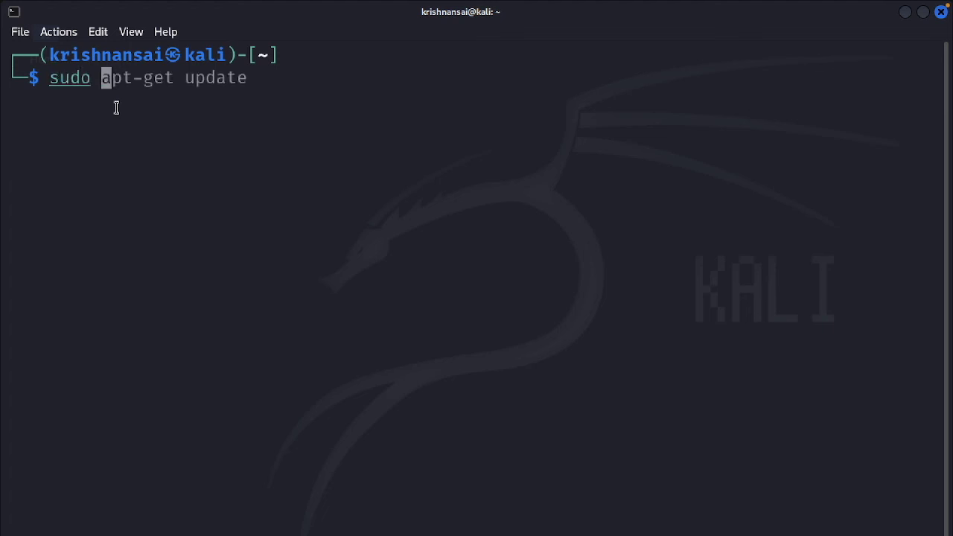
{"action": "type", "text": "apt "}
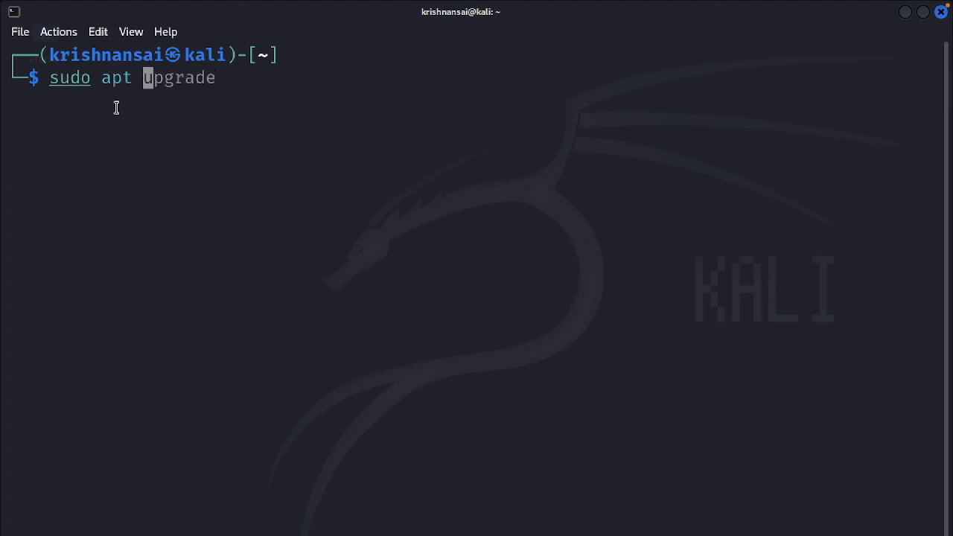
{"action": "type", "text": "update"}
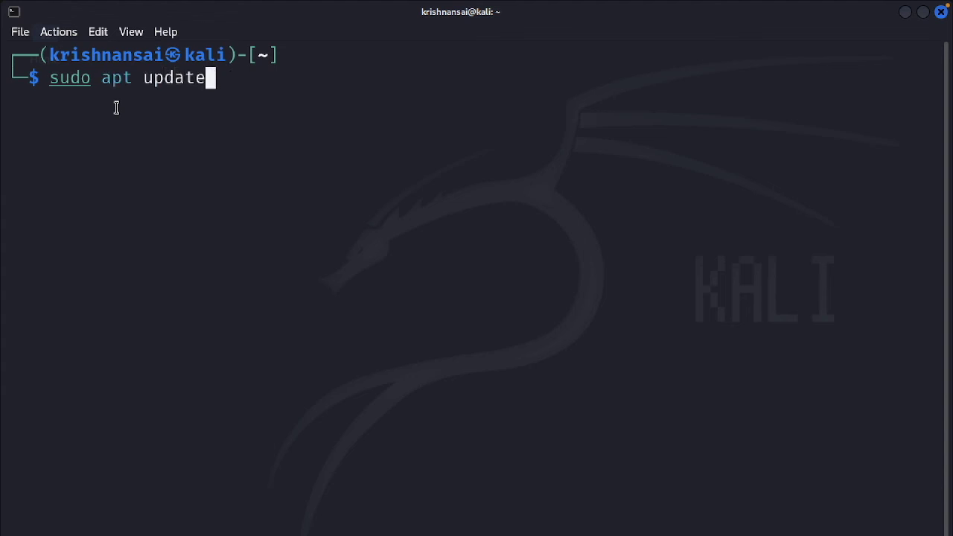
{"action": "key", "text": "Return"}
{"action": "key", "text": "Return"}
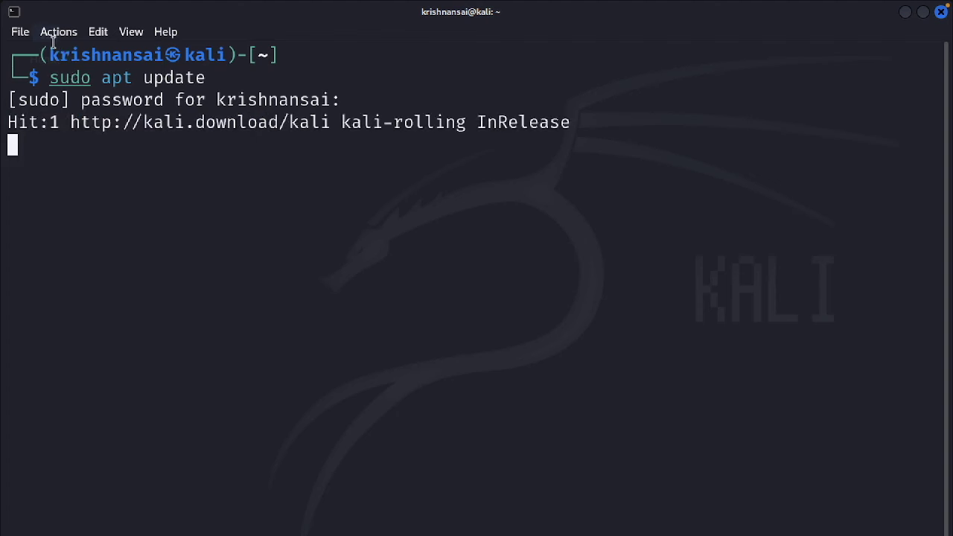
Step: Run sudo yum update and compare the yum and apt commands
{"action": "left_click_drag", "start_coordinate": [111, 78], "coordinate": [159, 77]}
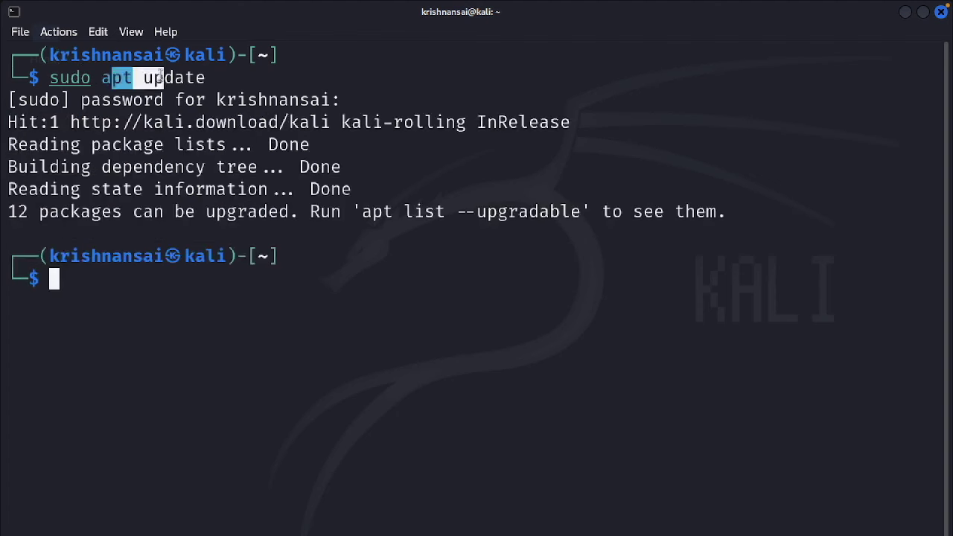
{"action": "left_click", "coordinate": [259, 283]}
{"action": "type", "text": "sudo"}
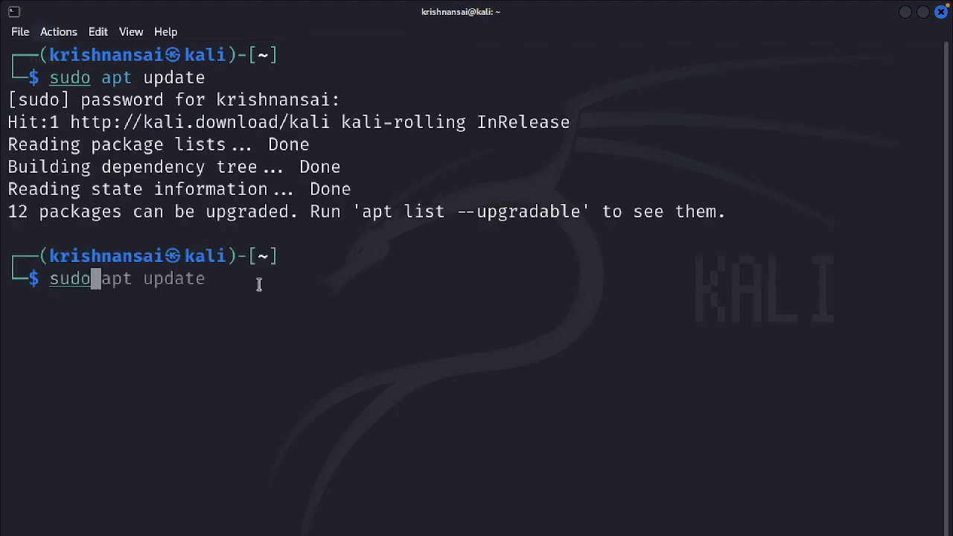
{"action": "type", "text": " yum "}
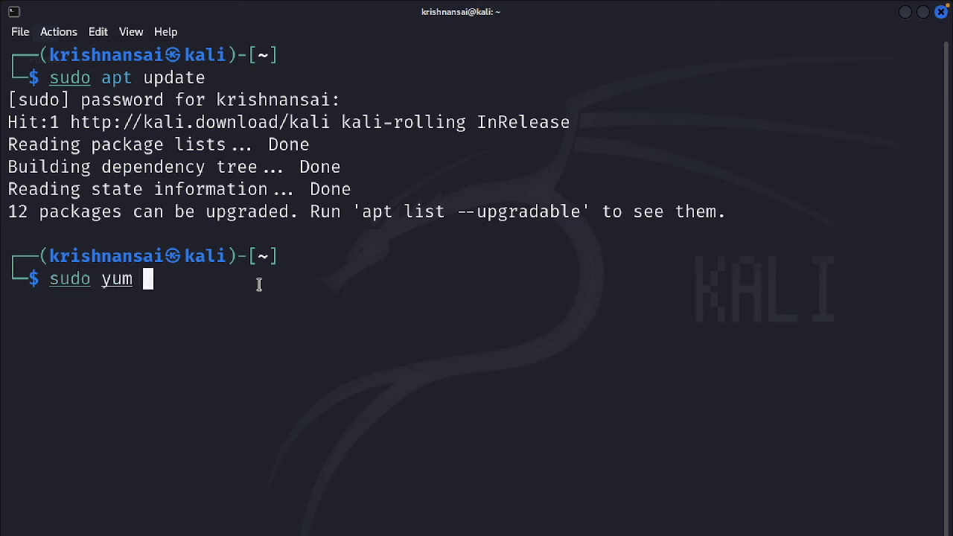
{"action": "type", "text": "upd"}
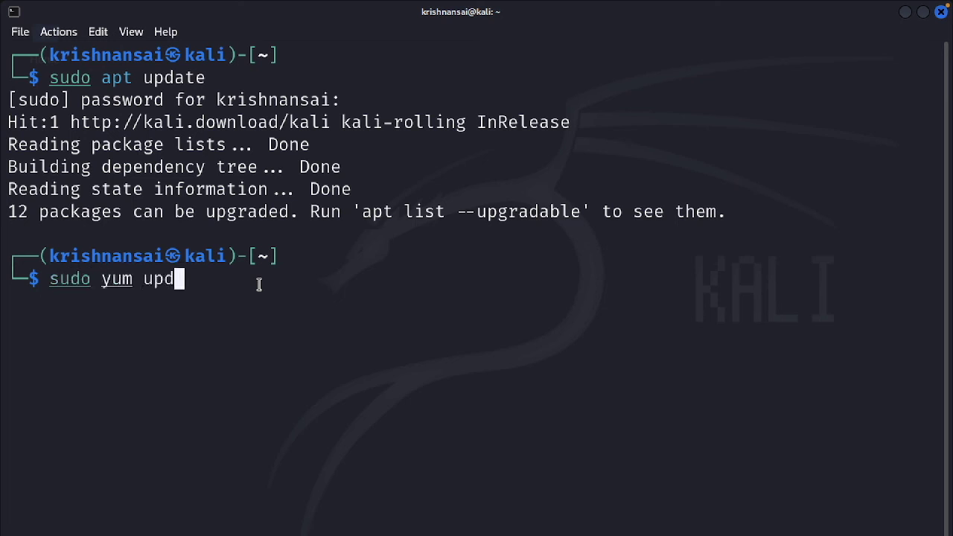
{"action": "type", "text": "ate"}
{"action": "key", "text": "Return"}
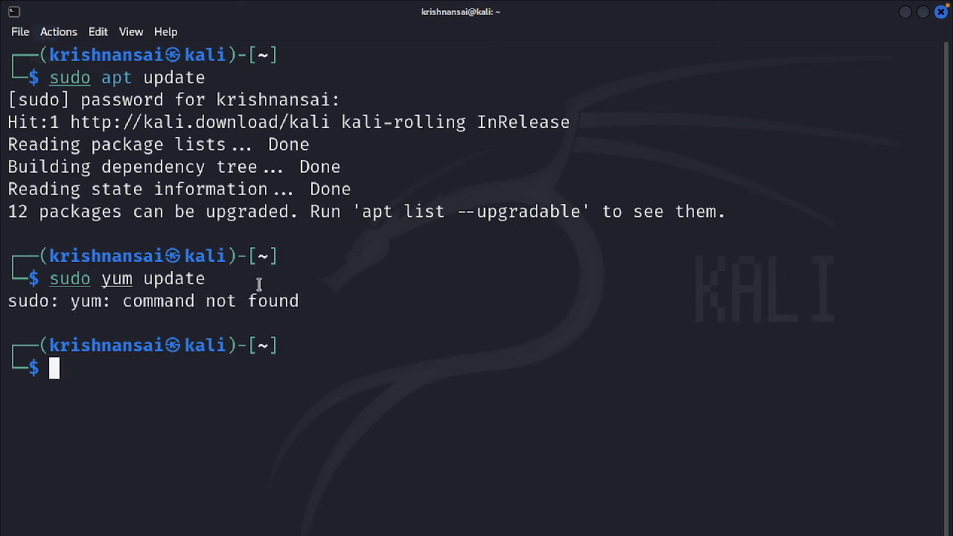
{"action": "triple_click", "coordinate": [118, 278]}
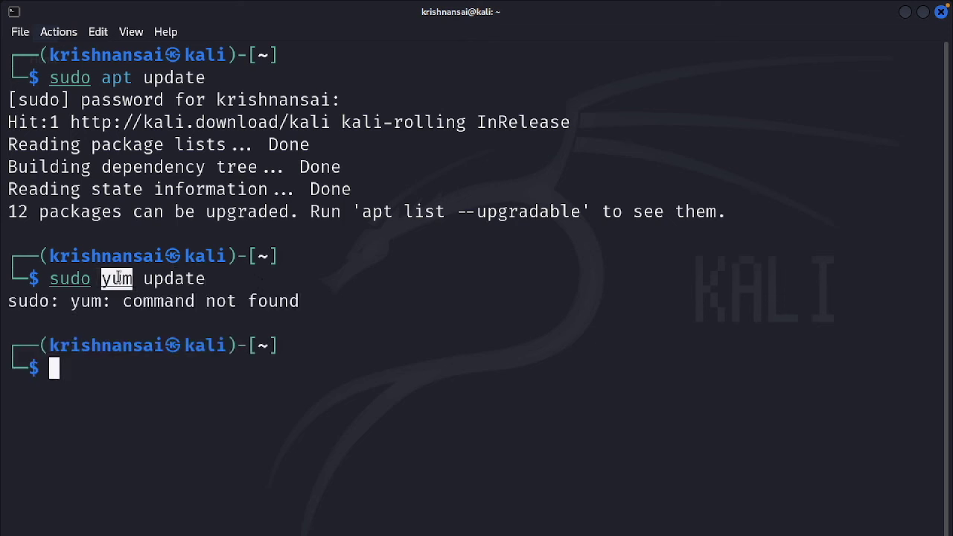
{"action": "left_click", "coordinate": [118, 277]}
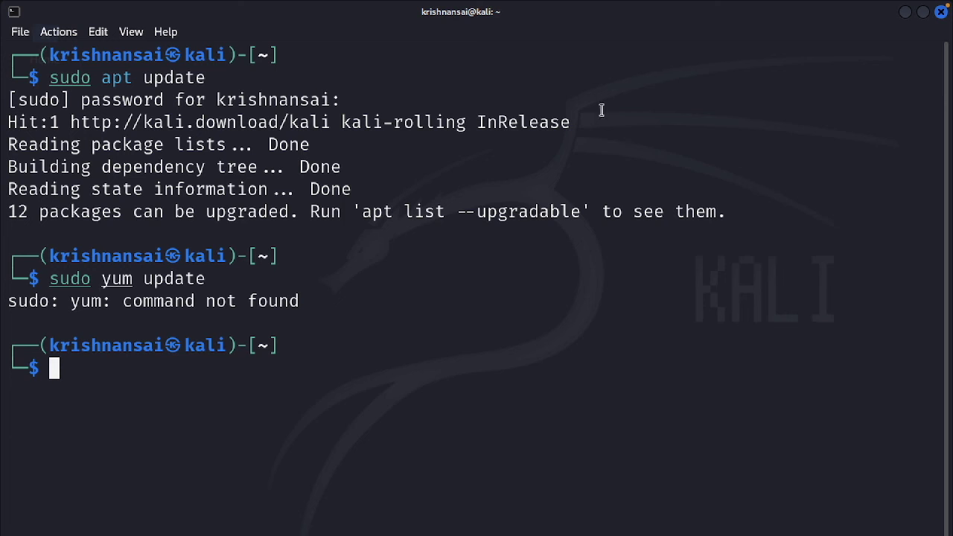
{"action": "left_click_drag", "start_coordinate": [99, 278], "coordinate": [136, 277]}
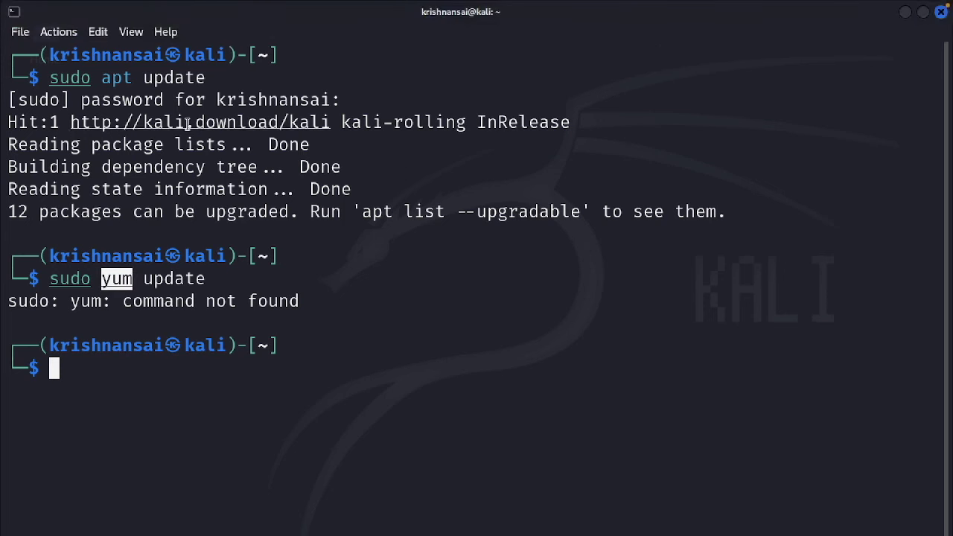
{"action": "left_click_drag", "start_coordinate": [102, 77], "coordinate": [134, 77]}
{"action": "left_click_drag", "start_coordinate": [100, 278], "coordinate": [135, 278]}
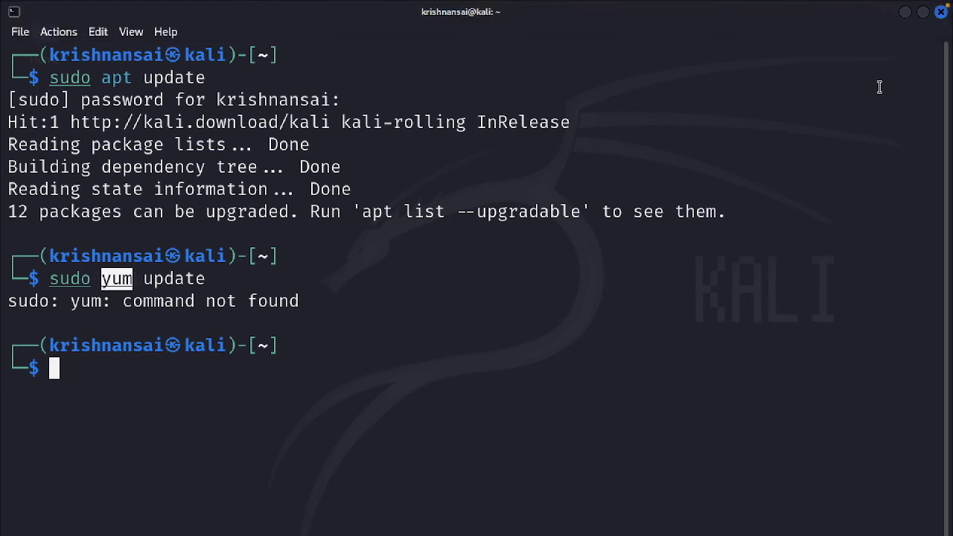
Step: Close the terminal, shut down Kali from the power options, and close the VM window
{"action": "left_click", "coordinate": [941, 12]}
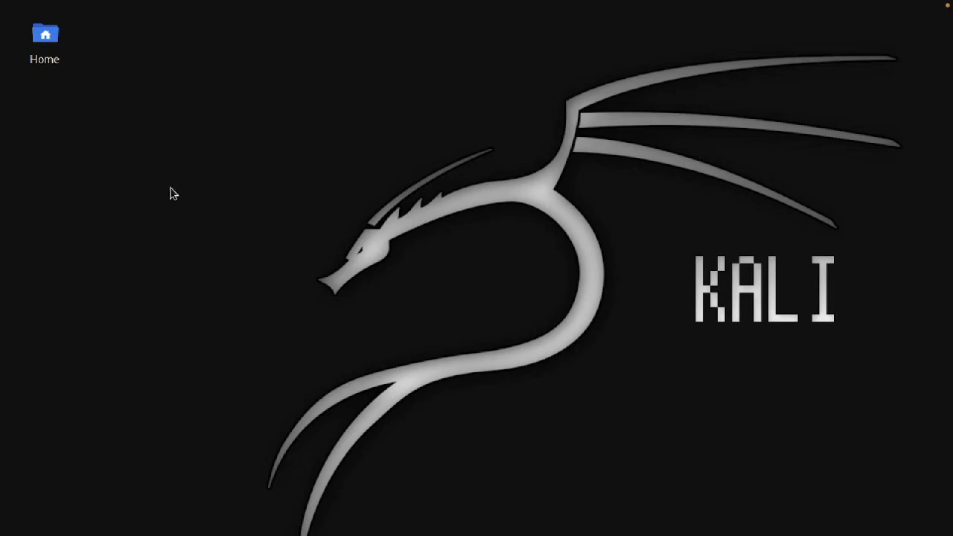
{"action": "mouse_move", "coordinate": [90, 4]}
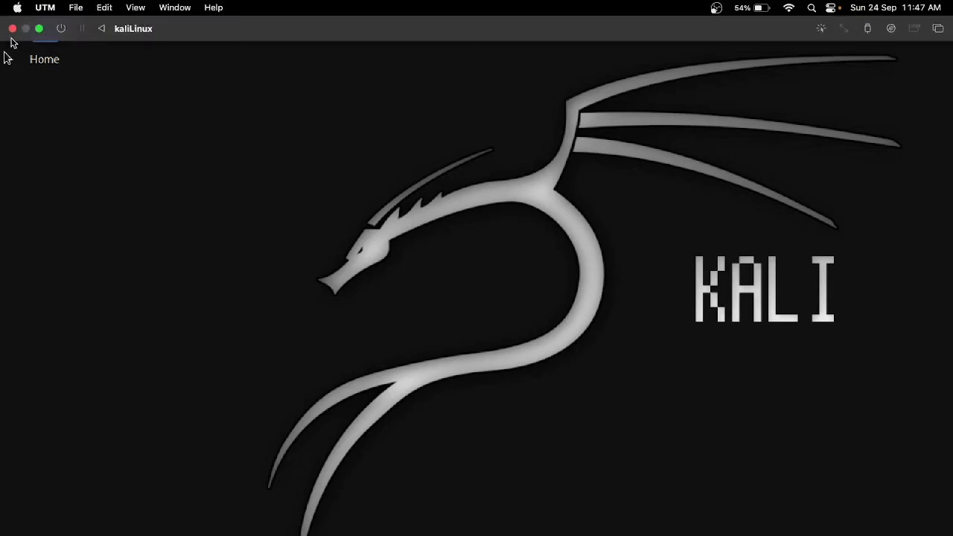
{"action": "left_click", "coordinate": [12, 29]}
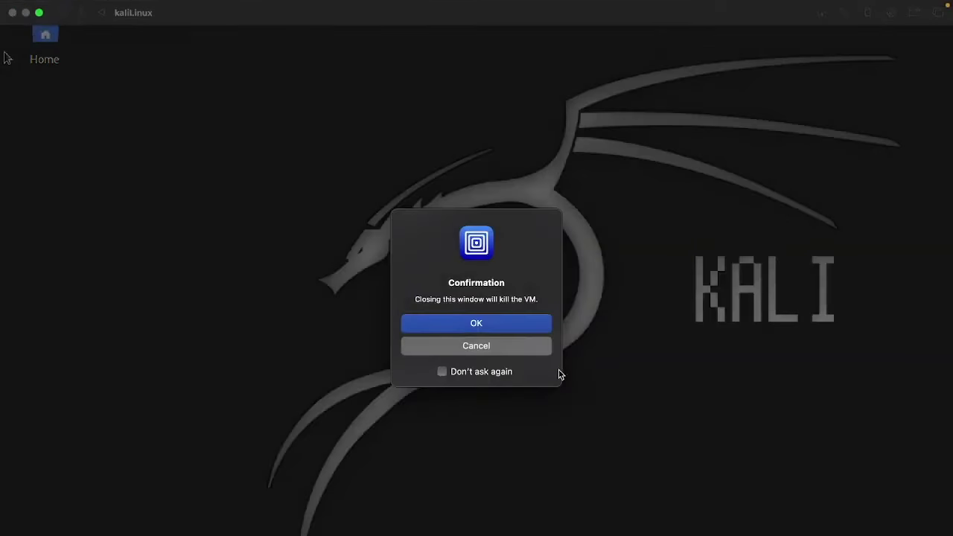
{"action": "left_click", "coordinate": [492, 348]}
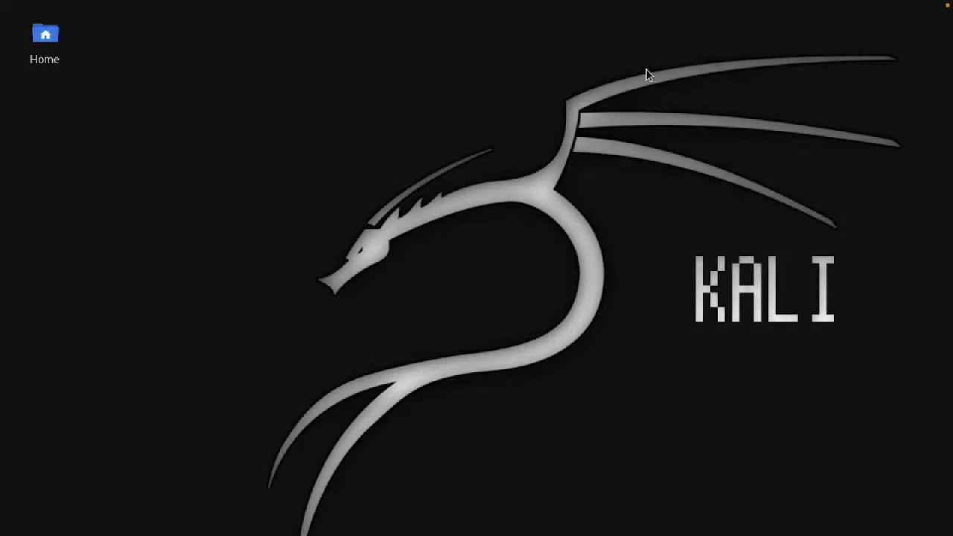
{"action": "key", "text": "ctrl+alt+Delete"}
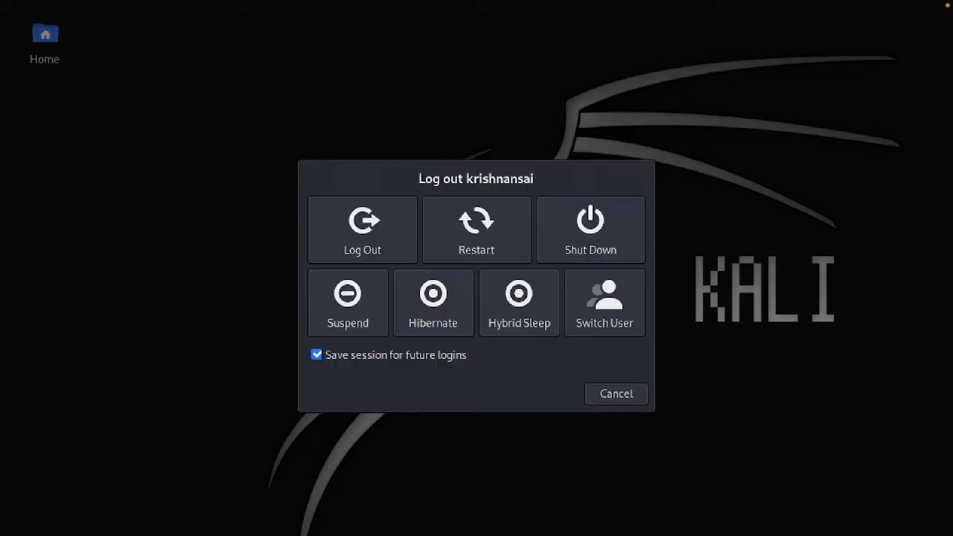
{"action": "left_click", "coordinate": [598, 244]}
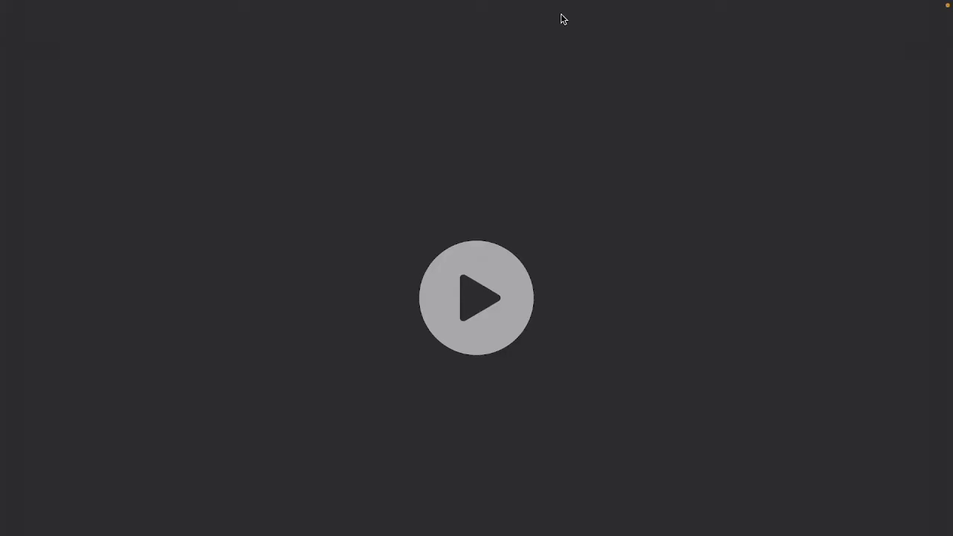
{"action": "mouse_move", "coordinate": [559, 4]}
{"action": "left_click", "coordinate": [13, 28]}
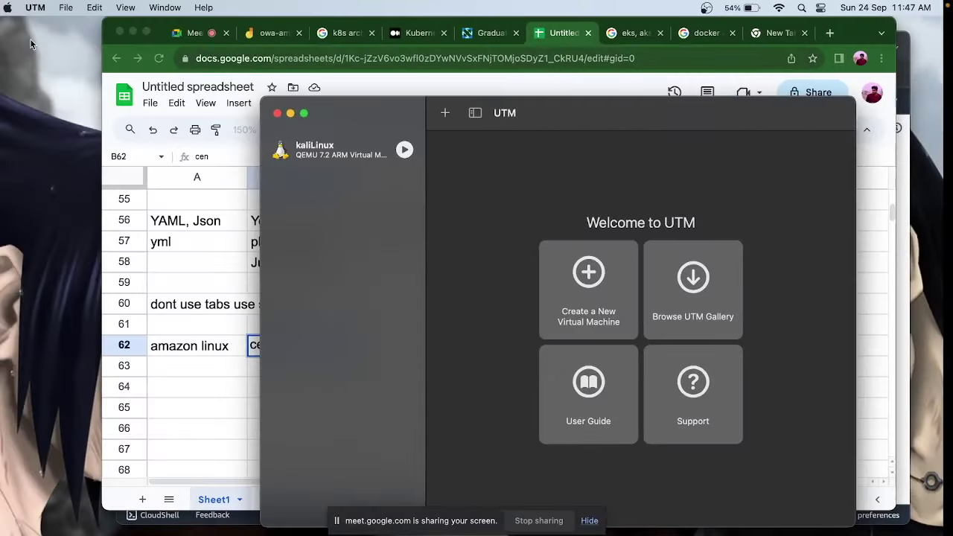
Step: Close UTM's library, read the Meet in-call messages, then return to the Untitled spreadsheet
{"action": "left_click", "coordinate": [287, 113]}
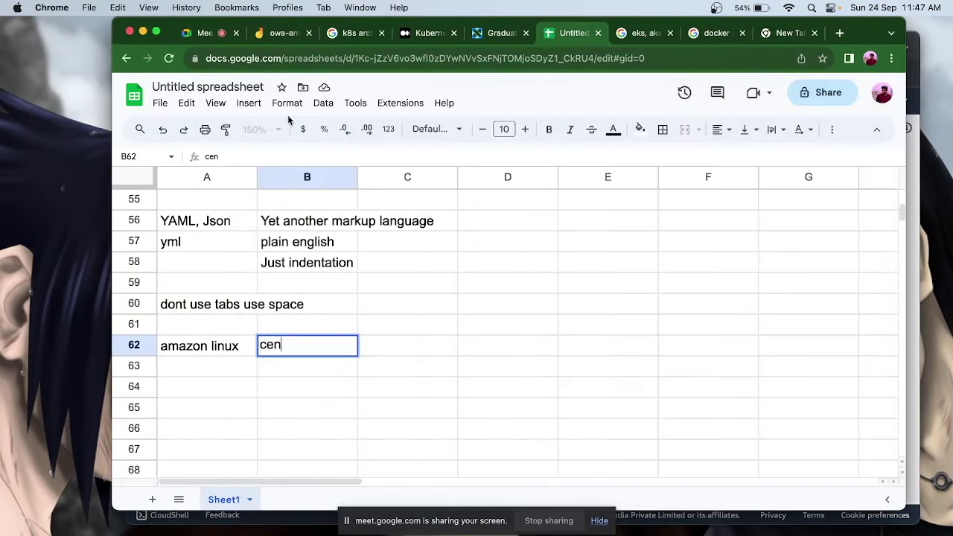
{"action": "left_click", "coordinate": [204, 32]}
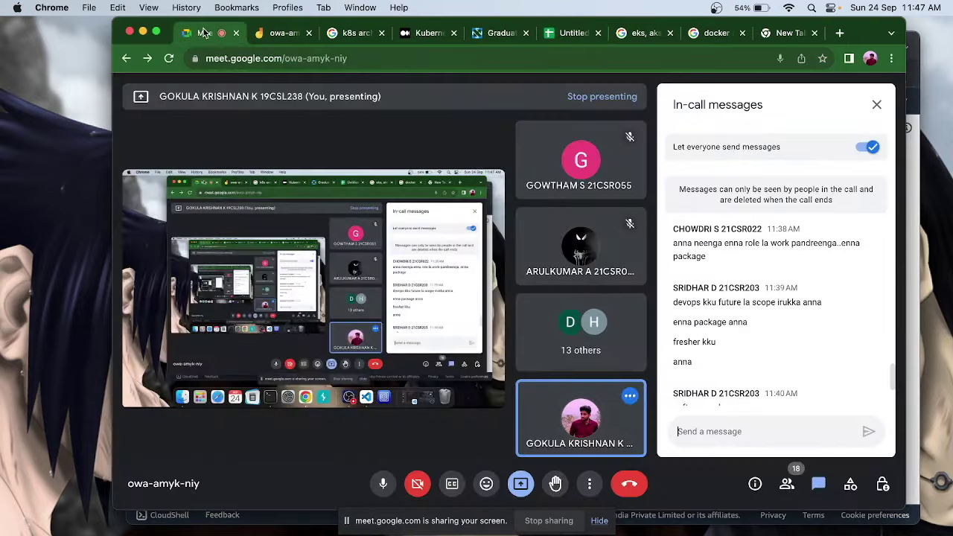
{"action": "scroll", "coordinate": [896, 345], "scroll_direction": "down", "scroll_amount": 3}
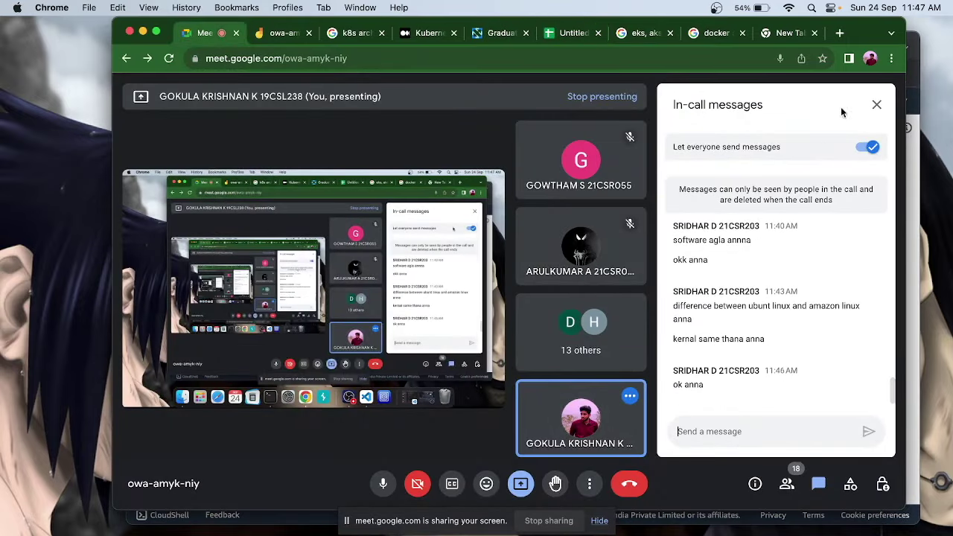
{"action": "triple_click", "coordinate": [707, 339]}
{"action": "left_click", "coordinate": [763, 350]}
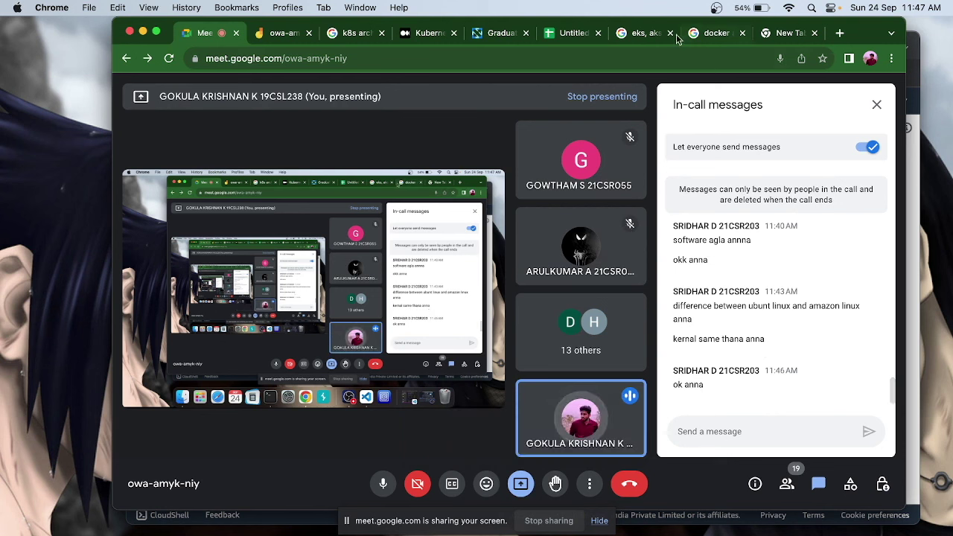
{"action": "left_click", "coordinate": [642, 33]}
{"action": "left_click", "coordinate": [580, 38]}
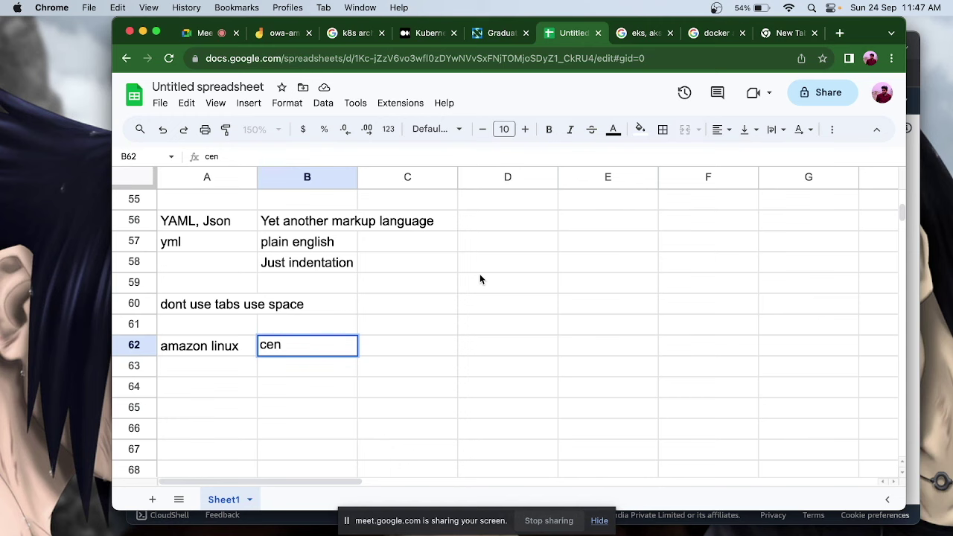
Step: Put the browser in full screen and bring up the AWS Add node group window
{"action": "double_click", "coordinate": [156, 32]}
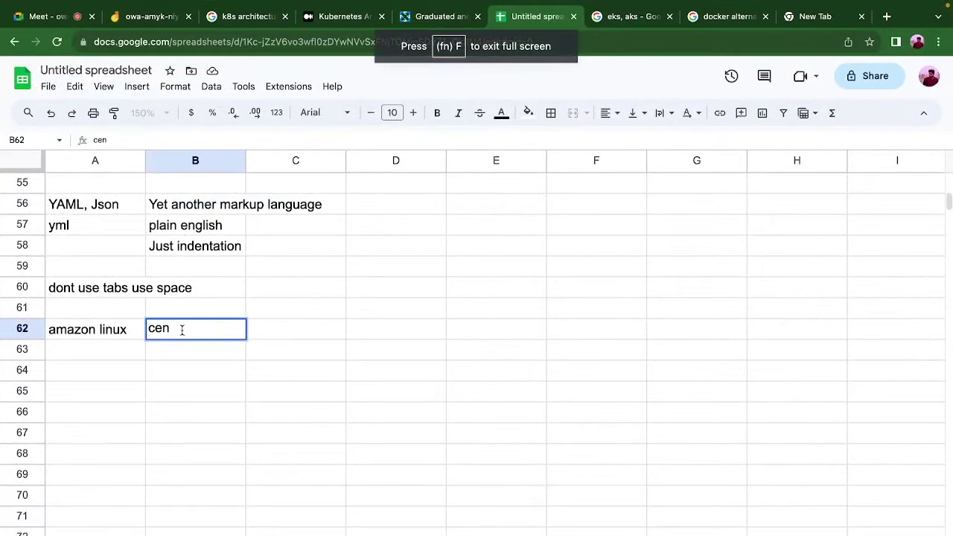
{"action": "mouse_move", "coordinate": [564, 531]}
{"action": "left_click", "coordinate": [457, 530]}
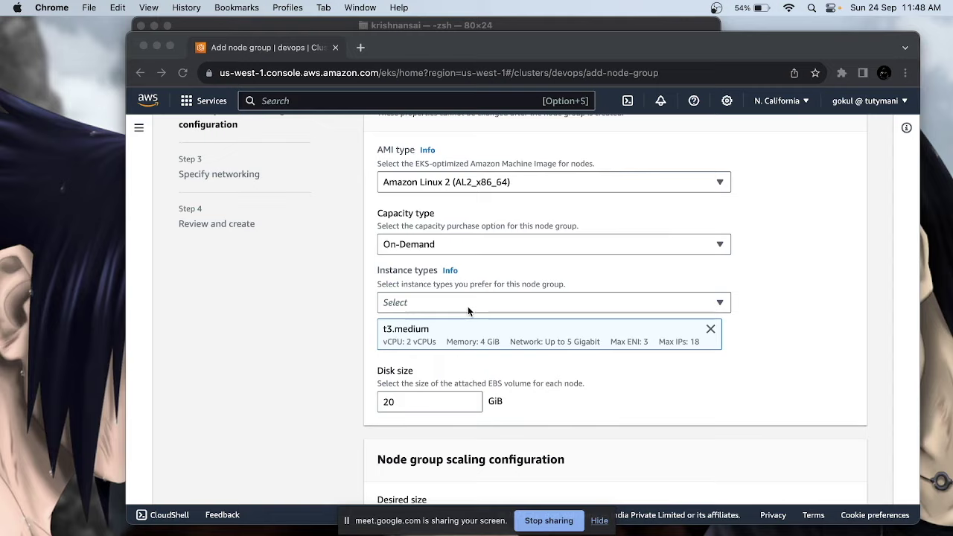
{"action": "scroll", "coordinate": [467, 306], "scroll_direction": "down", "scroll_amount": 4}
{"action": "scroll", "coordinate": [468, 306], "scroll_direction": "up", "scroll_amount": 2}
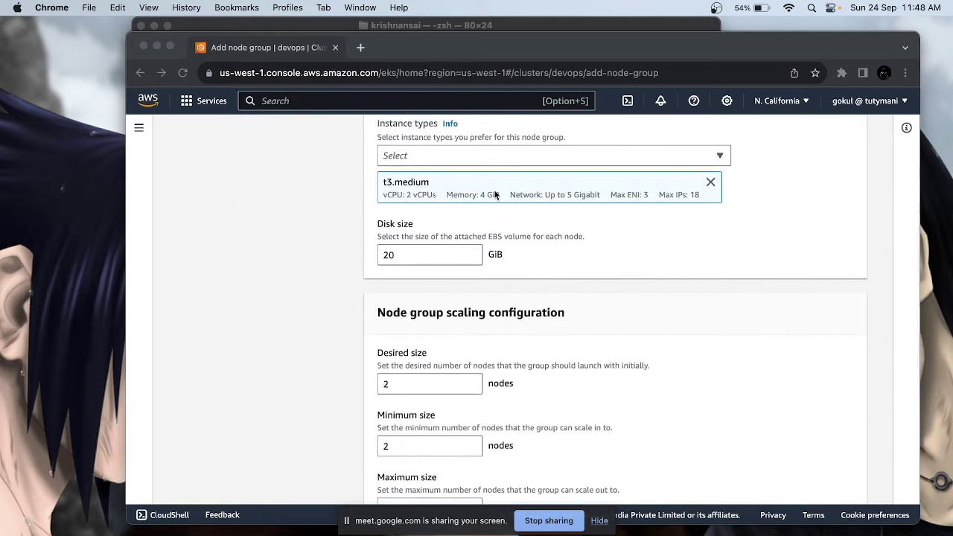
{"action": "scroll", "coordinate": [496, 194], "scroll_direction": "up", "scroll_amount": 1}
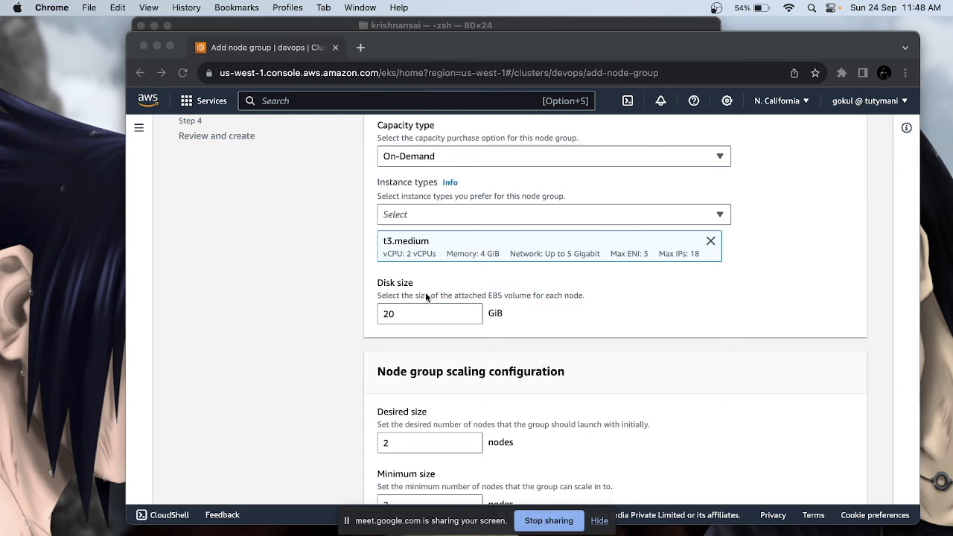
{"action": "scroll", "coordinate": [426, 298], "scroll_direction": "down", "scroll_amount": 1}
{"action": "scroll", "coordinate": [426, 298], "scroll_direction": "down", "scroll_amount": 5}
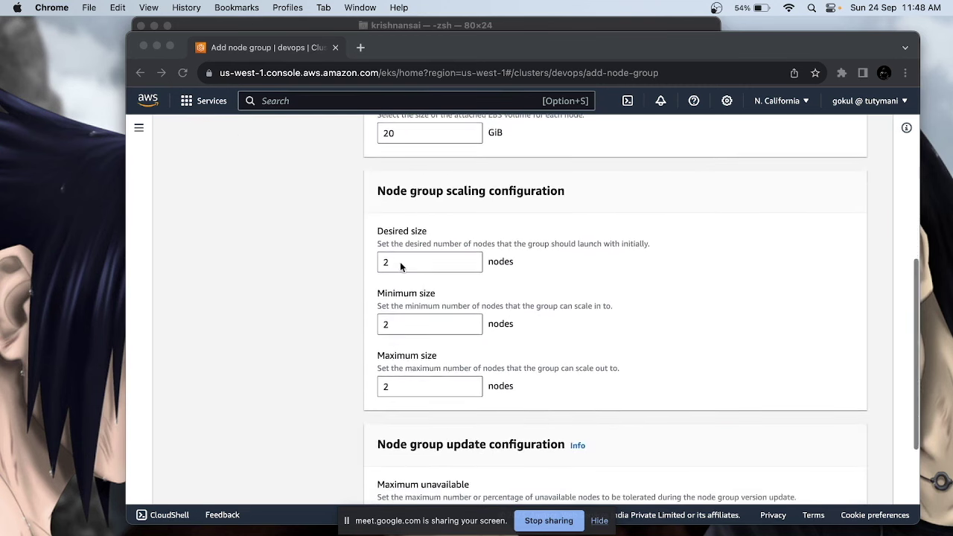
{"action": "left_click", "coordinate": [399, 262]}
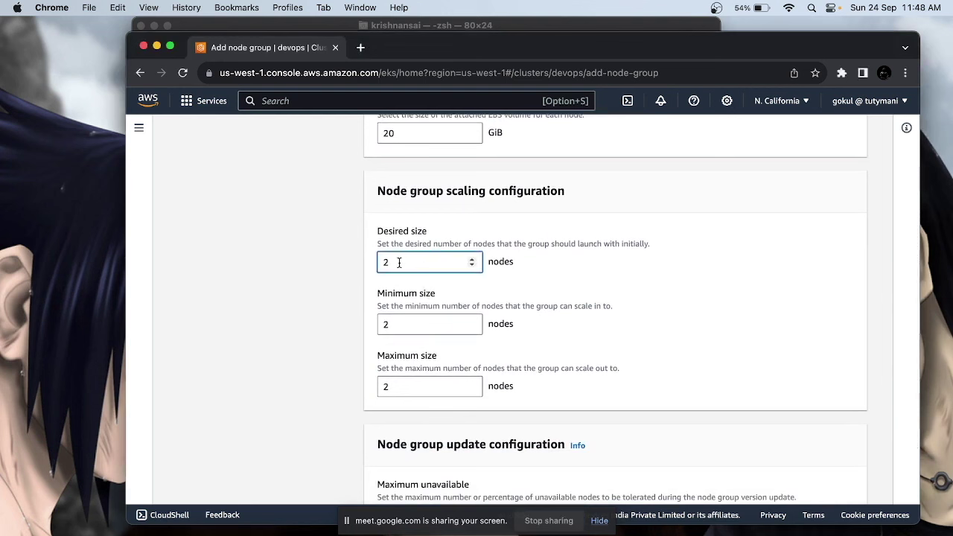
{"action": "left_click", "coordinate": [416, 322]}
{"action": "left_click", "coordinate": [411, 256]}
{"action": "left_click", "coordinate": [417, 324]}
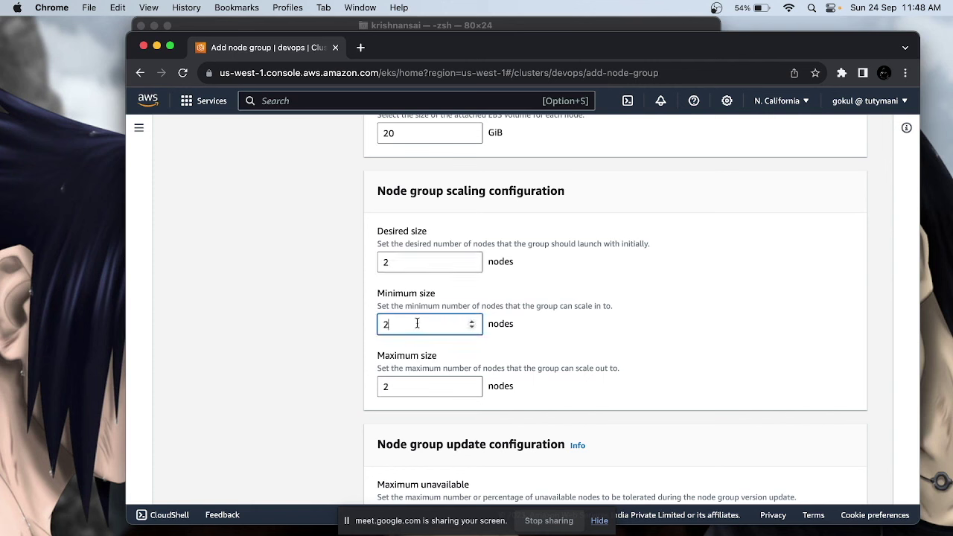
{"action": "key", "text": "BackSpace"}
{"action": "left_click", "coordinate": [415, 385]}
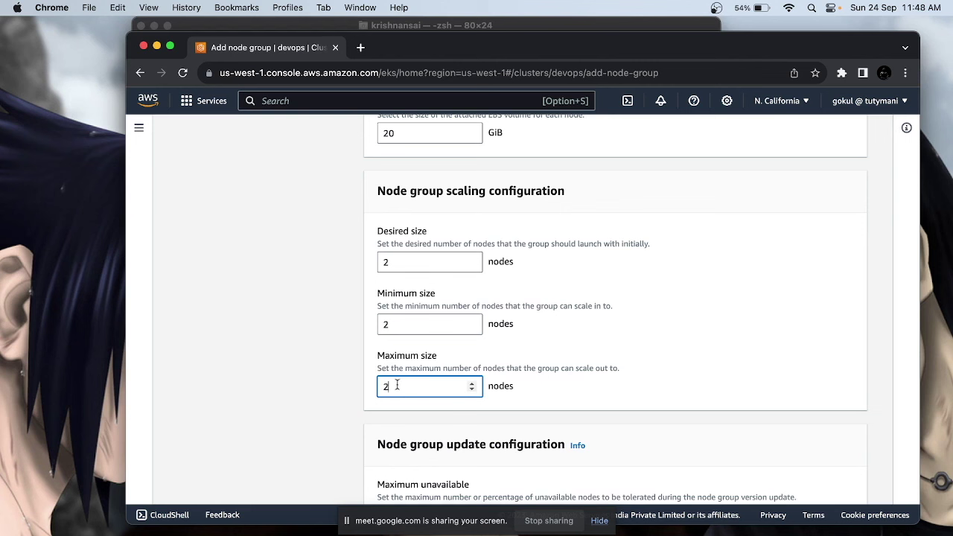
{"action": "left_click", "coordinate": [417, 262]}
{"action": "left_click", "coordinate": [400, 323]}
{"action": "scroll", "coordinate": [417, 327], "scroll_direction": "down", "scroll_amount": 1}
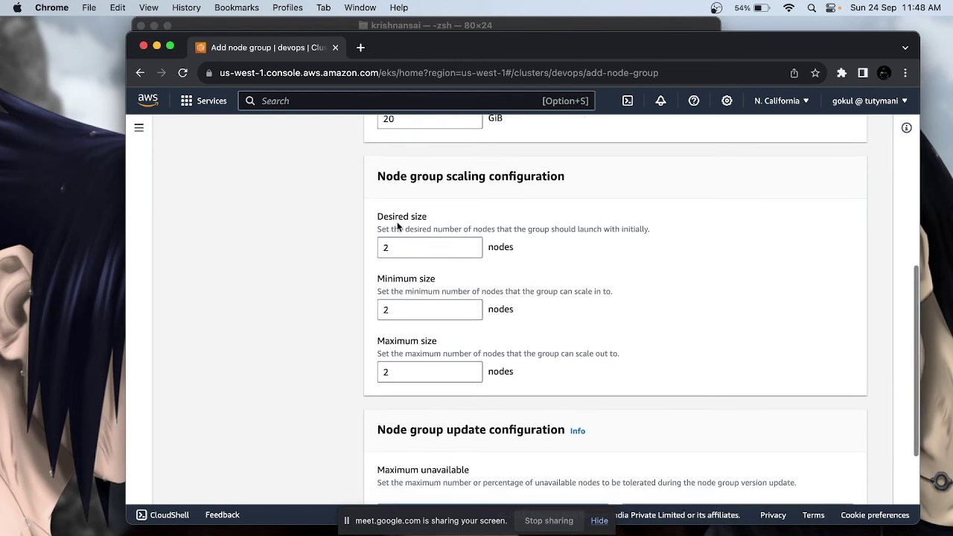
{"action": "scroll", "coordinate": [422, 378], "scroll_direction": "down", "scroll_amount": 5}
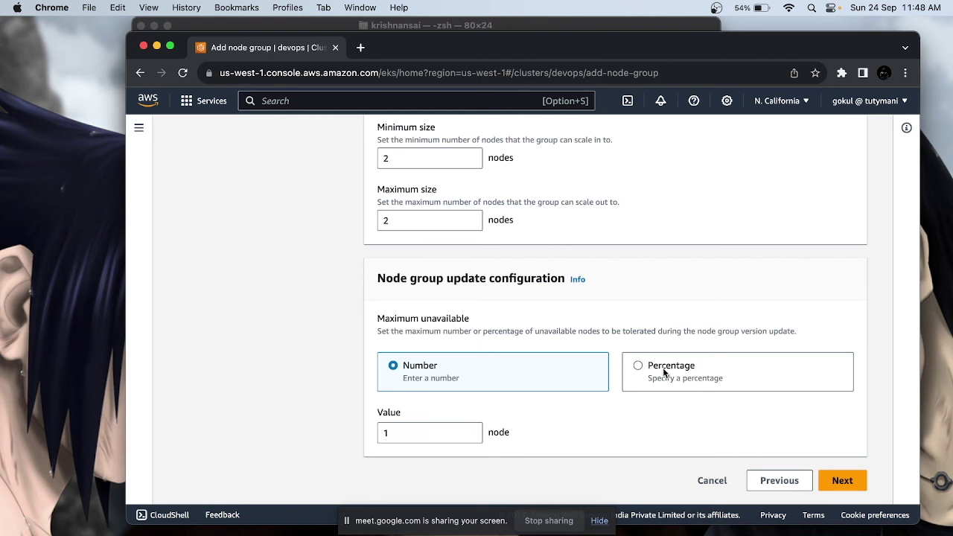
Step: Advance past networking to Review and create, and scroll through the node group review in full screen
{"action": "left_click", "coordinate": [842, 481]}
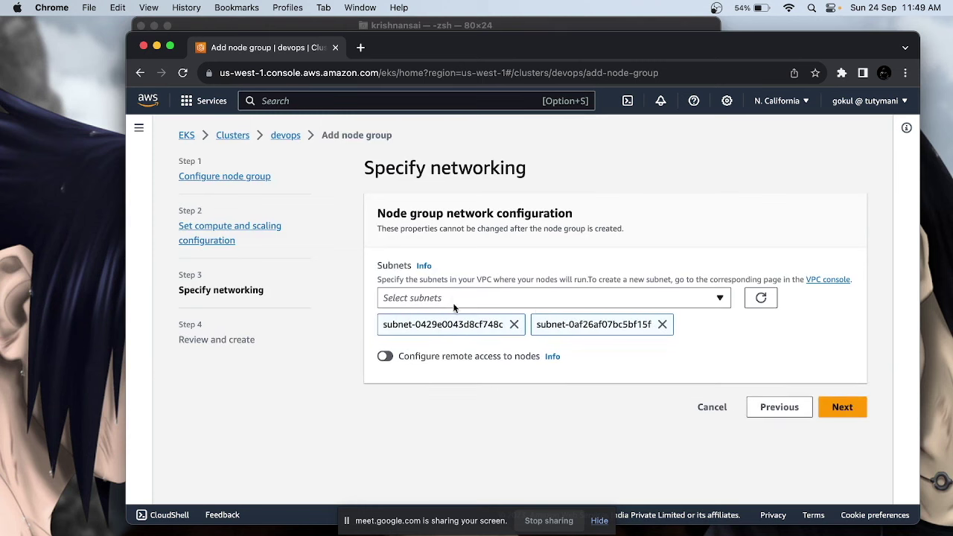
{"action": "left_click", "coordinate": [841, 407]}
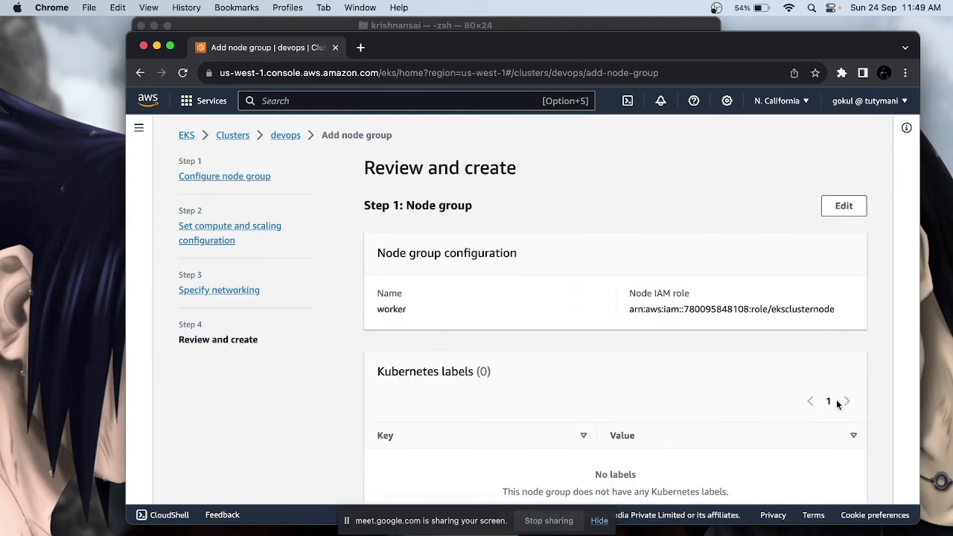
{"action": "scroll", "coordinate": [568, 368], "scroll_direction": "down", "scroll_amount": 7}
{"action": "scroll", "coordinate": [567, 368], "scroll_direction": "up", "scroll_amount": 3}
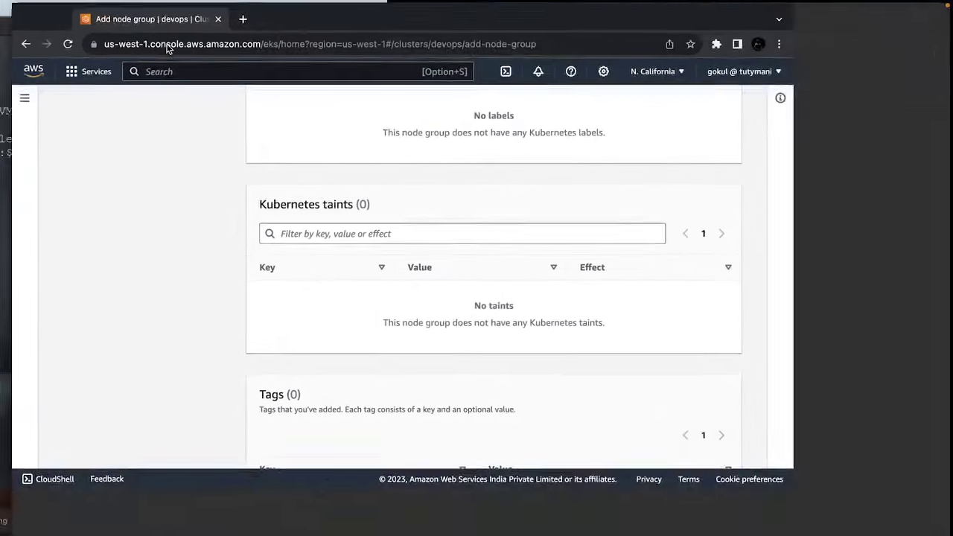
{"action": "key", "text": "ctrl+super+f"}
{"action": "scroll", "coordinate": [303, 198], "scroll_direction": "up", "scroll_amount": 5}
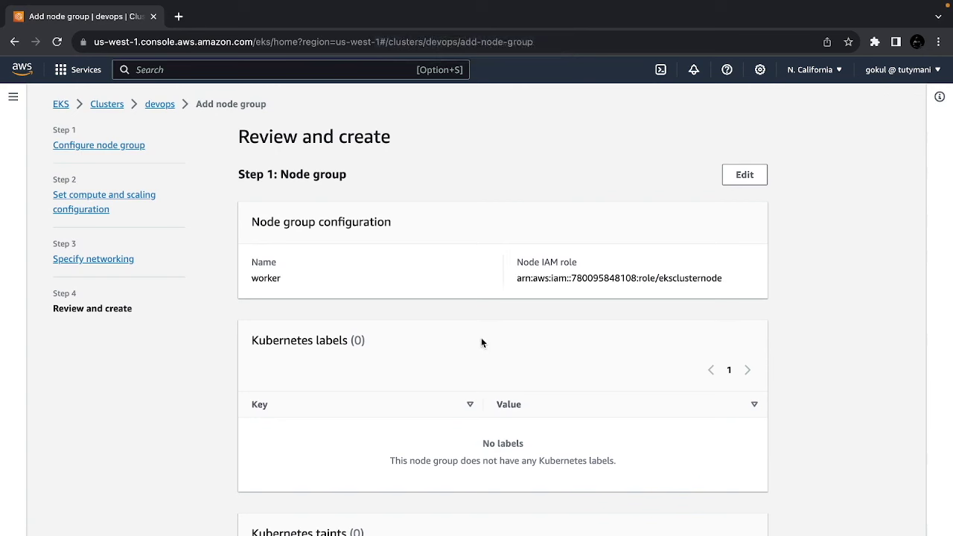
{"action": "scroll", "coordinate": [481, 343], "scroll_direction": "down", "scroll_amount": 3}
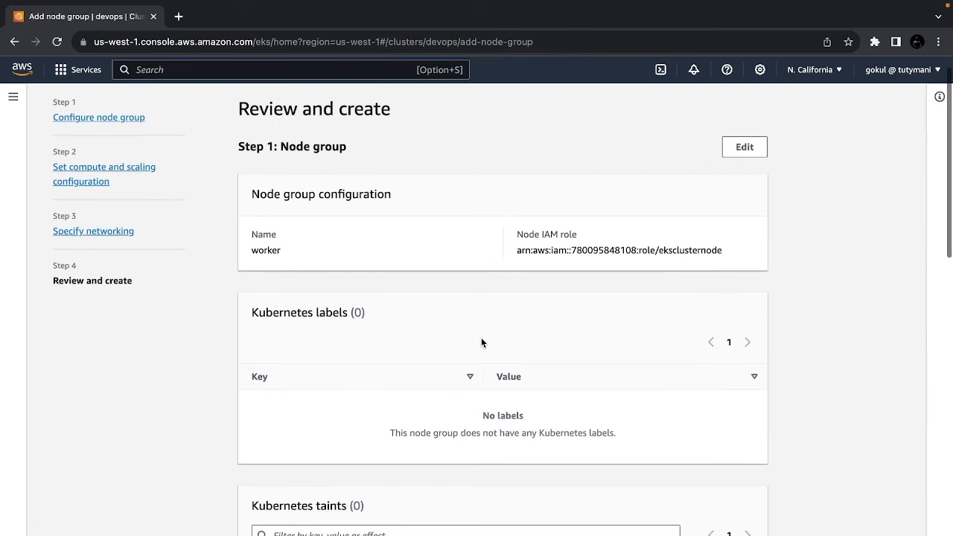
{"action": "scroll", "coordinate": [365, 398], "scroll_direction": "down", "scroll_amount": 5}
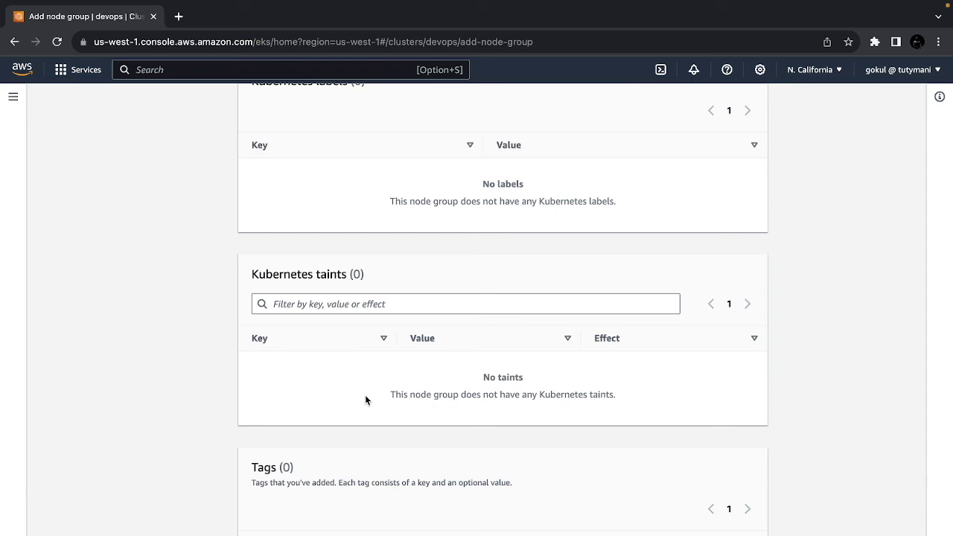
{"action": "scroll", "coordinate": [365, 396], "scroll_direction": "down", "scroll_amount": 15}
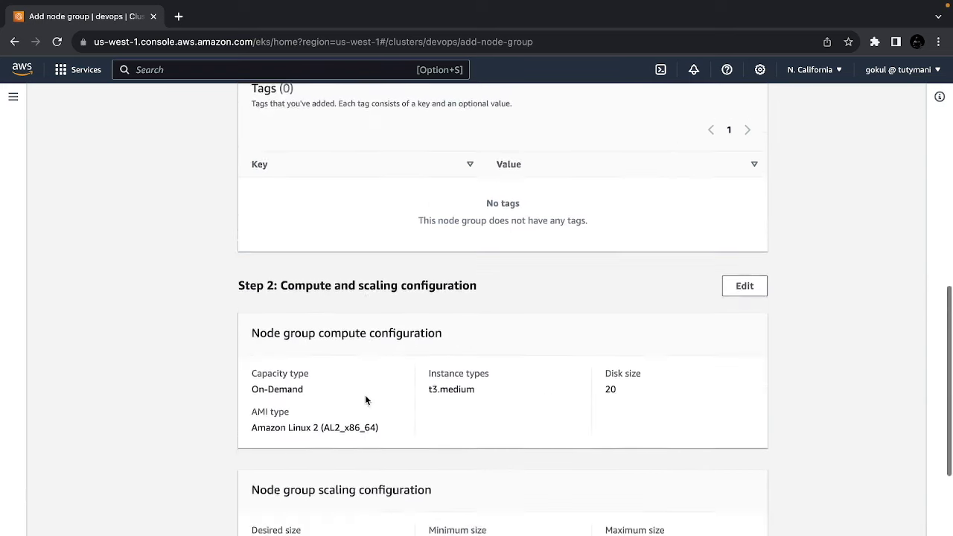
{"action": "scroll", "coordinate": [402, 280], "scroll_direction": "down", "scroll_amount": 6}
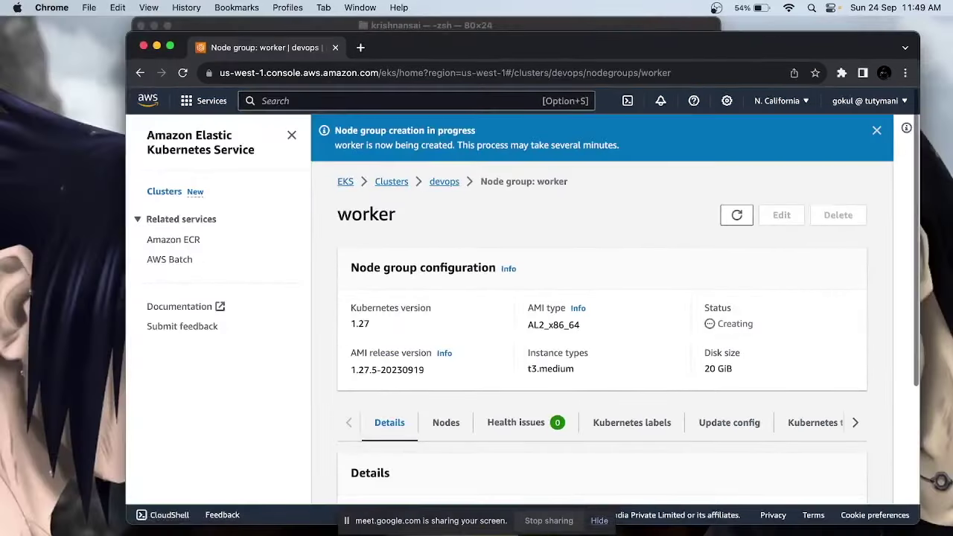
Step: Close the Meet in-call messages panel, exit its full screen, and minimize the call window
{"action": "key", "text": "ctrl+Right"}
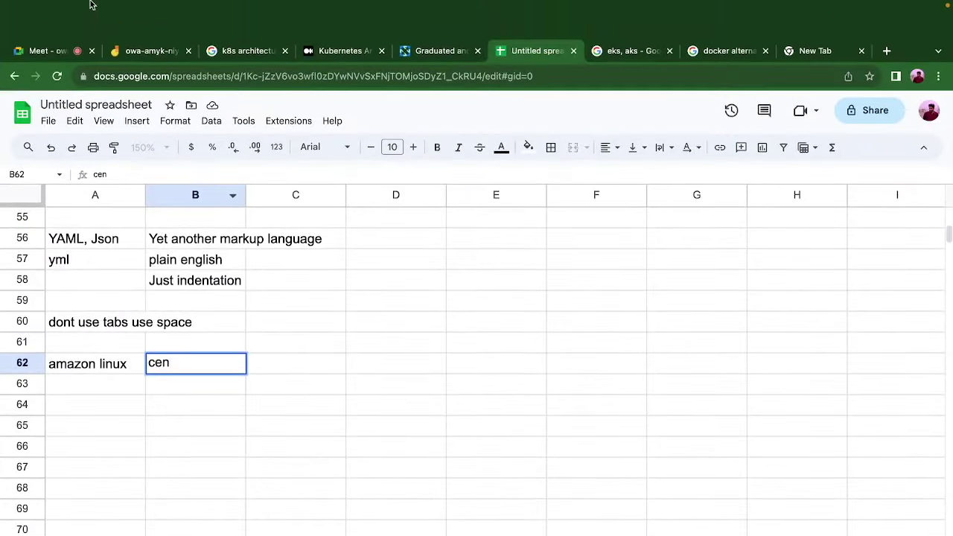
{"action": "left_click", "coordinate": [45, 42]}
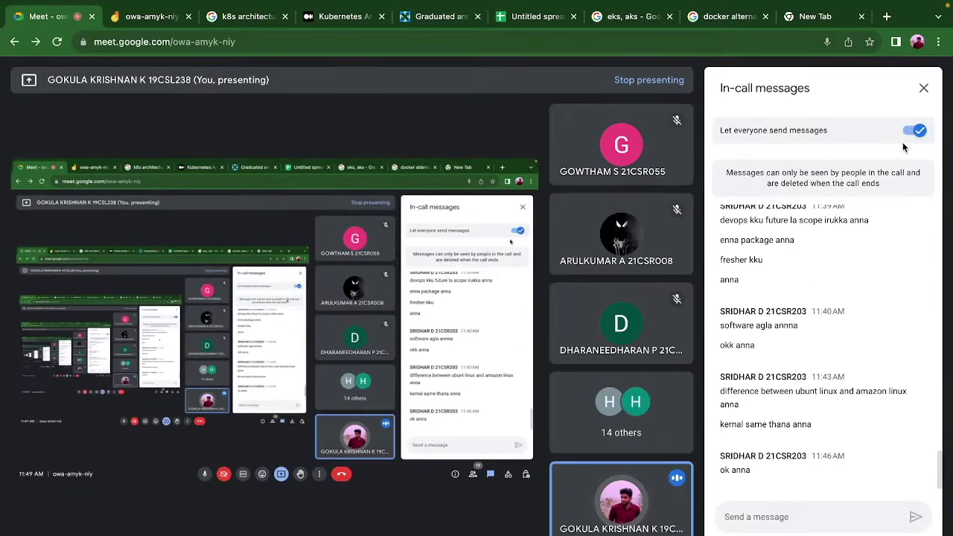
{"action": "left_click", "coordinate": [924, 87]}
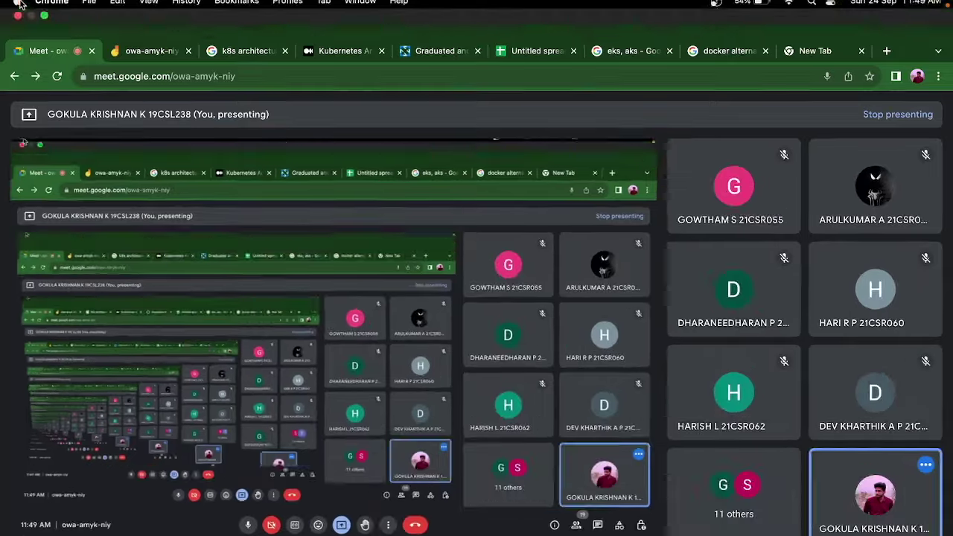
{"action": "left_click", "coordinate": [44, 33]}
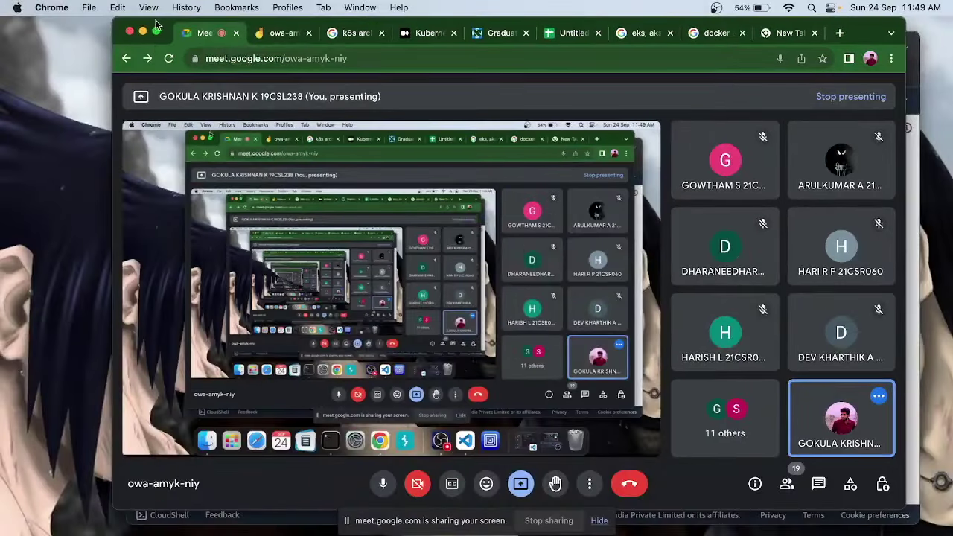
{"action": "left_click", "coordinate": [142, 31]}
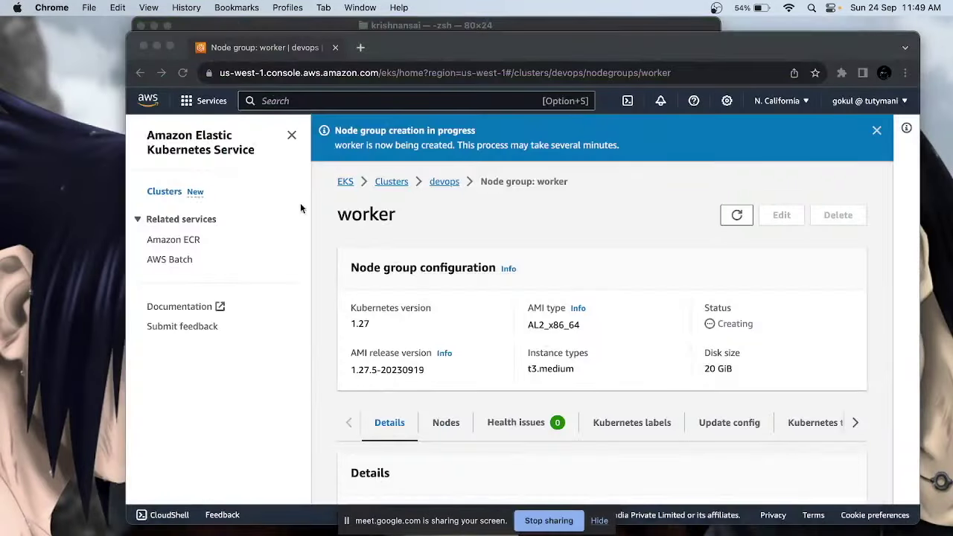
Step: Scroll the node group page showing Creating status, then open the notification widgets panel
{"action": "scroll", "coordinate": [342, 216], "scroll_direction": "down", "scroll_amount": 5}
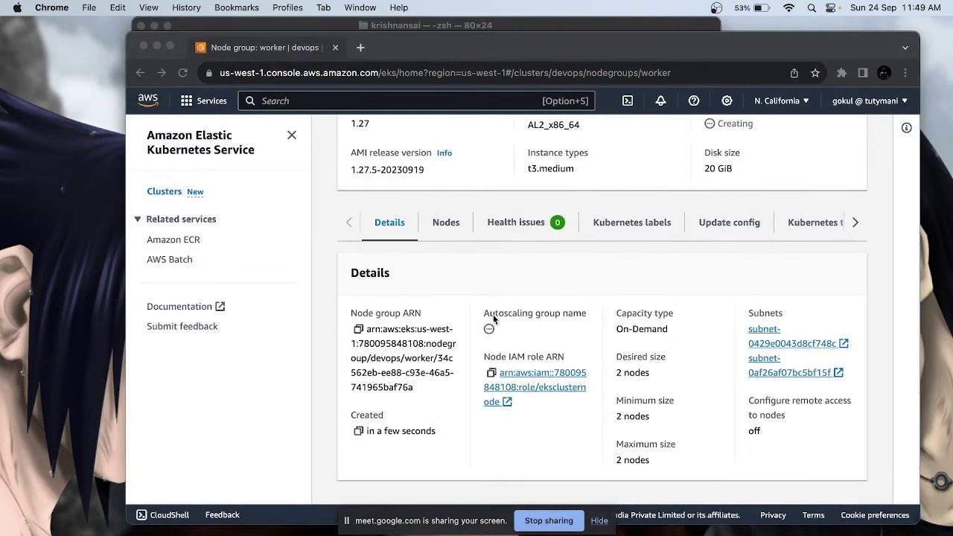
{"action": "scroll", "coordinate": [427, 259], "scroll_direction": "up", "scroll_amount": 5}
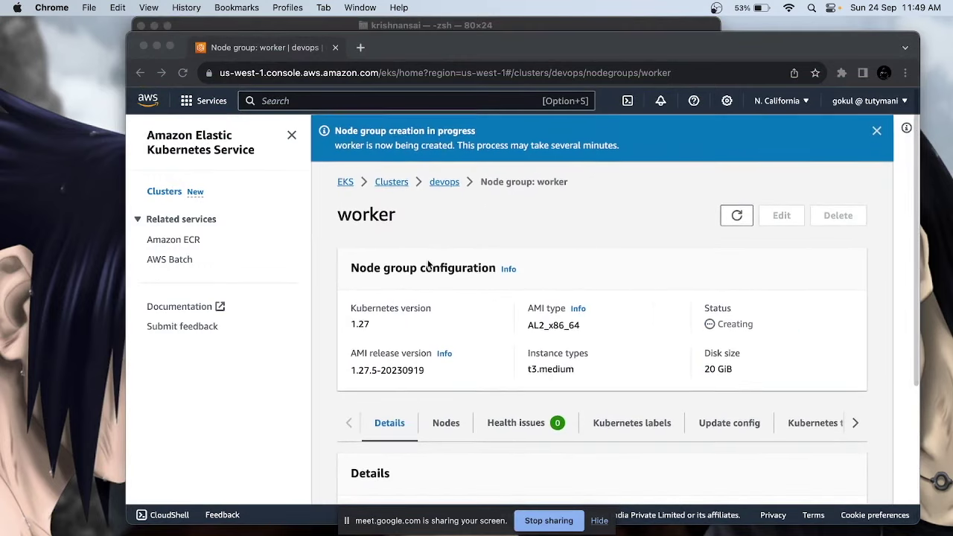
{"action": "left_click", "coordinate": [920, 6]}
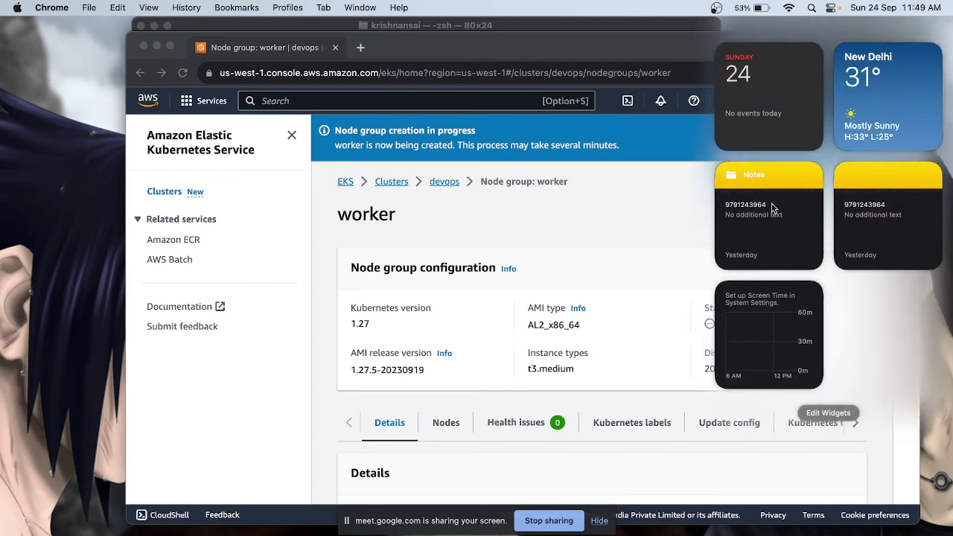
Step: Look through the export PATH notes and the 461 aws command-history note in Notes
{"action": "left_click", "coordinate": [775, 208]}
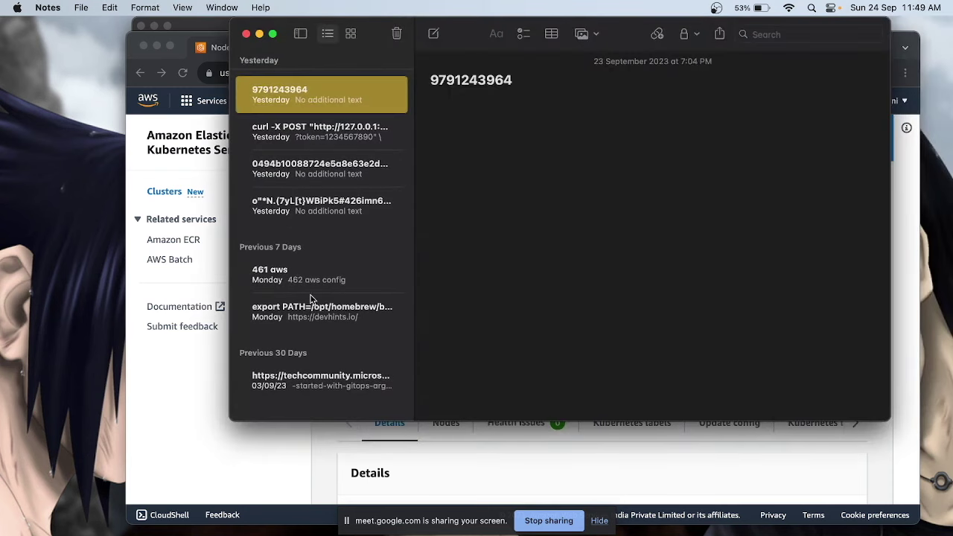
{"action": "left_click", "coordinate": [311, 299]}
{"action": "left_click", "coordinate": [295, 287]}
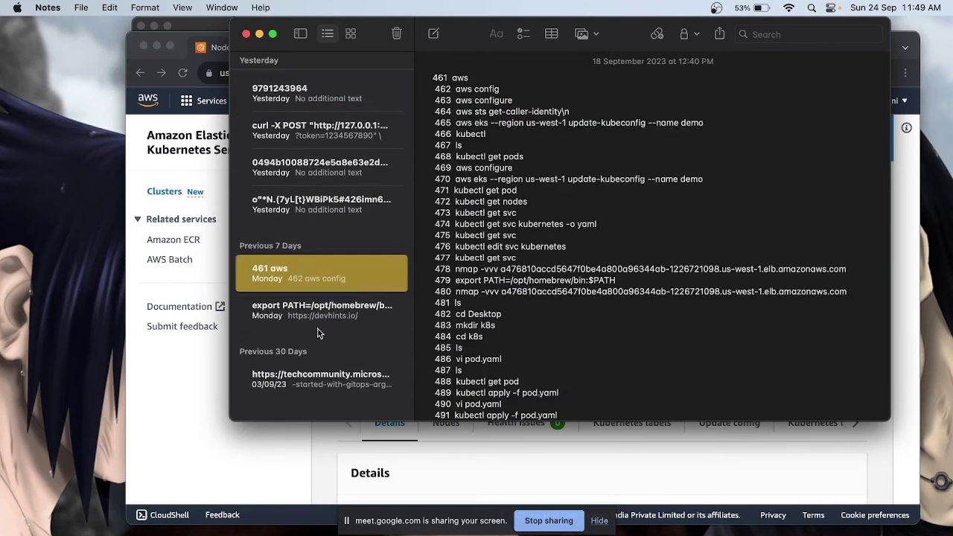
{"action": "left_click", "coordinate": [305, 378]}
{"action": "left_click", "coordinate": [287, 326]}
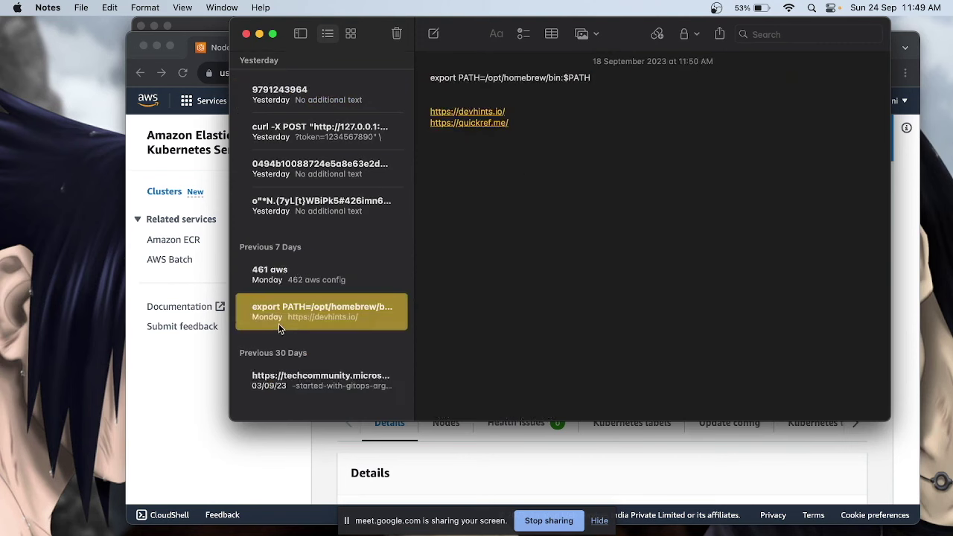
{"action": "left_click", "coordinate": [278, 276]}
{"action": "left_click", "coordinate": [483, 132]}
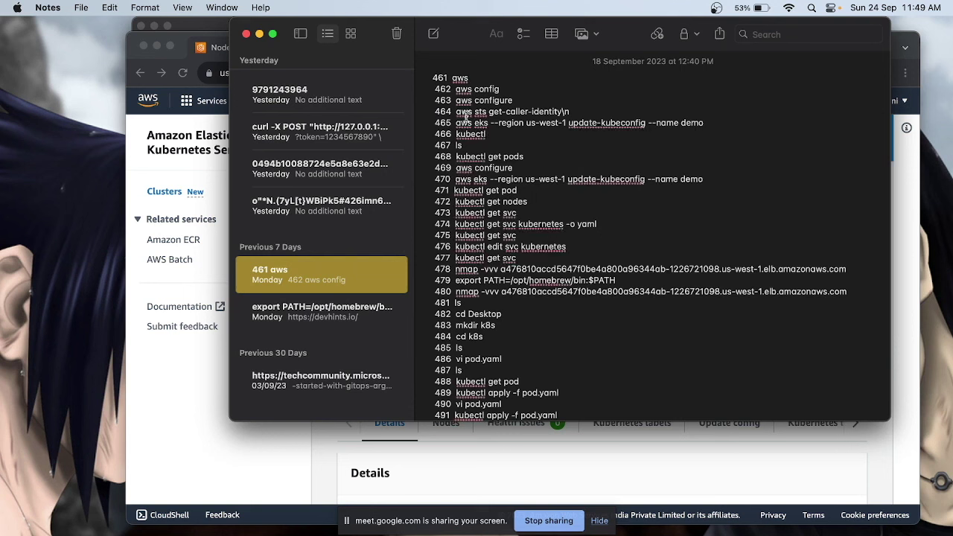
{"action": "left_click", "coordinate": [487, 119]}
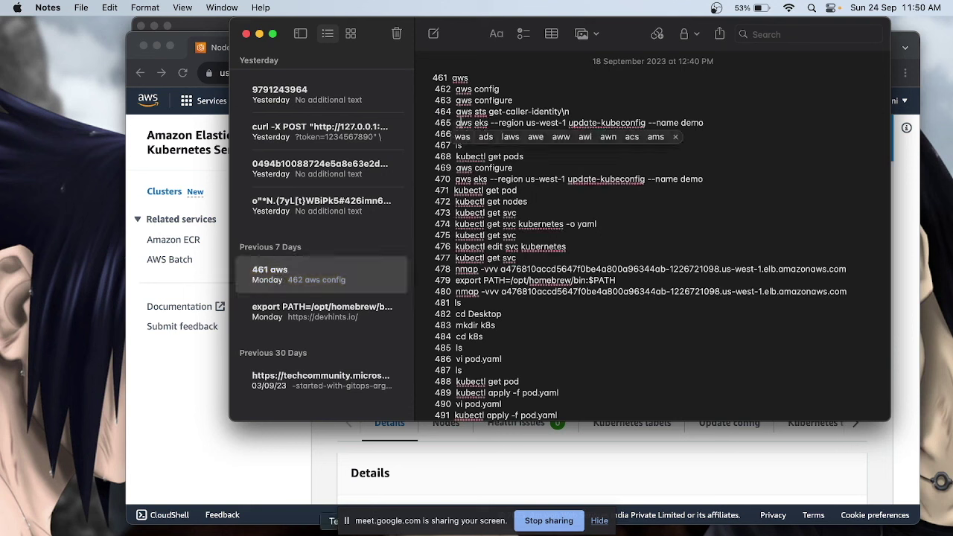
Step: Run kubectl in a full-screen Terminal to check that it prints its command help
{"action": "left_click", "coordinate": [350, 530]}
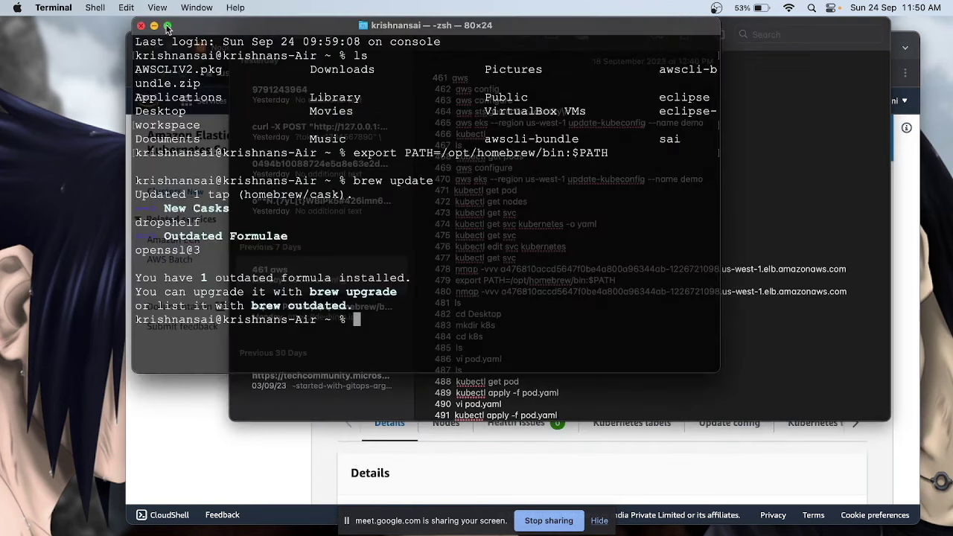
{"action": "left_click", "coordinate": [167, 25]}
{"action": "type", "text": "kubect"}
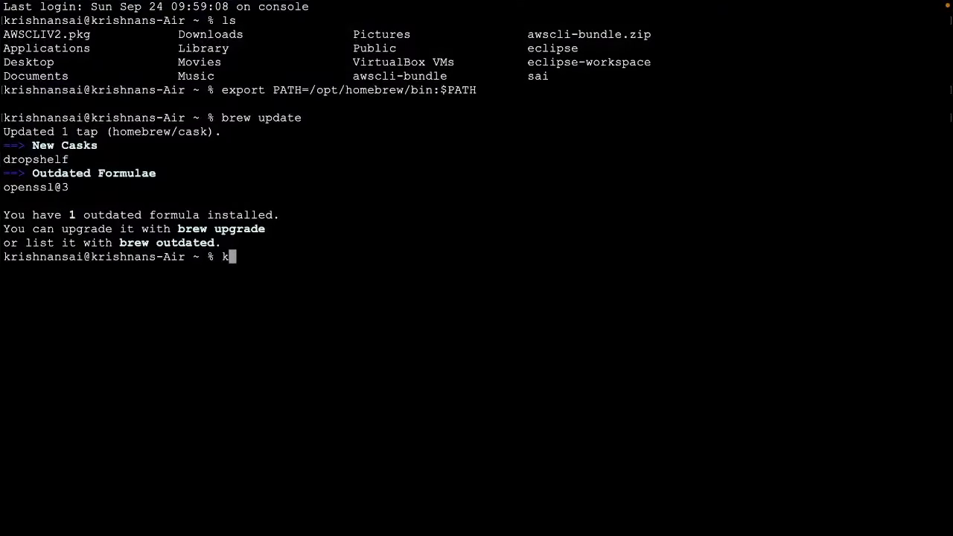
{"action": "type", "text": "l"}
{"action": "key", "text": "Return"}
{"action": "scroll", "coordinate": [372, 240], "scroll_direction": "up", "scroll_amount": 15}
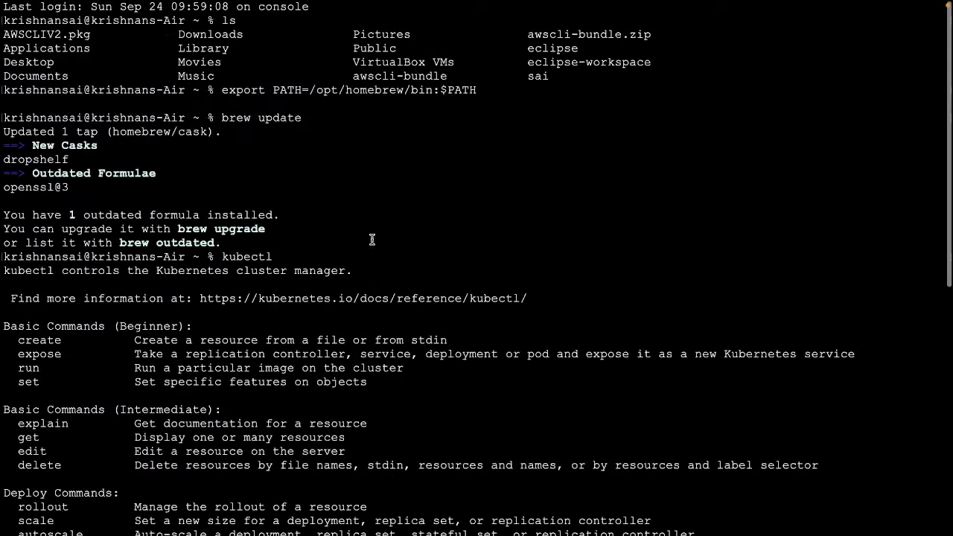
Step: Search 'install kubectl ubuntu' in a new Chrome tab and open the kubernetes.io Linux install guide
{"action": "left_click", "coordinate": [417, 530]}
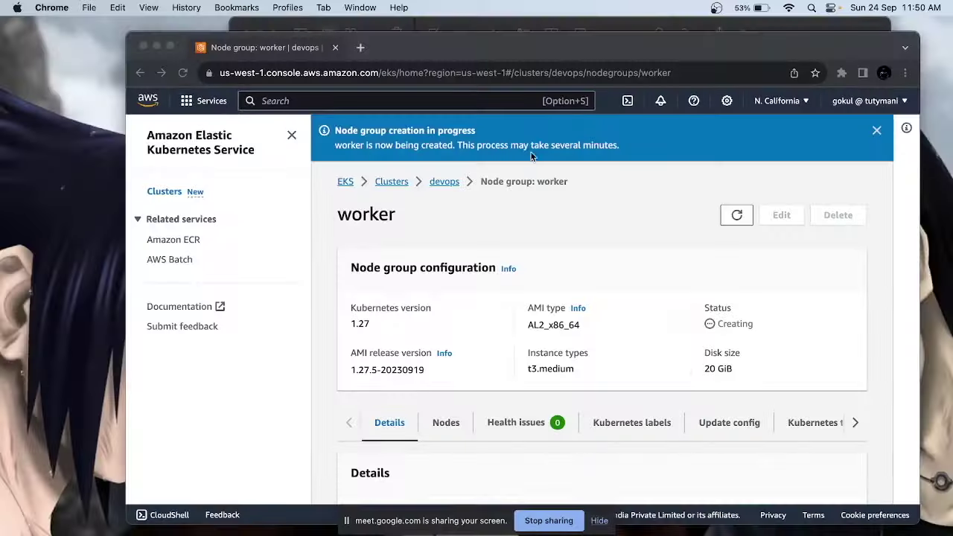
{"action": "left_click", "coordinate": [360, 47]}
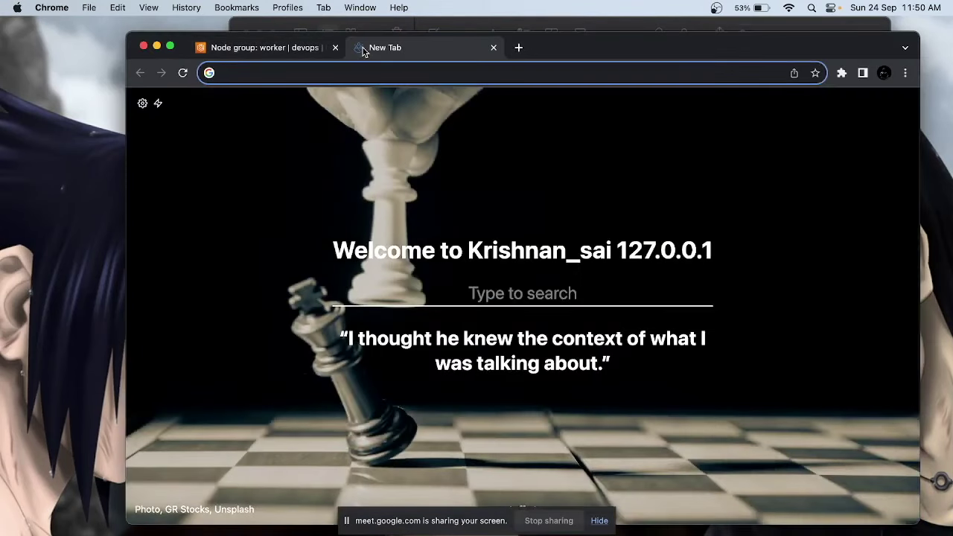
{"action": "type", "text": "install"}
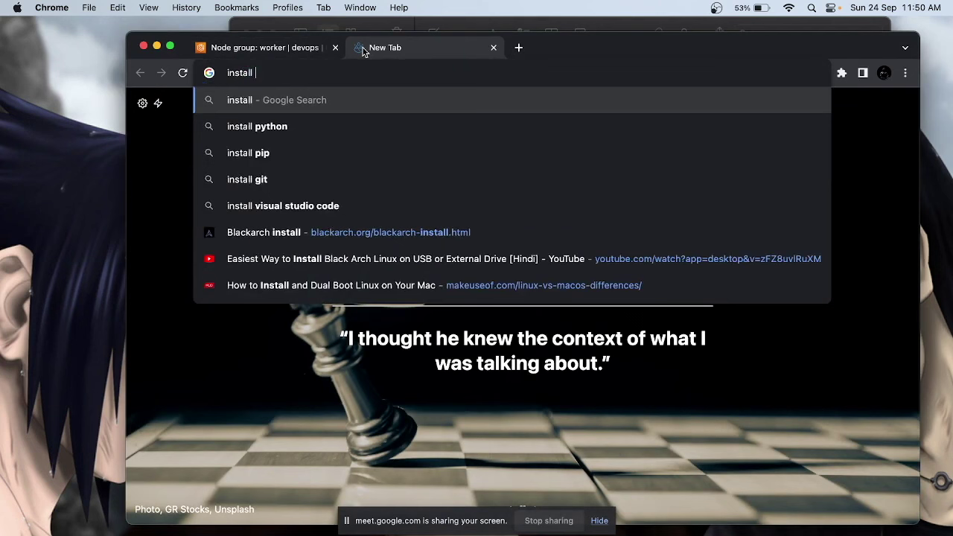
{"action": "type", "text": " kubev"}
{"action": "key", "text": "BackSpace"}
{"action": "type", "text": "c"}
{"action": "key", "text": "BackSpace"}
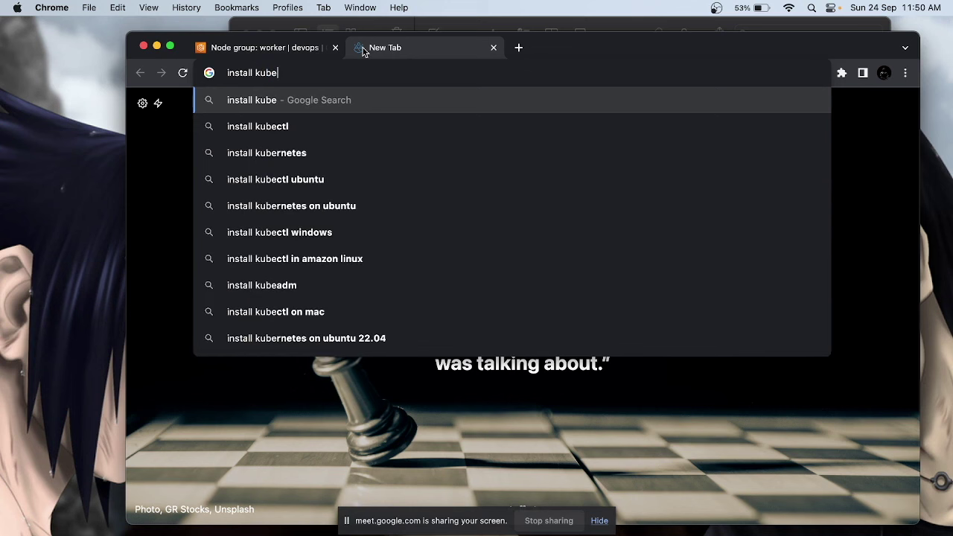
{"action": "type", "text": "ctl"}
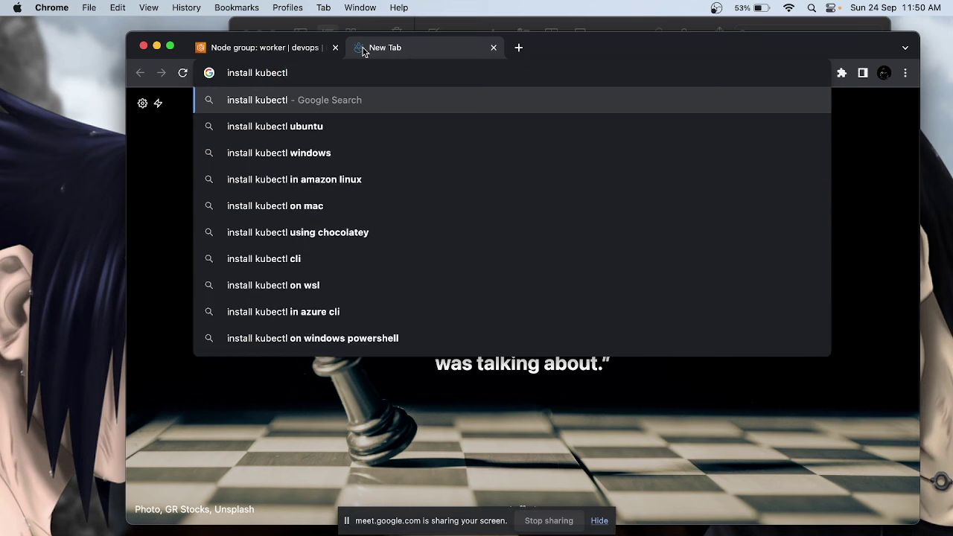
{"action": "key", "text": "Down"}
{"action": "key", "text": "Return"}
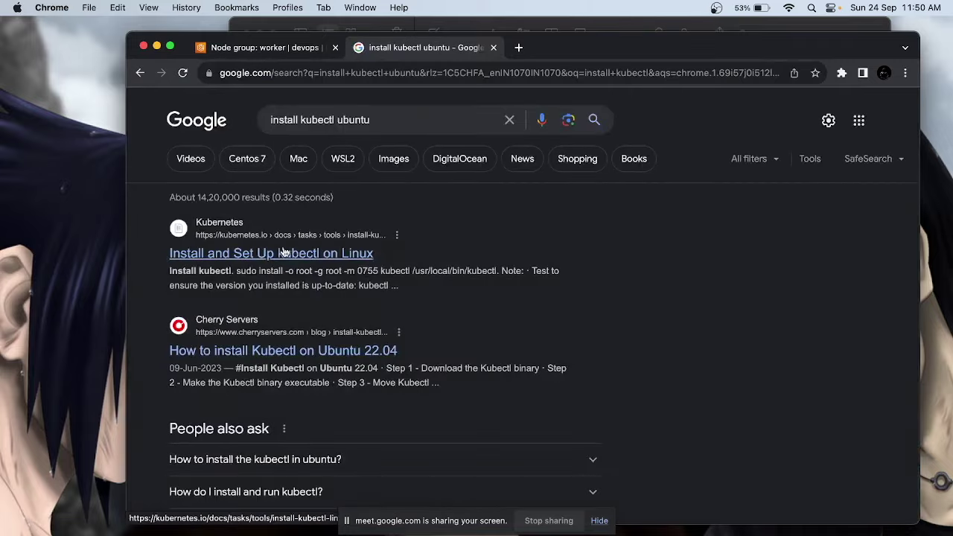
{"action": "left_click", "coordinate": [262, 253]}
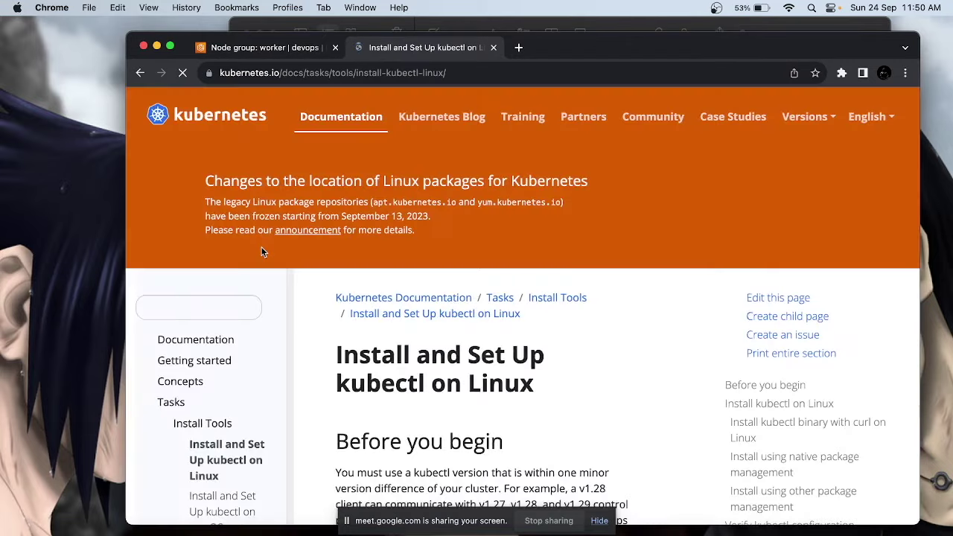
Step: Read down the Install and Set Up kubectl on Linux page, then return to the command-history note
{"action": "scroll", "coordinate": [402, 308], "scroll_direction": "down", "scroll_amount": 10}
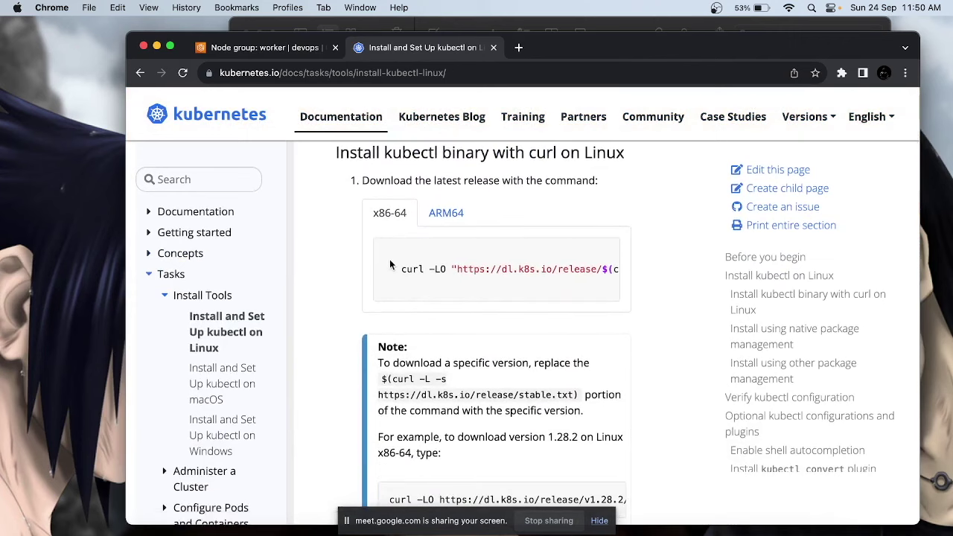
{"action": "scroll", "coordinate": [424, 294], "scroll_direction": "down", "scroll_amount": 5}
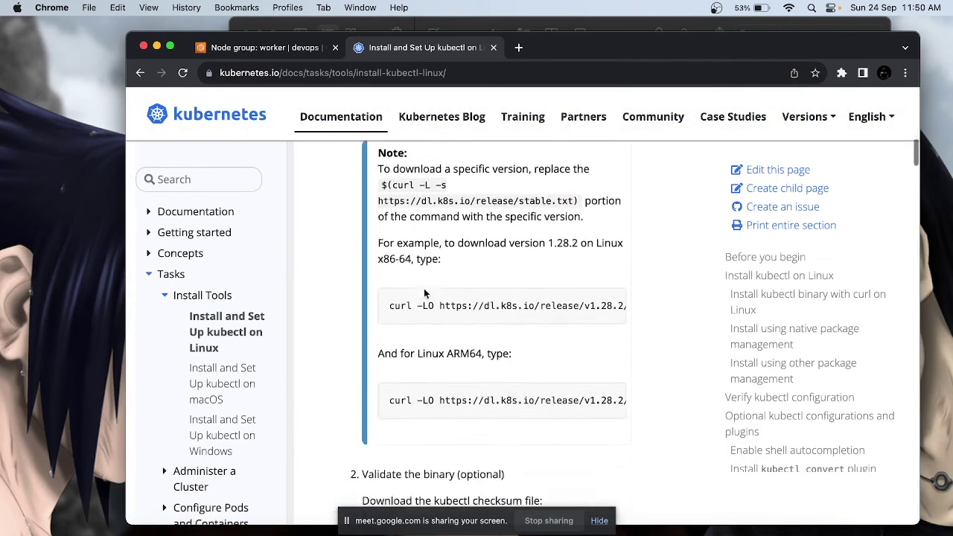
{"action": "scroll", "coordinate": [425, 294], "scroll_direction": "down", "scroll_amount": 2}
{"action": "scroll", "coordinate": [445, 302], "scroll_direction": "down", "scroll_amount": 10}
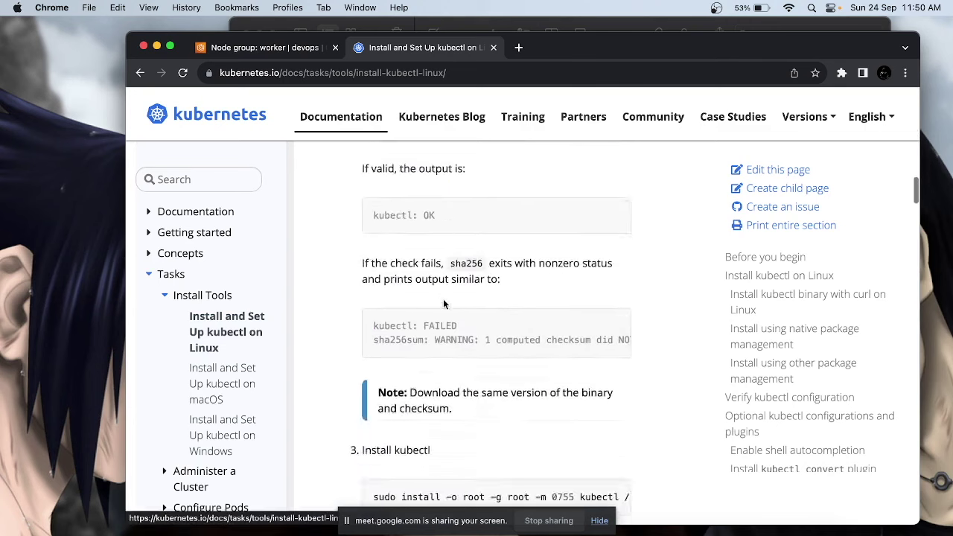
{"action": "scroll", "coordinate": [445, 304], "scroll_direction": "down", "scroll_amount": 10}
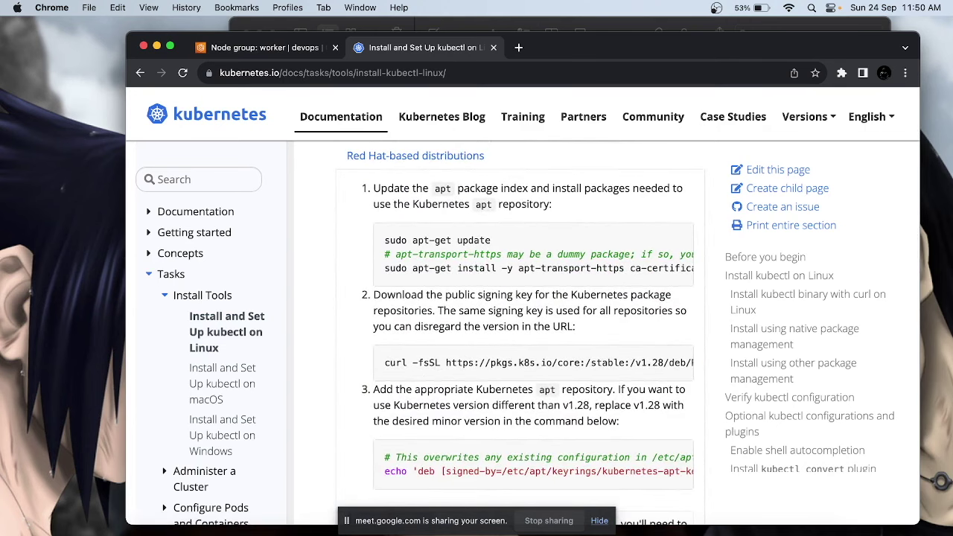
{"action": "key", "text": "super+Tab"}
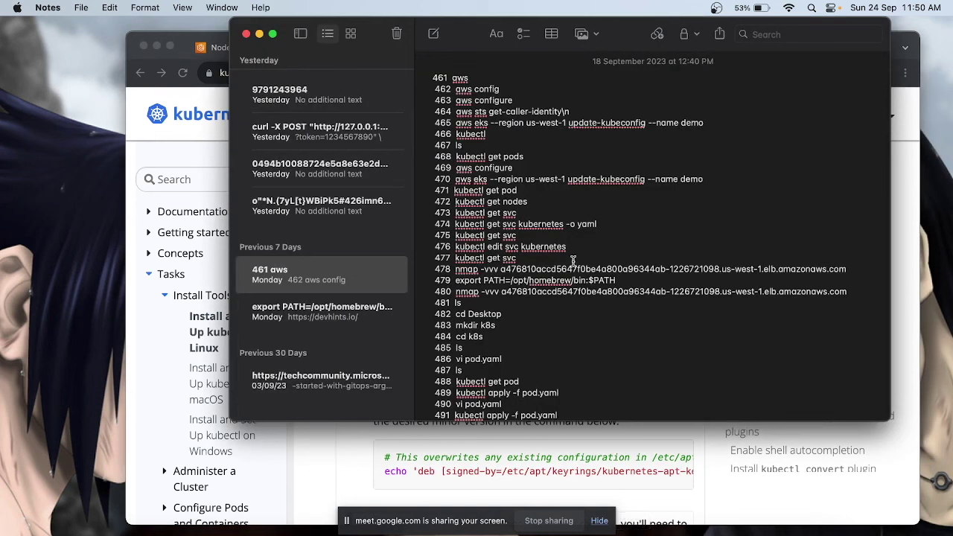
Step: Copy the aws configure command on line 463 of the note
{"action": "left_click_drag", "start_coordinate": [456, 100], "coordinate": [524, 100]}
{"action": "key", "text": "super+c"}
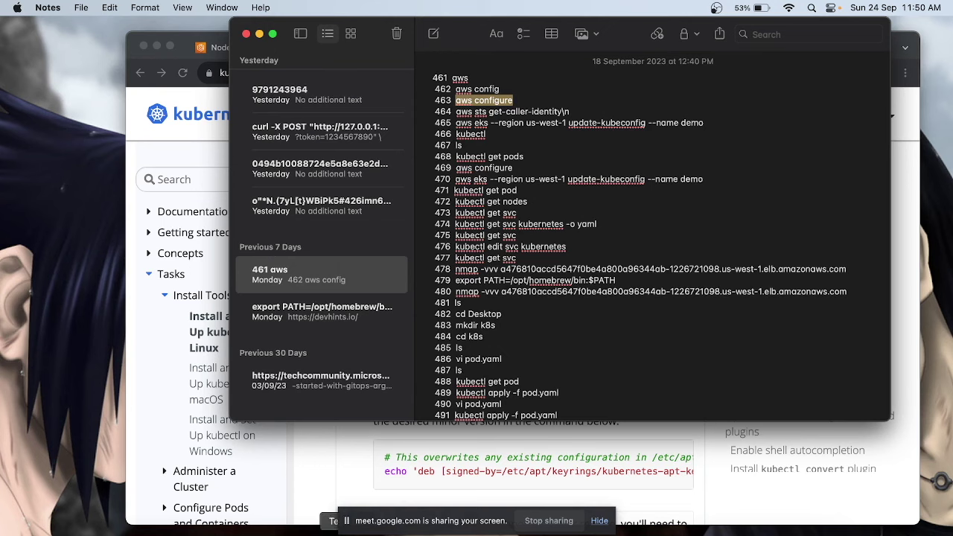
{"action": "key", "text": "super+Tab"}
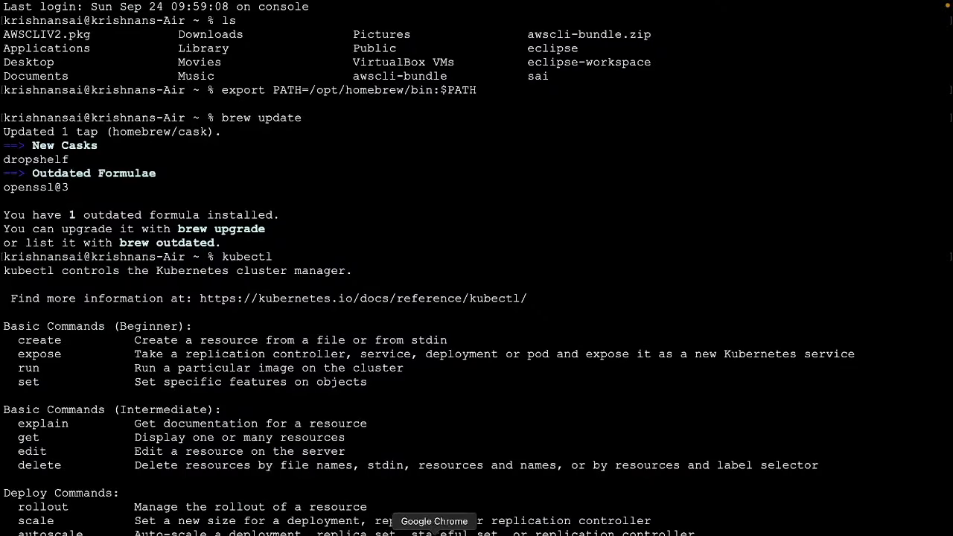
Step: Minimize the kubectl docs window and show the Google Meet call's in-call messages
{"action": "left_click", "coordinate": [434, 531]}
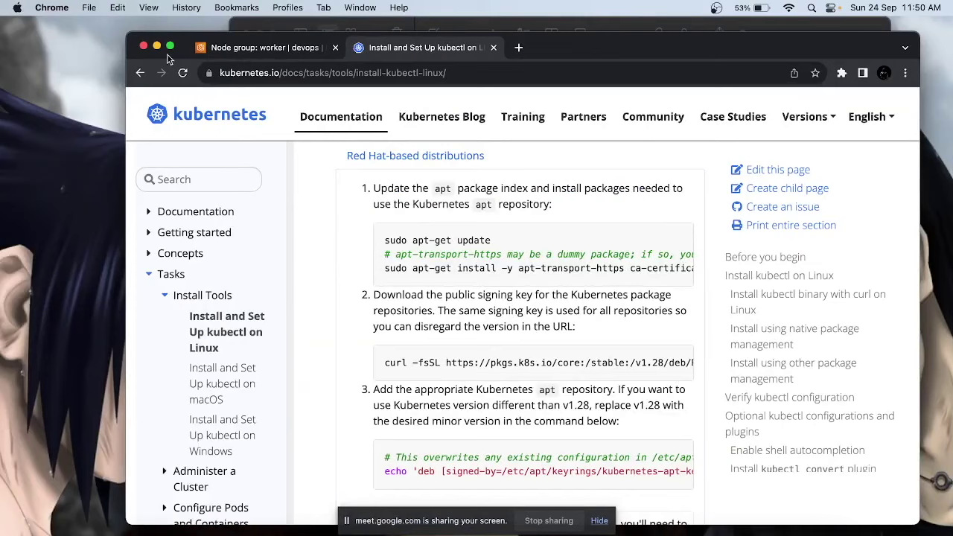
{"action": "left_click", "coordinate": [157, 47]}
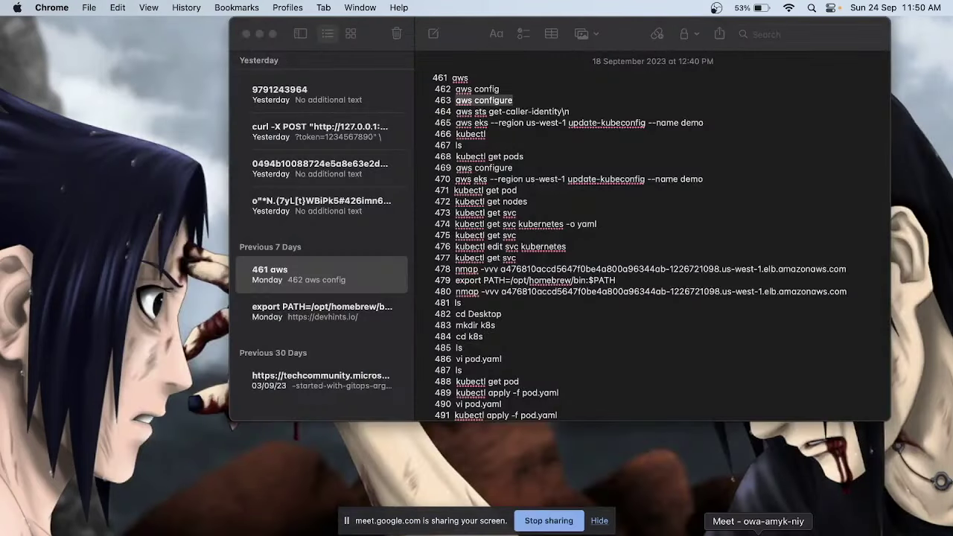
{"action": "left_click", "coordinate": [758, 522]}
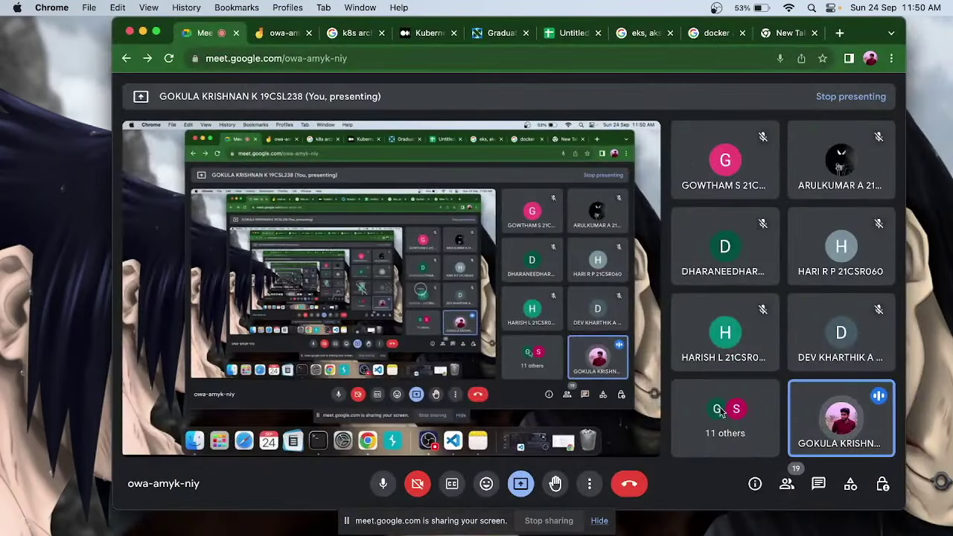
{"action": "left_click", "coordinate": [815, 486]}
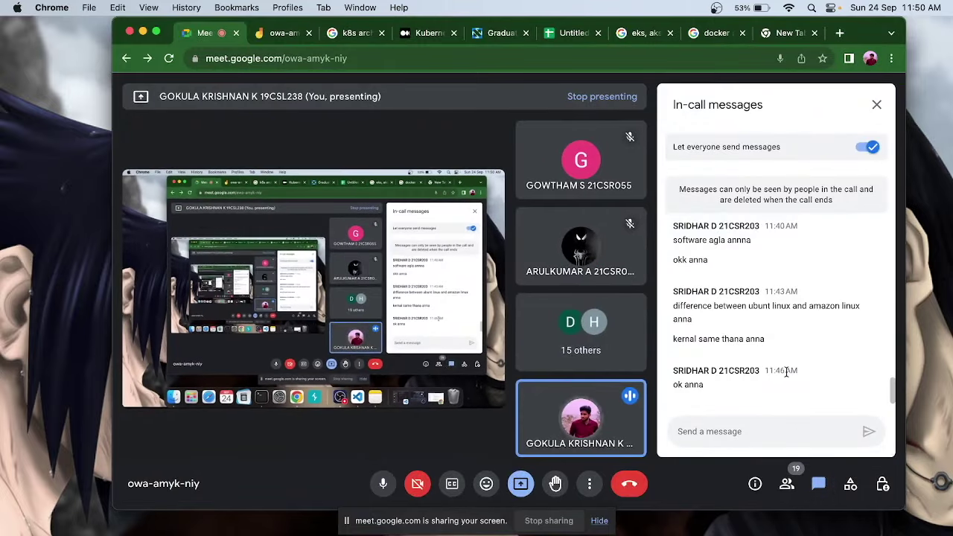
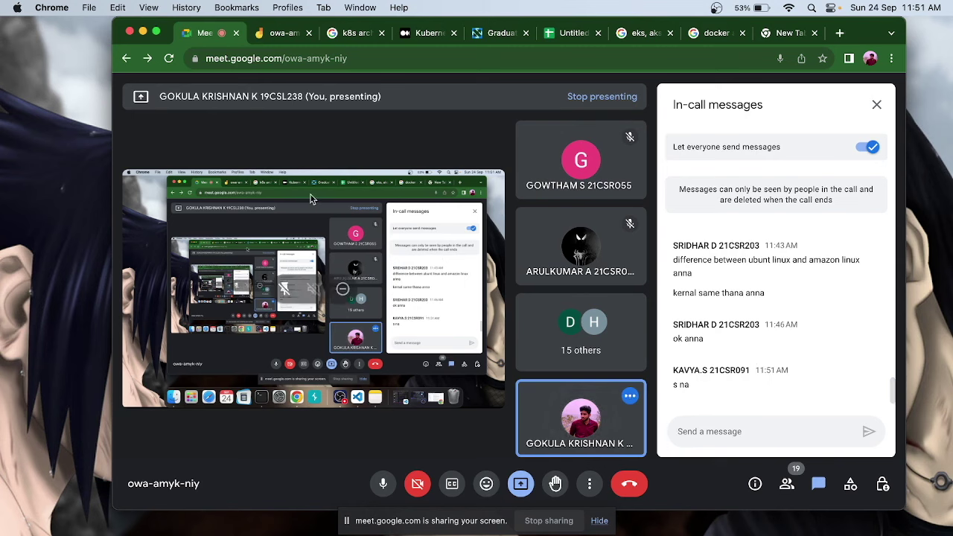
Step: Minimize the Meet window, focus Notes, then switch to full-screen Terminal and scroll the kubectl help
{"action": "left_click", "coordinate": [143, 30]}
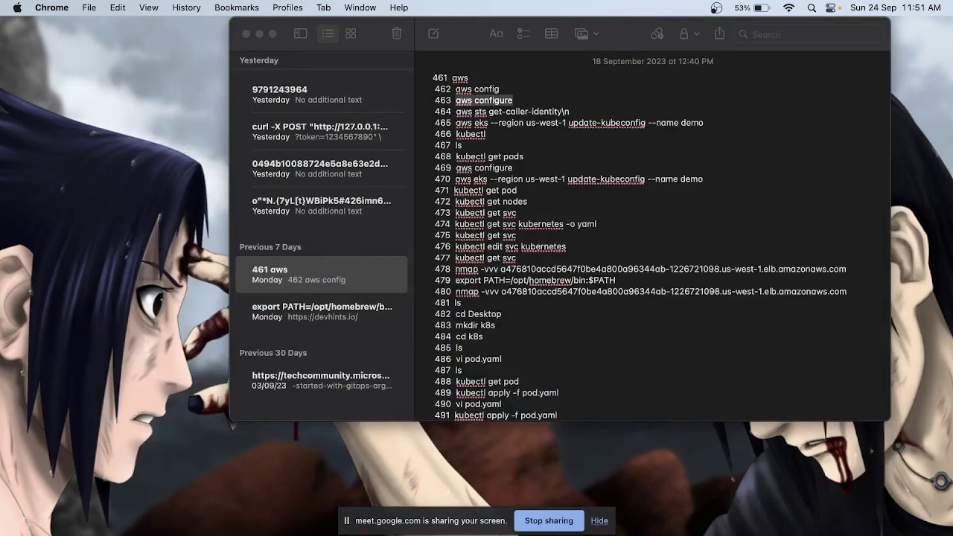
{"action": "left_click", "coordinate": [460, 117]}
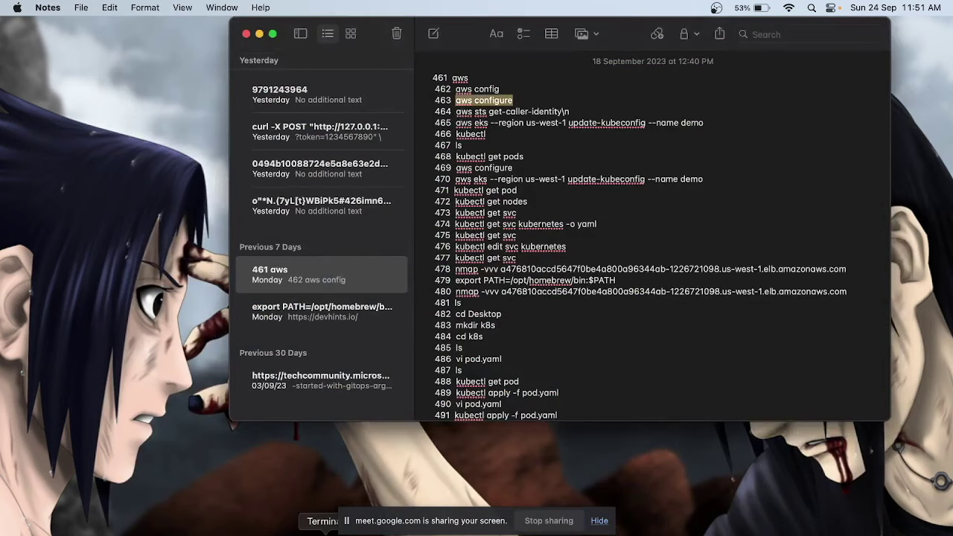
{"action": "key", "text": "ctrl+Right"}
{"action": "scroll", "coordinate": [476, 268], "scroll_direction": "down", "scroll_amount": 15}
{"action": "scroll", "coordinate": [476, 268], "scroll_direction": "down", "scroll_amount": 1}
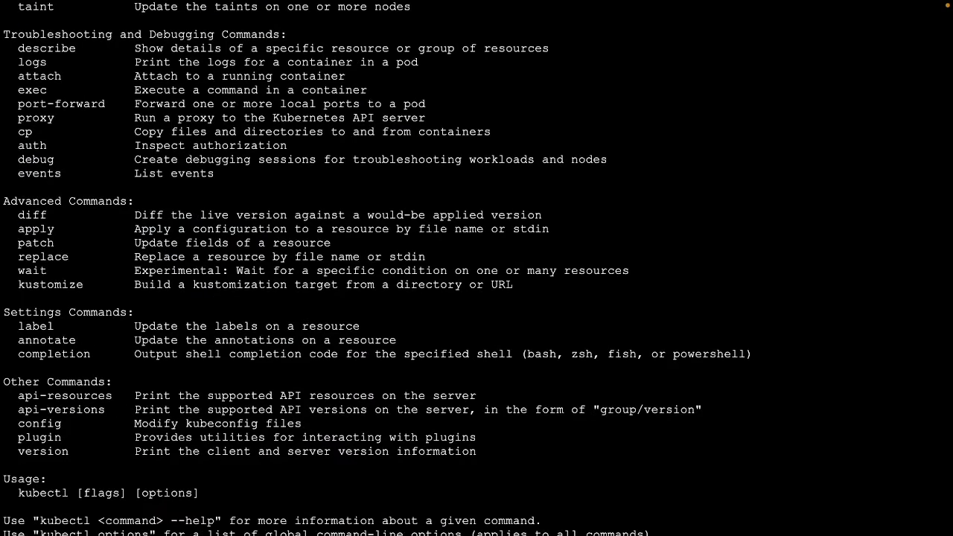
{"action": "scroll", "coordinate": [477, 268], "scroll_direction": "down", "scroll_amount": 1}
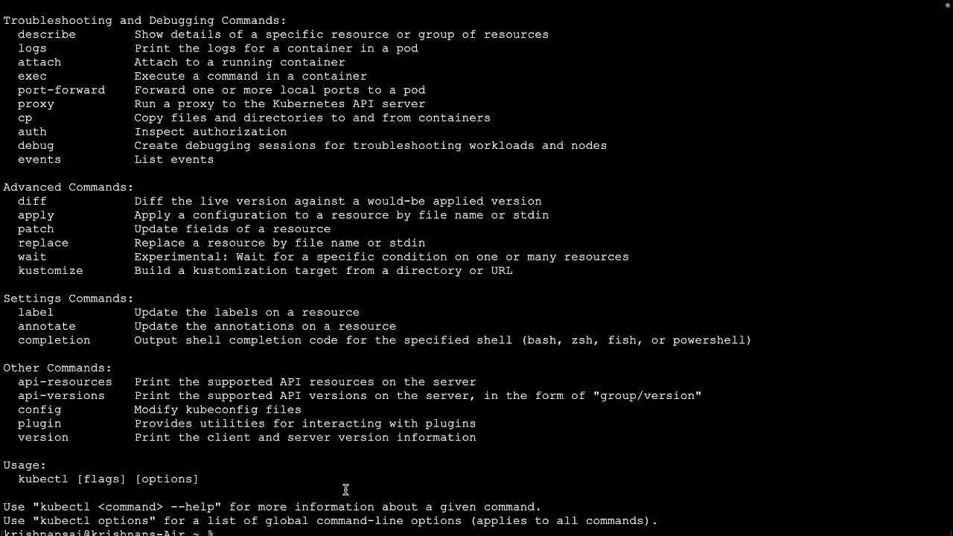
{"action": "scroll", "coordinate": [394, 450], "scroll_direction": "down", "scroll_amount": 7}
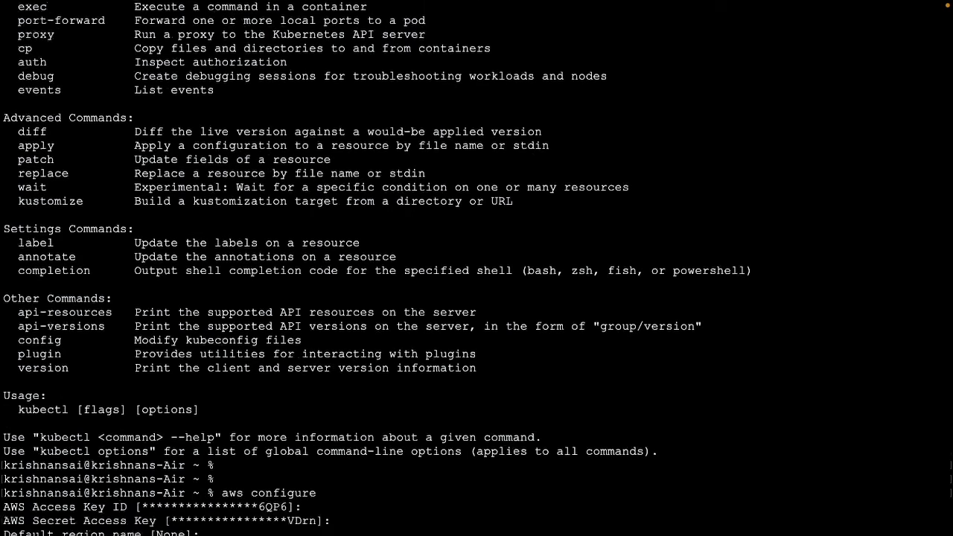
{"action": "scroll", "coordinate": [476, 269], "scroll_direction": "down", "scroll_amount": 4}
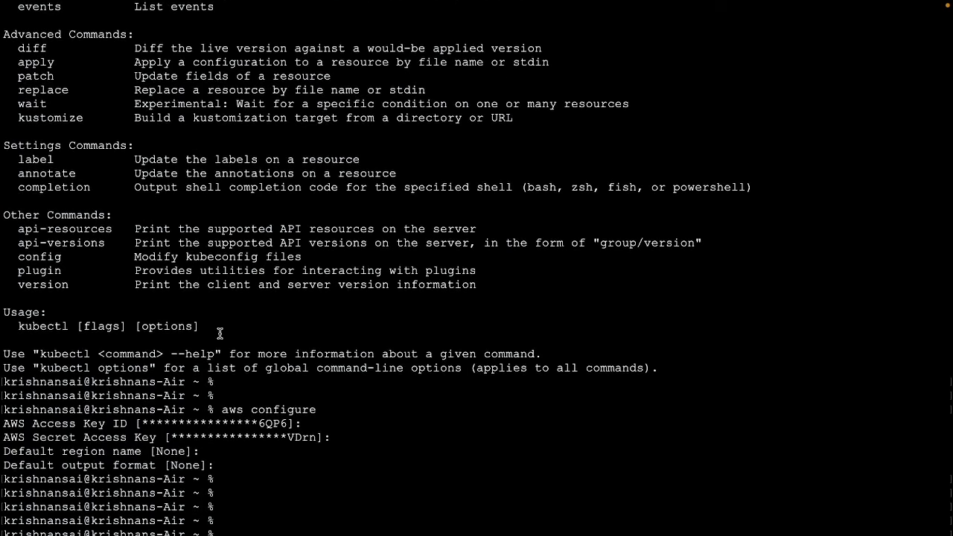
Step: Take Terminal out of full screen, review the aws sts command on Notes line 464, then return to Meet
{"action": "left_click", "coordinate": [36, 26]}
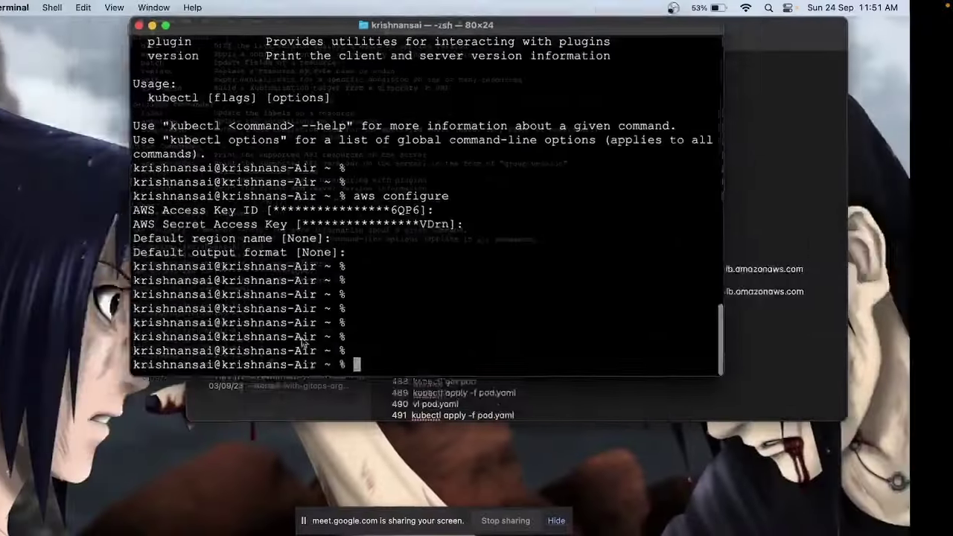
{"action": "left_click", "coordinate": [782, 193]}
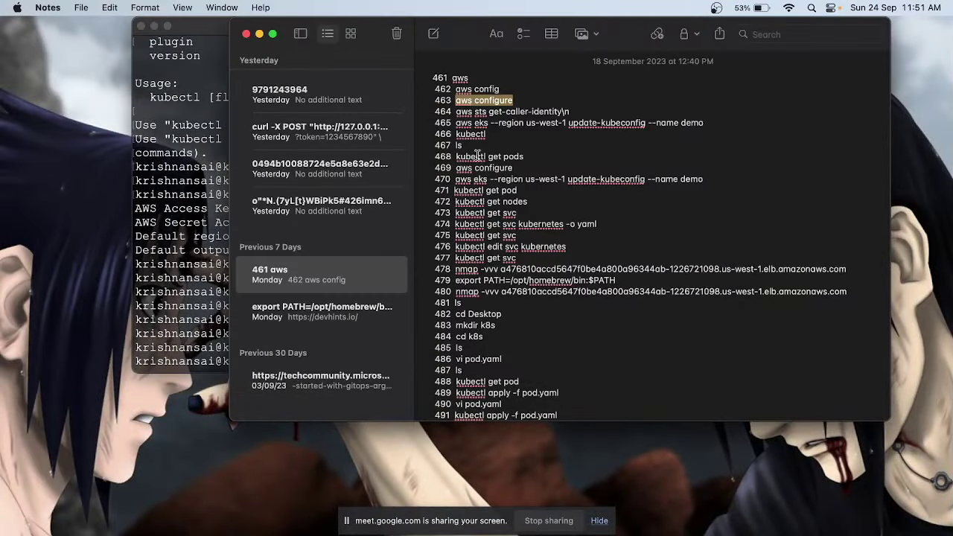
{"action": "double_click", "coordinate": [480, 110]}
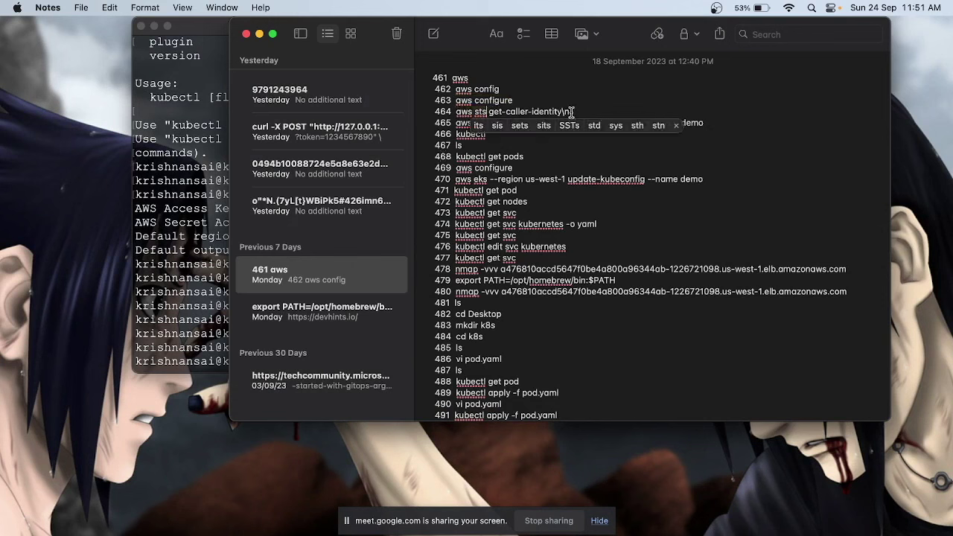
{"action": "double_click", "coordinate": [462, 111]}
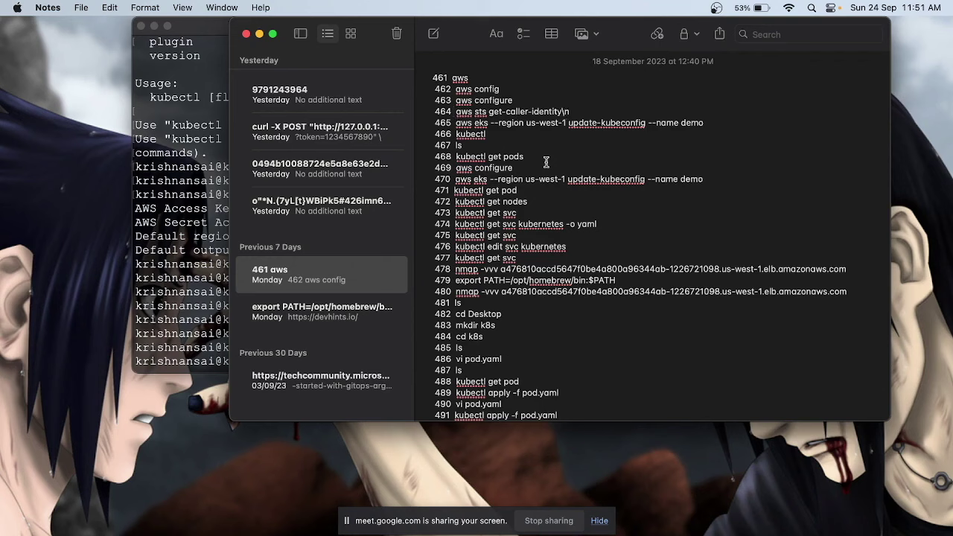
{"action": "key", "text": "super+Tab"}
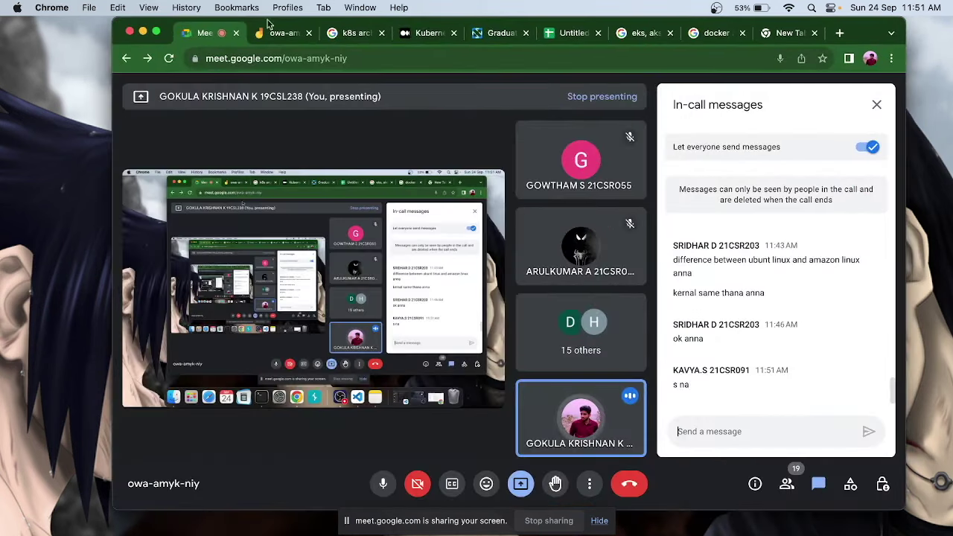
Step: View the 'k8s architecture' image results tab, then bring the Notes command history forward
{"action": "left_click", "coordinate": [332, 34]}
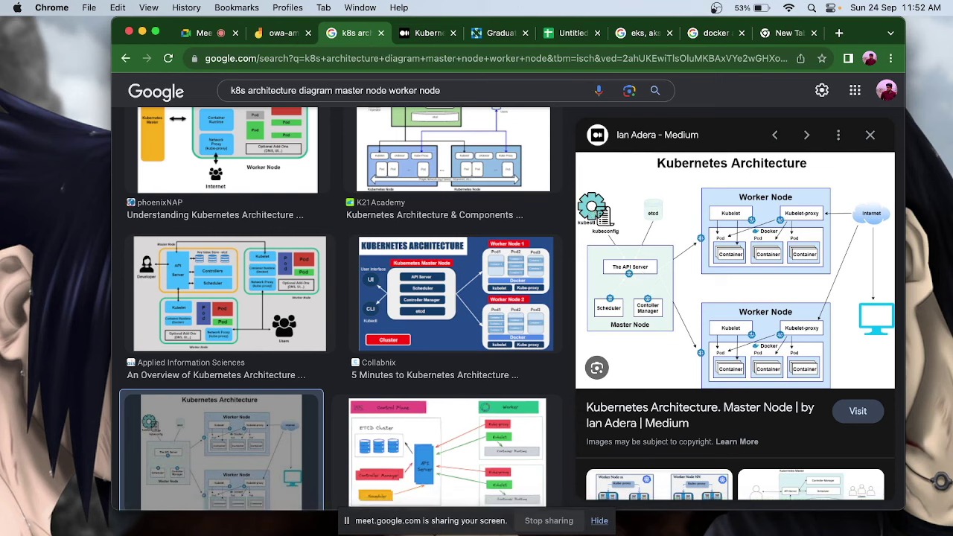
{"action": "left_click", "coordinate": [628, 532]}
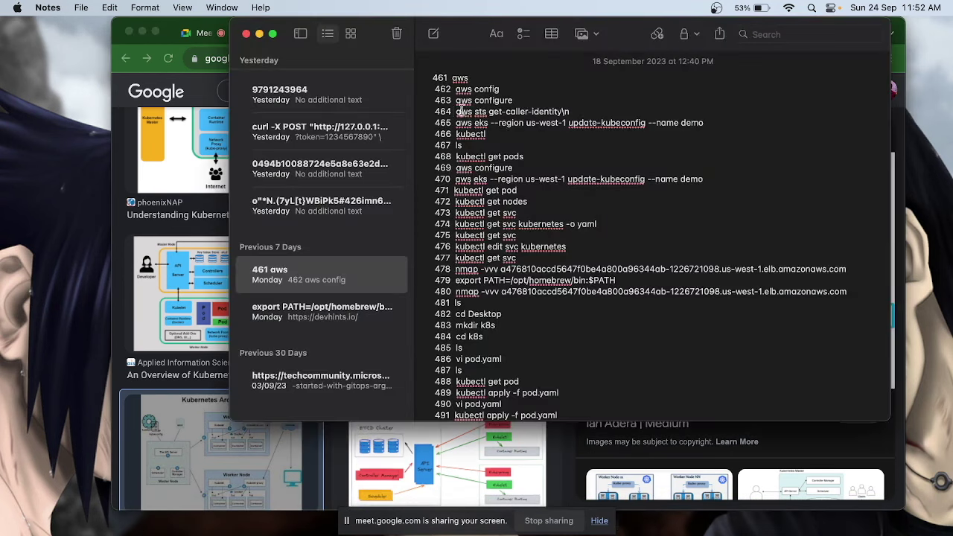
Step: Copy the aws sts get-caller-identity line from Notes, paste it into Terminal and run it
{"action": "left_click", "coordinate": [513, 102]}
{"action": "left_click_drag", "start_coordinate": [573, 110], "coordinate": [419, 113]}
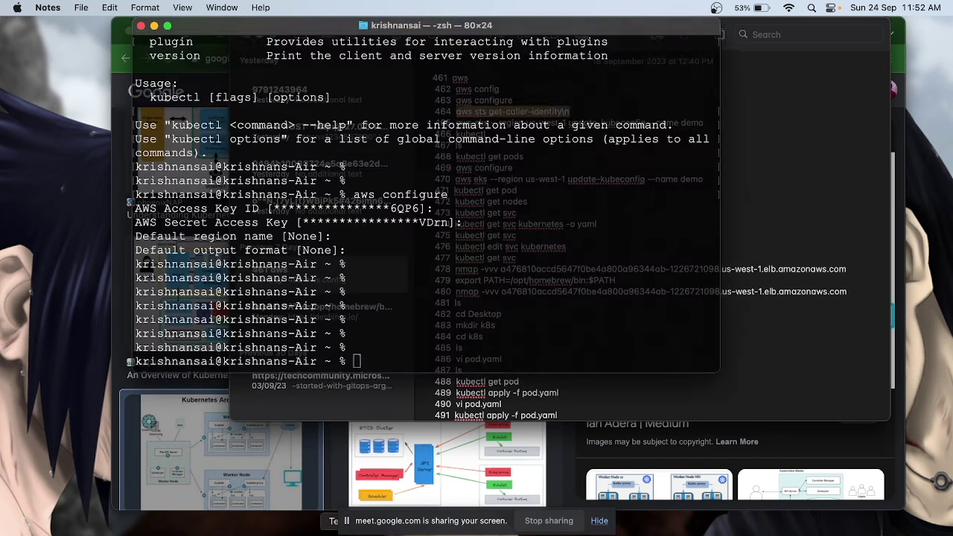
{"action": "key", "text": "super+Tab"}
{"action": "right_click", "coordinate": [527, 289]}
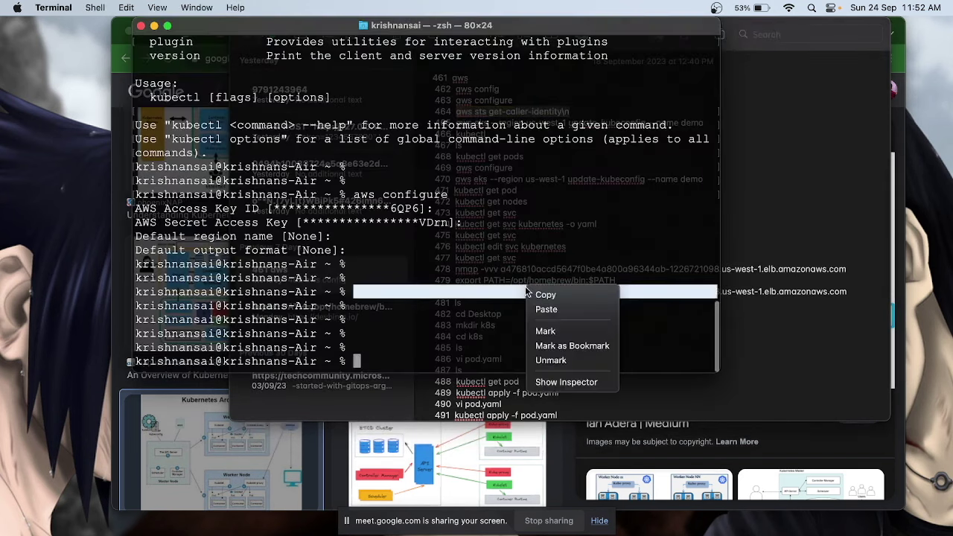
{"action": "left_click", "coordinate": [561, 316]}
{"action": "key", "text": "Return"}
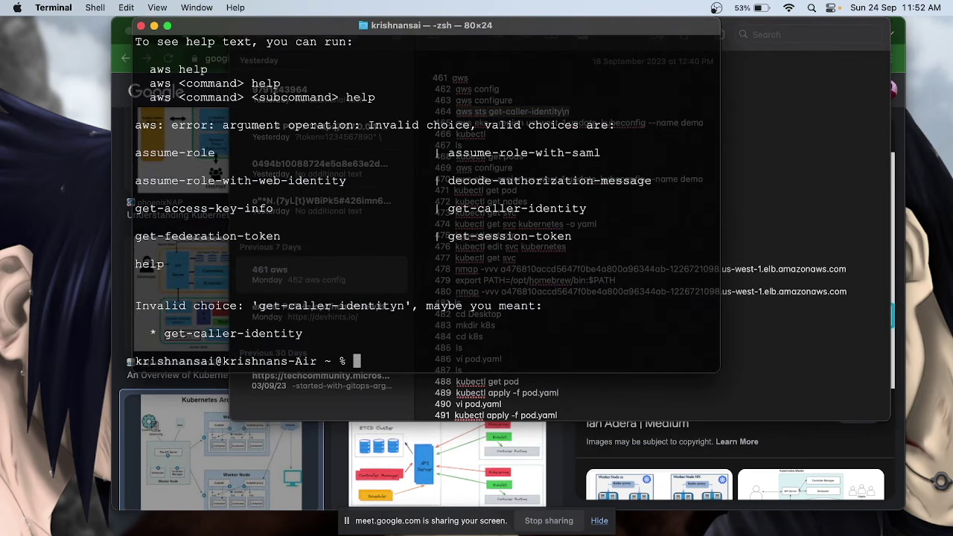
Step: Rerun the command without the trailing \n to get the user ID, account and ARN
{"action": "scroll", "coordinate": [469, 293], "scroll_direction": "up", "scroll_amount": 5}
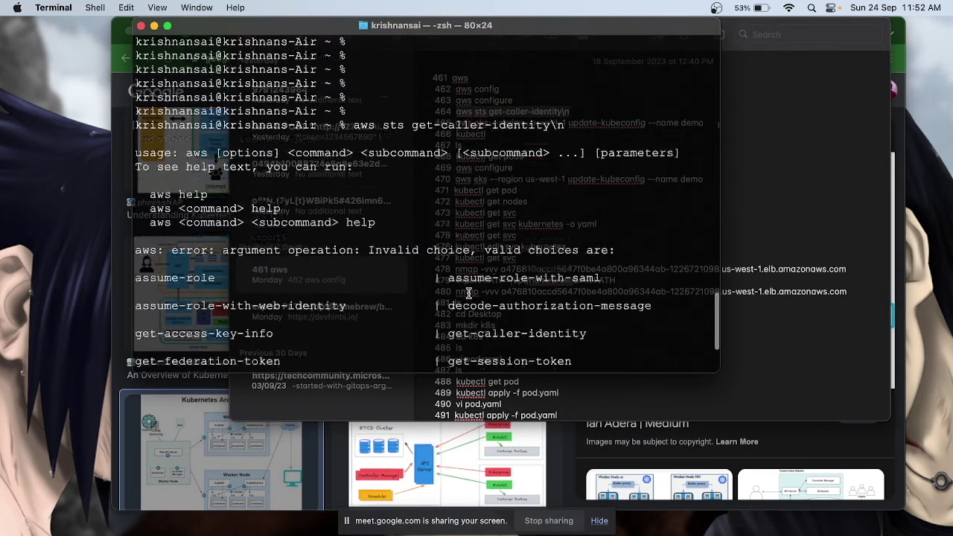
{"action": "key", "text": "Up"}
{"action": "key", "text": "BackSpace"}
{"action": "key", "text": "BackSpace"}
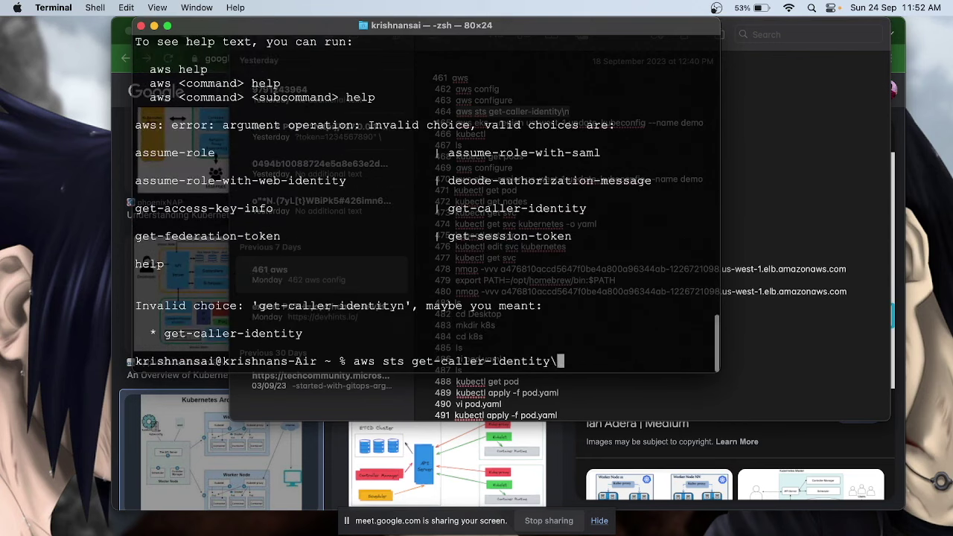
{"action": "key", "text": "Return"}
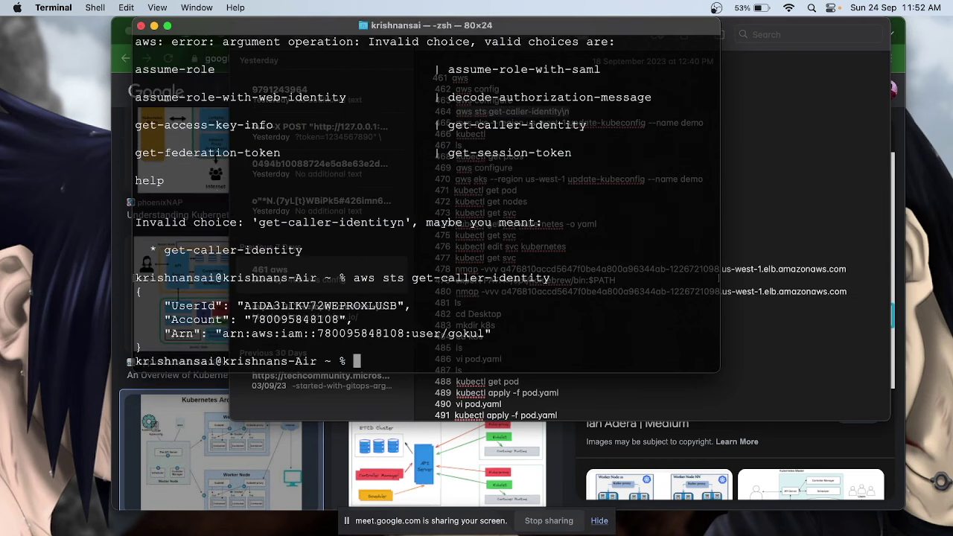
{"action": "left_click_drag", "start_coordinate": [165, 304], "coordinate": [457, 328]}
Step: Copy 'aws eks --region us-west-1 update-kubeconfig --name demo' from Notes line 465 and bring Terminal forward
{"action": "left_click", "coordinate": [456, 327]}
{"action": "left_click", "coordinate": [153, 26]}
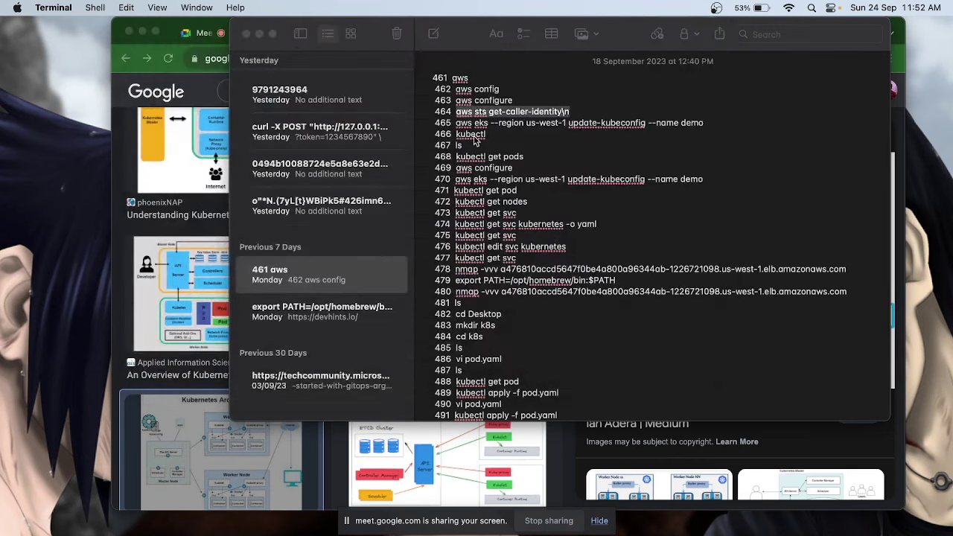
{"action": "left_click", "coordinate": [706, 126]}
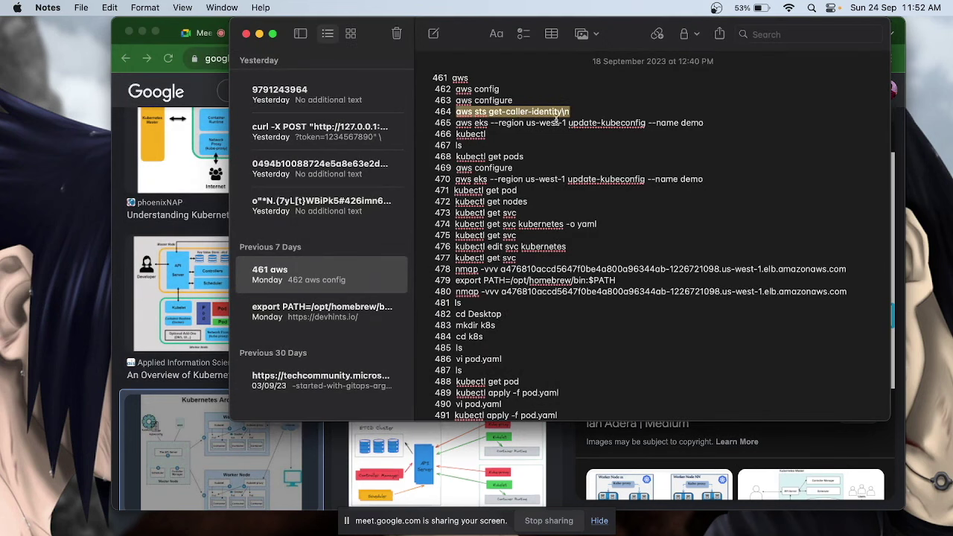
{"action": "left_click", "coordinate": [460, 125]}
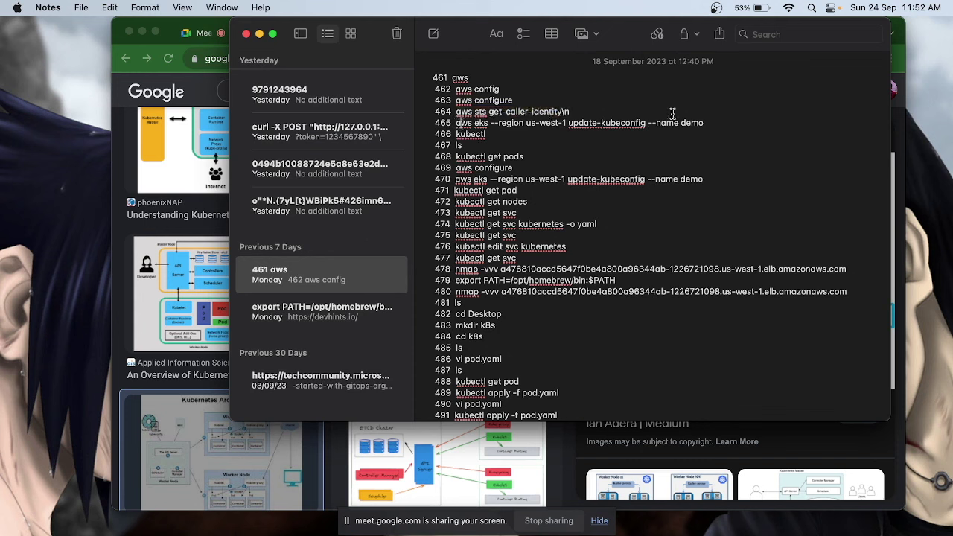
{"action": "left_click_drag", "start_coordinate": [706, 123], "coordinate": [458, 125]}
{"action": "right_click", "coordinate": [458, 124]}
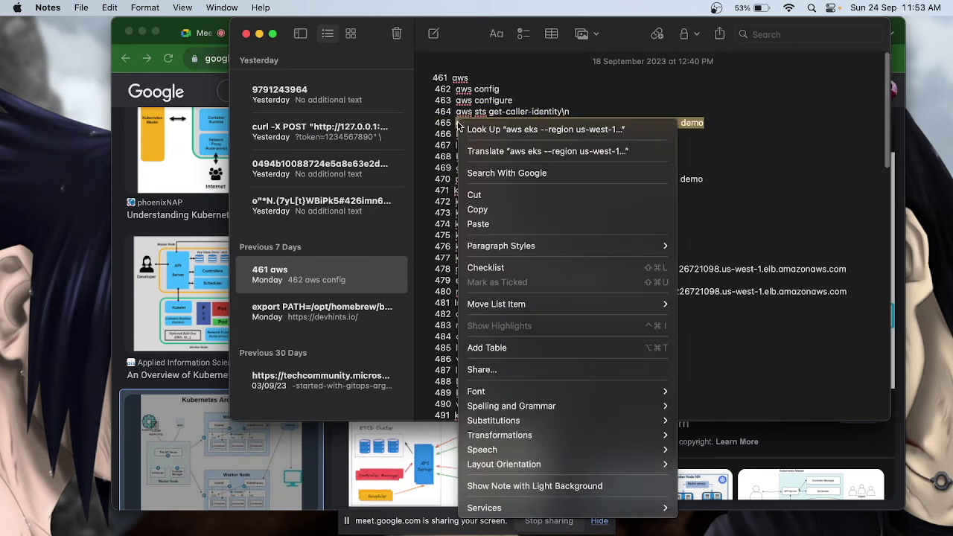
{"action": "left_click", "coordinate": [477, 211]}
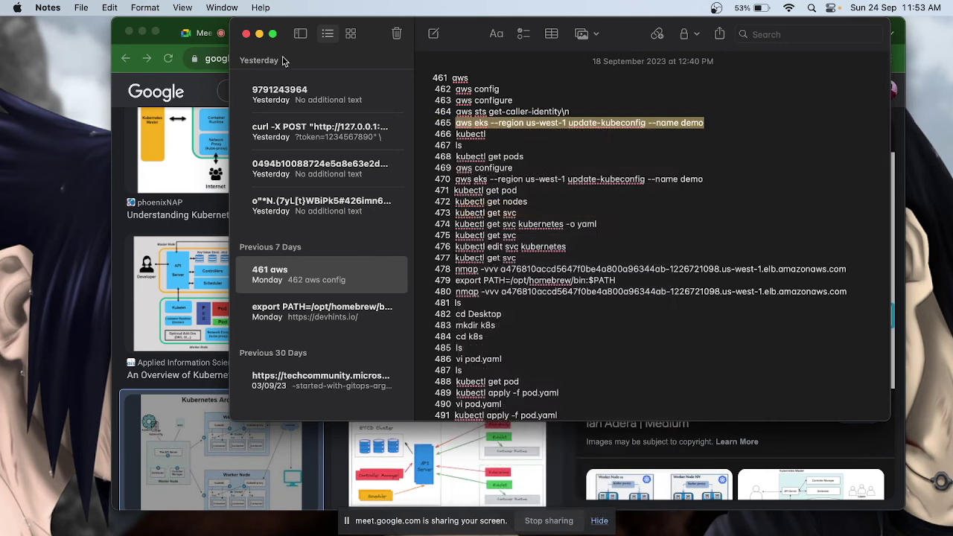
{"action": "left_click", "coordinate": [259, 34]}
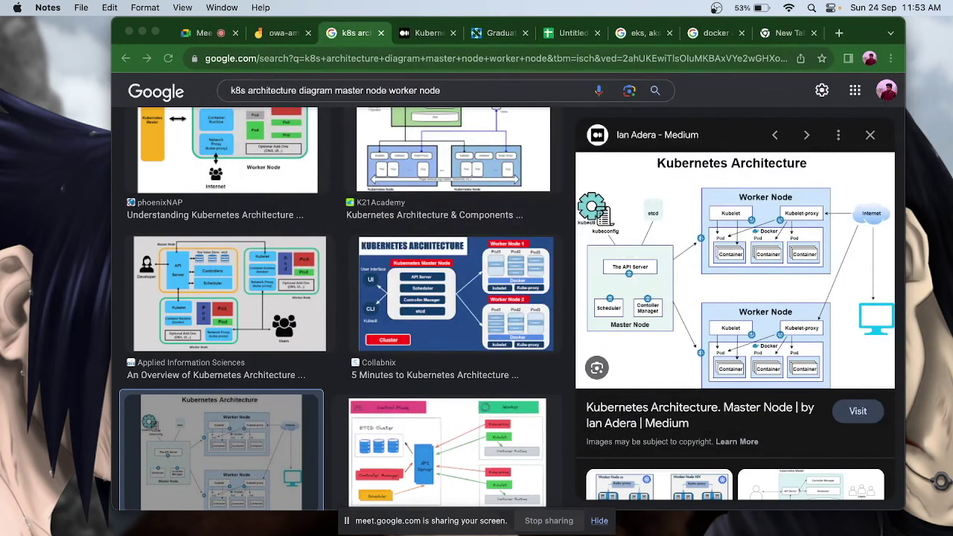
{"action": "left_click", "coordinate": [298, 530]}
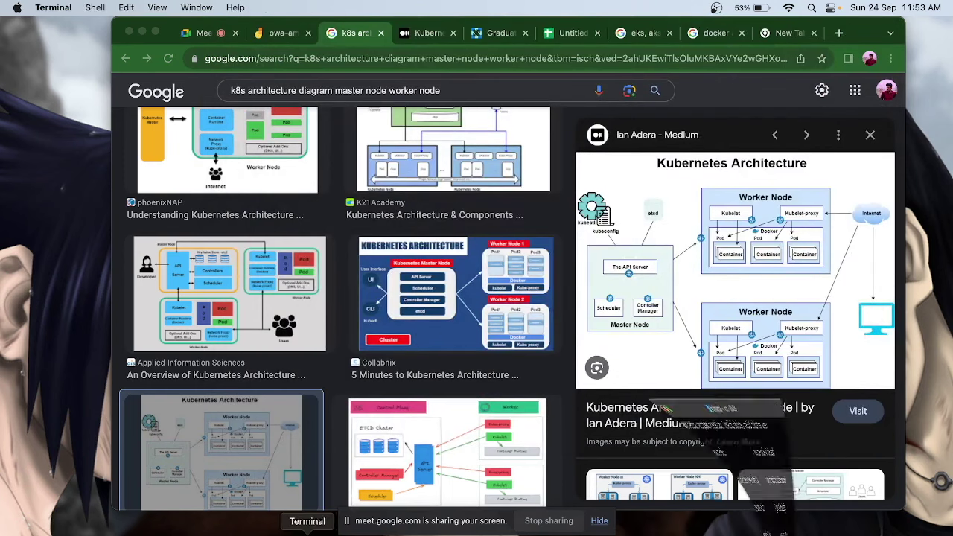
Step: Paste the update-kubeconfig command, change the cluster name to devops and run it
{"action": "right_click", "coordinate": [441, 241]}
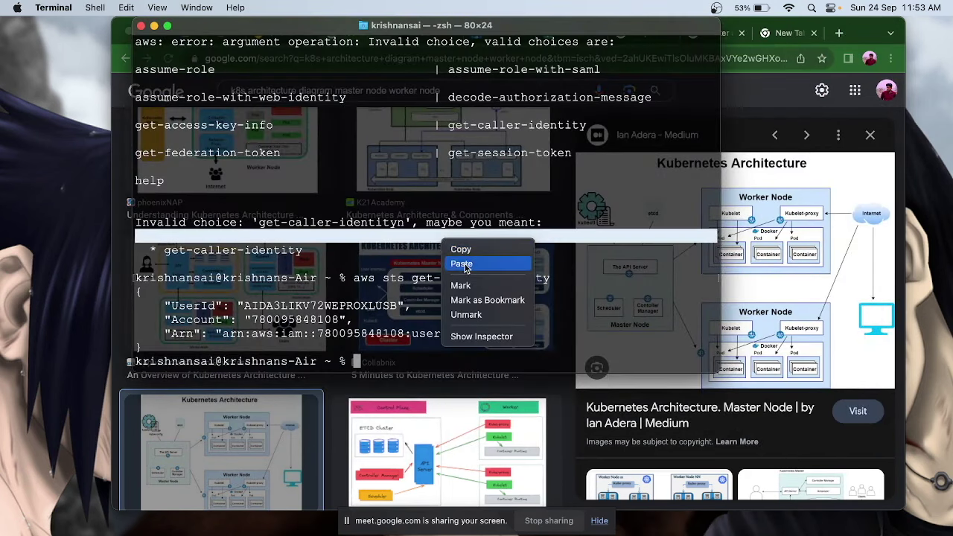
{"action": "left_click", "coordinate": [462, 264]}
{"action": "key", "text": "BackSpace"}
{"action": "key", "text": "BackSpace"}
{"action": "key", "text": "BackSpace"}
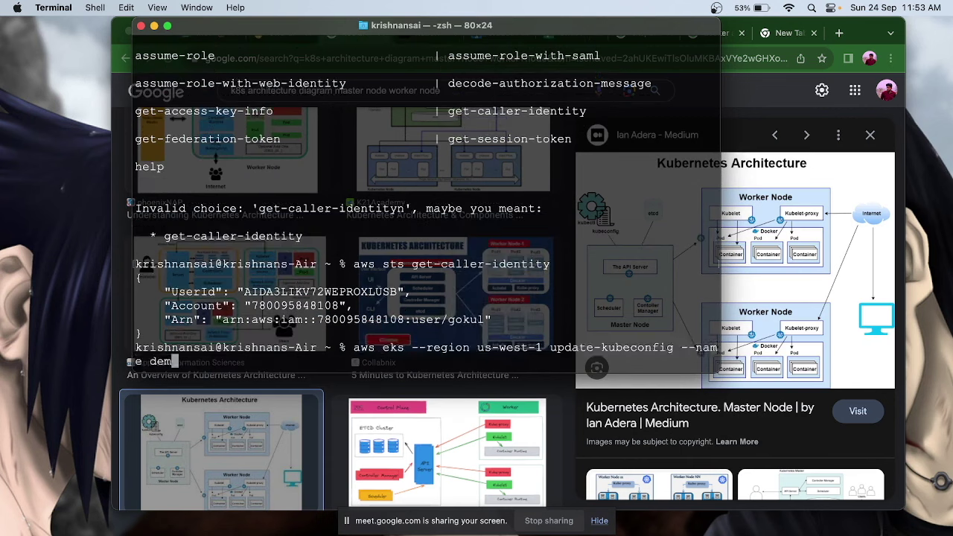
{"action": "type", "text": "evops"}
{"action": "key", "text": "Return"}
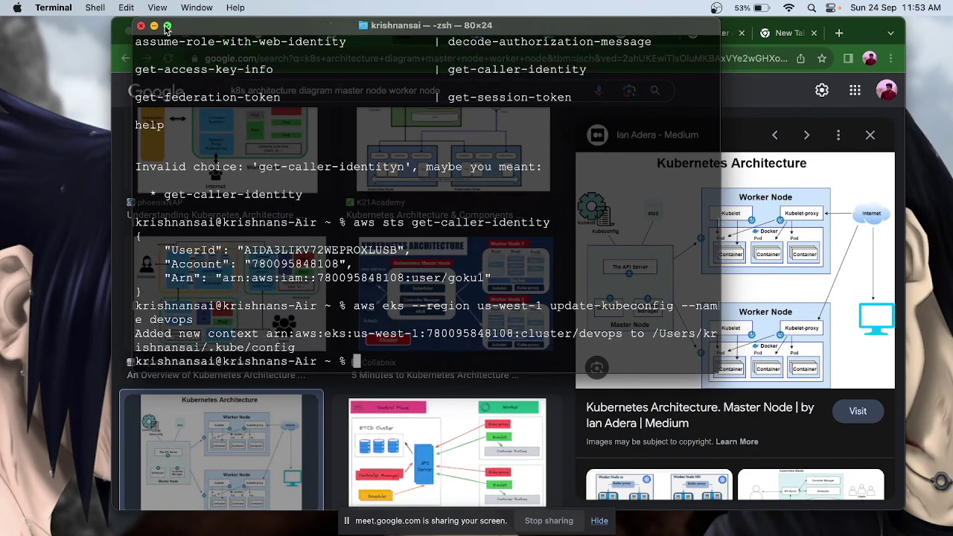
Step: Make Terminal full screen and list the home folder with ls and ls -la to find .kube
{"action": "left_click", "coordinate": [167, 26]}
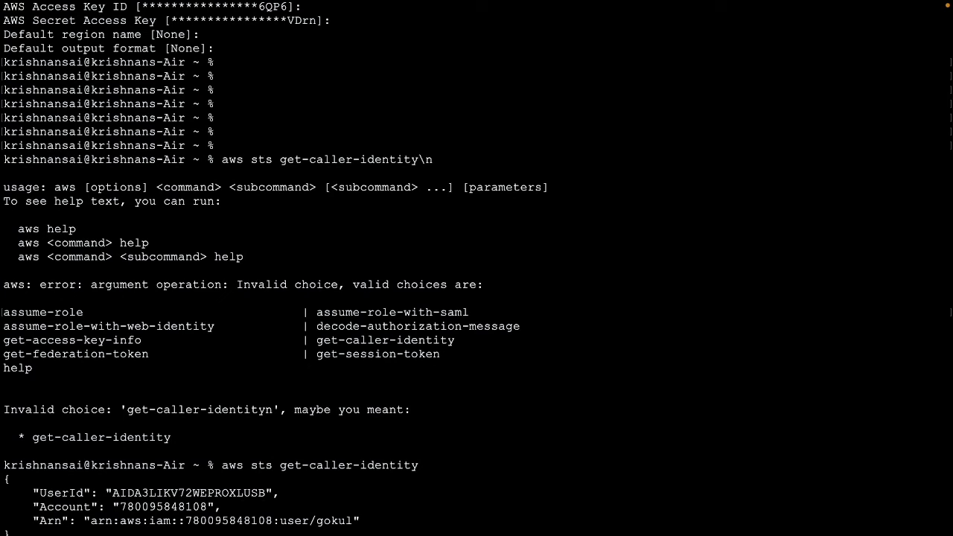
{"action": "key", "text": "Return"}
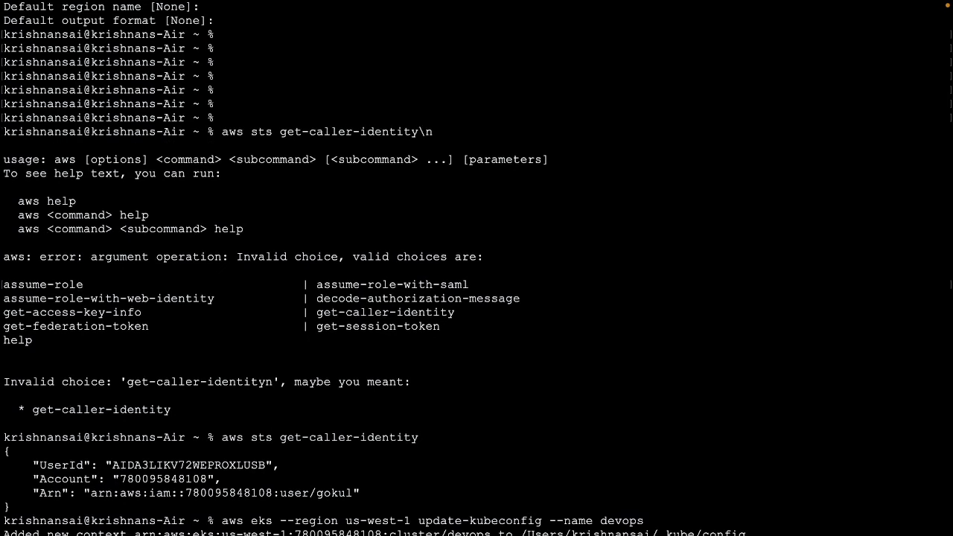
{"action": "type", "text": "ls"}
{"action": "key", "text": "Return"}
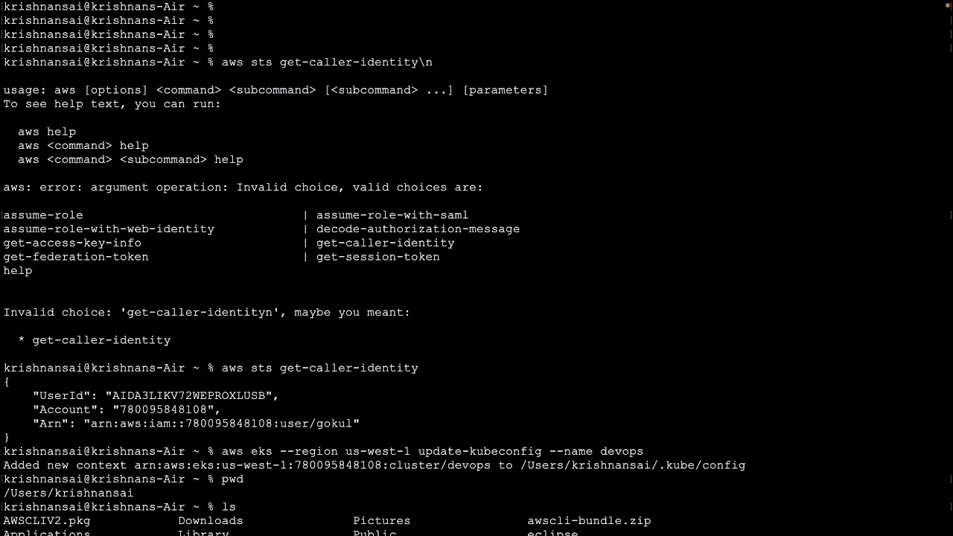
{"action": "type", "text": "ls -la"}
{"action": "key", "text": "Return"}
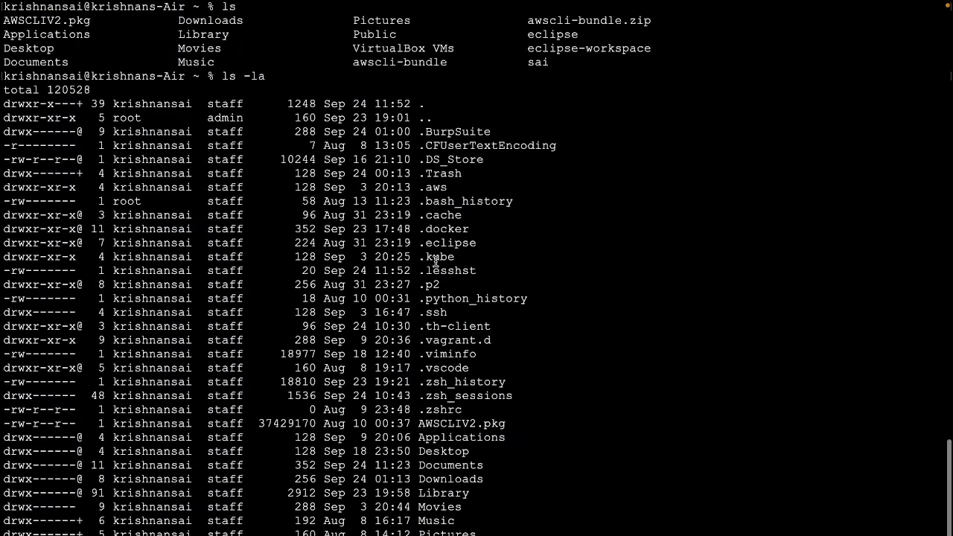
{"action": "left_click_drag", "start_coordinate": [420, 256], "coordinate": [457, 256]}
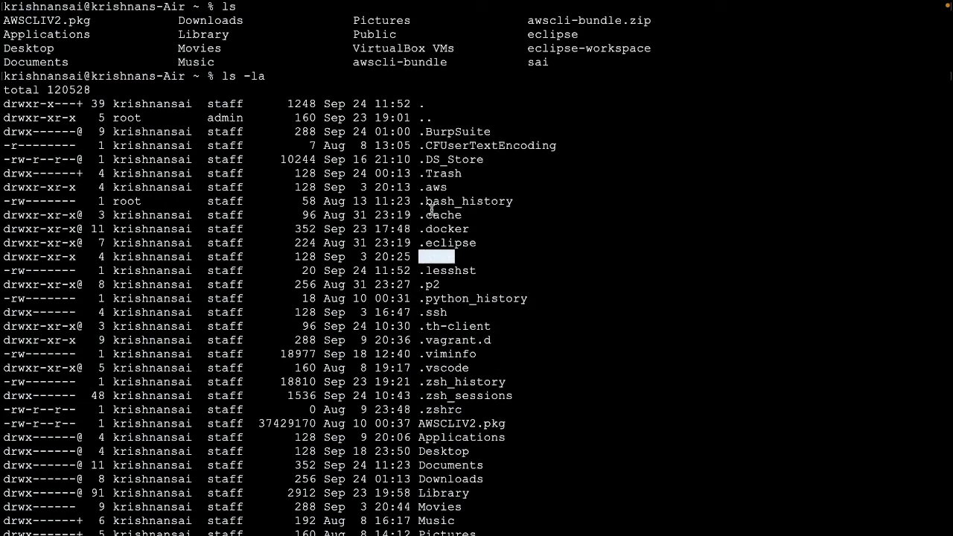
{"action": "left_click", "coordinate": [452, 183]}
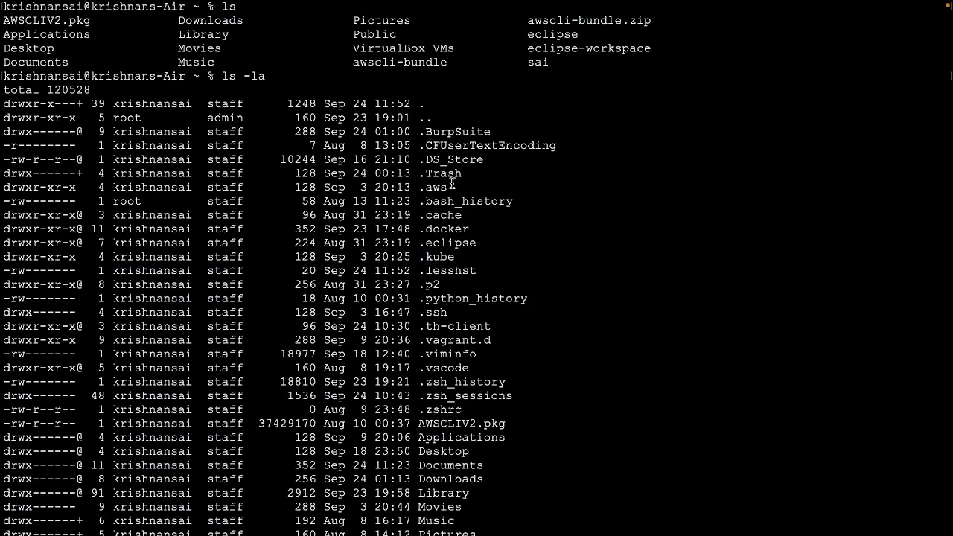
Step: Scroll through the kubeconfig listing argo, demo and devops clusters, with devops as current context
{"action": "scroll", "coordinate": [452, 184], "scroll_direction": "down", "scroll_amount": 2}
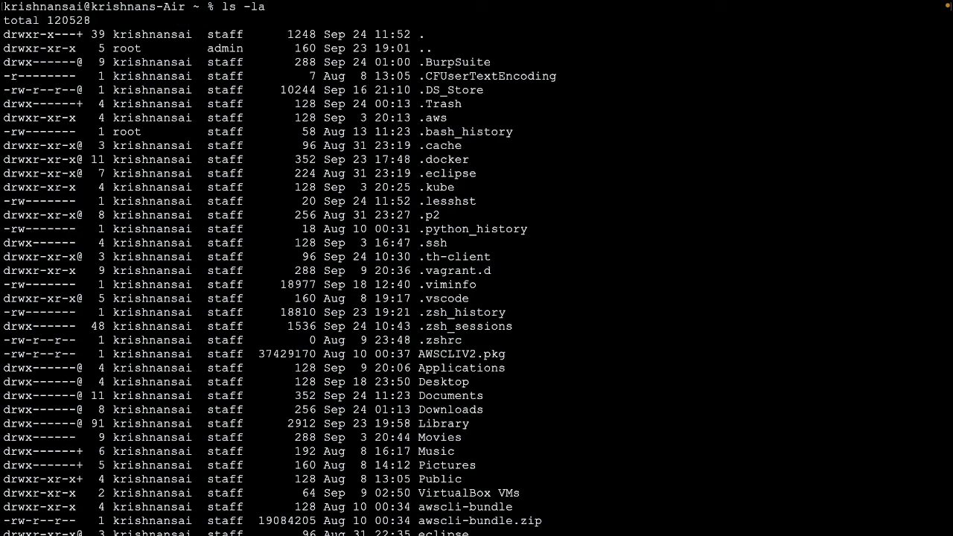
{"action": "scroll", "coordinate": [476, 268], "scroll_direction": "down", "scroll_amount": 1}
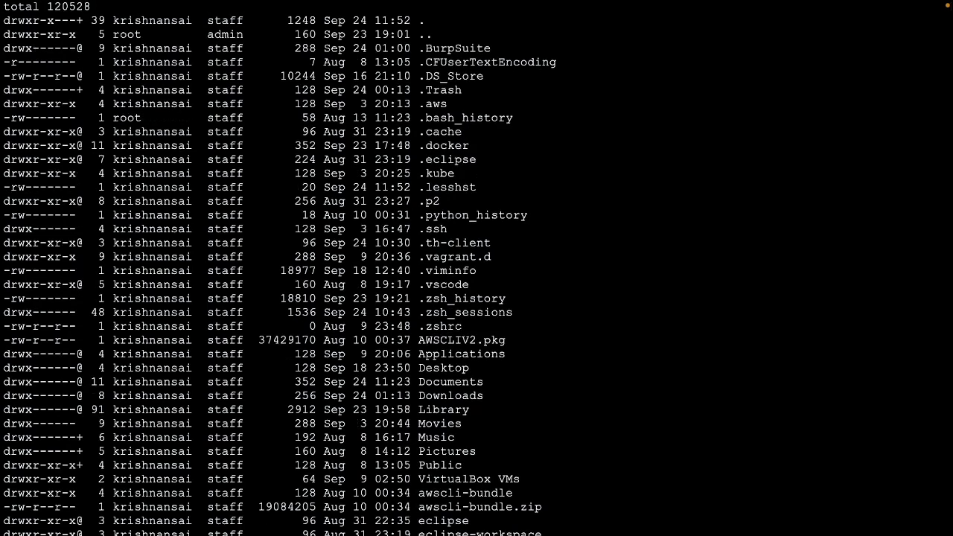
{"action": "scroll", "coordinate": [477, 268], "scroll_direction": "down", "scroll_amount": 2}
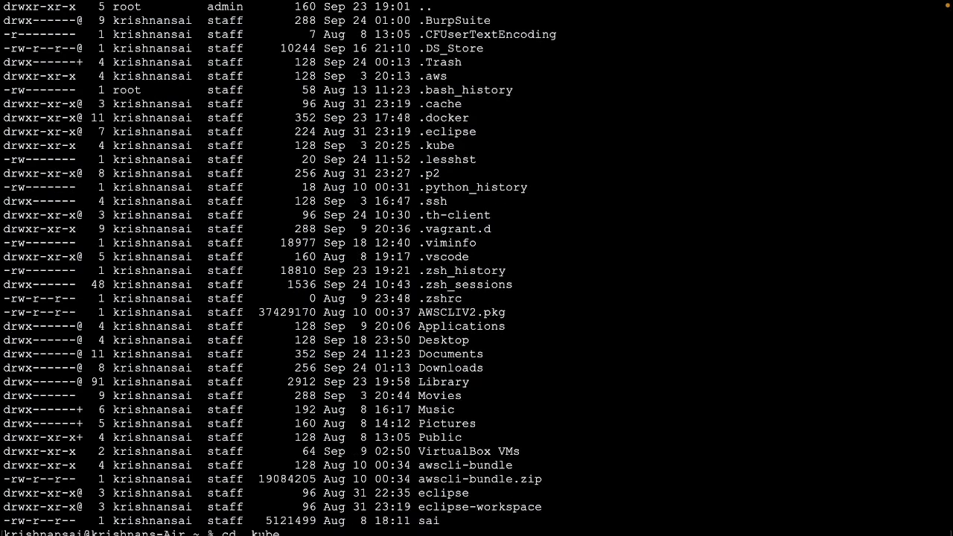
{"action": "scroll", "coordinate": [476, 268], "scroll_direction": "down", "scroll_amount": 2}
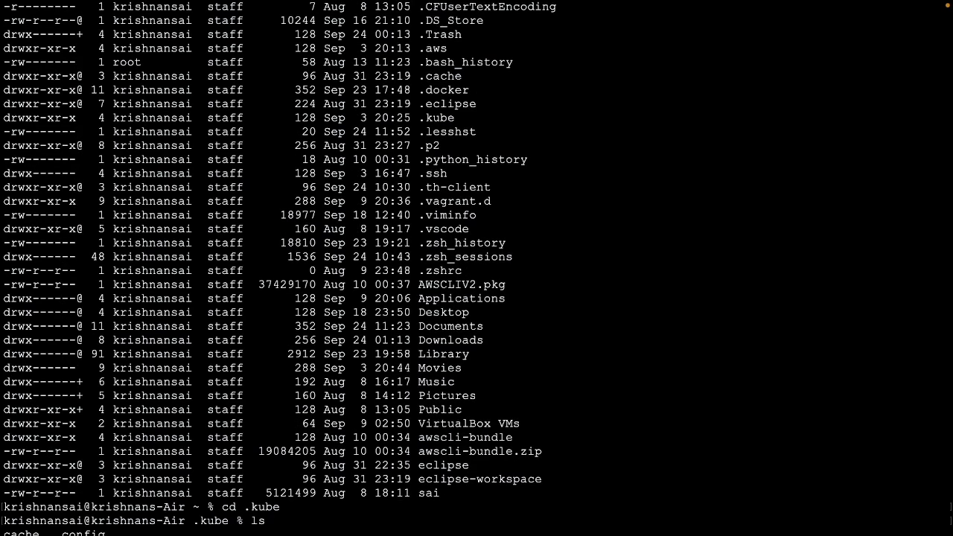
{"action": "scroll", "coordinate": [477, 268], "scroll_direction": "down", "scroll_amount": 1}
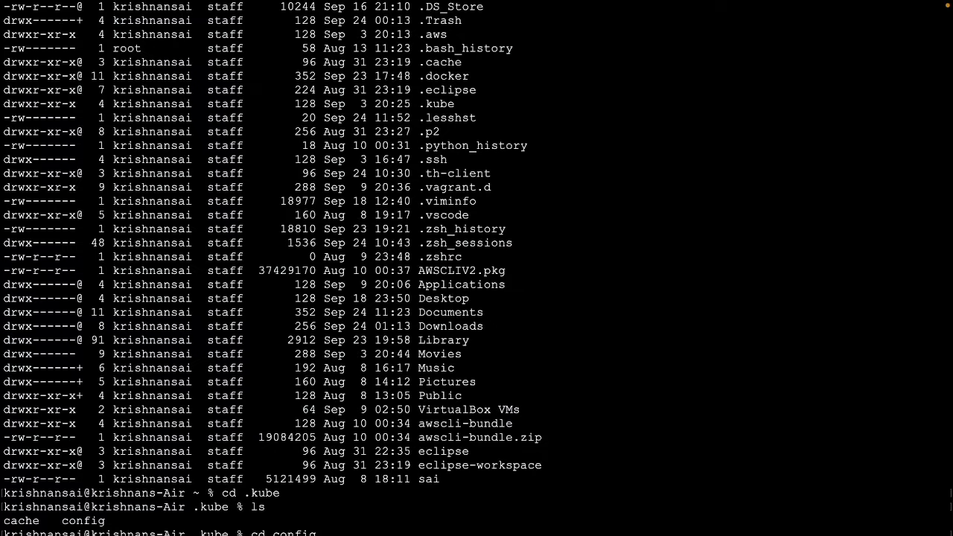
{"action": "scroll", "coordinate": [377, 76], "scroll_direction": "down", "scroll_amount": 10}
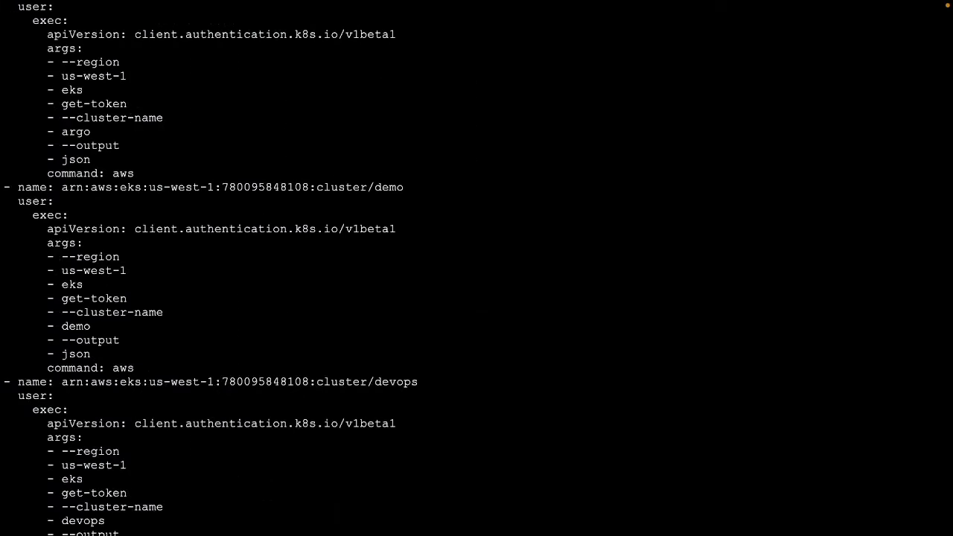
{"action": "scroll", "coordinate": [378, 76], "scroll_direction": "up", "scroll_amount": 8}
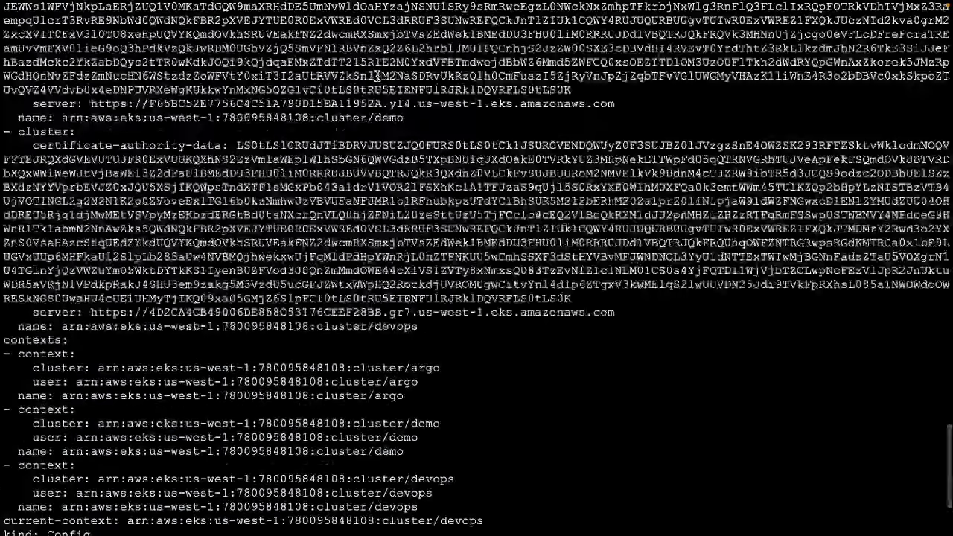
{"action": "scroll", "coordinate": [223, 319], "scroll_direction": "up", "scroll_amount": 10}
{"action": "scroll", "coordinate": [223, 319], "scroll_direction": "down", "scroll_amount": 10}
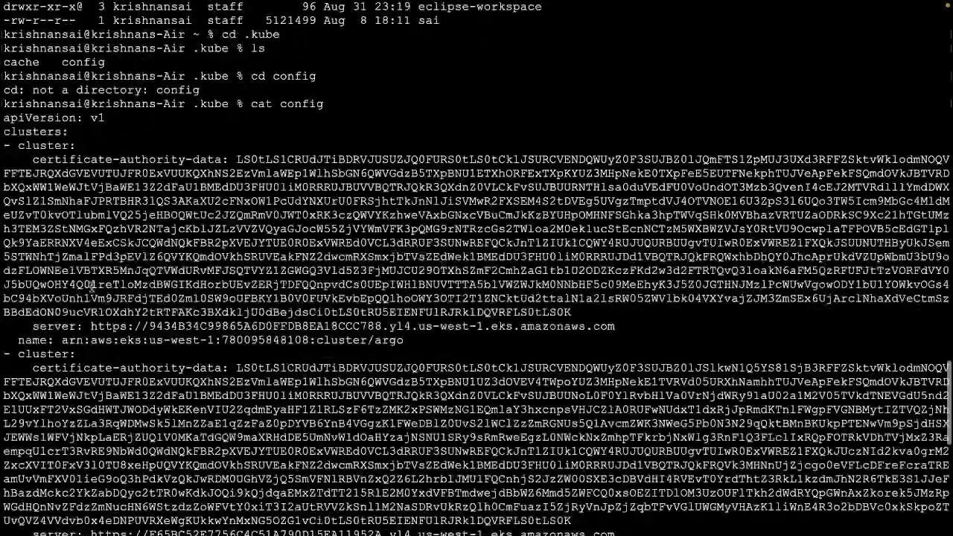
{"action": "left_click_drag", "start_coordinate": [26, 159], "coordinate": [456, 371]}
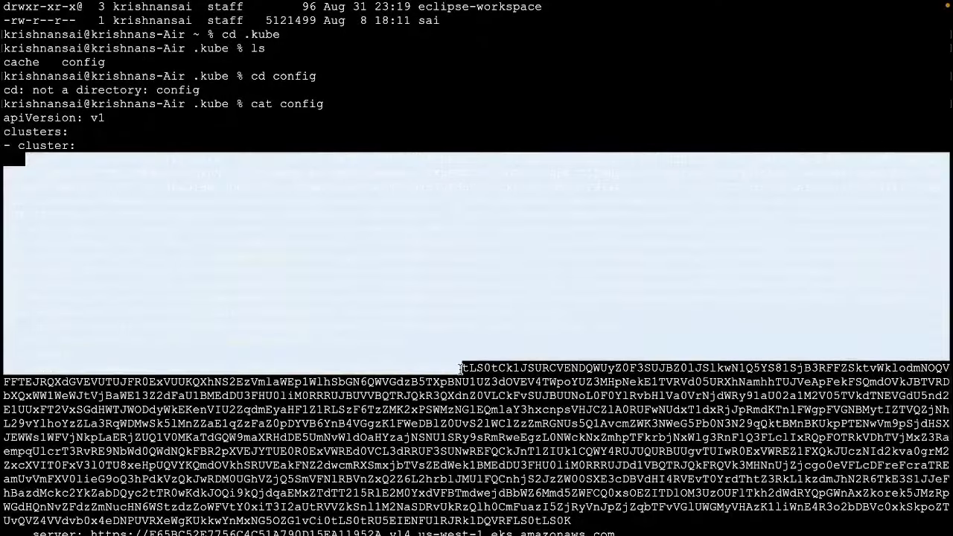
{"action": "left_click", "coordinate": [456, 370]}
{"action": "scroll", "coordinate": [460, 369], "scroll_direction": "down", "scroll_amount": 15}
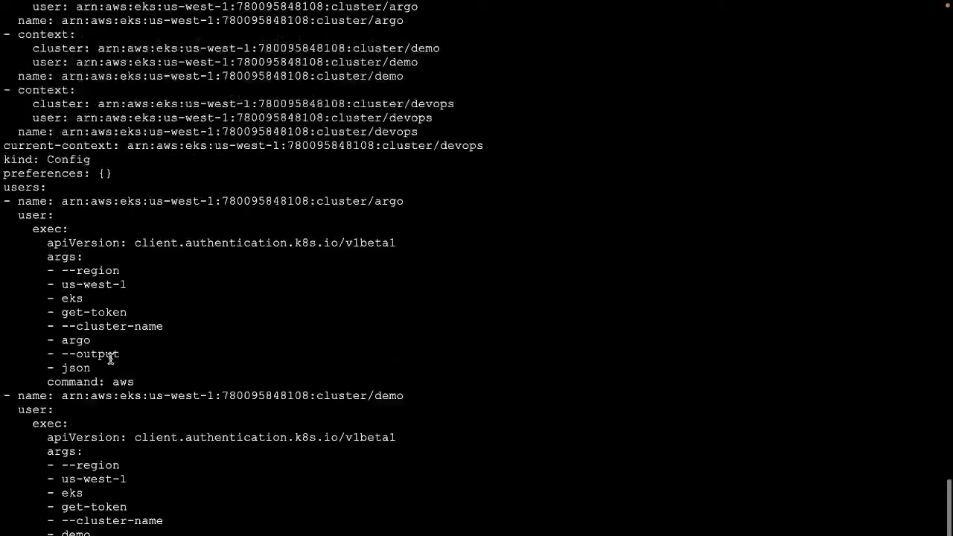
{"action": "scroll", "coordinate": [327, 357], "scroll_direction": "down", "scroll_amount": 5}
{"action": "scroll", "coordinate": [437, 348], "scroll_direction": "down", "scroll_amount": 1}
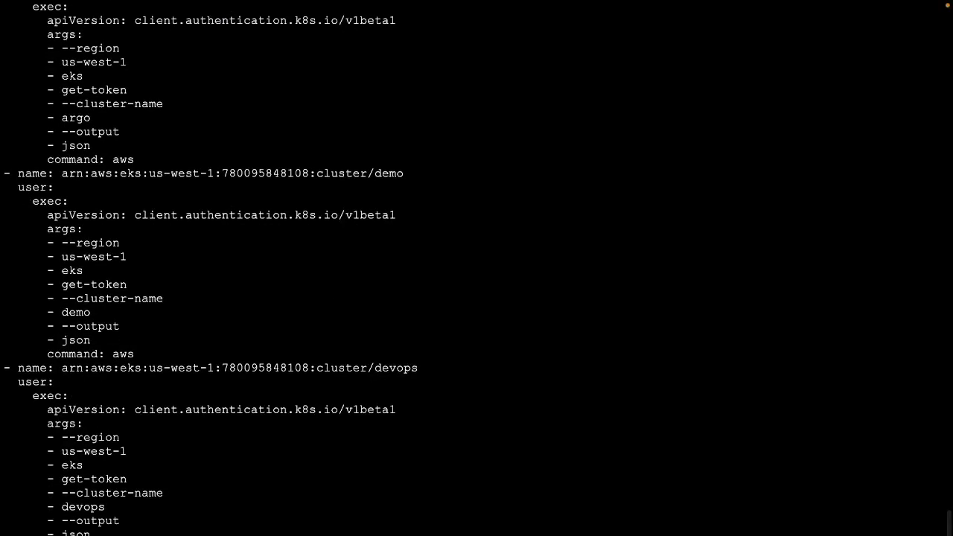
{"action": "scroll", "coordinate": [477, 268], "scroll_direction": "down", "scroll_amount": 5}
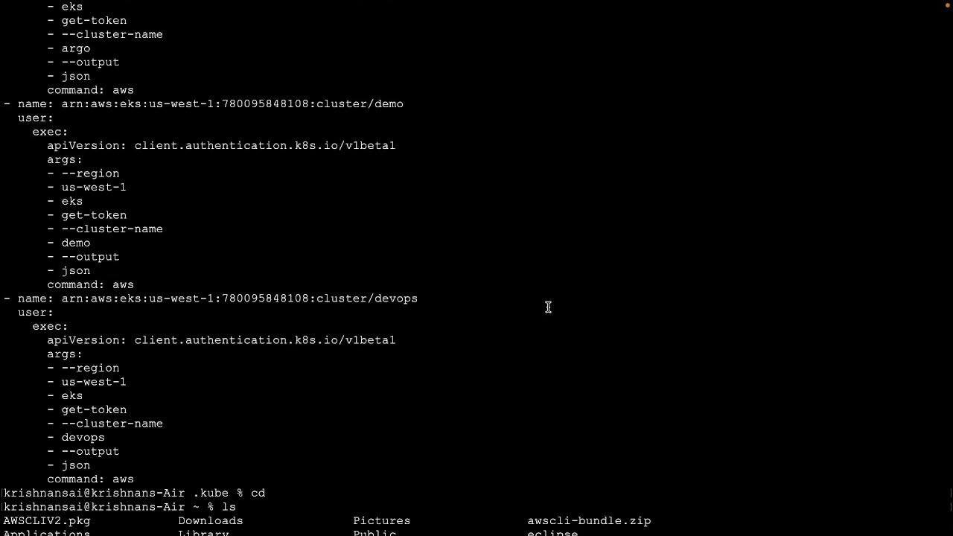
Step: Restore Terminal to a window and switch Chrome to the EKS worker node group page
{"action": "mouse_move", "coordinate": [140, 4]}
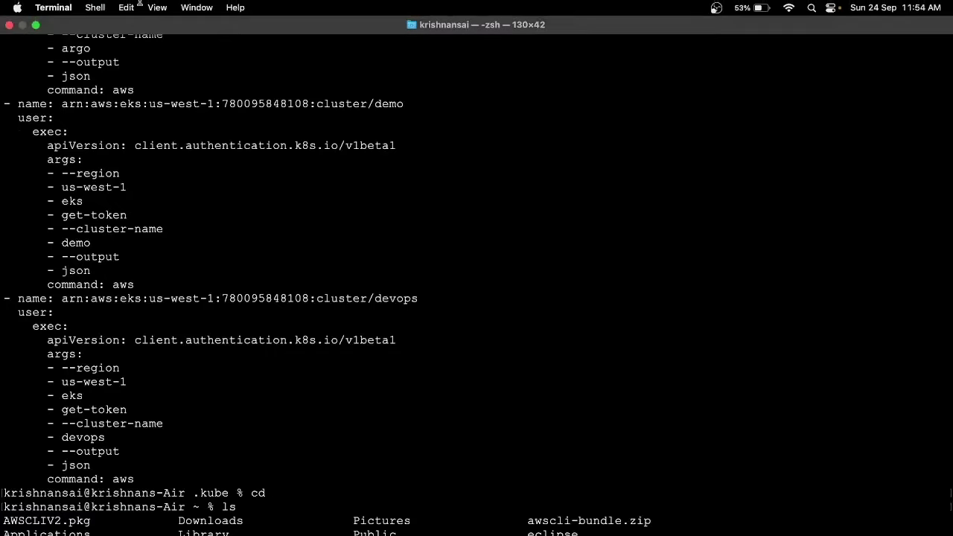
{"action": "left_click", "coordinate": [36, 24]}
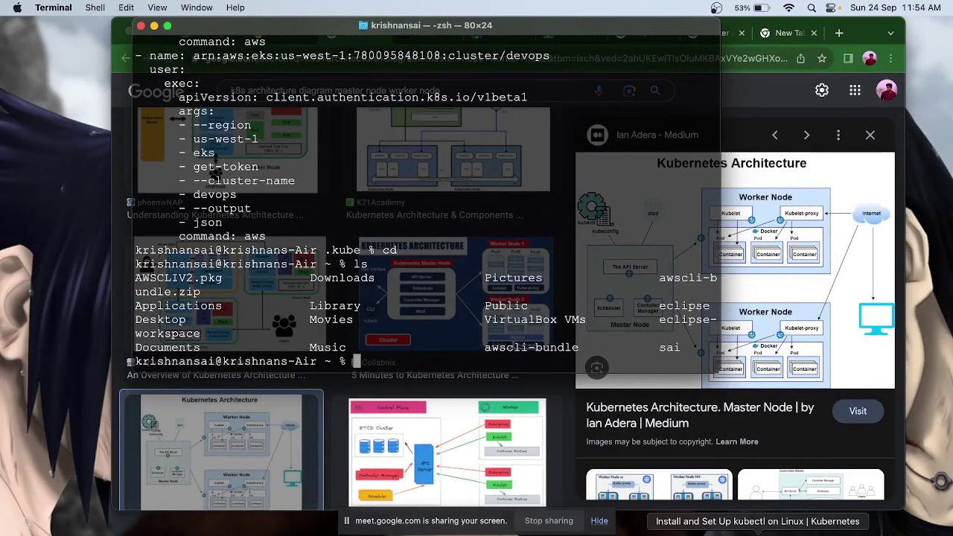
{"action": "left_click", "coordinate": [757, 530]}
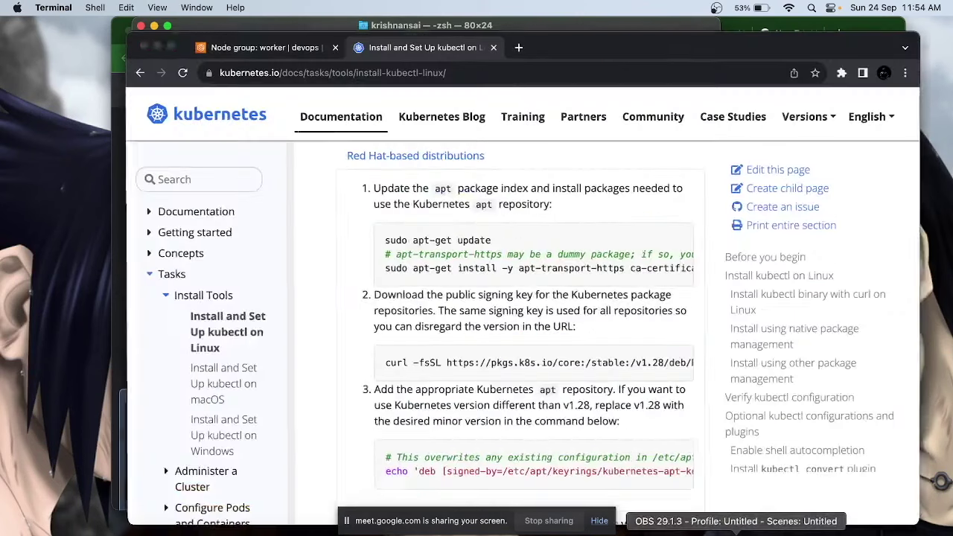
{"action": "left_click", "coordinate": [312, 49]}
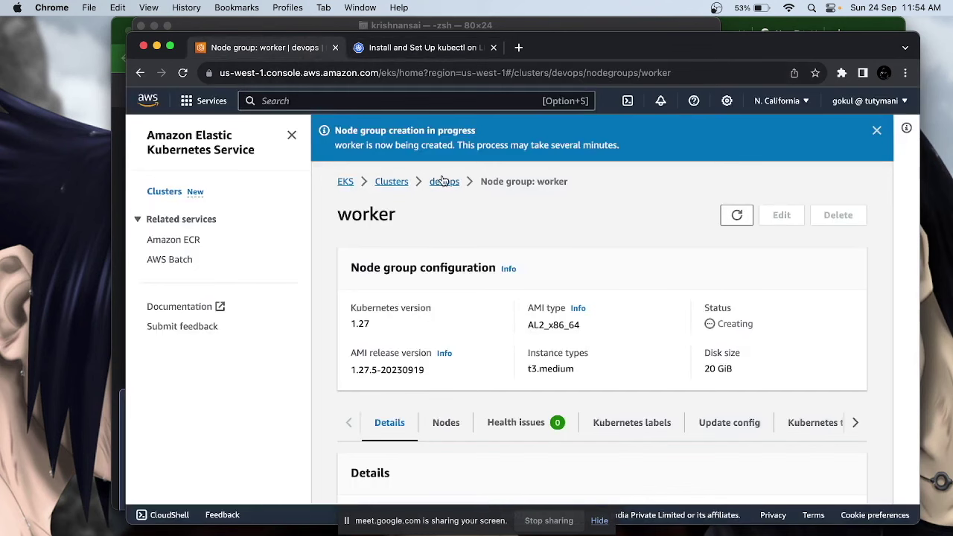
Step: Refresh the node group, check its health, two Ready t3.medium nodes and details, then maximize Terminal
{"action": "left_click", "coordinate": [735, 216]}
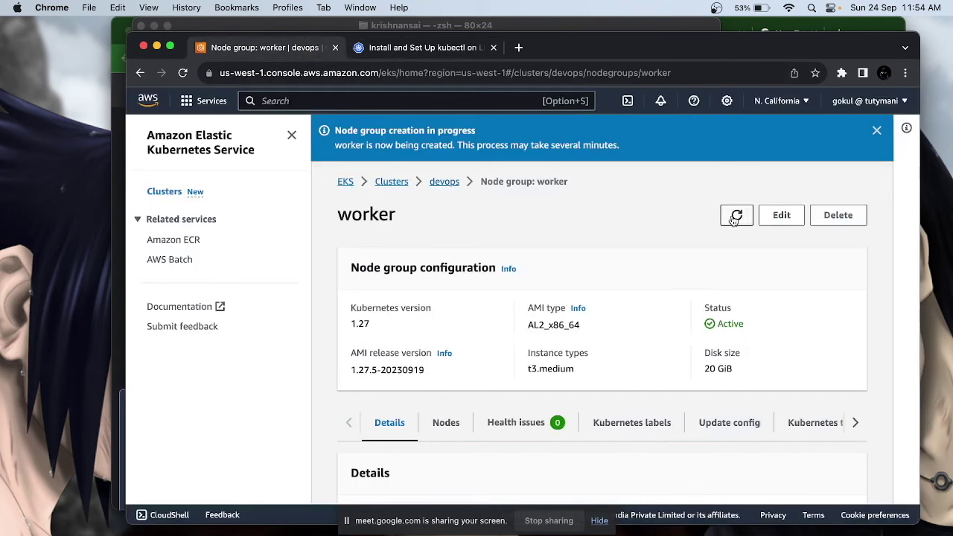
{"action": "scroll", "coordinate": [735, 217], "scroll_direction": "down", "scroll_amount": 3}
{"action": "left_click", "coordinate": [520, 319]}
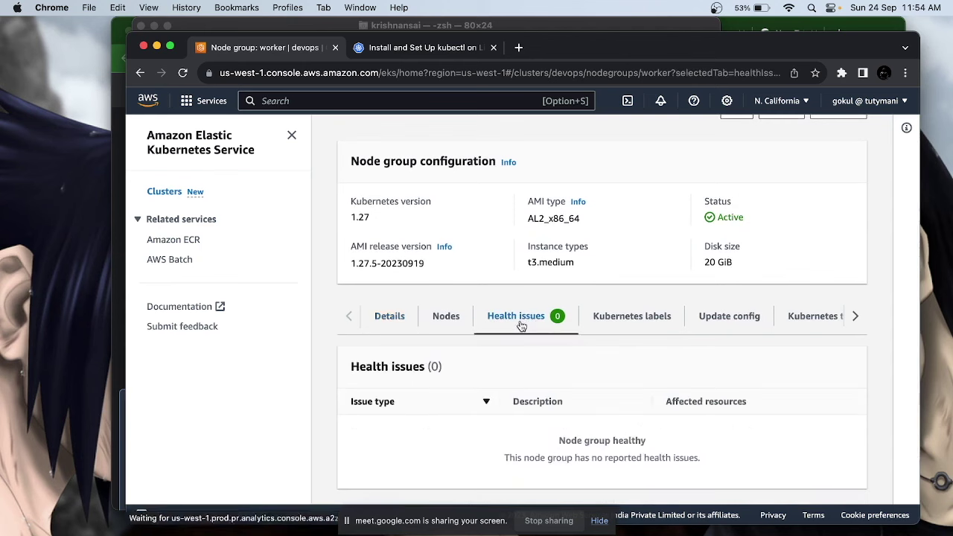
{"action": "left_click", "coordinate": [441, 317]}
{"action": "scroll", "coordinate": [438, 315], "scroll_direction": "down", "scroll_amount": 3}
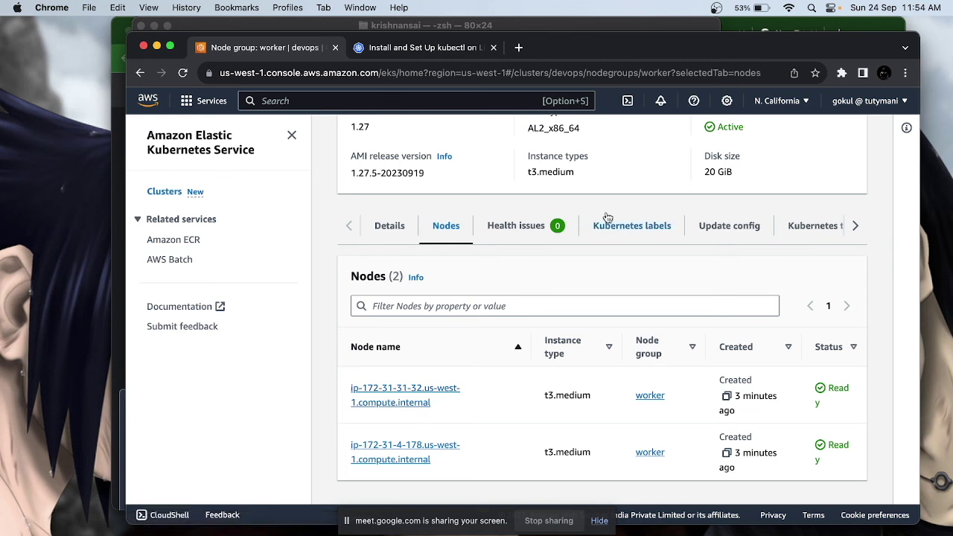
{"action": "left_click", "coordinate": [385, 226]}
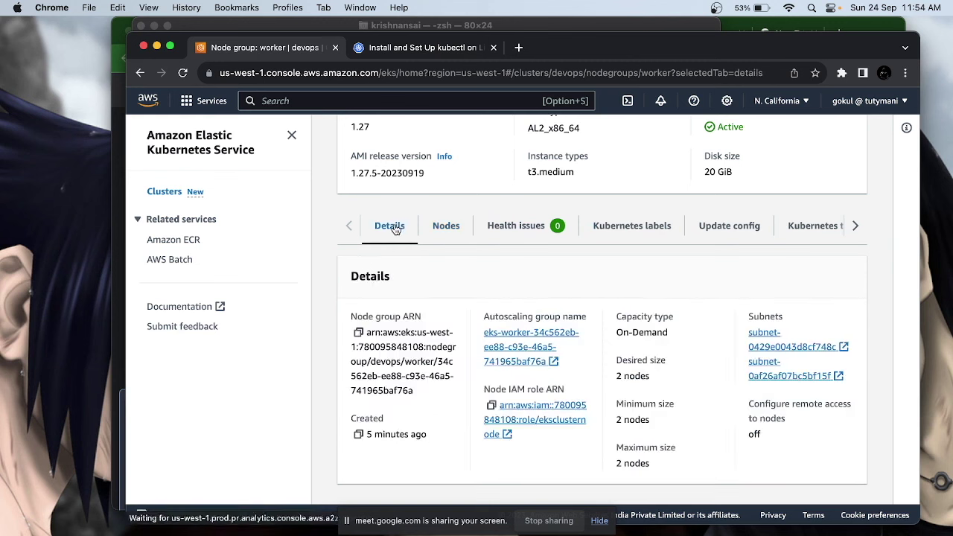
{"action": "left_click", "coordinate": [466, 232]}
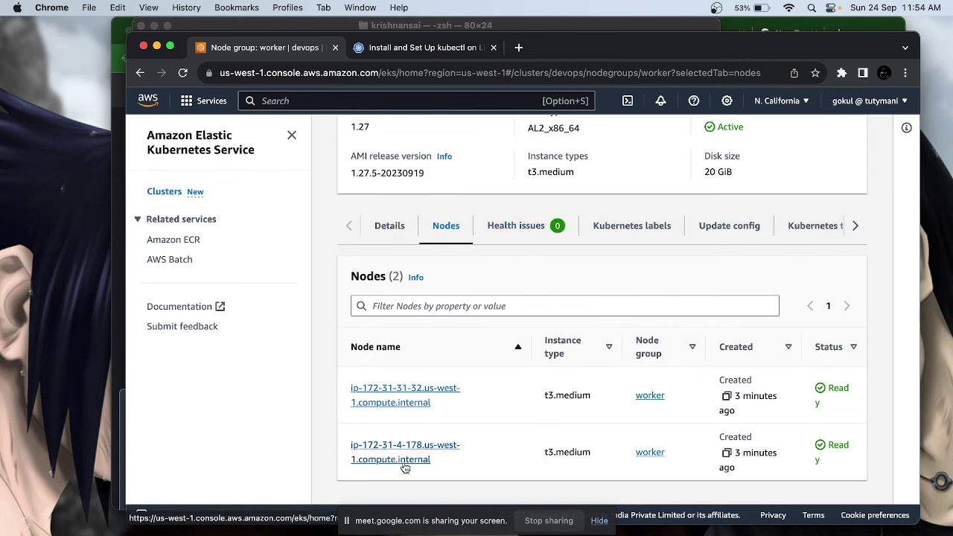
{"action": "key", "text": "super+Tab"}
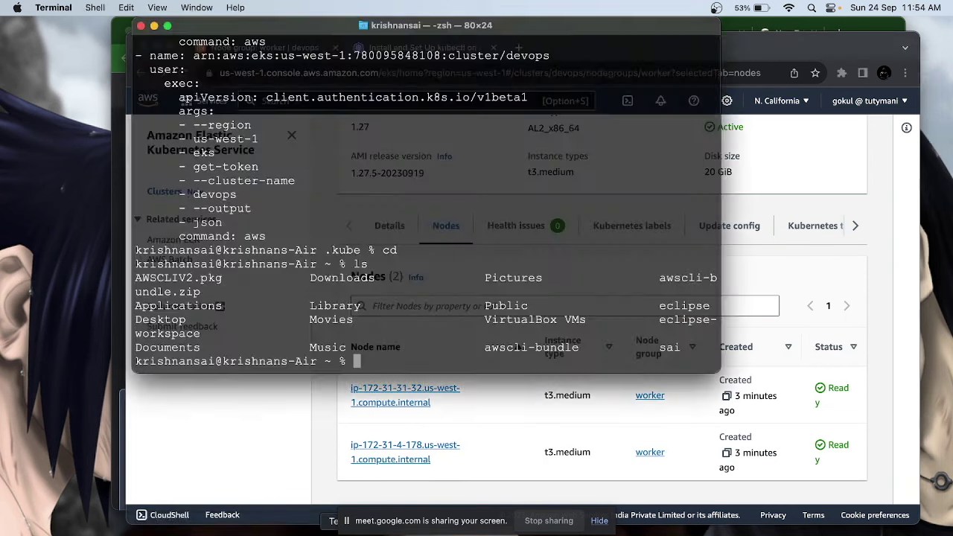
{"action": "left_click", "coordinate": [168, 25]}
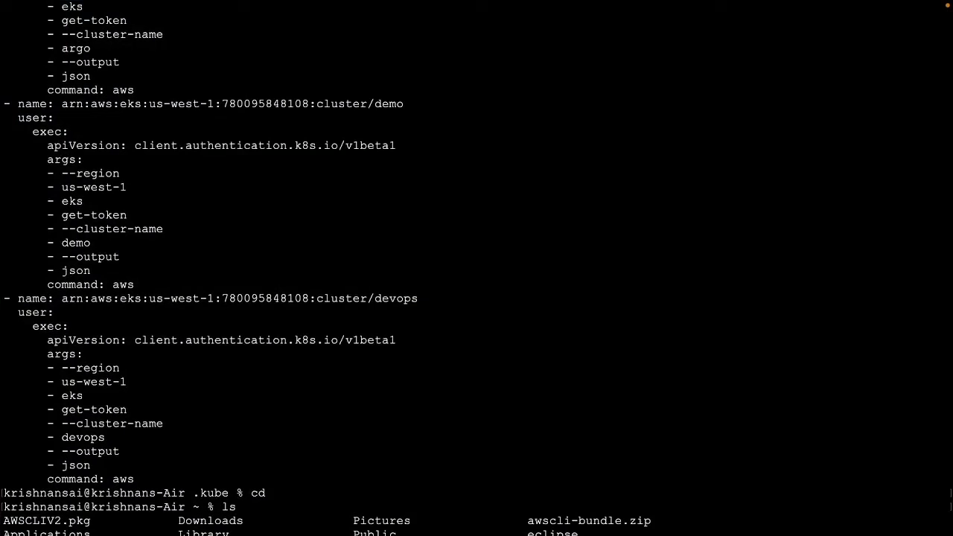
Step: Clear the screen and run kubectl get ns, showing four Active namespaces, then exit full screen
{"action": "key", "text": "ctrl+l"}
{"action": "type", "text": "ku"}
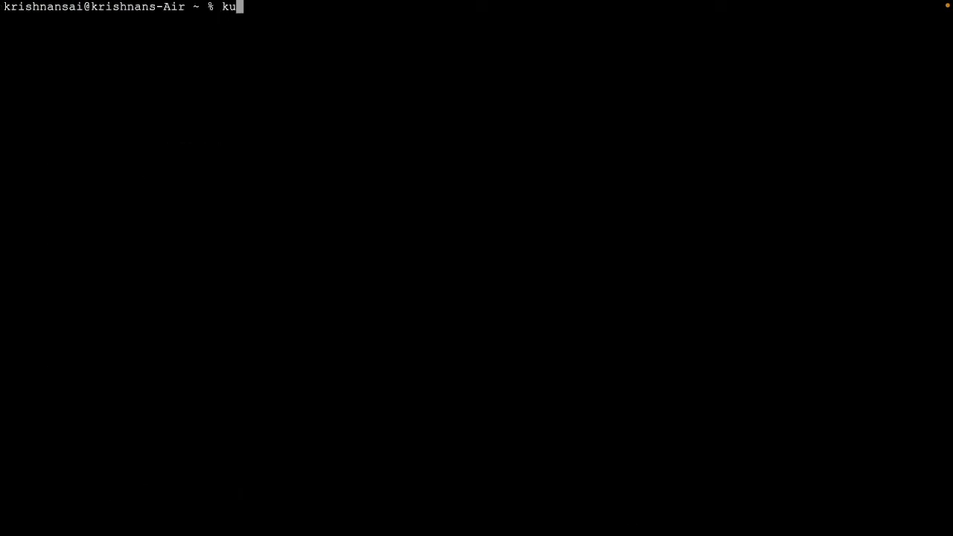
{"action": "type", "text": "bectl get ns"}
{"action": "key", "text": "Return"}
{"action": "mouse_move", "coordinate": [35, 3]}
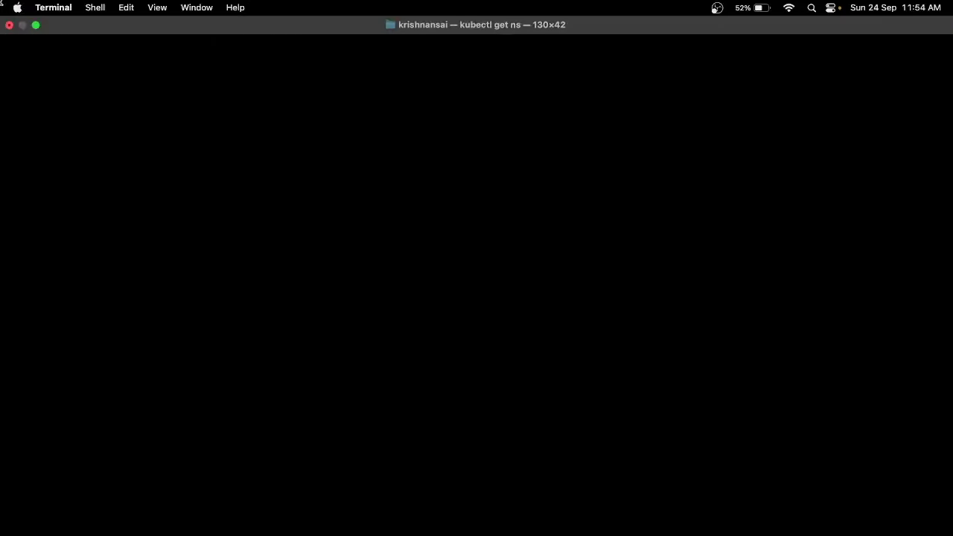
{"action": "left_click", "coordinate": [35, 25]}
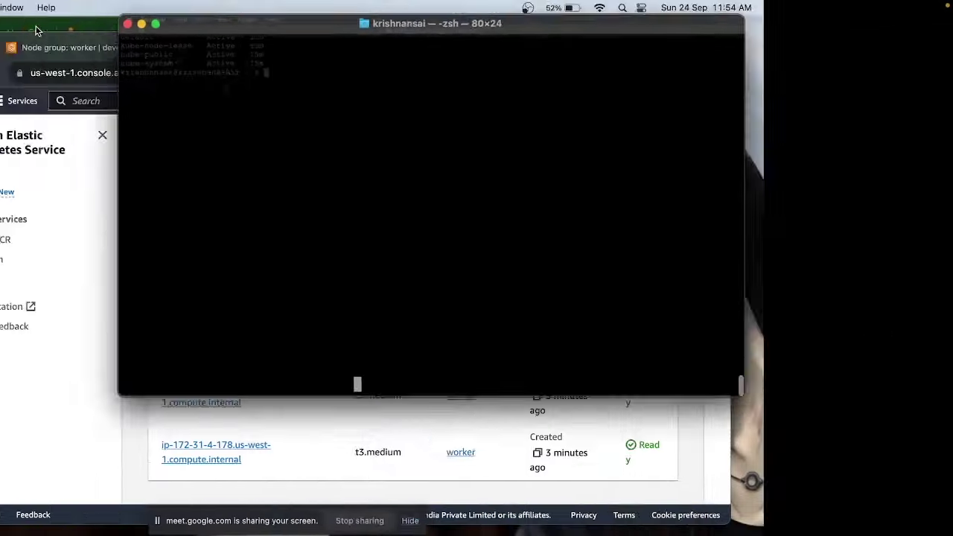
Step: In a new tab, open the GitHub profile's repositories and filter them for 'devop'
{"action": "left_click", "coordinate": [759, 55]}
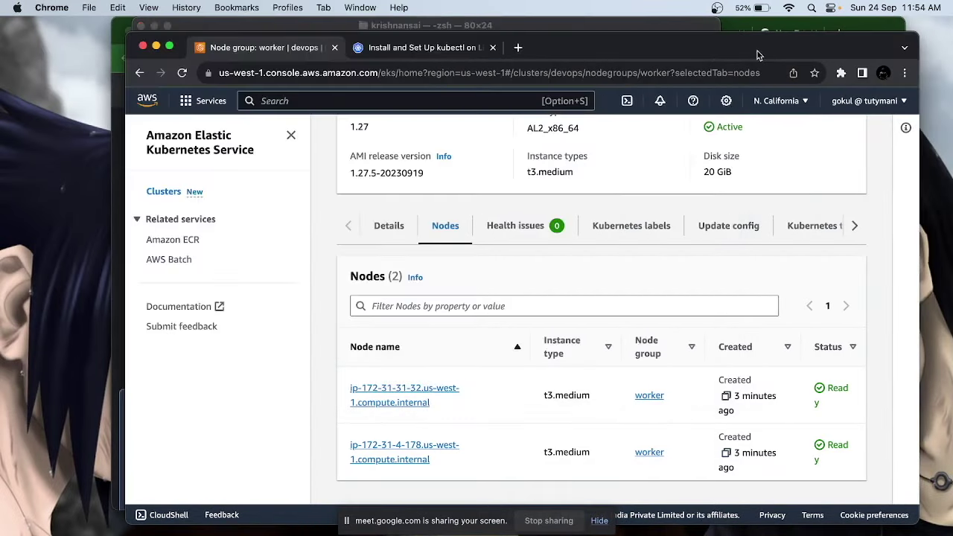
{"action": "left_click", "coordinate": [512, 49]}
{"action": "type", "text": "gi"}
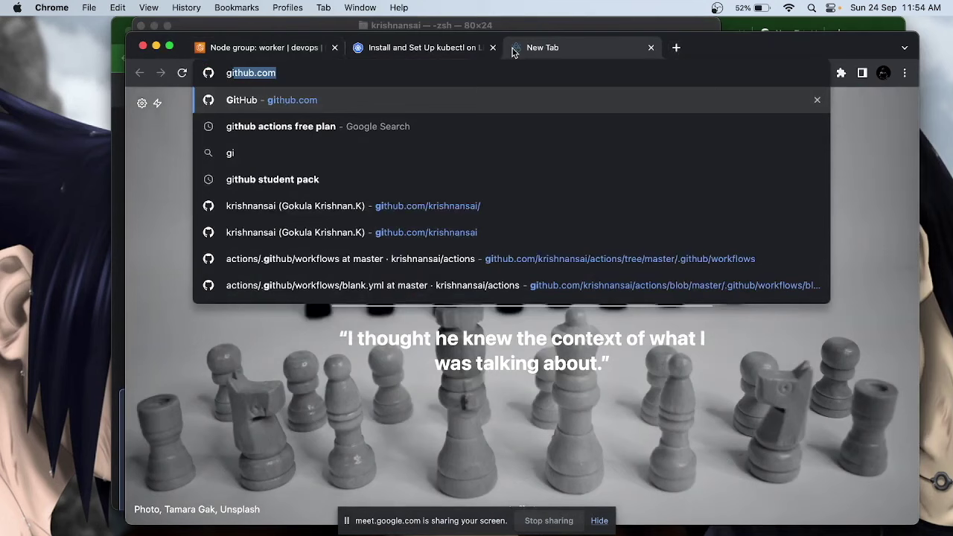
{"action": "type", "text": "thub.com/k"}
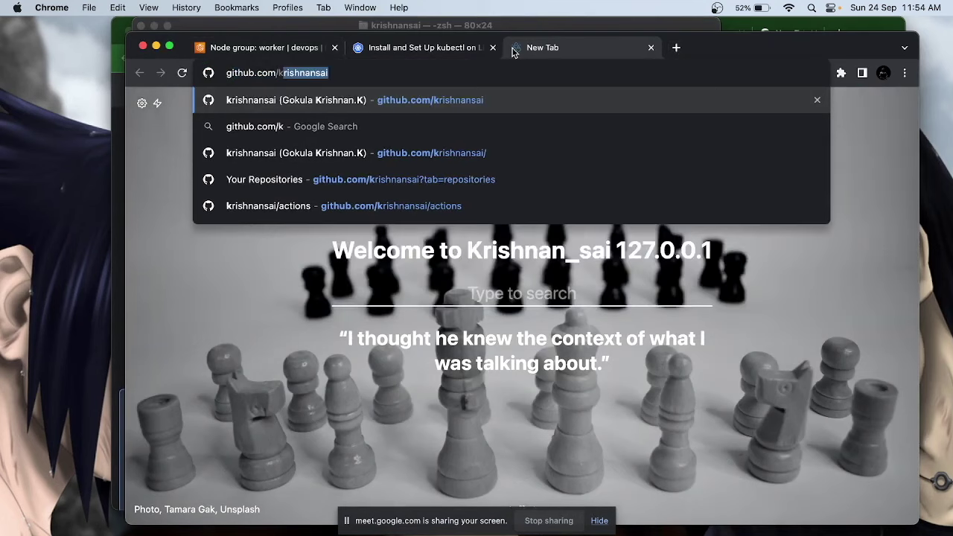
{"action": "key", "text": "Return"}
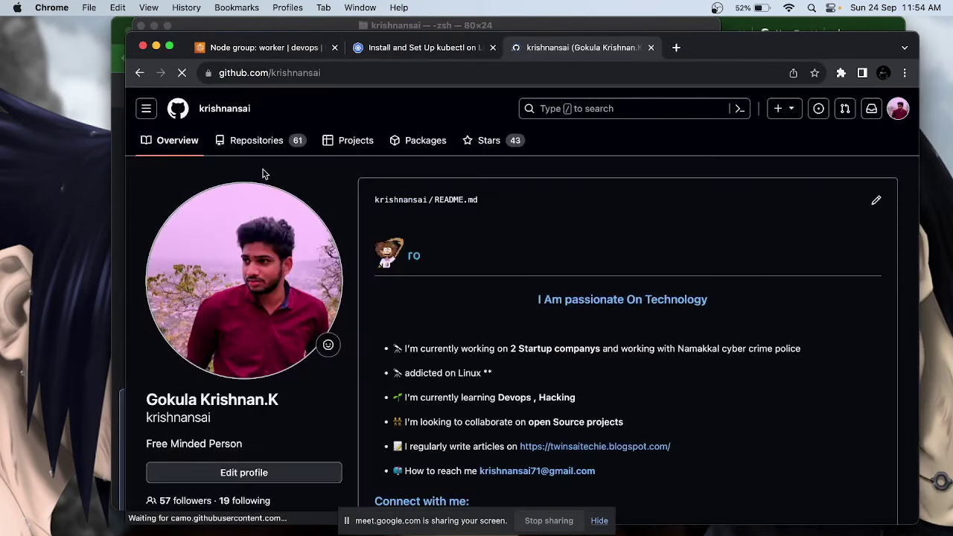
{"action": "left_click", "coordinate": [269, 151]}
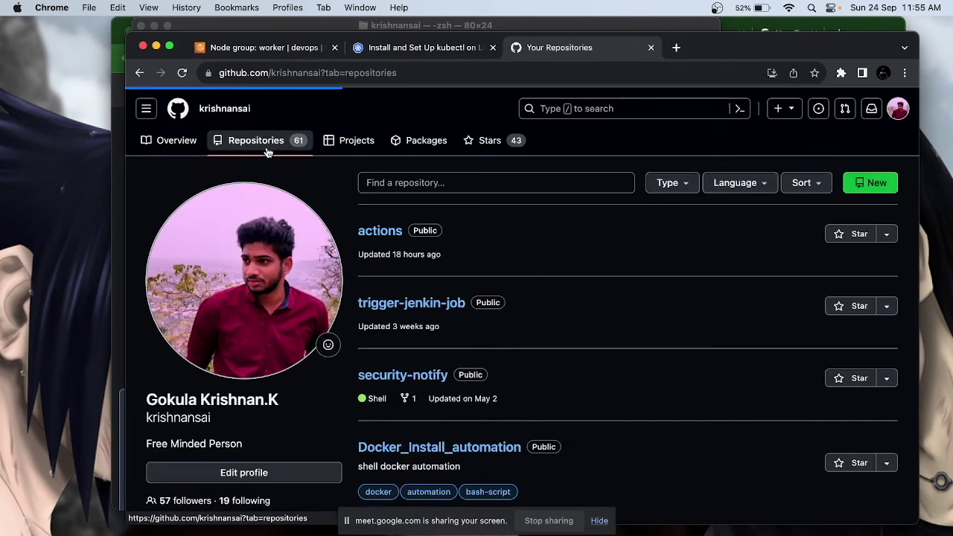
{"action": "left_click", "coordinate": [385, 185]}
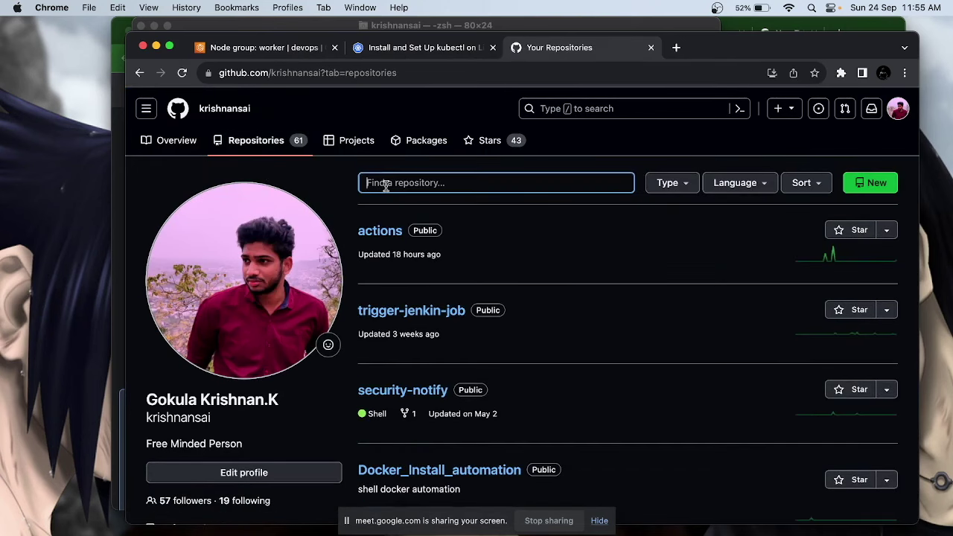
{"action": "type", "text": "devop"}
Step: Open the Devops repository's k8s.txt notes, then switch to the Kubernetes architecture image window
{"action": "left_click", "coordinate": [394, 270]}
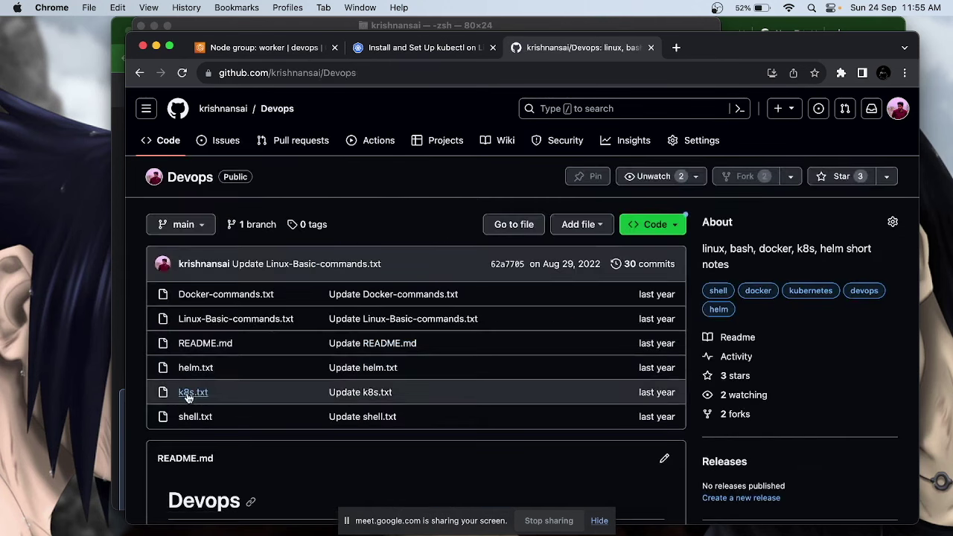
{"action": "left_click", "coordinate": [188, 394]}
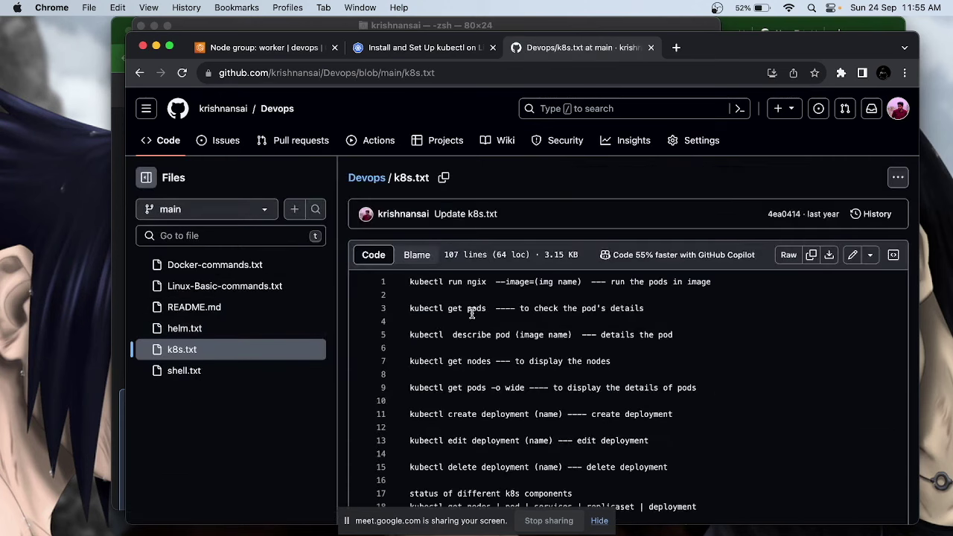
{"action": "scroll", "coordinate": [471, 314], "scroll_direction": "down", "scroll_amount": 15}
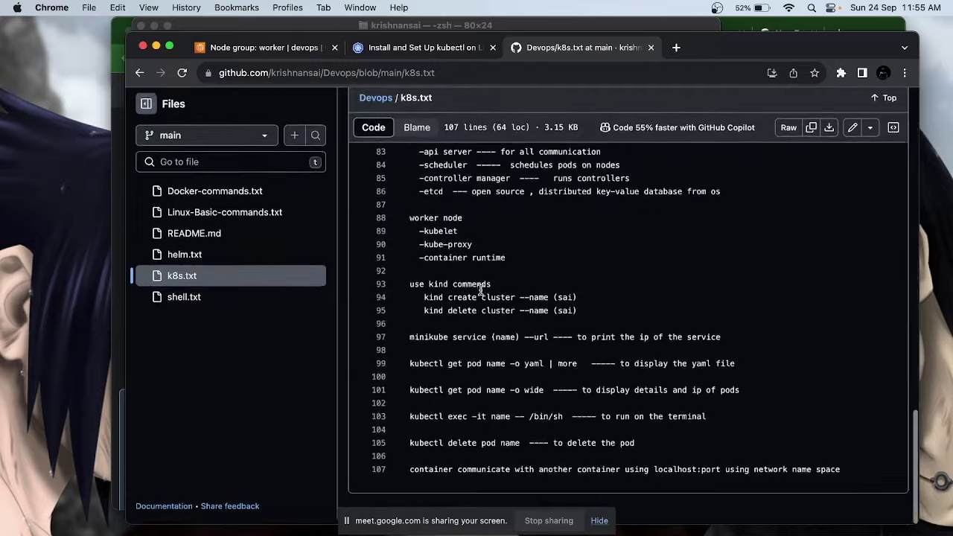
{"action": "key", "text": "super+grave"}
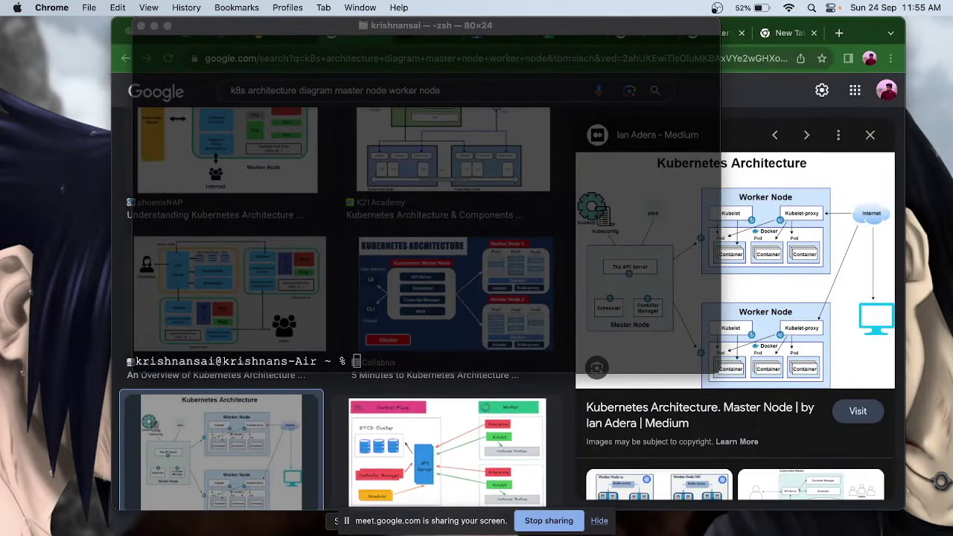
Step: In Terminal, clear the screen and rerun kubectl get ns from history
{"action": "key", "text": "super+Tab"}
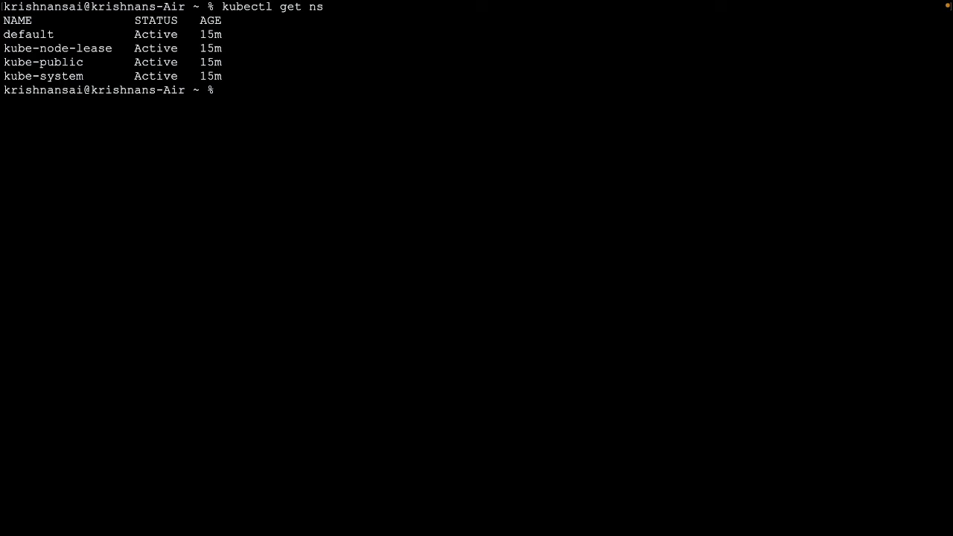
{"action": "type", "text": "clear"}
{"action": "key", "text": "Return"}
{"action": "key", "text": "Up"}
{"action": "key", "text": "Up"}
{"action": "key", "text": "Return"}
Step: Highlight the kube-public and kube-system lines, then start typing 'kubectl ger pod -n'
{"action": "scroll", "coordinate": [37, 24], "scroll_direction": "up", "scroll_amount": 3}
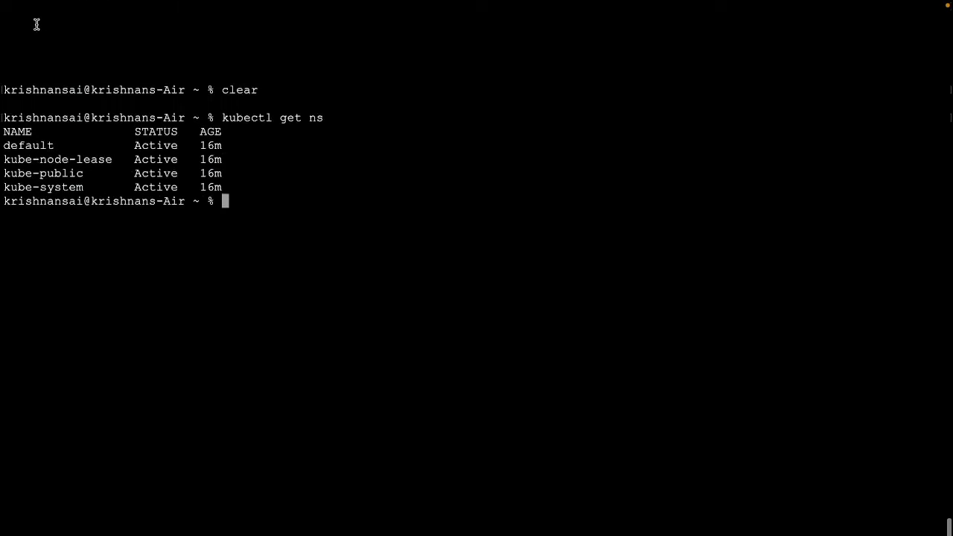
{"action": "triple_click", "coordinate": [32, 173]}
{"action": "double_click", "coordinate": [71, 187]}
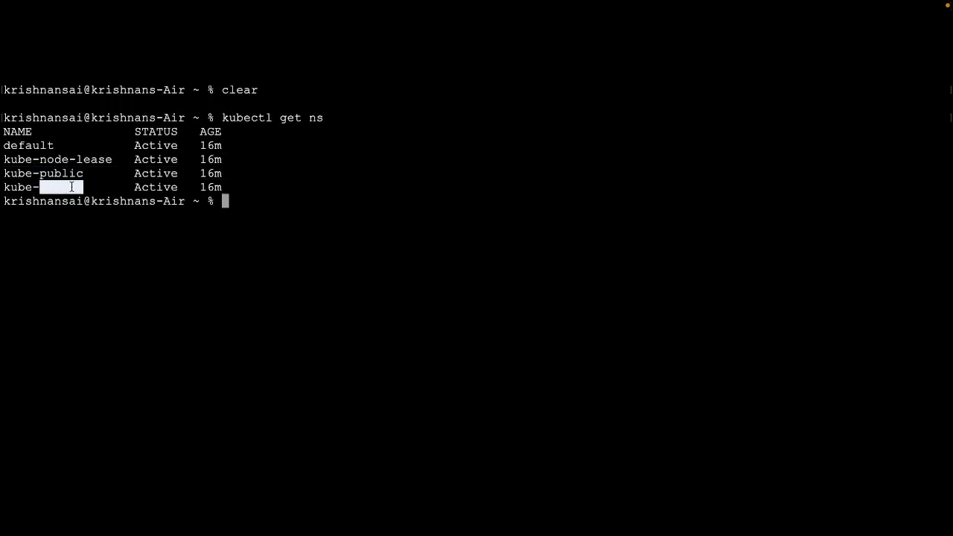
{"action": "left_click", "coordinate": [71, 187]}
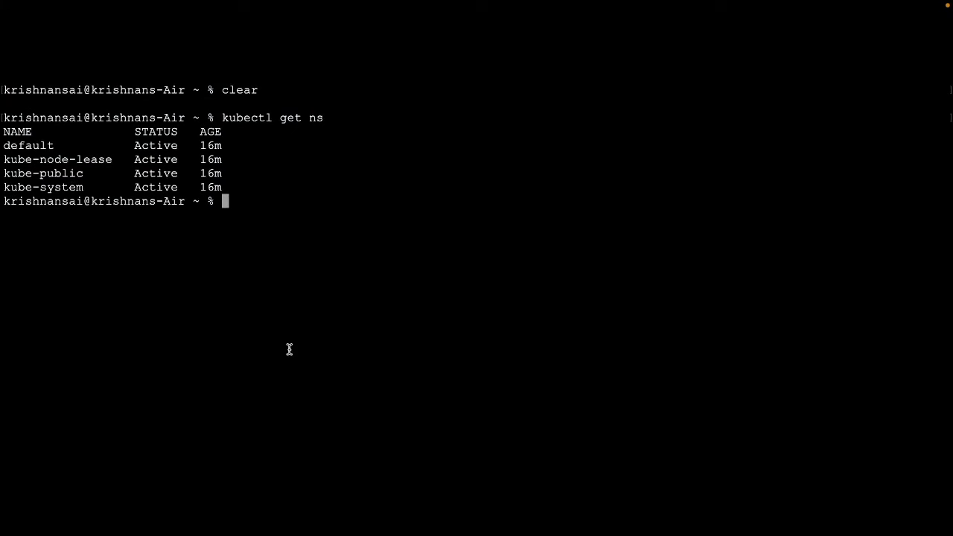
{"action": "type", "text": "kubectl ger"}
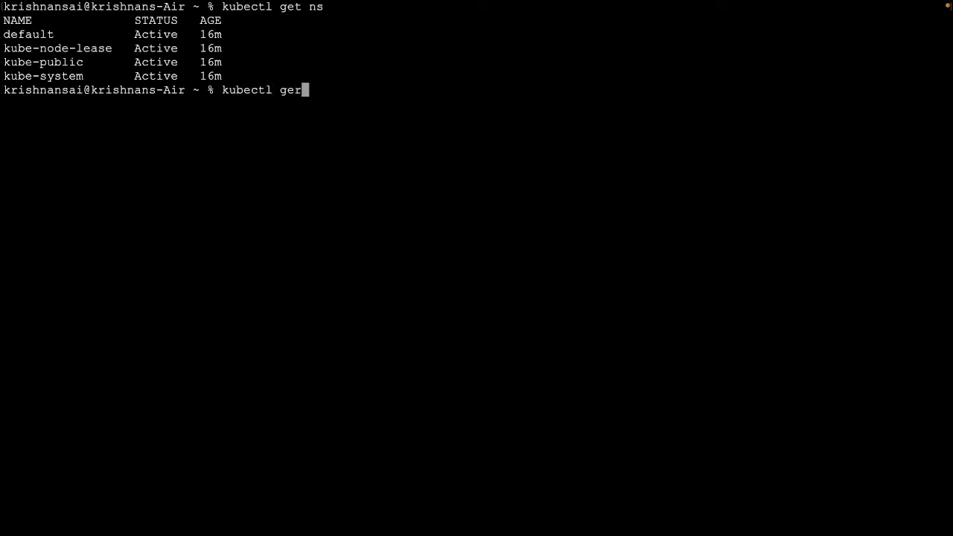
{"action": "type", "text": " pod"}
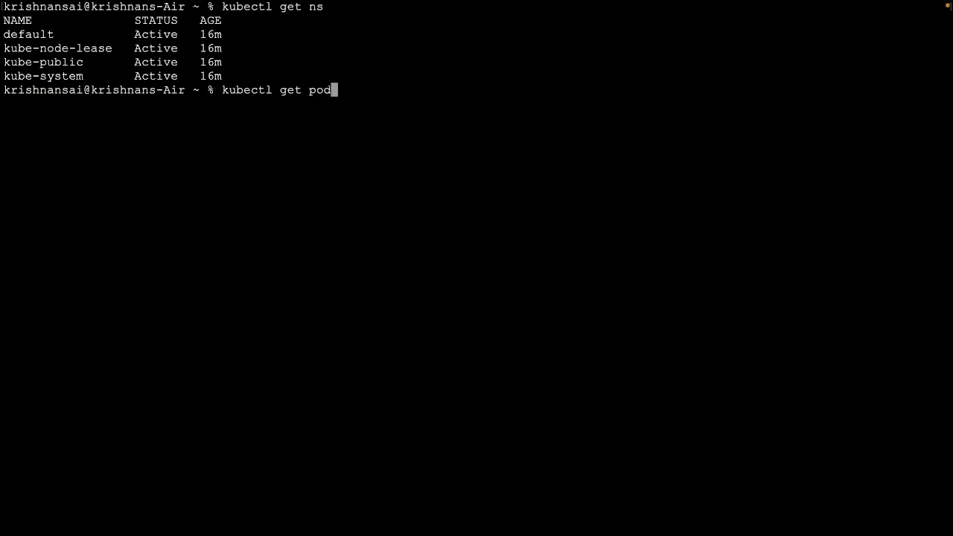